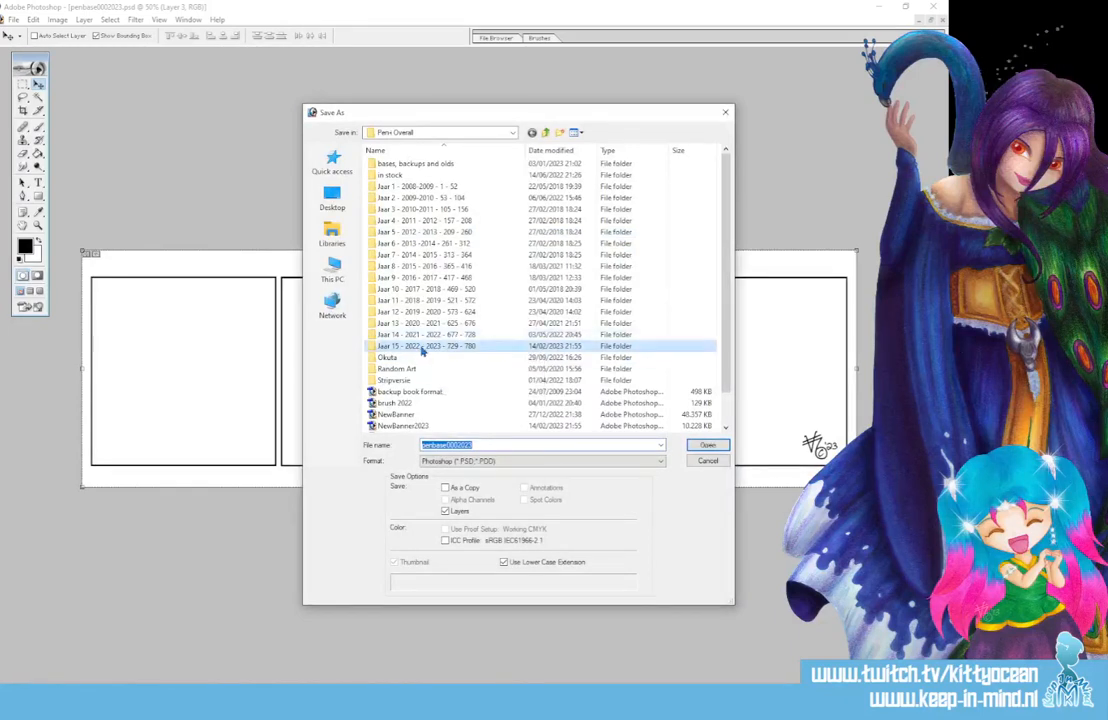
Save the blank comic template as 772 in the "Jaar 15 - 2022 - 2023 - 729 - 780" folder in Photoshop format.
double_click(425, 346)
scroll(488, 348, down, 5)
click(395, 395)
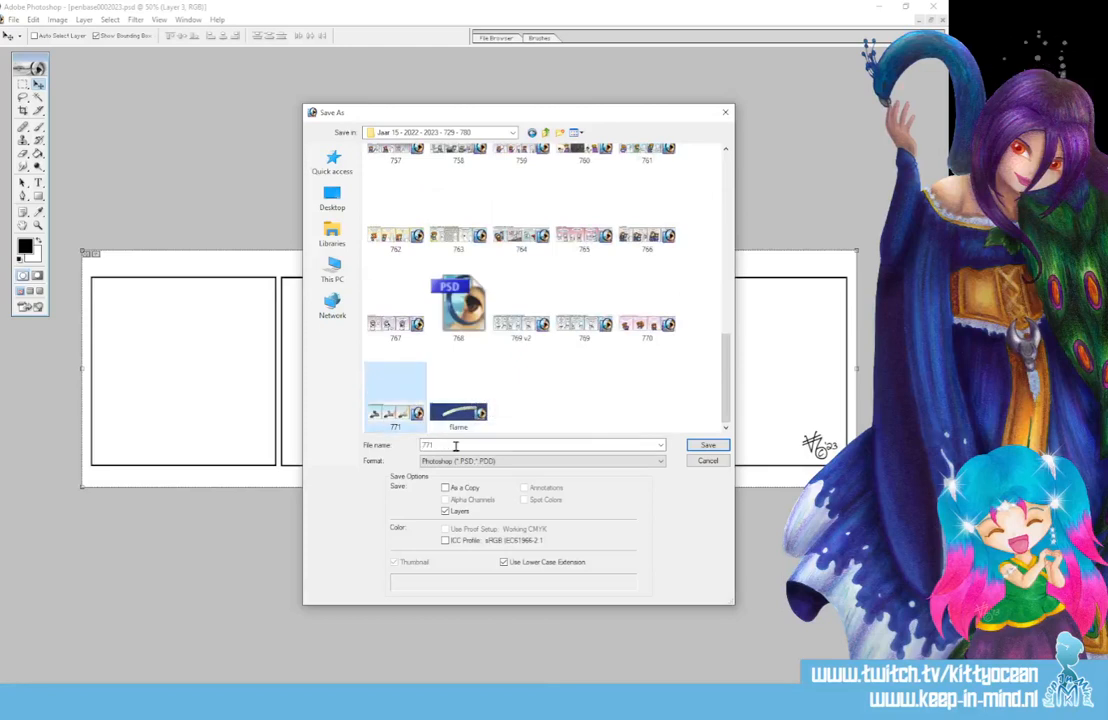
key(Return)
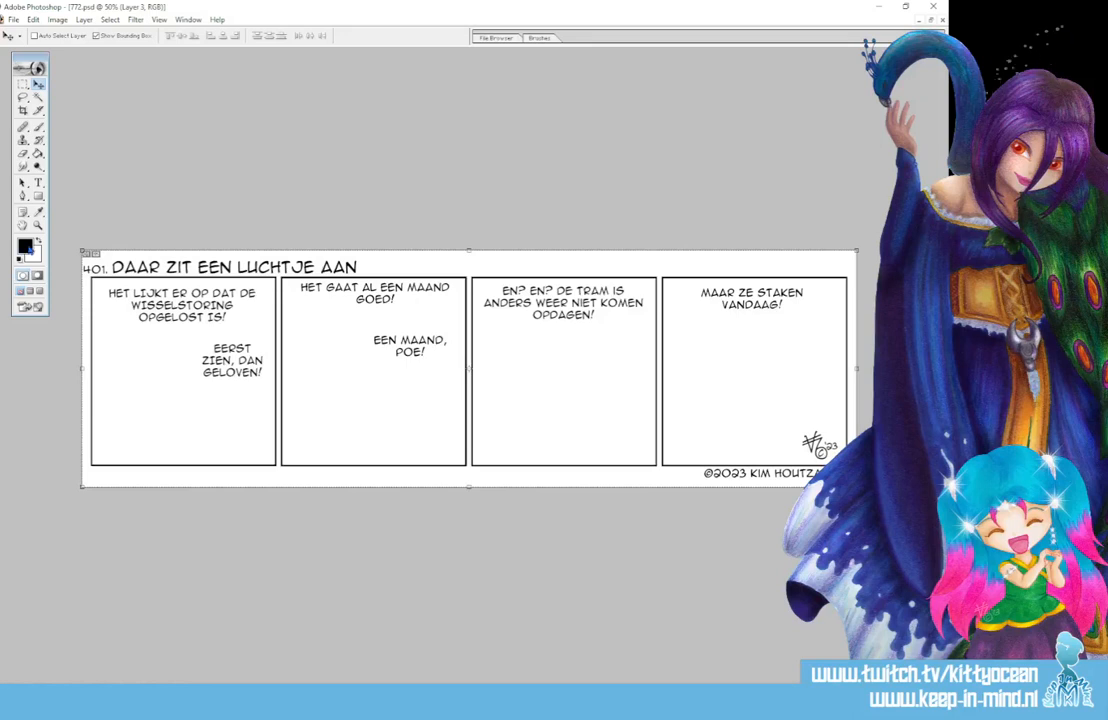
click(13, 19)
click(53, 134)
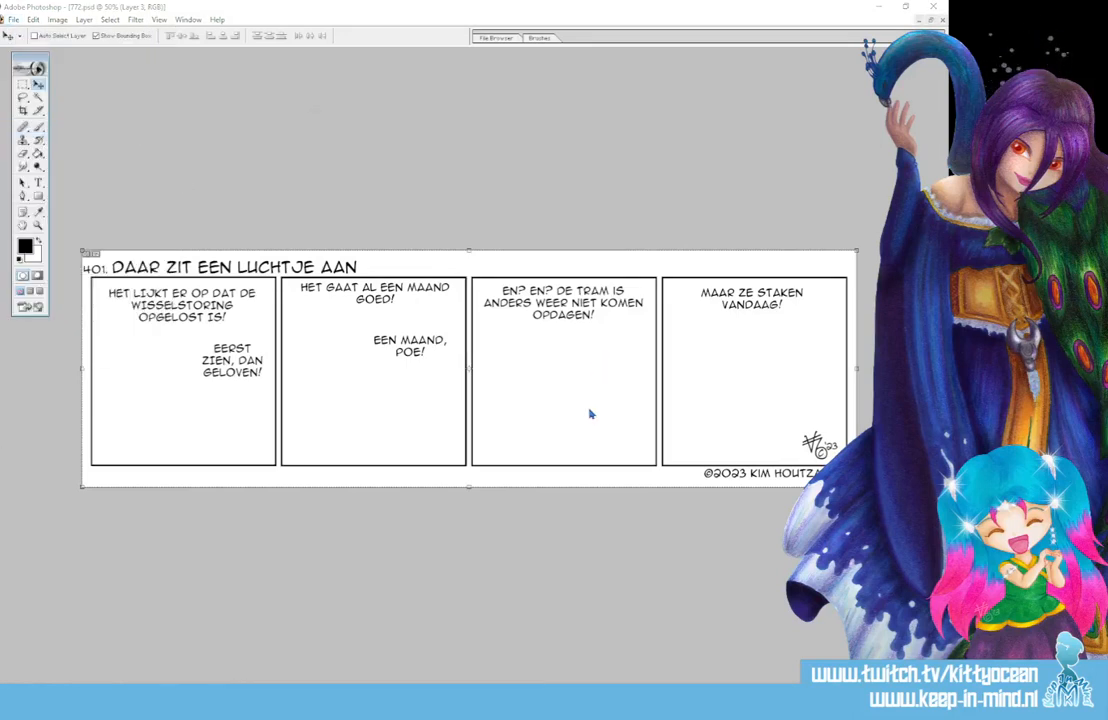
drag(725, 230, 726, 424)
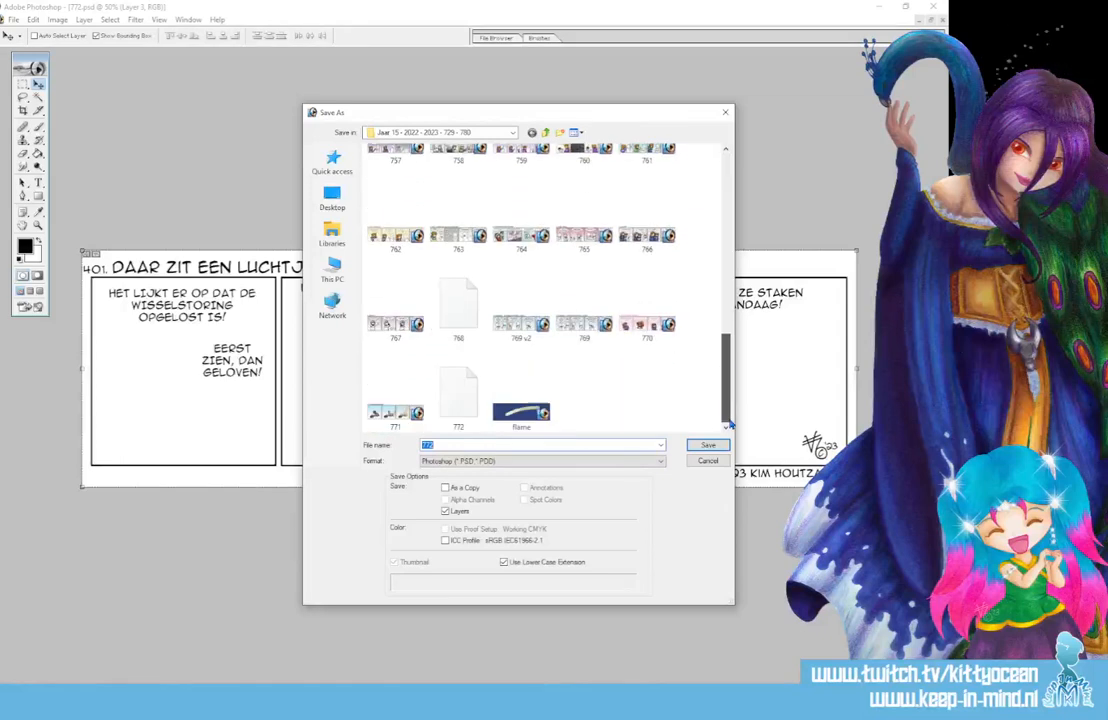
click(720, 463)
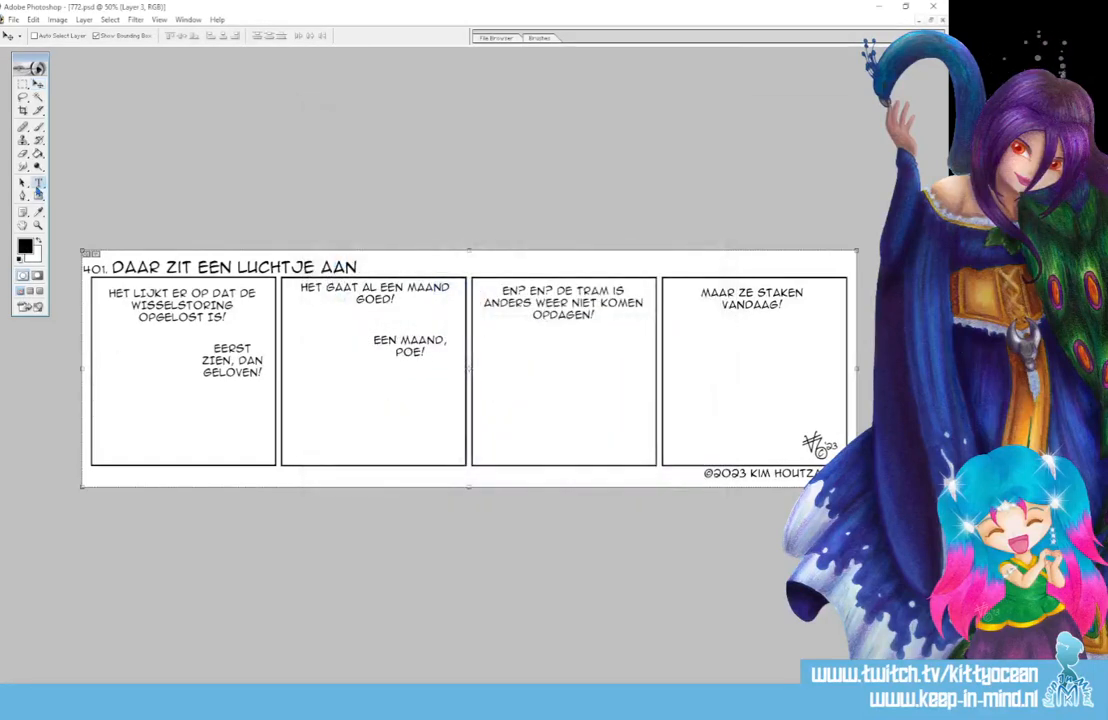
Change the strip number in front of the title to 772.
click(38, 182)
drag(84, 268, 104, 268)
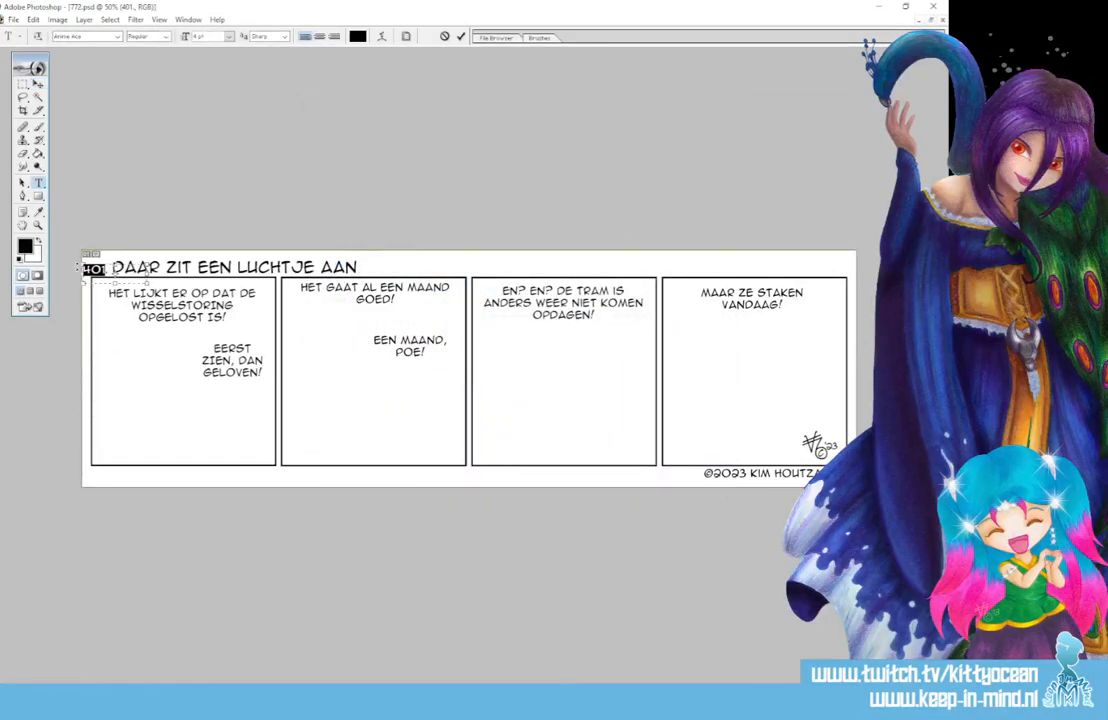
text(77)
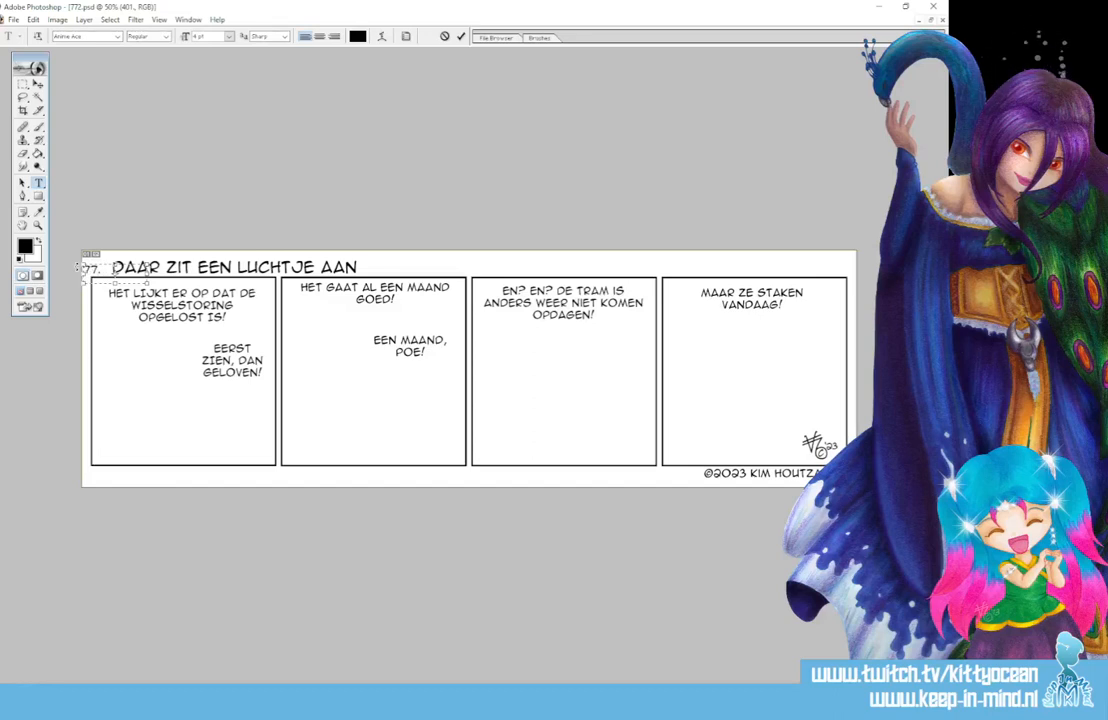
text(2)
click(461, 37)
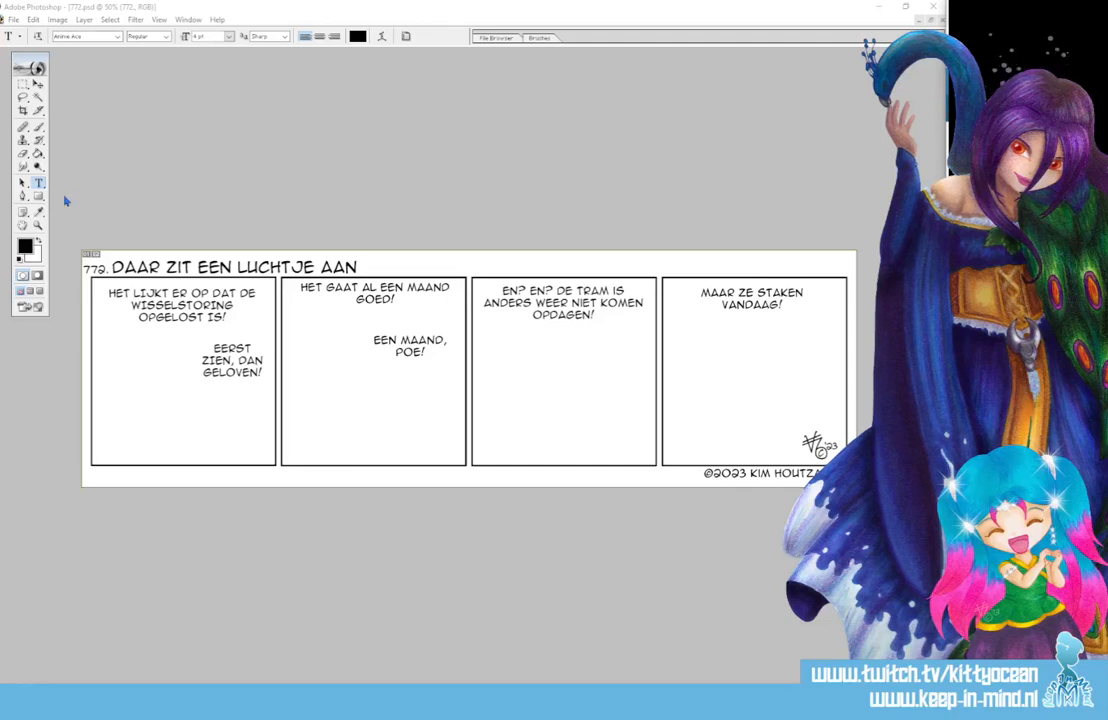
Replace the strip's title with "ROZEN OP JE PAD STROOIEN".
click(115, 268)
key(ctrl+a)
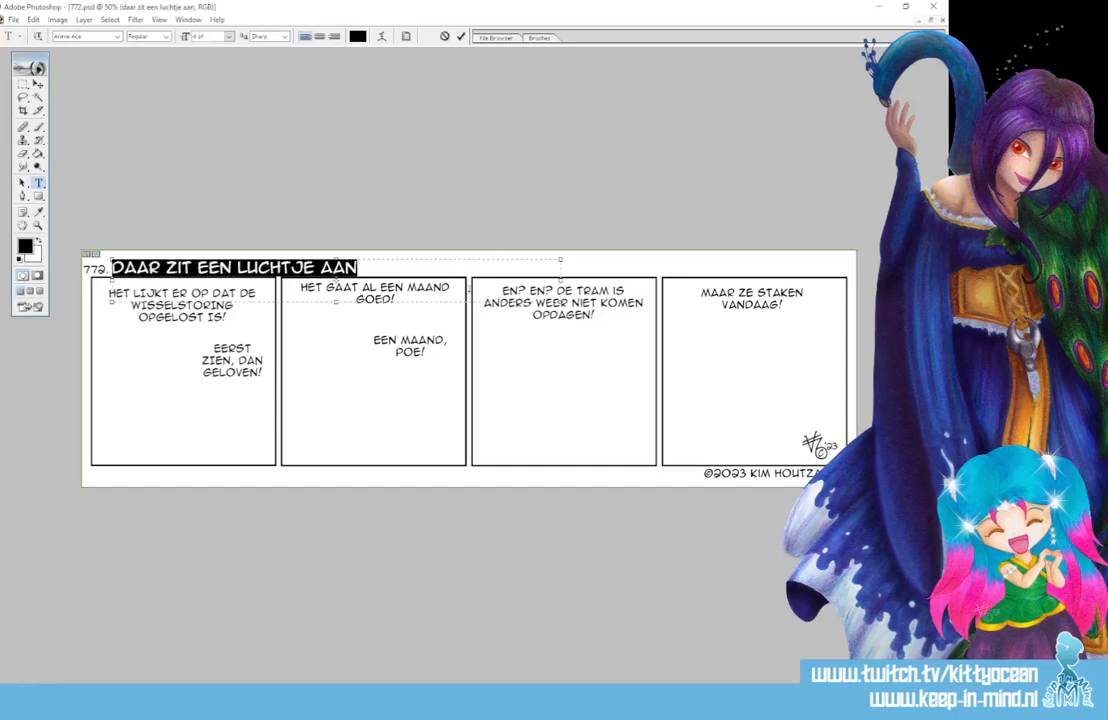
text(ROZEN OP J)
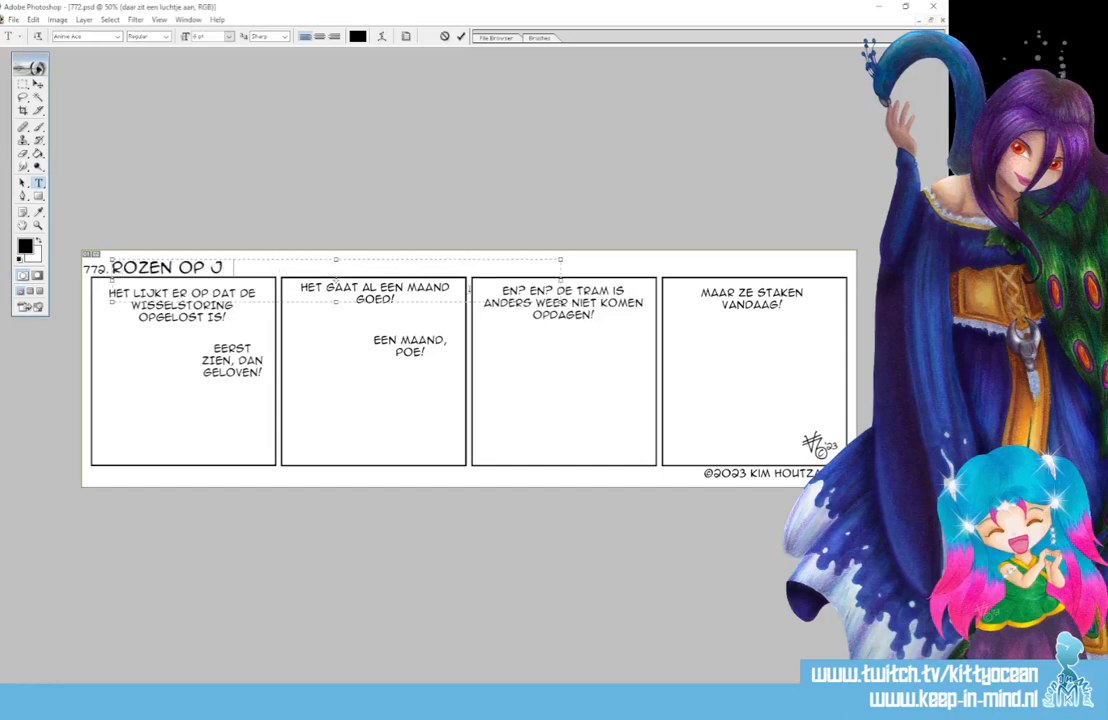
text(E PAD)
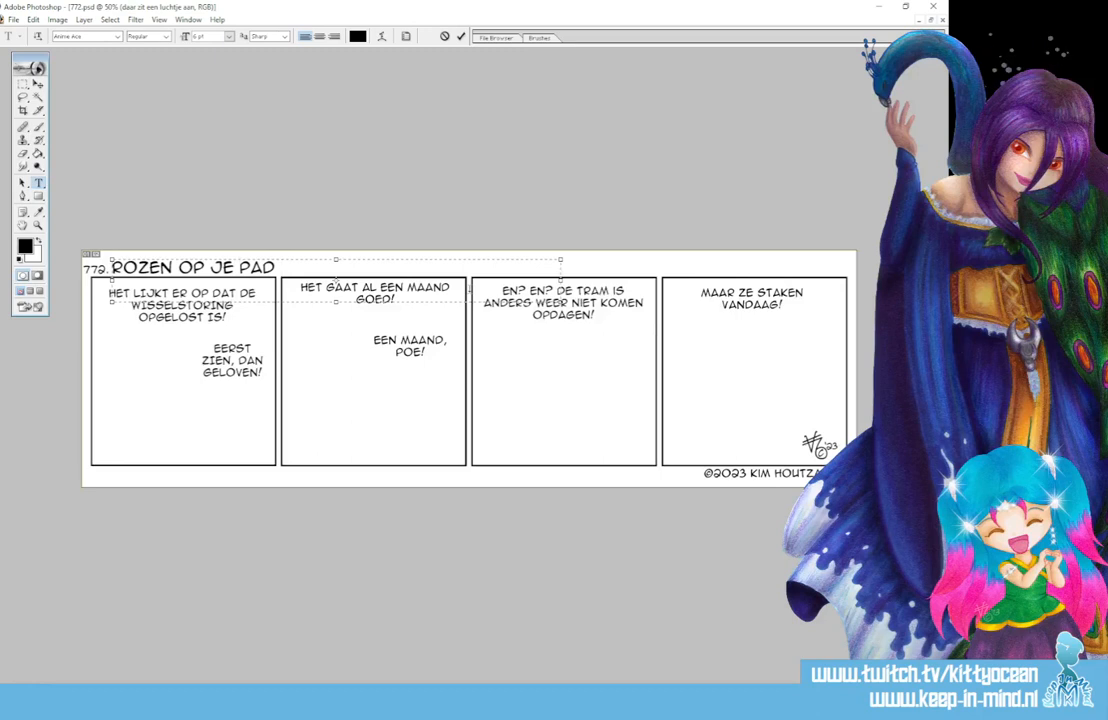
text( STROOIEN)
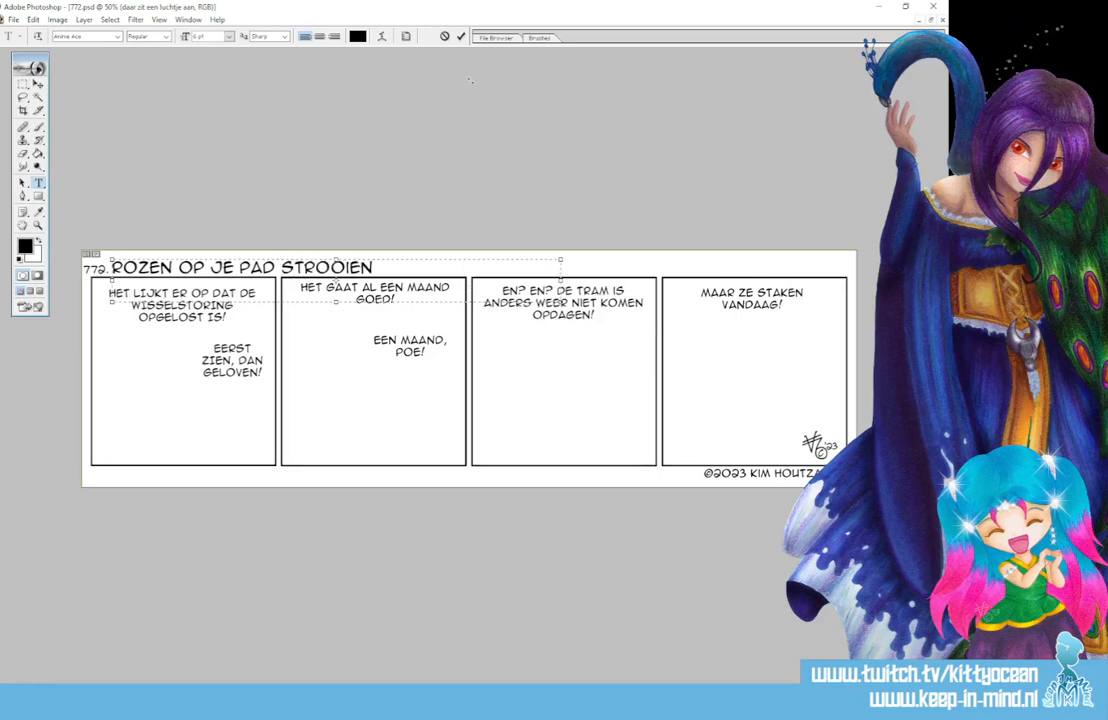
Replace the first panel's upper dialogue with "WEET JIJ WAAR HET ROSARIUM IS? ZE GEVEN GRATIS PLANTEN WEG.".
click(165, 295)
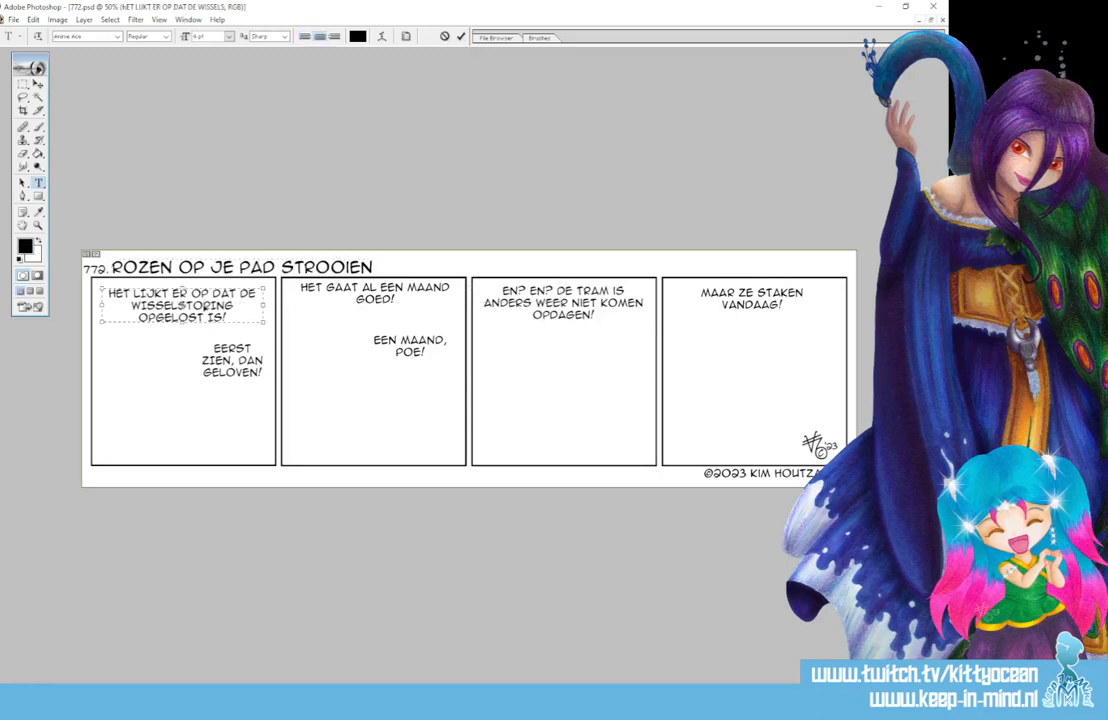
key(ctrl+a)
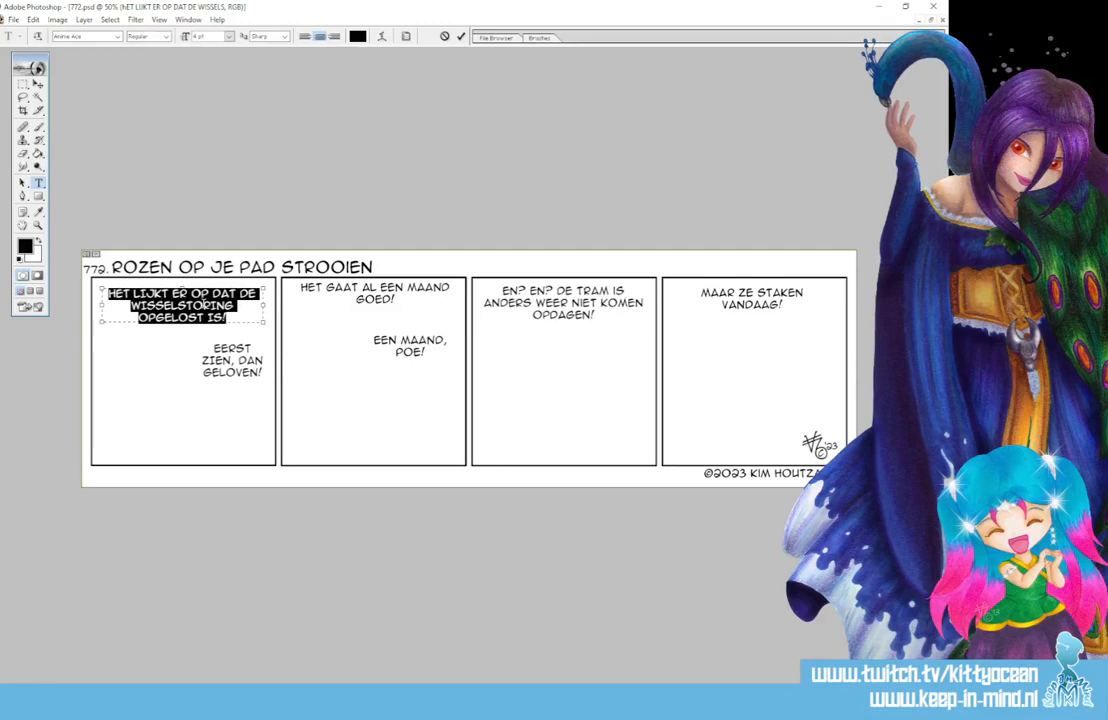
text(WEET JIJ WAAR)
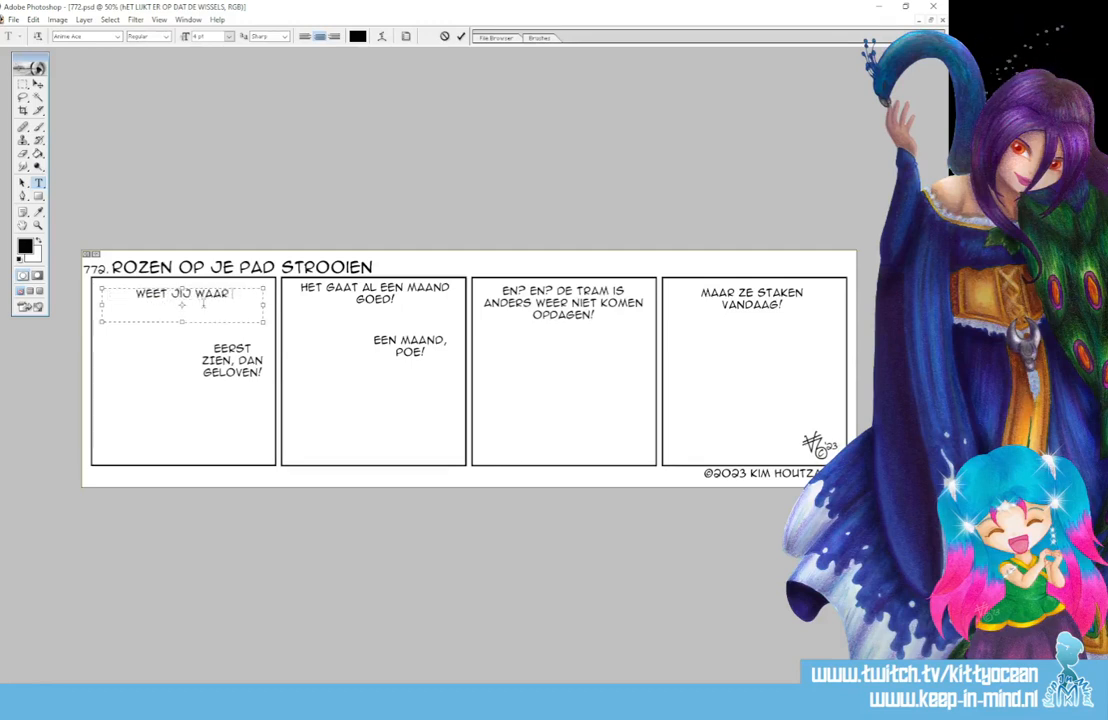
text( HET ROSAR!)
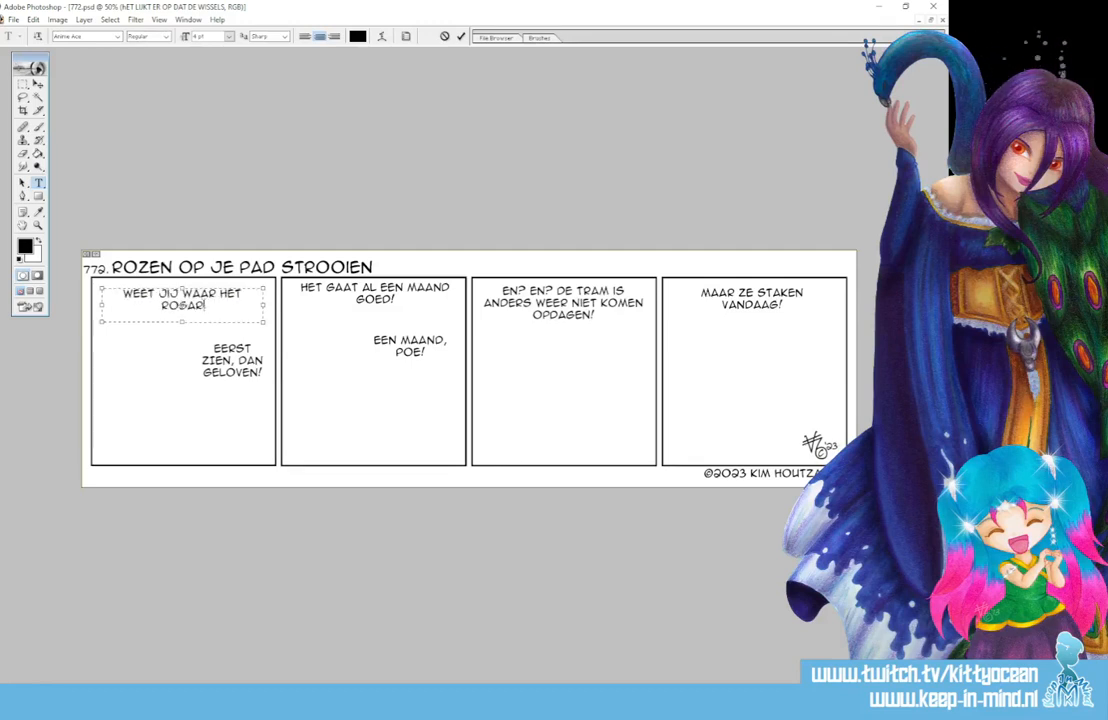
text(IUM IS? ZE )
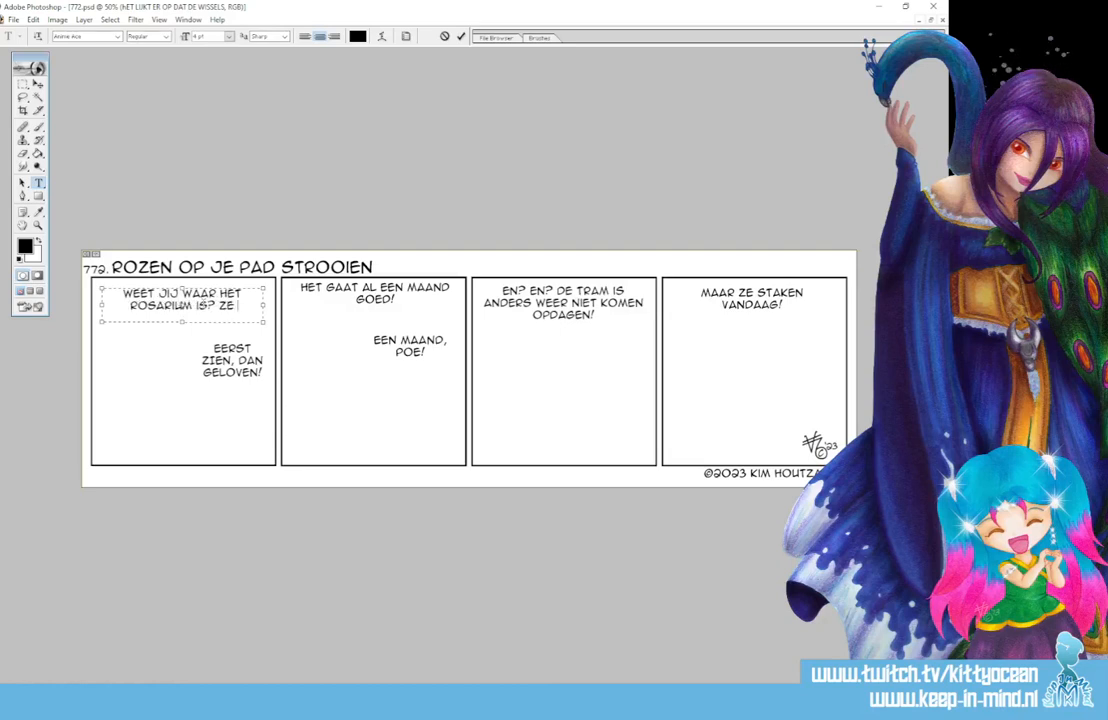
text(GEVEN PLANTEN)
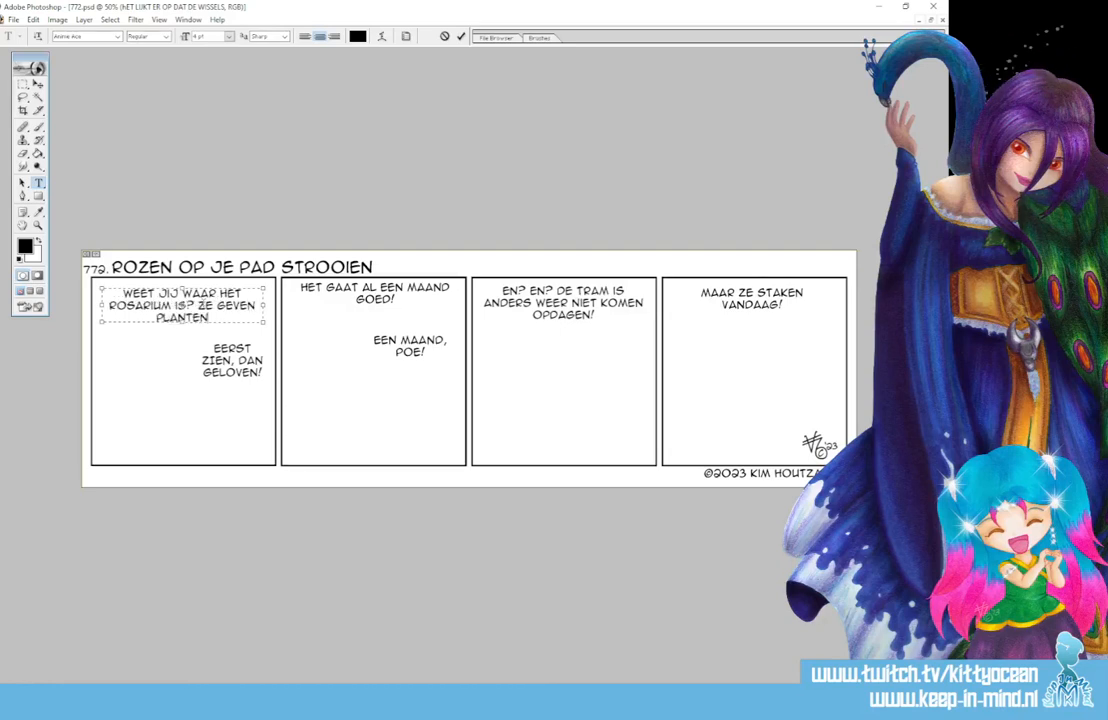
text( GRATIS)
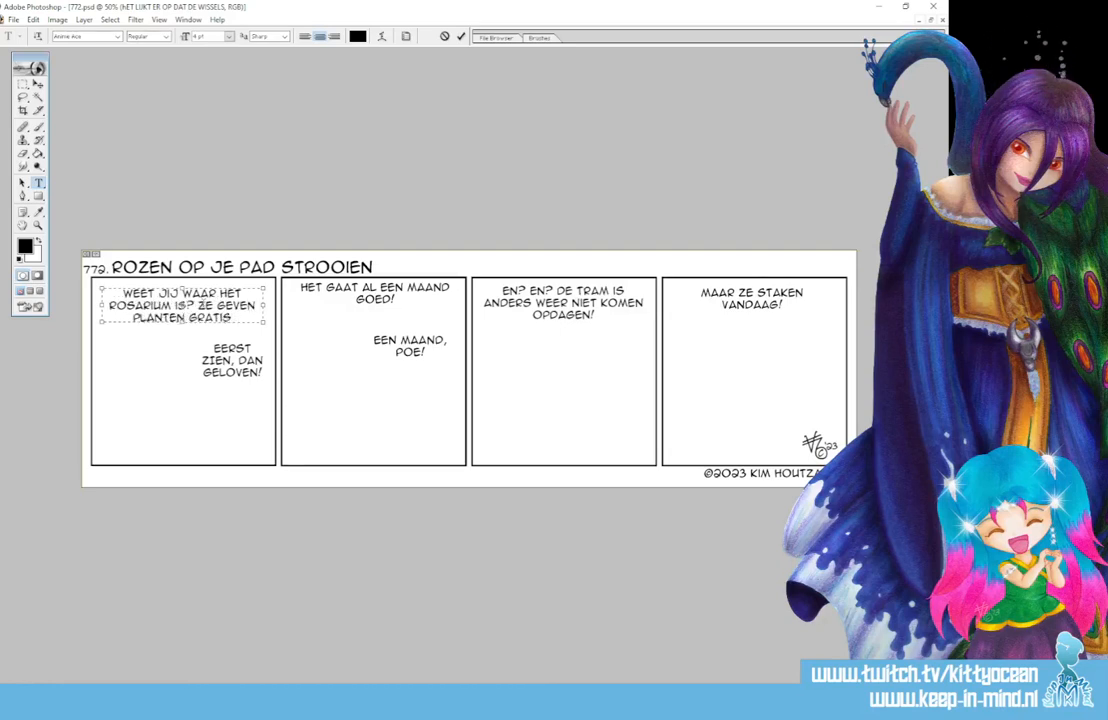
key(BackSpace)
key(BackSpace)
key(BackSpace)
key(BackSpace)
key(BackSpace)
key(BackSpace)
key(BackSpace)
key(BackSpace)
key(BackSpace)
key(BackSpace)
key(BackSpace)
key(BackSpace)
key(BackSpace)
key(BackSpace)
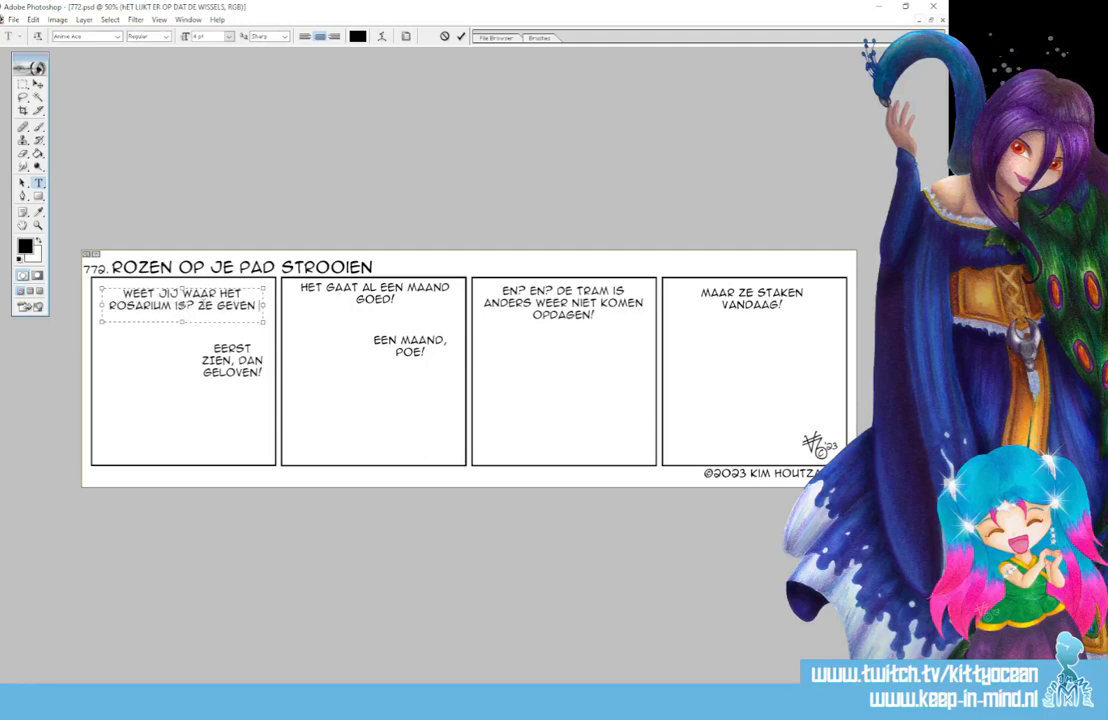
text(GRATIS PLANTEN WEG.)
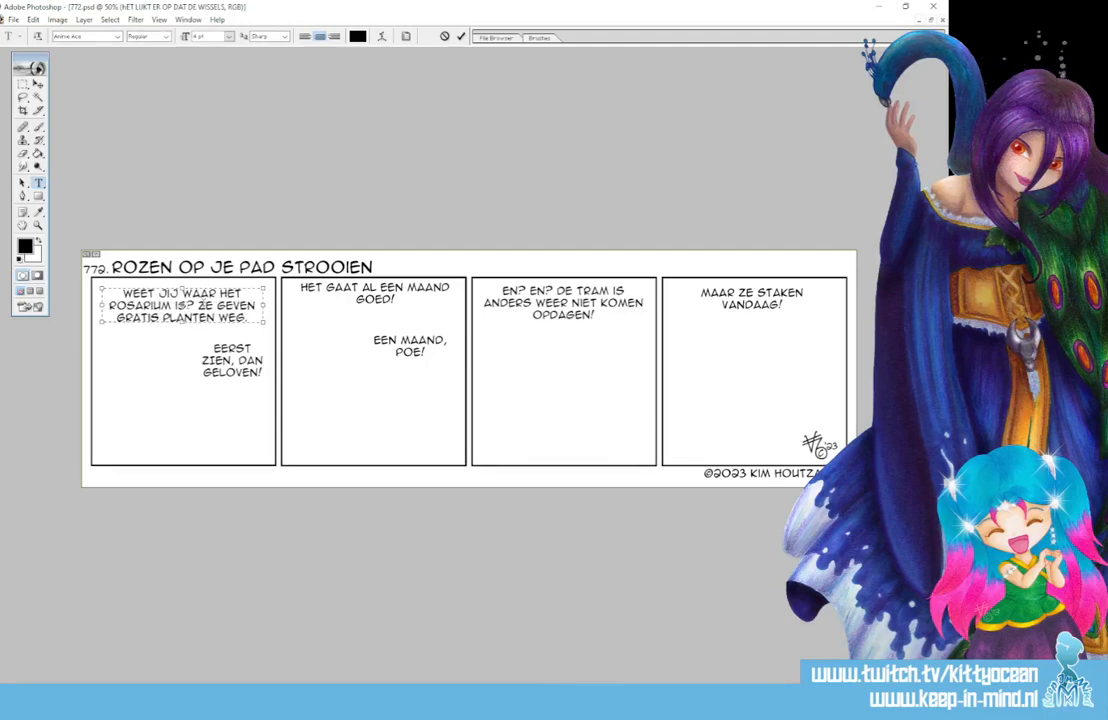
click(461, 37)
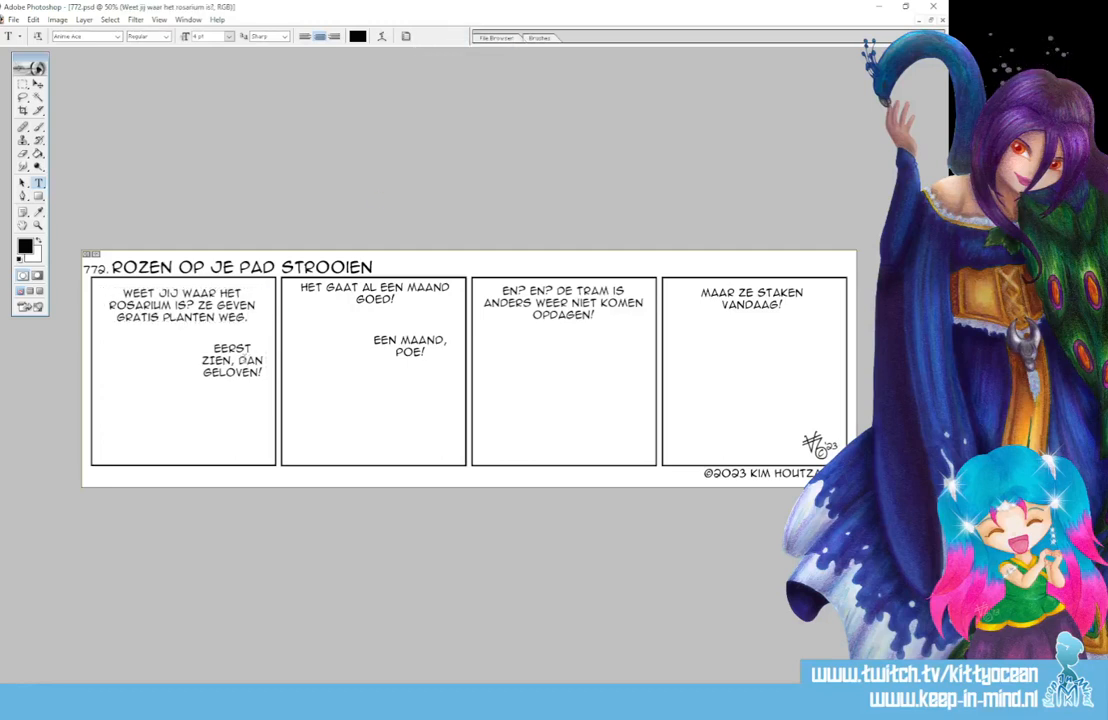
Replace the reply in the first panel with "NATUURLIJK!".
click(241, 358)
key(ctrl+a)
text(NATUURLIJK)
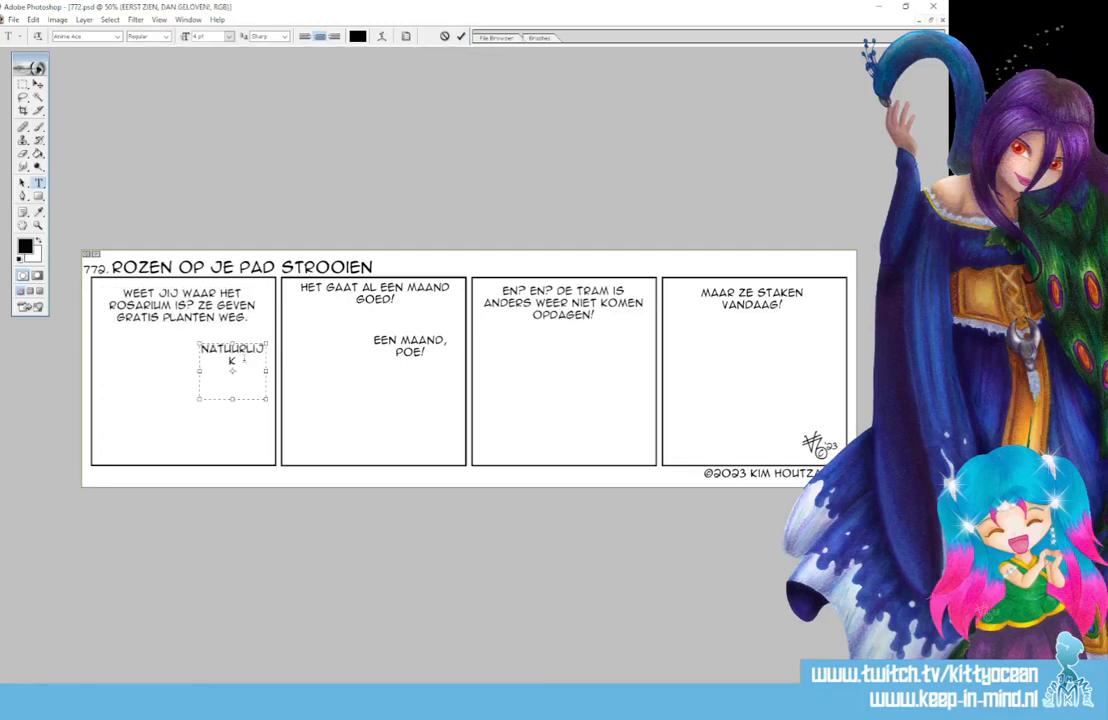
text(!)
Widen the first panel's reply text box to fit the word on one line and move it down to the panel's lower right.
drag(199, 400, 177, 397)
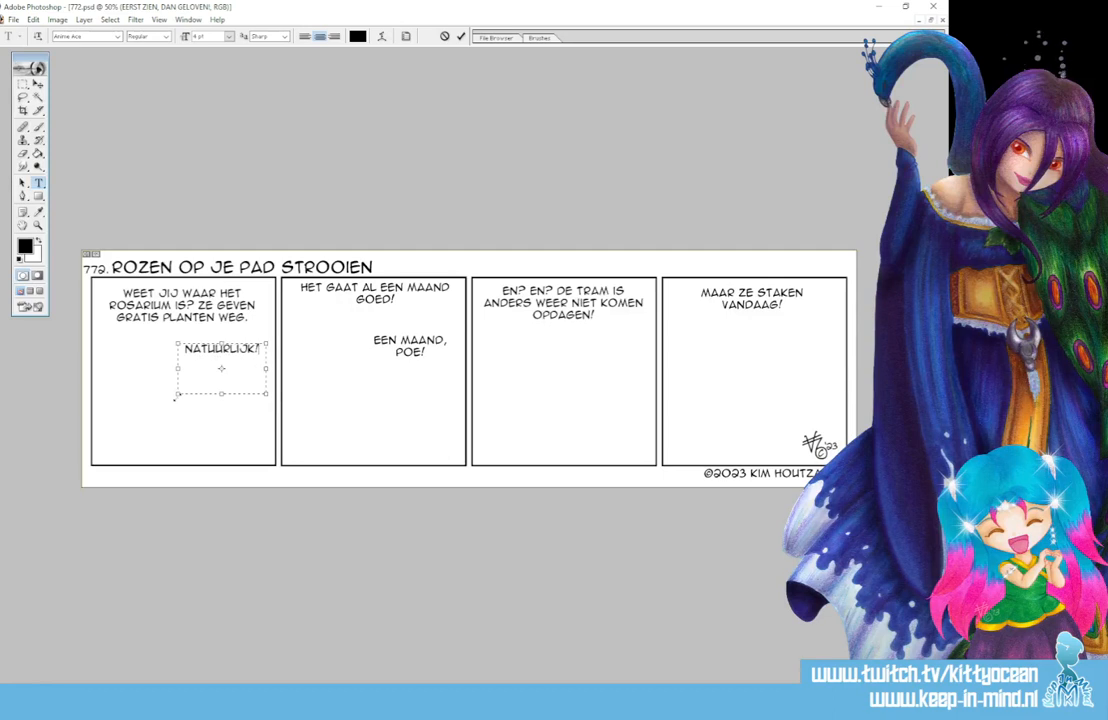
click(460, 37)
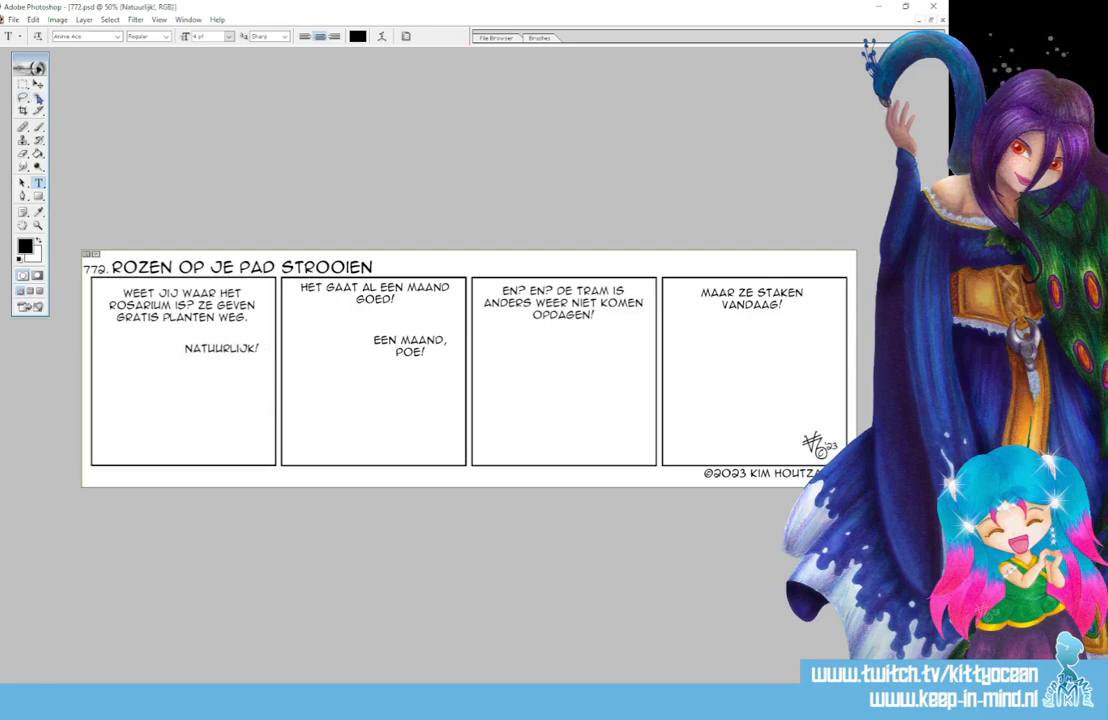
click(38, 84)
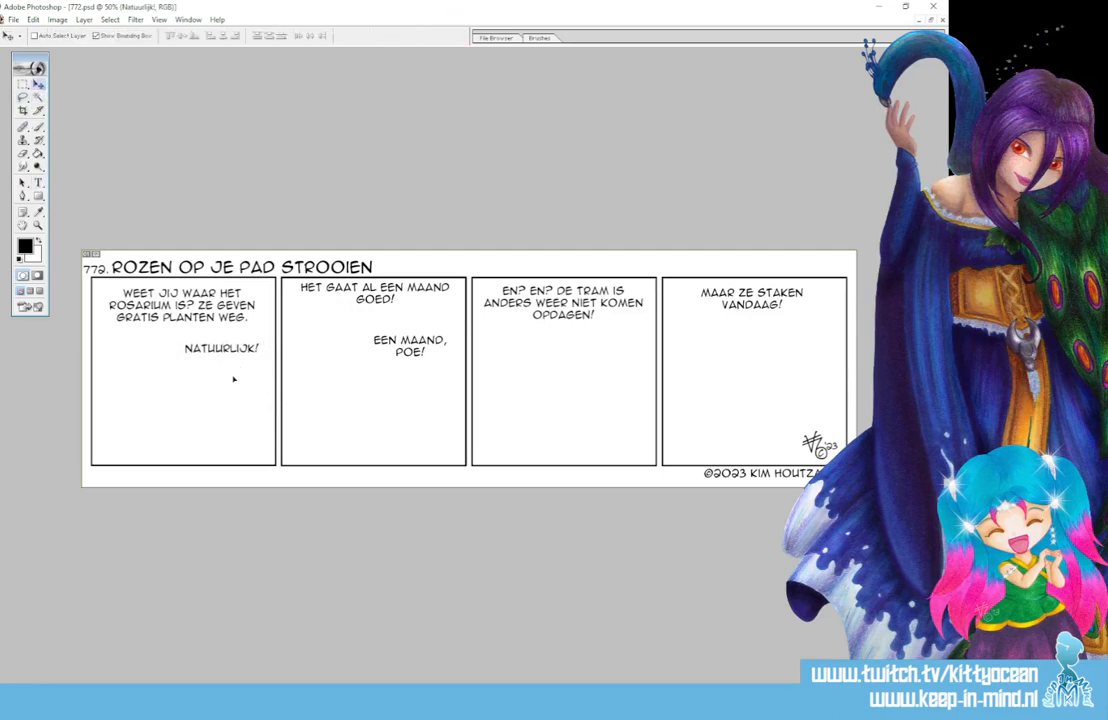
drag(233, 379, 229, 458)
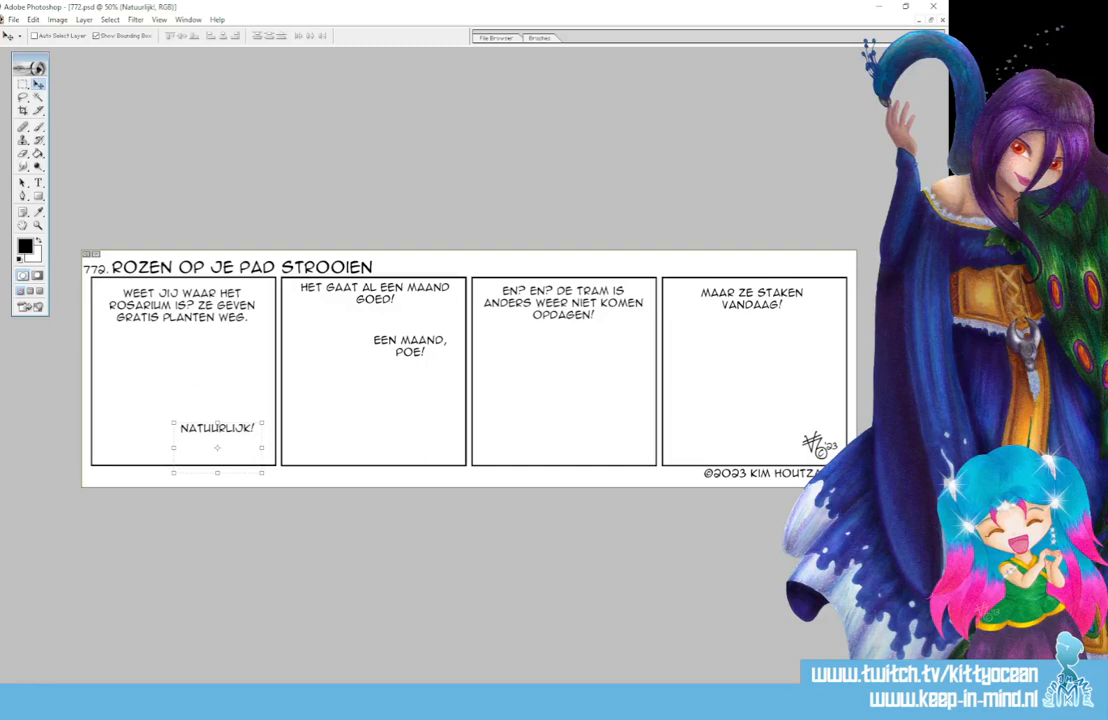
Replace the second panel's upper dialogue with "OH, WACHT HEEL EVEN!".
click(38, 182)
click(339, 289)
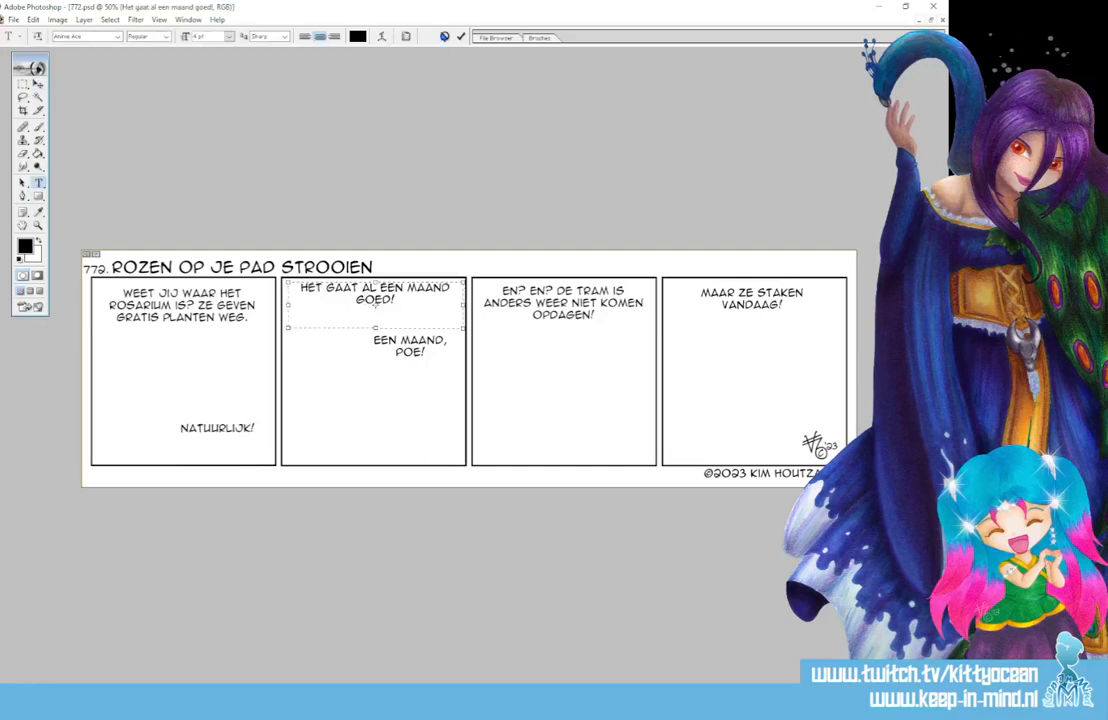
key(ctrl+Return)
click(562, 302)
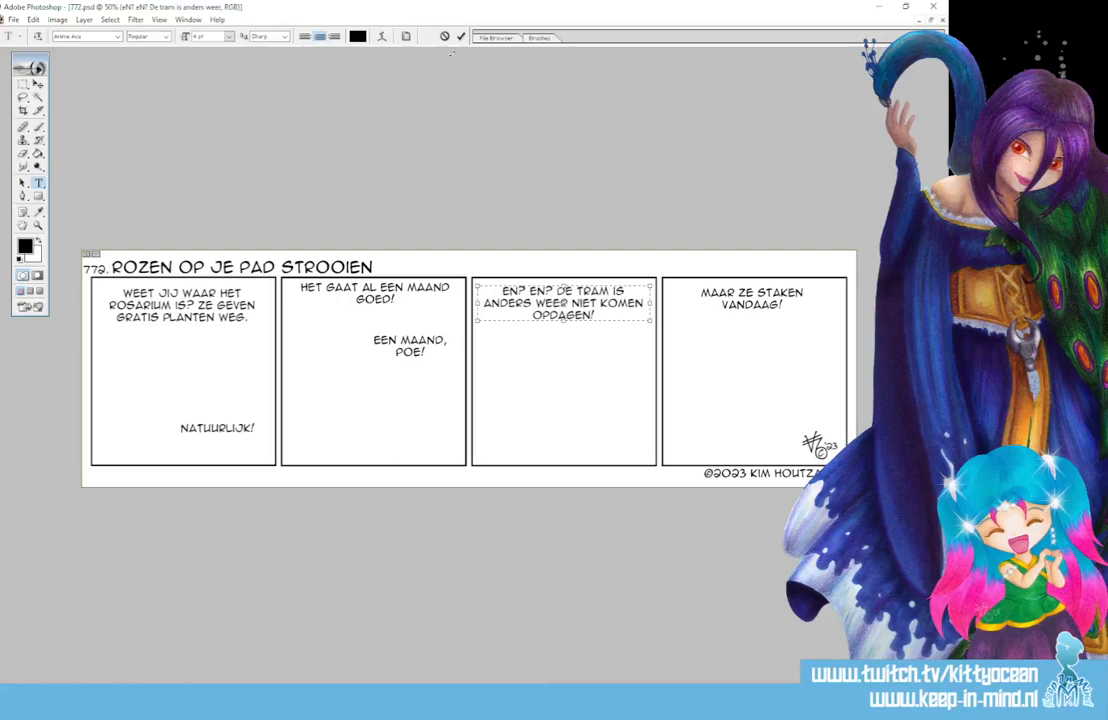
click(362, 288)
key(ctrl+a)
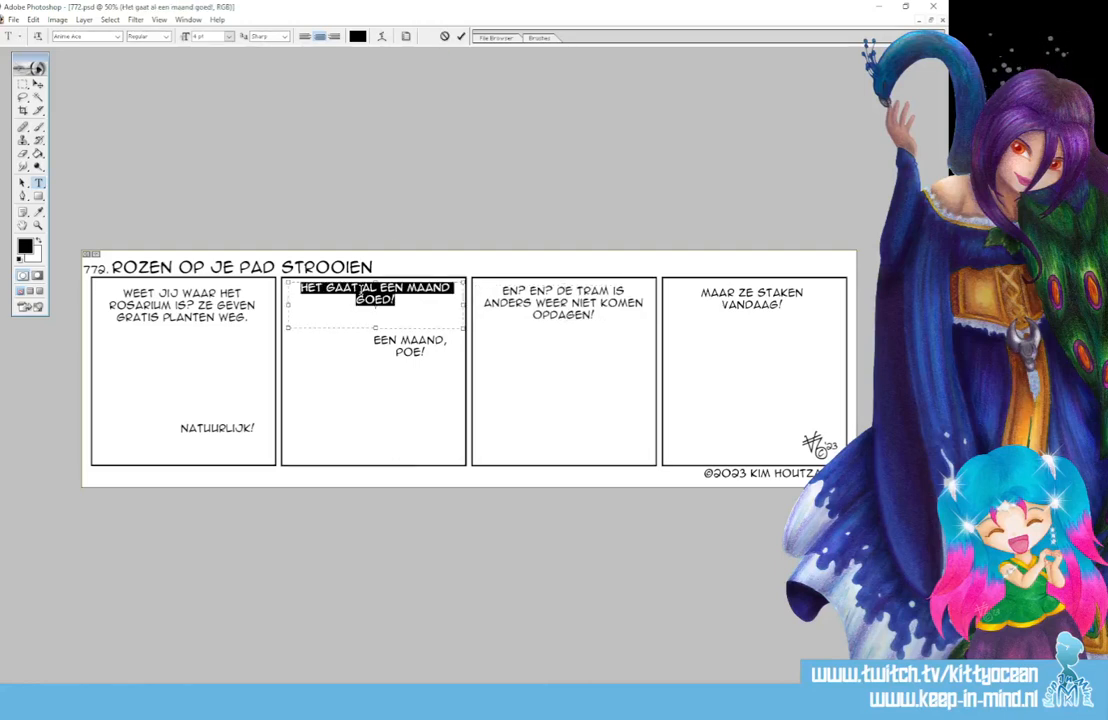
text(OH, WACH)
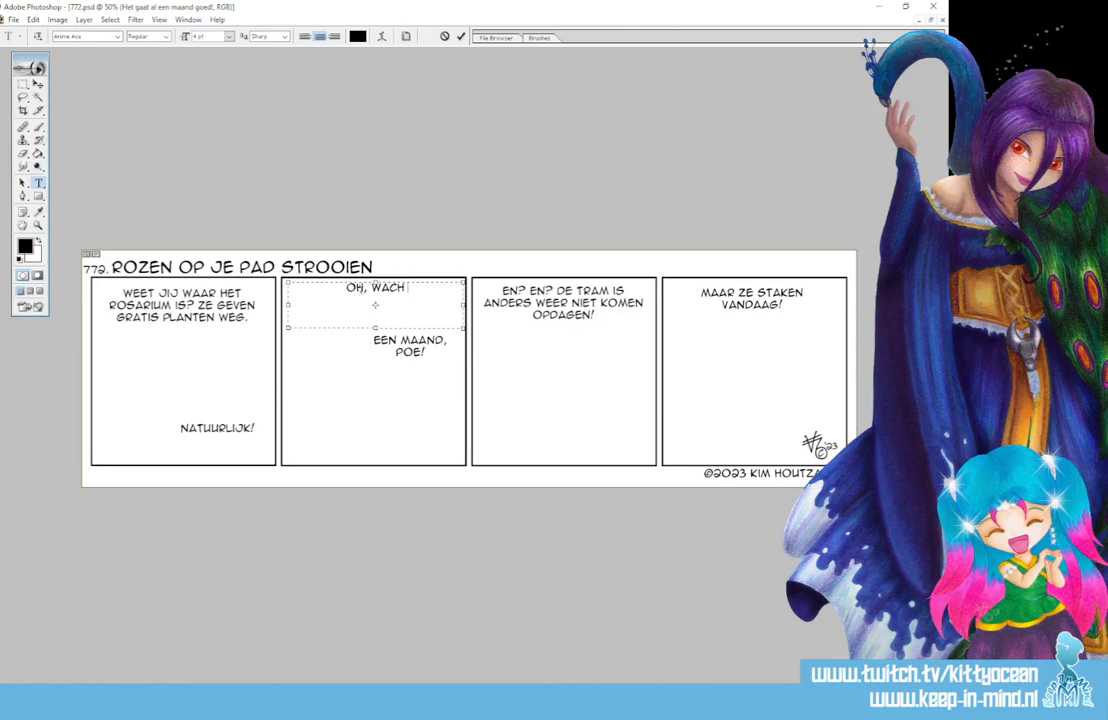
text(T HEEL EVEN)
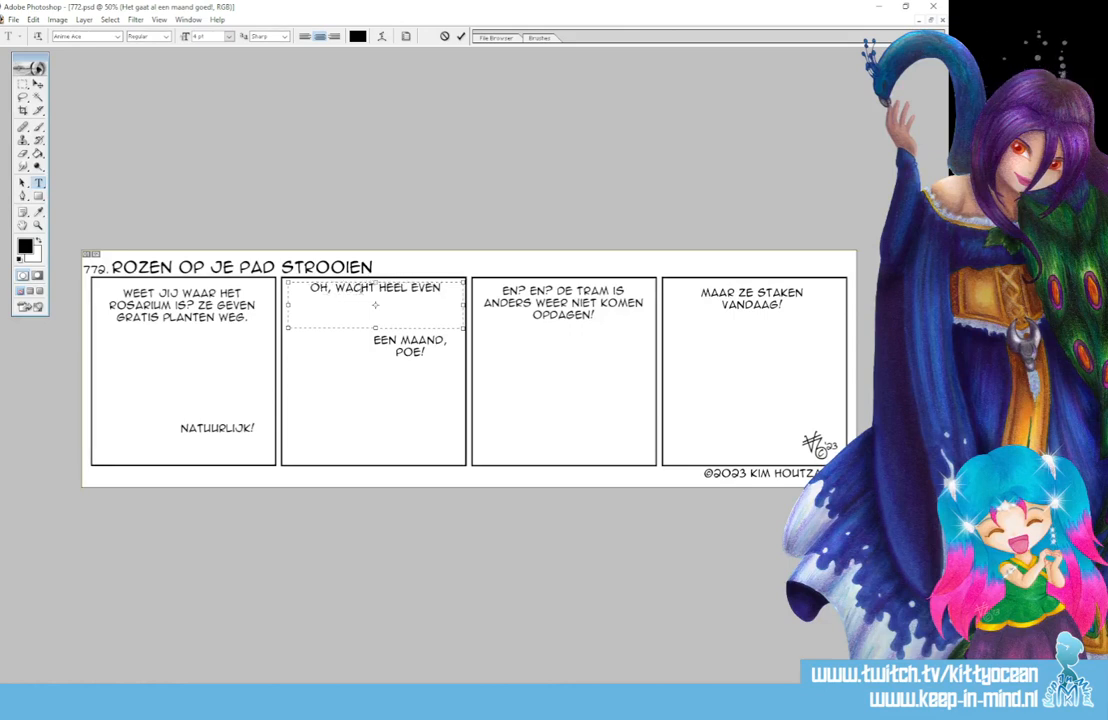
text(!)
key(ctrl+Return)
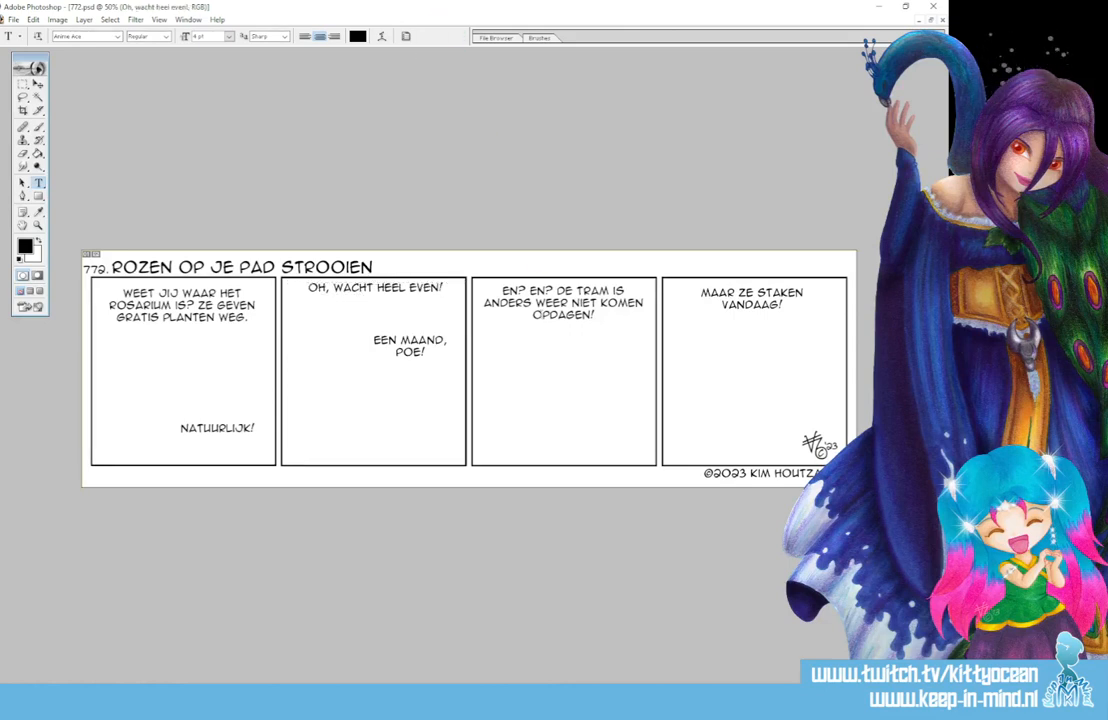
Replace the fourth panel's dialogue with "E-THAN, SNEL! WAAR ZIT HET ROSARIUM VAN NIEUWEGEIN?!".
click(740, 295)
key(ctrl+a)
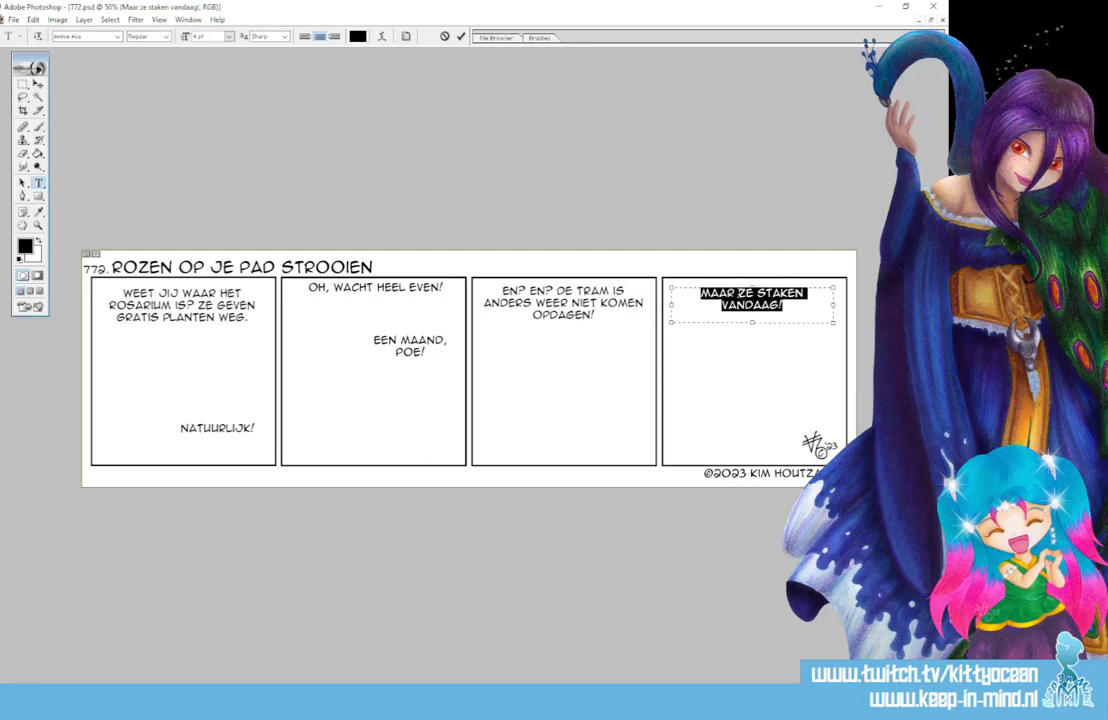
key(BackSpace)
text(E-THAN,)
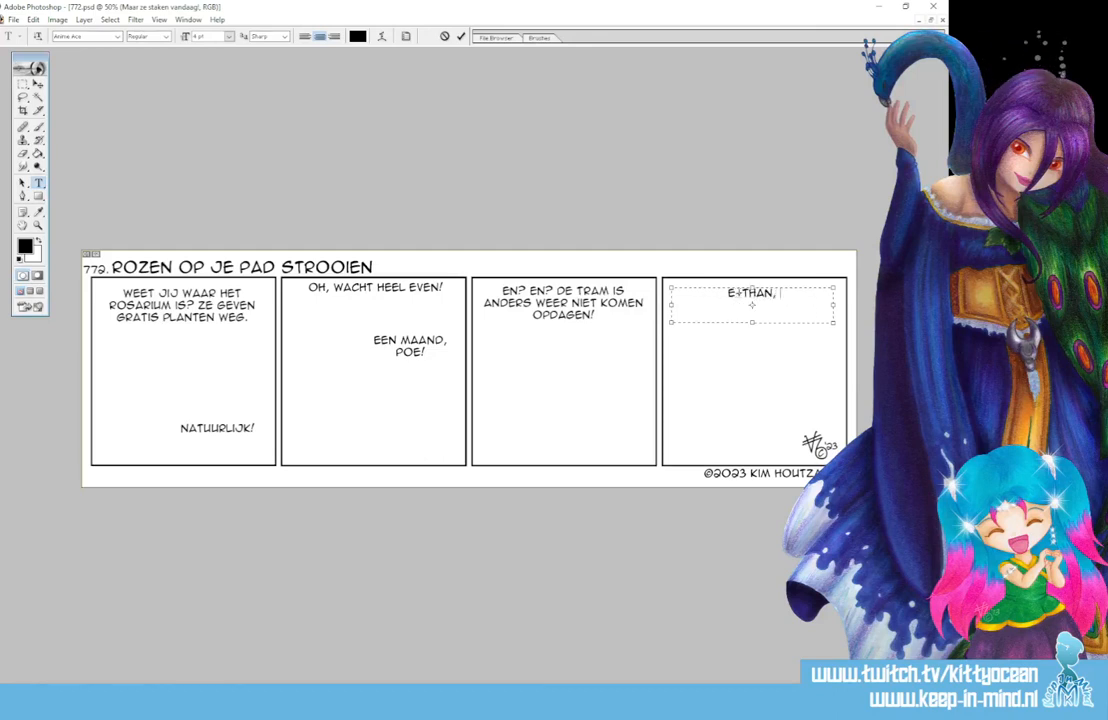
text( SNEL! WAA)
text(R)
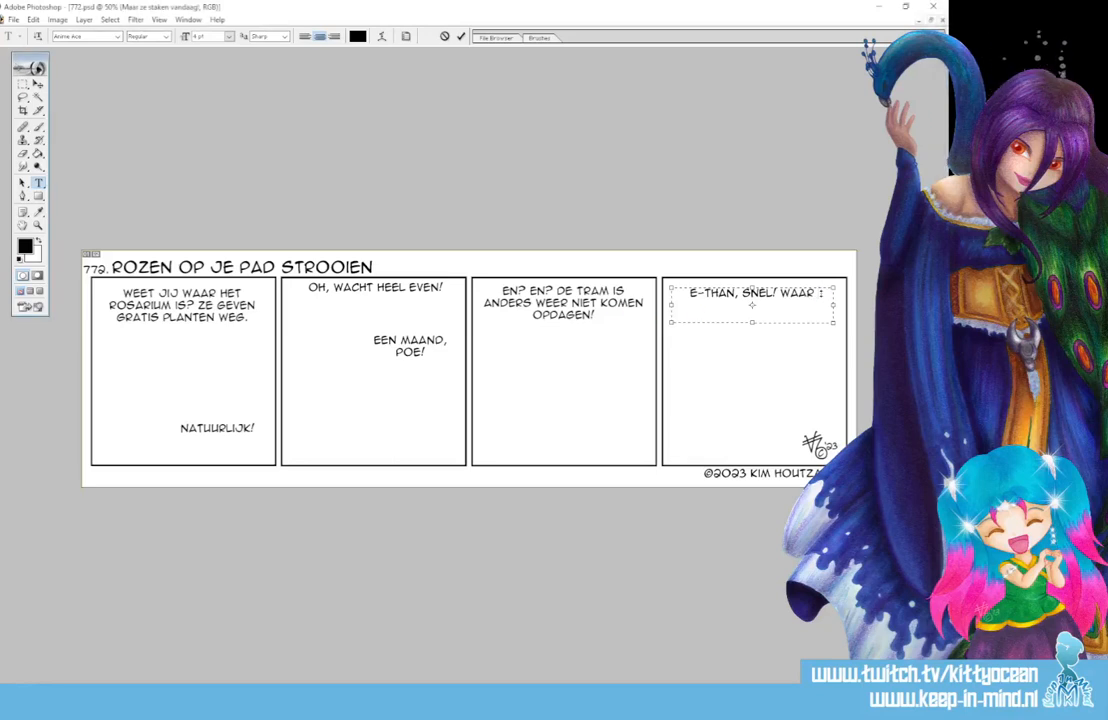
text(ZIT HET ROSU)
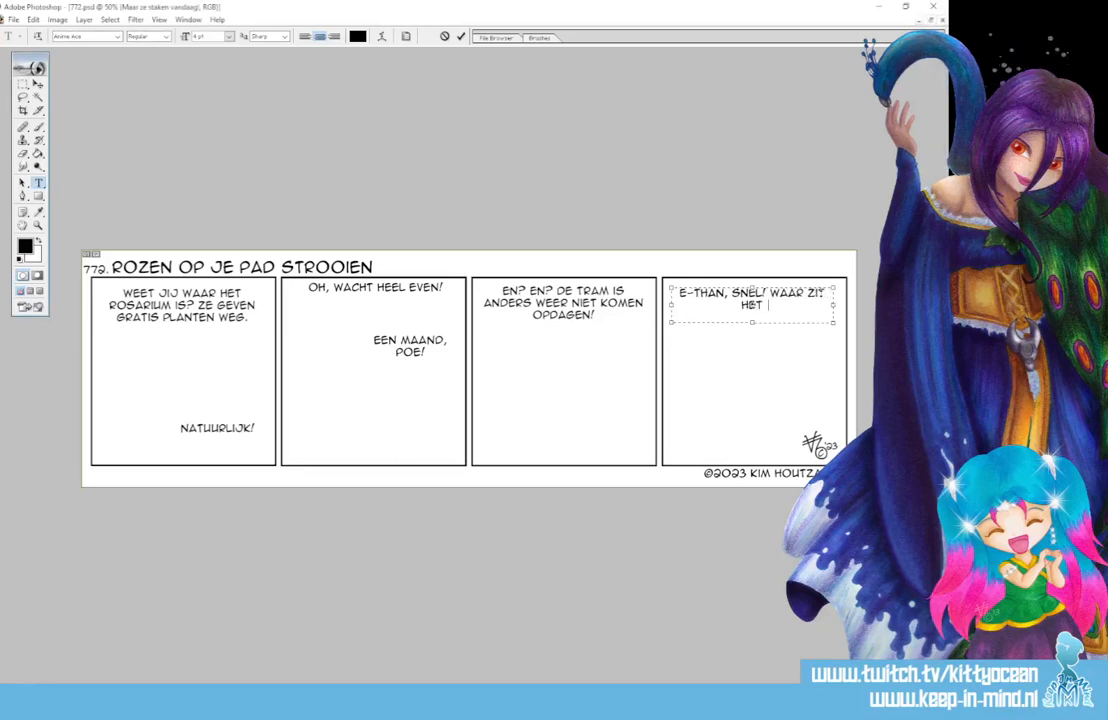
key(BackSpace)
text(ARIUM)
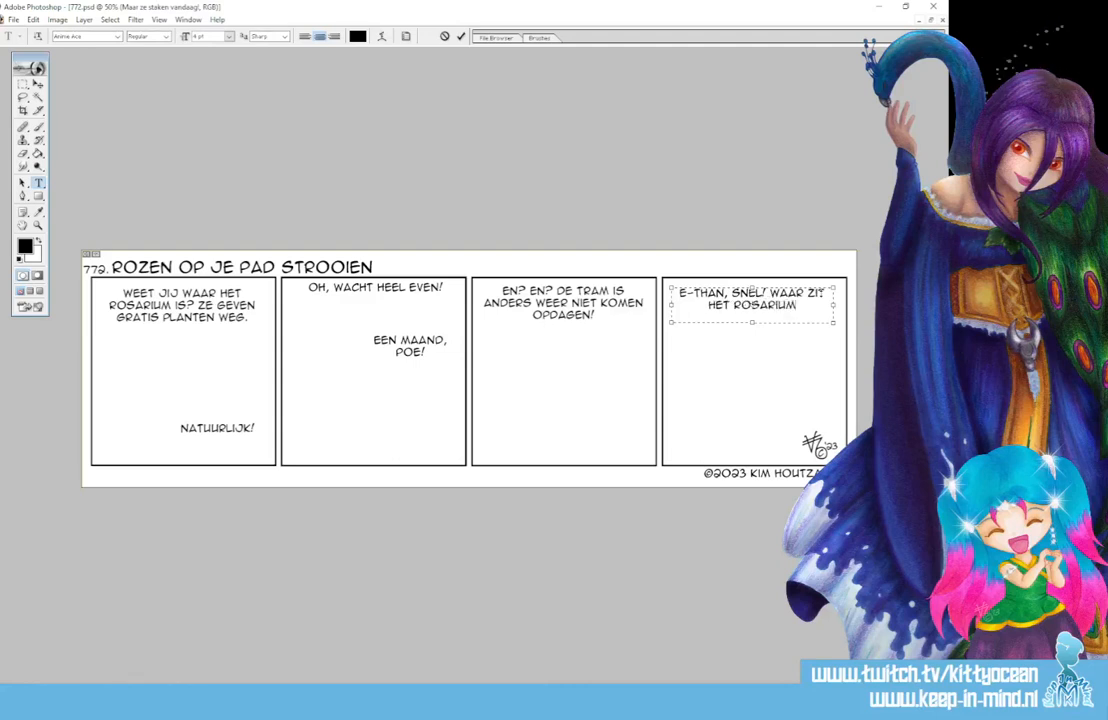
text( VAN NIEU-WEGEIN?!)
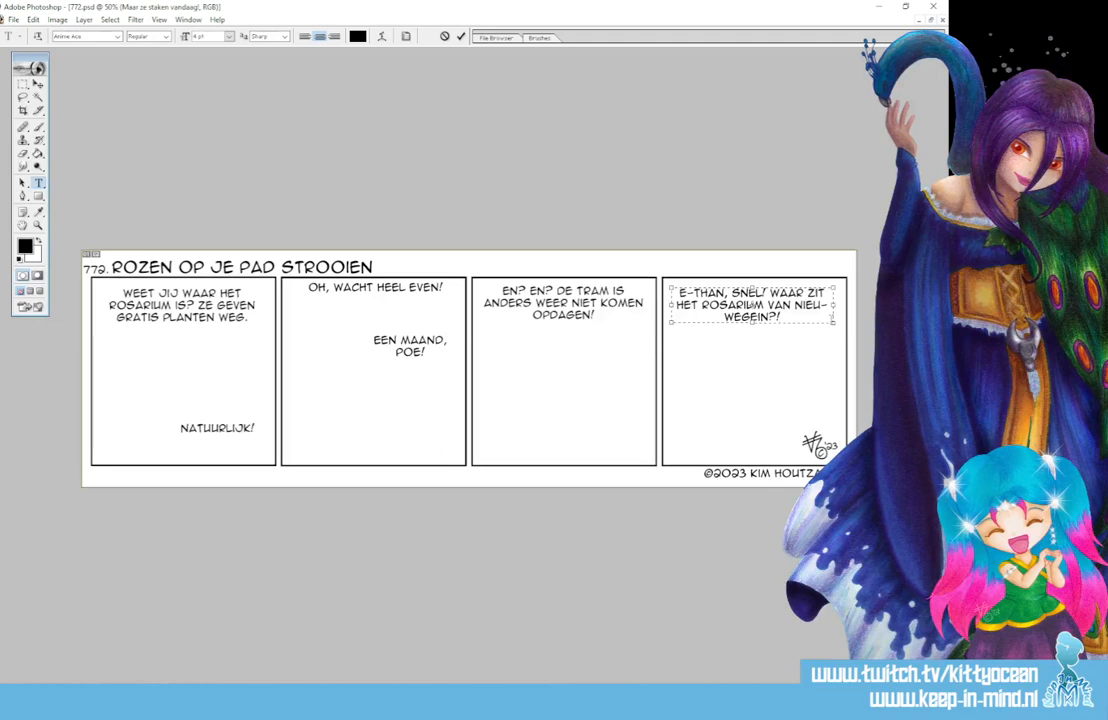
Widen the fourth panel's text box slightly and put "NIEUWEGEIN?!" unhyphenated on its own line.
drag(834, 322, 842, 324)
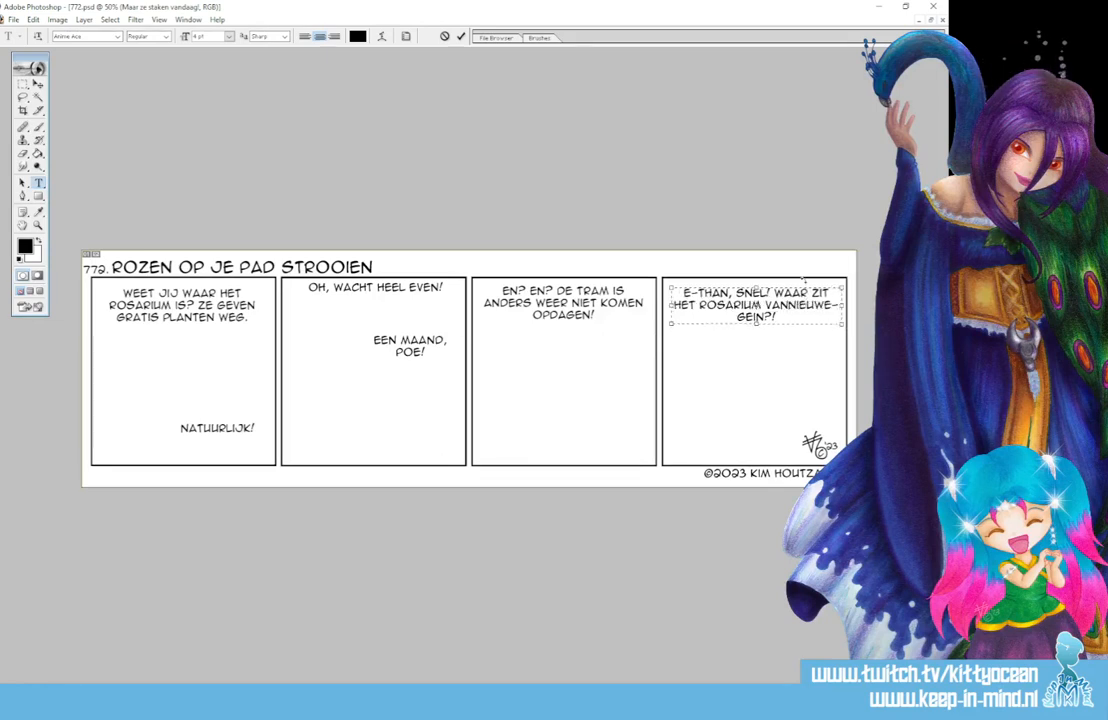
key(BackSpace)
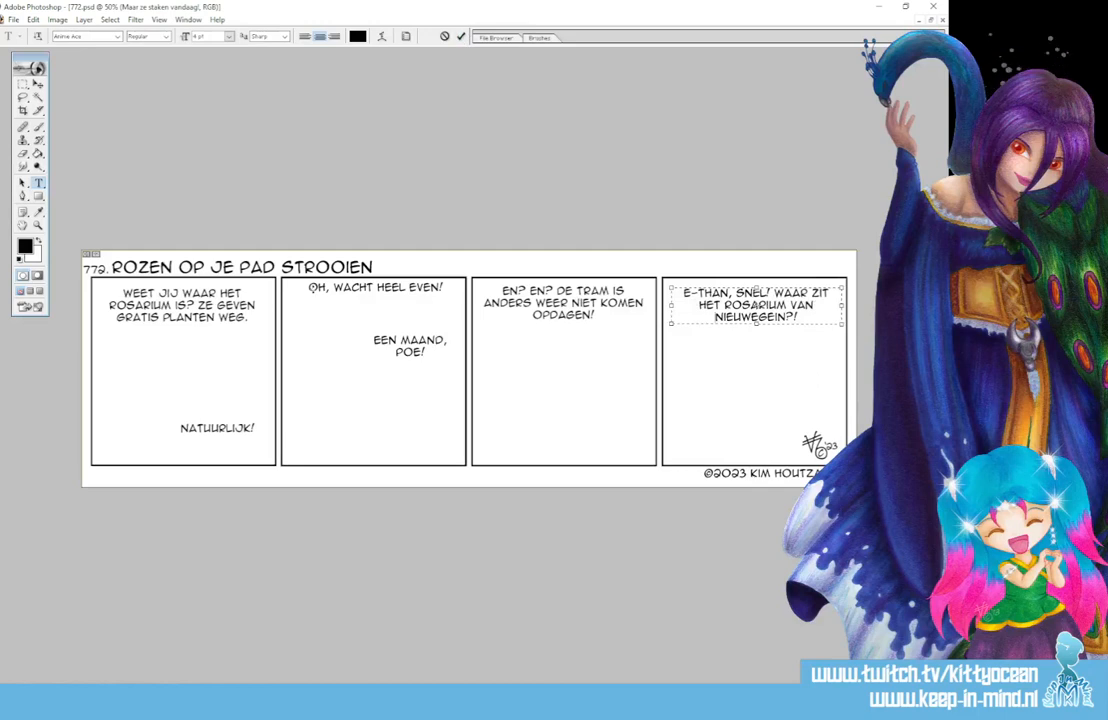
click(461, 37)
Insert "IK BEN AL BIJNA 15 JAAR; IK KEN ELKE KIER VAN NIEUWEGEIN!" before the second panel's upper dialogue.
click(307, 287)
text(IK BEG)
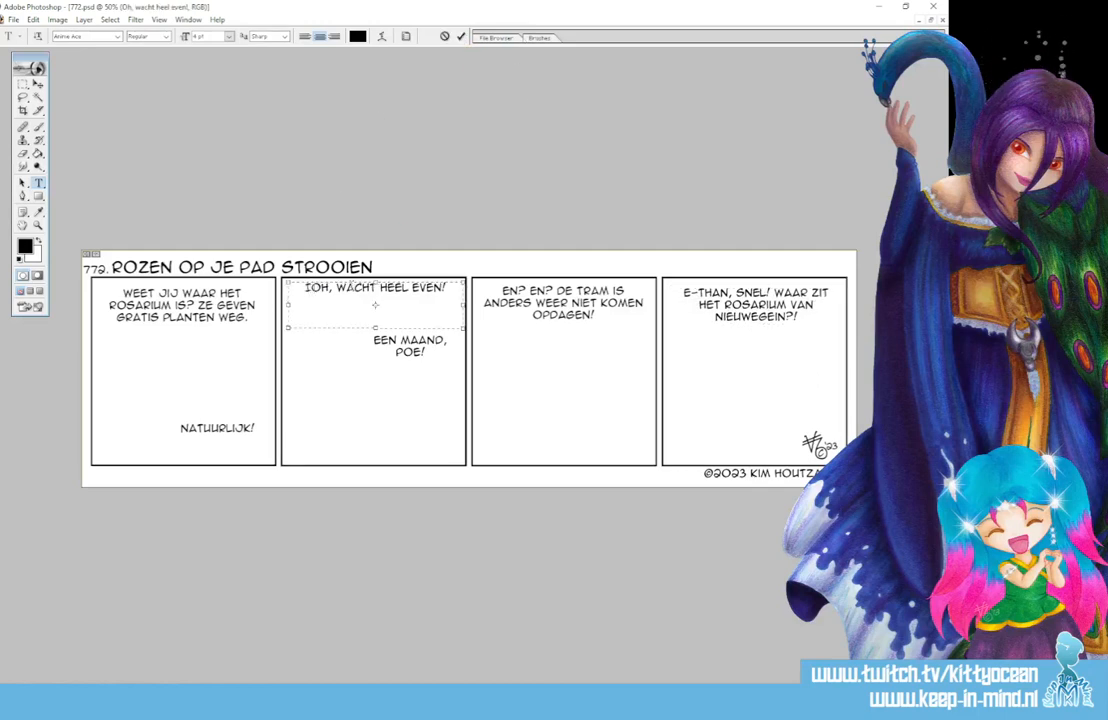
key(BackSpace)
key(BackSpace)
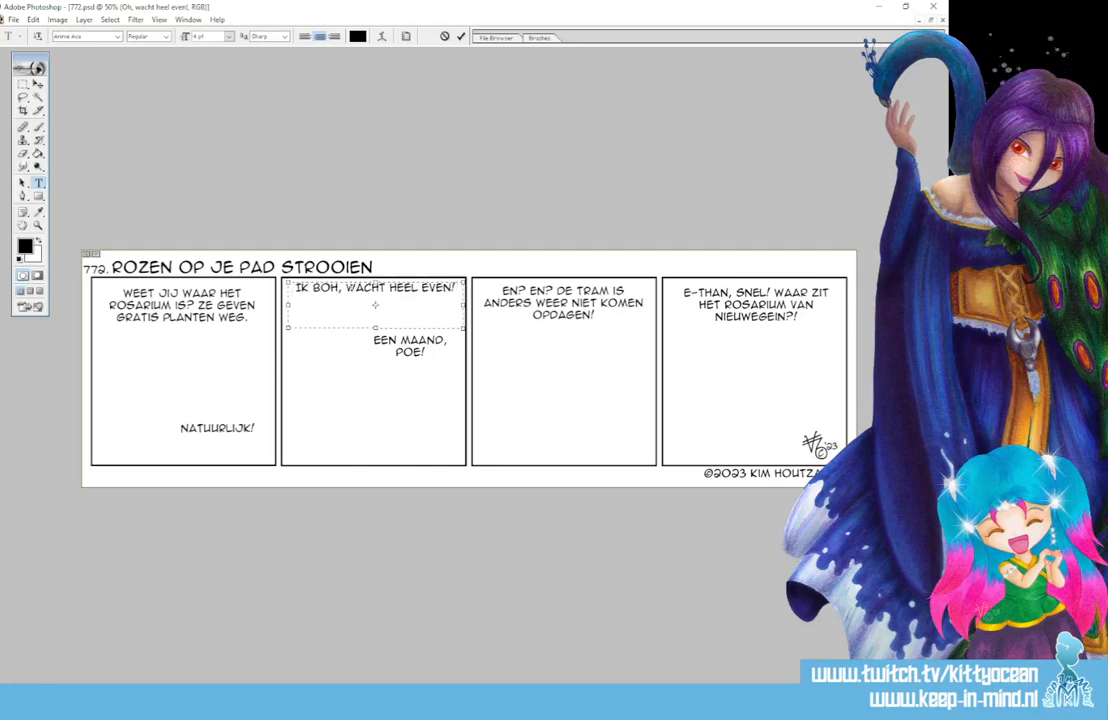
text(EN AL BIJNA 15 )
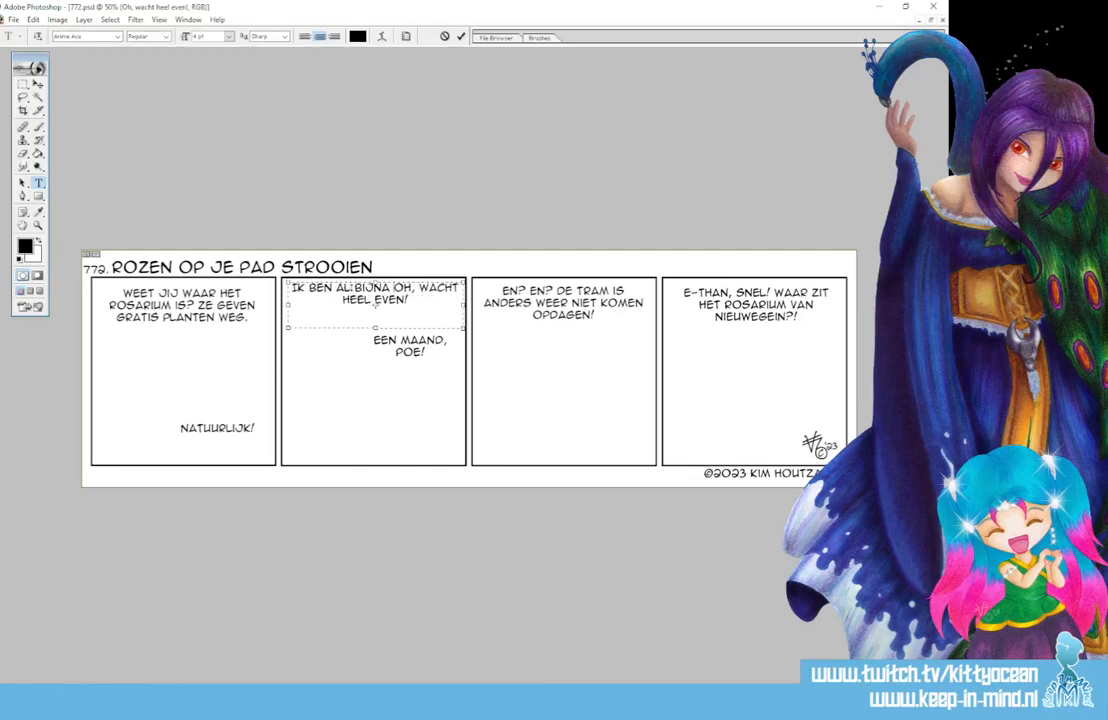
text(JAAR, IK KEN)
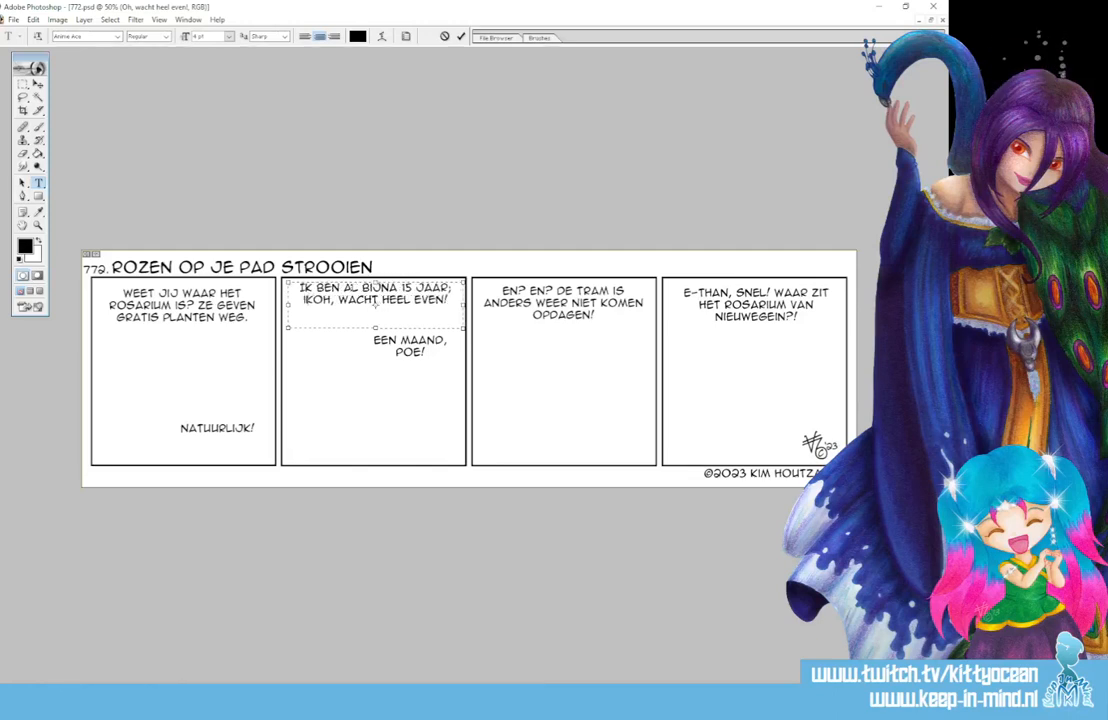
text( ELKE KIER VA)
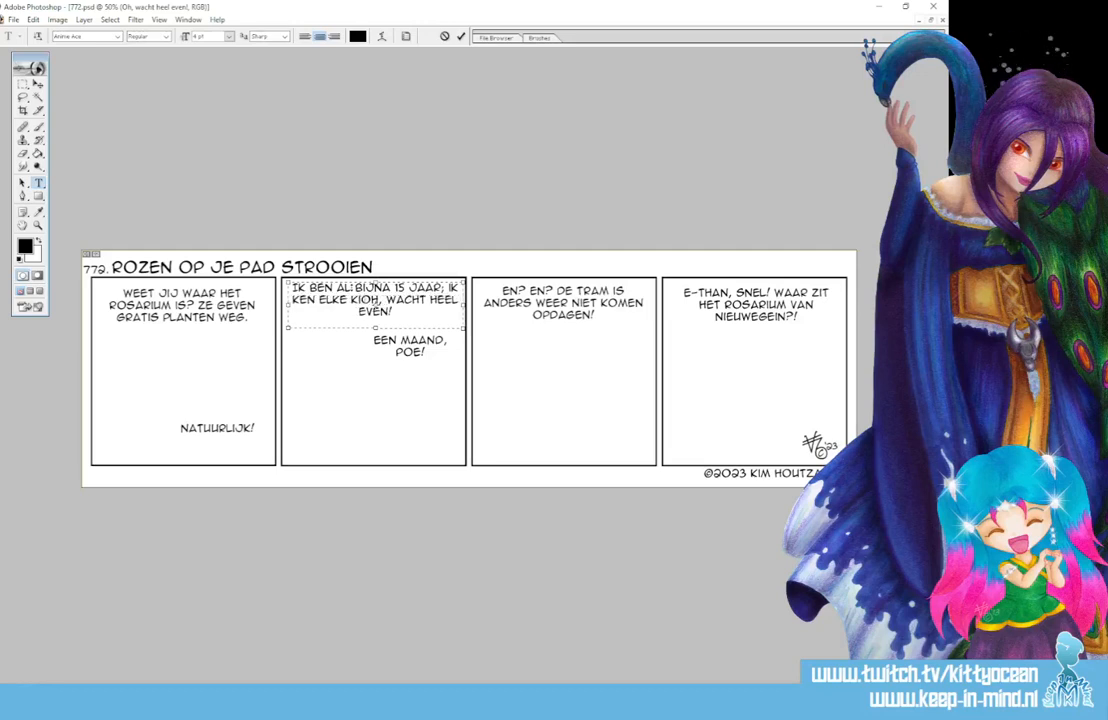
text(N NIEUWE- GEIN!)
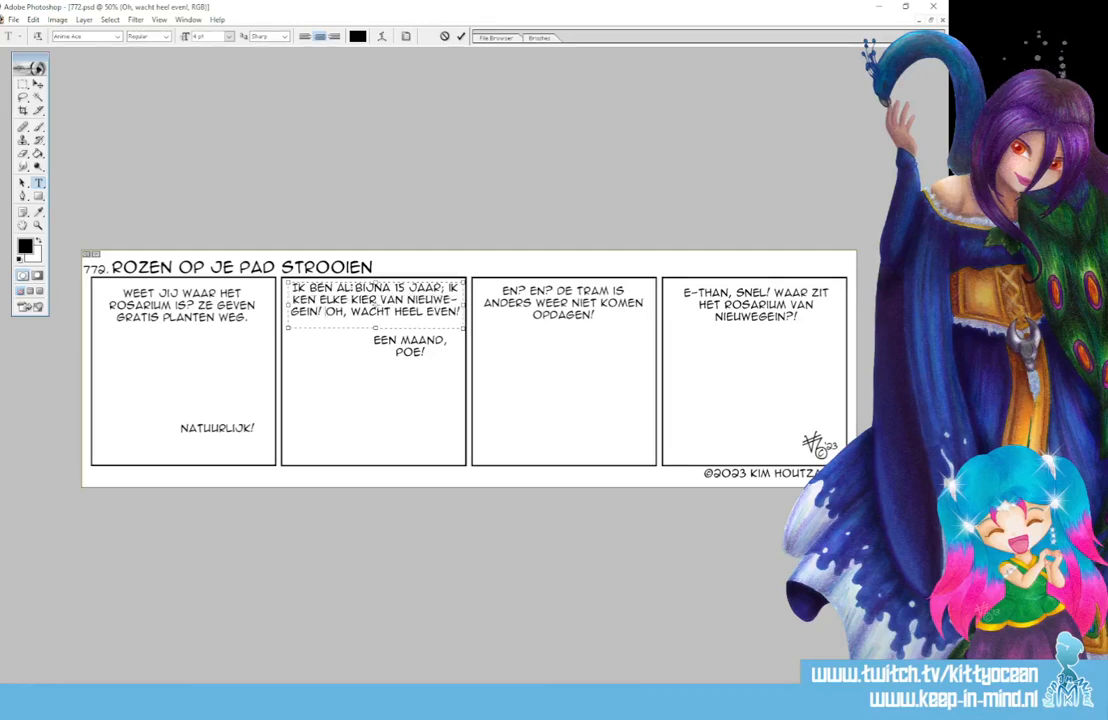
Replace "OH," in the second panel's upper dialogue with "MAAR, EH...".
key(Delete)
key(Delete)
key(Delete)
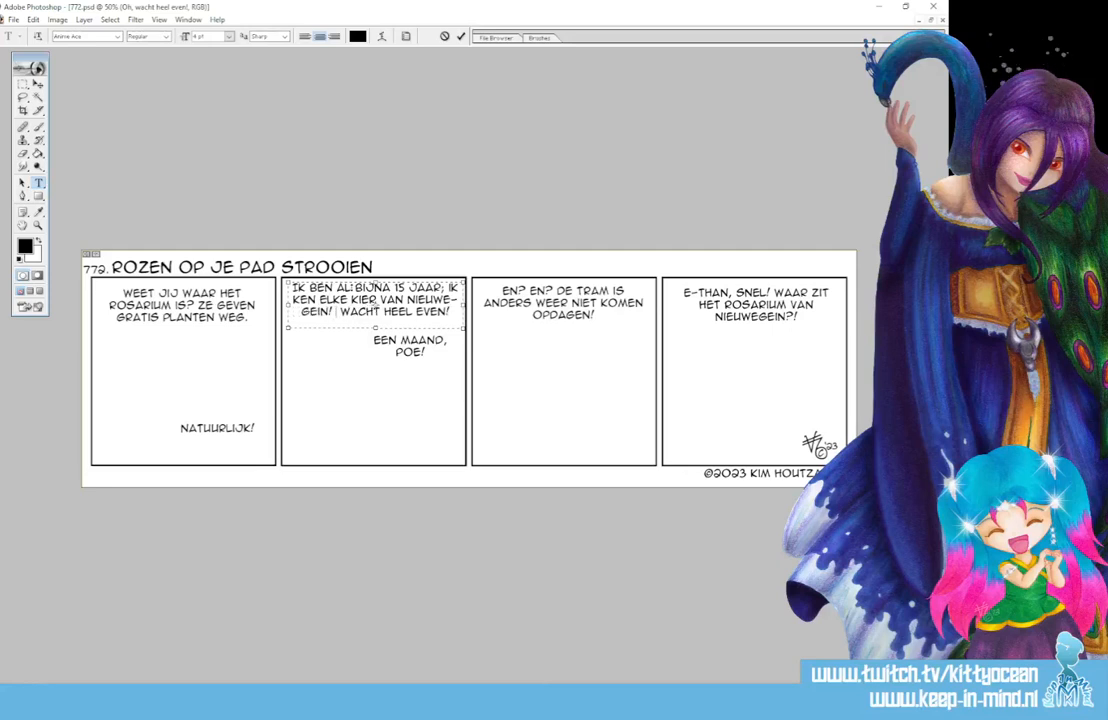
text(MAAR, EH...)
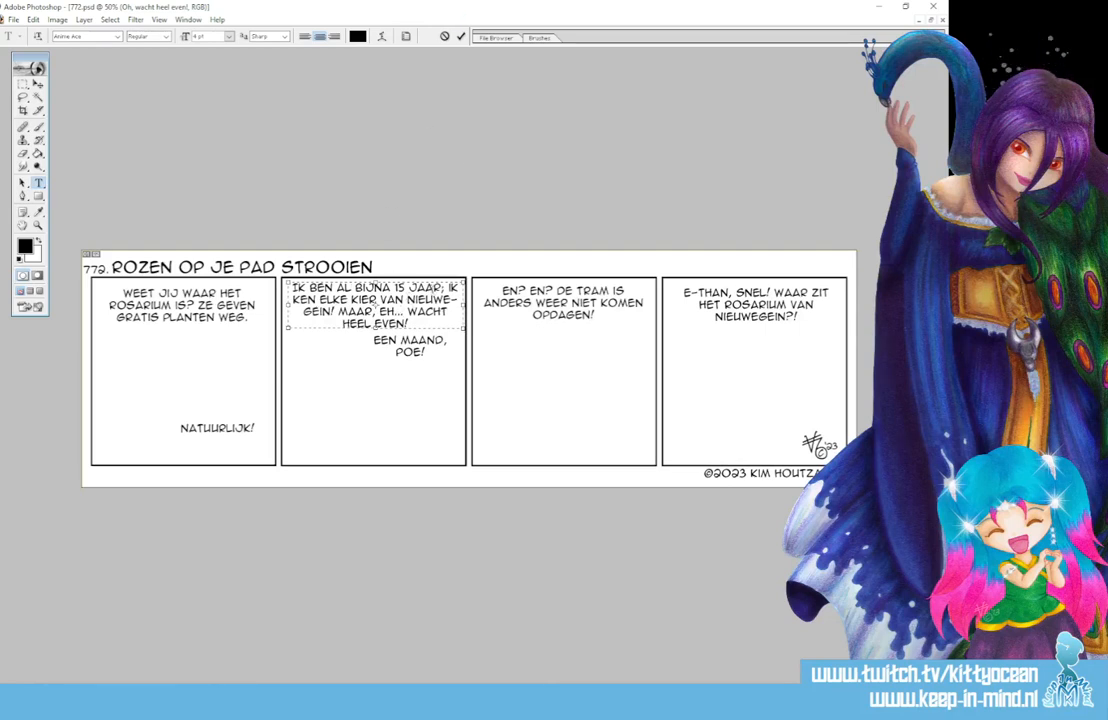
Put "NIEUWEGEIN!" unhyphenated on a new line in the second panel and make its text box slightly taller.
key(BackSpace)
key(Return)
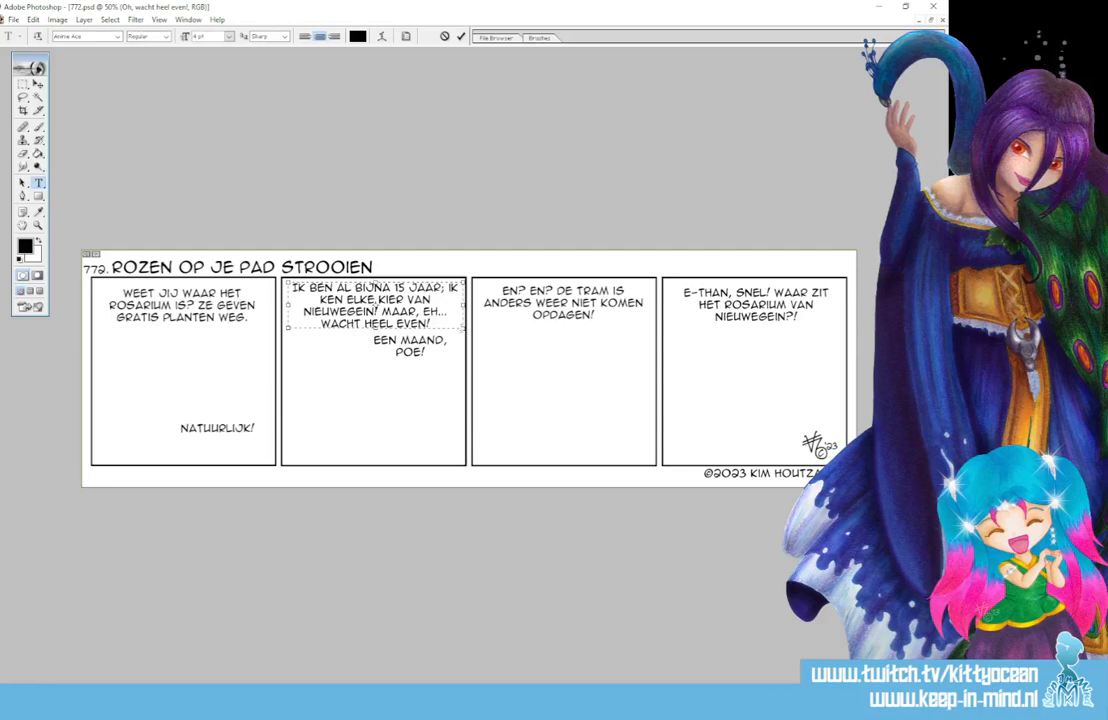
drag(462, 332, 463, 339)
click(461, 38)
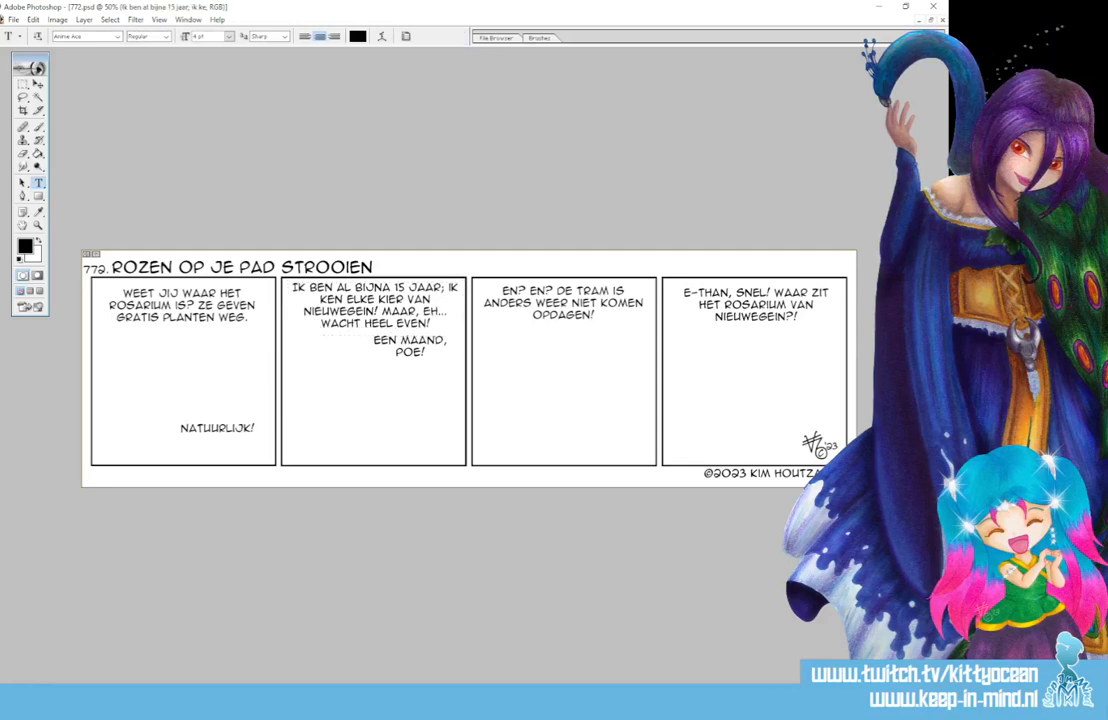
Delete the "EEN MAAND, POE!" text layer from the second panel and the dialogue text layer from the third panel.
click(410, 346)
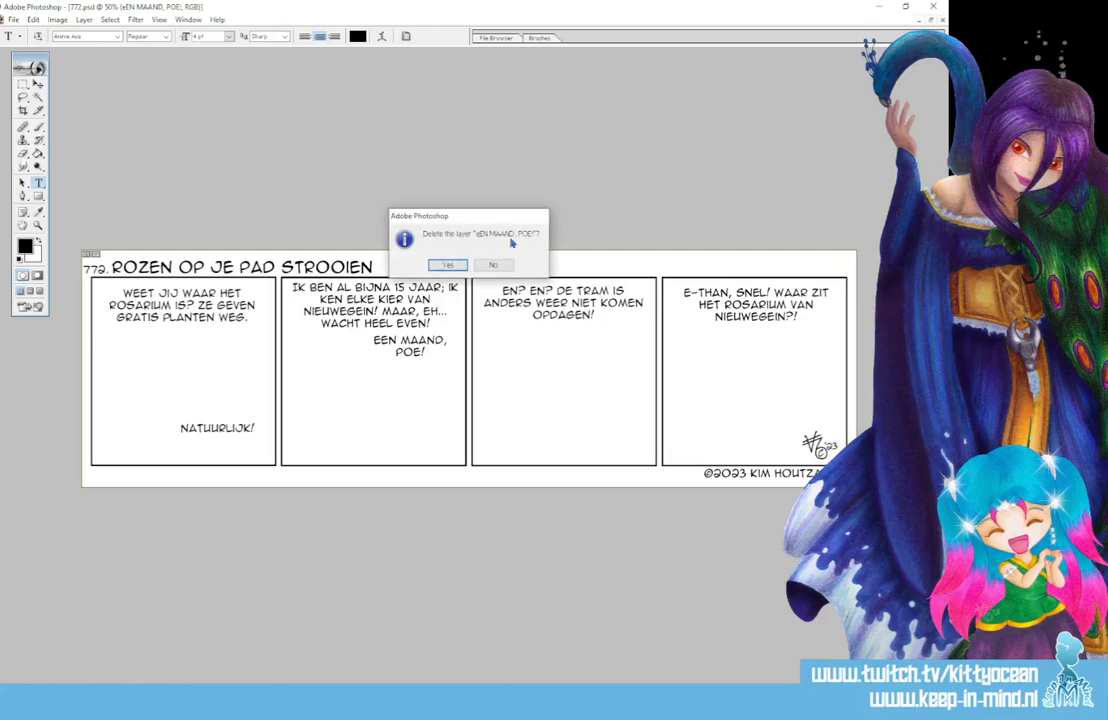
click(388, 229)
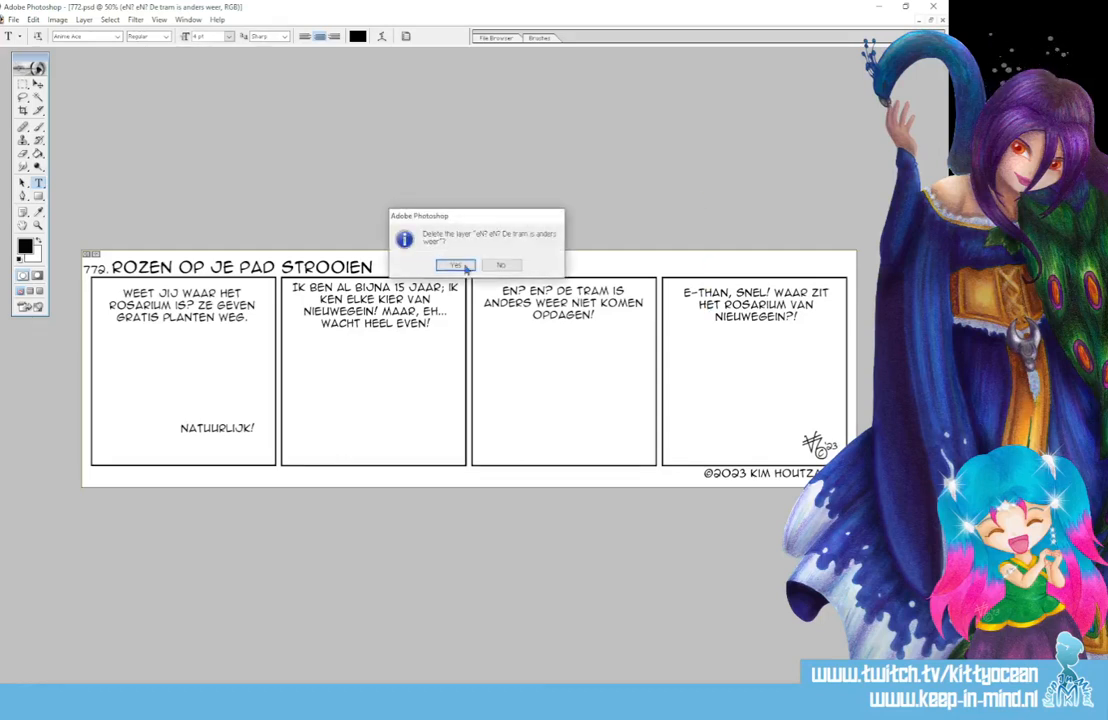
click(452, 266)
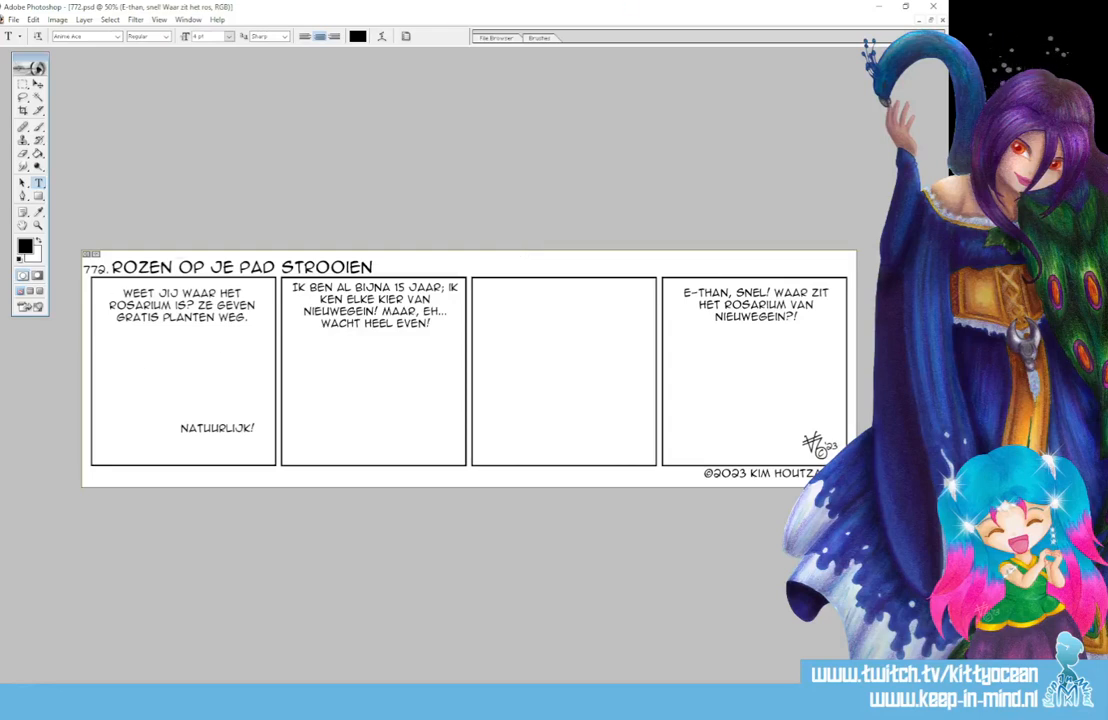
Set the foreground color to a medium red and choose the hard round 9 px preset for the Brush tool.
click(25, 246)
click(633, 183)
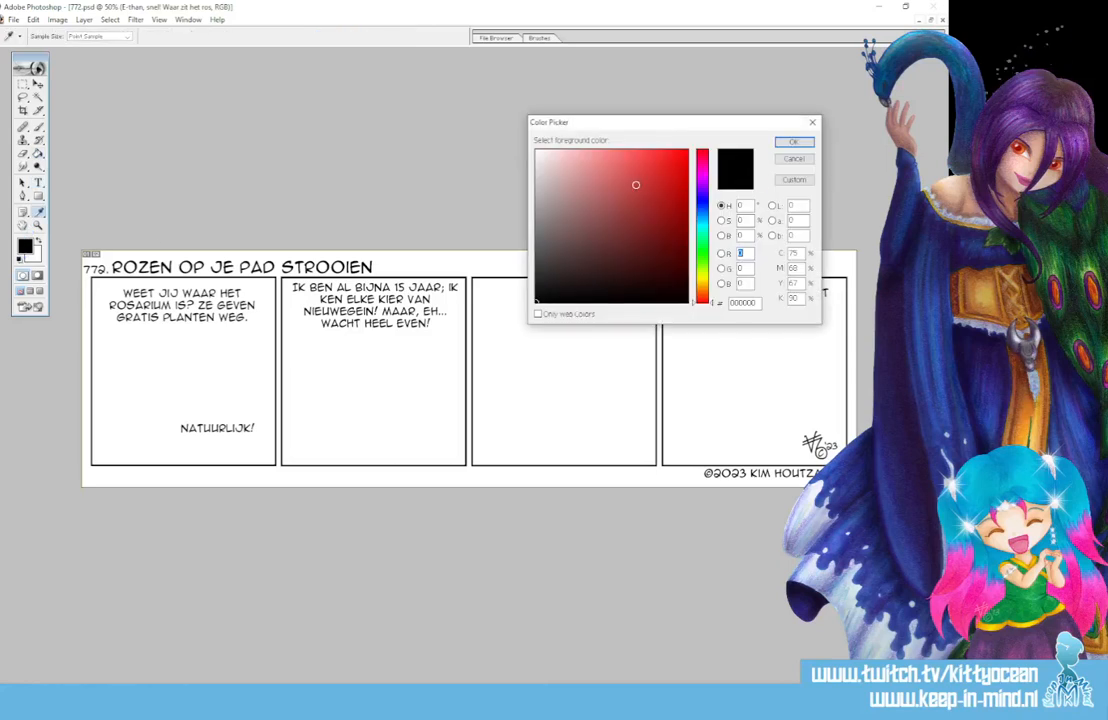
click(794, 145)
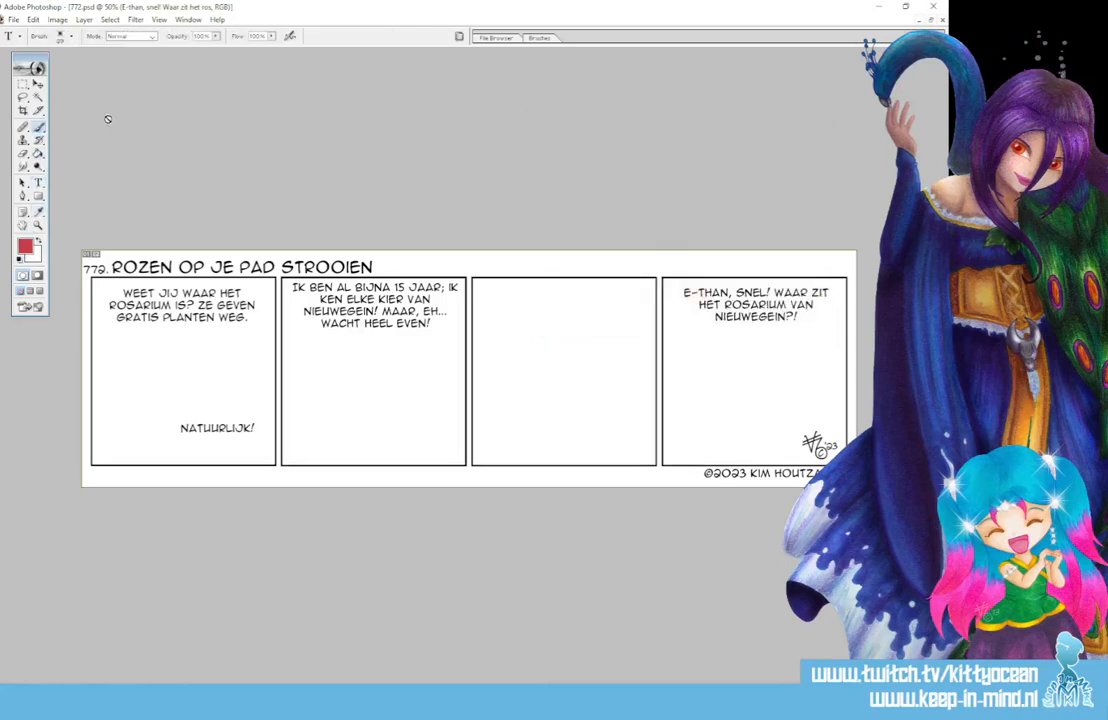
click(38, 124)
click(541, 38)
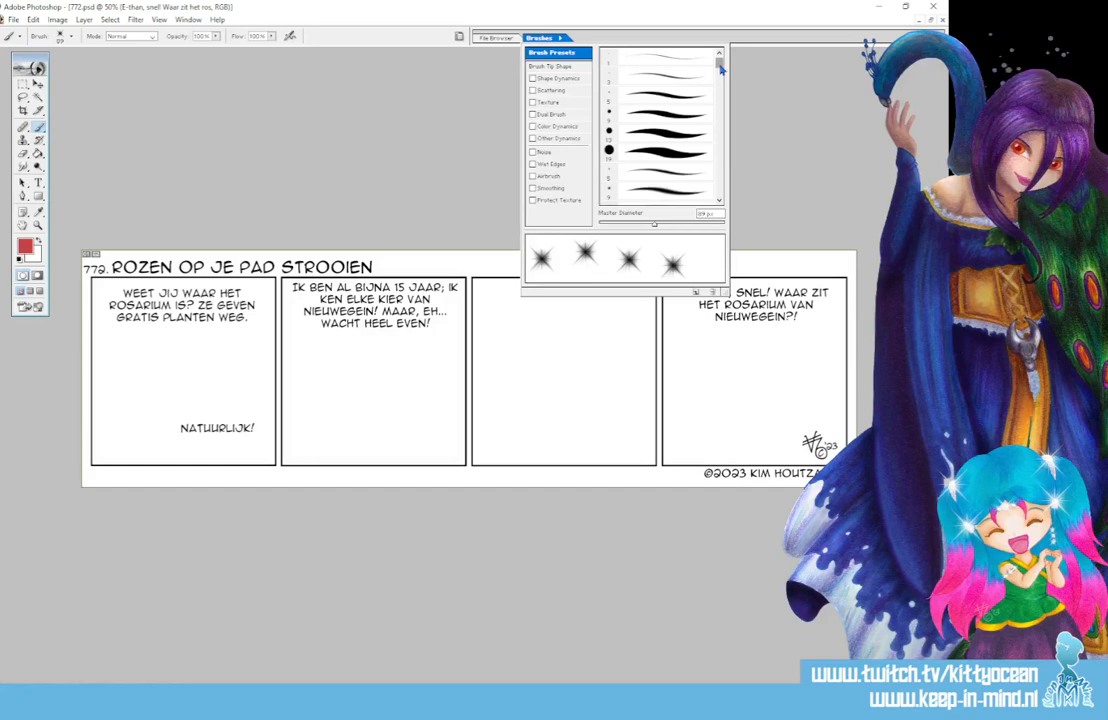
click(656, 116)
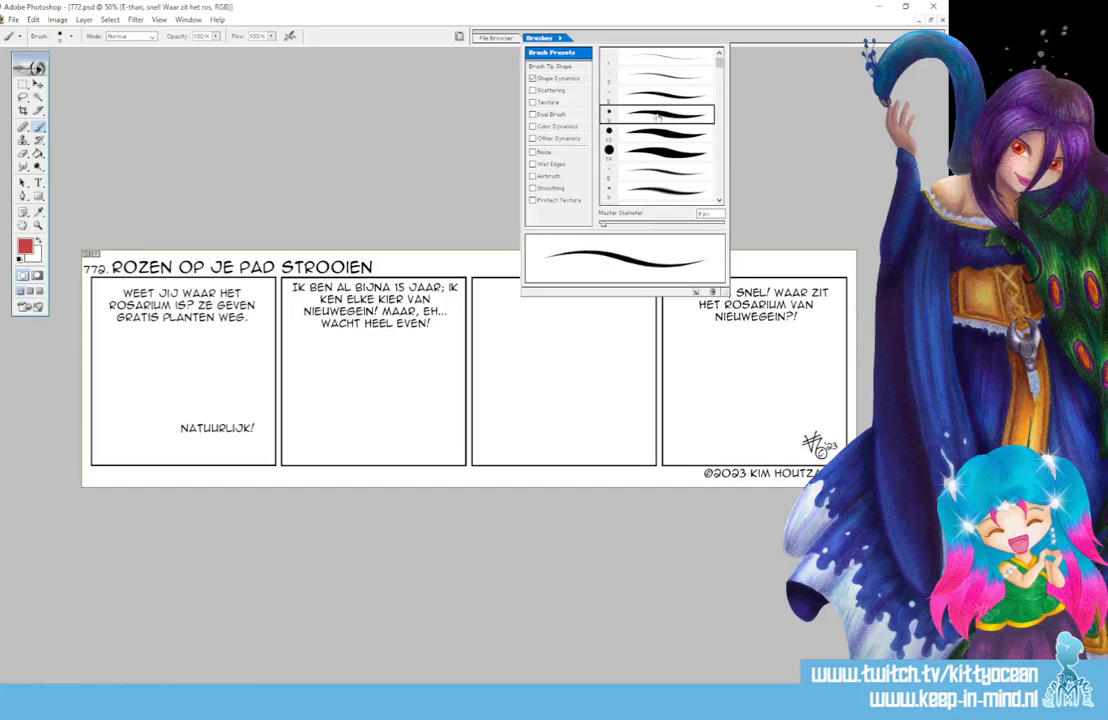
click(378, 32)
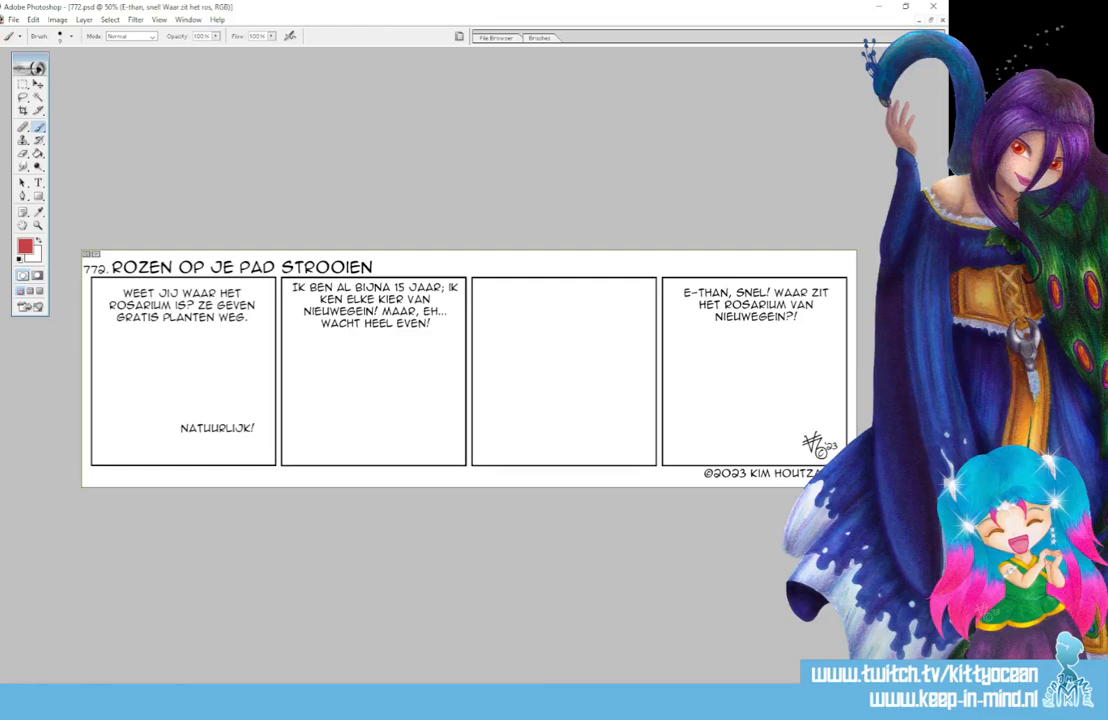
Add a new layer and sketch the right figure's round head with jaw and face guidelines in the first panel.
key(ctrl+alt+shift+n)
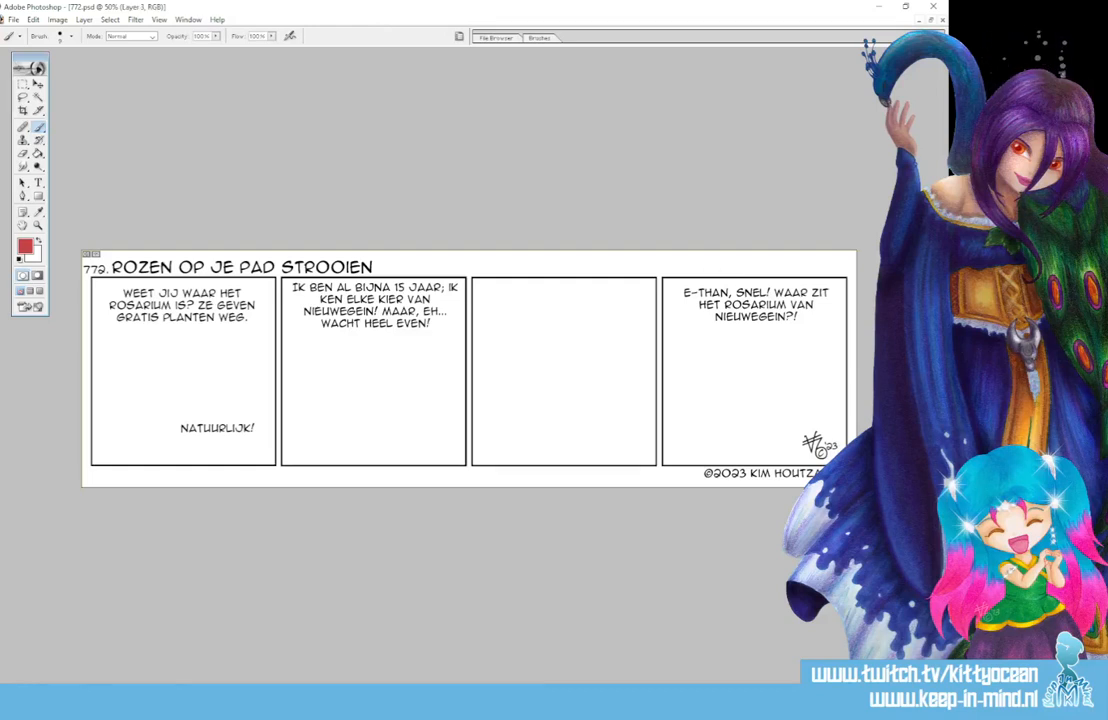
key(ctrl+alt+shift+n)
key(ctrl+plus)
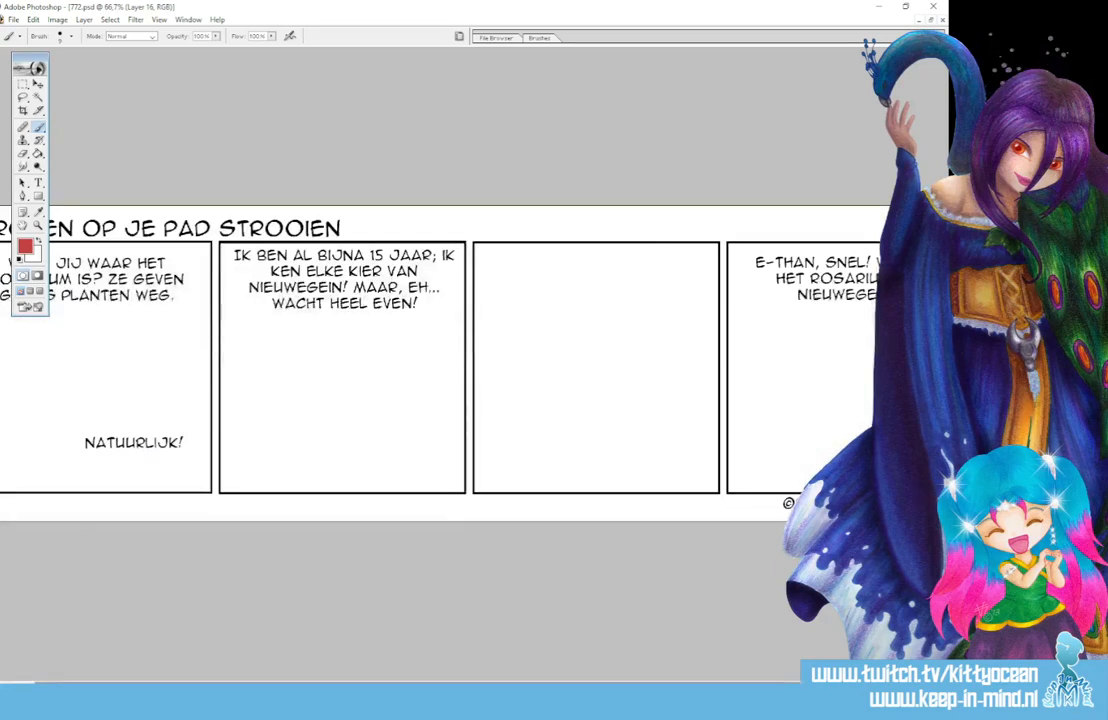
scroll(440, 365, left, 2)
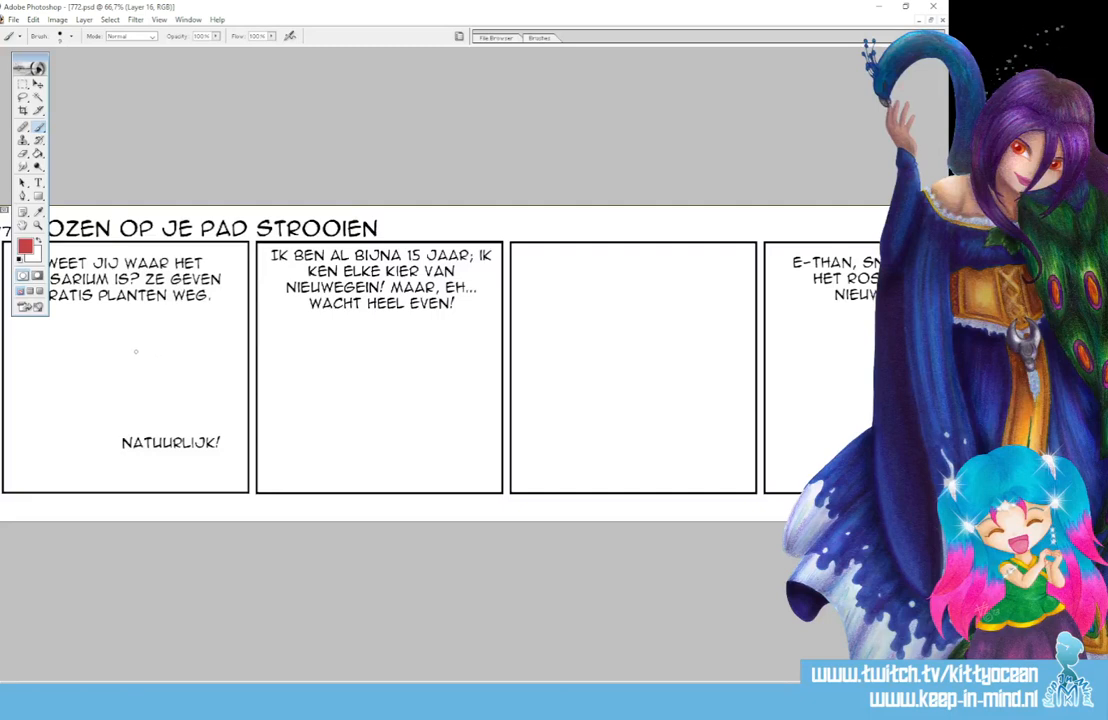
mouse_move(133, 364)
mouse_down()
mouse_move(168, 337)
mouse_move(196, 352)
mouse_move(140, 388)
mouse_move(163, 402)
mouse_move(195, 390)
mouse_move(200, 356)
mouse_move(182, 398)
mouse_up()
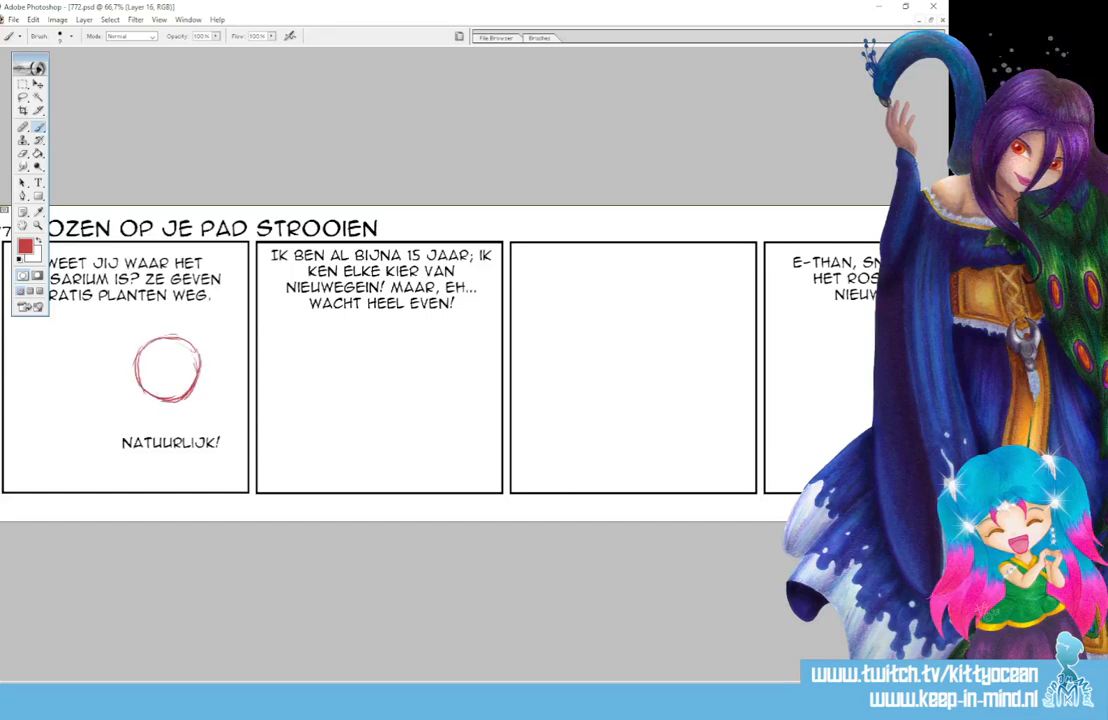
drag(192, 352, 196, 385)
drag(157, 343, 148, 423)
mouse_move(151, 366)
mouse_down()
mouse_move(153, 431)
mouse_move(136, 408)
mouse_up()
mouse_move(134, 376)
mouse_down()
mouse_move(148, 412)
mouse_move(189, 393)
mouse_move(181, 429)
mouse_move(150, 428)
mouse_move(188, 421)
mouse_up()
Sketch the right figure's neck, shoulders and rounded torso below the head in the first panel.
mouse_move(134, 430)
mouse_down()
mouse_move(160, 421)
mouse_move(139, 456)
mouse_up()
mouse_move(145, 357)
mouse_down()
mouse_move(116, 409)
mouse_move(152, 478)
mouse_move(186, 474)
mouse_up()
drag(185, 425, 163, 478)
mouse_move(196, 432)
mouse_down()
mouse_move(178, 477)
mouse_move(181, 419)
mouse_move(185, 430)
mouse_move(131, 438)
mouse_move(149, 443)
mouse_move(128, 461)
mouse_move(148, 472)
mouse_up()
drag(157, 425, 160, 479)
drag(142, 446, 187, 450)
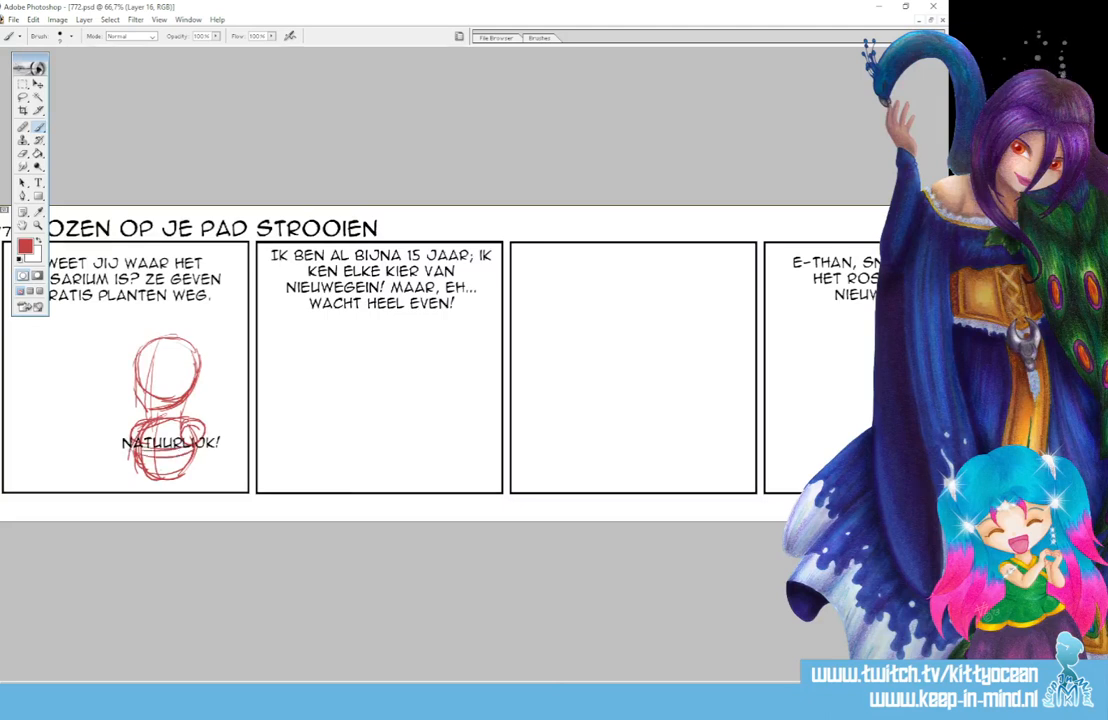
Add a horizontal eye guideline across the right figure's head and sketch the hips and the bent arm nearest the panel border.
mouse_move(152, 347)
mouse_down()
mouse_move(144, 420)
mouse_move(222, 384)
mouse_up()
key(ctrl+z)
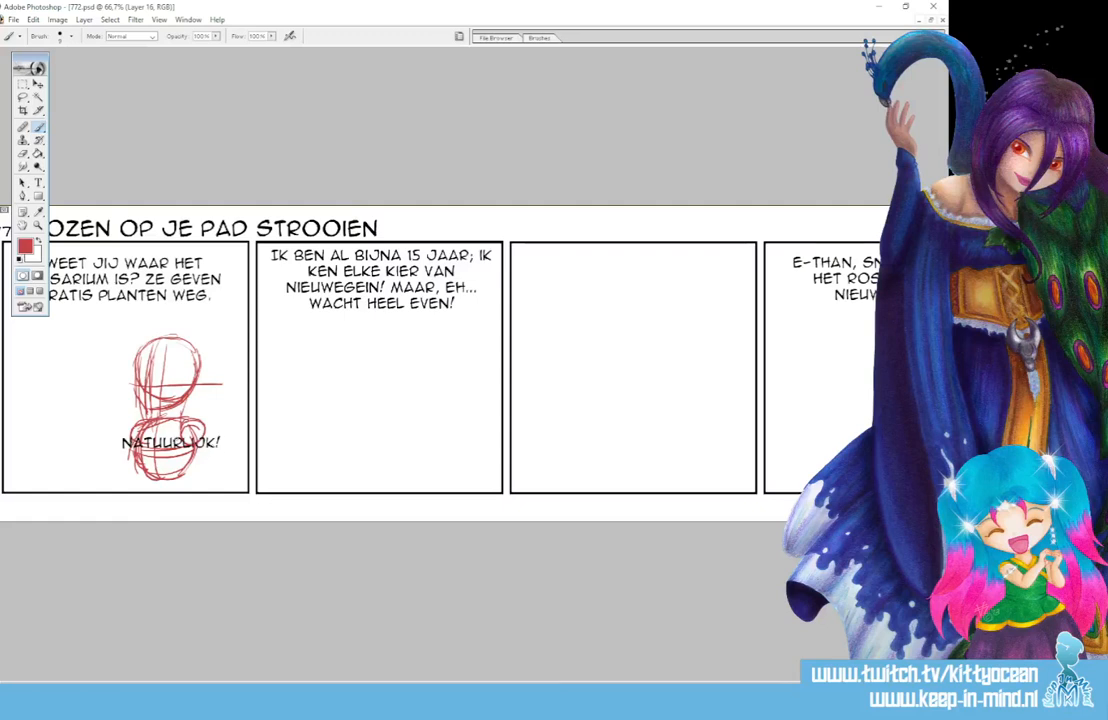
mouse_move(204, 425)
mouse_down()
mouse_move(222, 456)
mouse_move(188, 442)
mouse_move(210, 468)
mouse_move(227, 462)
mouse_move(187, 484)
mouse_move(194, 490)
mouse_move(188, 480)
mouse_move(194, 489)
mouse_up()
drag(138, 462, 139, 492)
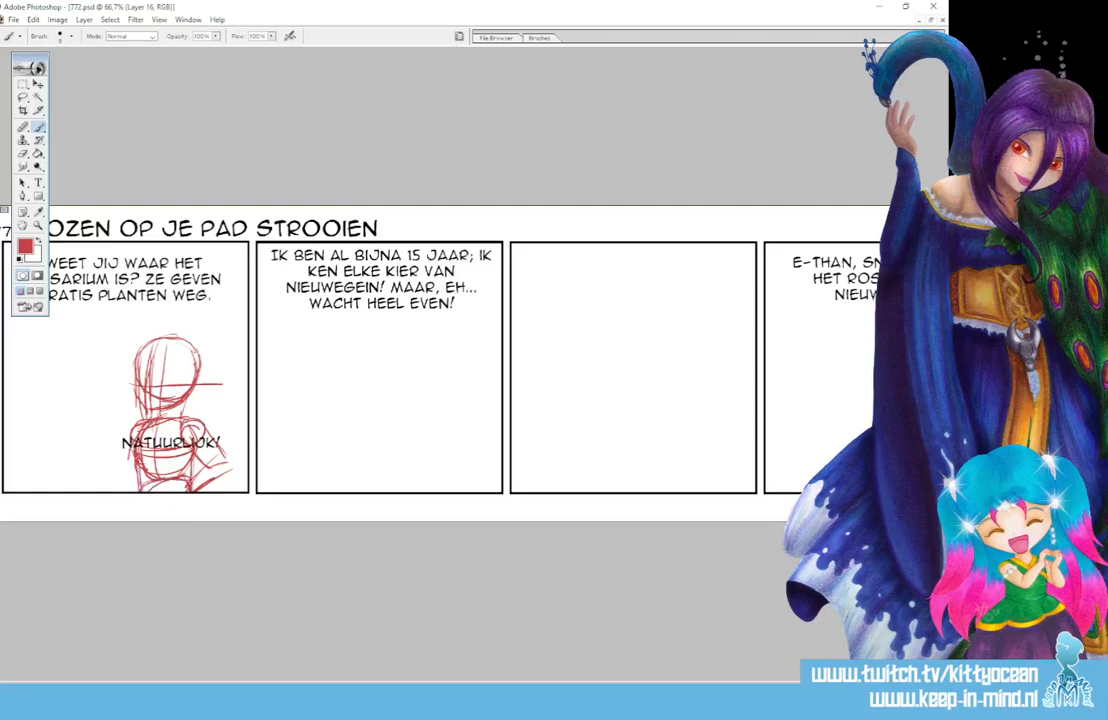
Sketch the right figure's other arm raised beside the torso, ending in an open hand.
mouse_move(119, 368)
mouse_down()
mouse_move(110, 408)
mouse_move(96, 416)
mouse_move(102, 376)
mouse_up()
mouse_move(112, 372)
mouse_down()
mouse_move(98, 406)
mouse_move(131, 466)
mouse_move(122, 477)
mouse_up()
mouse_move(102, 424)
mouse_down()
mouse_move(118, 415)
mouse_move(118, 430)
mouse_up()
mouse_move(114, 413)
mouse_down()
mouse_move(97, 432)
mouse_move(86, 414)
mouse_move(100, 392)
mouse_move(99, 406)
mouse_up()
drag(99, 350, 100, 376)
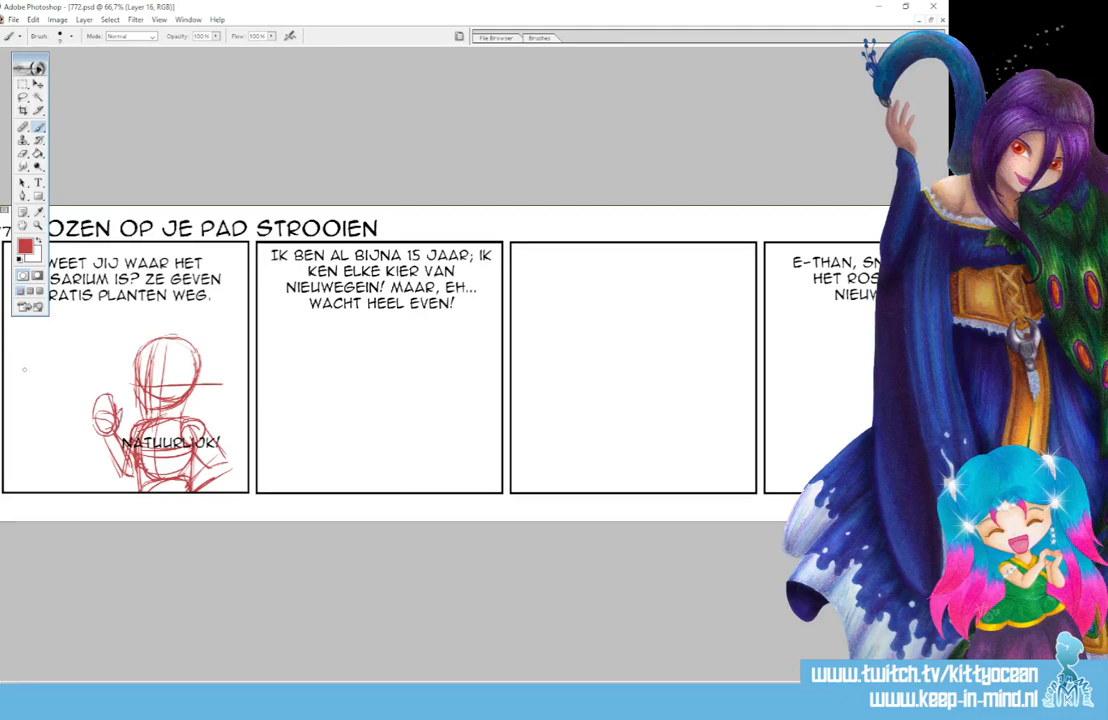
Sketch a large round head for the second figure near the first panel's left border.
mouse_move(20, 365)
mouse_down()
mouse_move(62, 362)
mouse_move(12, 396)
mouse_move(75, 368)
mouse_move(17, 432)
mouse_move(45, 358)
mouse_up()
drag(17, 430, 70, 425)
drag(85, 375, 80, 420)
drag(60, 358, 87, 390)
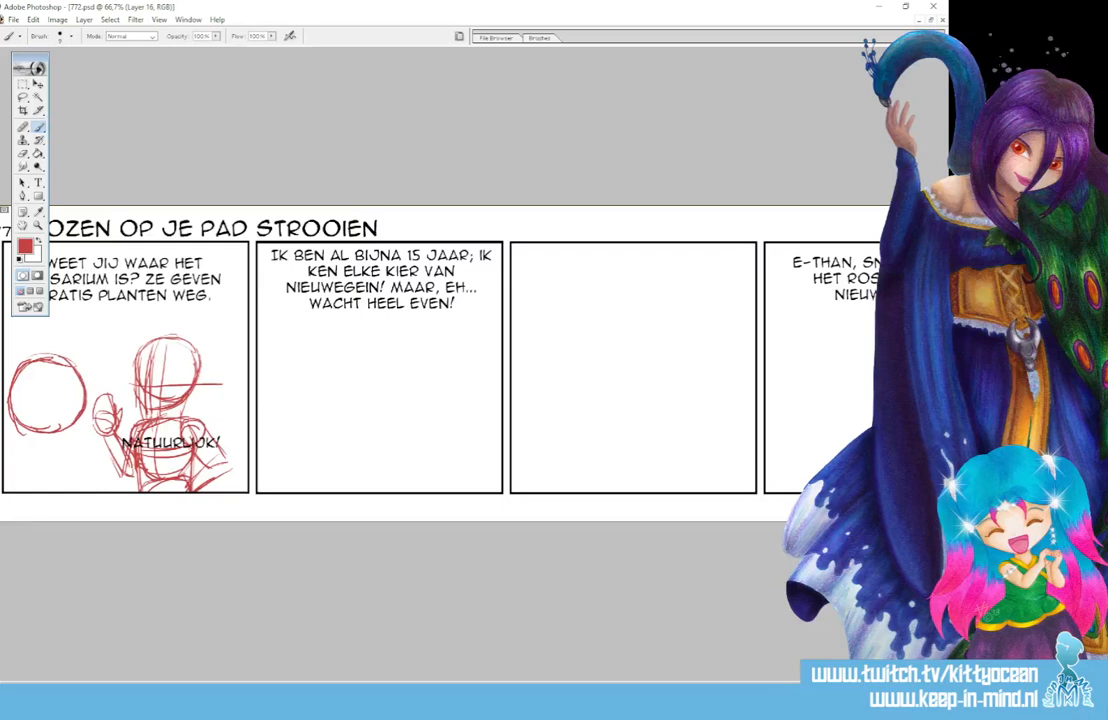
Sketch the sloping shoulders and body of the first panel's round-headed figure, with its near arm bent and raised.
drag(15, 437, 3, 472)
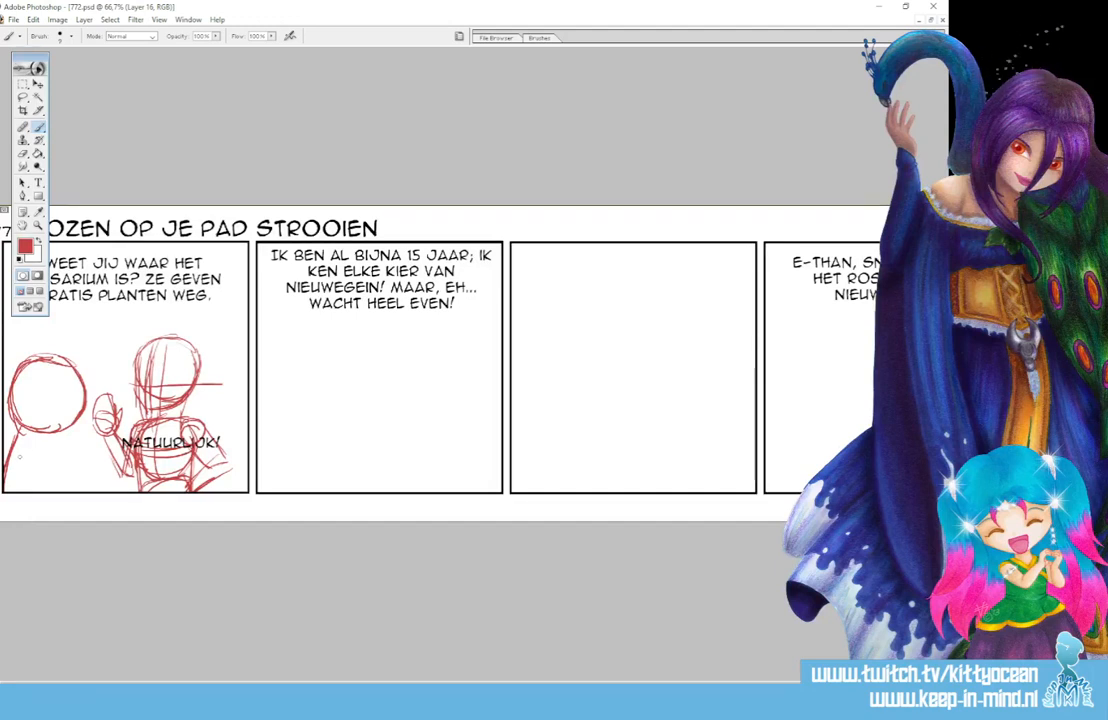
drag(27, 429, 7, 491)
mouse_move(62, 433)
mouse_down()
mouse_move(78, 491)
mouse_move(89, 468)
mouse_move(97, 491)
mouse_move(107, 451)
mouse_up()
drag(79, 468, 105, 430)
mouse_move(94, 440)
mouse_down()
mouse_move(112, 429)
mouse_move(107, 471)
mouse_up()
drag(112, 442, 93, 492)
drag(107, 461, 87, 491)
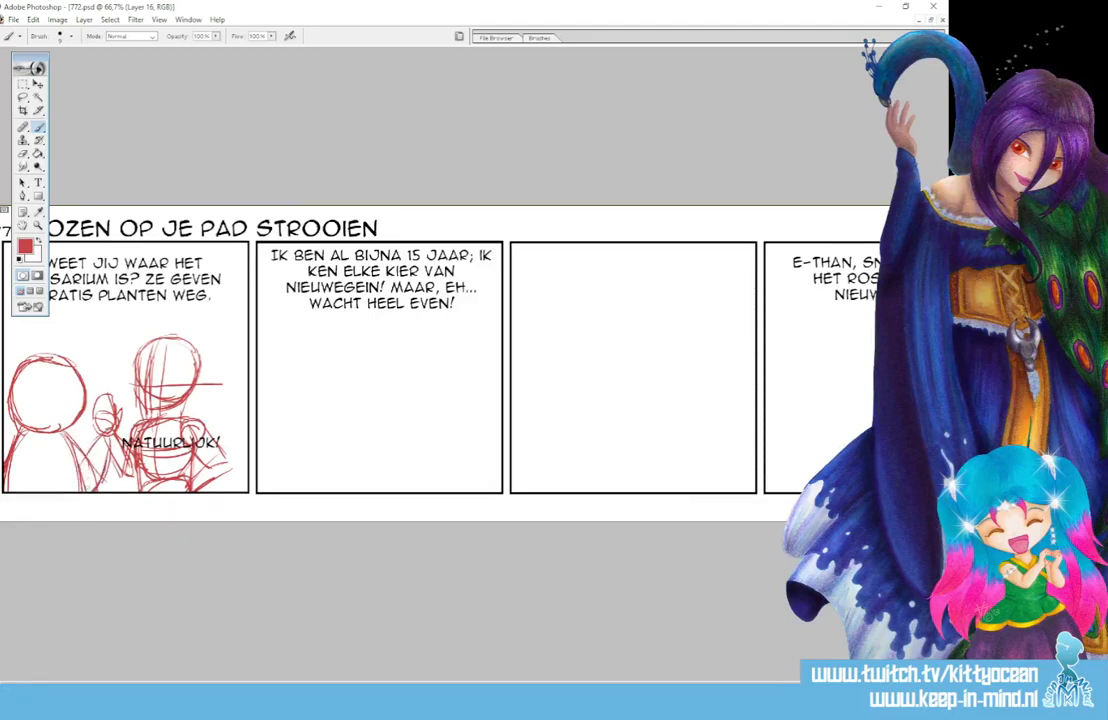
drag(57, 445, 75, 491)
drag(367, 345, 402, 344)
mouse_move(330, 353)
mouse_down()
mouse_move(374, 340)
mouse_move(391, 348)
mouse_up()
mouse_move(354, 340)
mouse_down()
mouse_move(332, 376)
mouse_move(387, 335)
mouse_up()
mouse_move(346, 348)
mouse_down()
mouse_move(336, 405)
mouse_move(357, 407)
mouse_up()
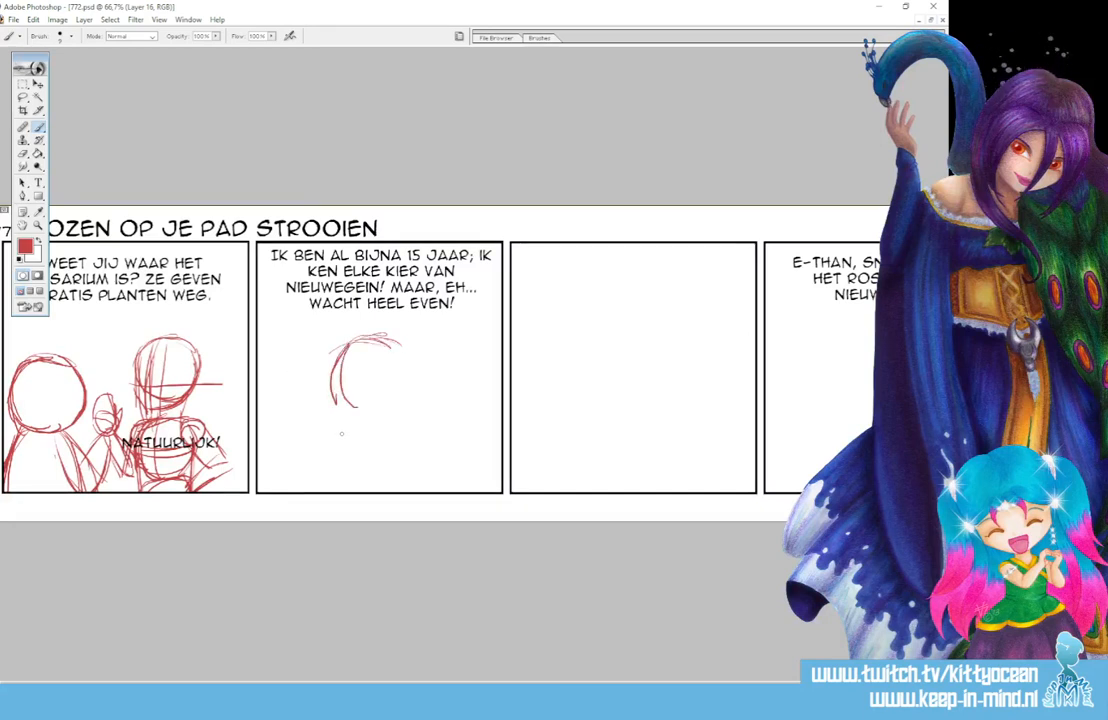
mouse_move(340, 350)
mouse_down()
mouse_move(387, 332)
mouse_move(333, 378)
mouse_move(396, 349)
mouse_move(356, 408)
mouse_up()
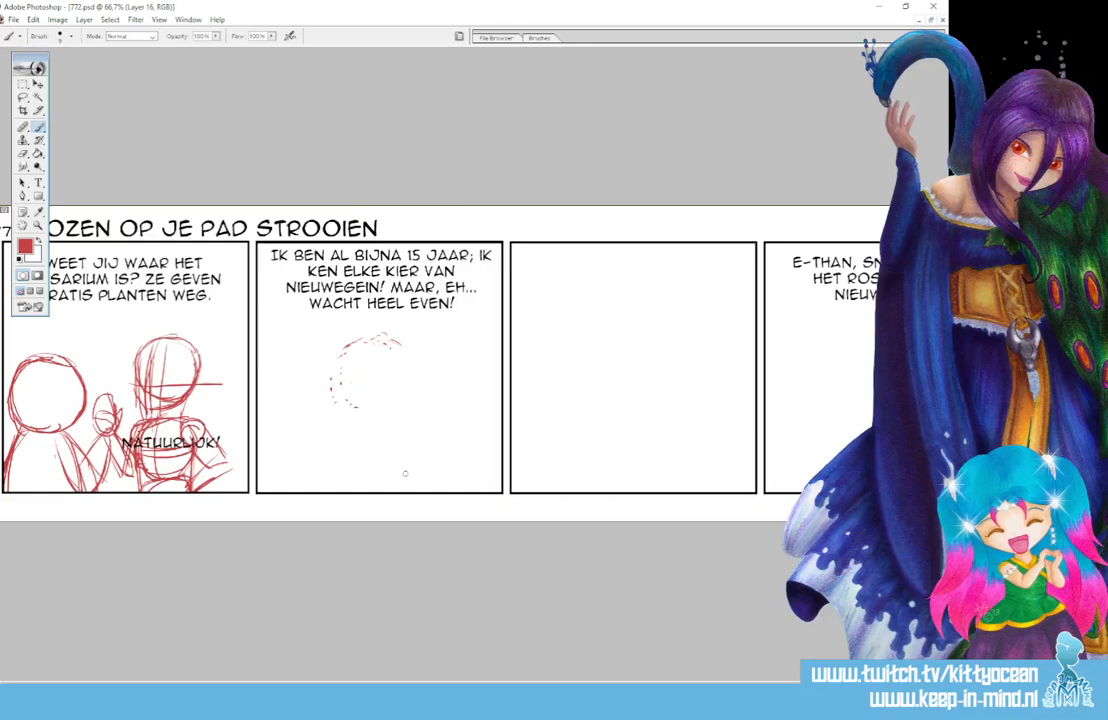
Sketch the left figure's round head in the second panel, with the hair strands beside it, the jaw and the neck.
mouse_move(370, 338)
mouse_down()
mouse_move(330, 334)
mouse_move(303, 365)
mouse_move(322, 399)
mouse_move(300, 360)
mouse_move(340, 333)
mouse_move(381, 375)
mouse_move(330, 414)
mouse_move(326, 337)
mouse_move(375, 373)
mouse_up()
drag(320, 341, 325, 455)
mouse_move(298, 370)
mouse_down()
mouse_move(303, 431)
mouse_move(320, 432)
mouse_up()
mouse_move(303, 415)
mouse_down()
mouse_move(322, 432)
mouse_move(358, 420)
mouse_up()
mouse_move(328, 430)
mouse_down()
mouse_move(367, 412)
mouse_move(375, 385)
mouse_up()
mouse_move(347, 420)
mouse_down()
mouse_move(371, 396)
mouse_move(355, 450)
mouse_move(327, 456)
mouse_move(374, 446)
mouse_up()
Sketch the shoulder line and both sides of the torso below the left figure's head in the second panel.
drag(300, 447, 383, 450)
drag(320, 446, 299, 491)
drag(375, 452, 379, 491)
drag(364, 446, 379, 485)
Sketch the left figure's arms in the second panel, one raised at the panel border with a closed fist.
drag(366, 451, 292, 468)
drag(291, 455, 284, 466)
mouse_move(263, 413)
mouse_down()
mouse_move(258, 429)
mouse_move(289, 418)
mouse_up()
mouse_move(264, 434)
mouse_down()
mouse_move(277, 414)
mouse_move(295, 420)
mouse_up()
mouse_move(299, 414)
mouse_down()
mouse_move(287, 430)
mouse_move(289, 403)
mouse_up()
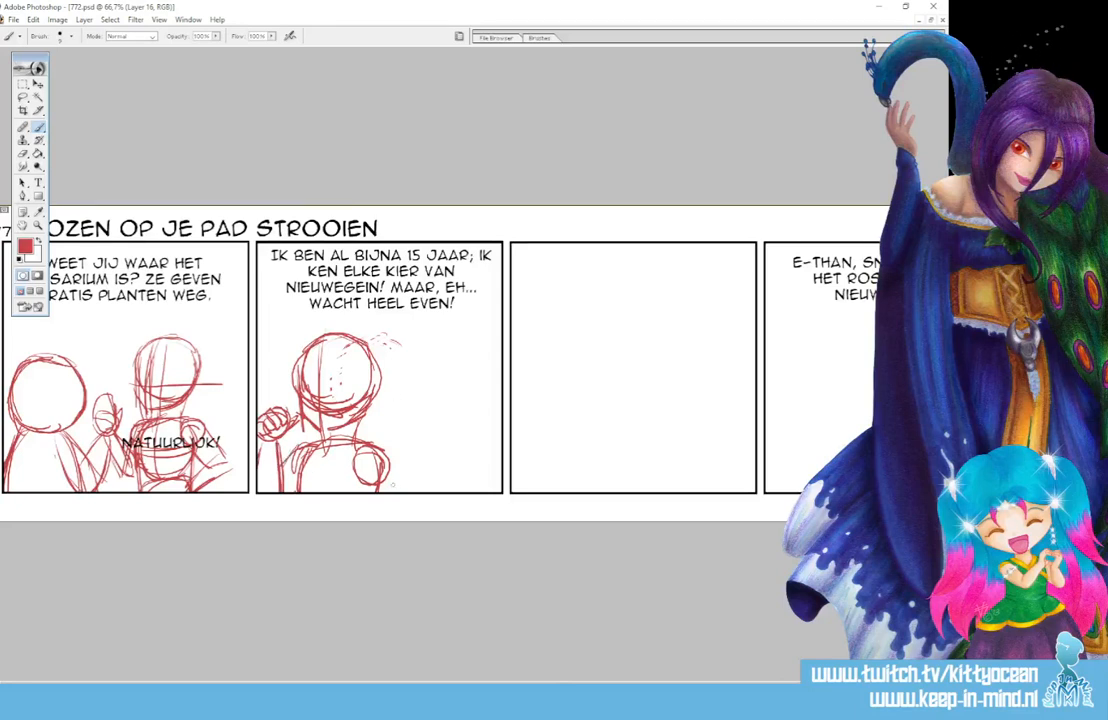
mouse_move(377, 447)
mouse_down()
mouse_move(402, 491)
mouse_move(374, 488)
mouse_up()
Sketch a second round head touching the first one in the second panel, adding its face guideline and chin.
mouse_move(400, 336)
mouse_down()
mouse_move(446, 344)
mouse_move(382, 372)
mouse_up()
mouse_move(436, 340)
mouse_down()
mouse_move(386, 397)
mouse_move(441, 412)
mouse_up()
mouse_move(395, 404)
mouse_down()
mouse_move(461, 378)
mouse_move(439, 410)
mouse_up()
mouse_move(456, 355)
mouse_down()
mouse_move(461, 374)
mouse_move(433, 446)
mouse_up()
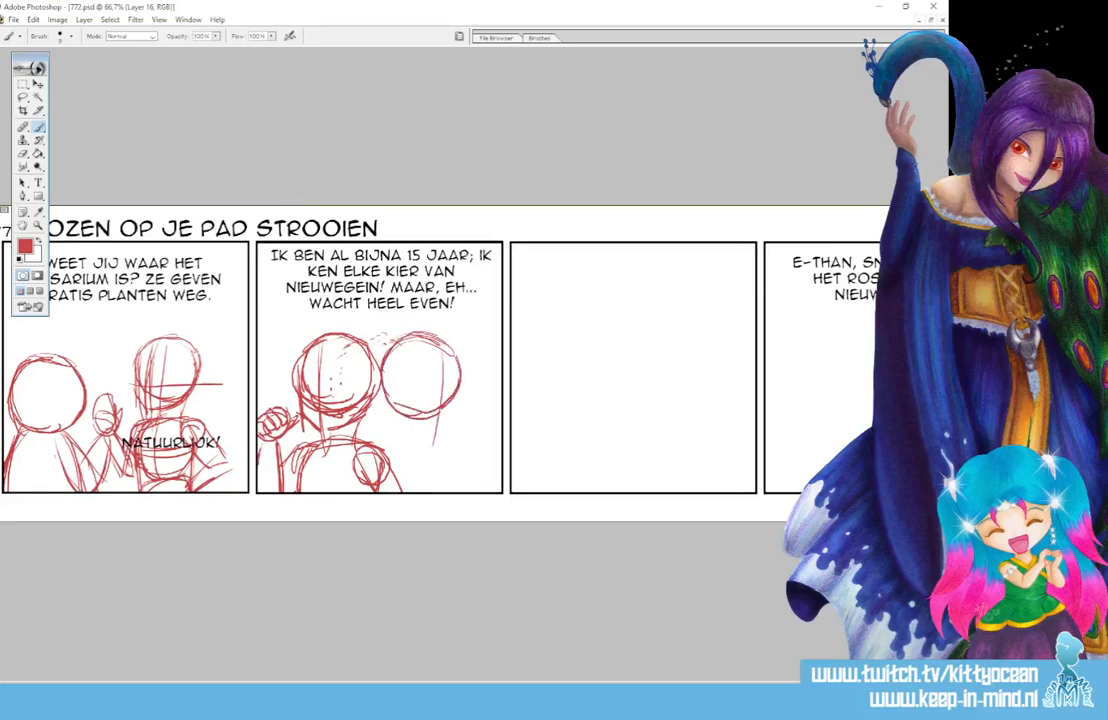
mouse_move(438, 378)
mouse_down()
mouse_move(418, 454)
mouse_move(445, 426)
mouse_up()
mouse_move(455, 392)
mouse_down()
mouse_move(441, 430)
mouse_move(421, 441)
mouse_move(450, 433)
mouse_up()
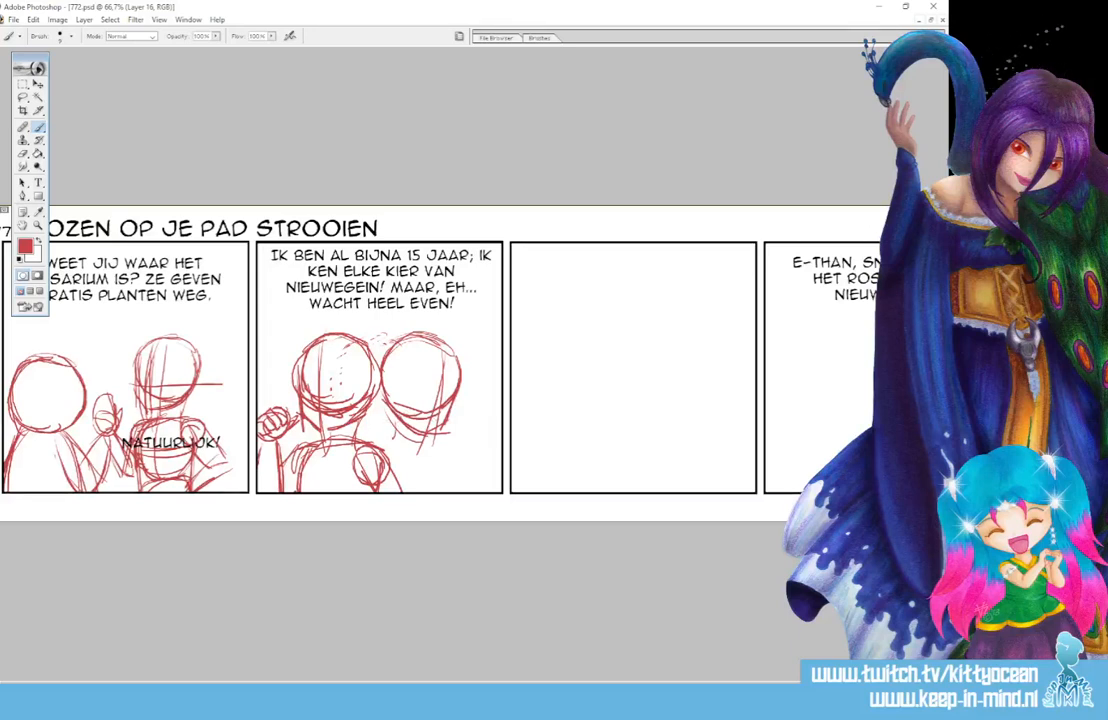
Sketch the second panel's right figure below the head, with shoulder, torso and a raised hand pointing its index finger up.
mouse_move(397, 430)
mouse_down()
mouse_move(386, 440)
mouse_move(424, 445)
mouse_move(438, 461)
mouse_up()
mouse_move(396, 444)
mouse_down()
mouse_move(437, 457)
mouse_move(440, 466)
mouse_move(383, 458)
mouse_move(438, 490)
mouse_up()
drag(438, 462, 443, 491)
drag(394, 458, 427, 462)
mouse_move(393, 446)
mouse_down()
mouse_move(440, 490)
mouse_move(410, 490)
mouse_up()
mouse_move(453, 442)
mouse_down()
mouse_move(436, 490)
mouse_move(465, 440)
mouse_up()
mouse_move(465, 442)
mouse_down()
mouse_move(458, 491)
mouse_move(460, 447)
mouse_up()
mouse_move(457, 422)
mouse_down()
mouse_move(477, 436)
mouse_move(469, 394)
mouse_up()
mouse_move(470, 395)
mouse_down()
mouse_move(483, 432)
mouse_move(474, 441)
mouse_up()
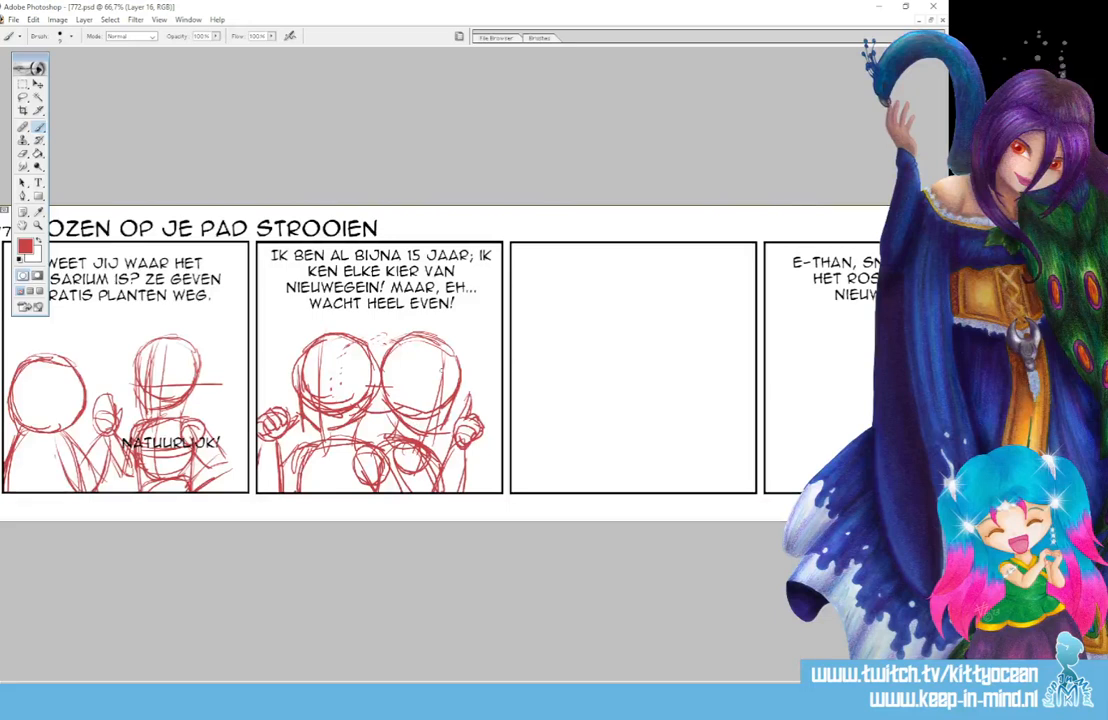
Select both sketched figures in the second panel, shift them slightly right to centre them, and deselect.
click(23, 97)
mouse_move(254, 503)
mouse_down()
mouse_move(304, 308)
mouse_move(500, 412)
mouse_move(256, 503)
mouse_up()
click(38, 84)
drag(377, 350, 386, 350)
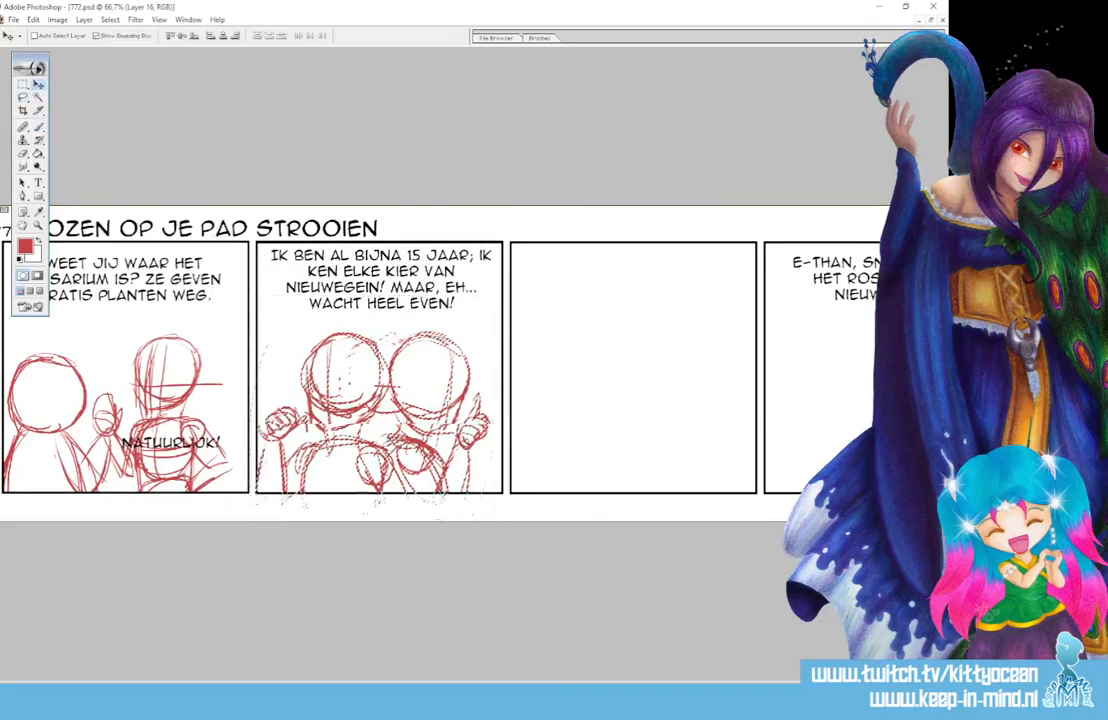
drag(438, 399, 443, 398)
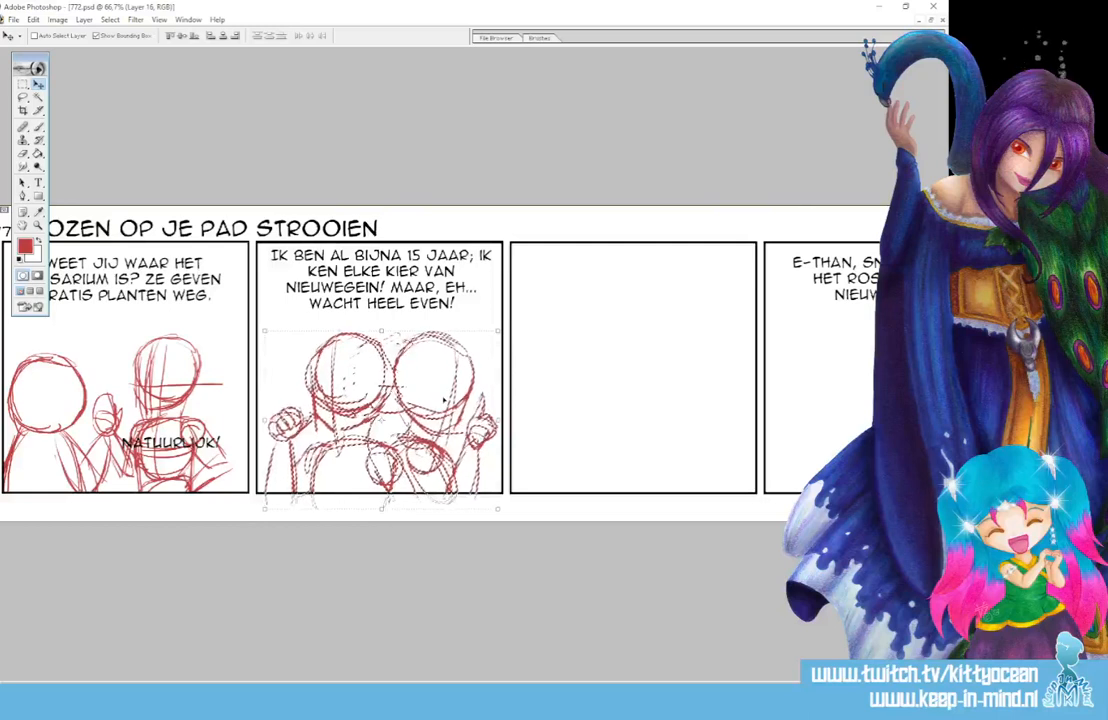
key(ctrl+d)
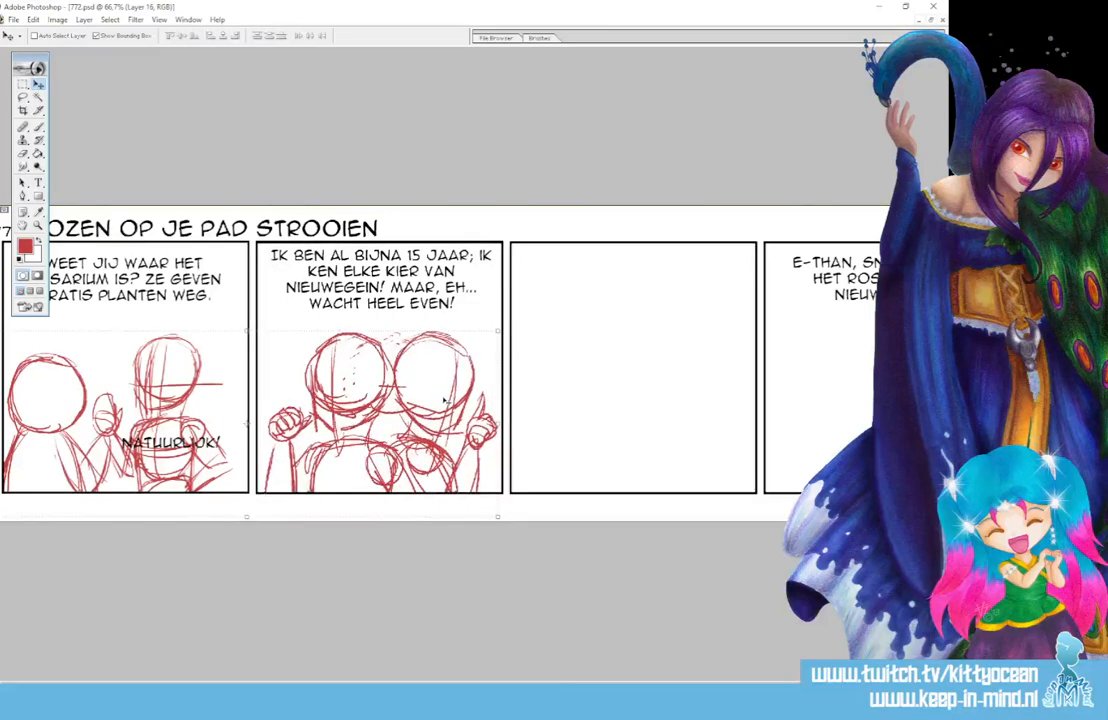
Sketch a round head with a narrow chin in the third panel, and add face guidelines to the second panel's heads.
drag(680, 688, 752, 688)
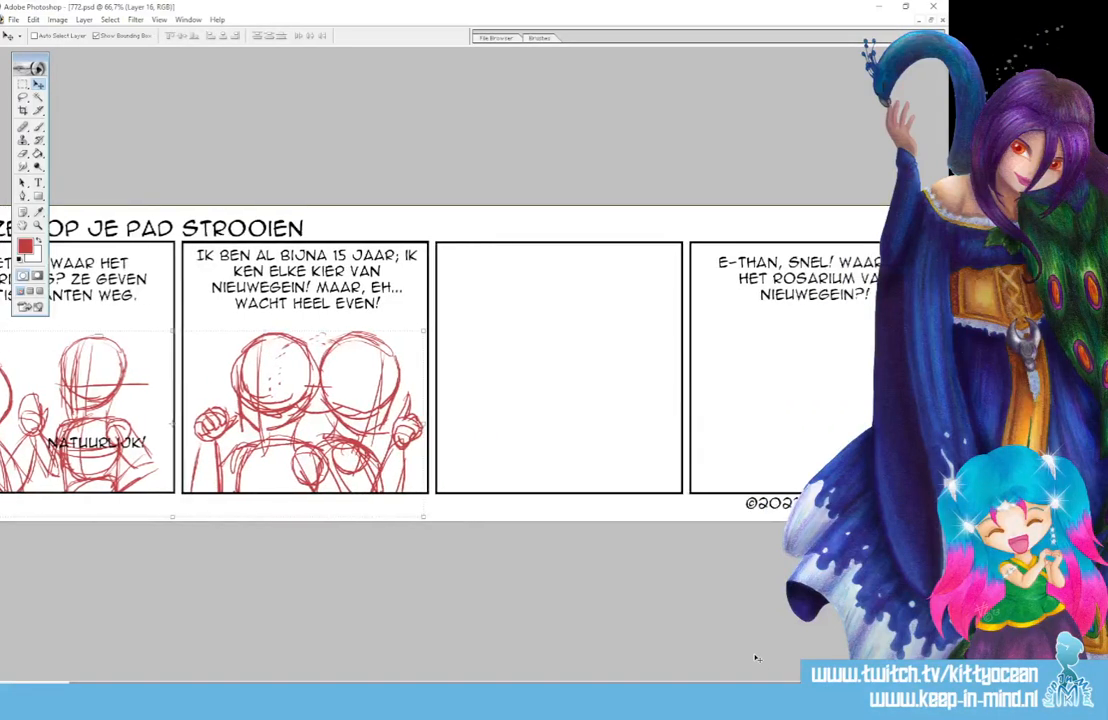
click(39, 127)
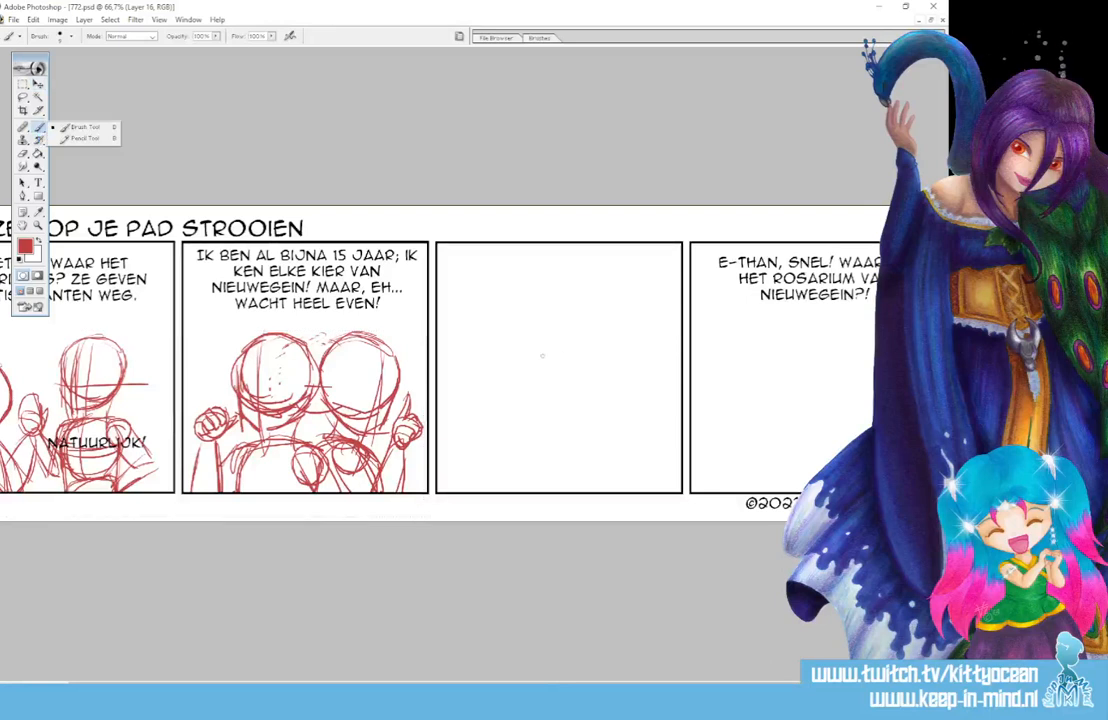
mouse_move(502, 343)
mouse_down()
mouse_move(578, 331)
mouse_move(503, 343)
mouse_move(508, 393)
mouse_move(524, 395)
mouse_move(531, 375)
mouse_move(542, 401)
mouse_move(556, 397)
mouse_move(580, 333)
mouse_up()
mouse_move(580, 333)
mouse_down()
mouse_move(575, 367)
mouse_move(534, 399)
mouse_move(581, 356)
mouse_move(553, 395)
mouse_up()
mouse_move(517, 328)
mouse_down()
mouse_move(538, 396)
mouse_move(529, 394)
mouse_move(563, 390)
mouse_up()
mouse_move(563, 329)
mouse_down()
mouse_move(575, 338)
mouse_move(566, 379)
mouse_move(533, 452)
mouse_up()
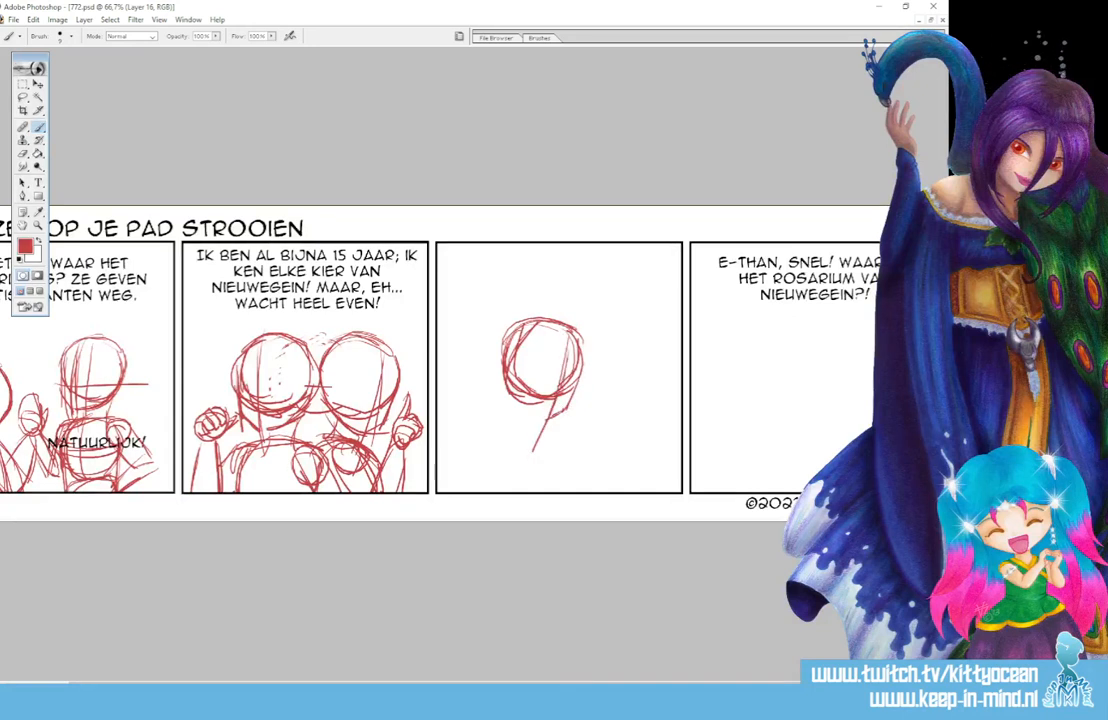
mouse_move(508, 392)
mouse_down()
mouse_move(545, 424)
mouse_move(557, 416)
mouse_up()
drag(523, 403, 543, 411)
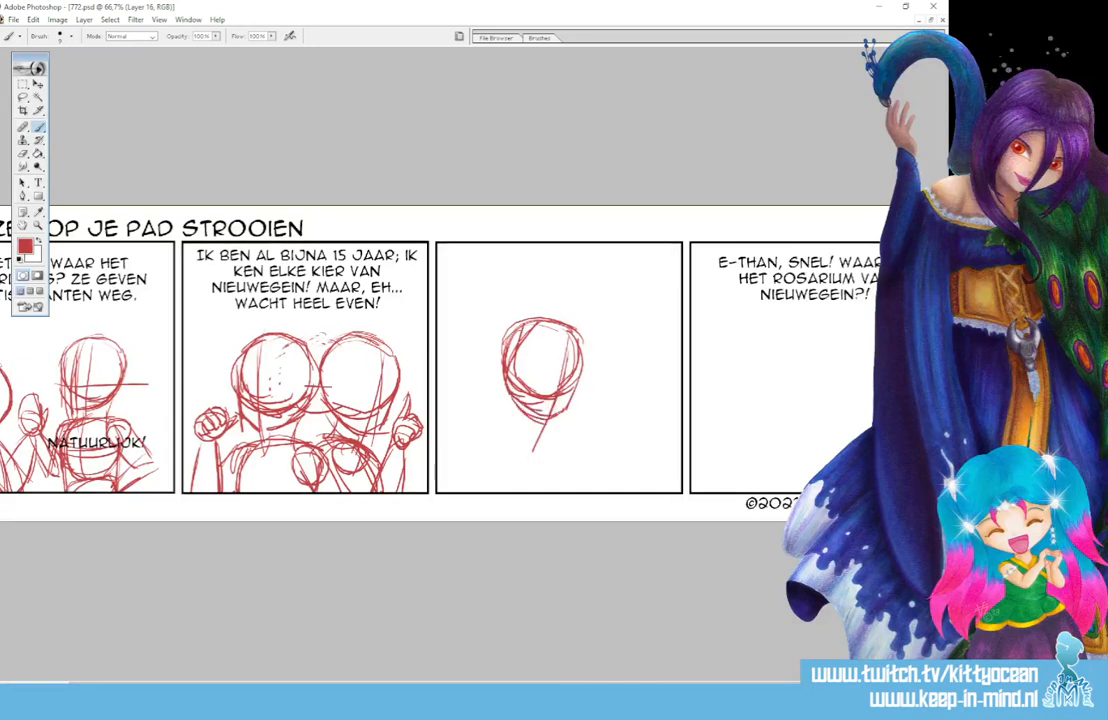
drag(370, 340, 376, 404)
mouse_move(277, 346)
mouse_down()
mouse_move(274, 410)
mouse_move(245, 388)
mouse_up()
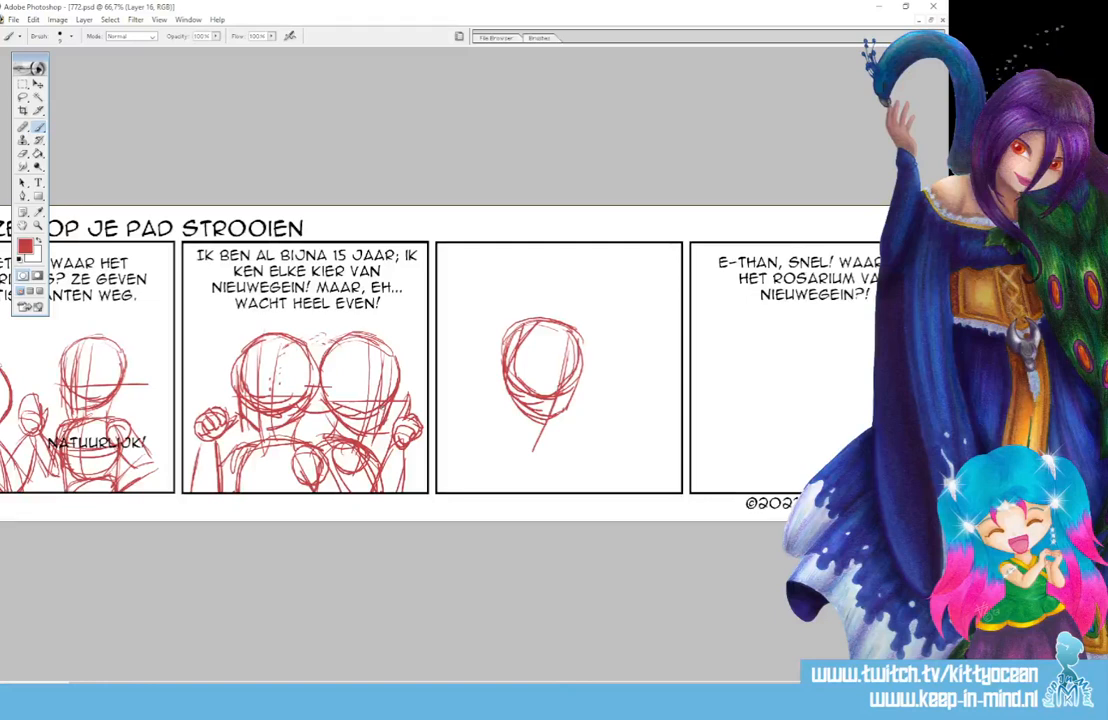
Add a face guideline to the third panel's head and sketch the neck, rounded shoulder, near arm and torso.
mouse_move(556, 331)
mouse_down()
mouse_move(543, 412)
mouse_move(547, 395)
mouse_move(557, 423)
mouse_move(503, 430)
mouse_move(528, 440)
mouse_move(474, 434)
mouse_up()
drag(492, 426, 539, 433)
mouse_move(527, 422)
mouse_down()
mouse_move(478, 450)
mouse_move(481, 491)
mouse_up()
mouse_move(497, 421)
mouse_down()
mouse_move(476, 470)
mouse_move(492, 492)
mouse_up()
drag(534, 443, 533, 491)
mouse_move(484, 423)
mouse_down()
mouse_move(503, 432)
mouse_move(490, 454)
mouse_move(502, 491)
mouse_up()
mouse_move(517, 445)
mouse_down()
mouse_move(487, 490)
mouse_move(517, 490)
mouse_up()
drag(517, 462, 488, 486)
mouse_move(537, 469)
mouse_down()
mouse_move(511, 492)
mouse_move(526, 478)
mouse_up()
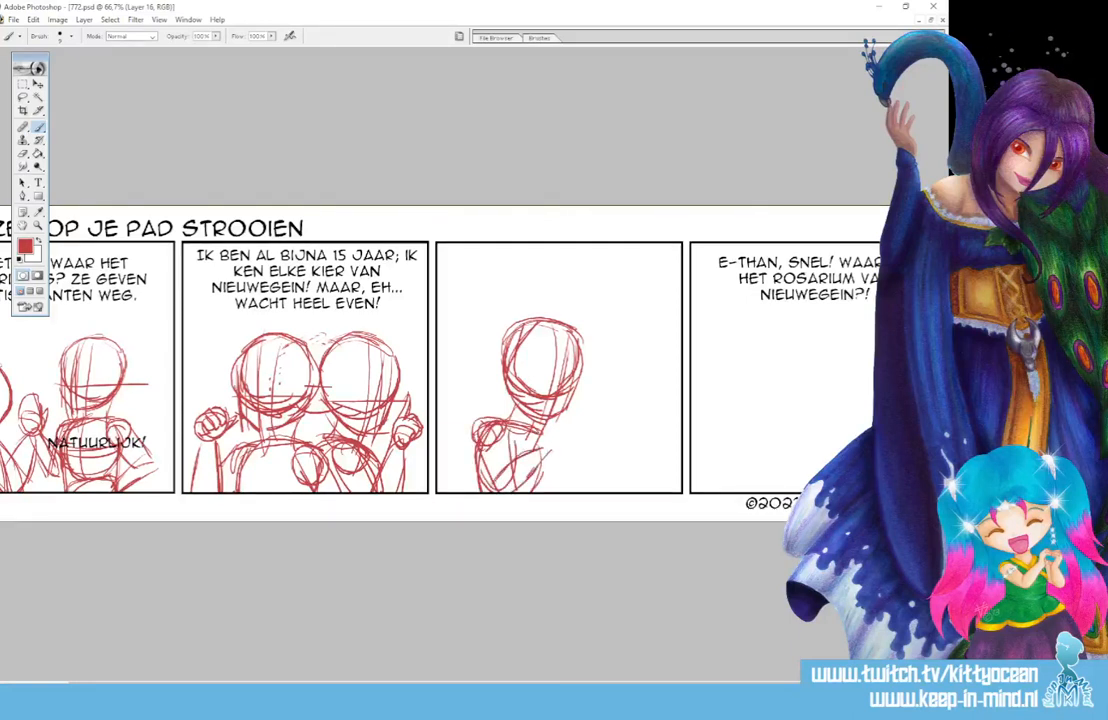
Sketch the third panel figure's other arm bent in front of the chest, with the hand held up beside the shoulder.
mouse_move(560, 428)
mouse_down()
mouse_move(553, 459)
mouse_move(574, 431)
mouse_move(543, 439)
mouse_move(573, 485)
mouse_up()
mouse_move(559, 467)
mouse_down()
mouse_move(567, 489)
mouse_move(557, 490)
mouse_up()
mouse_move(578, 443)
mouse_down()
mouse_move(593, 447)
mouse_move(568, 468)
mouse_move(587, 472)
mouse_up()
mouse_move(595, 448)
mouse_down()
mouse_move(588, 471)
mouse_move(588, 432)
mouse_move(598, 439)
mouse_up()
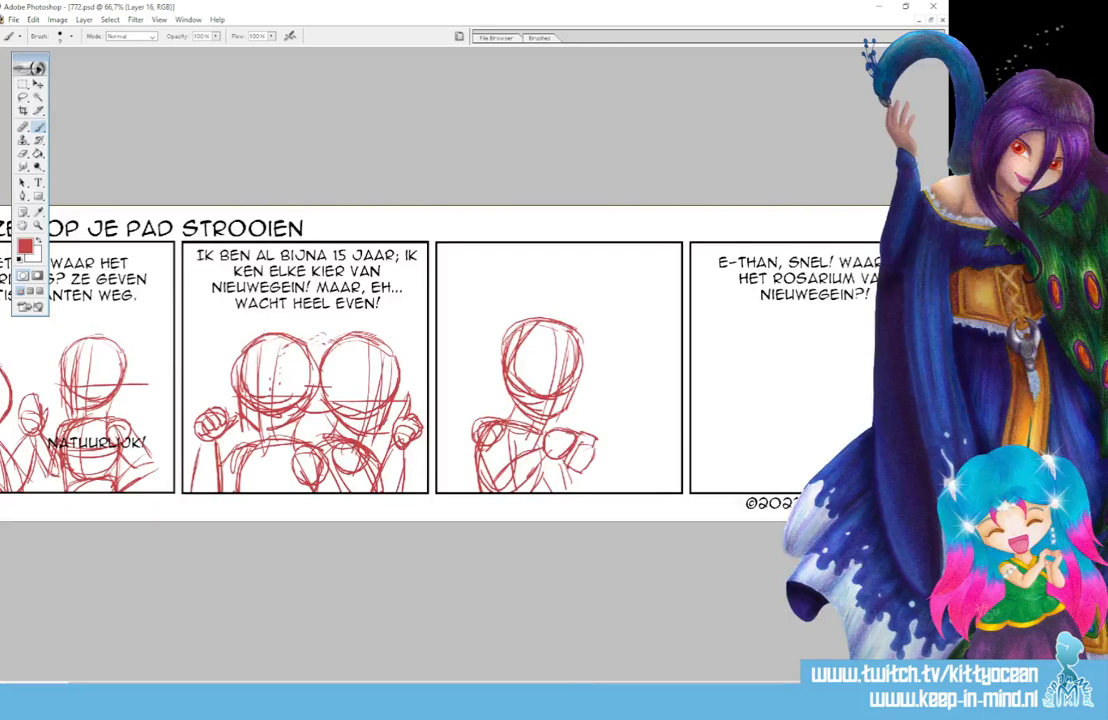
drag(547, 438, 561, 449)
mouse_move(497, 405)
mouse_down()
mouse_move(494, 427)
mouse_move(509, 430)
mouse_move(491, 426)
mouse_up()
drag(495, 419, 491, 427)
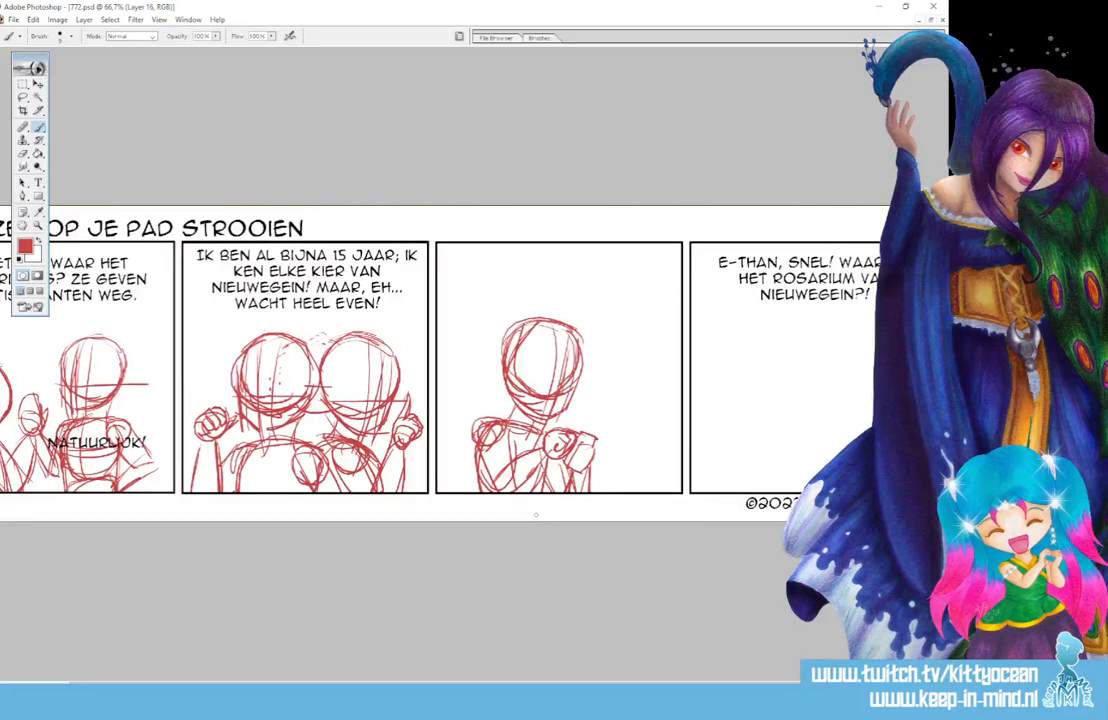
Sketch a round head with its jaw in the fourth panel, and draw an eye guideline across the third panel's head.
mouse_move(838, 345)
mouse_down()
mouse_move(792, 336)
mouse_move(772, 372)
mouse_move(785, 420)
mouse_move(765, 385)
mouse_move(790, 335)
mouse_move(840, 350)
mouse_move(805, 418)
mouse_up()
drag(778, 348, 766, 384)
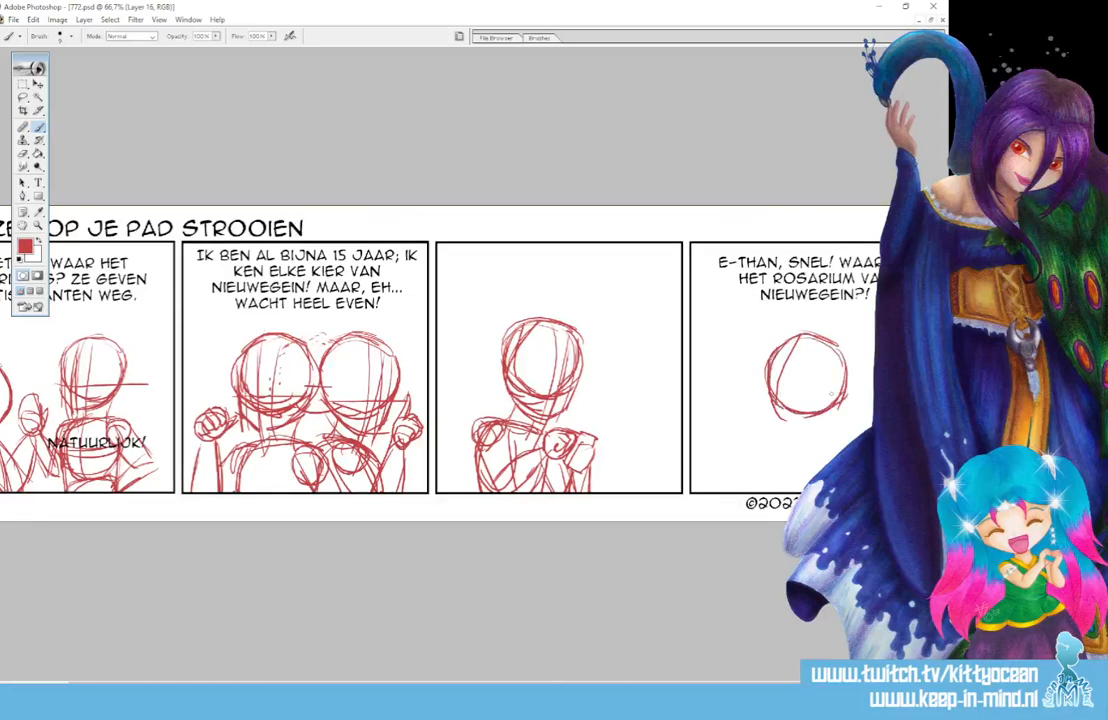
drag(822, 400, 798, 462)
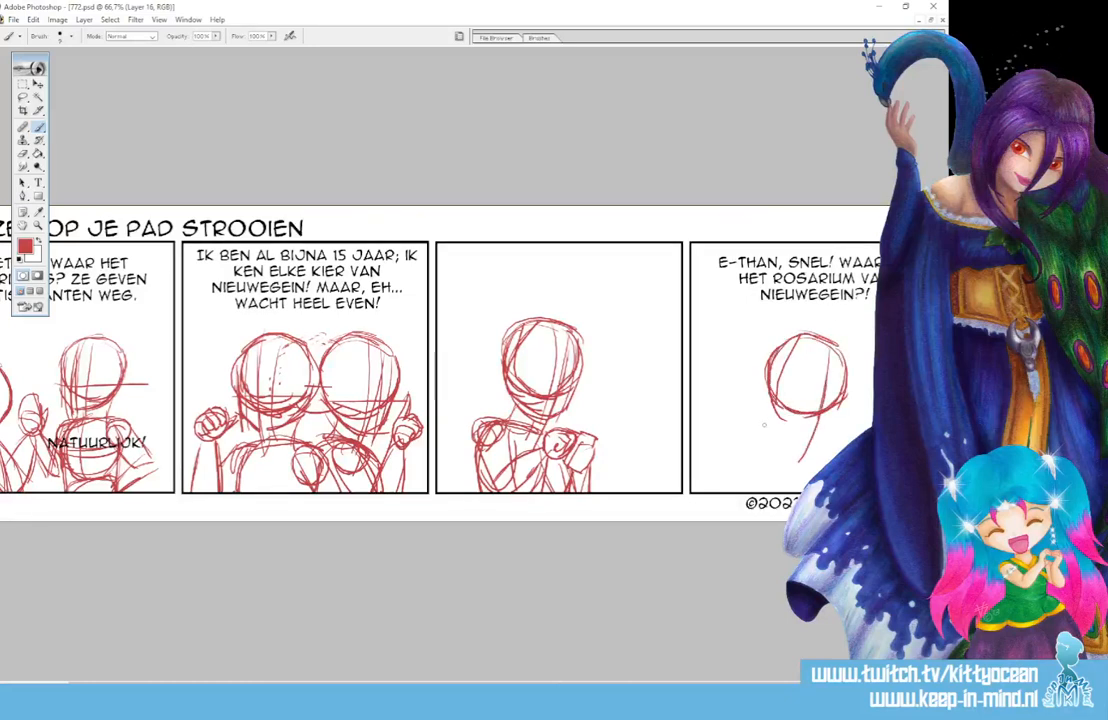
drag(490, 388, 620, 392)
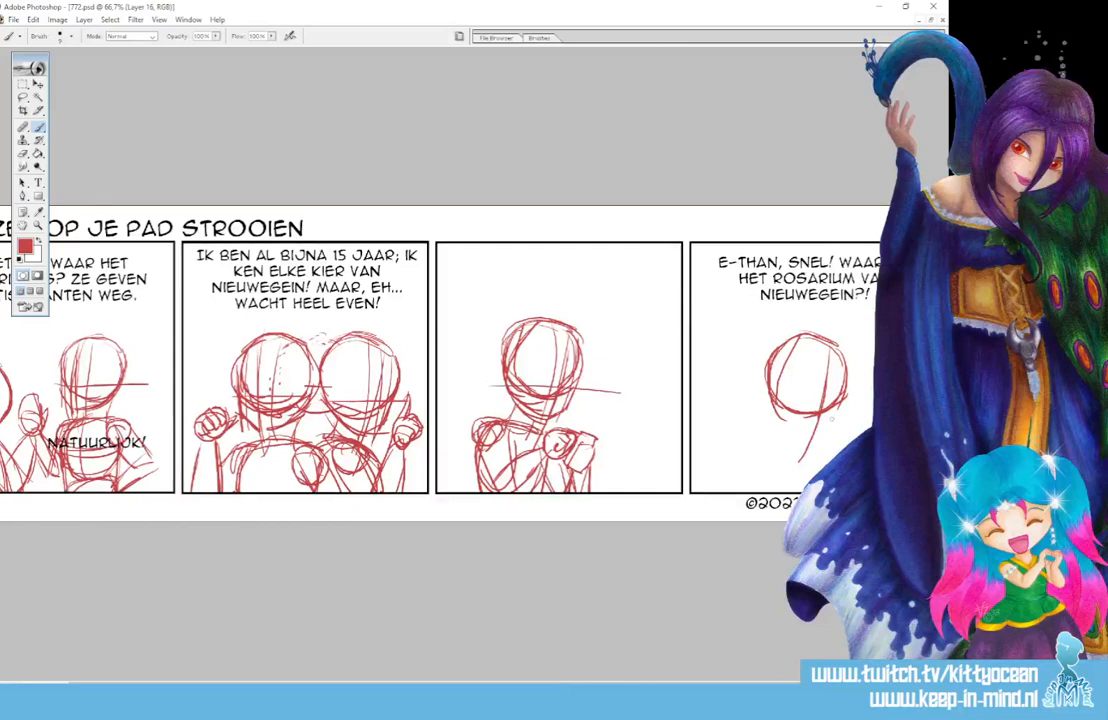
drag(839, 403, 811, 437)
Sketch the fourth panel figure's chin, shoulders, torso and arms, undoing and redrawing misplaced strokes.
mouse_move(763, 385)
mouse_down()
mouse_move(811, 436)
mouse_move(765, 438)
mouse_move(798, 451)
mouse_move(802, 436)
mouse_up()
key(ctrl+z)
mouse_move(752, 439)
mouse_down()
mouse_move(817, 453)
mouse_move(736, 487)
mouse_up()
key(ctrl+z)
mouse_move(756, 445)
mouse_down()
mouse_move(786, 457)
mouse_move(748, 456)
mouse_move(745, 491)
mouse_move(773, 491)
mouse_move(791, 457)
mouse_move(782, 490)
mouse_up()
mouse_move(800, 436)
mouse_down()
mouse_move(822, 441)
mouse_move(800, 440)
mouse_up()
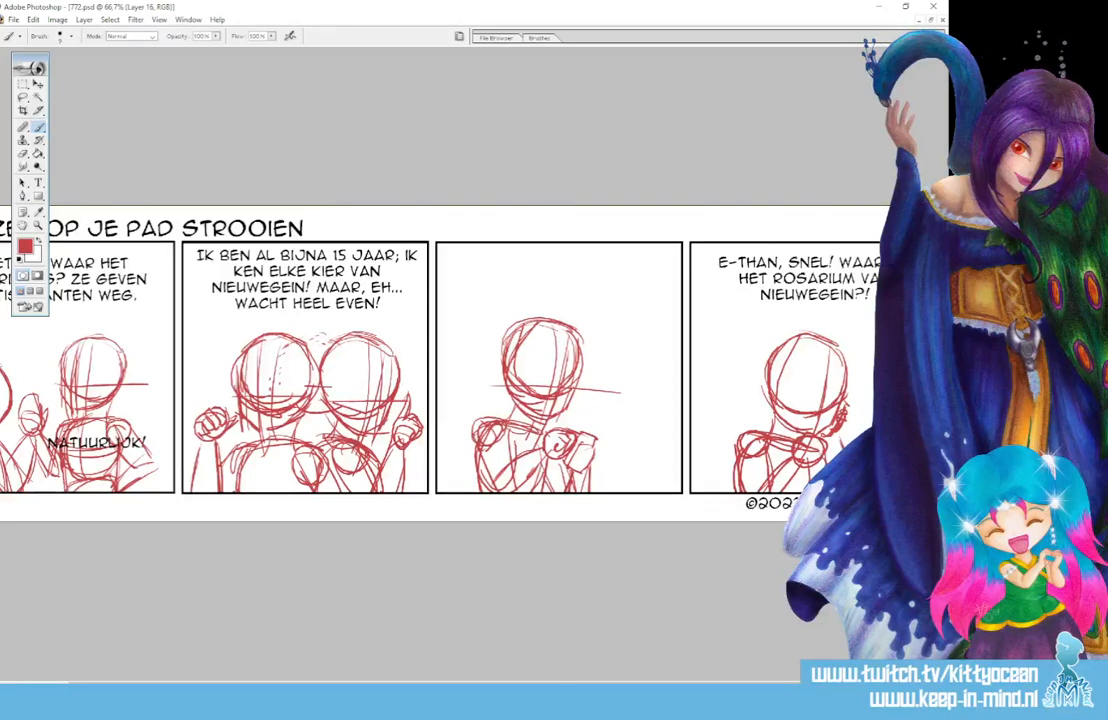
Add vertical and horizontal face guidelines to the fourth panel's head and fade the sketch layer to 40% opacity.
drag(813, 347, 798, 437)
drag(838, 347, 824, 427)
drag(757, 403, 864, 412)
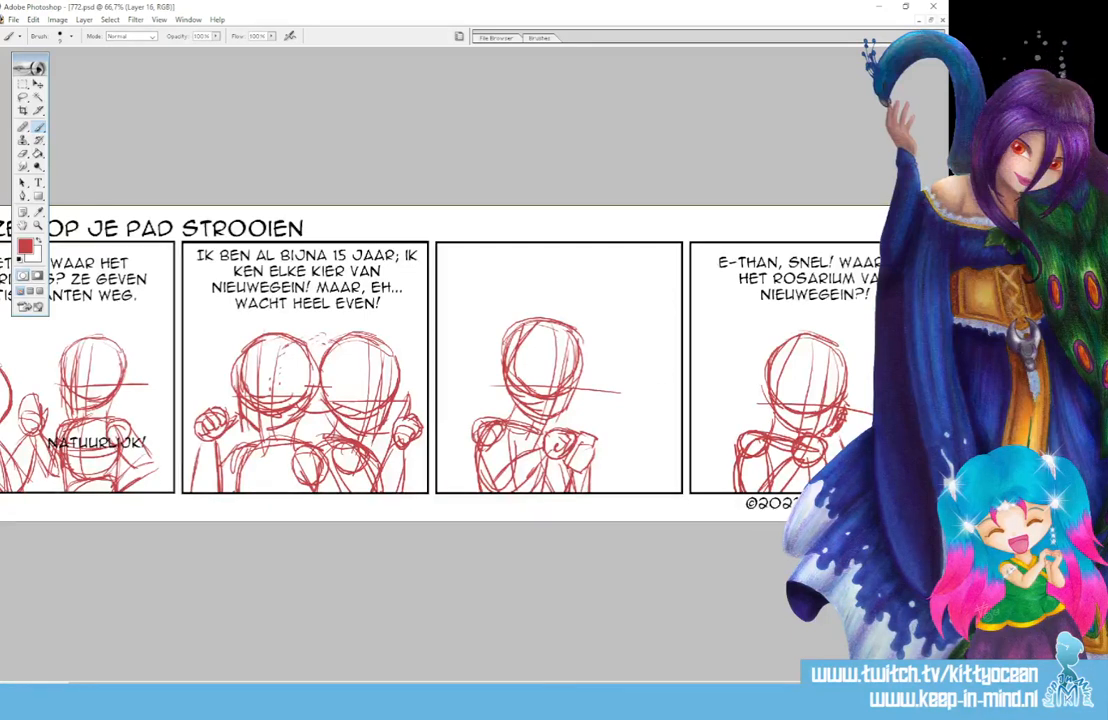
key(4)
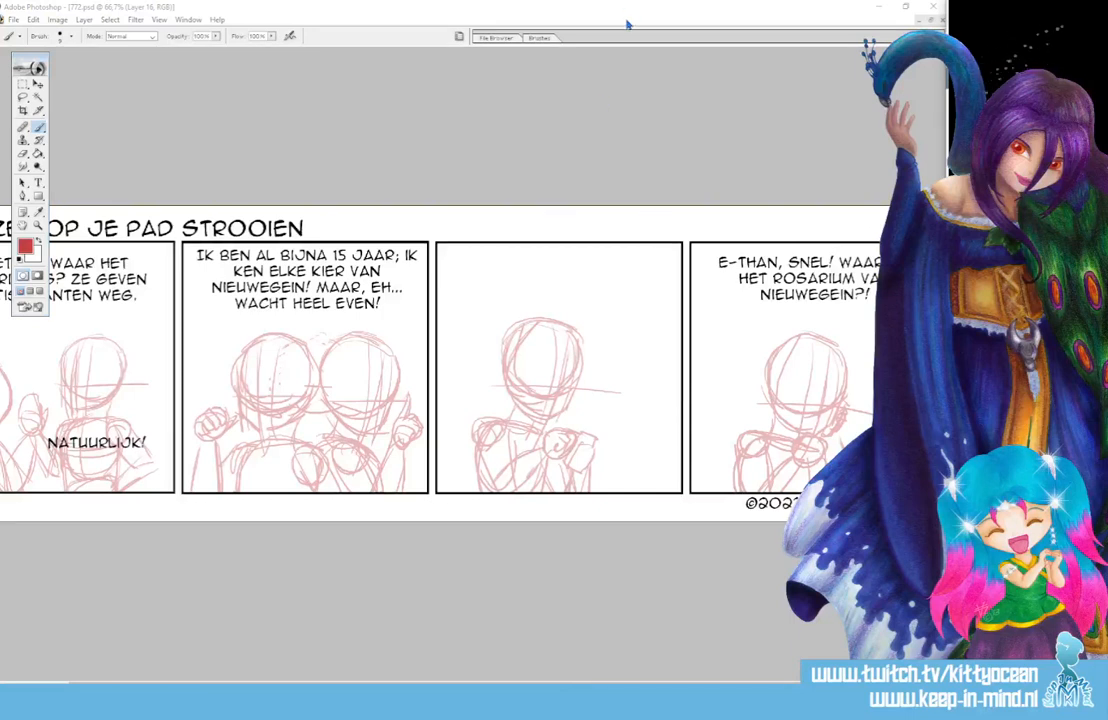
Create a new layer named lineart above the sketch and reset the foreground colour to black.
key(ctrl+plus)
key(ctrl+plus)
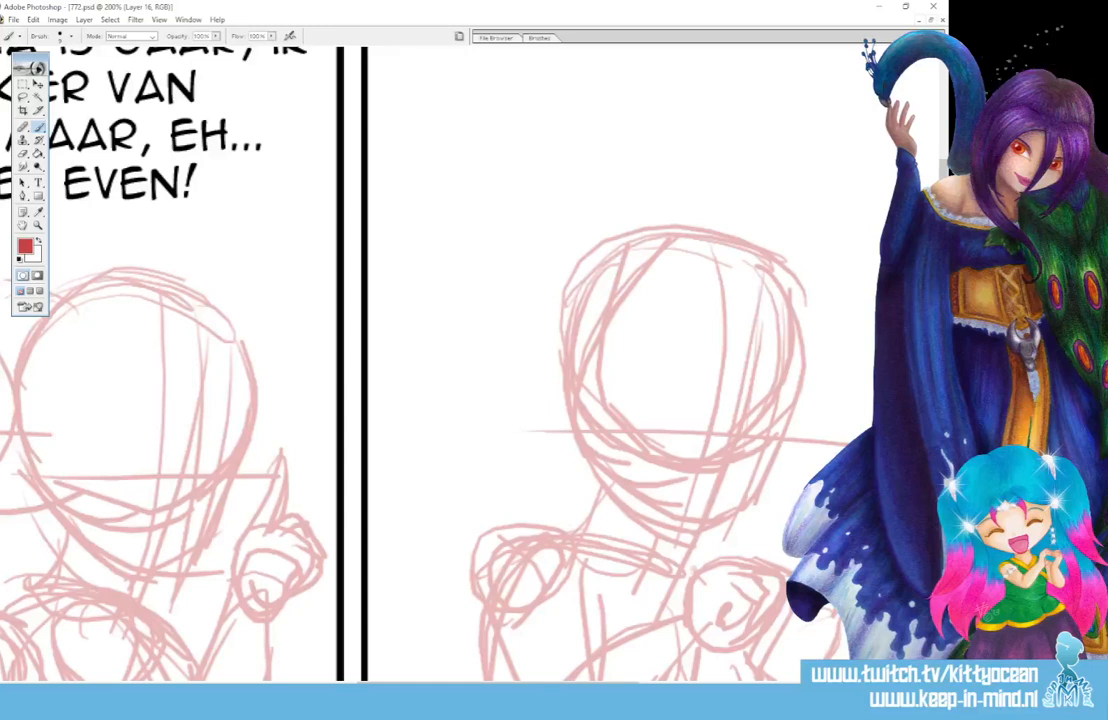
drag(497, 683, 140, 683)
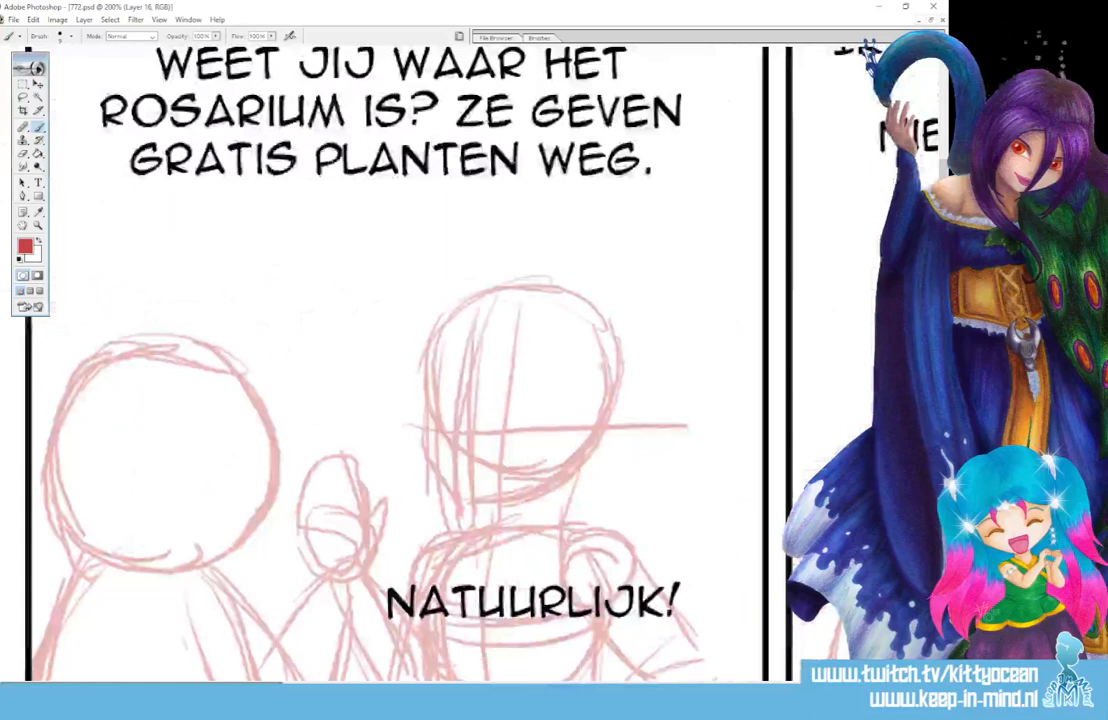
click(19, 260)
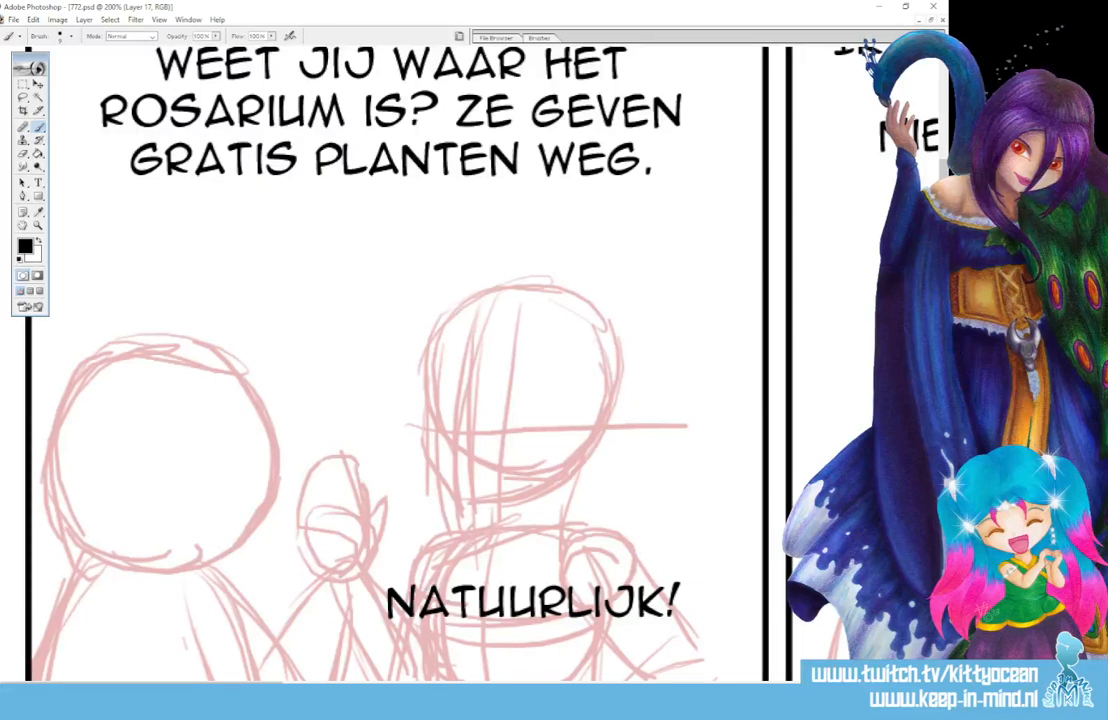
key(Return)
Choose the 5 px round brush and ink the round head outline of the first panel's left figure.
key(ctrl+plus)
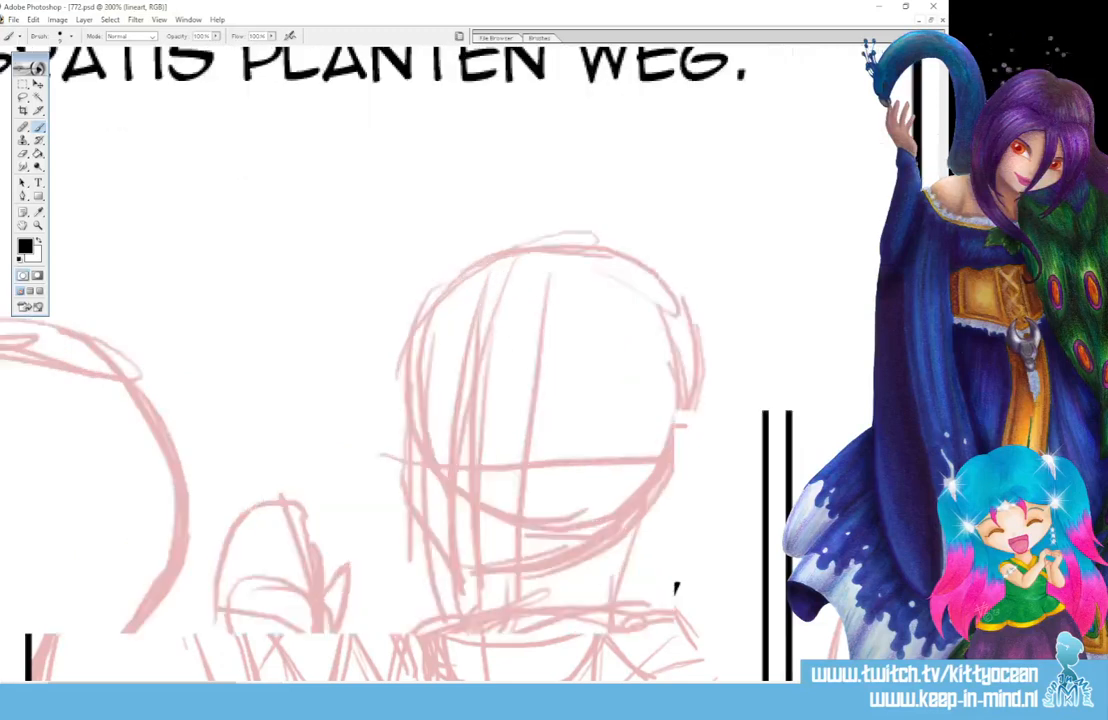
drag(218, 686, 172, 686)
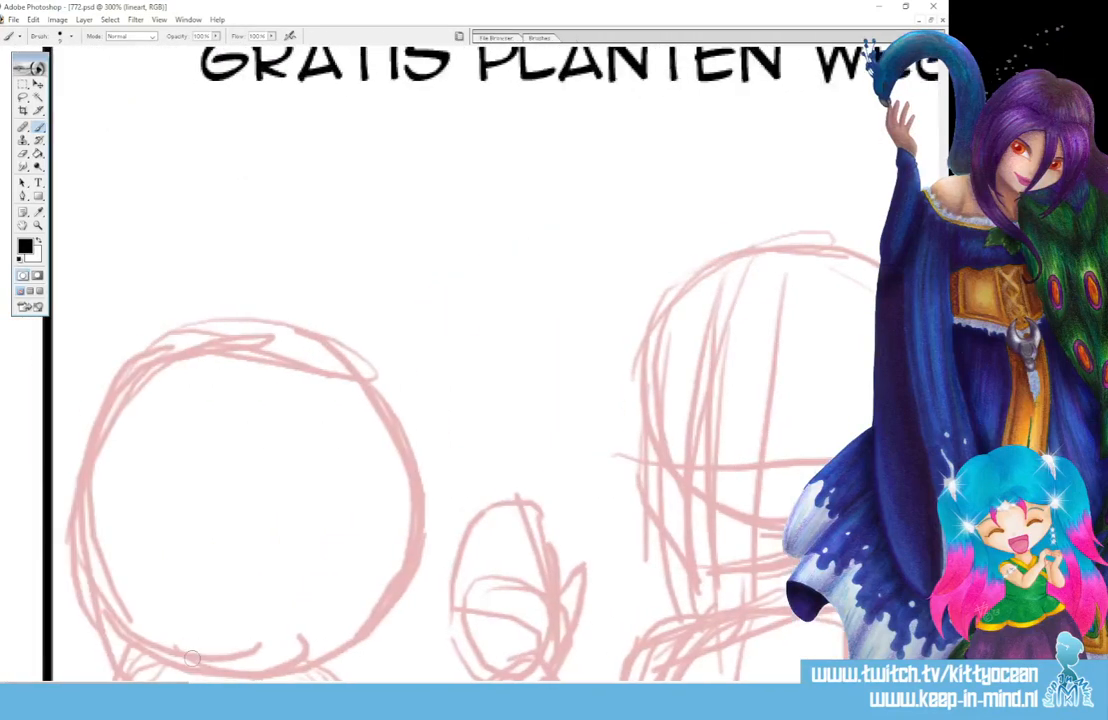
scroll(192, 658, down, 3)
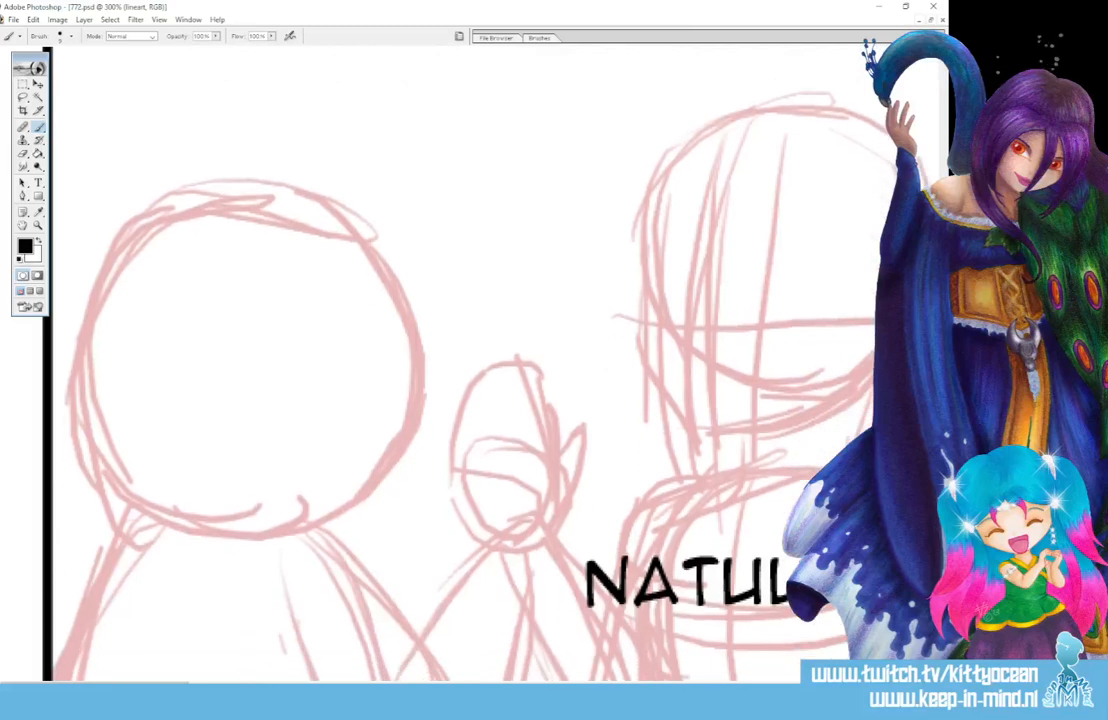
click(540, 37)
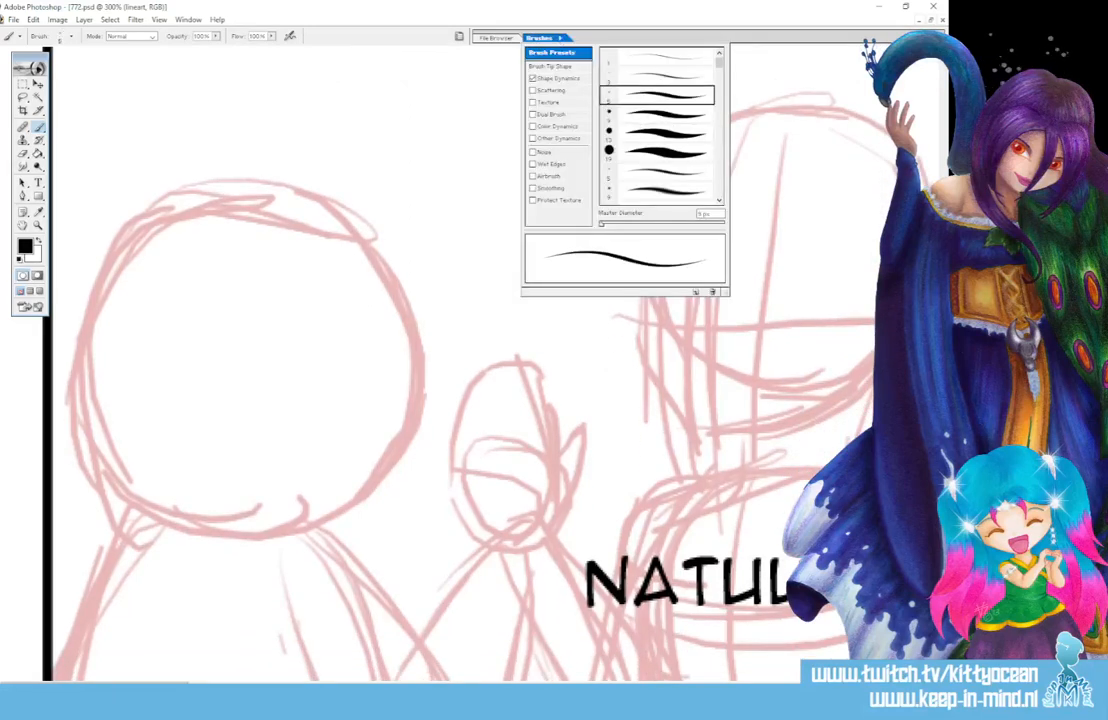
mouse_move(238, 537)
mouse_down()
mouse_move(318, 528)
mouse_move(366, 494)
mouse_move(396, 451)
mouse_move(415, 362)
mouse_move(380, 271)
mouse_move(339, 234)
mouse_move(293, 210)
mouse_move(236, 204)
mouse_move(168, 219)
mouse_move(105, 269)
mouse_move(77, 341)
mouse_move(79, 408)
mouse_move(99, 458)
mouse_move(127, 497)
mouse_move(168, 522)
mouse_up()
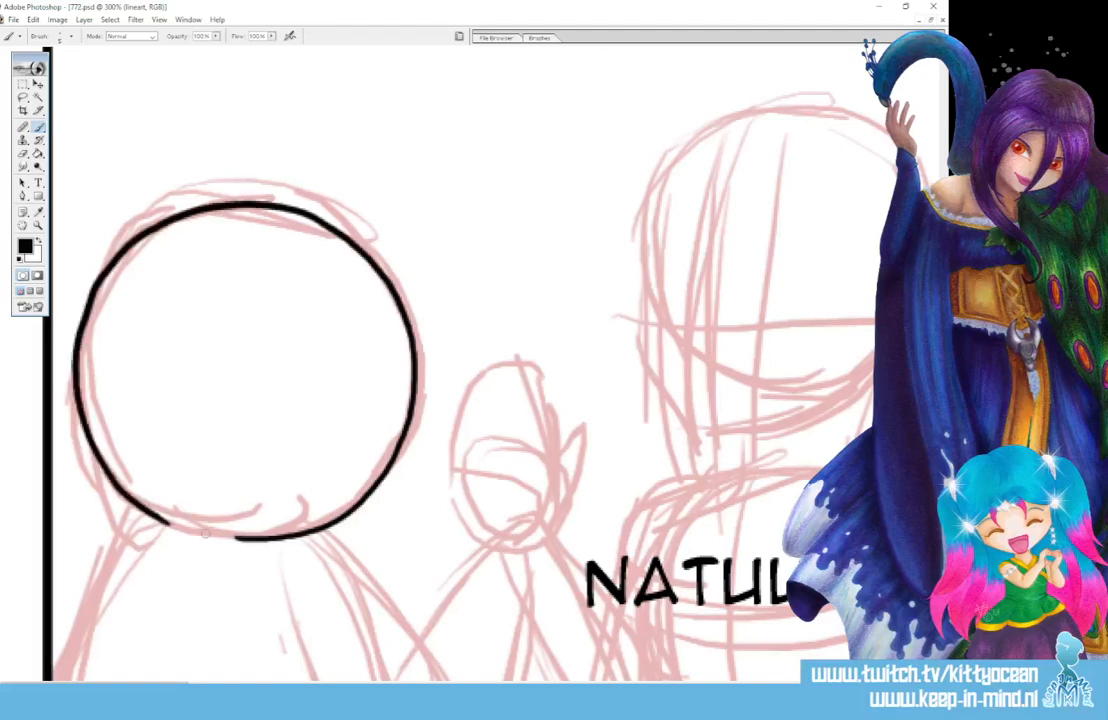
Ink the left figure's shoulder and raised arm down to the first panel's lower border.
scroll(300, 400, down, 5)
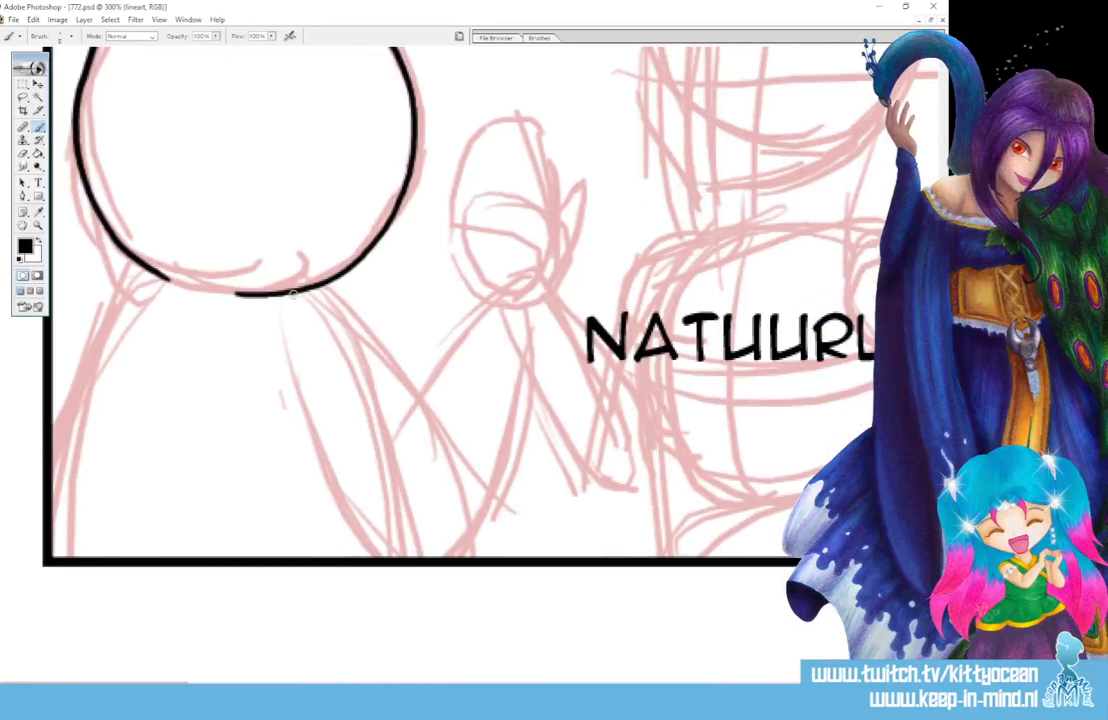
mouse_move(292, 293)
mouse_down()
mouse_move(364, 330)
mouse_move(409, 420)
mouse_up()
mouse_move(412, 468)
mouse_down()
mouse_move(483, 278)
mouse_move(515, 308)
mouse_move(520, 390)
mouse_move(455, 553)
mouse_up()
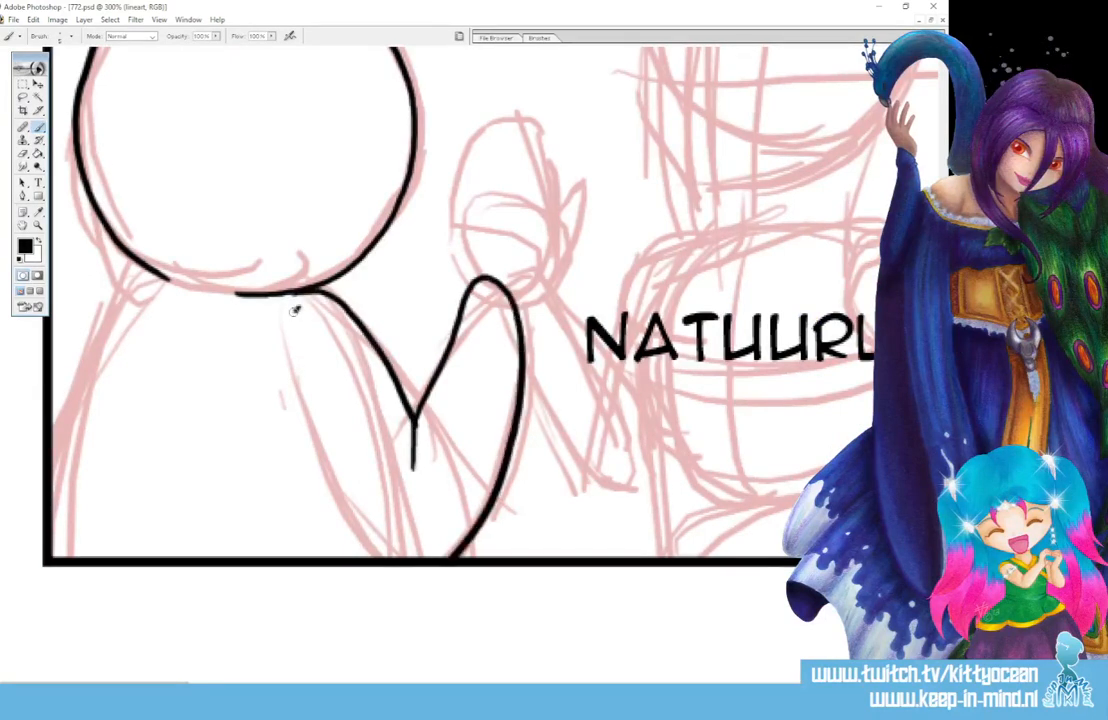
Ink the left figure's inner arm line and its far shoulder and upper arm down to the first panel's lower border.
mouse_move(297, 307)
mouse_down()
mouse_move(312, 482)
mouse_move(365, 555)
mouse_up()
drag(165, 283, 62, 556)
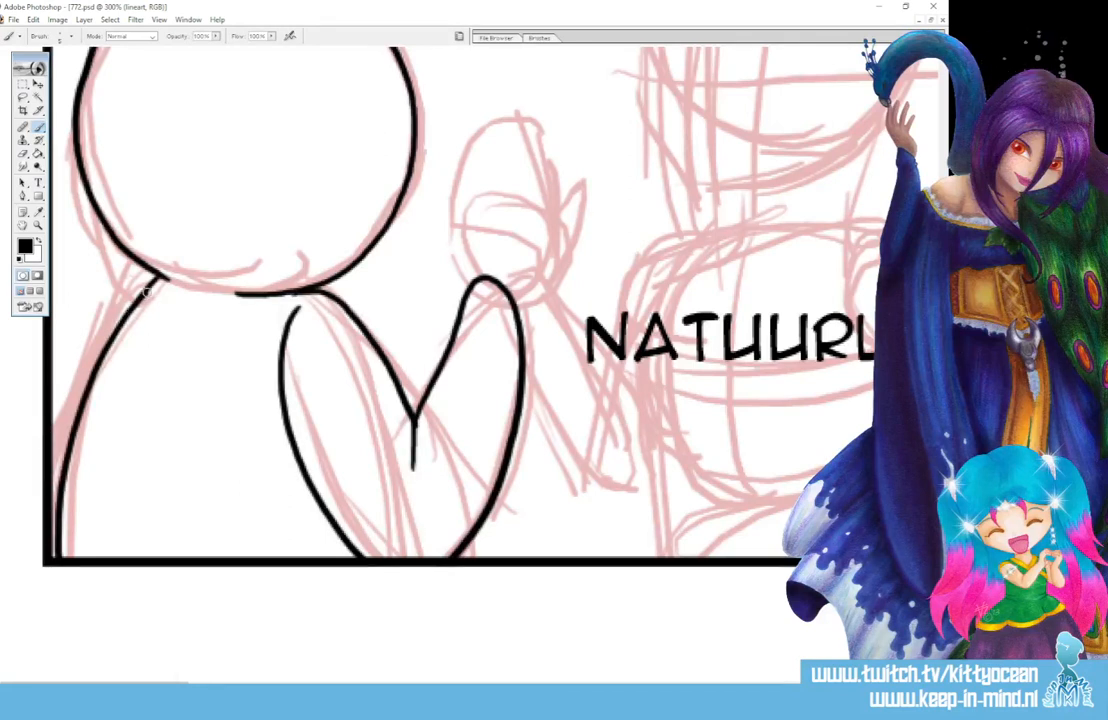
drag(147, 292, 167, 281)
mouse_move(158, 283)
mouse_down()
mouse_move(57, 350)
mouse_move(62, 530)
mouse_up()
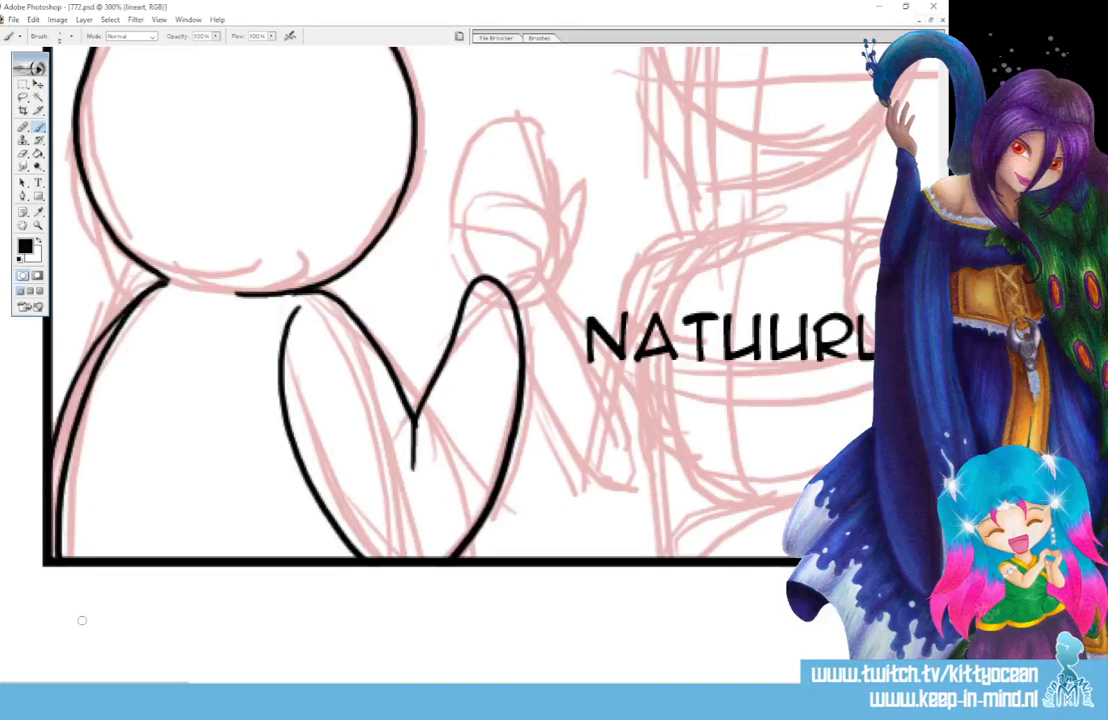
Ink the facial features of the first panel's right figure: arched closed eyes, curved eyebrows, a nose dot and an open mouth.
drag(181, 682, 251, 682)
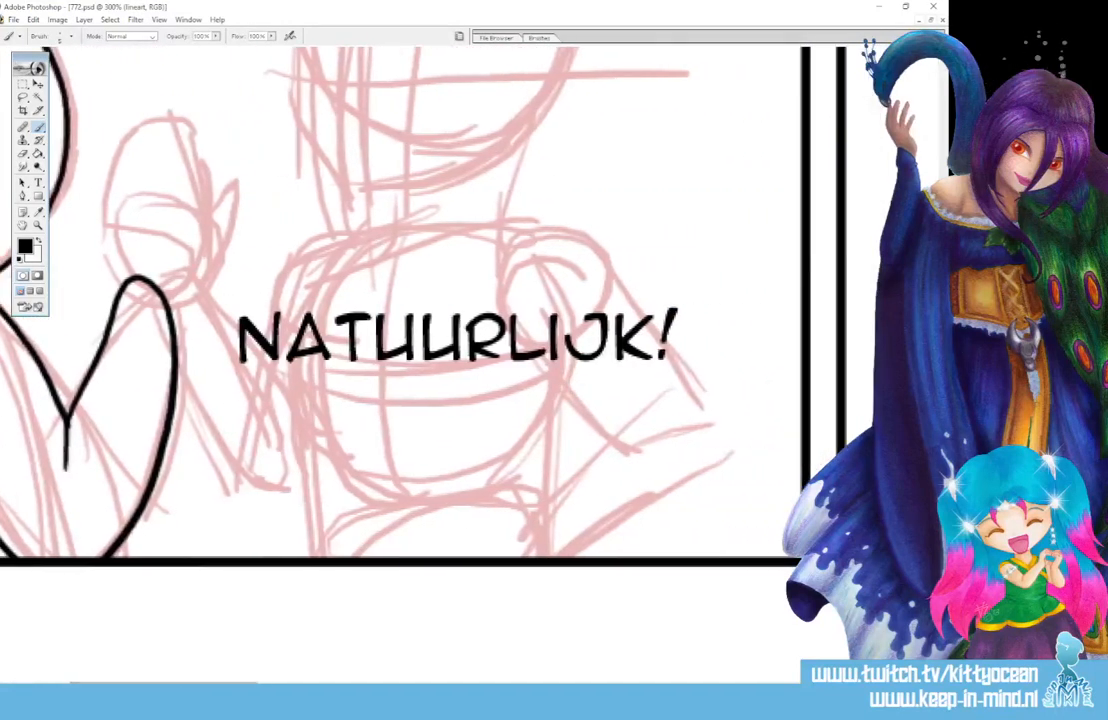
scroll(251, 681, up, 5)
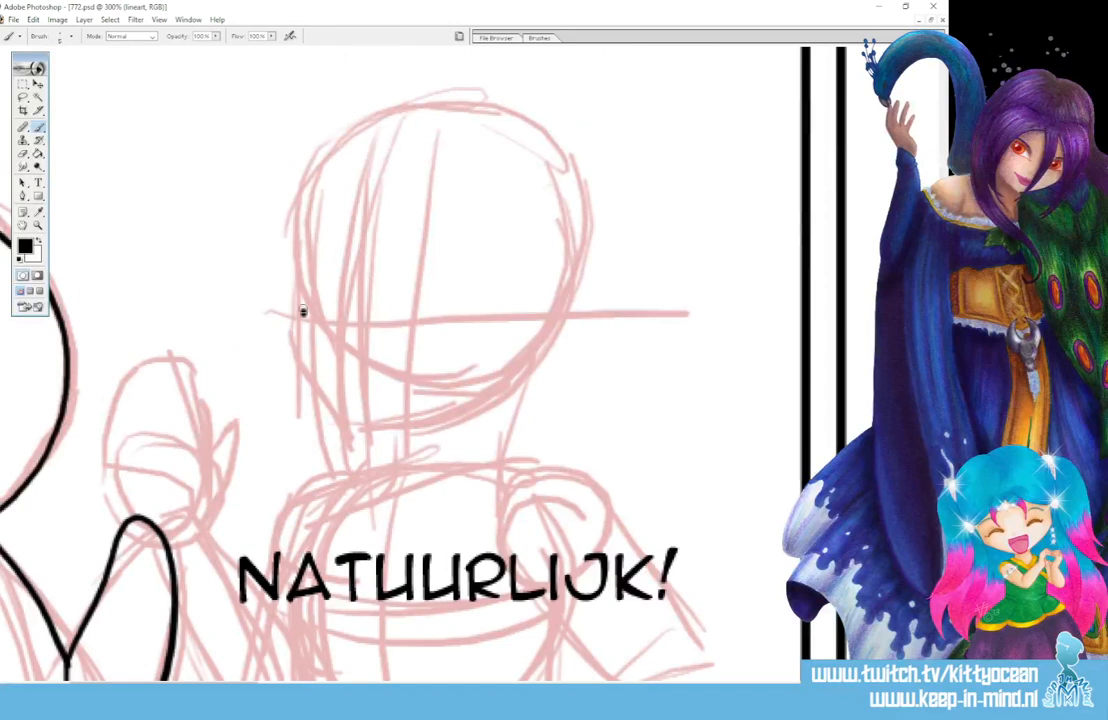
mouse_move(302, 318)
mouse_down()
mouse_move(316, 288)
mouse_move(325, 318)
mouse_up()
mouse_move(401, 318)
mouse_down()
mouse_move(402, 308)
mouse_move(436, 316)
mouse_up()
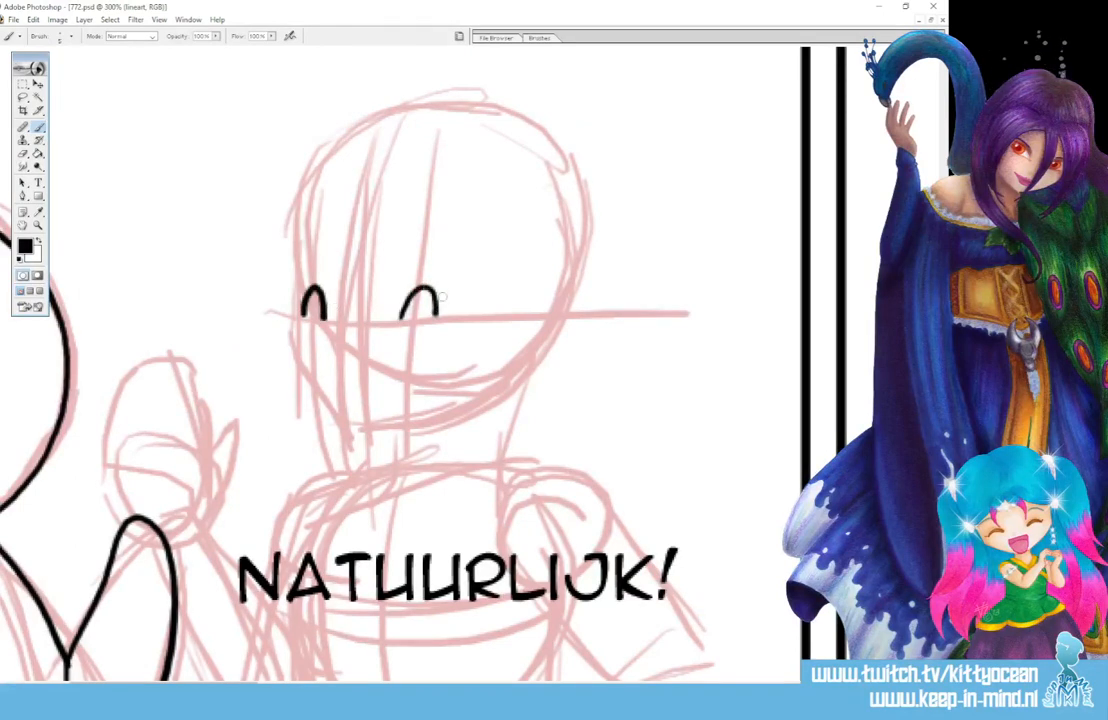
key(ctrl+z)
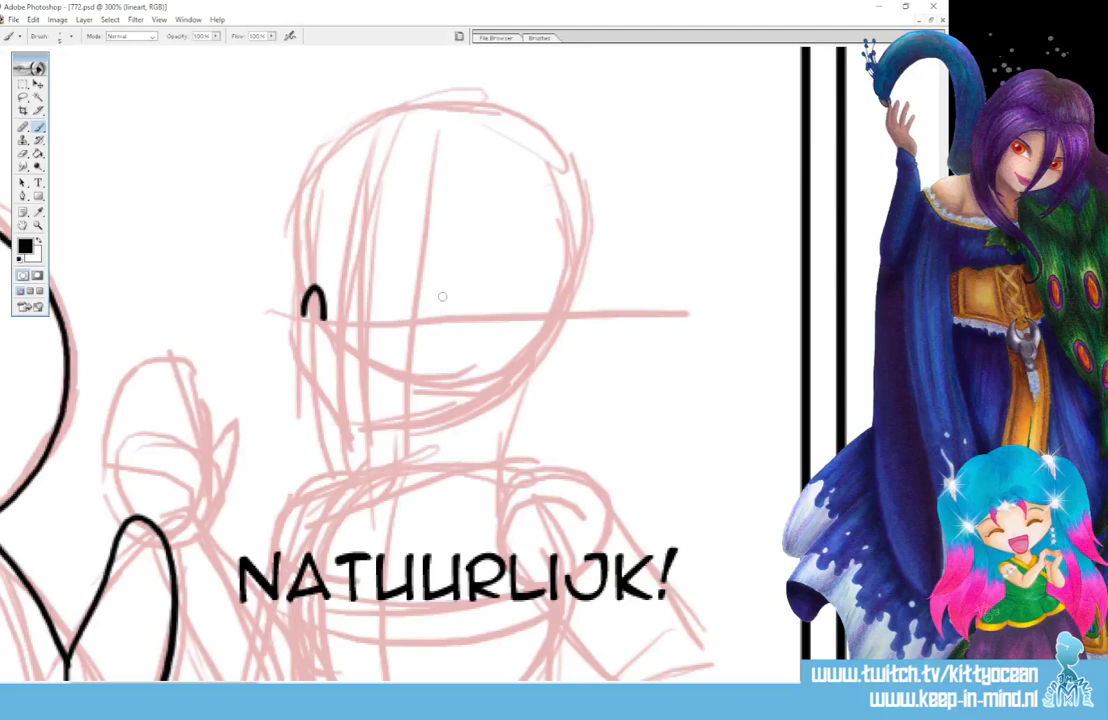
mouse_move(392, 318)
mouse_down()
mouse_move(393, 304)
mouse_move(427, 306)
mouse_move(434, 318)
mouse_up()
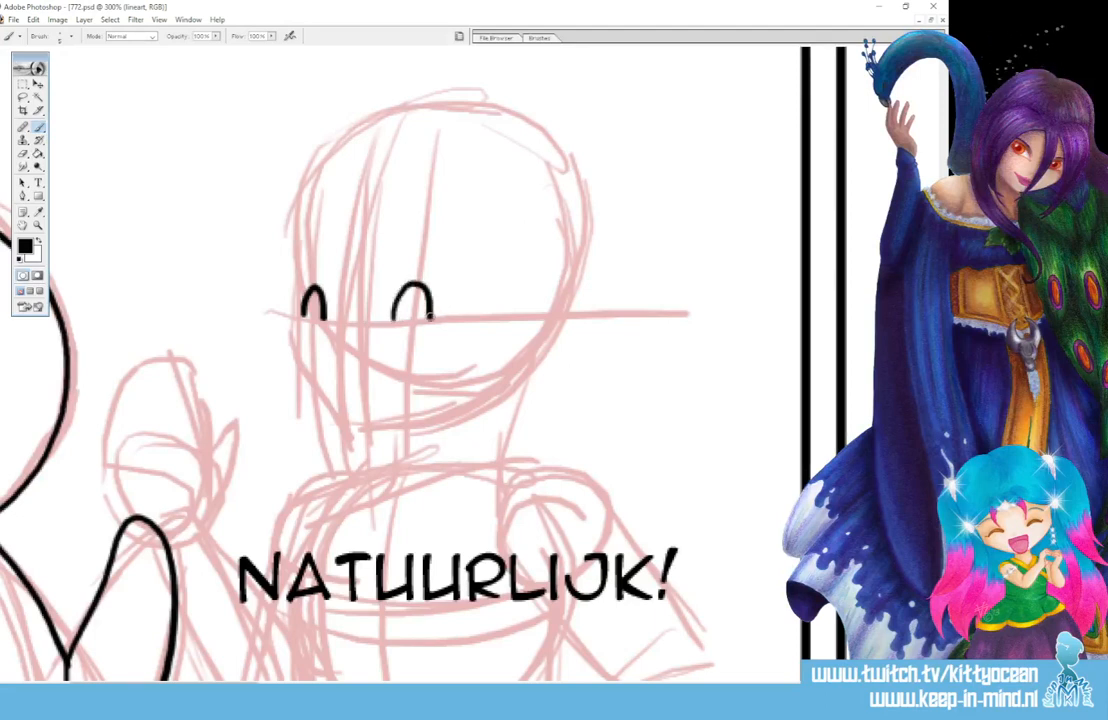
drag(409, 251, 448, 251)
key(ctrl+z)
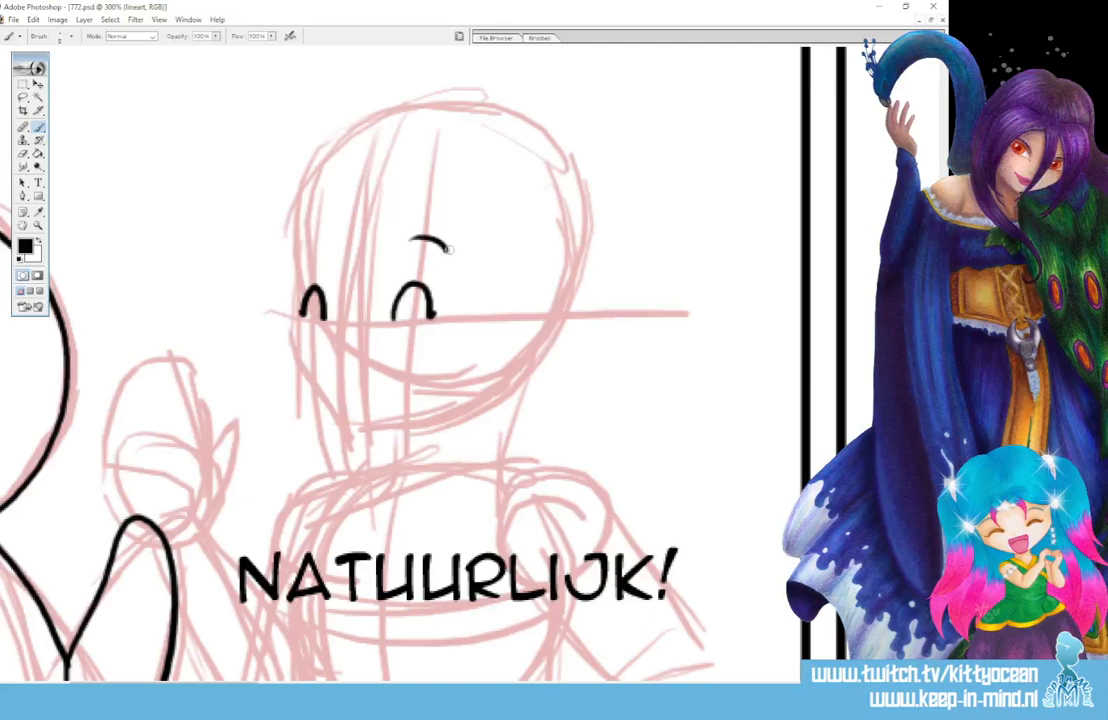
drag(299, 257, 323, 251)
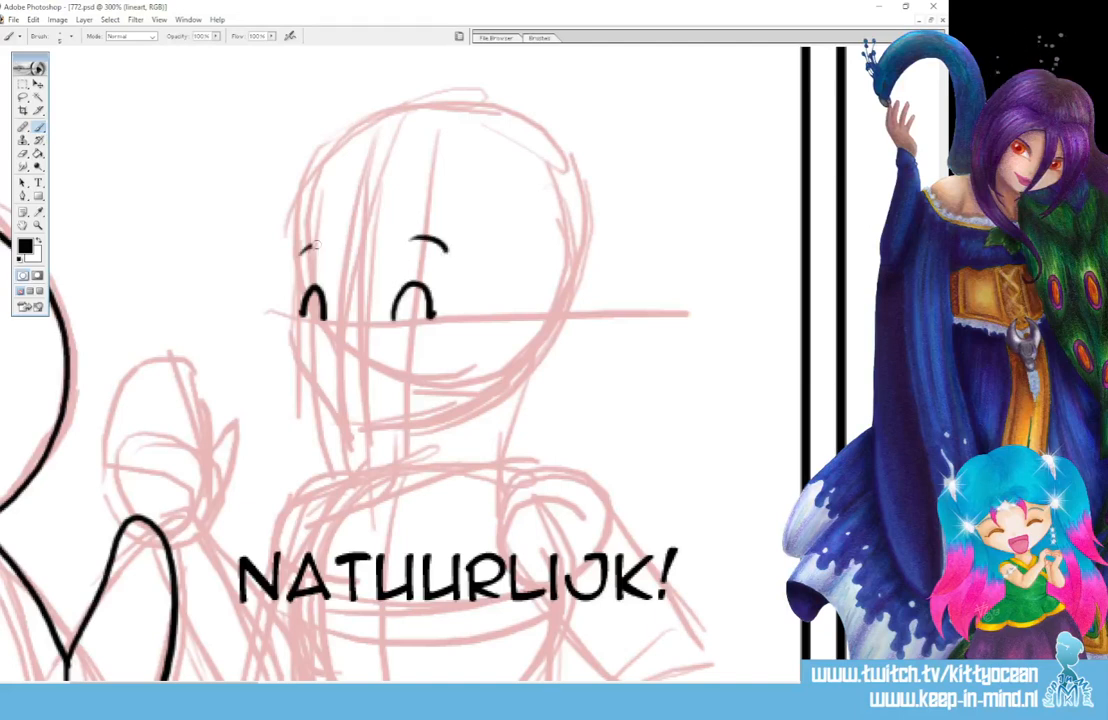
click(348, 347)
mouse_move(344, 361)
mouse_down()
mouse_move(423, 346)
mouse_move(413, 418)
mouse_move(411, 388)
mouse_up()
Ink the right figure's curled forehead lock, the long pointed strands framing the face and the looped hair above both sides.
mouse_move(357, 226)
mouse_down()
mouse_move(351, 273)
mouse_move(371, 279)
mouse_up()
mouse_move(383, 222)
mouse_down()
mouse_move(392, 260)
mouse_move(368, 279)
mouse_move(427, 252)
mouse_move(414, 495)
mouse_up()
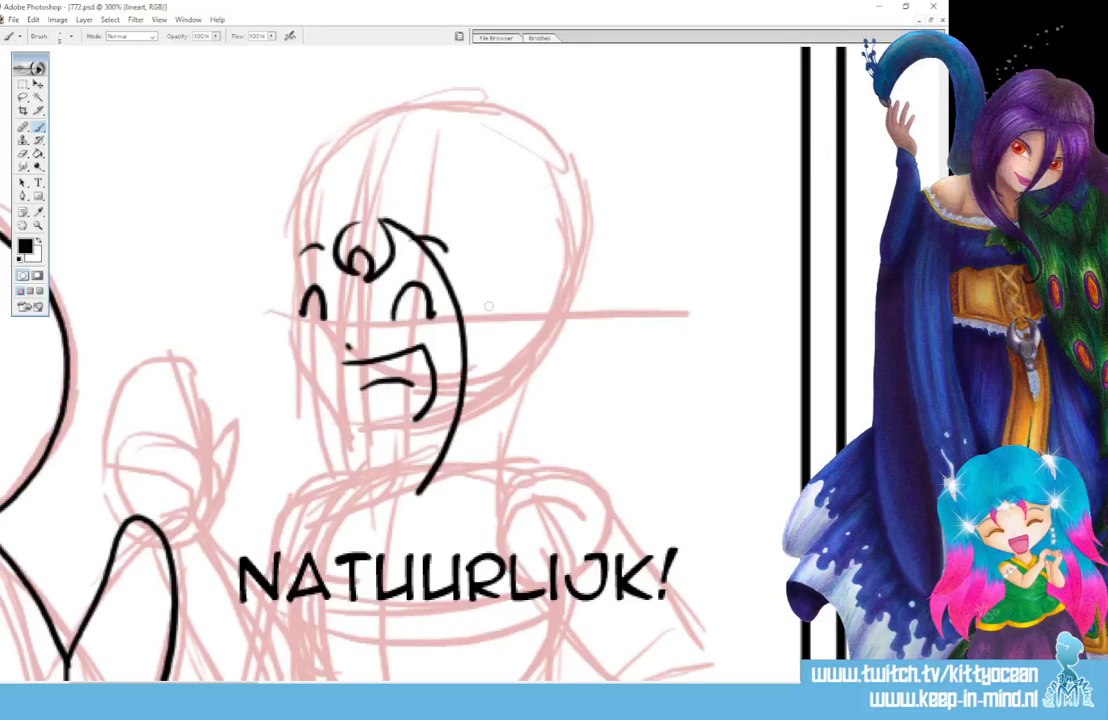
mouse_move(500, 217)
mouse_down()
mouse_move(520, 272)
mouse_move(495, 390)
mouse_move(406, 501)
mouse_up()
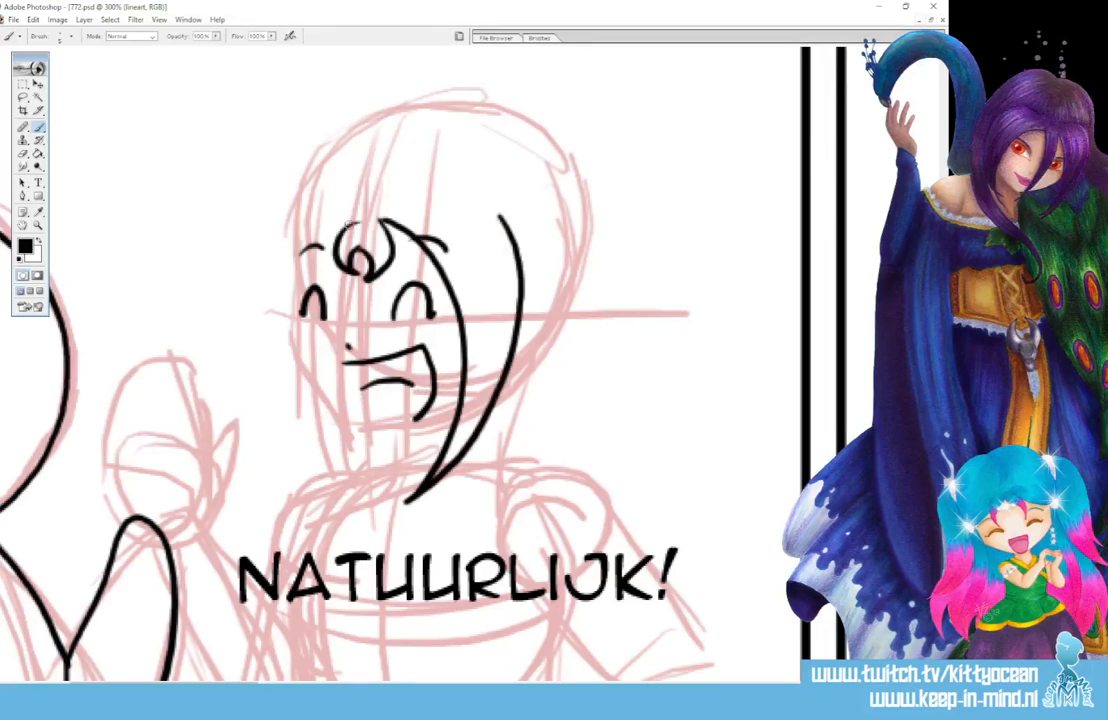
mouse_move(305, 240)
mouse_down()
mouse_move(283, 370)
mouse_move(298, 488)
mouse_up()
mouse_move(297, 209)
mouse_down()
mouse_move(272, 241)
mouse_move(248, 355)
mouse_move(305, 492)
mouse_up()
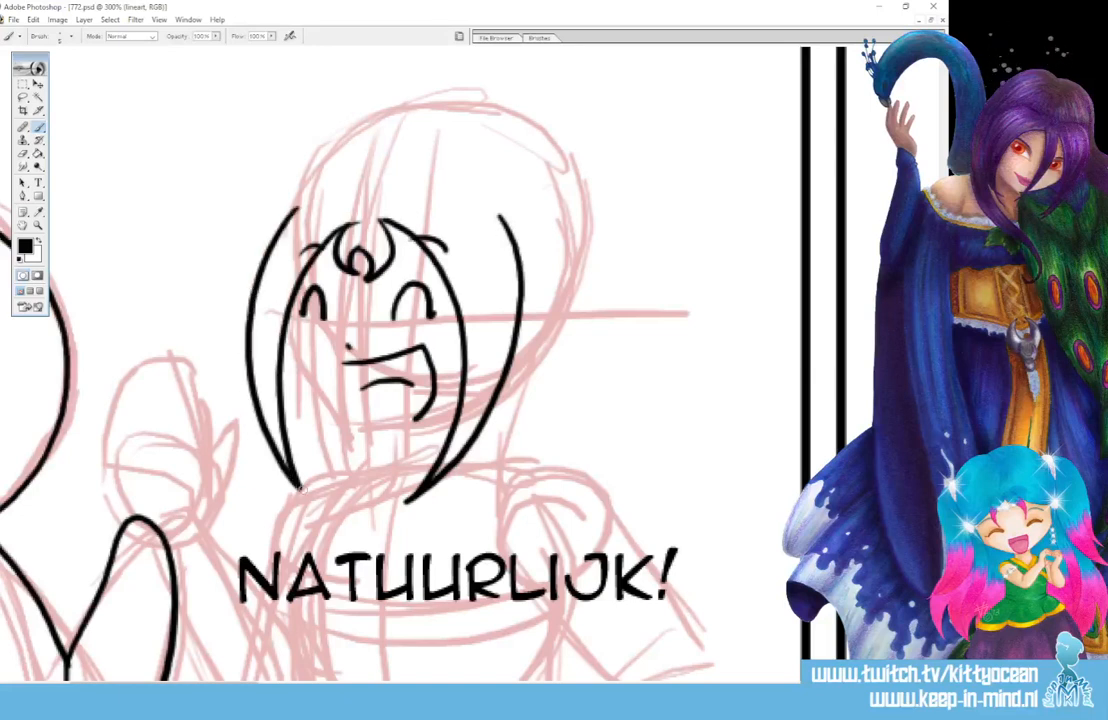
drag(468, 198, 540, 318)
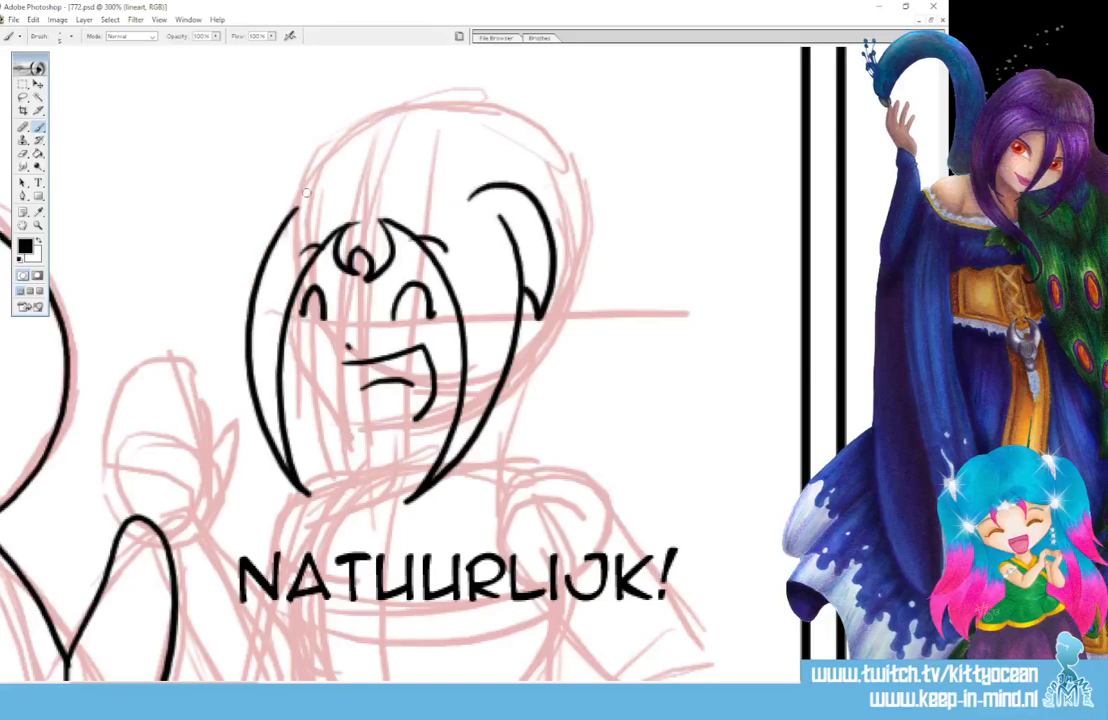
mouse_move(306, 188)
mouse_down()
mouse_move(256, 214)
mouse_move(248, 274)
mouse_up()
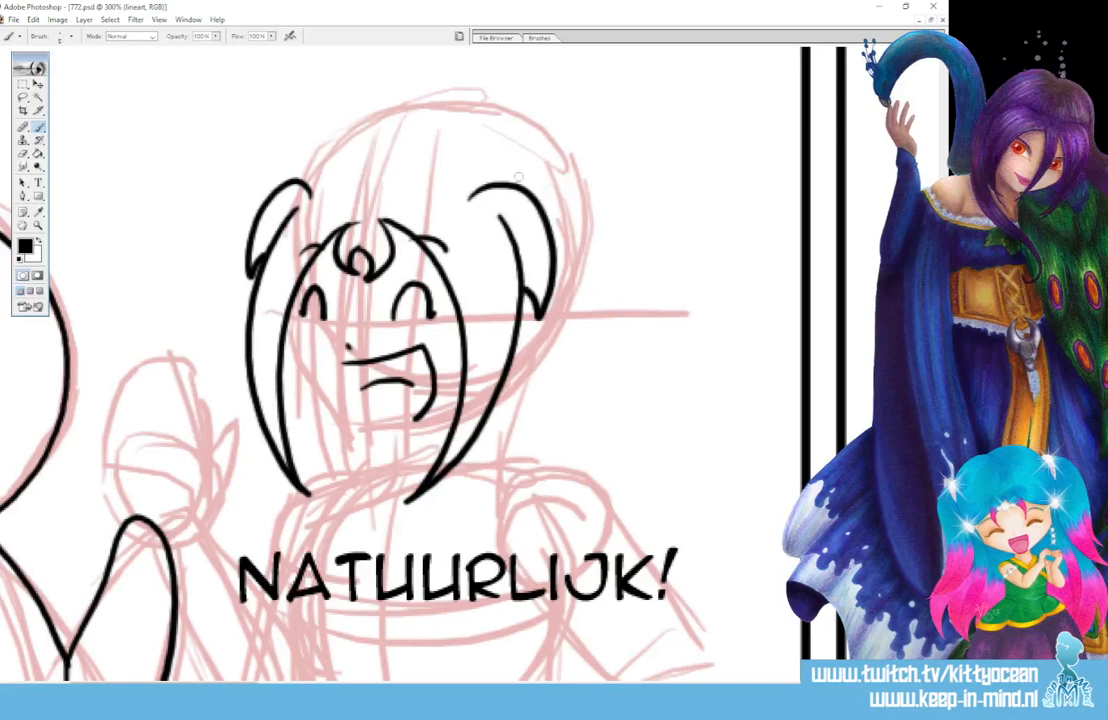
Ink the right figure's upper pigtails with pointed tips and the curved crown of hair connecting them.
mouse_move(508, 176)
mouse_down()
mouse_move(530, 128)
mouse_move(612, 300)
mouse_up()
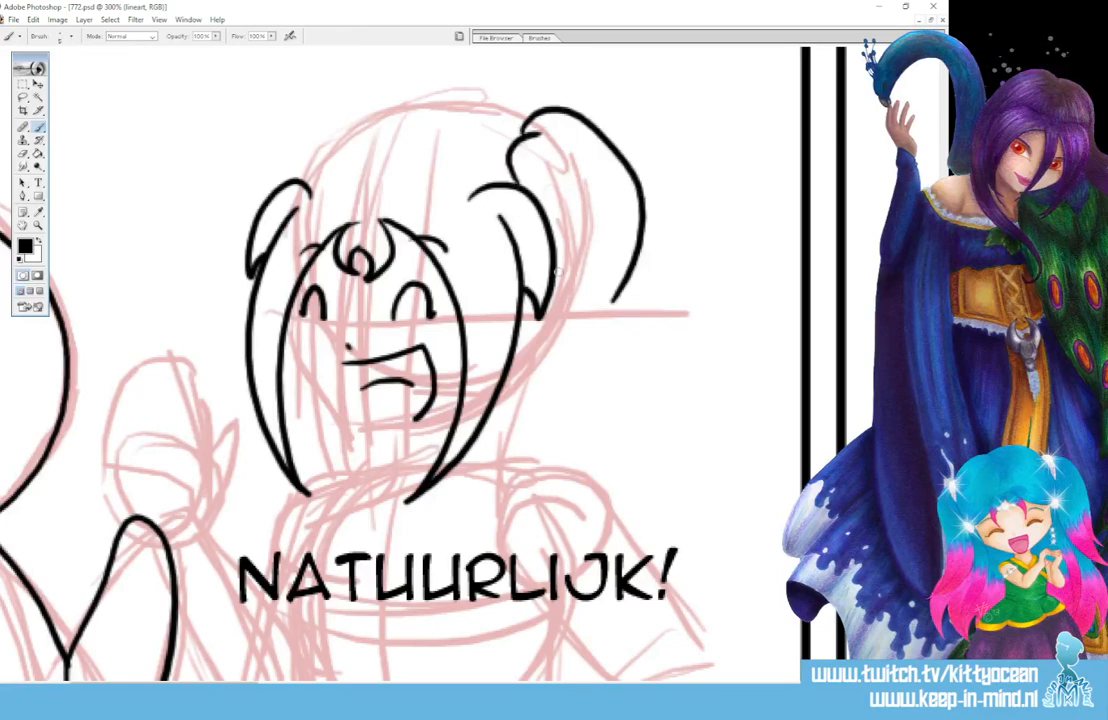
mouse_move(558, 273)
mouse_down()
mouse_move(585, 298)
mouse_move(591, 328)
mouse_up()
drag(602, 262, 583, 341)
drag(614, 298, 595, 326)
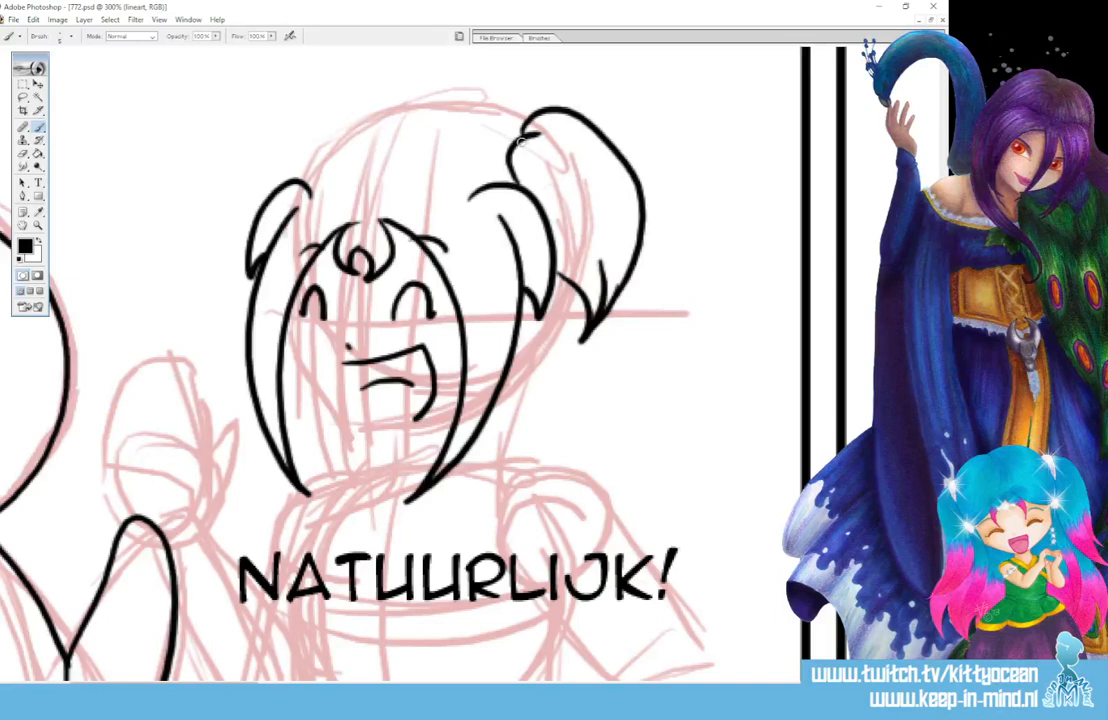
mouse_move(522, 131)
mouse_down()
mouse_move(487, 125)
mouse_move(393, 138)
mouse_move(381, 125)
mouse_move(300, 183)
mouse_up()
mouse_move(338, 130)
mouse_down()
mouse_move(238, 198)
mouse_move(248, 212)
mouse_up()
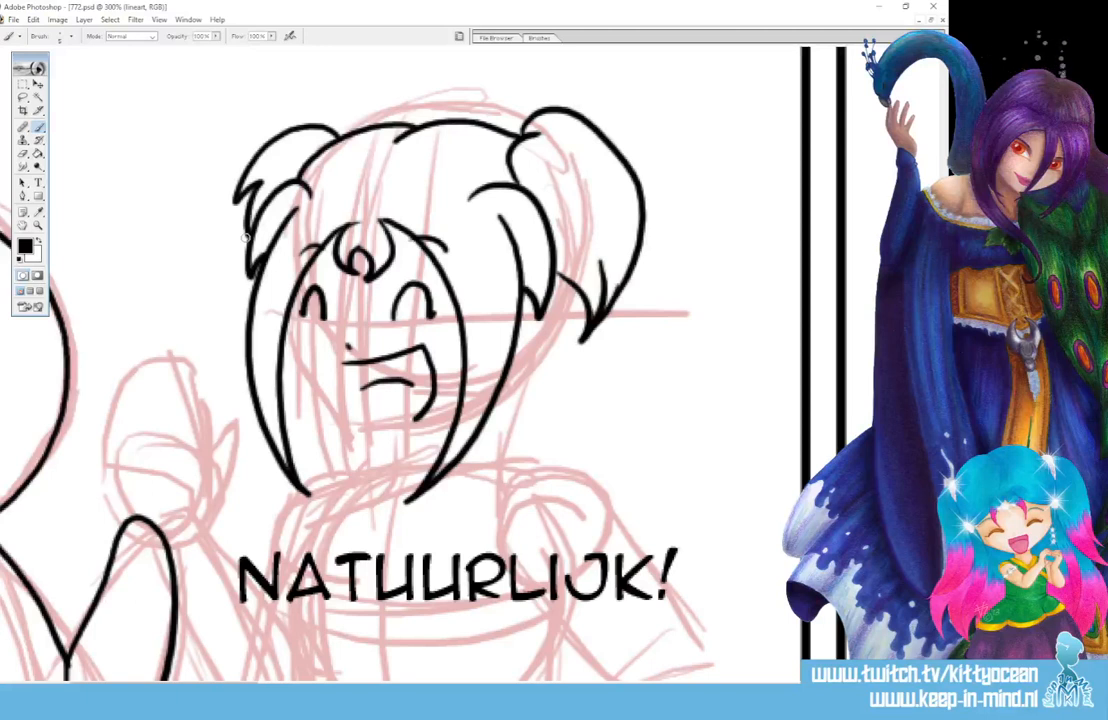
Ink the right figure's cheek and chin outline and the wavy lower hair falling behind the shoulder to a curled tip.
mouse_move(295, 312)
mouse_down()
mouse_move(351, 414)
mouse_move(385, 428)
mouse_move(436, 410)
mouse_up()
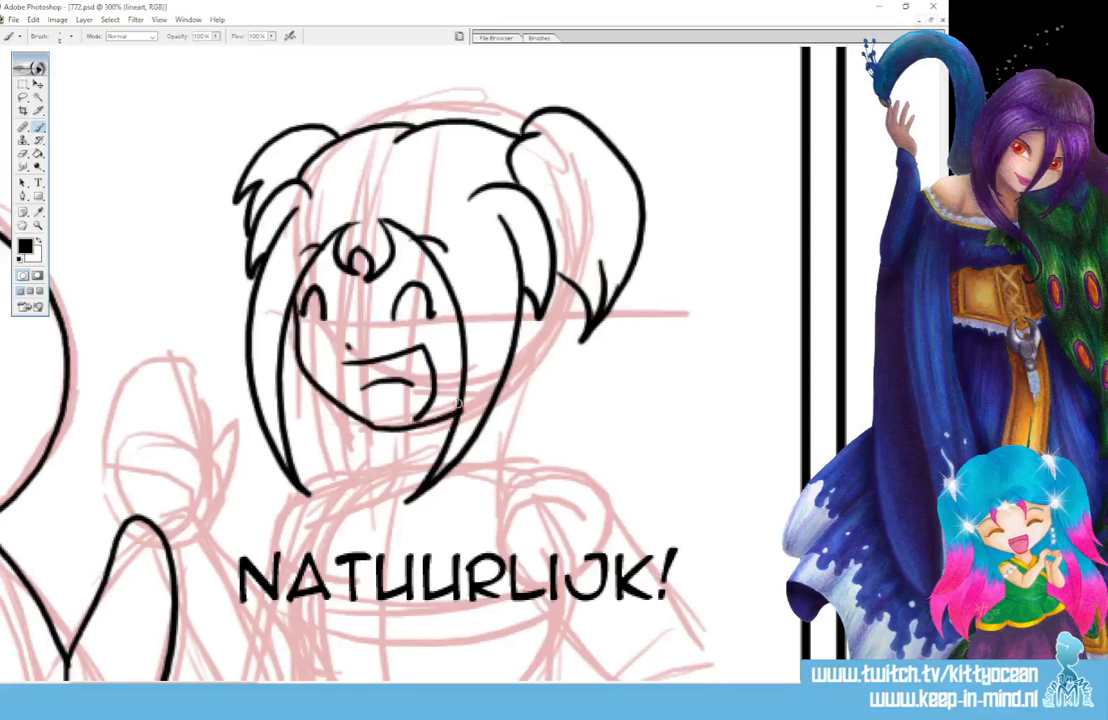
mouse_move(558, 284)
mouse_down()
mouse_move(567, 408)
mouse_move(619, 480)
mouse_up()
drag(426, 412, 531, 413)
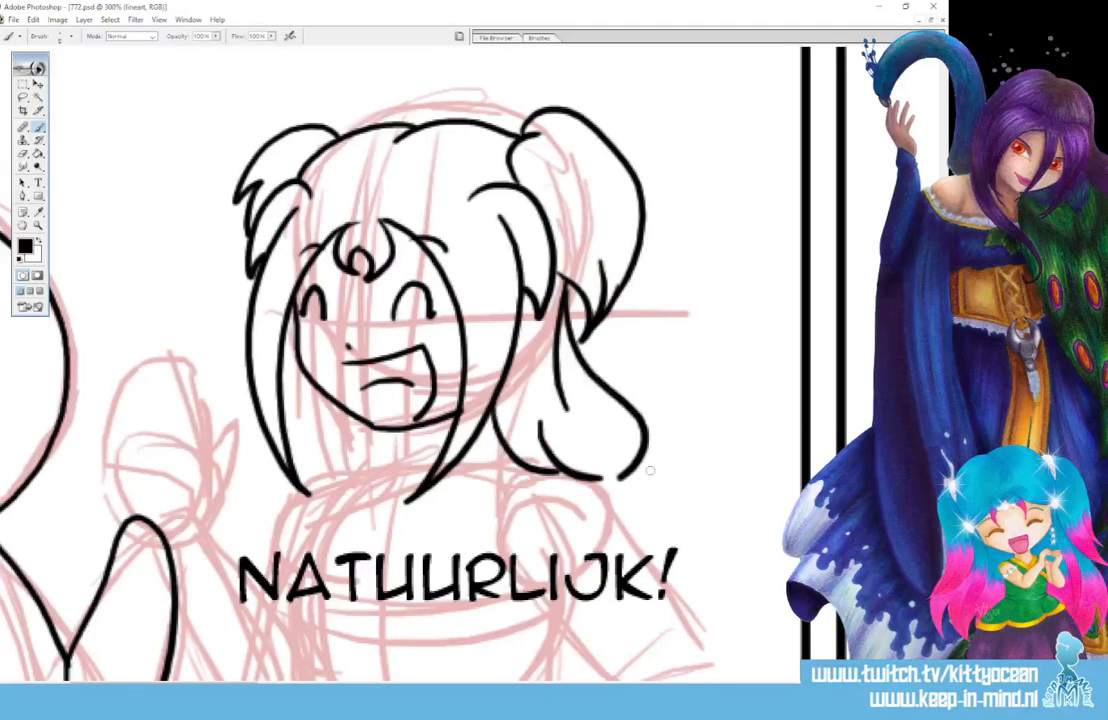
scroll(563, 407, down, 3)
mouse_move(588, 347)
mouse_down()
mouse_move(612, 390)
mouse_move(591, 397)
mouse_up()
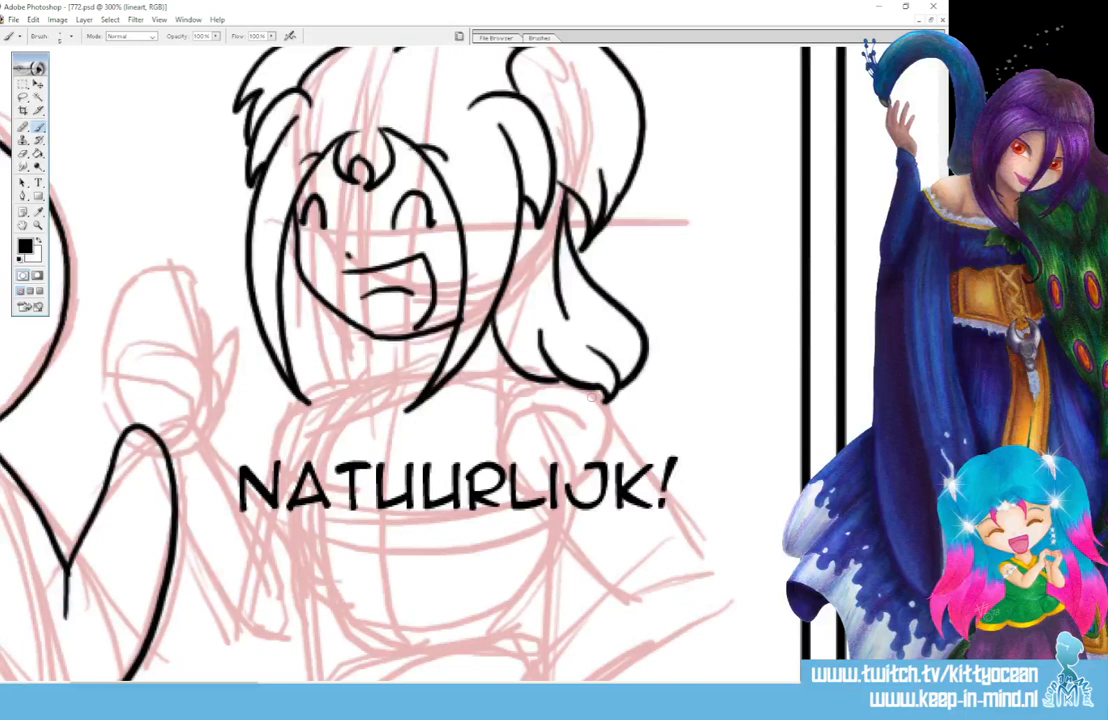
Ink the right figure's neck, folded collar and rounded chest outline with a pointed lower hem.
drag(400, 352, 440, 356)
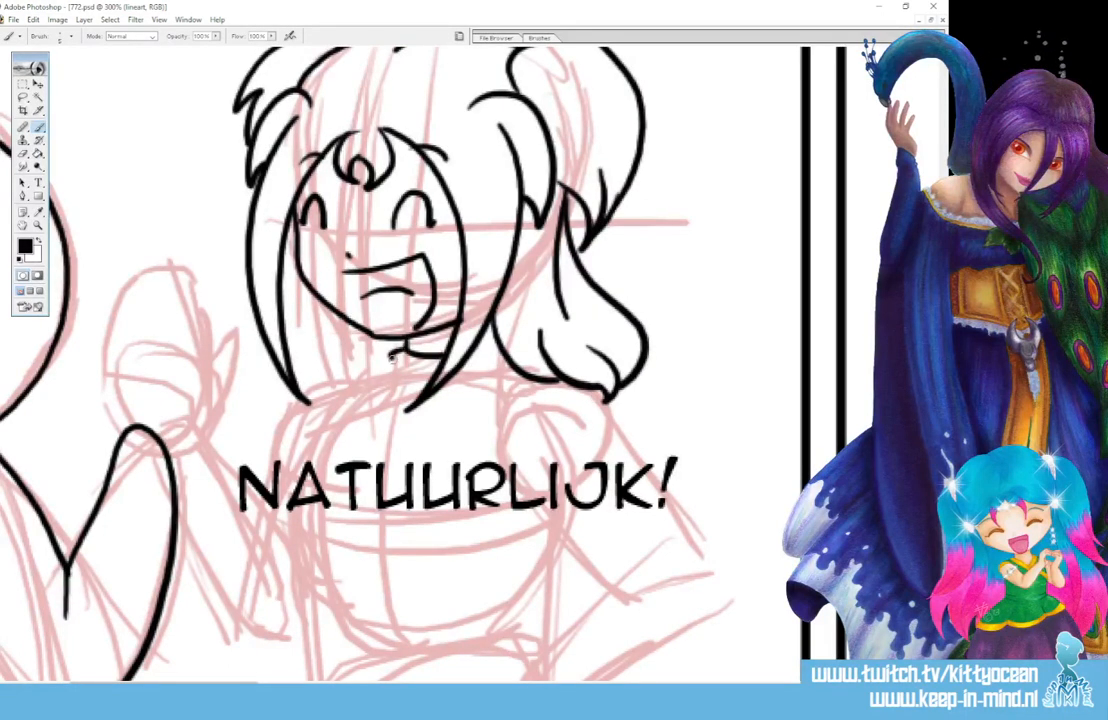
mouse_move(372, 372)
mouse_down()
mouse_move(431, 398)
mouse_move(490, 352)
mouse_up()
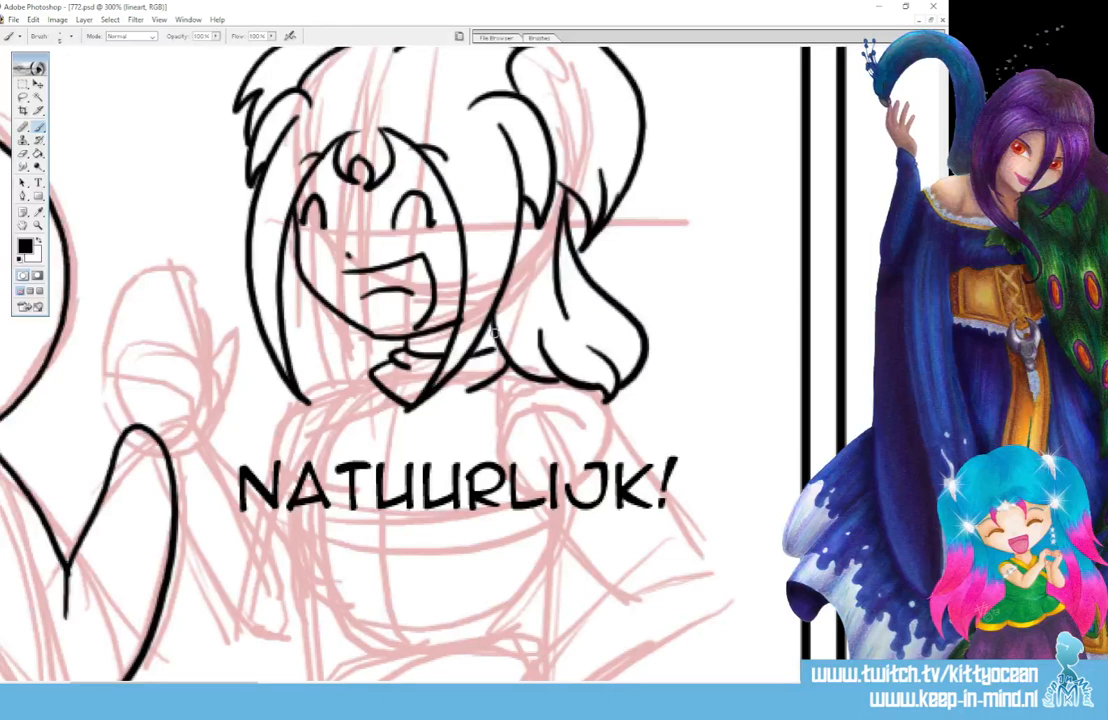
drag(498, 400, 410, 415)
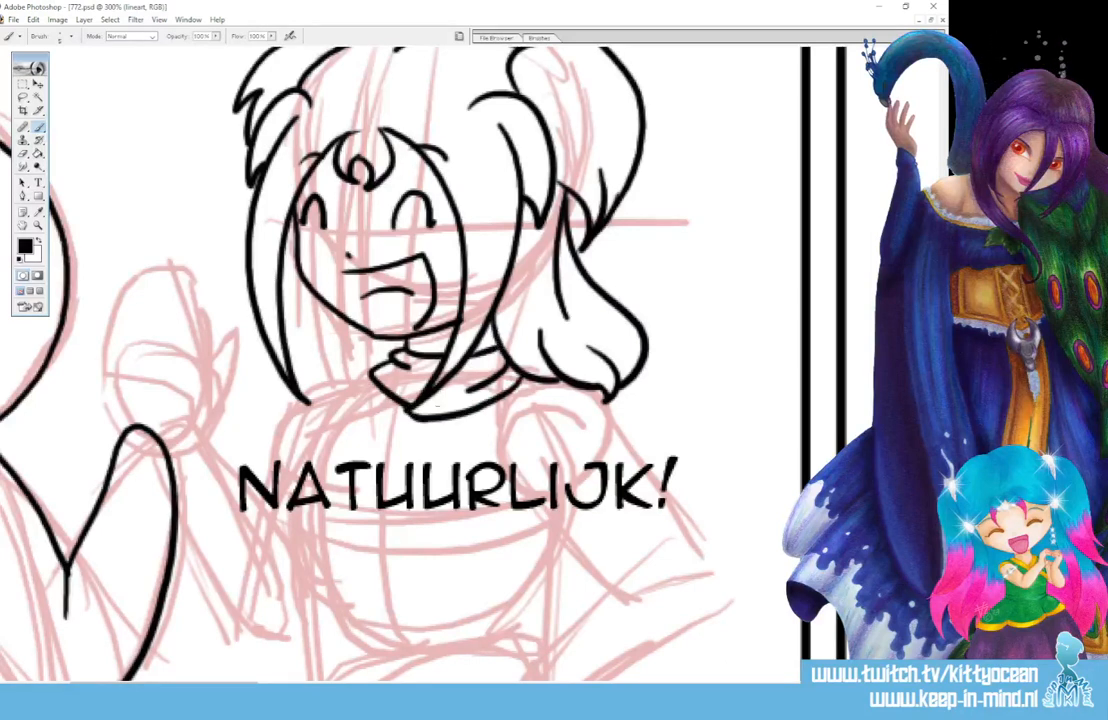
mouse_move(345, 378)
mouse_down()
mouse_move(298, 560)
mouse_move(308, 612)
mouse_move(362, 642)
mouse_move(455, 615)
mouse_move(553, 563)
mouse_up()
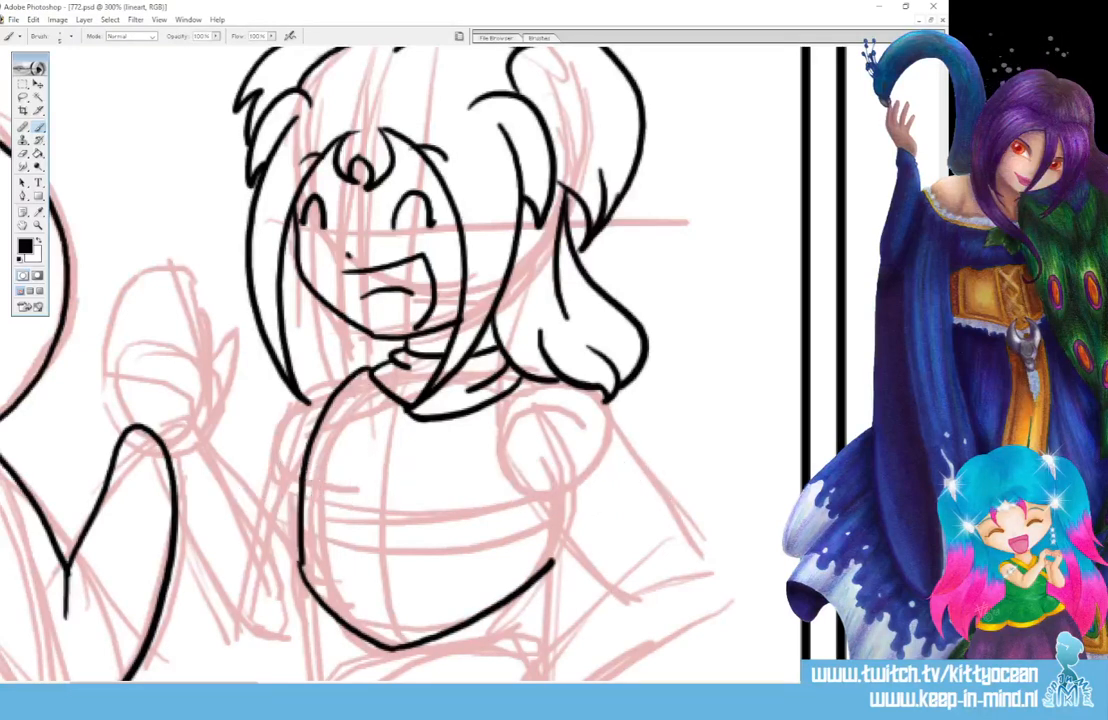
Ink the right figure's bent arm from shoulder to elbow and back to the hip, including its inner edge.
scroll(600, 305, down, 3)
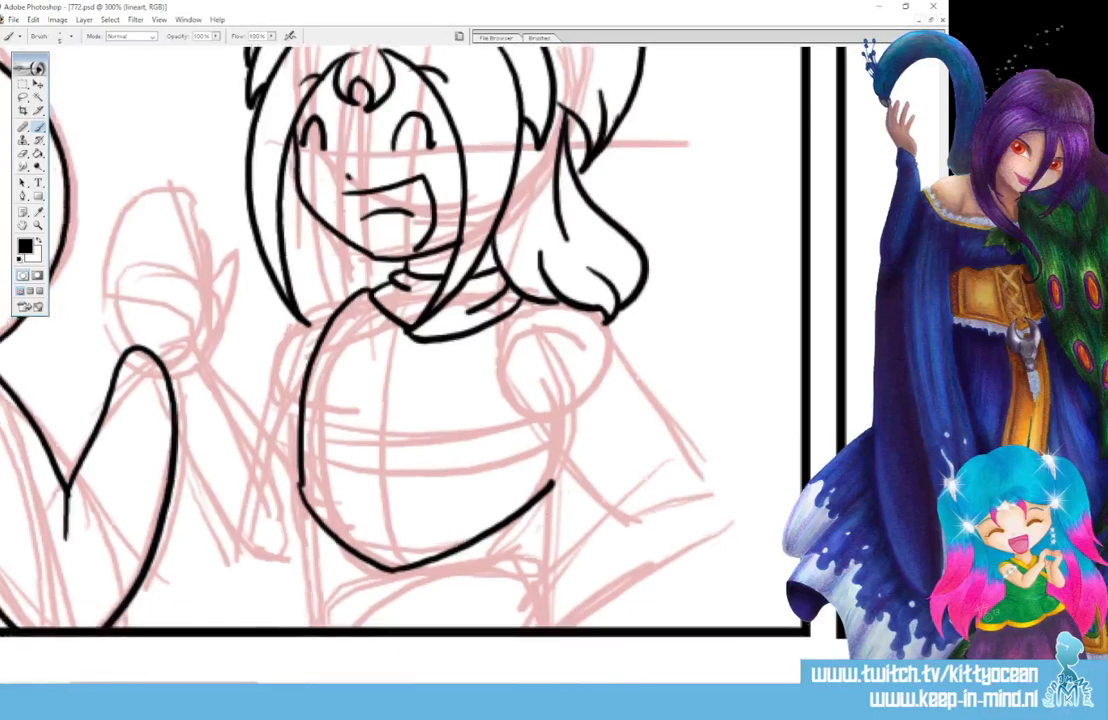
mouse_move(602, 315)
mouse_down()
mouse_move(673, 408)
mouse_move(716, 508)
mouse_up()
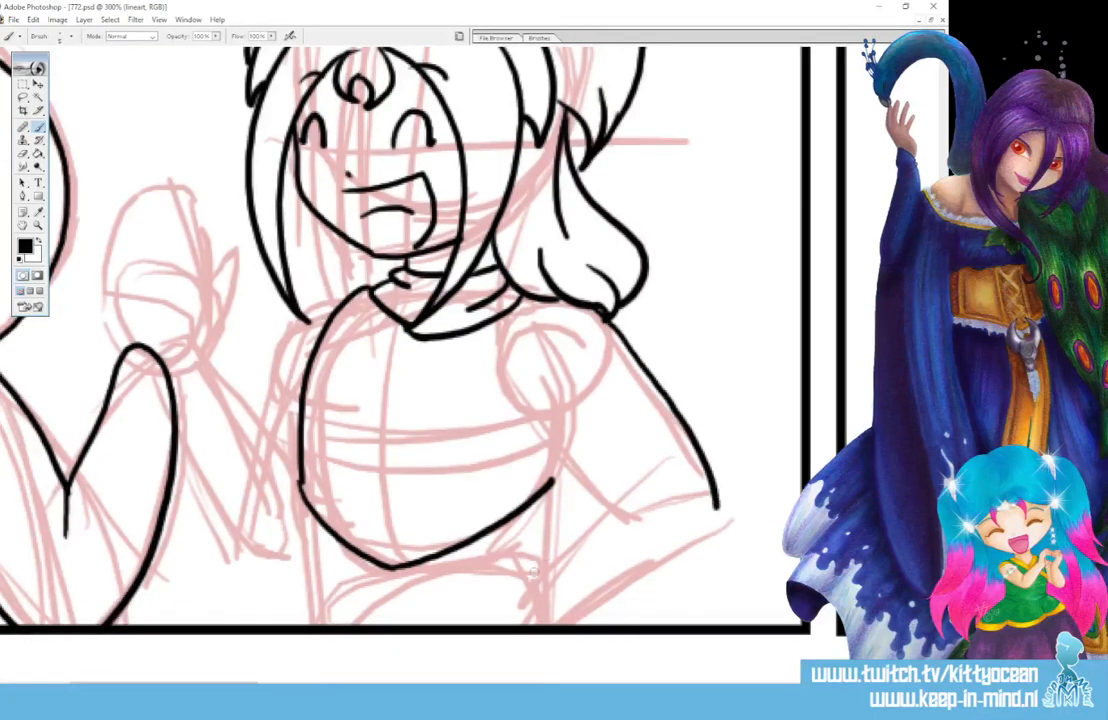
drag(531, 588, 598, 514)
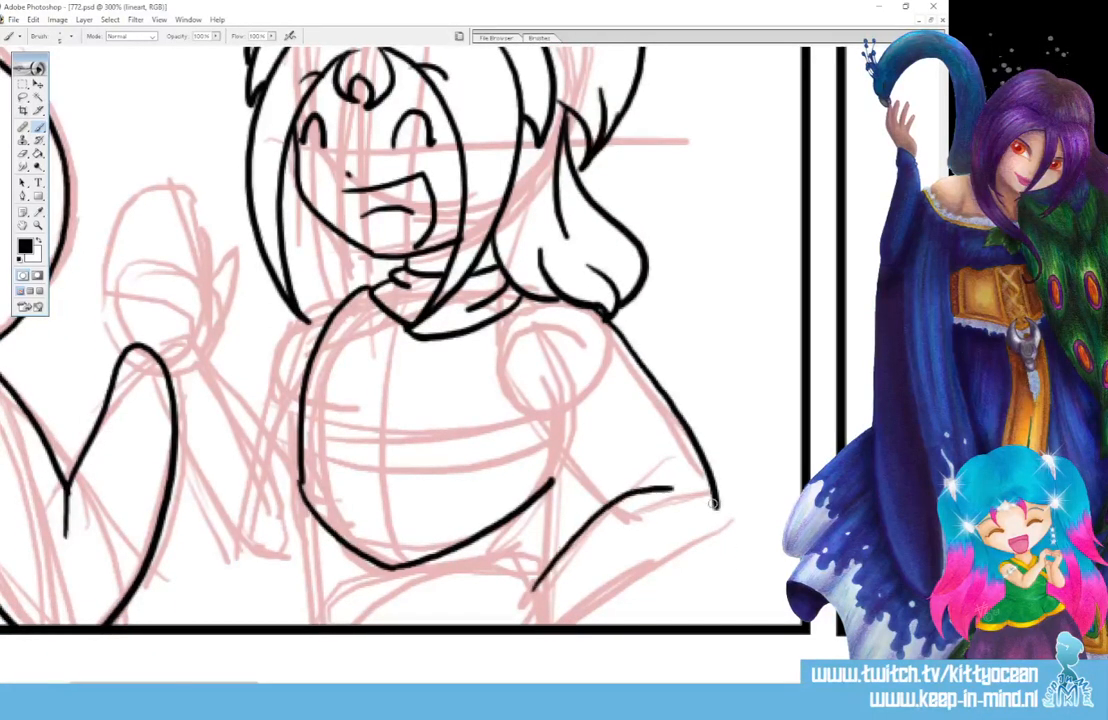
mouse_move(716, 506)
mouse_down()
mouse_move(696, 541)
mouse_move(637, 589)
mouse_move(564, 634)
mouse_up()
drag(528, 592, 529, 621)
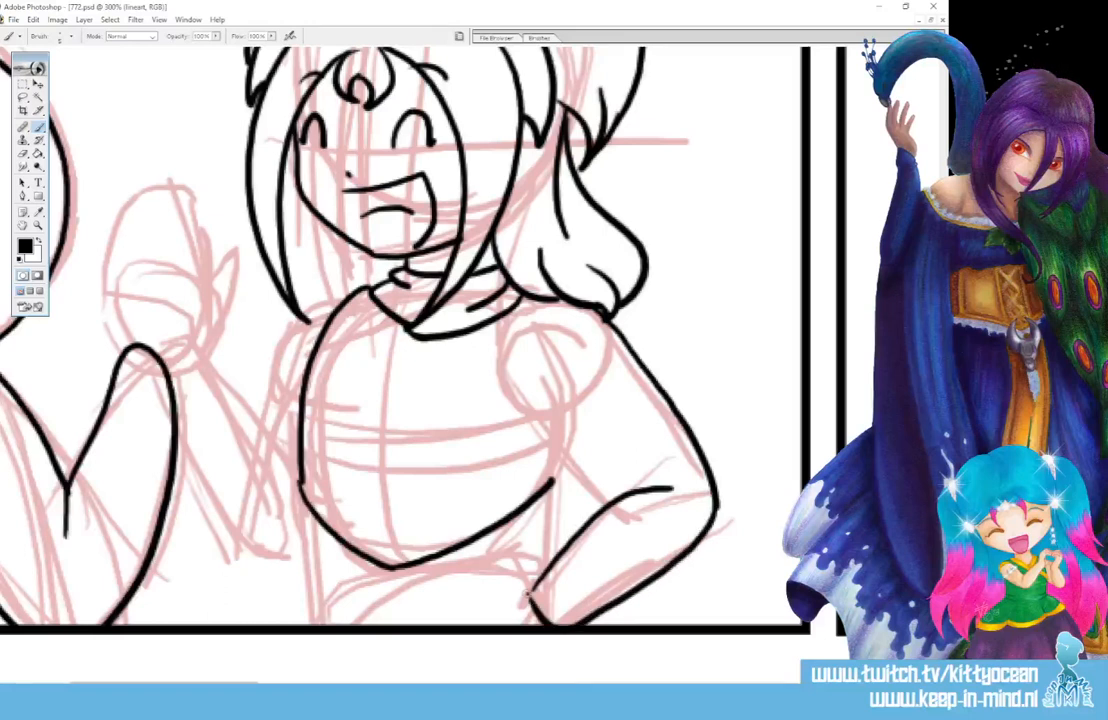
drag(520, 318, 556, 456)
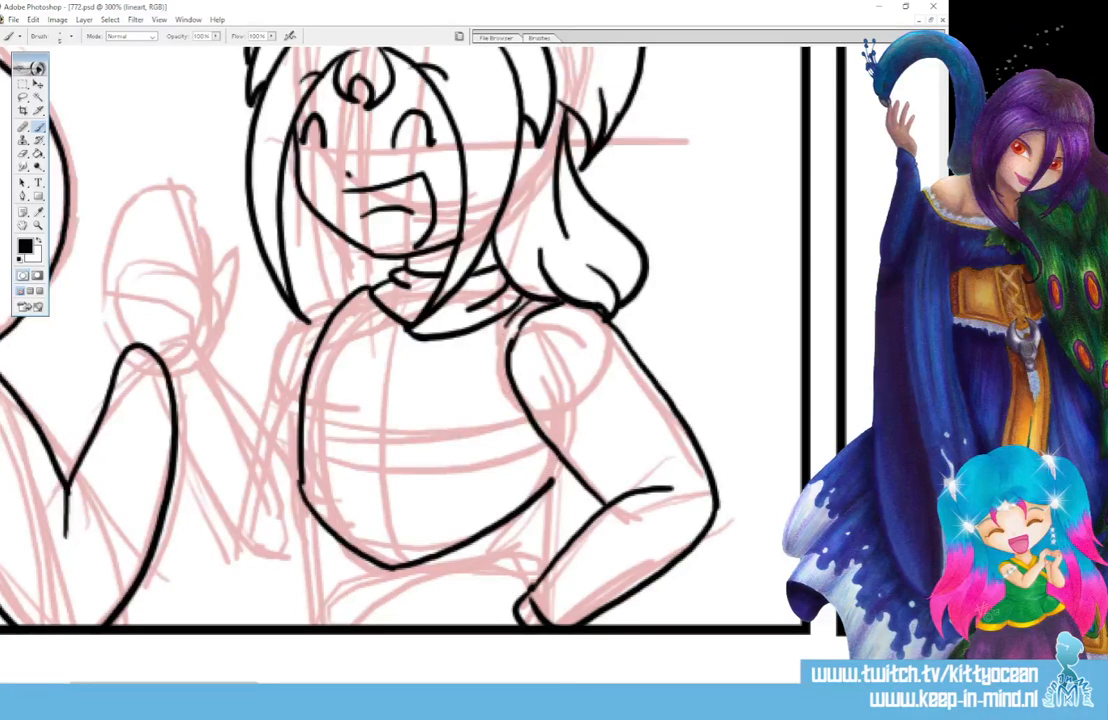
Join the chest outline to the bent arm and ink the waist sides and belt lines down to the panel border.
drag(561, 461, 553, 483)
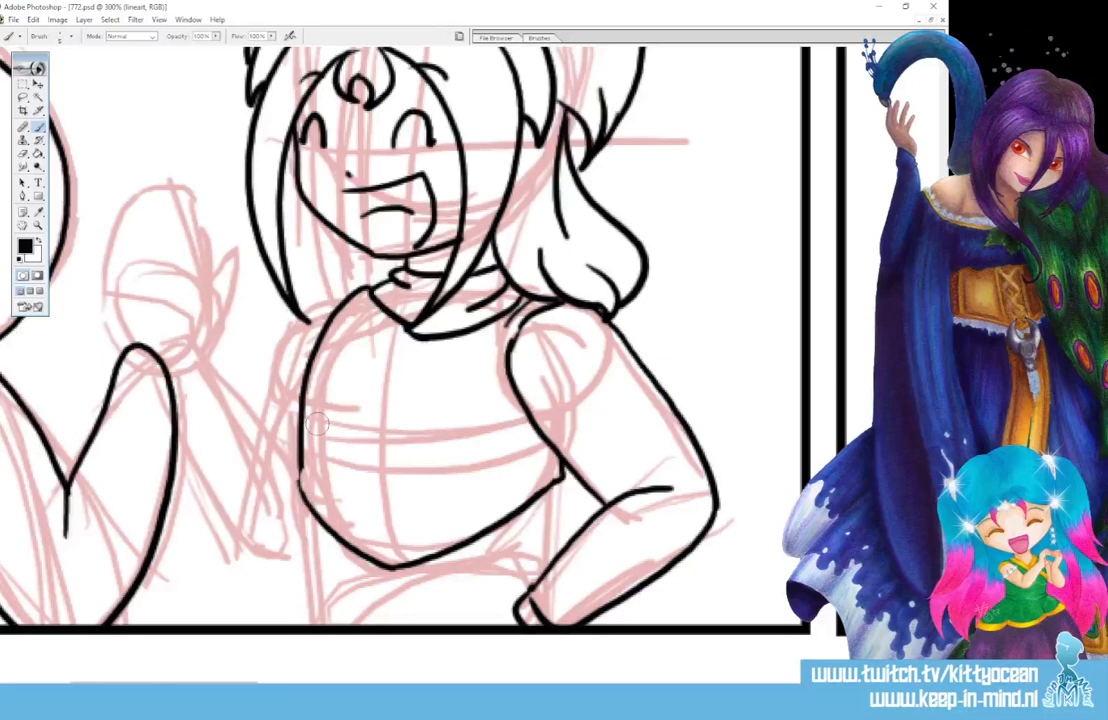
drag(301, 459, 301, 485)
mouse_move(552, 492)
mouse_down()
mouse_move(546, 562)
mouse_move(481, 591)
mouse_up()
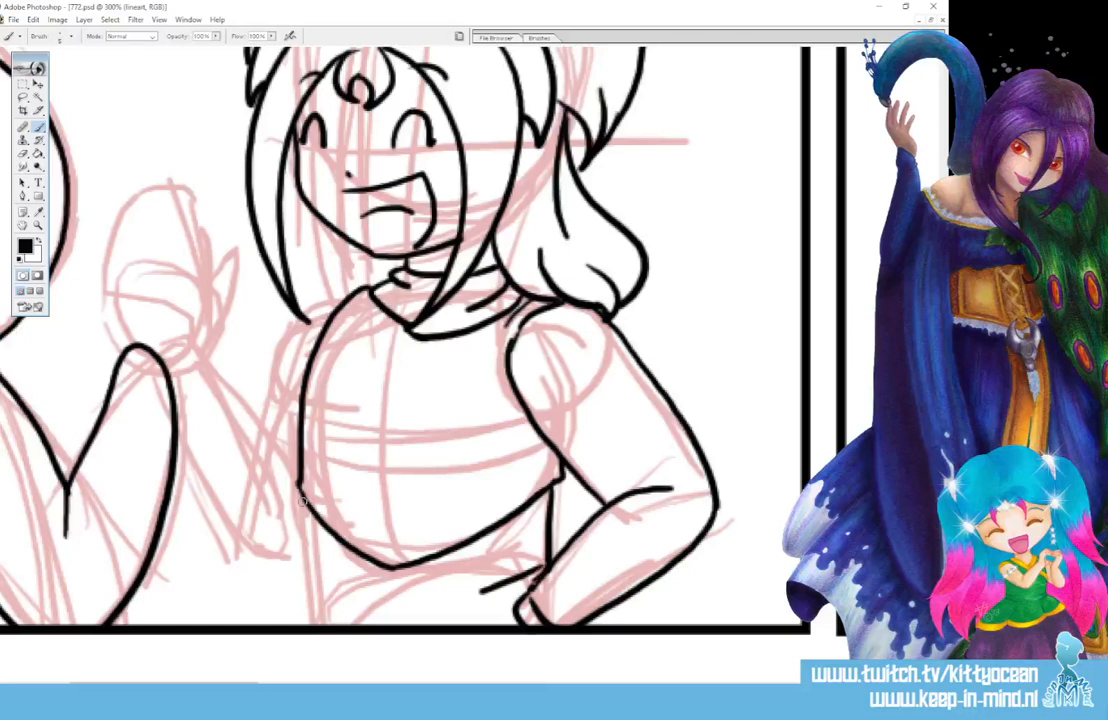
mouse_move(306, 500)
mouse_down()
mouse_move(321, 586)
mouse_move(338, 589)
mouse_move(307, 584)
mouse_move(310, 623)
mouse_up()
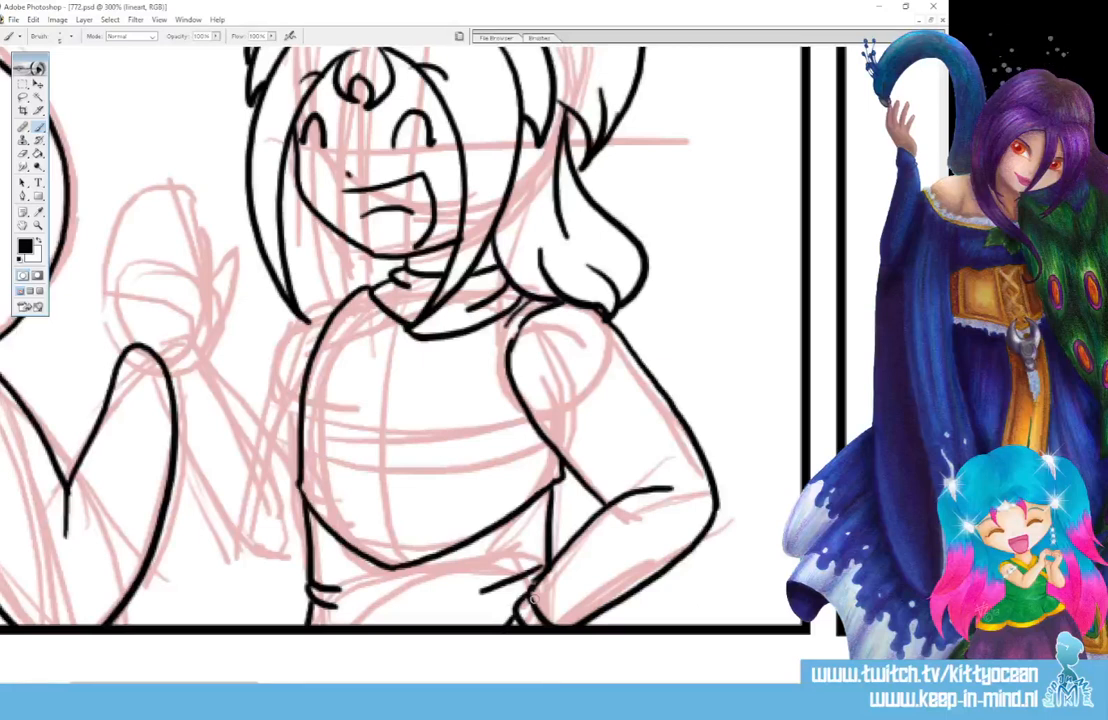
Ink the right figure's raised arm with its wrist cuff, forearm, elbow and shoulder beside the left figure.
mouse_move(160, 367)
mouse_down()
mouse_move(210, 355)
mouse_move(173, 388)
mouse_move(245, 408)
mouse_move(281, 490)
mouse_up()
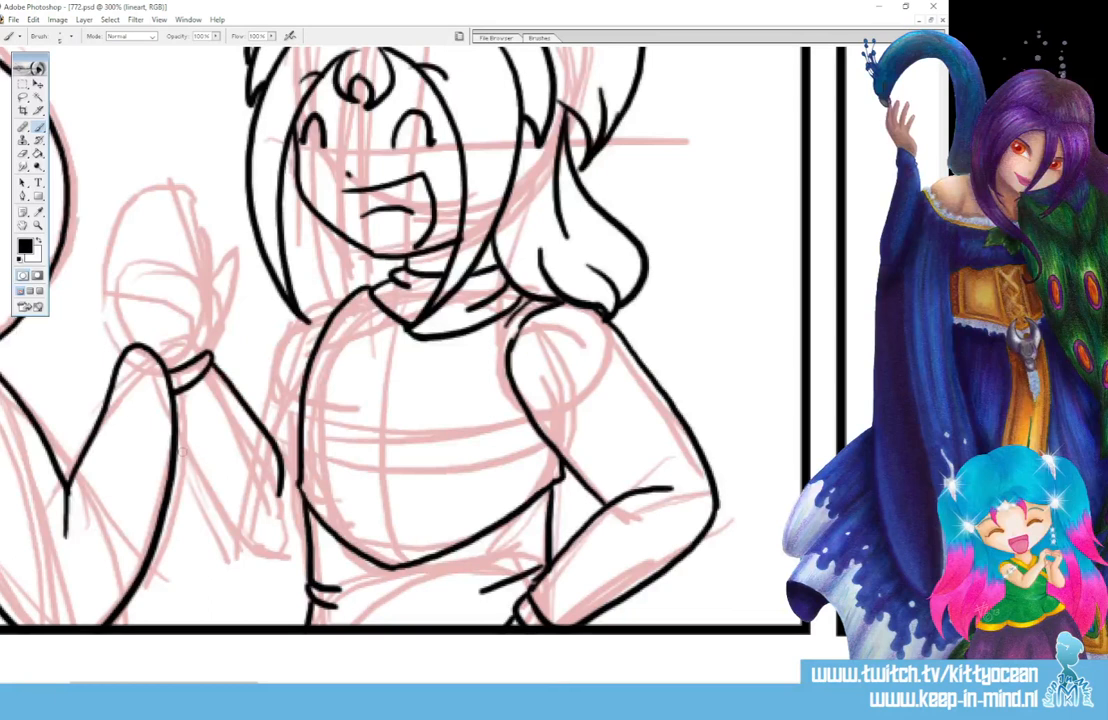
mouse_move(172, 400)
mouse_down()
mouse_move(225, 515)
mouse_move(300, 548)
mouse_up()
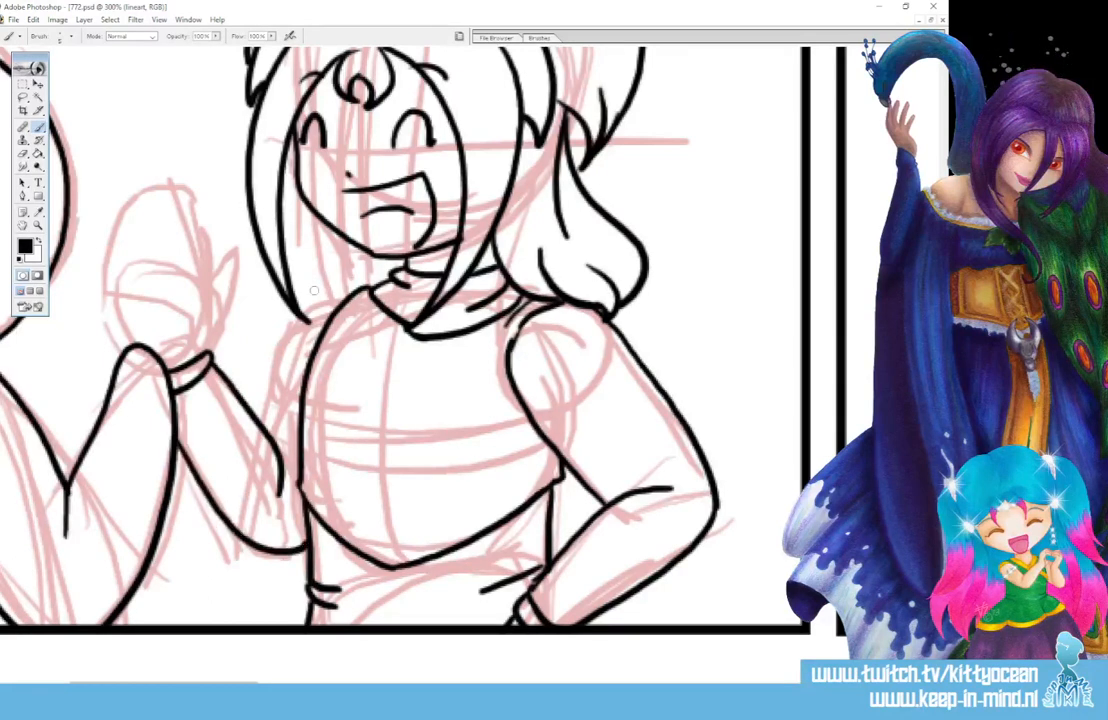
drag(318, 299, 262, 412)
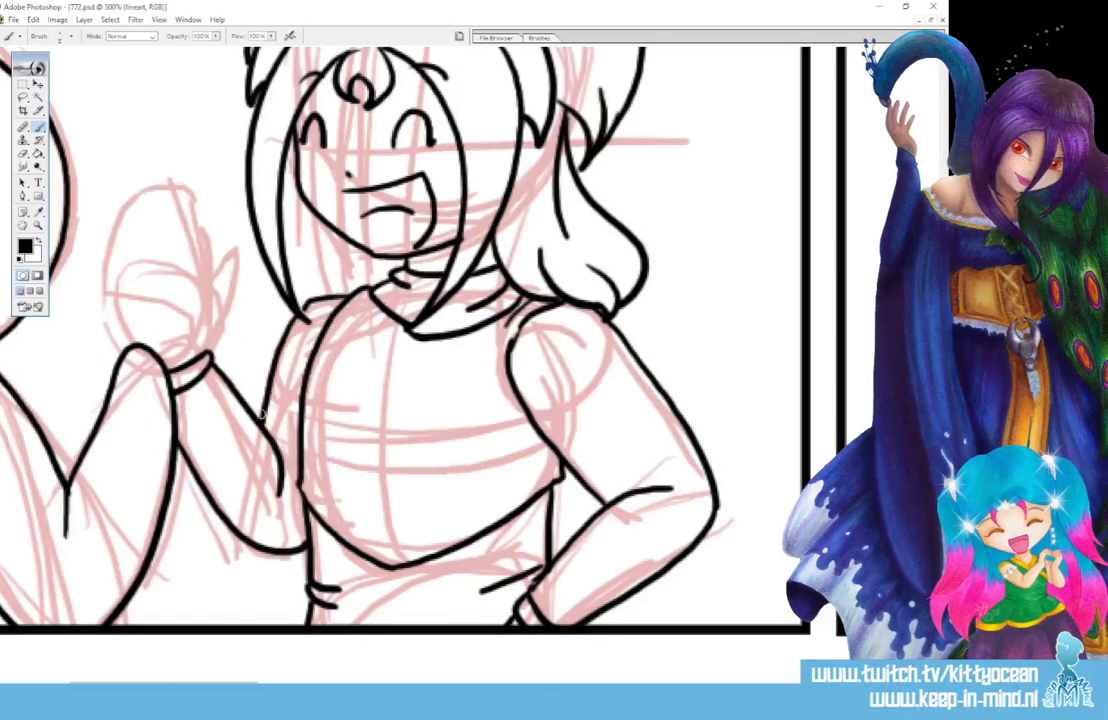
Ink short sleeve creases on the right figure's shoulder and the loose hair strands behind the long bang beside the face.
mouse_move(550, 333)
mouse_down()
mouse_move(531, 347)
mouse_move(580, 318)
mouse_up()
scroll(617, 313, up, 3)
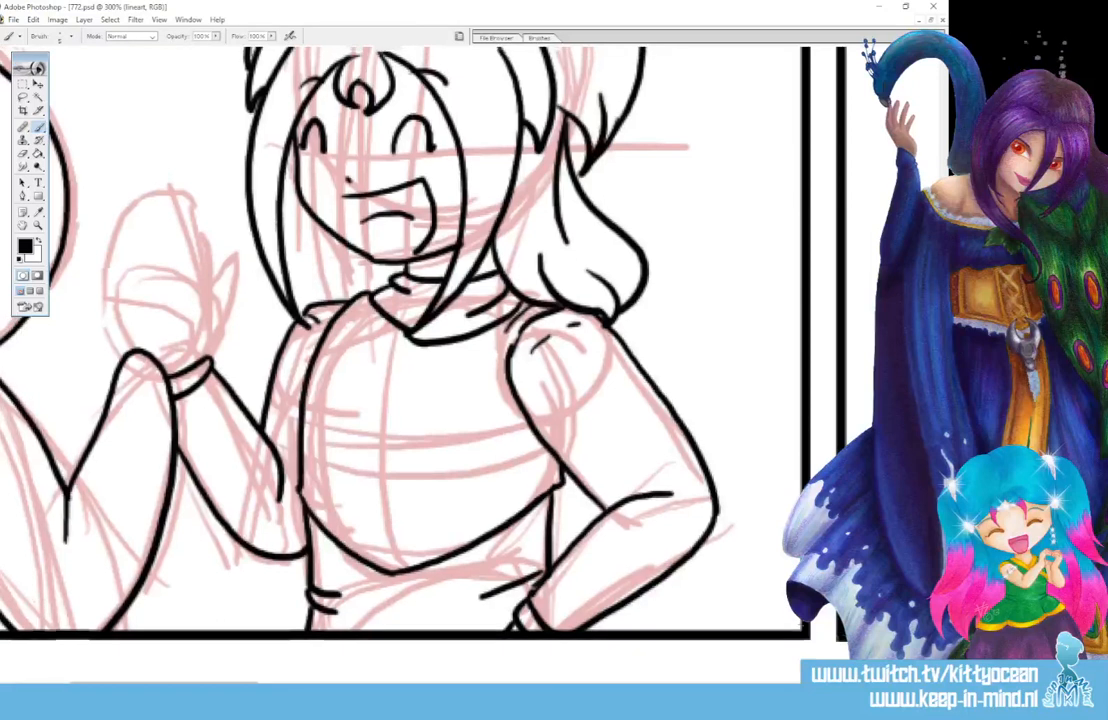
drag(297, 273, 284, 350)
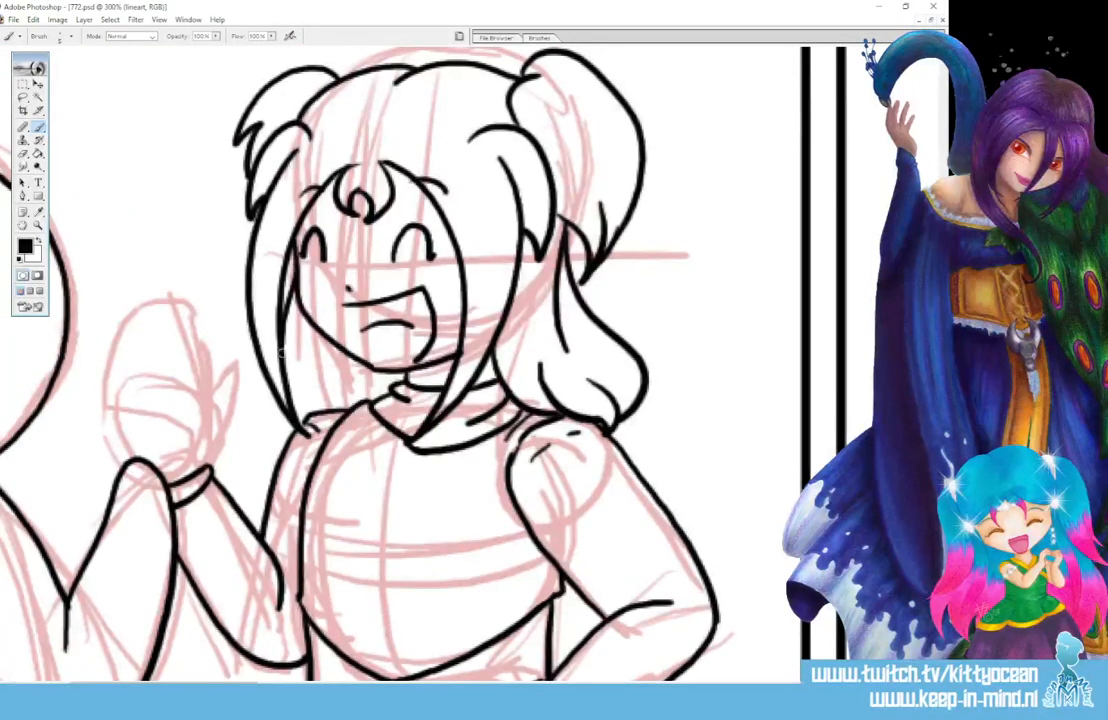
drag(319, 411, 313, 377)
mouse_move(313, 377)
mouse_down()
mouse_move(344, 410)
mouse_move(303, 413)
mouse_up()
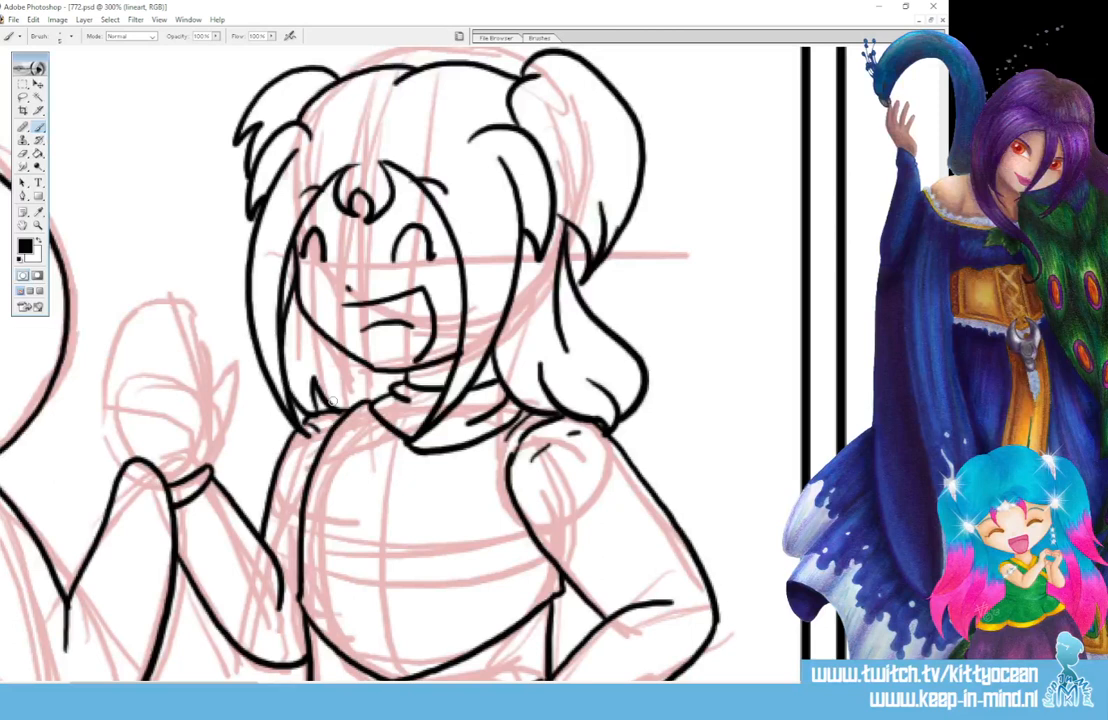
Ink the right figure's raised open hand with thumb, four spread fingers and a palm line above the wrist cuff.
scroll(331, 400, left, 2)
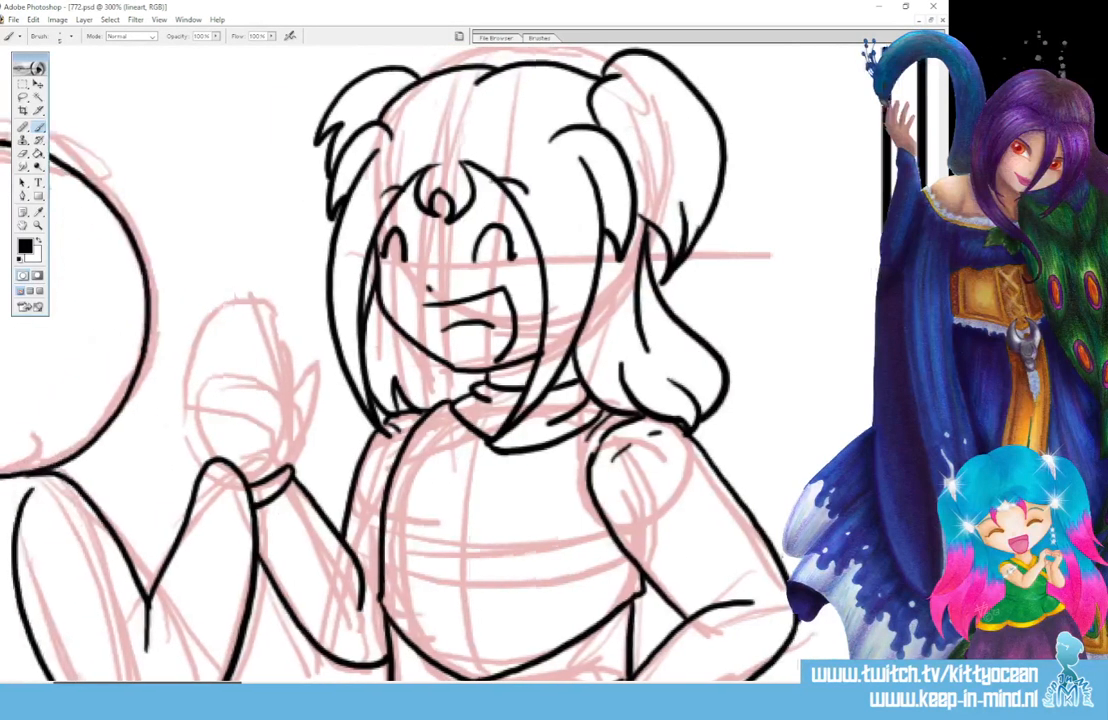
mouse_move(302, 440)
mouse_down()
mouse_move(316, 382)
mouse_move(283, 392)
mouse_move(327, 366)
mouse_up()
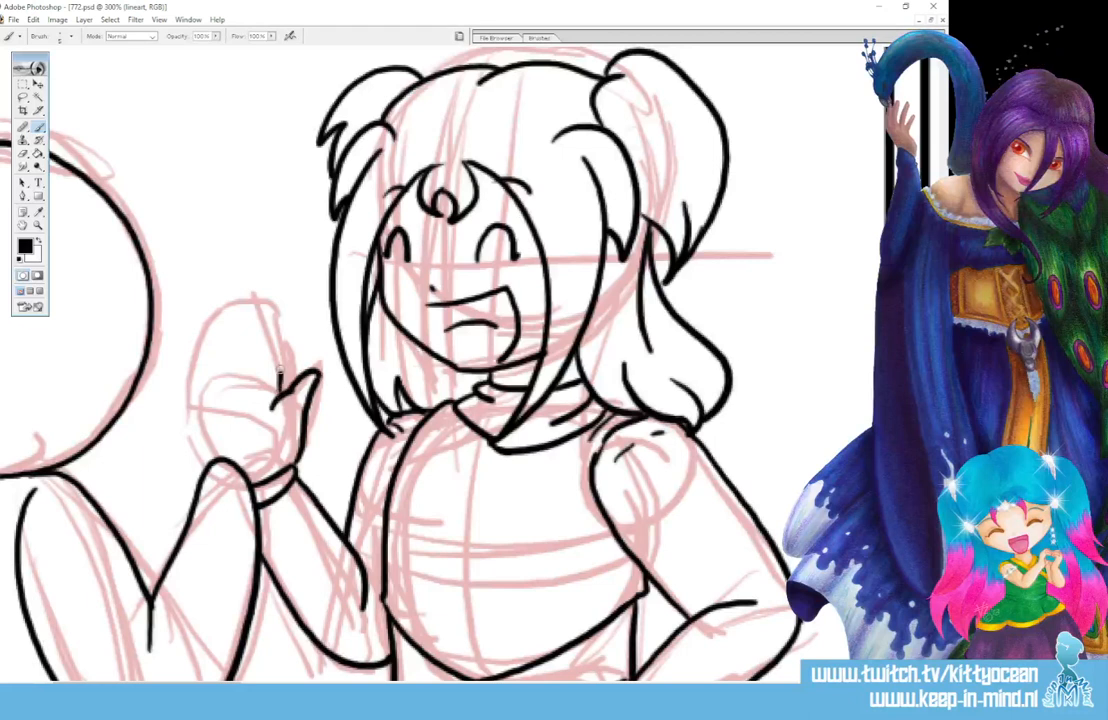
mouse_move(284, 308)
mouse_down()
mouse_move(264, 334)
mouse_move(267, 298)
mouse_up()
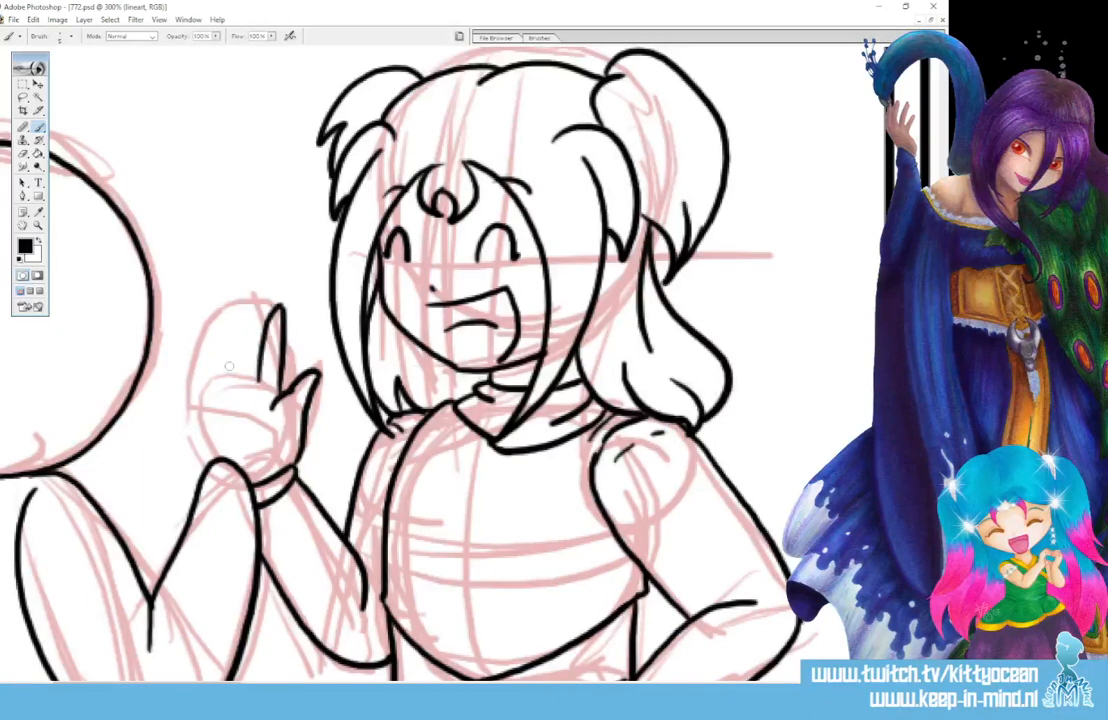
mouse_move(240, 378)
mouse_down()
mouse_move(247, 293)
mouse_move(258, 381)
mouse_move(216, 312)
mouse_move(232, 306)
mouse_move(236, 345)
mouse_move(208, 456)
mouse_up()
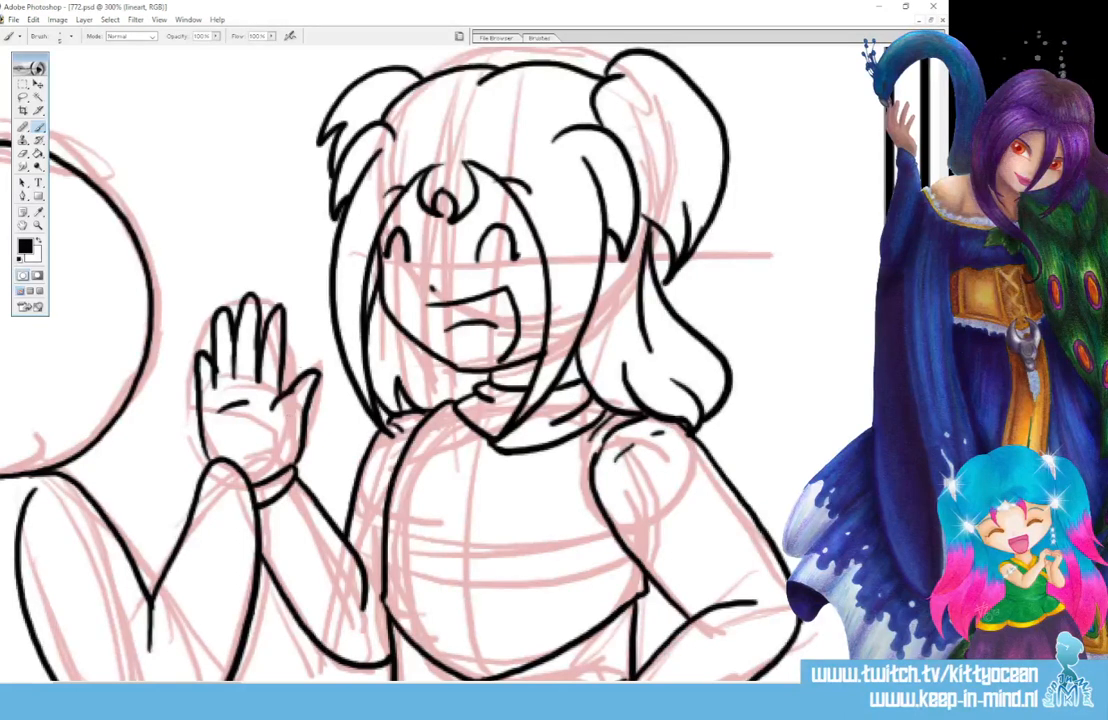
Ink a short fold below the collar and a round badge with a laughing smiley face on the right figure's chest.
scroll(250, 352, down, 2)
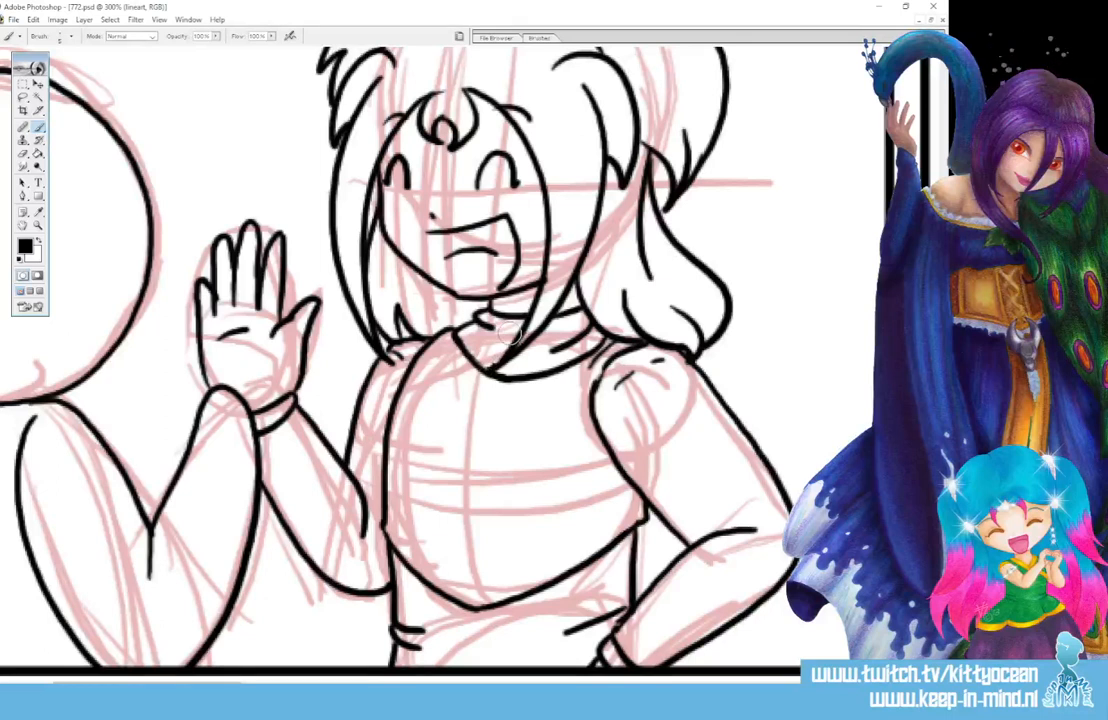
mouse_move(495, 410)
mouse_down()
mouse_move(445, 455)
mouse_move(512, 462)
mouse_up()
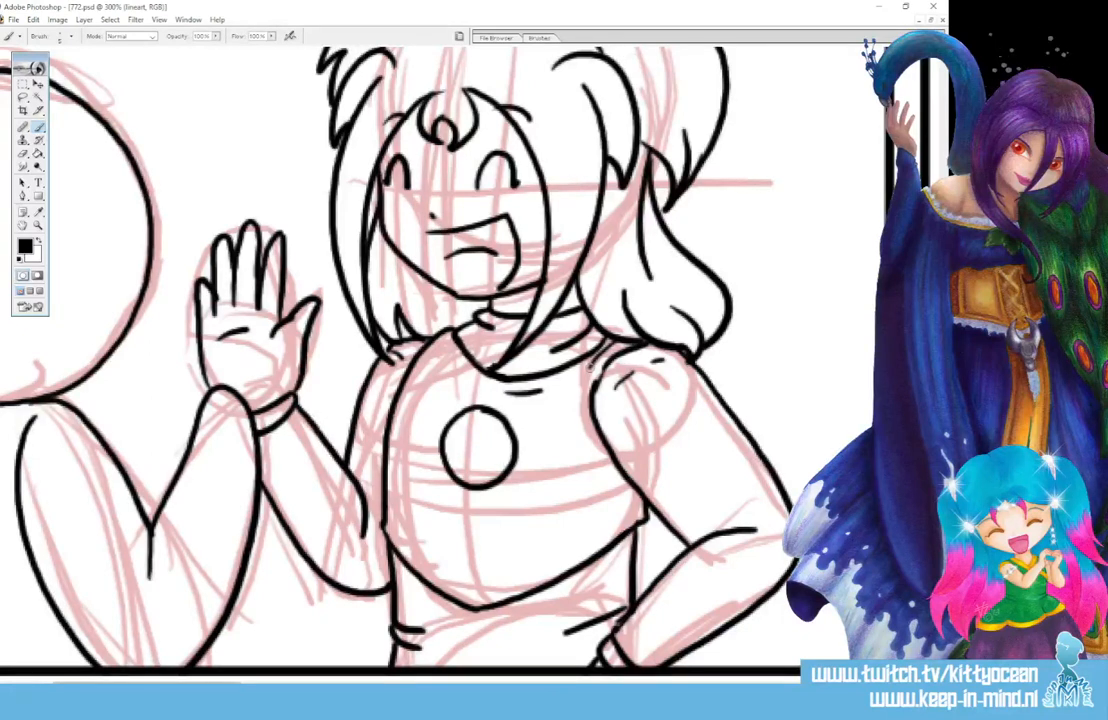
scroll(590, 367, down, 5)
scroll(590, 367, up, 5)
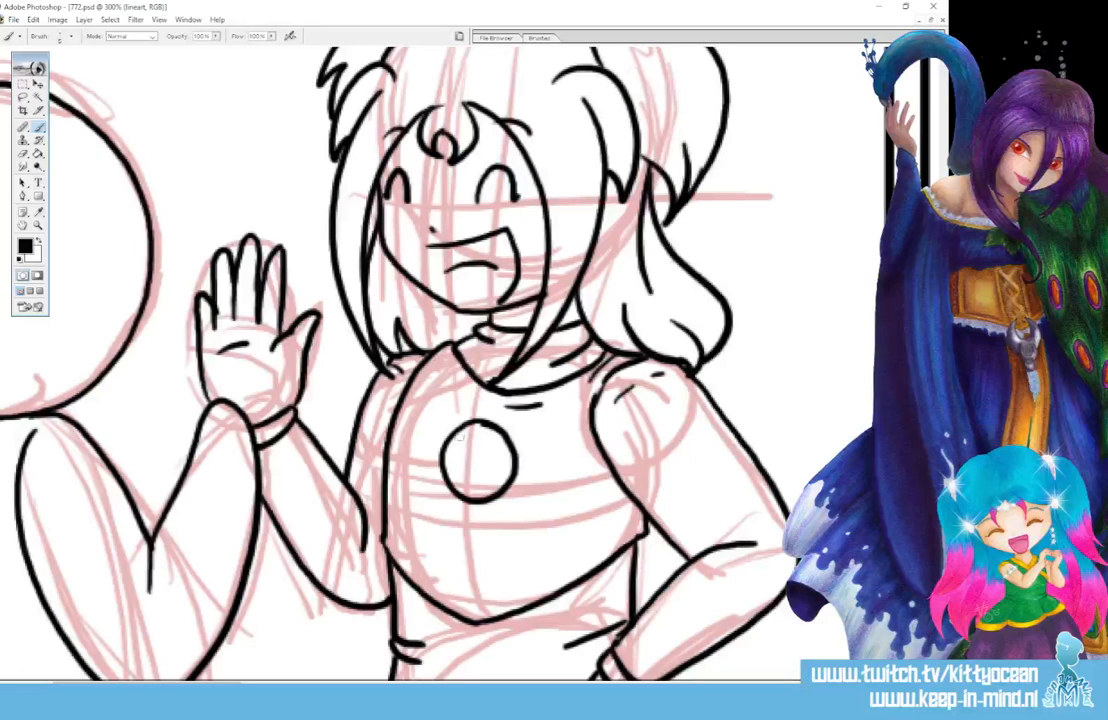
mouse_move(460, 445)
mouse_down()
mouse_move(489, 454)
mouse_move(464, 478)
mouse_move(488, 467)
mouse_move(485, 476)
mouse_up()
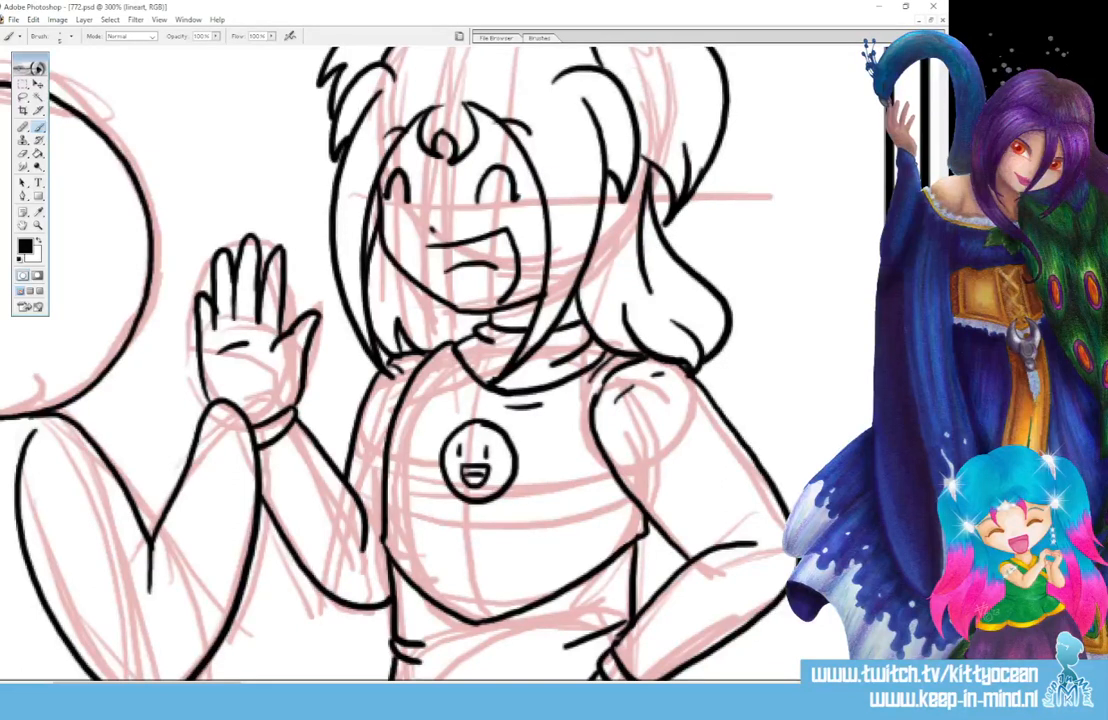
In the next panel, ink the left figure's closed eyes with lashes, raised eyebrows, nose dot and open laughing mouth.
drag(219, 682, 395, 679)
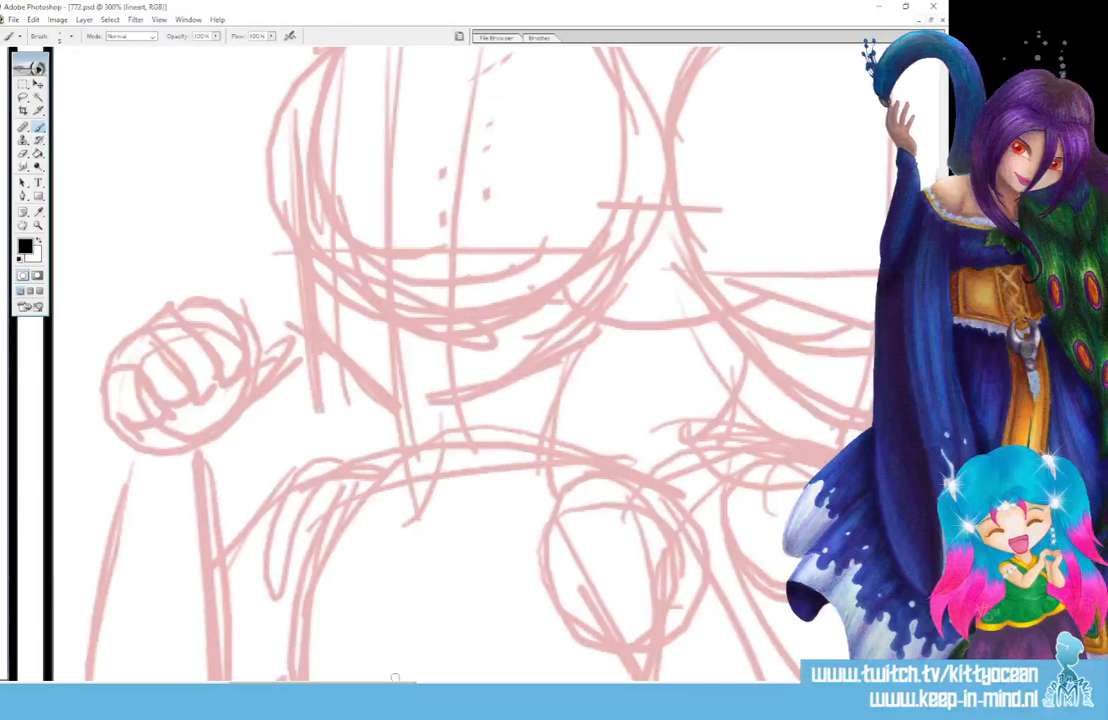
scroll(342, 586, up, 3)
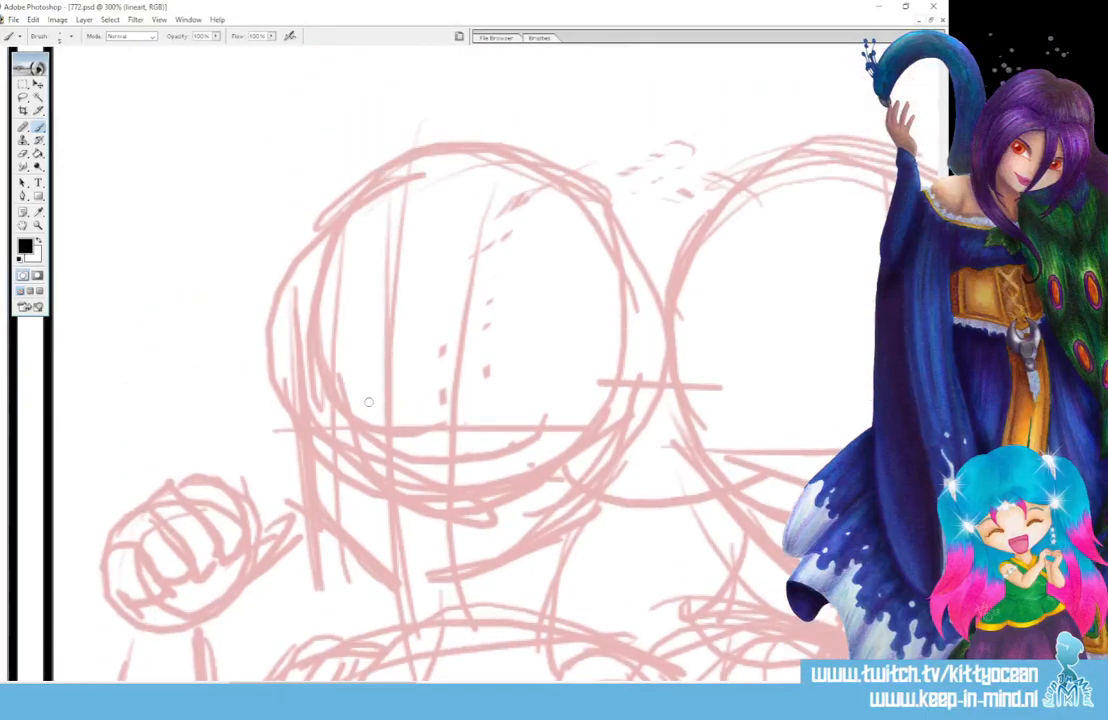
drag(335, 431, 486, 428)
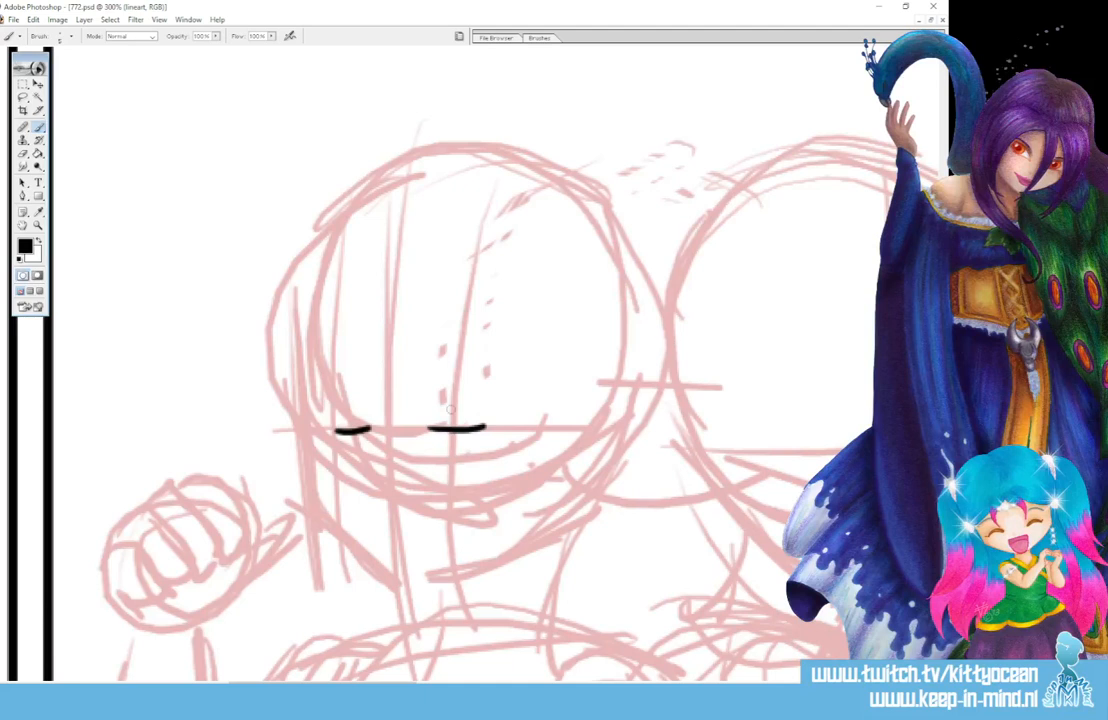
drag(333, 405, 334, 426)
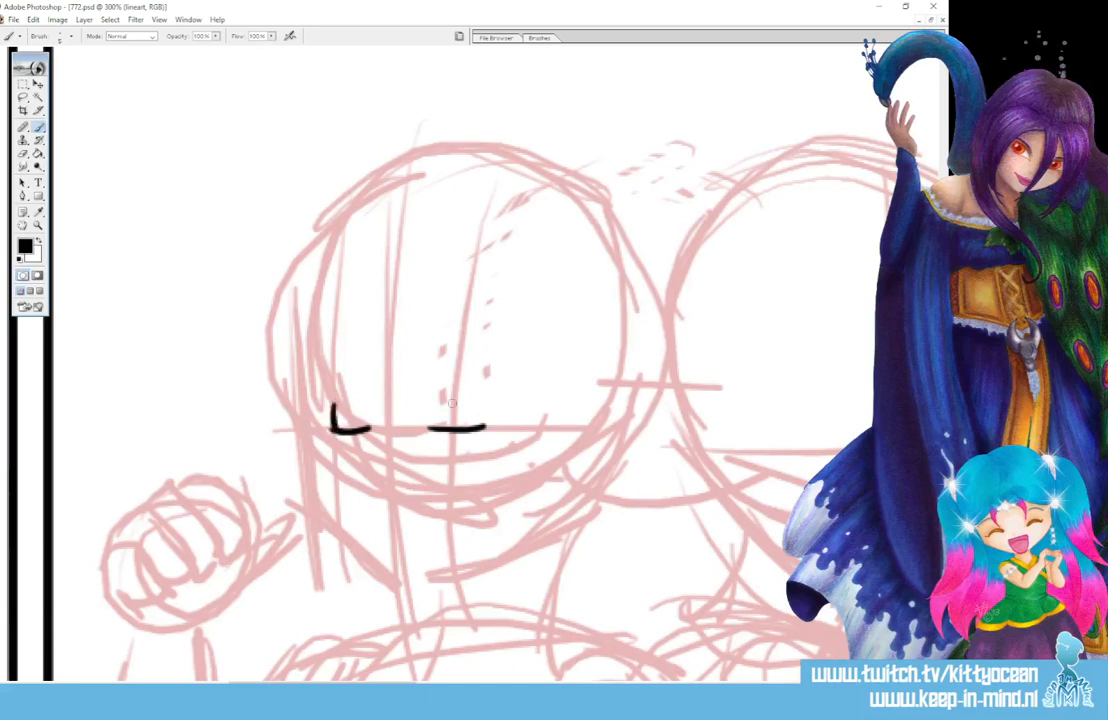
drag(434, 408, 436, 427)
drag(448, 343, 501, 354)
drag(350, 349, 327, 360)
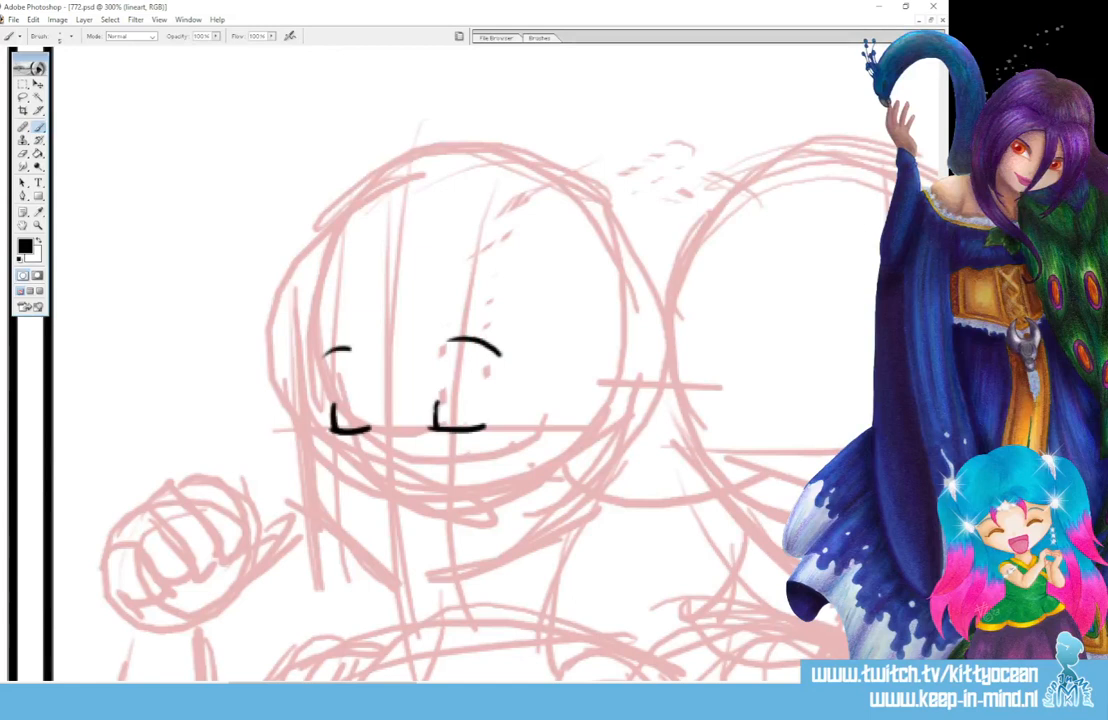
click(388, 470)
mouse_move(389, 504)
mouse_down()
mouse_move(469, 504)
mouse_move(420, 558)
mouse_move(469, 518)
mouse_up()
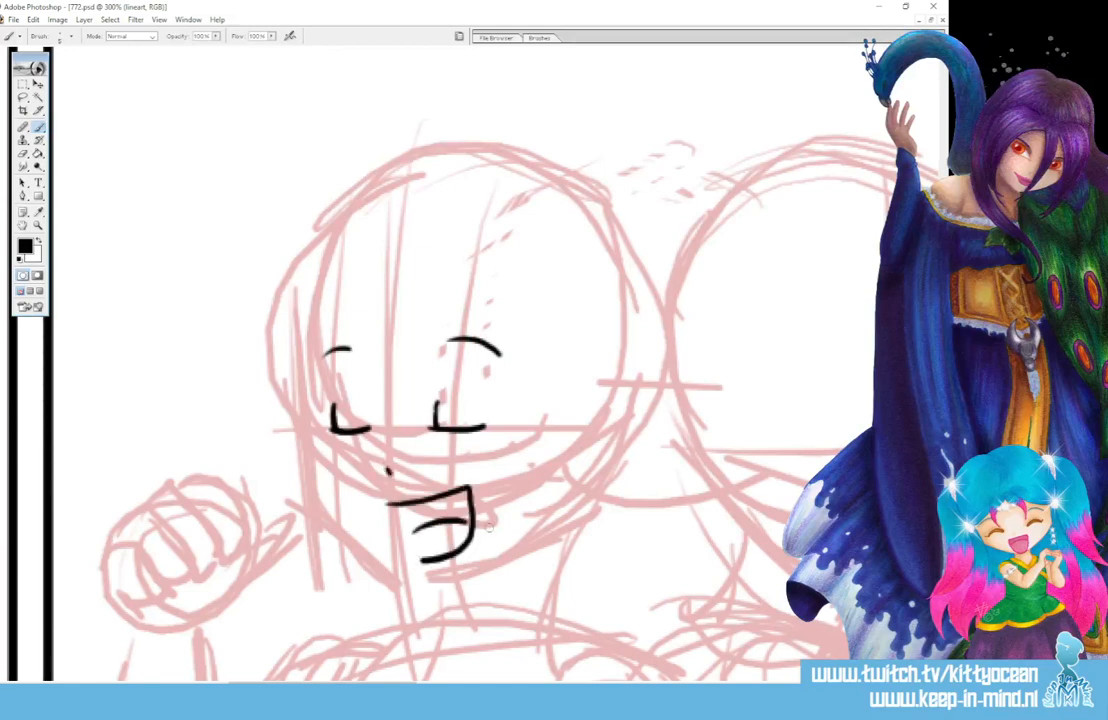
Ink the left figure's crescent-shaped forehead curls, the long pointed bangs framing the face and the hair tufts above them.
mouse_move(374, 298)
mouse_down()
mouse_move(386, 378)
mouse_move(477, 327)
mouse_move(520, 488)
mouse_move(486, 594)
mouse_up()
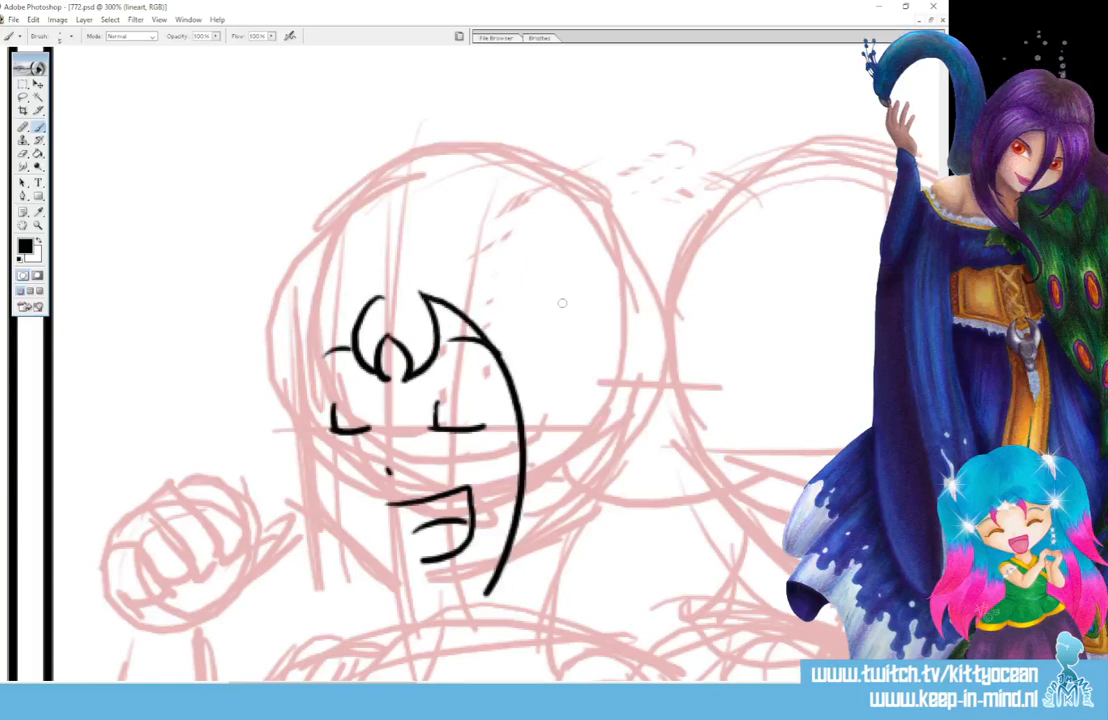
mouse_move(563, 304)
mouse_down()
mouse_move(587, 381)
mouse_move(576, 476)
mouse_move(470, 607)
mouse_up()
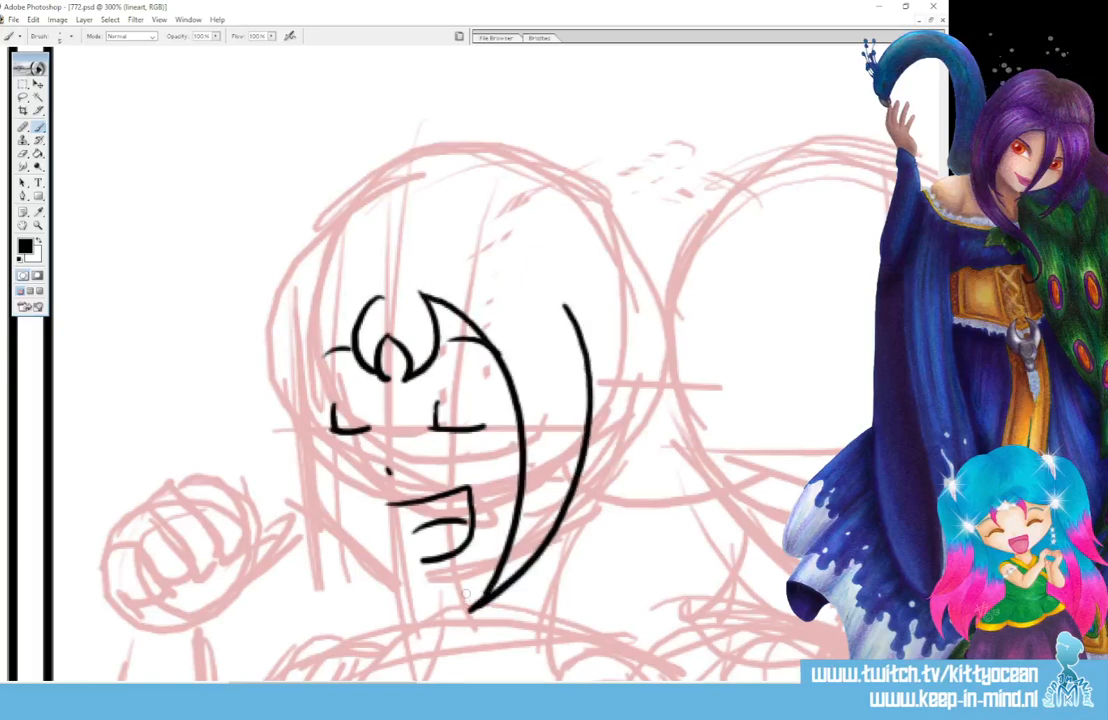
mouse_move(380, 296)
mouse_down()
mouse_move(312, 400)
mouse_move(348, 612)
mouse_up()
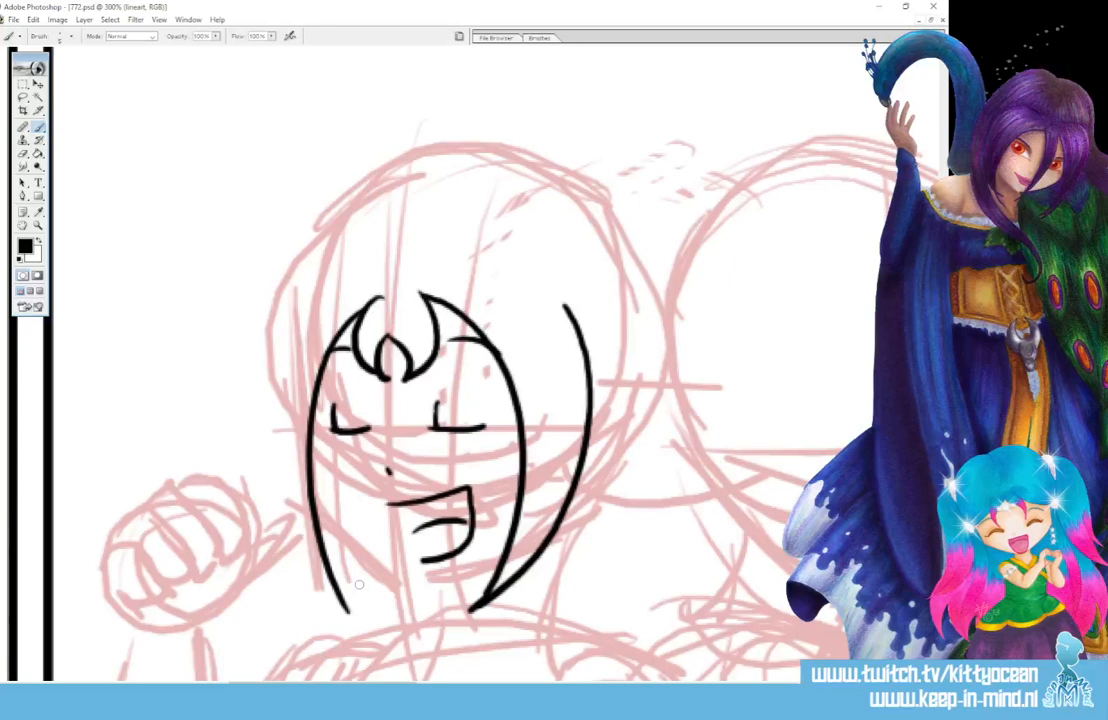
mouse_move(312, 282)
mouse_down()
mouse_move(283, 333)
mouse_move(270, 404)
mouse_move(285, 494)
mouse_move(346, 614)
mouse_up()
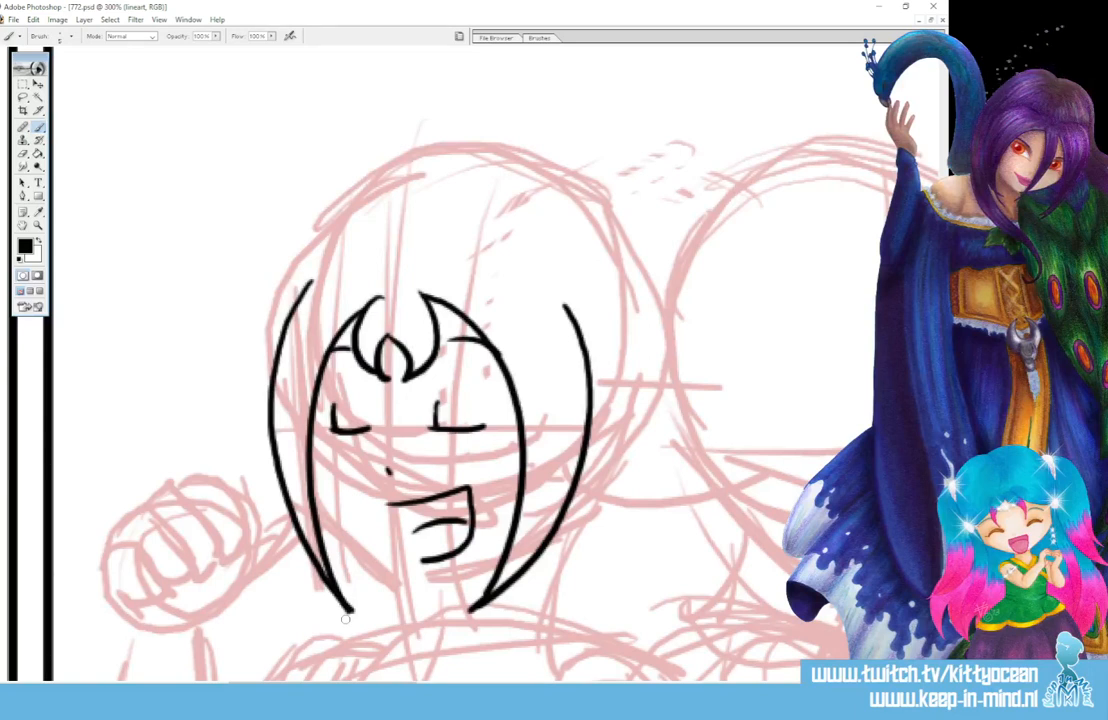
mouse_move(506, 262)
mouse_down()
mouse_move(532, 247)
mouse_move(597, 286)
mouse_move(596, 352)
mouse_move(586, 323)
mouse_up()
mouse_move(337, 260)
mouse_down()
mouse_move(268, 328)
mouse_move(287, 315)
mouse_up()
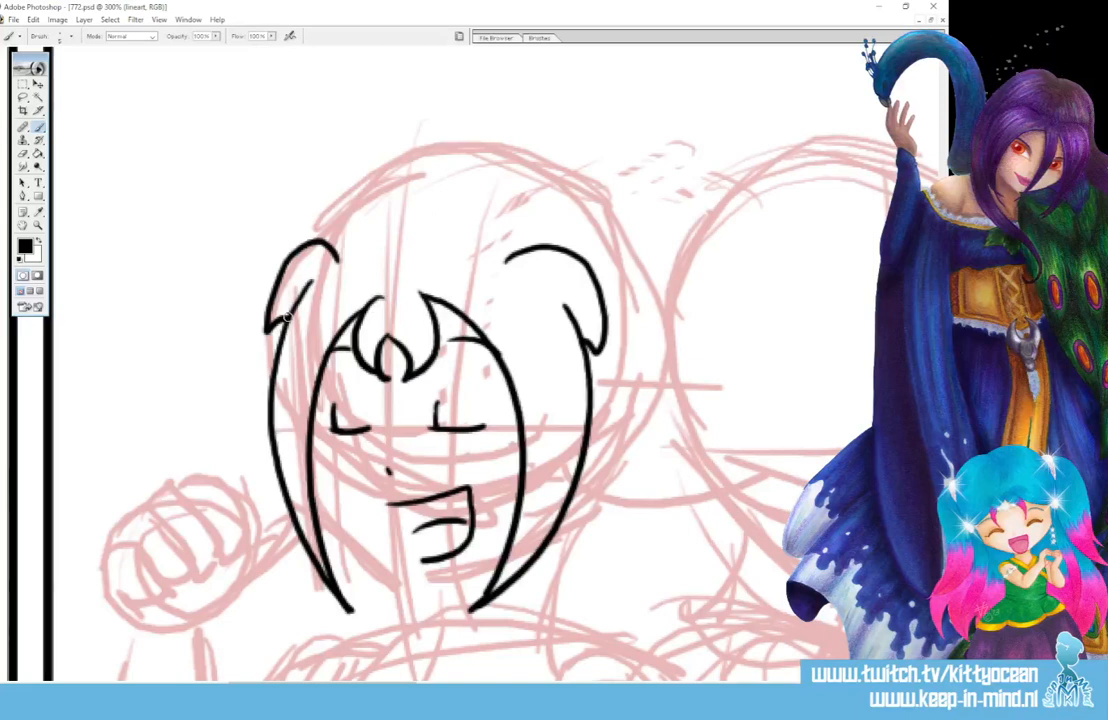
Ink the left figure's large ponytail, the top of the head and the small spiky ponytail on the far side.
mouse_move(595, 250)
mouse_down()
mouse_move(587, 216)
mouse_move(733, 280)
mouse_up()
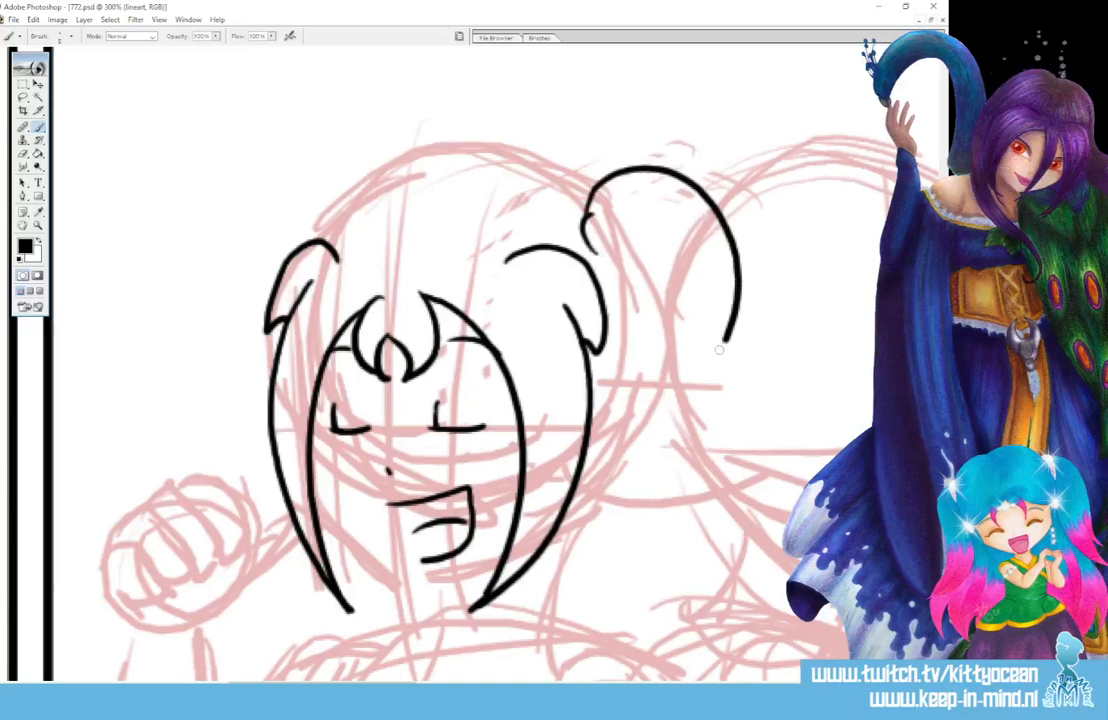
drag(592, 250, 690, 390)
drag(736, 290, 708, 362)
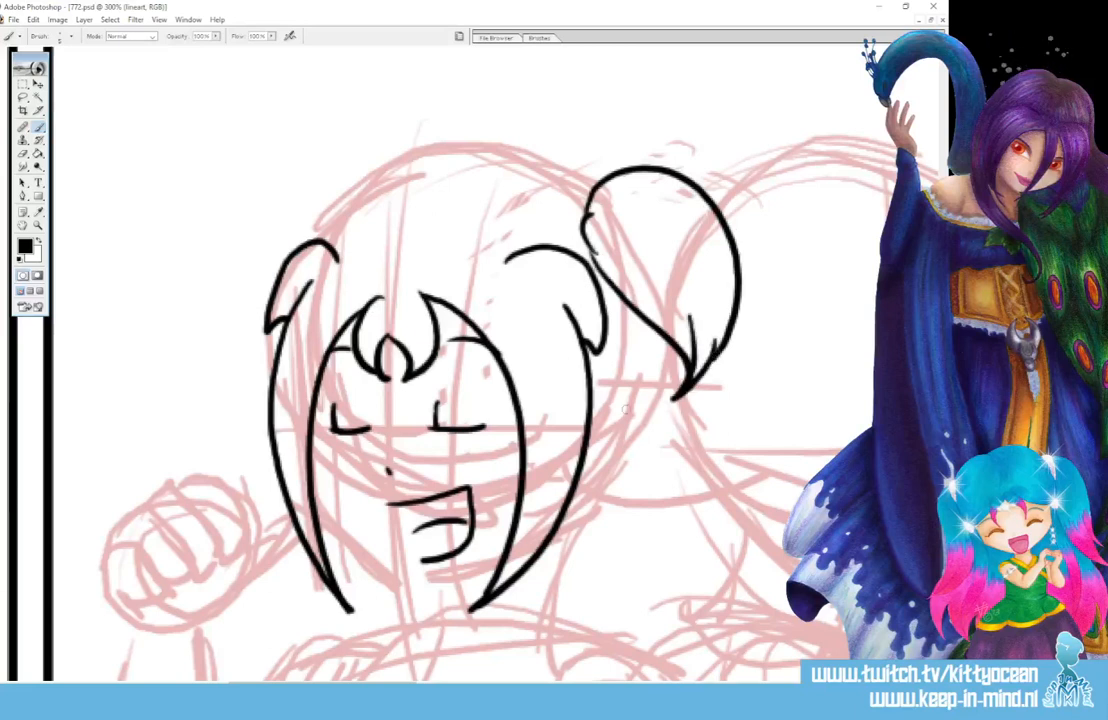
mouse_move(591, 193)
mouse_down()
mouse_move(503, 162)
mouse_move(426, 188)
mouse_up()
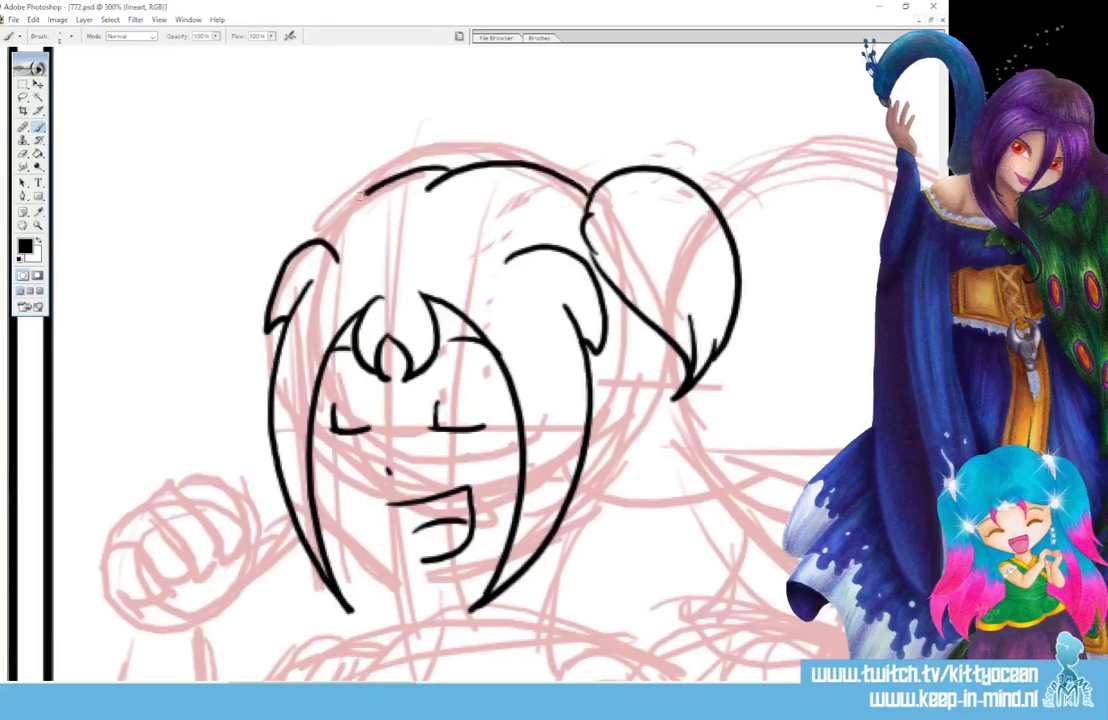
drag(318, 168, 280, 208)
mouse_move(368, 182)
mouse_down()
mouse_move(280, 208)
mouse_move(262, 262)
mouse_up()
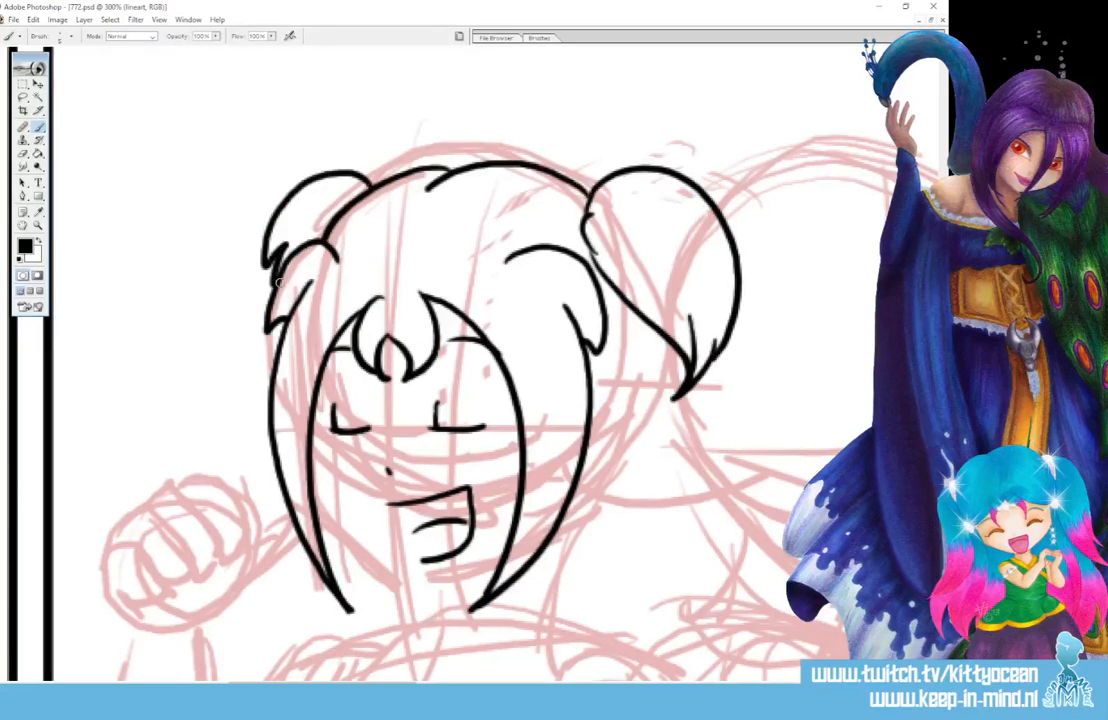
Ink the left figure's long wavy hair hanging below the ponytail to a curled tip, and the cheek and jawline between the bangs.
scroll(600, 300, down, 3)
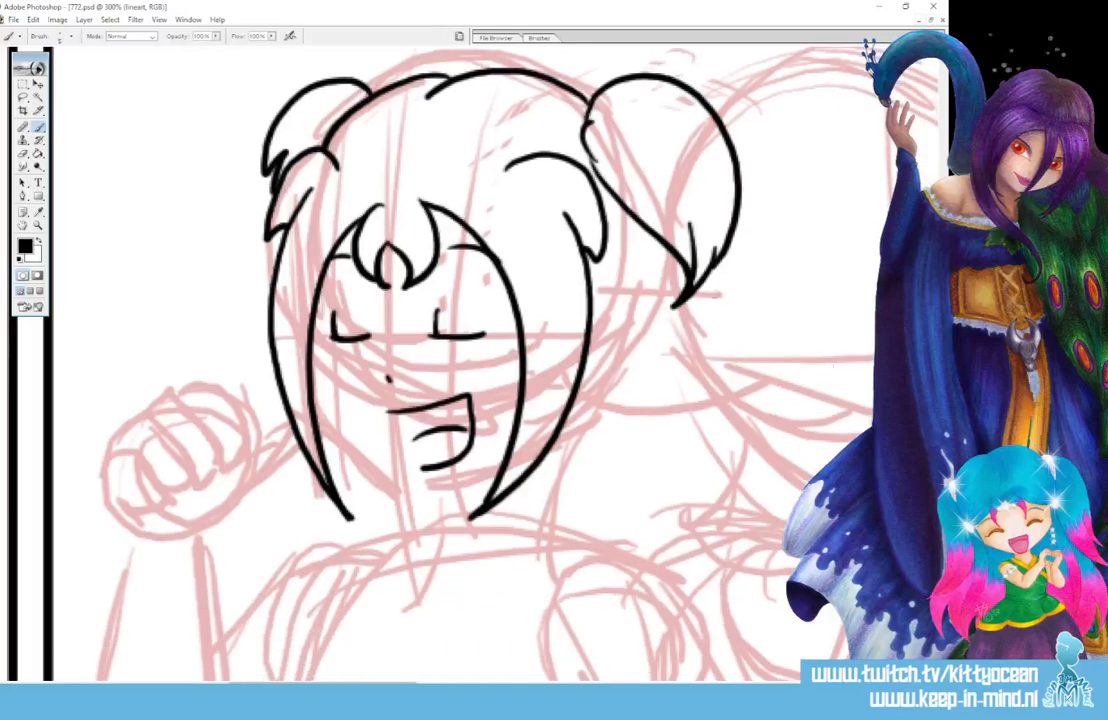
drag(655, 242, 630, 348)
drag(656, 247, 664, 520)
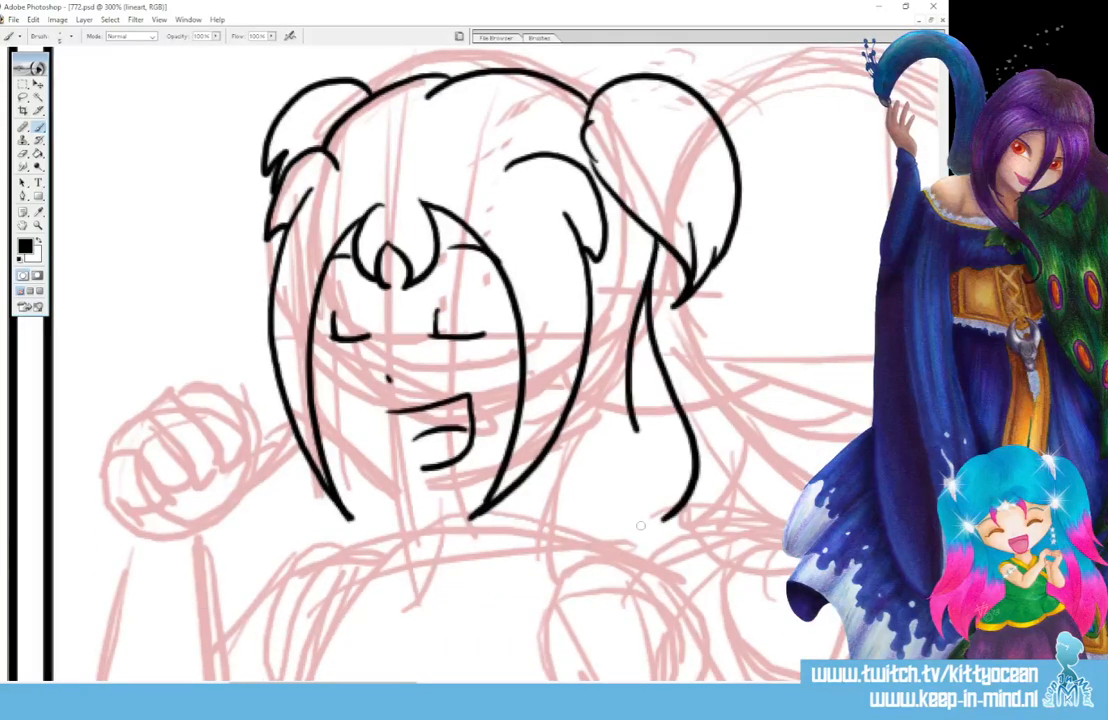
drag(536, 468, 618, 530)
drag(595, 486, 655, 530)
drag(661, 468, 640, 547)
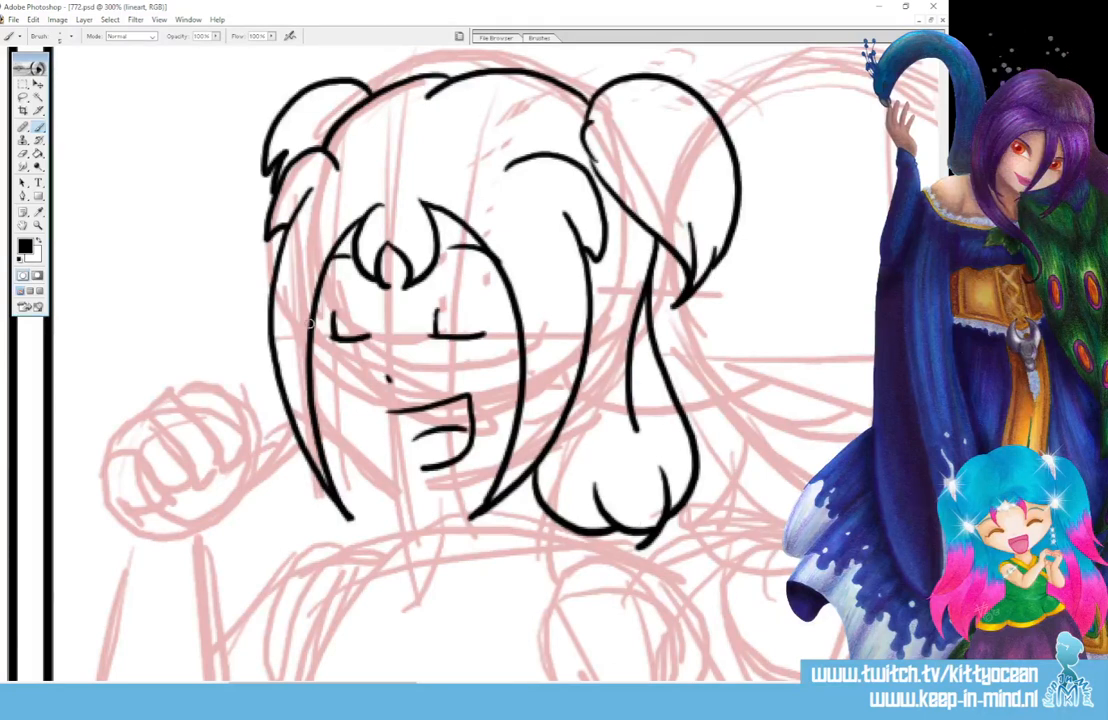
mouse_move(313, 340)
mouse_down()
mouse_move(335, 432)
mouse_move(391, 479)
mouse_move(422, 491)
mouse_move(500, 458)
mouse_up()
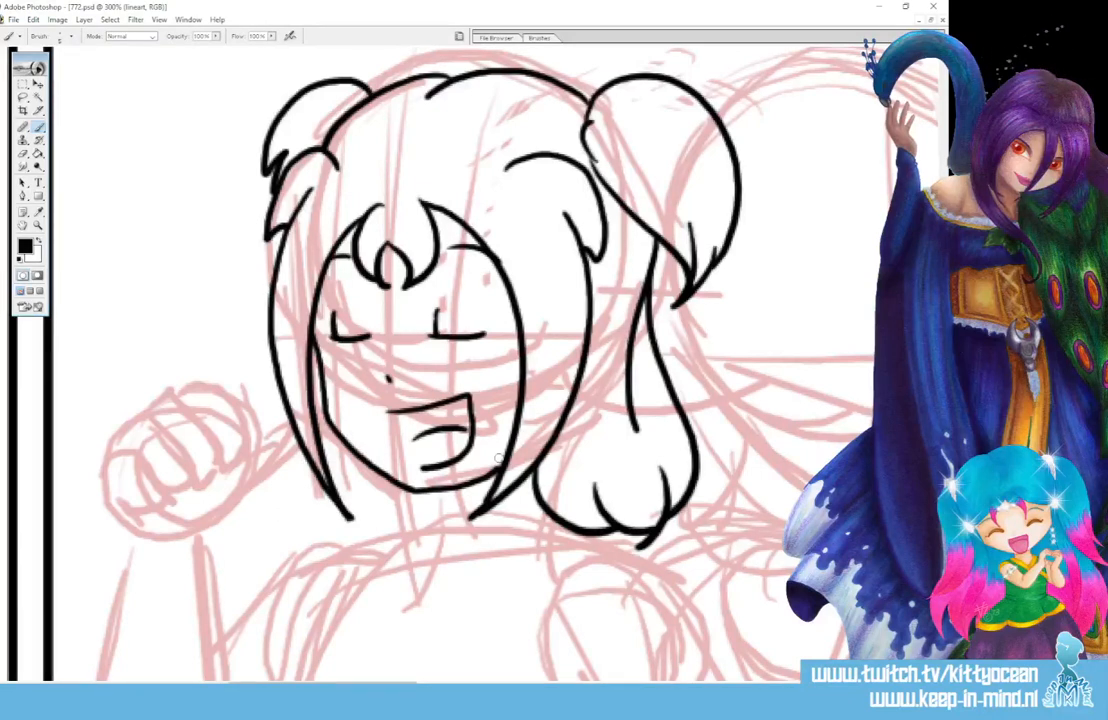
Ink the left figure's raised fist with curled fingers, the outer edge of the hand and the thumb pointing toward the face.
scroll(498, 457, down, 3)
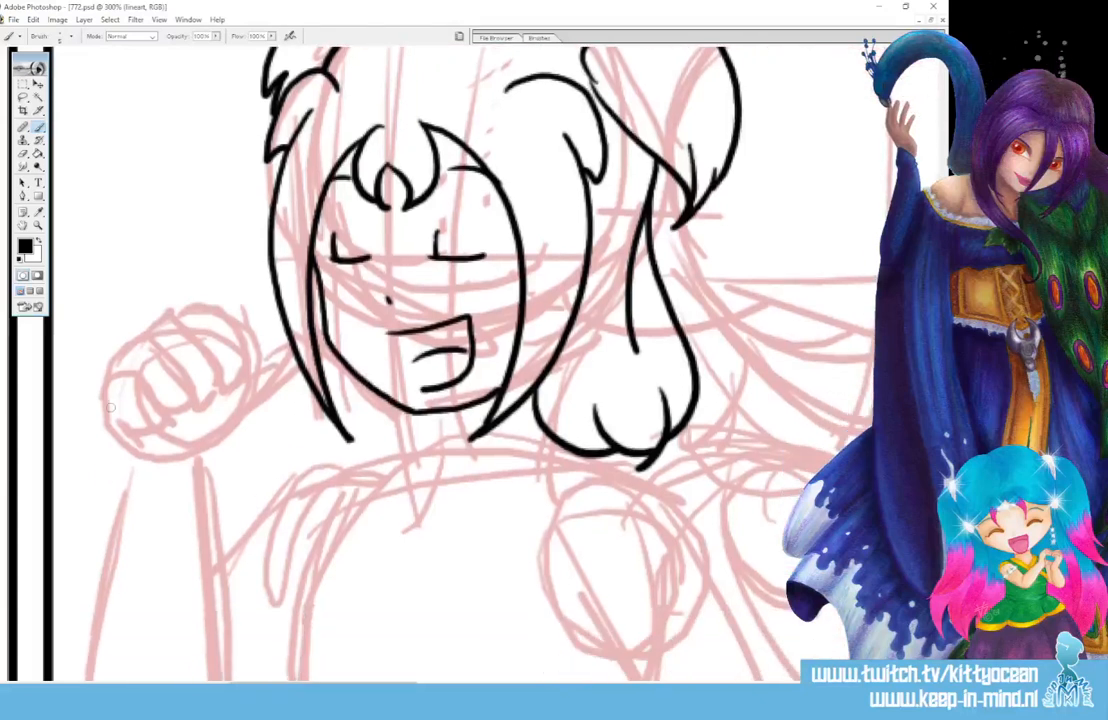
mouse_move(103, 405)
mouse_down()
mouse_move(128, 369)
mouse_move(165, 396)
mouse_move(145, 438)
mouse_move(133, 410)
mouse_move(130, 455)
mouse_up()
mouse_move(107, 392)
mouse_down()
mouse_move(145, 338)
mouse_move(185, 364)
mouse_move(167, 407)
mouse_up()
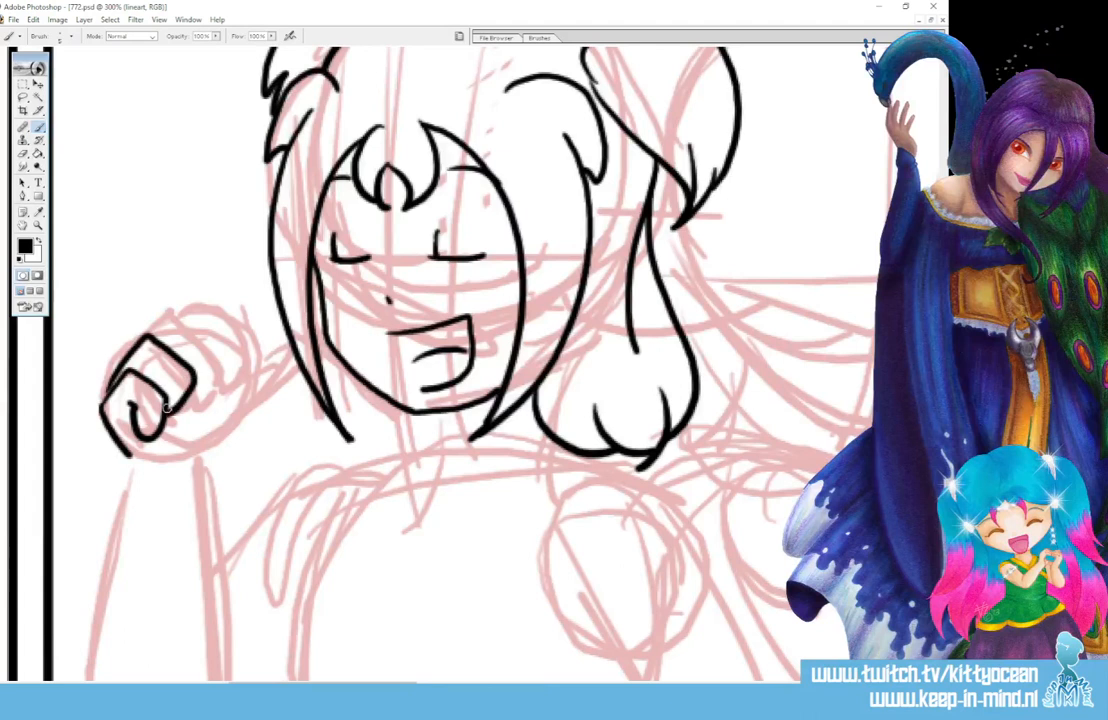
mouse_move(150, 336)
mouse_down()
mouse_move(176, 319)
mouse_move(214, 355)
mouse_move(186, 393)
mouse_up()
mouse_move(178, 319)
mouse_down()
mouse_move(209, 313)
mouse_move(242, 369)
mouse_move(213, 384)
mouse_up()
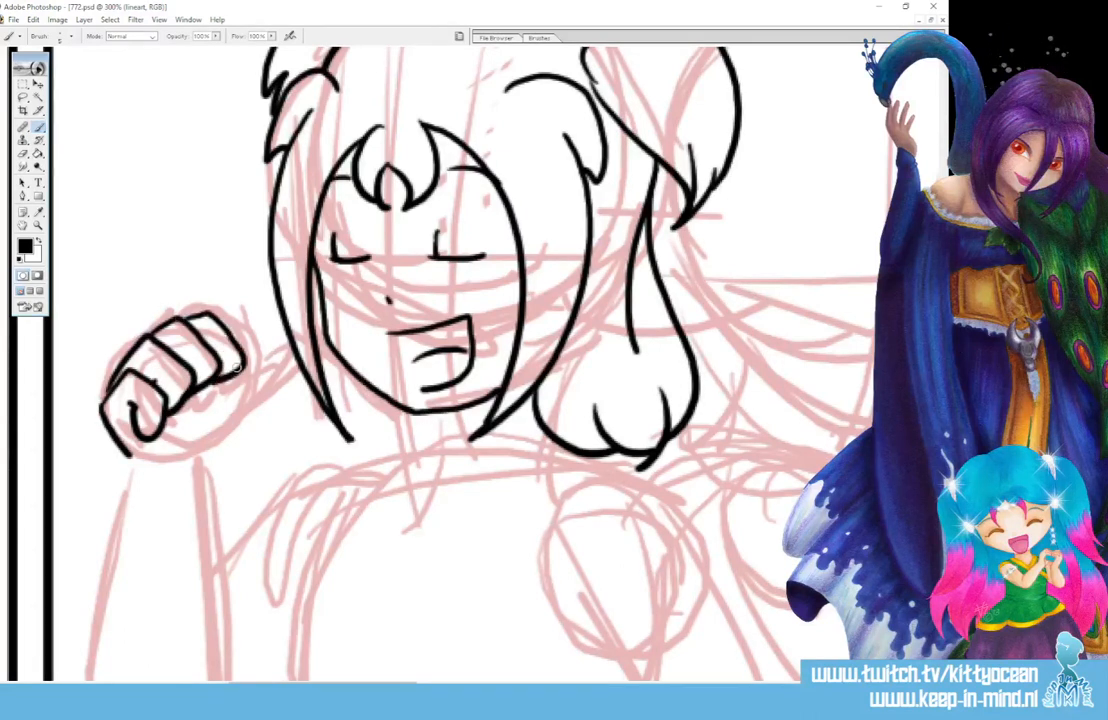
drag(275, 335, 205, 452)
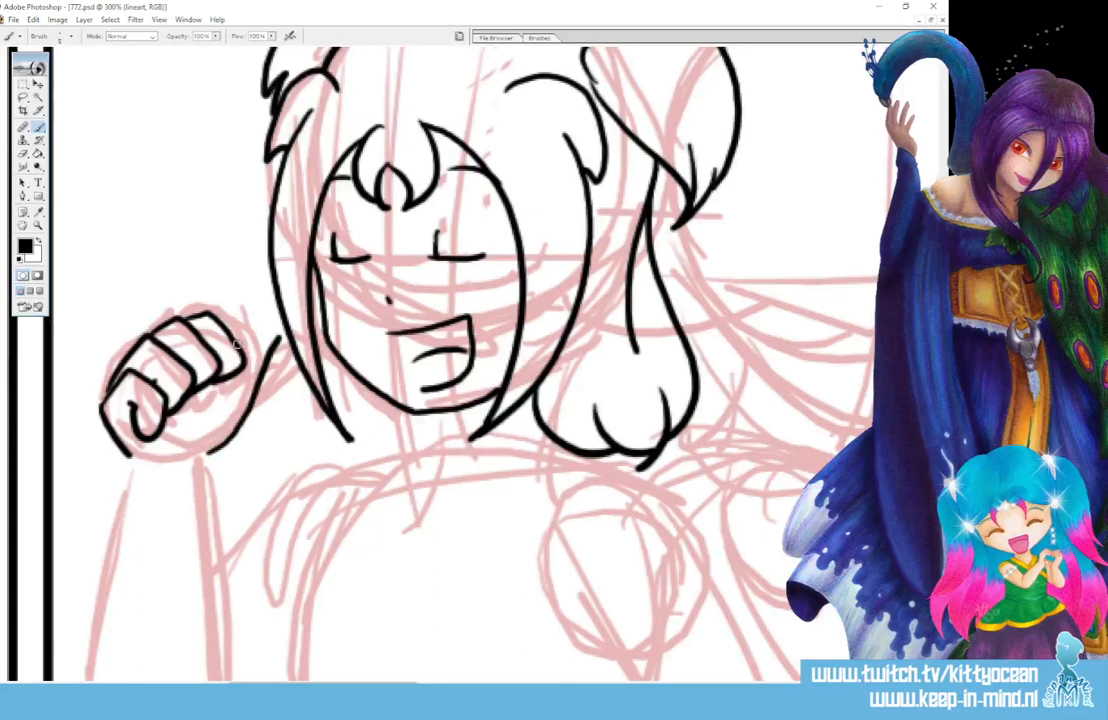
drag(237, 345, 250, 362)
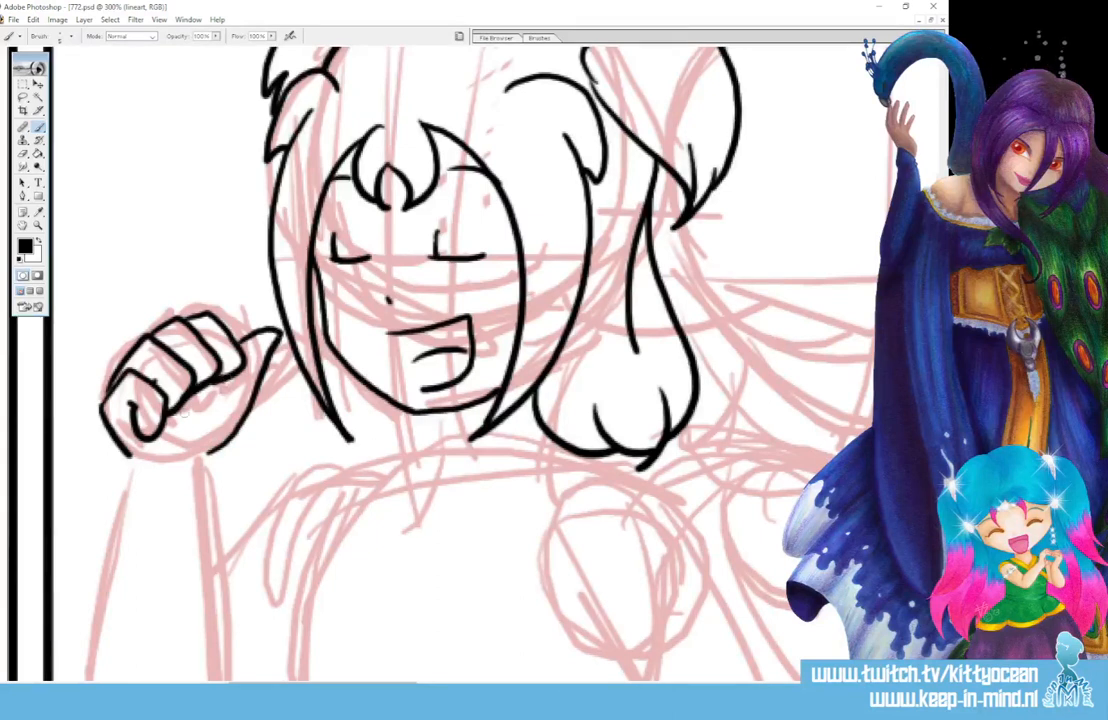
Ink the left figure's curled little finger and close the rounded base of the raised fist down to the wrist.
mouse_move(132, 414)
mouse_down()
mouse_move(134, 406)
mouse_move(130, 414)
mouse_move(135, 423)
mouse_move(162, 408)
mouse_move(160, 395)
mouse_move(158, 430)
mouse_up()
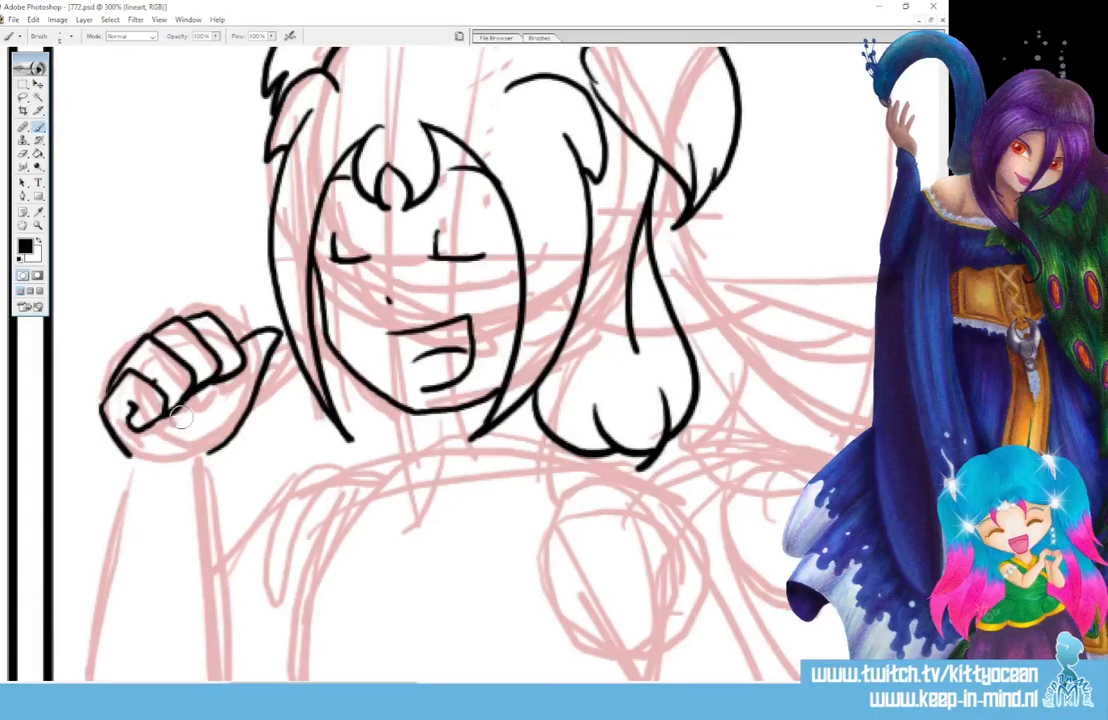
drag(200, 379, 171, 404)
drag(234, 434, 204, 465)
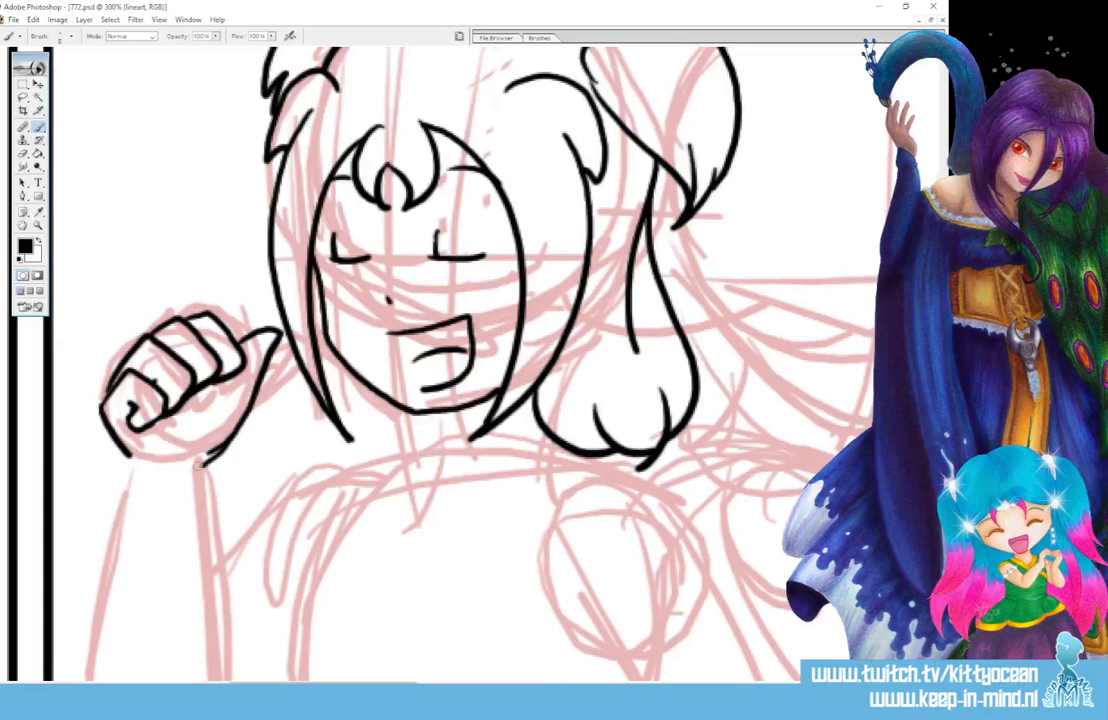
mouse_move(103, 418)
mouse_down()
mouse_move(120, 448)
mouse_move(162, 470)
mouse_move(196, 468)
mouse_up()
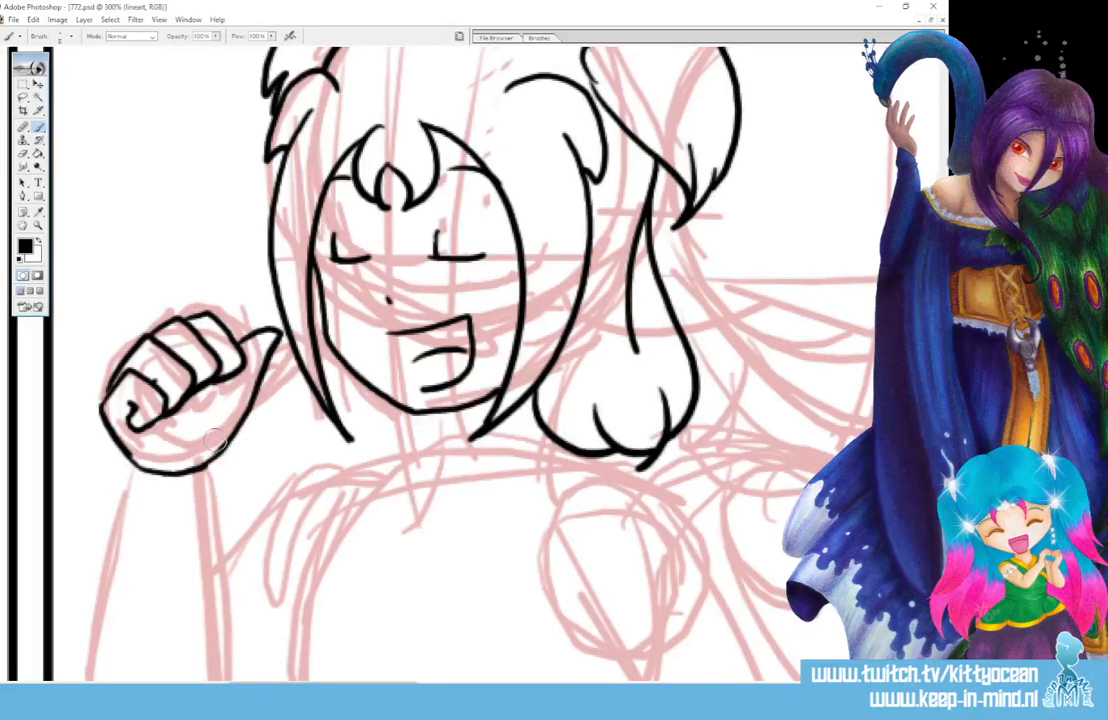
Ink the cuff around the left figure's raised wrist and both edges of the forearm down to the panel border.
scroll(200, 441, down, 3)
mouse_move(127, 358)
mouse_down()
mouse_move(197, 393)
mouse_move(210, 353)
mouse_move(228, 578)
mouse_up()
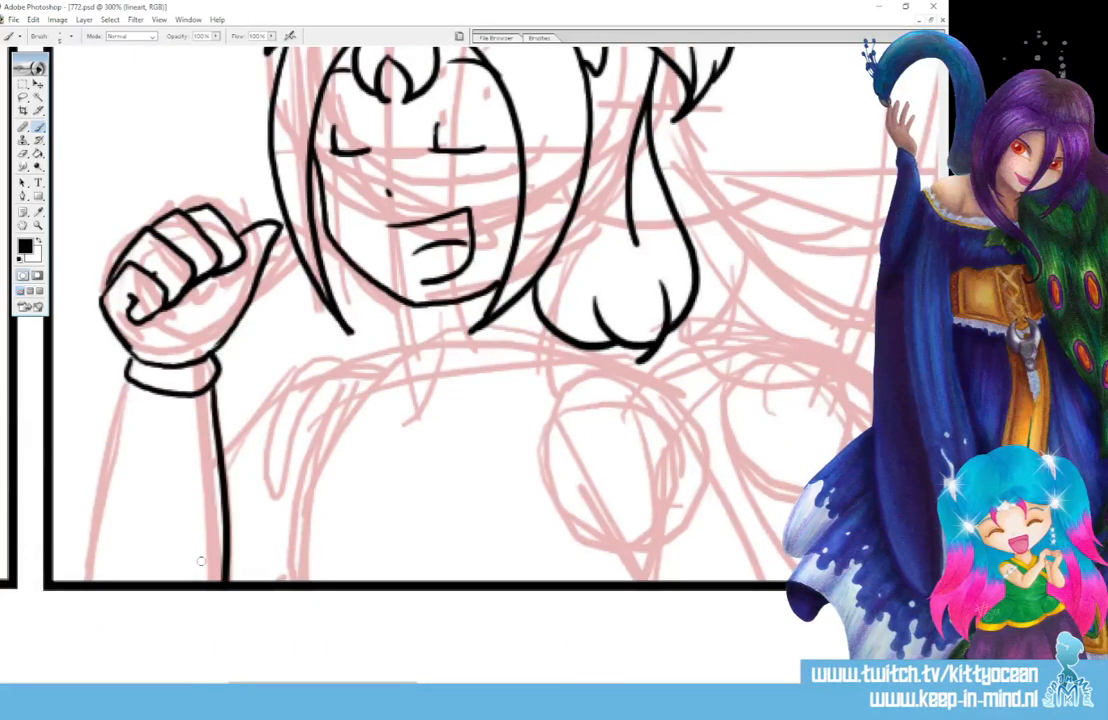
drag(126, 372, 92, 578)
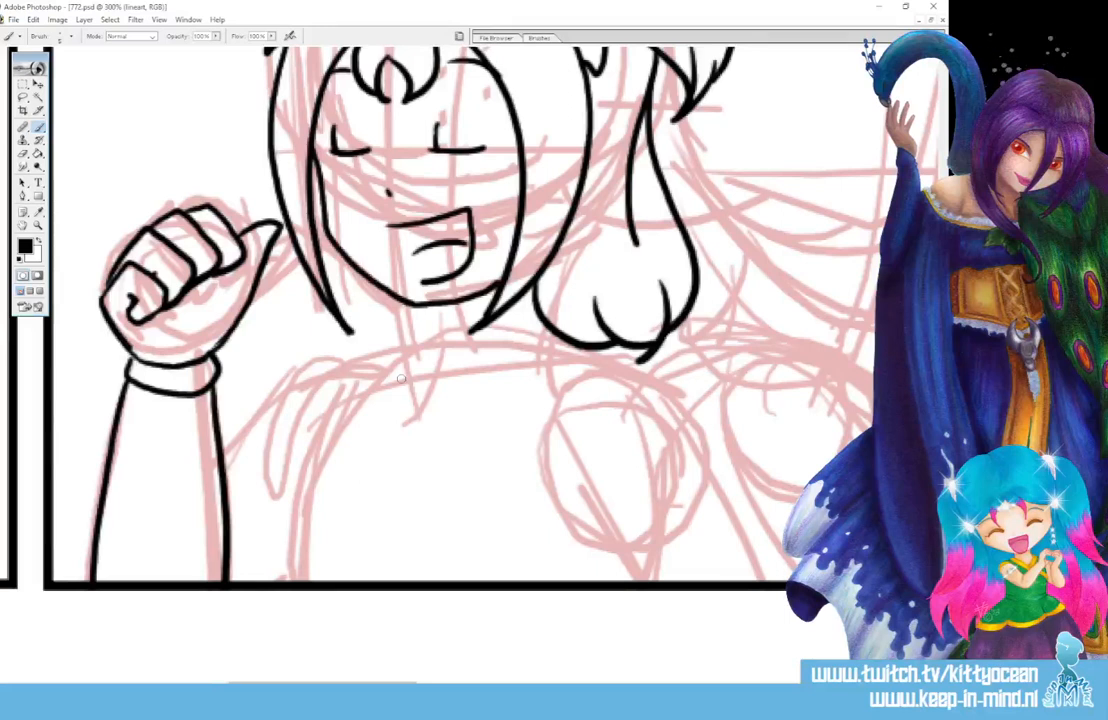
Ink the left figure's neck, the folded turtleneck collar and the torso edge with a shoulder crease on the raised-arm side.
mouse_move(447, 305)
mouse_down()
mouse_move(441, 322)
mouse_move(541, 321)
mouse_move(400, 345)
mouse_move(461, 395)
mouse_move(526, 378)
mouse_move(567, 346)
mouse_move(495, 366)
mouse_up()
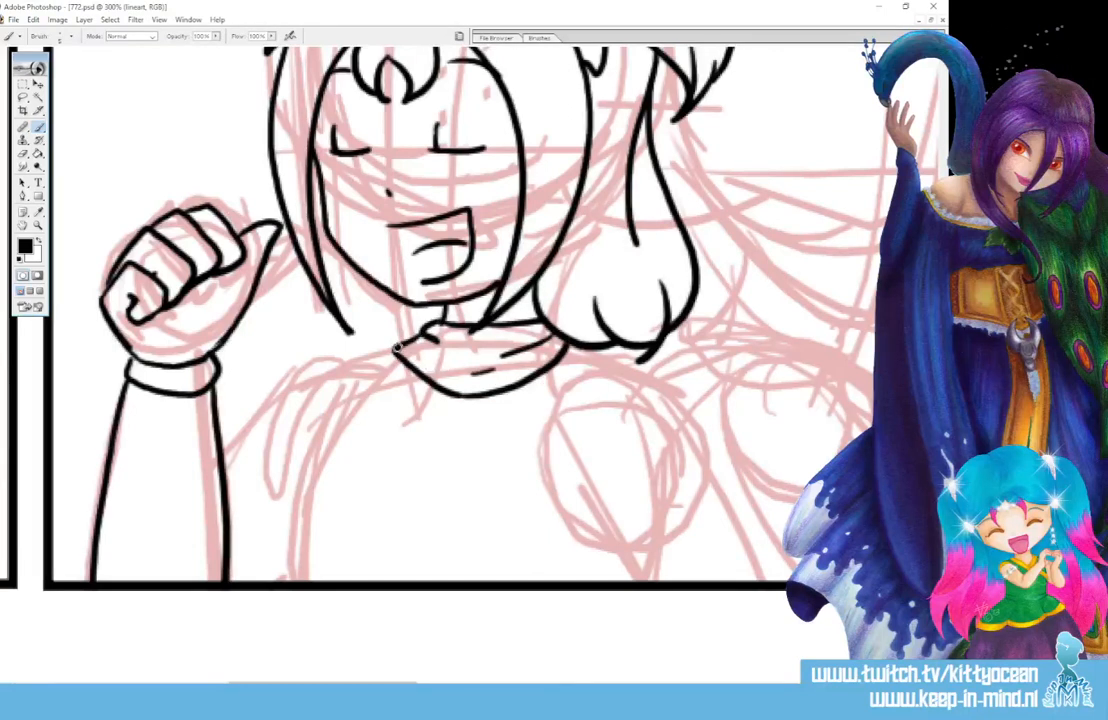
drag(355, 338, 300, 580)
drag(390, 347, 370, 392)
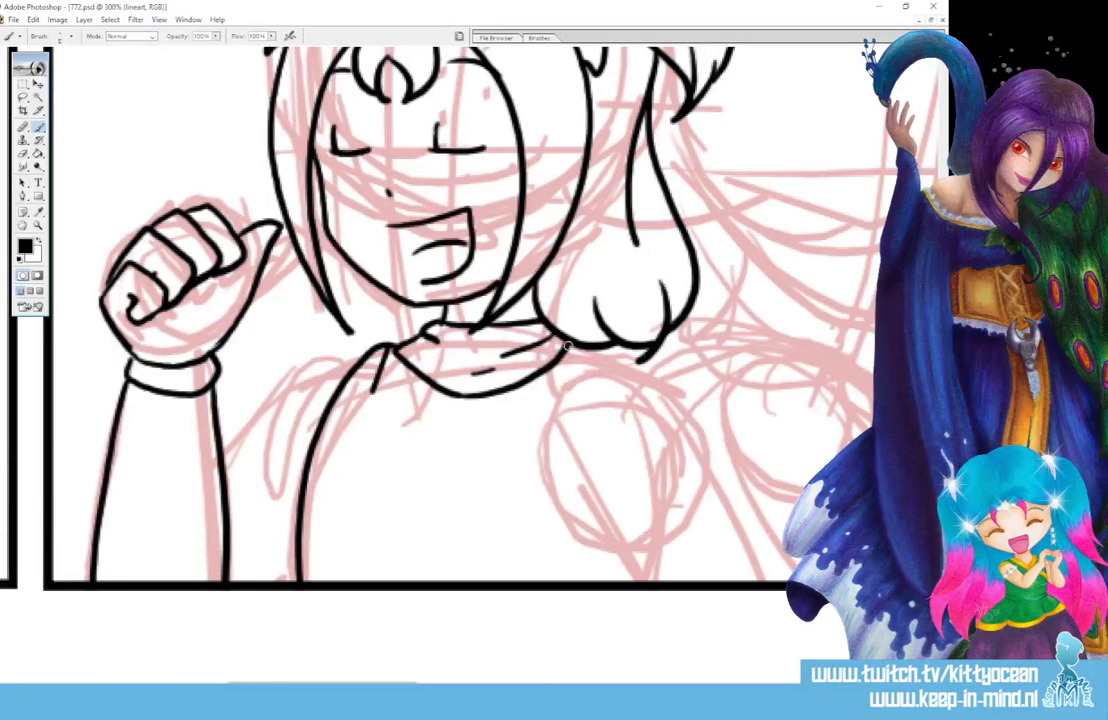
Ink the left figure's lowered arm from the shoulder to the panel border, with short creases at the shoulder.
mouse_move(558, 344)
mouse_down()
mouse_move(665, 367)
mouse_move(764, 582)
mouse_up()
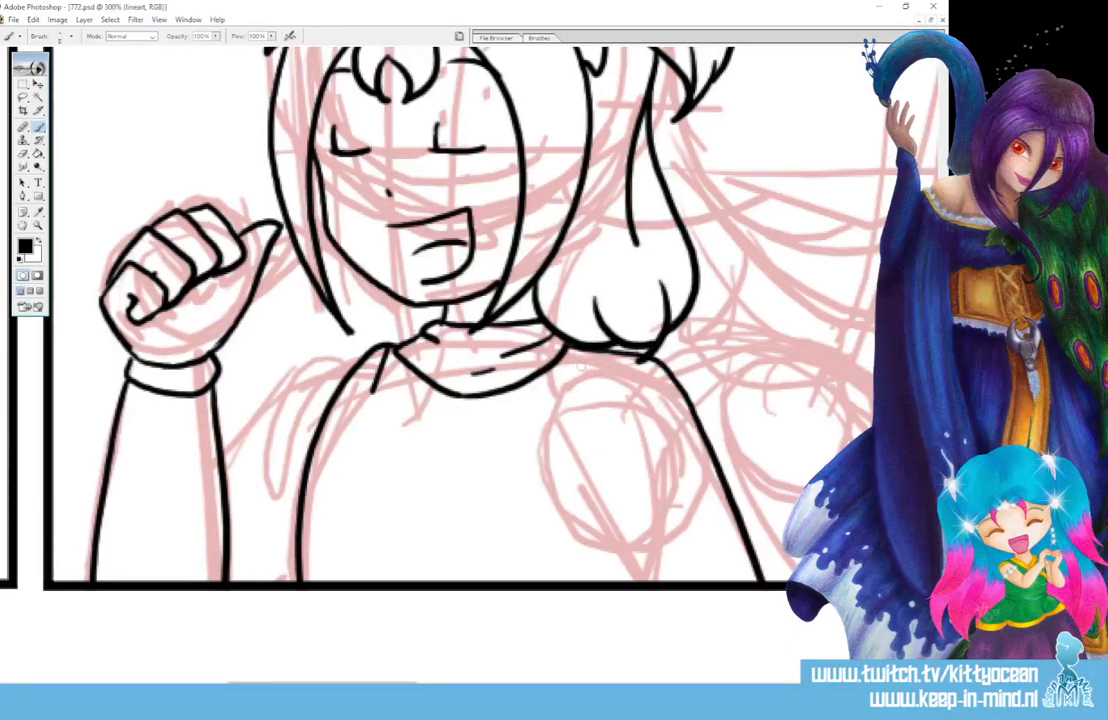
mouse_move(610, 351)
mouse_down()
mouse_move(573, 388)
mouse_move(626, 582)
mouse_up()
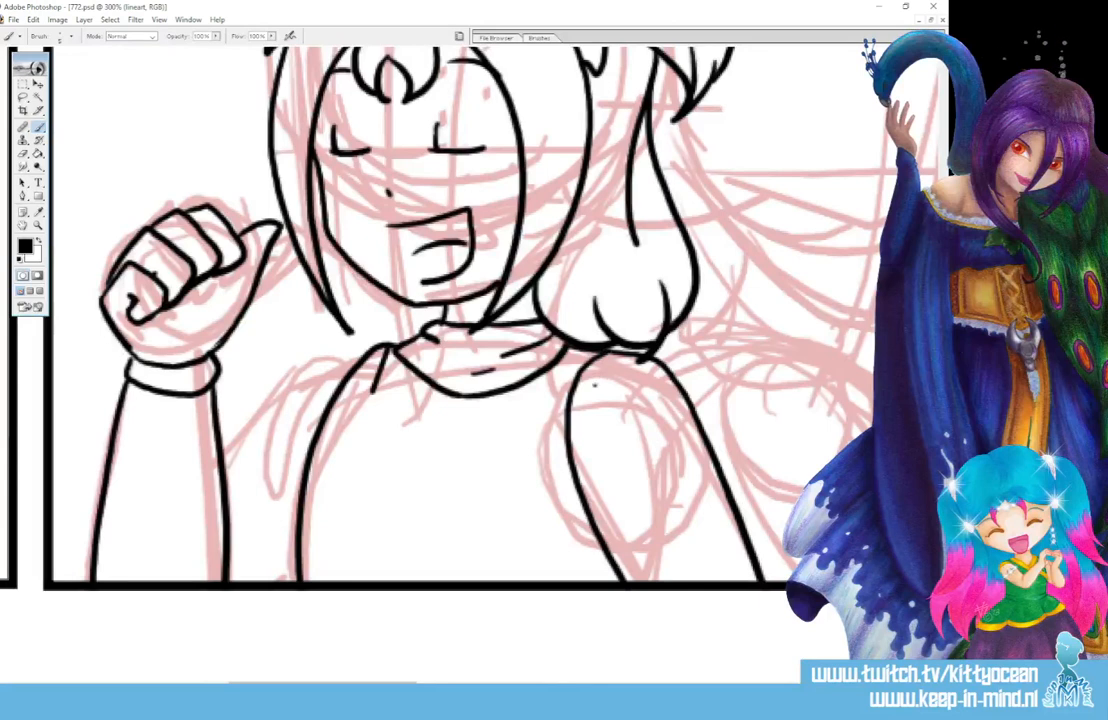
drag(601, 372, 595, 386)
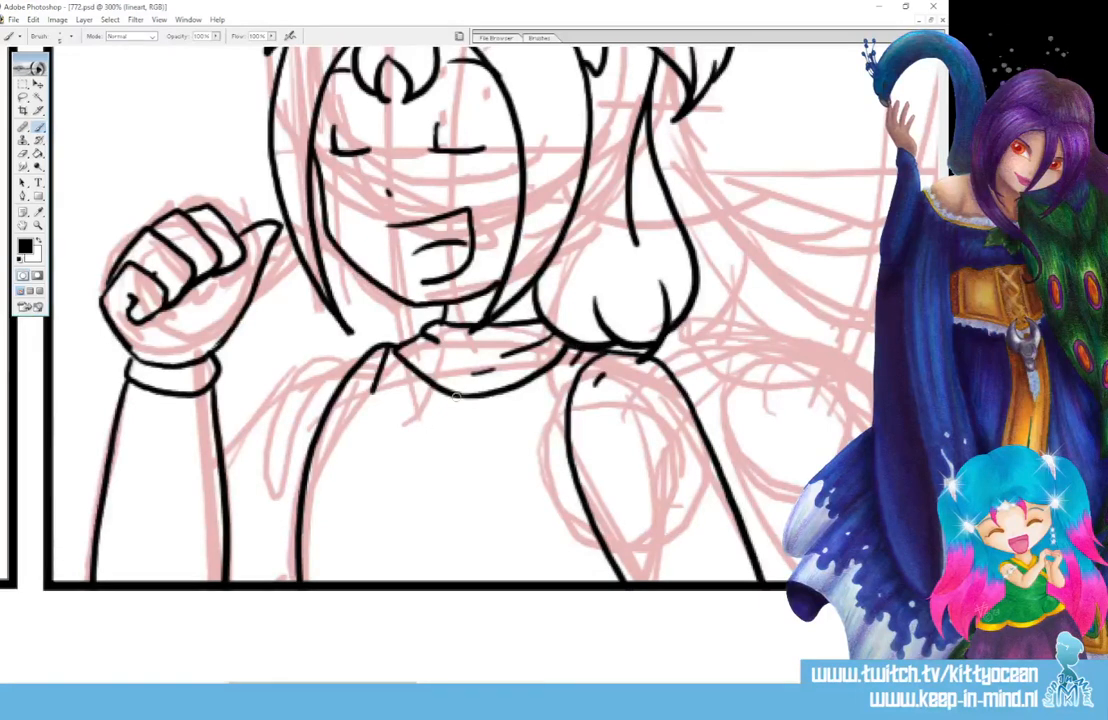
Ink a round emblem on the left figure's chest with two short vertical marks and a small dot inside it.
mouse_move(469, 439)
mouse_down()
mouse_move(428, 430)
mouse_move(384, 462)
mouse_move(385, 509)
mouse_move(429, 534)
mouse_move(475, 505)
mouse_move(480, 461)
mouse_move(443, 440)
mouse_up()
key(ctrl+z)
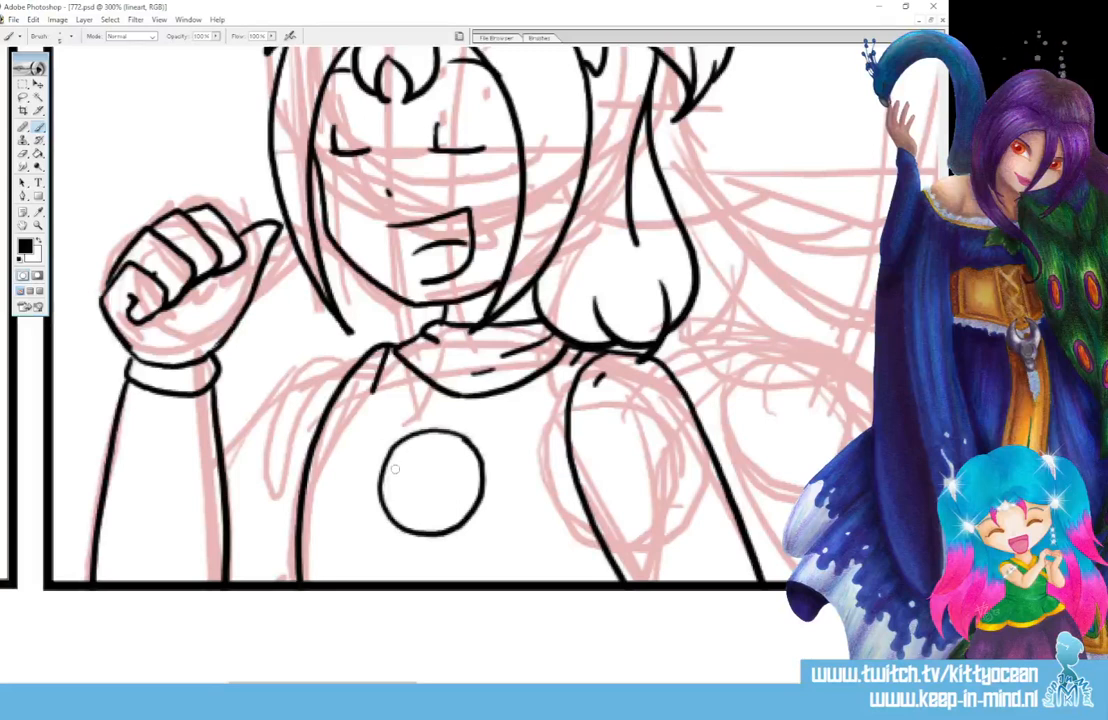
mouse_move(415, 444)
mouse_down()
mouse_move(415, 456)
mouse_move(449, 458)
mouse_up()
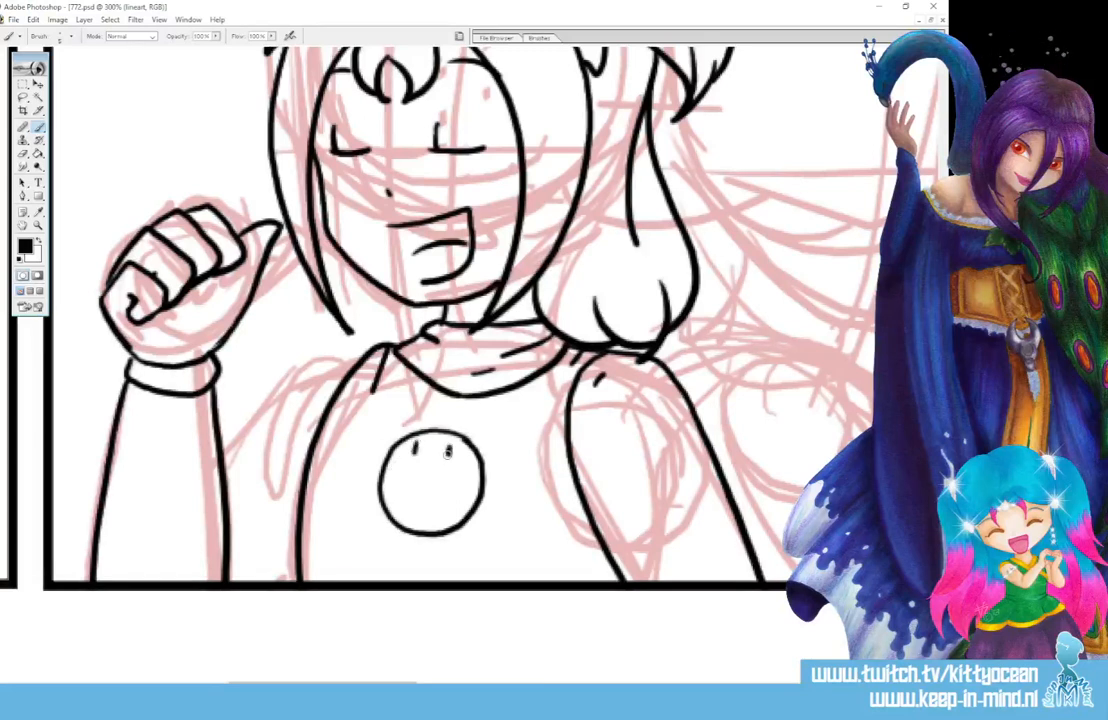
drag(416, 511, 416, 516)
Ink the left figure's upper sleeve from the shoulder to the raised forearm and the pointed hair strands hanging behind the bang.
mouse_move(340, 347)
mouse_down()
mouse_move(272, 400)
mouse_move(227, 466)
mouse_up()
drag(327, 360, 336, 370)
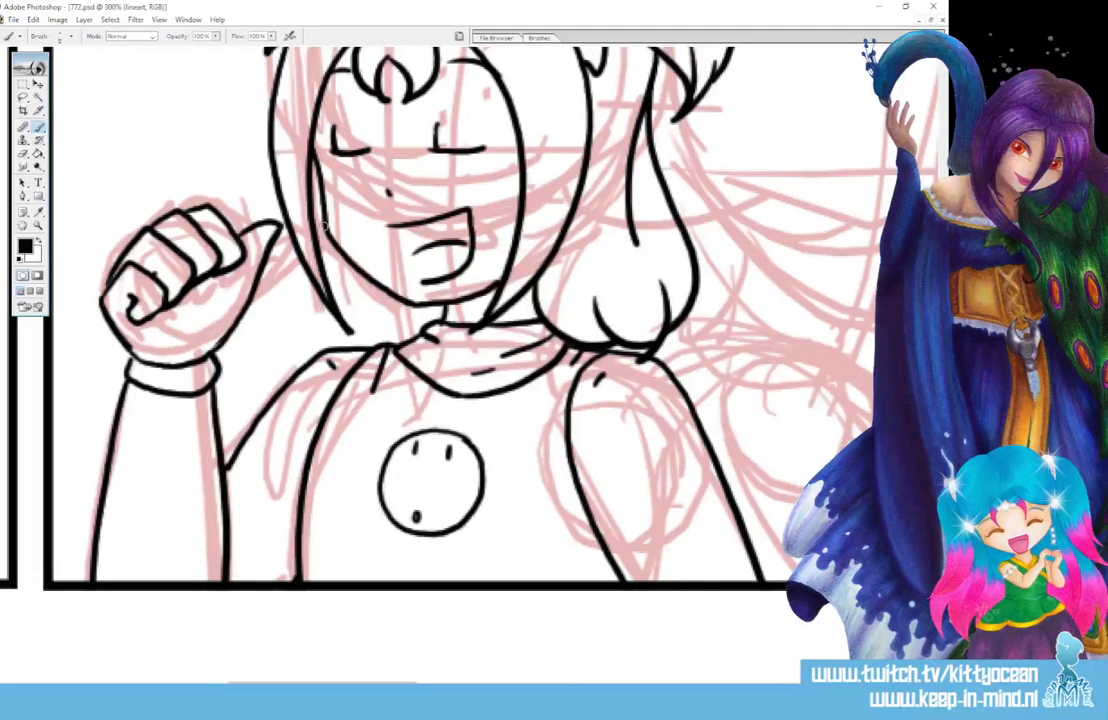
mouse_move(299, 266)
mouse_down()
mouse_move(308, 335)
mouse_move(313, 304)
mouse_up()
drag(313, 297, 384, 348)
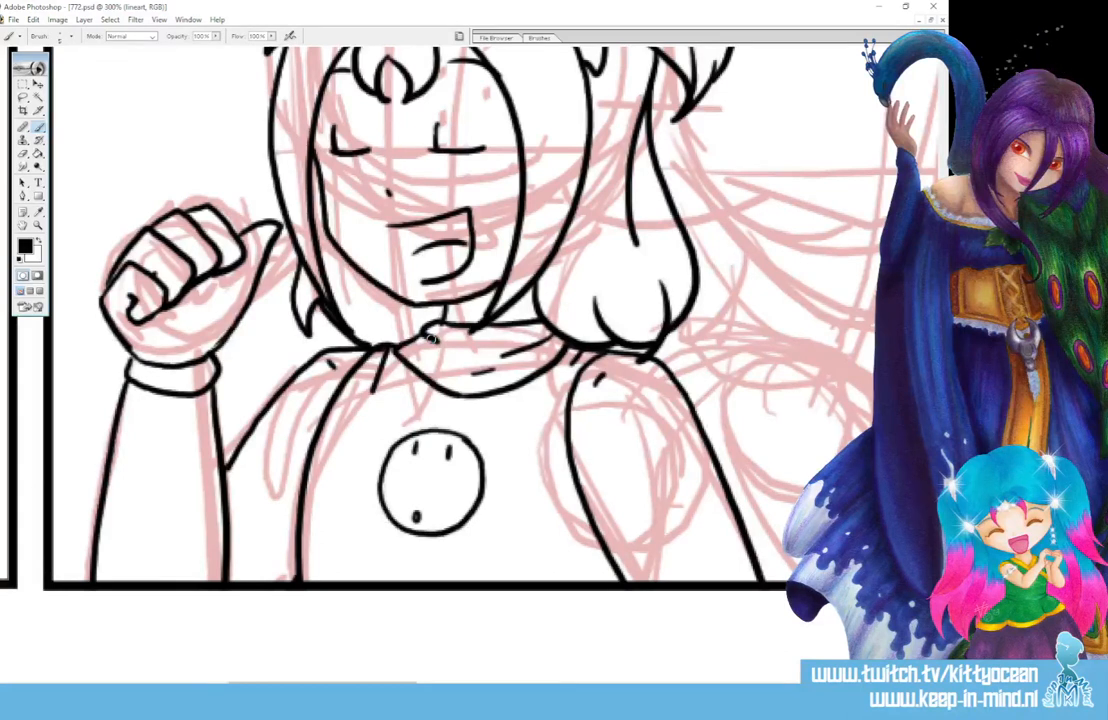
Ink the right figure's arched closed eyes, slanted eyebrows, small nose and open mouth.
mouse_move(661, 343)
mouse_down()
mouse_move(254, 343)
mouse_move(254, 547)
mouse_up()
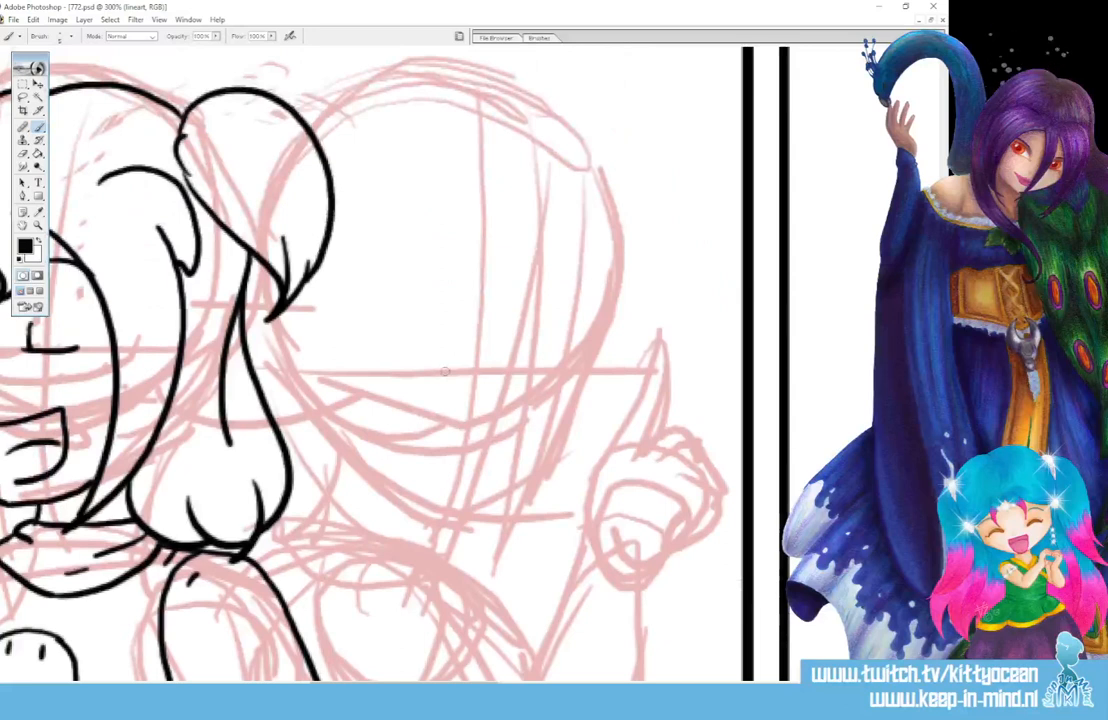
mouse_move(446, 370)
mouse_down()
mouse_move(488, 366)
mouse_move(586, 369)
mouse_up()
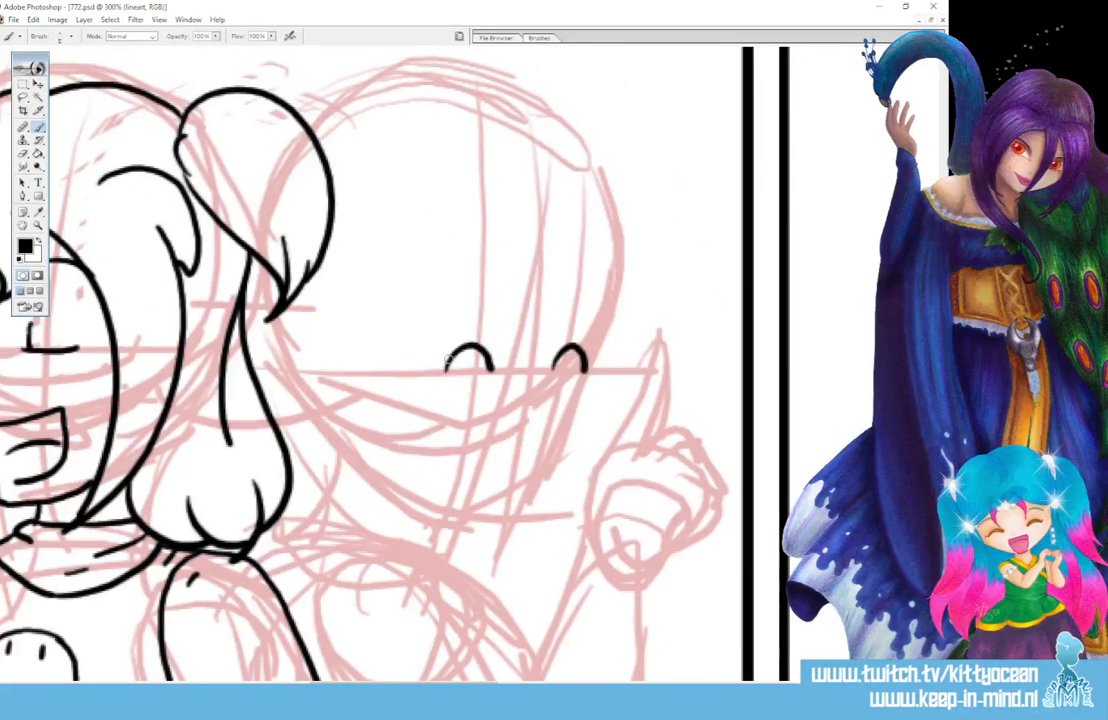
drag(449, 358, 441, 371)
drag(441, 309, 491, 286)
drag(567, 289, 603, 306)
drag(525, 399, 517, 409)
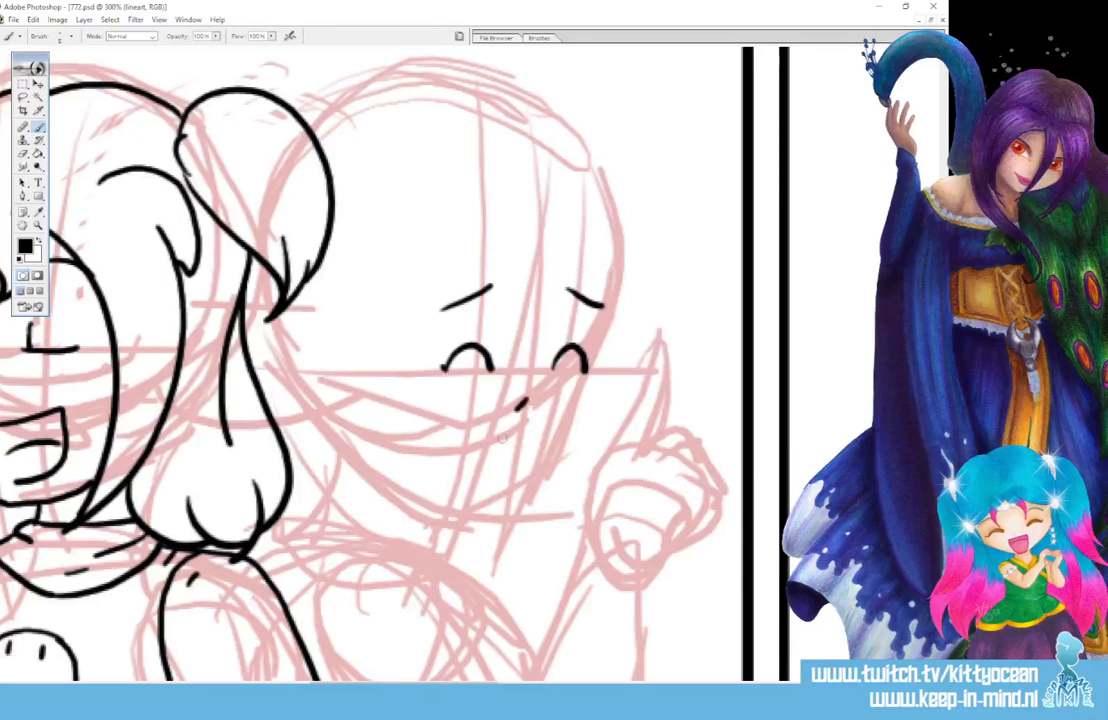
mouse_move(471, 447)
mouse_down()
mouse_move(465, 480)
mouse_move(501, 442)
mouse_move(486, 460)
mouse_up()
Ink the right figure's crescent-shaped forehead curls, the long pointed bangs framing the face and the curved hair tufts above them.
mouse_move(520, 262)
mouse_down()
mouse_move(537, 315)
mouse_move(527, 333)
mouse_move(558, 333)
mouse_up()
drag(519, 260, 469, 577)
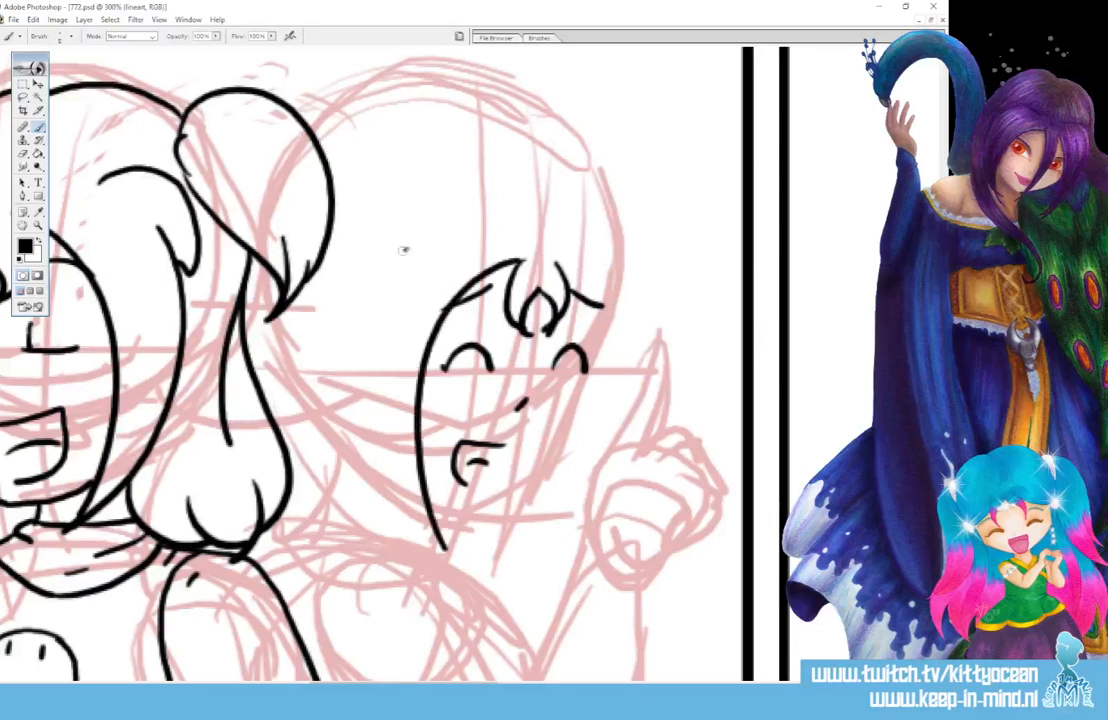
drag(407, 248, 441, 552)
drag(608, 258, 512, 563)
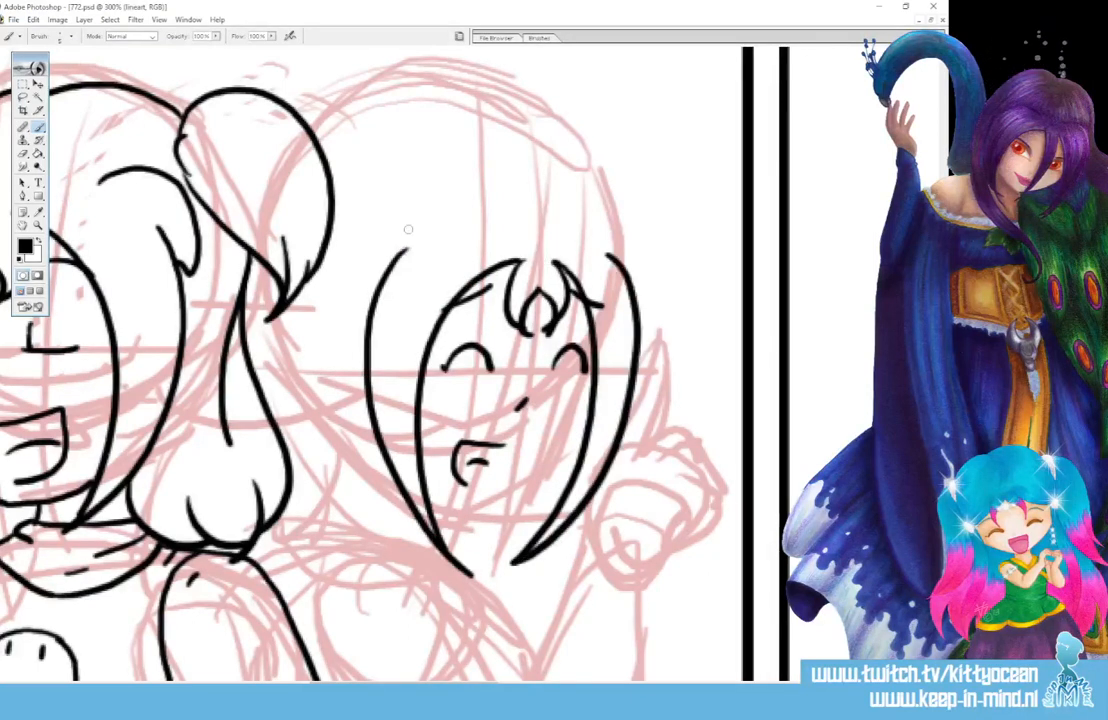
mouse_move(340, 300)
mouse_down()
mouse_move(362, 222)
mouse_move(425, 236)
mouse_up()
drag(588, 250, 648, 310)
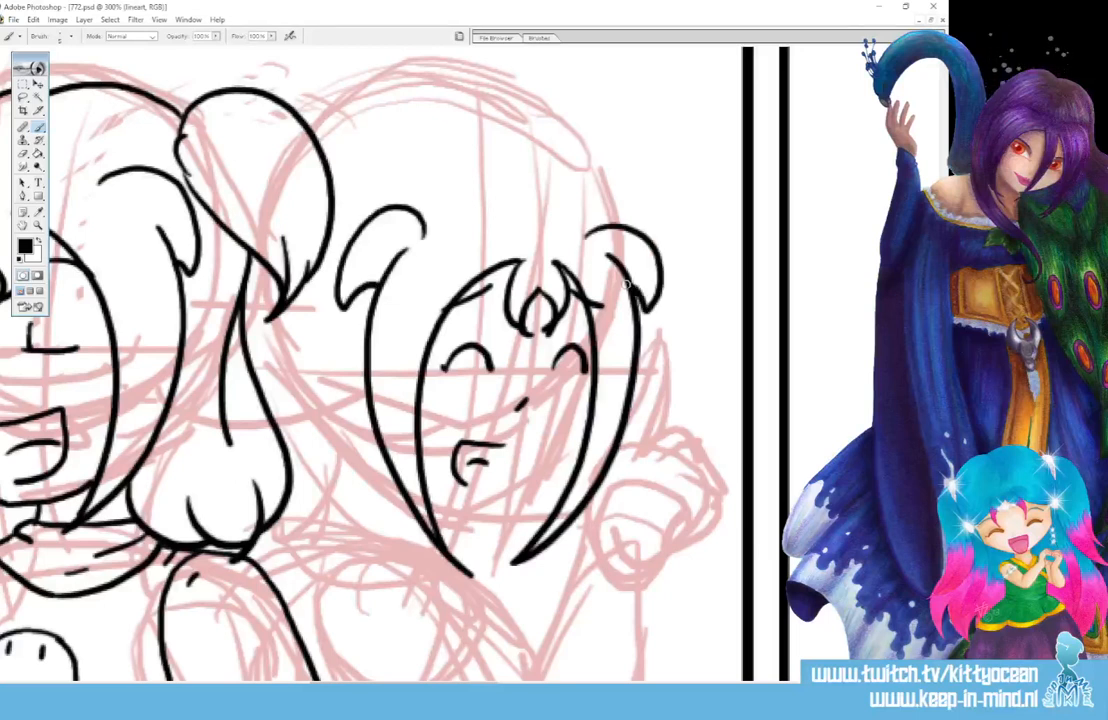
Ink the right figure's cheek and jawline between the two long bangs, reworking the chin section.
mouse_move(574, 406)
mouse_down()
mouse_move(540, 448)
mouse_move(444, 510)
mouse_up()
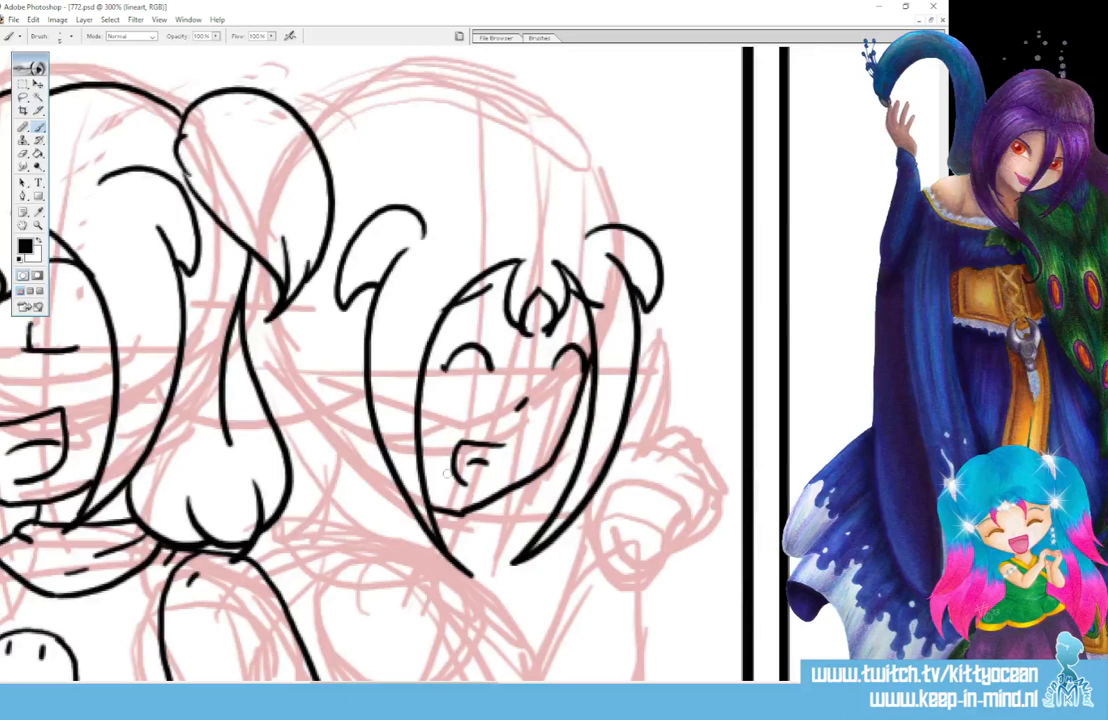
key(ctrl+z)
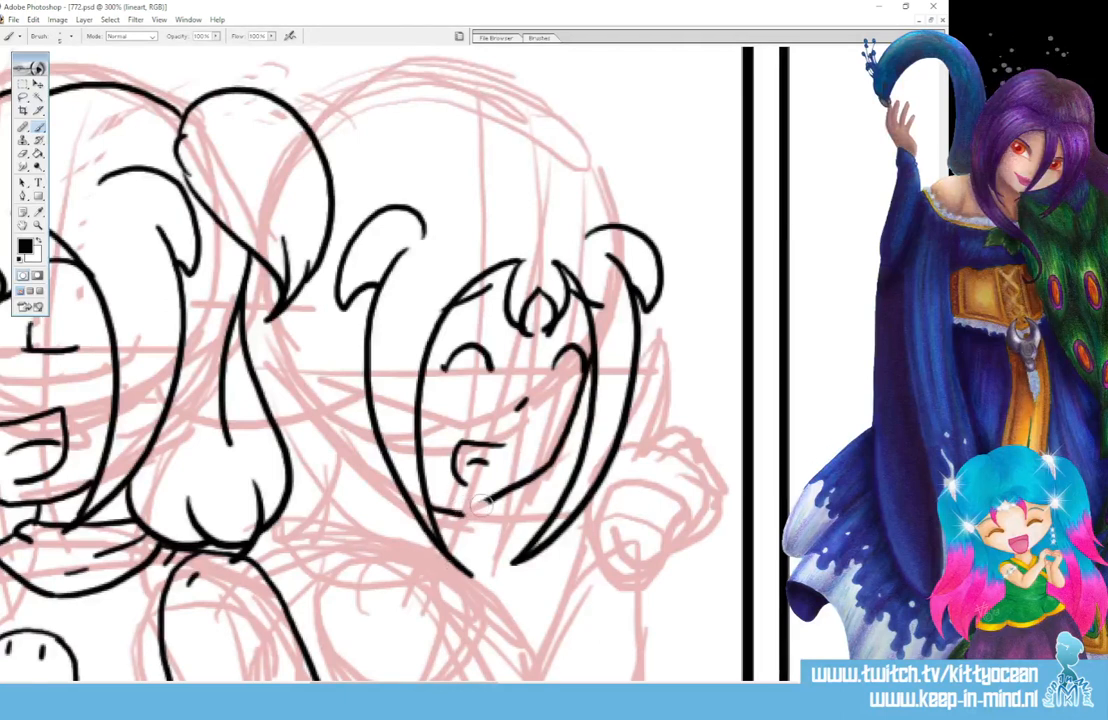
drag(545, 430, 529, 474)
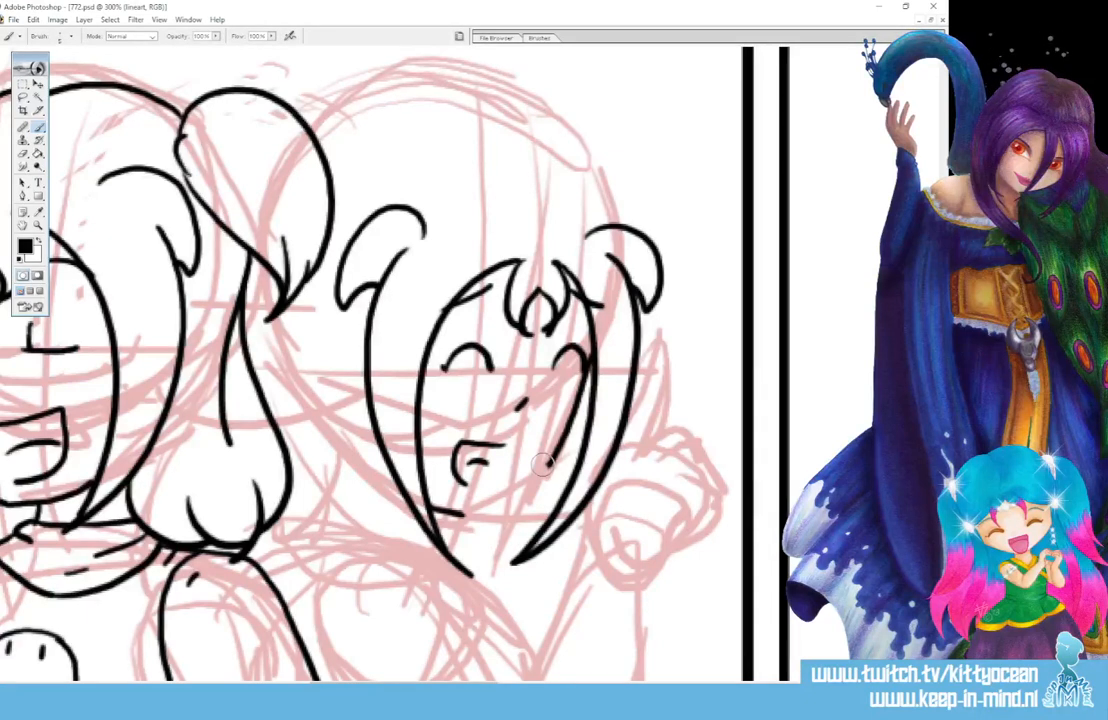
drag(491, 508, 534, 479)
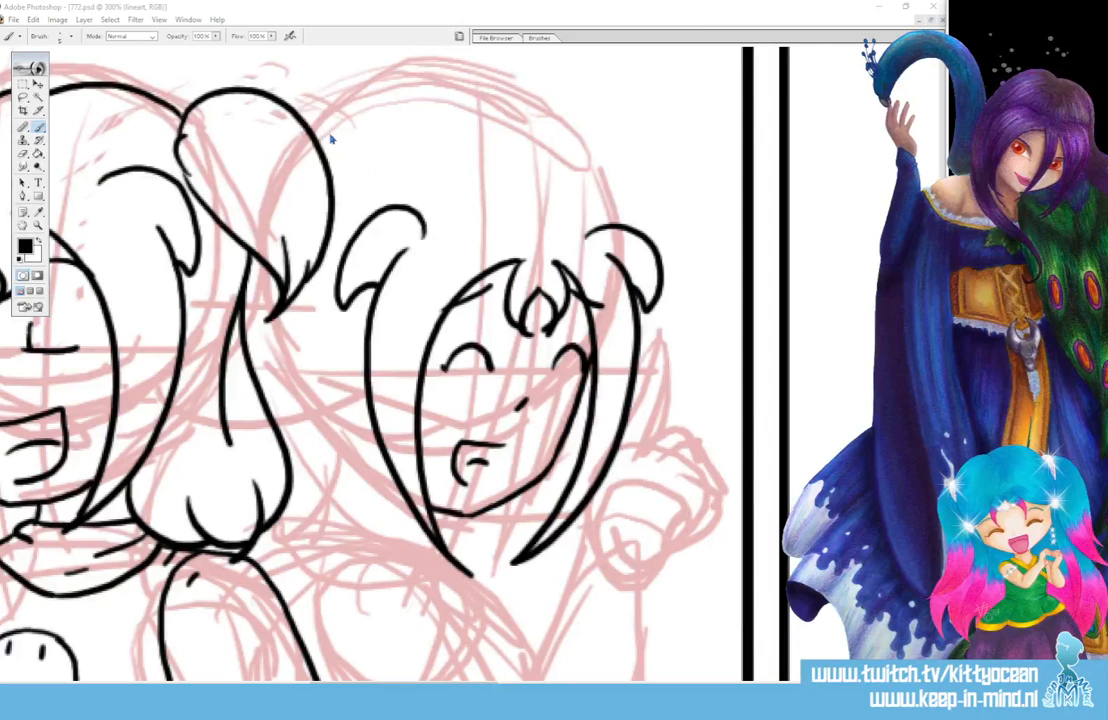
Ink the right figure's ponytail behind the left figure's hair, the top of the head and the small spiky far ponytail.
mouse_move(262, 97)
mouse_down()
mouse_move(372, 138)
mouse_move(376, 200)
mouse_move(301, 310)
mouse_move(309, 338)
mouse_up()
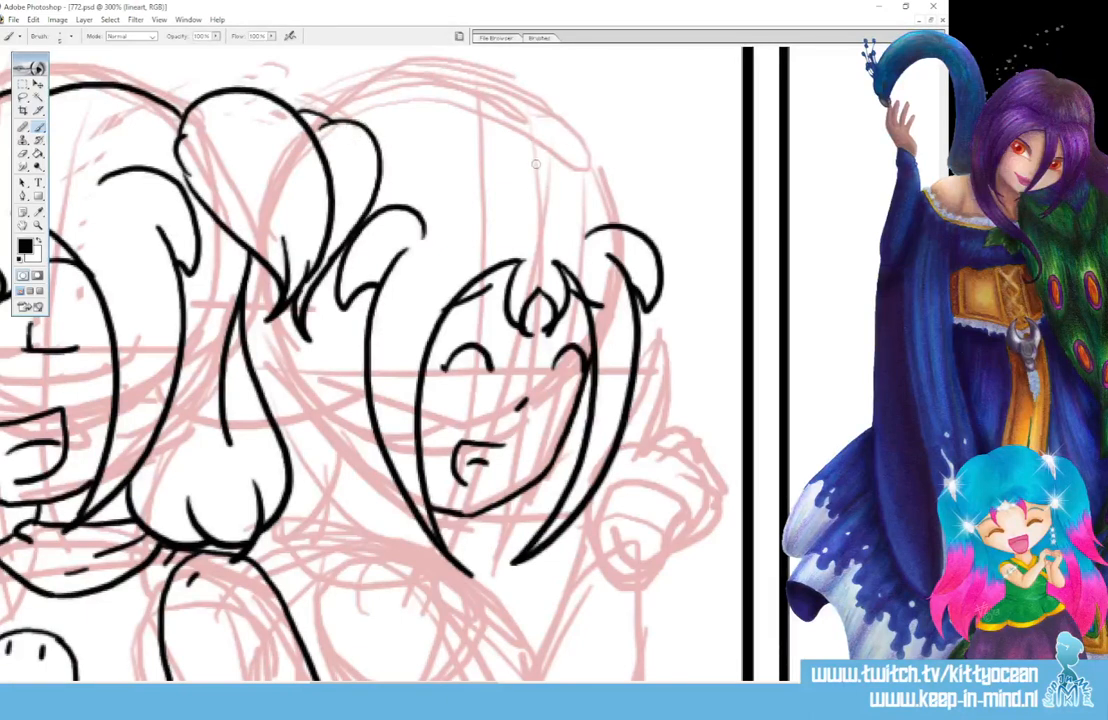
mouse_move(509, 140)
mouse_down()
mouse_move(390, 124)
mouse_move(517, 133)
mouse_move(582, 153)
mouse_move(623, 211)
mouse_up()
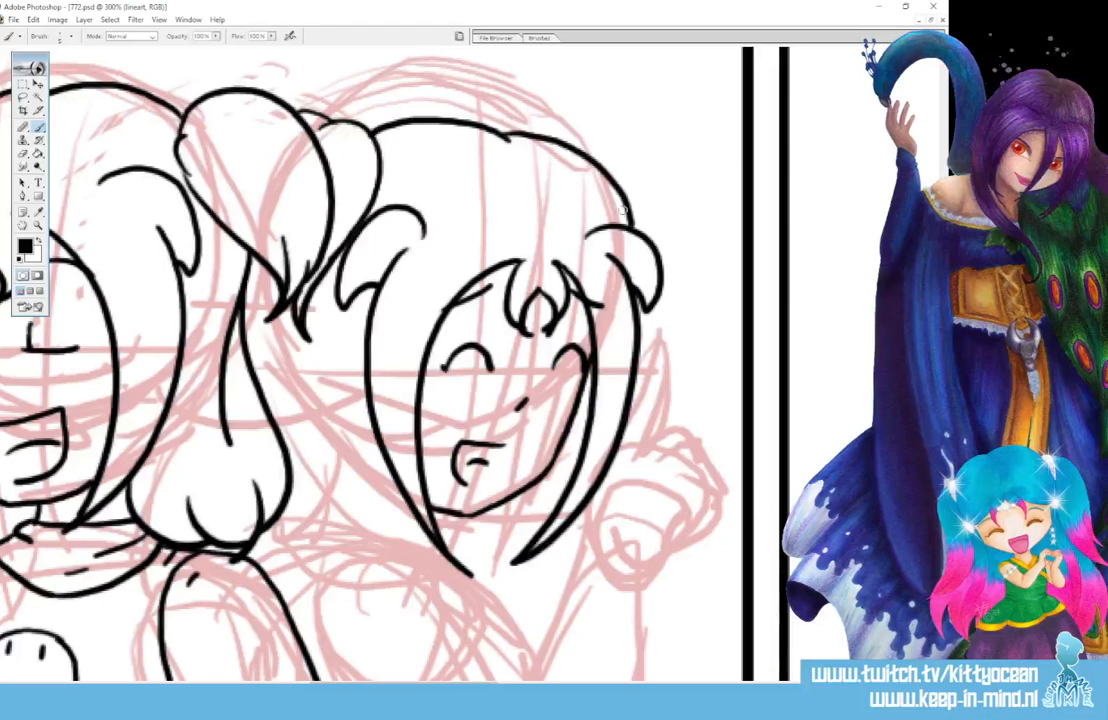
key(ctrl+z)
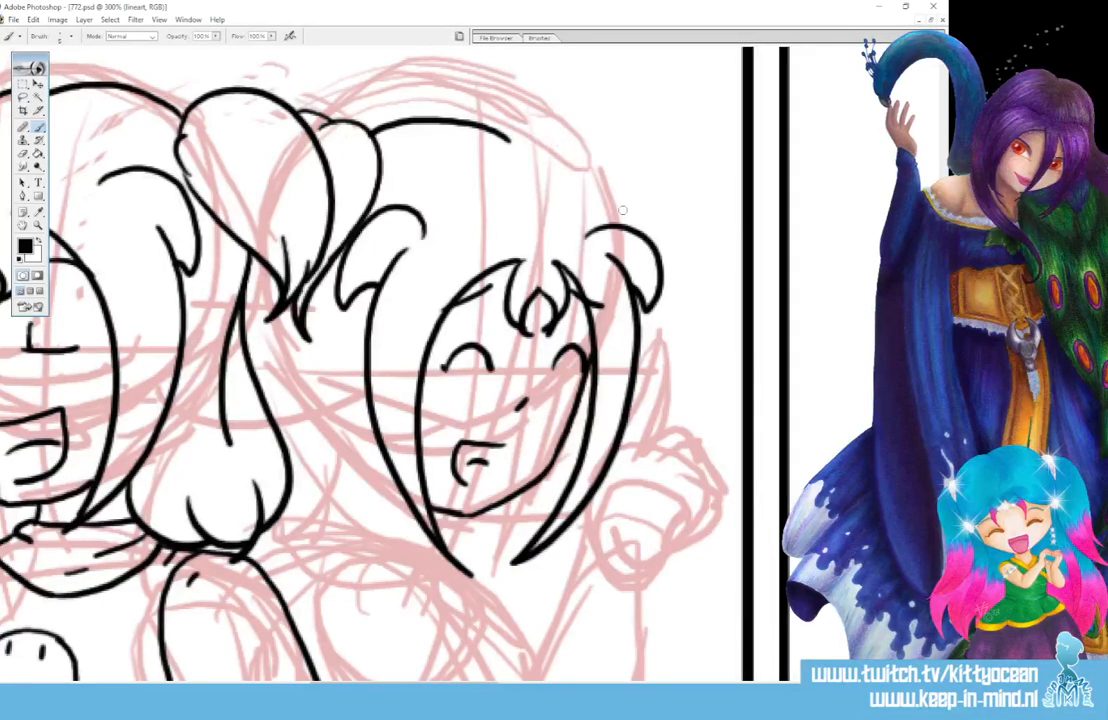
mouse_move(500, 128)
mouse_down()
mouse_move(593, 178)
mouse_move(612, 224)
mouse_up()
mouse_move(565, 136)
mouse_down()
mouse_move(632, 140)
mouse_move(670, 218)
mouse_move(654, 242)
mouse_up()
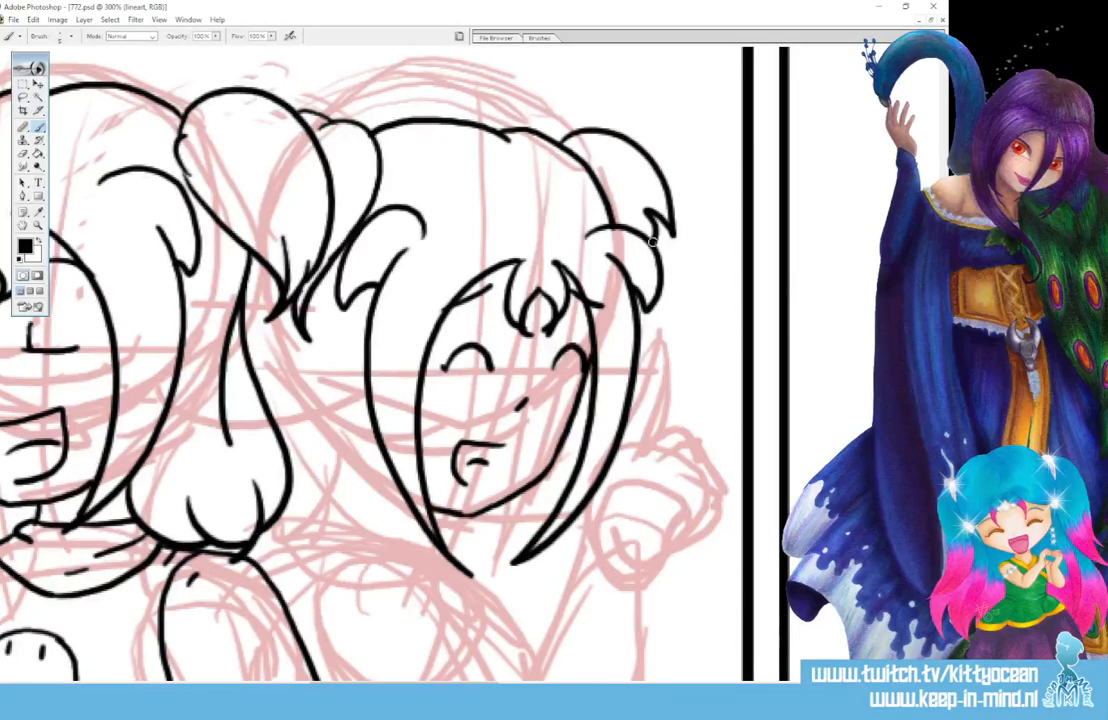
Erase the right figure's lower jawline and redraw the chin as a smooth curve joining the cheek line.
mouse_move(436, 508)
mouse_down()
mouse_move(469, 518)
mouse_move(530, 482)
mouse_up()
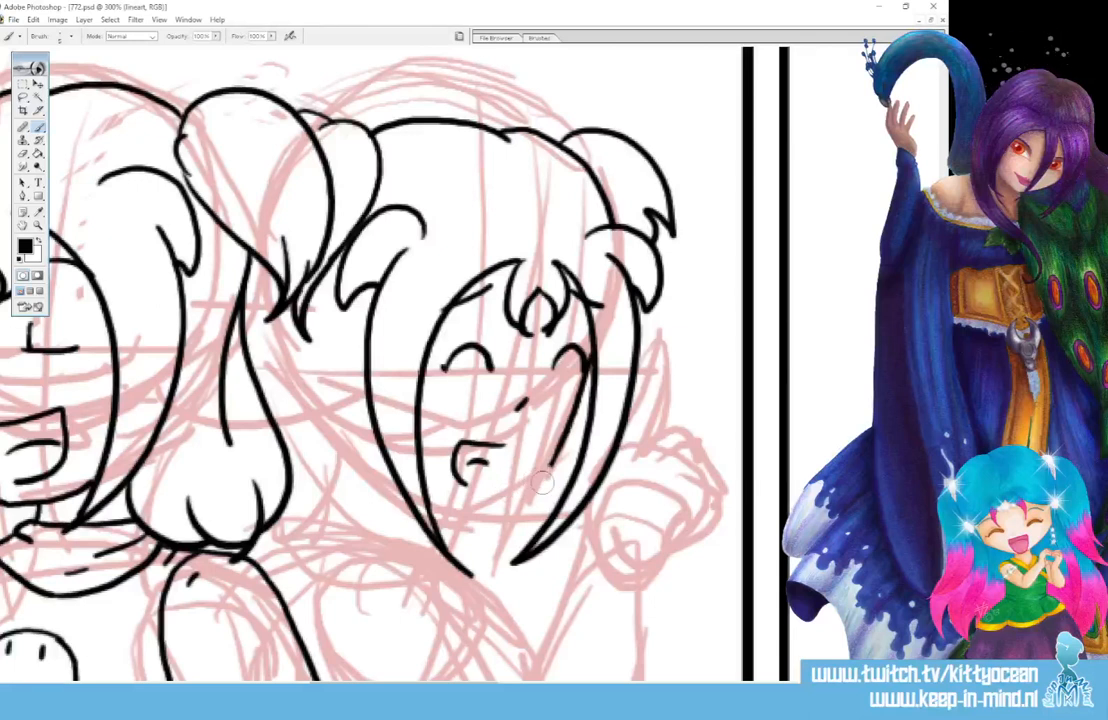
key(b)
drag(466, 498, 550, 459)
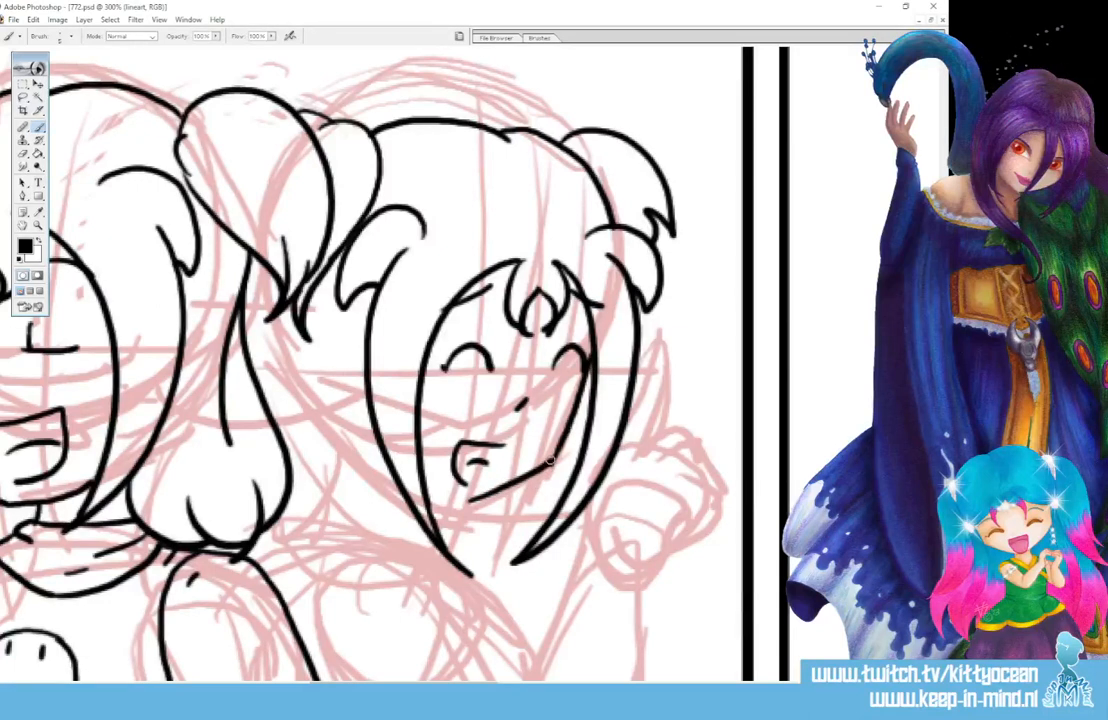
key(ctrl+z)
key(ctrl+z)
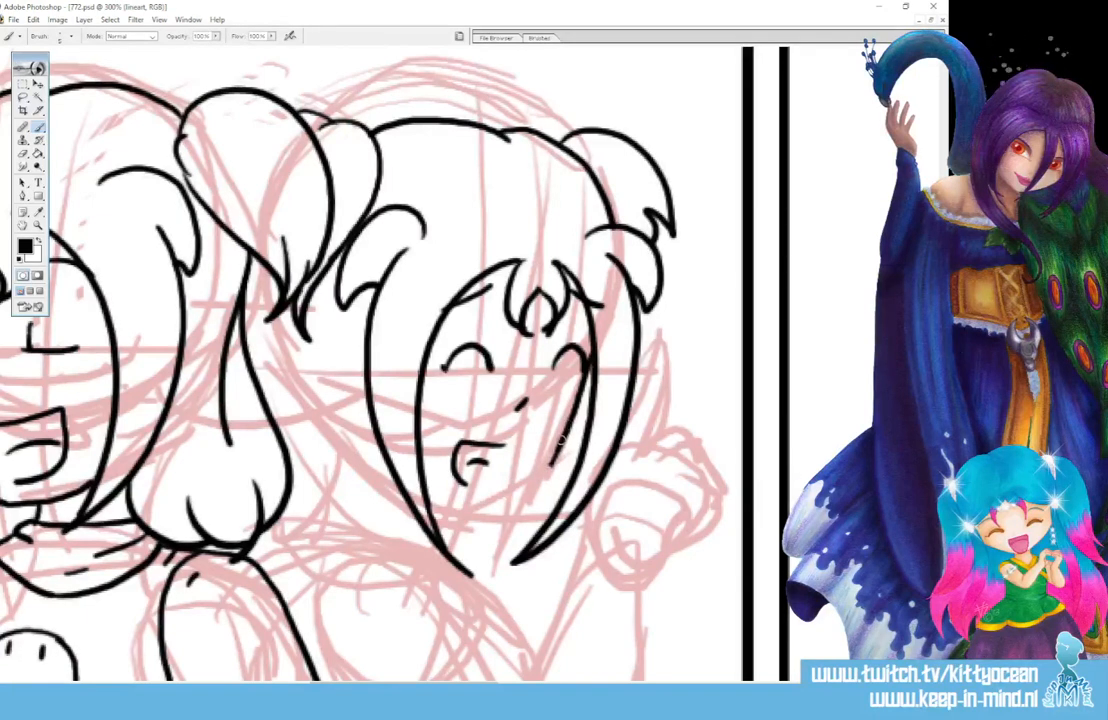
drag(426, 488, 467, 502)
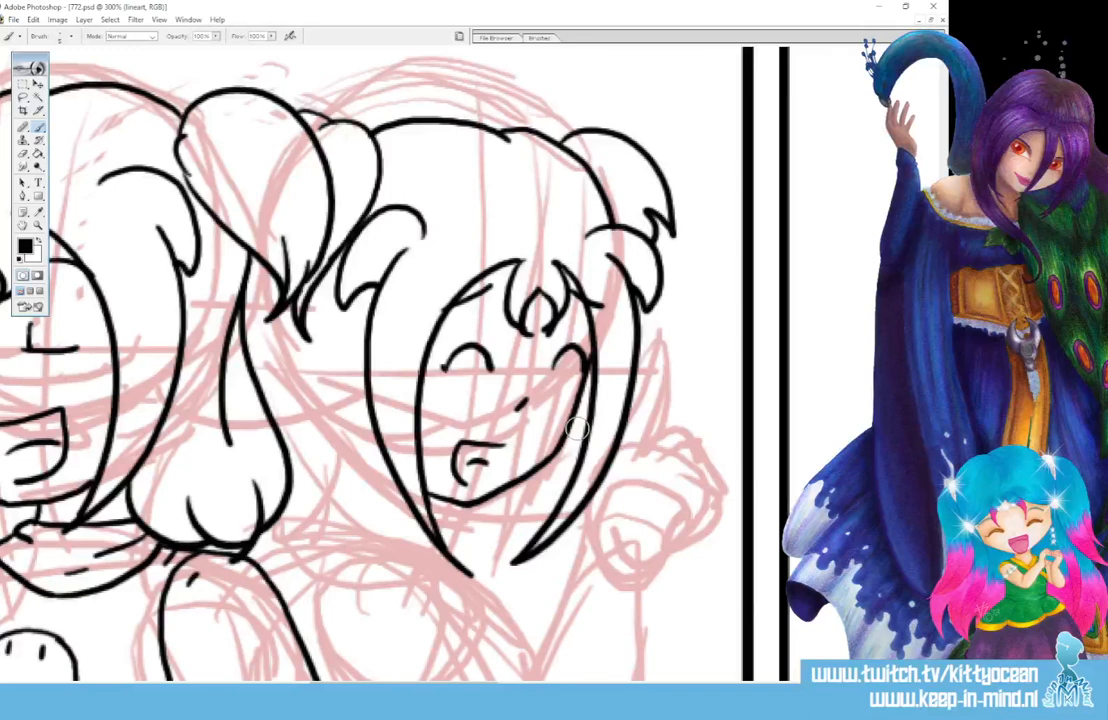
Ink the right figure's long hair hanging below the ponytail to a pointed tip, and the short curve running behind the bang.
drag(377, 432, 324, 570)
drag(318, 490, 327, 578)
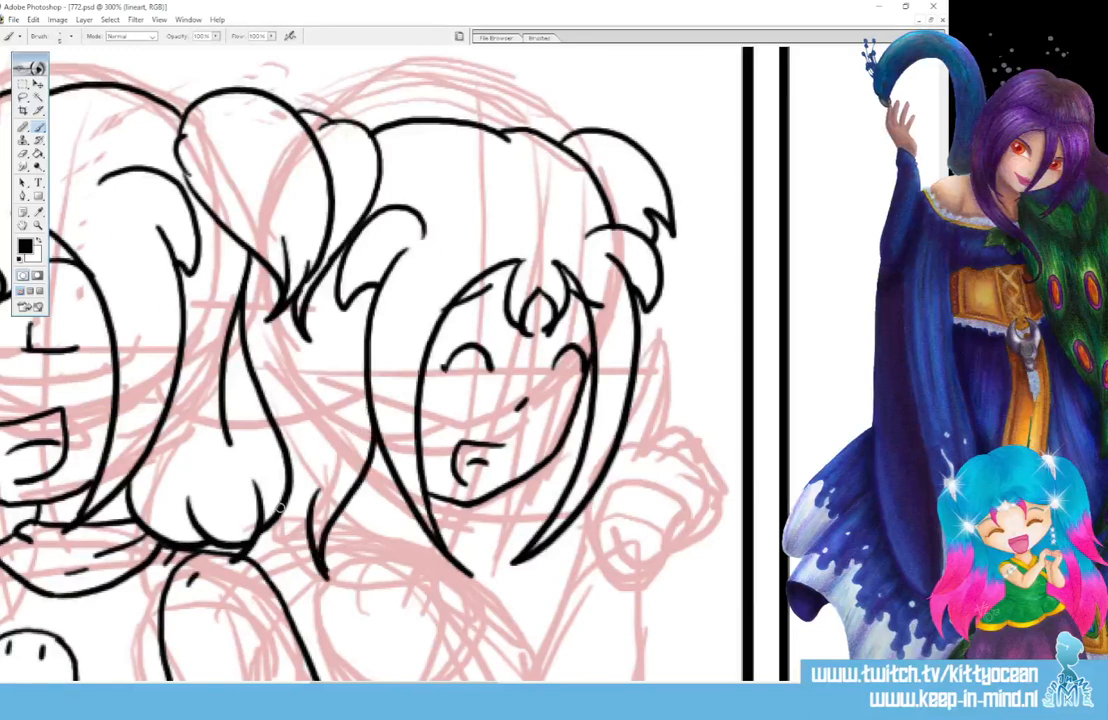
drag(276, 514, 320, 575)
drag(261, 538, 327, 577)
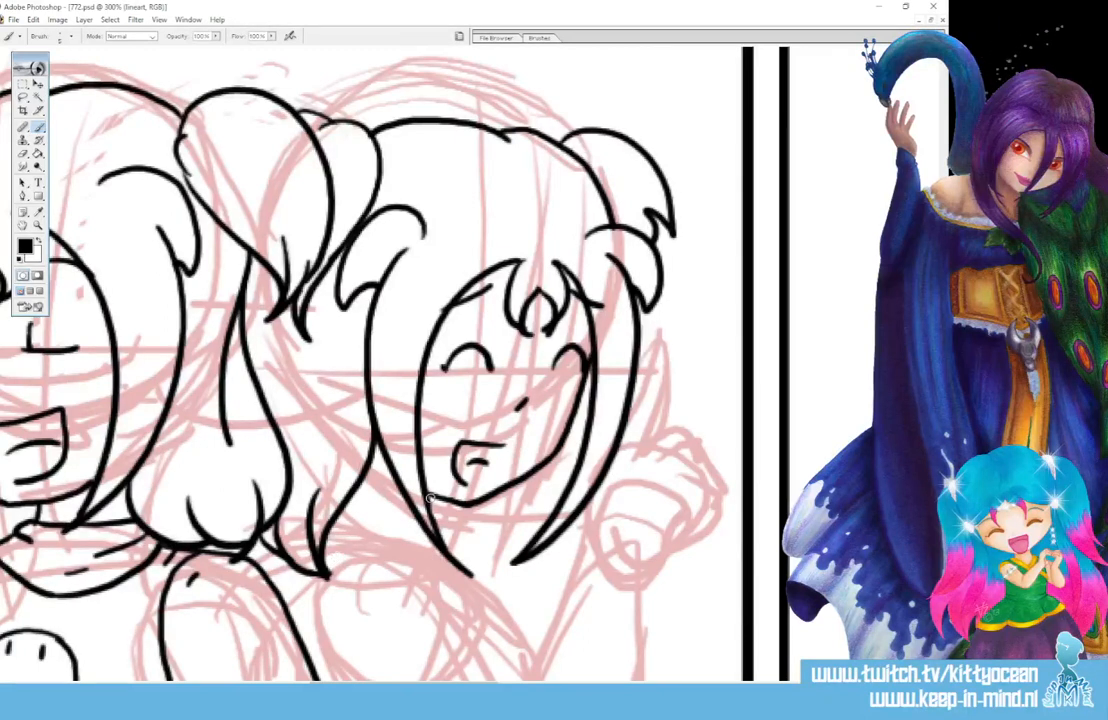
drag(356, 495, 412, 515)
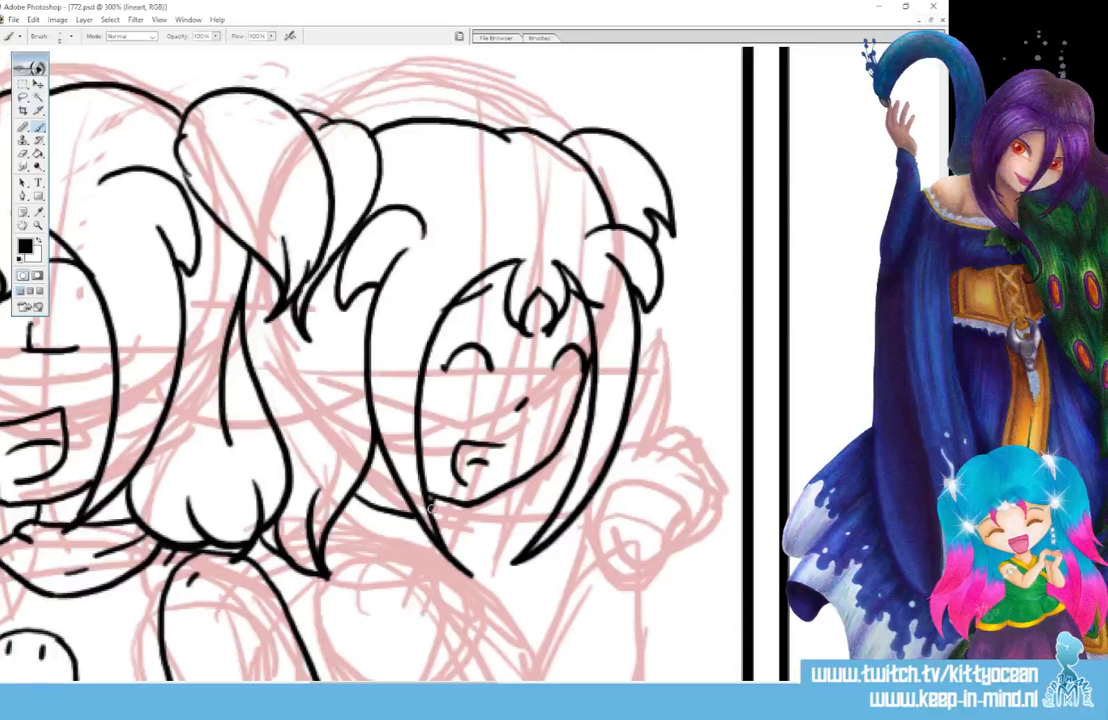
Ink the right figure's collar line below the hair and the narrow cuff band beneath the raised hand.
scroll(457, 425, down, 2)
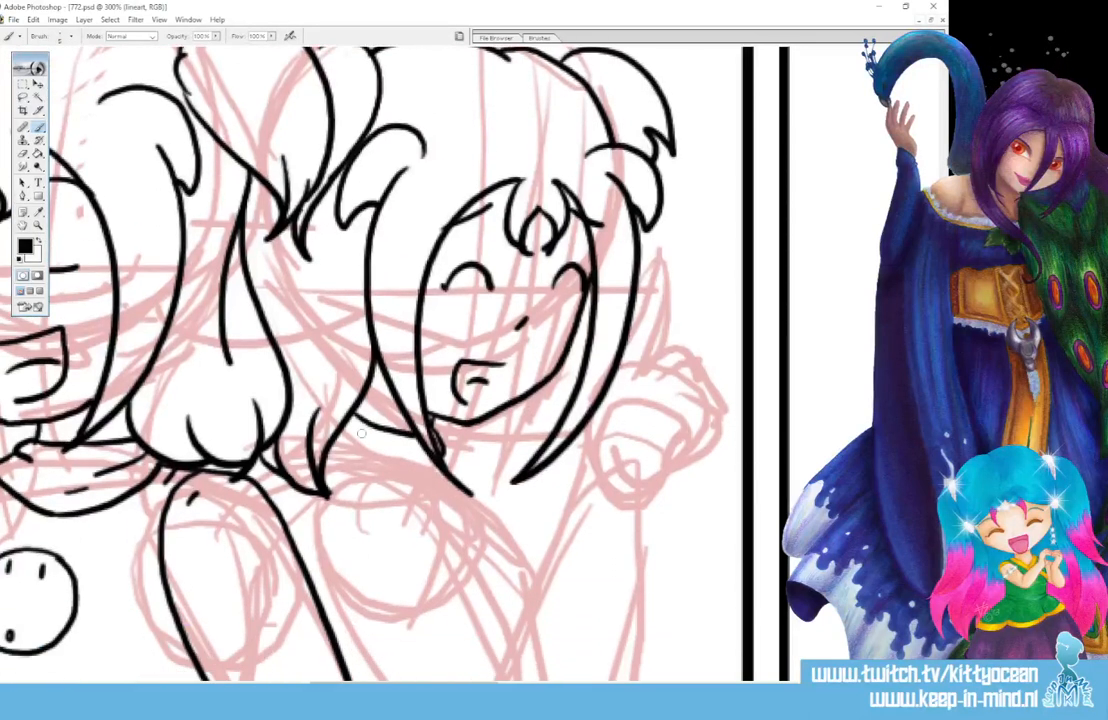
mouse_move(338, 431)
mouse_down()
mouse_move(365, 444)
mouse_move(367, 471)
mouse_move(445, 482)
mouse_up()
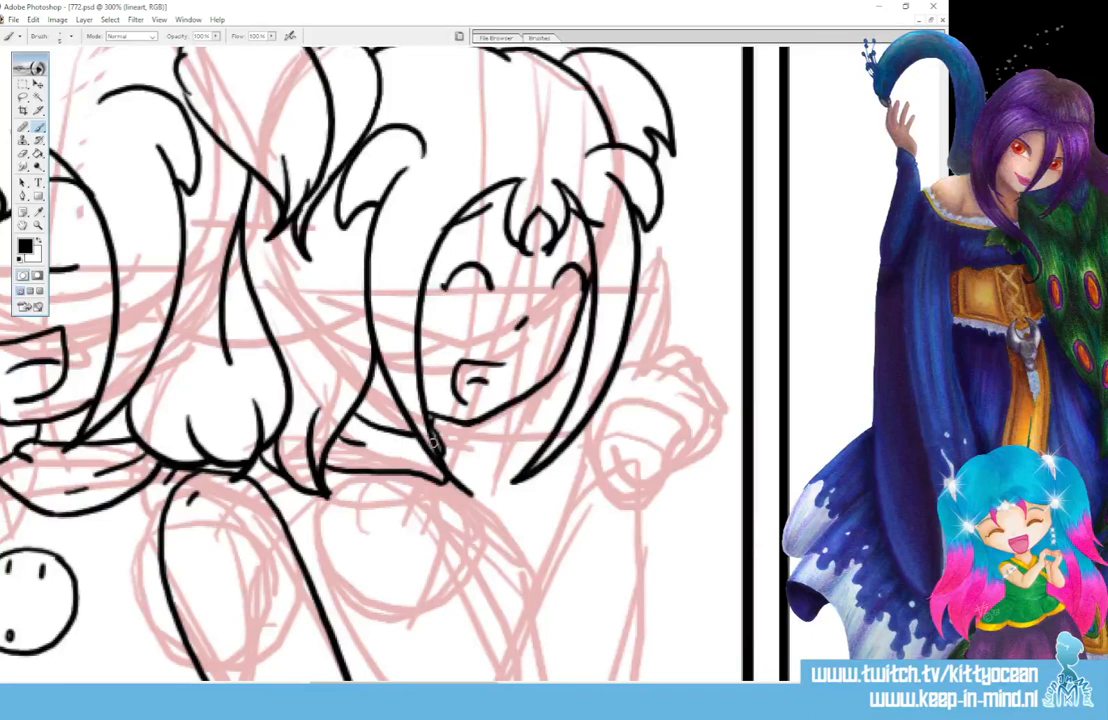
scroll(434, 442, down, 2)
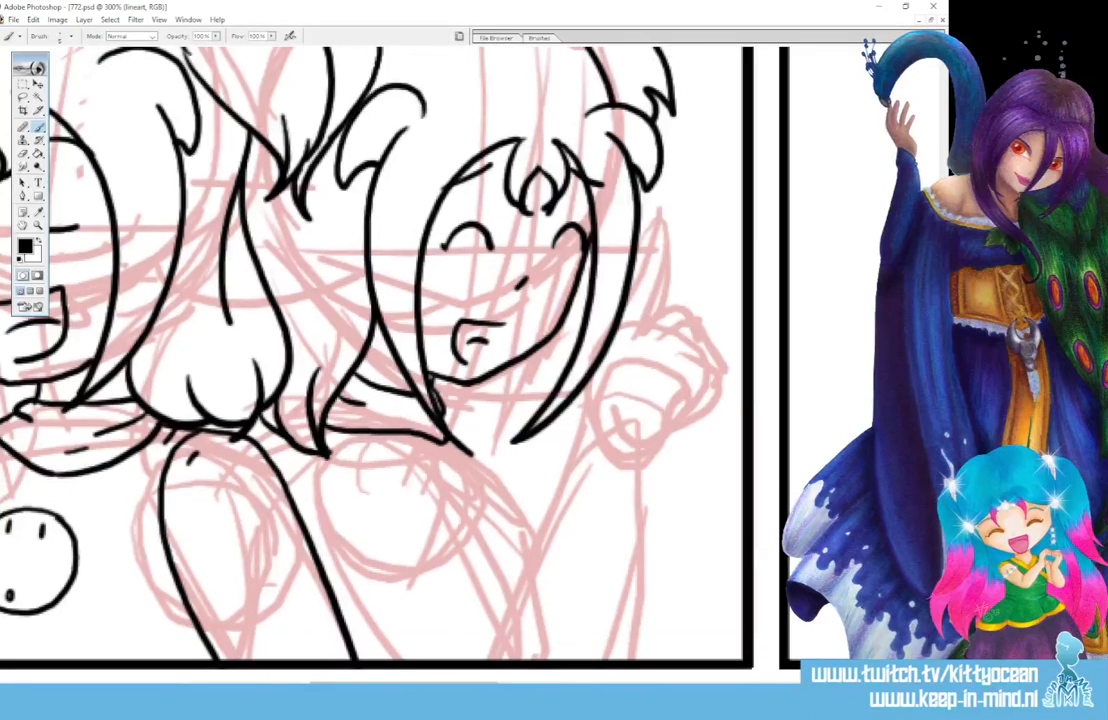
mouse_move(578, 448)
mouse_down()
mouse_move(643, 464)
mouse_move(601, 474)
mouse_move(641, 463)
mouse_up()
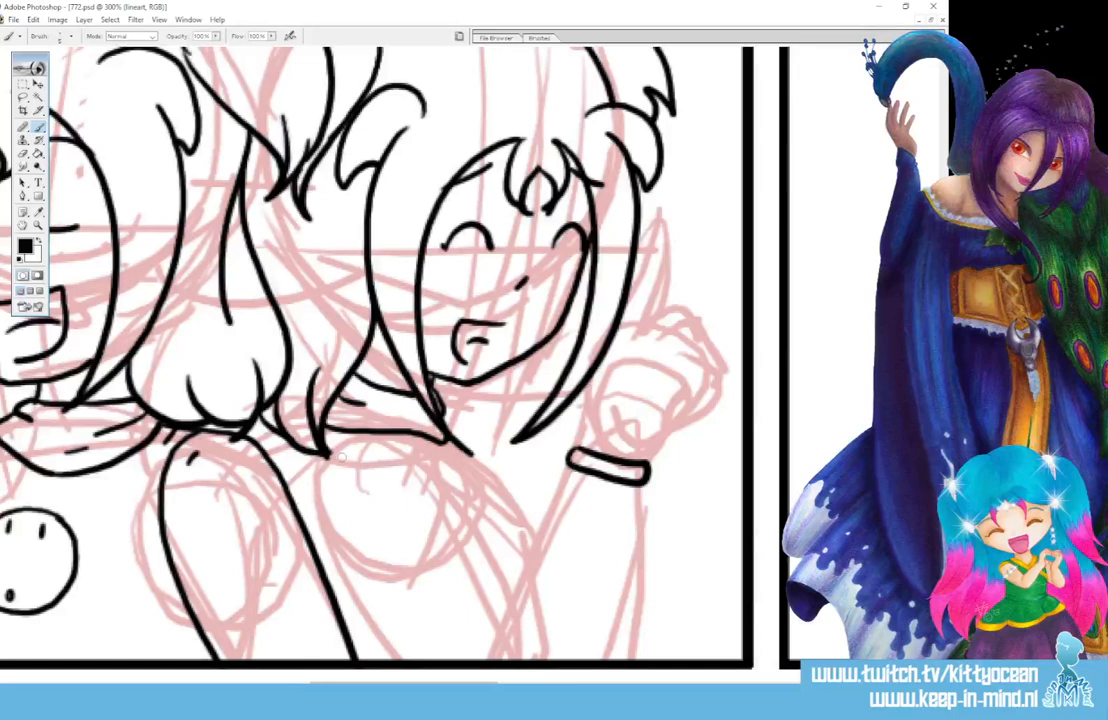
Ink the right figure's near arm, the sides of the raised forearm below the cuff, and the far shoulder line.
mouse_move(343, 453)
mouse_down()
mouse_move(375, 446)
mouse_move(423, 471)
mouse_move(468, 518)
mouse_move(526, 659)
mouse_up()
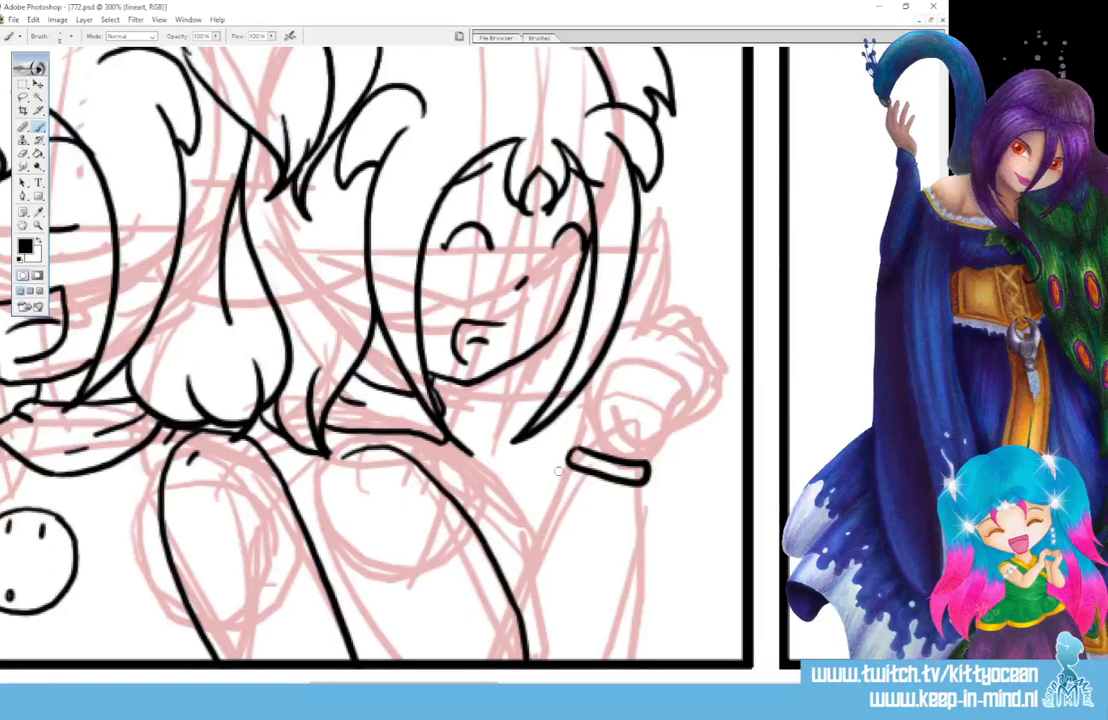
drag(572, 470, 513, 600)
drag(646, 478, 624, 658)
drag(330, 455, 394, 658)
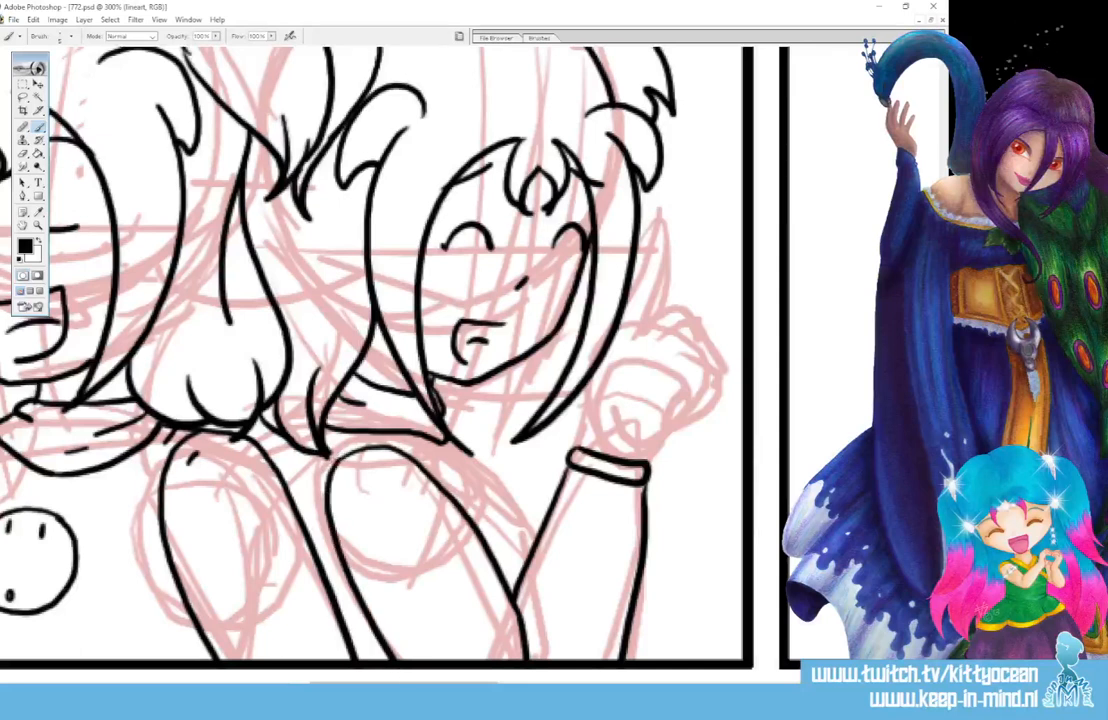
mouse_move(332, 452)
mouse_down()
mouse_move(472, 441)
mouse_move(443, 450)
mouse_move(446, 437)
mouse_move(521, 533)
mouse_up()
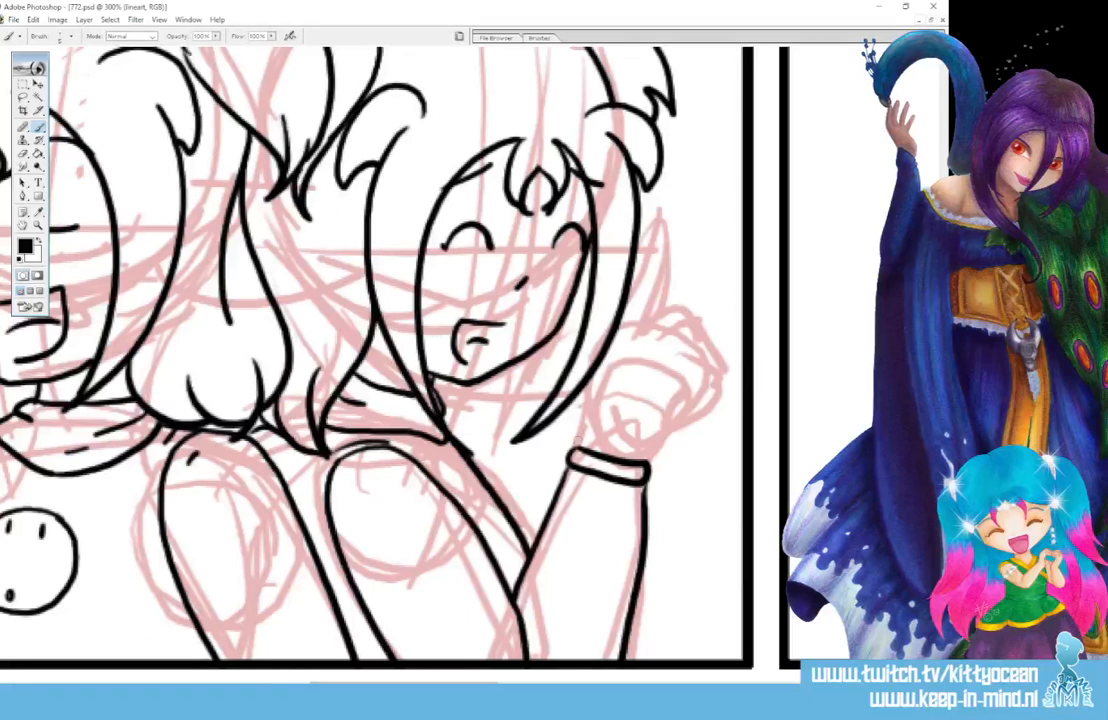
Ink the right figure's raised index finger and the back edge of the hand down to the cuff, redrawing that edge.
mouse_move(585, 448)
mouse_down()
mouse_move(641, 256)
mouse_move(664, 236)
mouse_move(640, 326)
mouse_up()
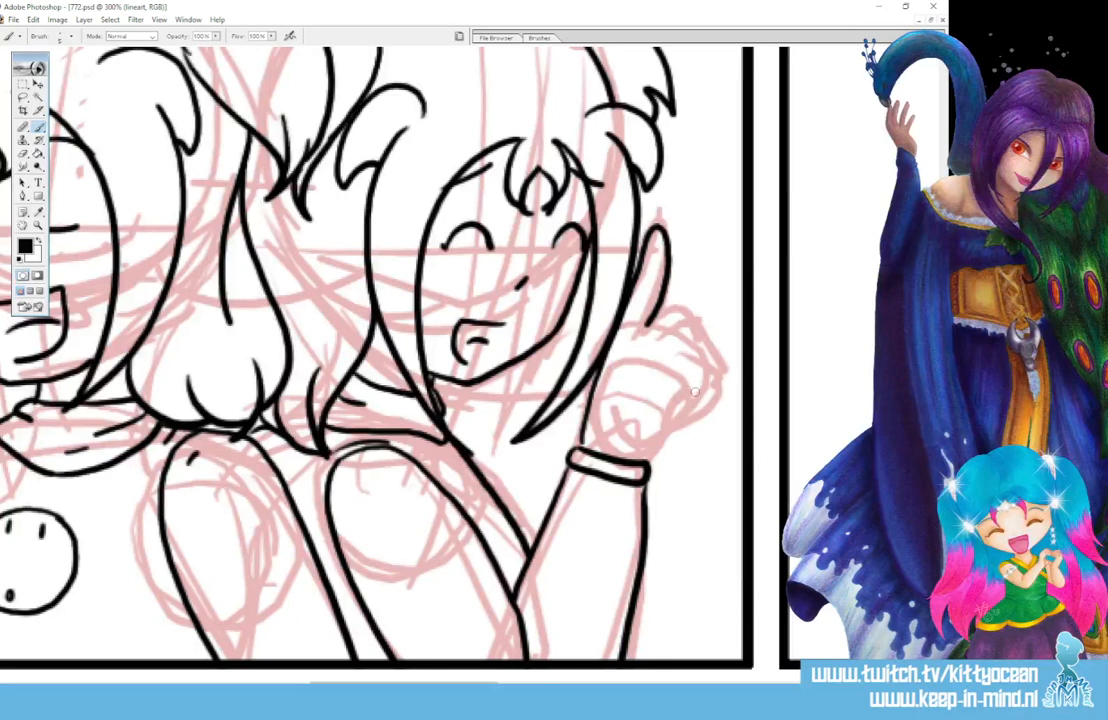
mouse_move(685, 380)
mouse_down()
mouse_move(695, 398)
mouse_move(674, 424)
mouse_up()
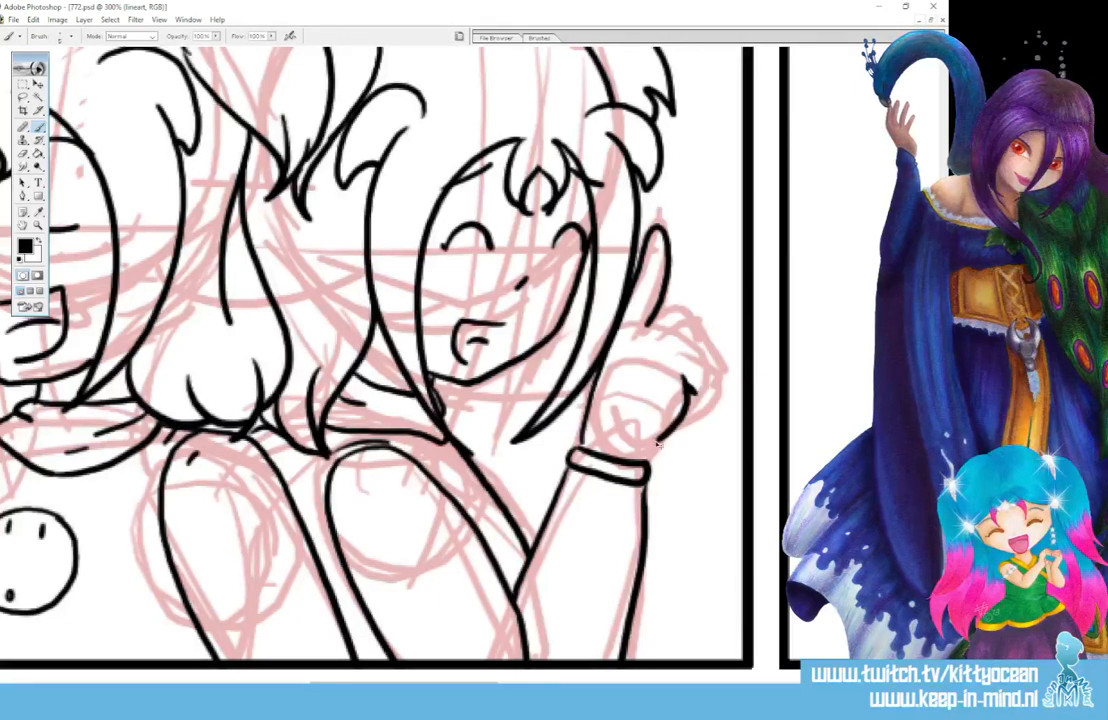
key(ctrl+z)
mouse_move(689, 392)
mouse_down()
mouse_move(677, 432)
mouse_move(648, 443)
mouse_up()
drag(679, 381, 680, 397)
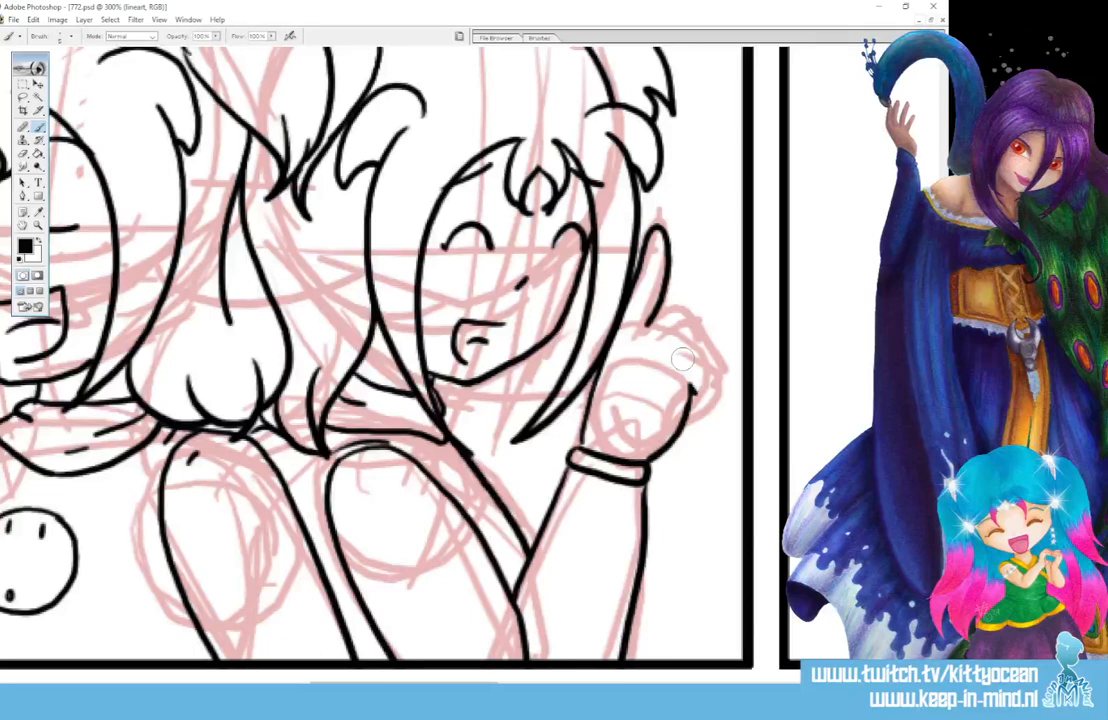
Ink the curled fingers and knuckles of the raised hand, and redraw the index finger's outer side narrower.
mouse_move(694, 359)
mouse_down()
mouse_move(709, 391)
mouse_move(691, 408)
mouse_up()
mouse_move(681, 360)
mouse_down()
mouse_move(694, 354)
mouse_move(677, 337)
mouse_move(706, 375)
mouse_up()
mouse_move(656, 329)
mouse_down()
mouse_move(684, 328)
mouse_move(690, 342)
mouse_up()
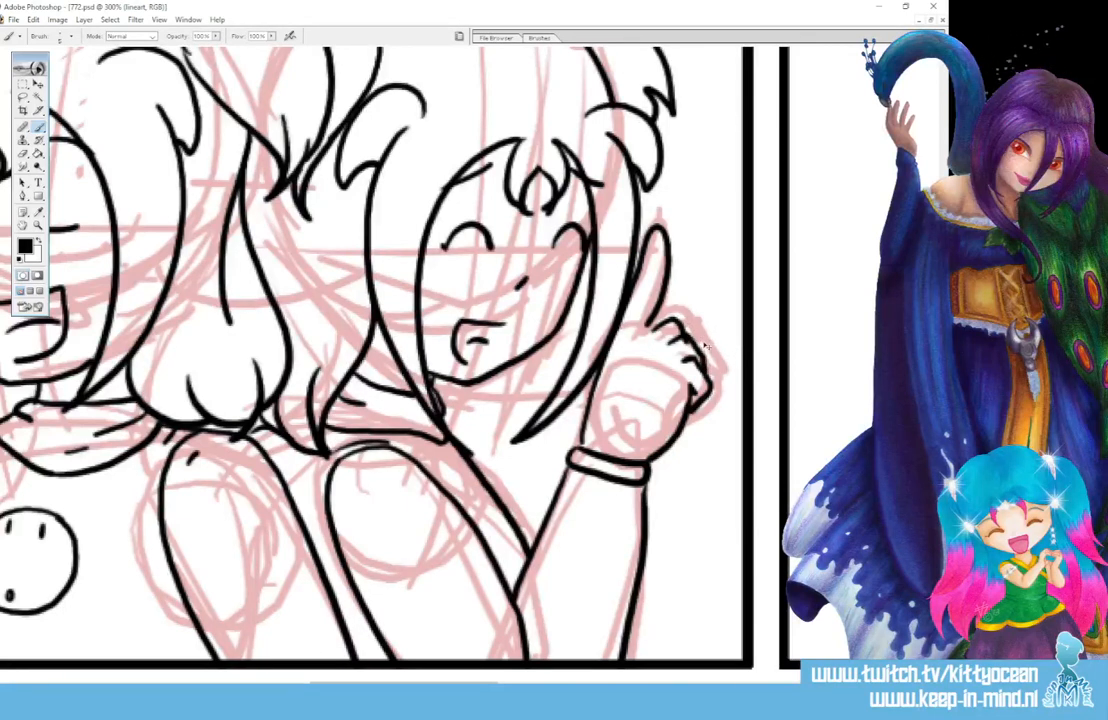
mouse_move(650, 328)
mouse_down()
mouse_move(683, 320)
mouse_move(692, 336)
mouse_up()
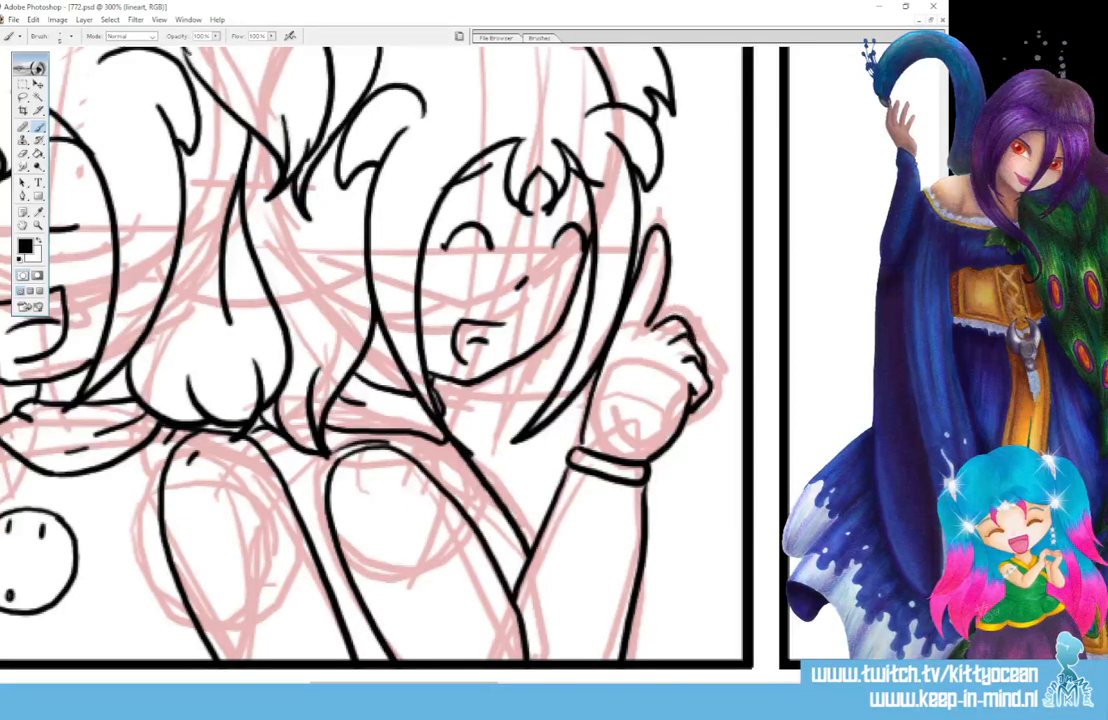
key(ctrl+z)
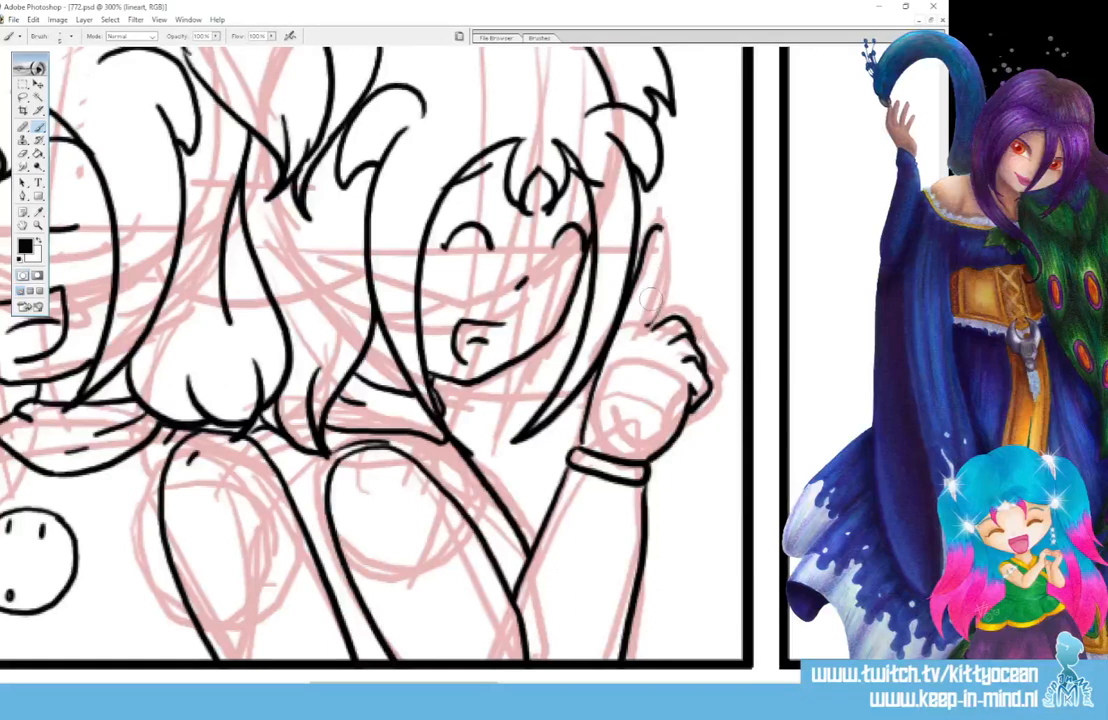
drag(661, 230, 645, 318)
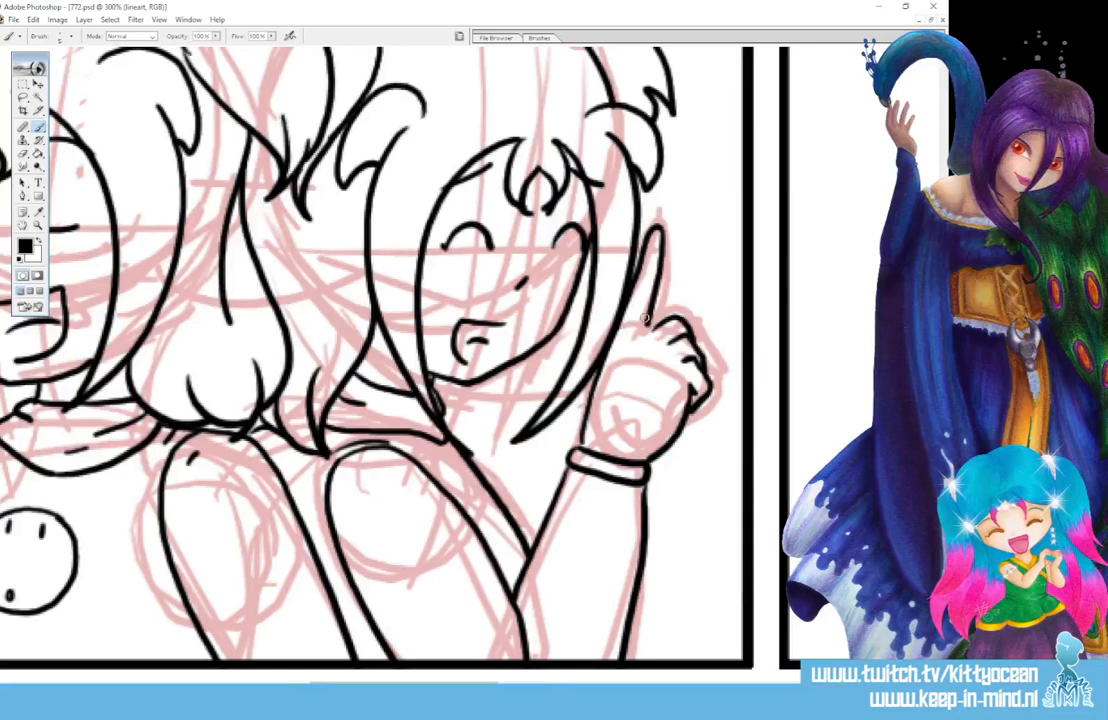
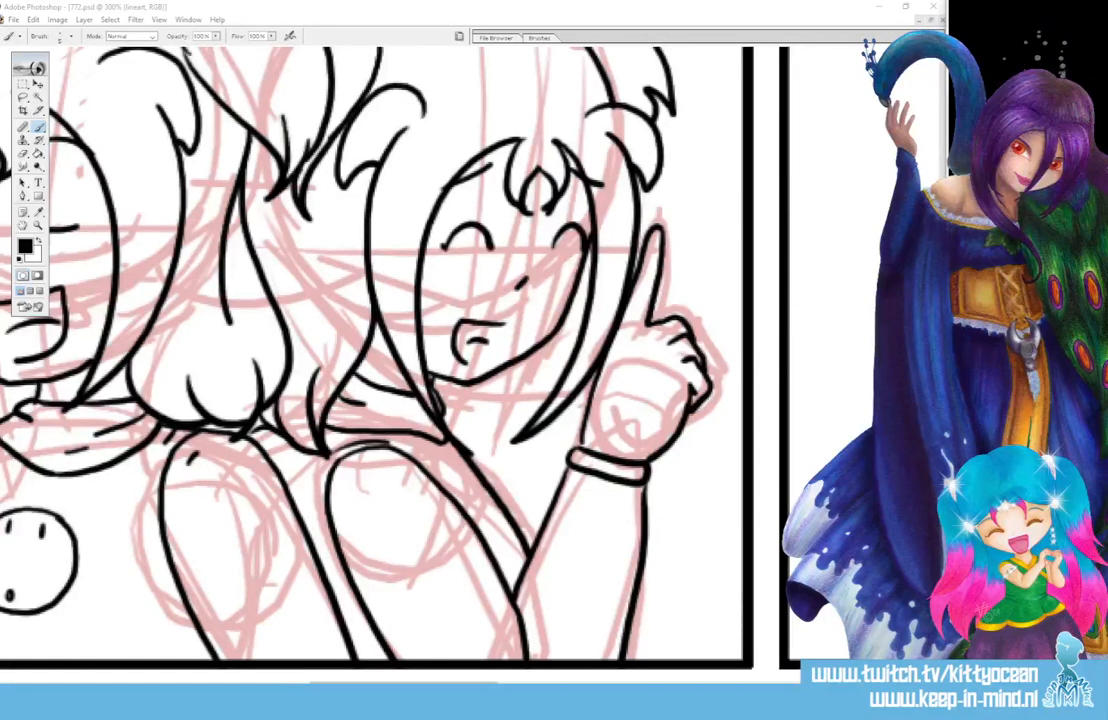
Ink two roughly parallel downward-bowed lines across the hair between the two figures.
drag(175, 230, 415, 237)
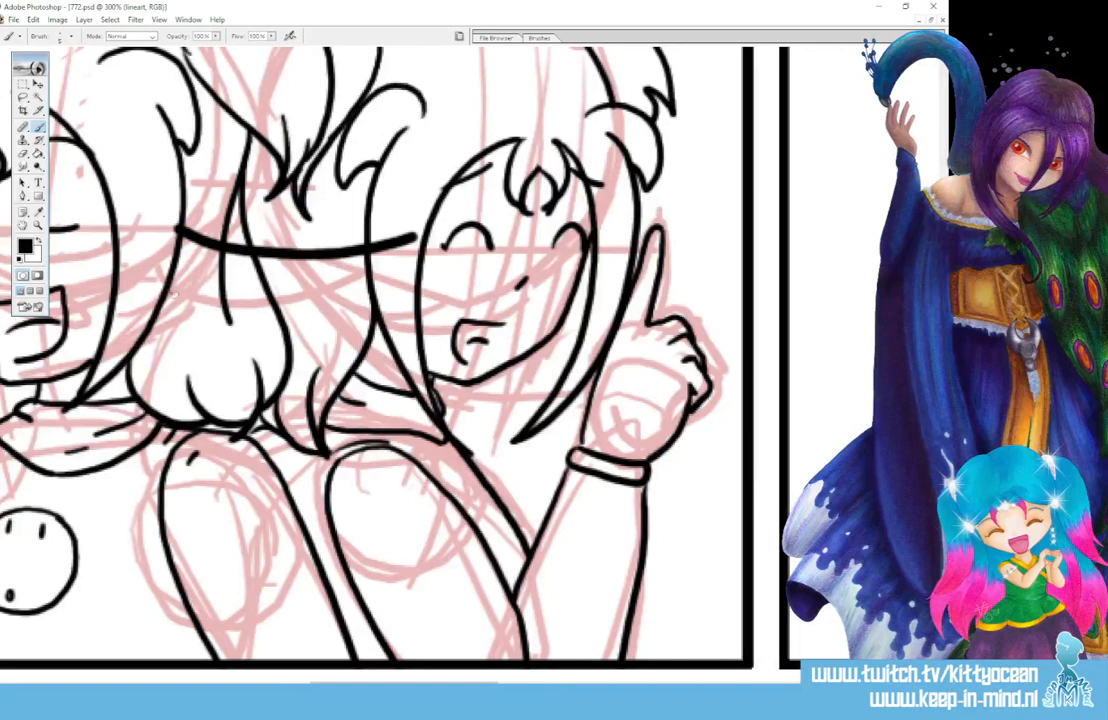
drag(176, 280, 390, 283)
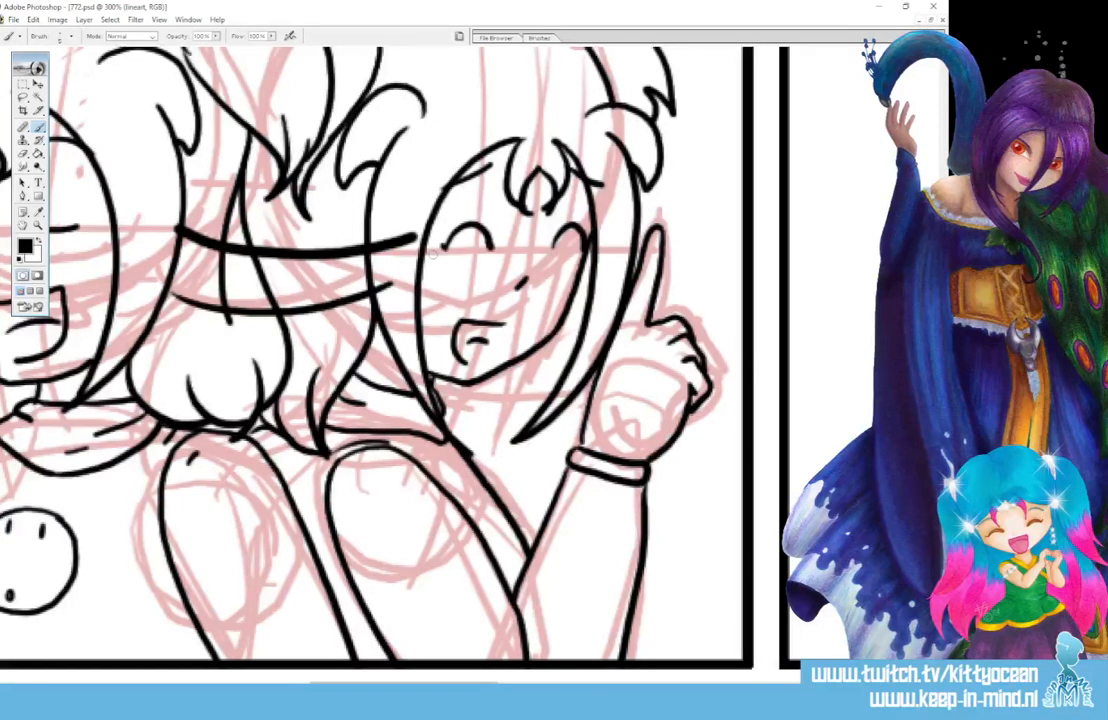
Ink both eyes of the figure in the next panel, with curved upper lashes, tilted oval irises and dark pupils with highlights.
scroll(712, 589, right, 2)
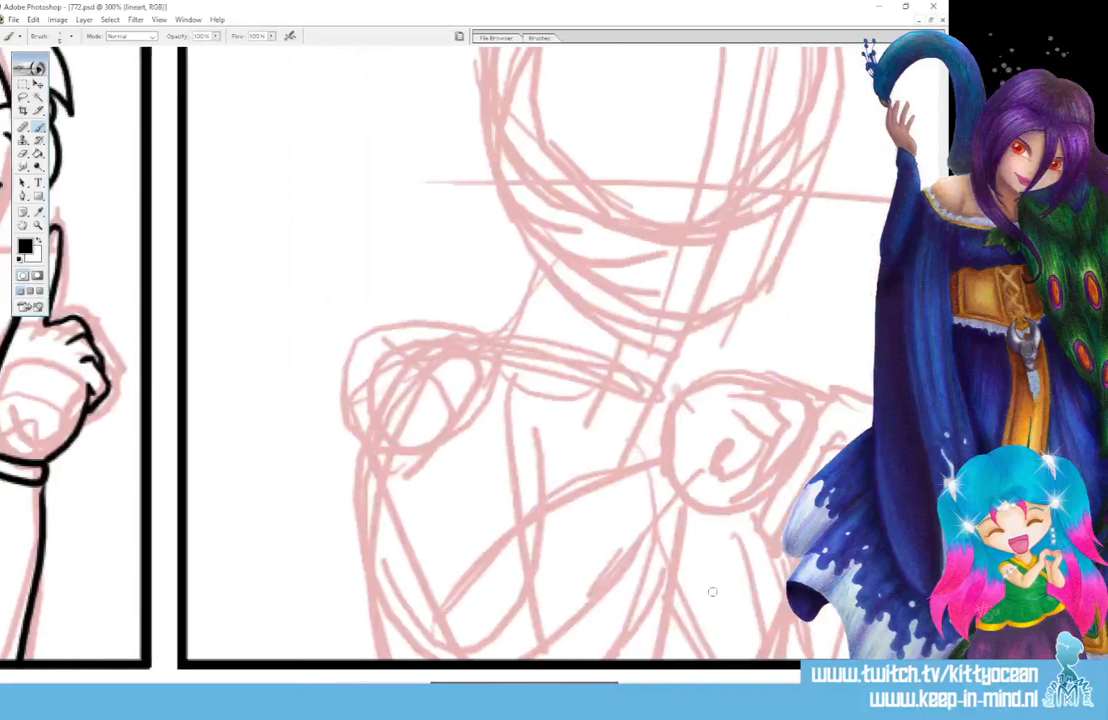
scroll(770, 308, up, 5)
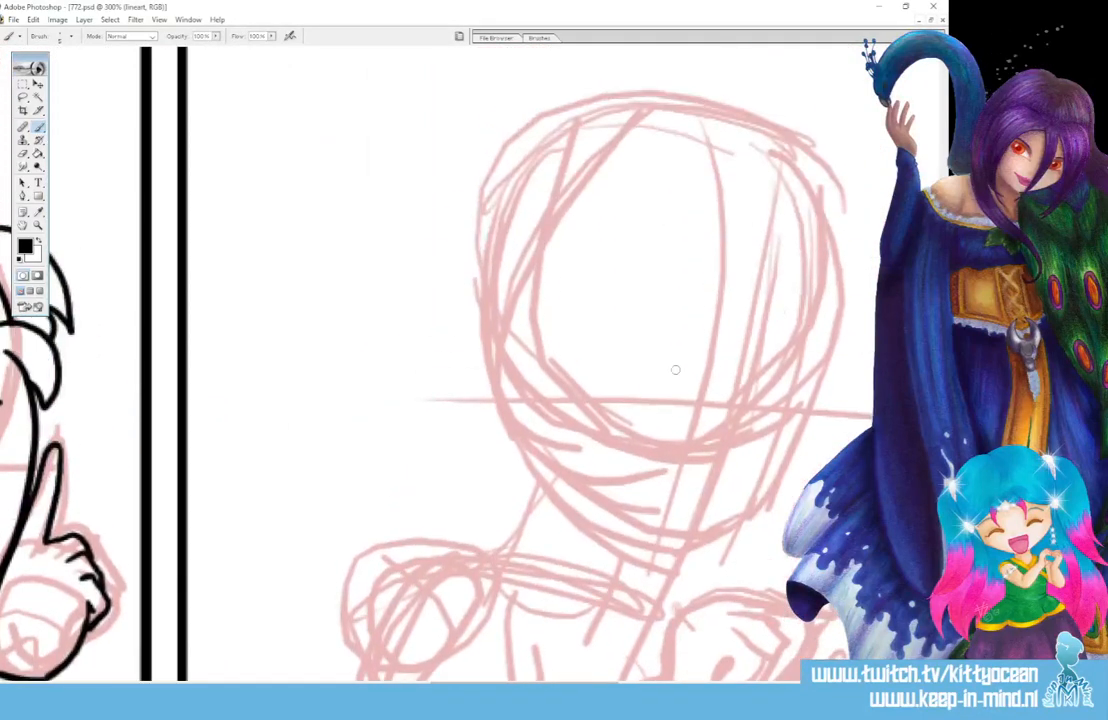
drag(621, 366, 684, 364)
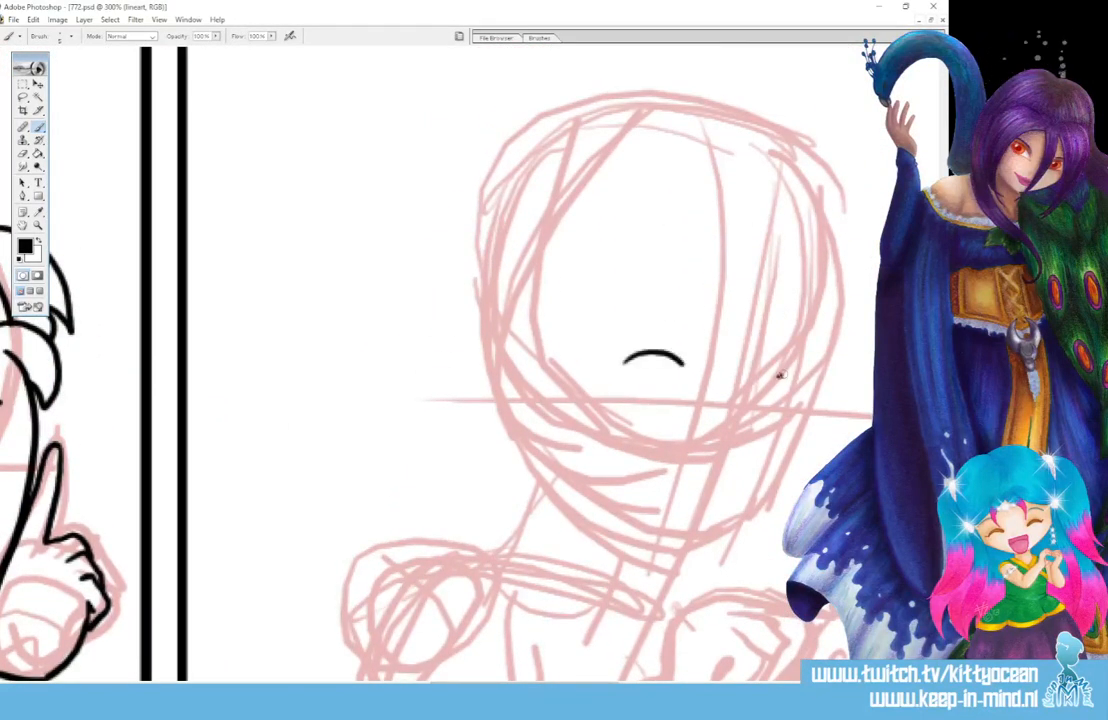
drag(788, 377, 807, 384)
mouse_move(648, 362)
mouse_down()
mouse_move(629, 406)
mouse_move(656, 384)
mouse_up()
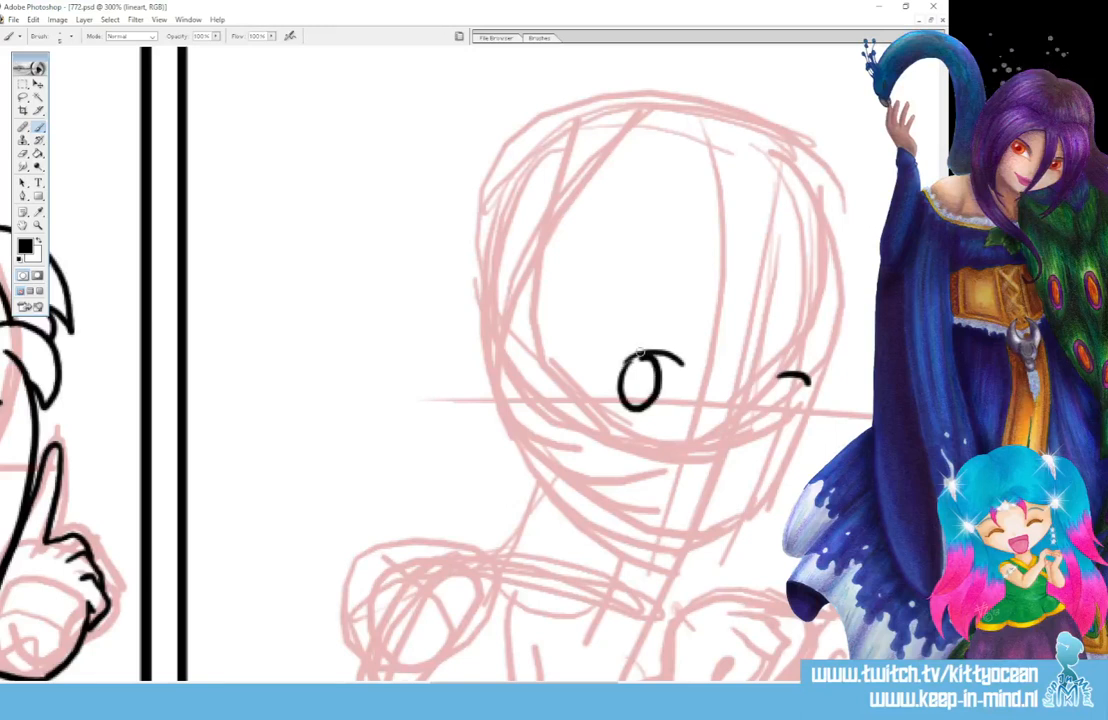
key(ctrl+z)
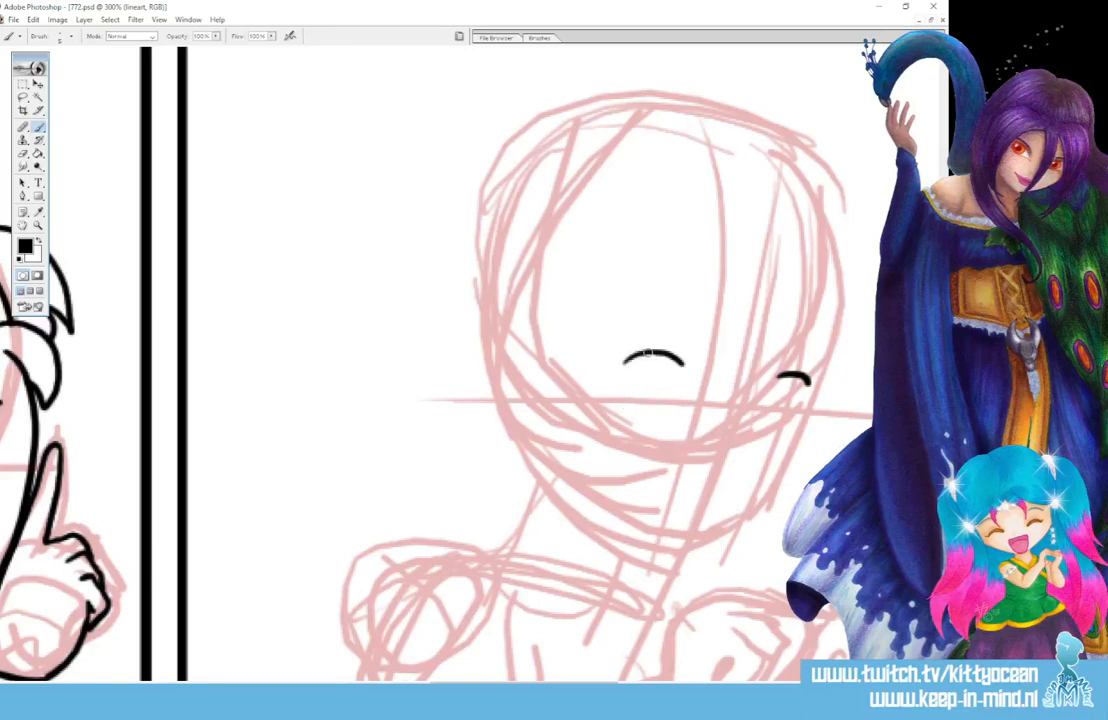
mouse_move(636, 356)
mouse_down()
mouse_move(618, 399)
mouse_move(636, 411)
mouse_move(656, 375)
mouse_move(671, 347)
mouse_up()
mouse_move(790, 381)
mouse_down()
mouse_move(762, 403)
mouse_move(762, 426)
mouse_move(774, 433)
mouse_move(797, 386)
mouse_up()
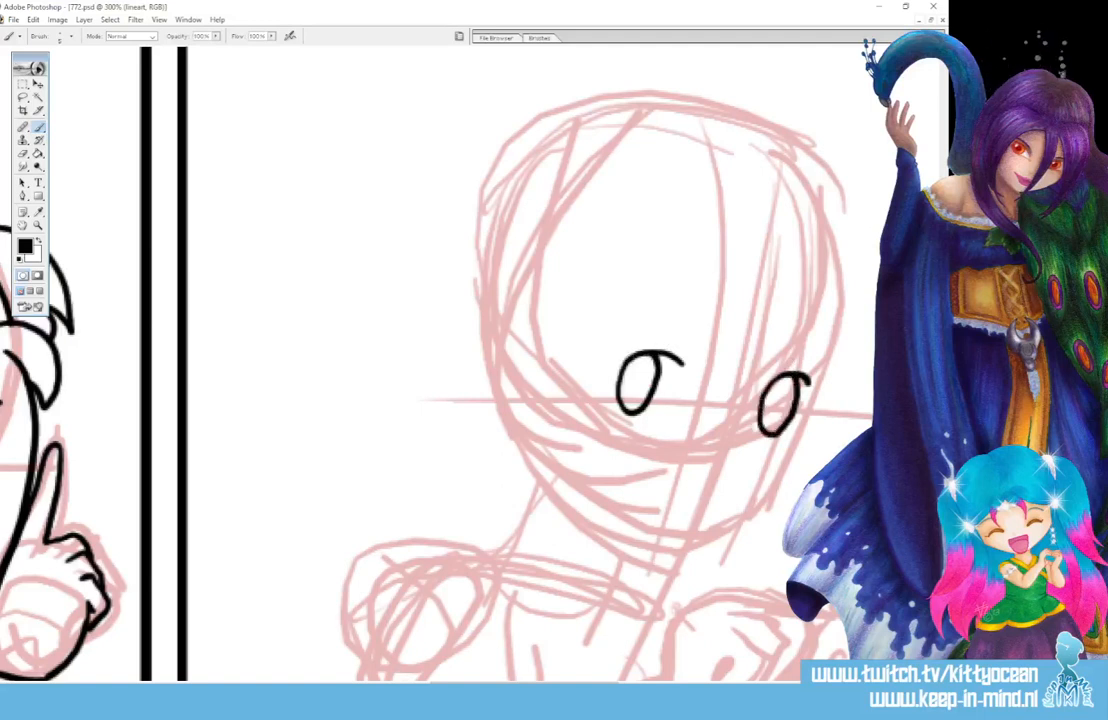
mouse_move(631, 366)
mouse_down()
mouse_move(648, 358)
mouse_move(640, 389)
mouse_up()
mouse_move(769, 390)
mouse_down()
mouse_move(783, 383)
mouse_move(777, 411)
mouse_move(786, 387)
mouse_up()
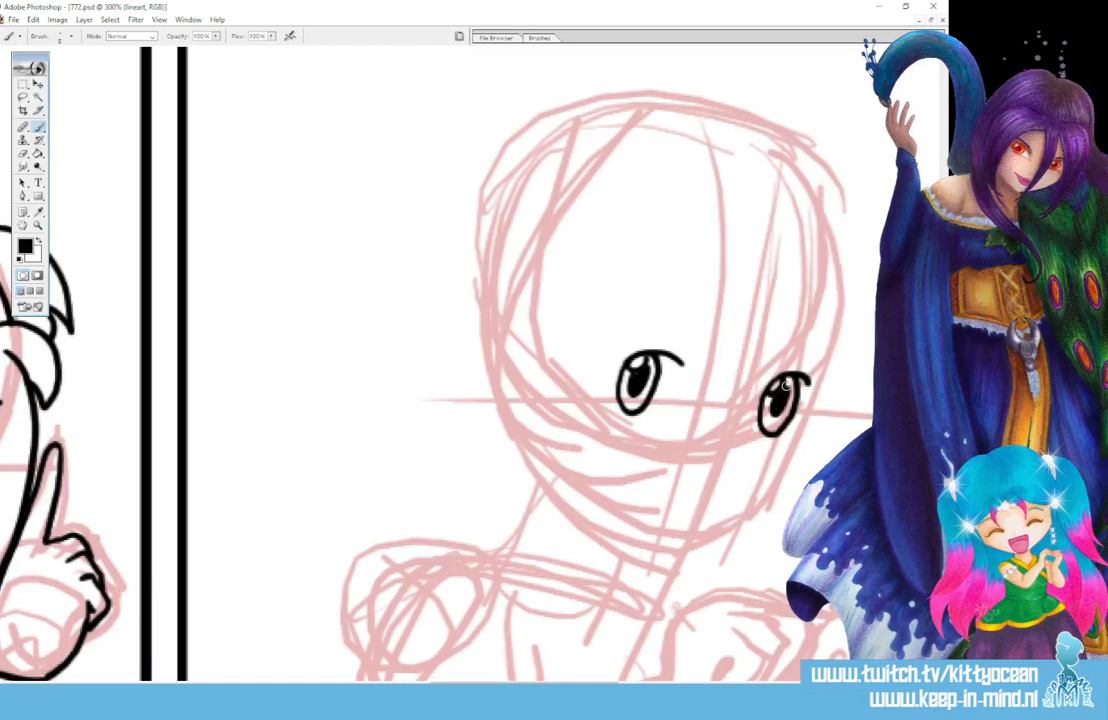
Ink the figure's two short eyebrows, reworking the left one, plus a small nose mark and a tiny open mouth.
drag(626, 327, 678, 319)
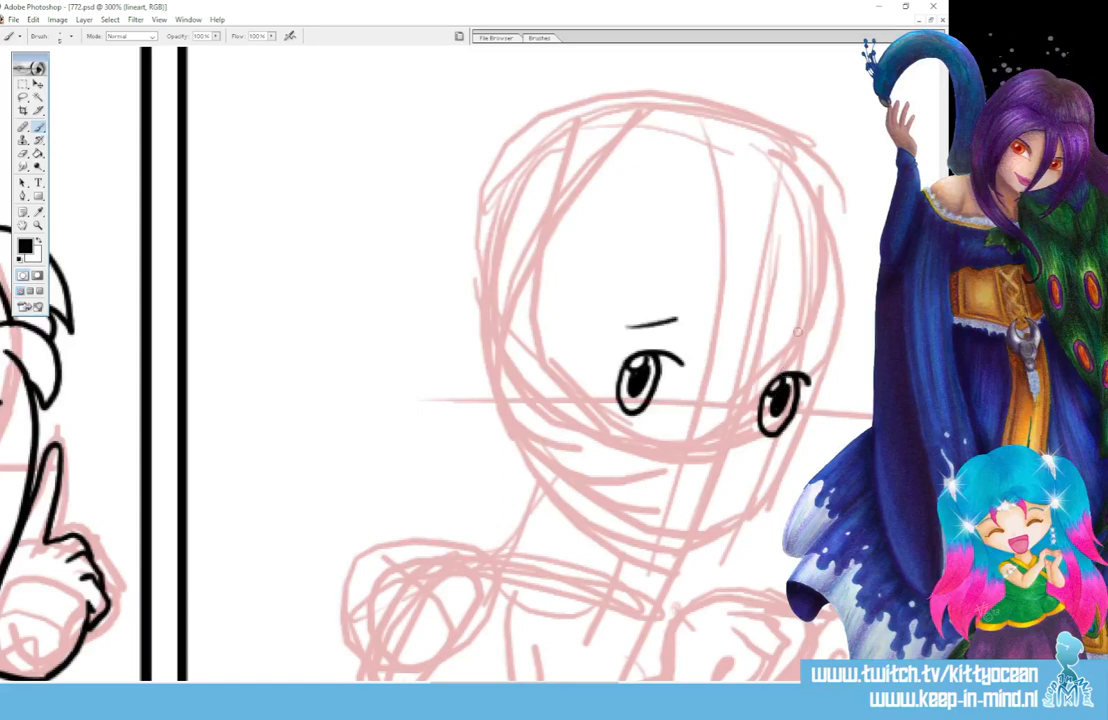
key(ctrl+z)
drag(632, 316, 670, 323)
drag(788, 343, 813, 341)
drag(707, 445, 719, 439)
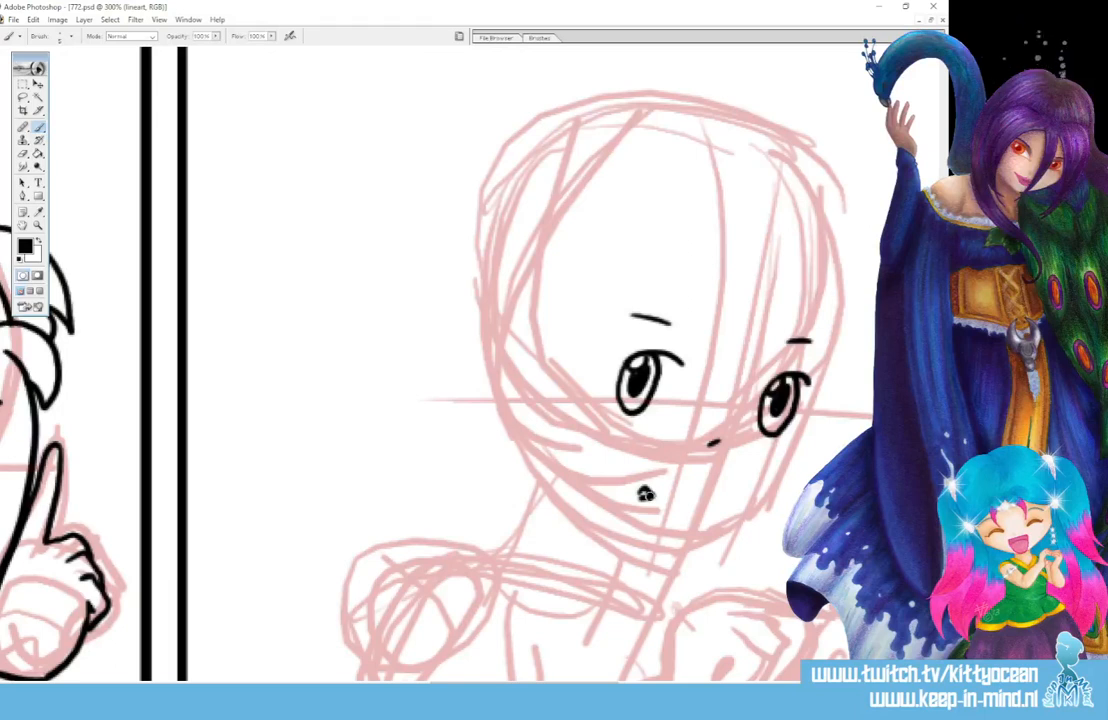
Erase both eyebrows and redraw them lower, close above the eyes, with a slight slant.
drag(630, 317, 671, 322)
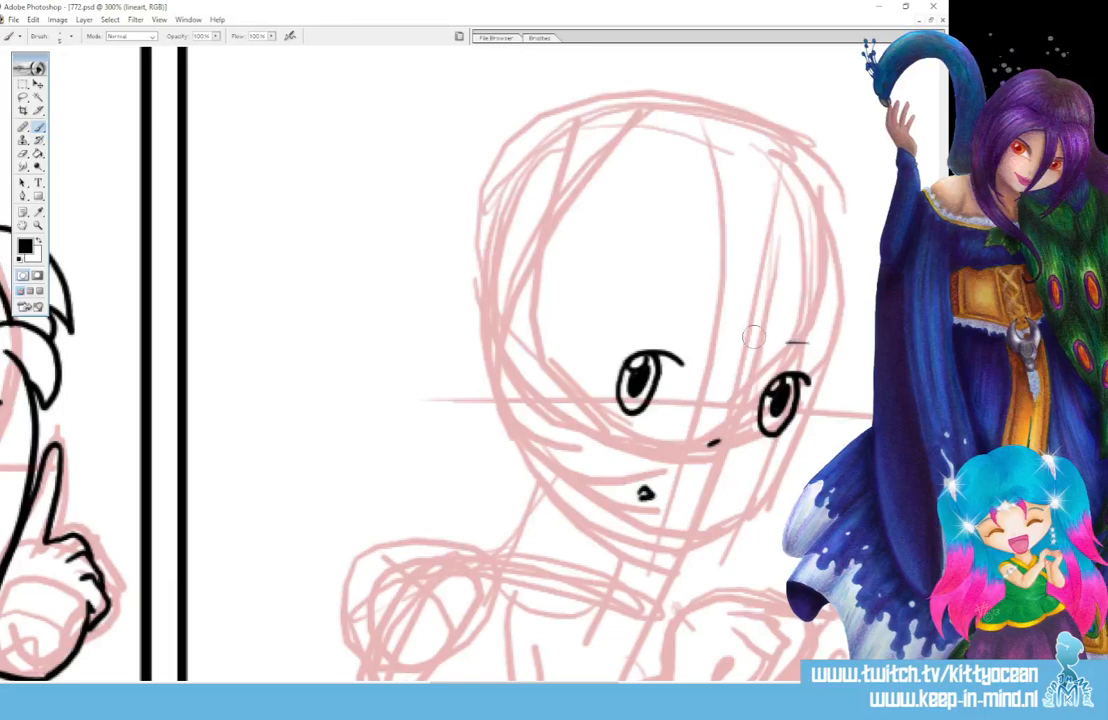
drag(786, 343, 814, 340)
drag(628, 344, 665, 337)
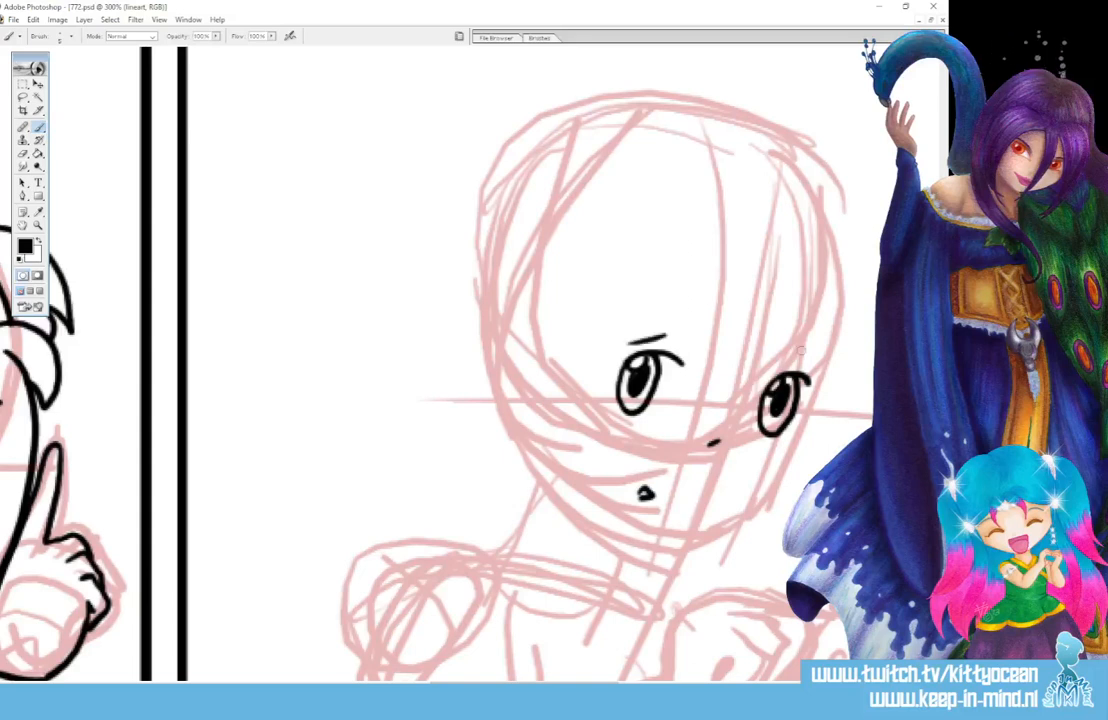
drag(784, 361, 809, 357)
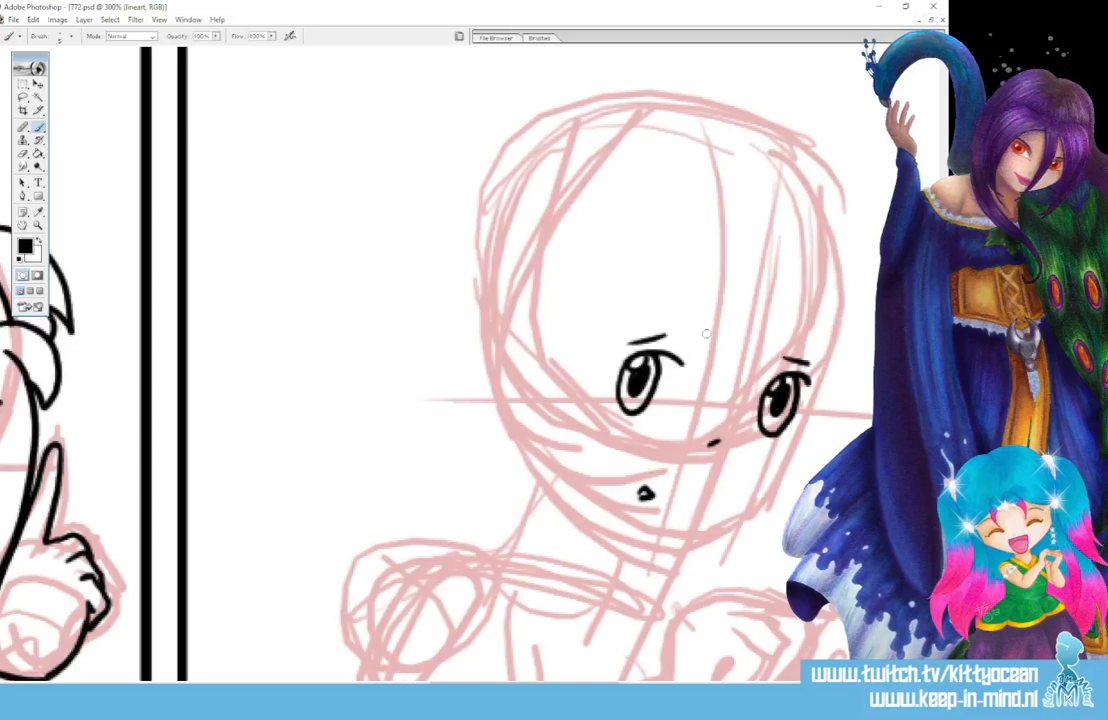
Ink the fringe strands between the eyes and try a long line from the fringe down past the left eye.
mouse_move(711, 316)
mouse_down()
mouse_move(730, 381)
mouse_move(721, 362)
mouse_move(742, 349)
mouse_move(748, 392)
mouse_up()
drag(772, 313, 750, 390)
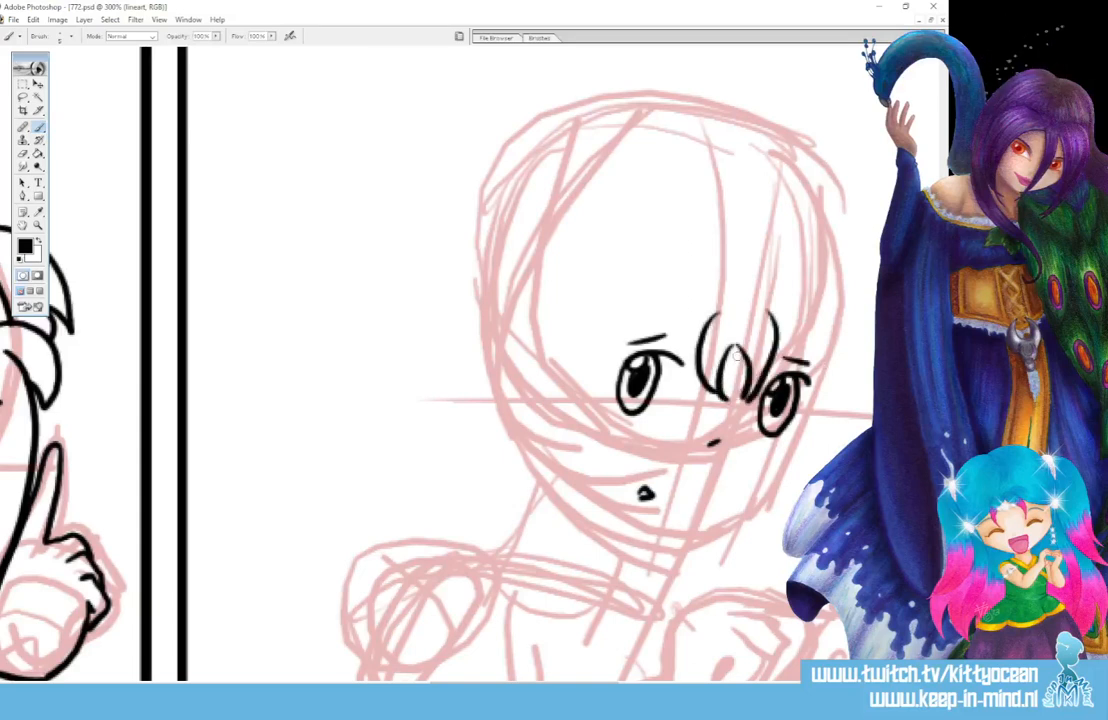
mouse_move(717, 313)
mouse_down()
mouse_move(631, 341)
mouse_move(587, 560)
mouse_up()
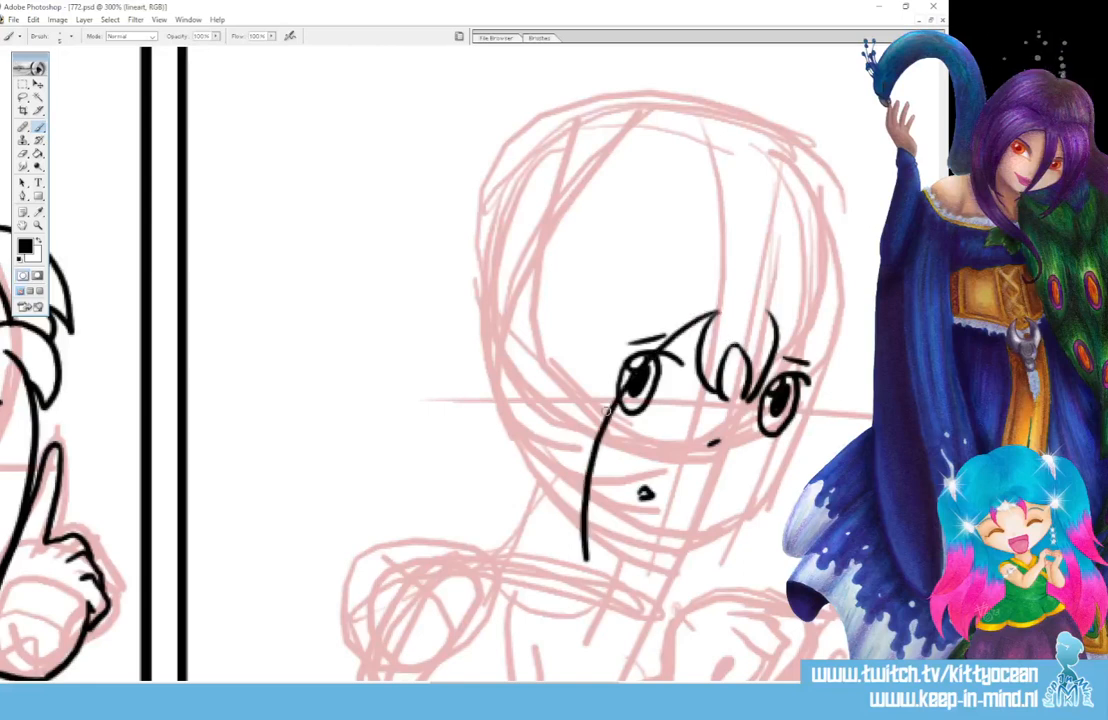
key(ctrl+z)
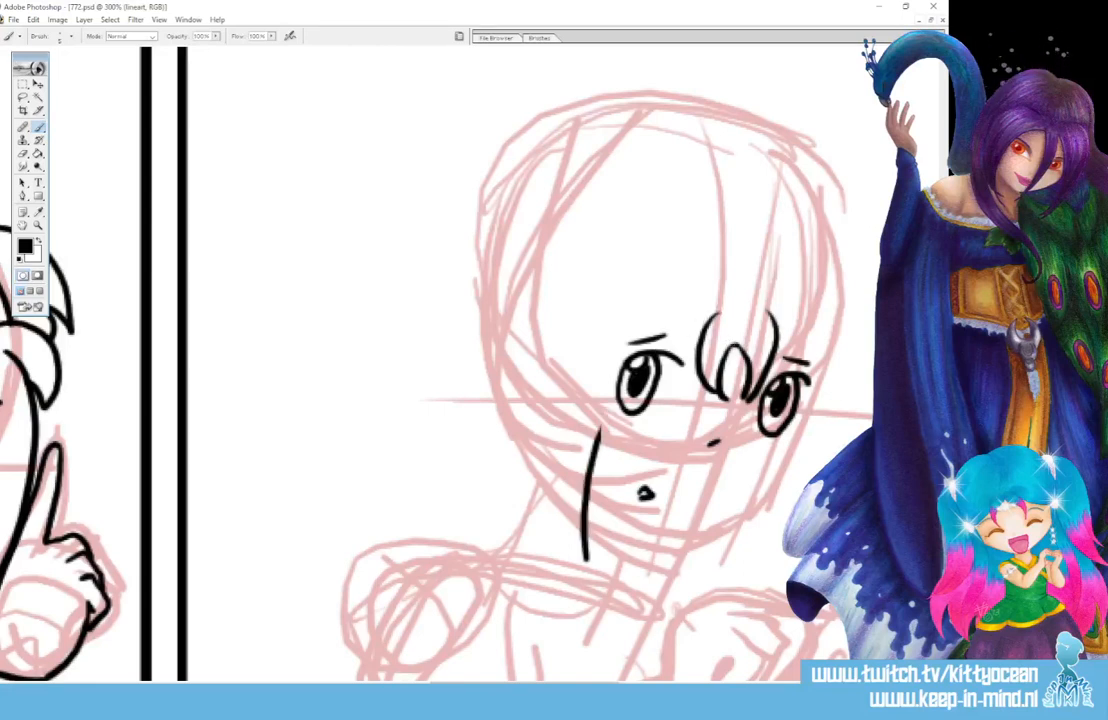
Ink the long pointed left bang, the curved hair tuft above it, and the inner line of the right bang.
mouse_move(713, 315)
mouse_down()
mouse_move(630, 343)
mouse_move(562, 548)
mouse_up()
mouse_move(583, 298)
mouse_down()
mouse_move(566, 324)
mouse_move(541, 429)
mouse_move(572, 546)
mouse_up()
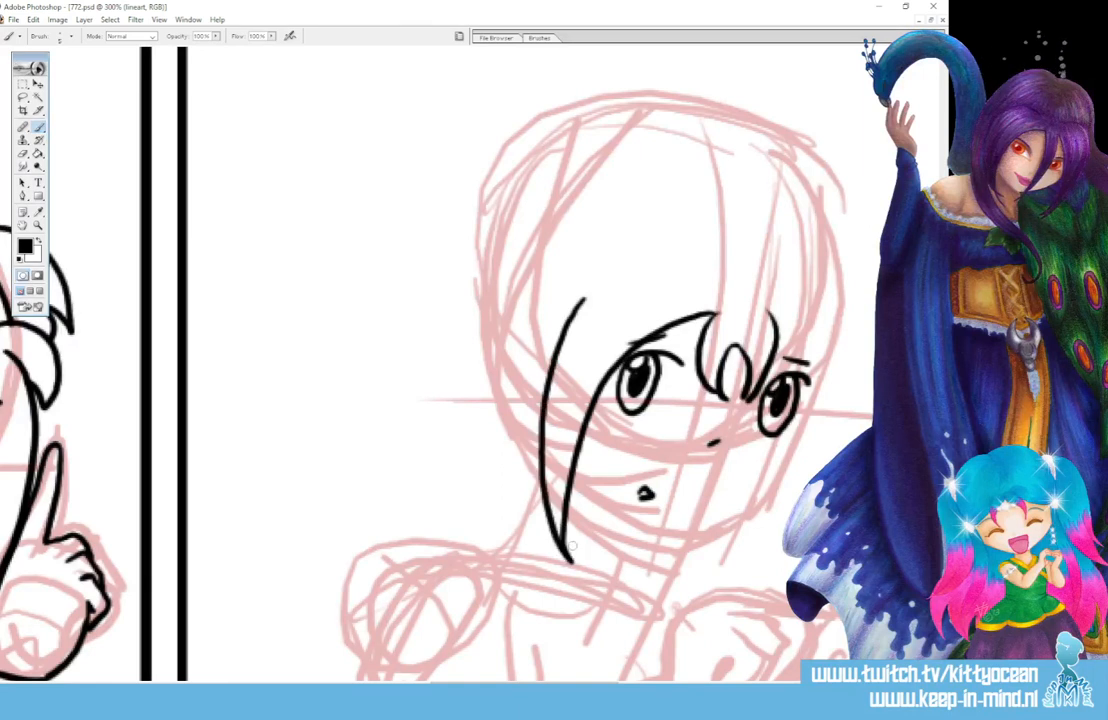
drag(623, 280, 598, 288)
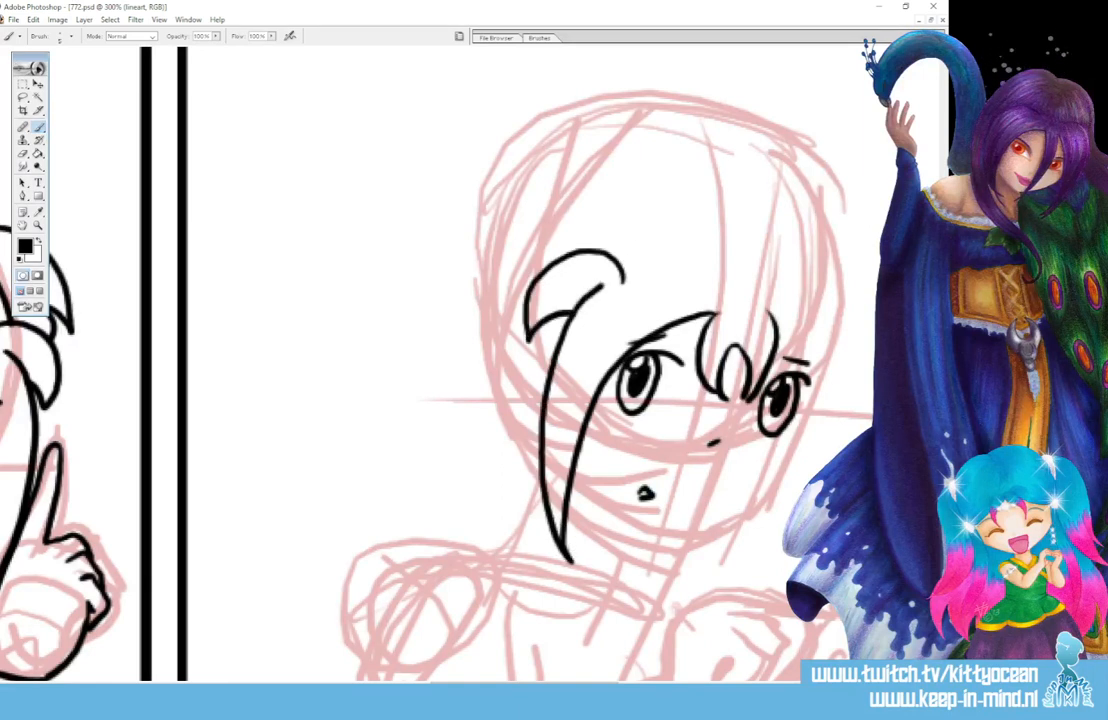
drag(772, 316, 745, 560)
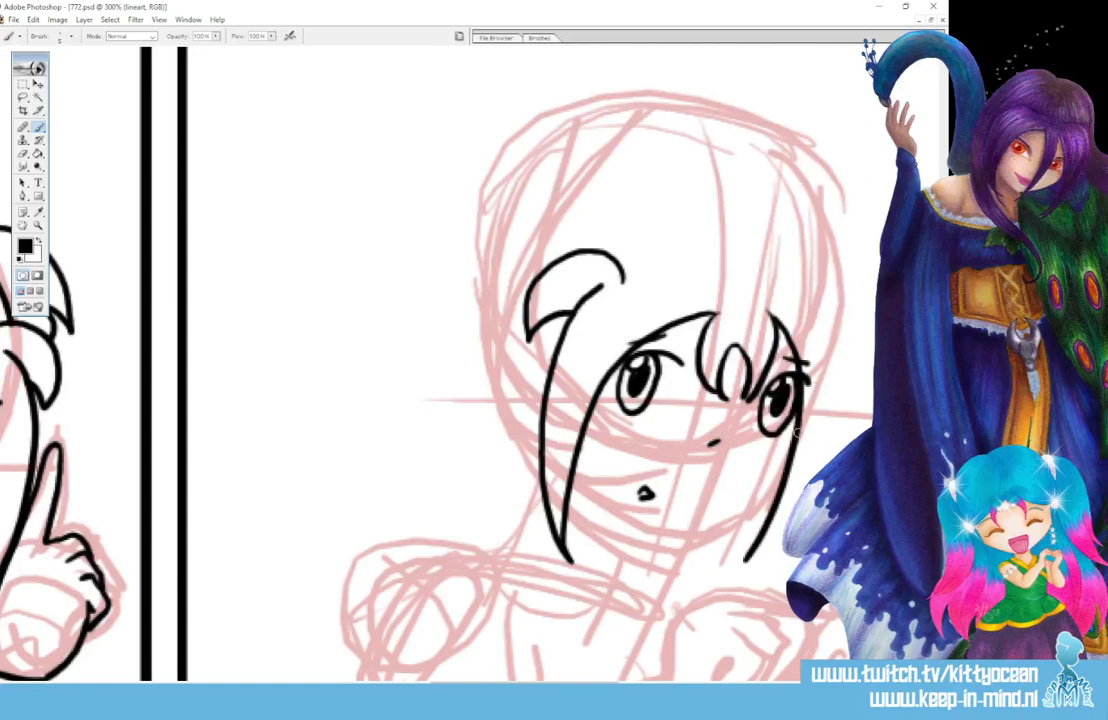
Ink the right bang's outer line with a pointed hair tuft above it, and the jawline joining both bangs at the chin.
drag(824, 316, 727, 575)
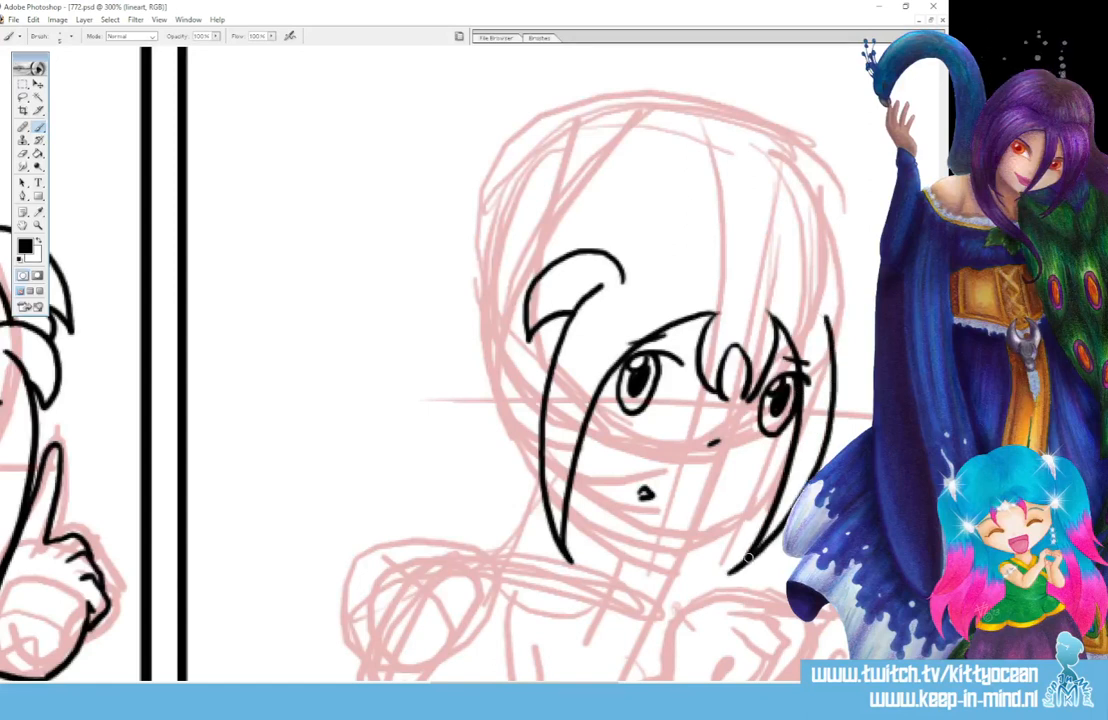
mouse_move(799, 295)
mouse_down()
mouse_move(857, 336)
mouse_move(849, 380)
mouse_up()
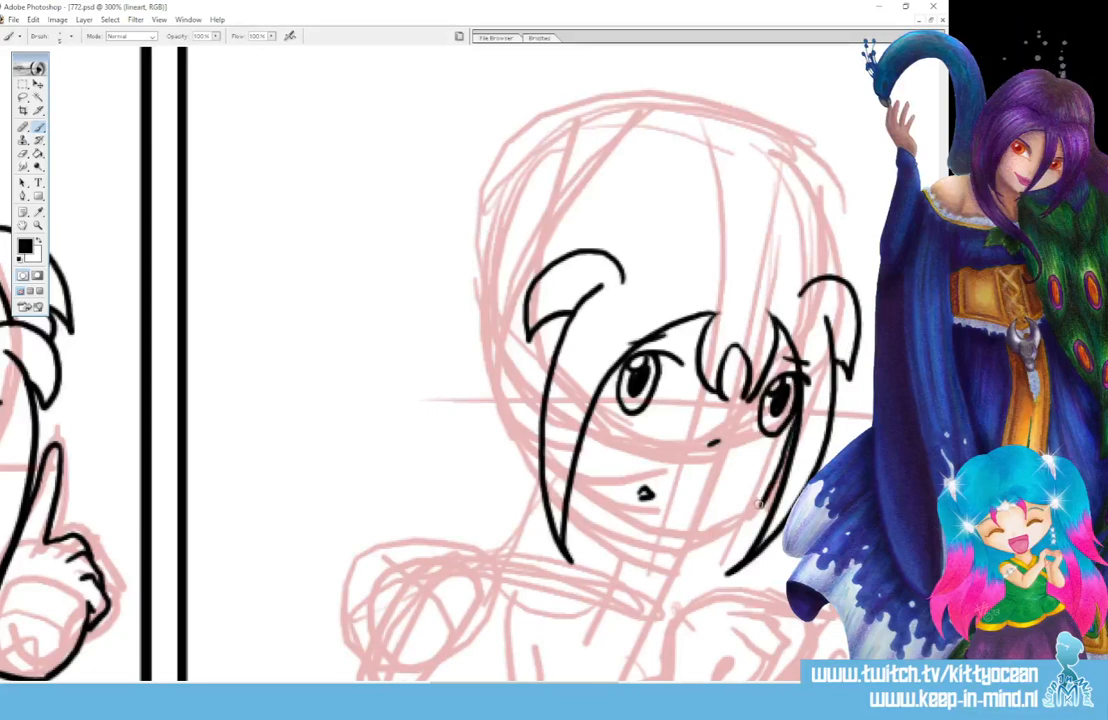
drag(762, 501, 668, 545)
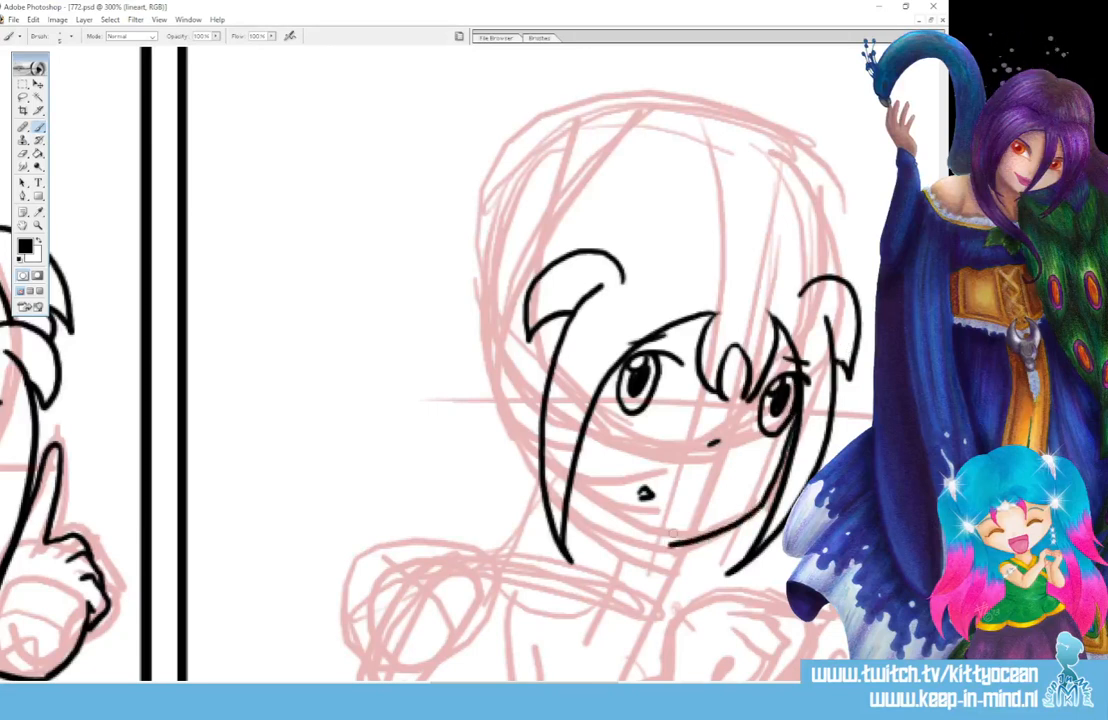
drag(568, 505, 672, 542)
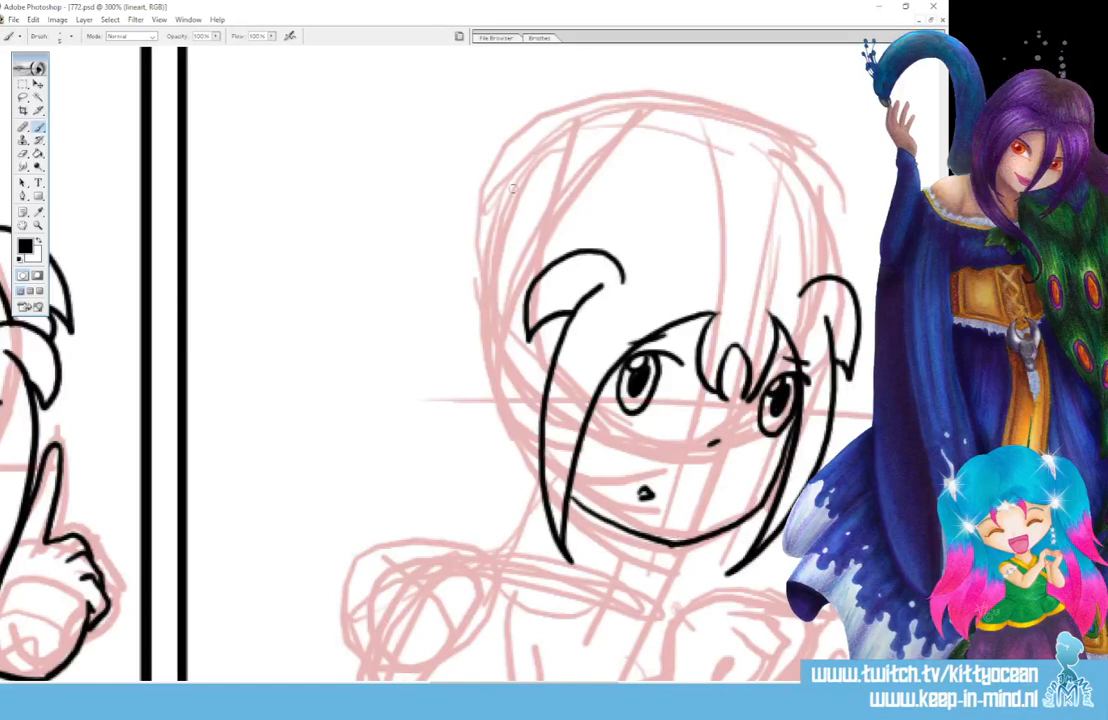
Ink the rounded upper part of the left pigtail, with inner strands gathering into a point.
mouse_move(431, 233)
mouse_down()
mouse_move(507, 193)
mouse_move(538, 210)
mouse_move(447, 395)
mouse_up()
mouse_move(474, 286)
mouse_down()
mouse_move(447, 378)
mouse_move(461, 407)
mouse_up()
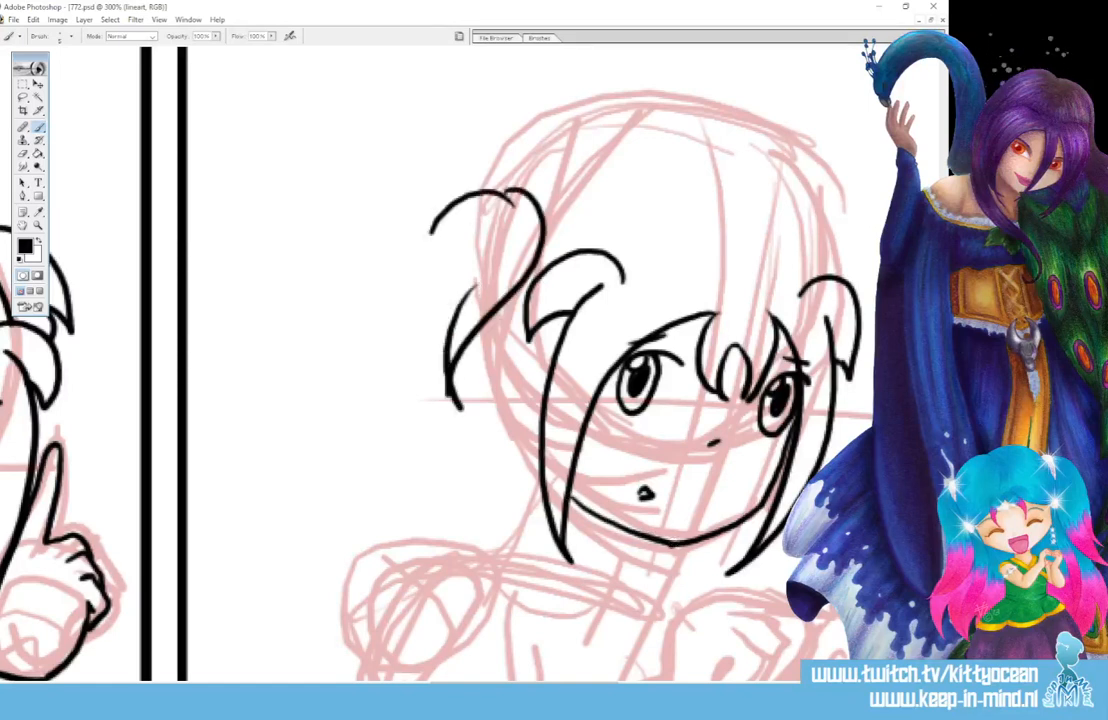
drag(491, 190, 468, 418)
drag(438, 292, 450, 380)
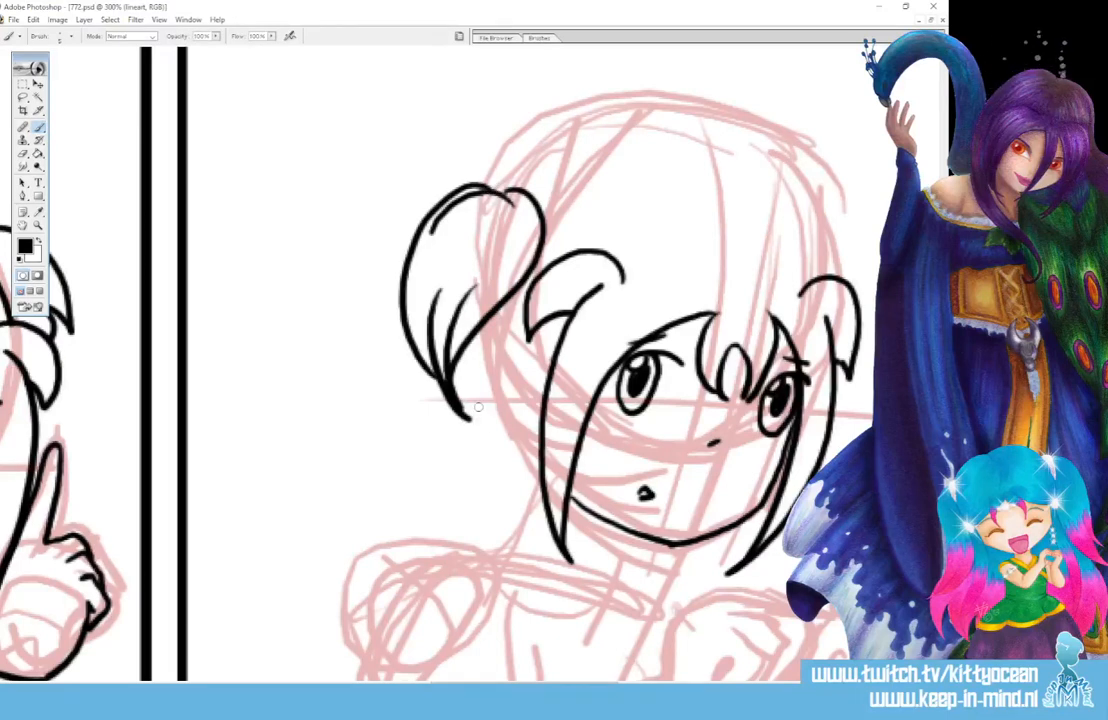
Ink the left pigtail's lower hair, curving out toward the shoulder and ending in pointed tips beside the neck.
mouse_move(491, 340)
mouse_down()
mouse_move(496, 452)
mouse_move(401, 533)
mouse_up()
mouse_move(541, 450)
mouse_down()
mouse_move(541, 484)
mouse_move(489, 565)
mouse_up()
mouse_move(494, 499)
mouse_down()
mouse_move(500, 512)
mouse_move(472, 565)
mouse_up()
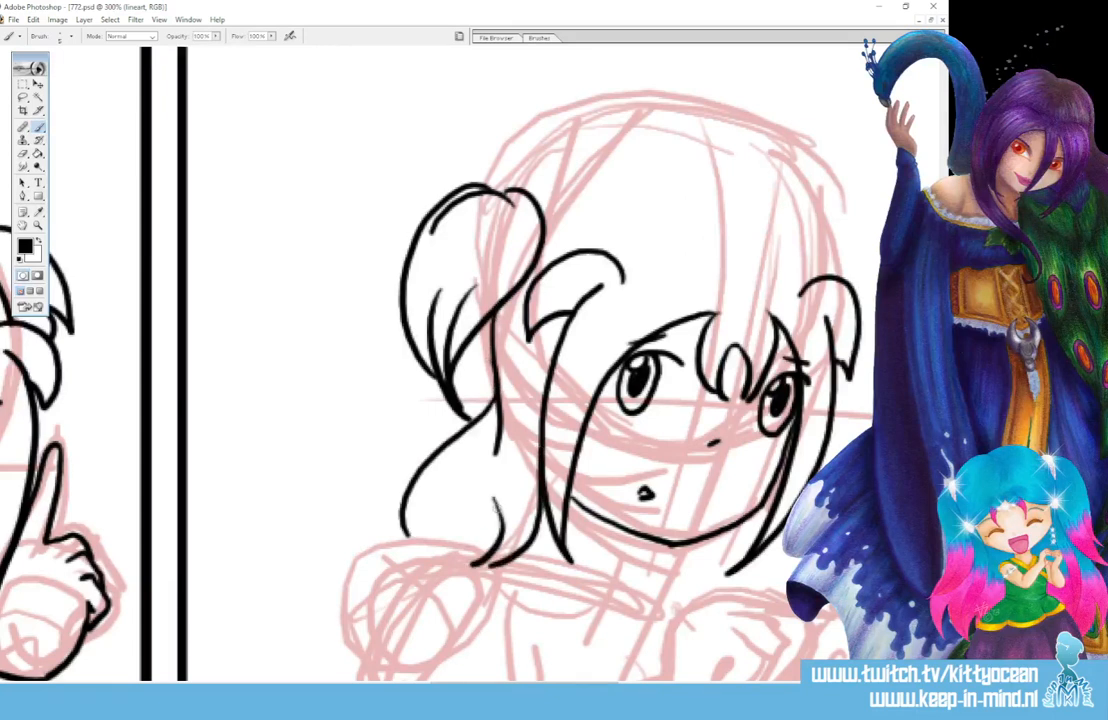
drag(502, 526, 457, 543)
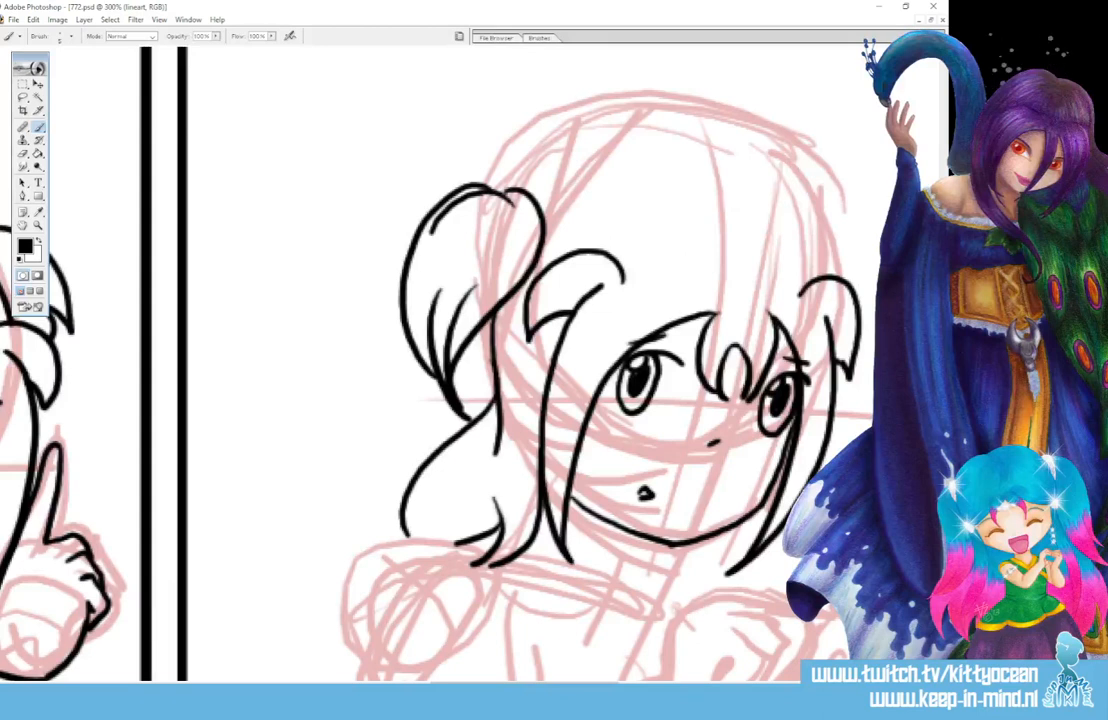
Ink the top of the head as two overlapping arcs between the pigtails, and the partly hidden right pigtail with its pointed strands.
scroll(450, 380, up, 3)
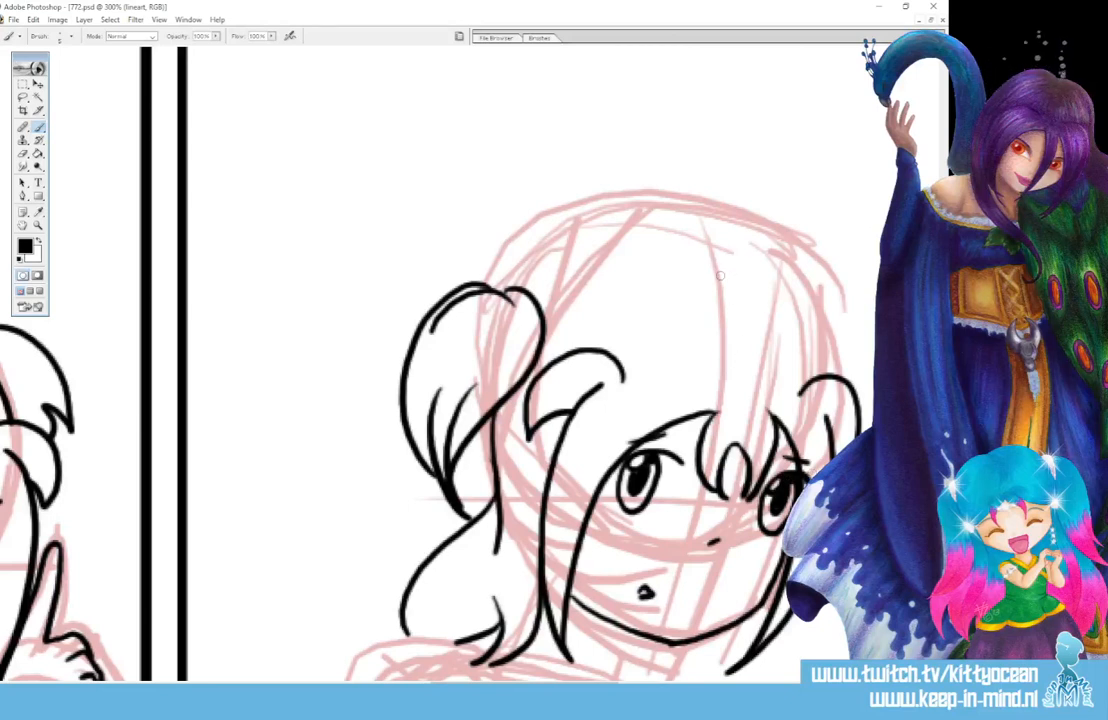
mouse_move(728, 283)
mouse_down()
mouse_move(612, 242)
mouse_move(512, 282)
mouse_up()
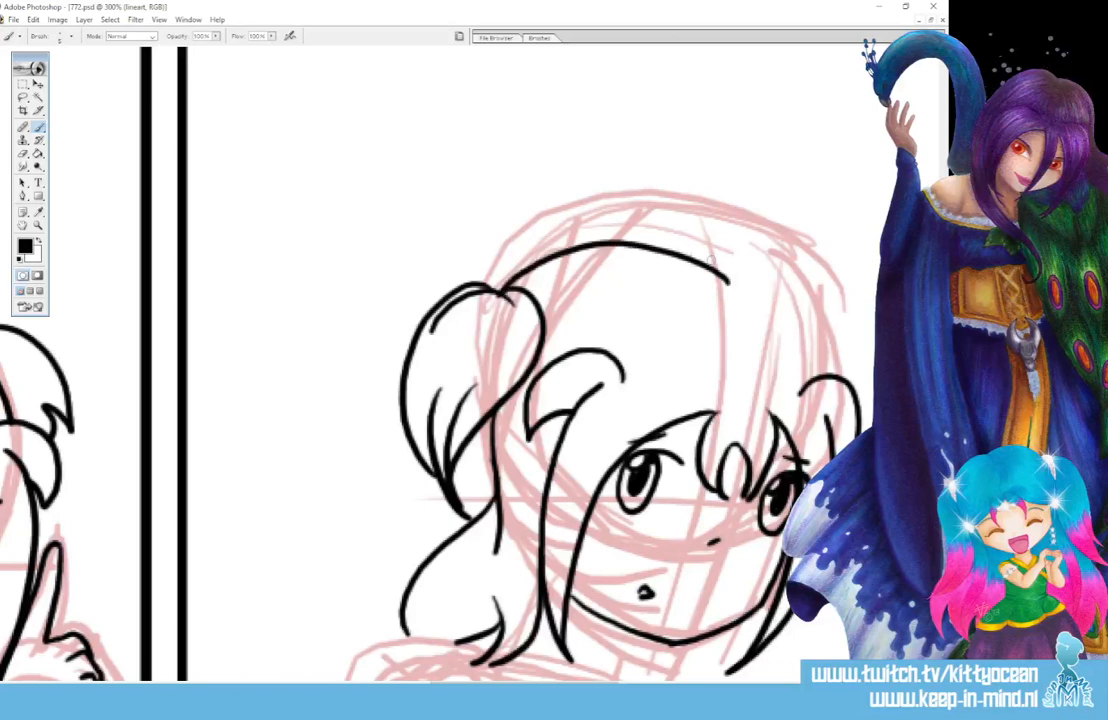
mouse_move(675, 249)
mouse_down()
mouse_move(770, 285)
mouse_move(834, 376)
mouse_up()
mouse_move(763, 268)
mouse_down()
mouse_move(835, 254)
mouse_move(876, 322)
mouse_up()
mouse_move(848, 333)
mouse_down()
mouse_move(872, 362)
mouse_move(865, 411)
mouse_up()
Rework the jawline into a rounder curve running from the right eye down to the chin and up to the left bang.
scroll(450, 380, down, 4)
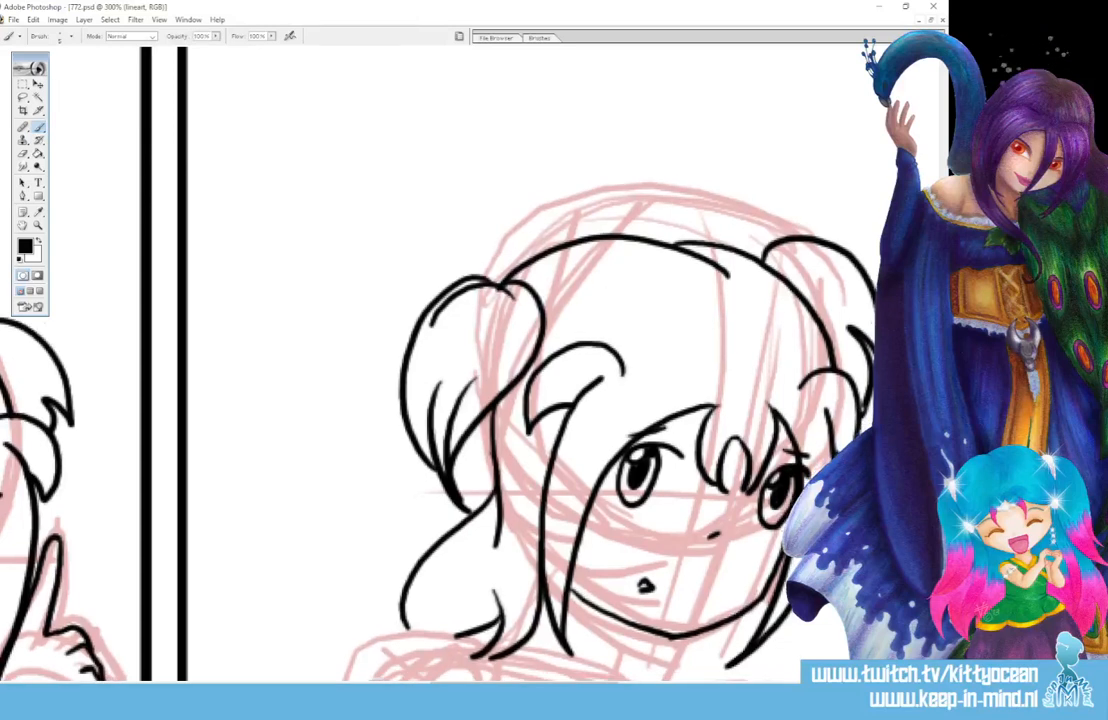
scroll(450, 380, down, 1)
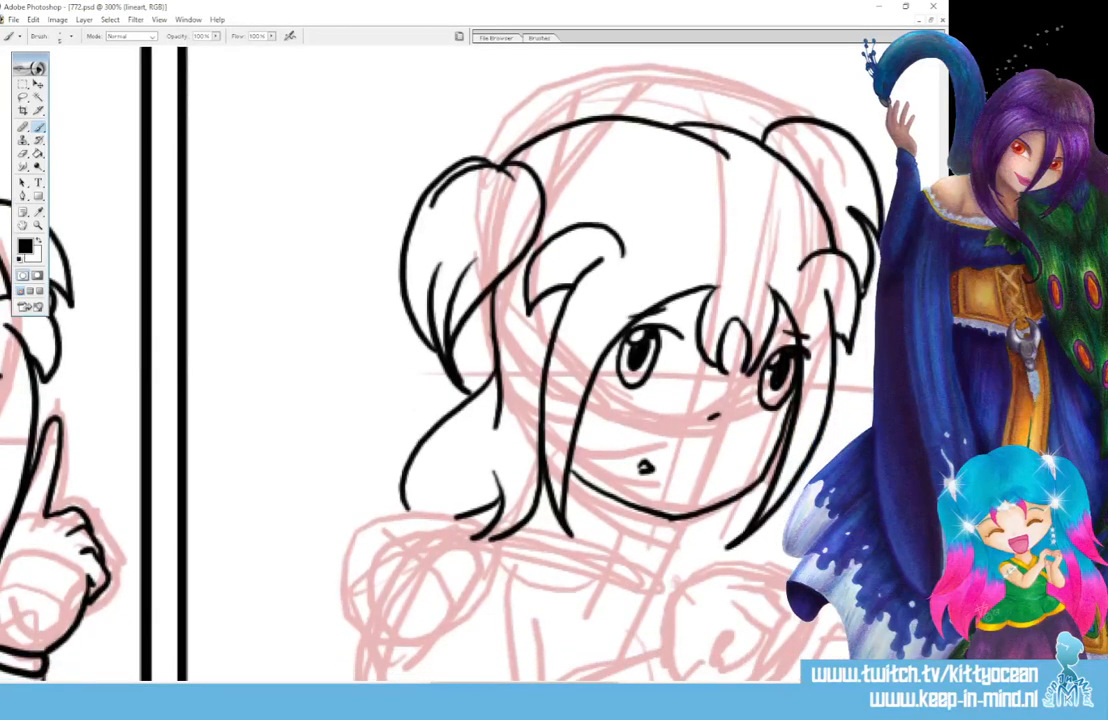
drag(588, 684, 643, 684)
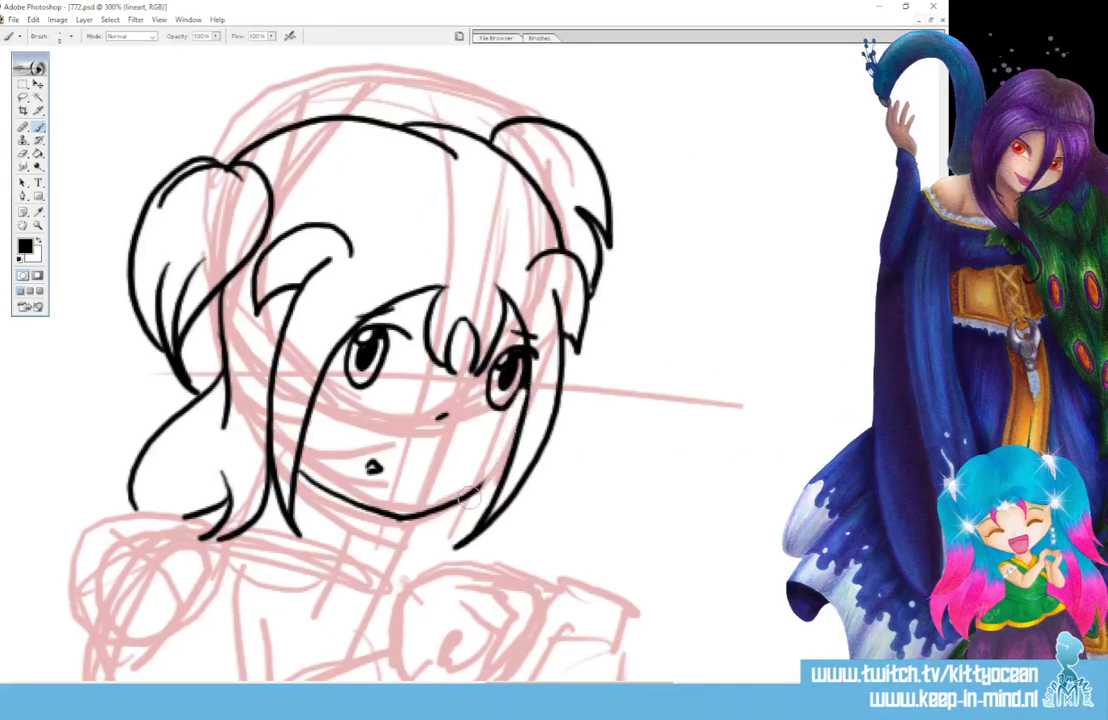
mouse_move(522, 384)
mouse_down()
mouse_move(486, 479)
mouse_move(461, 501)
mouse_move(471, 491)
mouse_up()
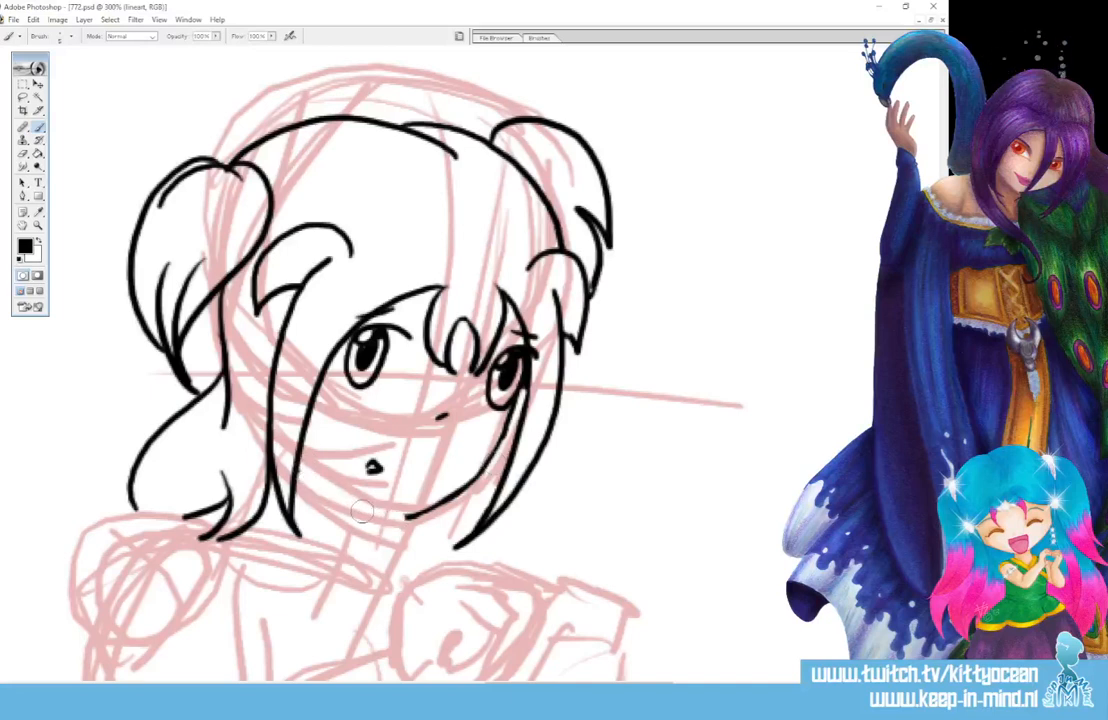
mouse_move(297, 465)
mouse_down()
mouse_move(375, 510)
mouse_move(445, 500)
mouse_up()
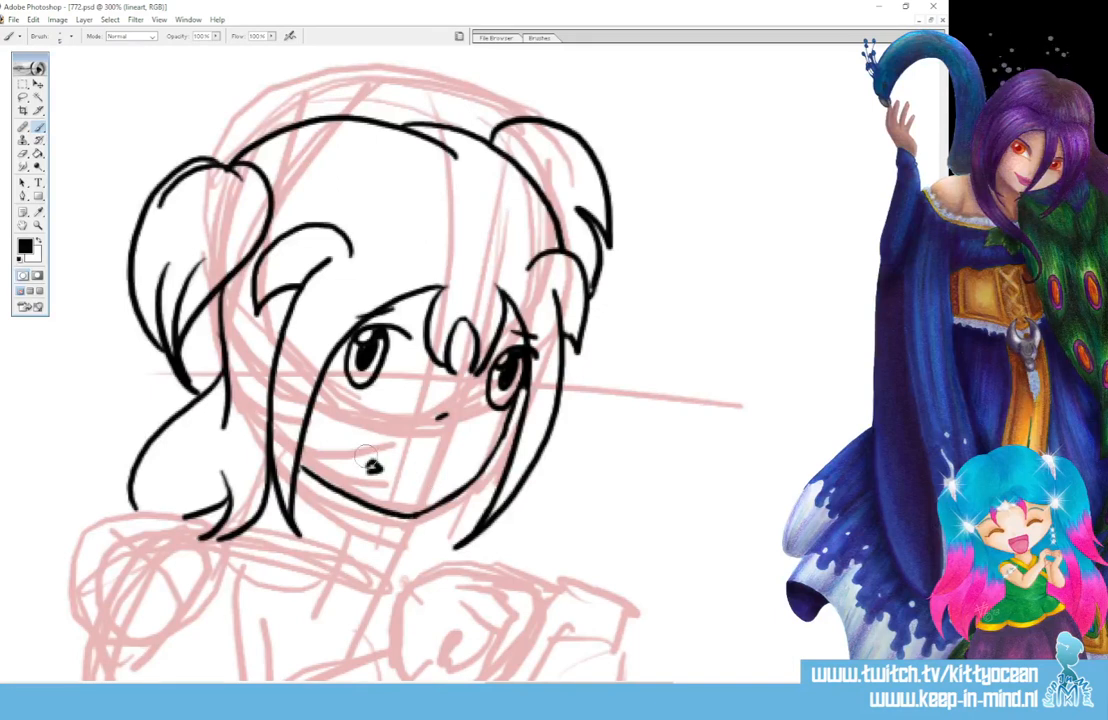
Erase the small mouth and redraw the short nose mark at nearly the same spot.
drag(370, 461, 375, 467)
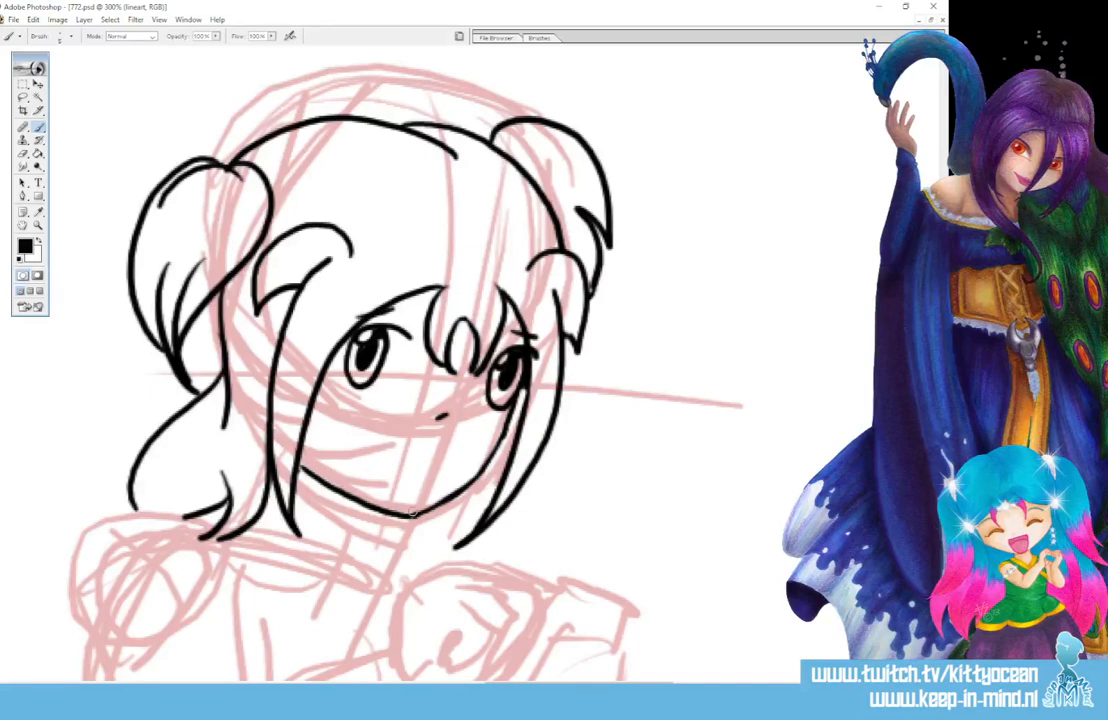
right_click(435, 413)
click(431, 417)
drag(432, 421, 441, 415)
Flip the lineart layer horizontally and bring the mirrored face into view to check its proportions.
click(33, 19)
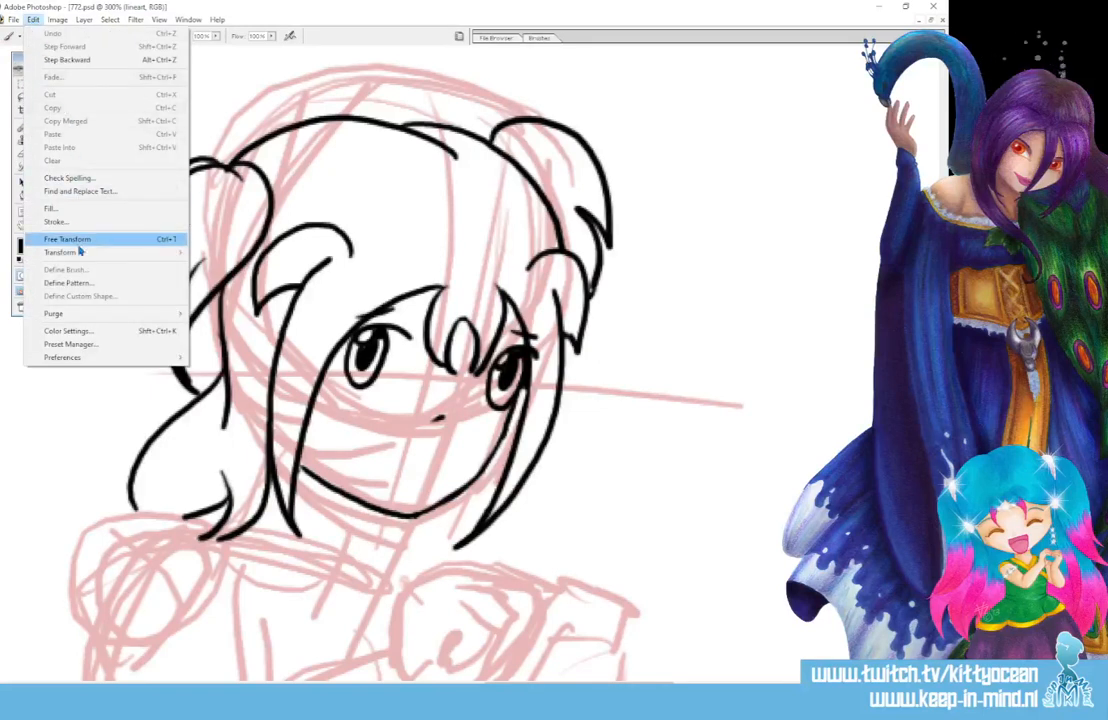
mouse_move(80, 251)
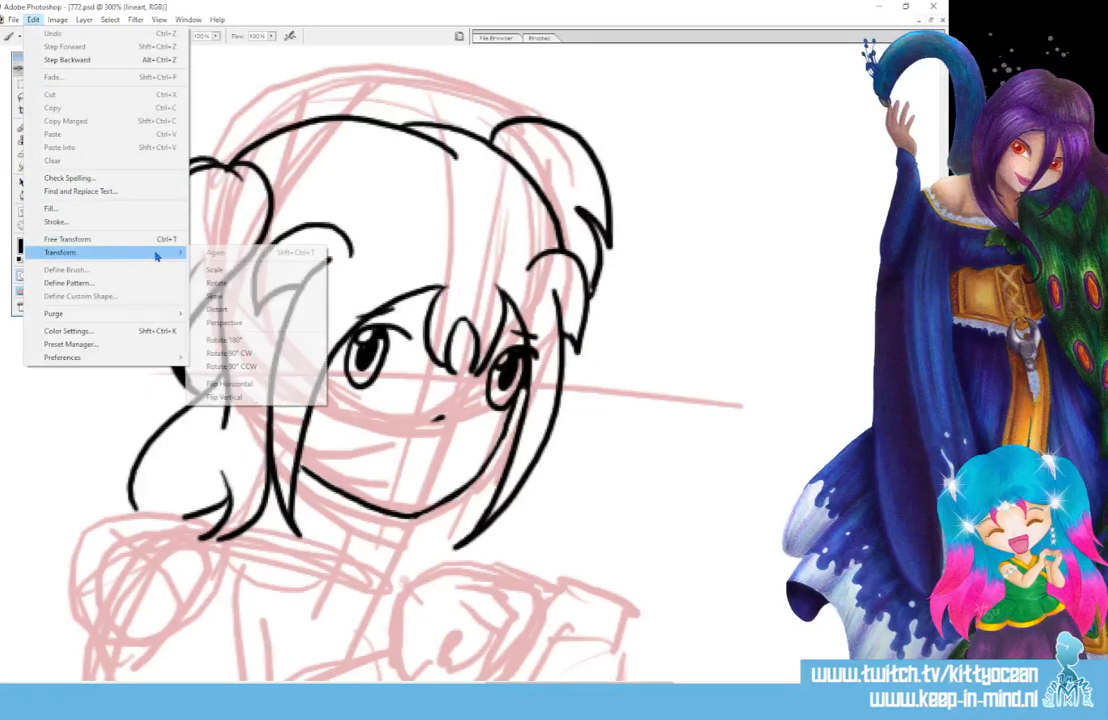
click(246, 385)
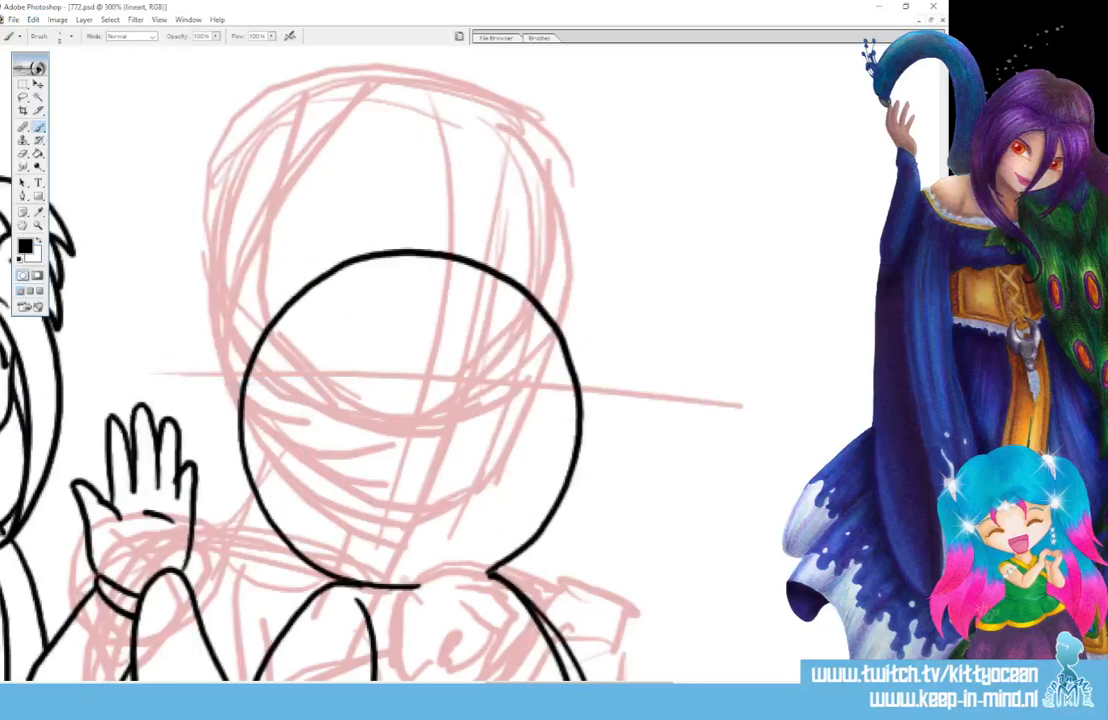
scroll(400, 360, right, 10)
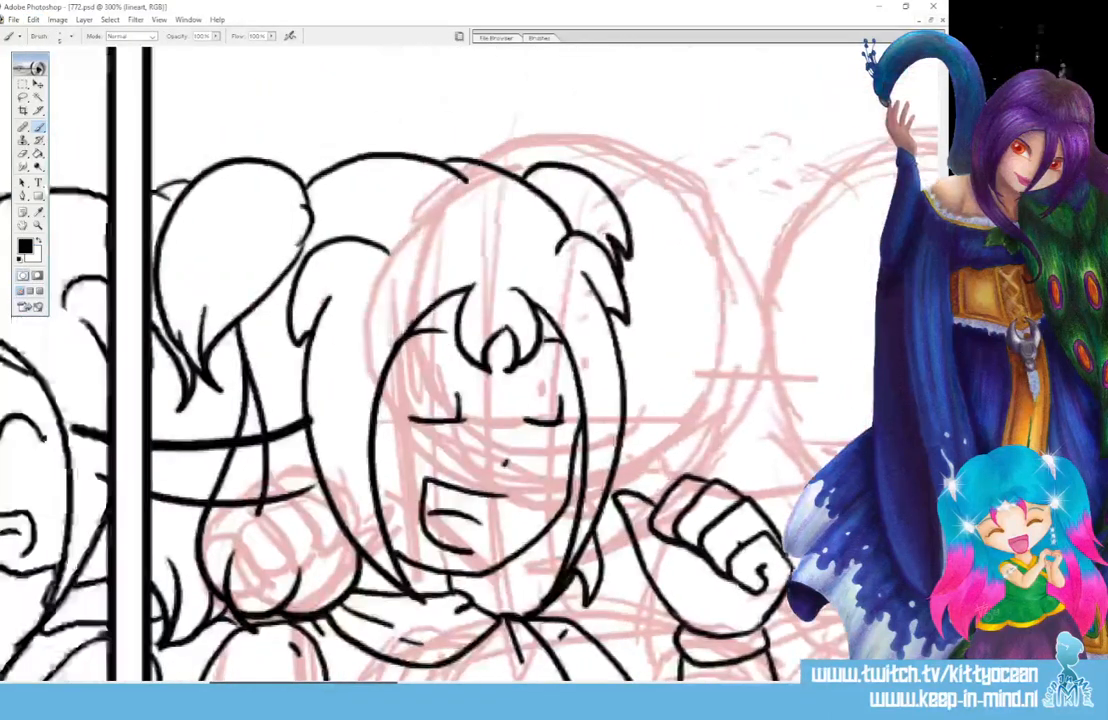
scroll(400, 360, left, 10)
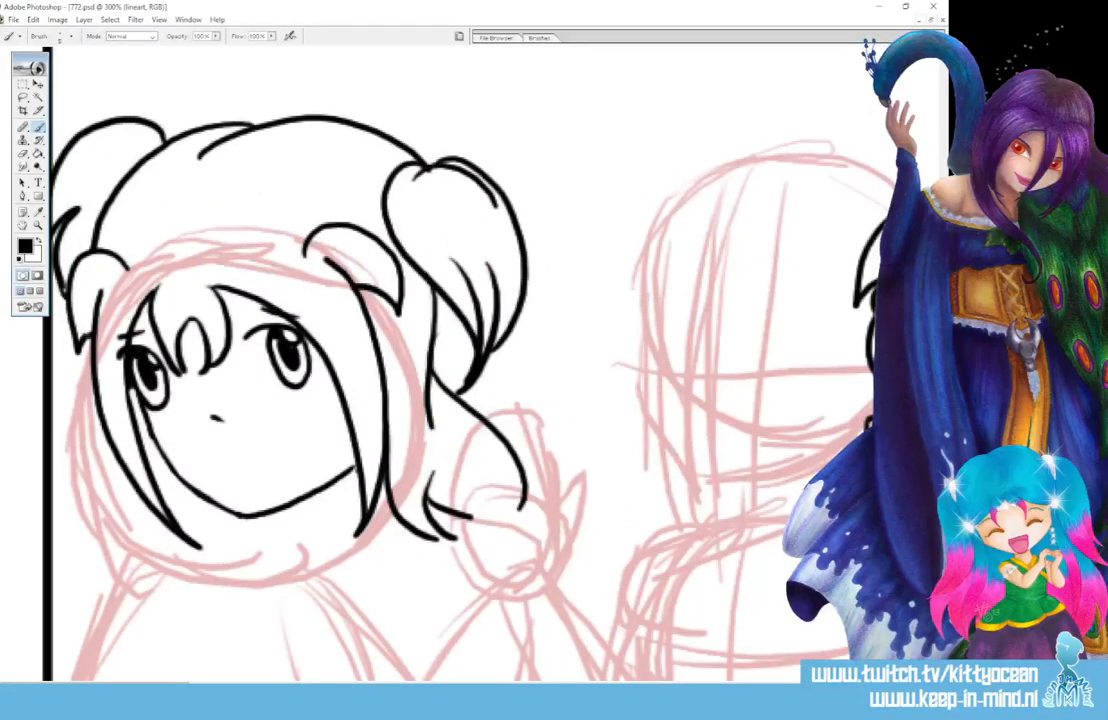
mouse_move(270, 456)
mouse_down()
mouse_move(278, 442)
mouse_move(293, 452)
mouse_move(308, 482)
mouse_up()
key(ctrl+z)
click(327, 465)
key(ctrl+alt+z)
key(ctrl+alt+z)
Redraw the nose mark lower and try out small mouth marks above the chin, erasing each one.
drag(214, 416, 219, 431)
key(b)
drag(264, 478, 280, 475)
key(e)
drag(272, 470, 282, 476)
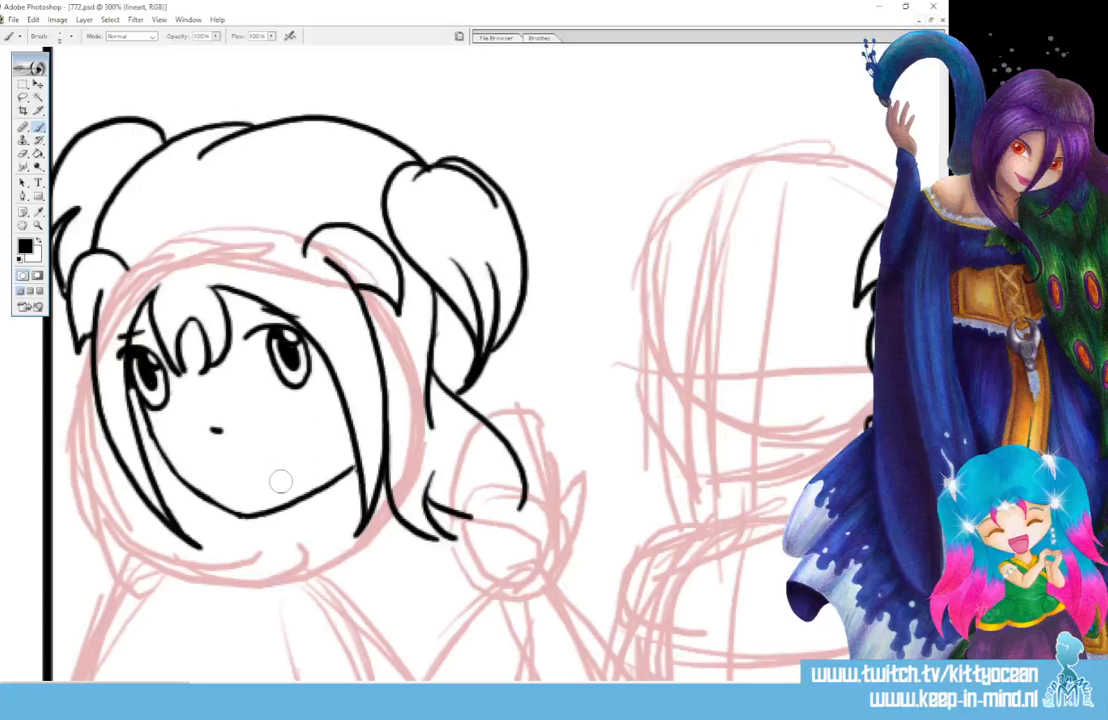
key(b)
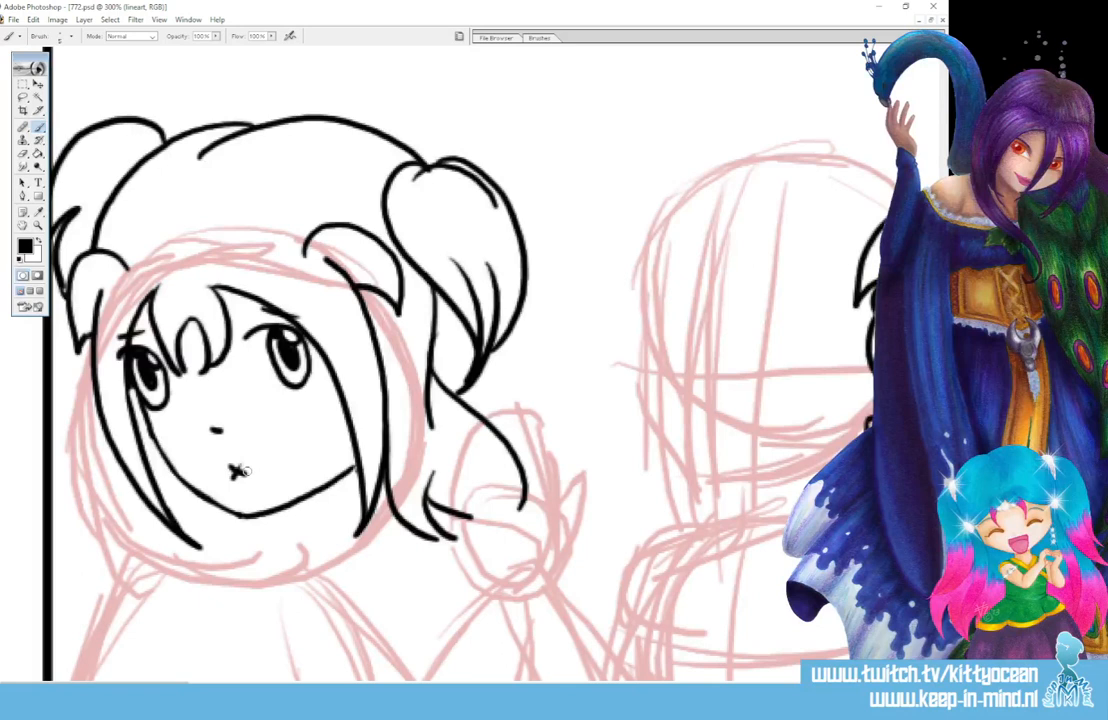
key(e)
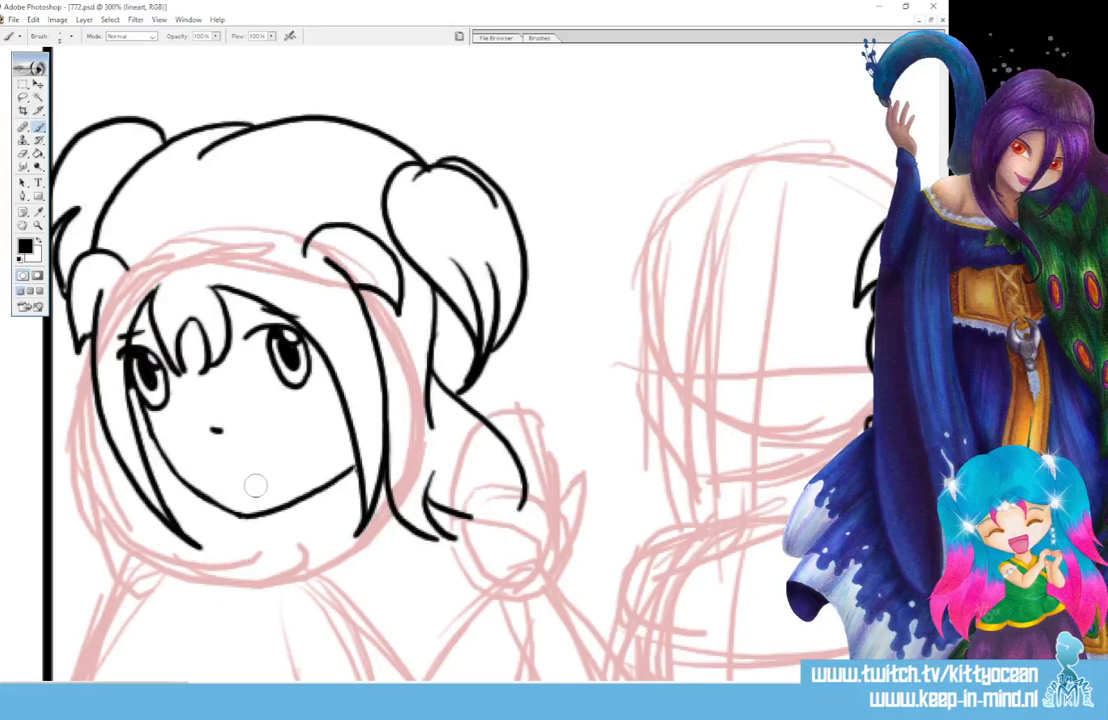
Ink a tiny dot mouth above the chin and replace the nose mark with a short stroke.
key(b)
click(234, 478)
key(e)
click(217, 429)
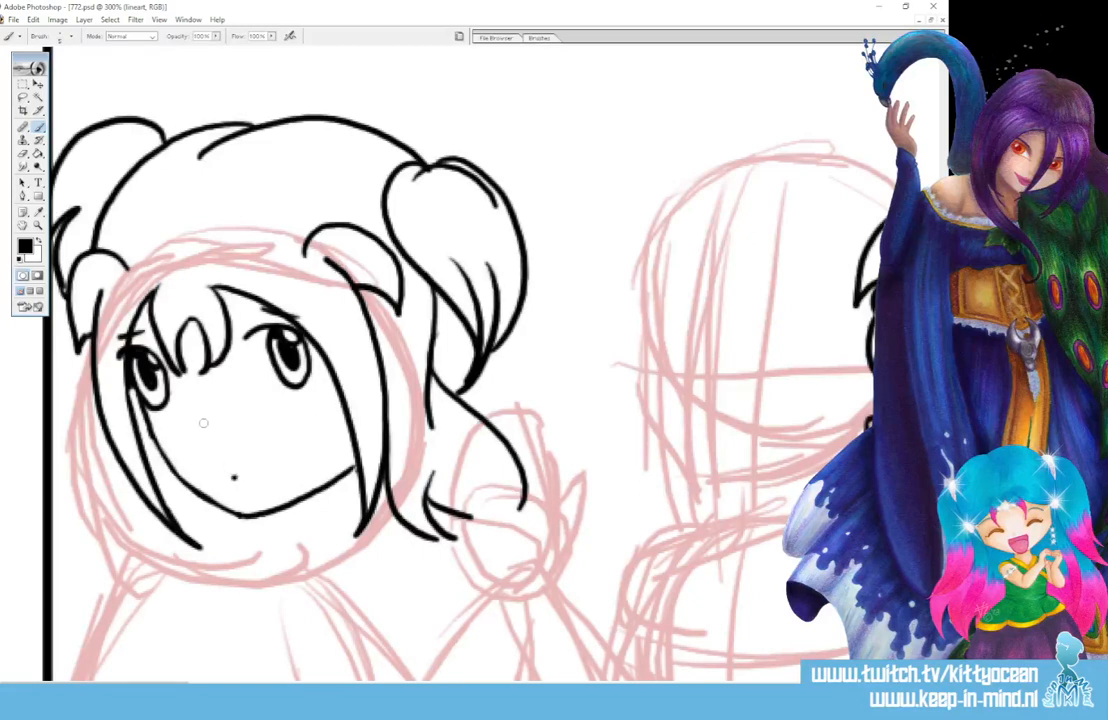
click(214, 433)
Lasso the left eye of the mirrored face with its eyebrow, shift it slightly toward the fringe, and deselect.
click(23, 98)
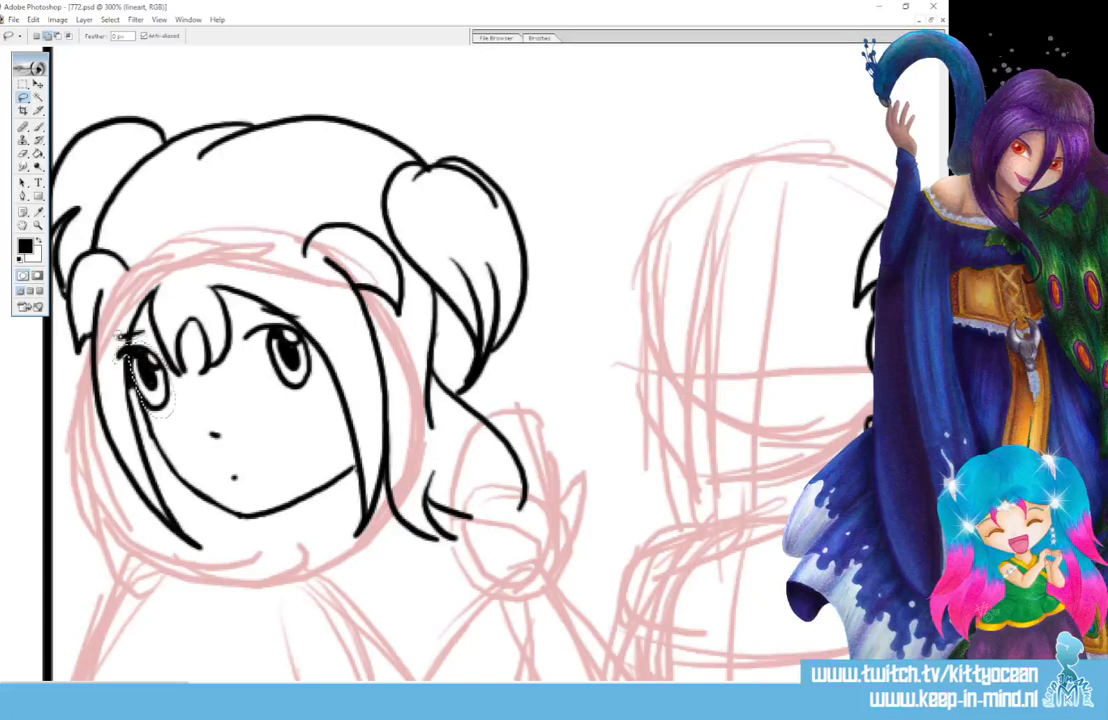
click(38, 84)
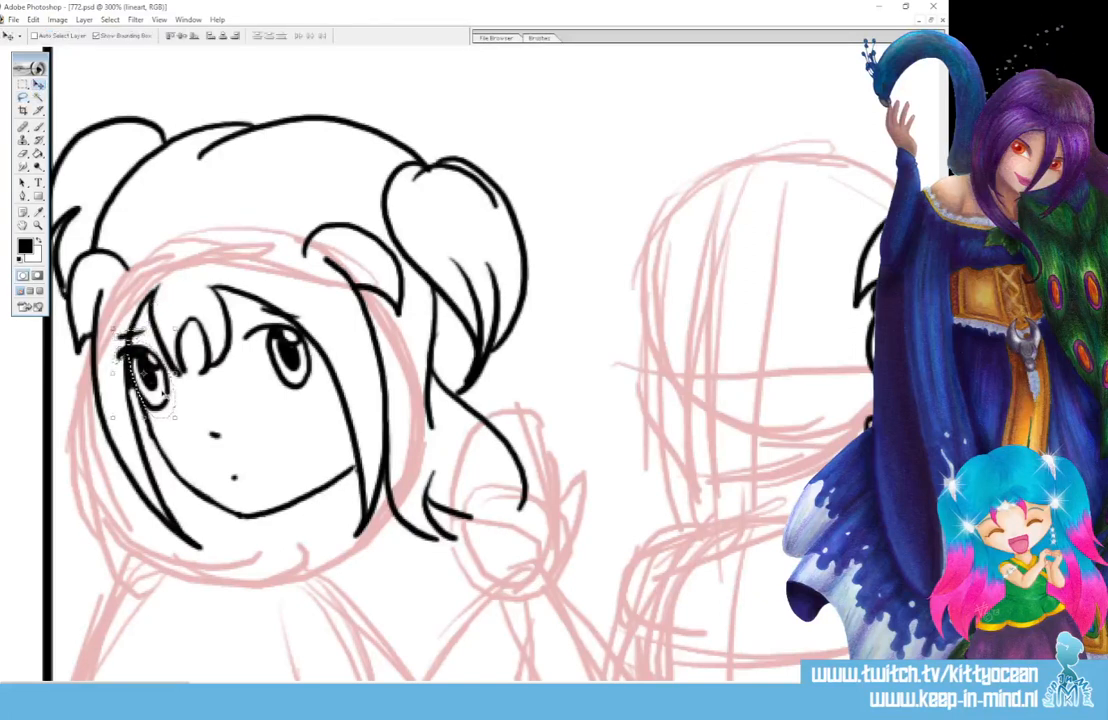
drag(124, 336, 134, 343)
drag(173, 392, 176, 393)
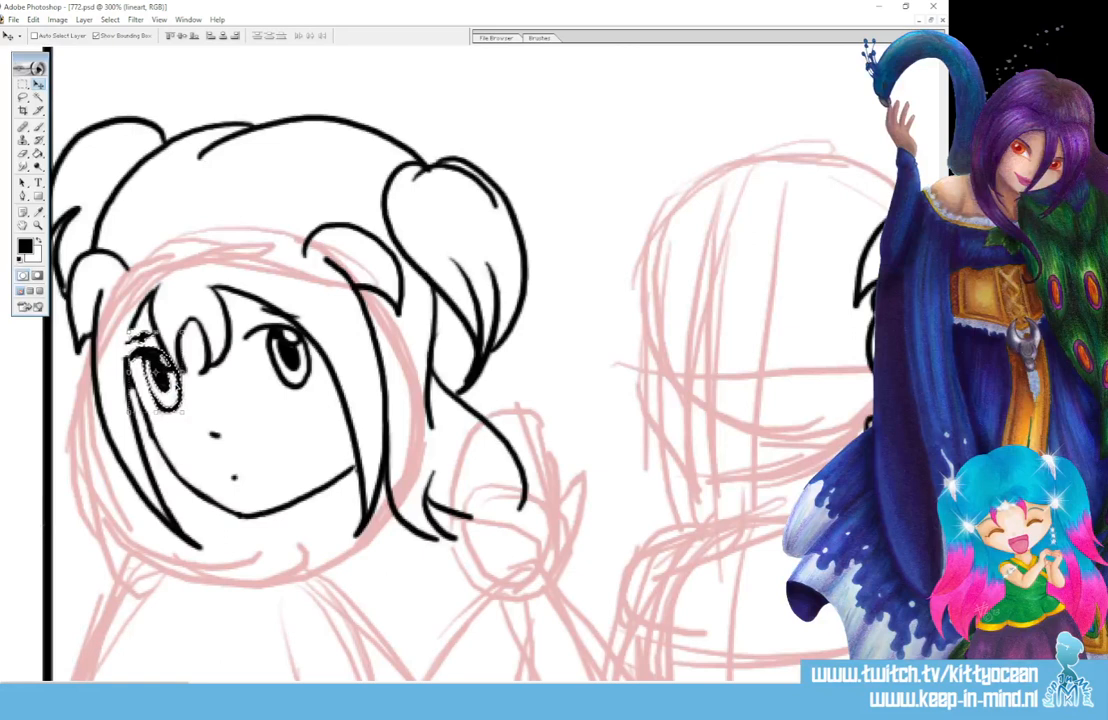
key(ctrl+d)
Lasso the right eye of the mirrored face with its eyebrow, shift it slightly toward the nose, and deselect.
drag(23, 97, 60, 93)
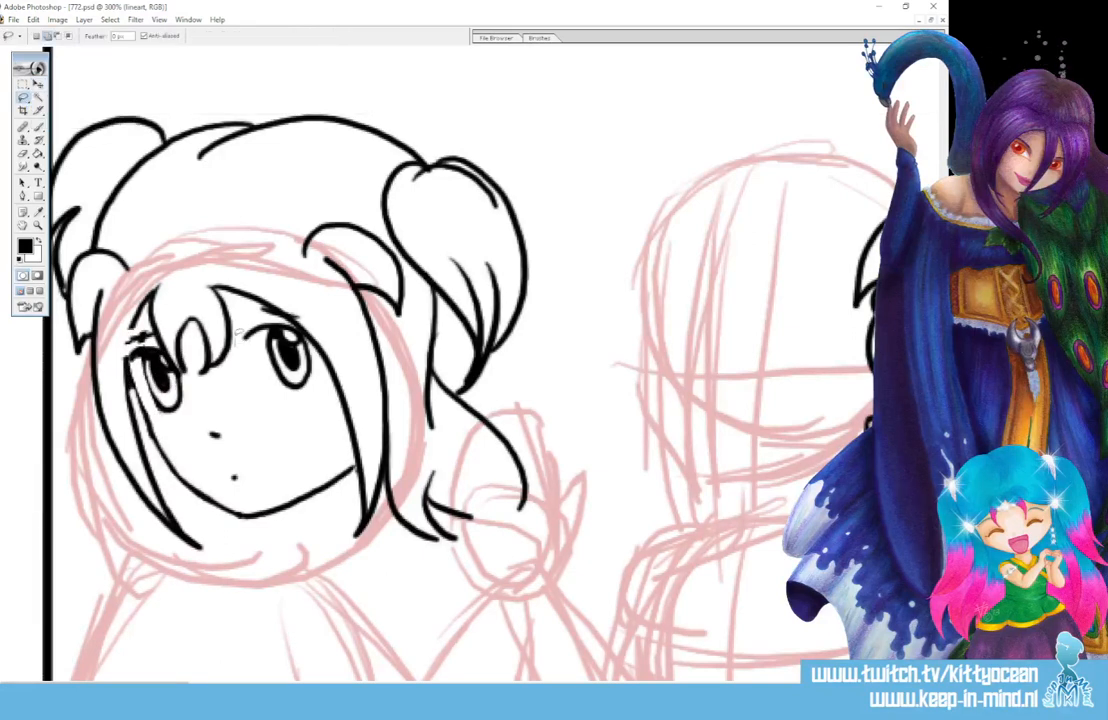
mouse_move(260, 304)
mouse_down()
mouse_move(306, 313)
mouse_move(291, 315)
mouse_move(310, 333)
mouse_move(318, 374)
mouse_move(245, 335)
mouse_up()
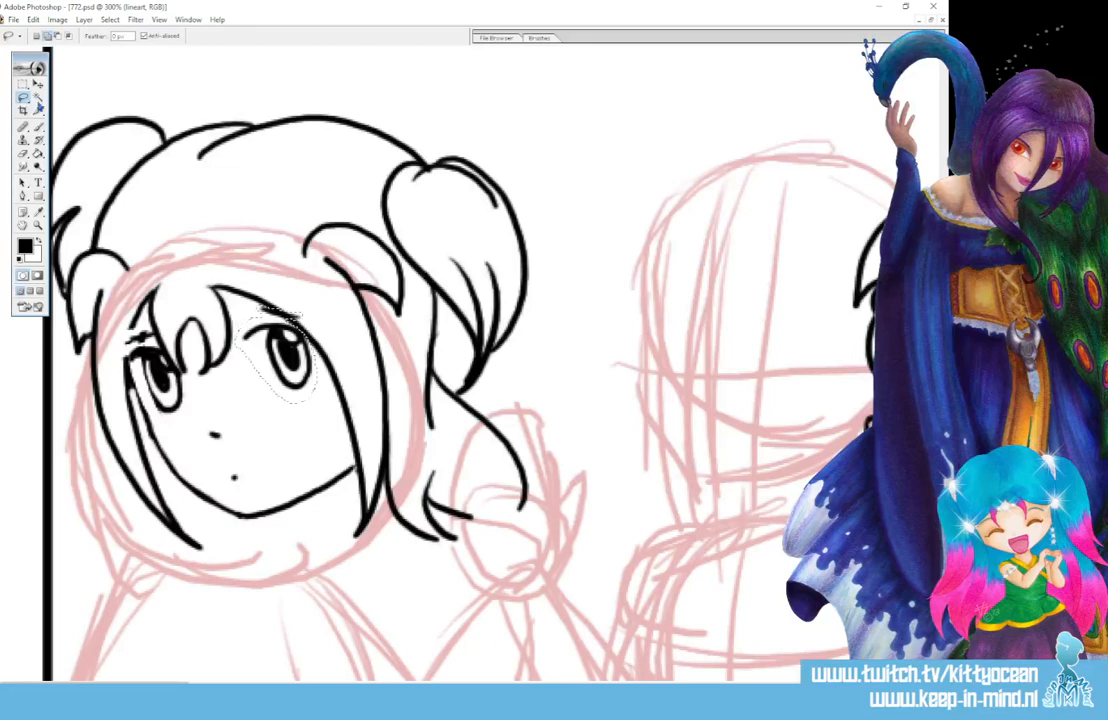
click(37, 85)
drag(293, 389, 286, 393)
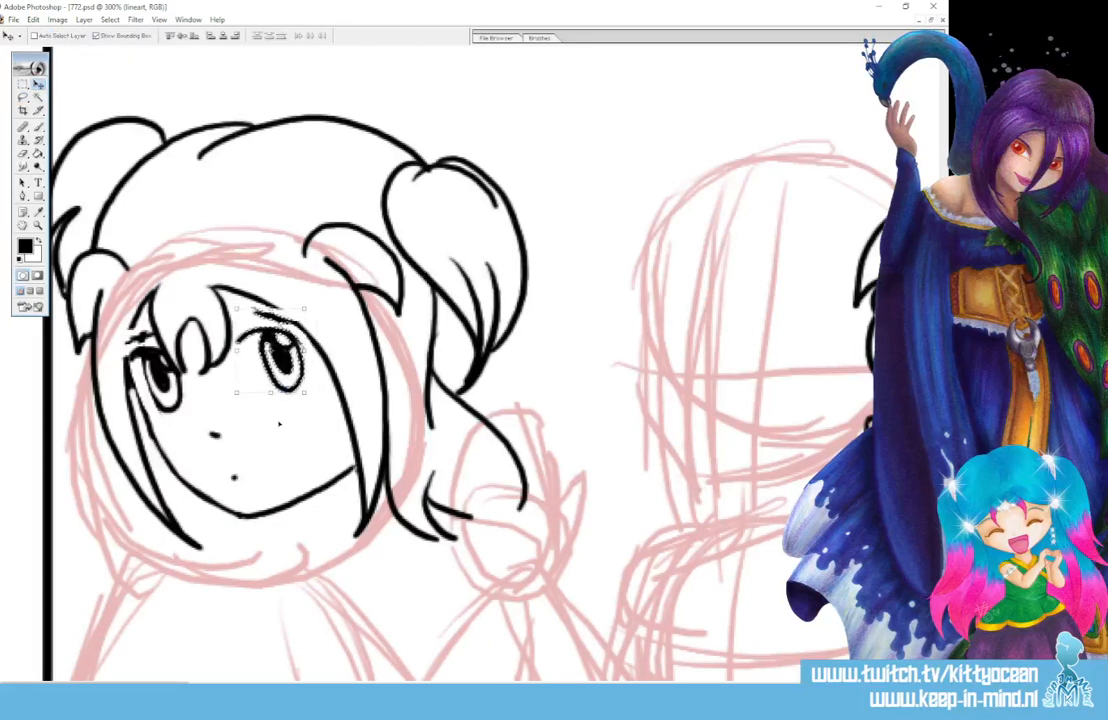
key(ctrl+d)
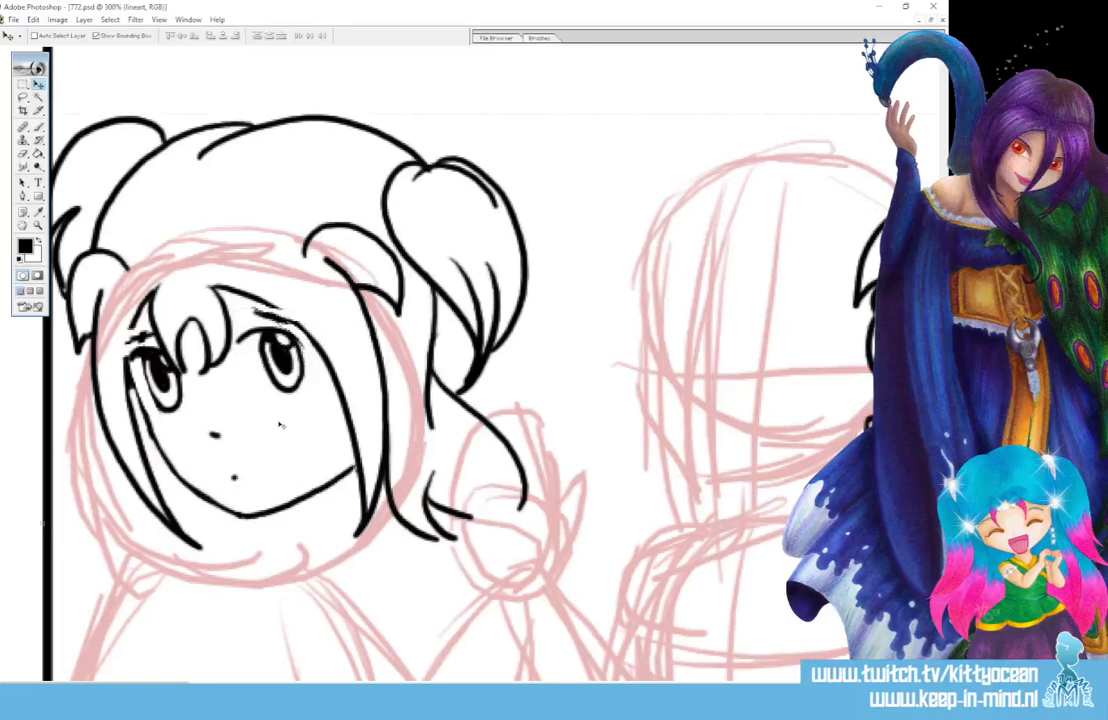
Thicken the right eyebrow of the mirrored face and repair the broken hair strand beside that eye.
click(39, 127)
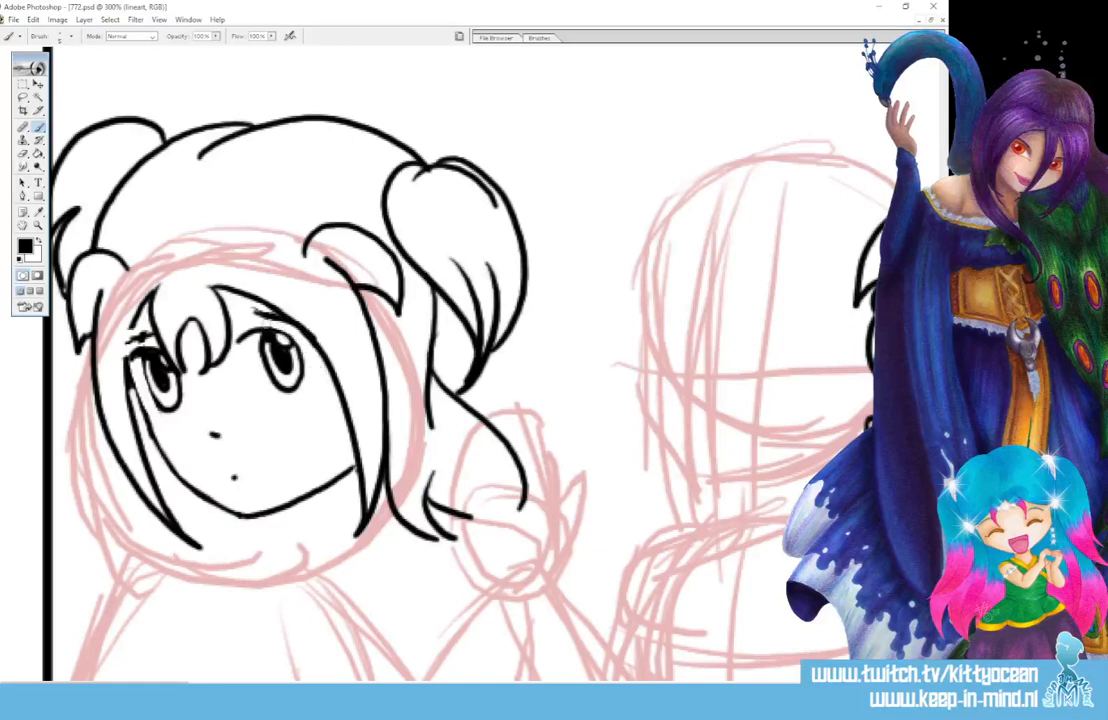
drag(294, 340, 304, 334)
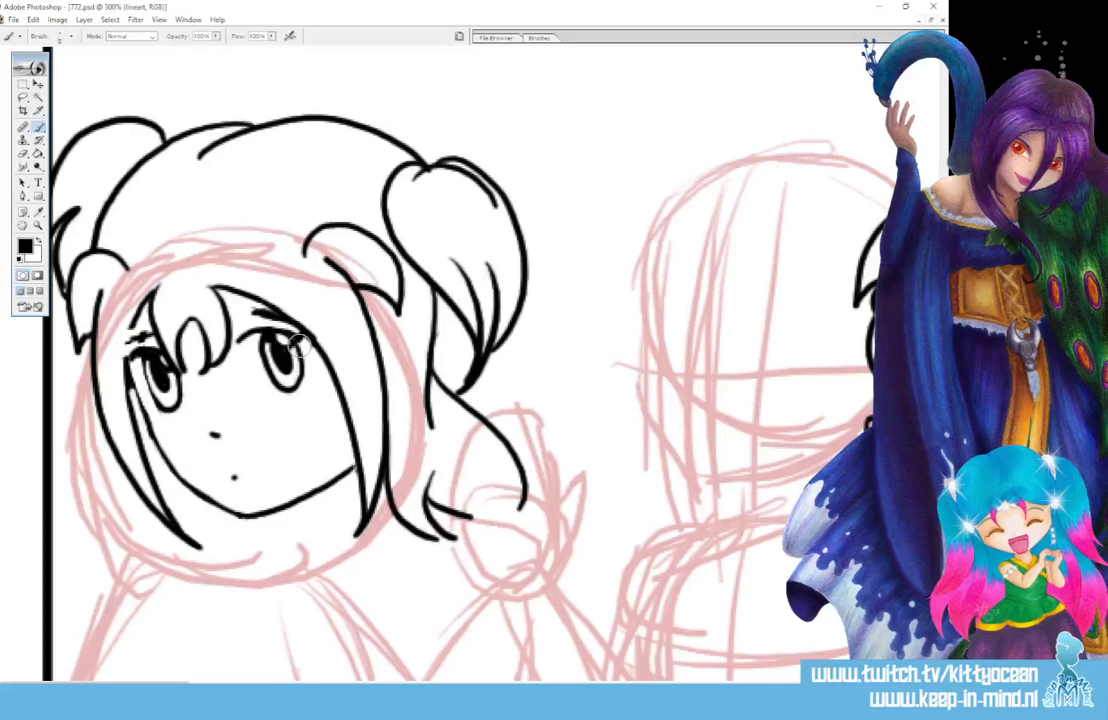
key(bracketleft)
key(bracketleft)
key(bracketleft)
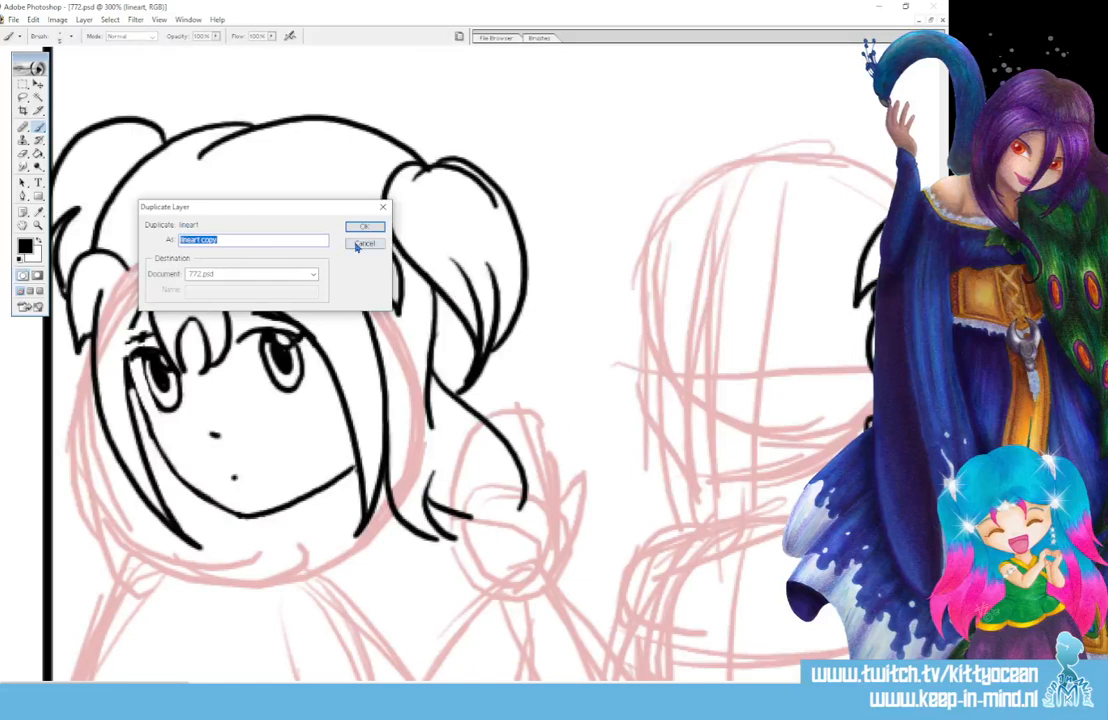
Duplicate the lineart layer within 772.psd.
click(357, 246)
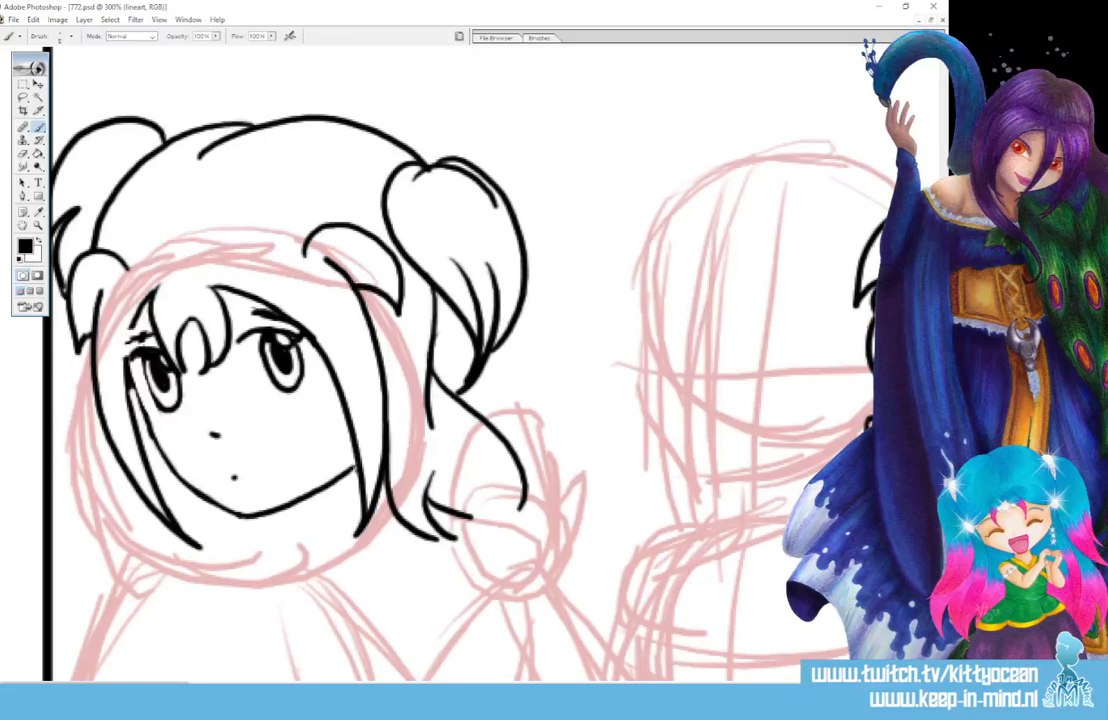
key(ctrl+alt+j)
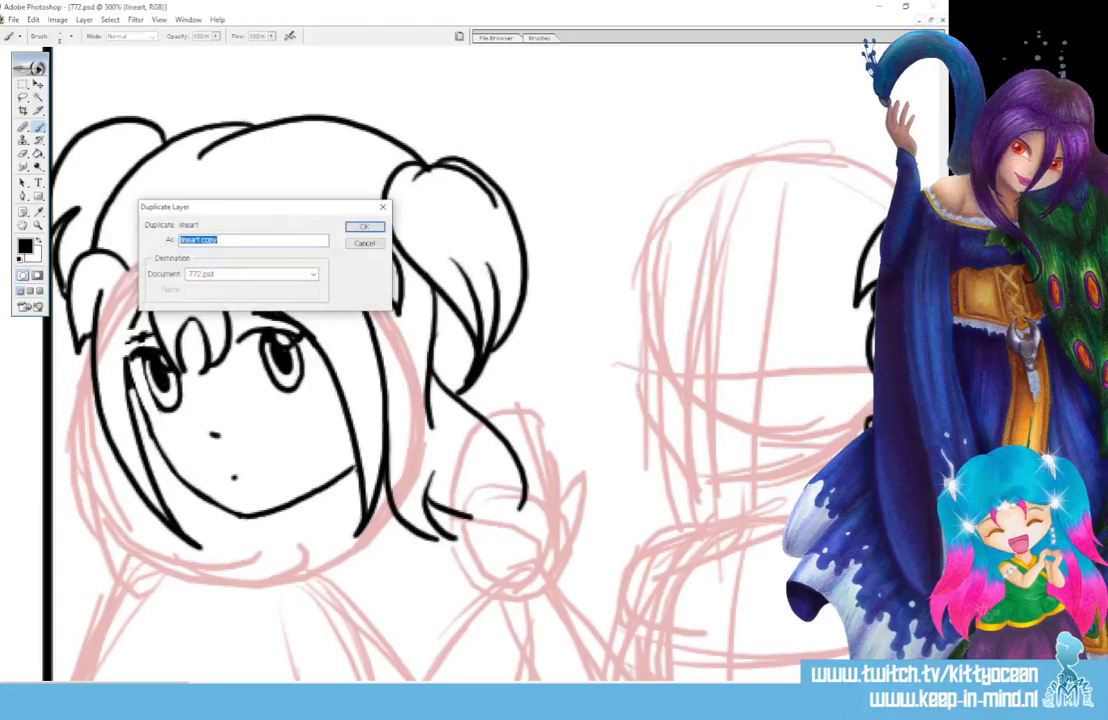
click(362, 228)
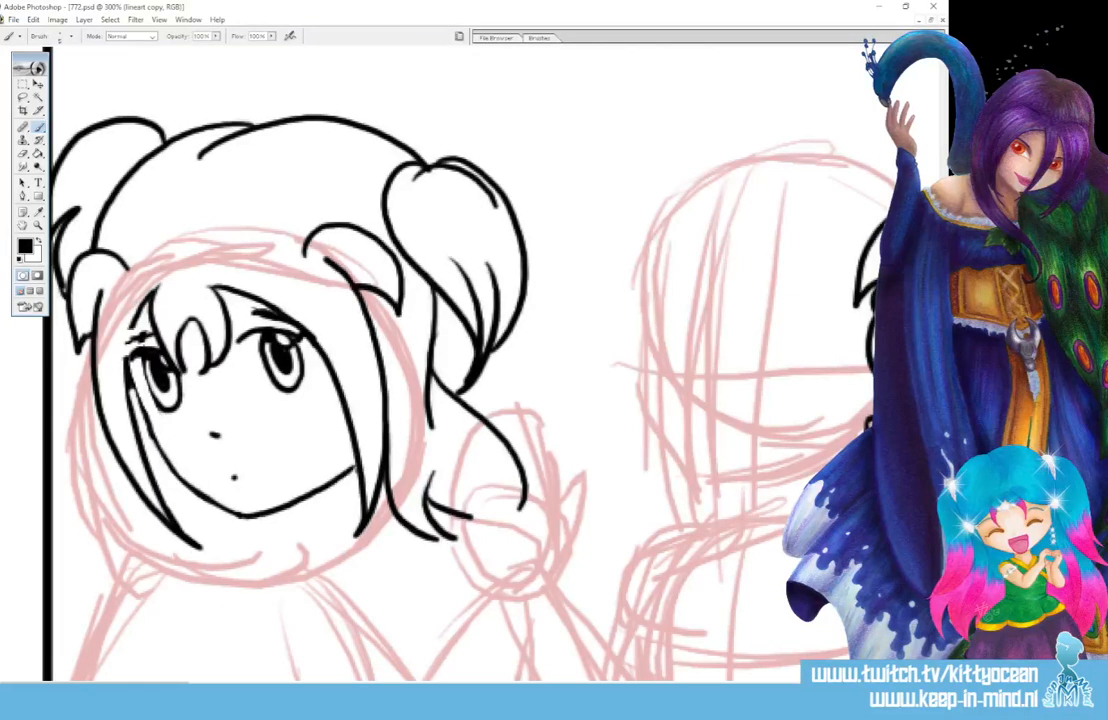
Erase both eyes and eyebrows on the duplicated lineart and redraw the hair strand beside the left eye.
mouse_move(244, 337)
mouse_down()
mouse_move(281, 331)
mouse_move(272, 328)
mouse_move(305, 363)
mouse_move(289, 391)
mouse_up()
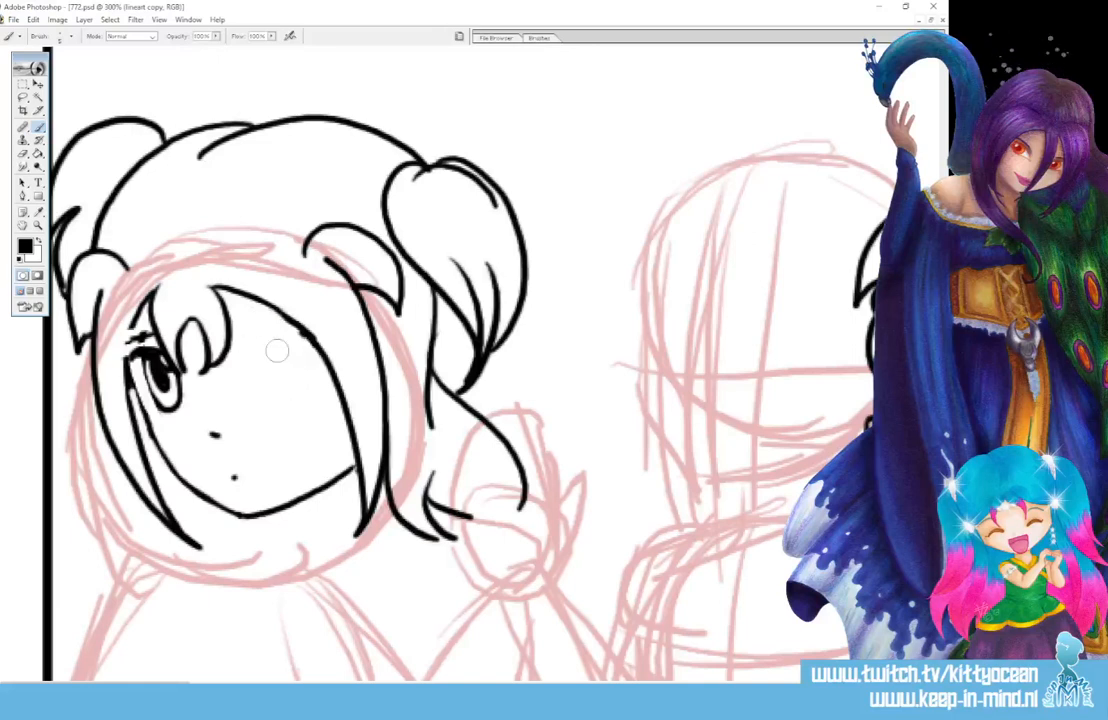
mouse_move(124, 293)
mouse_down()
mouse_move(120, 318)
mouse_move(140, 360)
mouse_move(178, 403)
mouse_move(167, 379)
mouse_up()
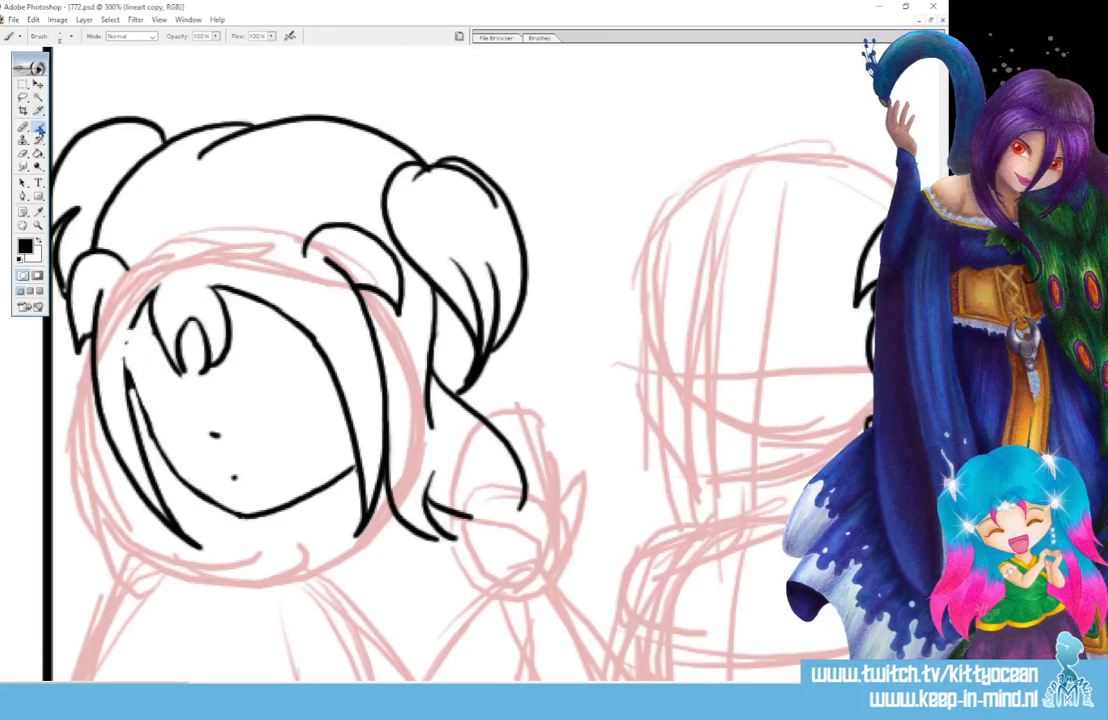
drag(128, 329, 137, 427)
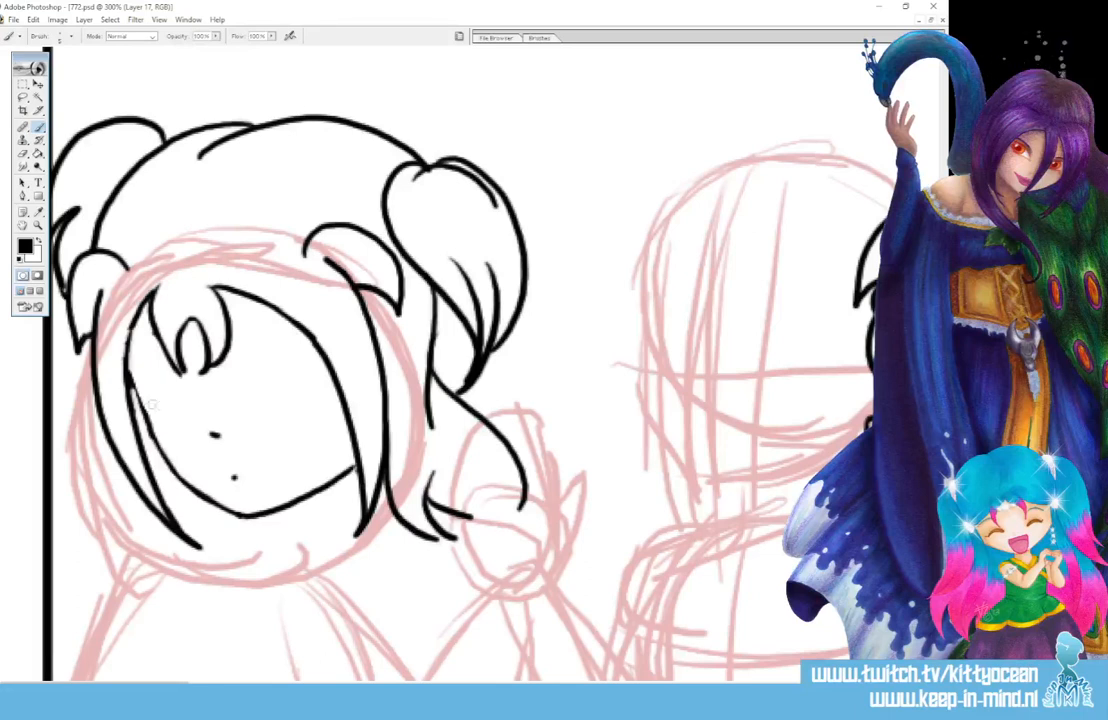
Draw a curved horizontal eye line and two curved vertical guidelines across the face on a new layer.
drag(141, 407, 400, 374)
drag(241, 225, 336, 568)
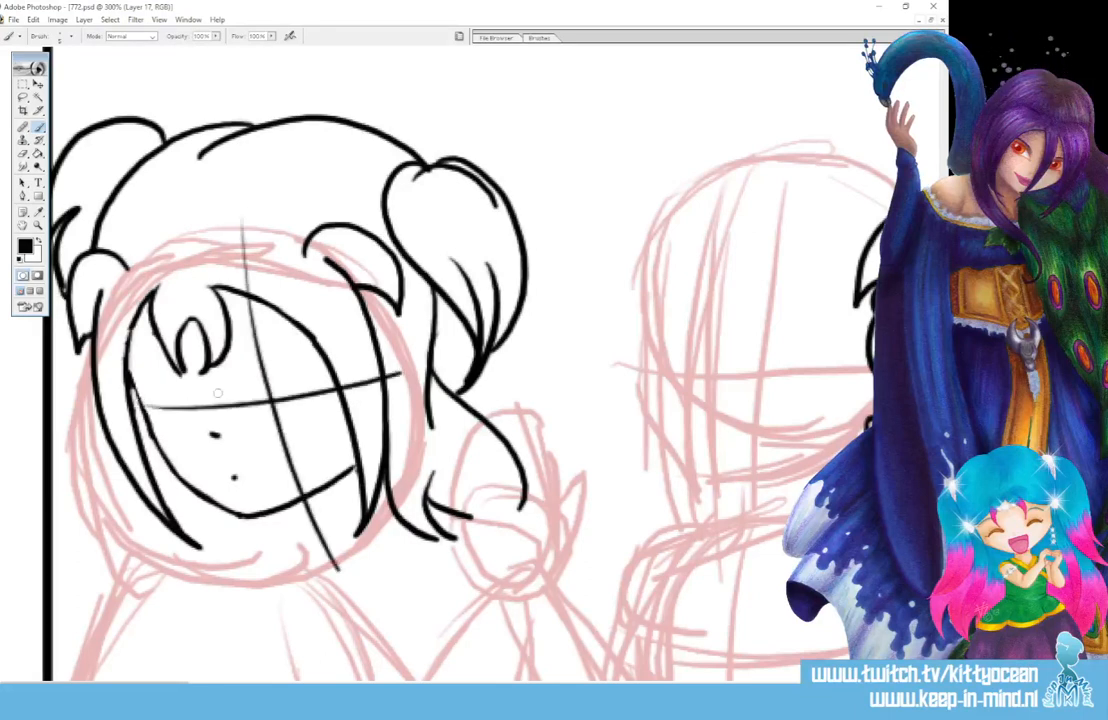
mouse_move(116, 212)
mouse_down()
mouse_move(190, 459)
mouse_move(247, 565)
mouse_up()
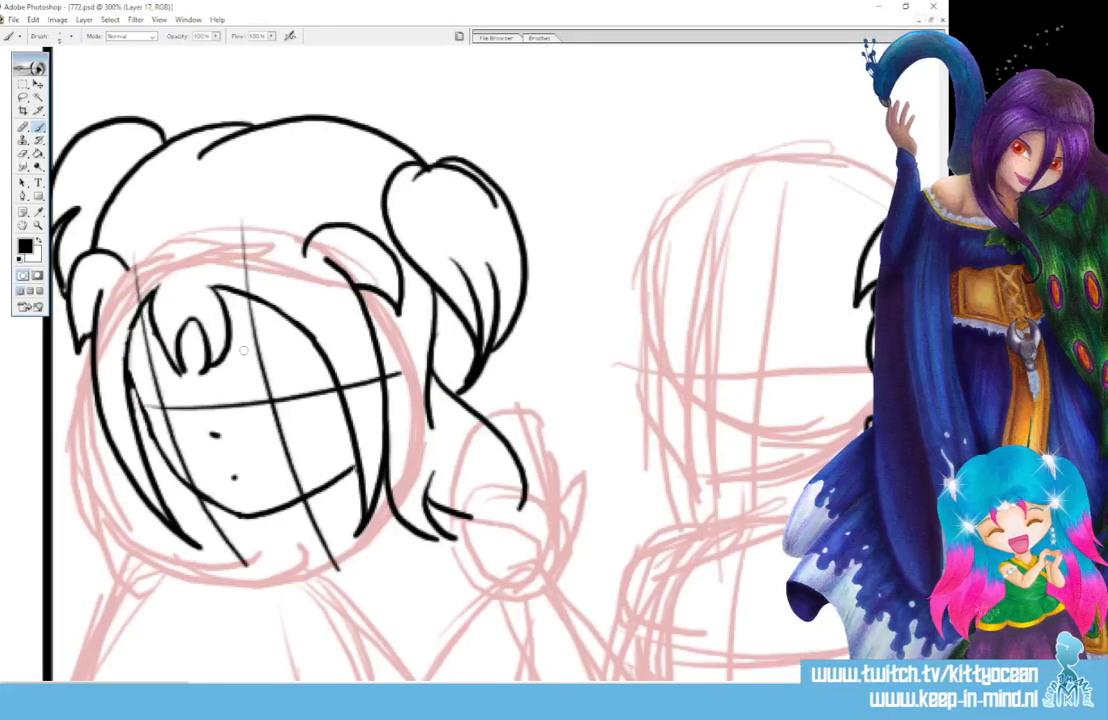
Sketch both eyes as narrow ovals with upper lids and short eyebrows along the face guidelines.
drag(246, 350, 278, 348)
drag(137, 366, 160, 361)
mouse_move(265, 350)
mouse_down()
mouse_move(283, 376)
mouse_move(268, 351)
mouse_up()
mouse_move(154, 361)
mouse_down()
mouse_move(172, 373)
mouse_move(155, 360)
mouse_up()
drag(259, 316, 274, 320)
drag(134, 344, 154, 334)
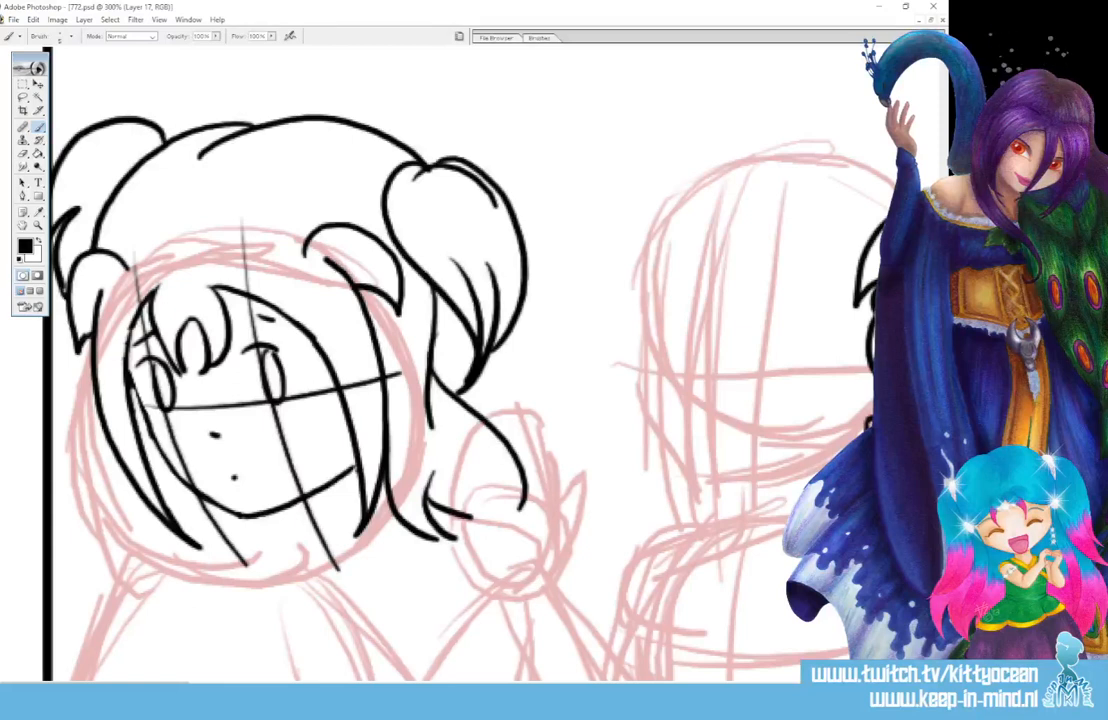
Fade the guide layer and ink both eyes with lids, eyebrows and dark pupils on the lineart copy layer.
key(alt+bracketleft)
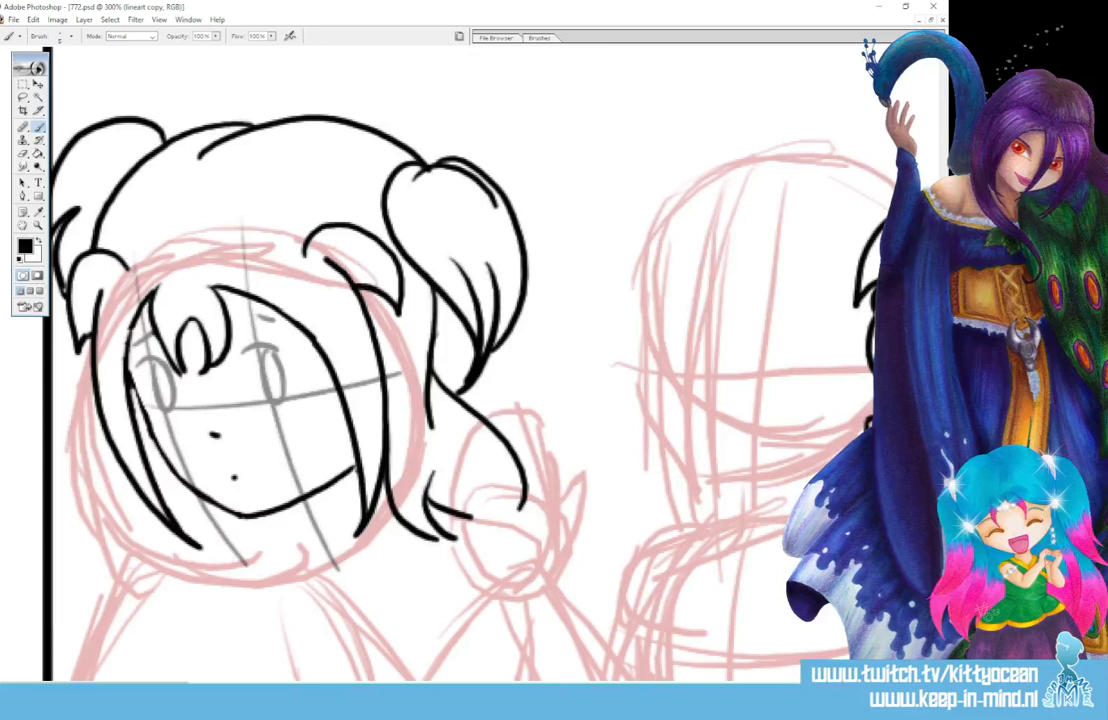
mouse_move(244, 351)
mouse_down()
mouse_move(281, 351)
mouse_move(266, 393)
mouse_move(273, 320)
mouse_up()
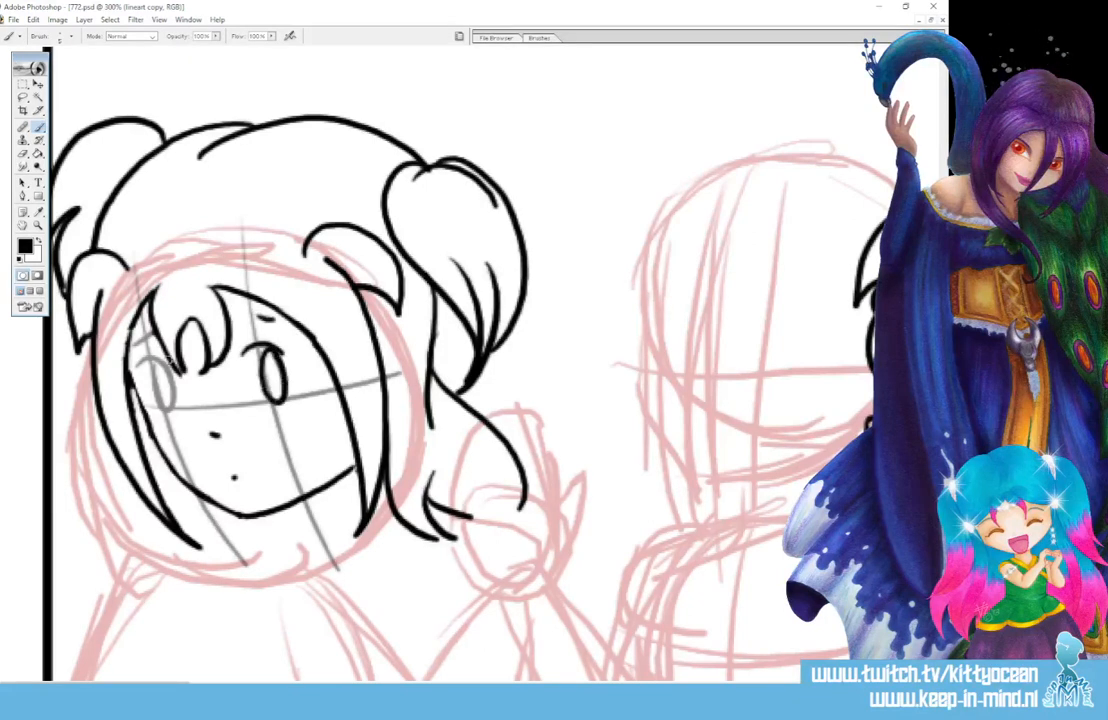
mouse_move(137, 346)
mouse_down()
mouse_move(154, 336)
mouse_move(145, 360)
mouse_move(171, 374)
mouse_move(171, 411)
mouse_move(151, 390)
mouse_move(170, 411)
mouse_up()
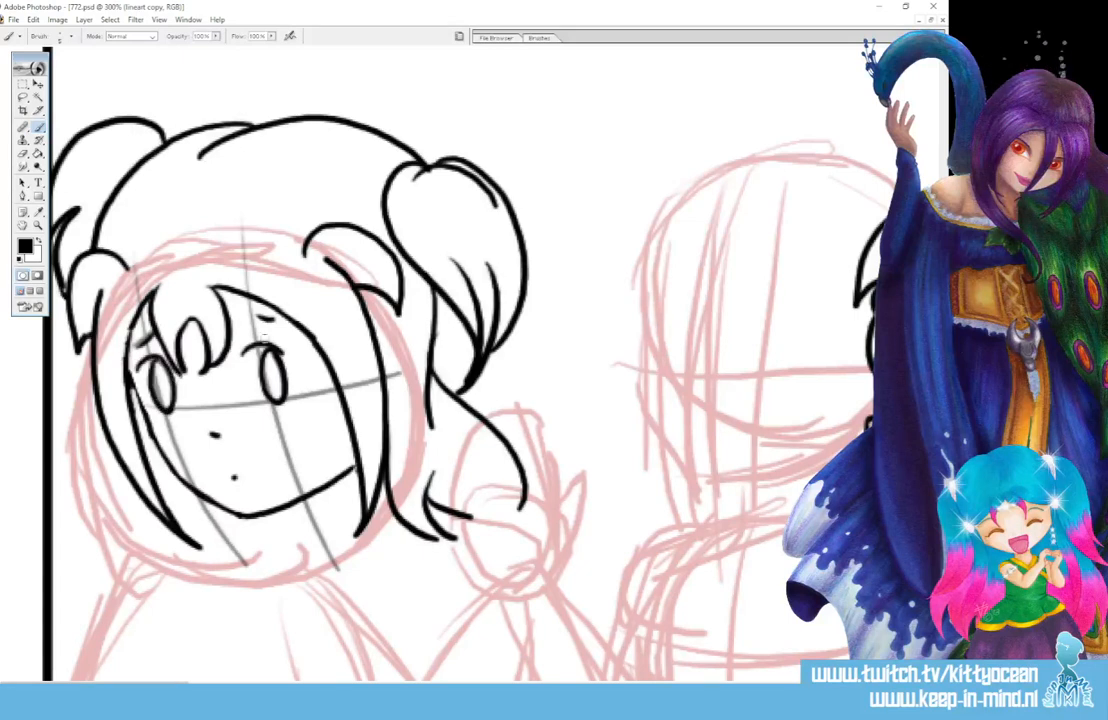
drag(270, 355, 274, 383)
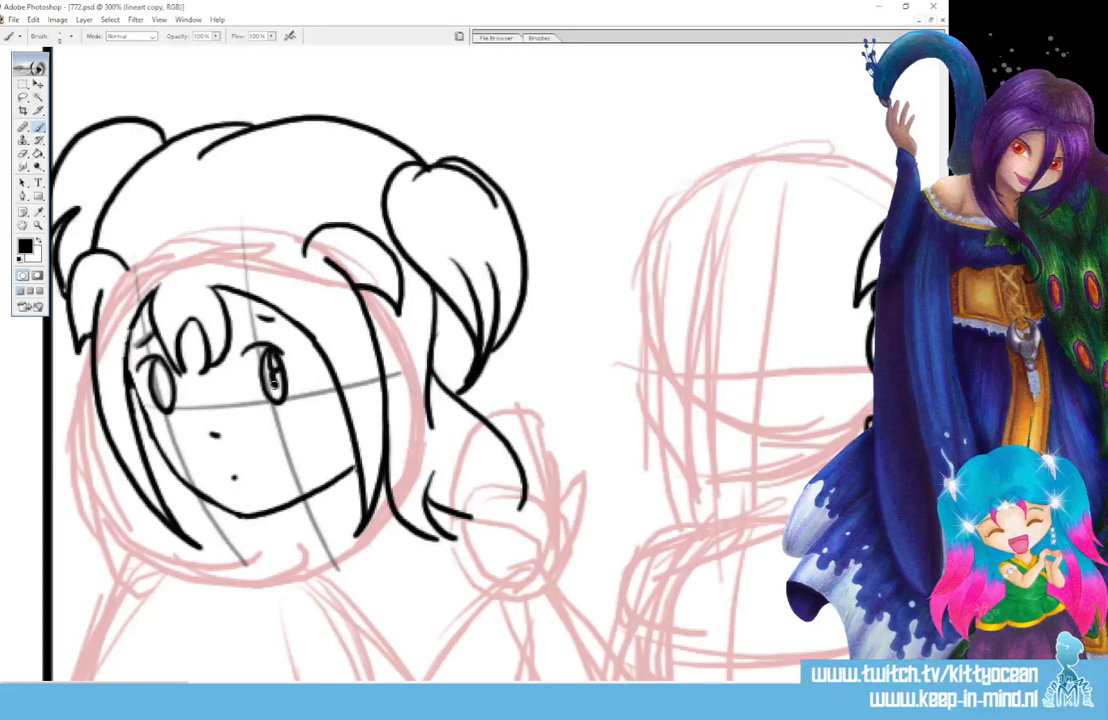
drag(158, 366, 162, 391)
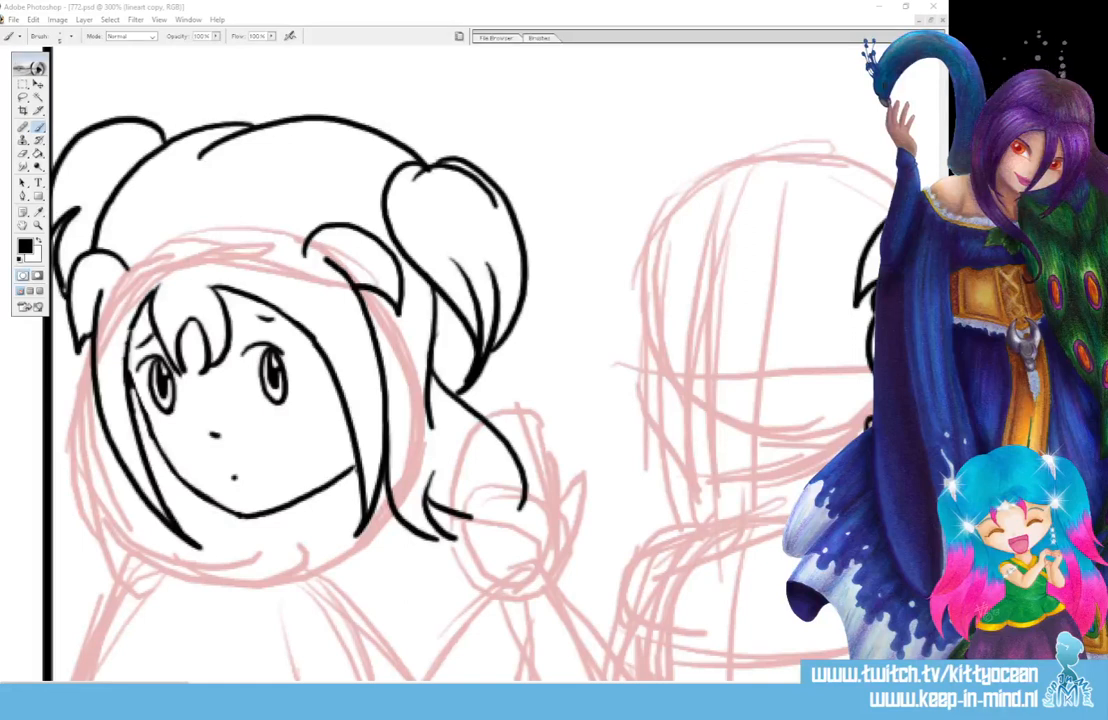
Try flipping the whole canvas horizontally, and undo the flip.
click(58, 20)
mouse_move(125, 139)
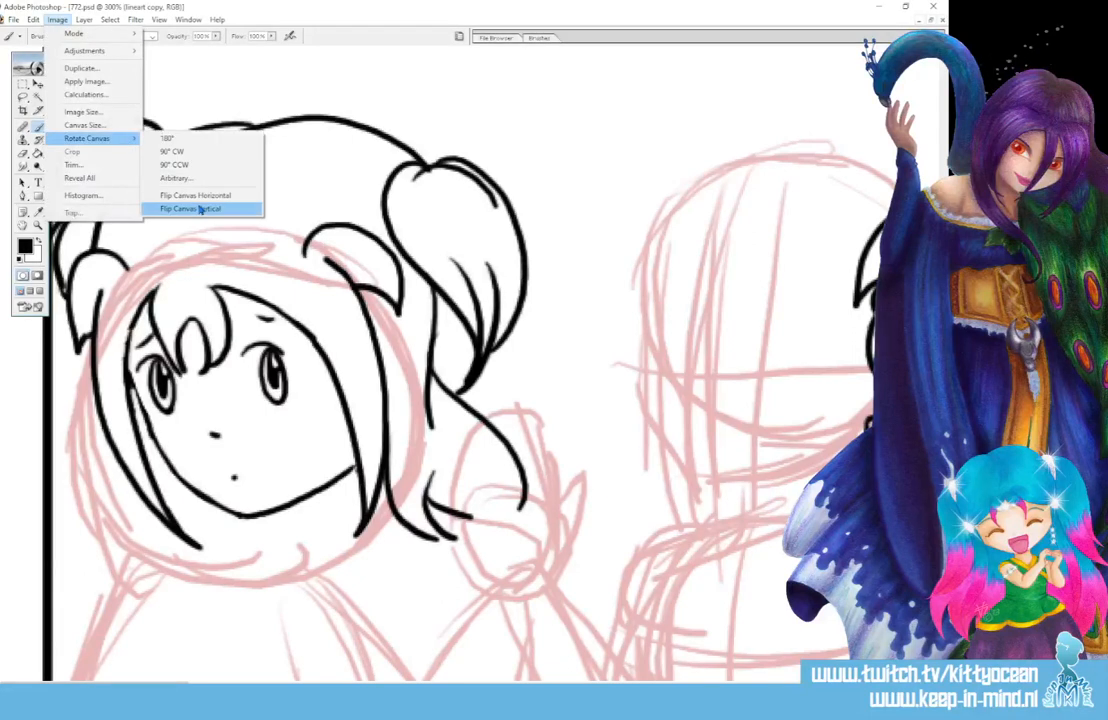
click(200, 209)
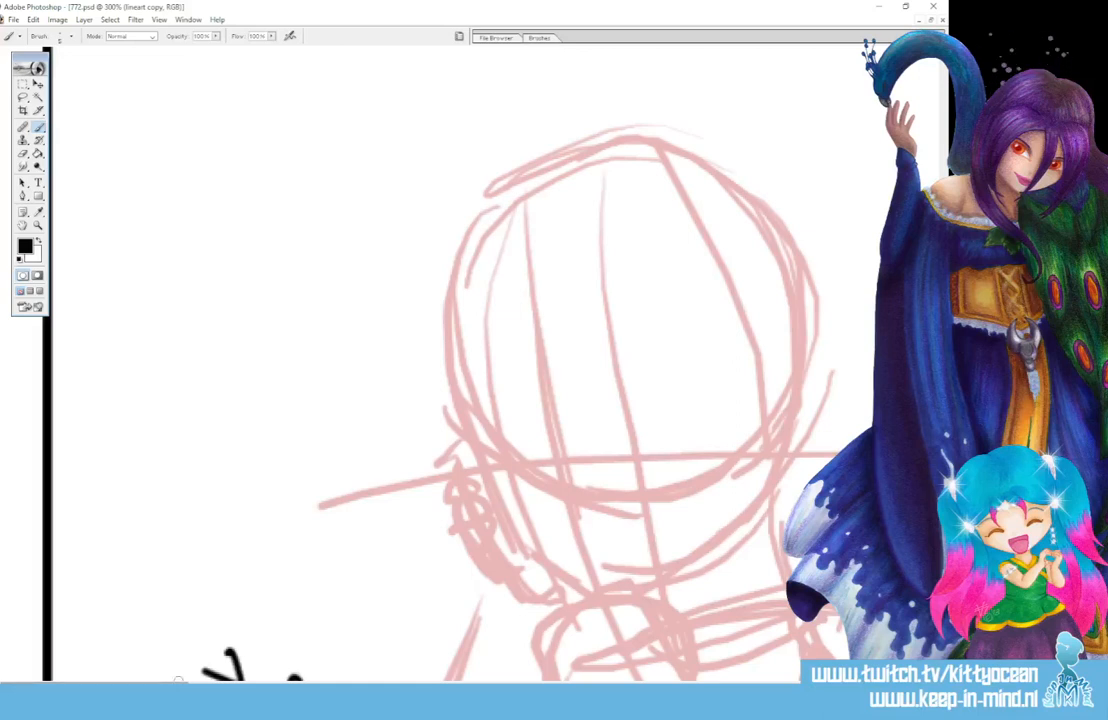
key(ctrl+z)
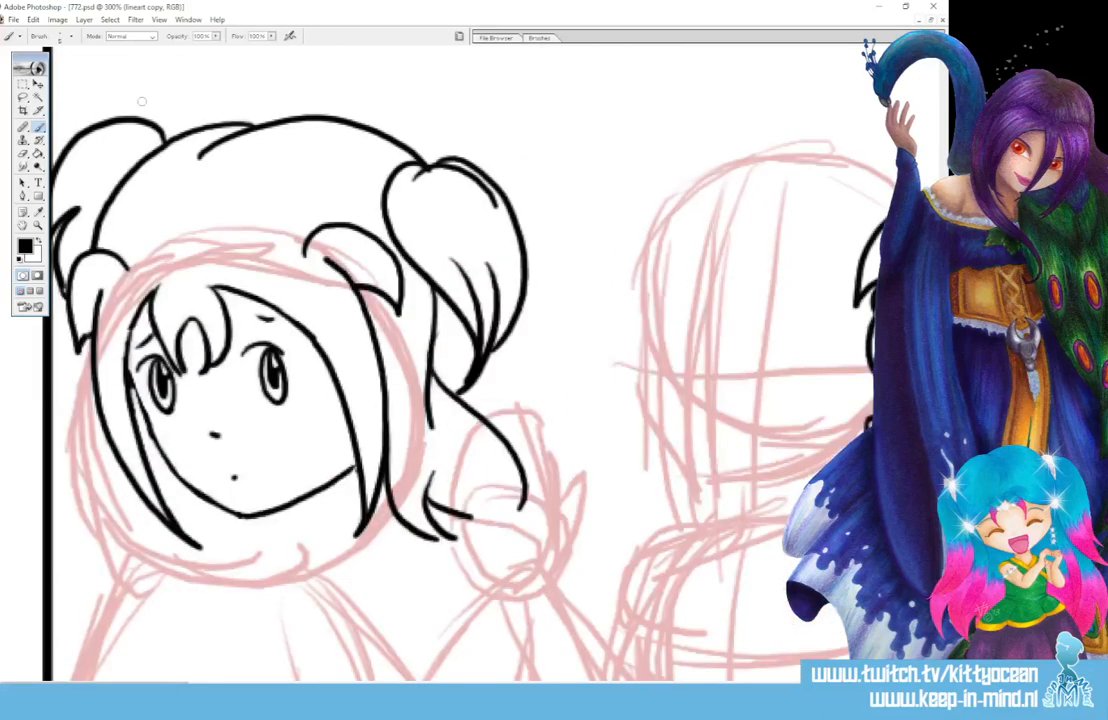
Bring up the transform options for the lineart copy layer.
click(57, 19)
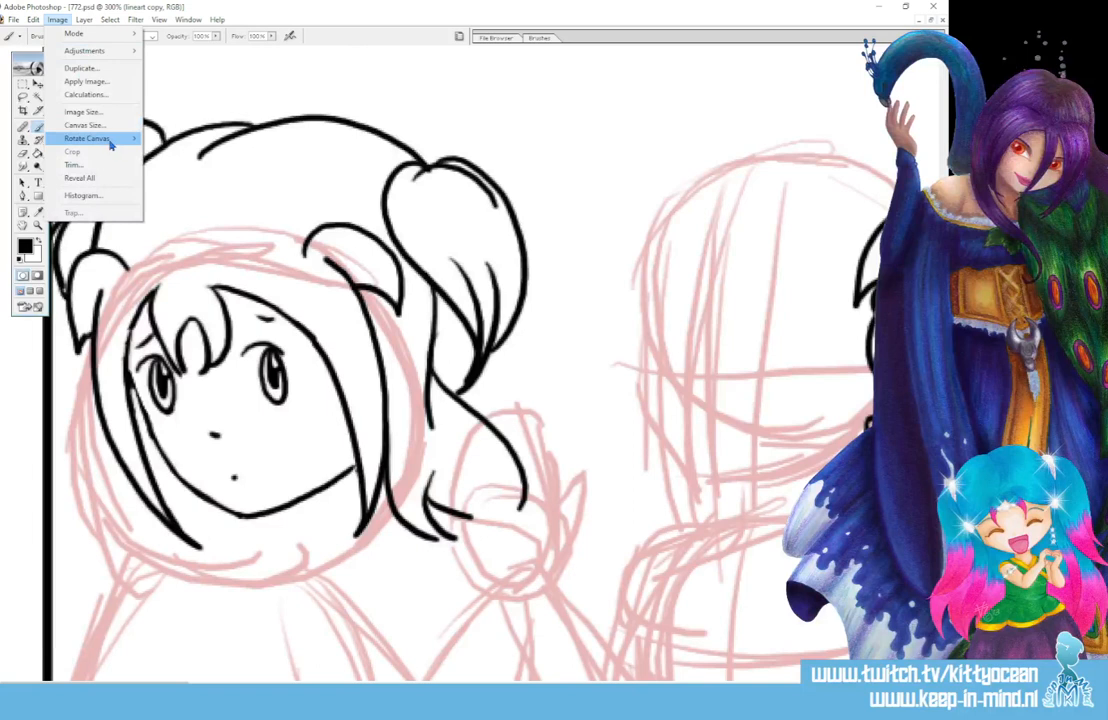
mouse_move(110, 142)
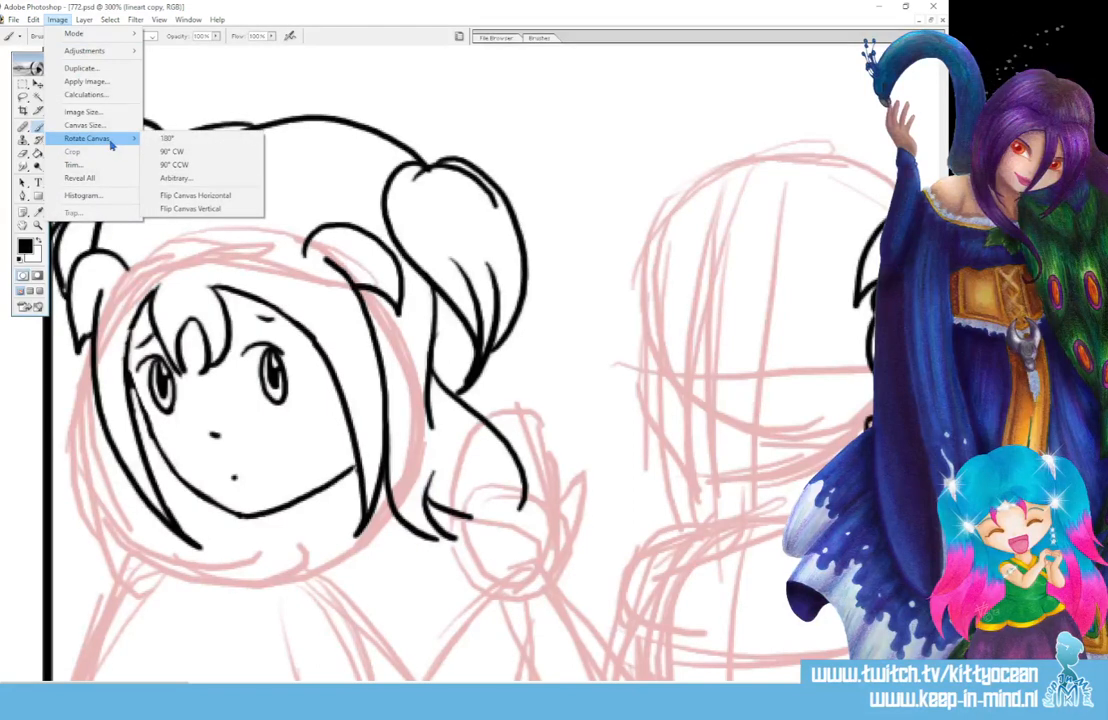
mouse_move(33, 19)
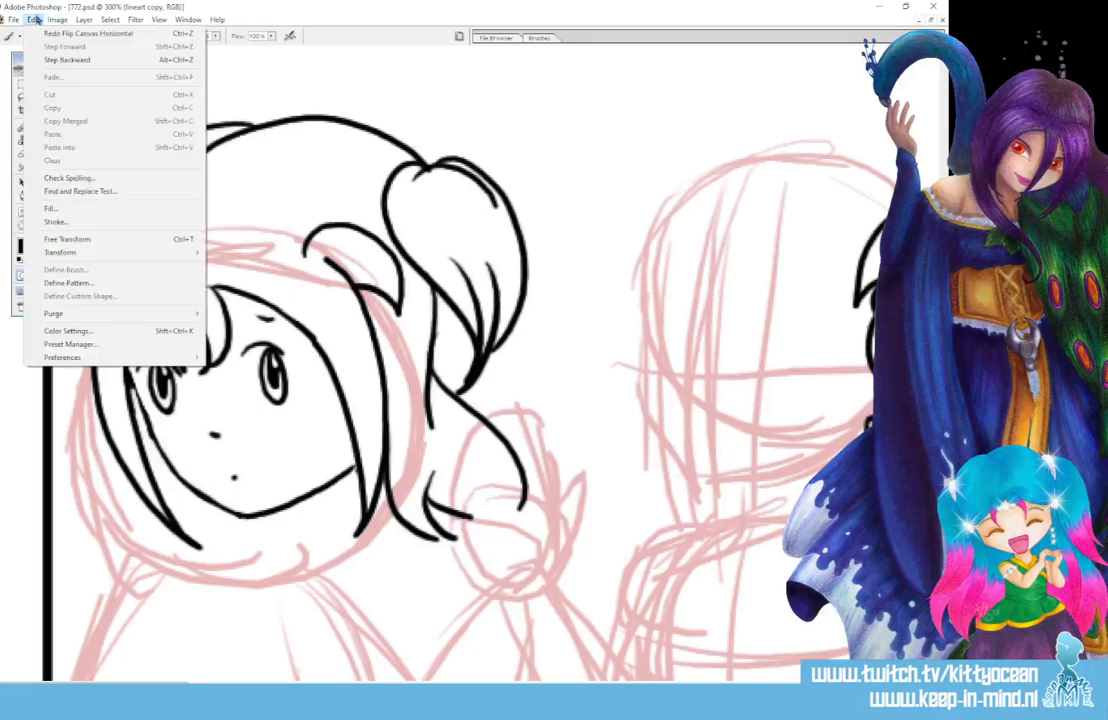
mouse_move(130, 252)
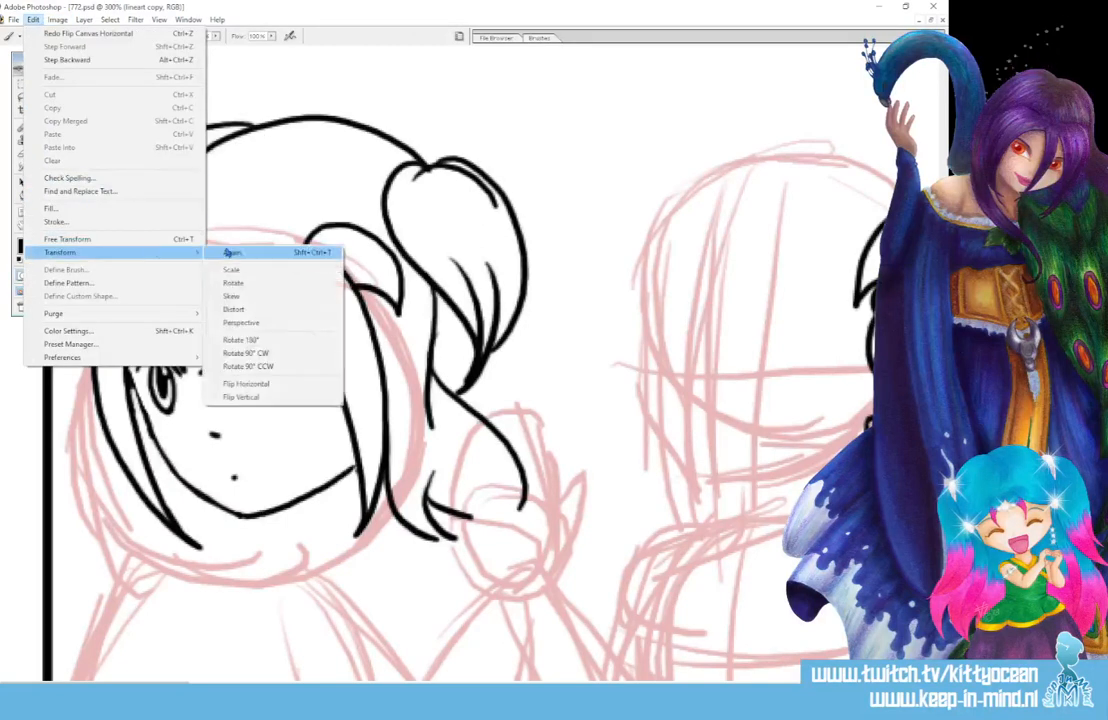
Flip the lineart copy layer horizontally so the inked face is mirrored over the sketch.
click(284, 384)
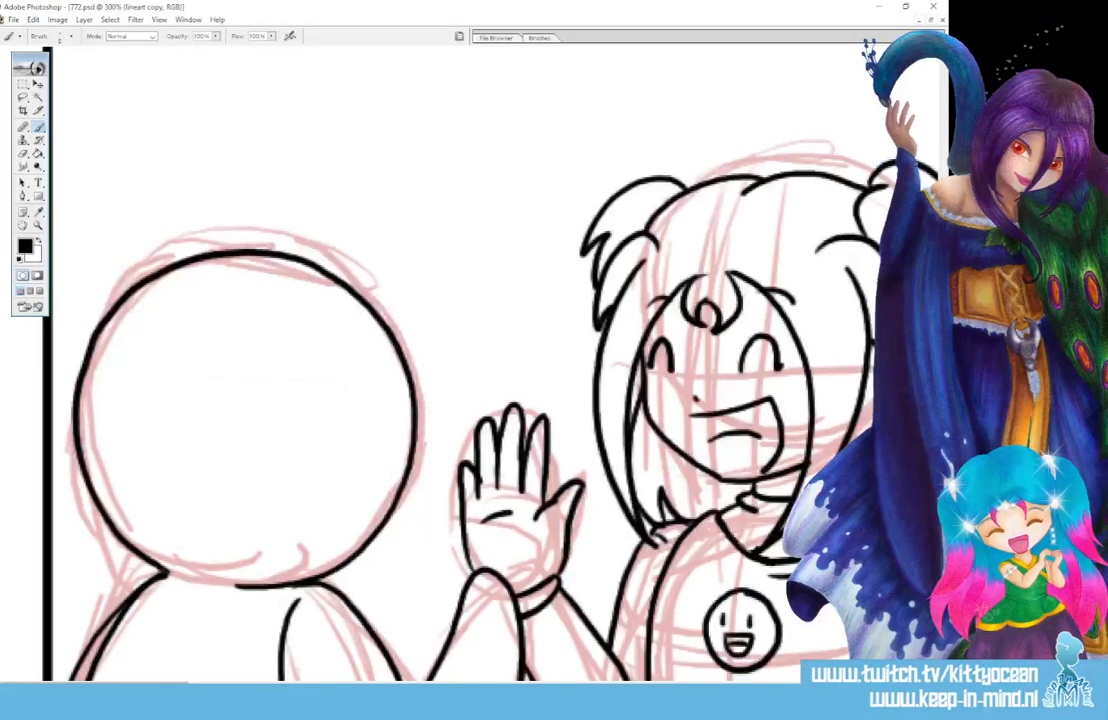
drag(150, 683, 629, 683)
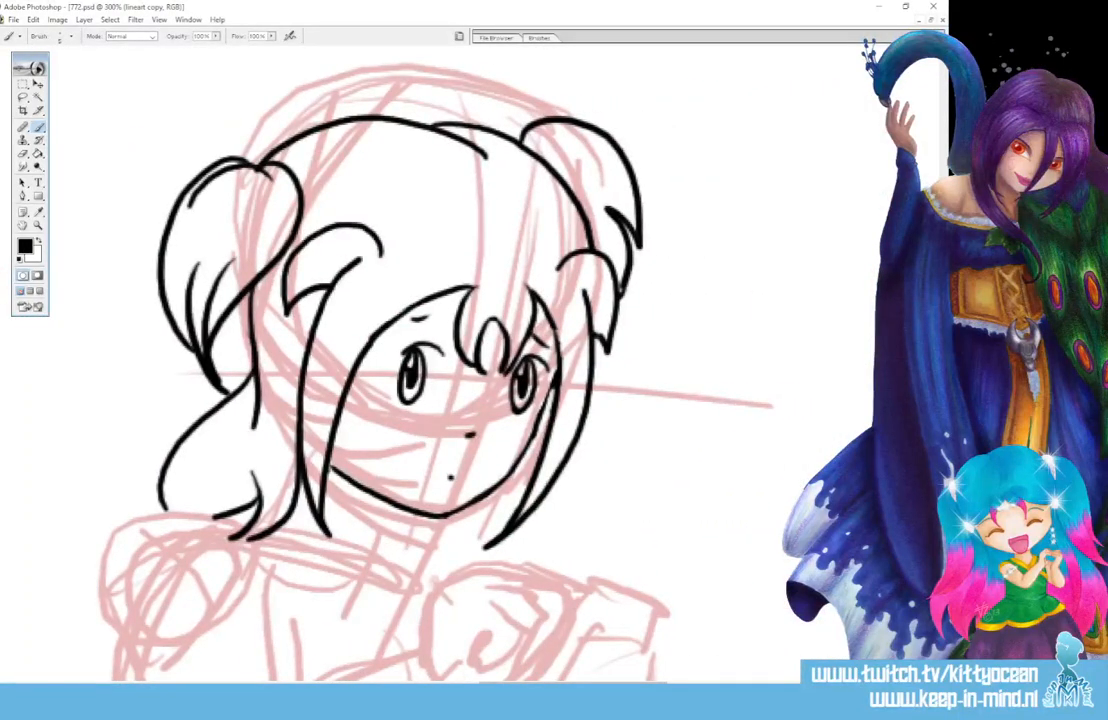
Lasso the larger eye, scale it proportionally to 107%, nudge it down into place, and clear the selection.
click(39, 128)
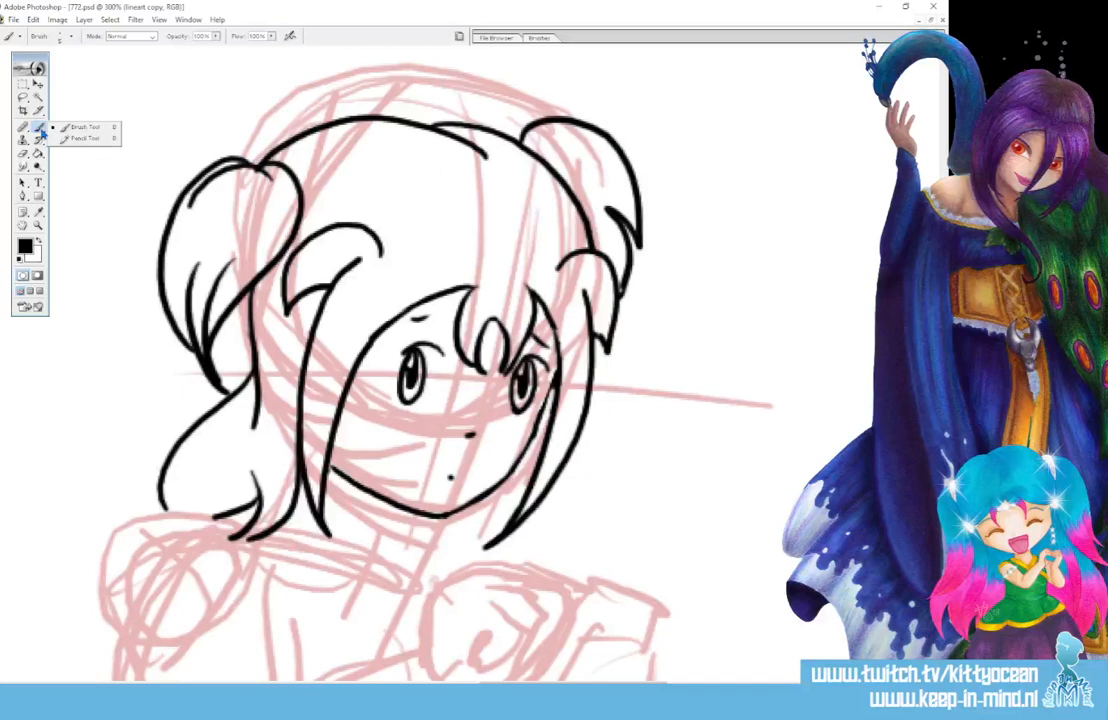
click(23, 97)
click(75, 96)
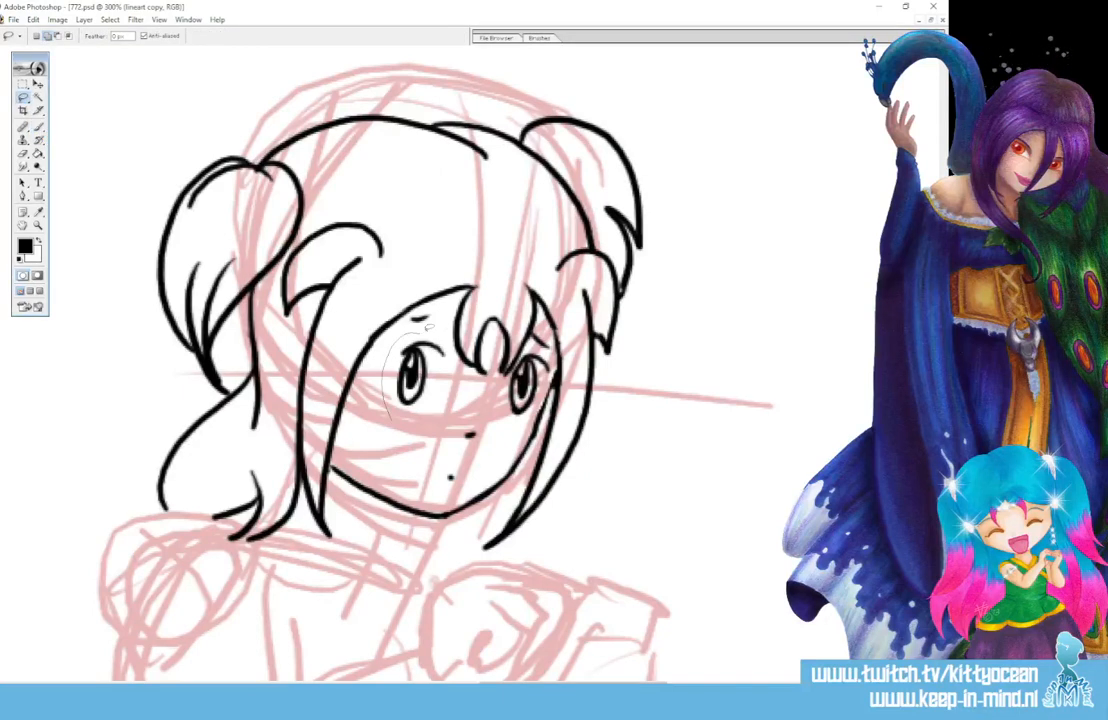
click(38, 84)
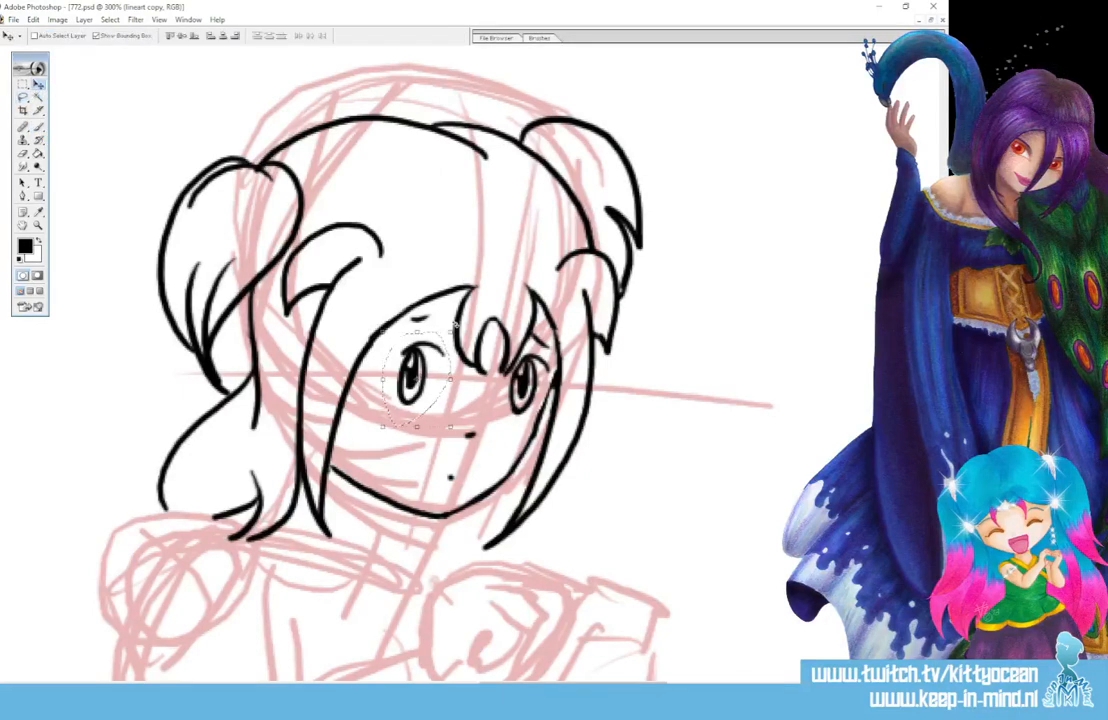
drag(453, 330, 456, 300)
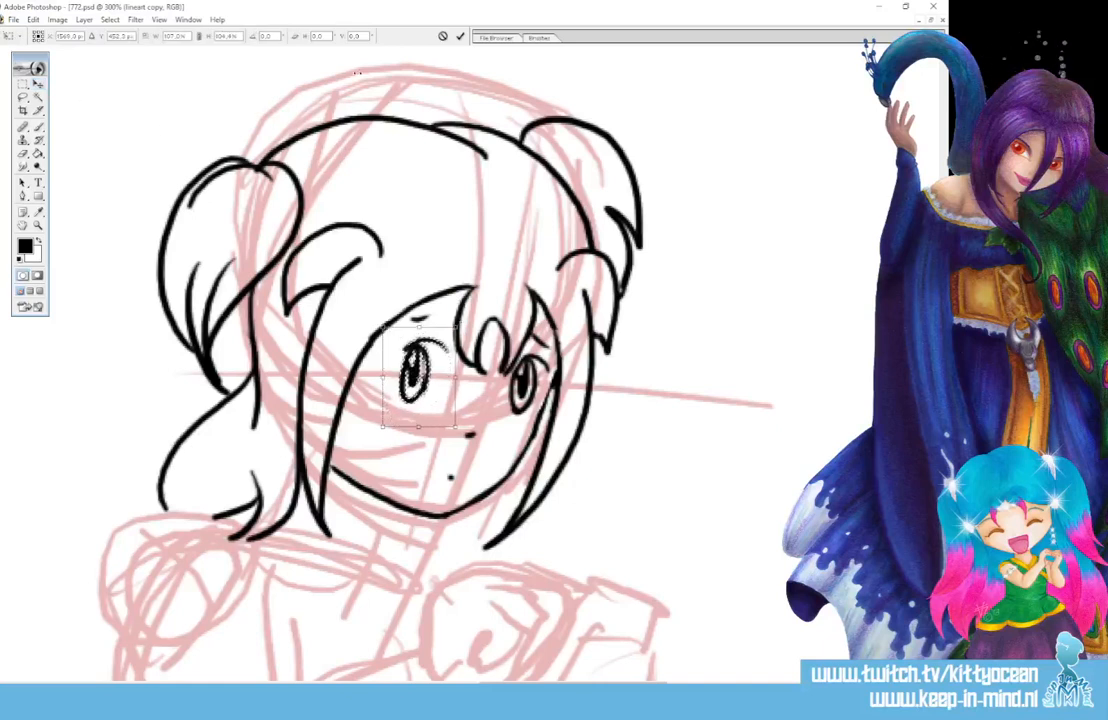
click(198, 36)
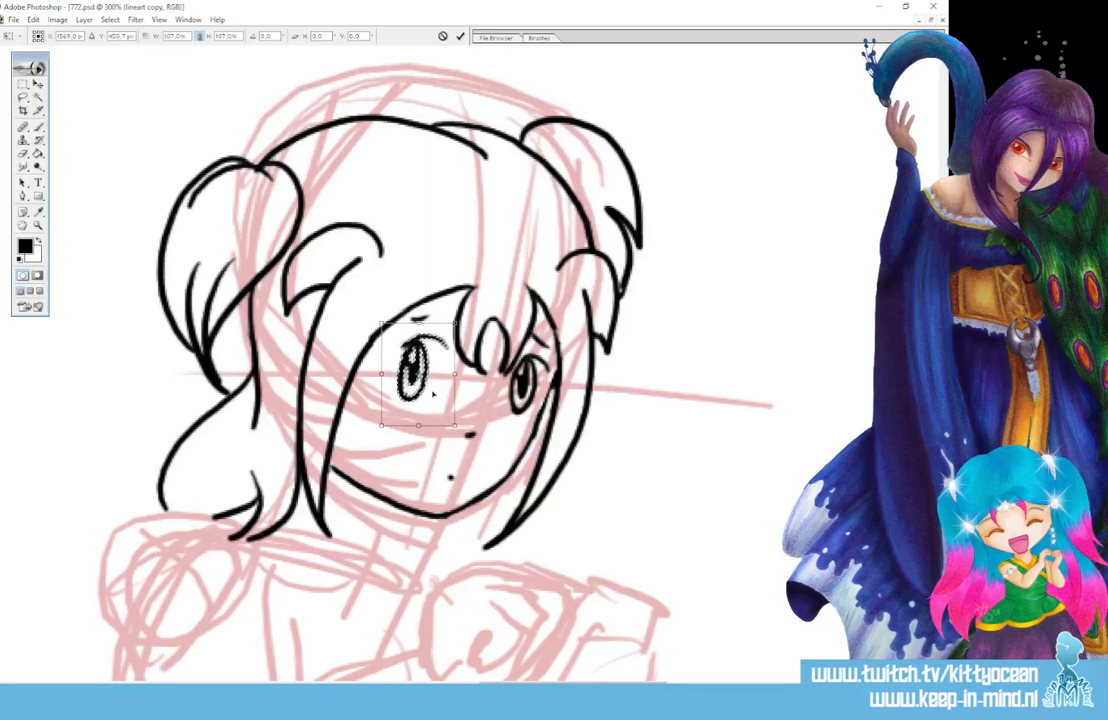
key(Left)
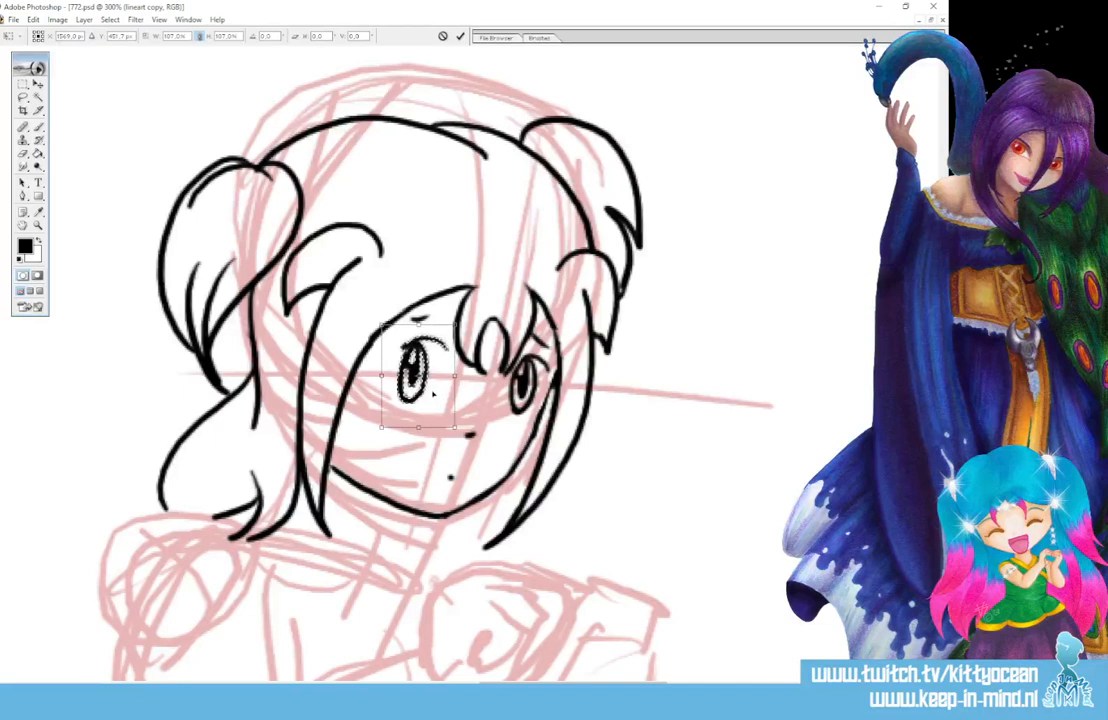
key(Down)
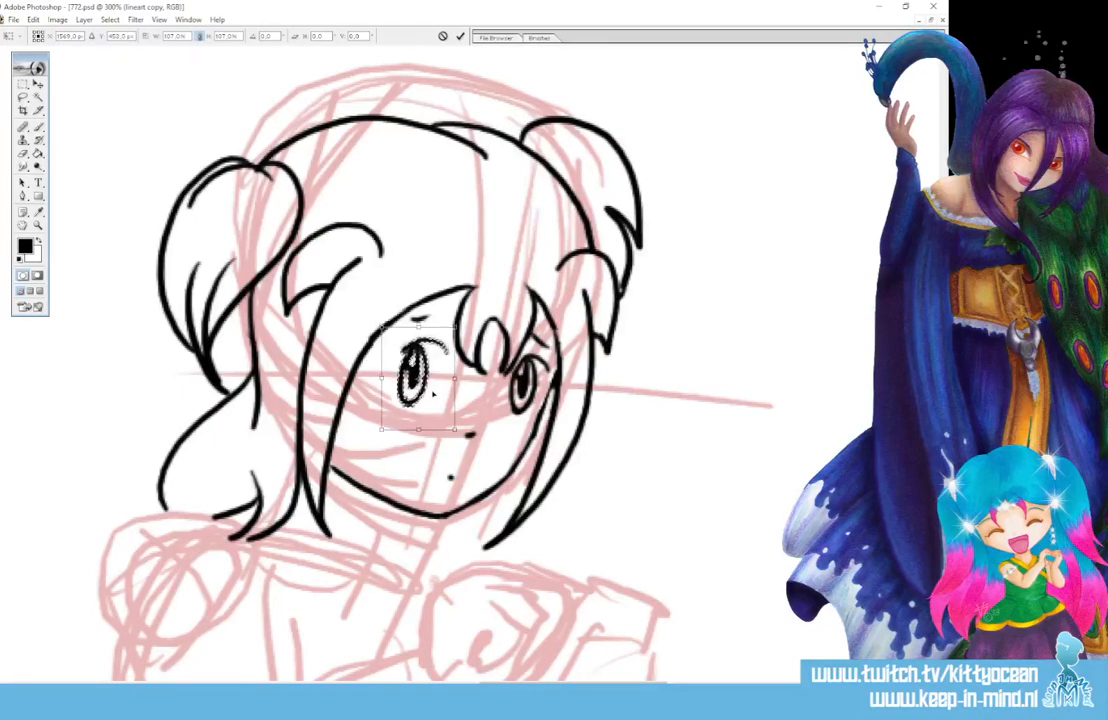
click(460, 36)
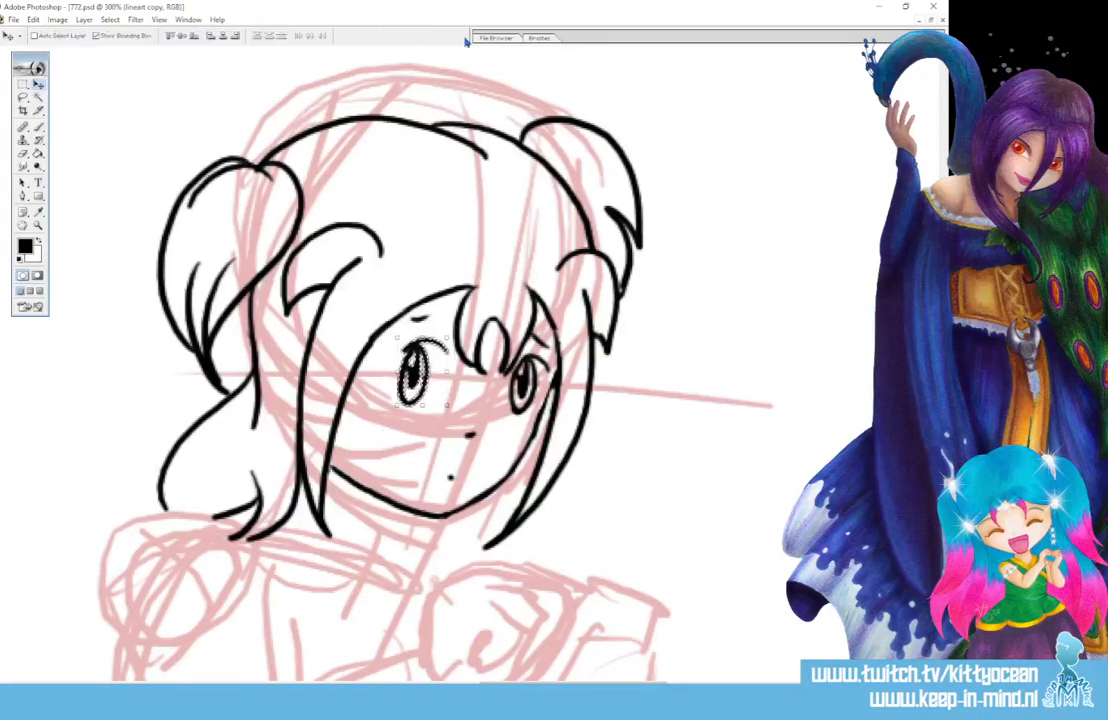
key(ctrl+d)
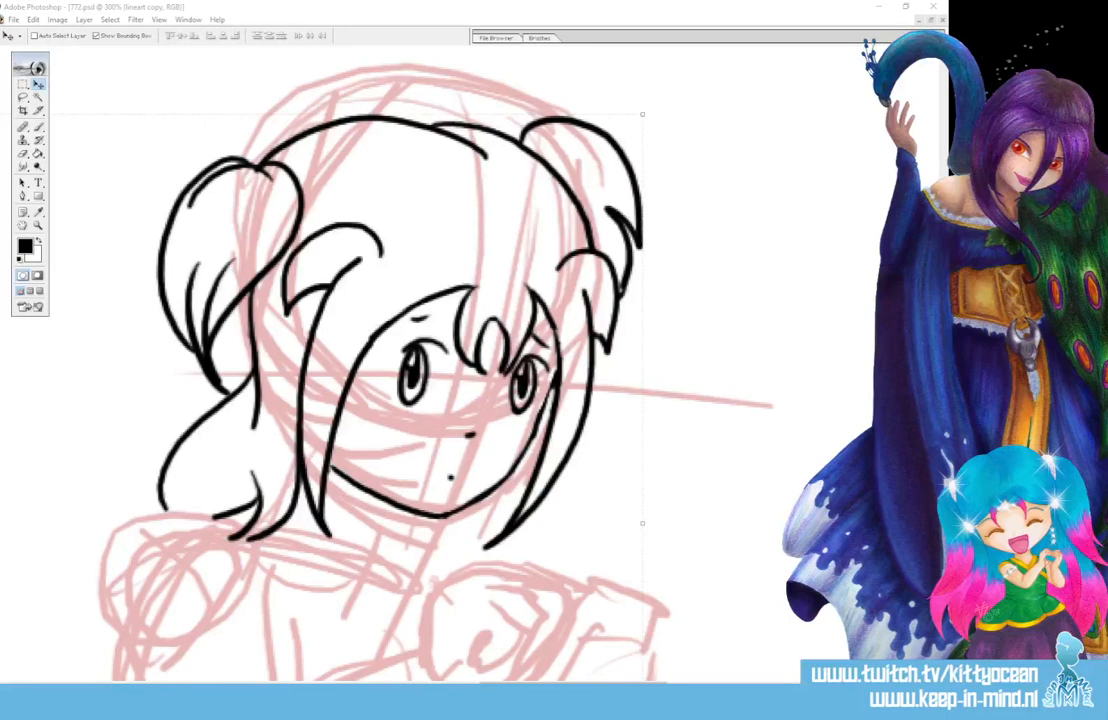
Ink the neck and the folded collar beneath the girl's chin in black with the Brush.
key(b)
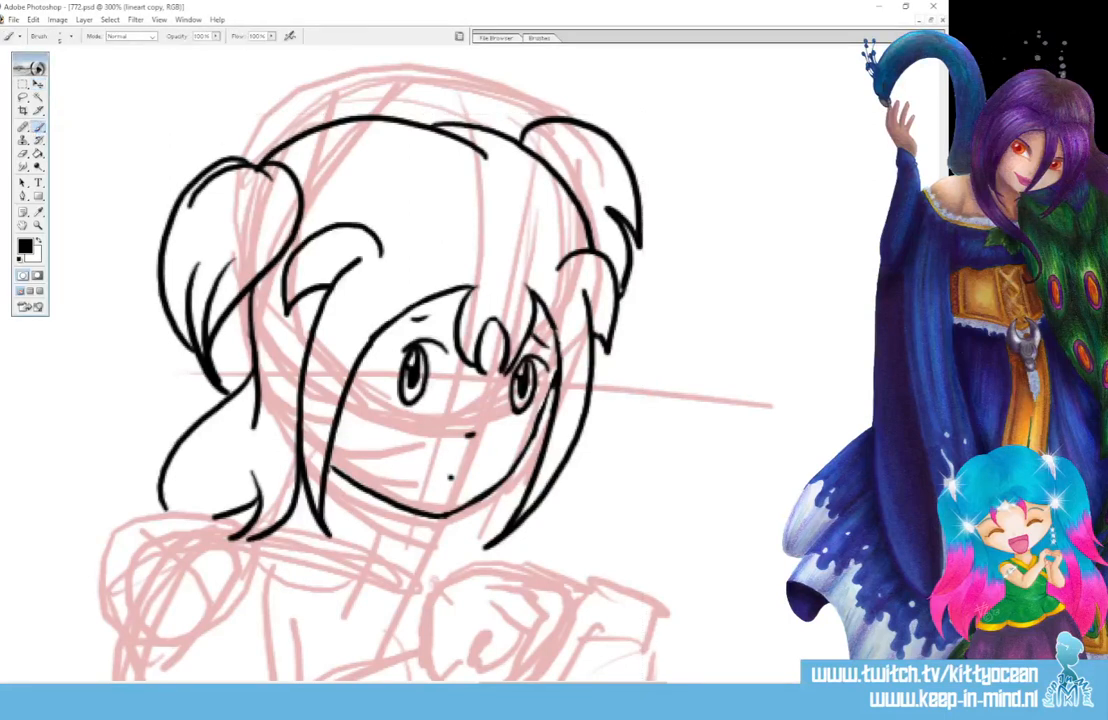
scroll(360, 300, down, 3)
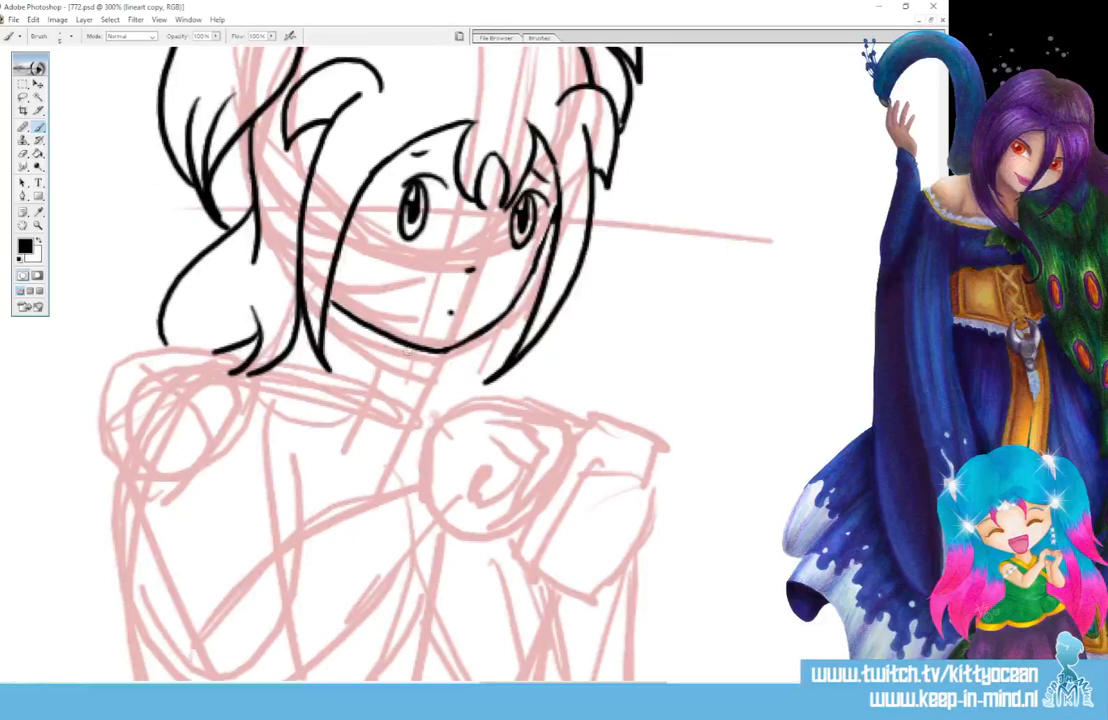
drag(407, 348, 400, 369)
mouse_move(324, 341)
mouse_down()
mouse_move(399, 367)
mouse_move(411, 389)
mouse_up()
drag(272, 365, 392, 436)
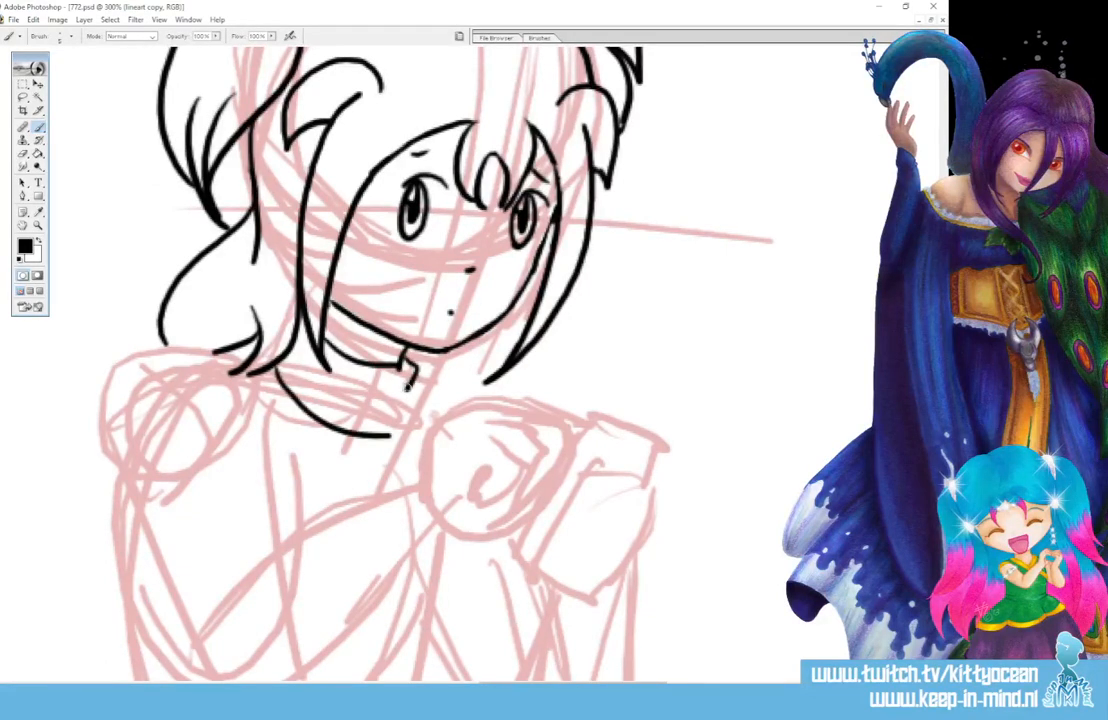
mouse_move(372, 391)
mouse_down()
mouse_move(409, 391)
mouse_move(415, 420)
mouse_move(389, 436)
mouse_up()
drag(302, 373, 330, 390)
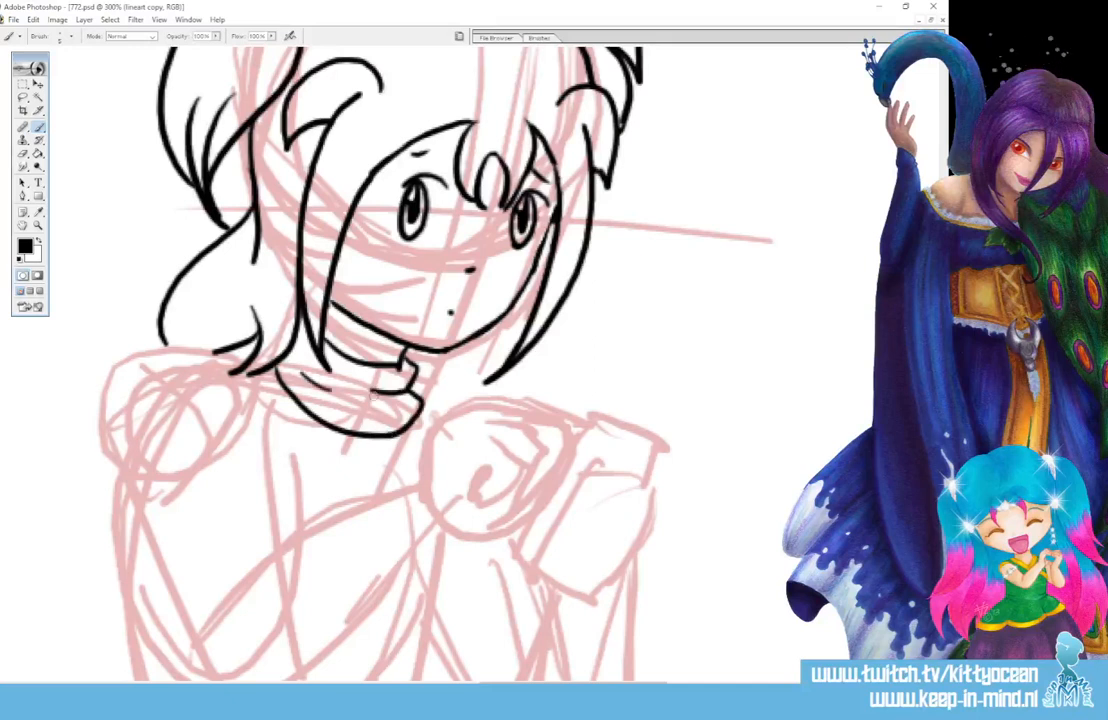
Ink the near shoulder, the outer arm and the raised forearm with its sleeve cuff over the sketch.
scroll(323, 343, down, 3)
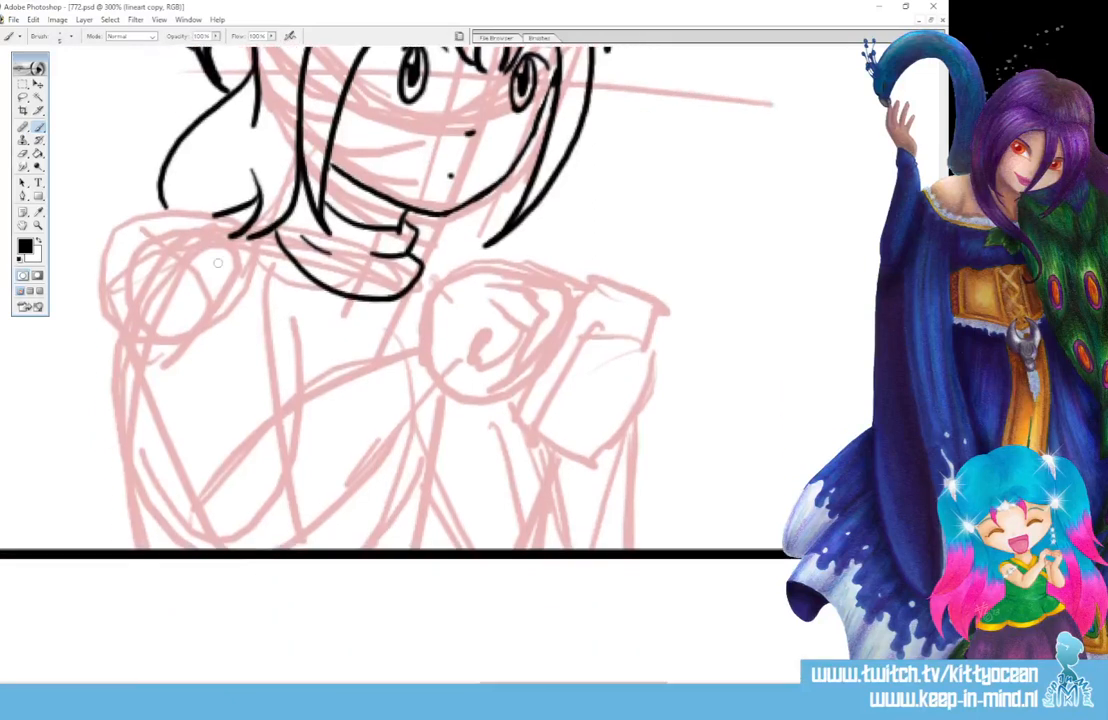
mouse_move(232, 231)
mouse_down()
mouse_move(193, 232)
mouse_move(126, 275)
mouse_move(125, 395)
mouse_move(207, 550)
mouse_up()
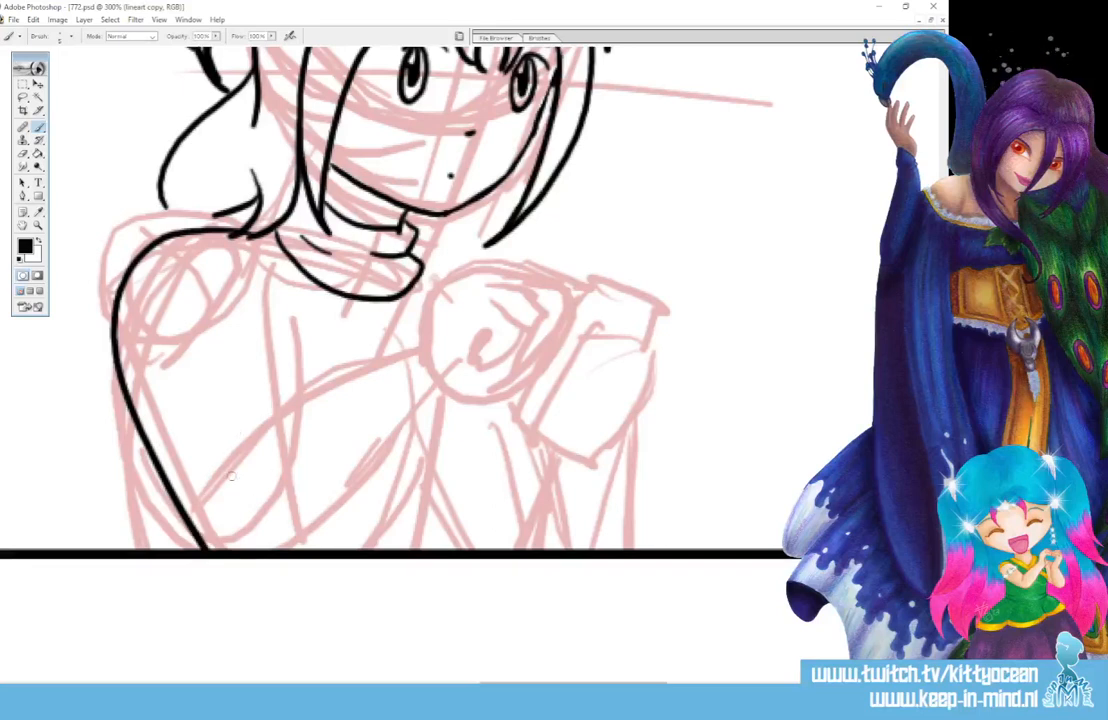
mouse_move(227, 494)
mouse_down()
mouse_move(237, 441)
mouse_move(398, 351)
mouse_move(413, 348)
mouse_move(443, 397)
mouse_up()
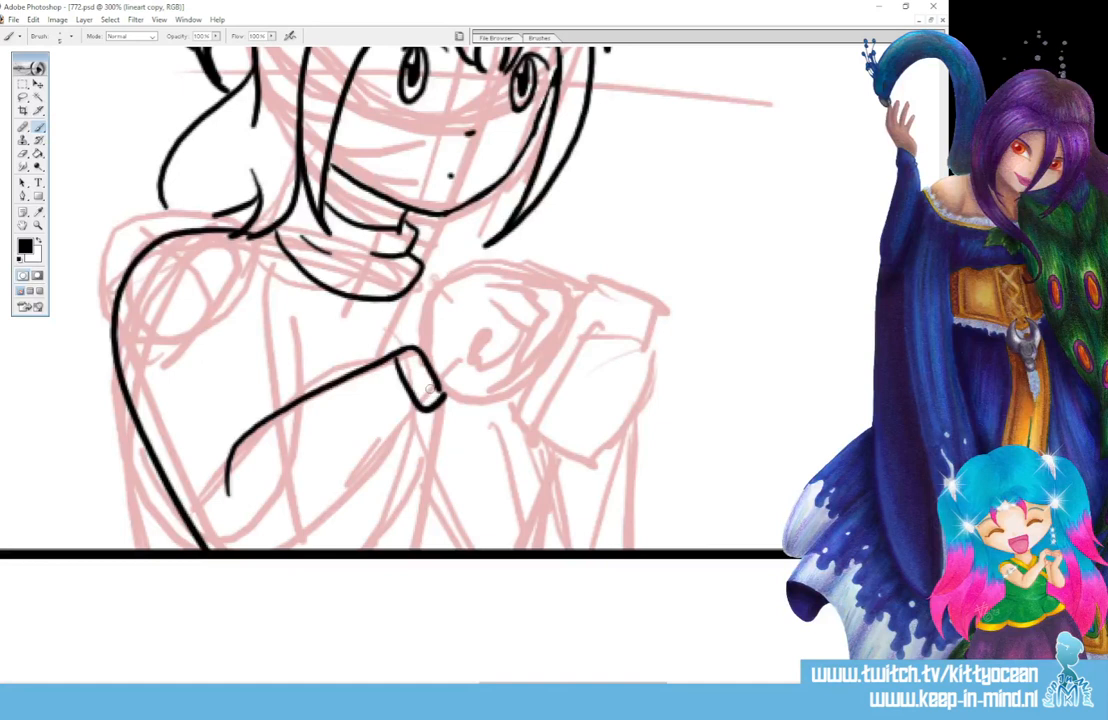
key(ctrl+z)
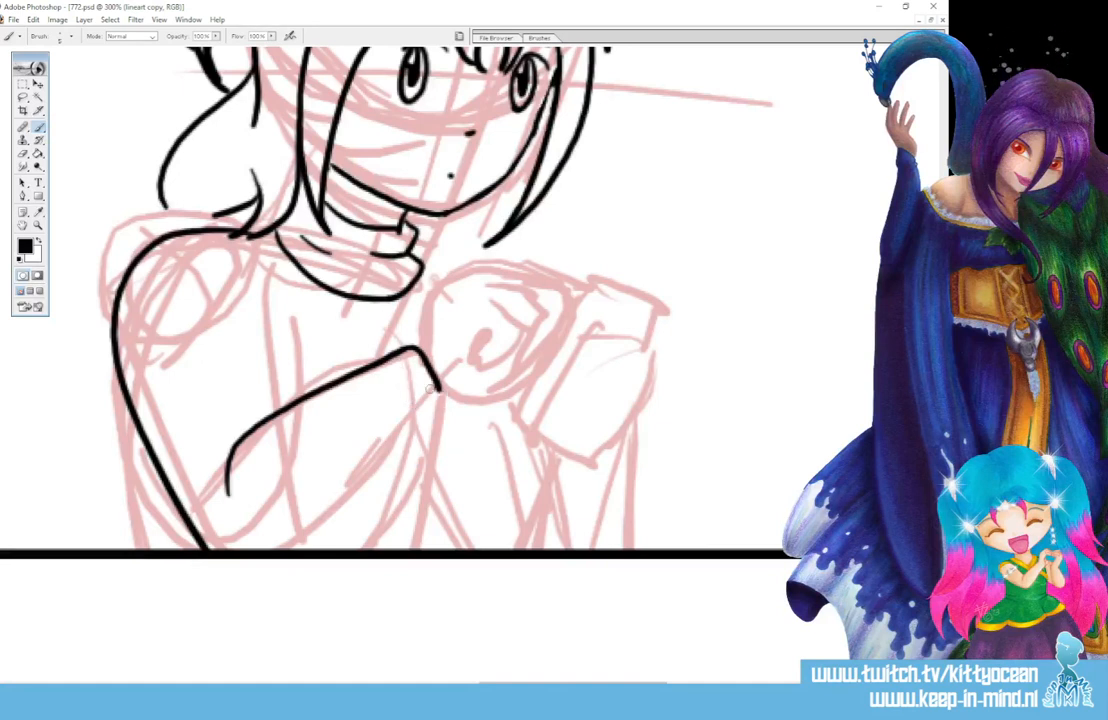
mouse_move(416, 390)
mouse_down()
mouse_move(438, 397)
mouse_move(265, 549)
mouse_up()
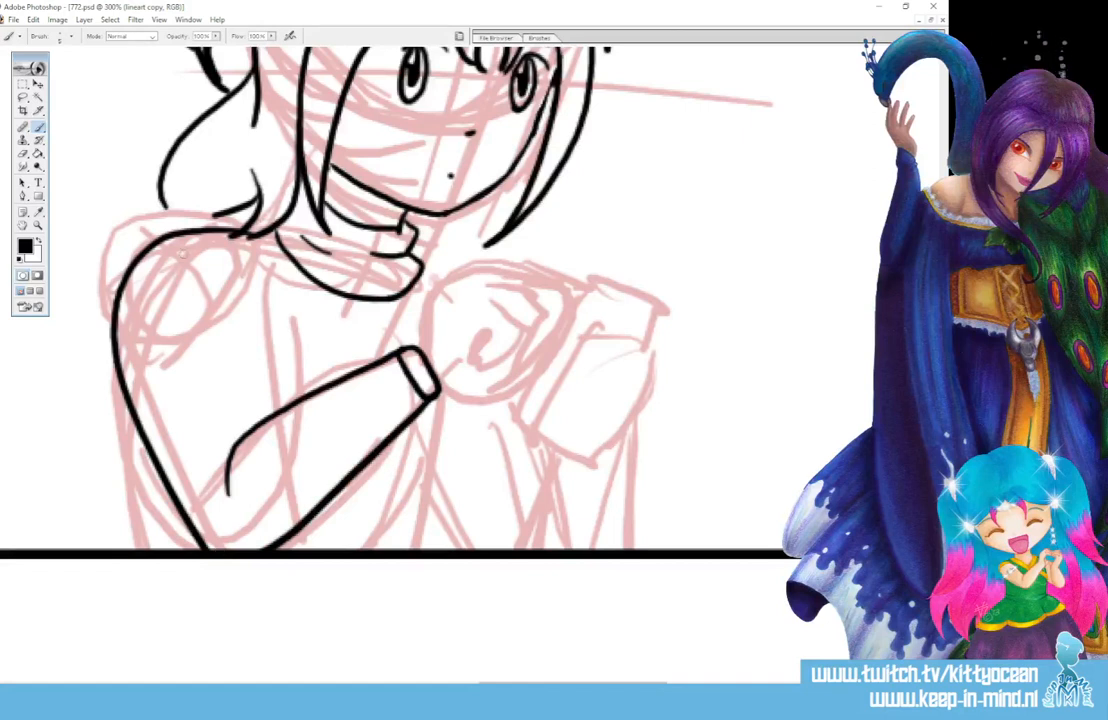
Ink the inner edge of the upper arm, the shoulder and chest fold lines, and the back contour behind the elbow.
mouse_move(183, 246)
mouse_down()
mouse_move(215, 269)
mouse_move(272, 411)
mouse_up()
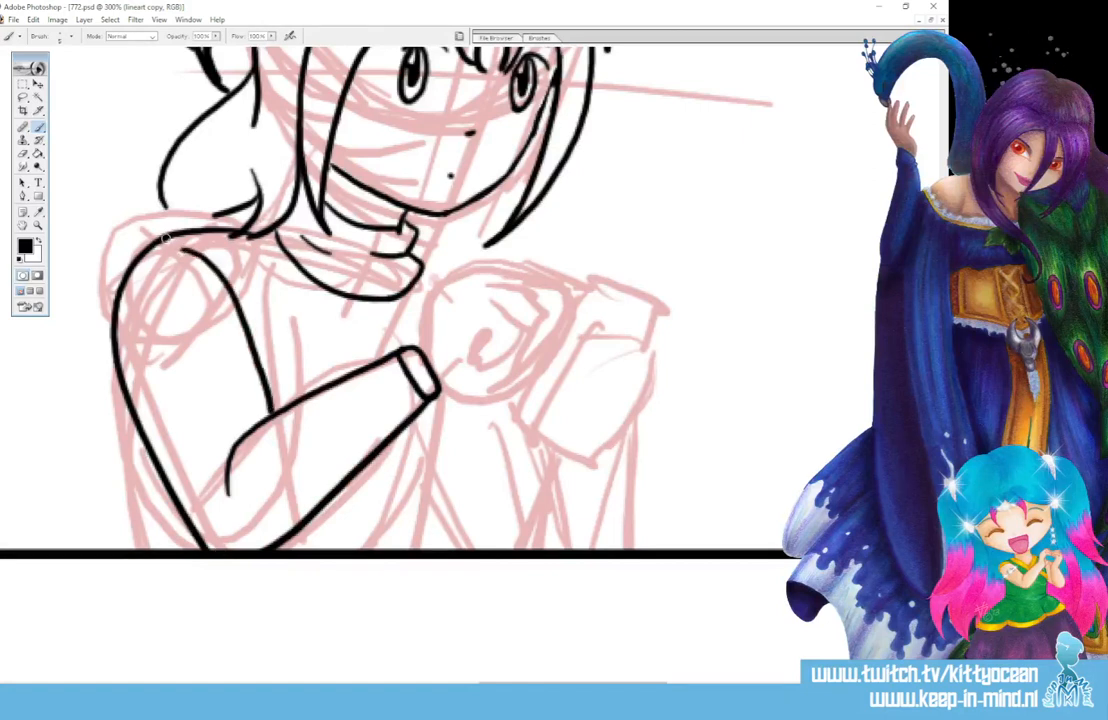
drag(168, 237, 282, 284)
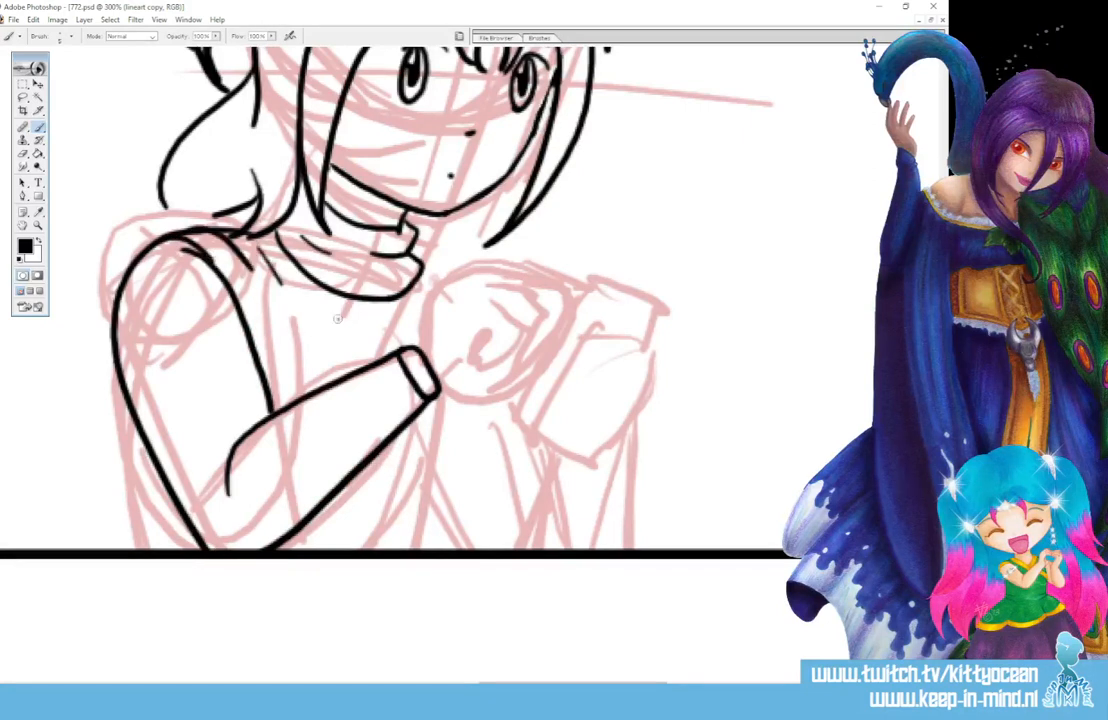
drag(339, 322, 386, 325)
drag(134, 276, 150, 264)
drag(118, 360, 158, 550)
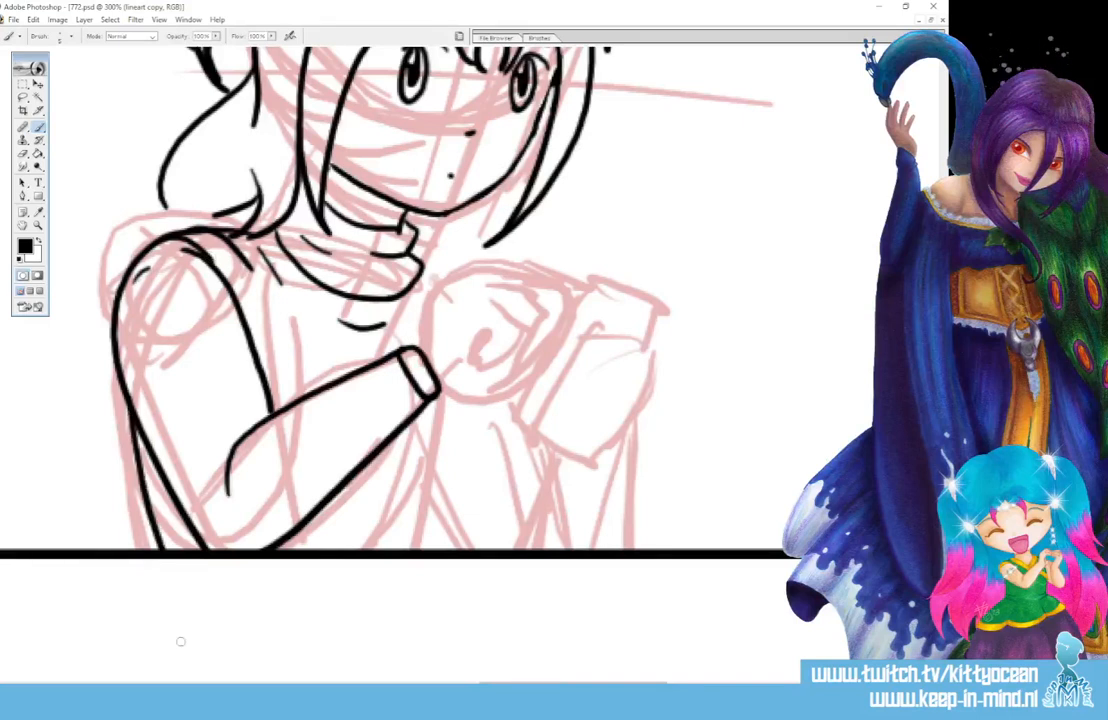
Ink the pointing hand beyond the cuff, with curled fingers, an extended index finger and a closed wrist line.
mouse_move(492, 339)
mouse_down()
mouse_move(472, 352)
mouse_move(486, 337)
mouse_up()
drag(443, 387, 478, 358)
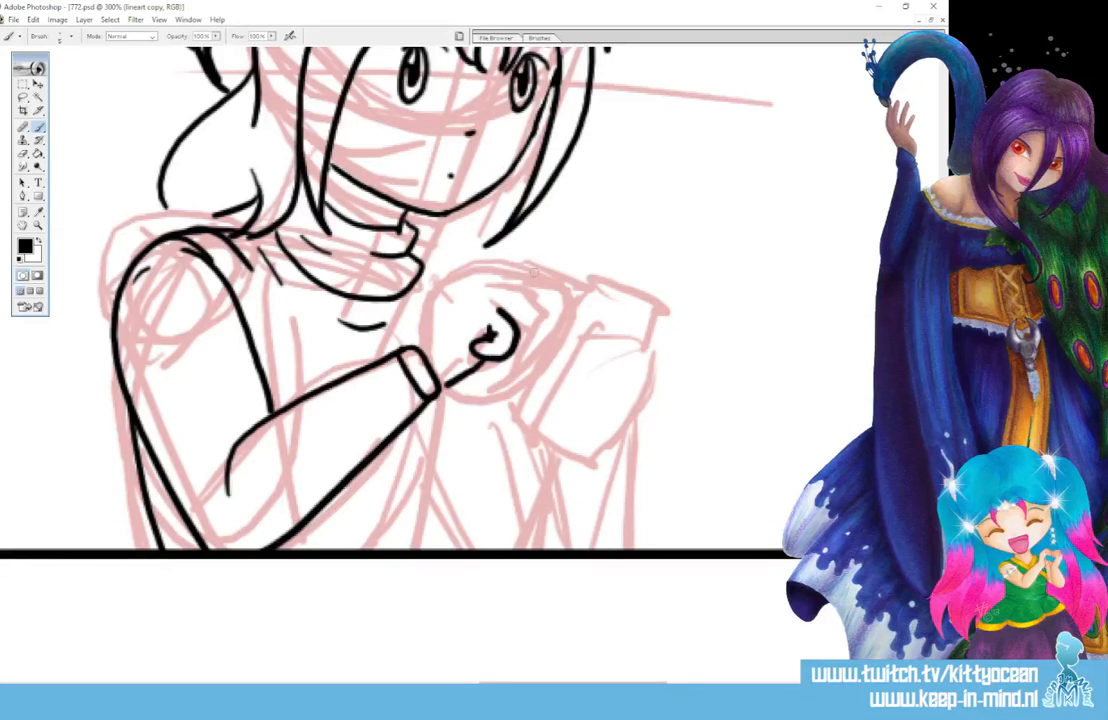
mouse_move(503, 290)
mouse_down()
mouse_move(535, 301)
mouse_move(515, 348)
mouse_move(512, 319)
mouse_up()
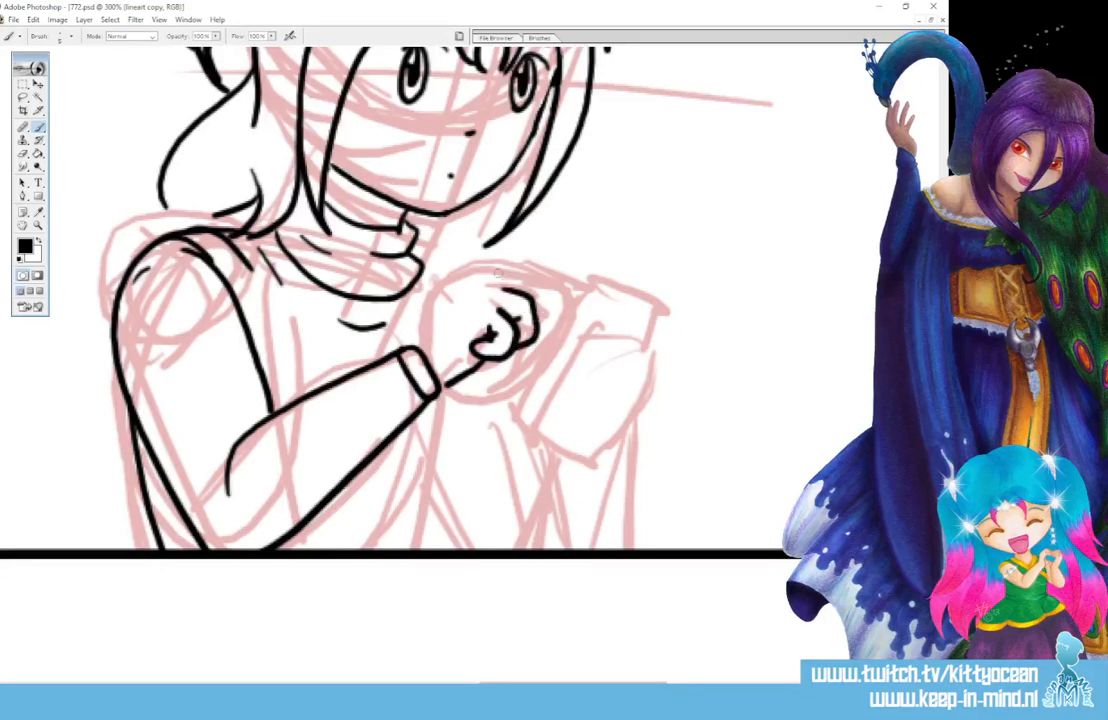
mouse_move(502, 274)
mouse_down()
mouse_move(538, 282)
mouse_move(522, 344)
mouse_up()
mouse_move(415, 343)
mouse_down()
mouse_move(444, 288)
mouse_move(478, 258)
mouse_move(600, 283)
mouse_up()
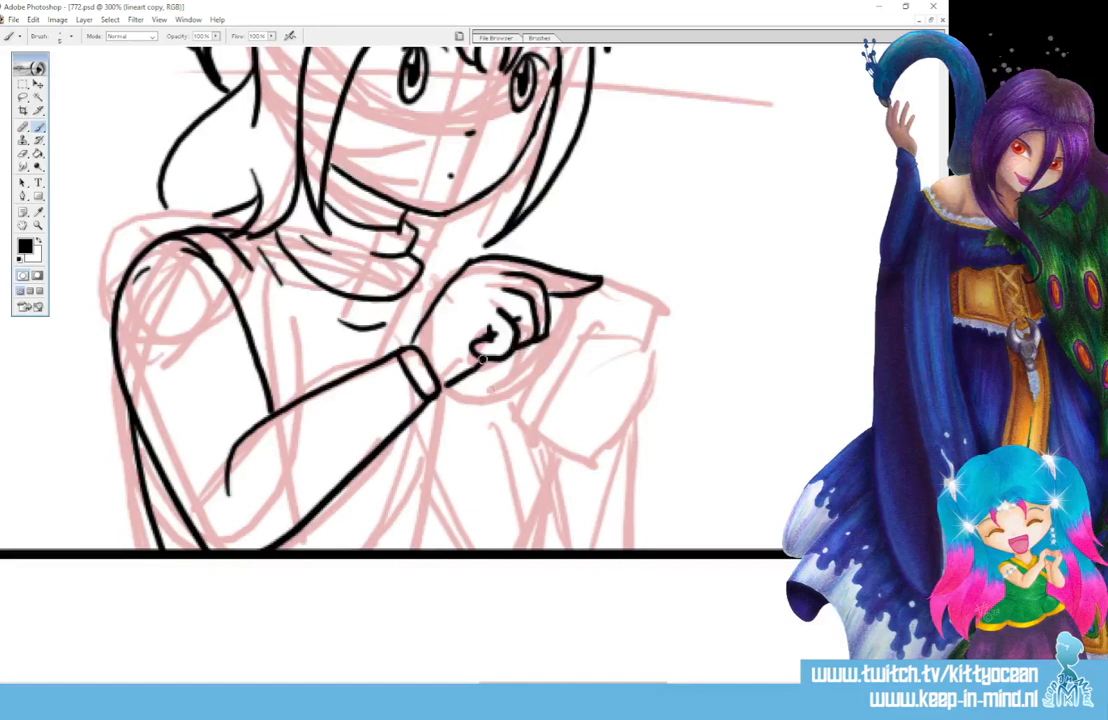
drag(467, 374, 438, 393)
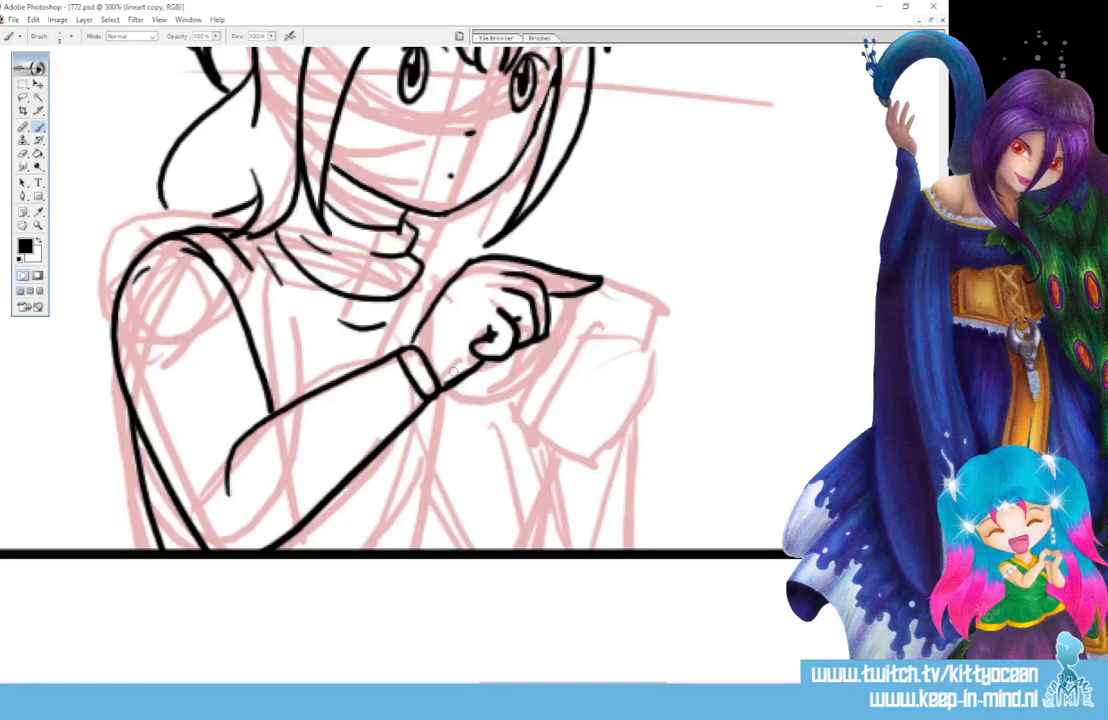
Ink the far shoulder line between collar and pointing hand, and the front torso contour down to the panel border.
mouse_move(417, 256)
mouse_down()
mouse_move(441, 289)
mouse_move(450, 262)
mouse_move(459, 266)
mouse_up()
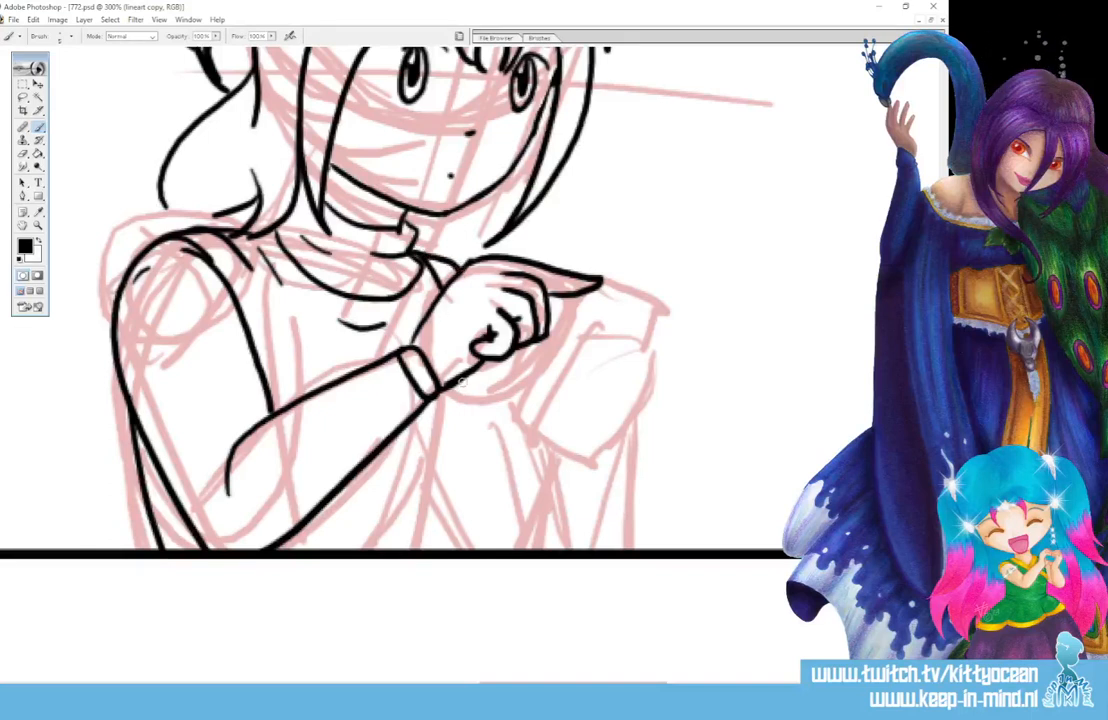
mouse_move(462, 380)
mouse_down()
mouse_move(477, 462)
mouse_move(444, 551)
mouse_up()
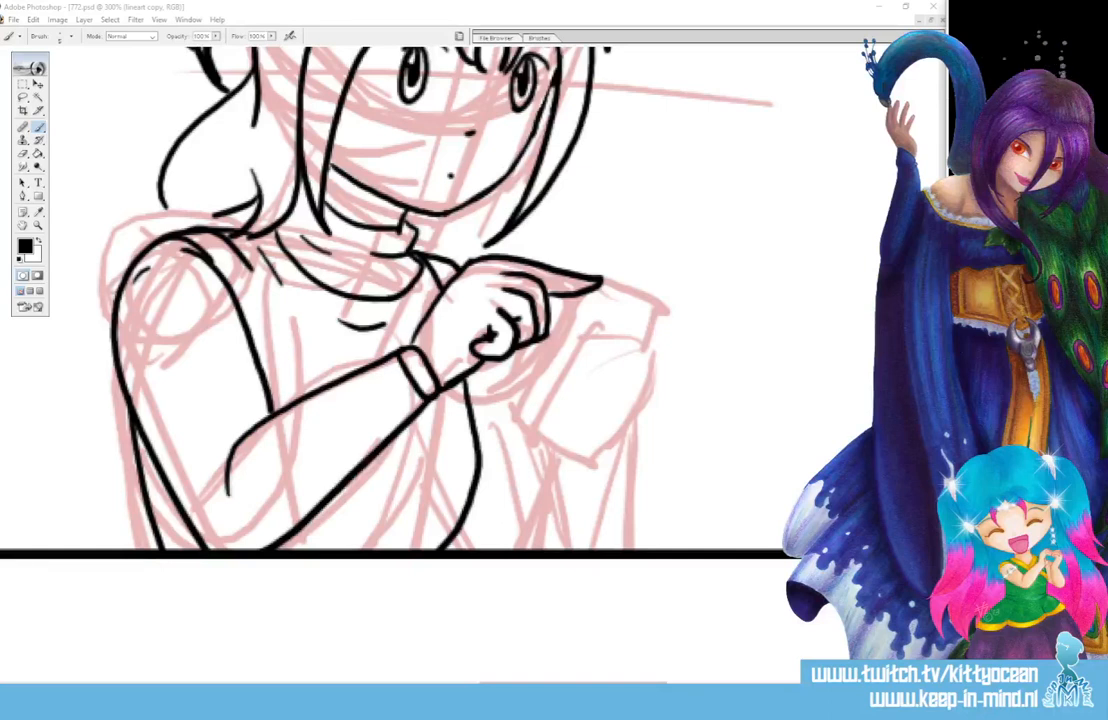
Ink the second hand with its separated fingers below the pointing finger and rework its upper edge.
mouse_move(651, 398)
mouse_down()
mouse_move(628, 339)
mouse_move(573, 329)
mouse_up()
mouse_move(629, 364)
mouse_down()
mouse_move(556, 356)
mouse_move(561, 341)
mouse_move(642, 366)
mouse_move(568, 353)
mouse_move(547, 363)
mouse_move(549, 378)
mouse_move(619, 384)
mouse_move(551, 381)
mouse_move(532, 396)
mouse_move(548, 406)
mouse_move(649, 401)
mouse_move(626, 438)
mouse_move(557, 406)
mouse_up()
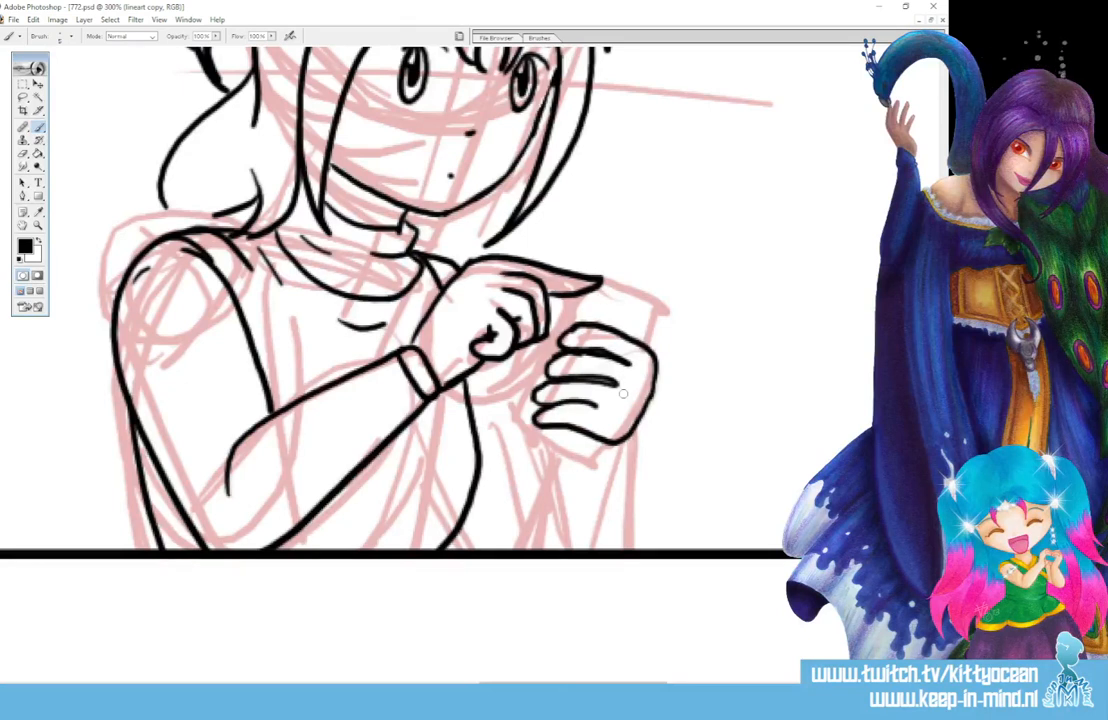
drag(567, 334, 614, 321)
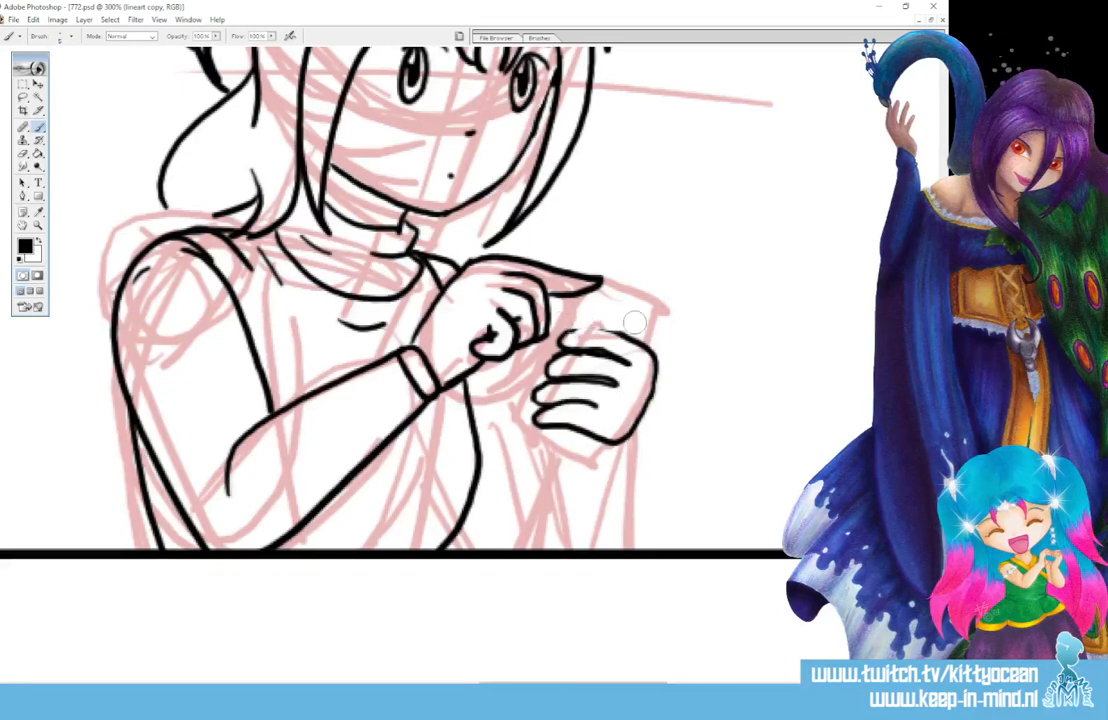
key(ctrl+z)
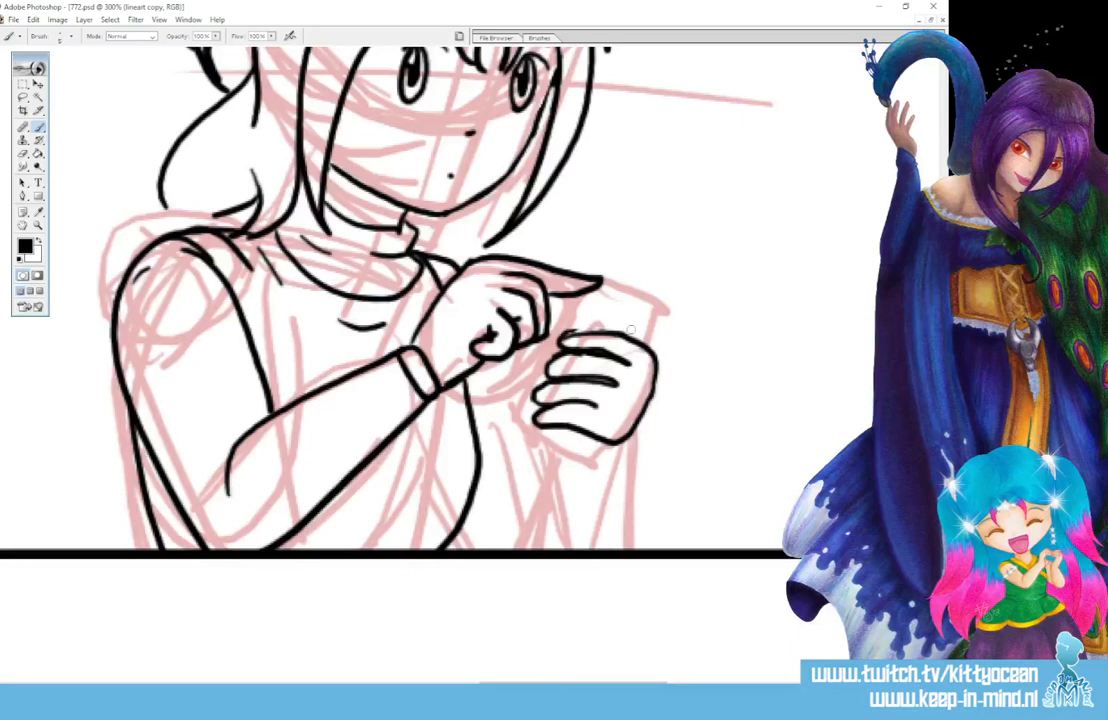
drag(563, 340, 628, 329)
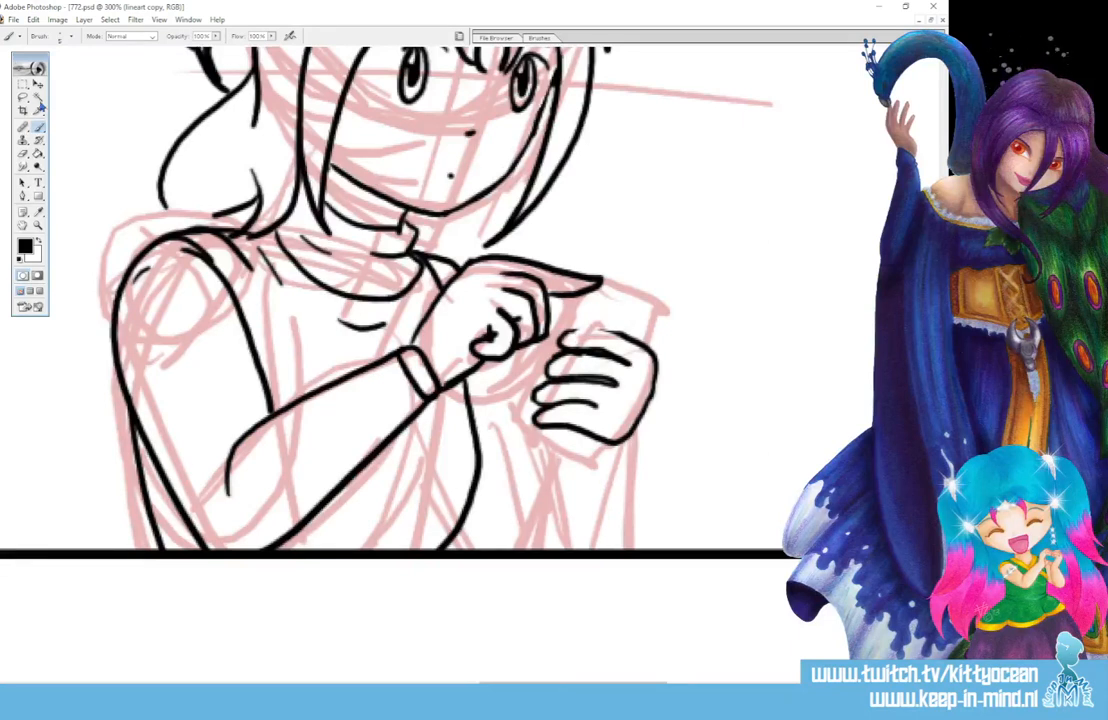
Cut the second hand's lineart out of the drawing and paste it onto a new layer.
click(23, 97)
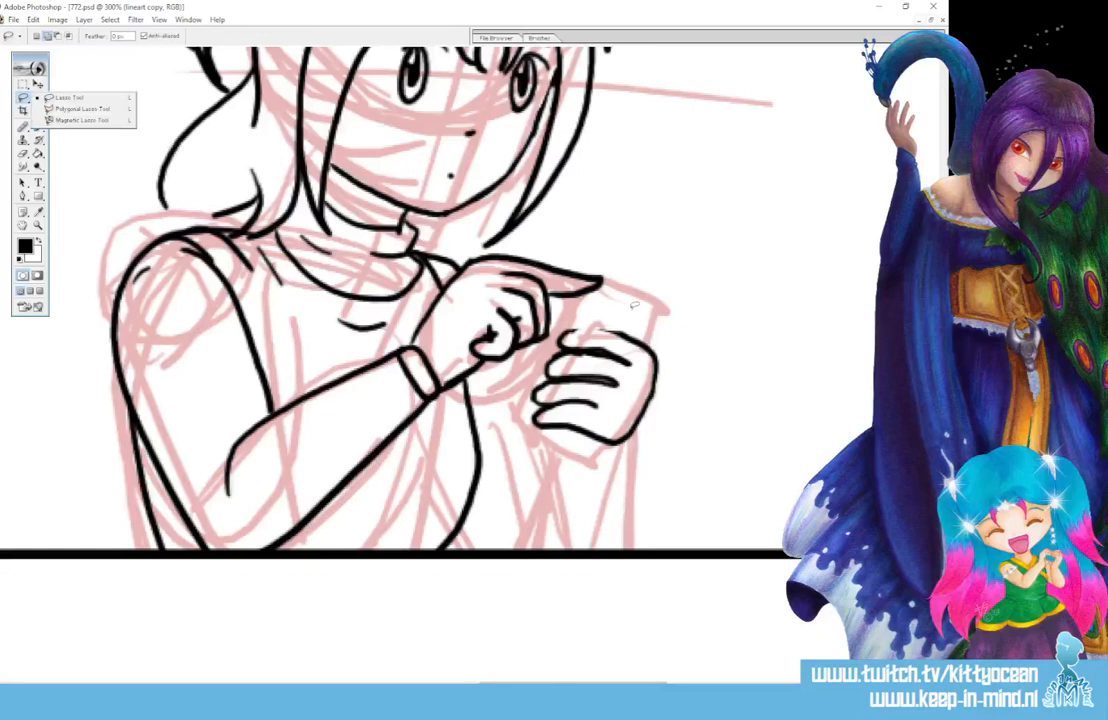
mouse_move(630, 308)
mouse_down()
mouse_move(577, 315)
mouse_move(522, 411)
mouse_move(661, 421)
mouse_move(626, 311)
mouse_up()
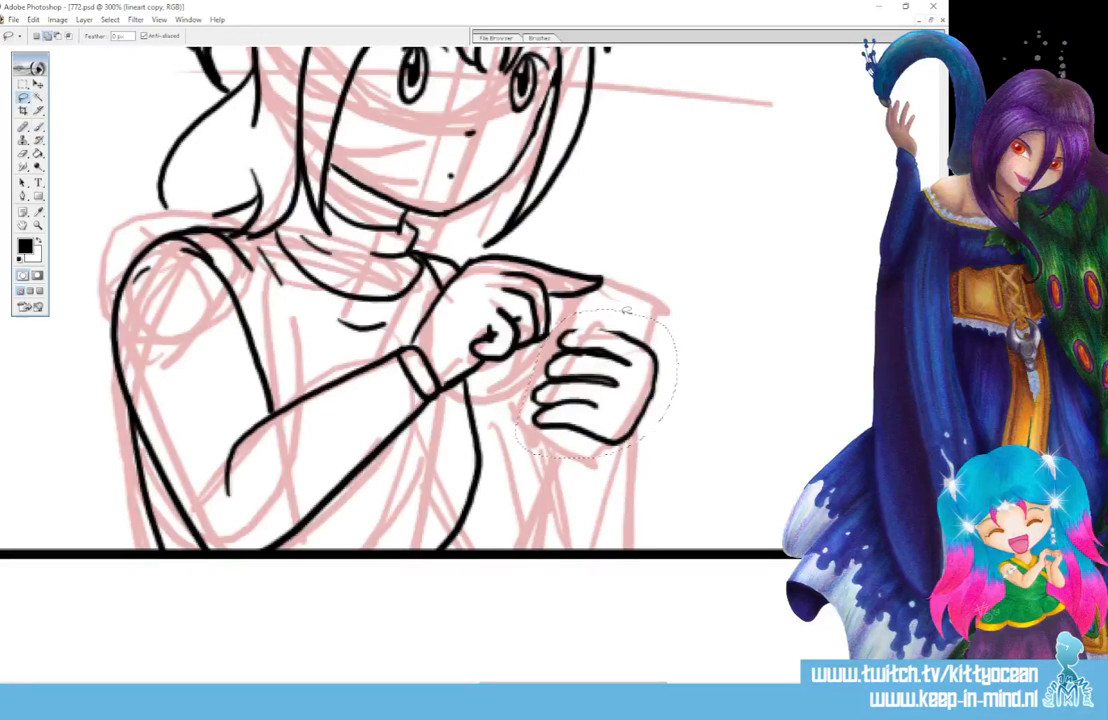
key(Delete)
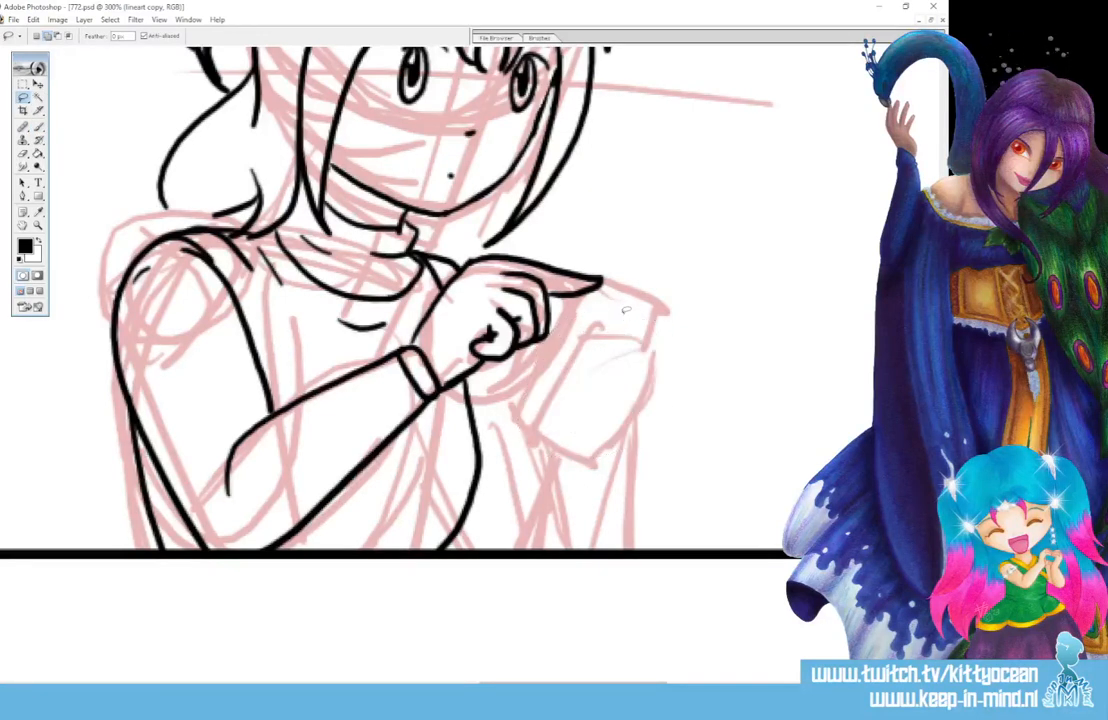
key(ctrl+shift+alt+n)
key(ctrl+v)
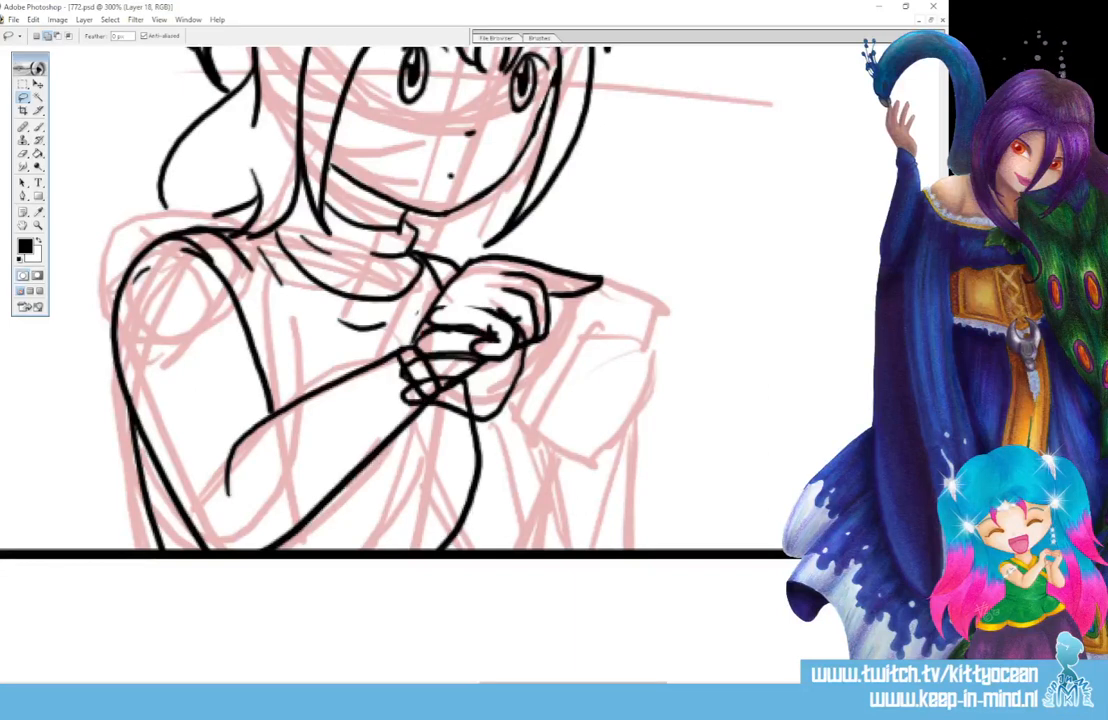
Move the pasted hand just below the extended fingertip, fade its layer to 50% opacity as a guide, and return to the lineart layer.
click(36, 84)
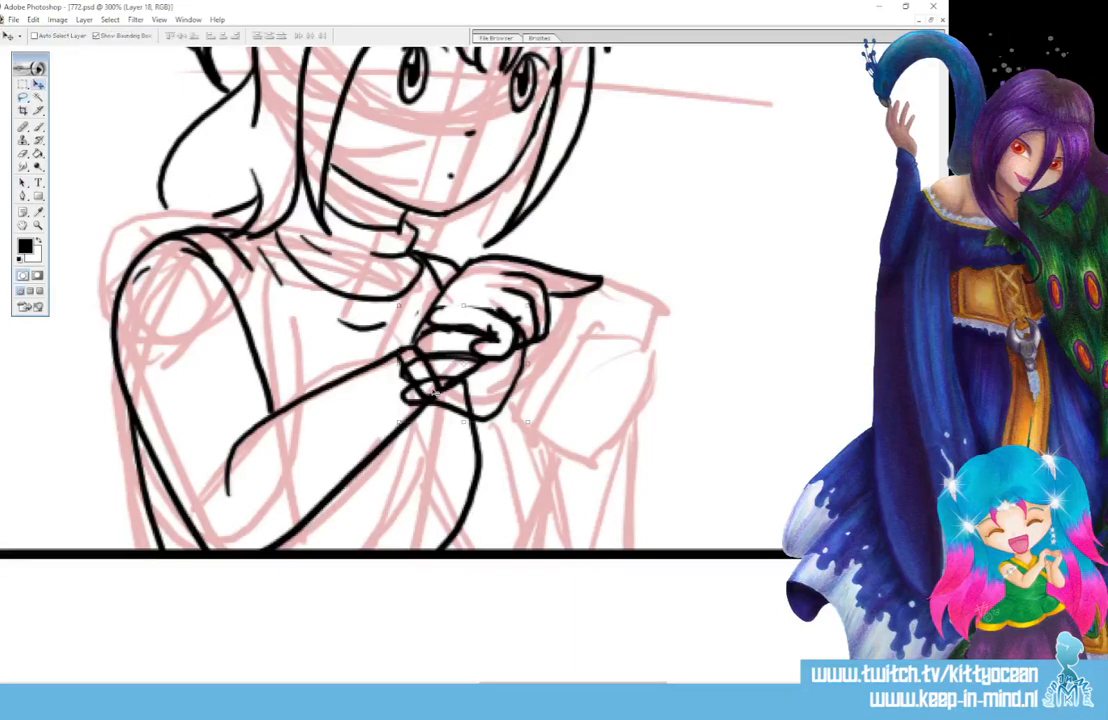
drag(390, 334, 615, 383)
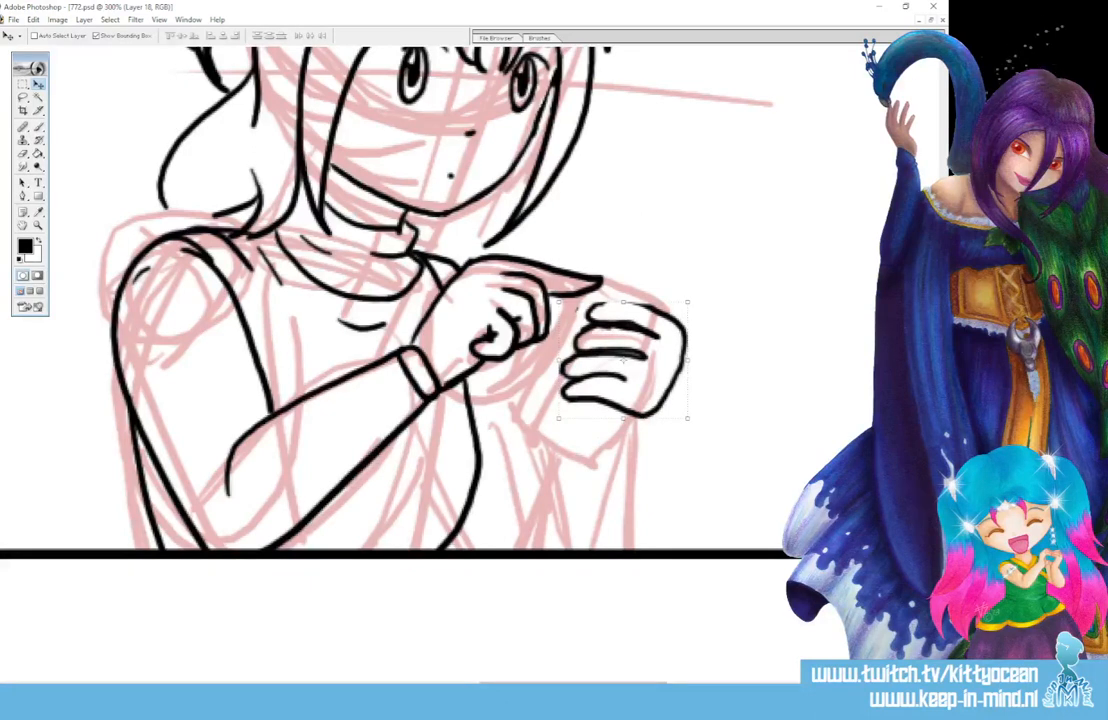
key(5)
key(alt+bracketleft)
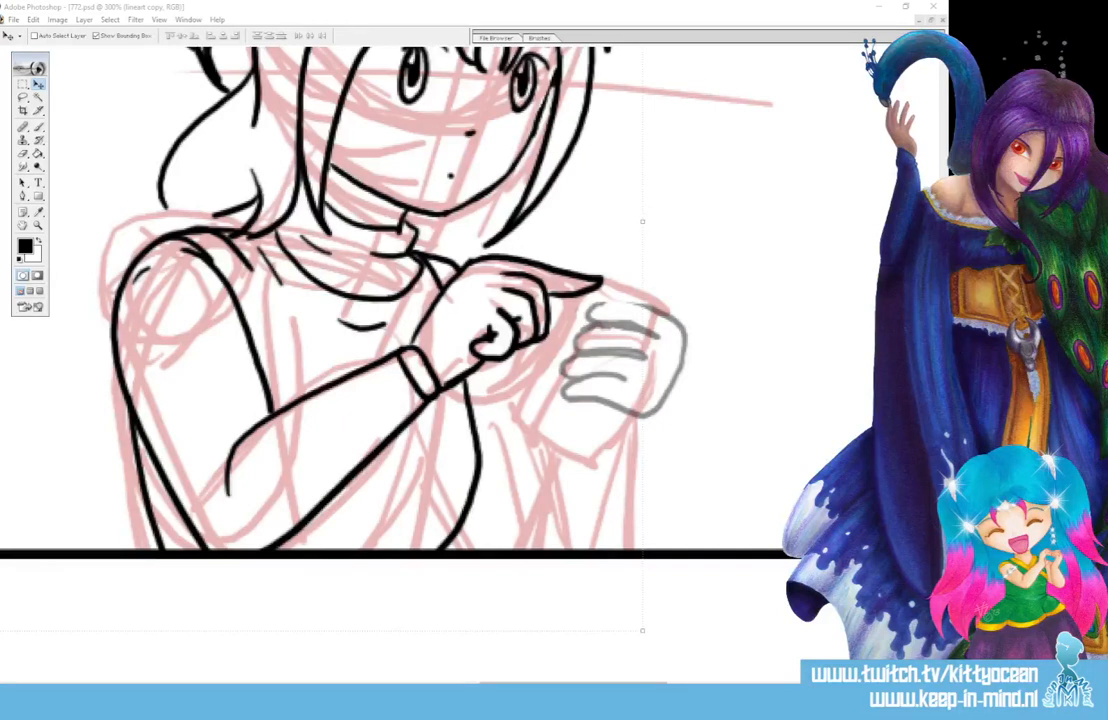
Ink the second hand anew over the faded guide, with four curled fingers and the rounded back of the hand.
click(39, 127)
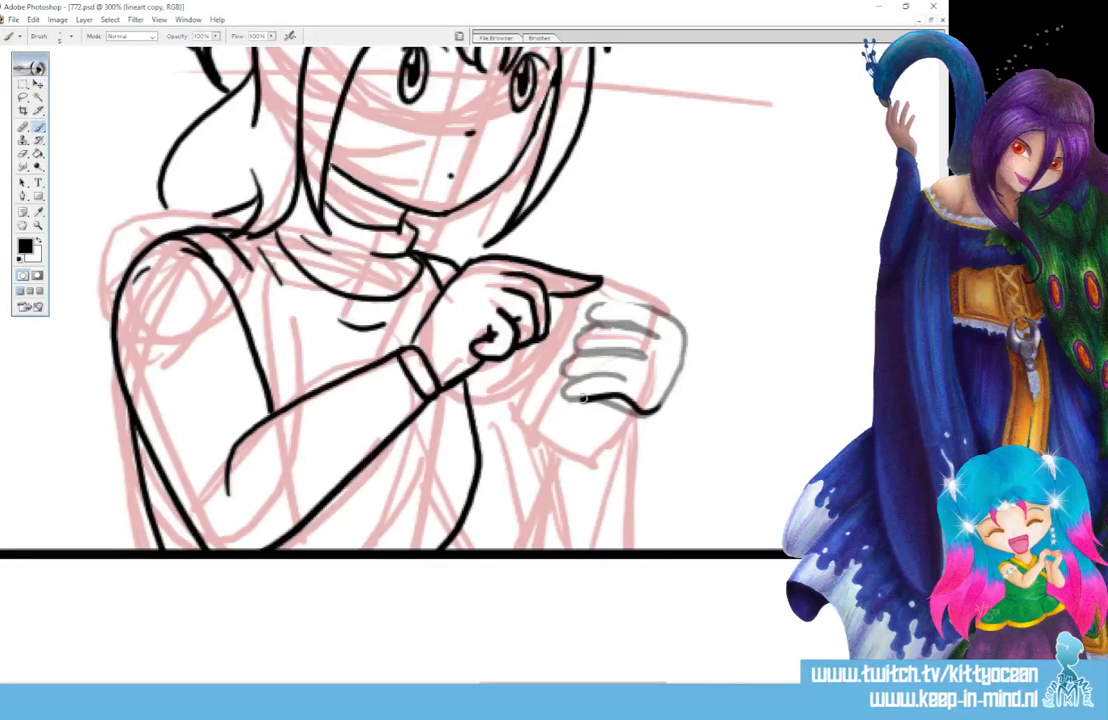
drag(620, 378, 652, 402)
mouse_move(648, 352)
mouse_down()
mouse_move(601, 348)
mouse_move(568, 370)
mouse_move(621, 378)
mouse_up()
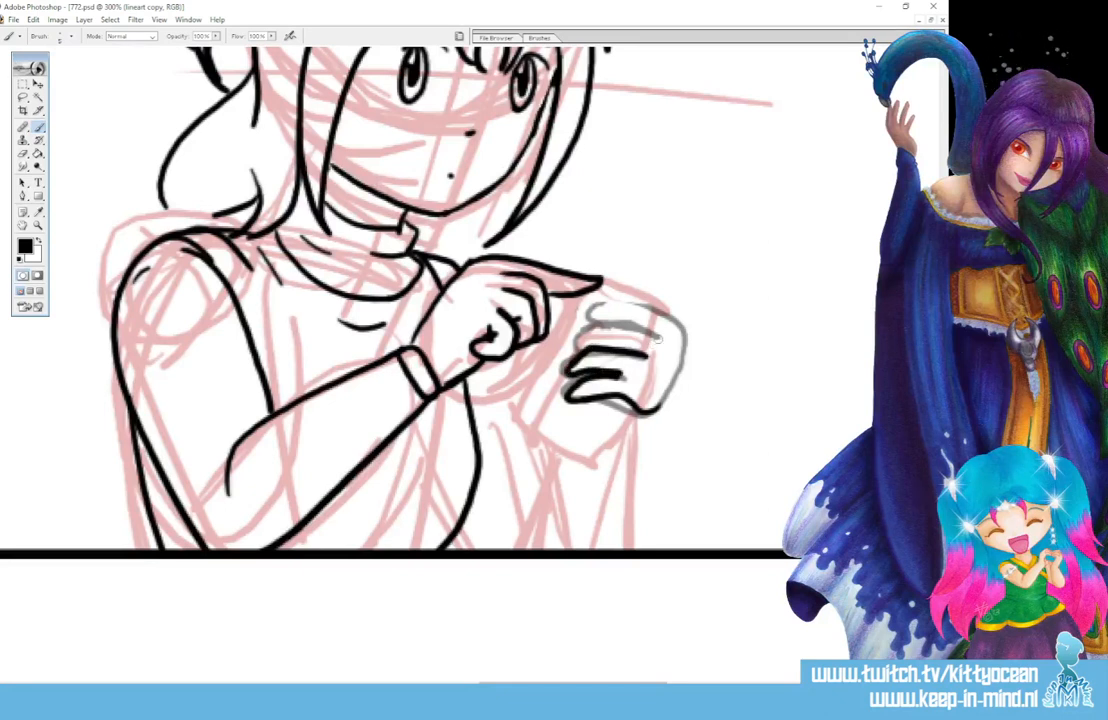
mouse_move(658, 339)
mouse_down()
mouse_move(602, 327)
mouse_move(577, 347)
mouse_up()
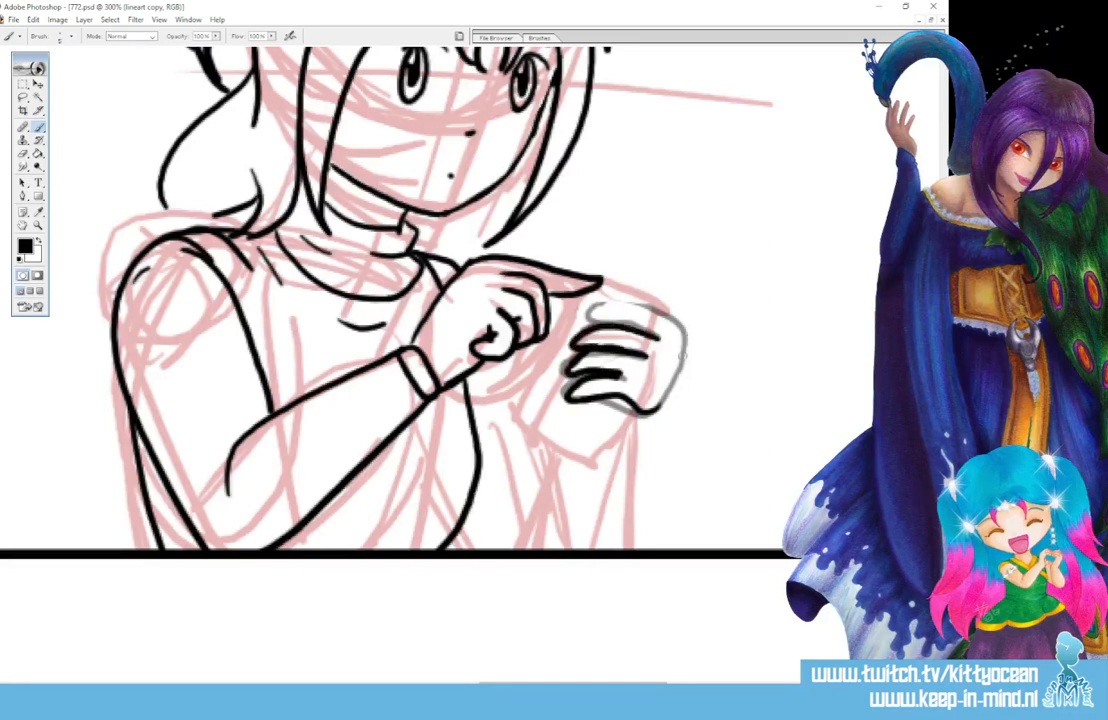
drag(686, 350, 592, 310)
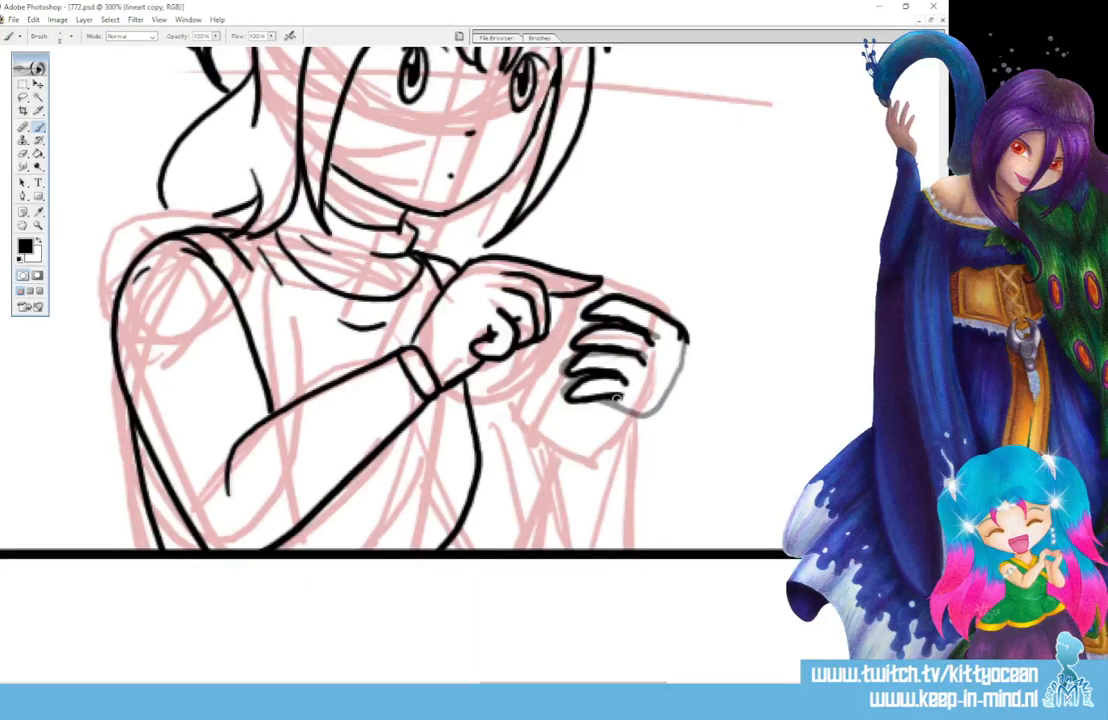
mouse_move(686, 336)
mouse_down()
mouse_move(677, 388)
mouse_move(638, 432)
mouse_up()
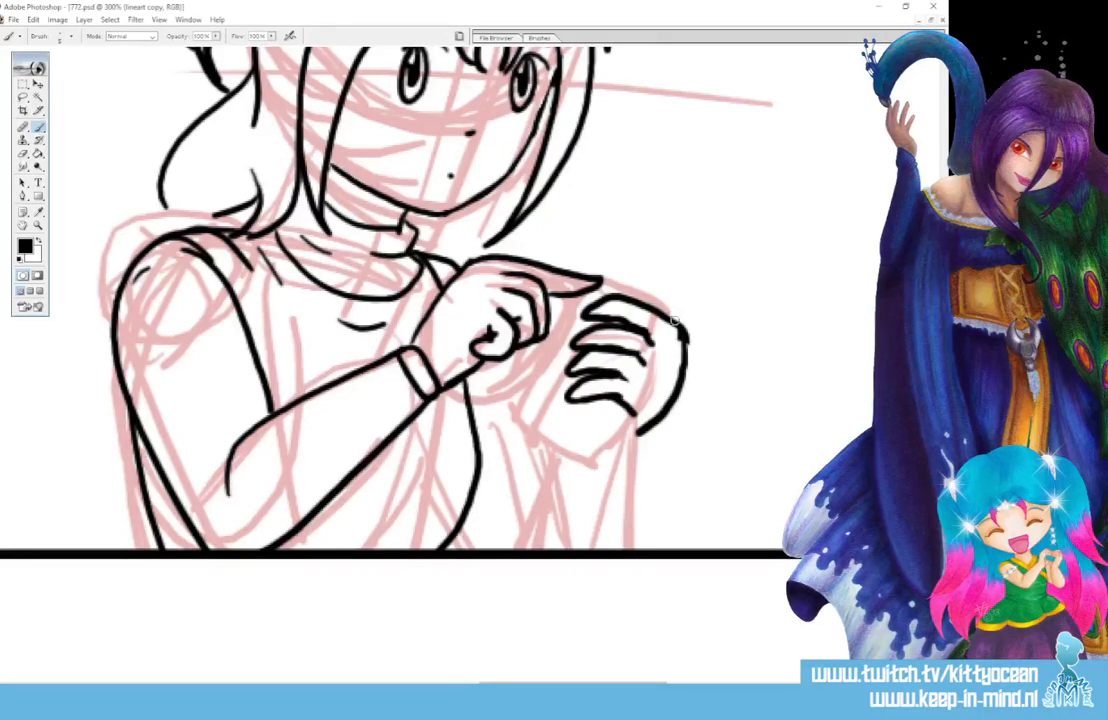
Ink the rectangular object gripped by the second hand, plus the wrist cuff and both forearm lines down to the panel border.
mouse_move(678, 322)
mouse_down()
mouse_move(684, 303)
mouse_move(608, 276)
mouse_move(542, 410)
mouse_move(546, 424)
mouse_move(602, 452)
mouse_move(636, 422)
mouse_up()
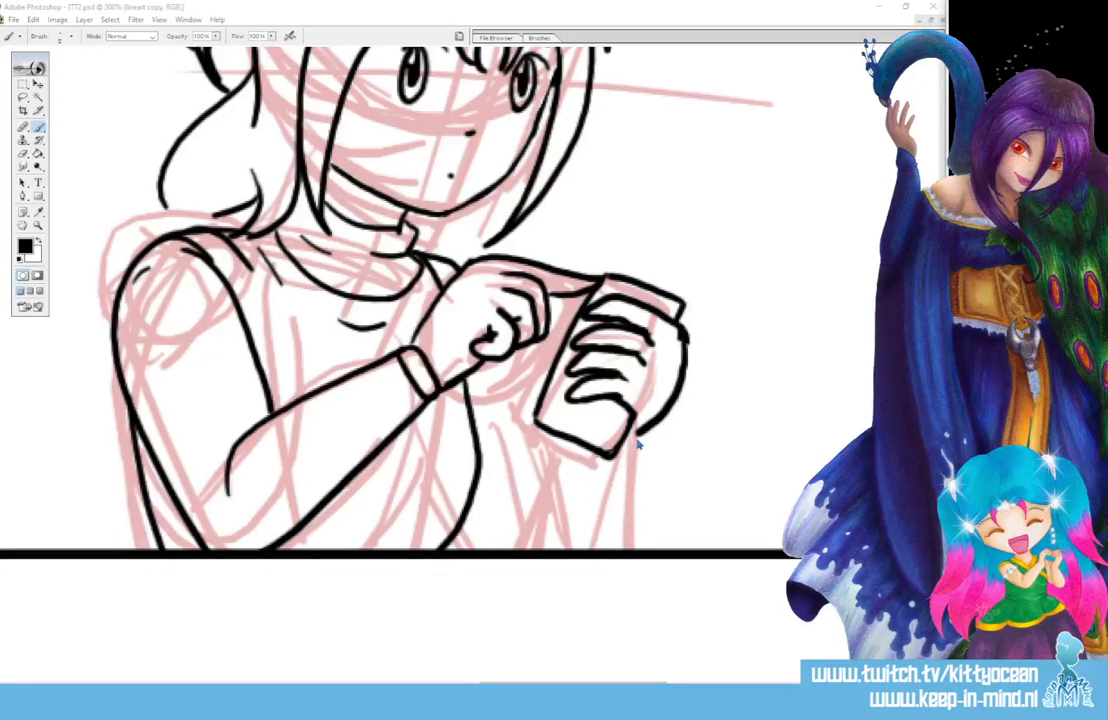
mouse_move(646, 431)
mouse_down()
mouse_move(637, 451)
mouse_move(602, 457)
mouse_move(572, 445)
mouse_move(515, 548)
mouse_up()
drag(635, 453, 619, 549)
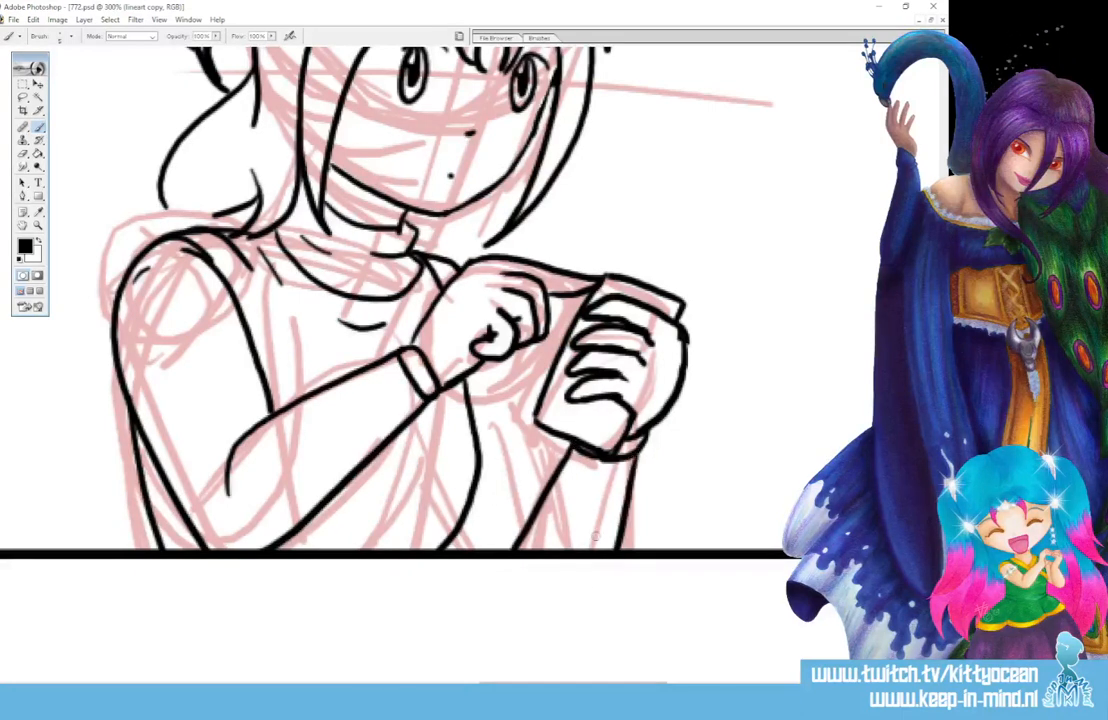
Ink the far body line between the hands, a fold under the near forearm, and extra hair strands beside the neck and ponytail.
drag(502, 362, 540, 476)
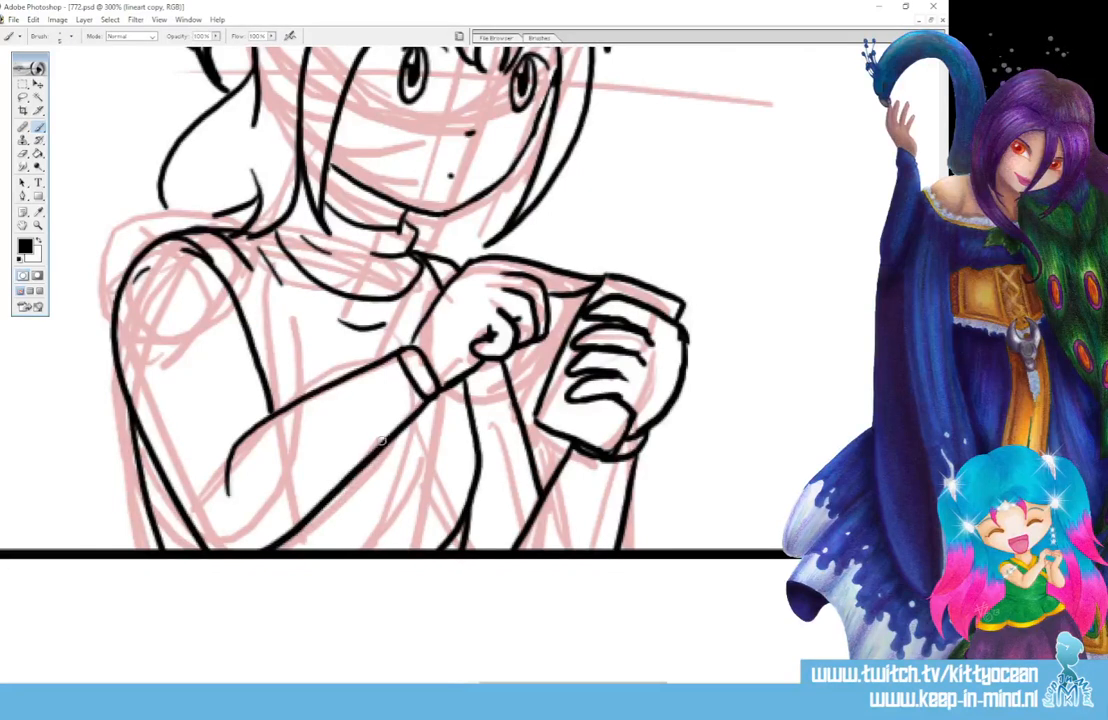
drag(370, 458, 411, 414)
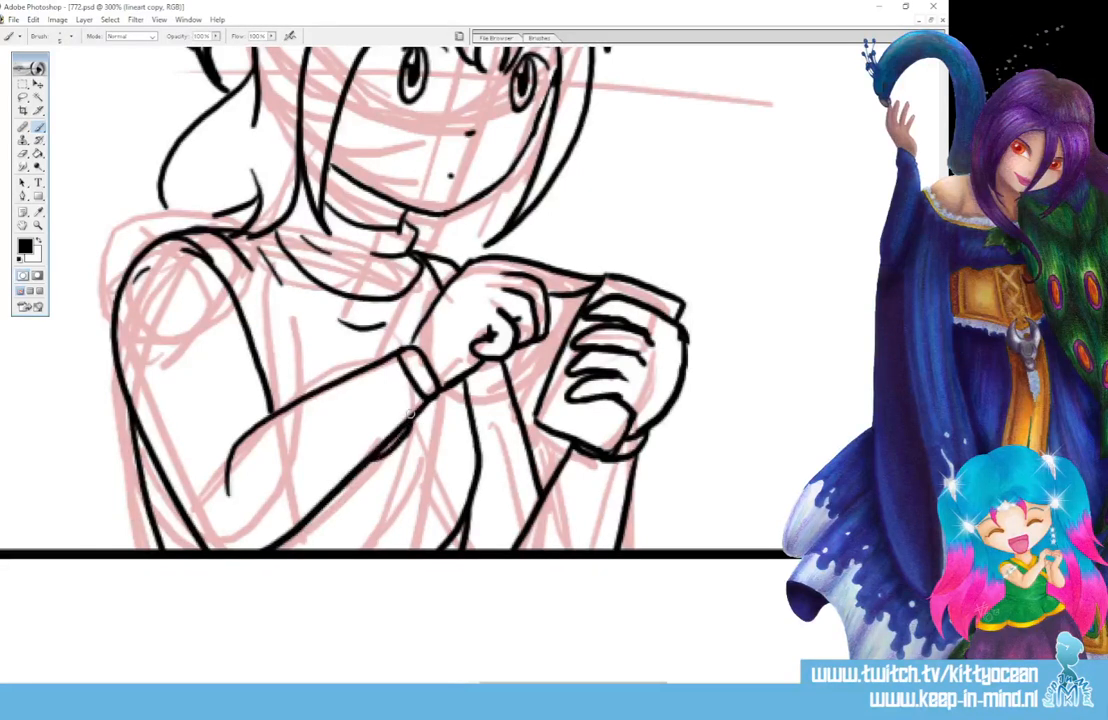
mouse_move(535, 131)
mouse_down()
mouse_move(506, 226)
mouse_move(430, 258)
mouse_up()
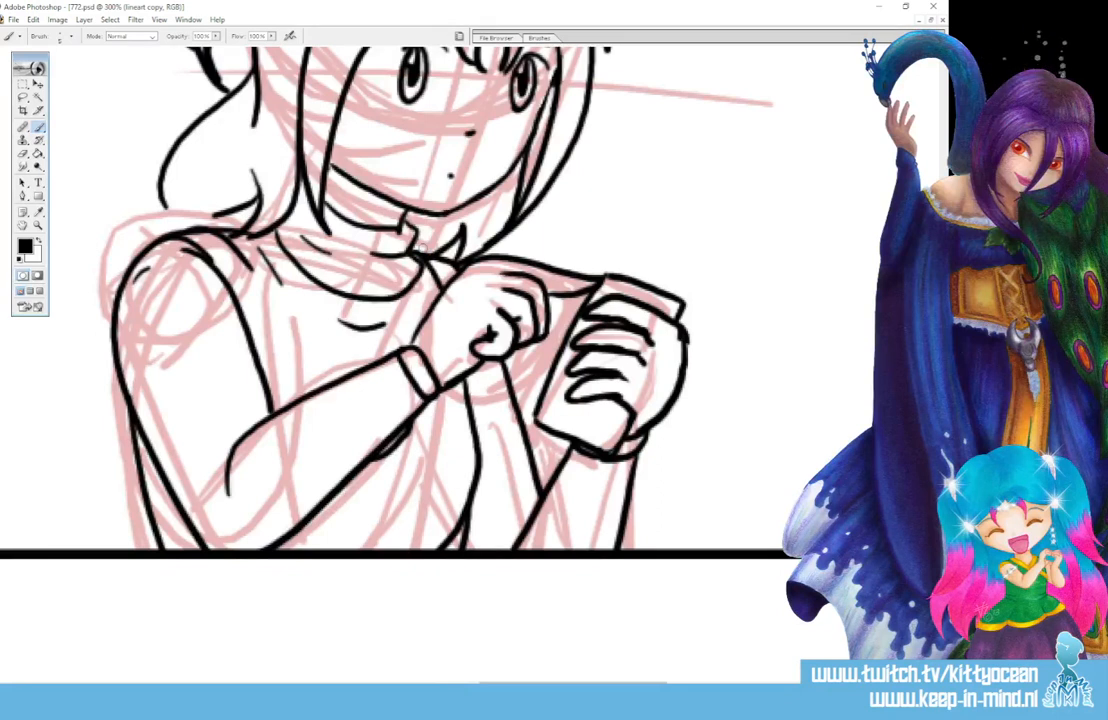
mouse_move(176, 187)
mouse_down()
mouse_move(168, 212)
mouse_move(183, 229)
mouse_up()
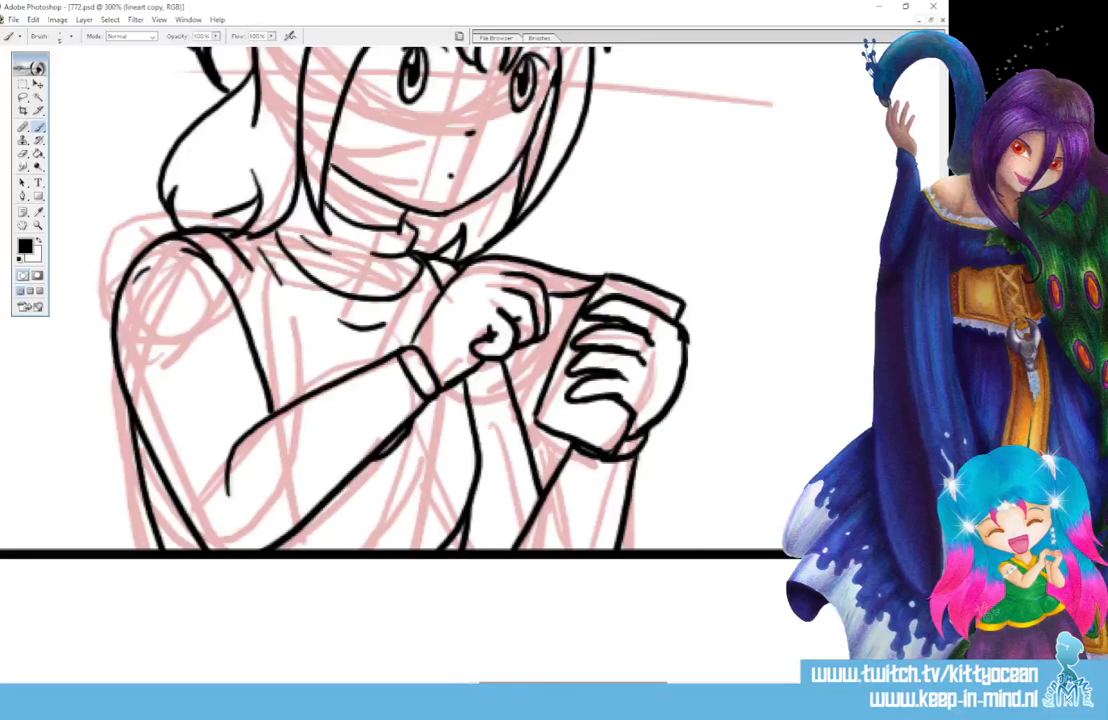
Ink the raised fist under the chin of the next panel's figure, with knuckles, back of the hand and wrist cuff.
drag(573, 685, 791, 685)
scroll(400, 350, up, 3)
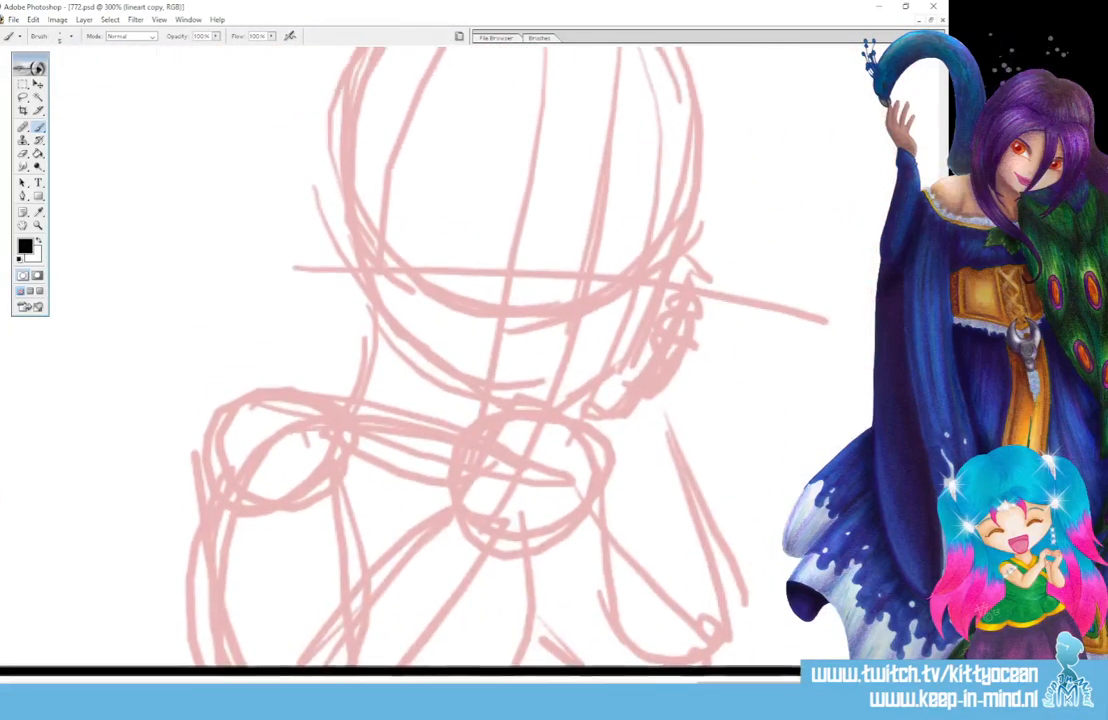
mouse_move(528, 553)
mouse_down()
mouse_move(592, 482)
mouse_move(568, 522)
mouse_up()
drag(556, 453, 582, 478)
mouse_move(530, 428)
mouse_down()
mouse_move(562, 431)
mouse_move(585, 452)
mouse_up()
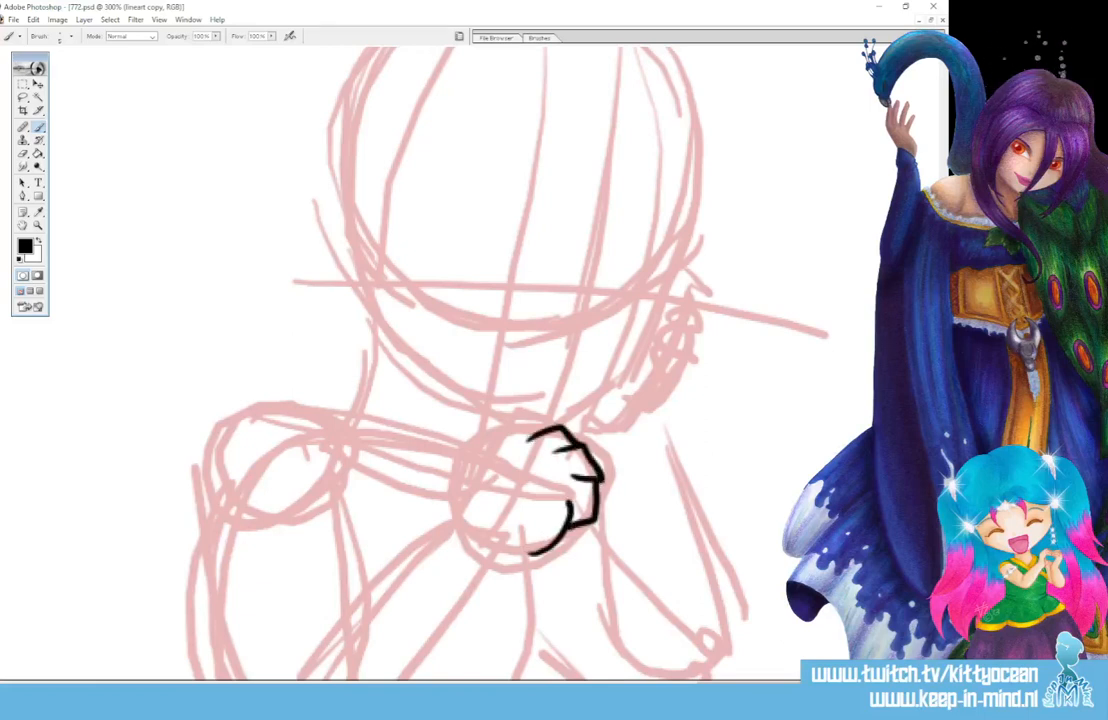
mouse_move(456, 518)
mouse_down()
mouse_move(501, 437)
mouse_move(519, 422)
mouse_move(550, 421)
mouse_up()
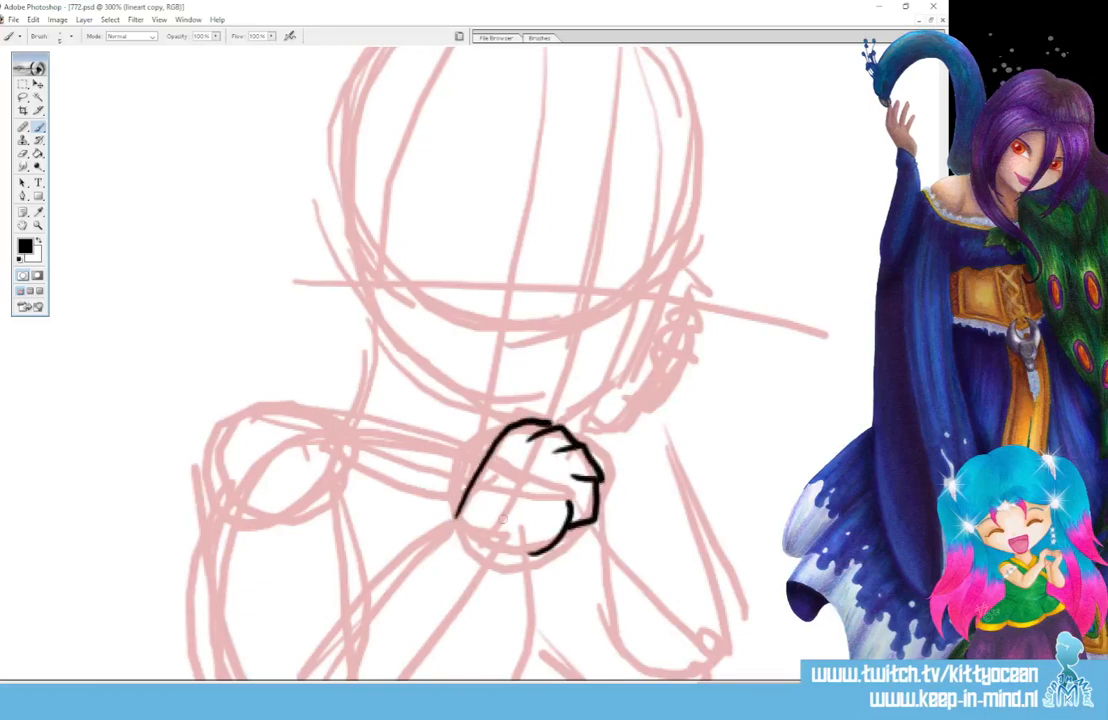
mouse_move(455, 515)
mouse_down()
mouse_move(478, 550)
mouse_move(512, 563)
mouse_up()
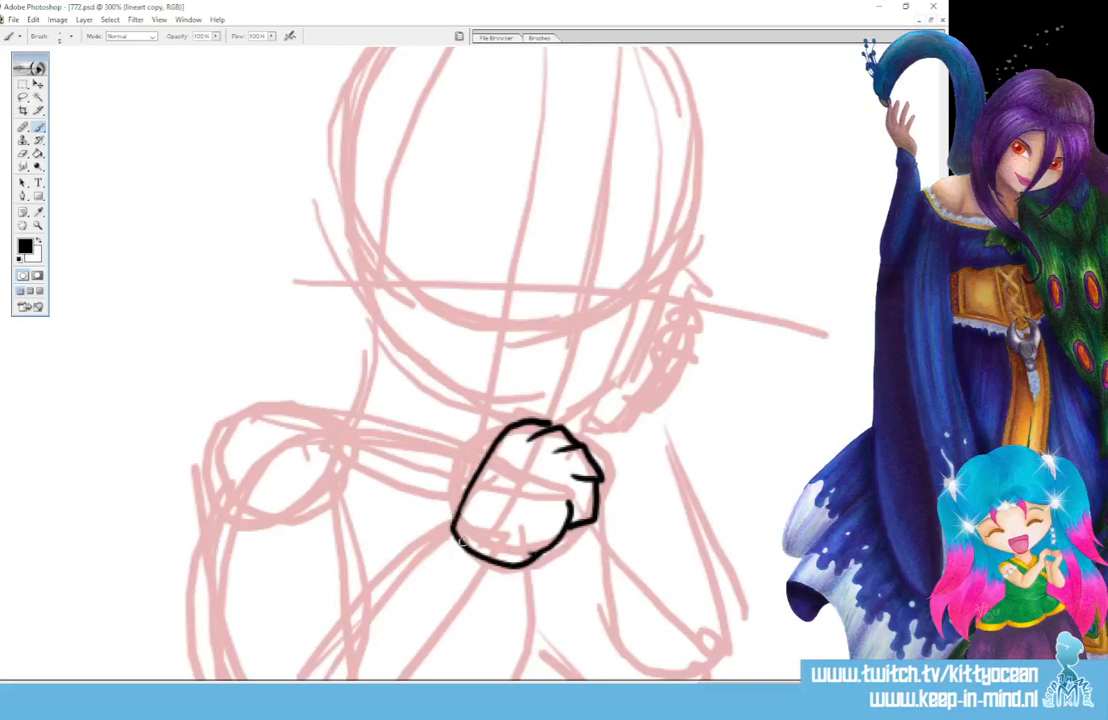
mouse_move(455, 520)
mouse_down()
mouse_move(441, 540)
mouse_move(472, 578)
mouse_move(529, 562)
mouse_up()
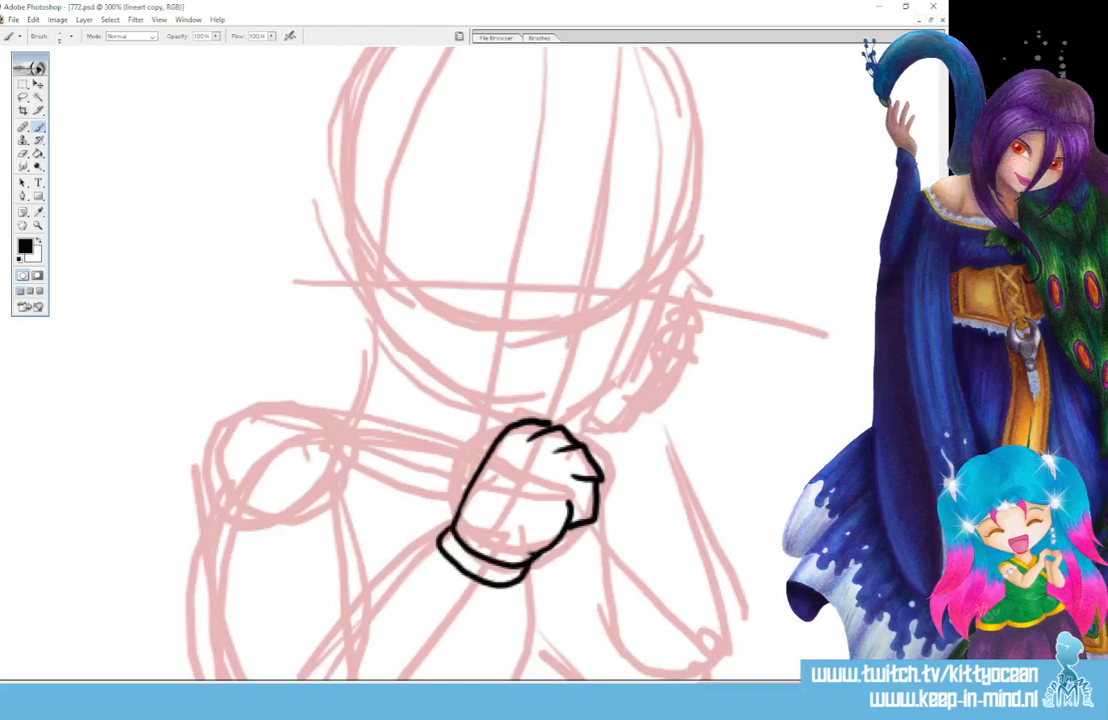
Ink both forearm contours from the fist's cuff down to the panel border.
scroll(470, 430, down, 3)
drag(518, 455, 458, 552)
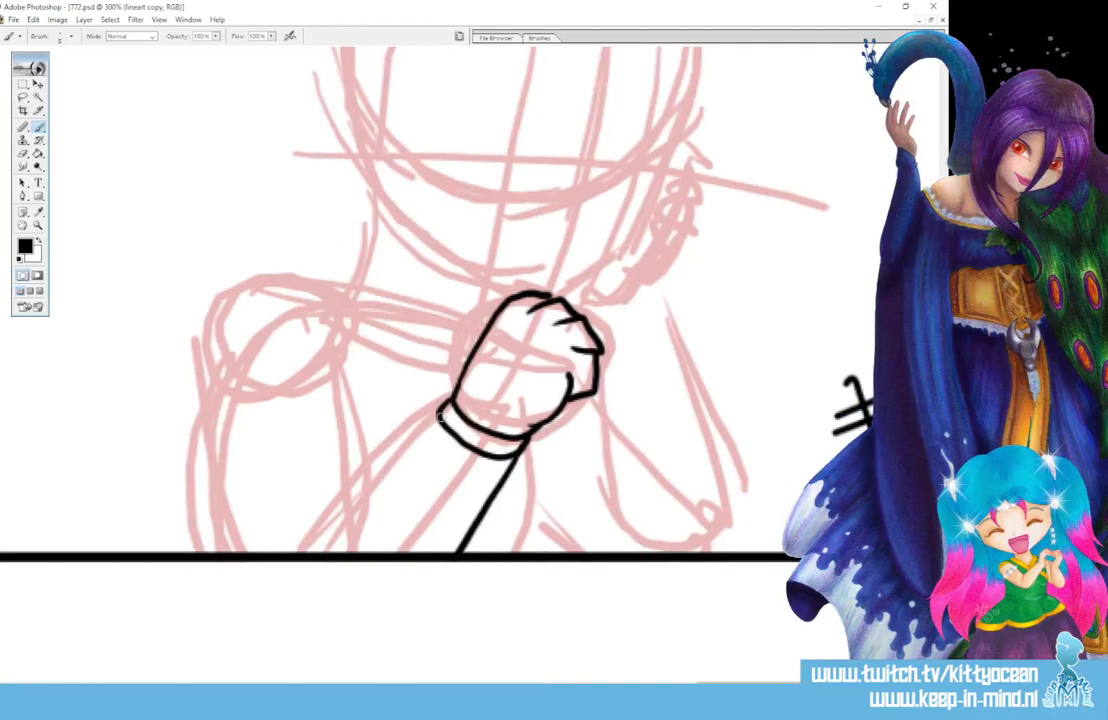
mouse_move(440, 418)
mouse_down()
mouse_move(345, 490)
mouse_move(297, 552)
mouse_up()
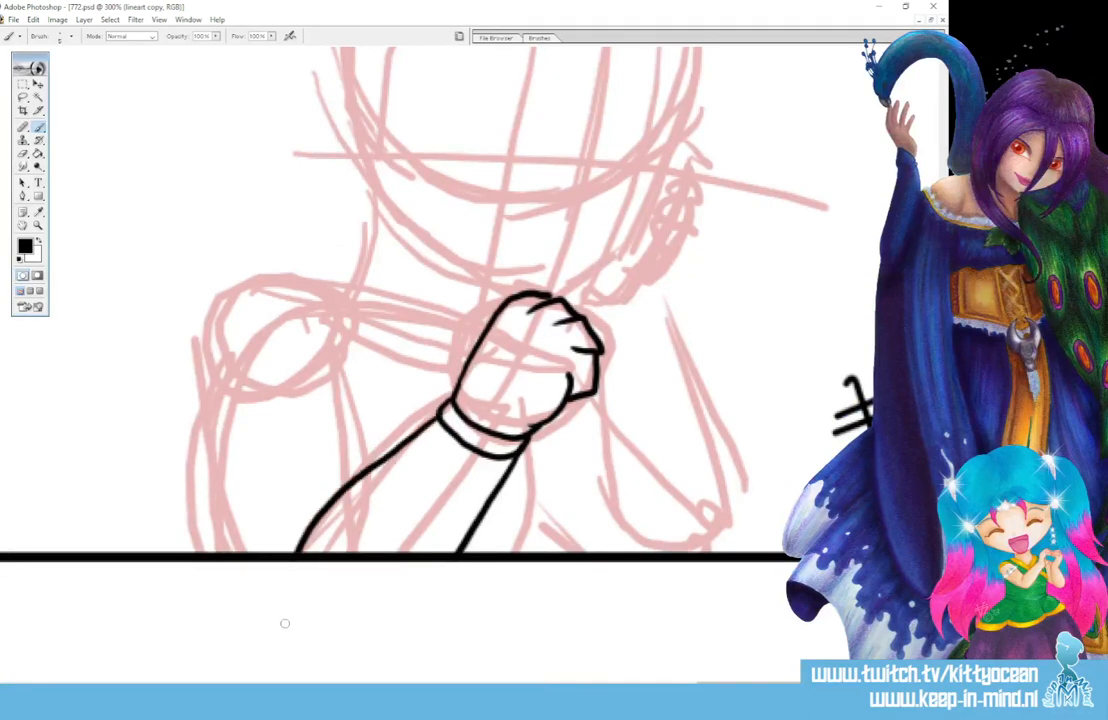
Ink a worried face above the fist with oval eyes, short under-eye lines, slanted eyebrows, a nose mark and a tiny open mouth.
scroll(284, 623, up, 4)
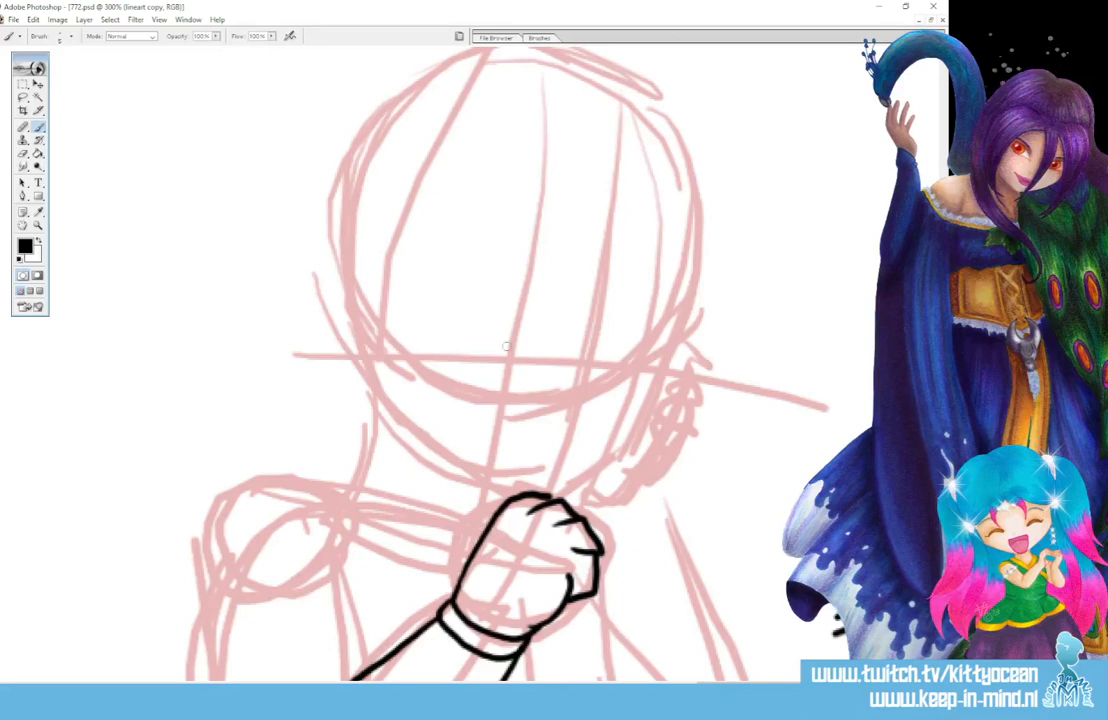
drag(513, 328, 509, 334)
drag(639, 339, 638, 343)
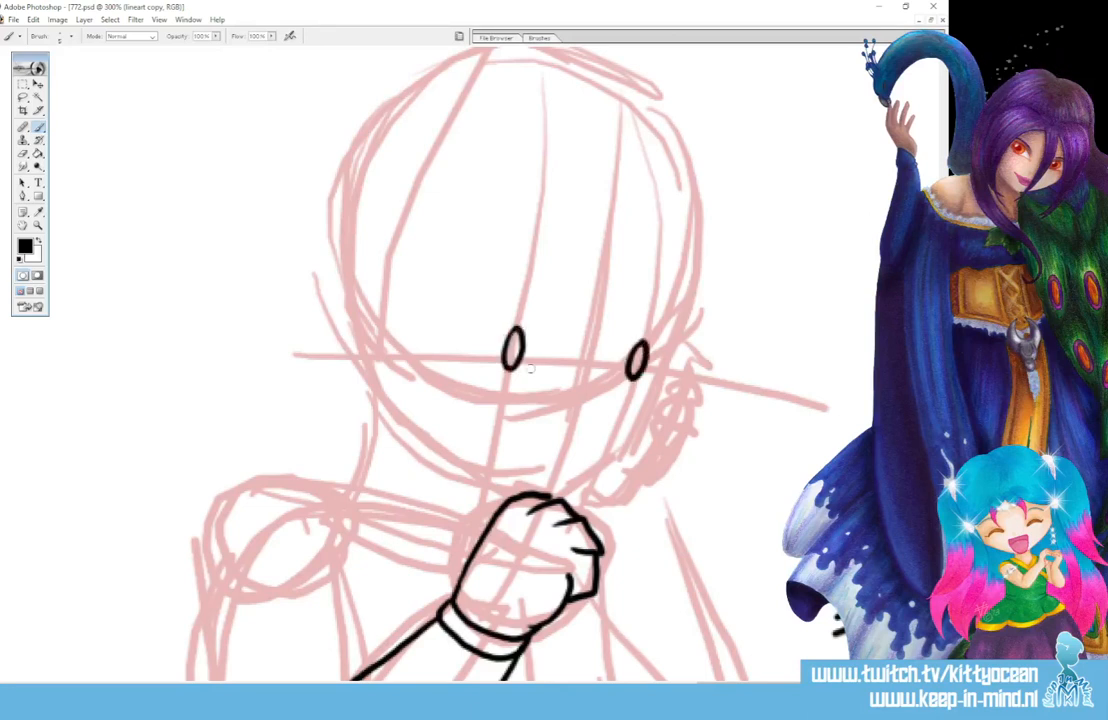
drag(506, 368, 487, 381)
drag(491, 378, 477, 388)
drag(628, 389, 641, 392)
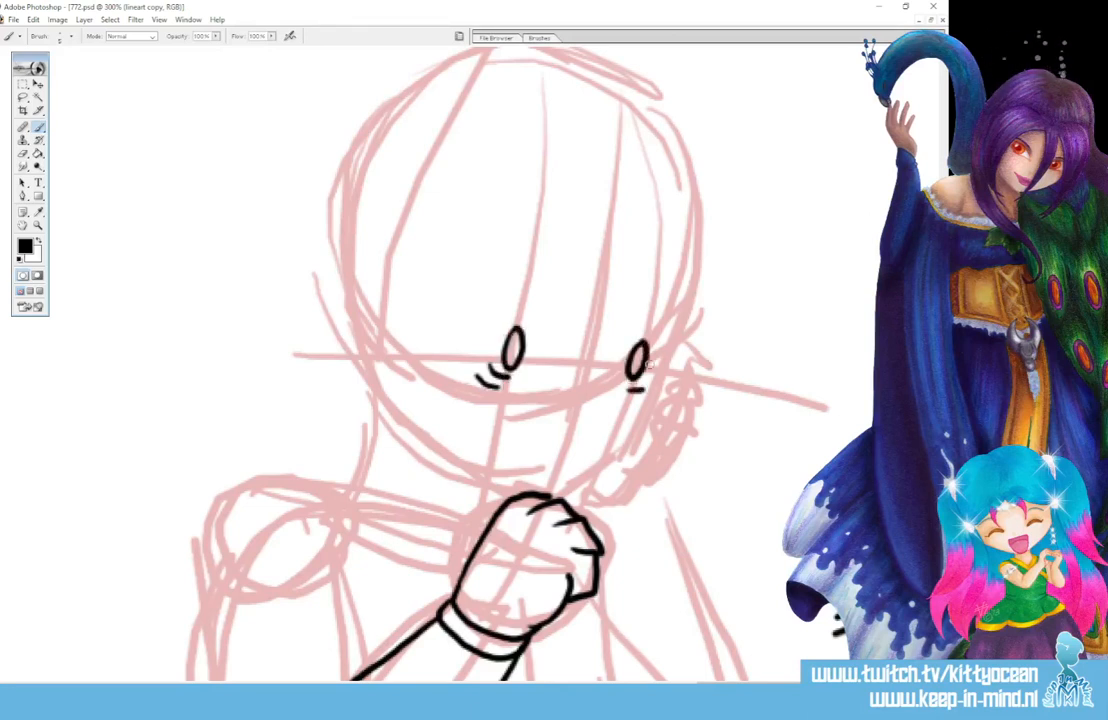
drag(487, 298, 528, 287)
drag(641, 301, 665, 322)
drag(629, 396, 642, 398)
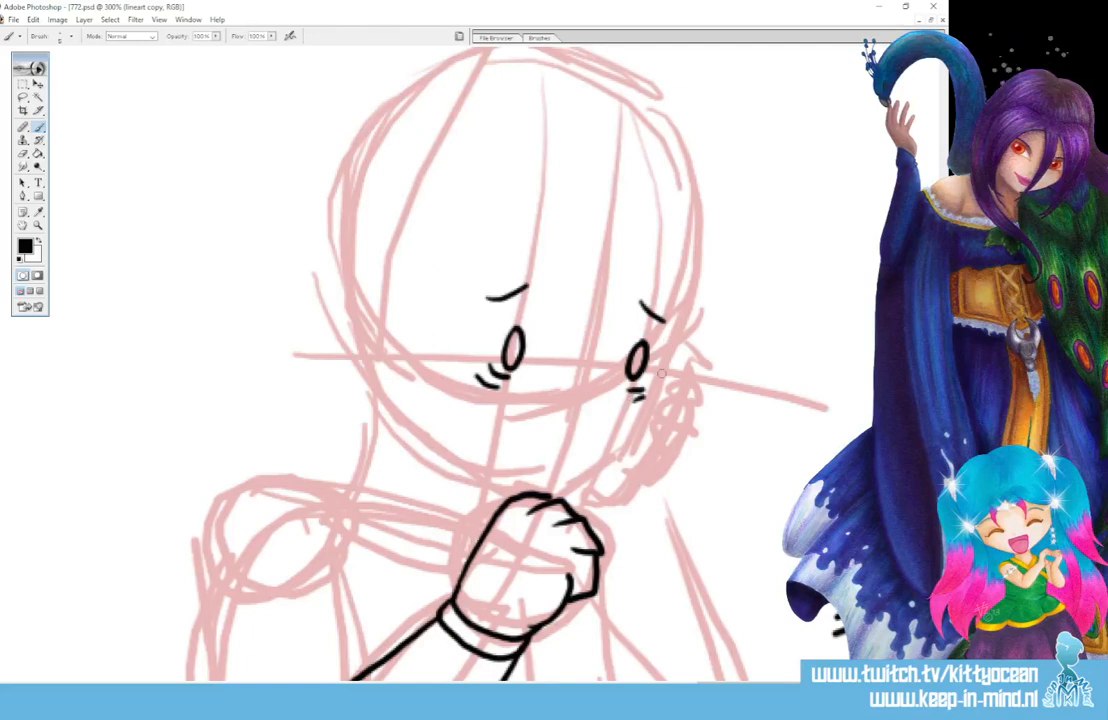
drag(571, 407, 580, 400)
mouse_move(490, 444)
mouse_down()
mouse_move(485, 455)
mouse_move(493, 449)
mouse_up()
Ink the curved fringe strands hanging over the forehead between the worried figure's eyes.
drag(577, 257, 569, 352)
drag(587, 304, 579, 347)
drag(594, 305, 598, 322)
drag(612, 259, 597, 352)
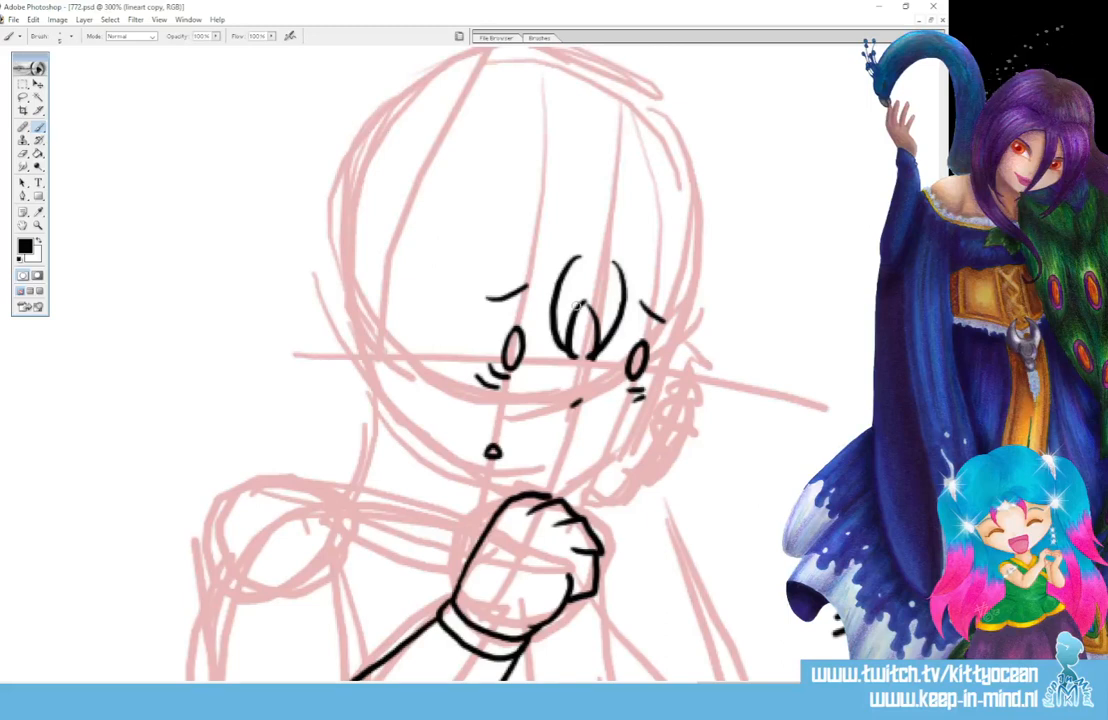
Add short neck lines beneath the smiling girl's chin in the neighbouring panel, returning to the worried figure.
drag(790, 684, 426, 684)
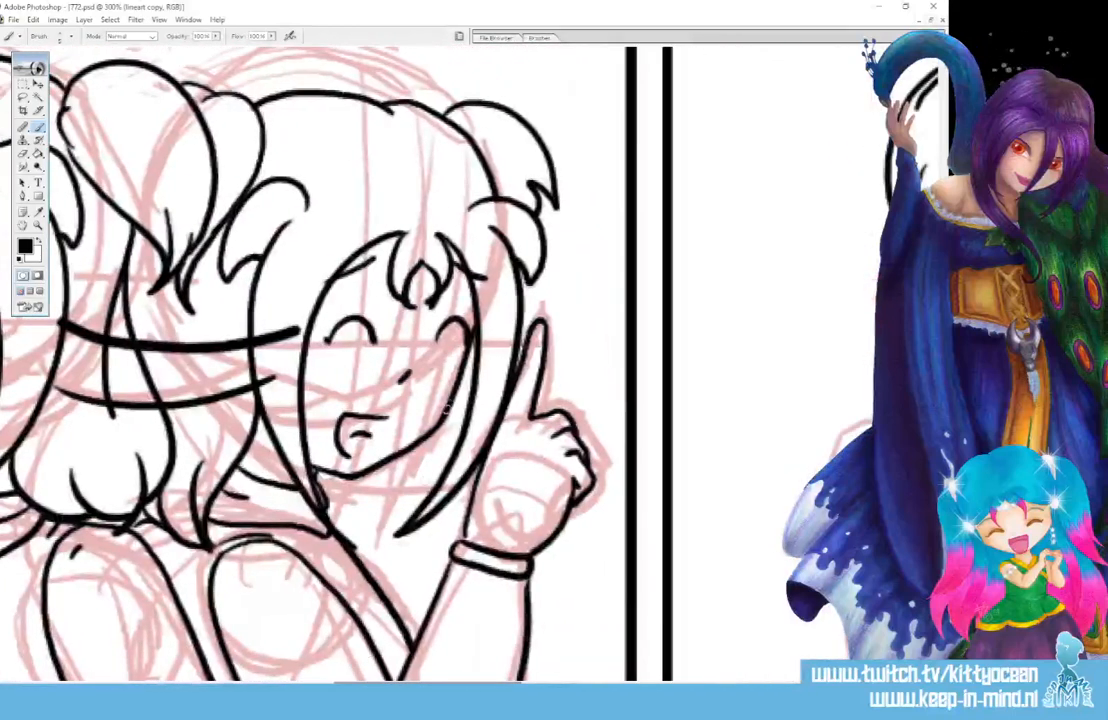
mouse_move(438, 431)
mouse_down()
mouse_move(402, 519)
mouse_move(370, 491)
mouse_up()
drag(367, 491, 332, 530)
drag(430, 684, 770, 680)
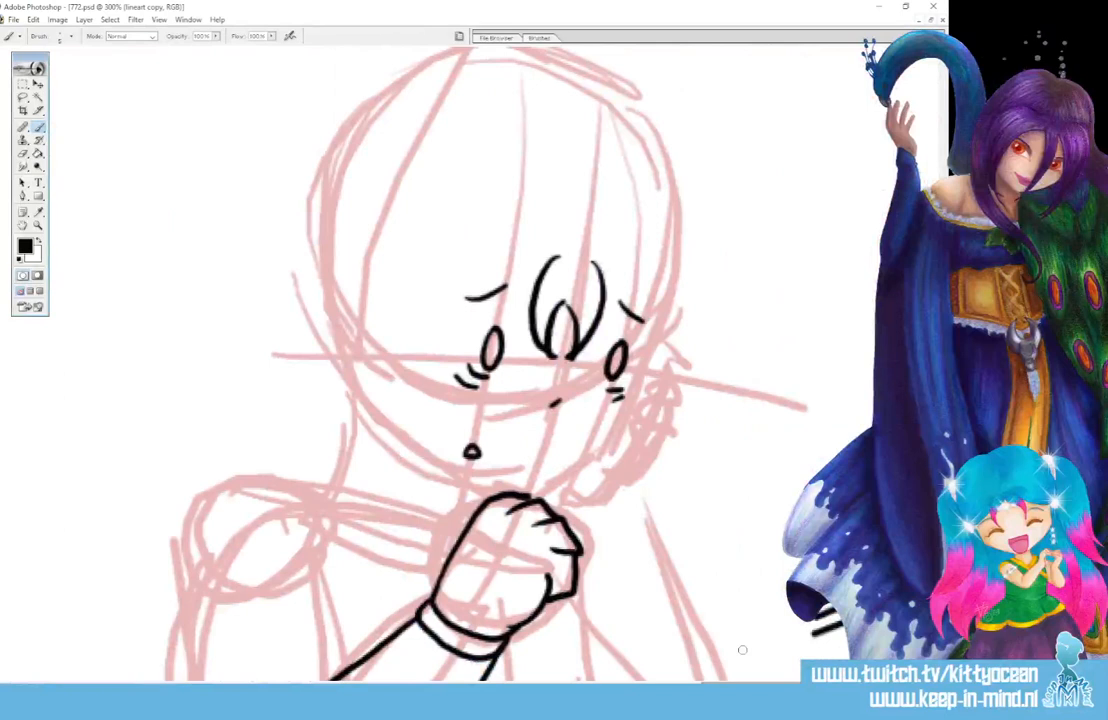
Ink the long side locks framing both sides of the worried face, running from the fringe down to the fist.
drag(558, 256, 443, 365)
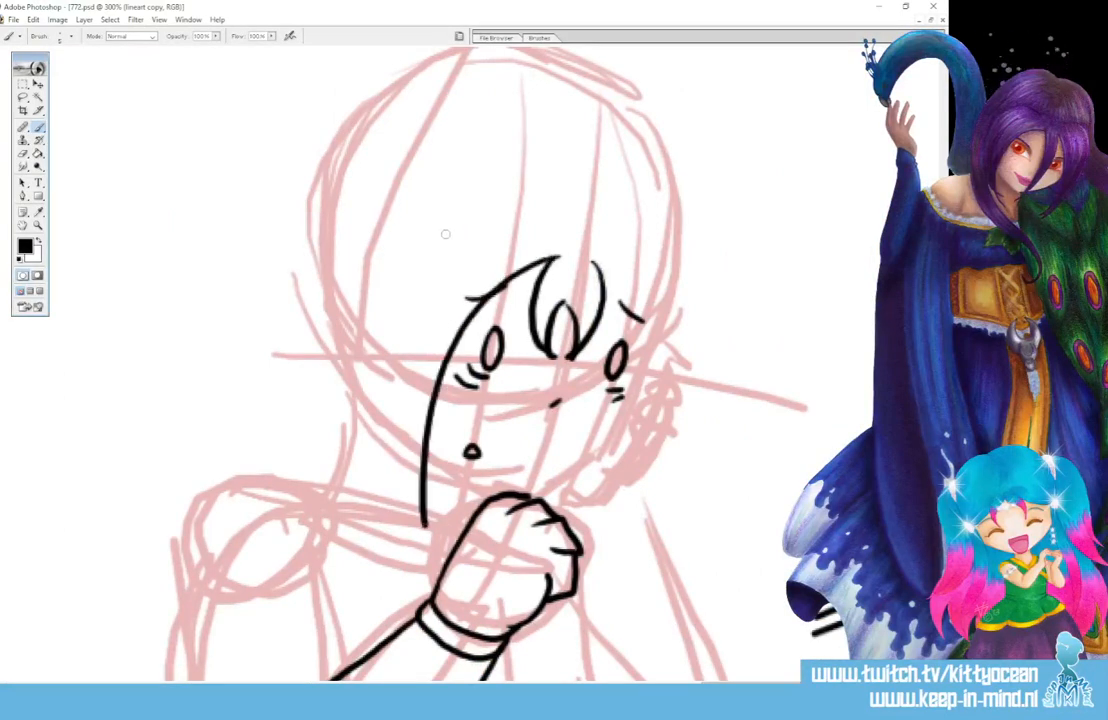
mouse_move(444, 231)
mouse_down()
mouse_move(399, 319)
mouse_move(396, 472)
mouse_move(441, 551)
mouse_up()
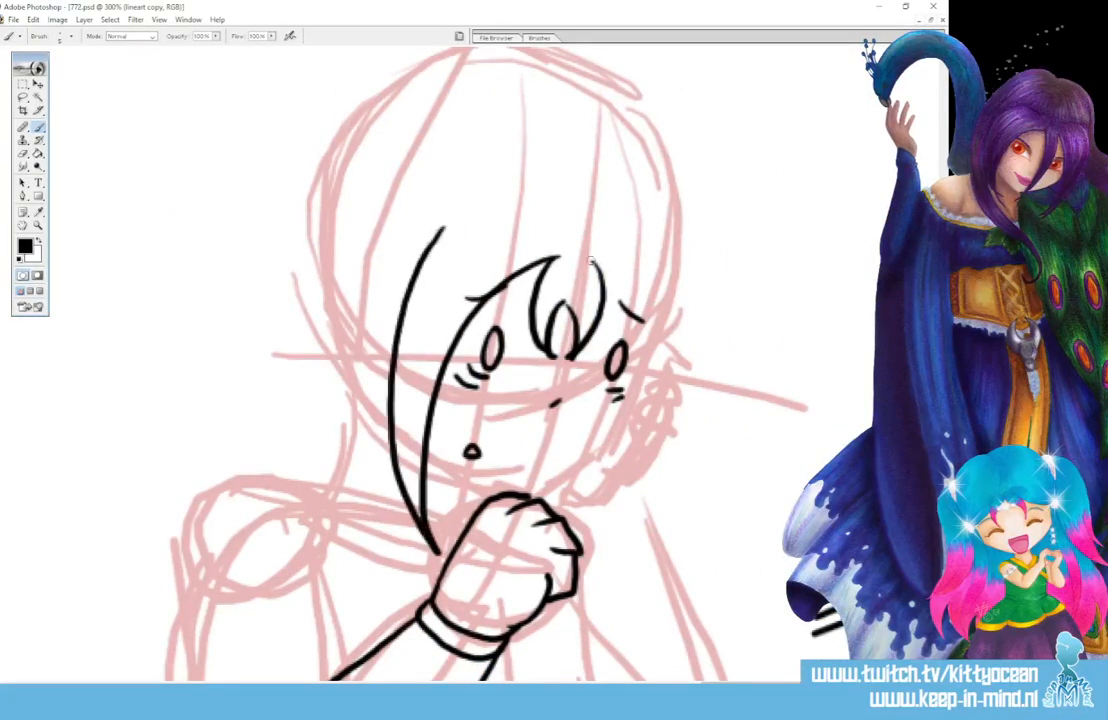
mouse_move(592, 258)
mouse_down()
mouse_move(622, 422)
mouse_move(580, 557)
mouse_up()
mouse_move(648, 254)
mouse_down()
mouse_move(665, 297)
mouse_move(580, 555)
mouse_up()
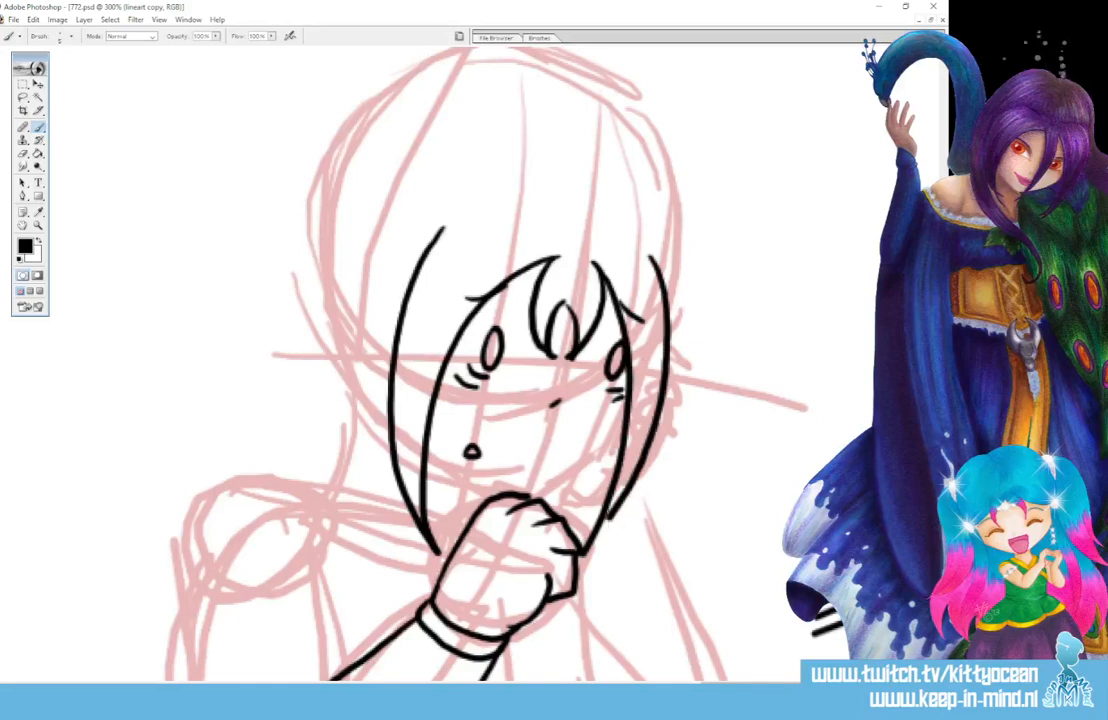
Ink the worried figure's jaw and chin, and the second hand's curled fingers and thumb resting against the cheek behind the side lock.
mouse_move(619, 421)
mouse_down()
mouse_move(581, 465)
mouse_move(518, 497)
mouse_up()
drag(425, 461, 494, 494)
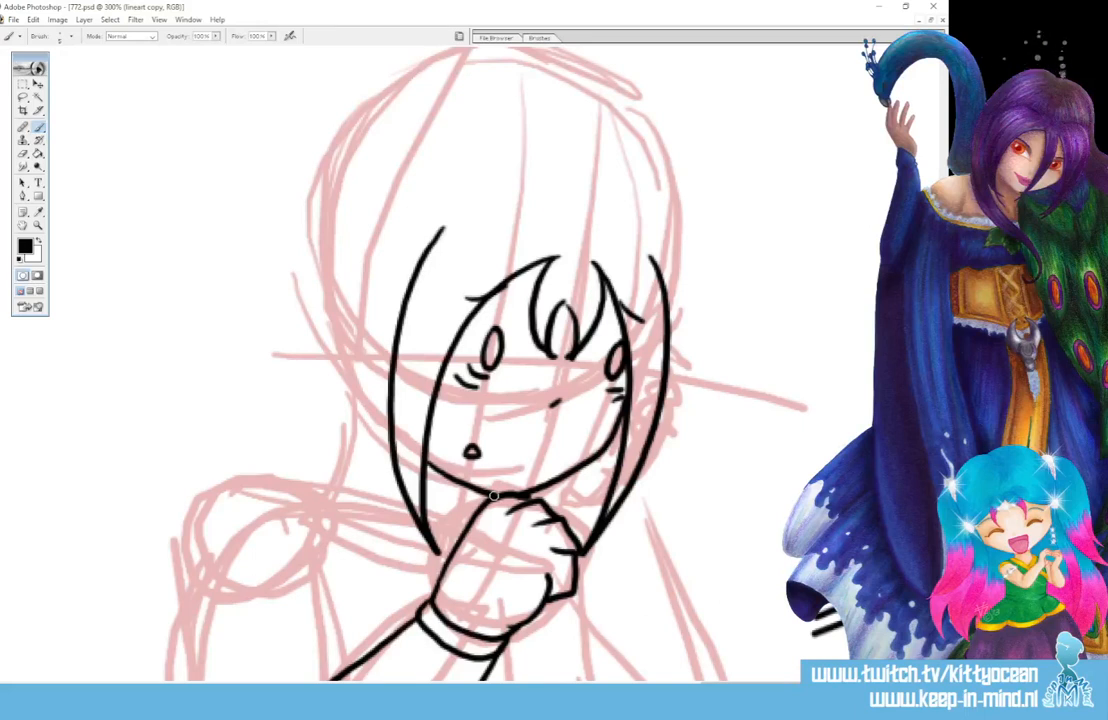
mouse_move(660, 384)
mouse_down()
mouse_move(667, 428)
mouse_move(645, 468)
mouse_up()
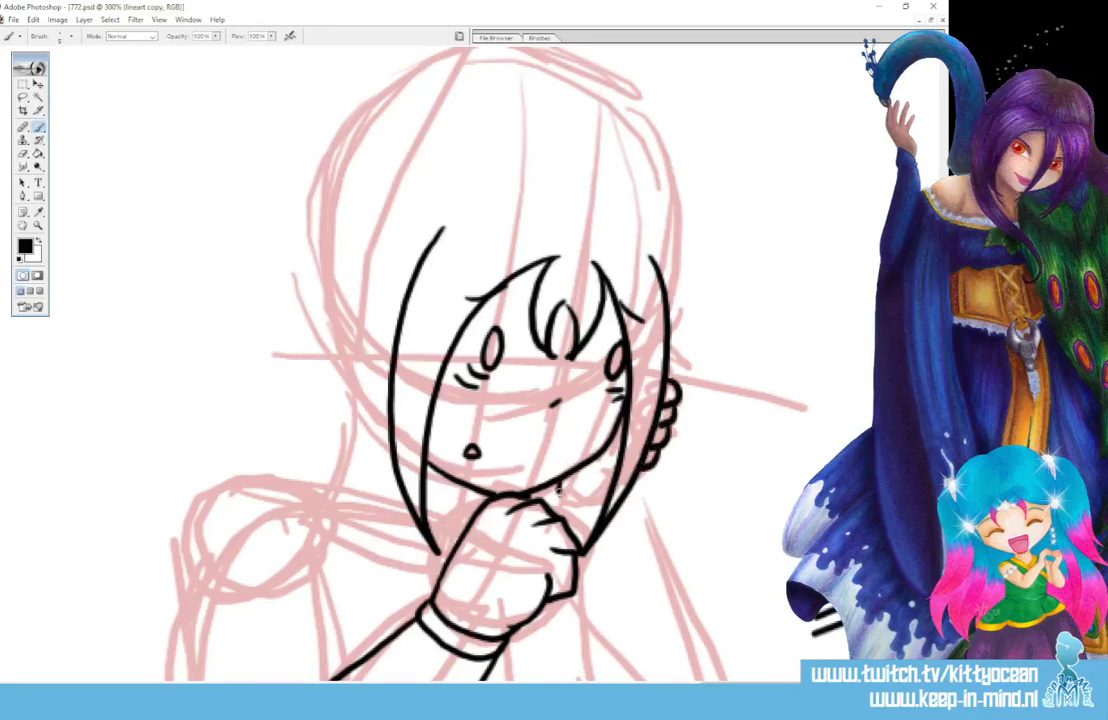
mouse_move(558, 490)
mouse_down()
mouse_move(642, 471)
mouse_move(592, 488)
mouse_up()
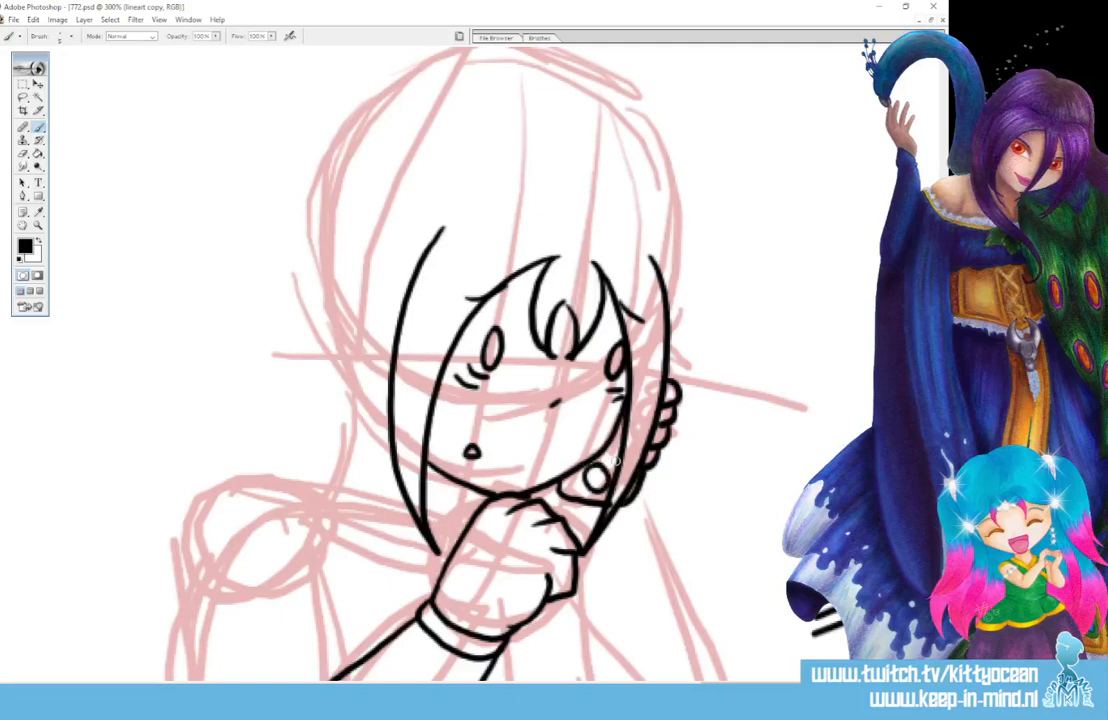
Ink the rounded hair tufts at both temples, then the two hair buns and the curved crown of the head between them.
mouse_move(462, 212)
mouse_down()
mouse_move(405, 194)
mouse_move(358, 315)
mouse_up()
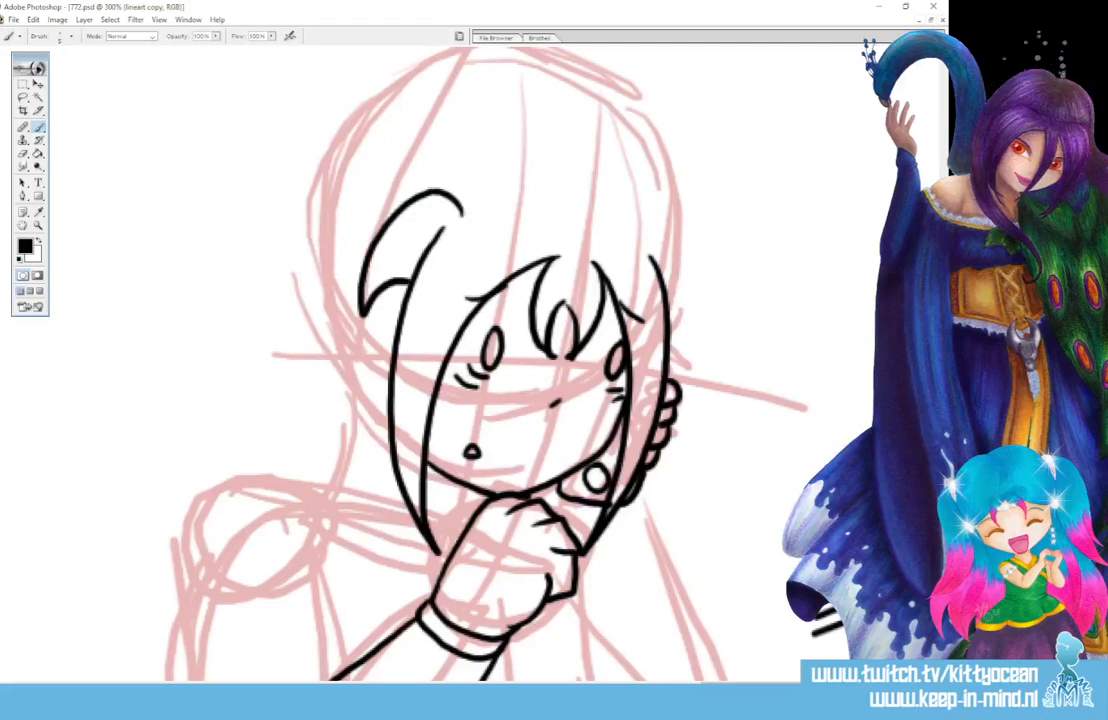
mouse_move(632, 240)
mouse_down()
mouse_move(691, 276)
mouse_move(668, 320)
mouse_up()
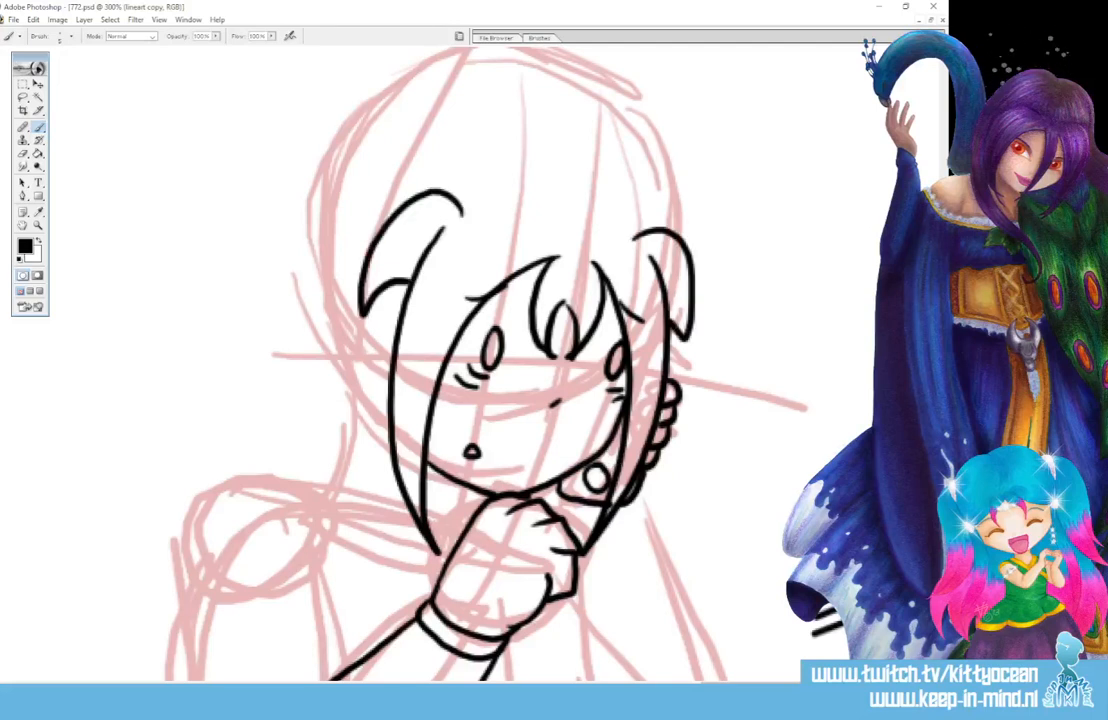
scroll(386, 227, up, 2)
mouse_move(368, 238)
mouse_down()
mouse_move(283, 269)
mouse_move(419, 280)
mouse_move(311, 441)
mouse_up()
drag(325, 334, 318, 441)
drag(283, 262, 319, 410)
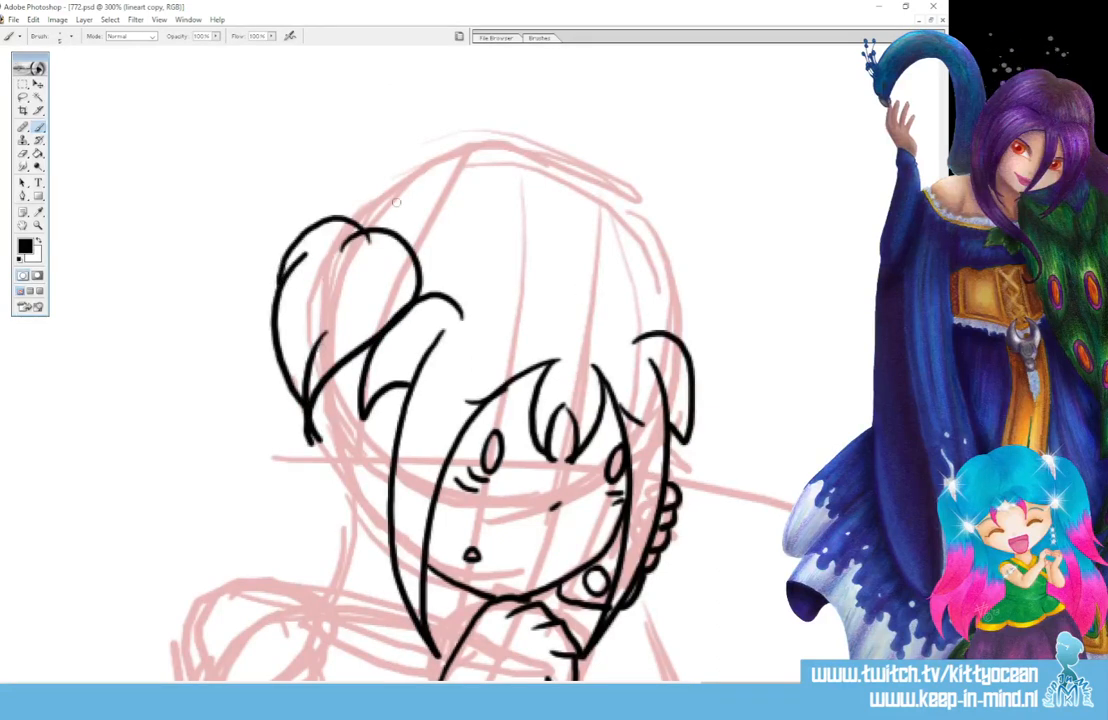
mouse_move(363, 226)
mouse_down()
mouse_move(406, 192)
mouse_move(480, 188)
mouse_move(559, 235)
mouse_move(575, 208)
mouse_move(650, 273)
mouse_move(669, 318)
mouse_move(640, 217)
mouse_move(722, 316)
mouse_move(696, 304)
mouse_move(696, 407)
mouse_up()
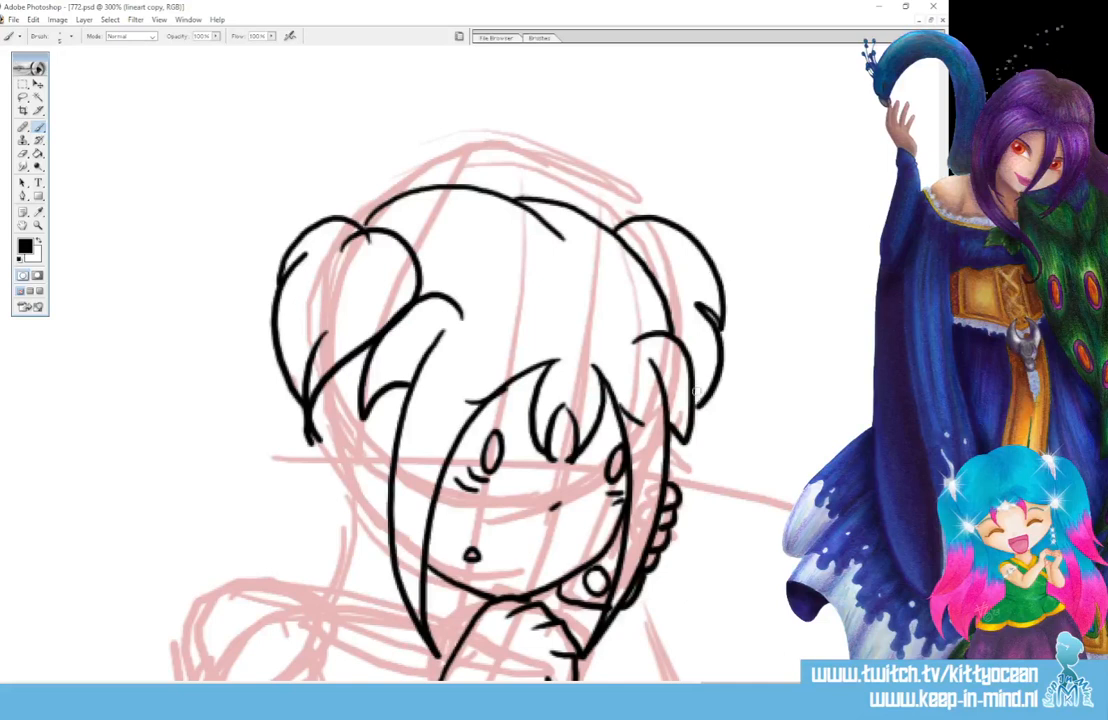
Ink the loose back hair sweeping down to the shoulder, with pointed strands beside the neck.
scroll(720, 390, down, 3)
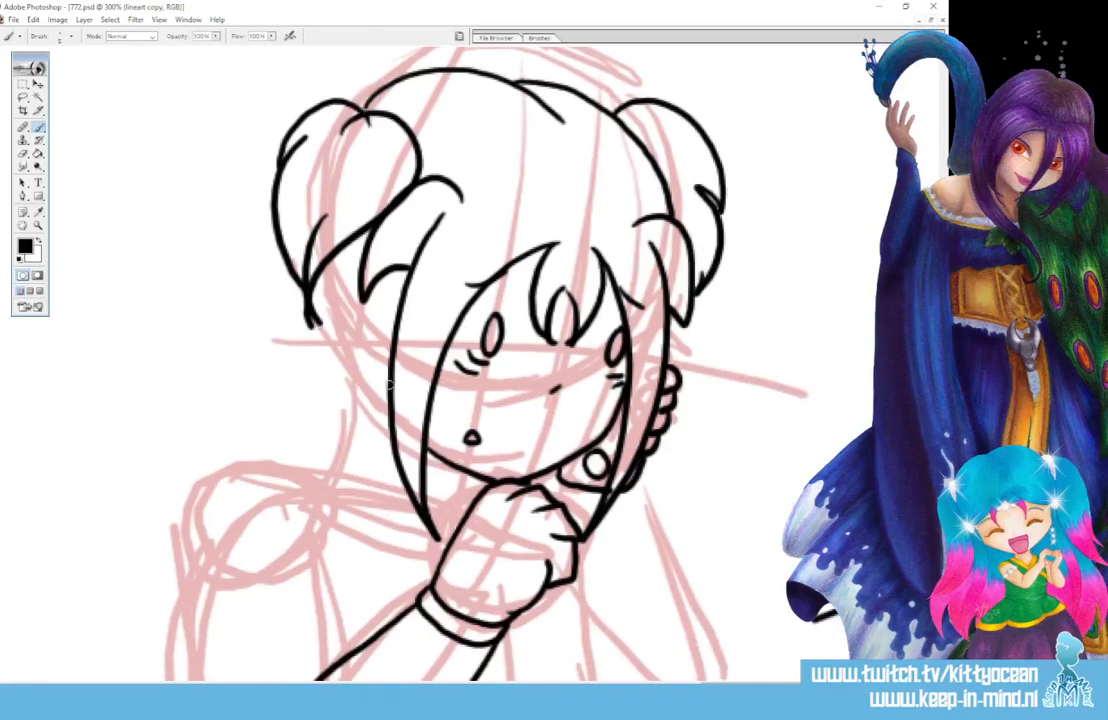
mouse_move(358, 412)
mouse_down()
mouse_move(390, 562)
mouse_move(372, 535)
mouse_up()
drag(329, 258, 303, 416)
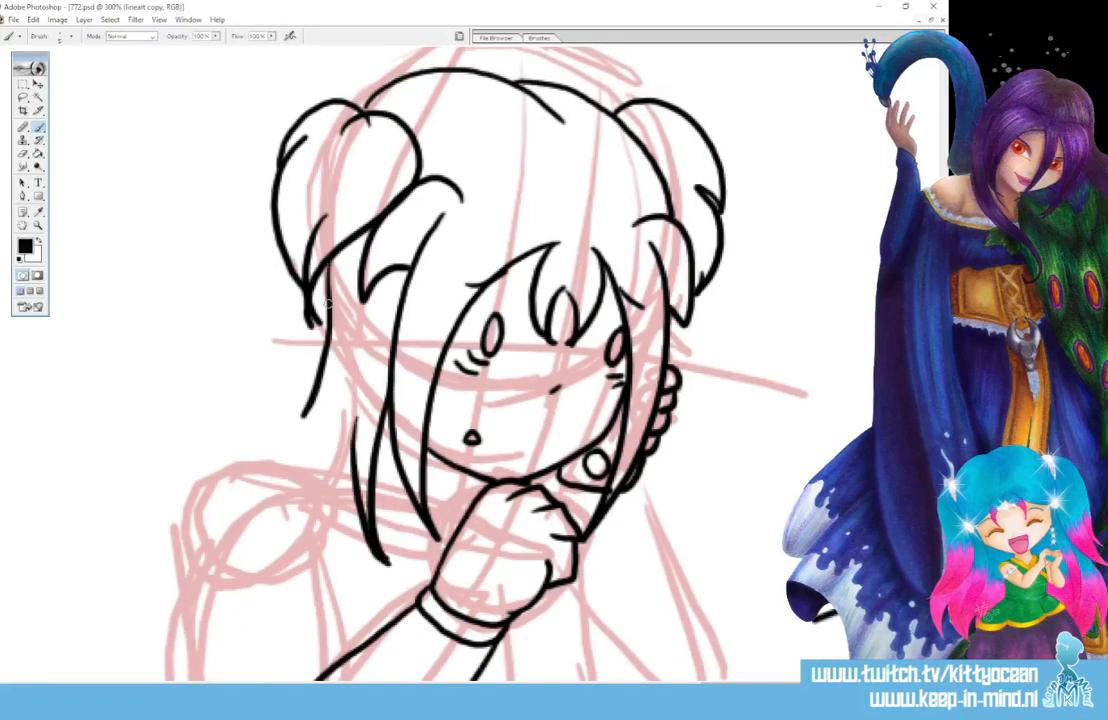
drag(318, 340, 195, 475)
drag(335, 470, 317, 484)
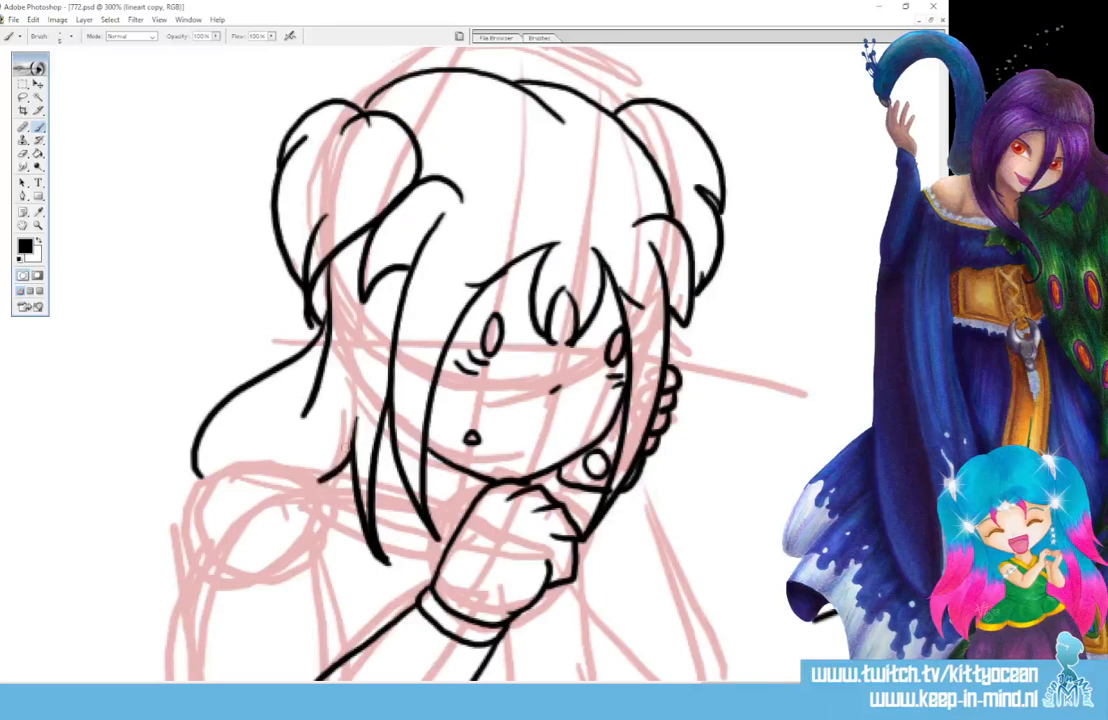
Ink the cuff and forearm of the hand supporting the cheek down to the panel border, redrawing the outer arm line slightly narrower.
scroll(565, 311, down, 3)
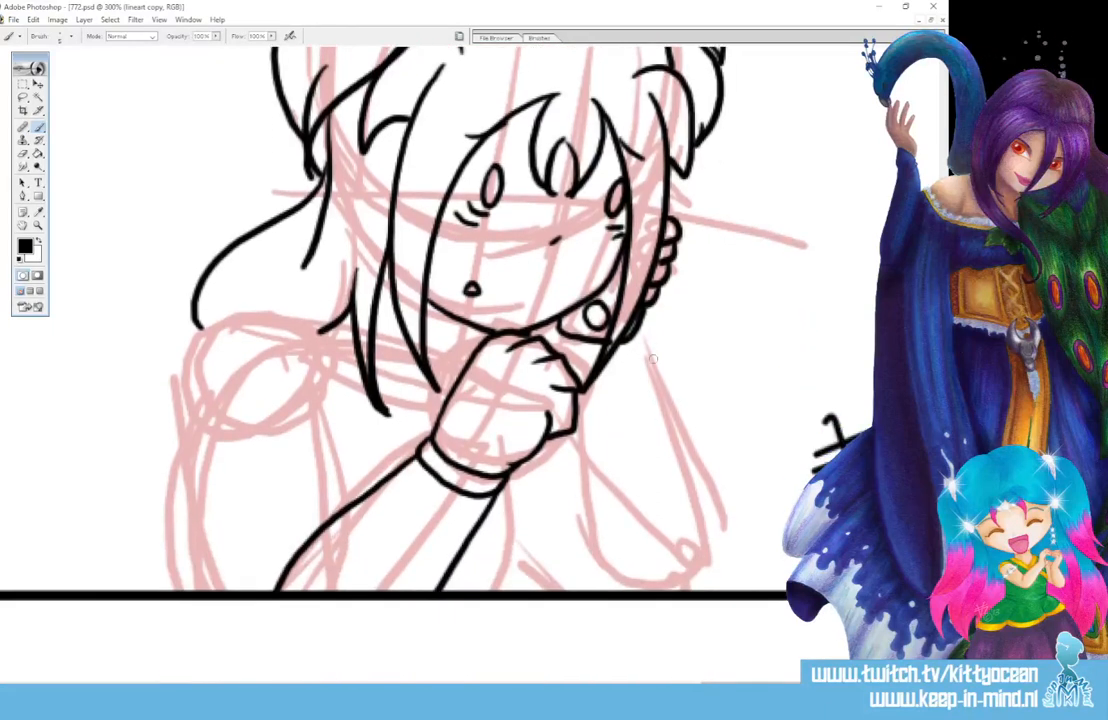
mouse_move(648, 312)
mouse_down()
mouse_move(608, 358)
mouse_move(584, 356)
mouse_move(601, 358)
mouse_up()
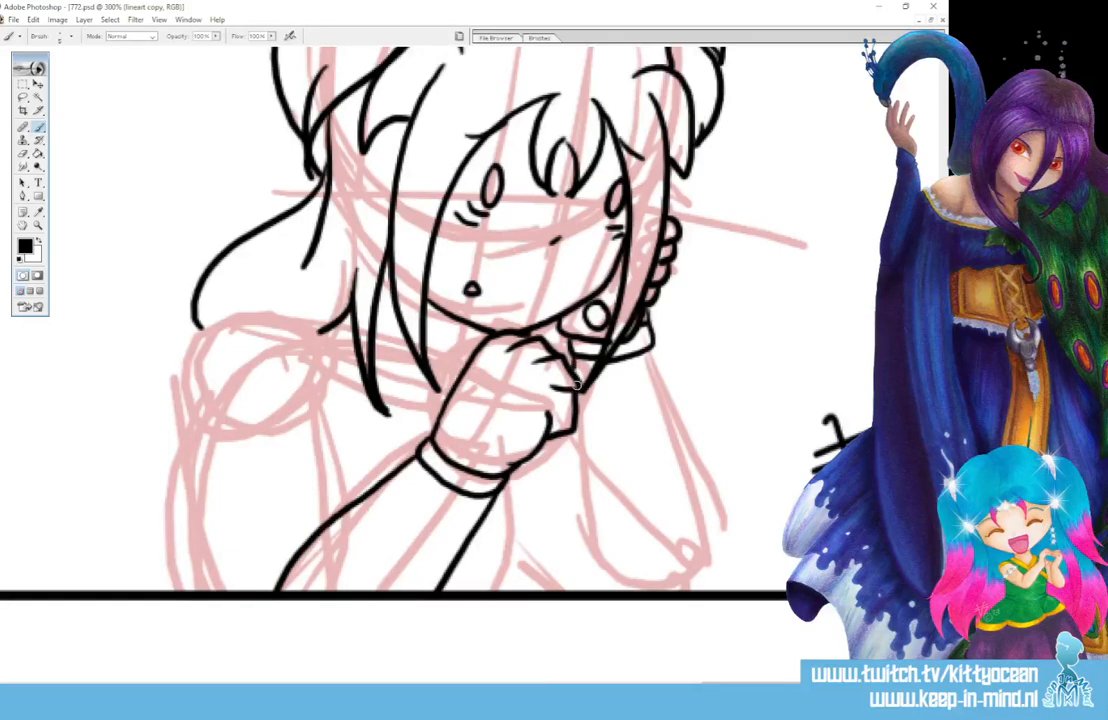
mouse_move(575, 385)
mouse_down()
mouse_move(589, 543)
mouse_move(630, 590)
mouse_up()
mouse_move(645, 352)
mouse_down()
mouse_move(717, 522)
mouse_move(725, 588)
mouse_up()
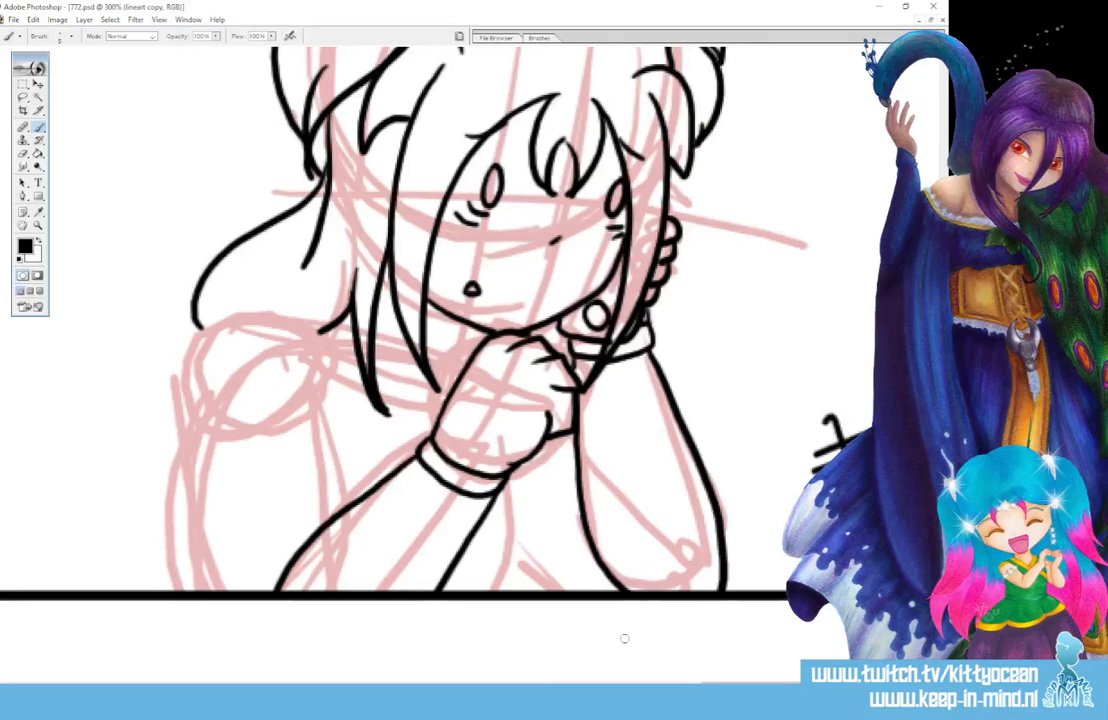
key(ctrl+z)
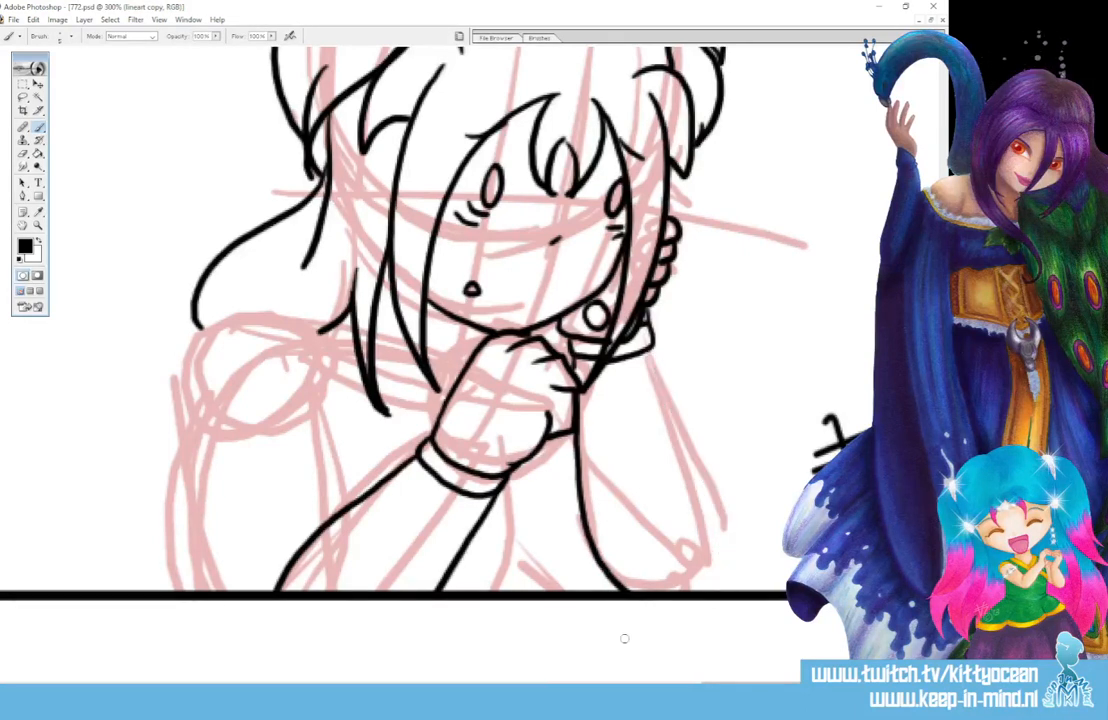
mouse_move(651, 350)
mouse_down()
mouse_move(710, 529)
mouse_move(705, 590)
mouse_up()
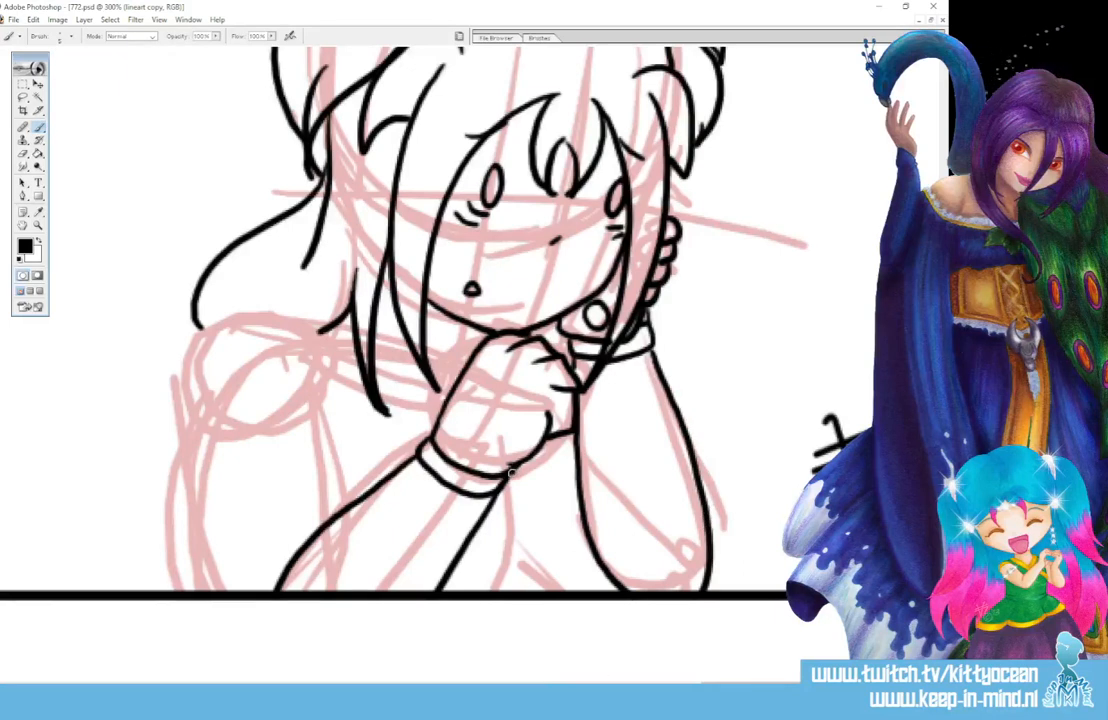
Ink the torso lines between the two forearms and the neck with its curved collar behind the hair strands.
mouse_move(508, 472)
mouse_down()
mouse_move(521, 588)
mouse_move(560, 589)
mouse_up()
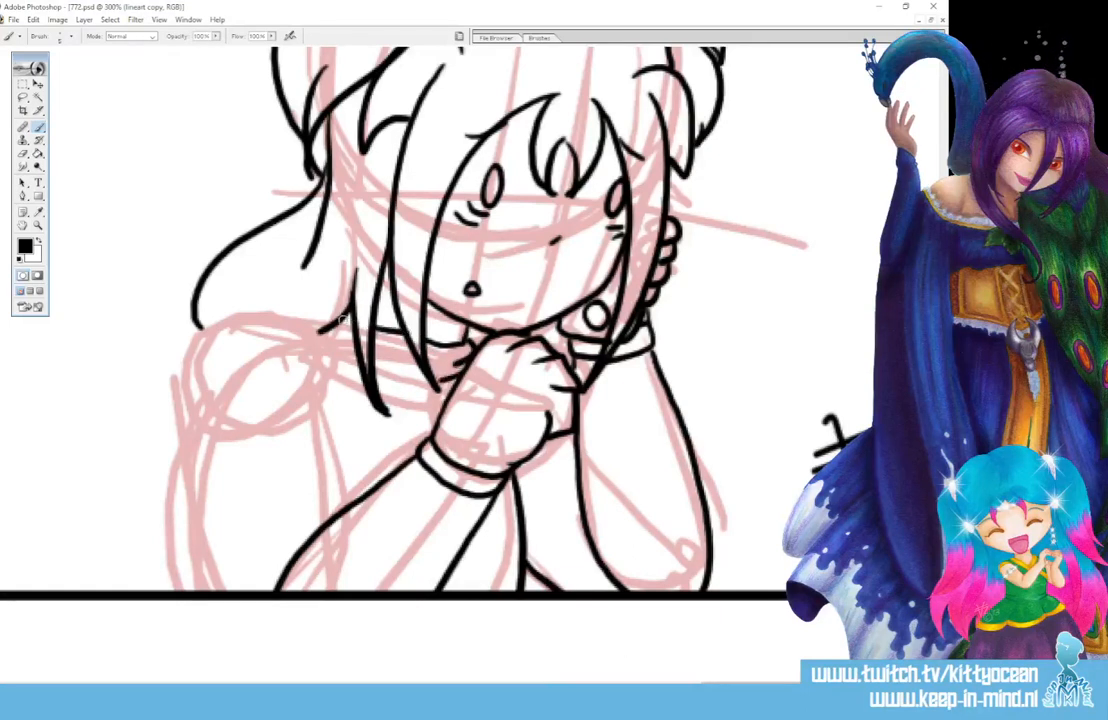
mouse_move(325, 328)
mouse_down()
mouse_move(380, 390)
mouse_move(462, 389)
mouse_up()
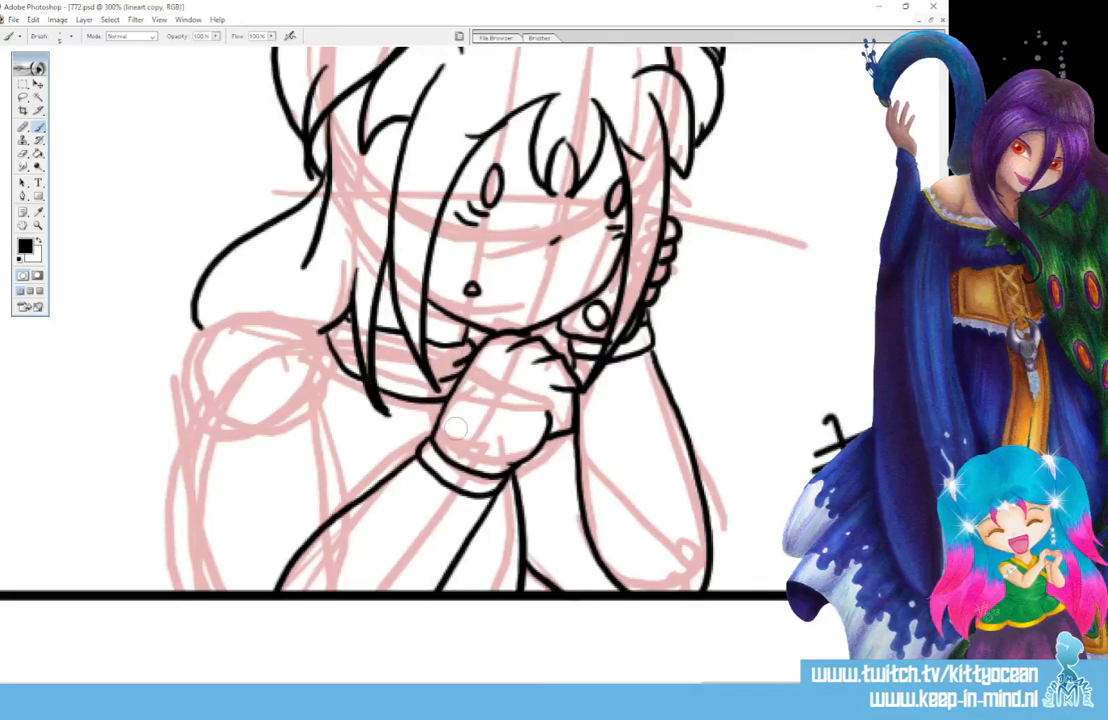
Ink the worried figure's shoulder and upper arm with its seam lines, and add a small strand at the back hair's end.
mouse_move(290, 320)
mouse_down()
mouse_move(200, 328)
mouse_move(220, 590)
mouse_up()
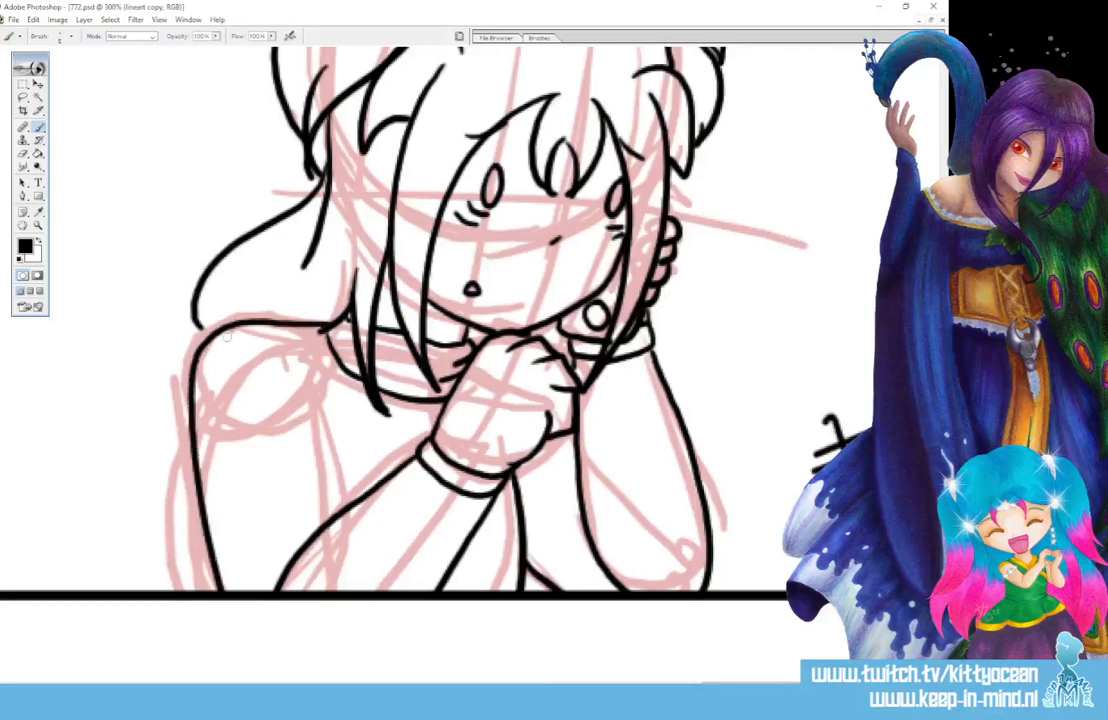
mouse_move(224, 336)
mouse_down()
mouse_move(301, 381)
mouse_move(322, 518)
mouse_up()
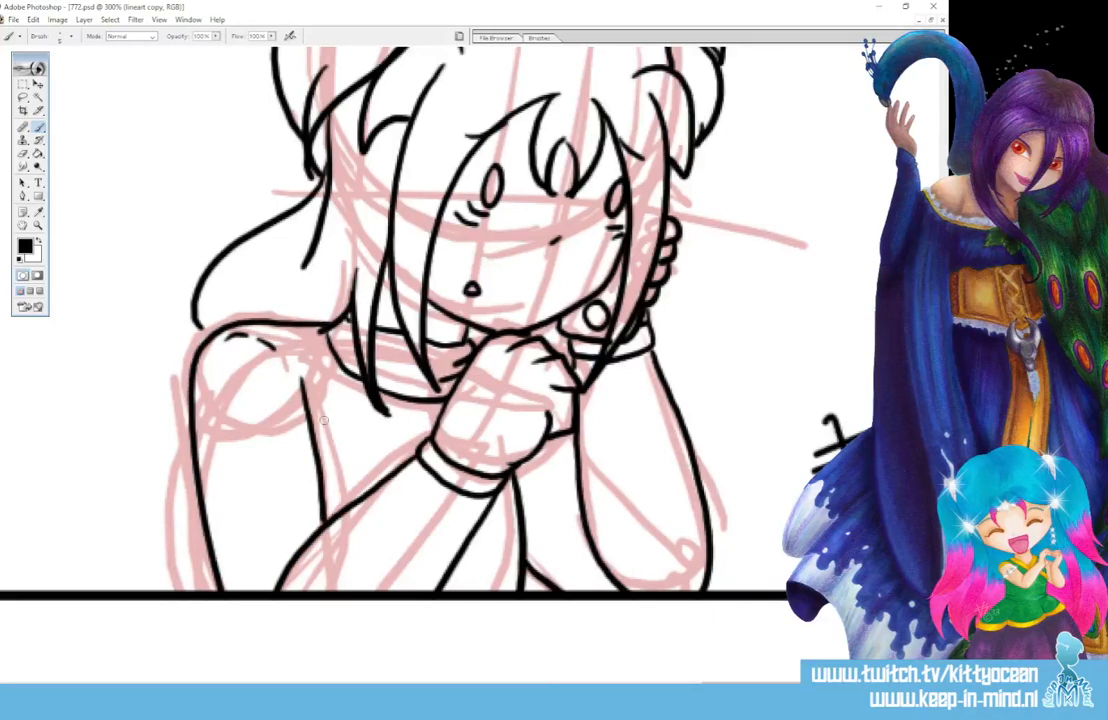
mouse_move(245, 322)
mouse_down()
mouse_move(303, 397)
mouse_move(322, 363)
mouse_up()
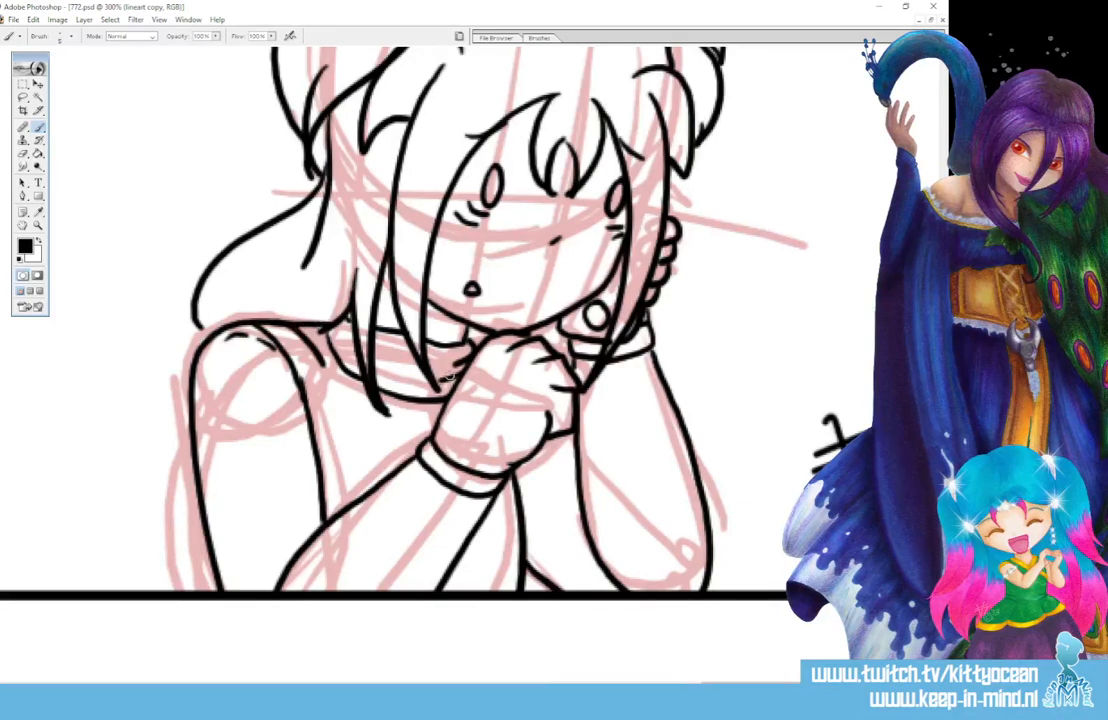
mouse_move(228, 294)
mouse_down()
mouse_move(210, 322)
mouse_move(228, 327)
mouse_up()
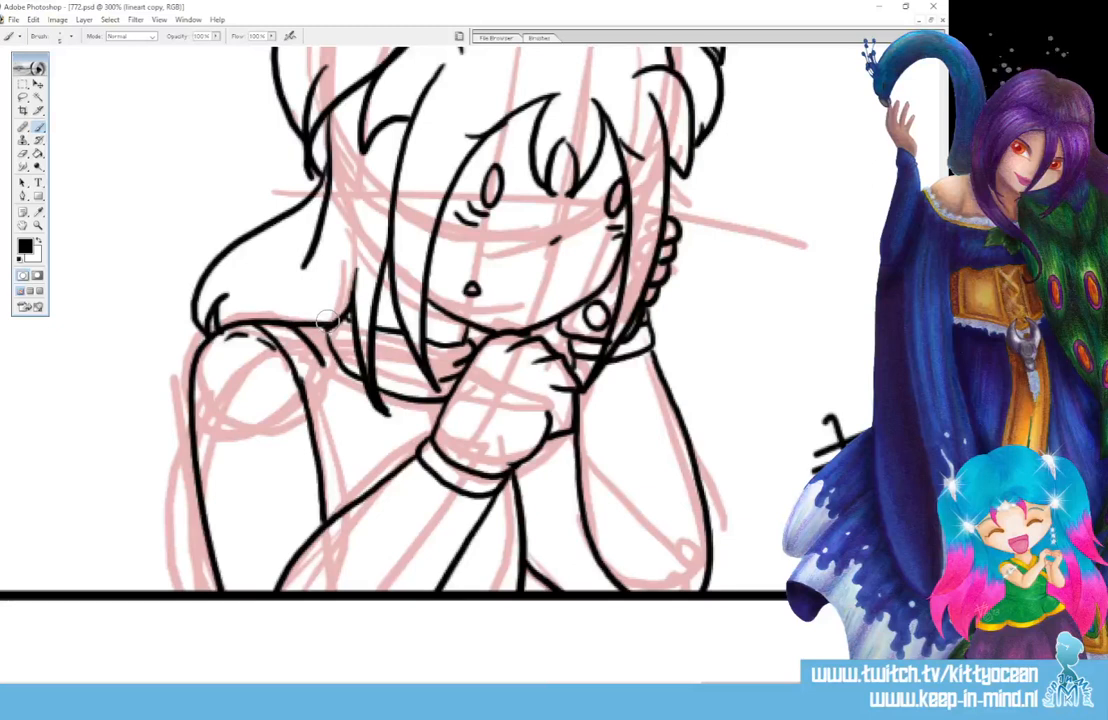
With the whole strip in view, set the foreground color to orange D6882C for the hair.
key(ctrl+minus)
key(ctrl+minus)
key(ctrl+minus)
key(ctrl+minus)
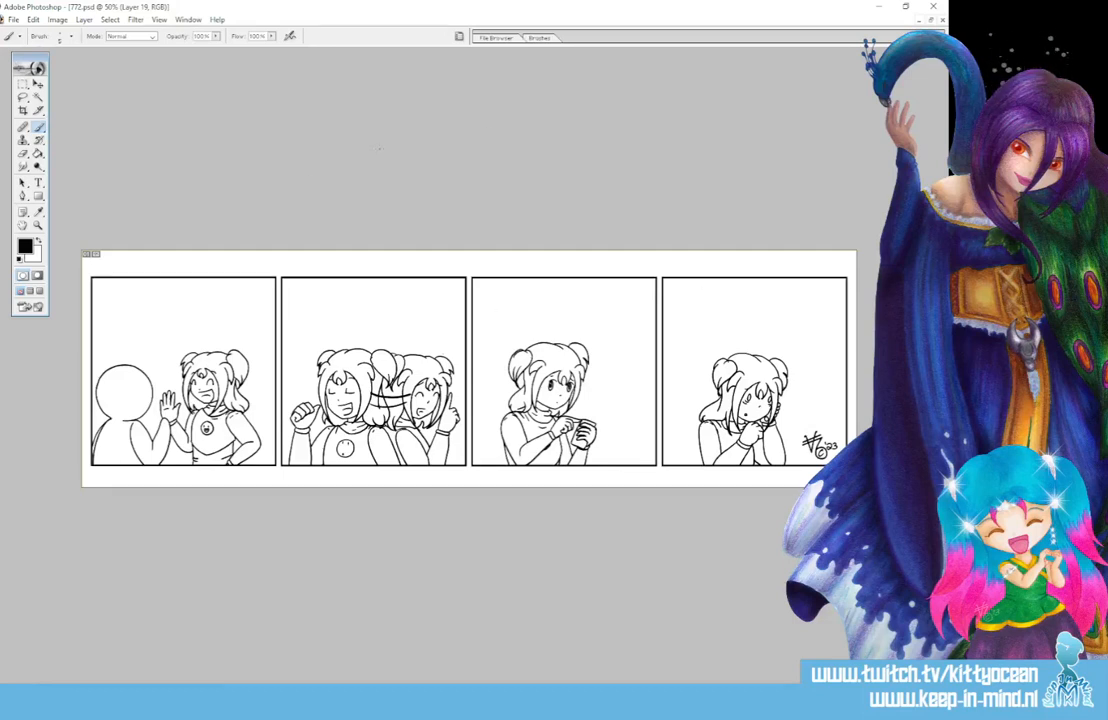
click(25, 249)
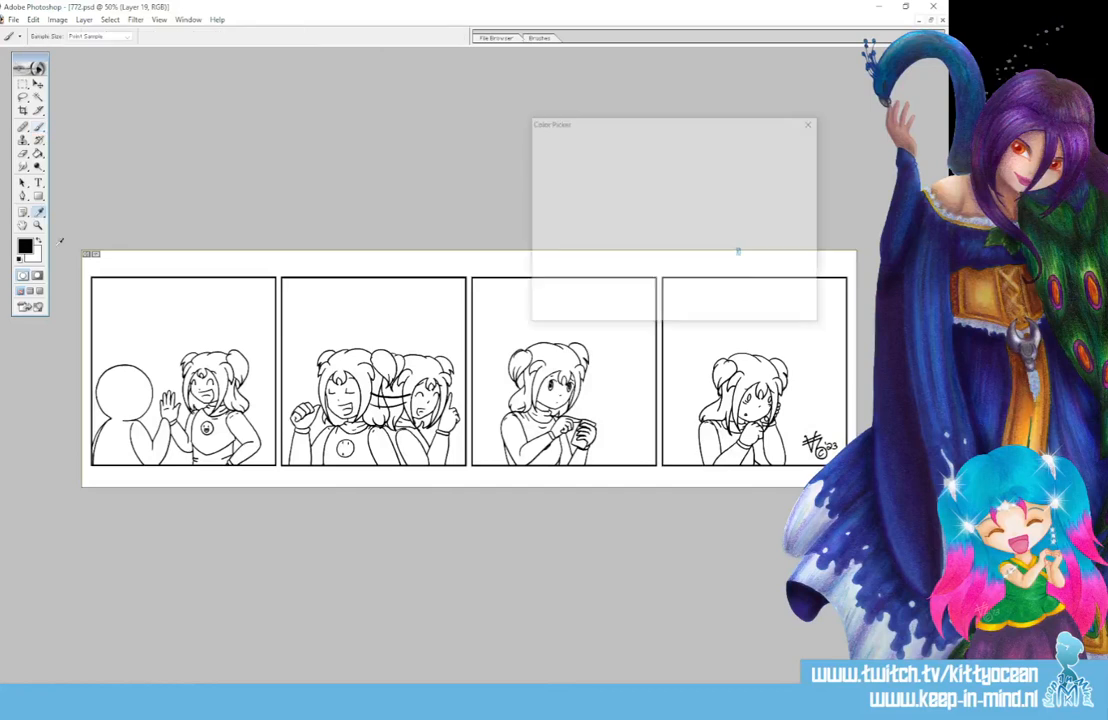
click(703, 288)
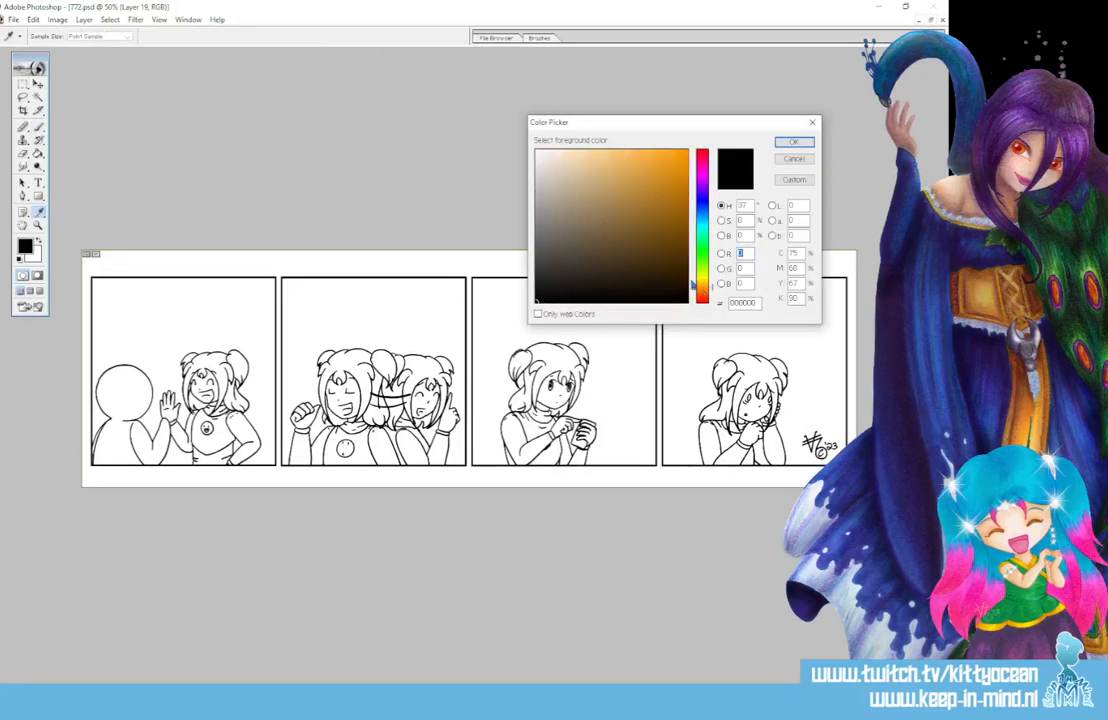
click(682, 186)
drag(682, 186, 687, 186)
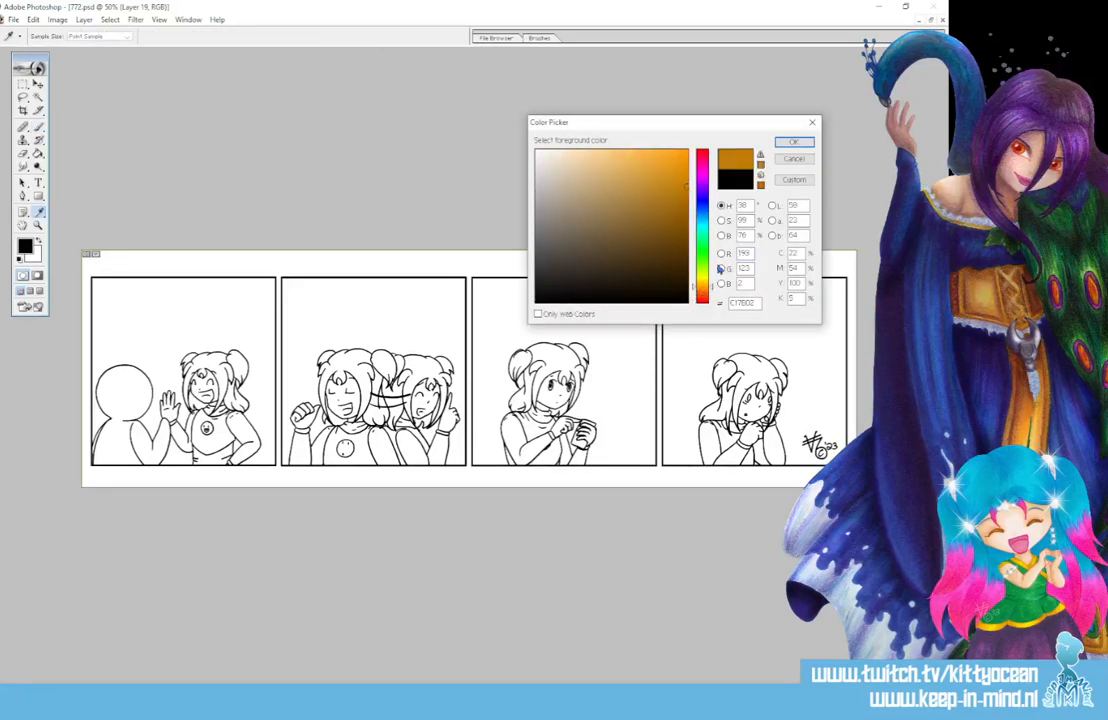
click(699, 288)
click(656, 174)
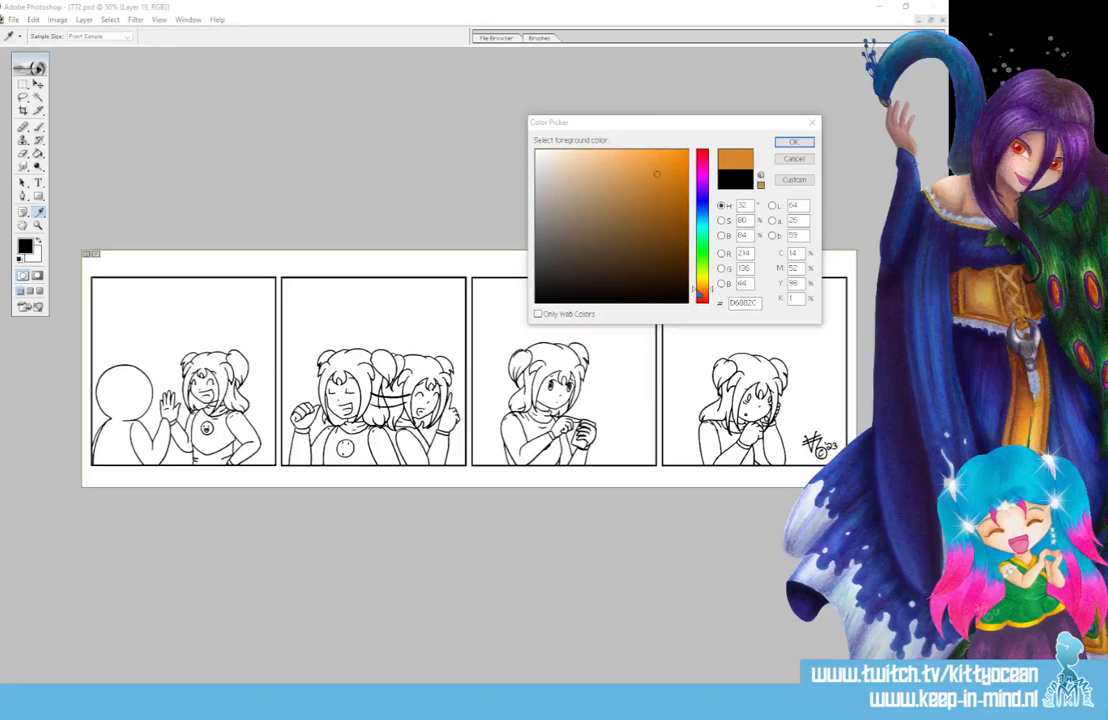
drag(751, 254, 698, 256)
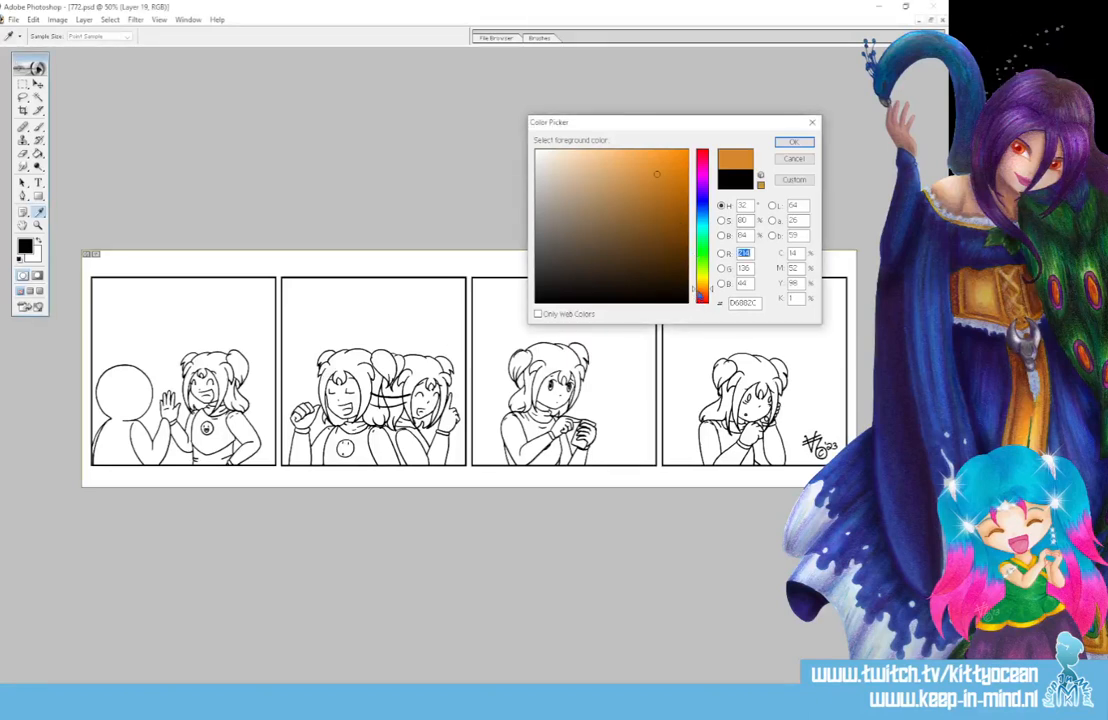
click(793, 142)
key(b)
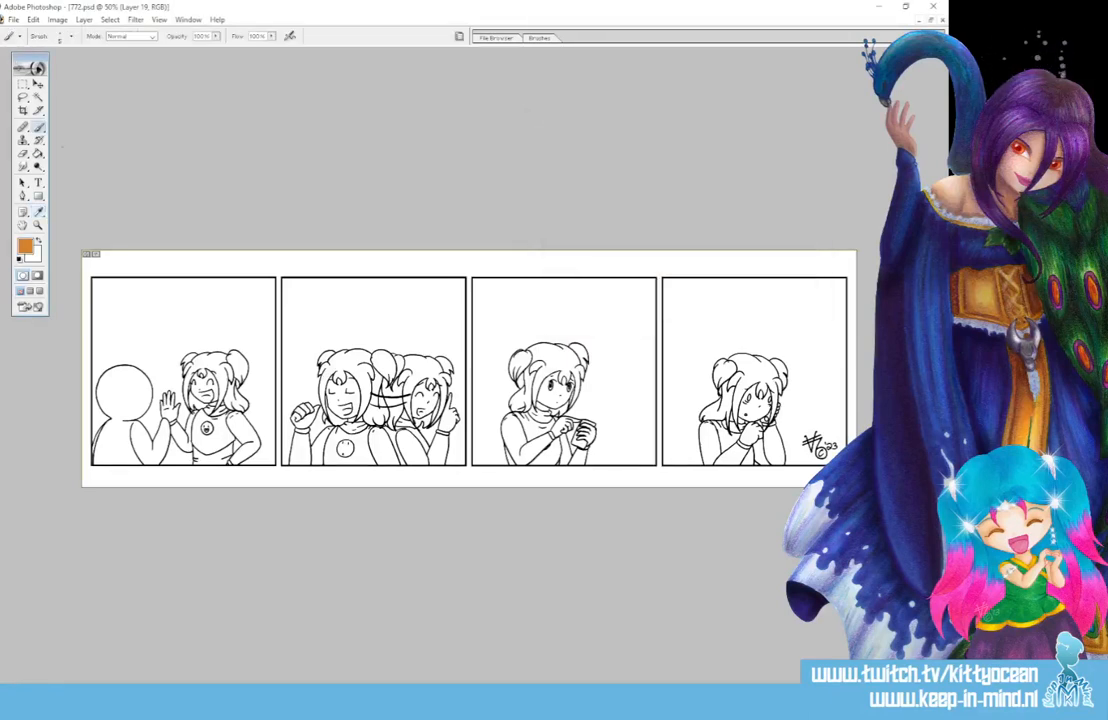
Fill the girl's hair, buns and back locks in the first panel with orange using the Paint Bucket.
drag(38, 153, 60, 158)
click(184, 312)
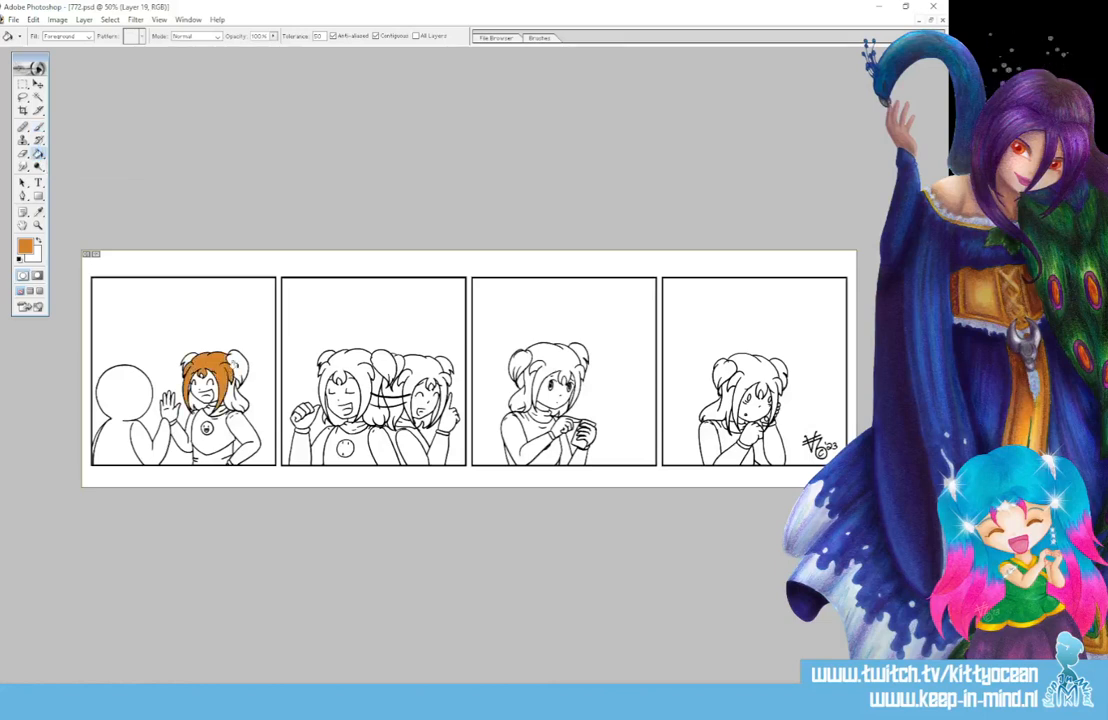
click(236, 364)
click(228, 392)
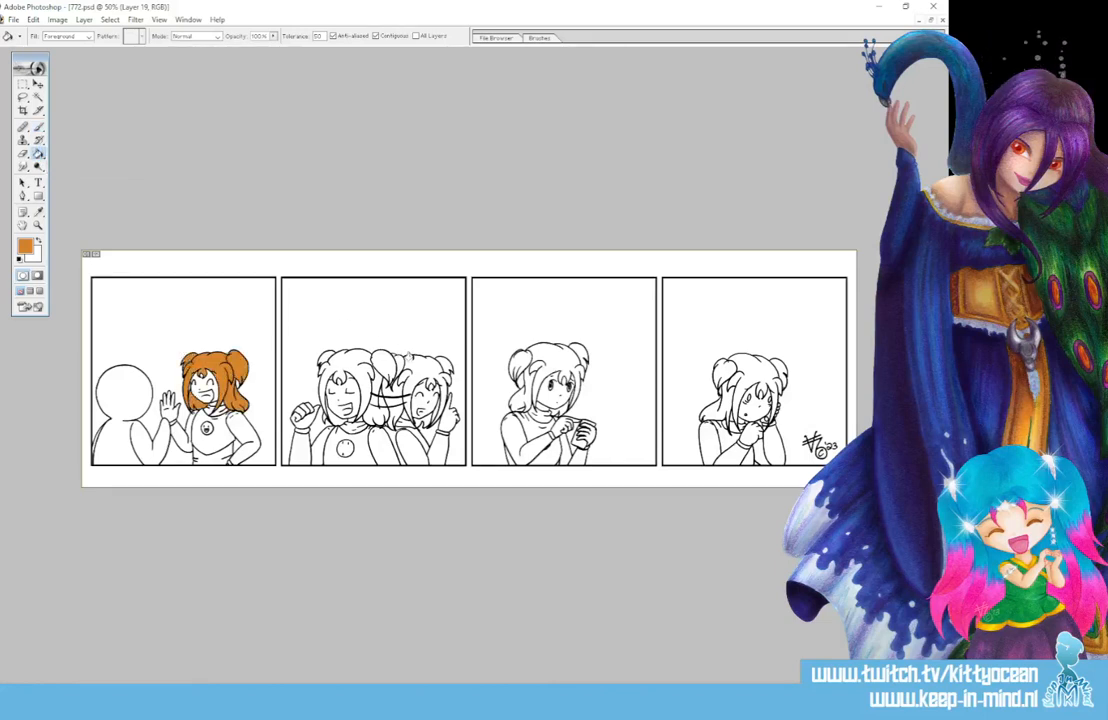
Fill the hair of both girls in the second panel with orange, including the small areas where their locks overlap.
click(412, 364)
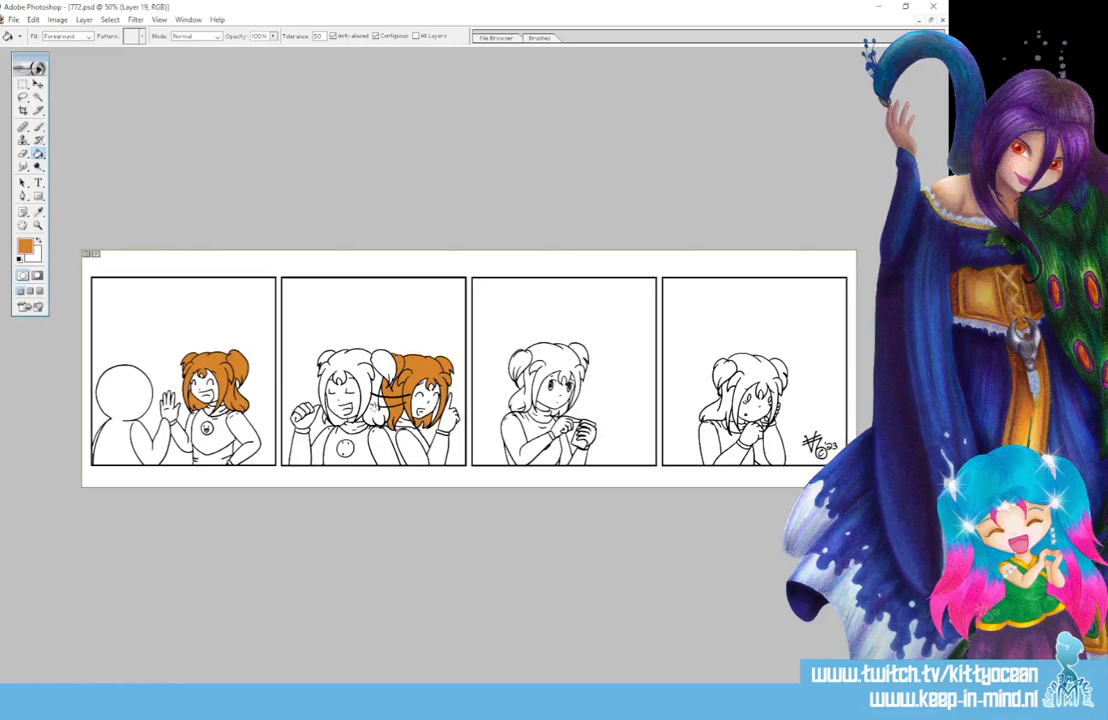
click(375, 412)
click(375, 399)
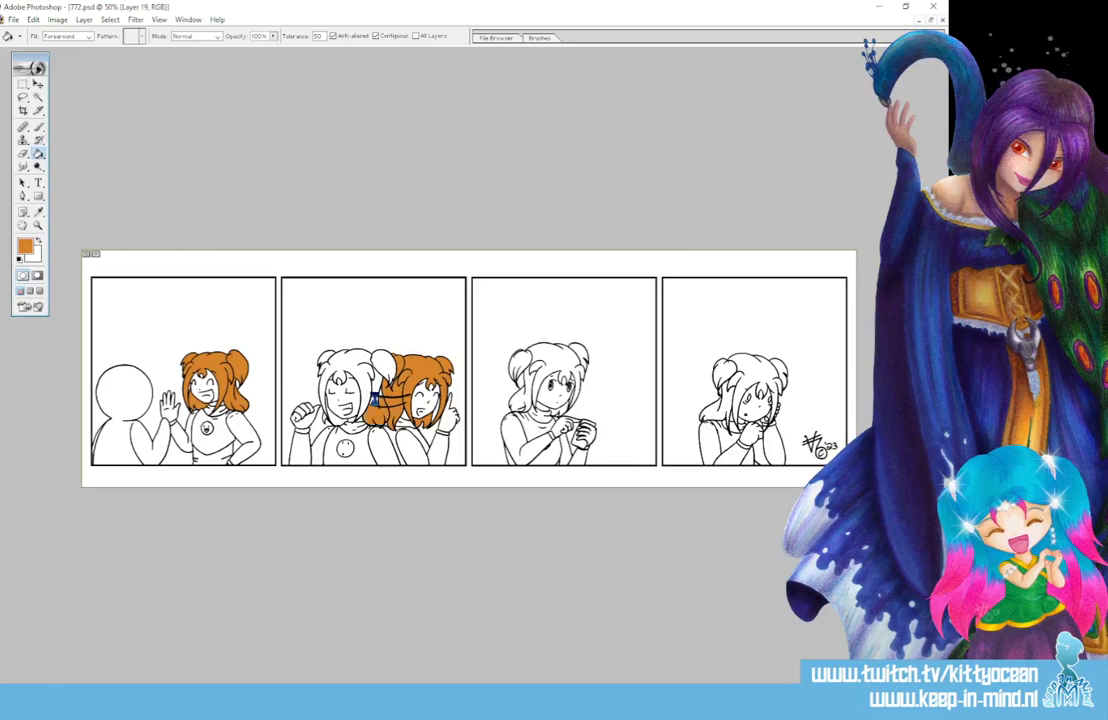
click(345, 365)
click(326, 385)
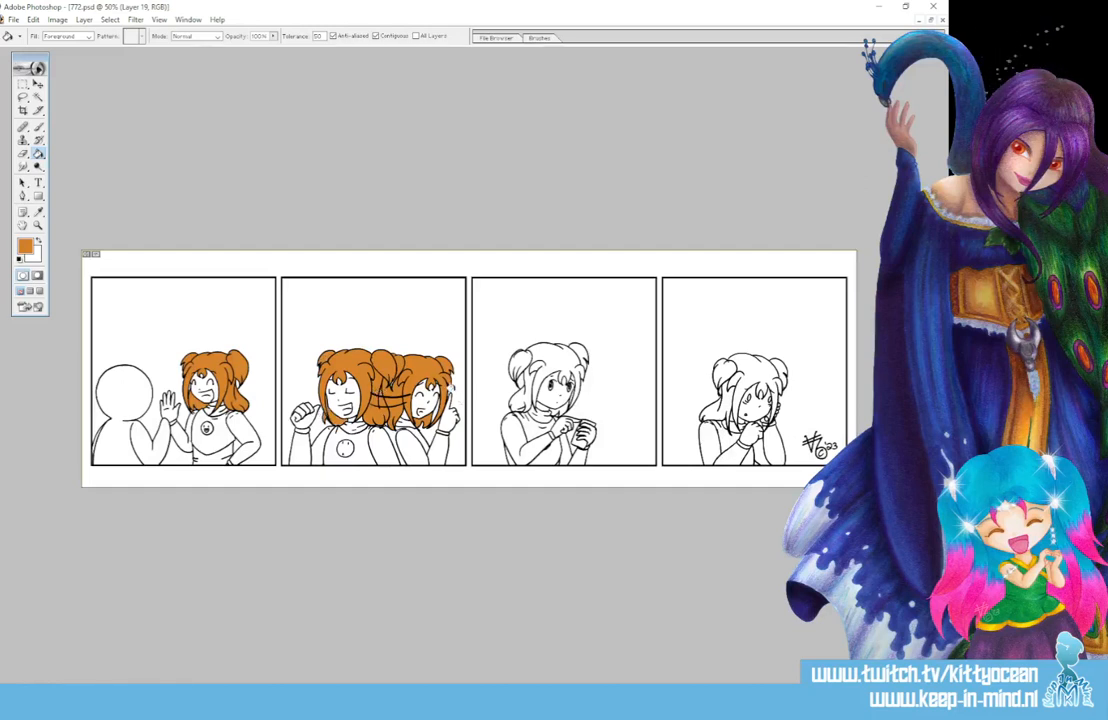
Fill the girl's hair and buns in the third and fourth panels with the orange hair color.
click(572, 348)
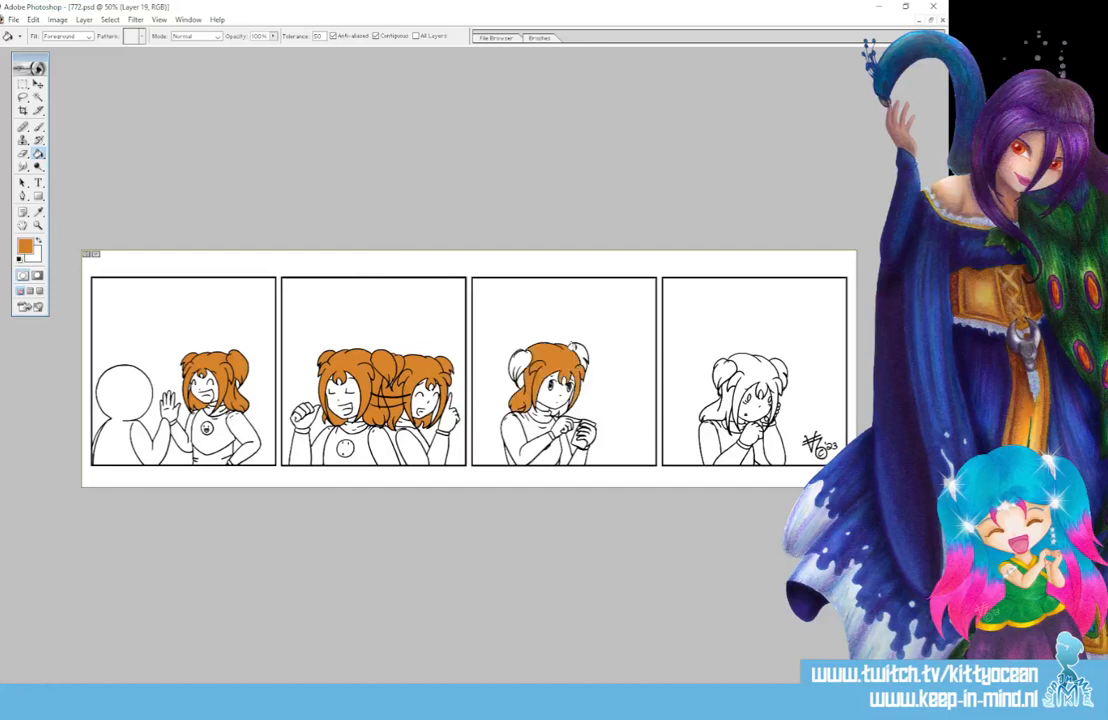
click(578, 354)
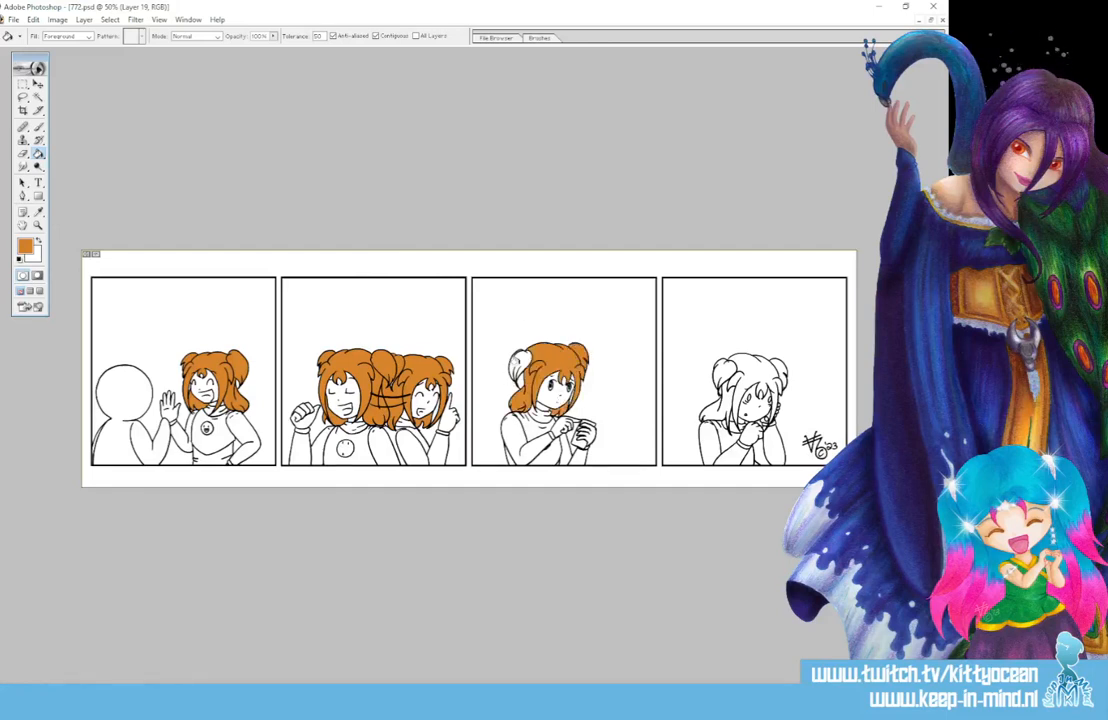
click(520, 362)
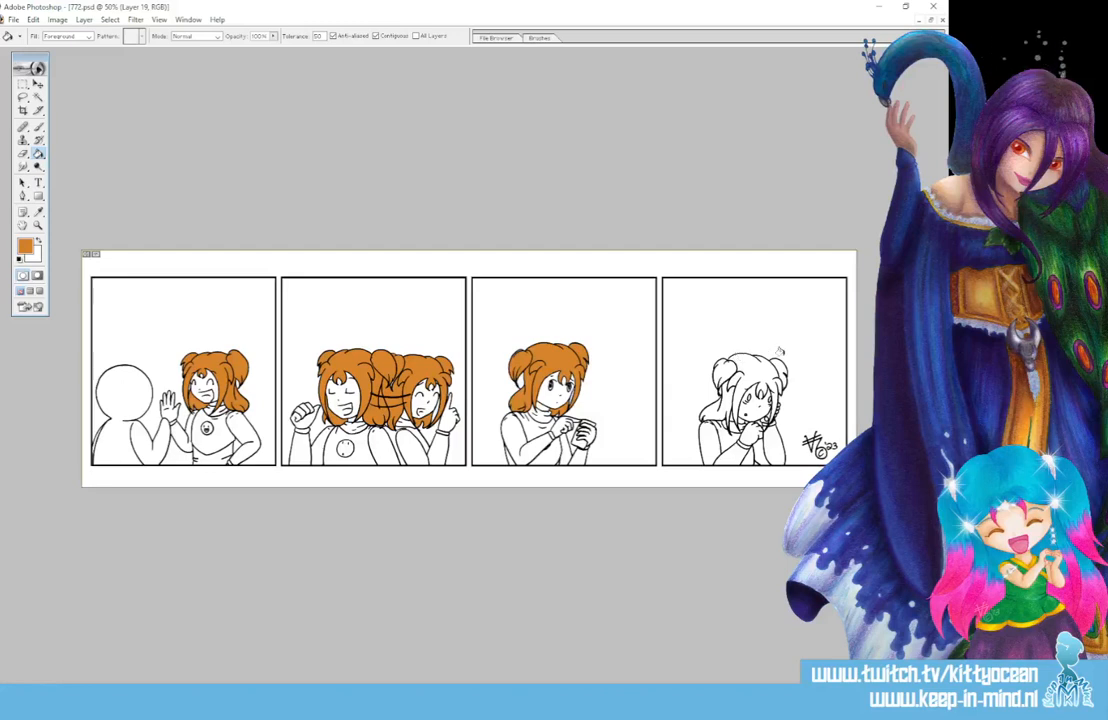
click(766, 370)
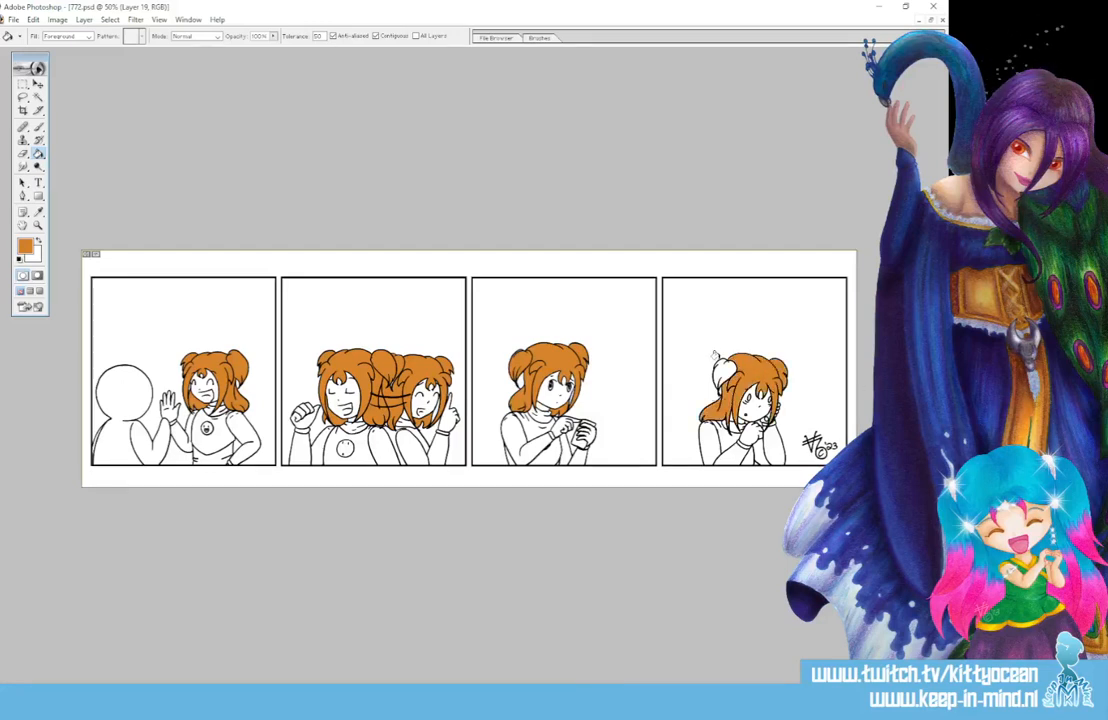
click(722, 370)
Set the foreground color to beige D5C3AF and fill the girls' faces and hands in the first and second panels.
click(25, 246)
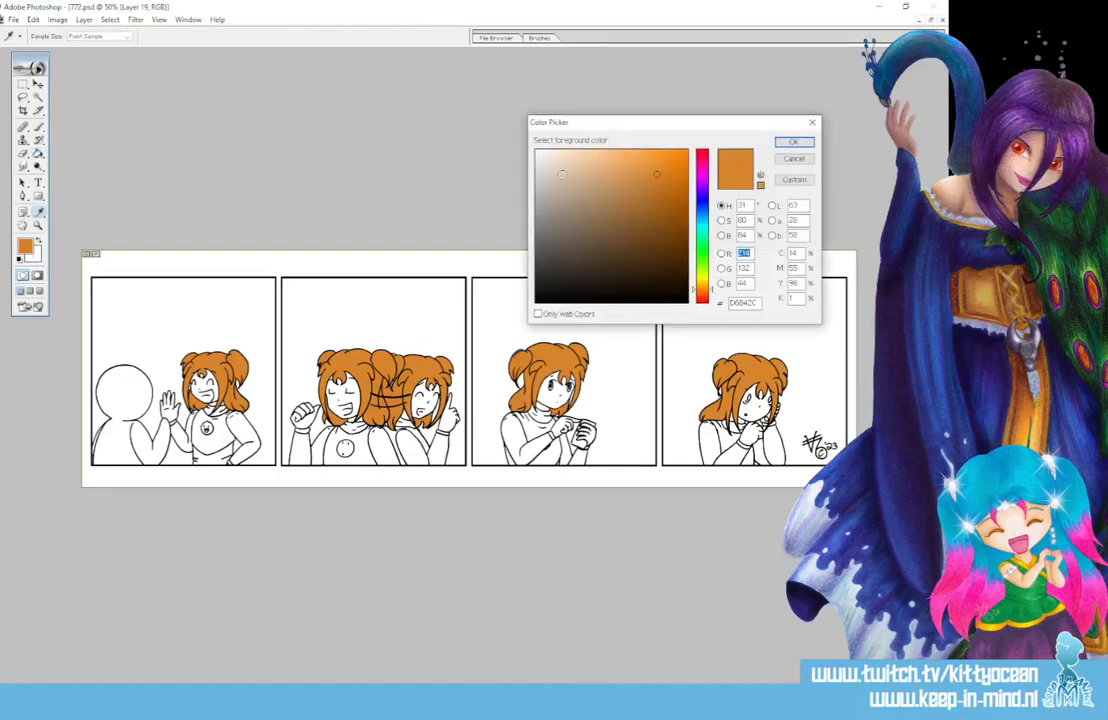
click(562, 174)
click(793, 142)
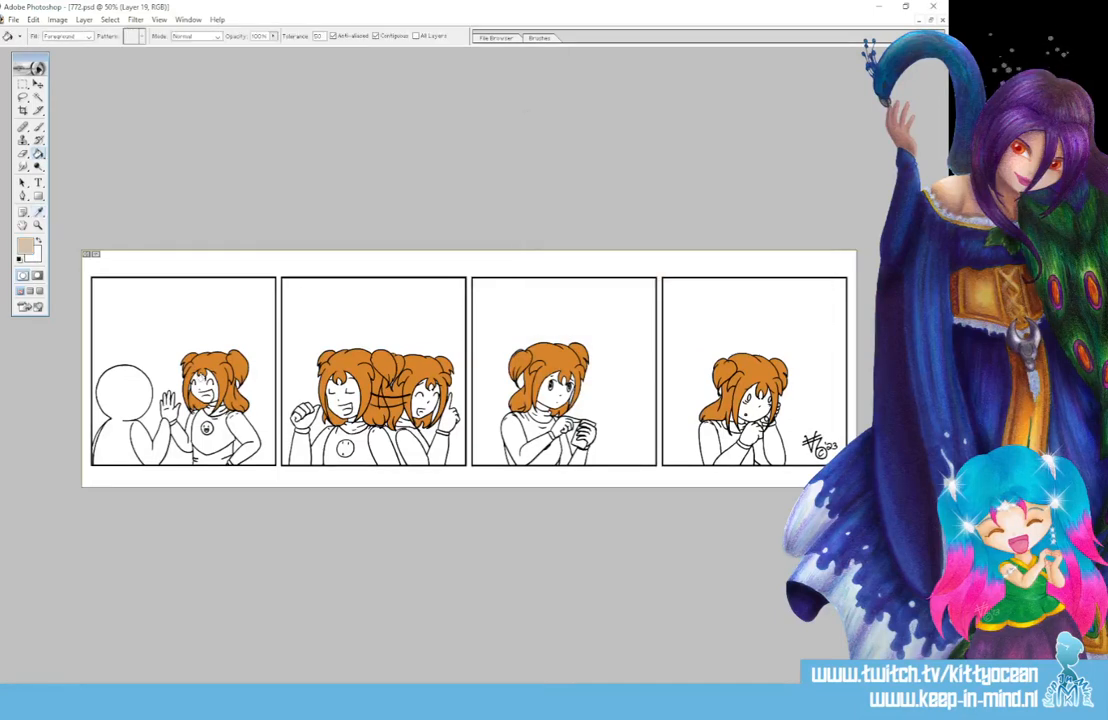
click(199, 379)
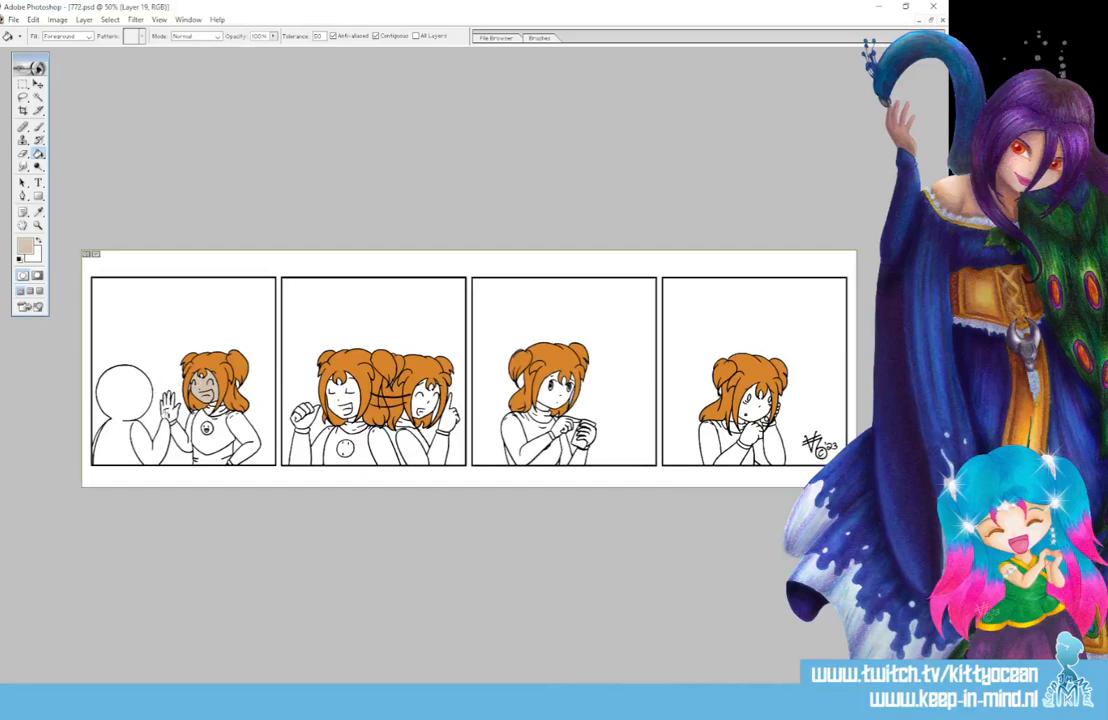
click(172, 388)
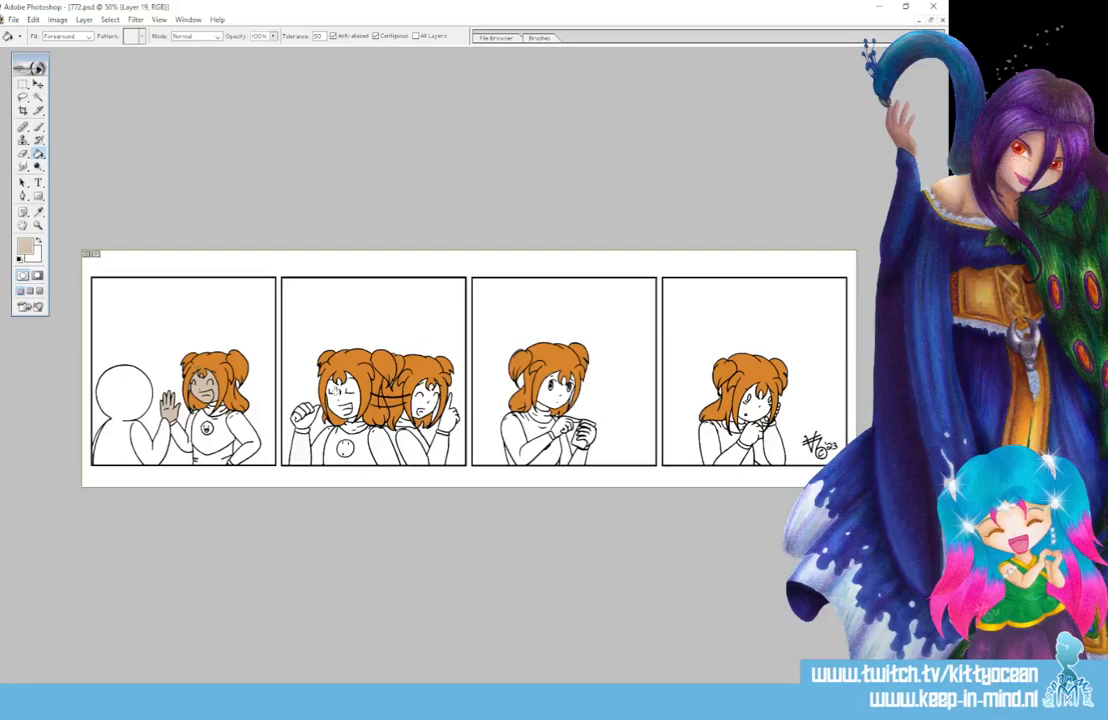
click(322, 379)
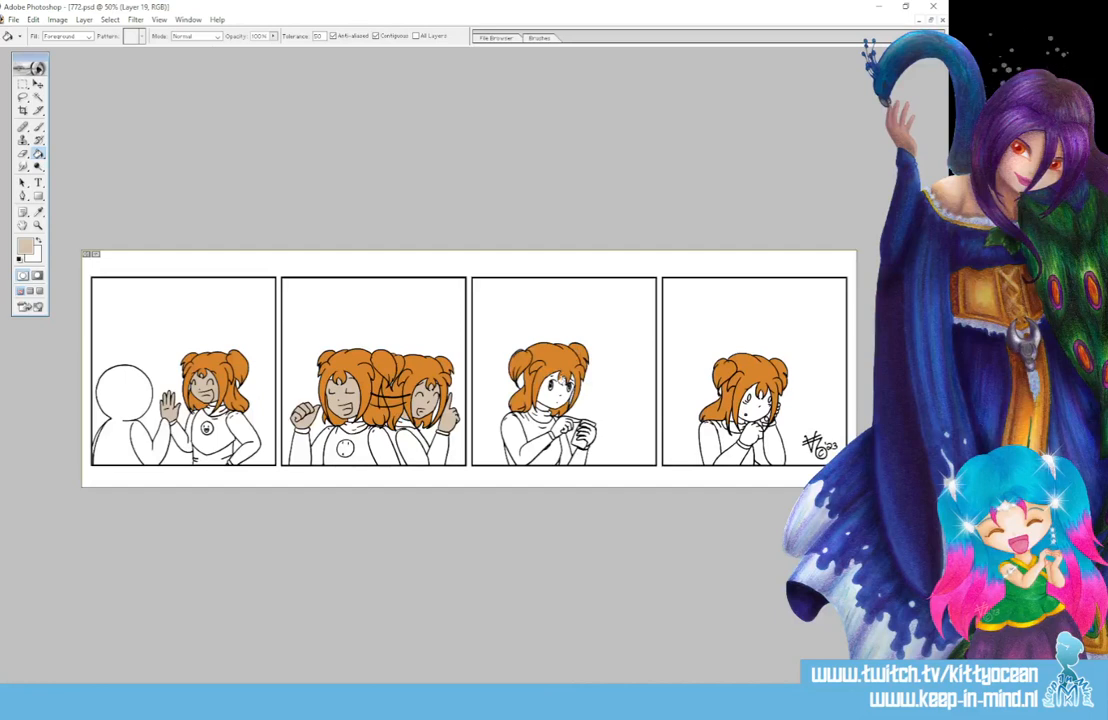
Fill the girl's face and hands in the third and fourth panels with the beige skin tone.
click(552, 392)
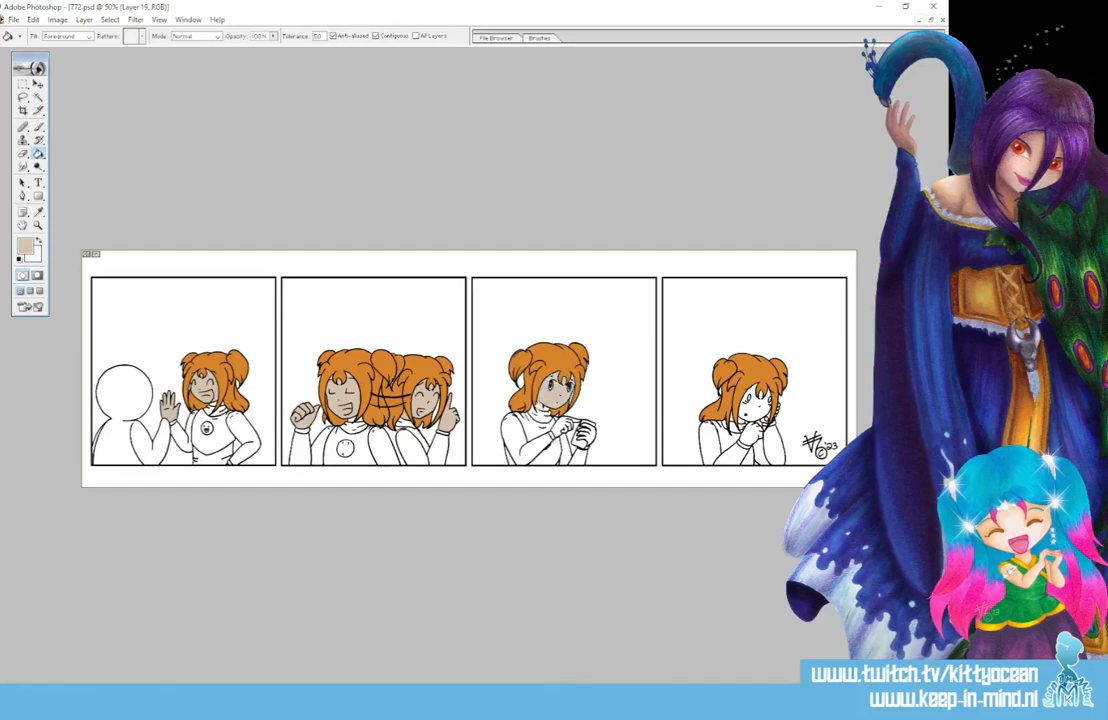
click(562, 427)
click(587, 434)
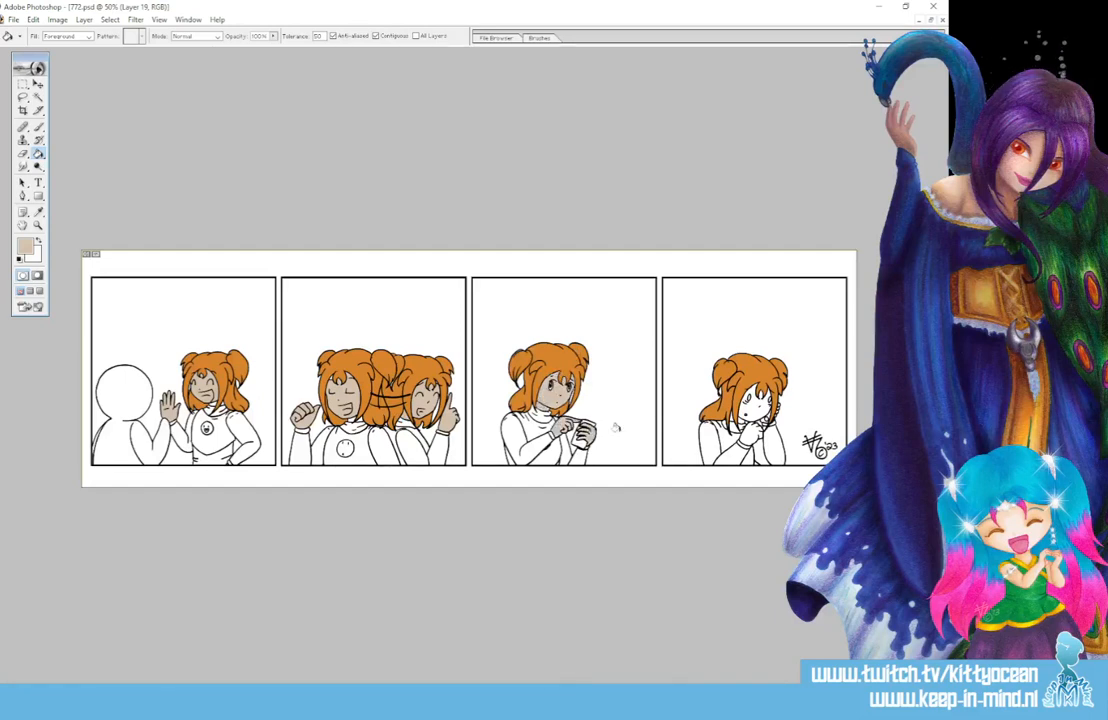
click(756, 410)
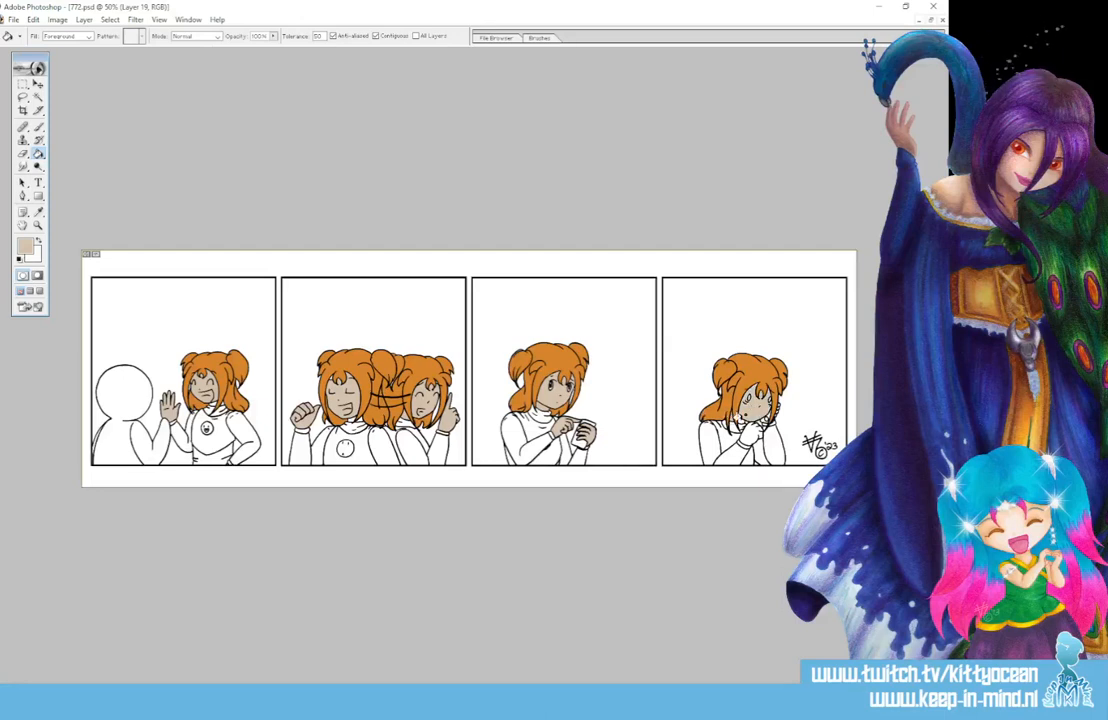
click(751, 435)
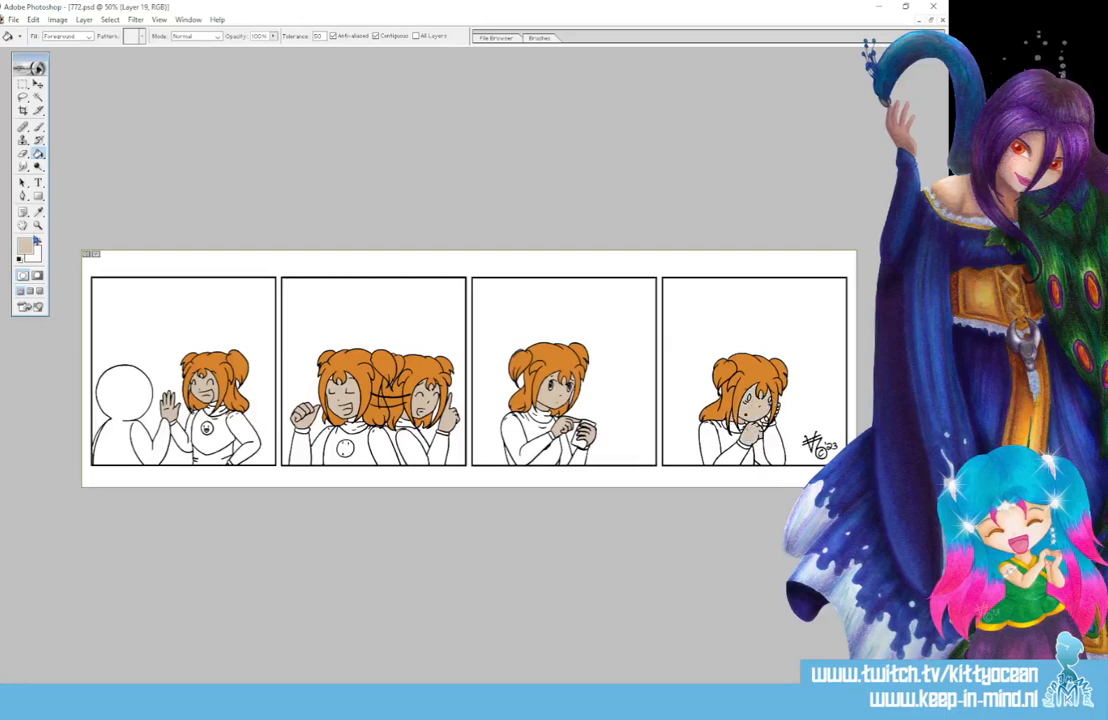
Set the foreground color to purple C27FD3 and fill the collar, sleeves and waist of the girl's top in the first panel.
click(27, 249)
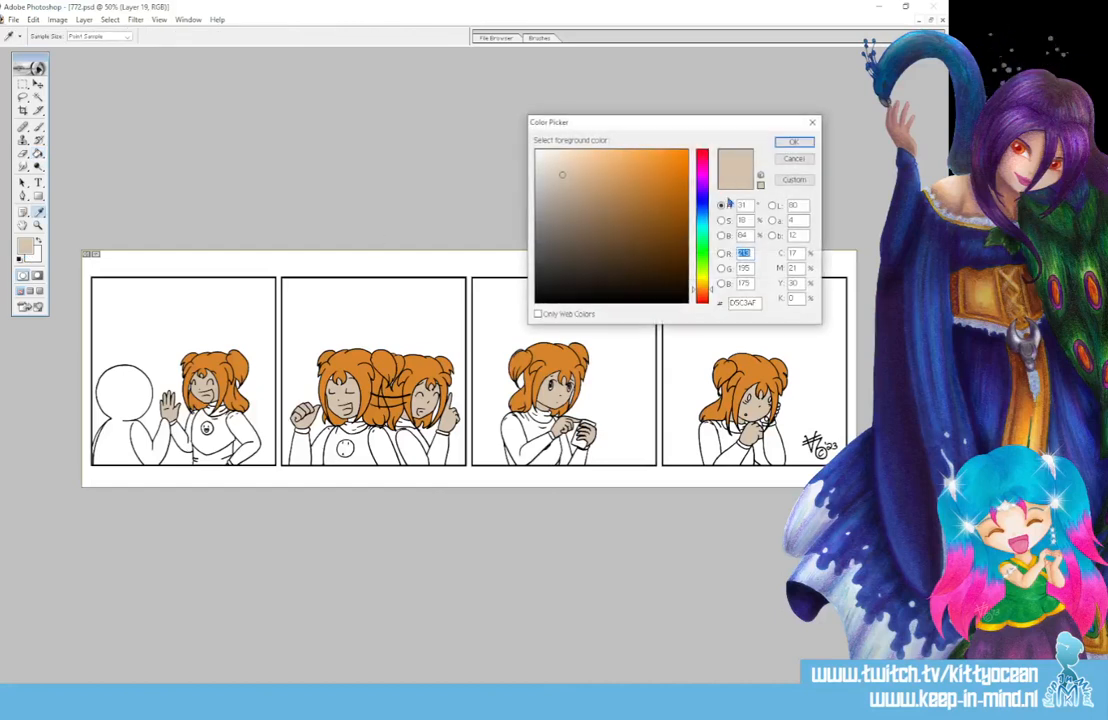
click(702, 180)
click(596, 176)
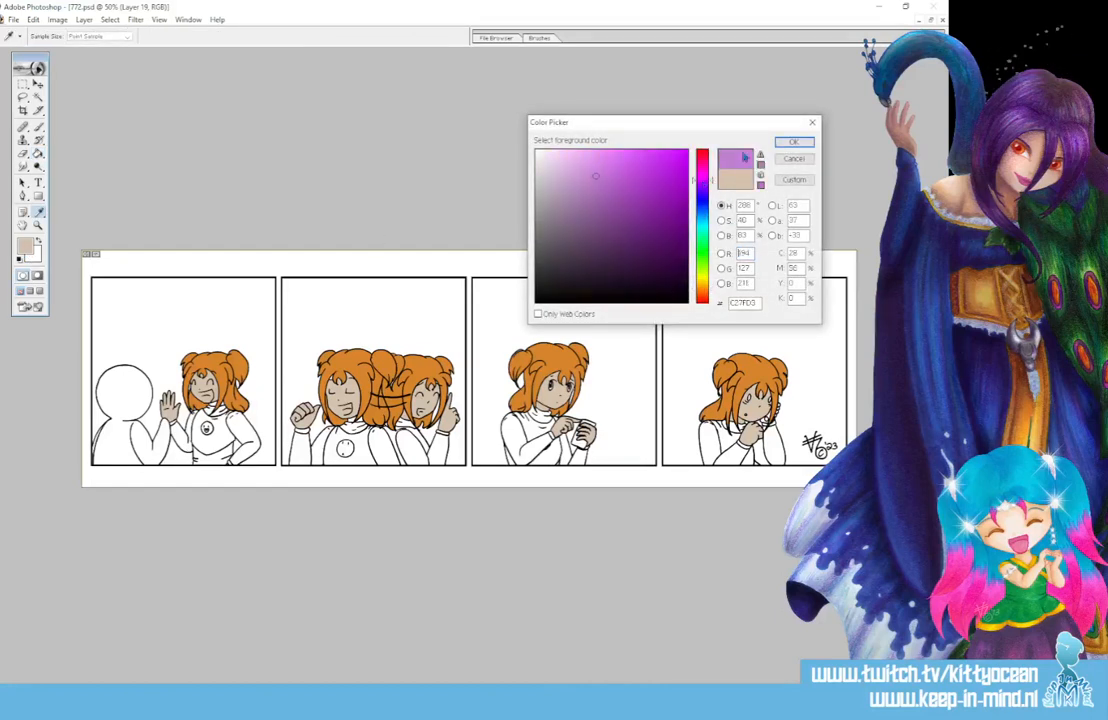
click(789, 143)
key(g)
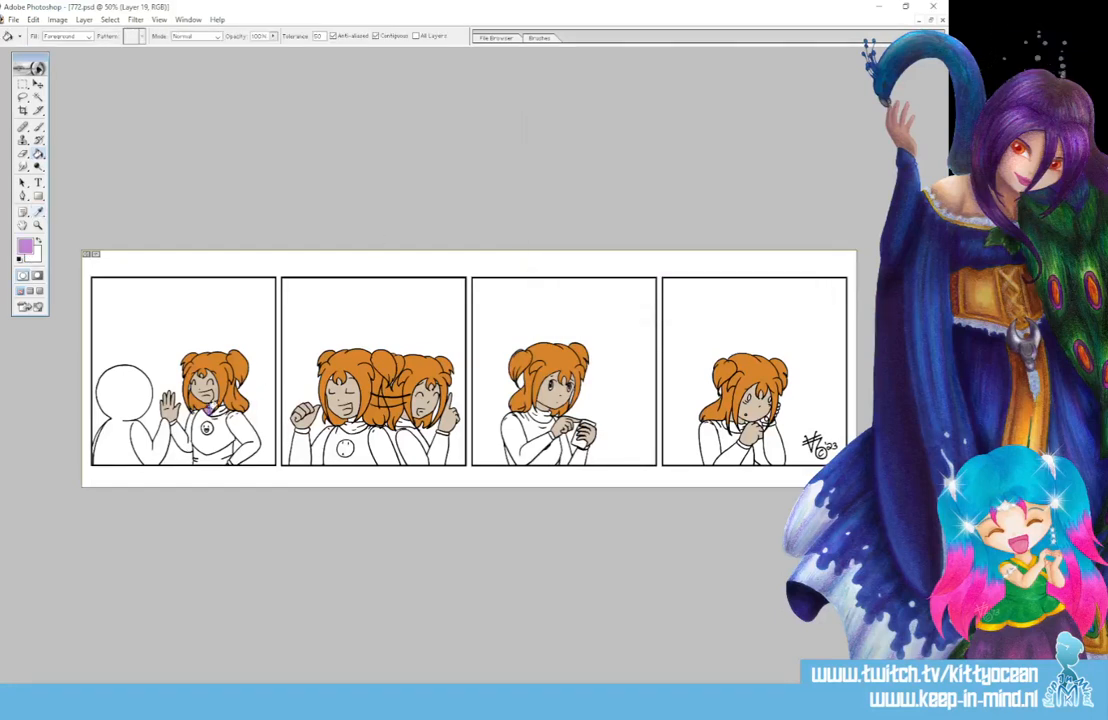
click(219, 411)
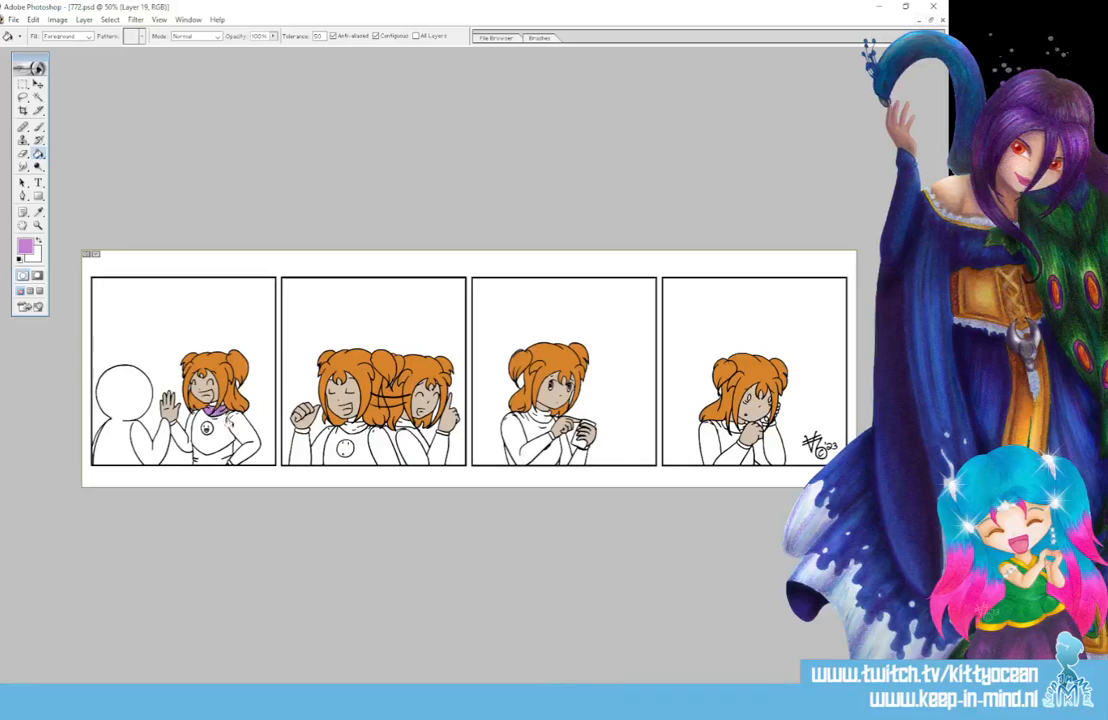
click(235, 431)
click(183, 437)
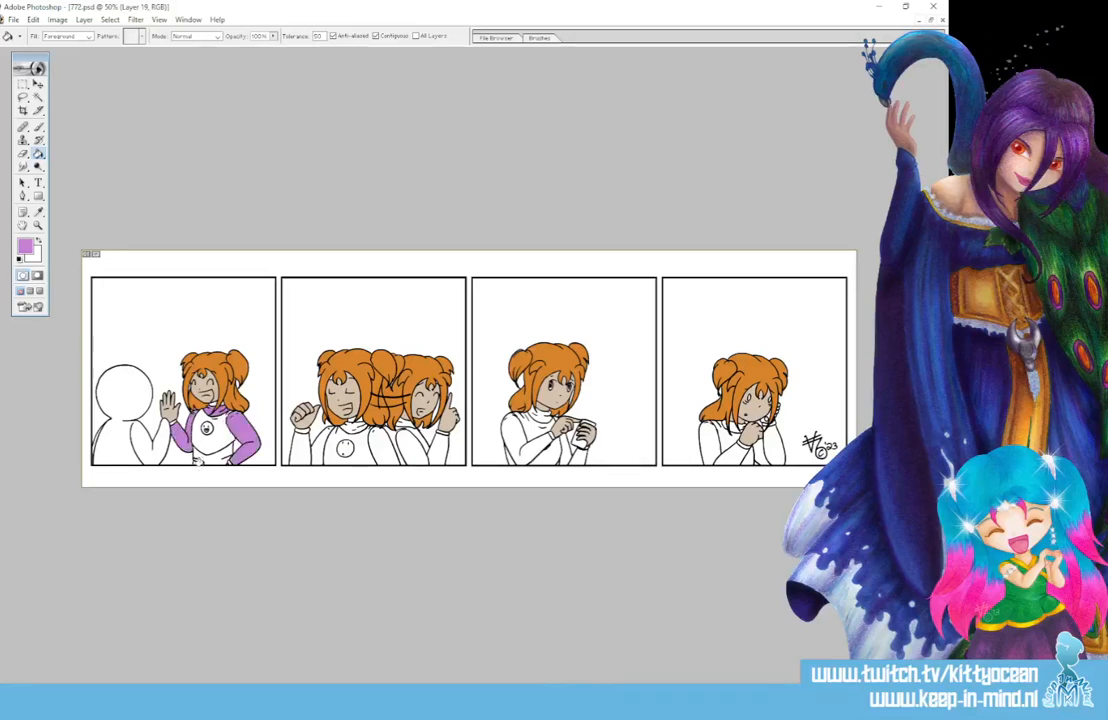
click(203, 457)
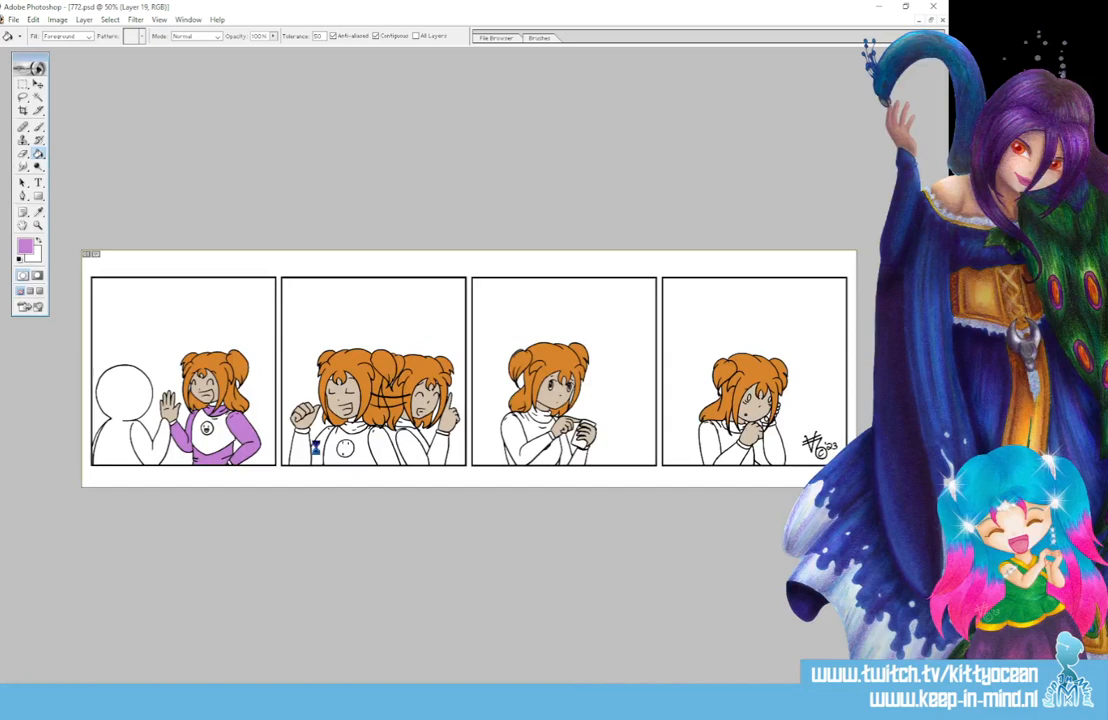
Fill the sleeves and collars of both girls in the second panel with purple.
click(298, 452)
click(373, 447)
click(412, 447)
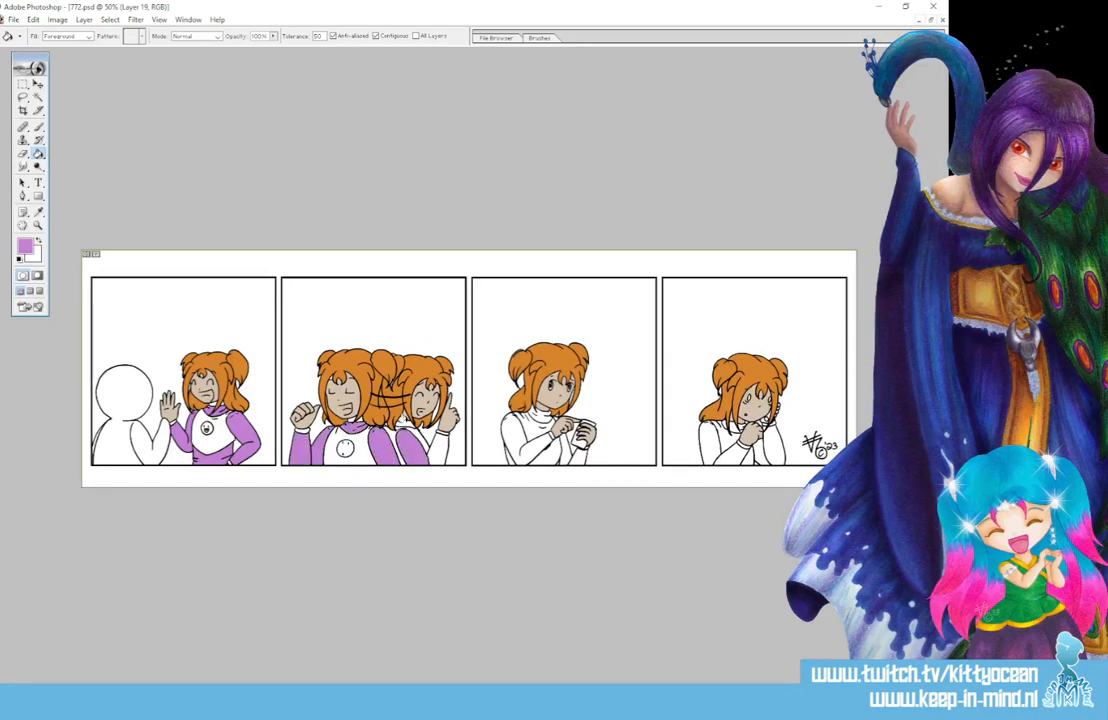
click(440, 455)
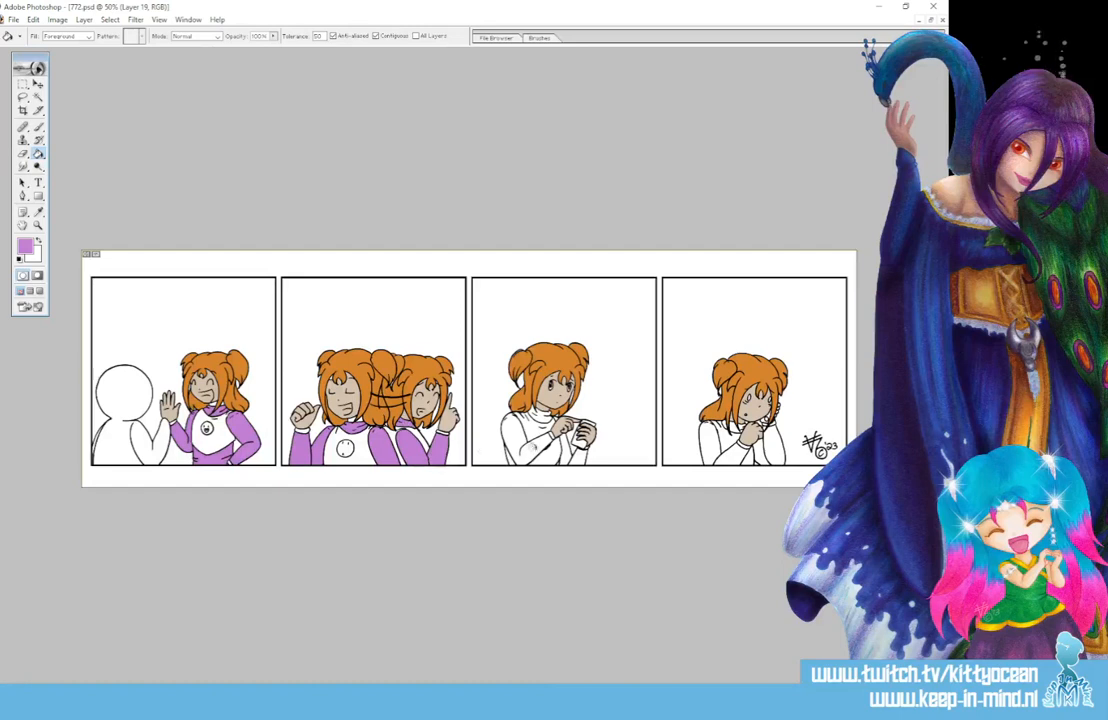
Fill the girl's sleeves and collar in the third and fourth panels with purple.
click(518, 445)
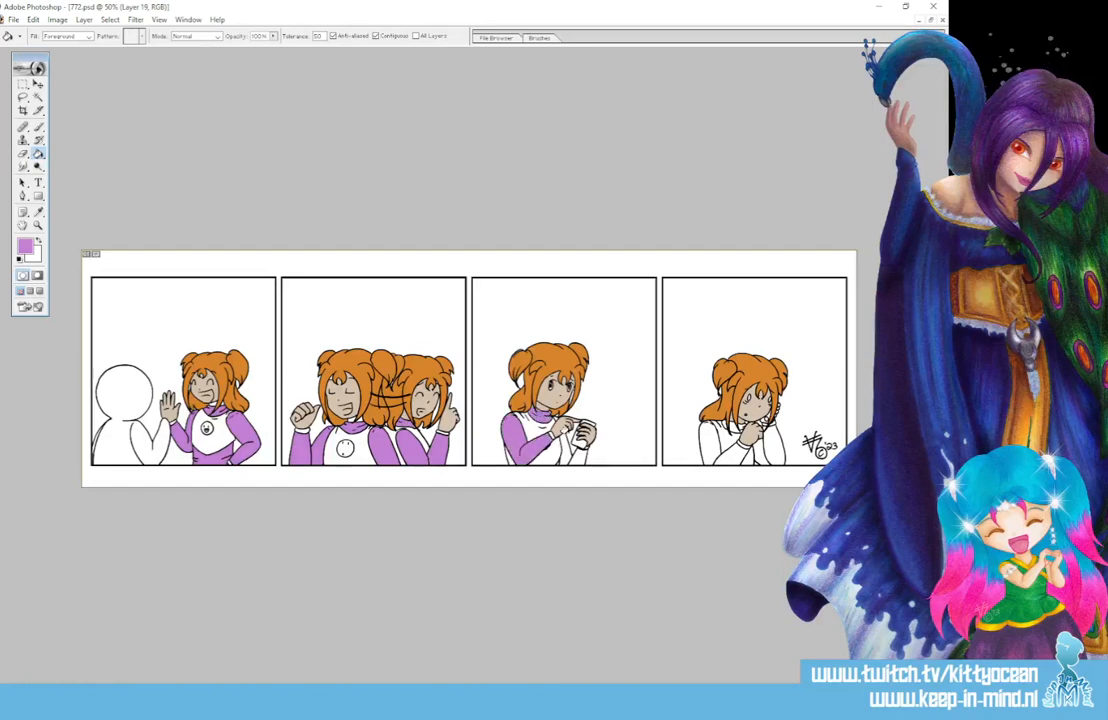
click(568, 452)
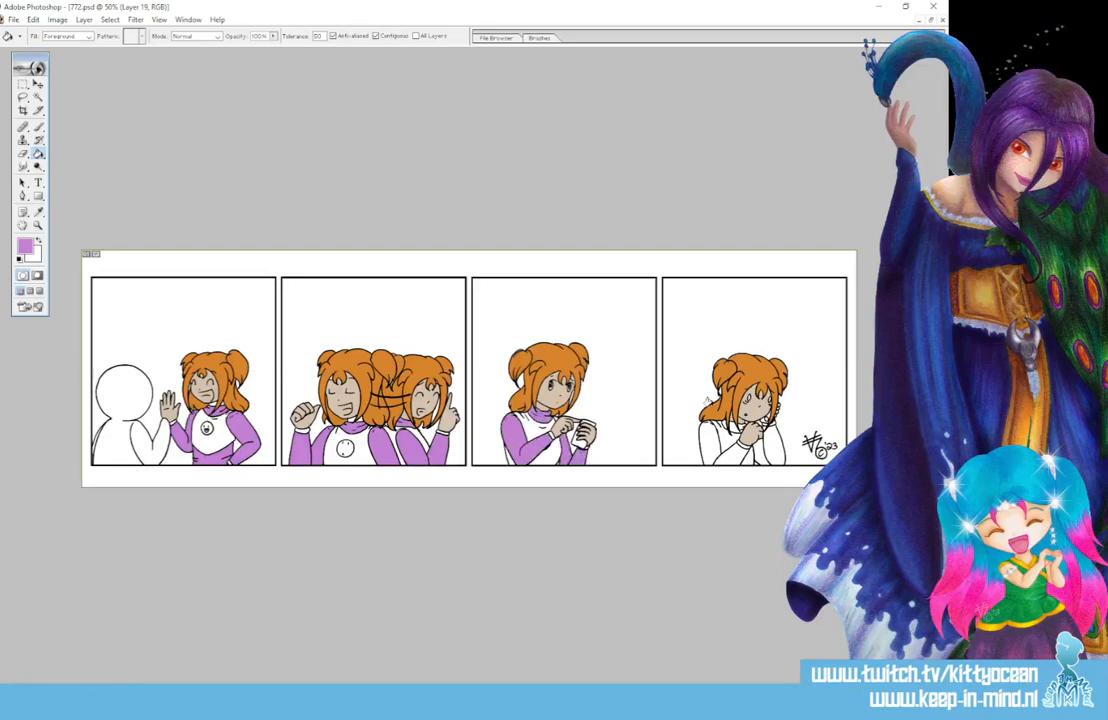
click(710, 442)
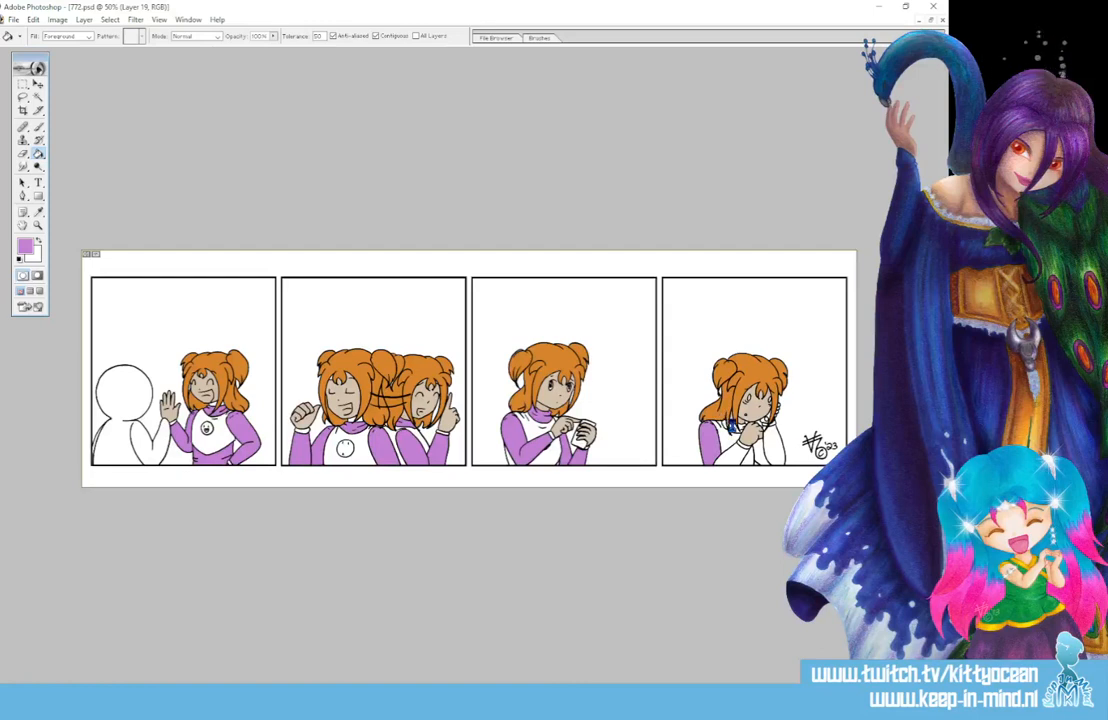
click(734, 426)
click(768, 445)
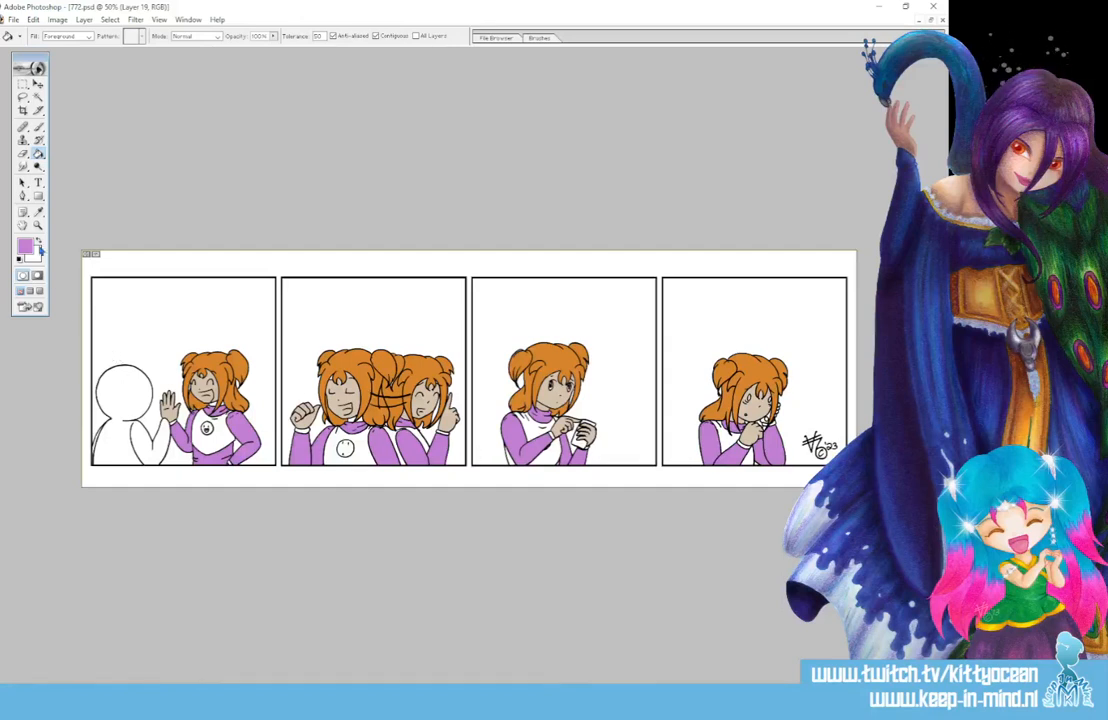
Sample the beige skin tone from the first panel's face and apply it around the girl's chin with the Paint Bucket.
click(38, 213)
click(197, 384)
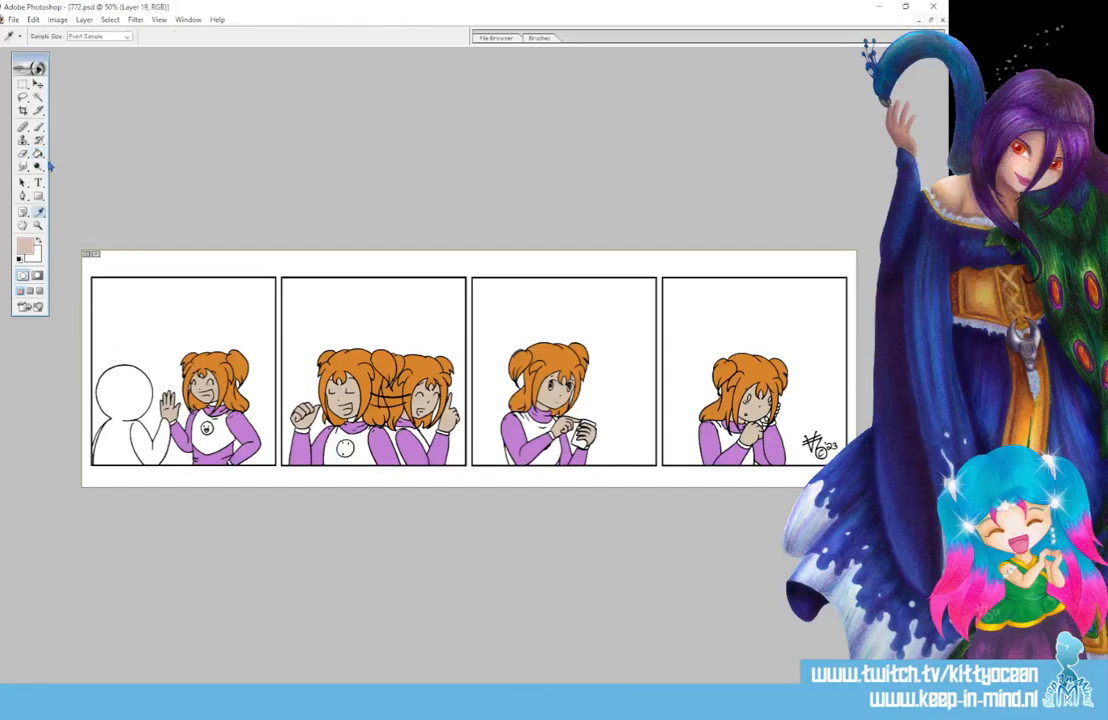
click(41, 154)
click(210, 399)
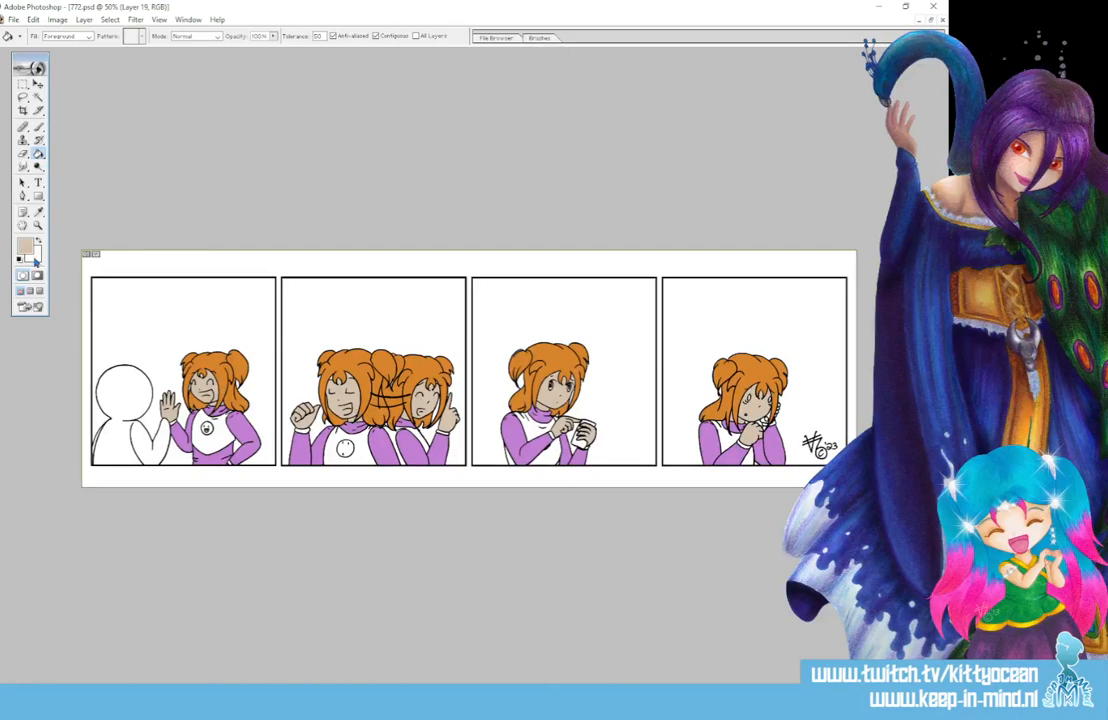
Set the foreground color to light blue 70B8E6 for the shirt fronts and ready the Paint Bucket.
click(37, 212)
click(28, 249)
click(704, 215)
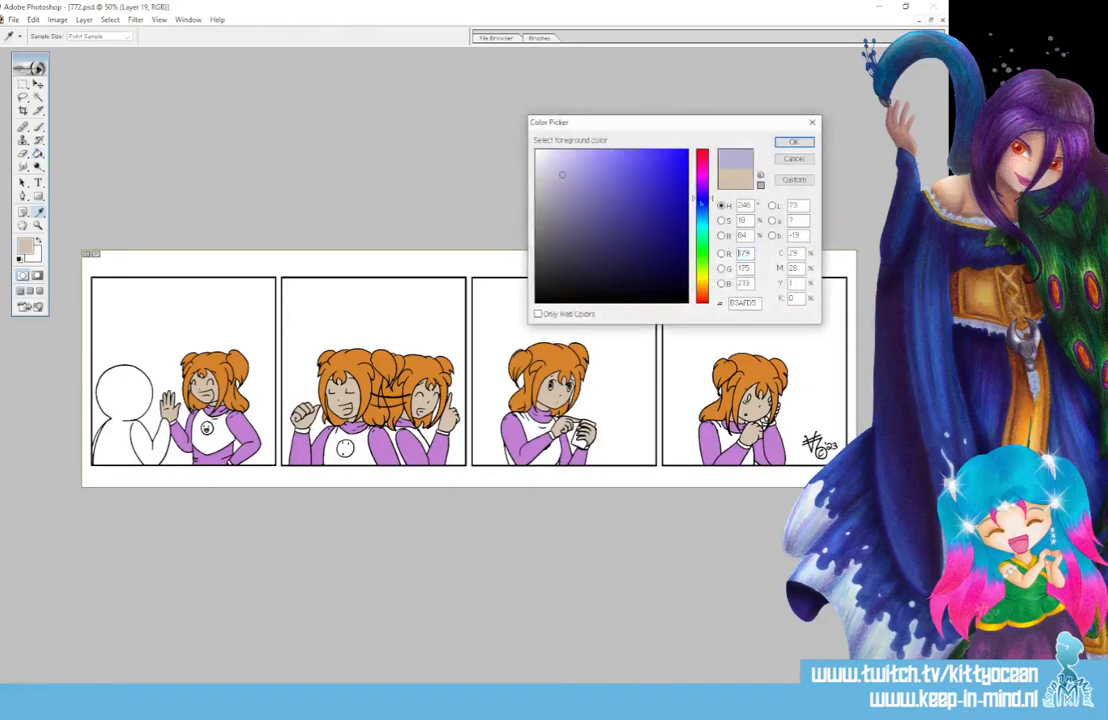
click(571, 163)
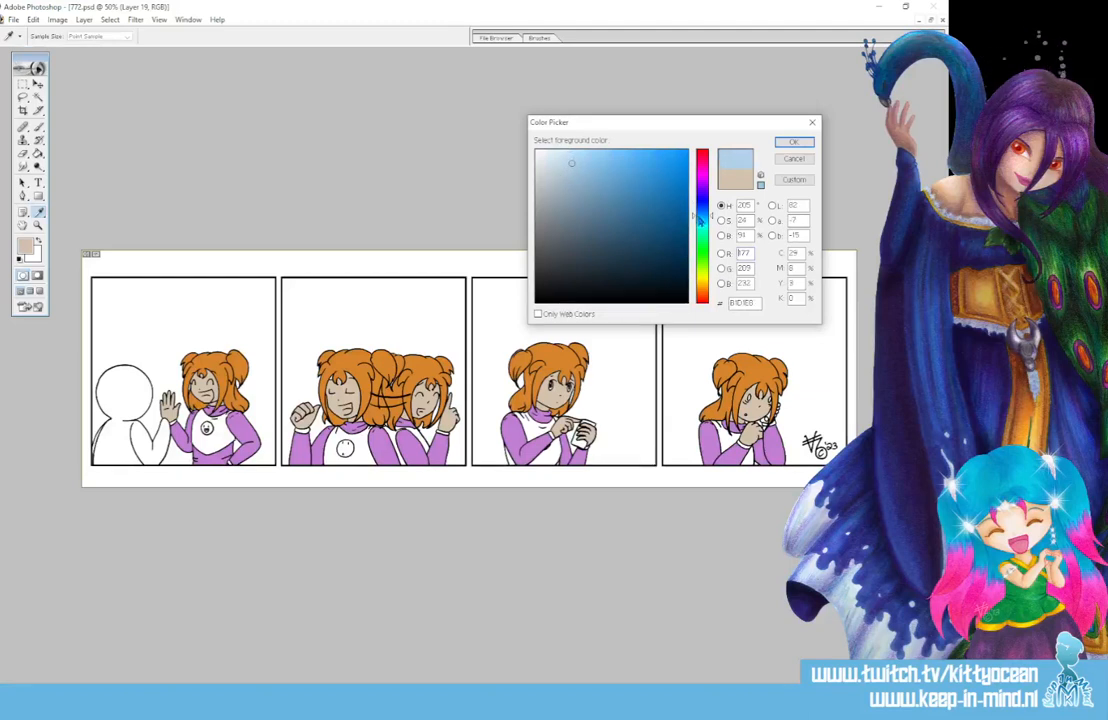
click(700, 212)
click(699, 217)
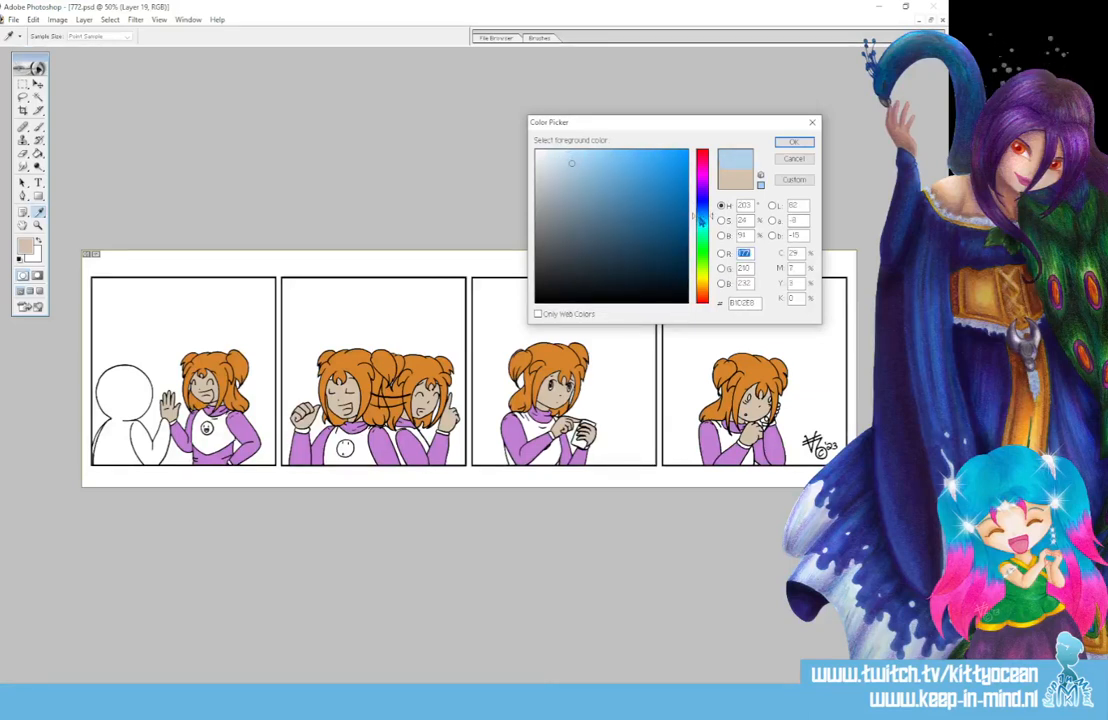
click(613, 164)
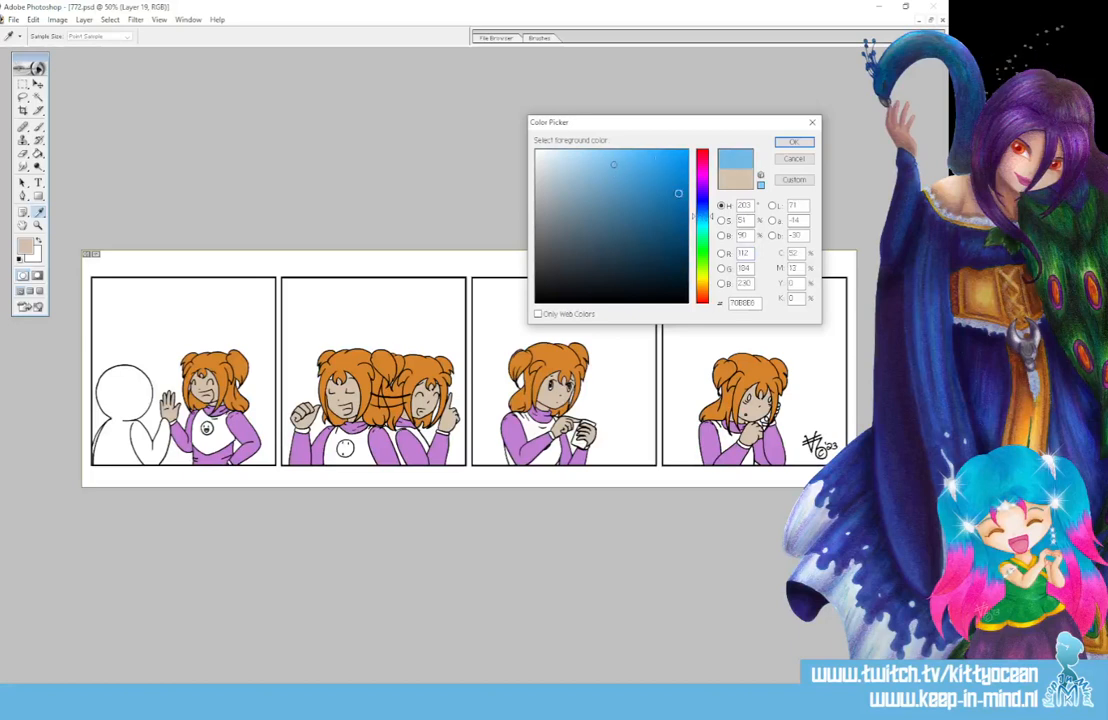
click(794, 142)
key(g)
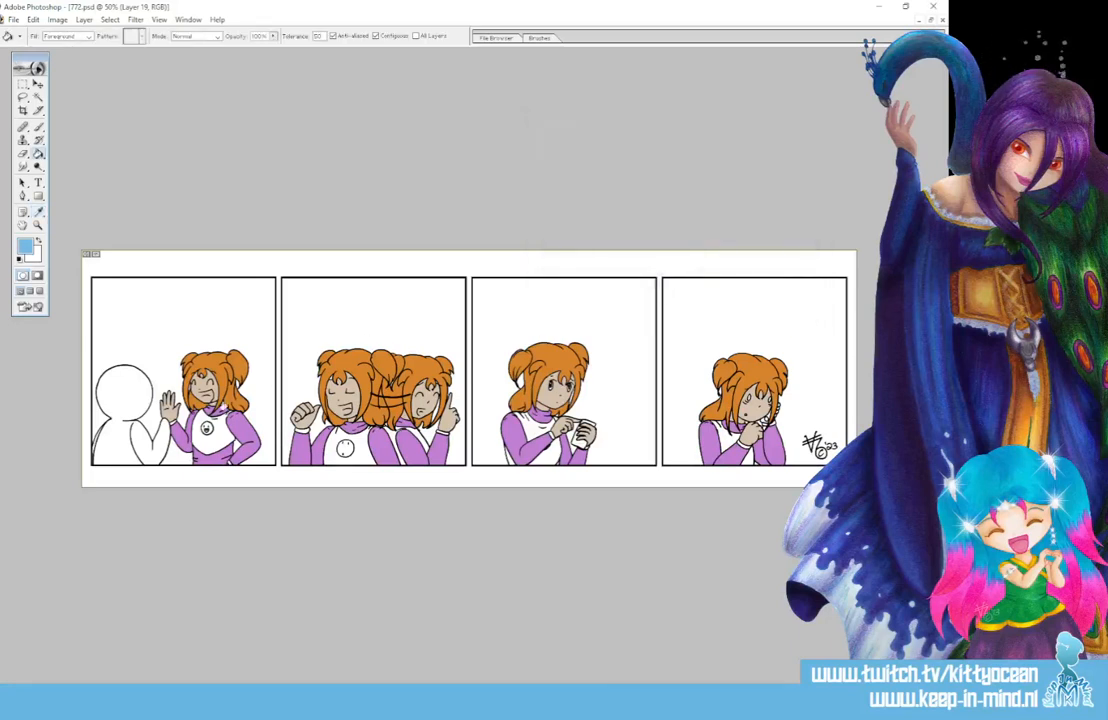
Fill the white shirt fronts of the girls in the first, second and third panels with light blue.
click(212, 438)
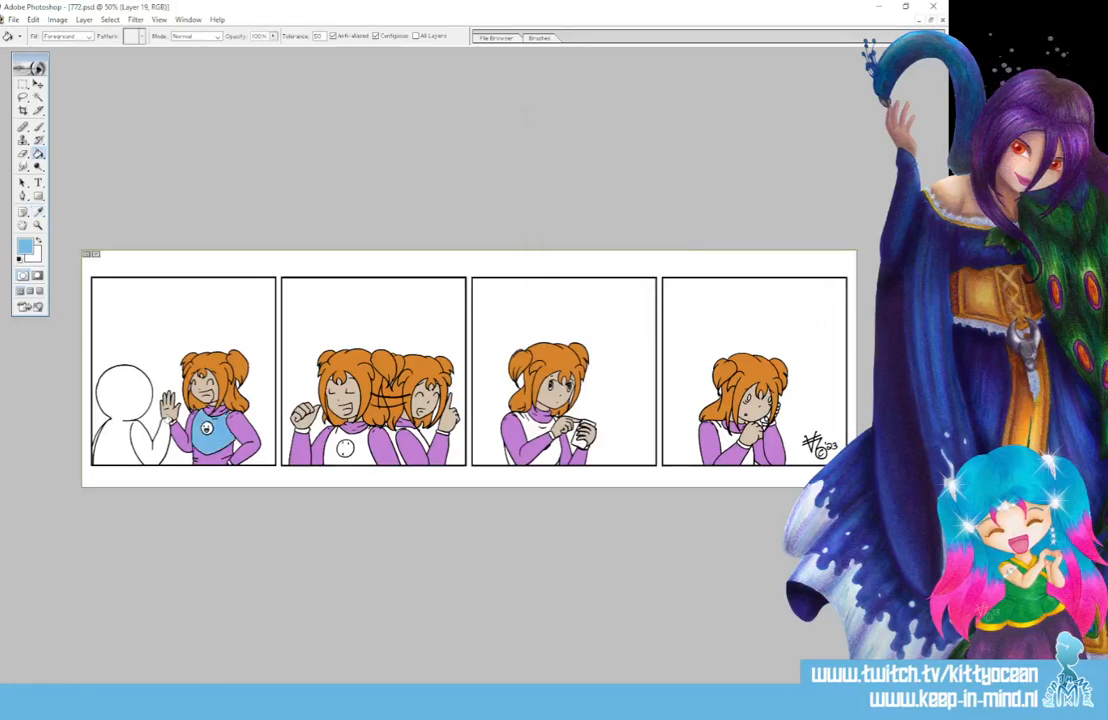
click(332, 441)
click(516, 420)
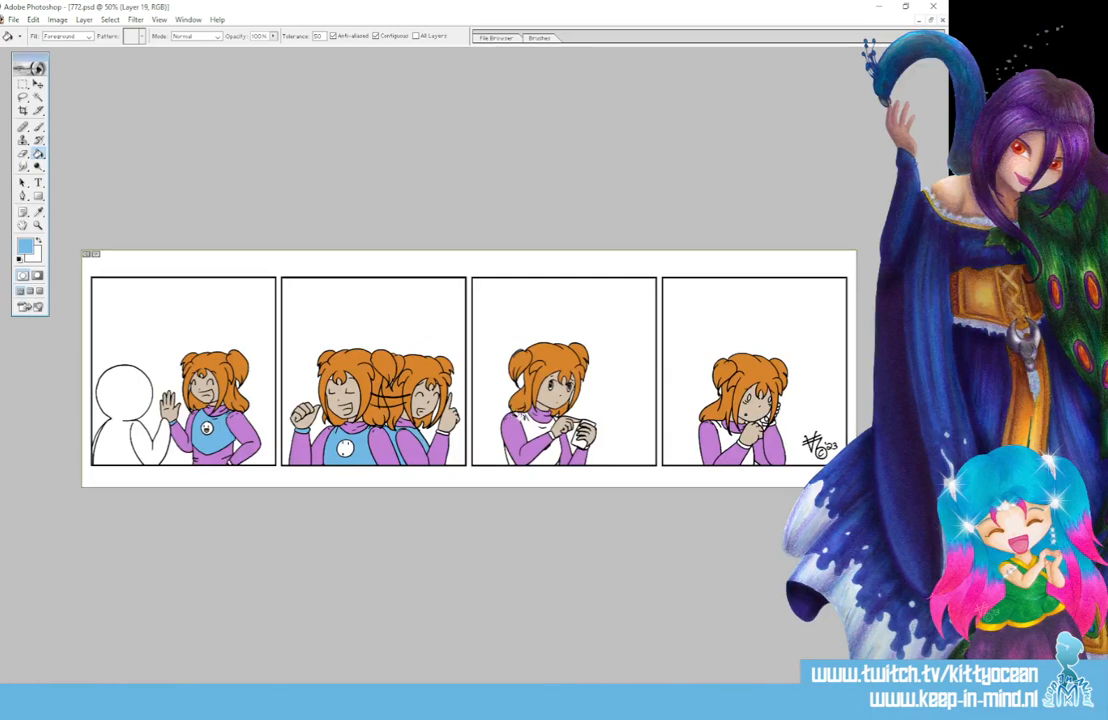
click(548, 450)
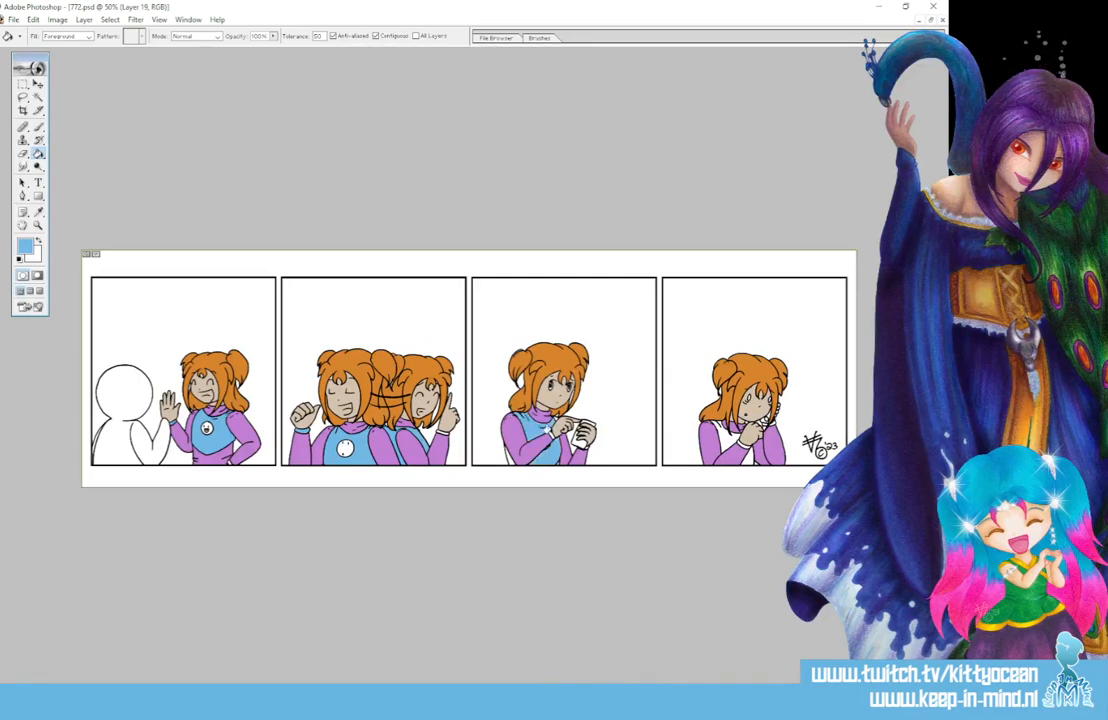
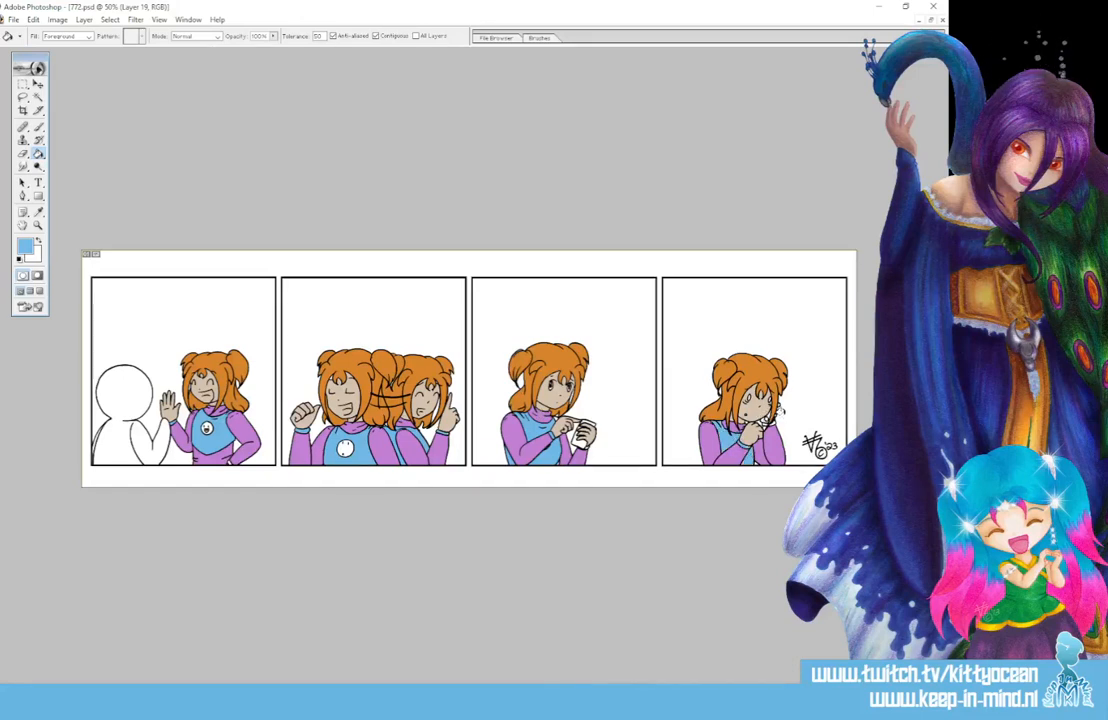
Set the foreground color to pale yellow and fill the round badges on the shirts in the first and second panels.
click(25, 249)
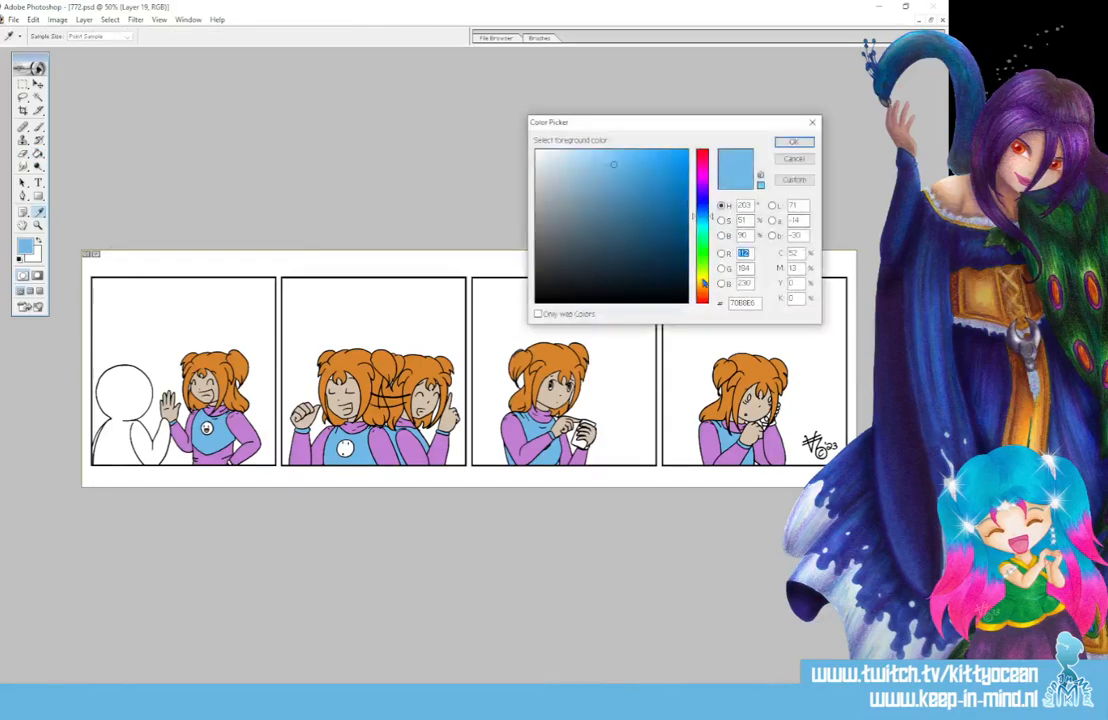
click(703, 276)
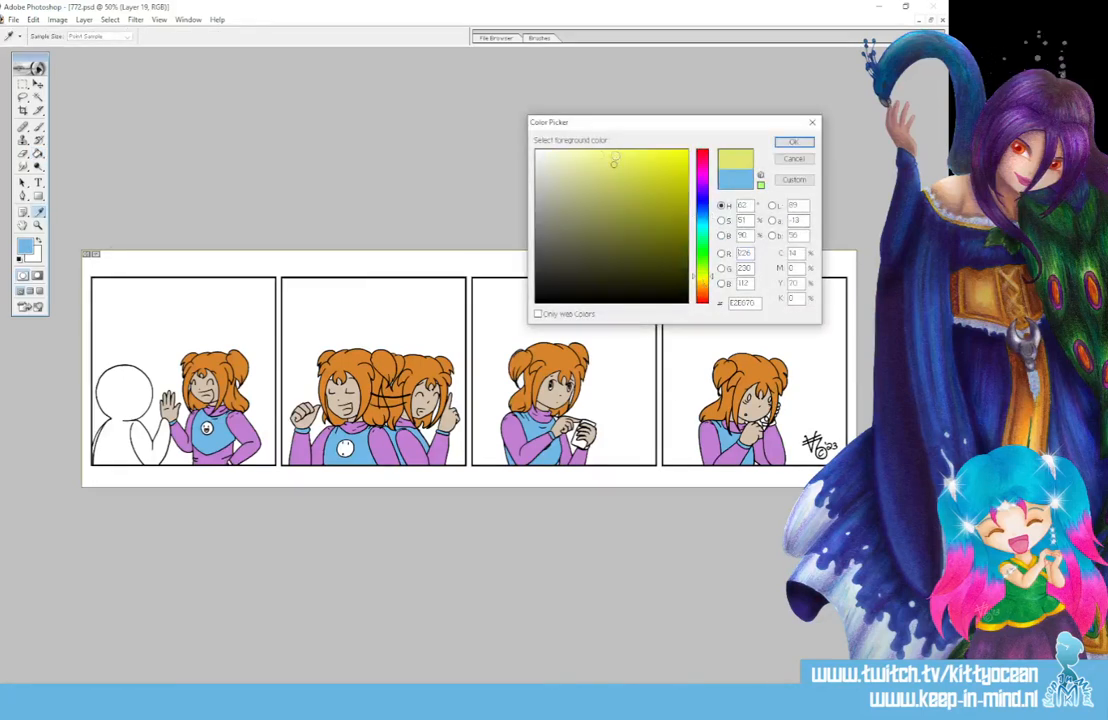
click(604, 151)
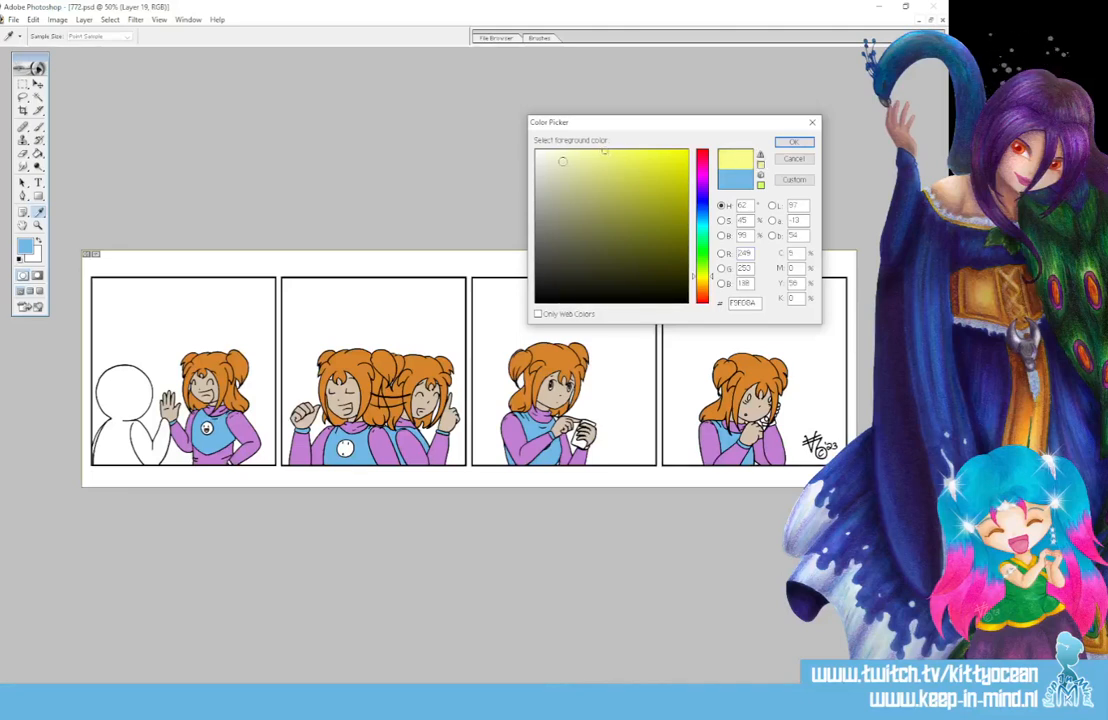
click(794, 141)
key(g)
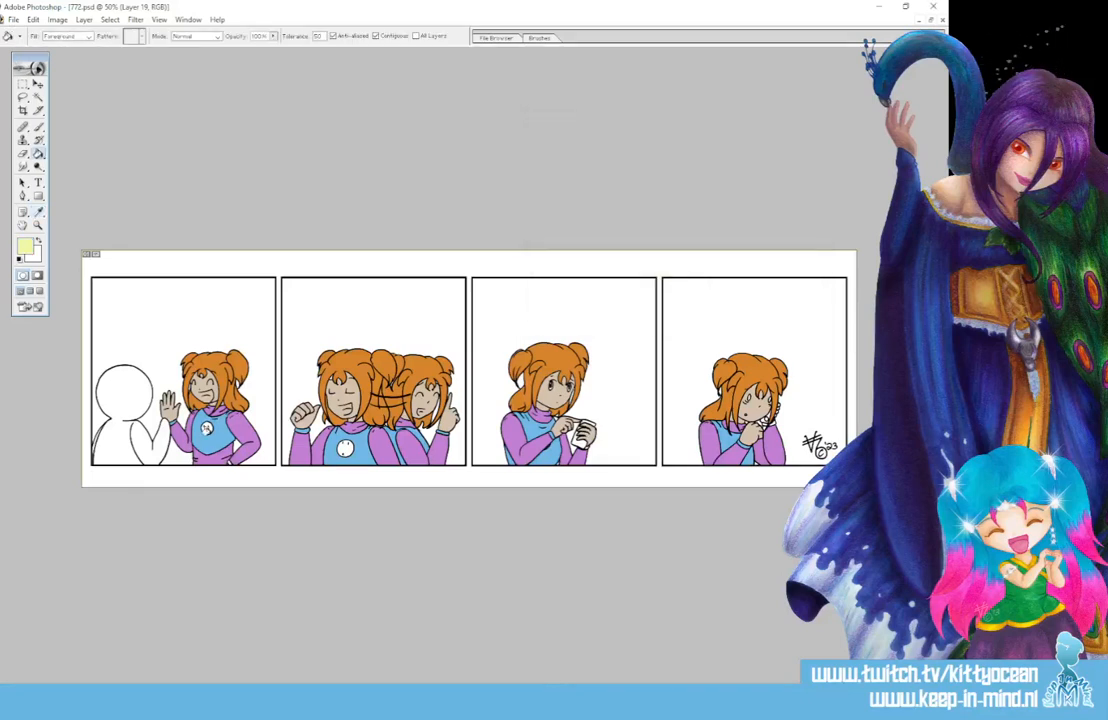
click(206, 428)
click(345, 447)
Sample the orange hair color and touch up unfilled gaps in the girls' hair across the four panels with the Brush.
key(ctrl+plus)
key(ctrl+plus)
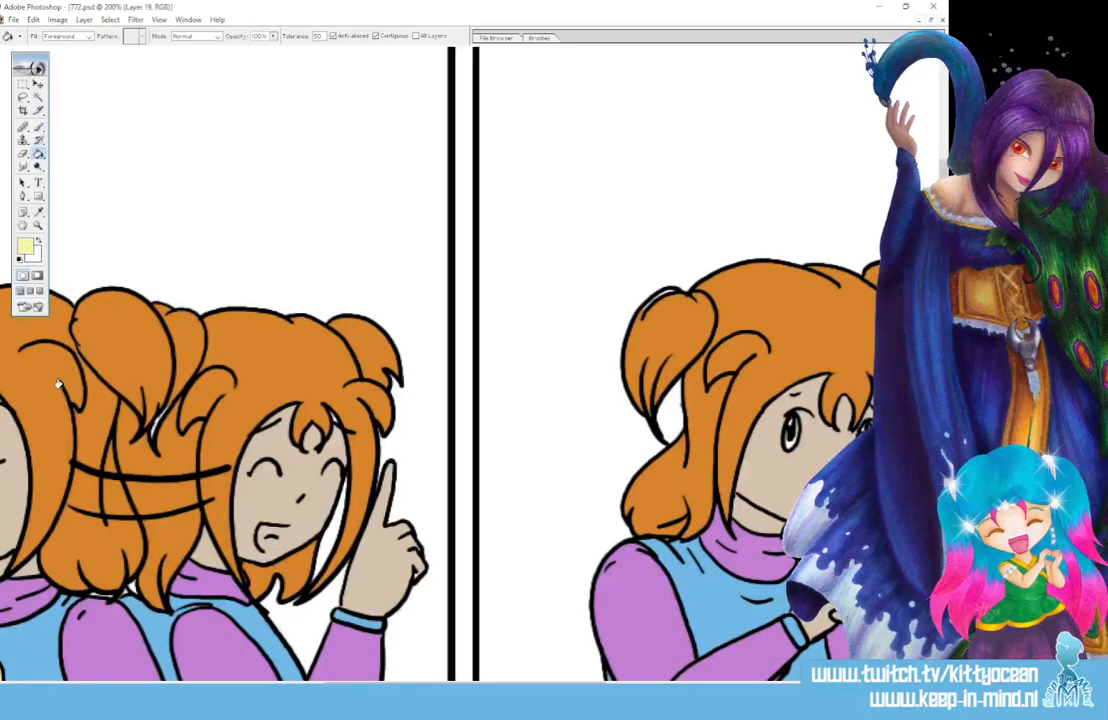
drag(383, 687, 101, 684)
click(36, 210)
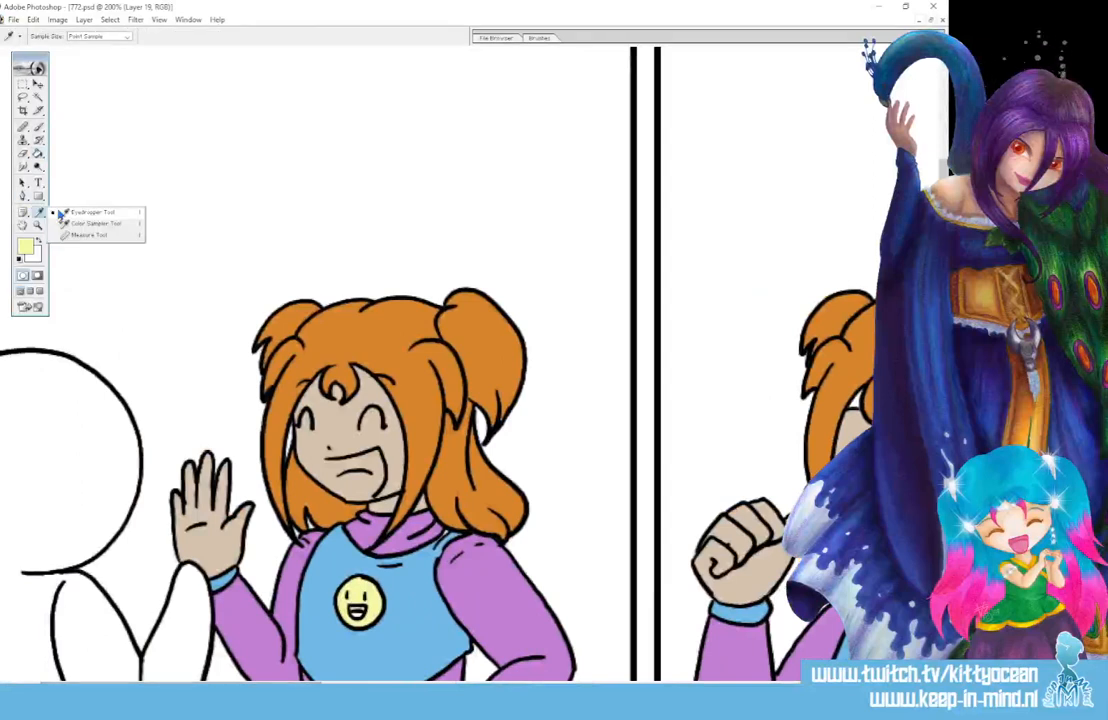
click(366, 313)
click(41, 127)
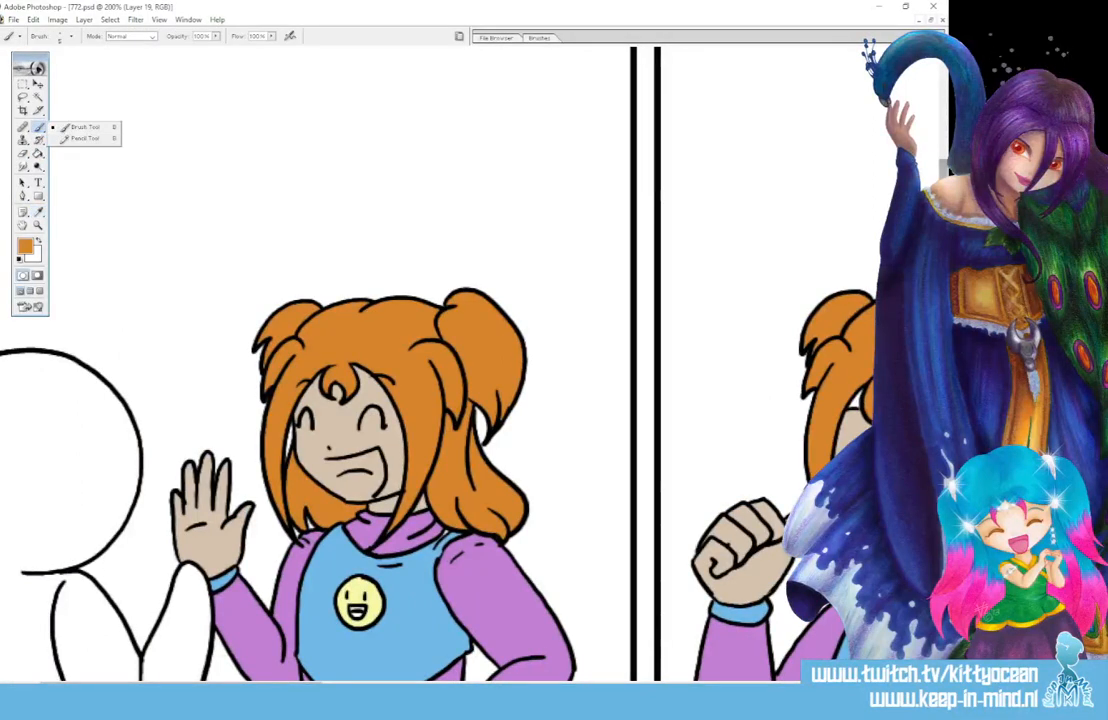
click(61, 131)
scroll(319, 365, down, 3)
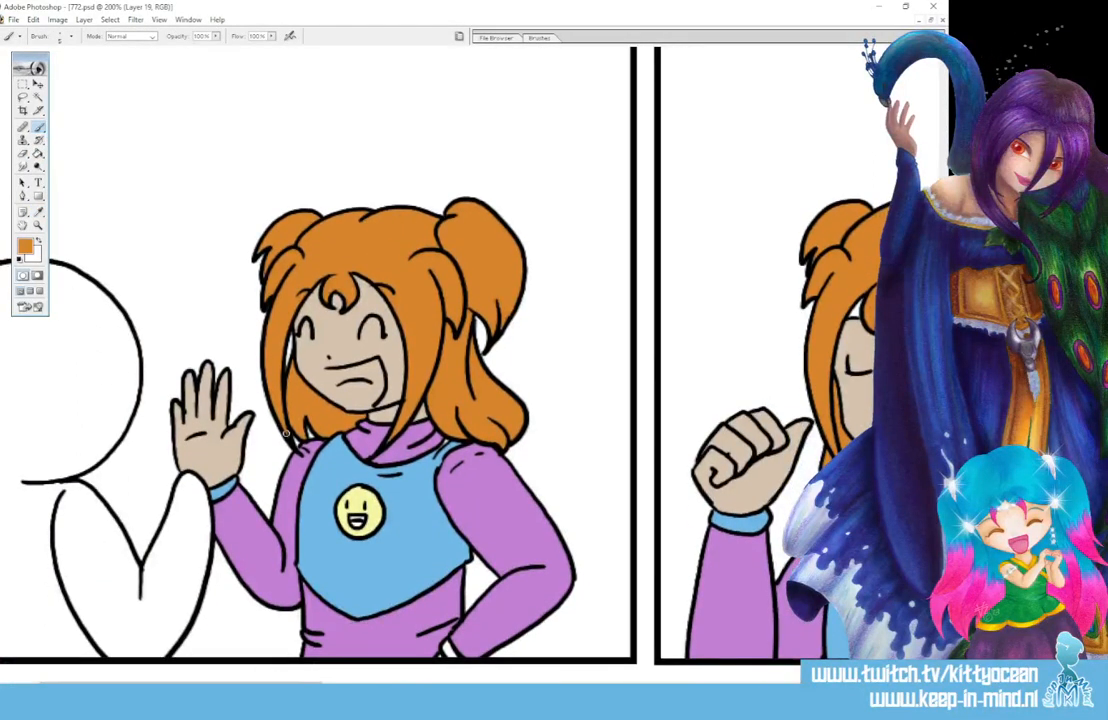
drag(280, 685, 444, 685)
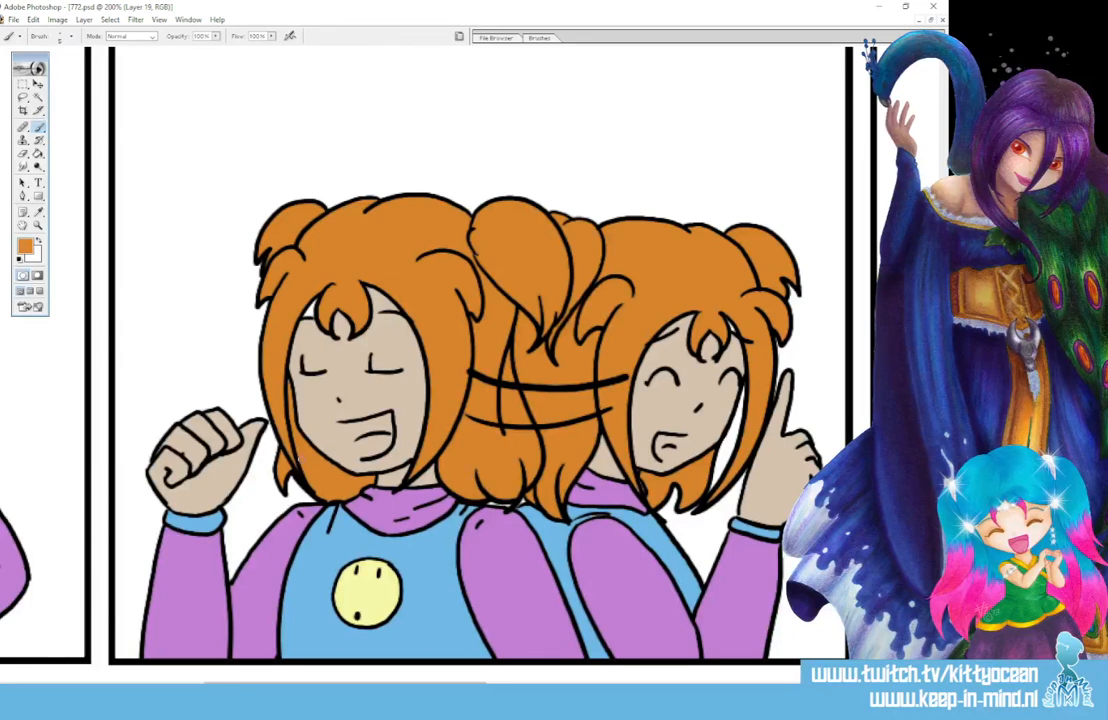
drag(442, 683, 653, 683)
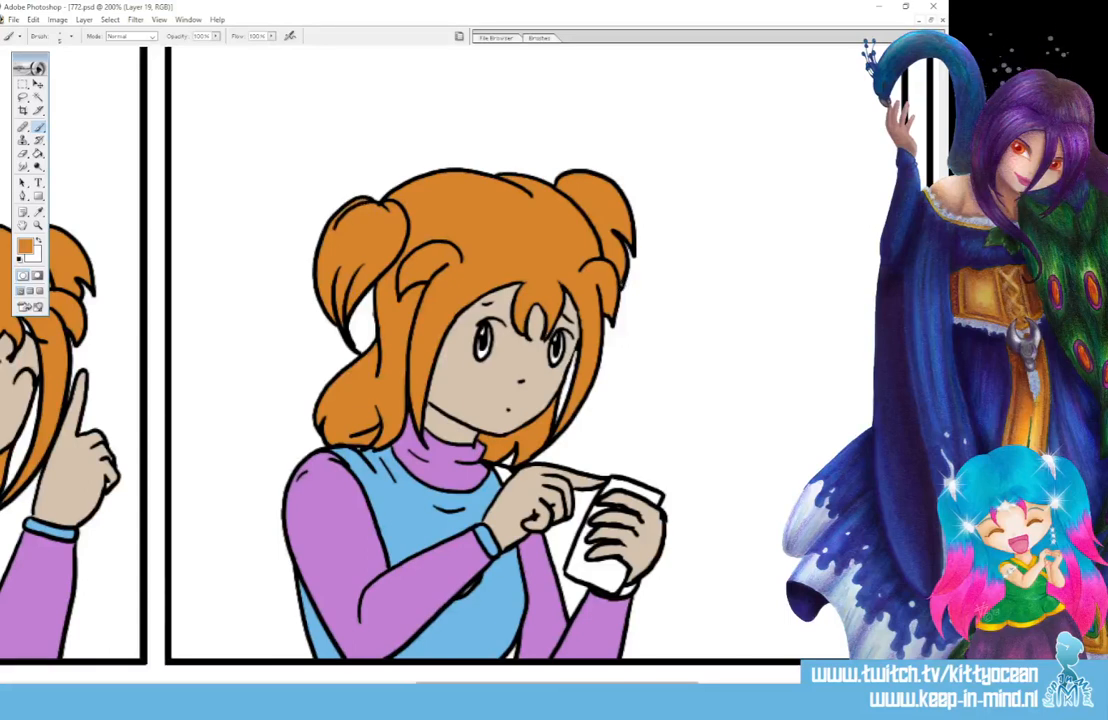
drag(600, 683, 831, 683)
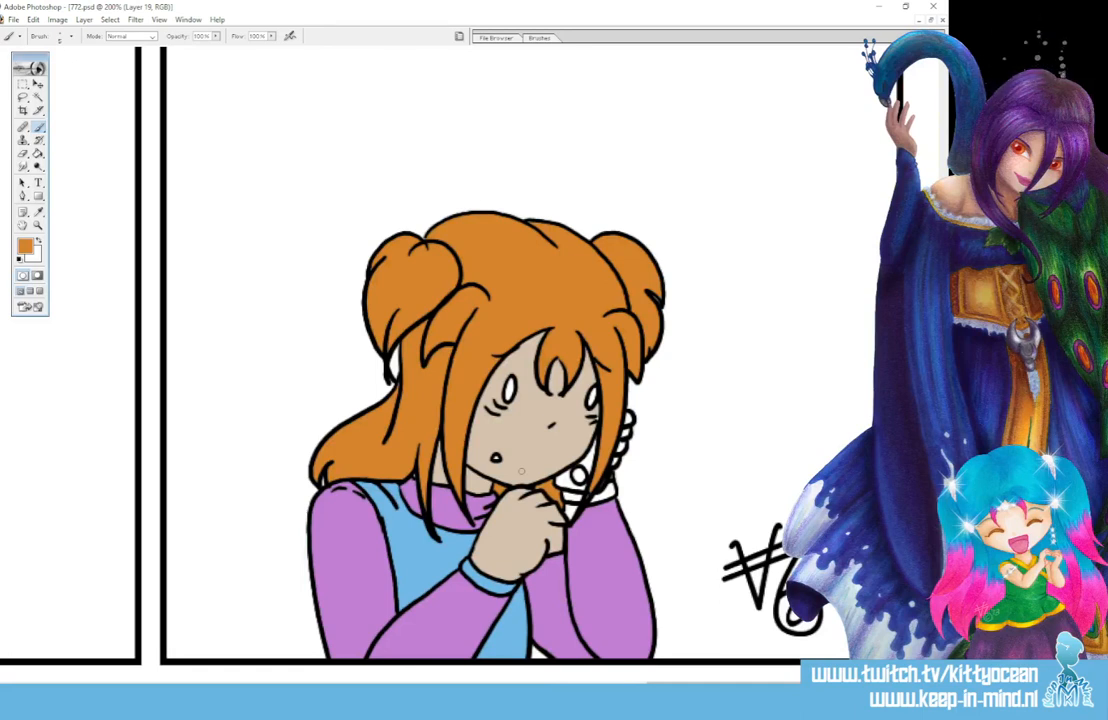
Sample the shirt's light blue and brush it onto the white cuff of the raised arm in the fourth panel.
click(38, 211)
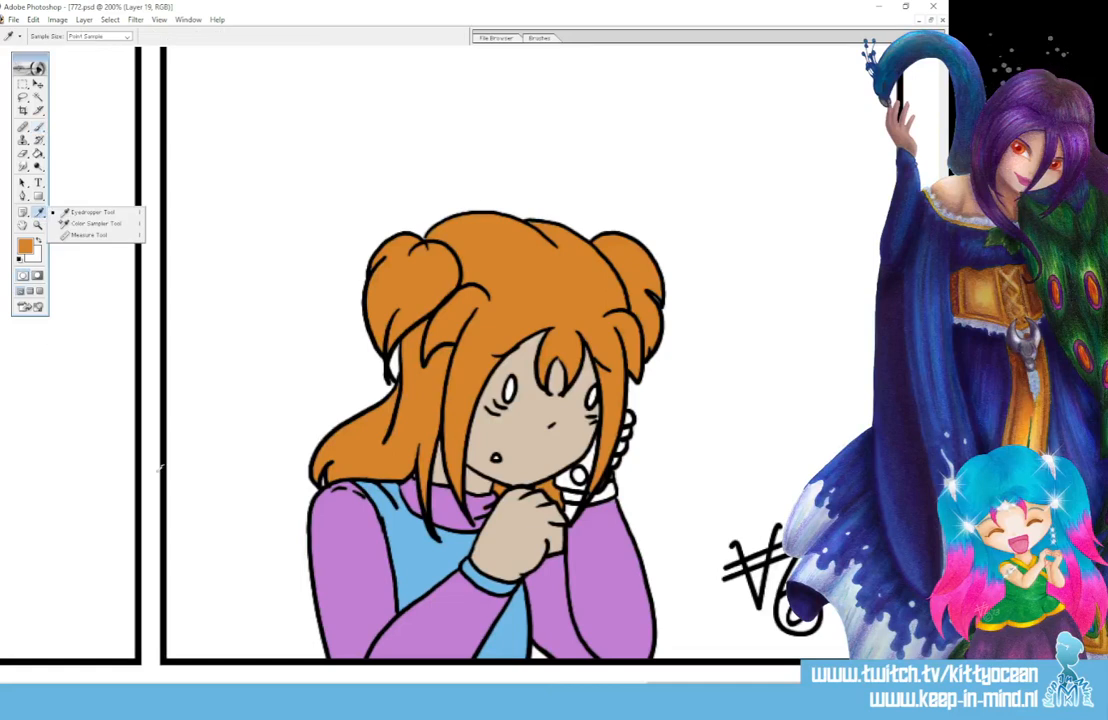
click(409, 549)
click(38, 126)
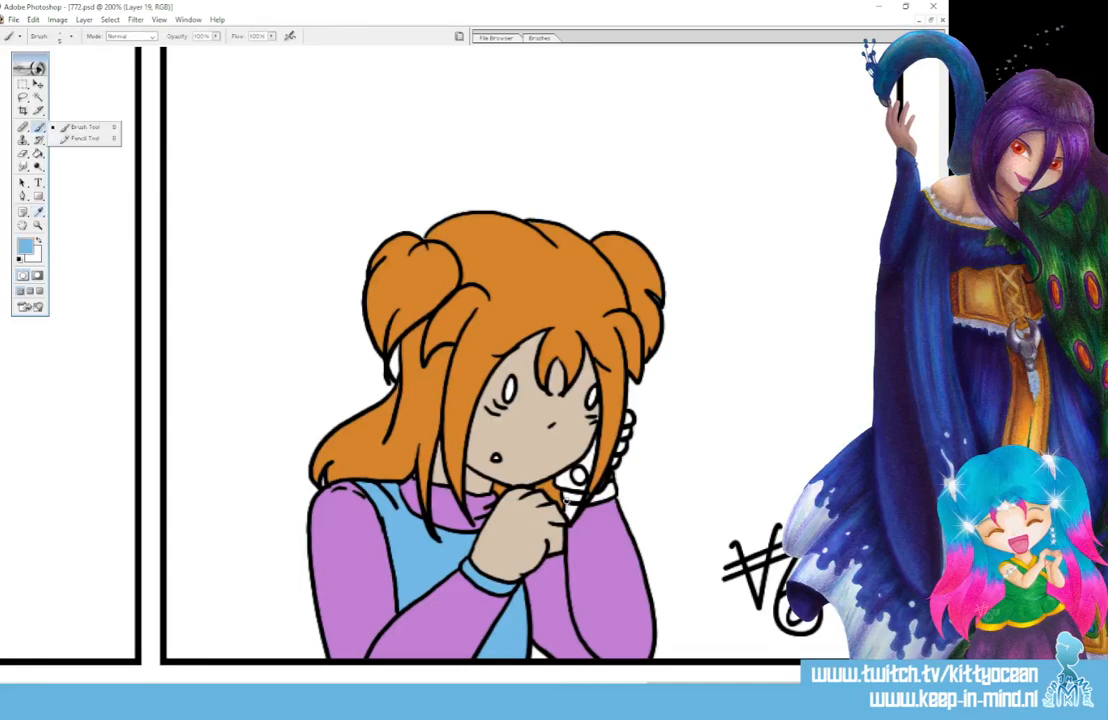
drag(586, 497, 611, 491)
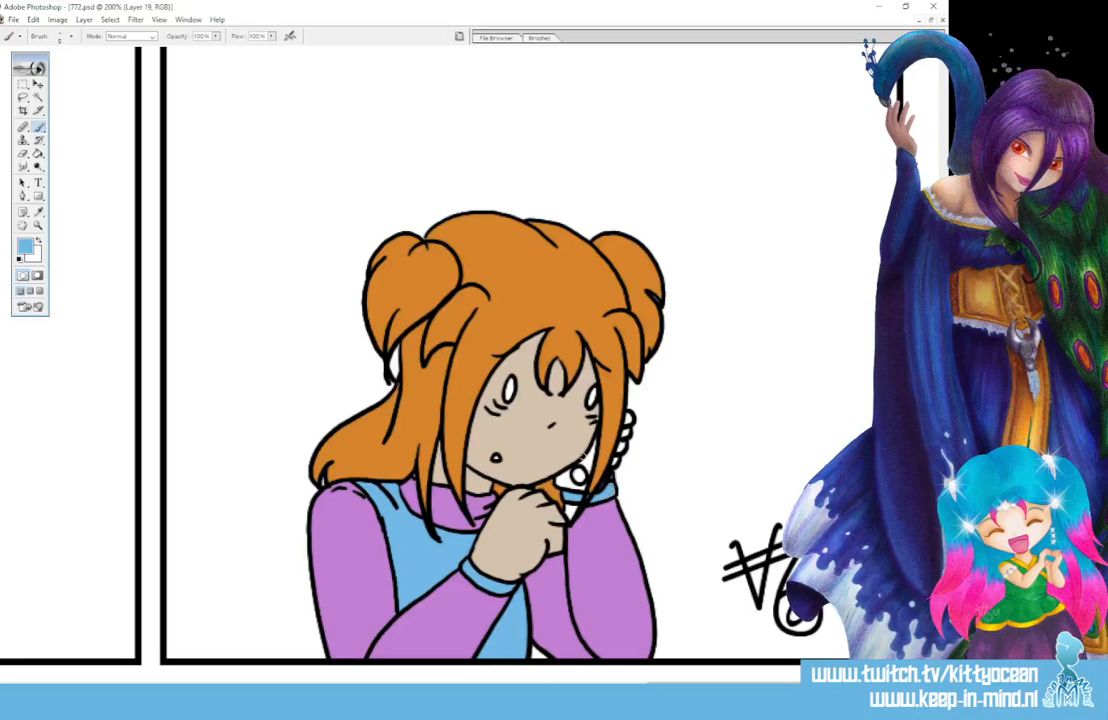
Sample the sleeve purple and brush it into the small gap beneath the blue cuff in the fourth panel.
click(38, 211)
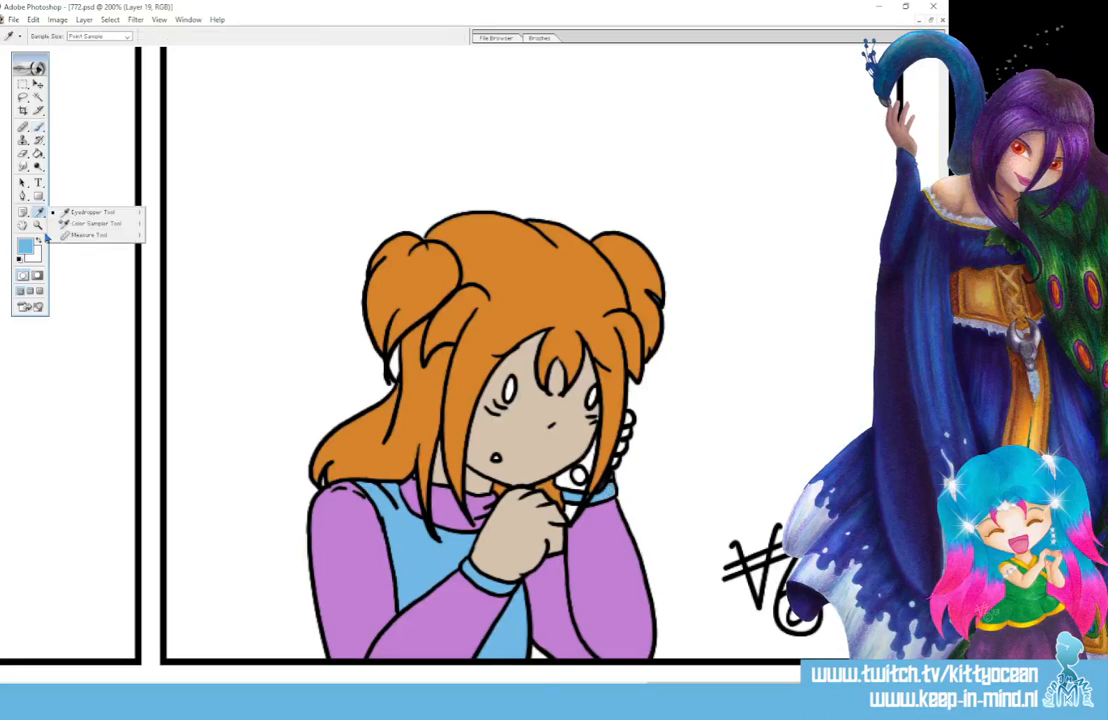
click(350, 545)
click(38, 126)
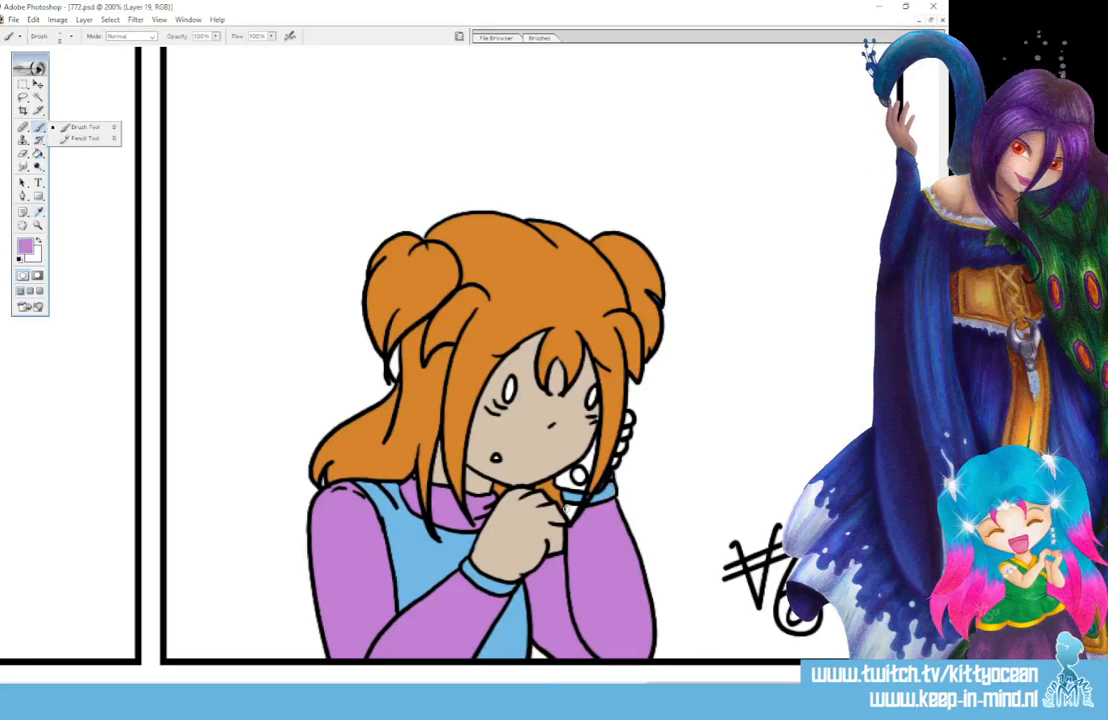
click(491, 441)
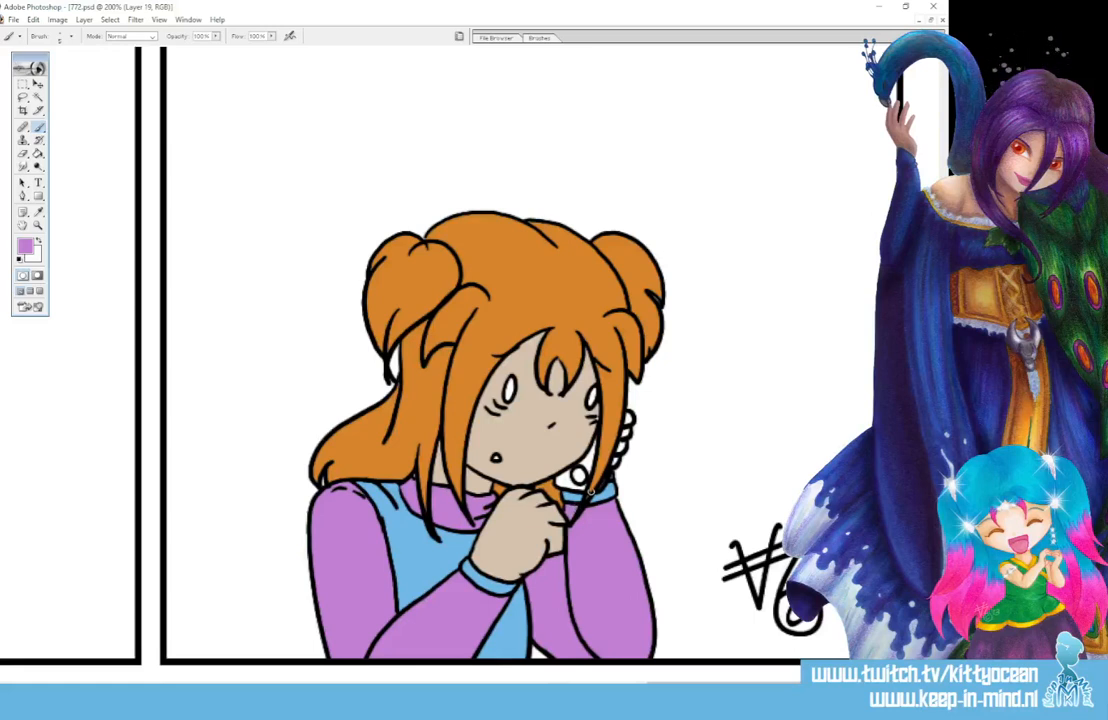
Sample the beige skin tone and touch up the unfilled skin in the fourth panel with the Brush.
click(38, 211)
click(518, 425)
click(38, 126)
Sample the sleeve purple in the third panel and brush it into the white gap between the collar and the pointing hand.
drag(708, 682, 498, 680)
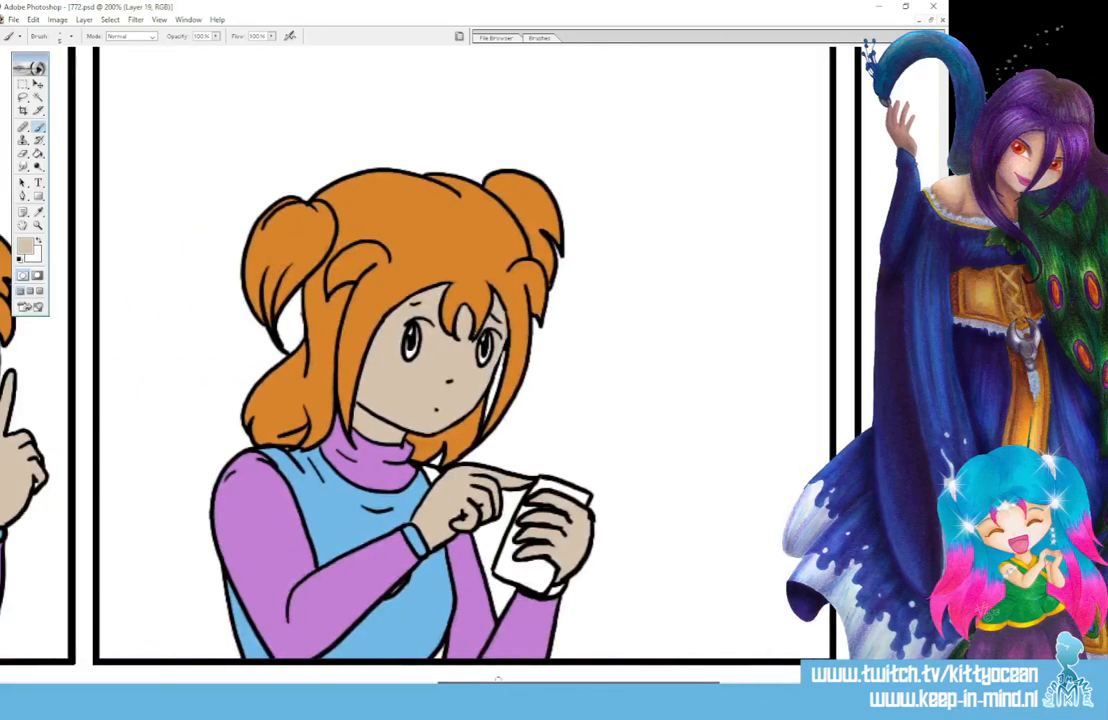
click(40, 212)
click(472, 576)
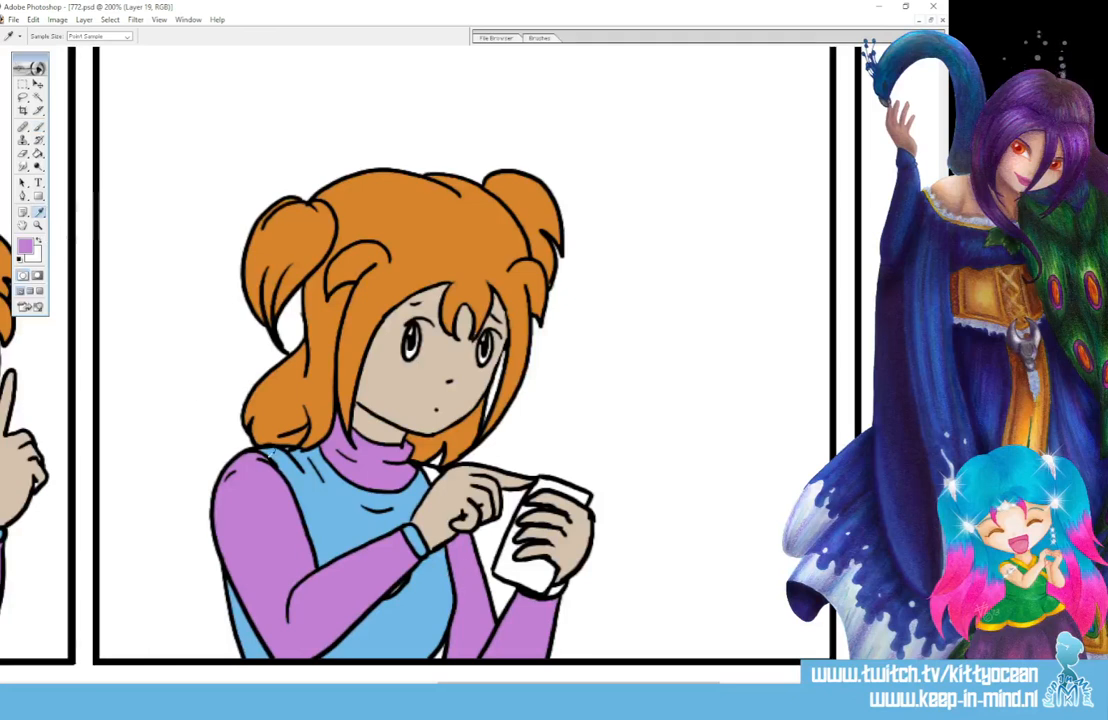
click(39, 128)
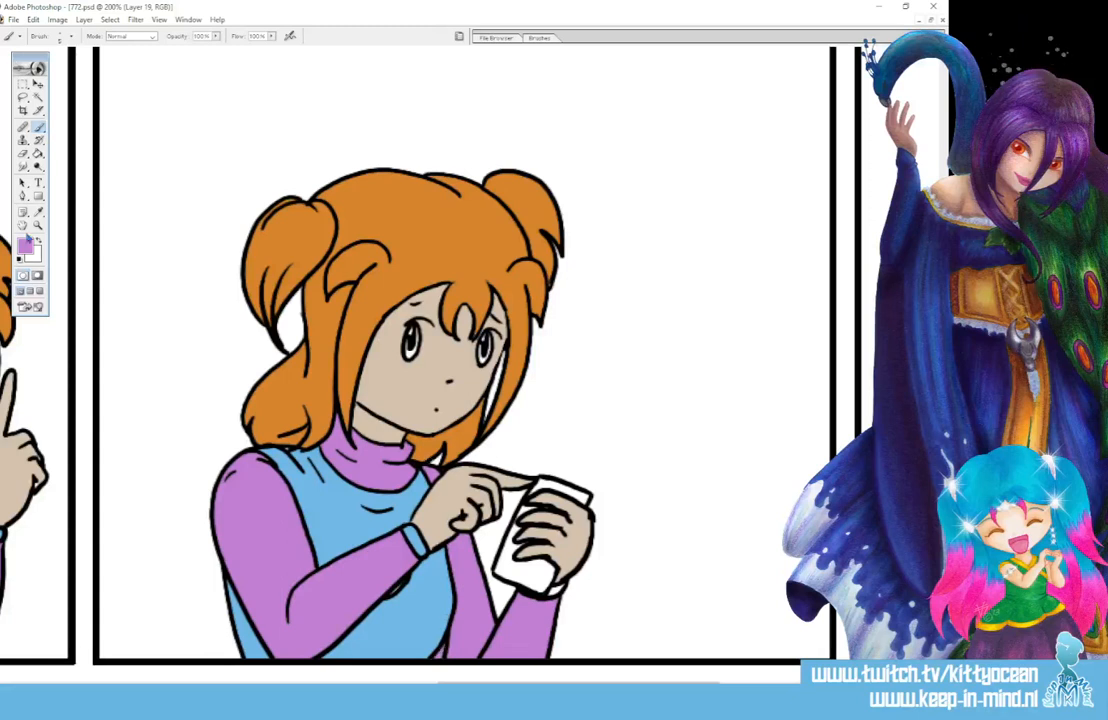
Sample the badge yellow from the second panel and paint the badge sliver below the girl's forearm in the third panel.
drag(540, 685, 348, 685)
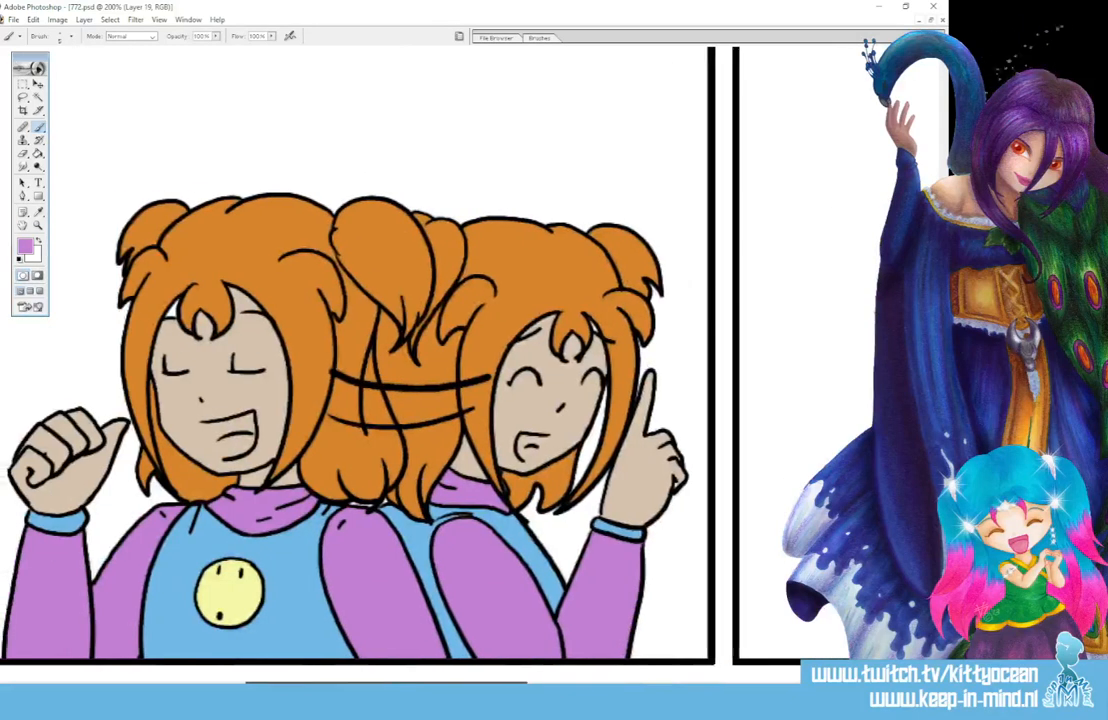
click(39, 212)
click(226, 590)
click(40, 128)
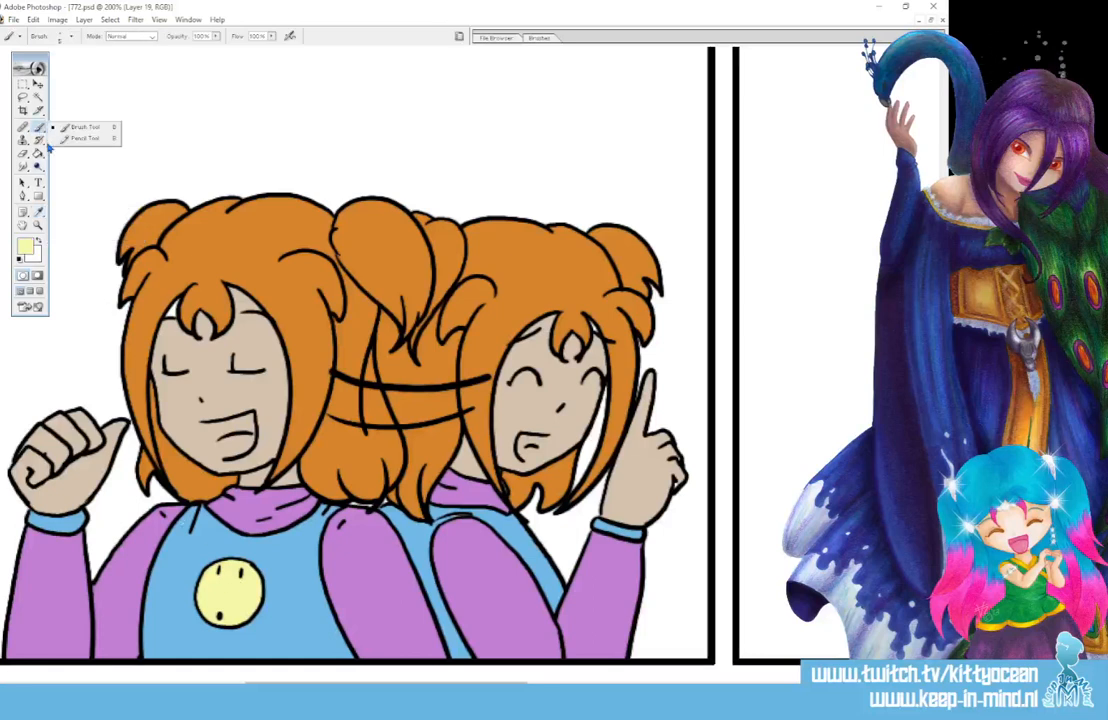
mouse_move(368, 685)
mouse_down()
mouse_move(732, 685)
mouse_move(537, 685)
mouse_move(570, 664)
mouse_up()
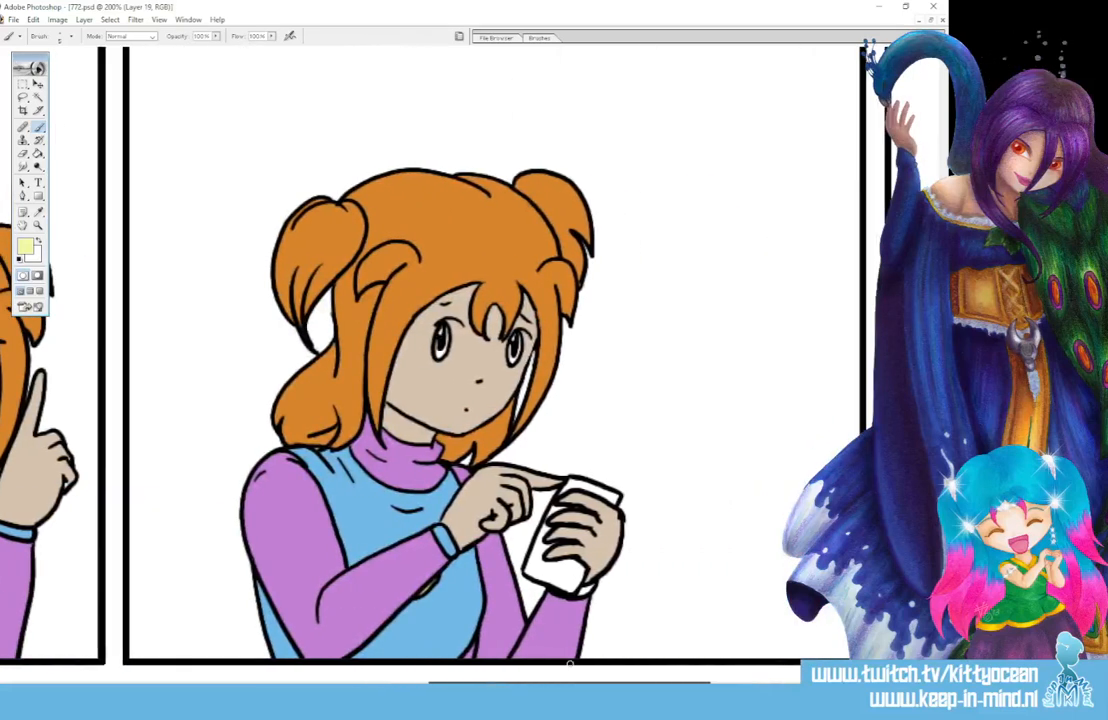
Swap to white and paint the whites of the girl's eyes in the third panel.
key(x)
drag(451, 324, 447, 356)
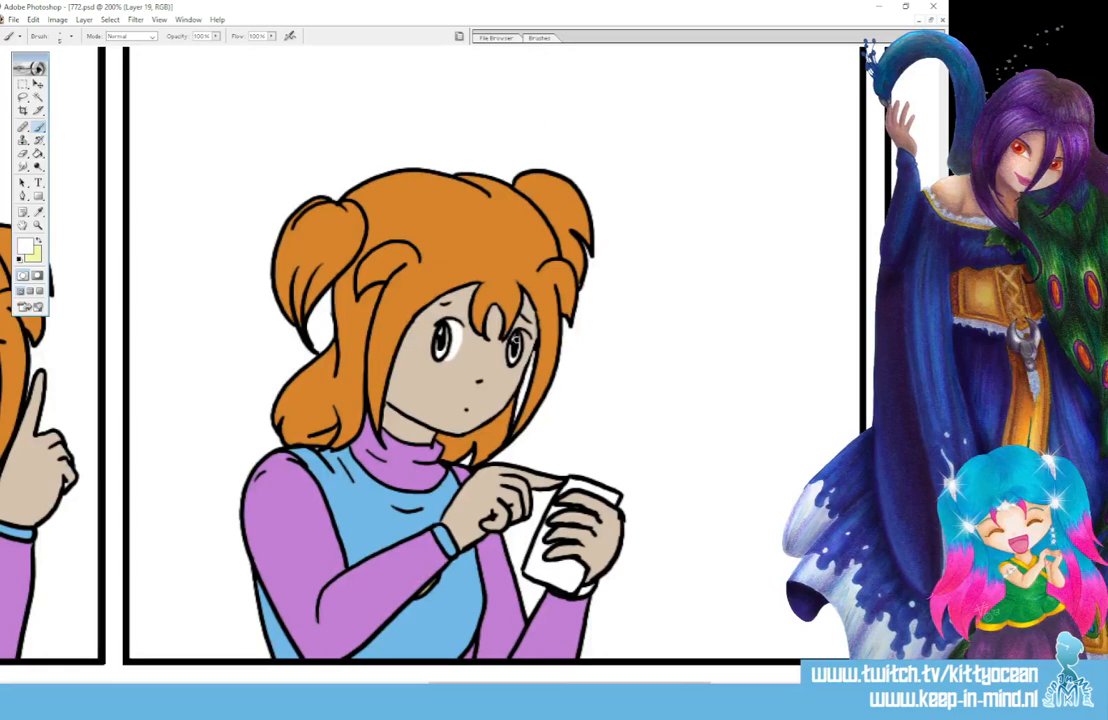
mouse_move(521, 337)
mouse_down()
mouse_move(519, 361)
mouse_move(525, 336)
mouse_up()
Sample the shirt's light blue and brush it onto the girl's shoulder edge and irises in the third panel.
click(38, 212)
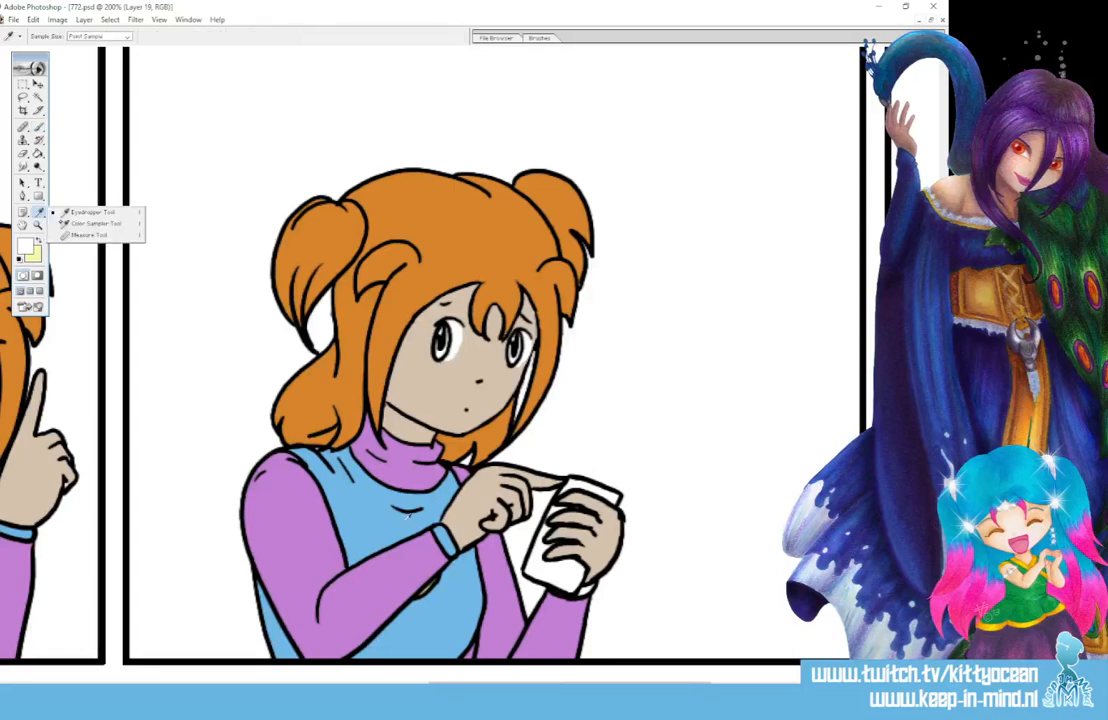
click(408, 516)
click(39, 127)
click(314, 448)
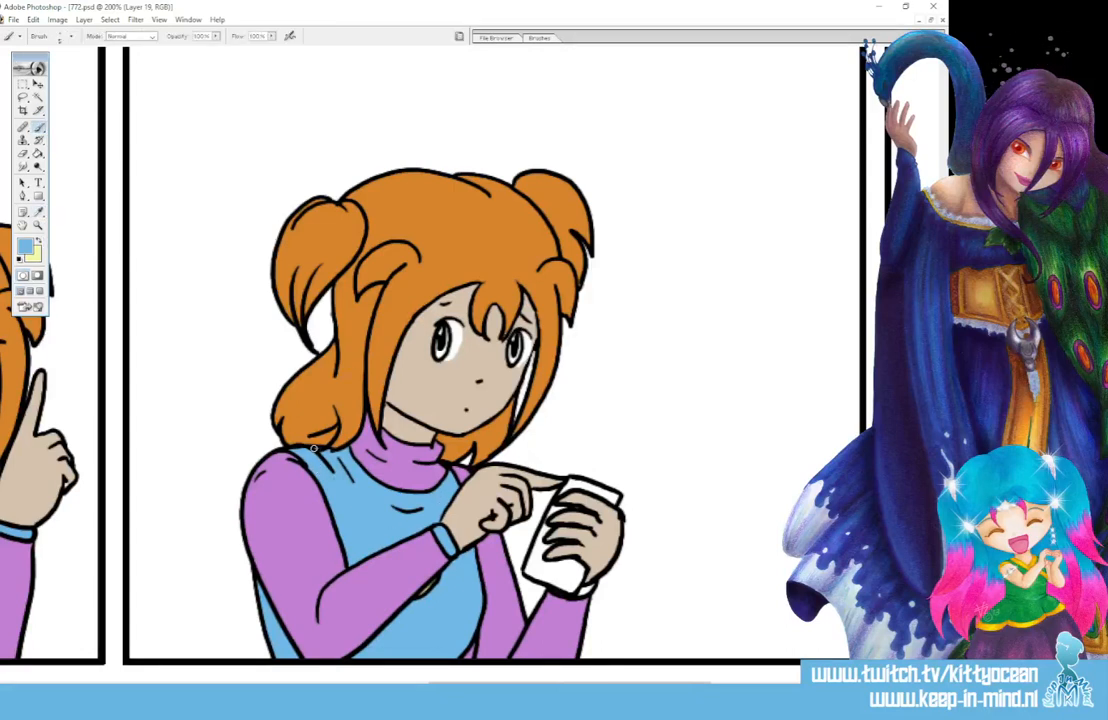
drag(438, 338, 436, 343)
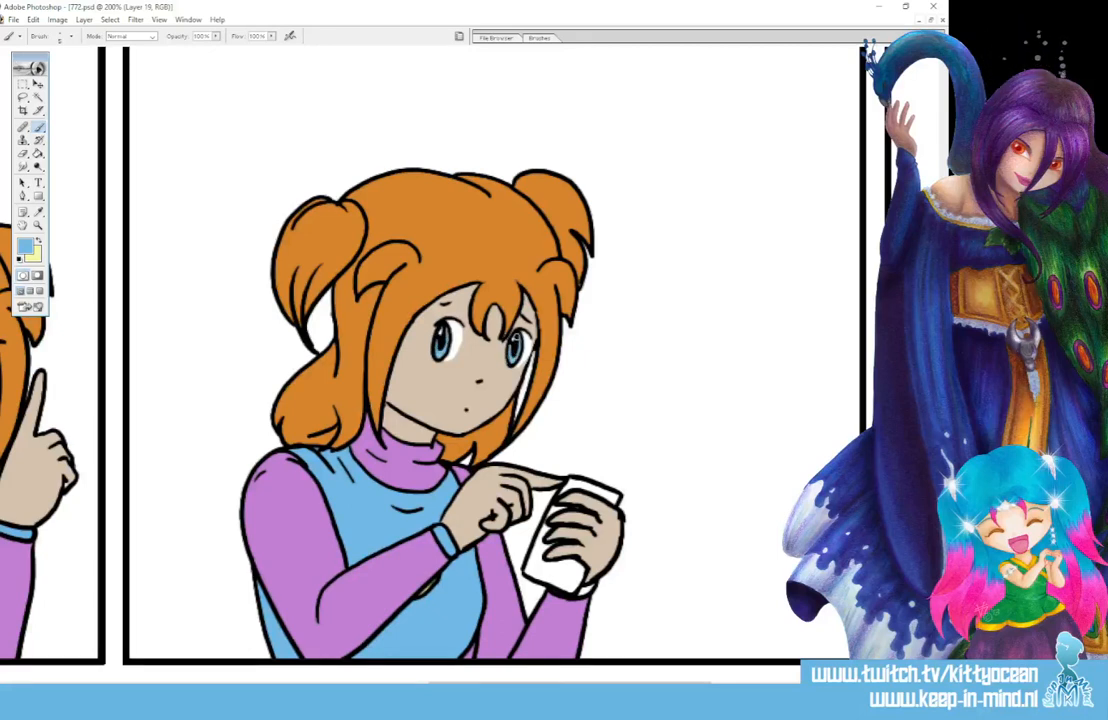
Sample the orange hair color and touch up the edge of the girl's bangs in the third panel with the Brush.
key(i)
click(40, 213)
click(302, 262)
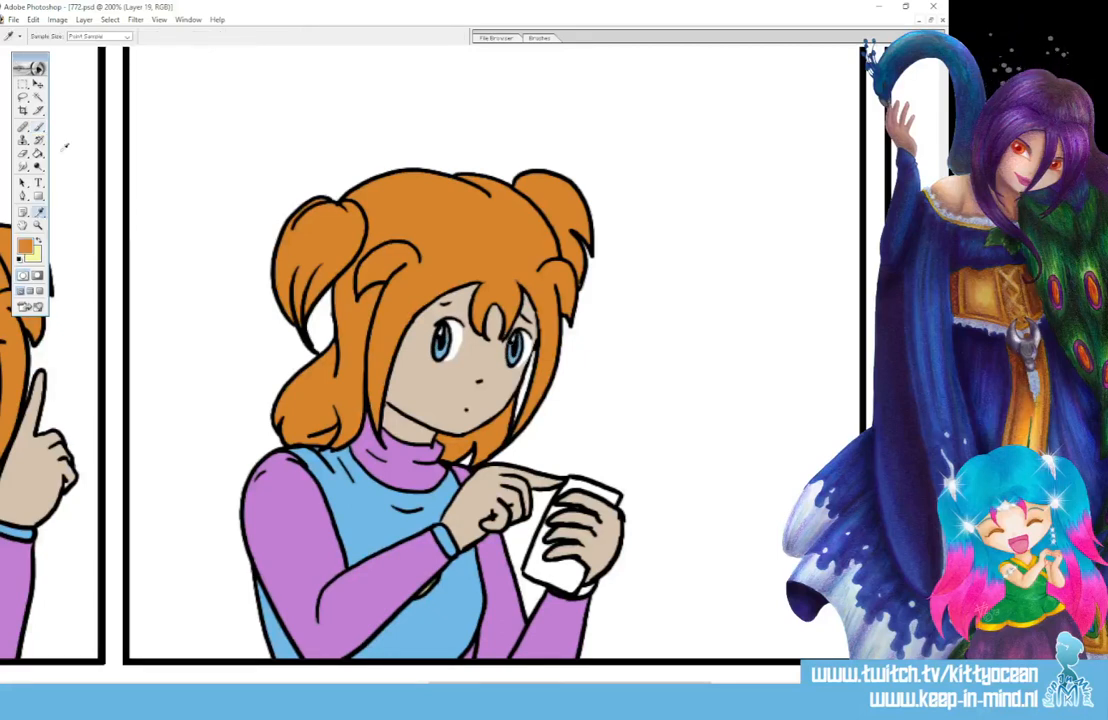
click(39, 127)
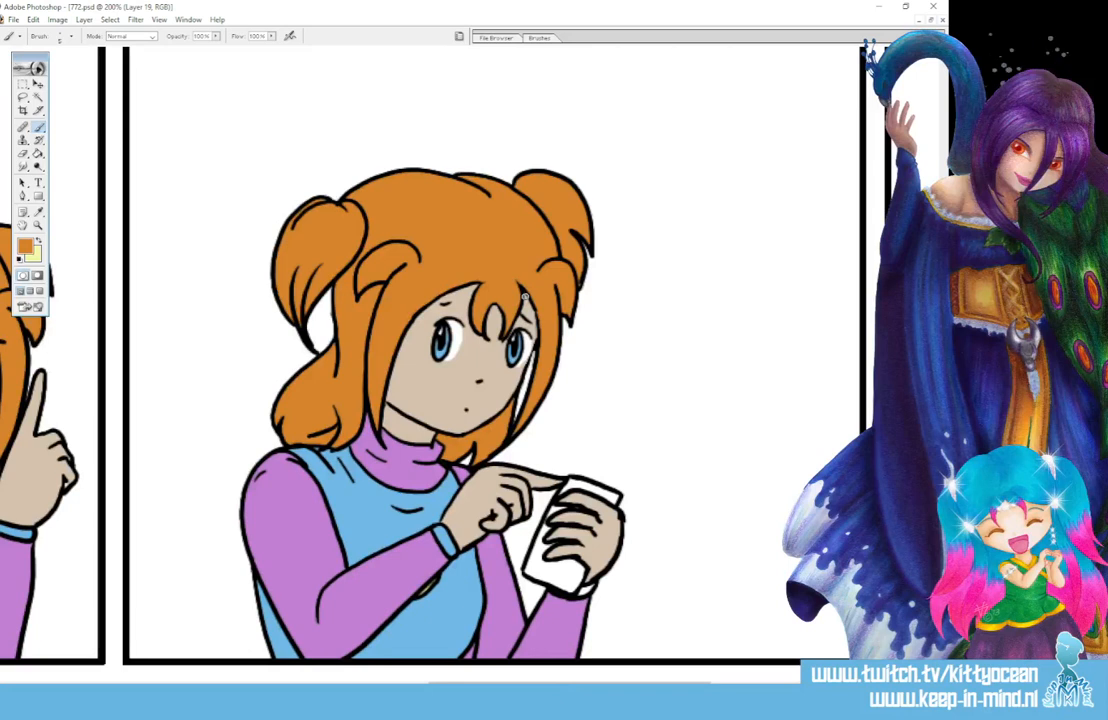
Sample the beige skin tone from the winking-side girl's face in the second panel and touch up her skin with the Brush.
drag(560, 684, 388, 684)
click(40, 213)
click(490, 398)
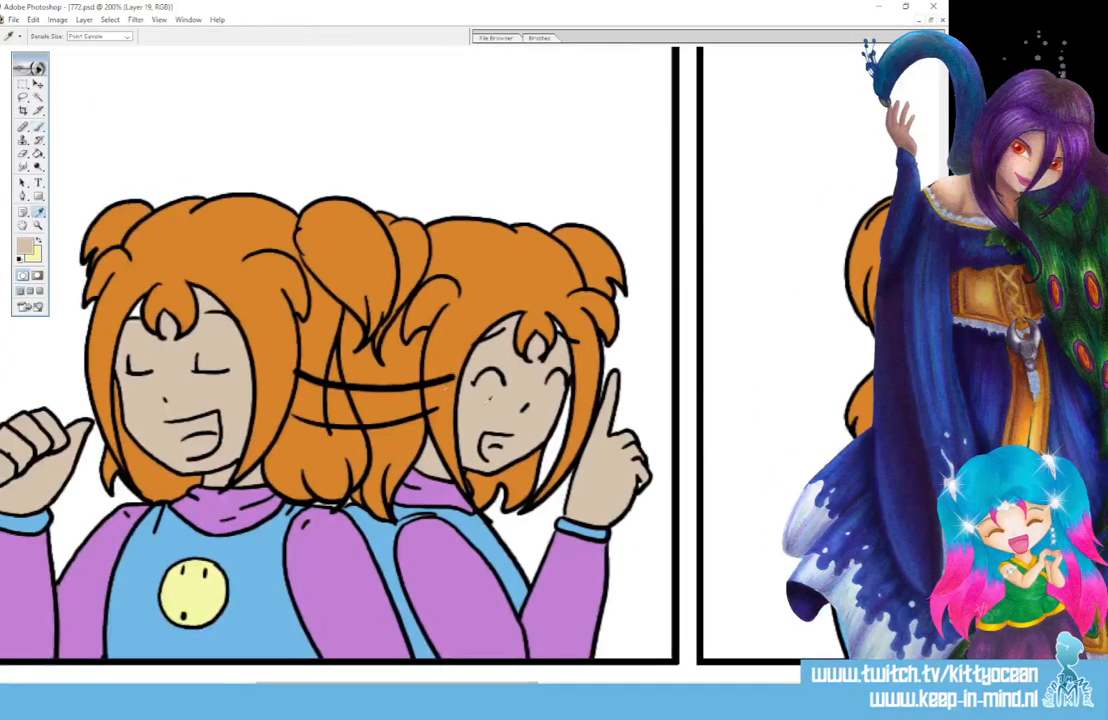
click(38, 127)
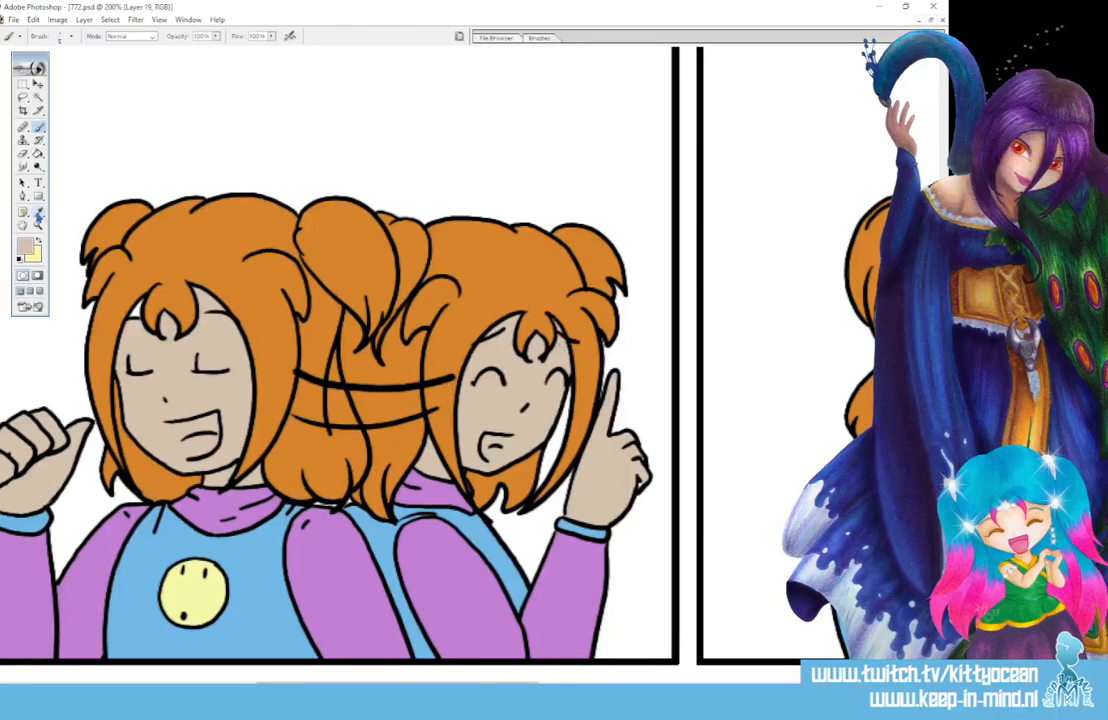
Touch up remaining gaps in the second panel with the Brush, using sampled orange for the hair and sampled beige for the skin.
click(39, 212)
click(135, 238)
click(38, 127)
click(39, 213)
click(137, 342)
click(39, 128)
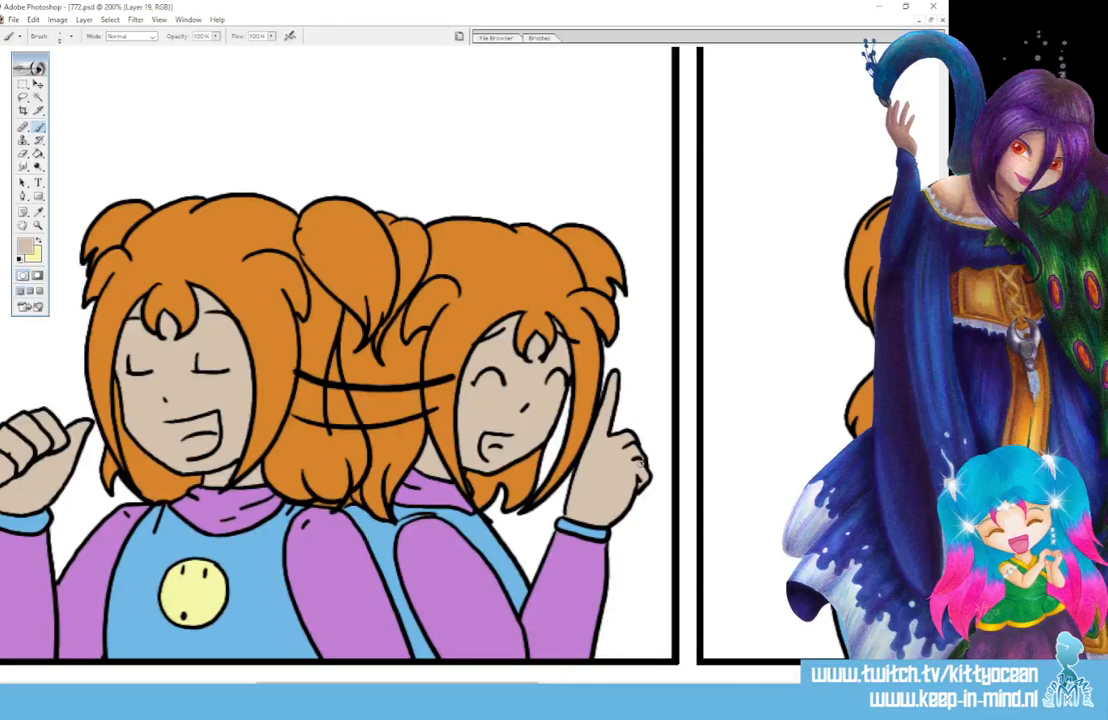
Sample the orange hair color and touch up the hair beside the closed-eyed girl's neck in the second panel with the Brush.
click(39, 212)
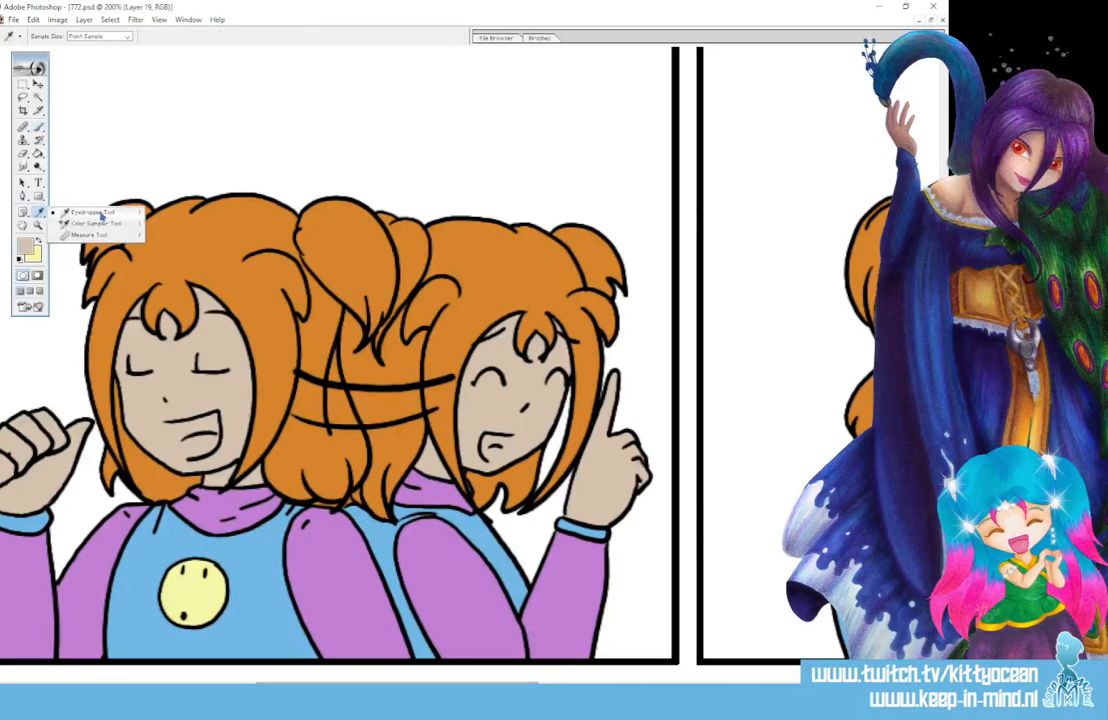
click(227, 260)
drag(39, 126, 70, 121)
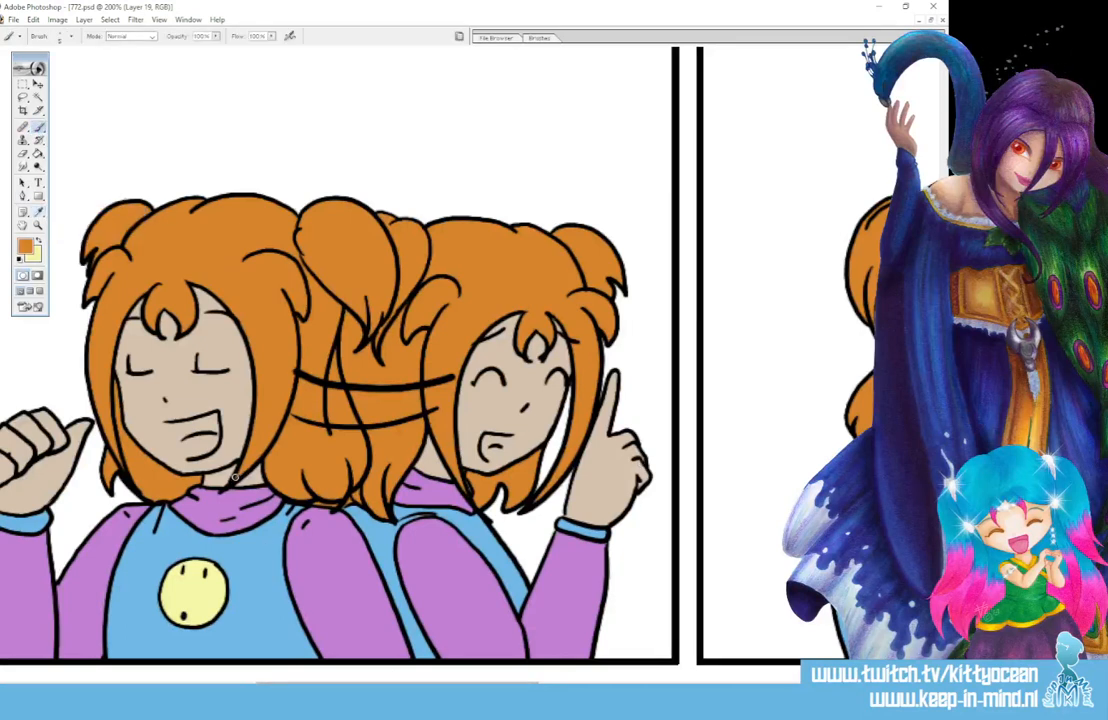
Sample the shirt's light blue and brush it into the white cuff of the girl's hand on her hip in the first panel.
drag(411, 683, 207, 683)
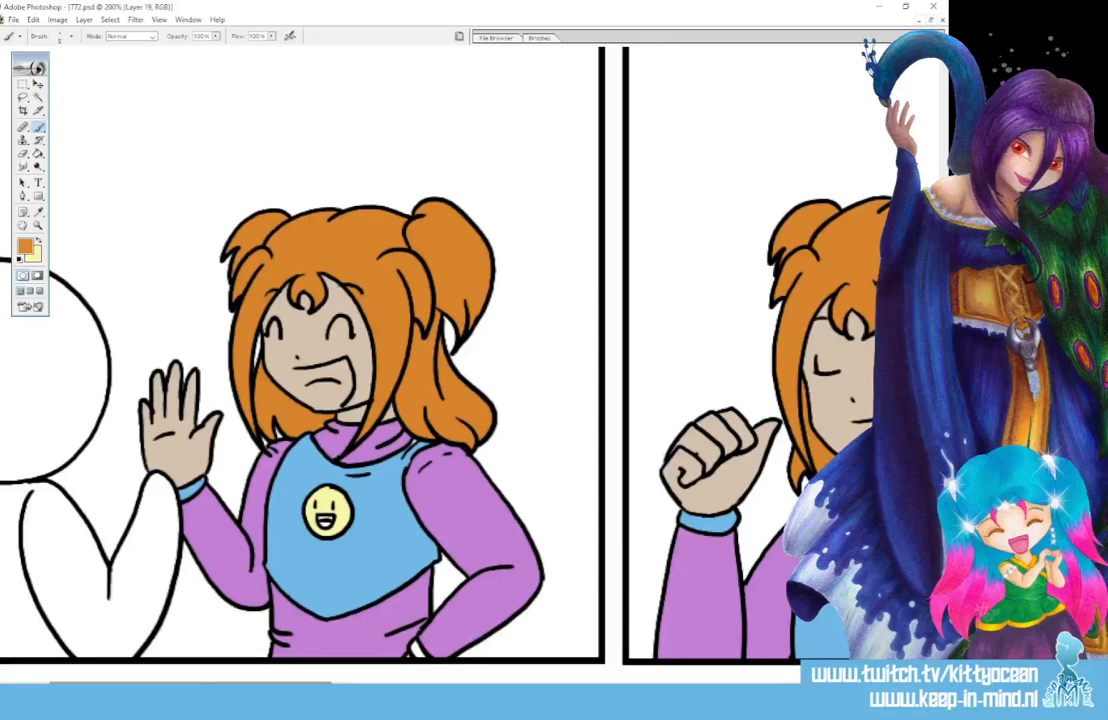
click(39, 212)
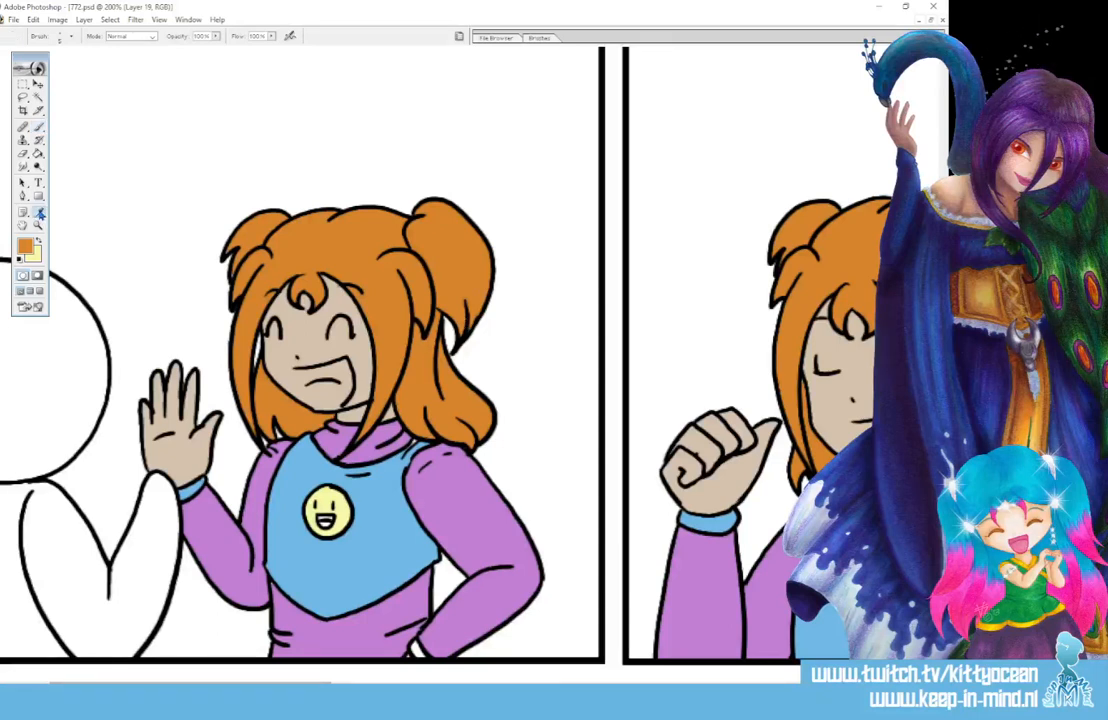
click(300, 480)
click(39, 127)
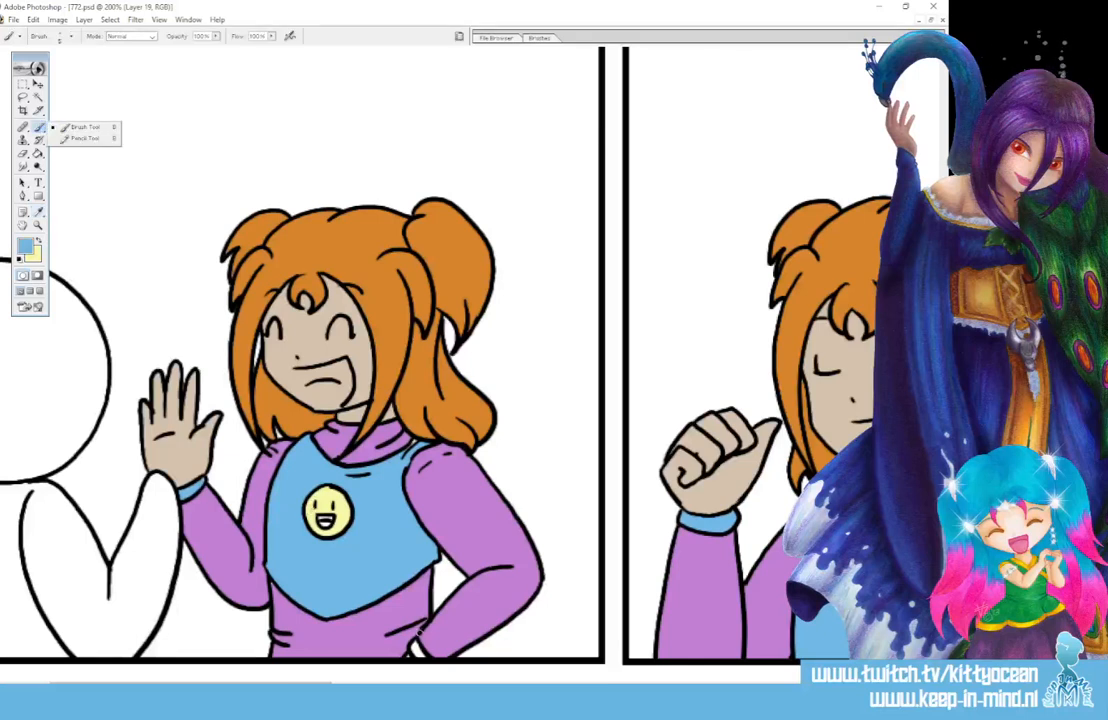
click(59, 130)
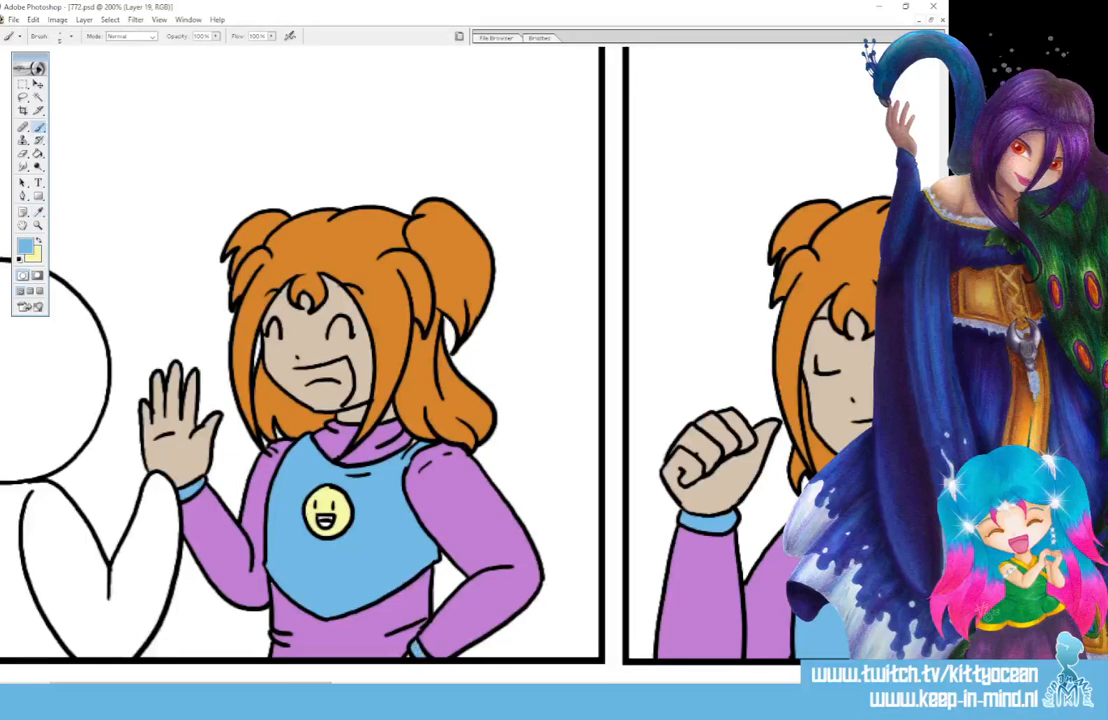
Sample the sweater's purple and then the beige skin tone, and touch up the gap beside the hip-side cuff in the first panel.
click(39, 212)
click(355, 612)
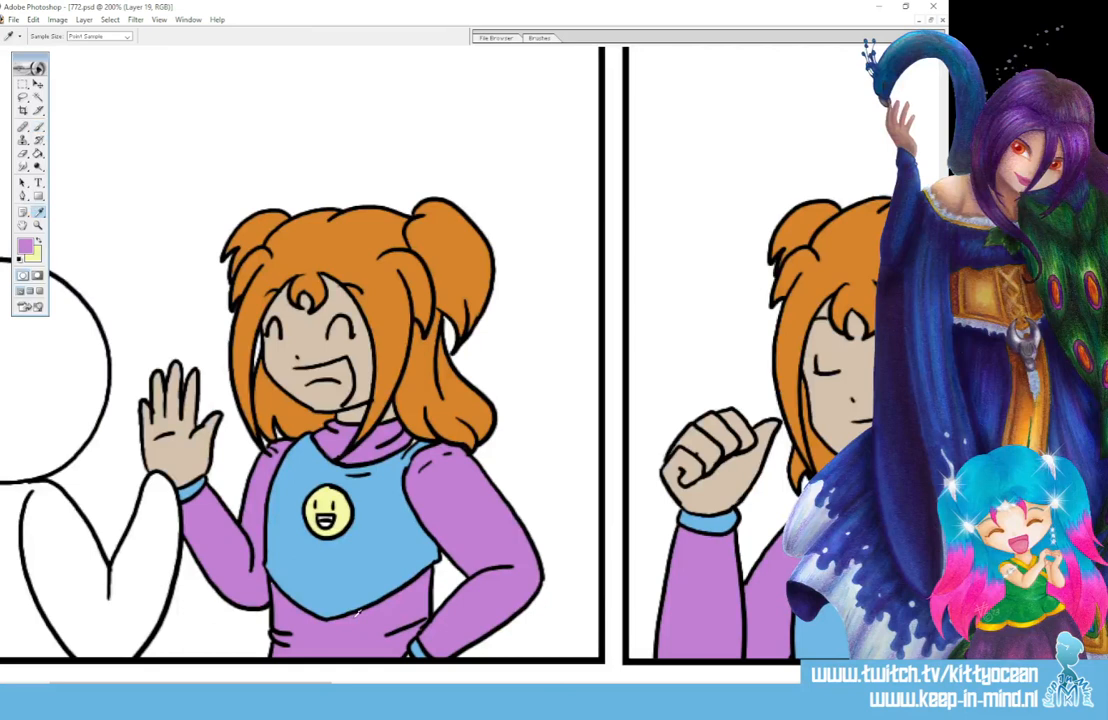
click(284, 310)
click(39, 127)
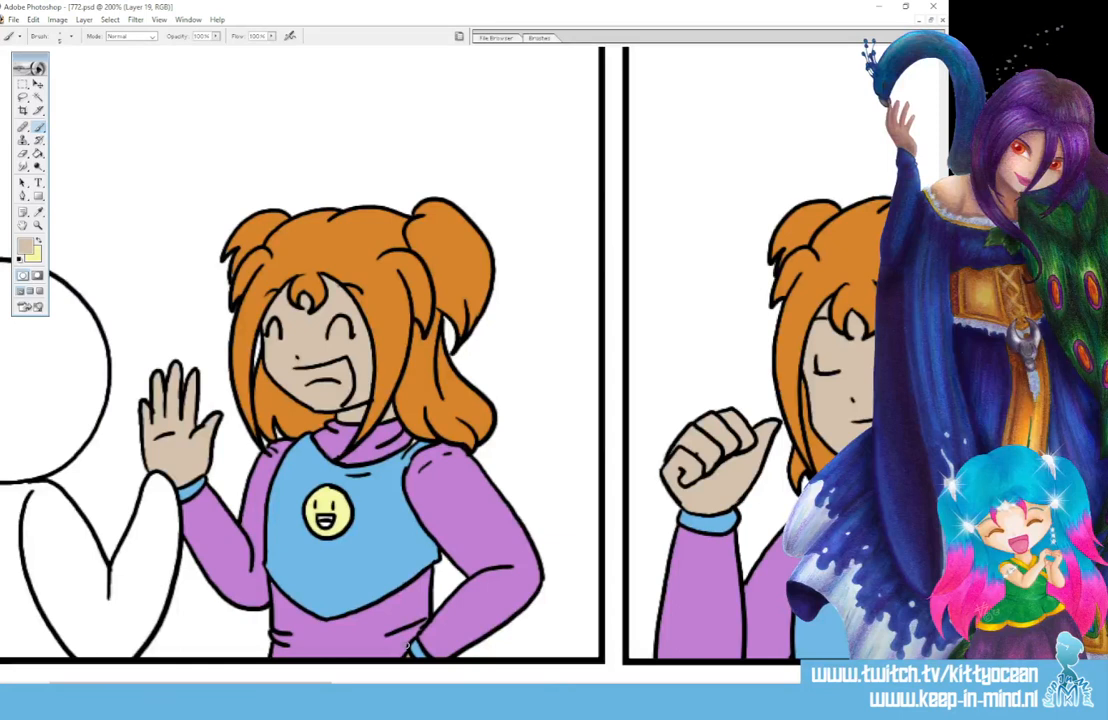
Set the foreground color to dark pink (hue 329) and brush it into the mouths of the badge and the girl in the first panel.
click(27, 247)
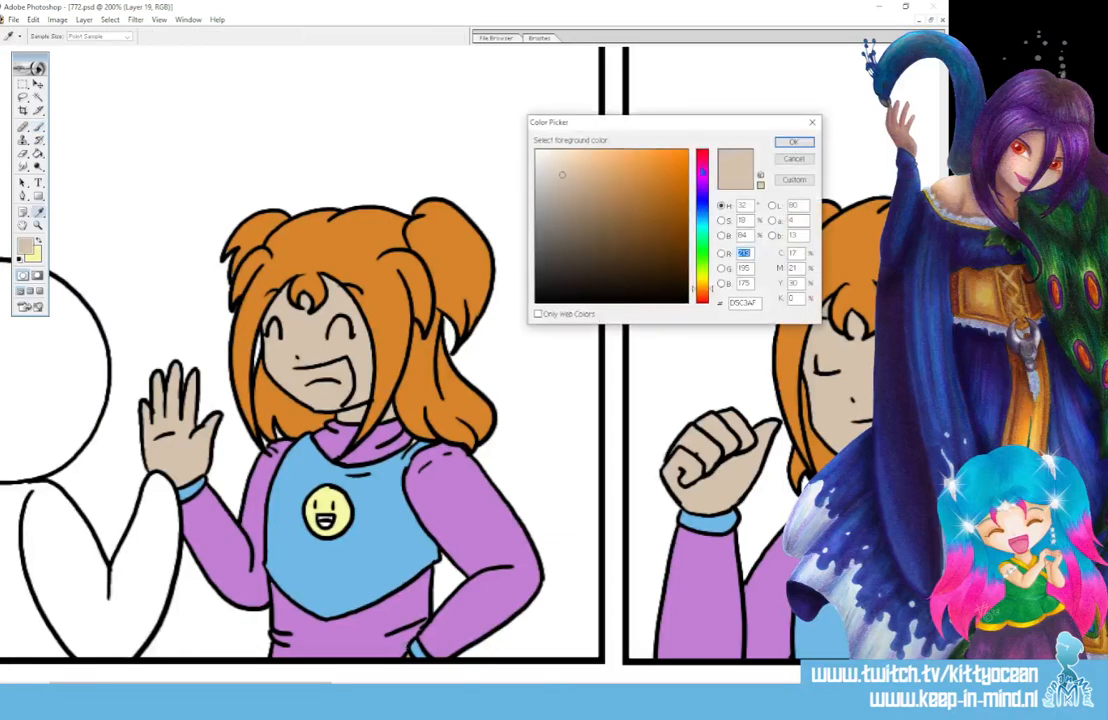
click(702, 163)
click(661, 184)
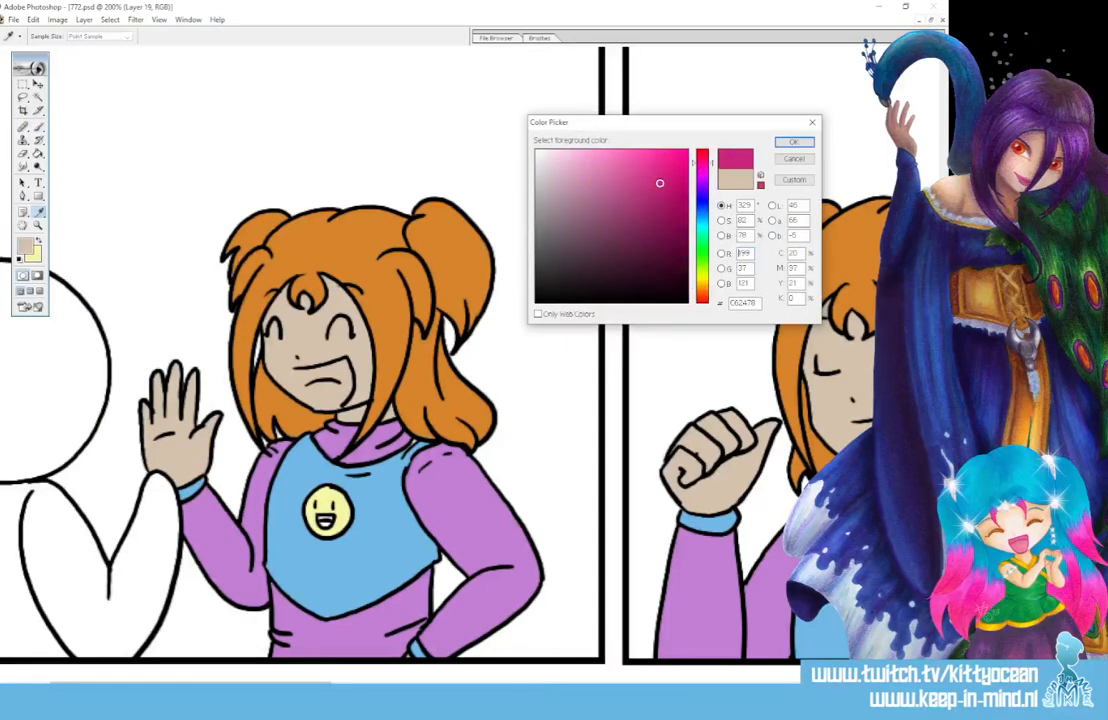
click(796, 144)
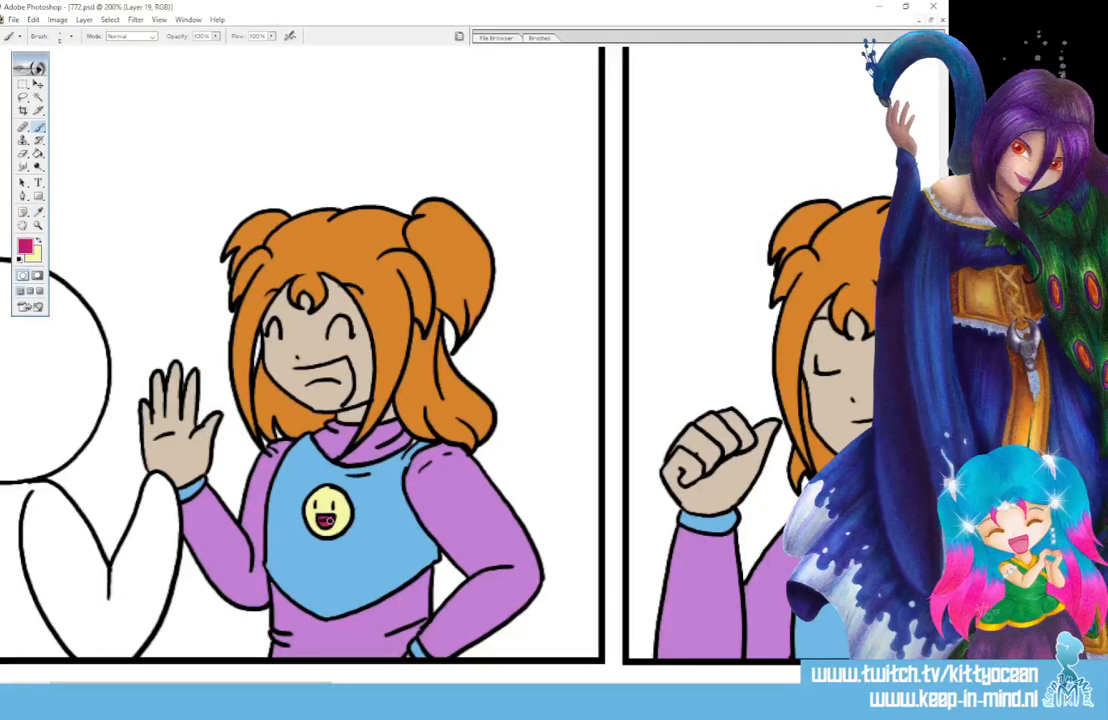
mouse_move(297, 371)
mouse_down()
mouse_move(318, 401)
mouse_move(347, 393)
mouse_move(344, 363)
mouse_move(301, 373)
mouse_move(313, 383)
mouse_move(330, 372)
mouse_move(323, 390)
mouse_up()
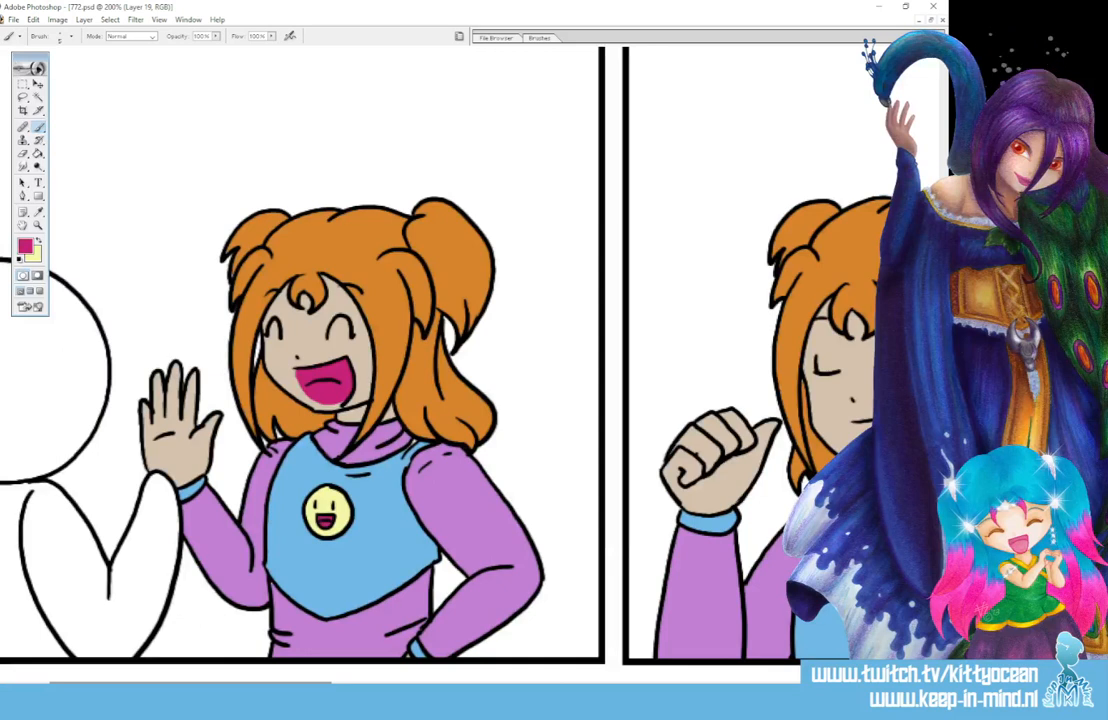
Brush dark pink into the mouths of the girls in the second and fourth panels, storing the sampled orange hair color as the background color.
drag(190, 686, 349, 686)
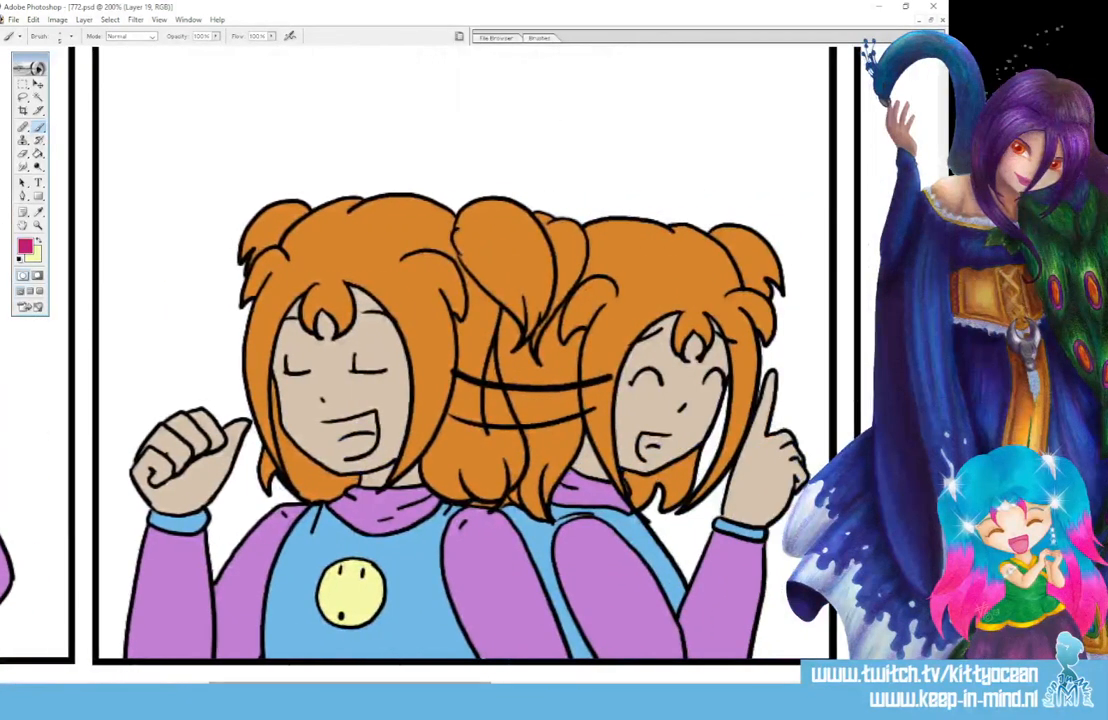
mouse_move(323, 425)
mouse_down()
mouse_move(353, 455)
mouse_move(375, 425)
mouse_move(347, 421)
mouse_move(373, 414)
mouse_move(330, 429)
mouse_move(368, 432)
mouse_move(346, 447)
mouse_up()
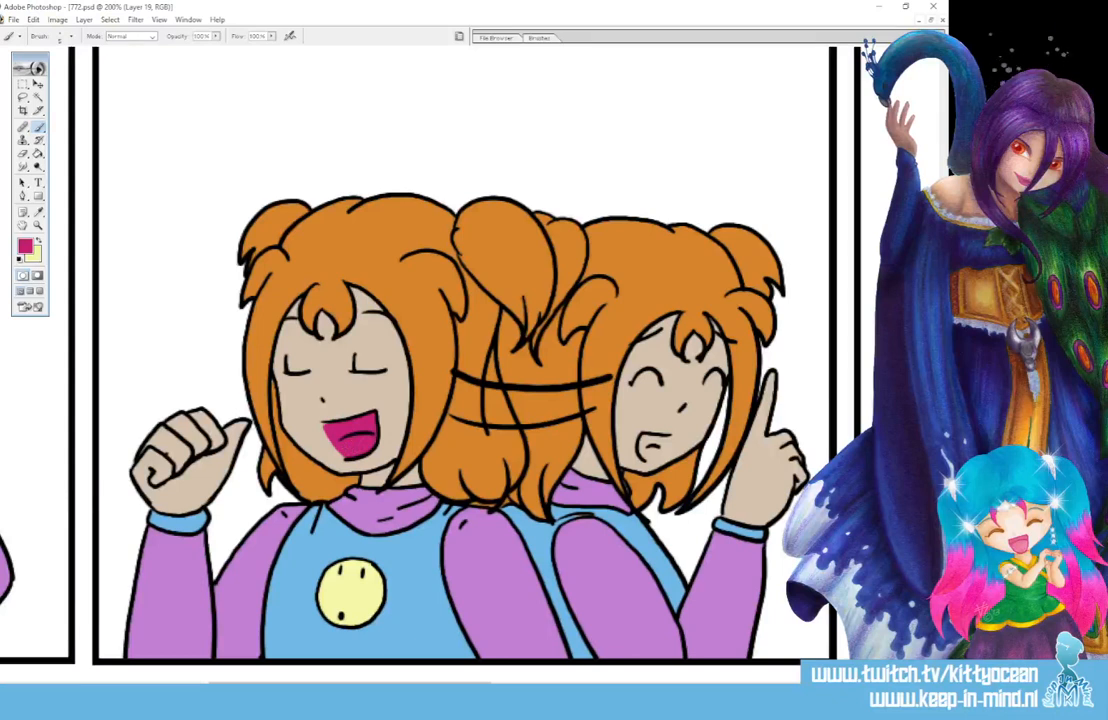
click(38, 240)
click(24, 246)
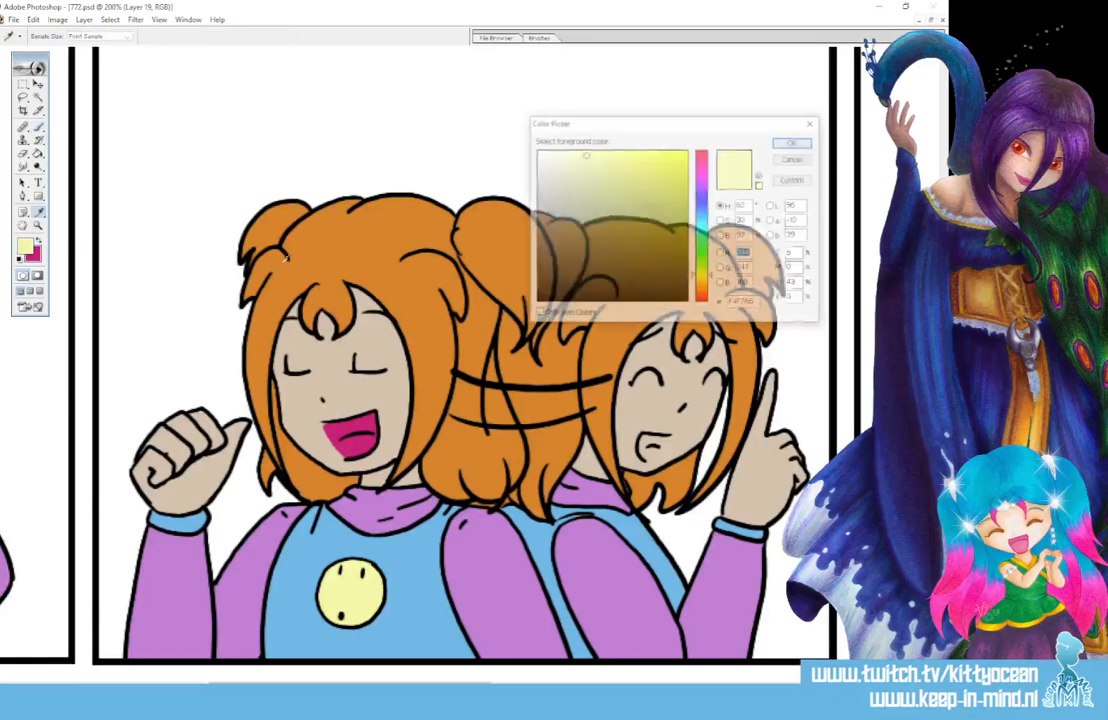
click(268, 228)
click(790, 142)
key(b)
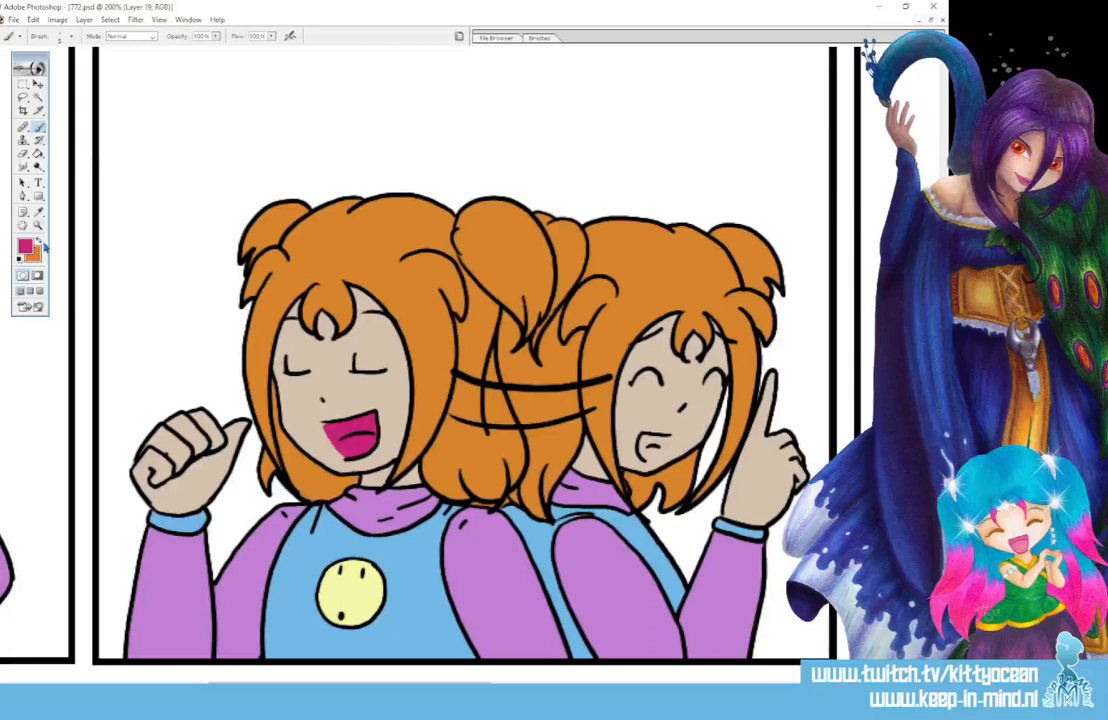
click(39, 240)
mouse_move(647, 436)
mouse_down()
mouse_move(643, 454)
mouse_move(667, 437)
mouse_move(647, 436)
mouse_move(657, 448)
mouse_up()
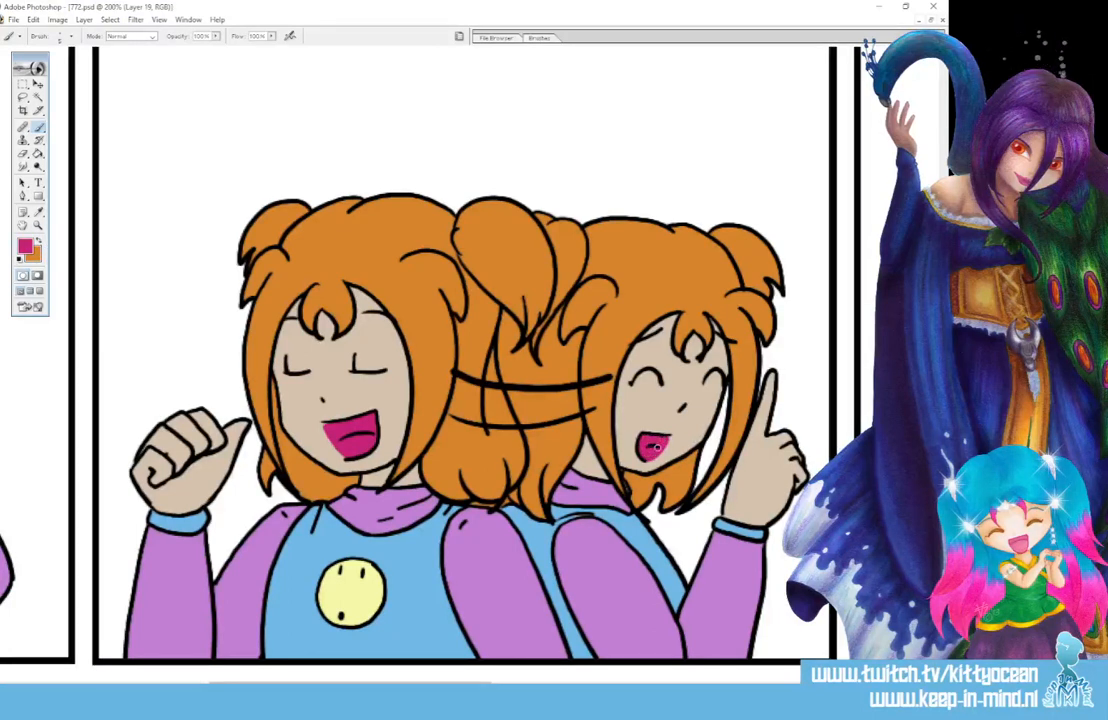
drag(350, 687, 766, 687)
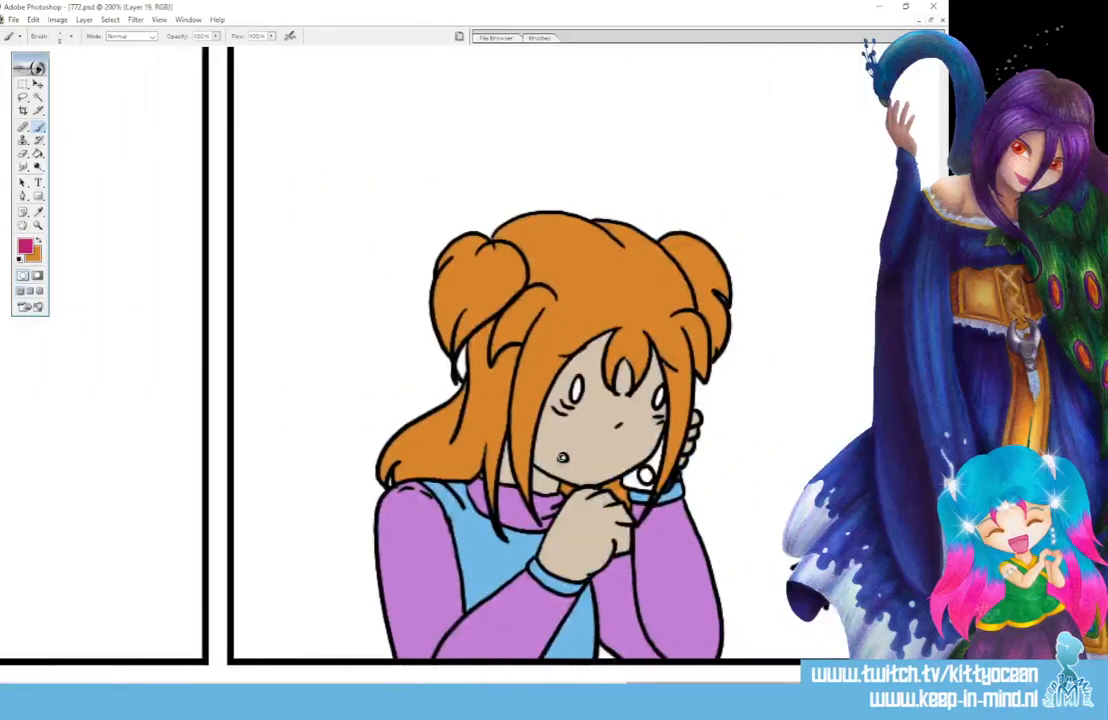
Set the foreground color to lighter pink D65196 and brush it onto the tongues of the girls and the badge in the second and first panels.
click(25, 245)
click(790, 143)
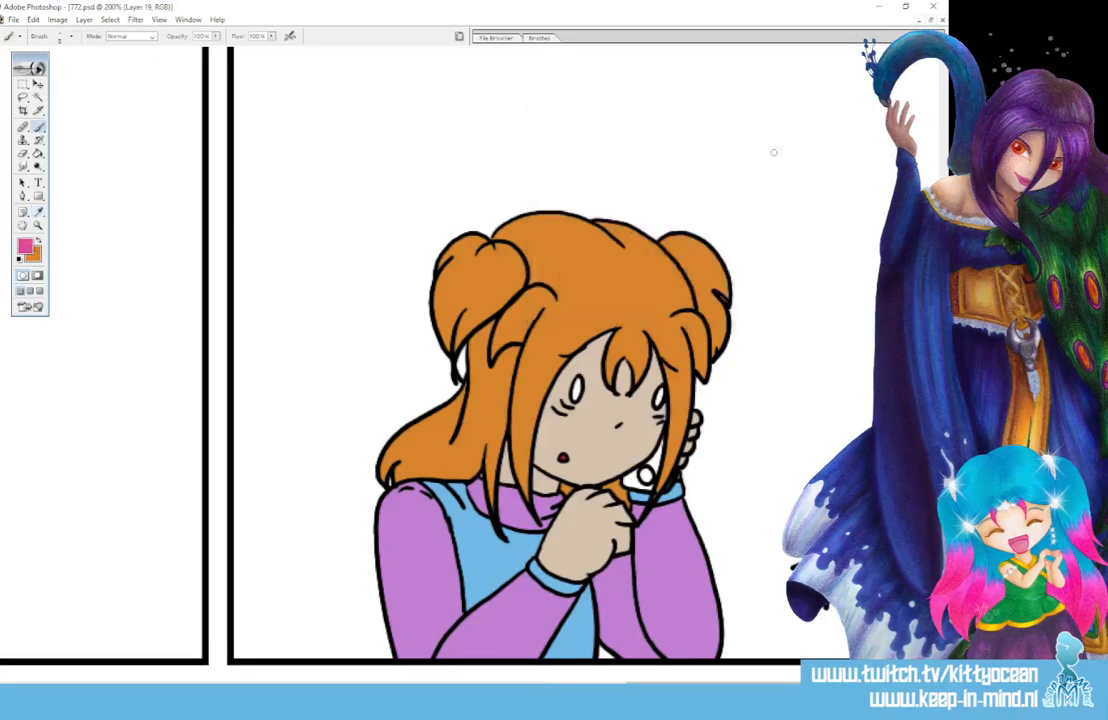
drag(700, 687, 410, 687)
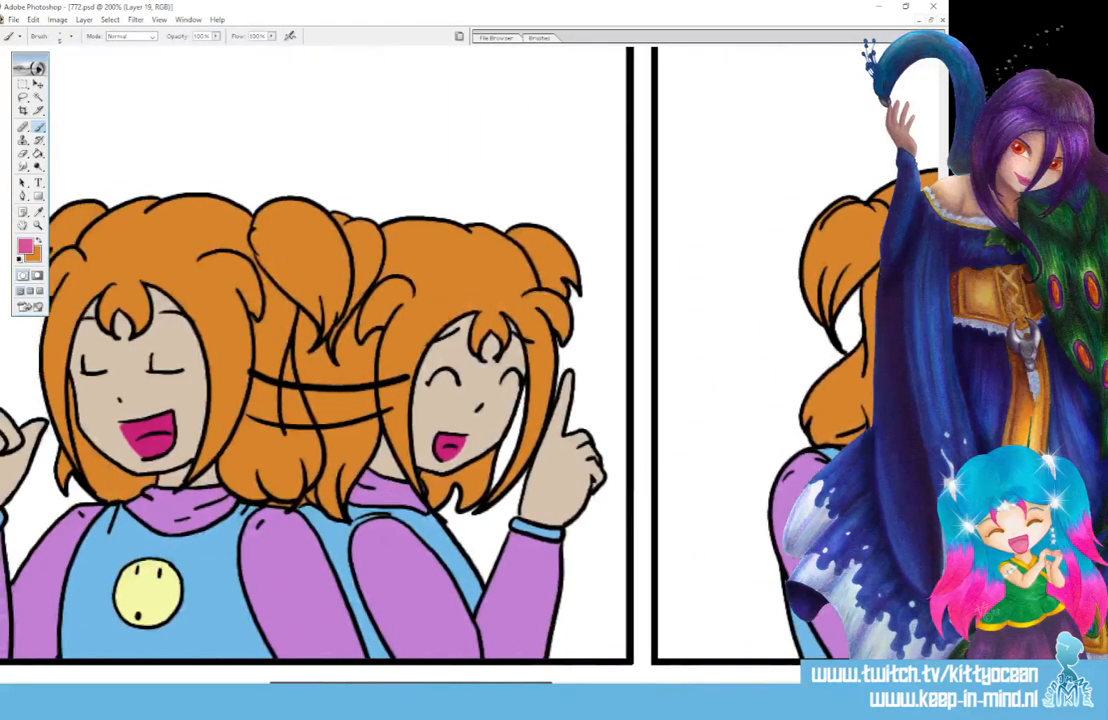
click(444, 441)
drag(148, 443, 166, 441)
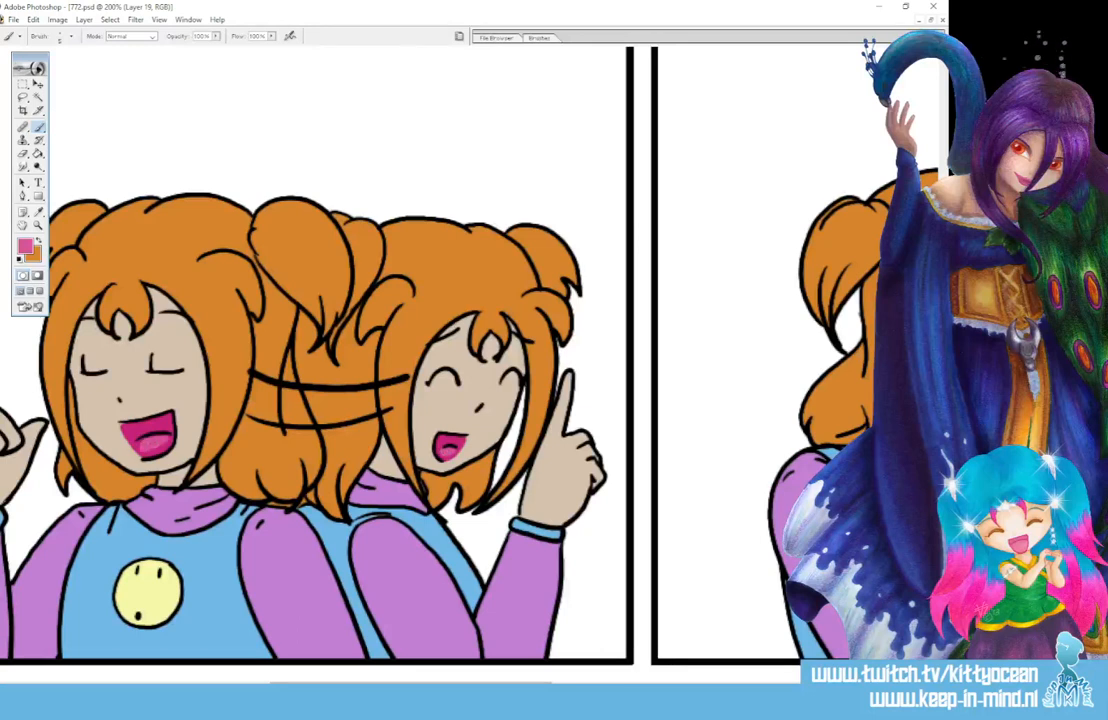
drag(410, 687, 218, 687)
drag(232, 392, 222, 382)
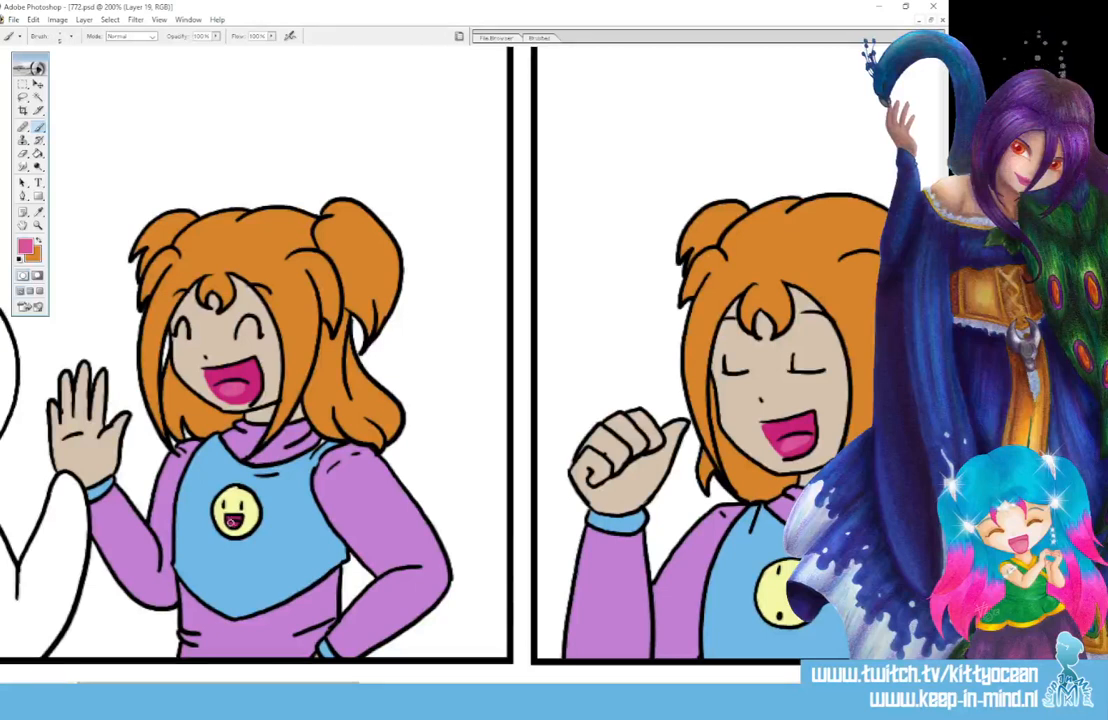
Set the foreground color to gray 8C898B and brush it onto the phone at the girl's ear in the fourth panel.
drag(218, 687, 774, 687)
click(25, 245)
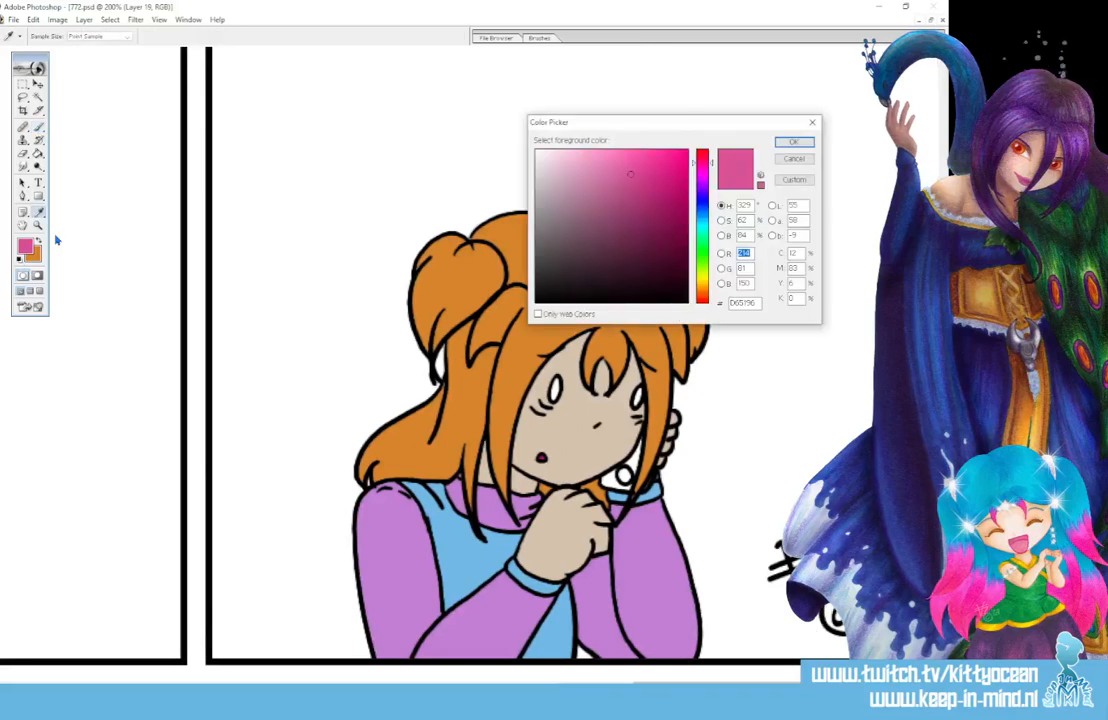
key(Return)
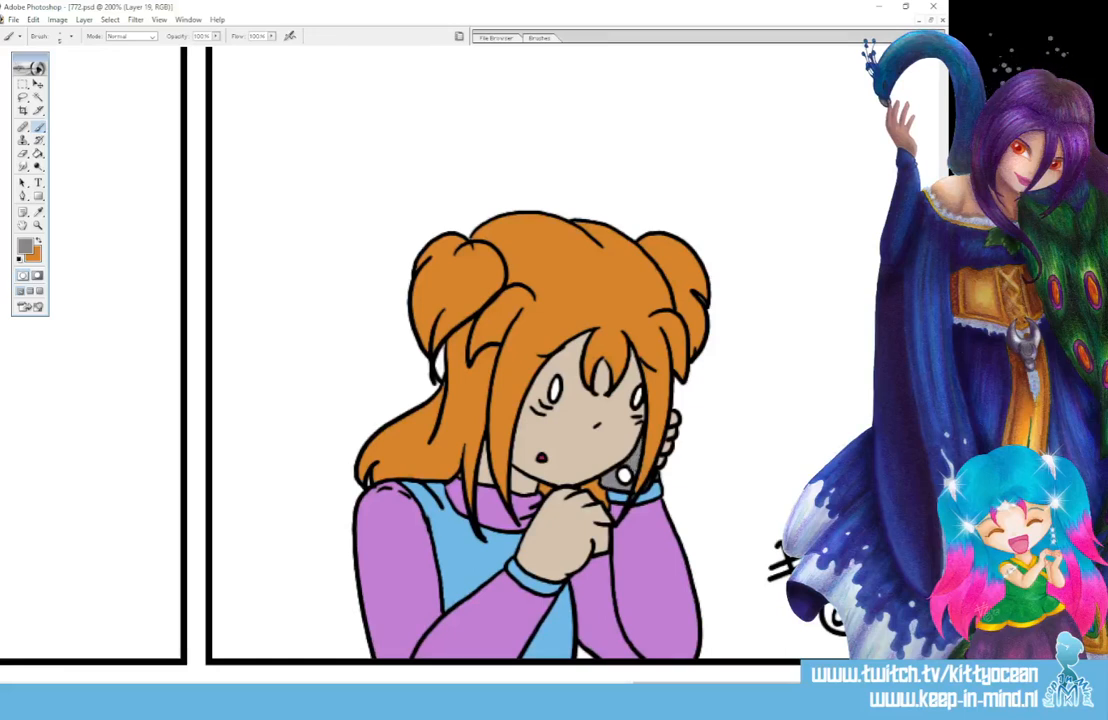
Choose a muted red foreground color and brush it into the round spot on the phone in the fourth panel.
click(25, 245)
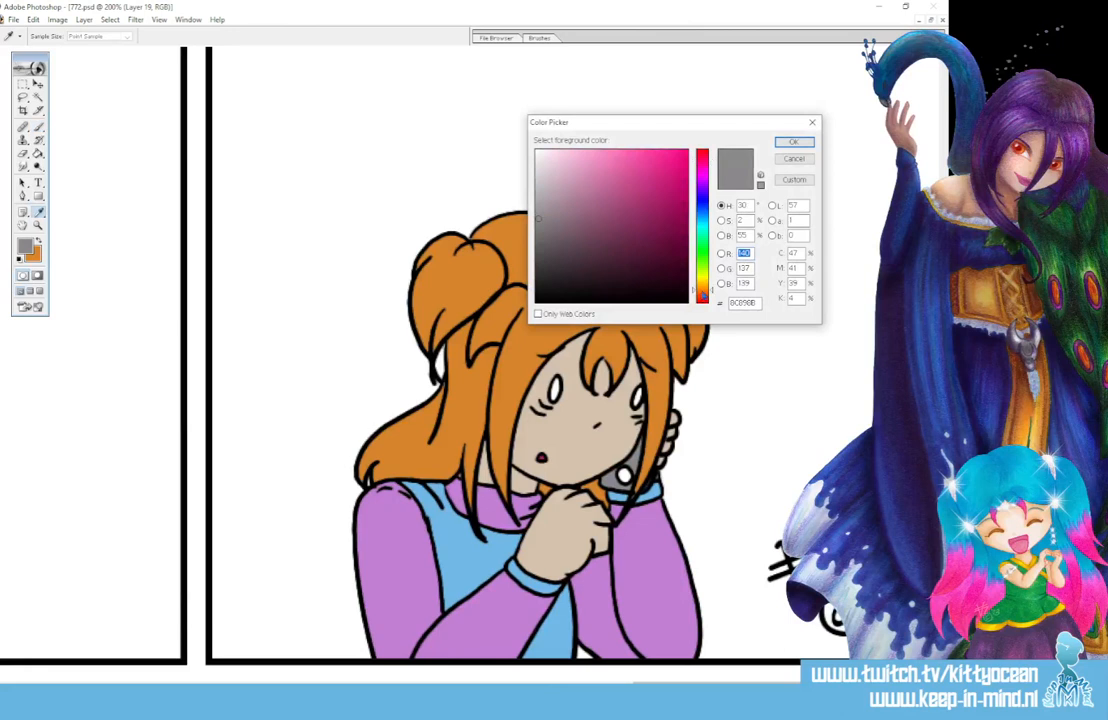
click(702, 293)
drag(702, 293, 702, 302)
click(661, 176)
click(662, 179)
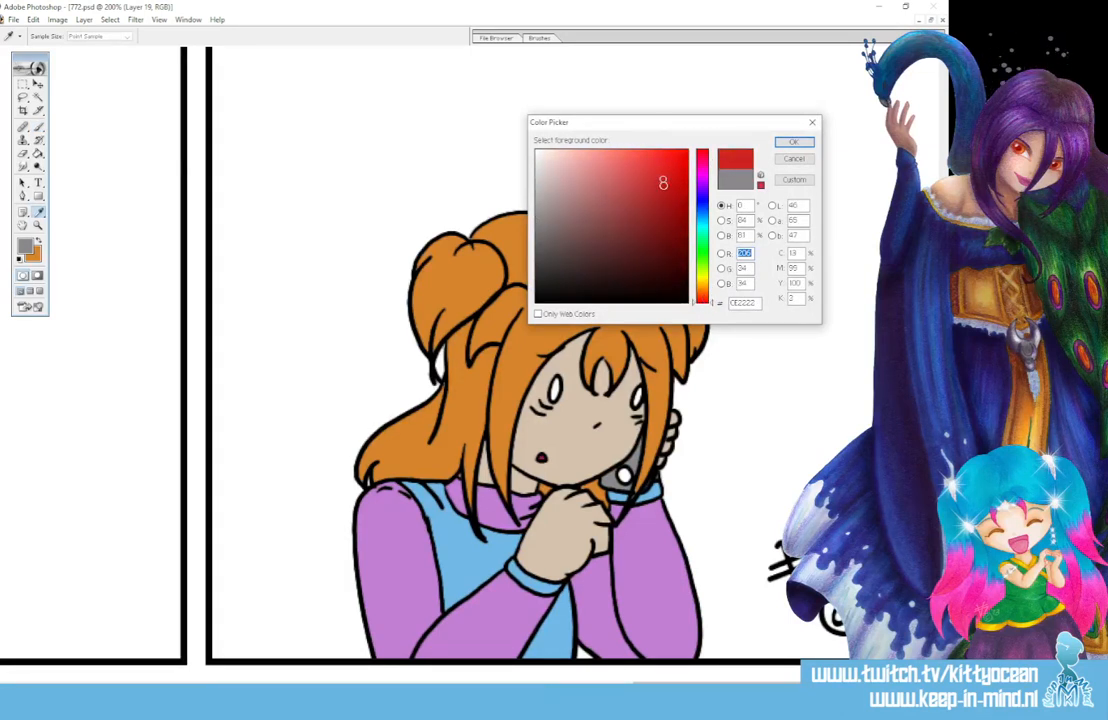
click(638, 186)
click(782, 150)
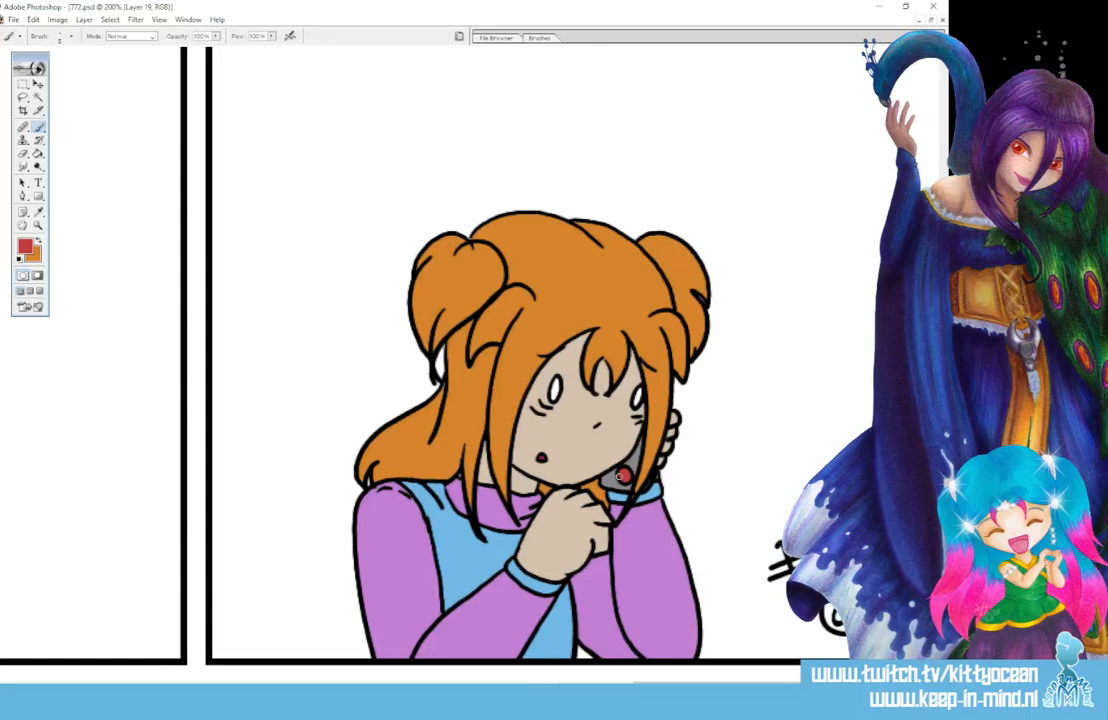
Sample the gray from the fourth panel's phone and fill the phone in the third panel with the Paint Bucket.
key(ctrl+minus)
key(ctrl+minus)
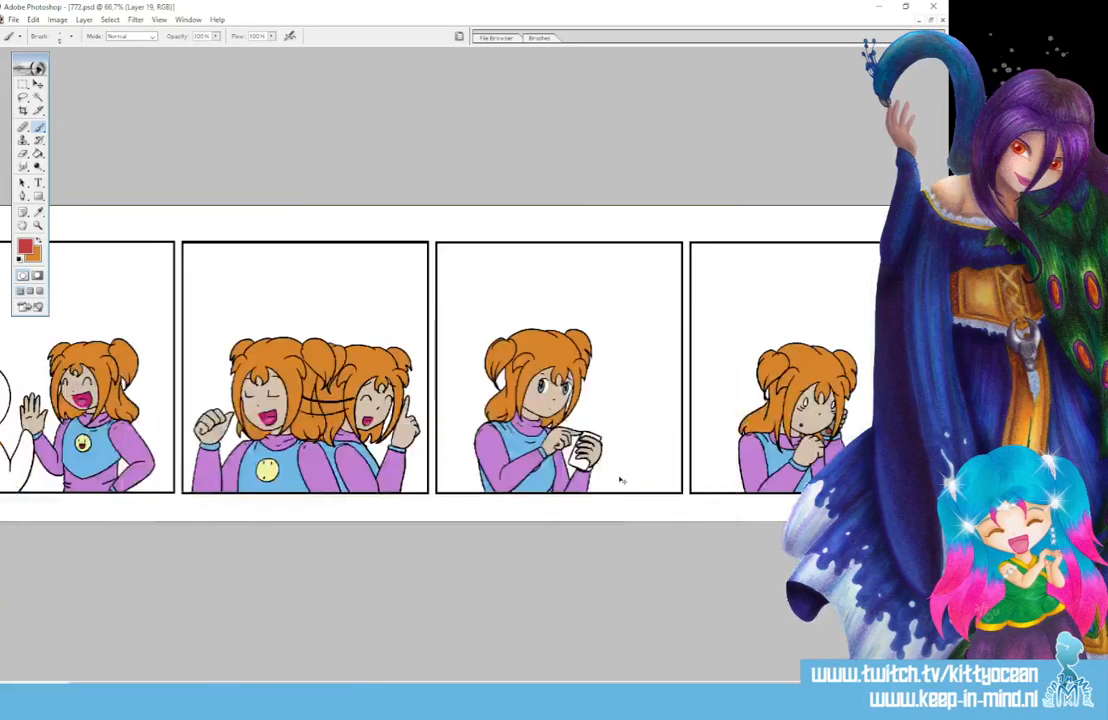
key(ctrl+plus)
key(ctrl+plus)
drag(566, 684, 814, 684)
click(38, 212)
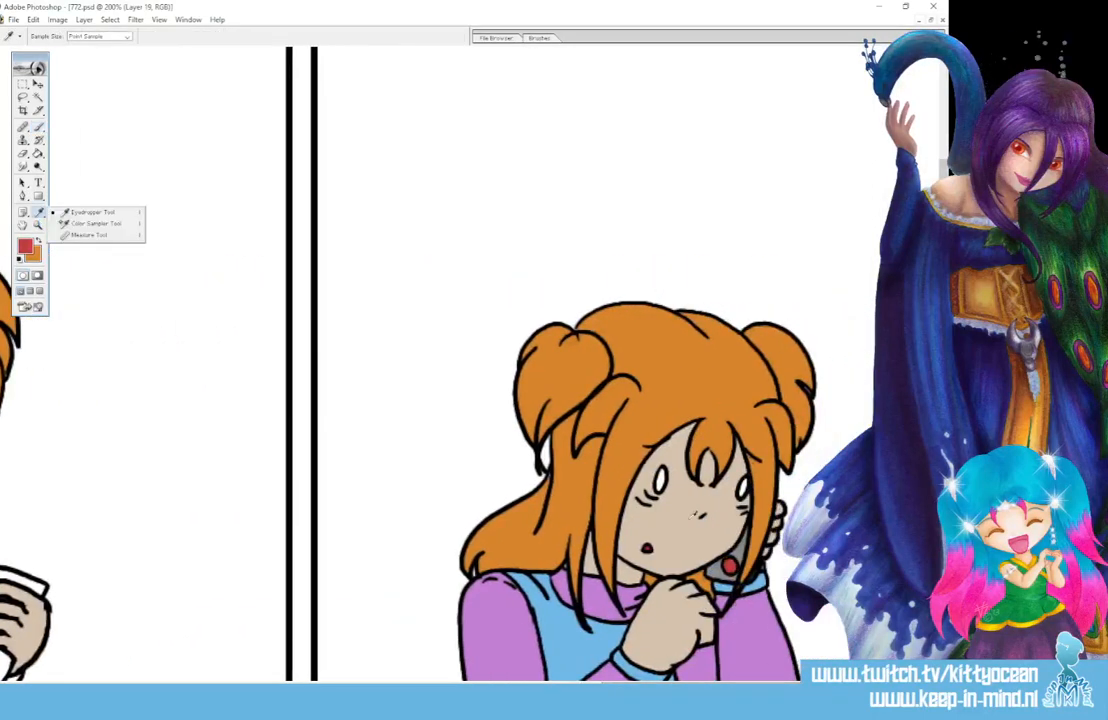
click(743, 545)
click(38, 153)
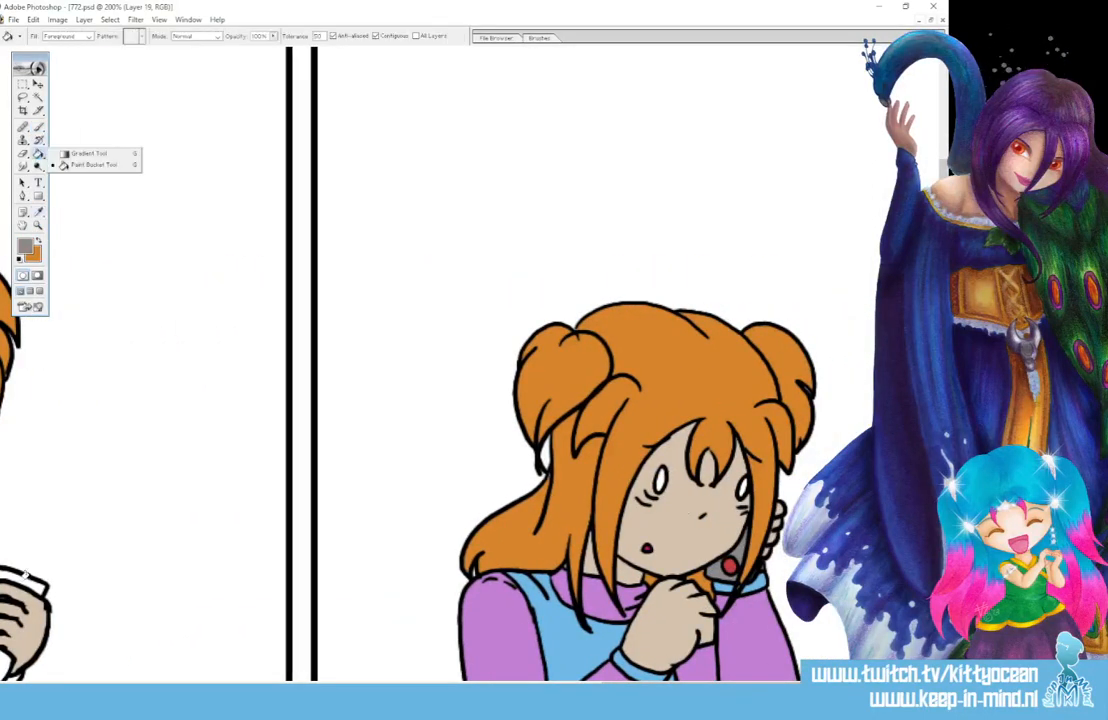
drag(742, 684, 659, 684)
click(243, 657)
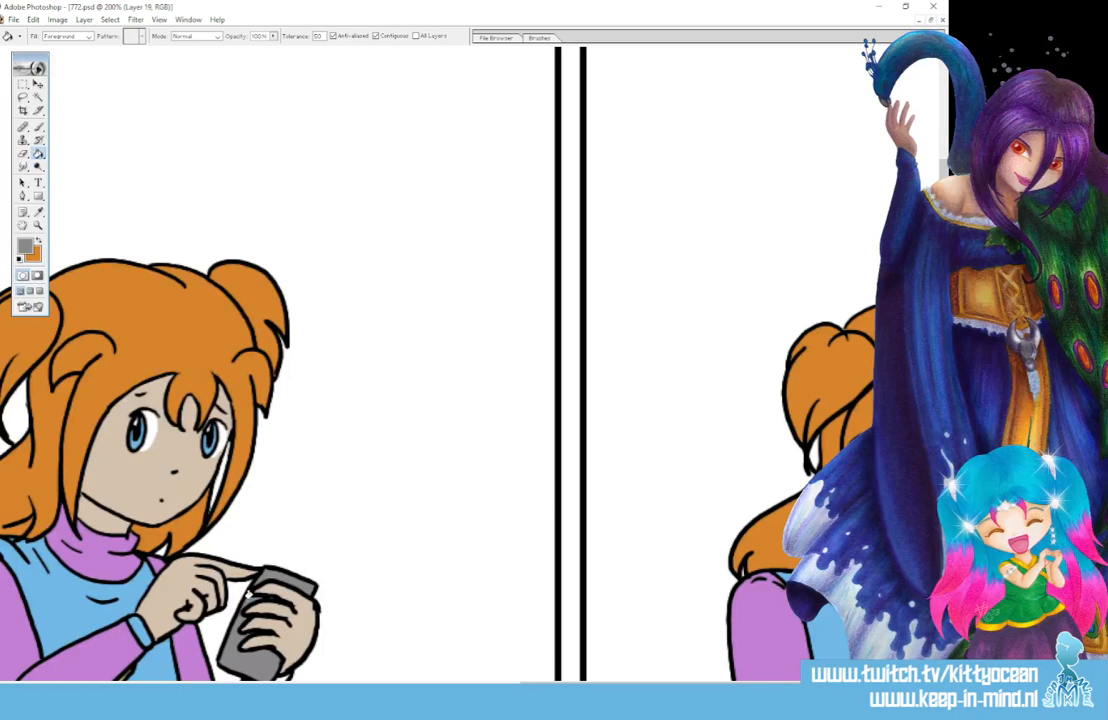
Show the whole comic strip and duplicate Layer 19, the layer with the flat colors.
key(ctrl+minus)
key(ctrl+minus)
key(ctrl+minus)
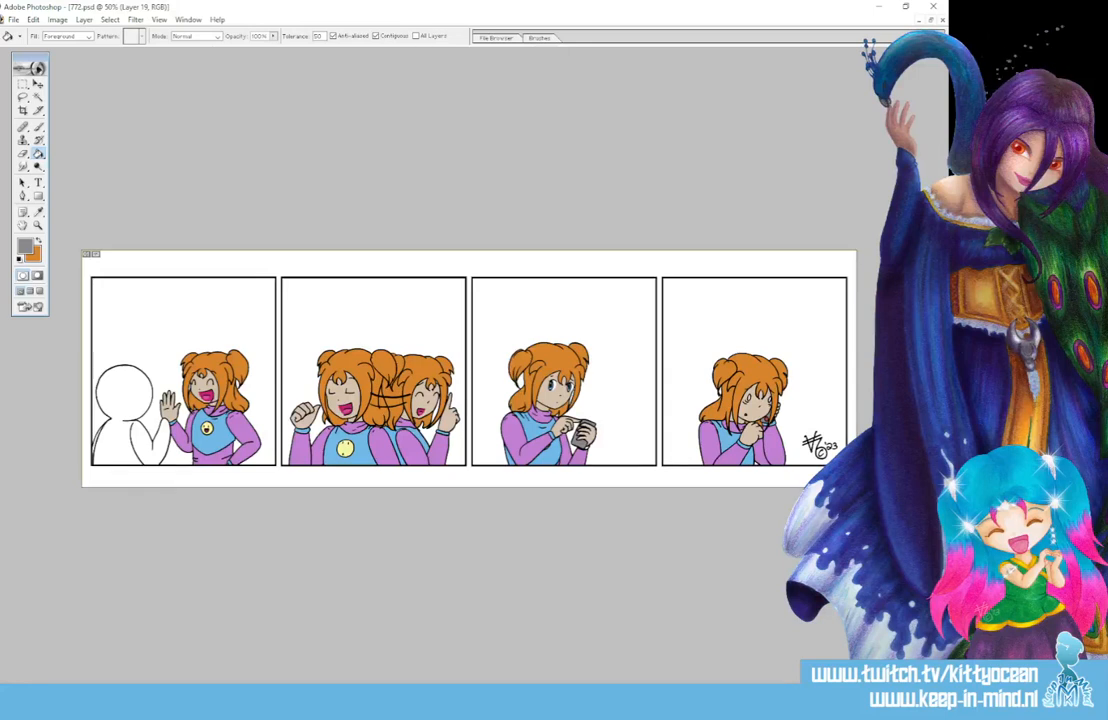
click(365, 224)
Lighten the girls' hair and clothes in all four panels with the Dodge tool at 17% exposure on Highlights, and reduce the brush's master diameter.
click(38, 166)
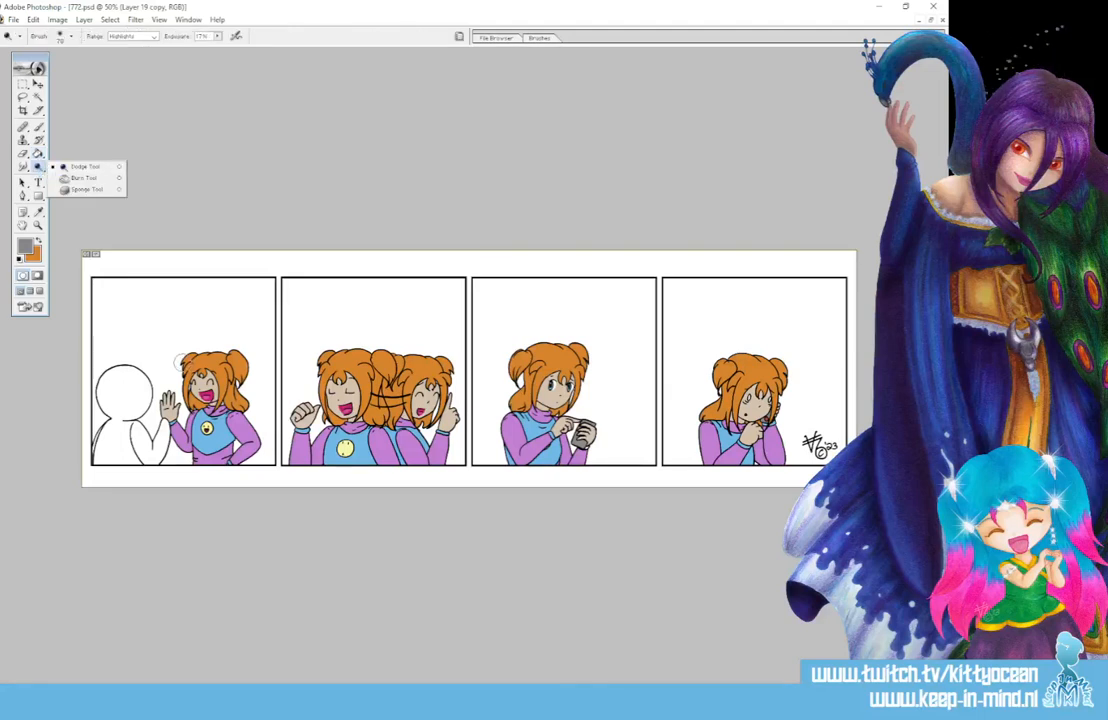
click(189, 376)
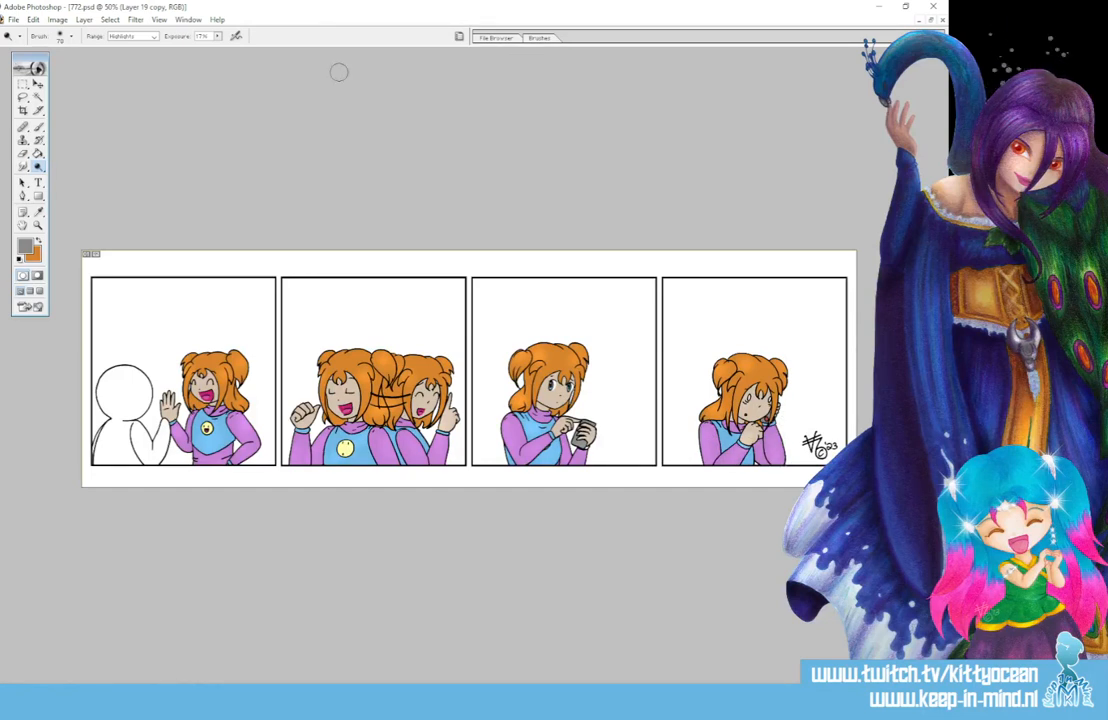
click(540, 38)
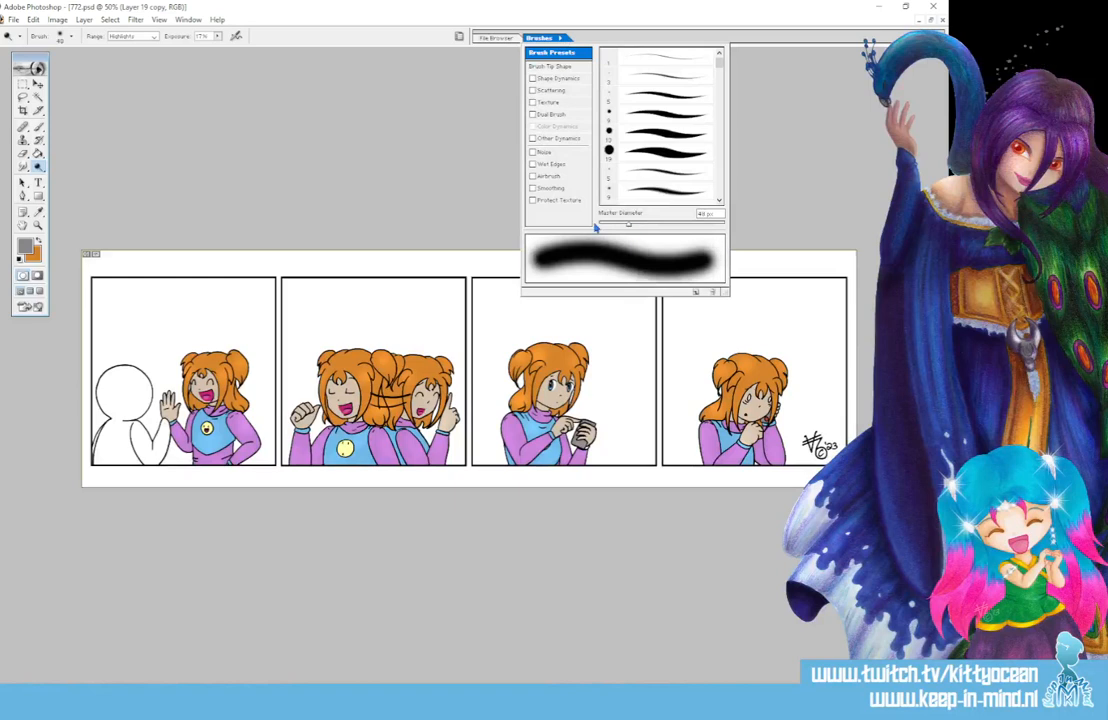
Reduce the Dodge brush's master diameter, raise its exposure to 26%, and add smaller highlights to the girls across the comic.
drag(629, 229, 621, 228)
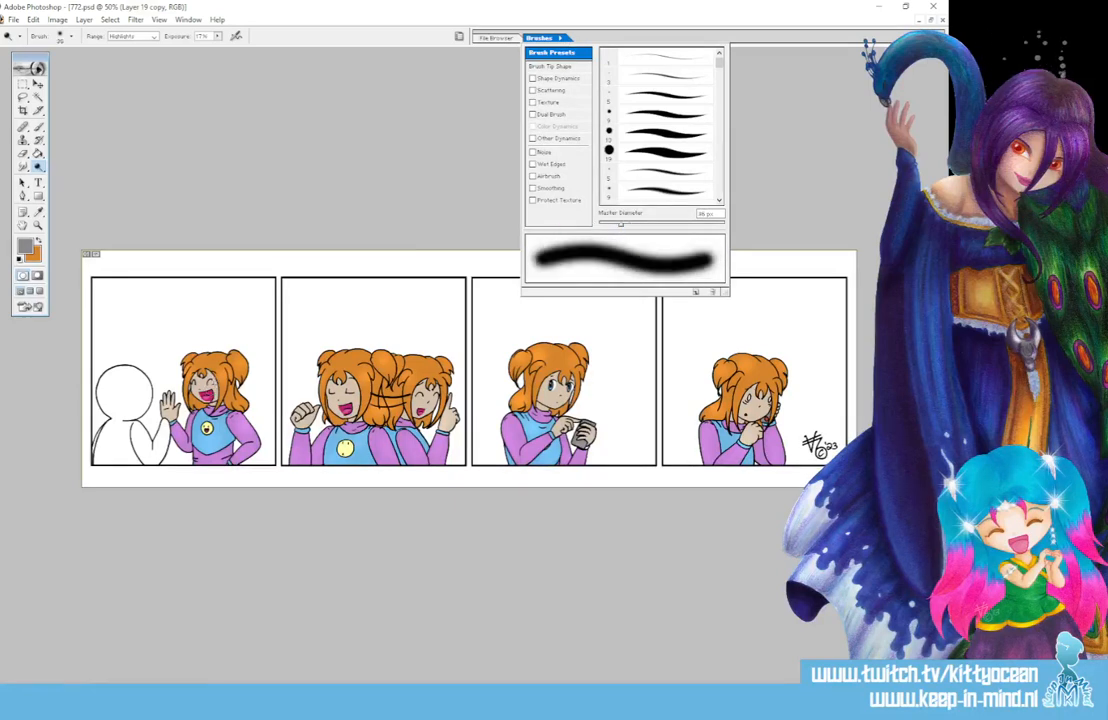
click(185, 333)
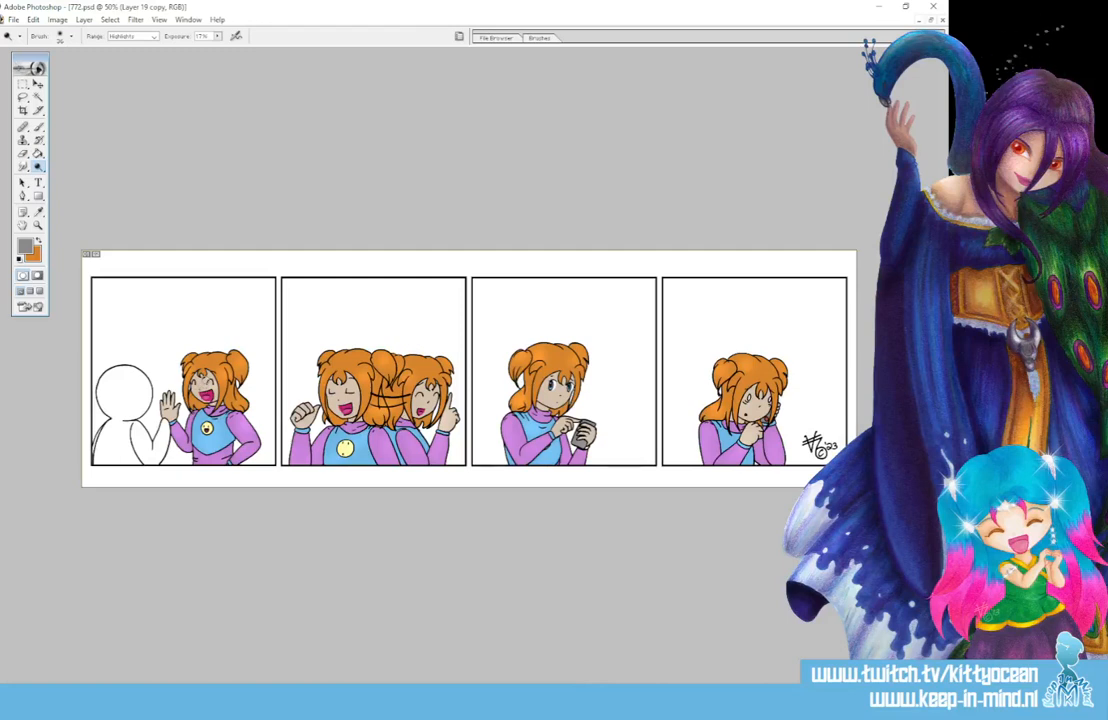
click(216, 37)
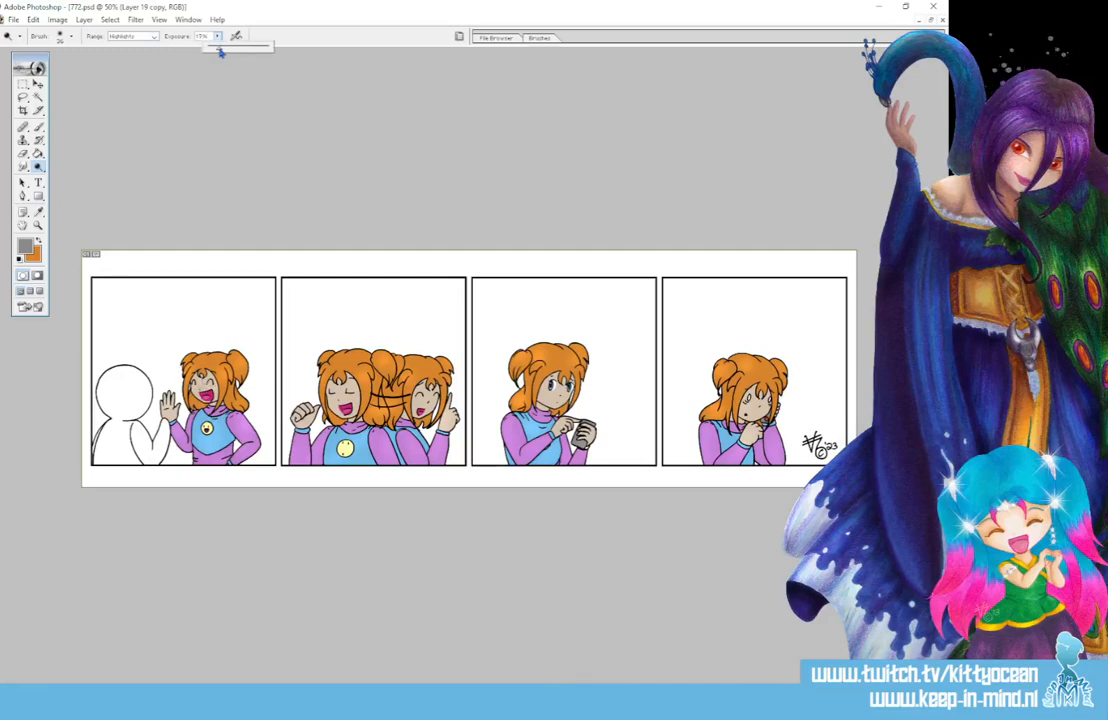
drag(217, 48, 223, 47)
click(183, 337)
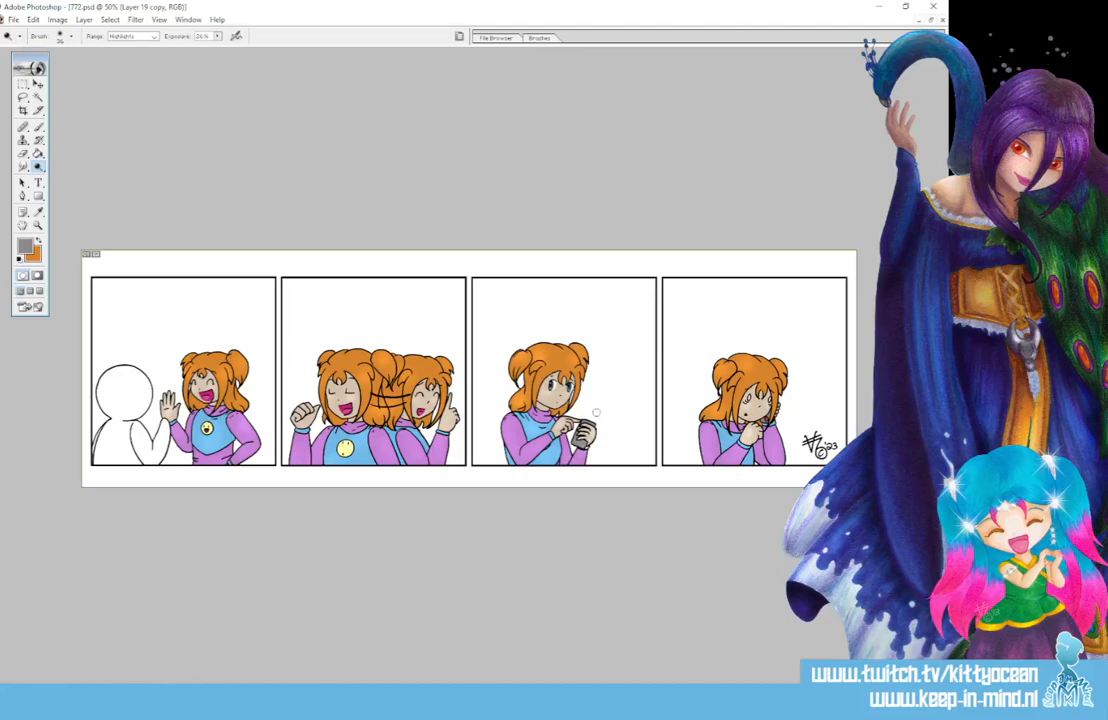
Enlarge the Dodge brush's master diameter and lighten the girl's hair in the first panel.
drag(37, 166, 123, 163)
click(539, 37)
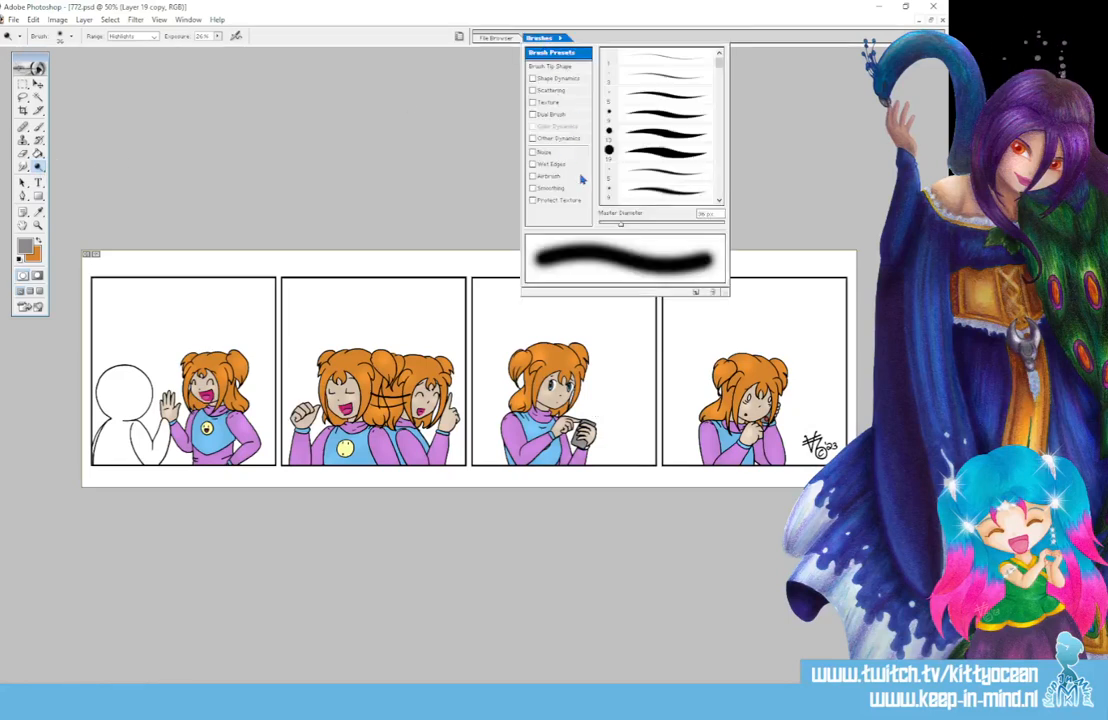
click(634, 224)
click(209, 350)
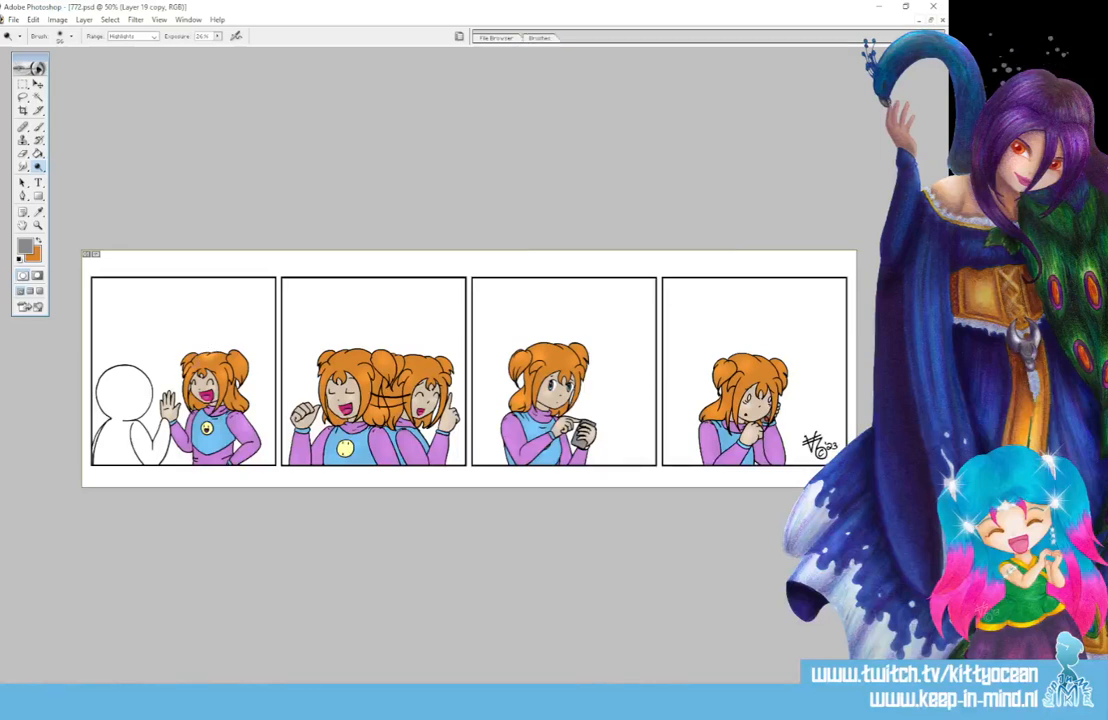
Shade the edges of the hair and clothes in the first and second panels with the Burn tool on Midtones.
drag(37, 166, 100, 177)
mouse_move(206, 350)
mouse_down()
mouse_move(195, 373)
mouse_move(255, 362)
mouse_move(206, 356)
mouse_move(210, 348)
mouse_move(200, 366)
mouse_move(210, 463)
mouse_move(163, 432)
mouse_up()
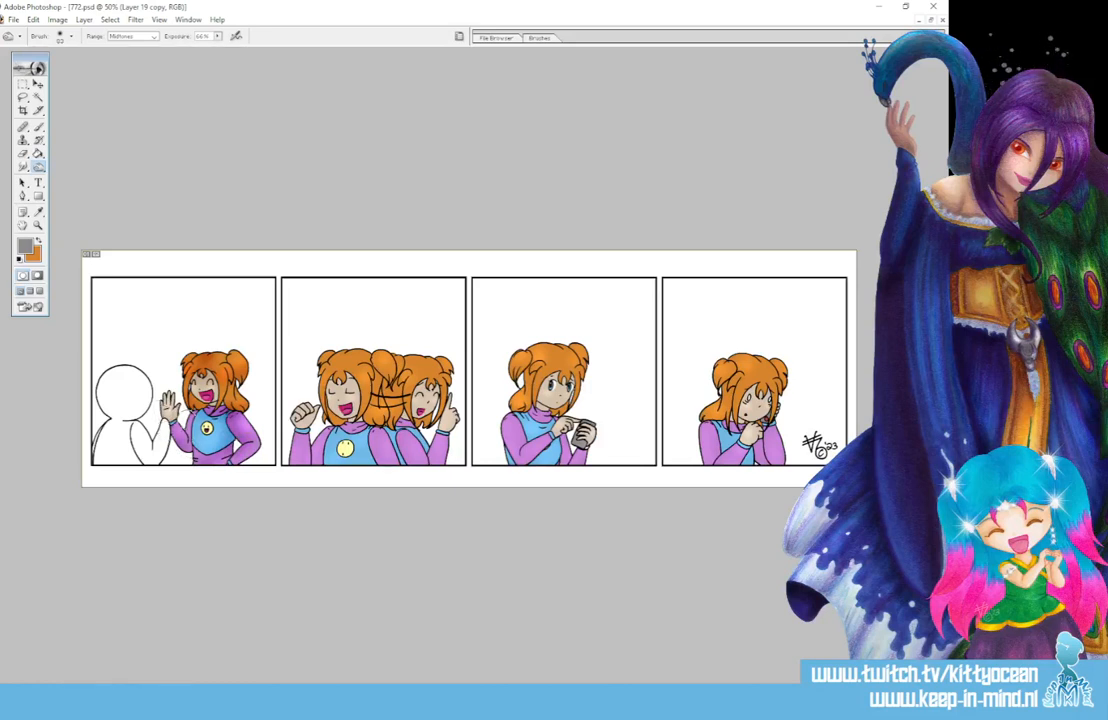
mouse_move(353, 346)
mouse_down()
mouse_move(332, 376)
mouse_move(379, 375)
mouse_move(385, 347)
mouse_move(416, 352)
mouse_move(398, 377)
mouse_move(430, 385)
mouse_move(442, 355)
mouse_up()
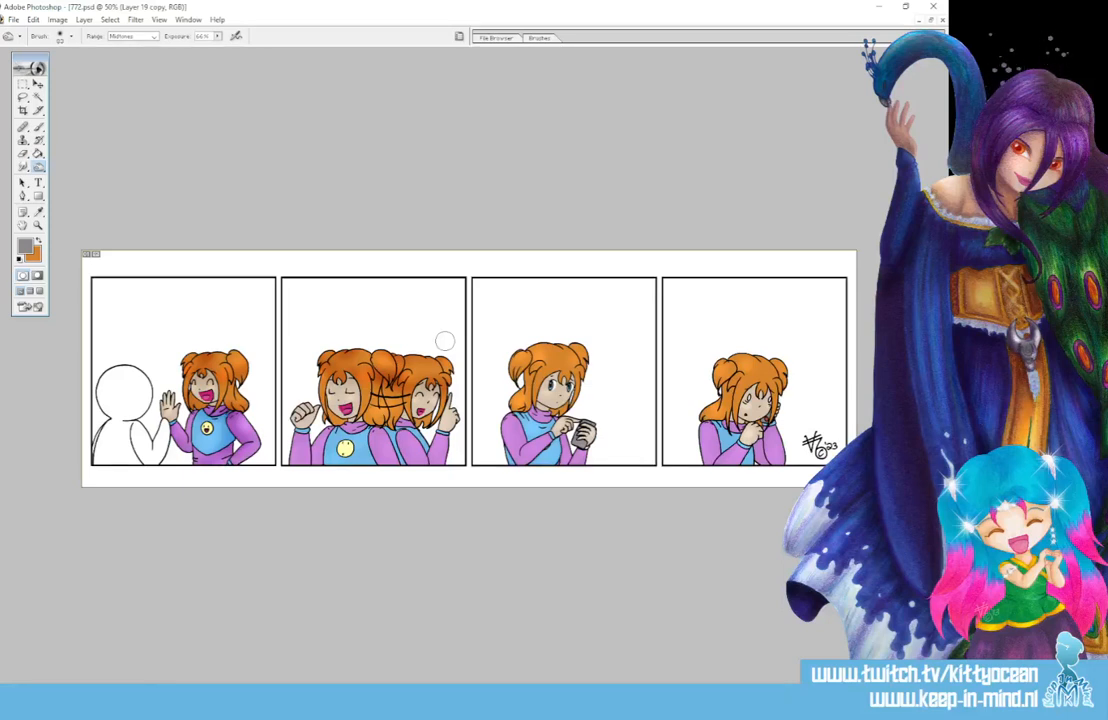
drag(318, 417, 401, 420)
mouse_move(360, 365)
mouse_down()
mouse_move(345, 370)
mouse_move(360, 415)
mouse_move(300, 363)
mouse_move(284, 375)
mouse_move(250, 360)
mouse_move(321, 450)
mouse_up()
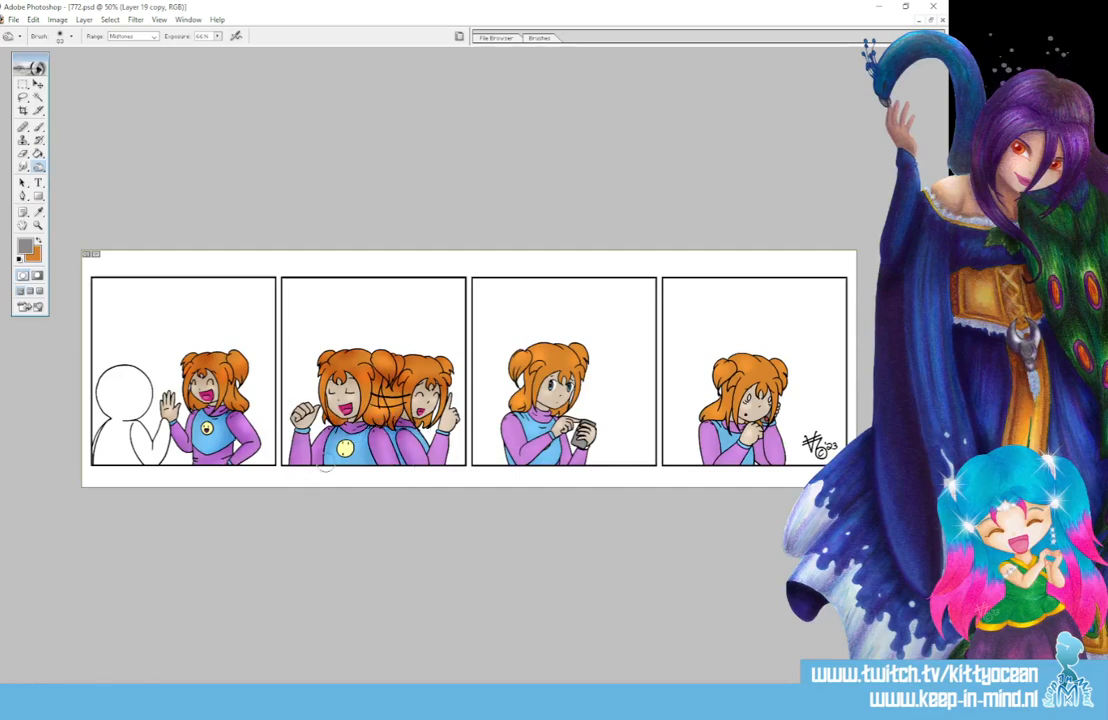
Darken the edges of the hair, skin and clothes in the third and fourth panels with the Burn tool.
mouse_move(512, 345)
mouse_down()
mouse_move(520, 365)
mouse_move(510, 380)
mouse_move(528, 360)
mouse_move(584, 388)
mouse_move(580, 350)
mouse_up()
mouse_move(538, 396)
mouse_down()
mouse_move(562, 414)
mouse_move(537, 406)
mouse_move(504, 440)
mouse_move(560, 438)
mouse_move(570, 464)
mouse_up()
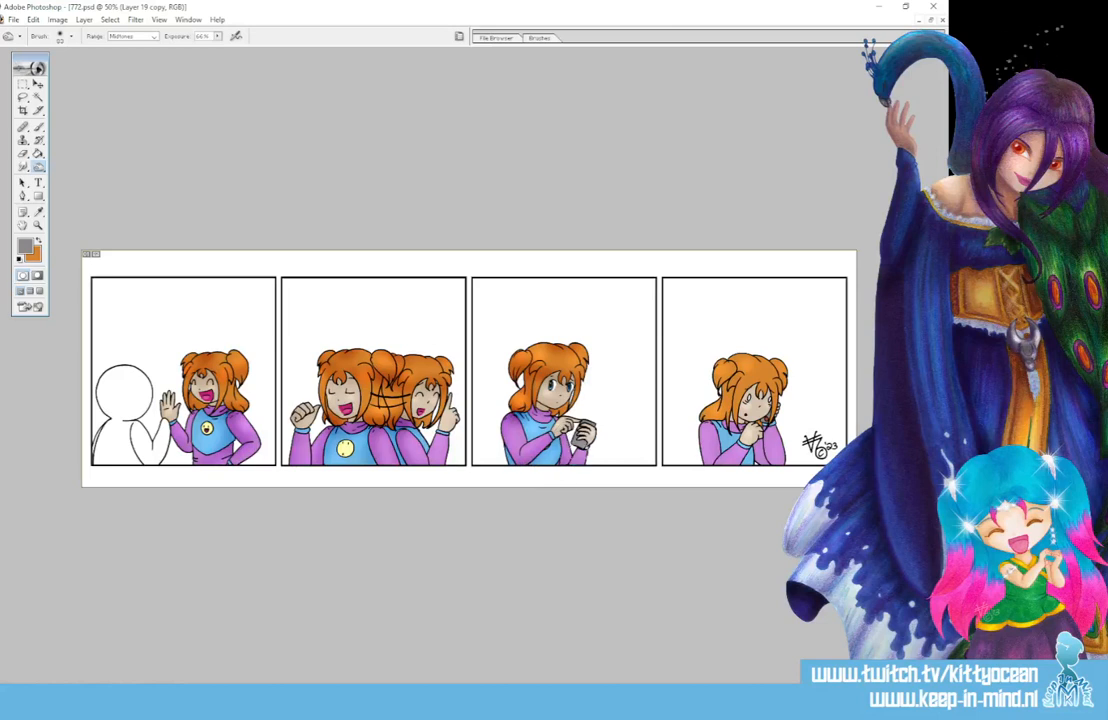
drag(536, 402, 556, 416)
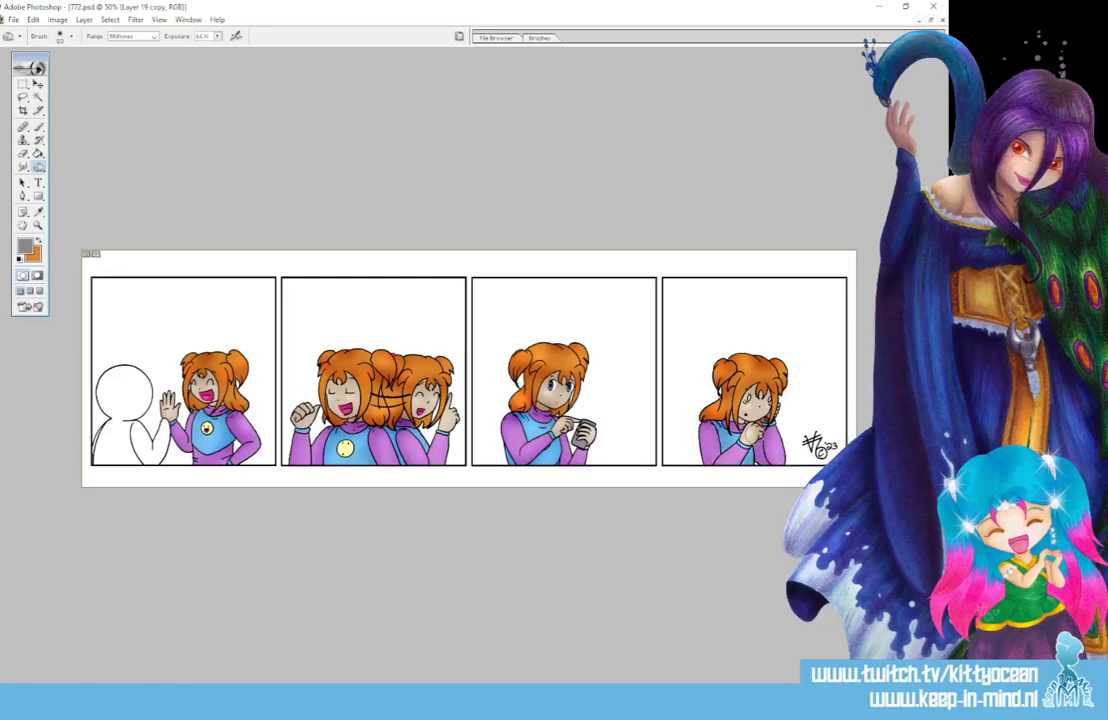
Sample a blue from the girl's clothing in the third panel and brush it into the white cuff below the phone.
key(ctrl+plus)
key(ctrl+plus)
key(ctrl+plus)
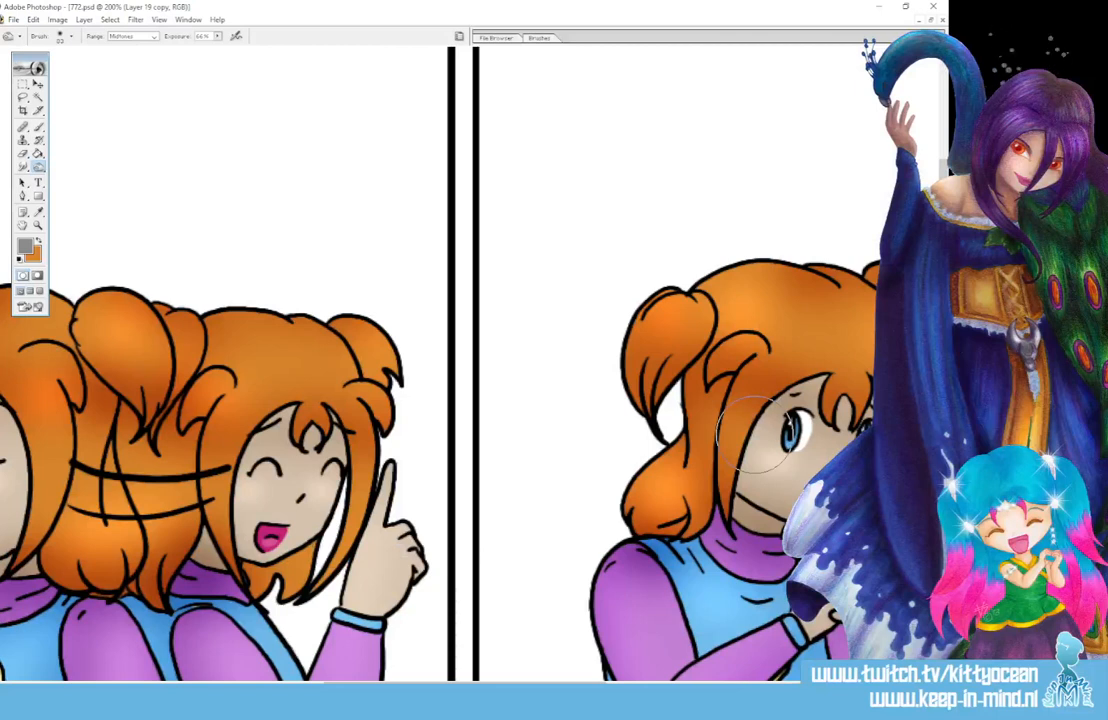
scroll(760, 432, down, 3)
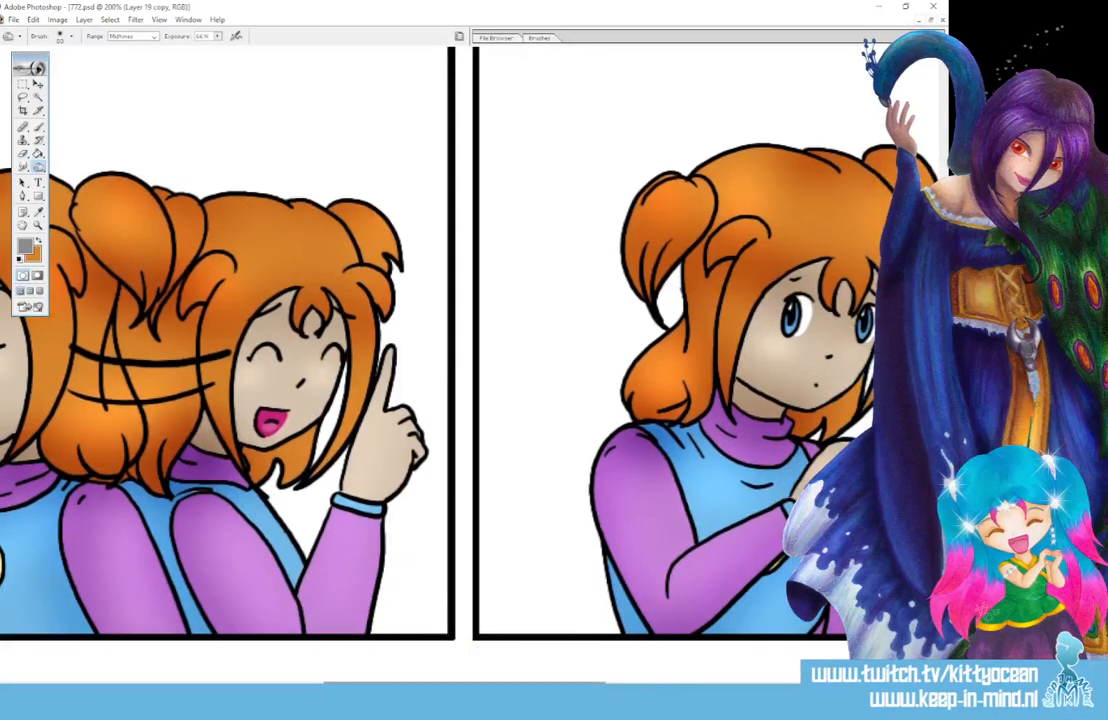
scroll(400, 340, right, 5)
click(38, 212)
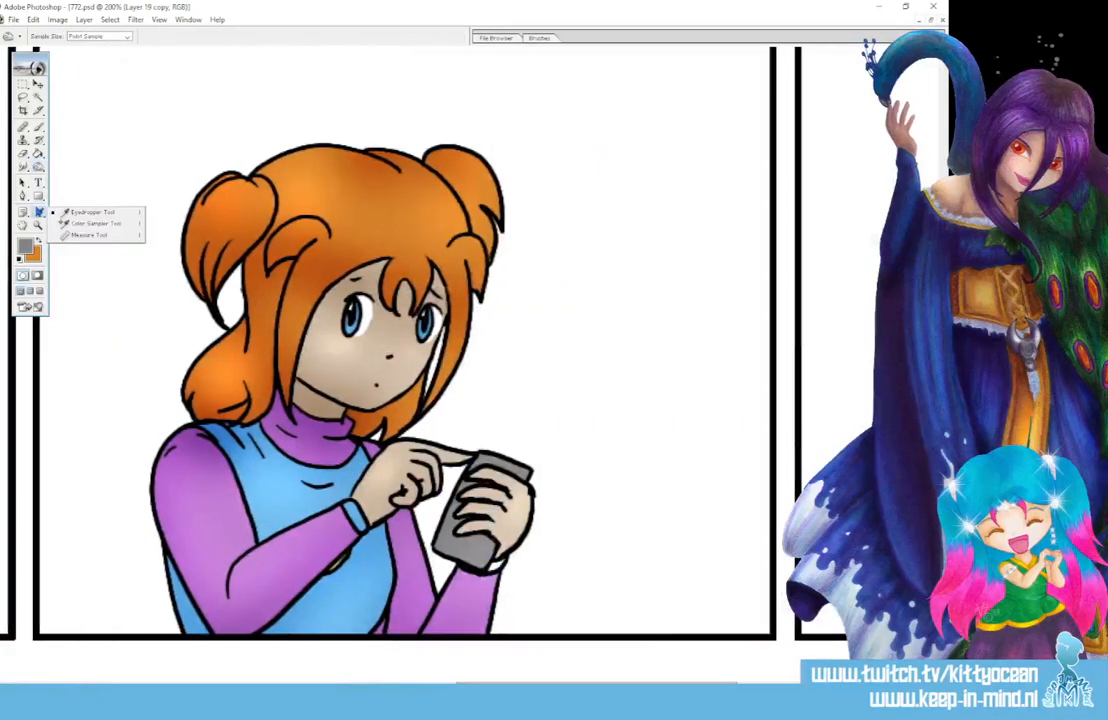
click(280, 497)
click(38, 127)
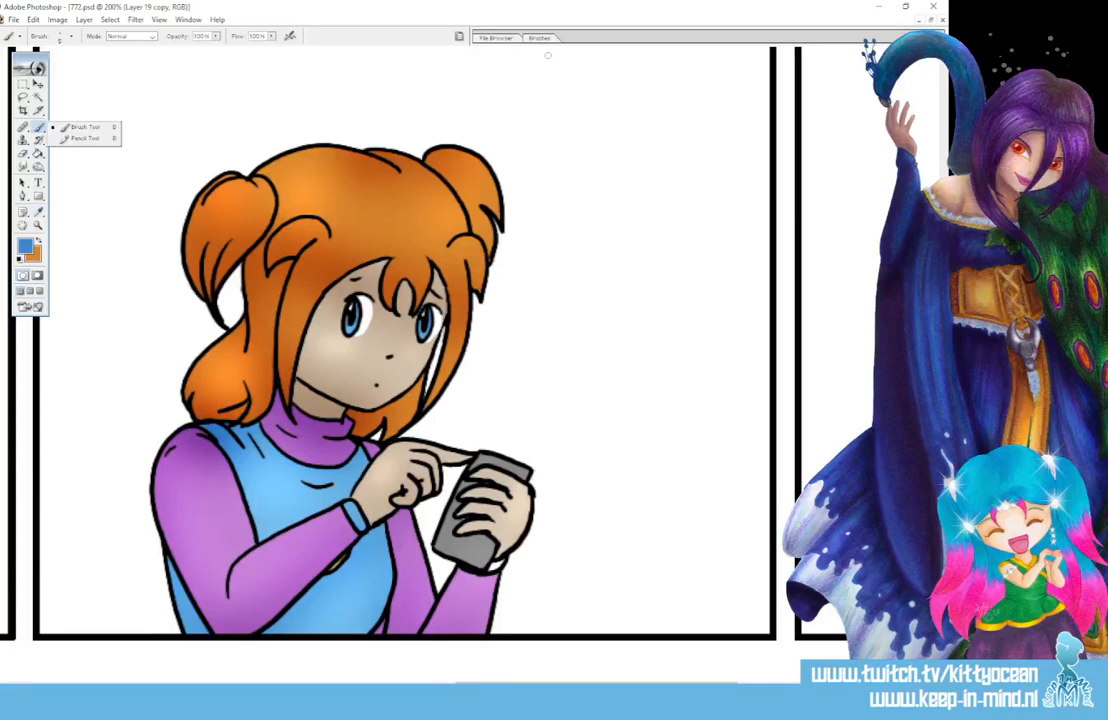
click(430, 490)
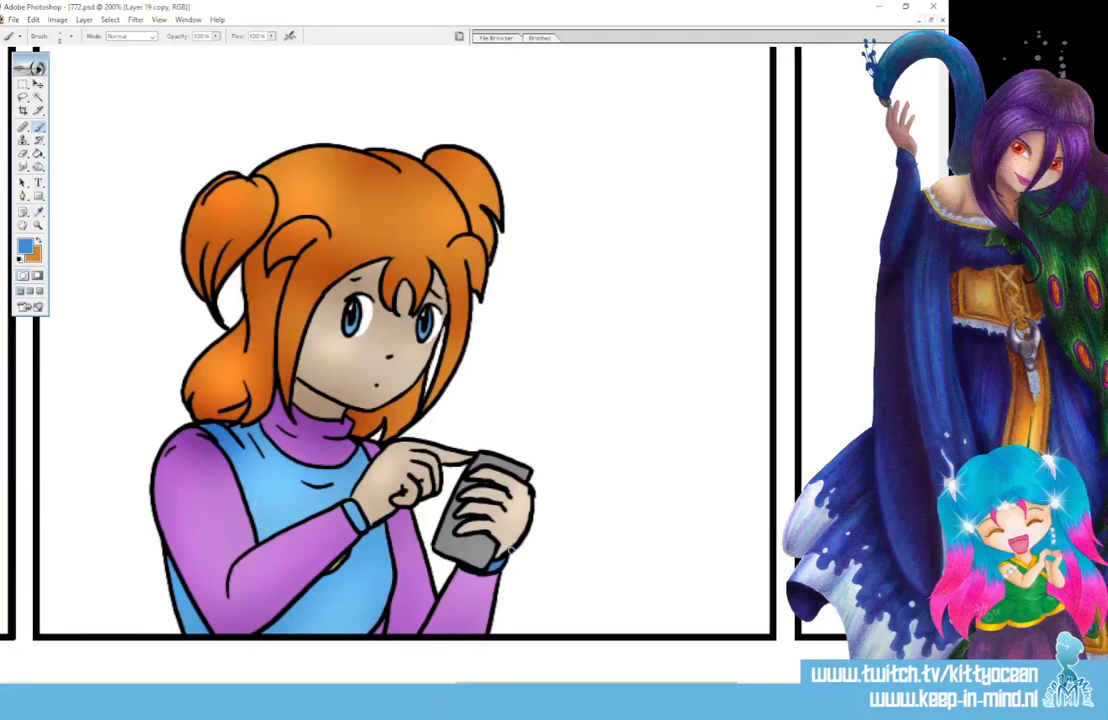
Select the blank figure in the first panel with the Magic Wand, add a new layer, and restore the default black and white colors.
key(ctrl+minus)
key(ctrl+minus)
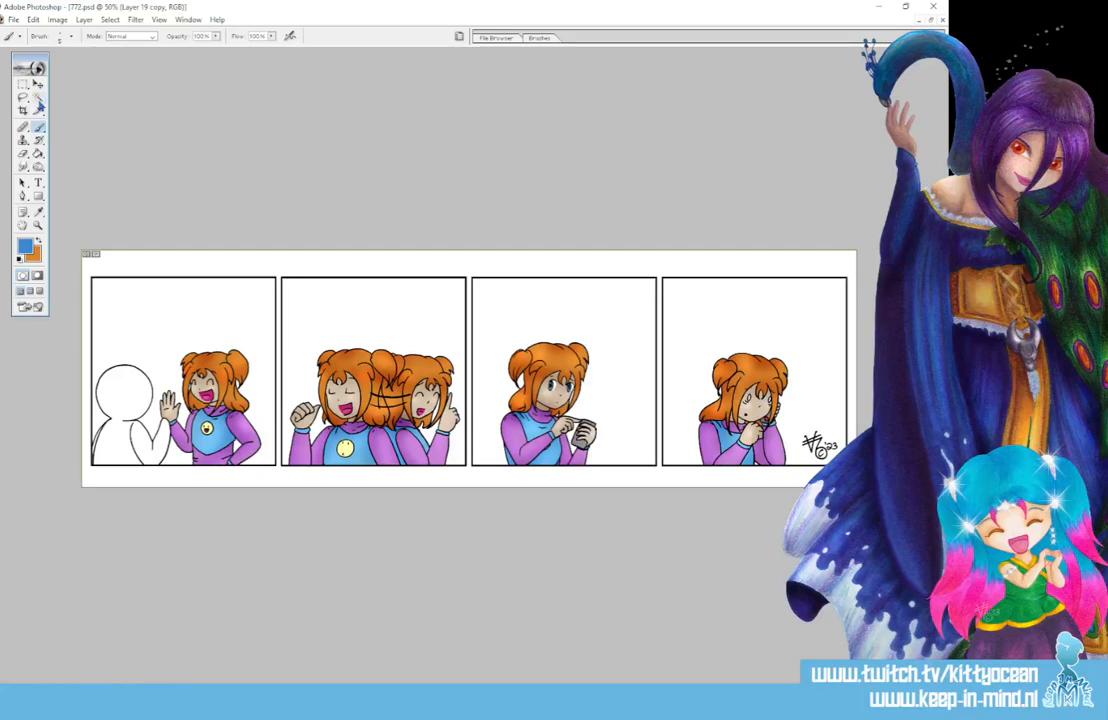
click(38, 97)
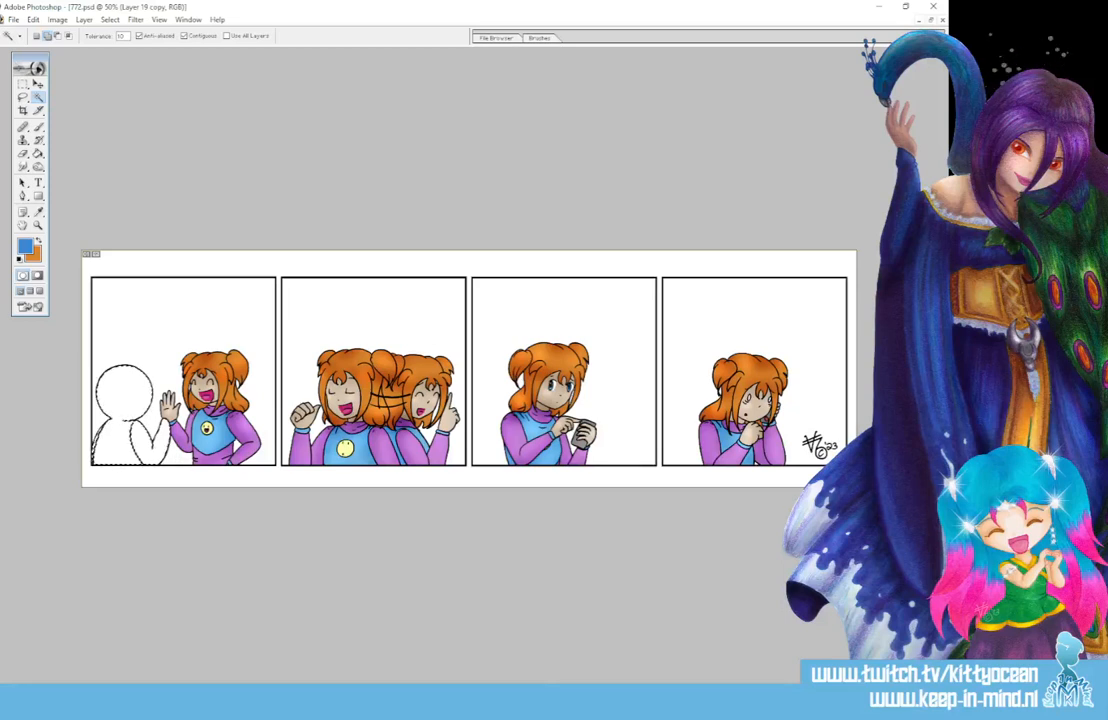
key(ctrl+alt+shift+n)
key(d)
Set up the Brush tool with a large soft round tip and Shape Dynamics turned off.
key(F5)
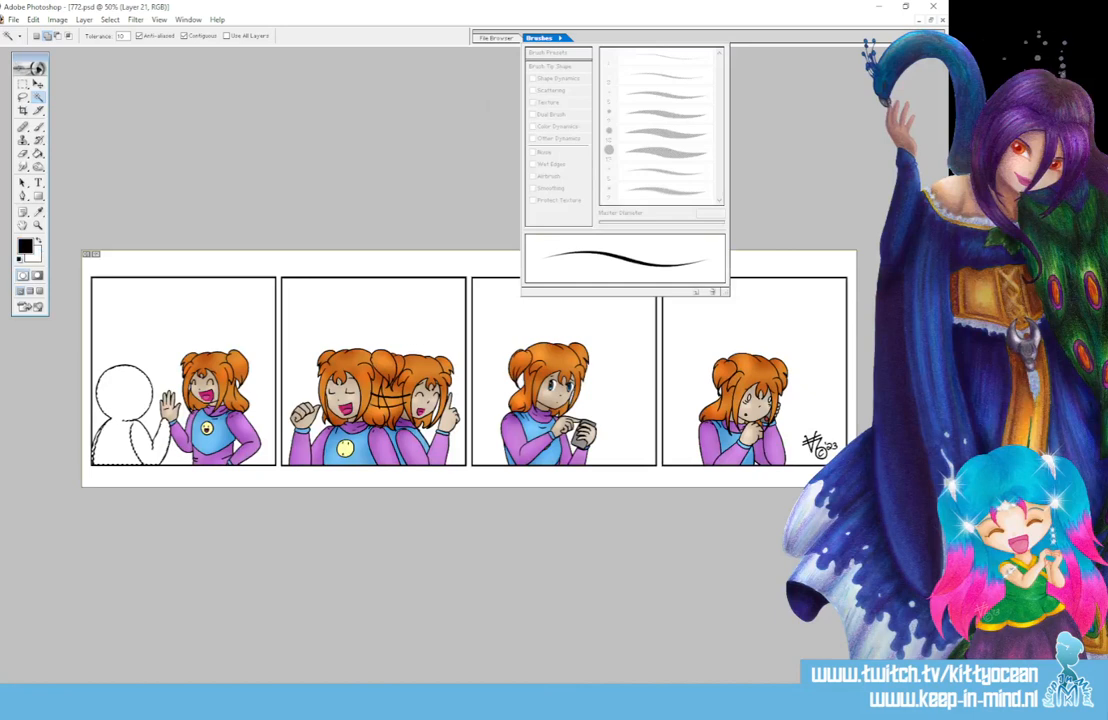
click(38, 129)
click(542, 40)
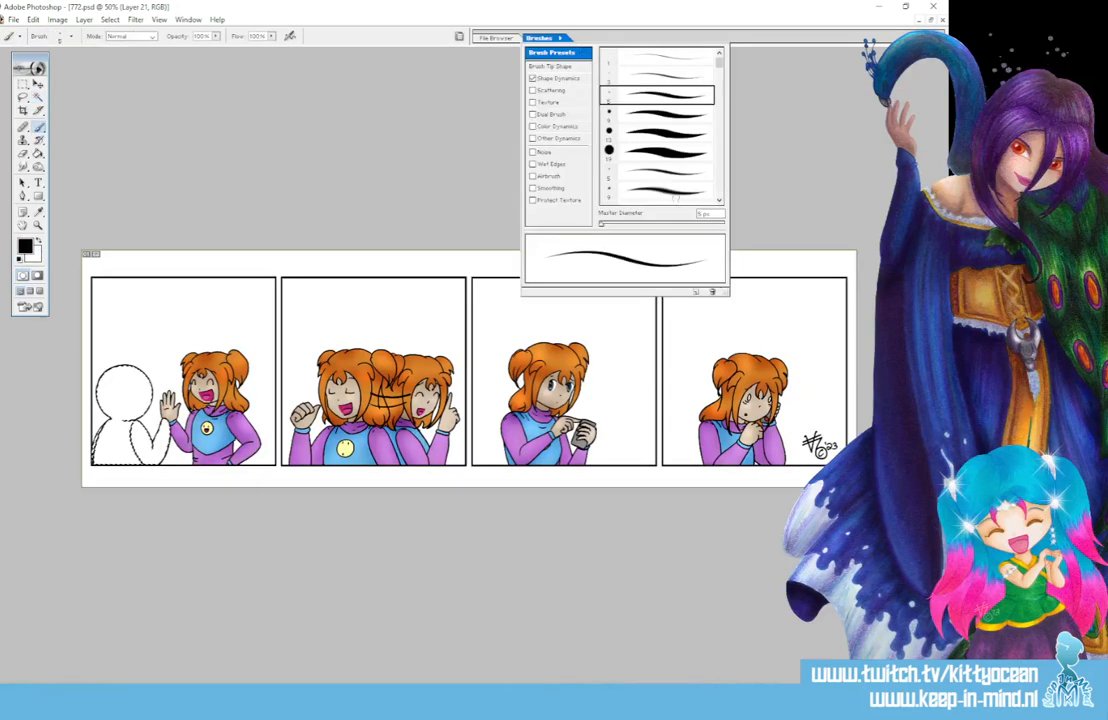
click(675, 196)
click(668, 224)
click(533, 79)
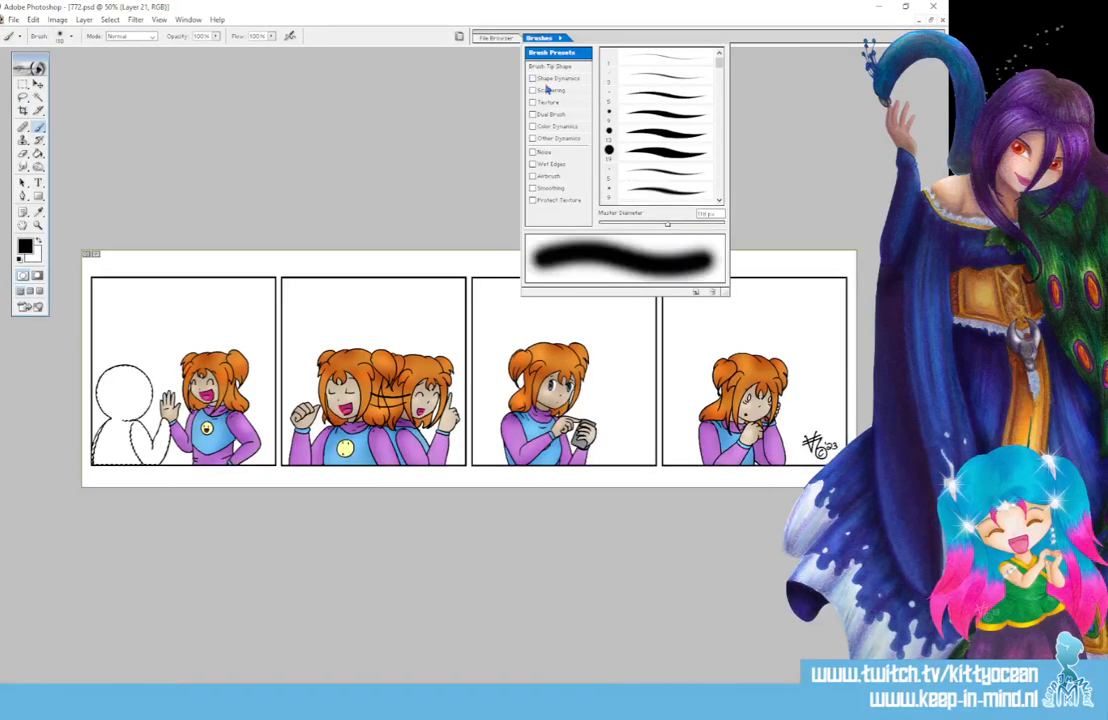
Brush black shading onto the blank figure's head, body and arm, deselect, and lower the layer's opacity to 20%.
click(110, 395)
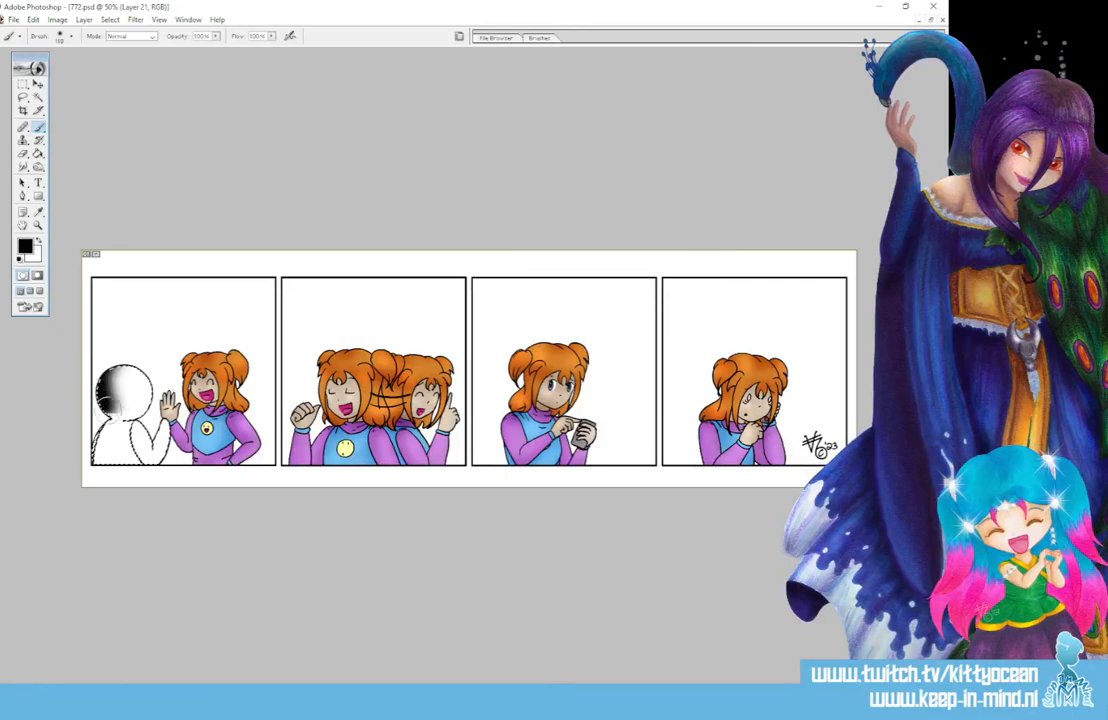
mouse_move(110, 409)
mouse_down()
mouse_move(106, 502)
mouse_move(132, 438)
mouse_move(195, 513)
mouse_up()
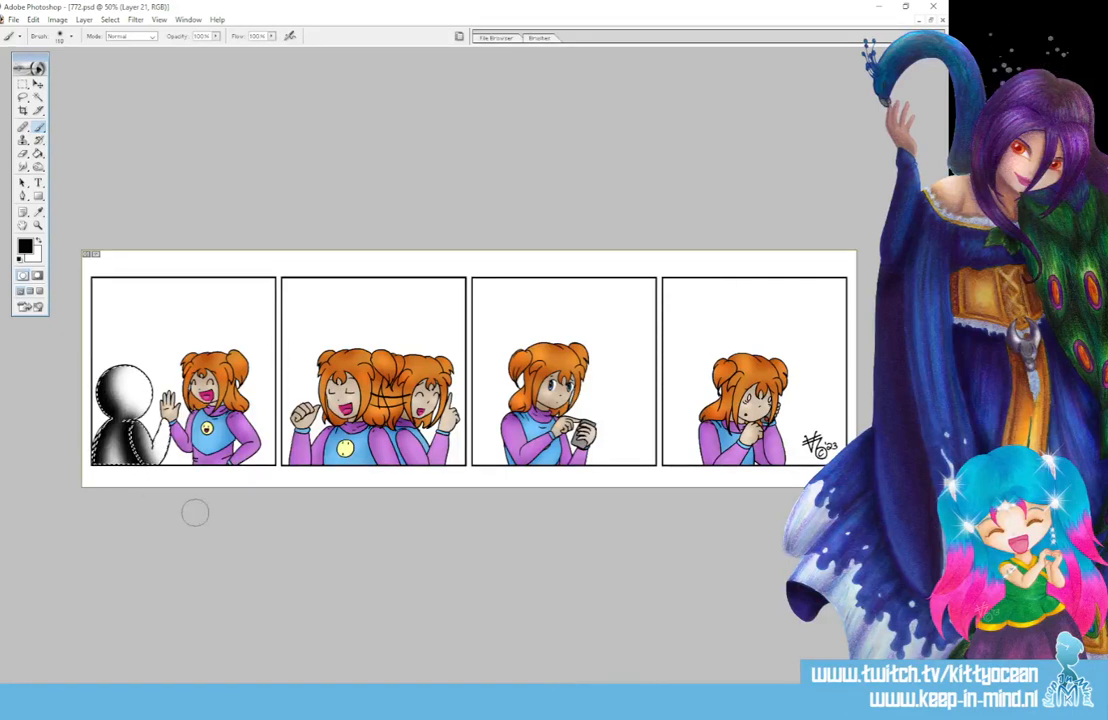
key(ctrl+d)
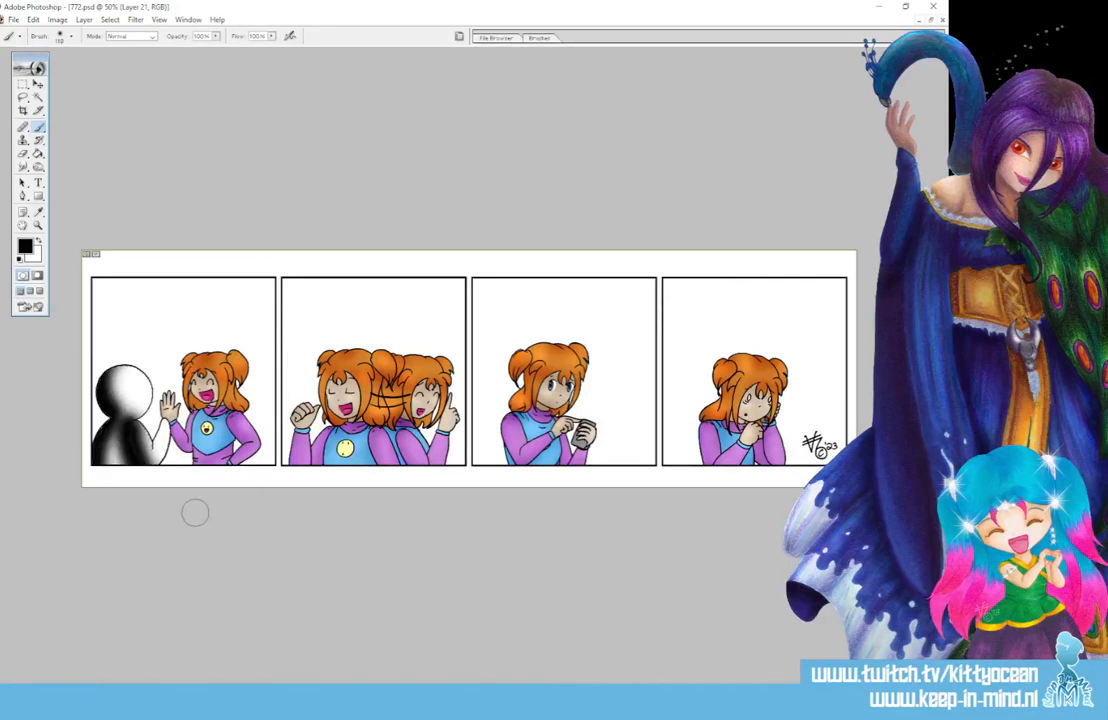
drag(168, 445, 155, 437)
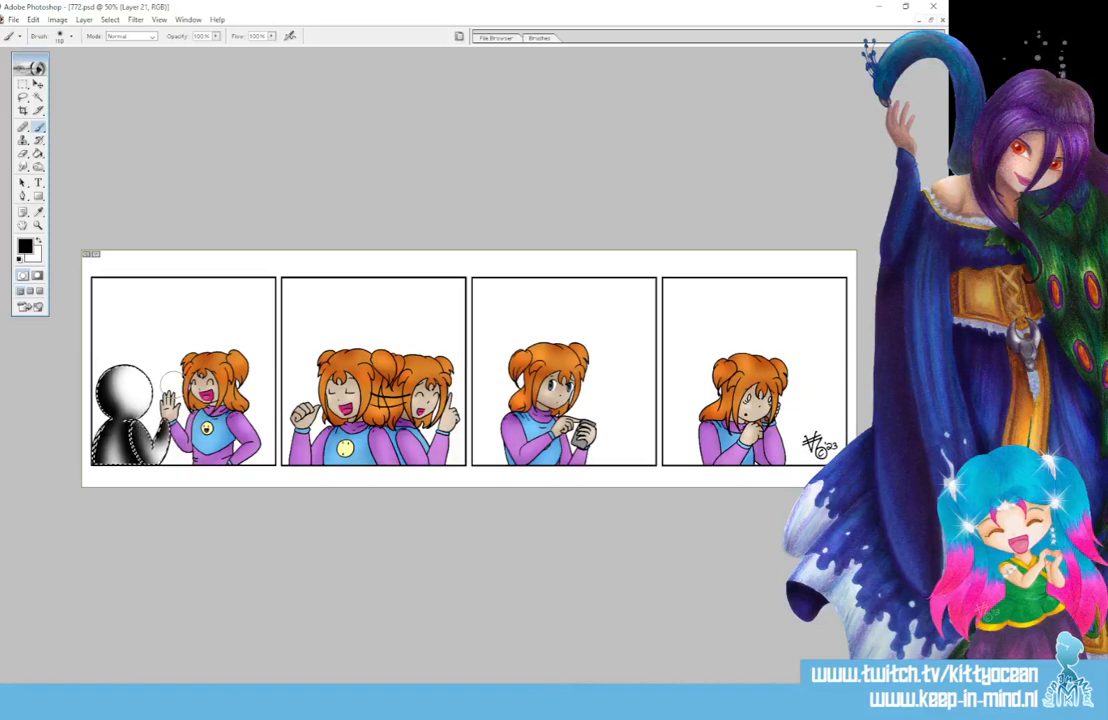
key(ctrl+d)
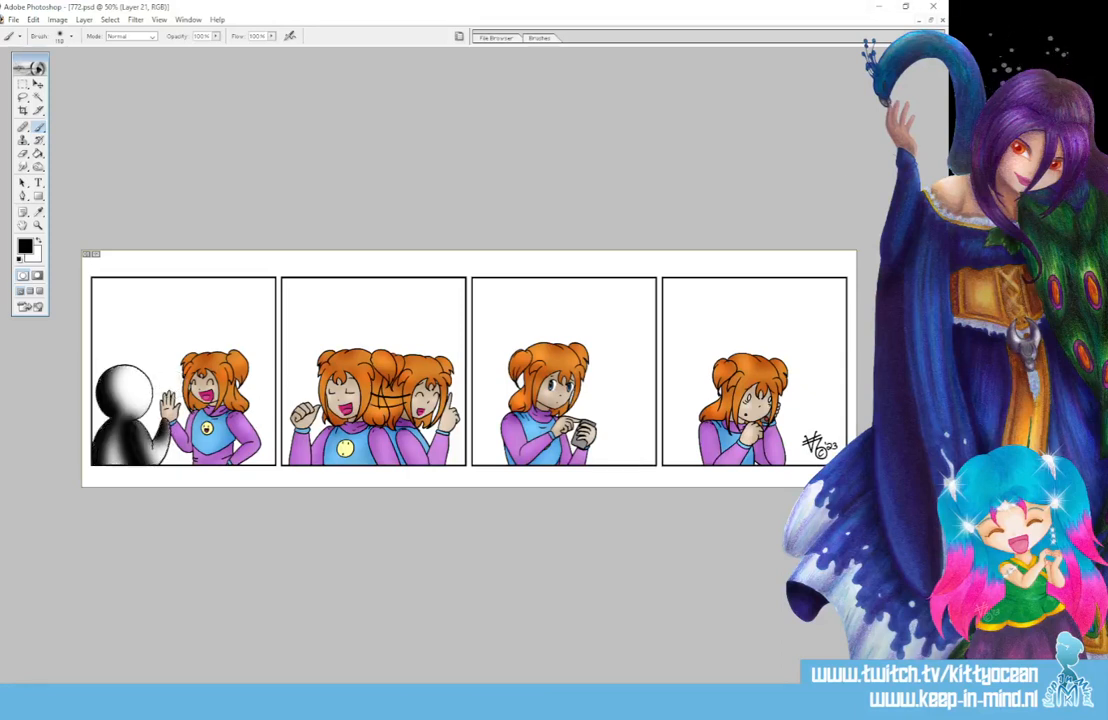
text(20)
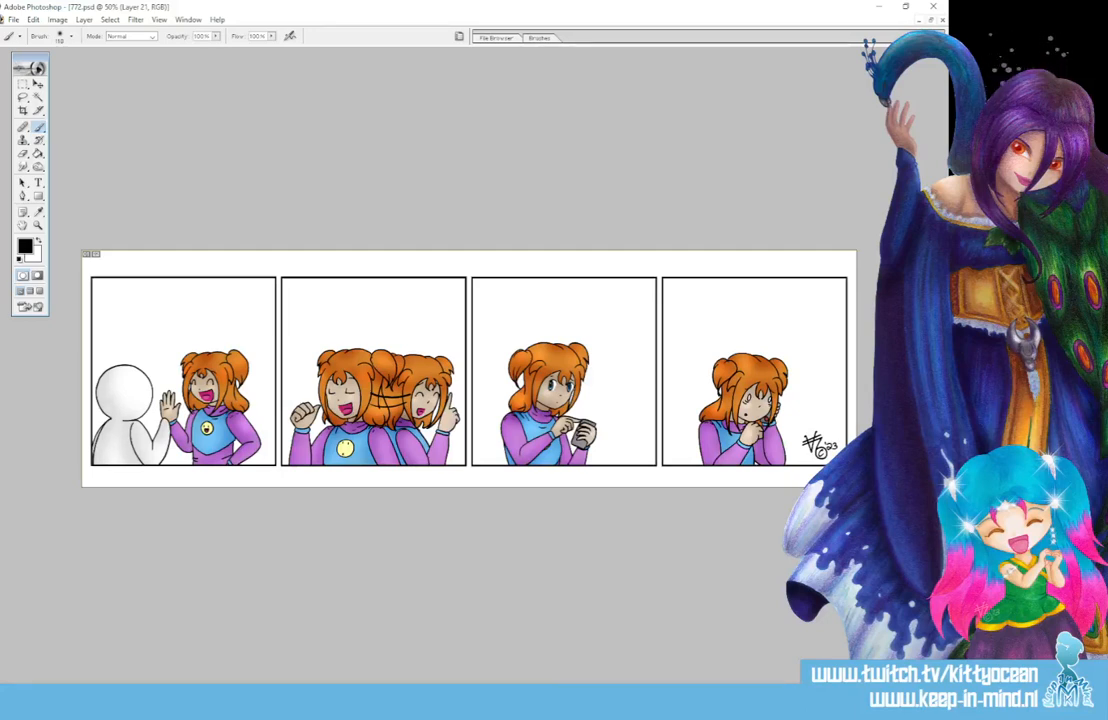
Select the white backgrounds of all four panels on Layer 19 copy with the Magic Wand.
click(38, 96)
key(alt+bracketleft)
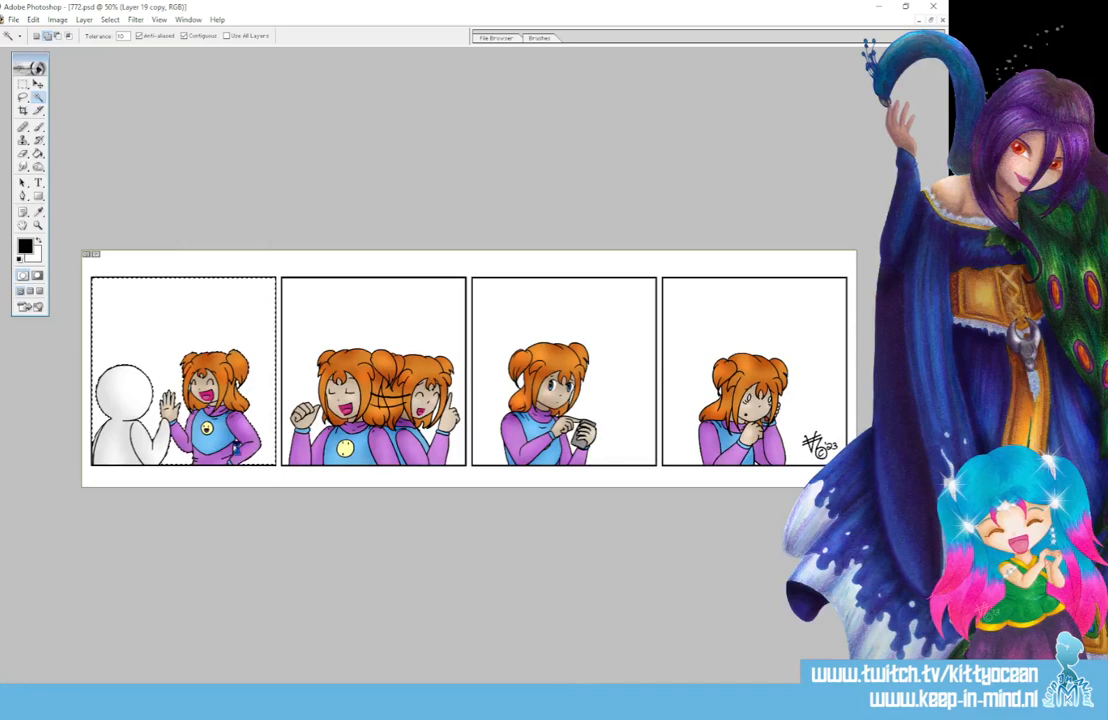
click(295, 367)
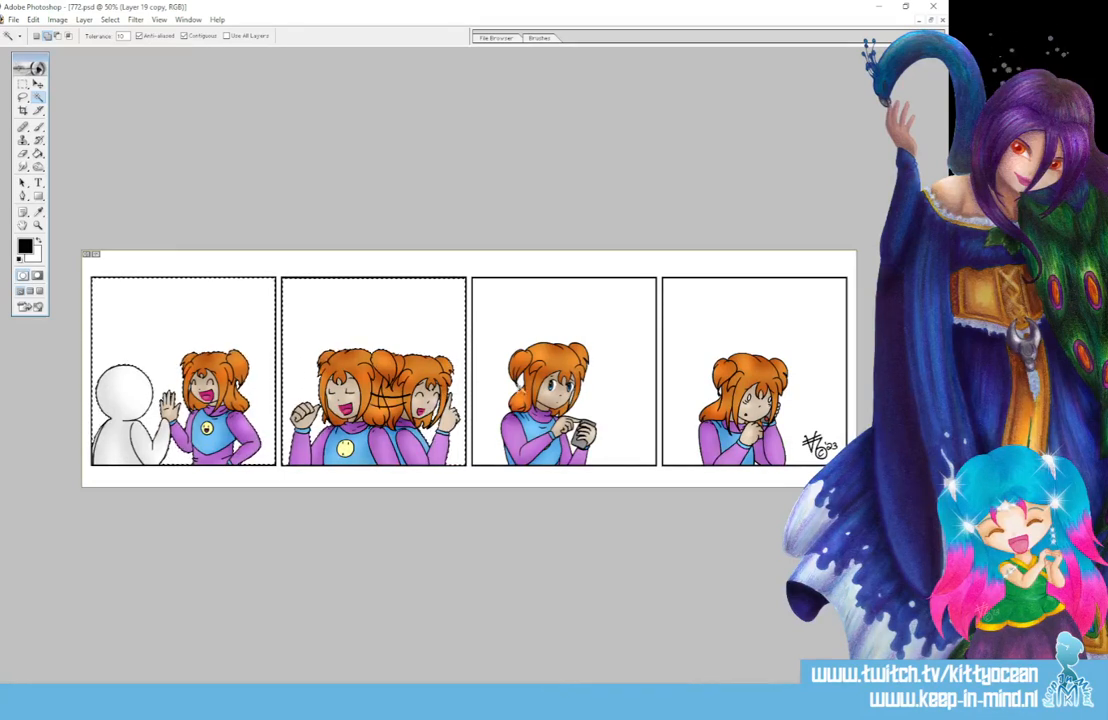
click(498, 353)
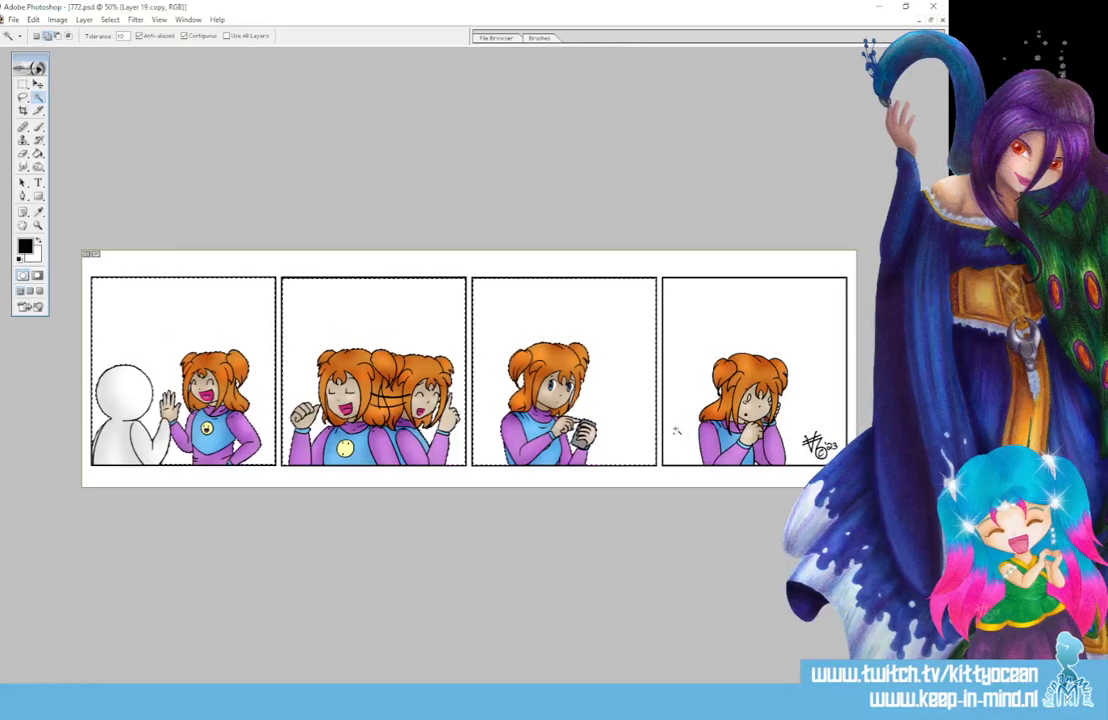
click(676, 430)
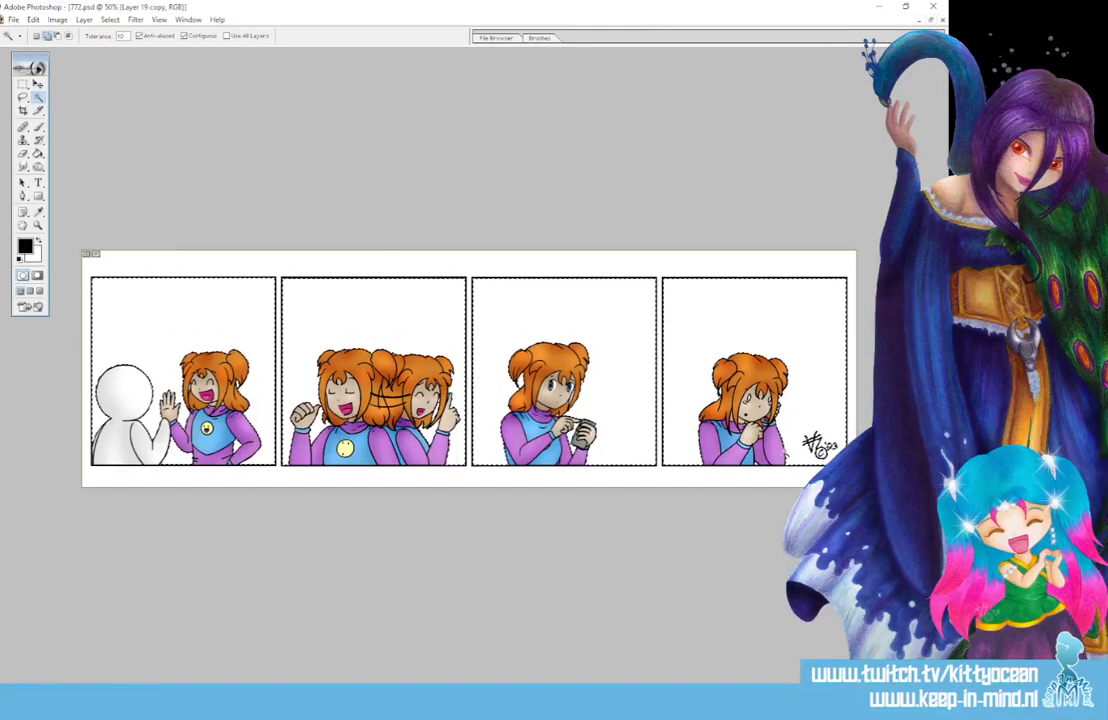
Add the small white gaps around the hair and neck in the third panel to the background selection with the Lasso tool.
key(ctrl+plus)
key(ctrl+plus)
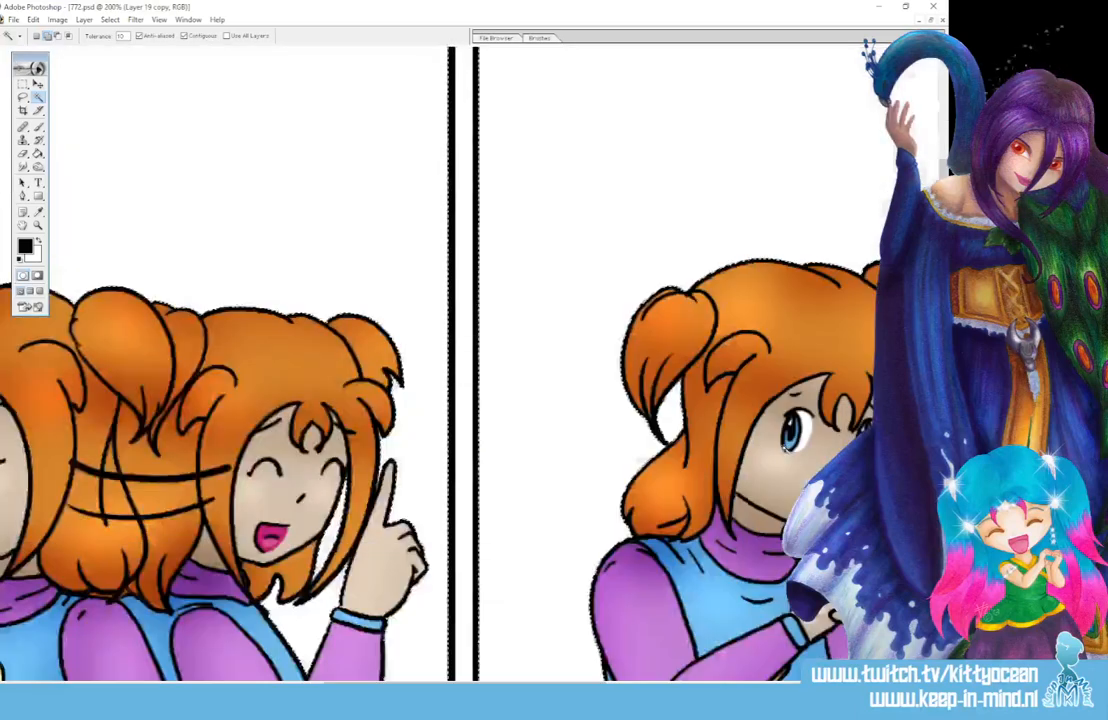
click(23, 98)
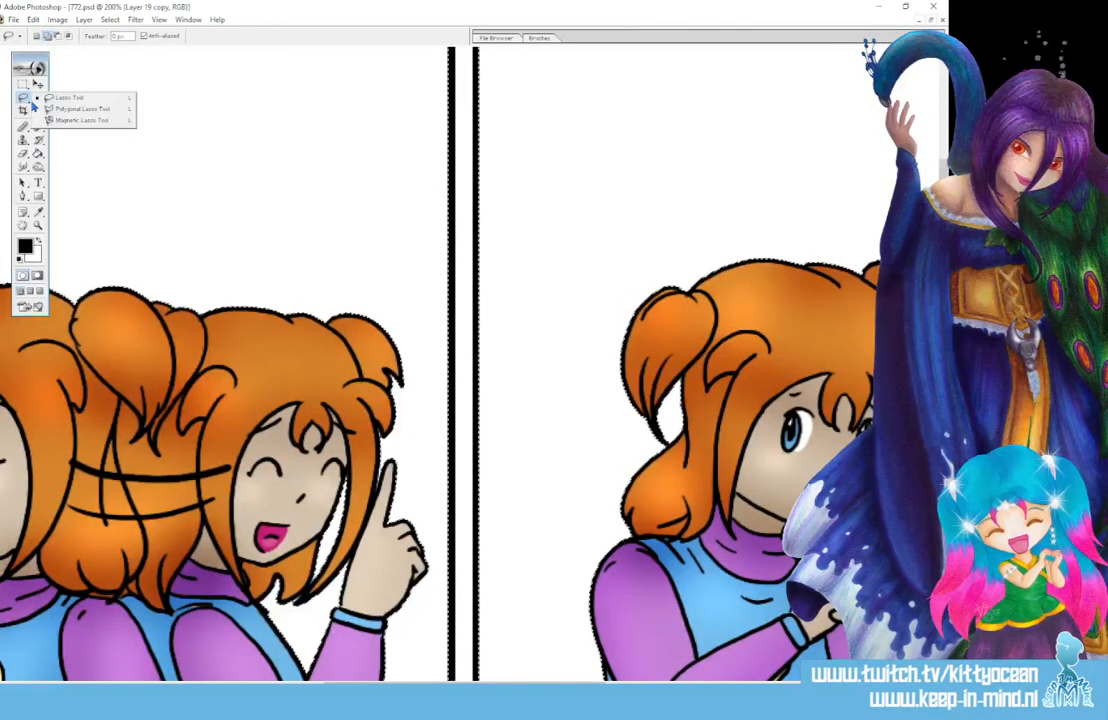
drag(537, 685, 633, 685)
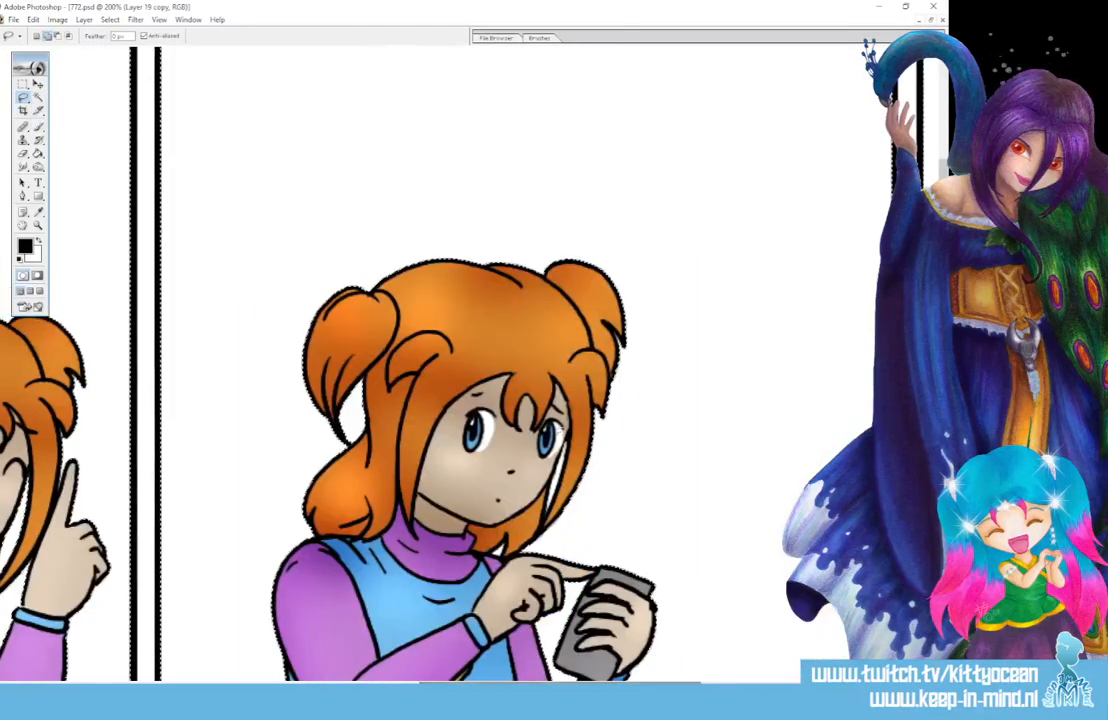
mouse_move(556, 470)
mouse_down()
mouse_move(548, 512)
mouse_move(566, 443)
mouse_up()
scroll(486, 398, down, 3)
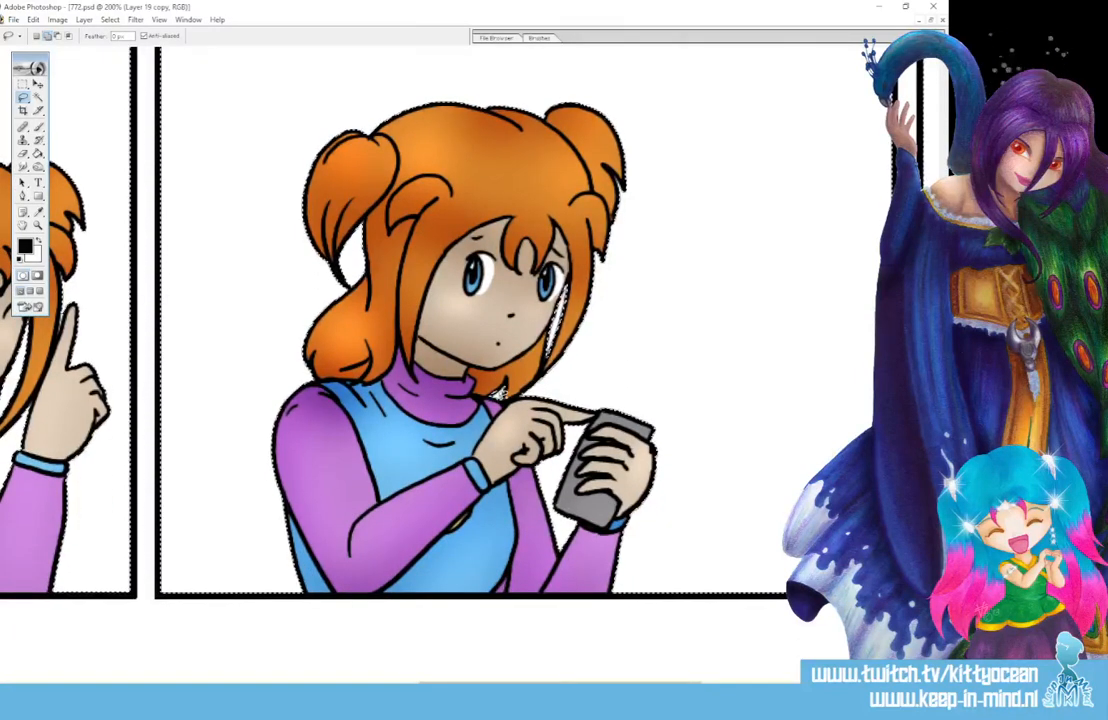
Lasso the missed white gaps around the figure in the fourth panel into the background selection.
scroll(482, 256, right, 2)
scroll(535, 590, right, 15)
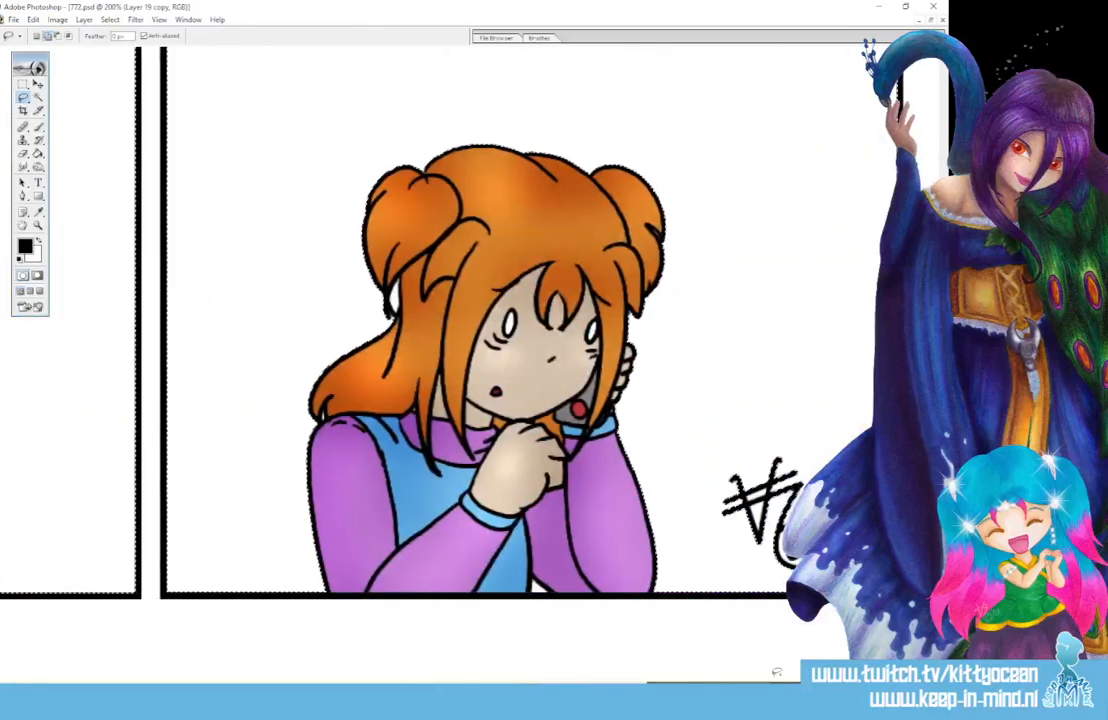
drag(543, 585, 532, 578)
mouse_move(834, 450)
mouse_down()
mouse_move(730, 553)
mouse_move(812, 437)
mouse_up()
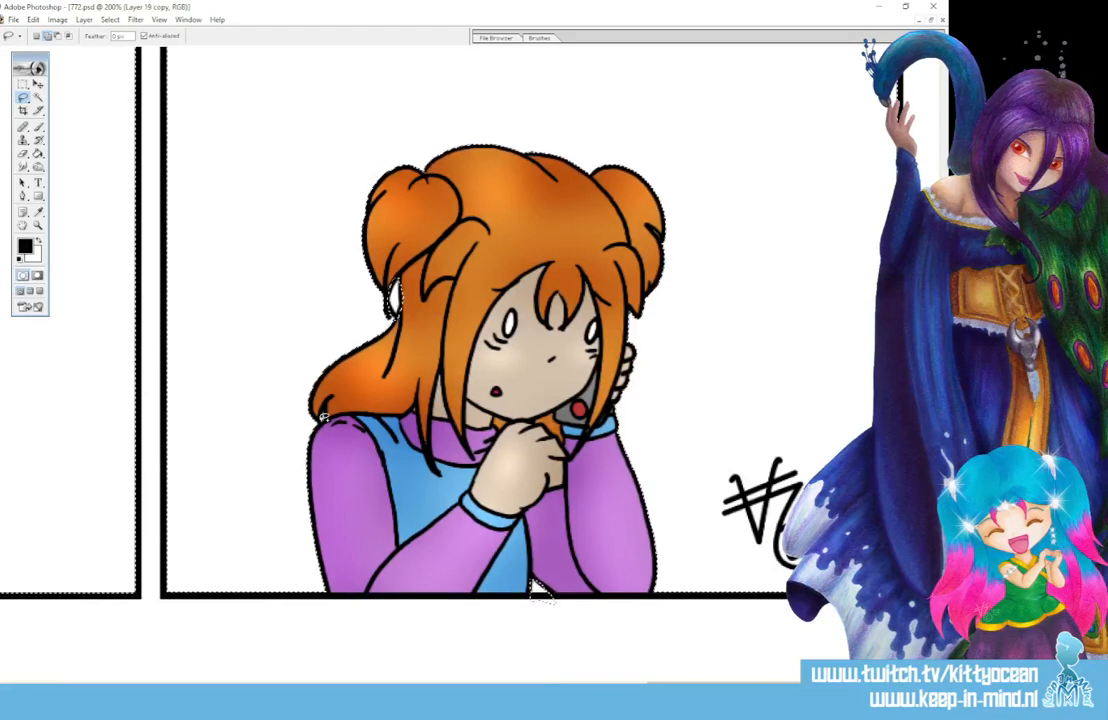
key(ctrl+minus)
key(ctrl+minus)
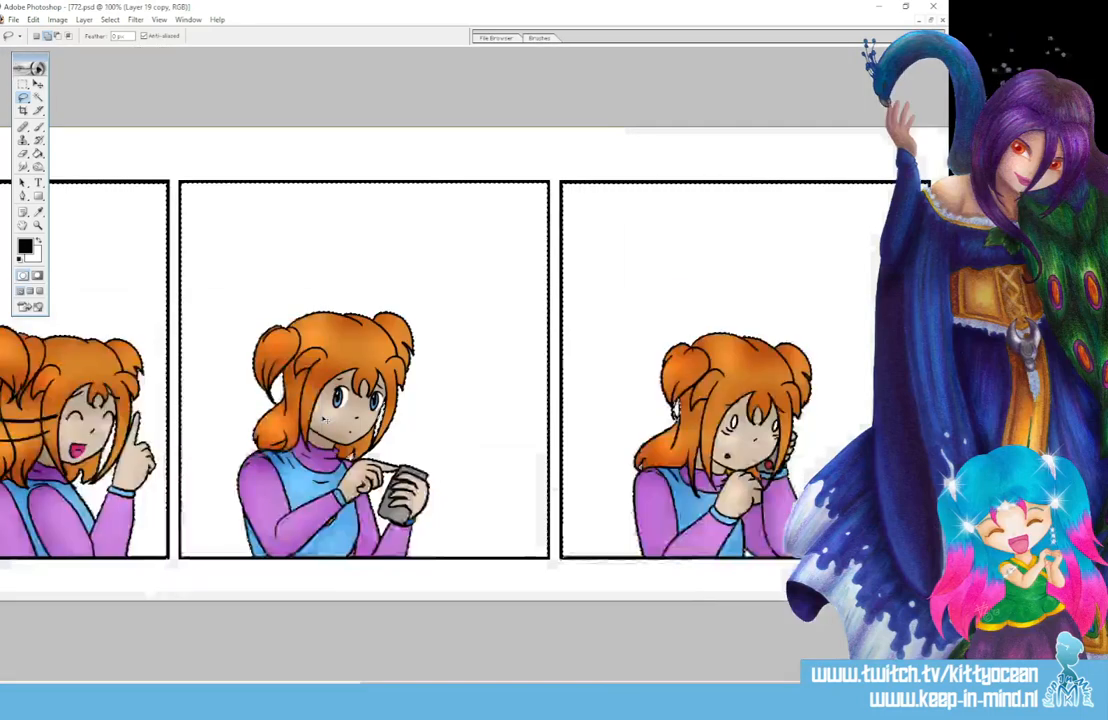
key(ctrl+minus)
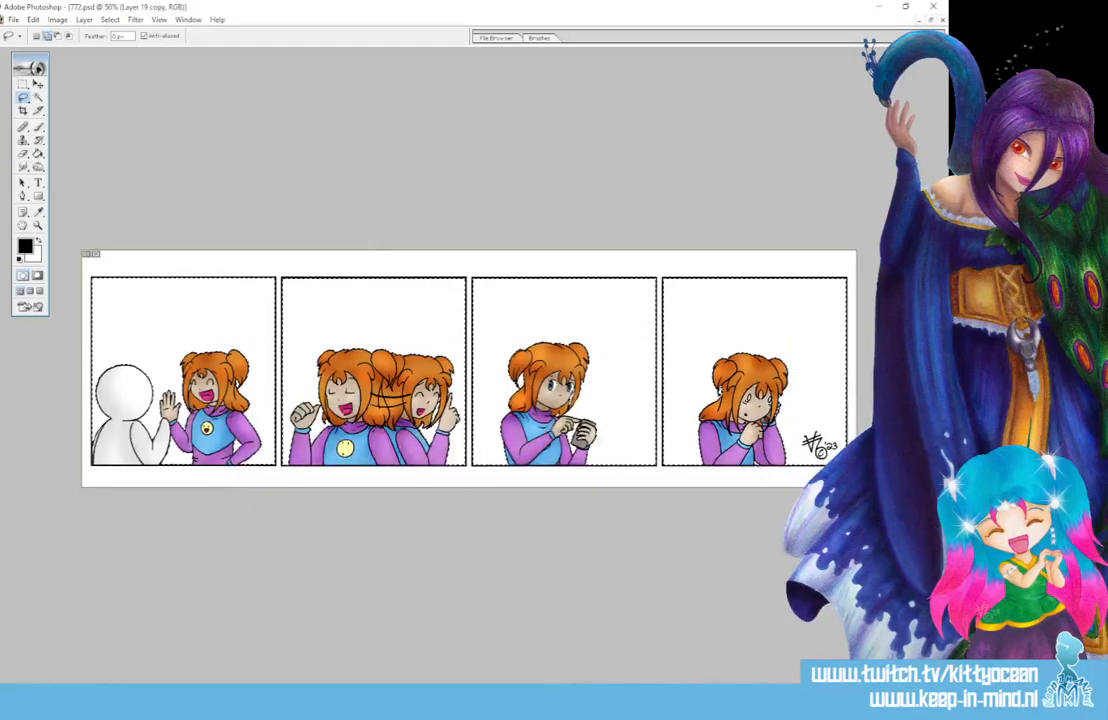
Fill the selected panel backgrounds with black on Layer 22 using the Paint Bucket and deselect.
click(38, 154)
click(141, 317)
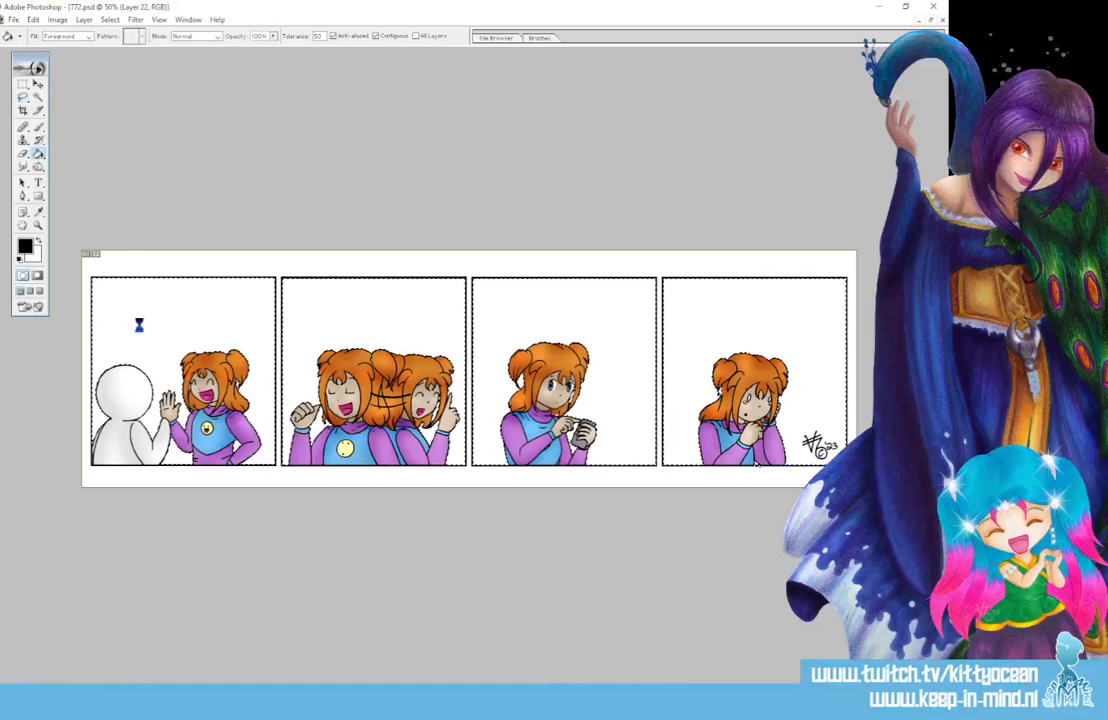
key(ctrl+d)
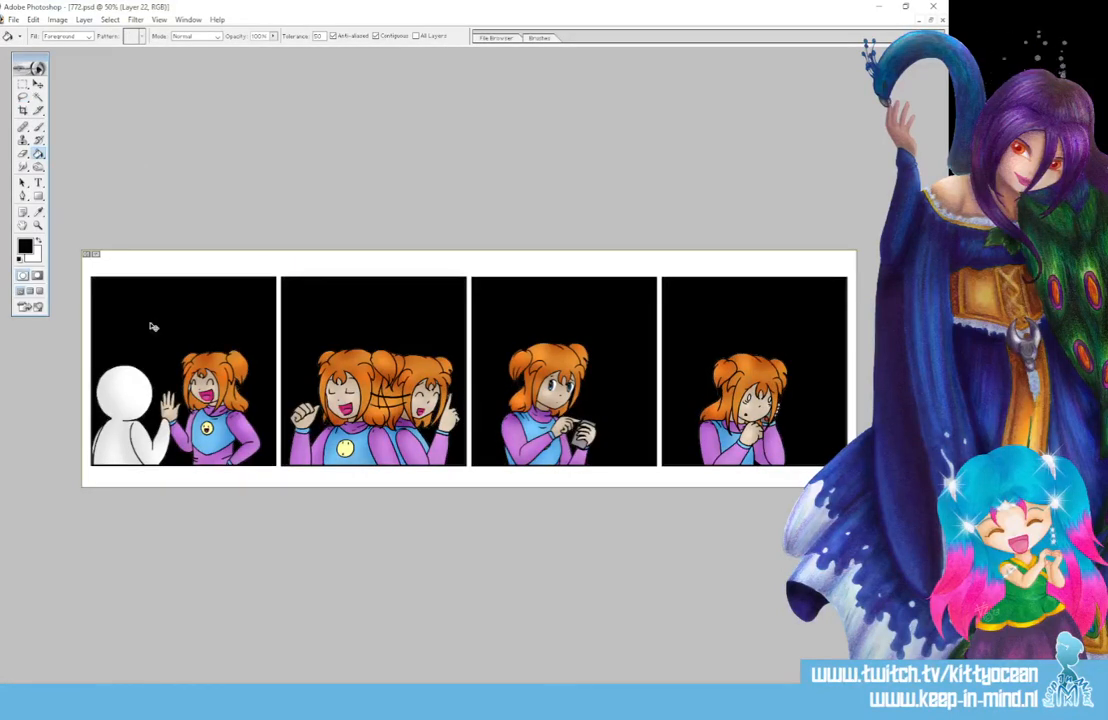
Paint over the leftover white gaps around the girl's hair in the first panel with a 5 px black brush.
key(ctrl+plus)
key(ctrl+plus)
key(ctrl+plus)
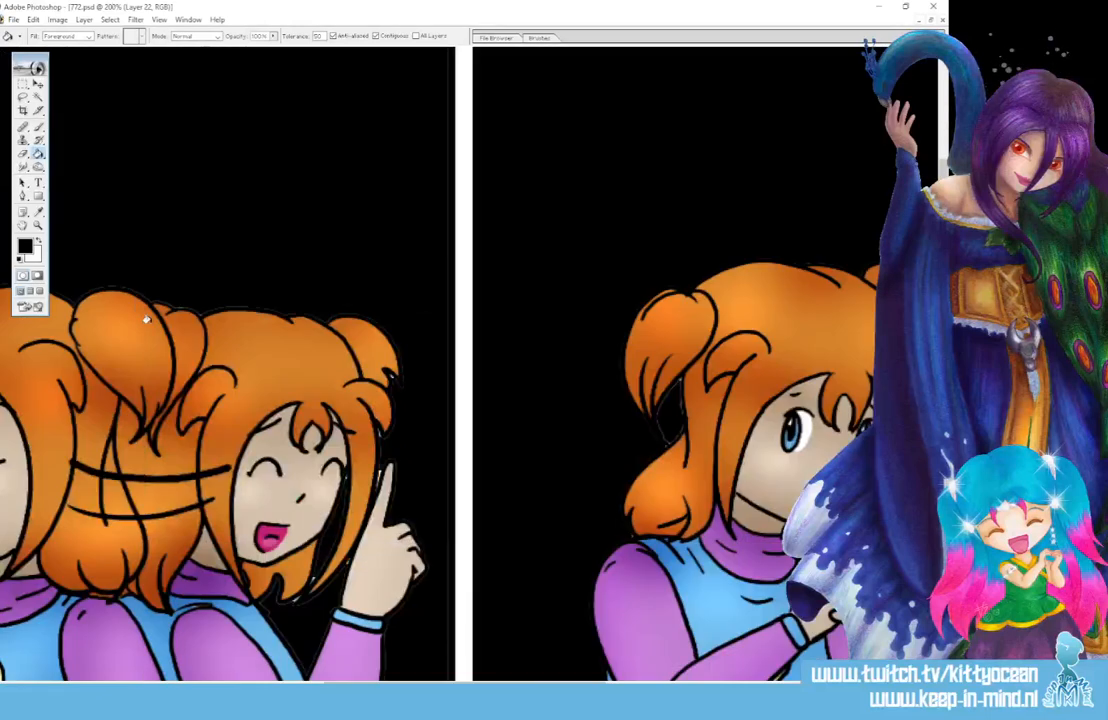
drag(435, 684, 136, 682)
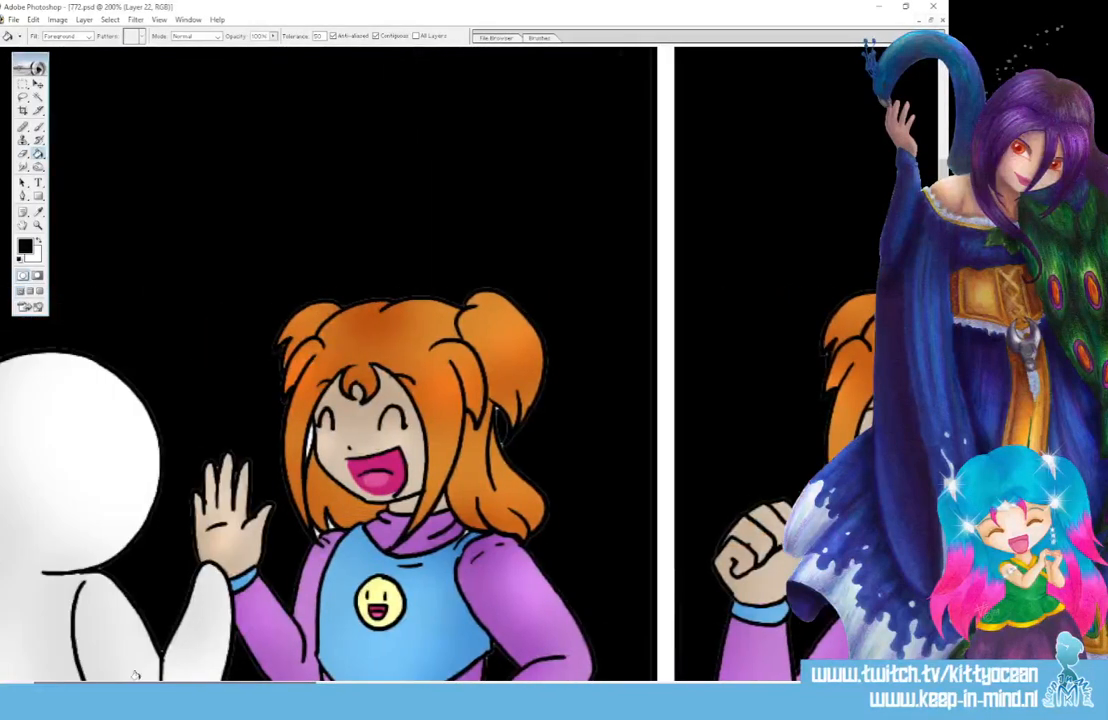
click(38, 128)
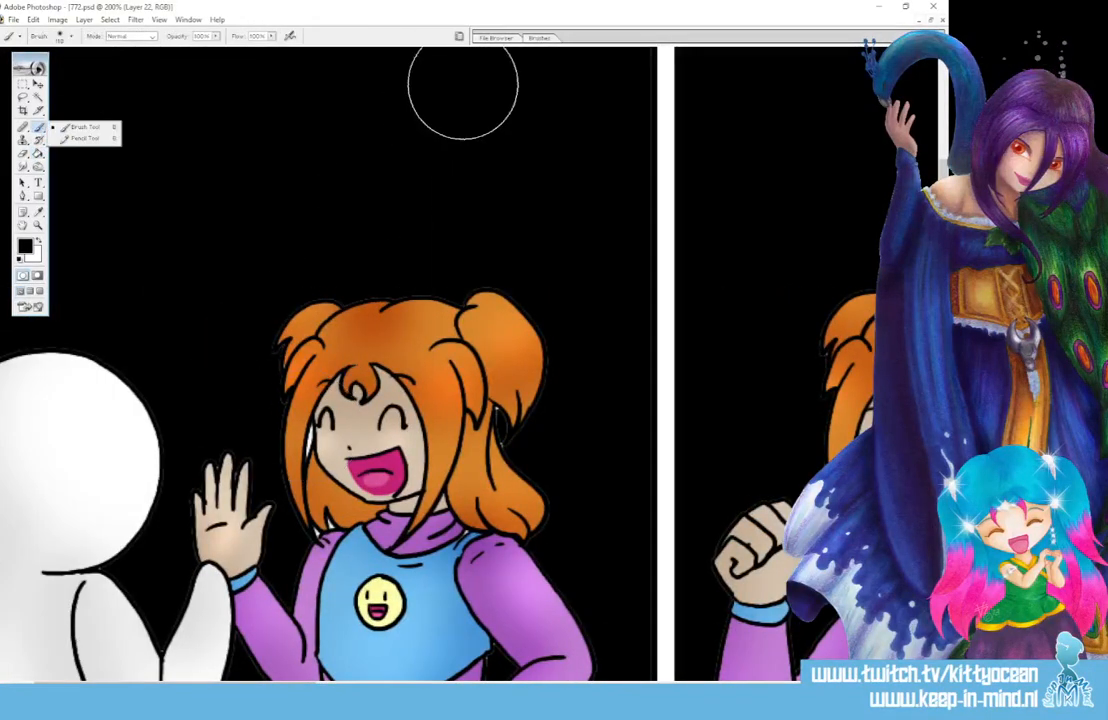
click(535, 38)
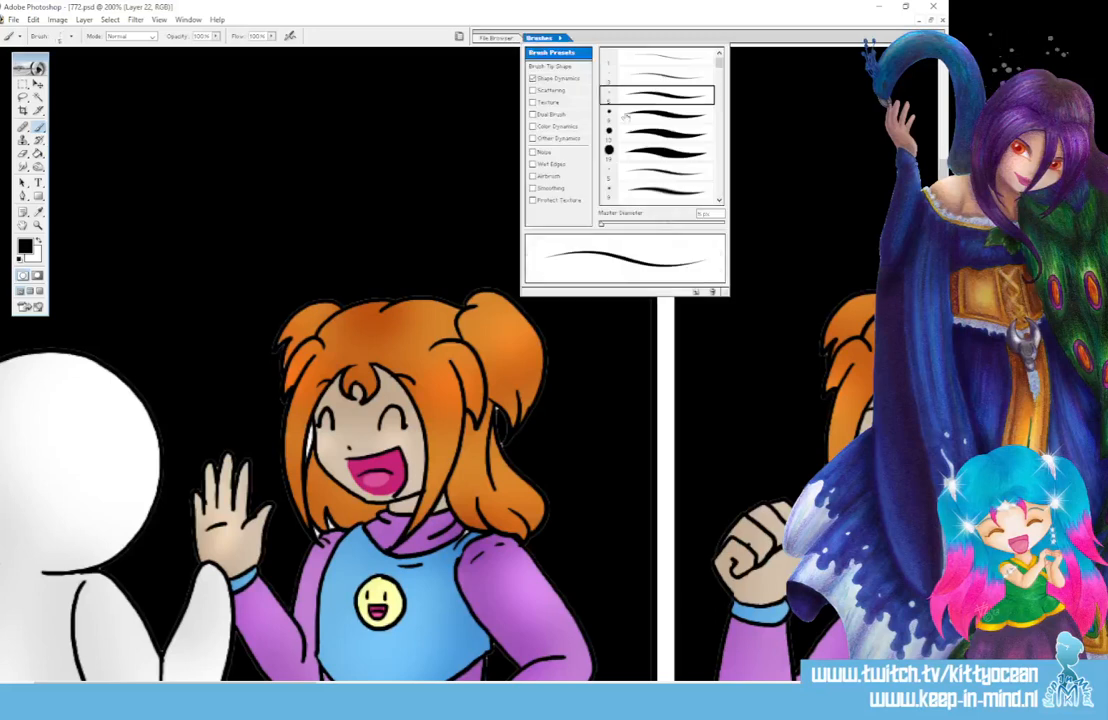
click(270, 368)
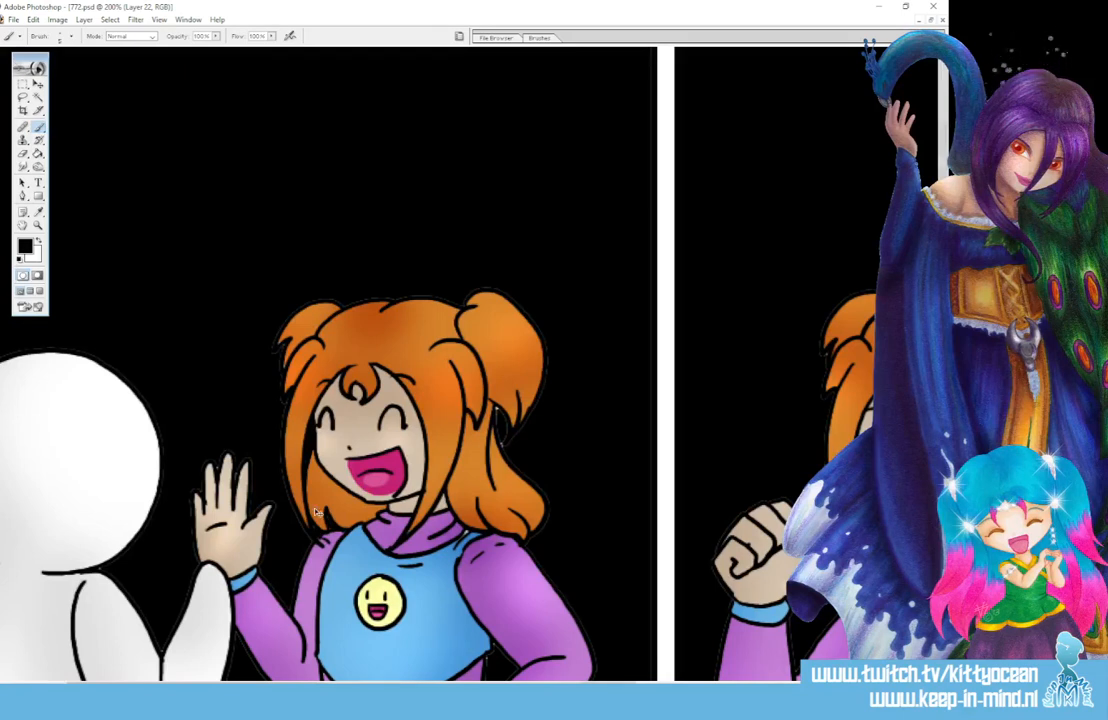
Apply a Gradient Overlay with the white-to-teal preset at reduced opacity to the panel backgrounds on Layer 22.
key(ctrl+minus)
key(ctrl+minus)
key(ctrl+minus)
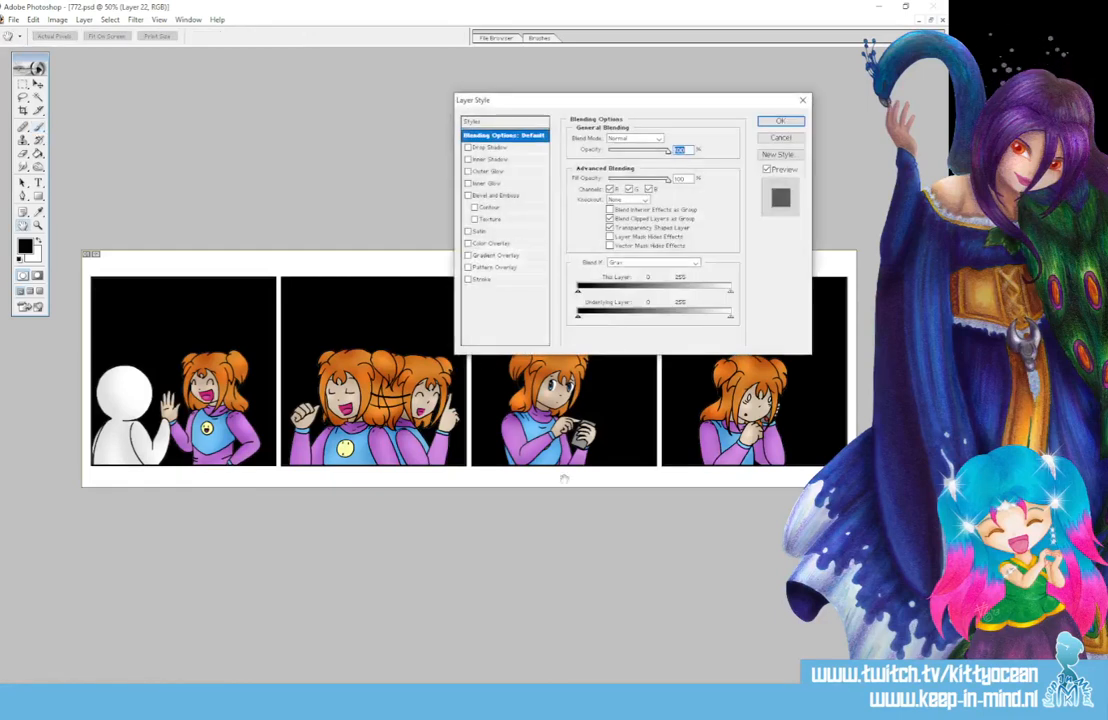
click(498, 256)
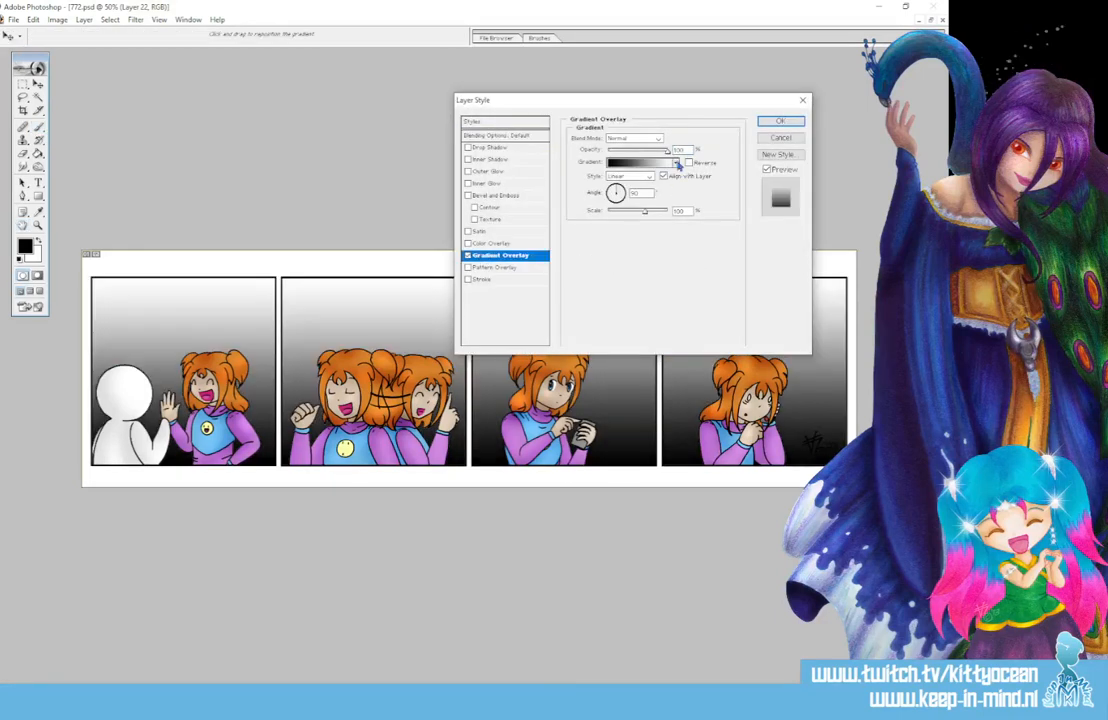
click(676, 163)
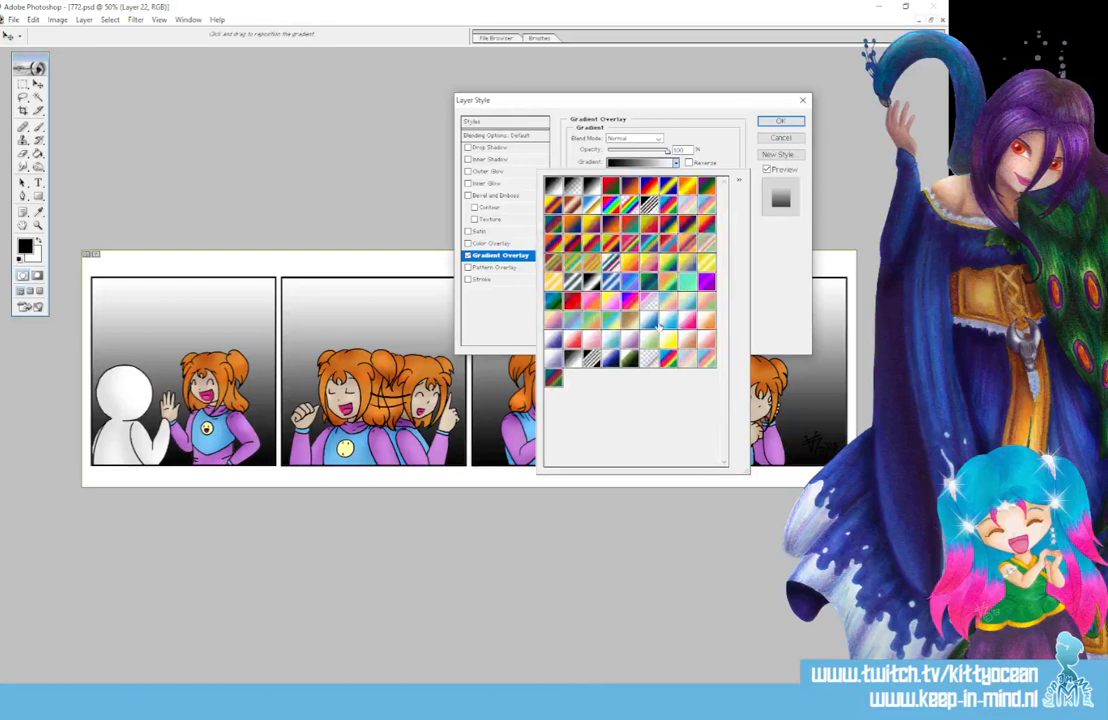
click(610, 340)
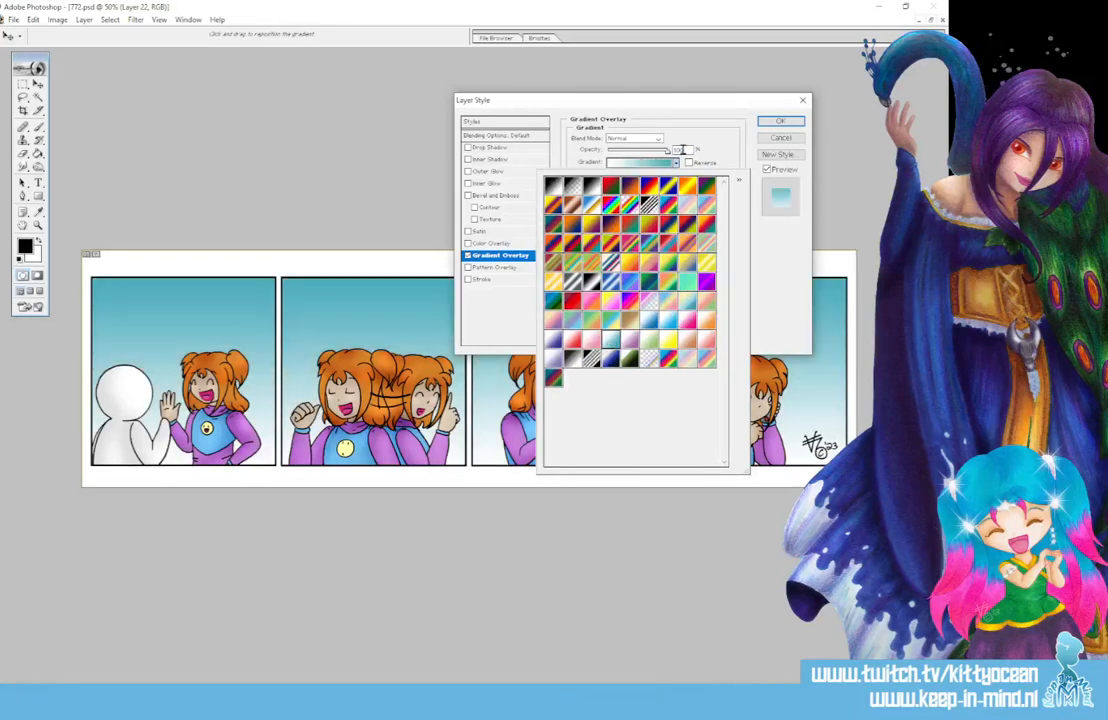
click(780, 121)
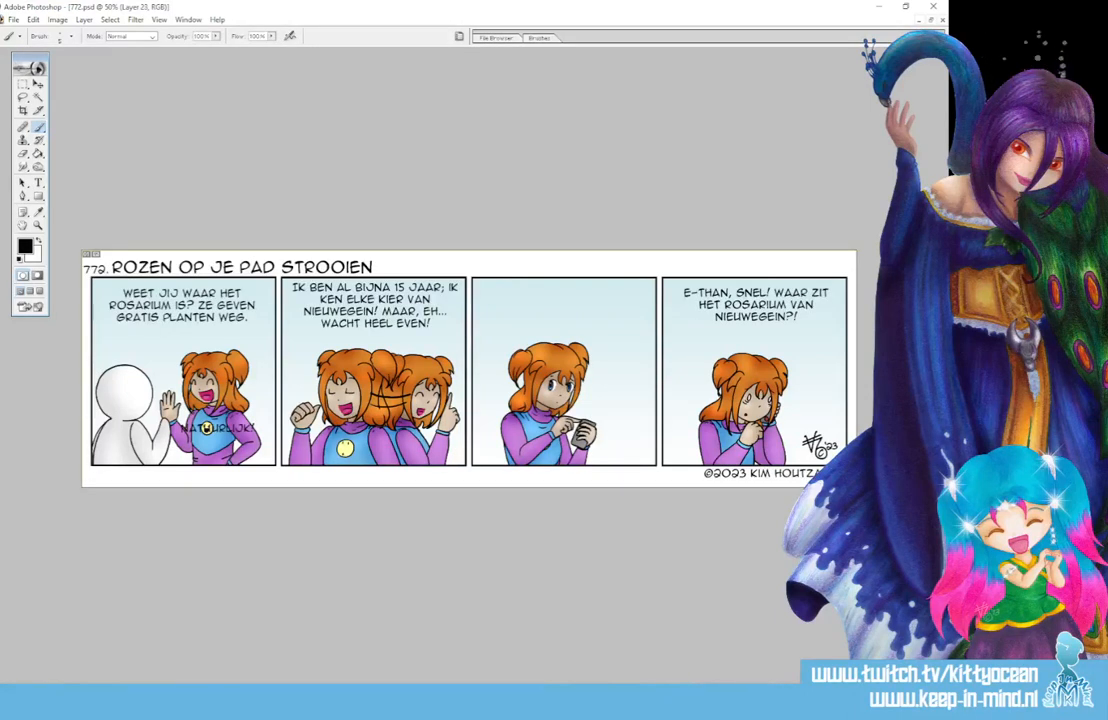
On the ball layer, draw elliptical selections around the dialogue text in the first, second and fourth panels.
key(alt+bracketleft)
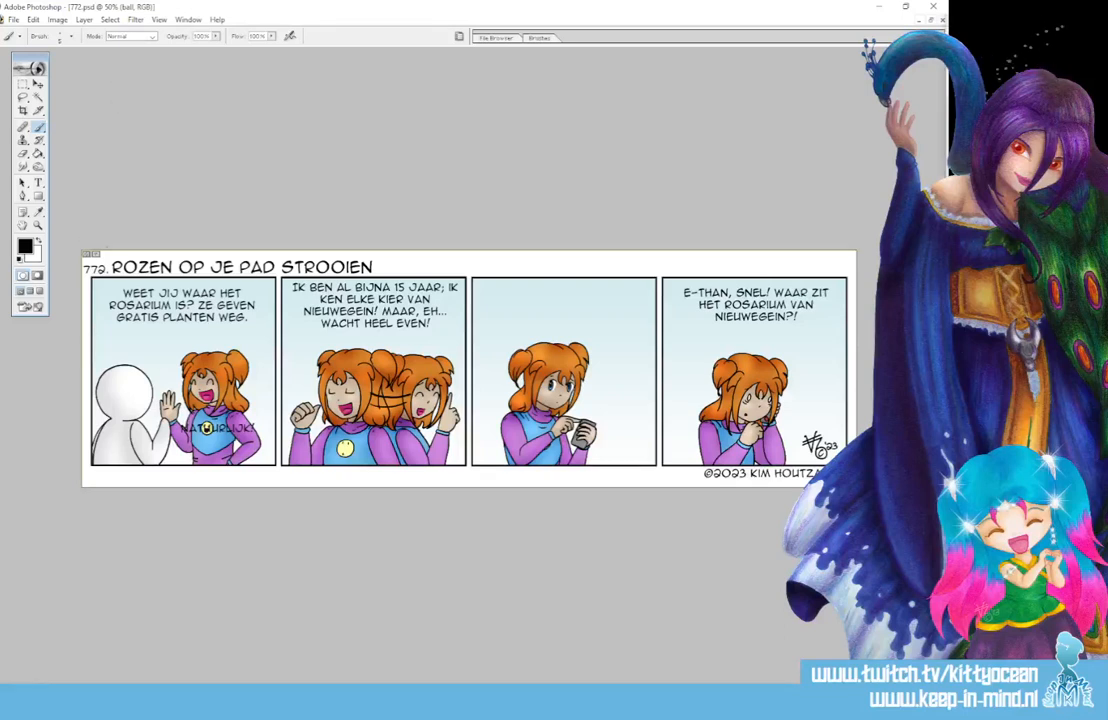
drag(23, 84, 62, 84)
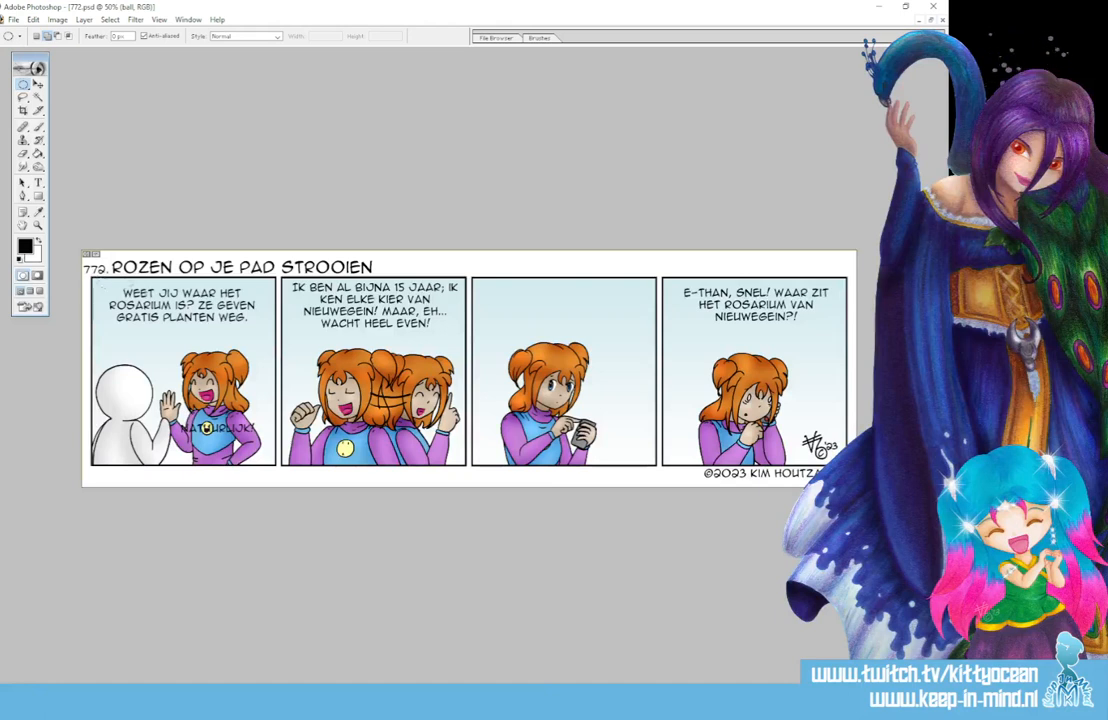
drag(98, 282, 264, 337)
drag(287, 280, 462, 340)
drag(668, 283, 826, 347)
key(ctrl+z)
key(ctrl+z)
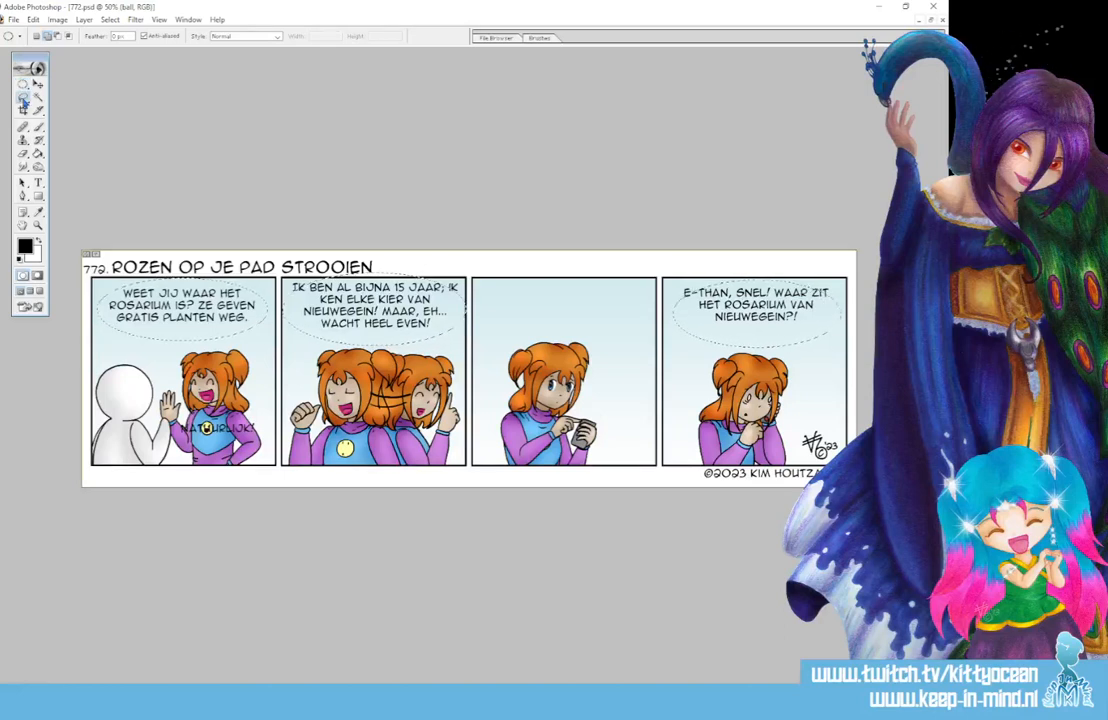
Add pointed tails to the balloon selections with the Polygonal Lasso, plus a tailed oval selection for "NATUURLIJK!" in the first panel.
drag(22, 97, 71, 100)
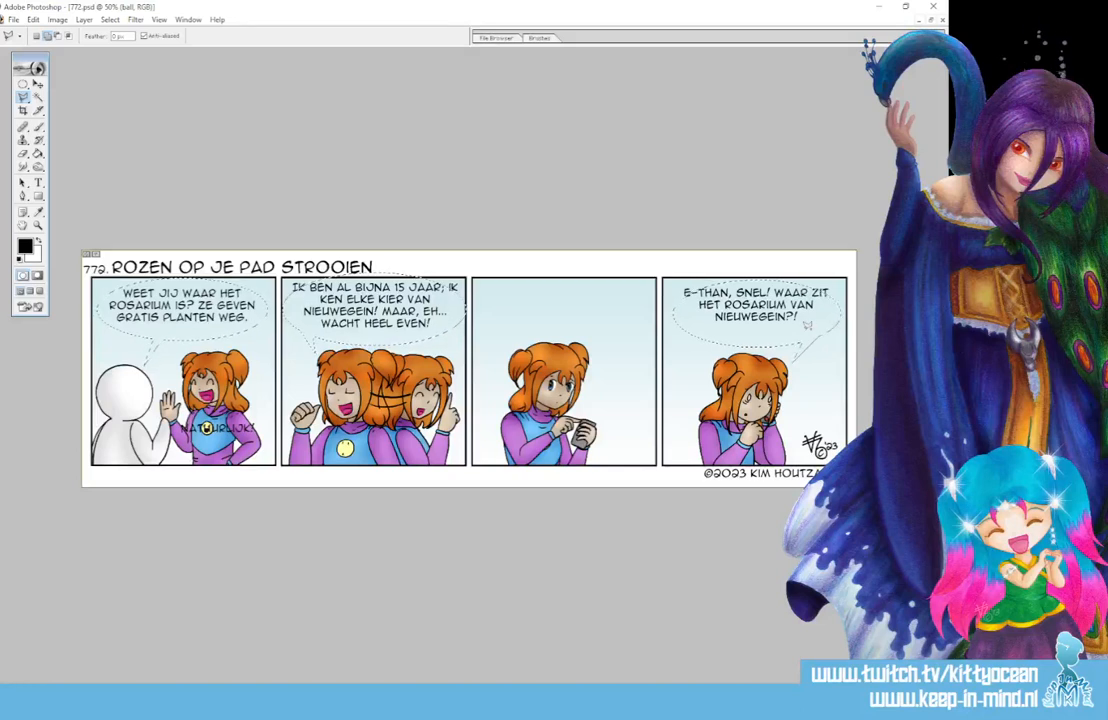
click(22, 86)
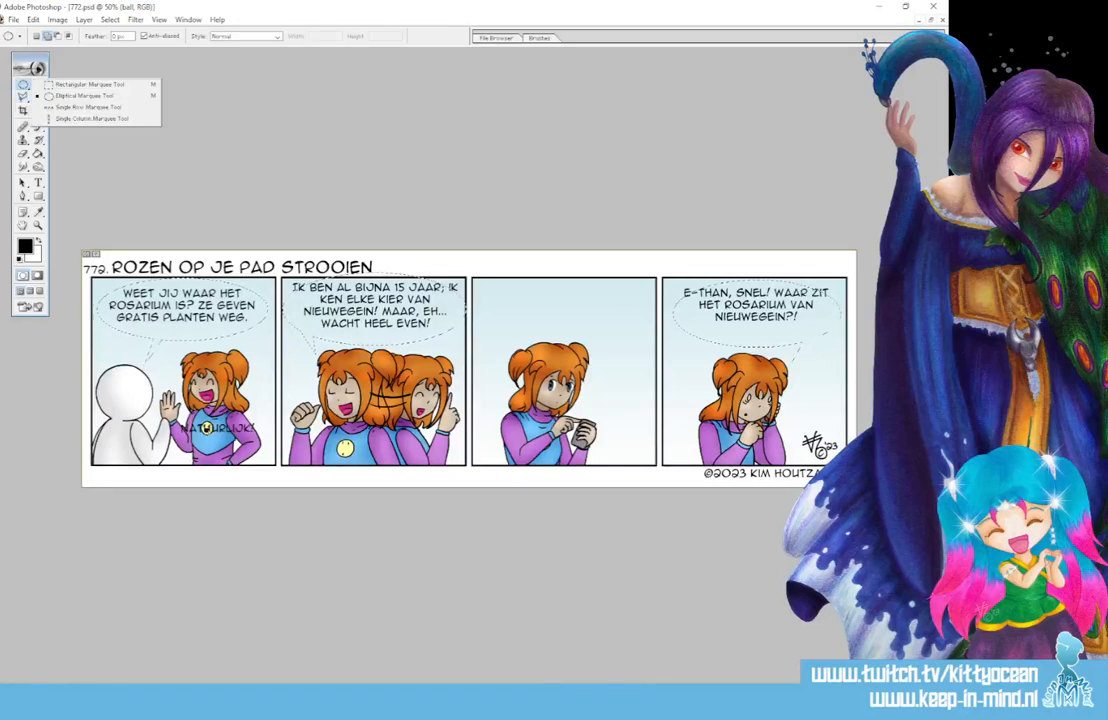
click(84, 96)
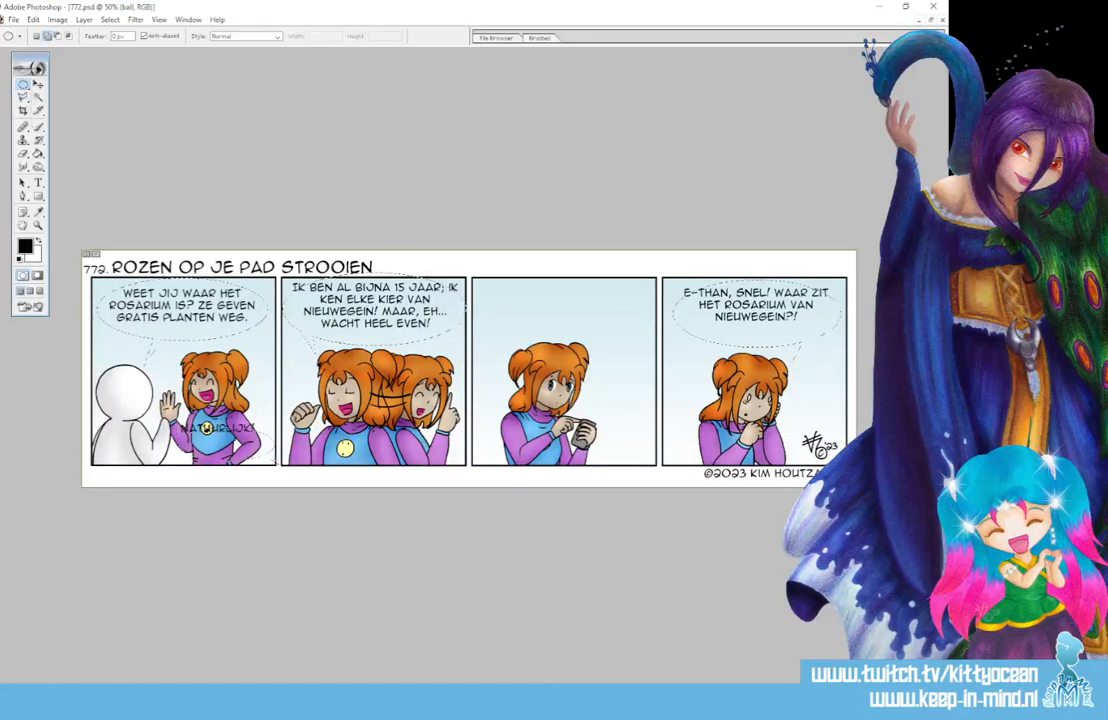
click(22, 97)
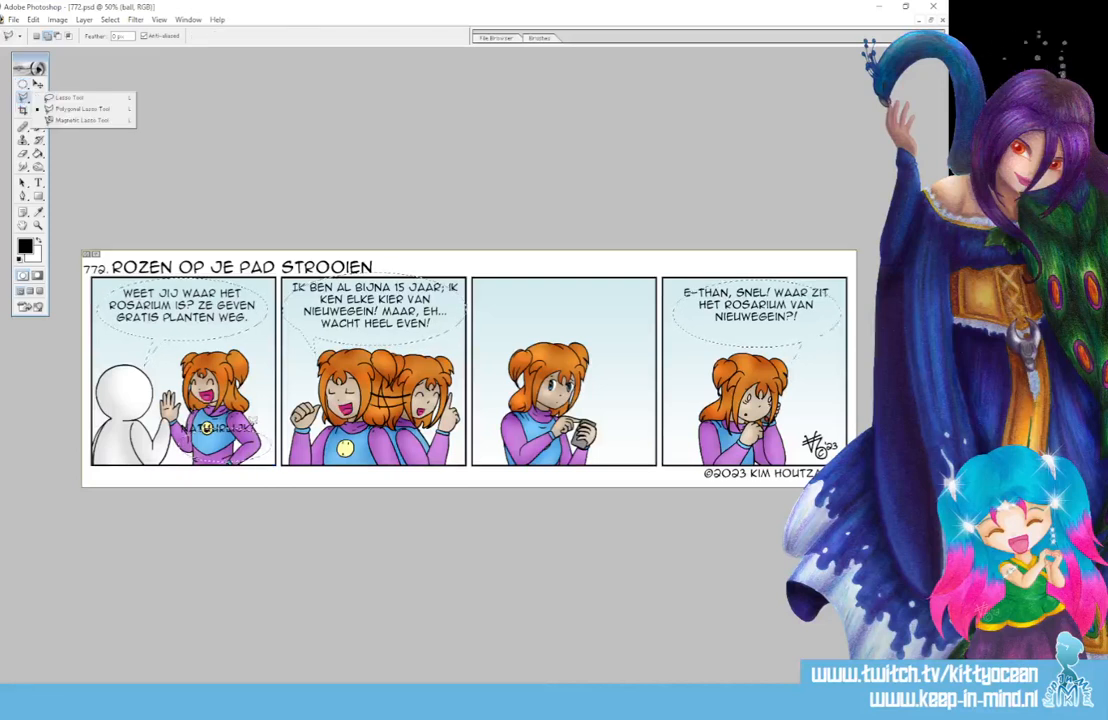
click(82, 108)
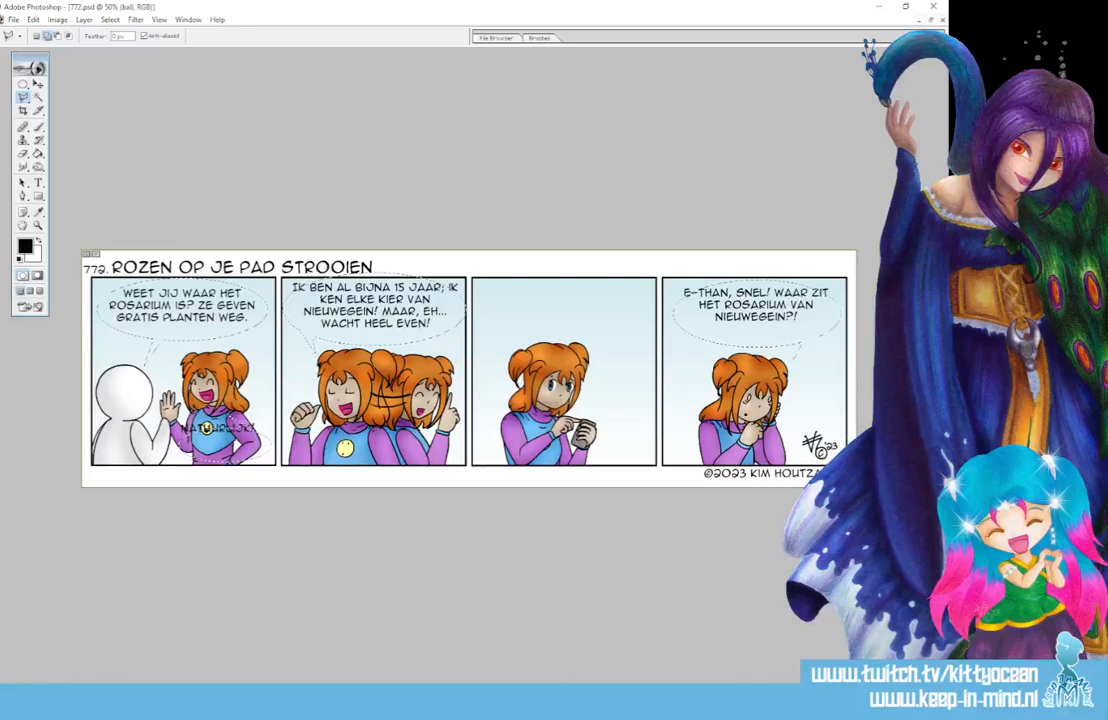
Fill the speech balloon selections with white using the Paint Bucket and deselect.
click(38, 153)
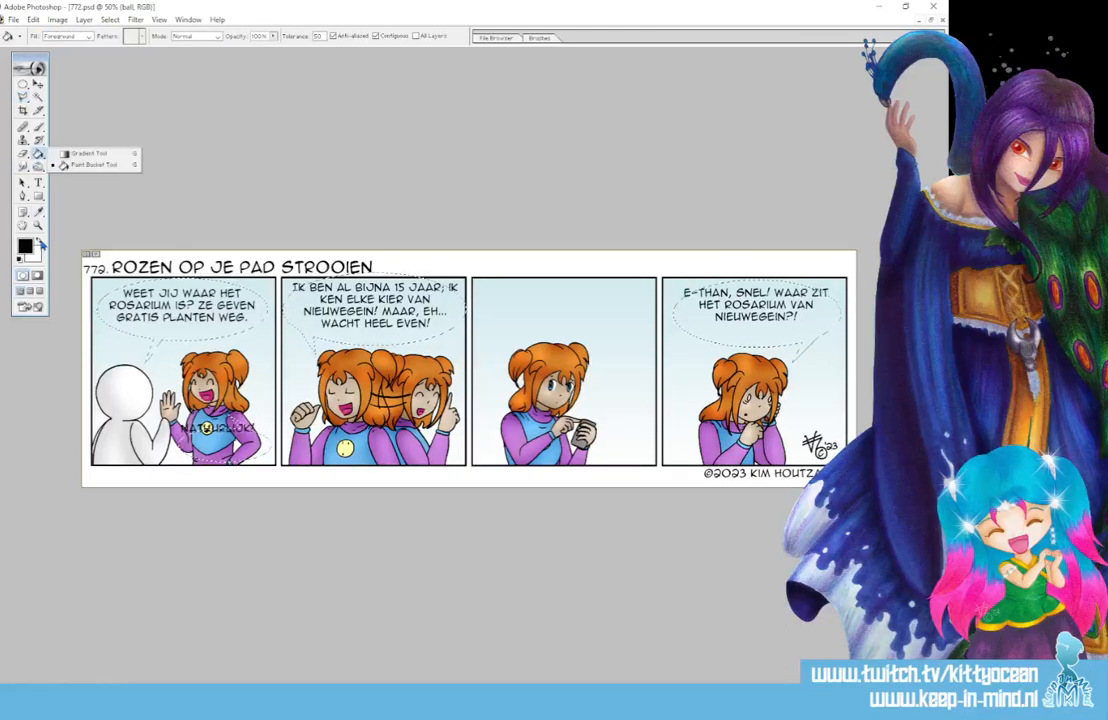
key(x)
click(200, 312)
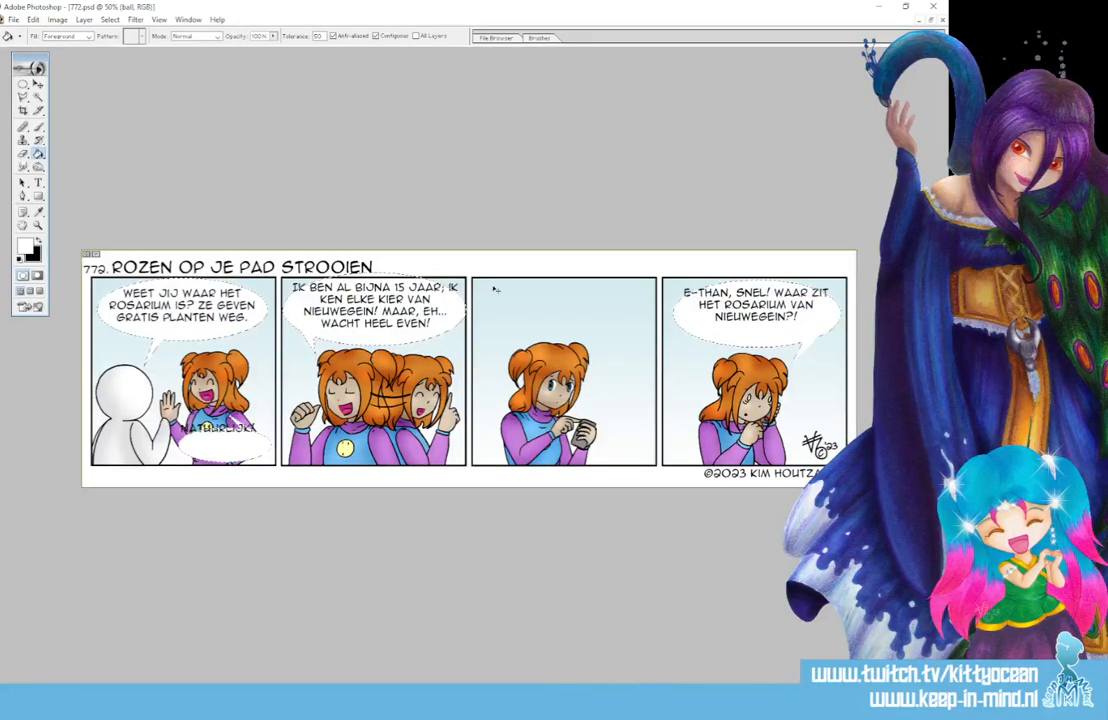
key(ctrl+d)
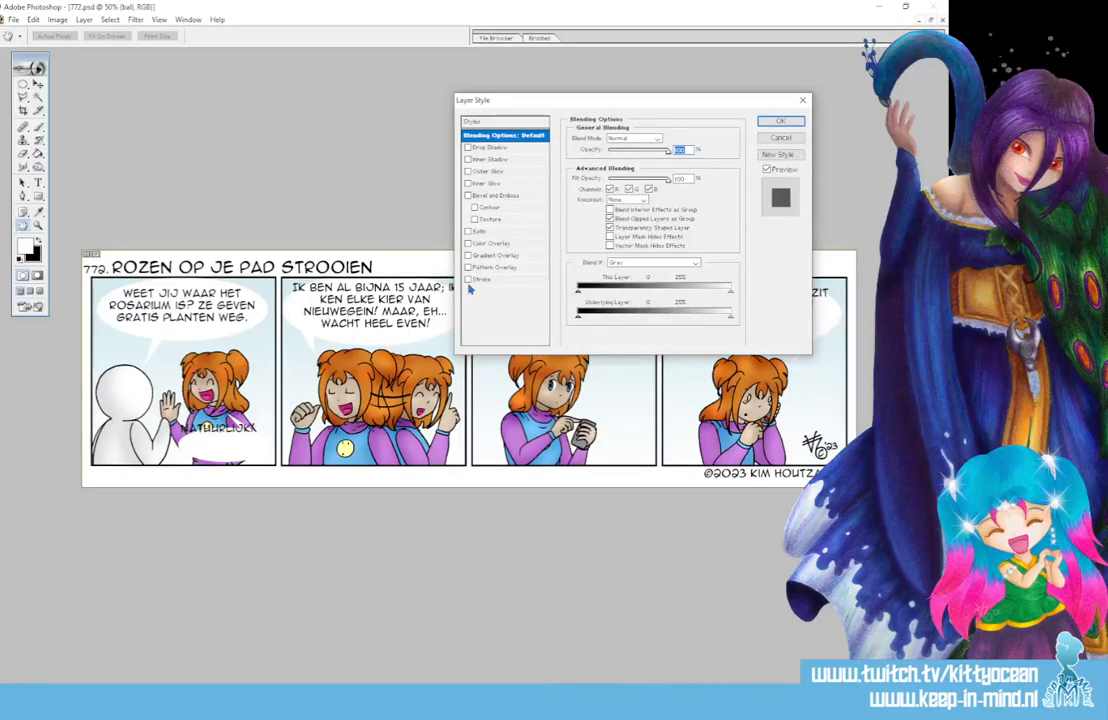
Add a 4 px black outside Stroke layer style to the speech balloons on the ball layer.
click(509, 284)
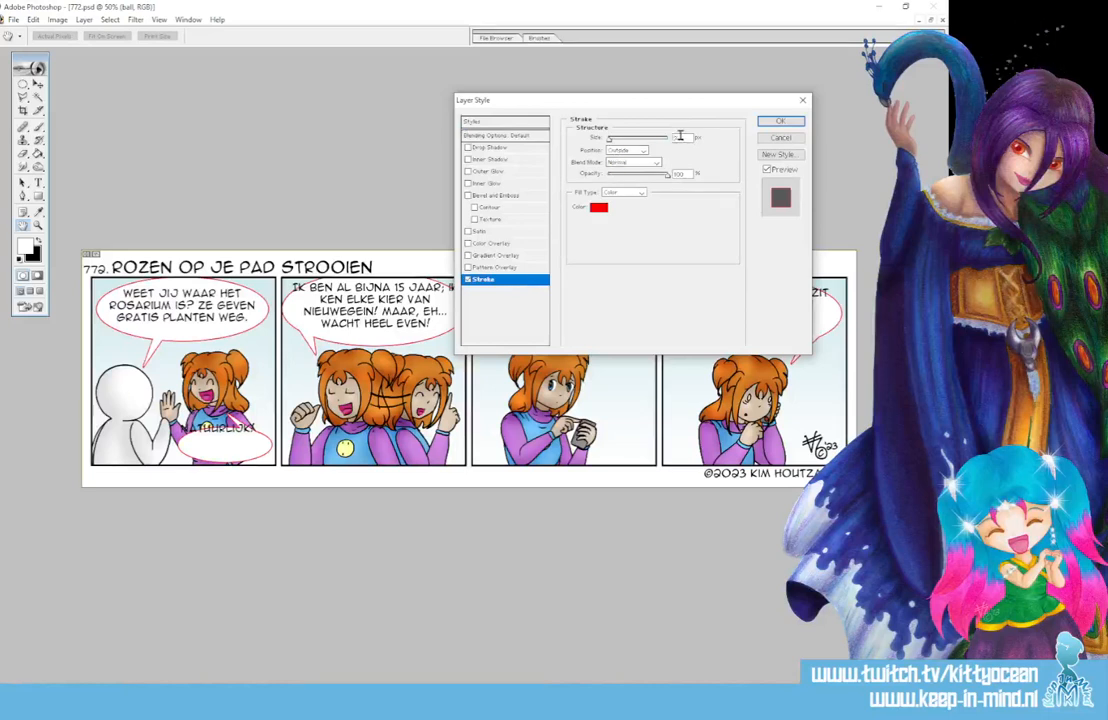
text(4)
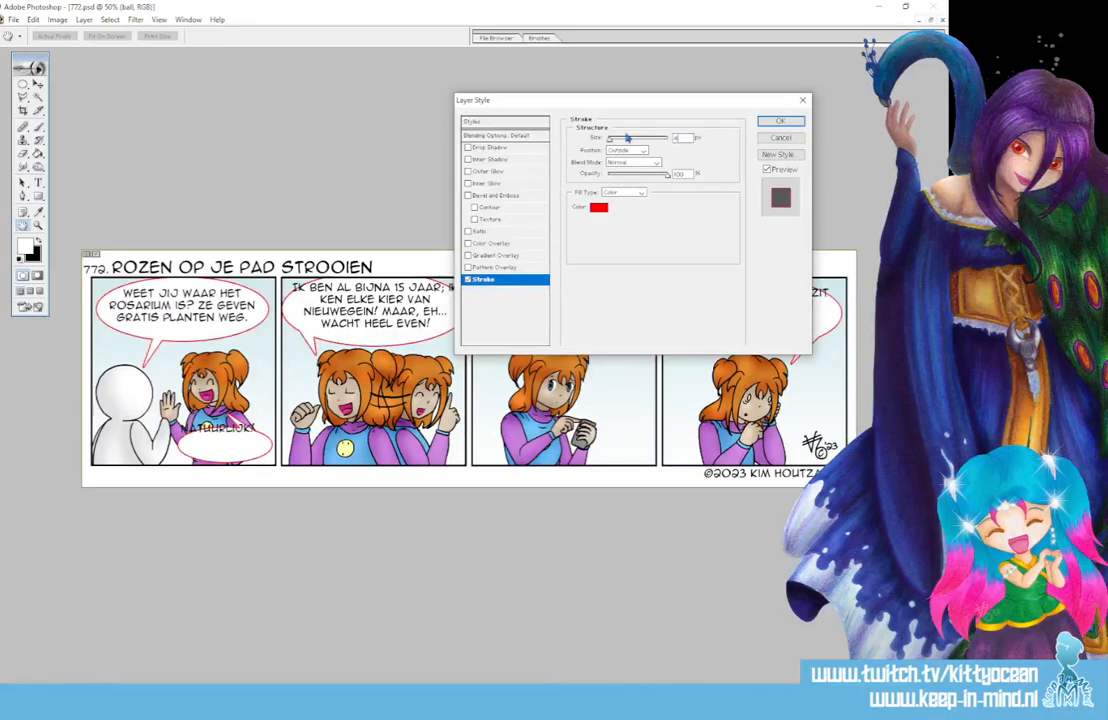
click(600, 208)
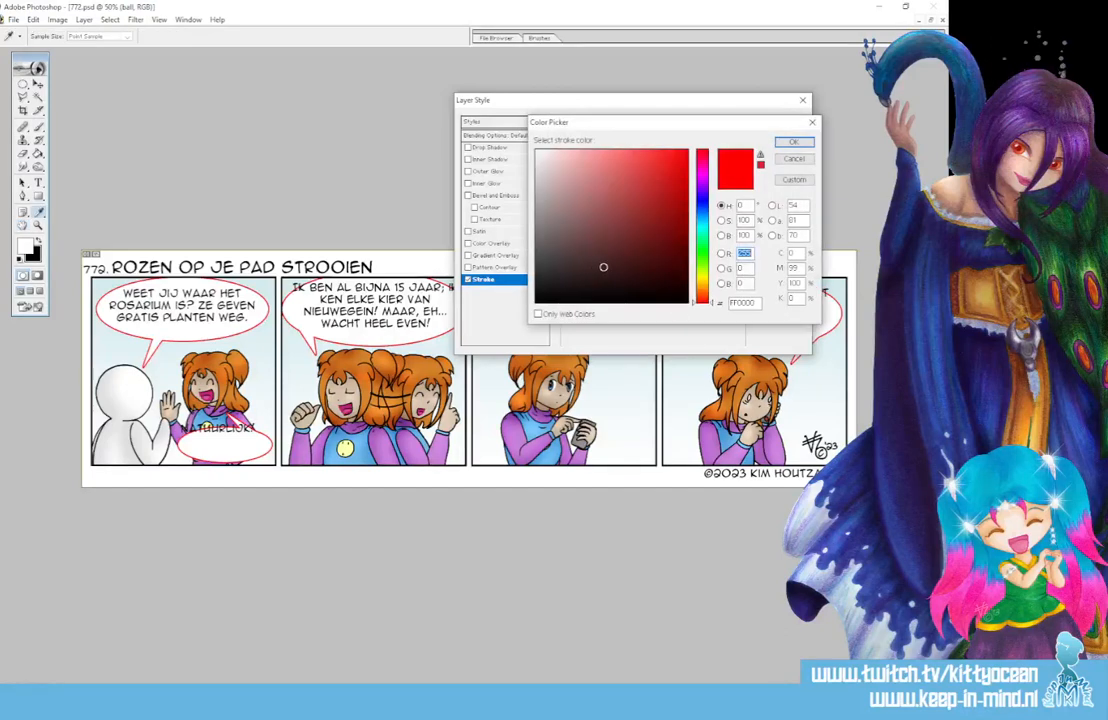
click(794, 142)
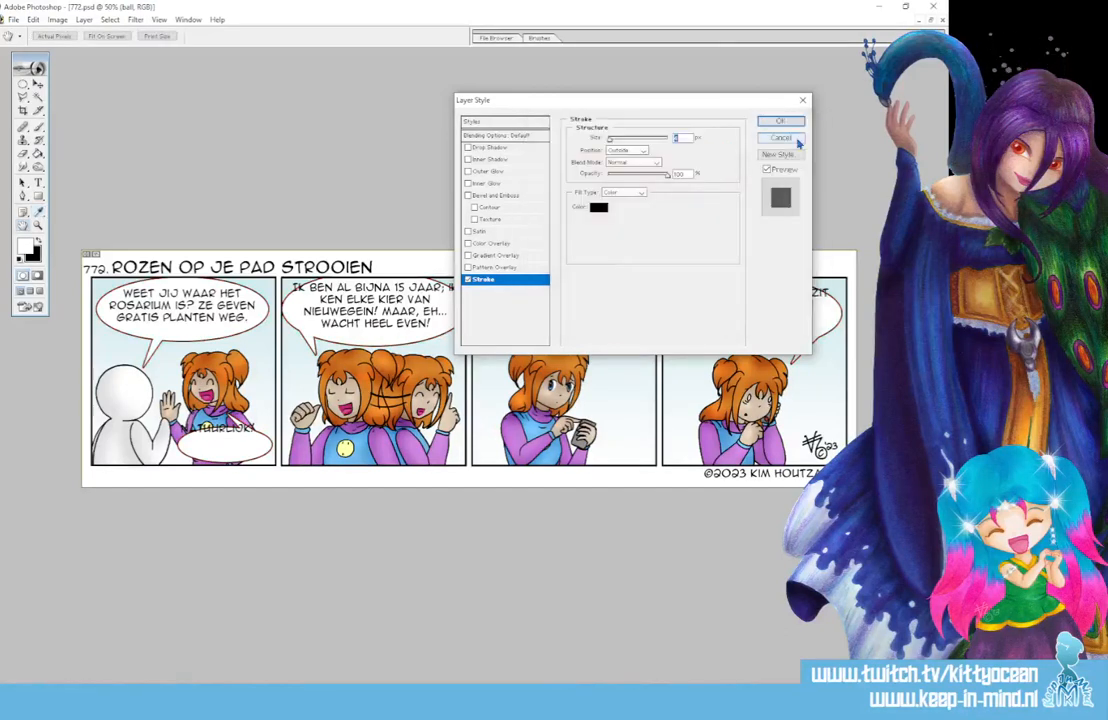
click(780, 122)
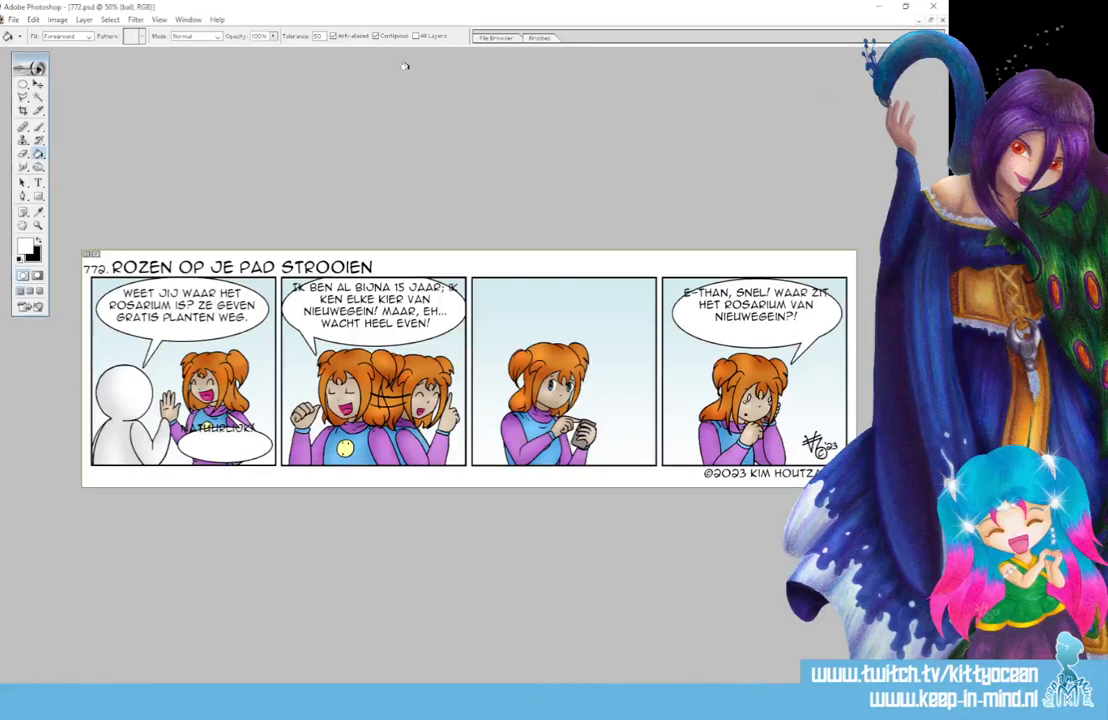
Reposition the "NATUURLIJK!" and "Weet jij waar het rosarium is?" texts so they sit centred inside the first panel's balloons.
click(38, 84)
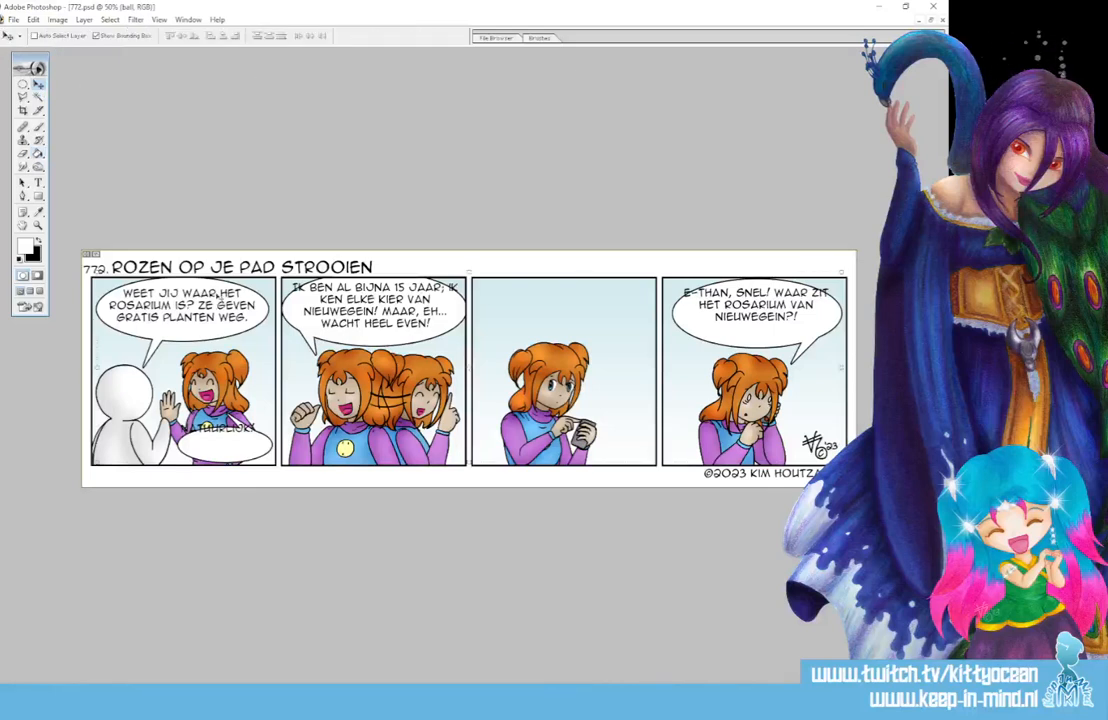
drag(240, 439, 248, 453)
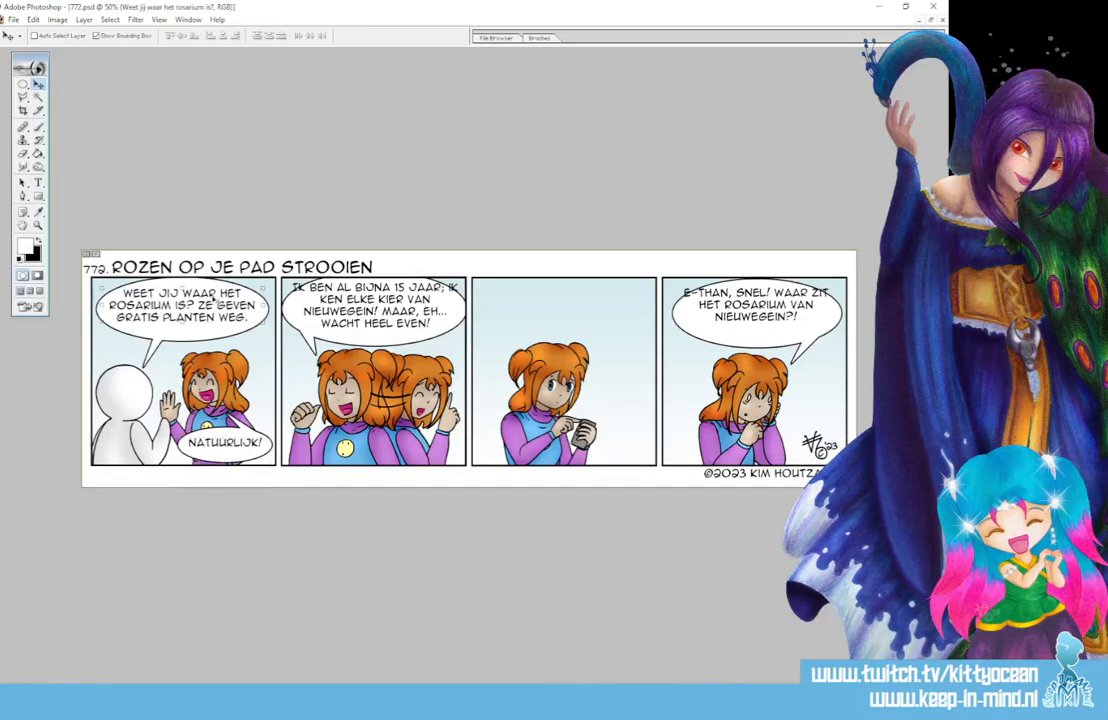
drag(220, 305, 220, 306)
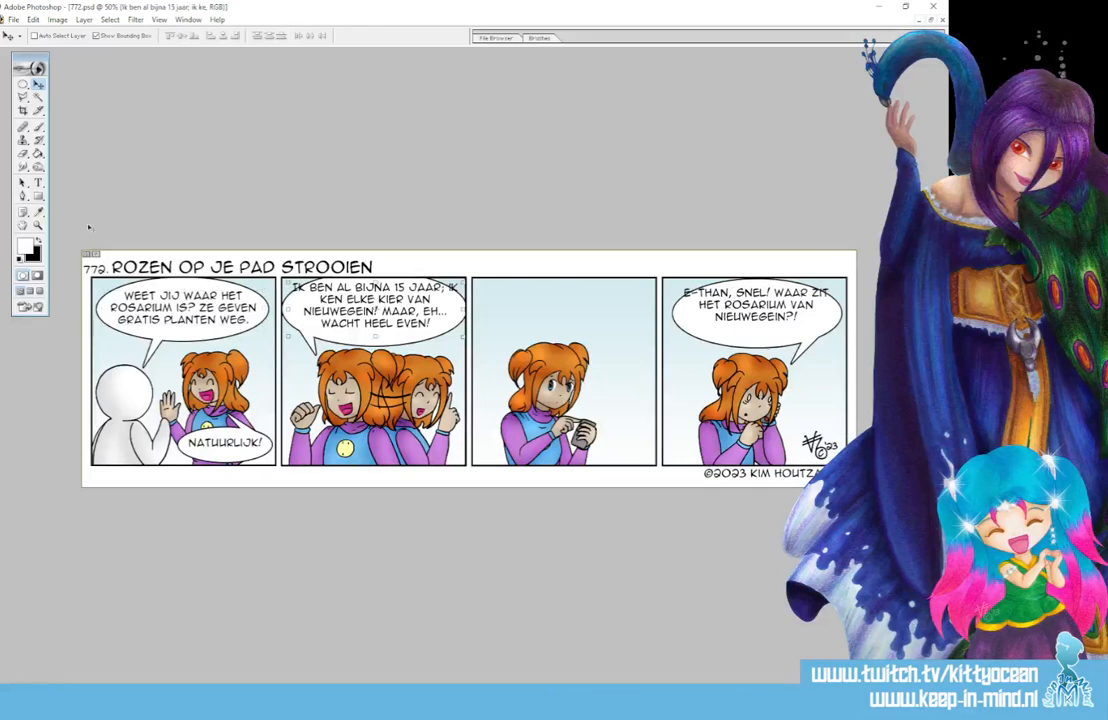
Narrow the second panel's text box, remove the extra line break after "van", and centre the text in its balloon.
click(38, 183)
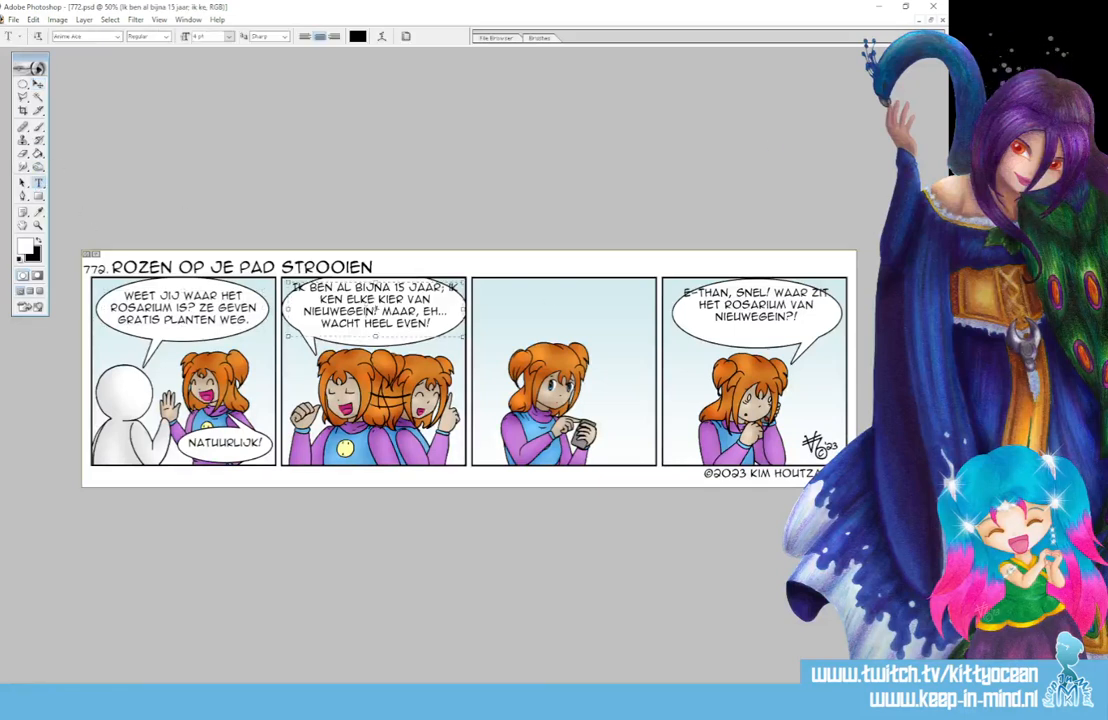
click(374, 304)
drag(287, 340, 295, 315)
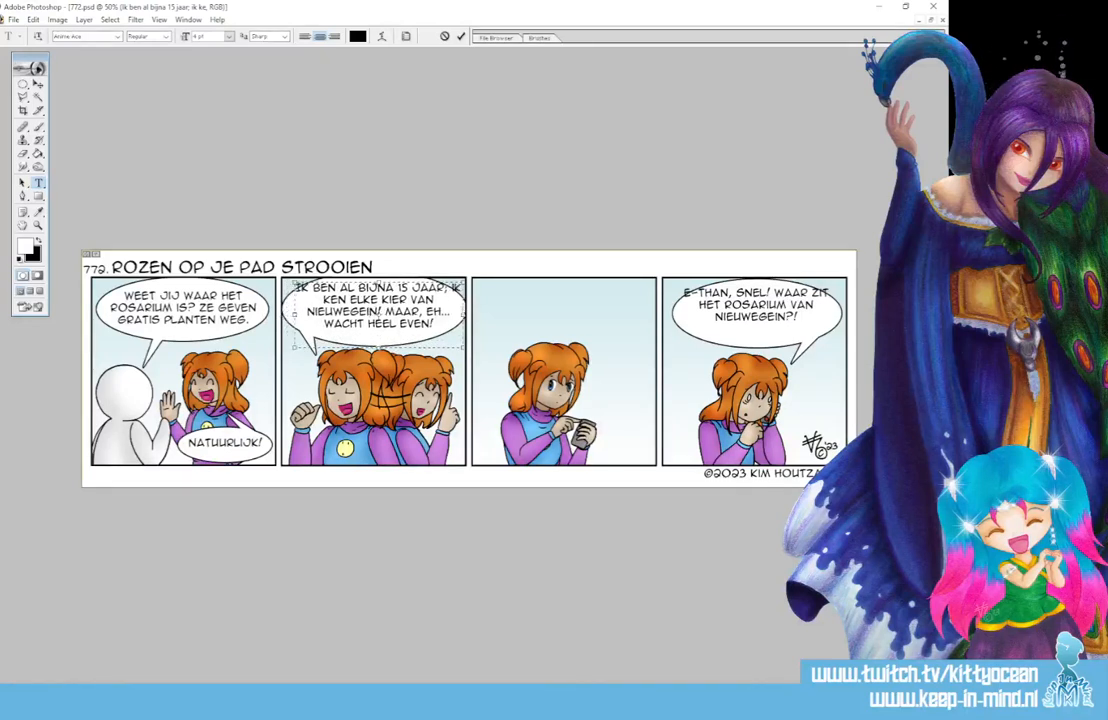
drag(463, 348, 441, 347)
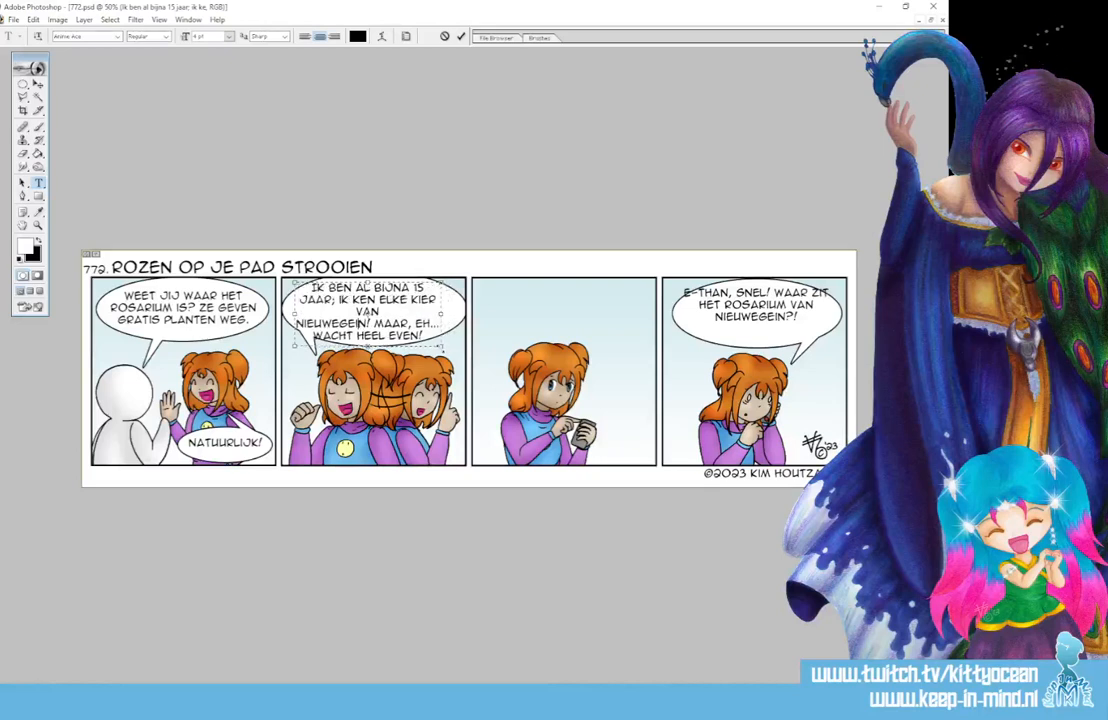
click(395, 311)
key(Delete)
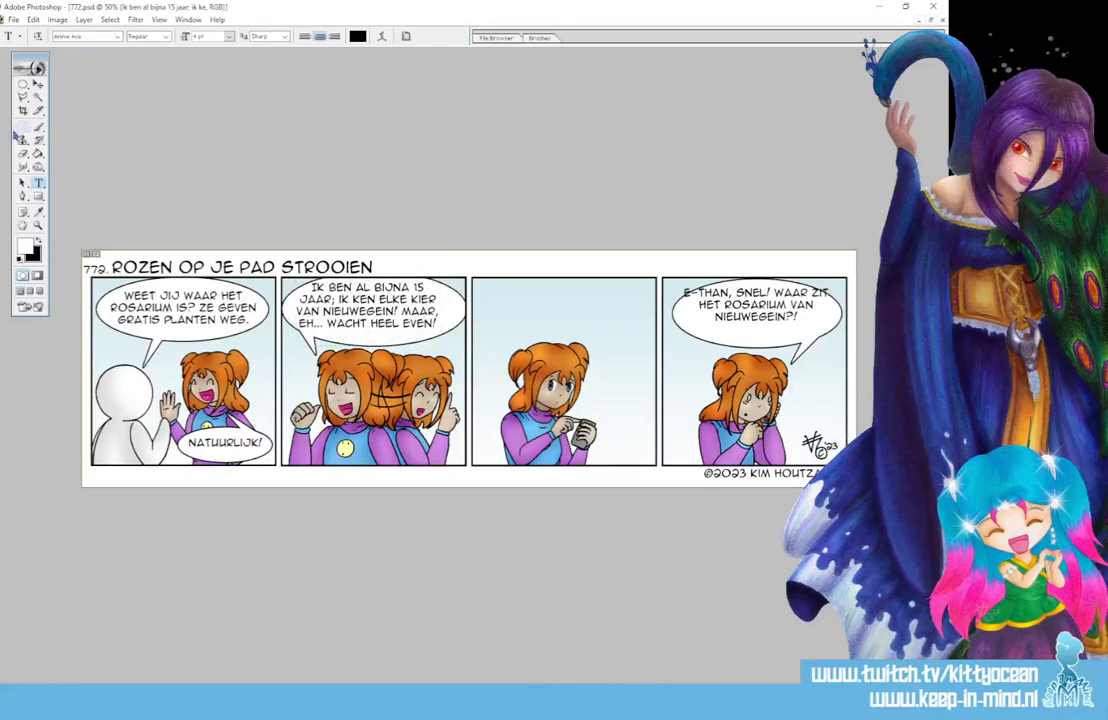
click(38, 84)
drag(382, 320, 383, 322)
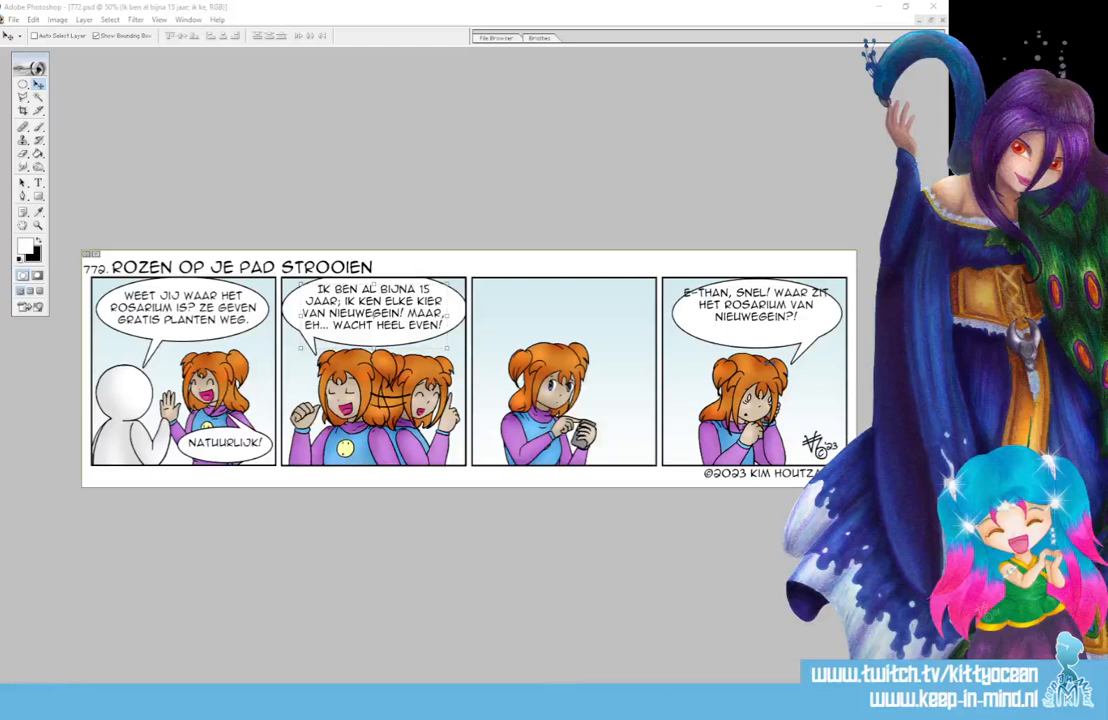
Narrow the fourth panel's "E-than, snel!" text box so it wraps onto four lines, and centre it in the balloon.
click(665, 315)
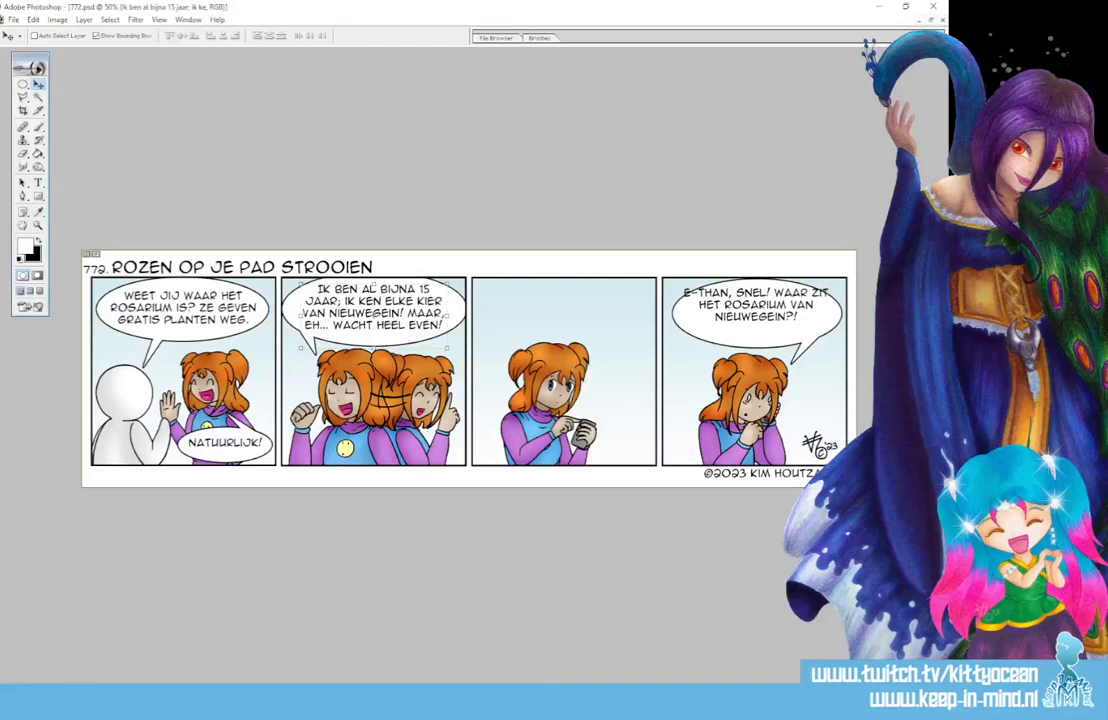
click(656, 305)
click(38, 183)
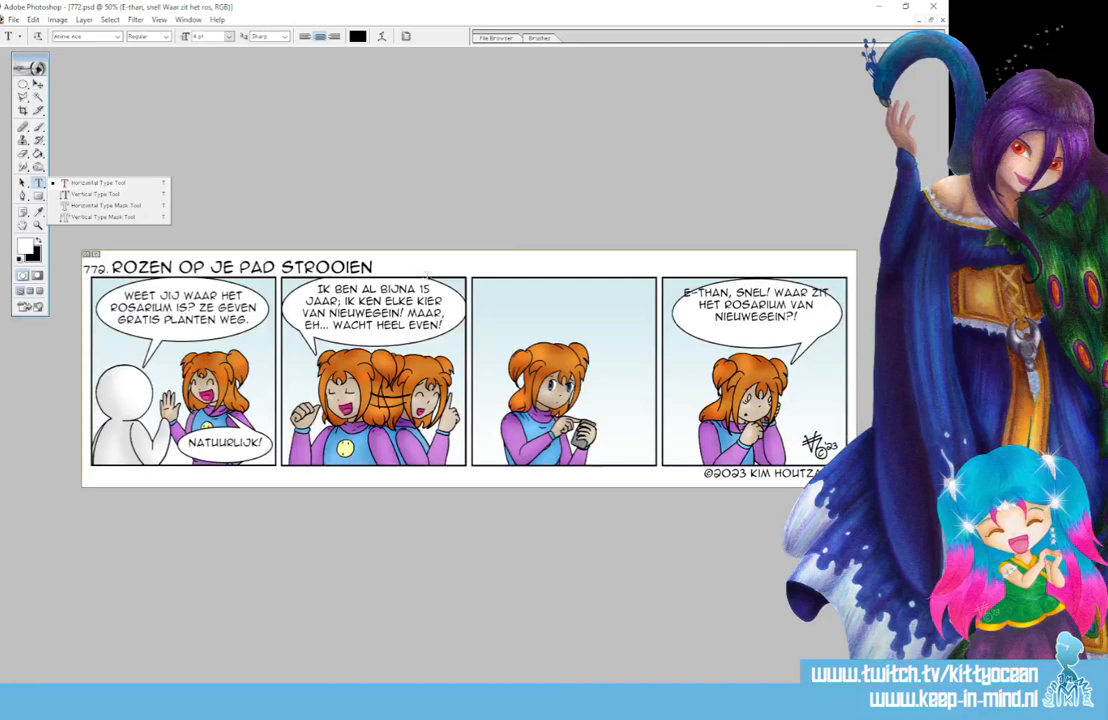
click(763, 320)
drag(670, 329, 688, 349)
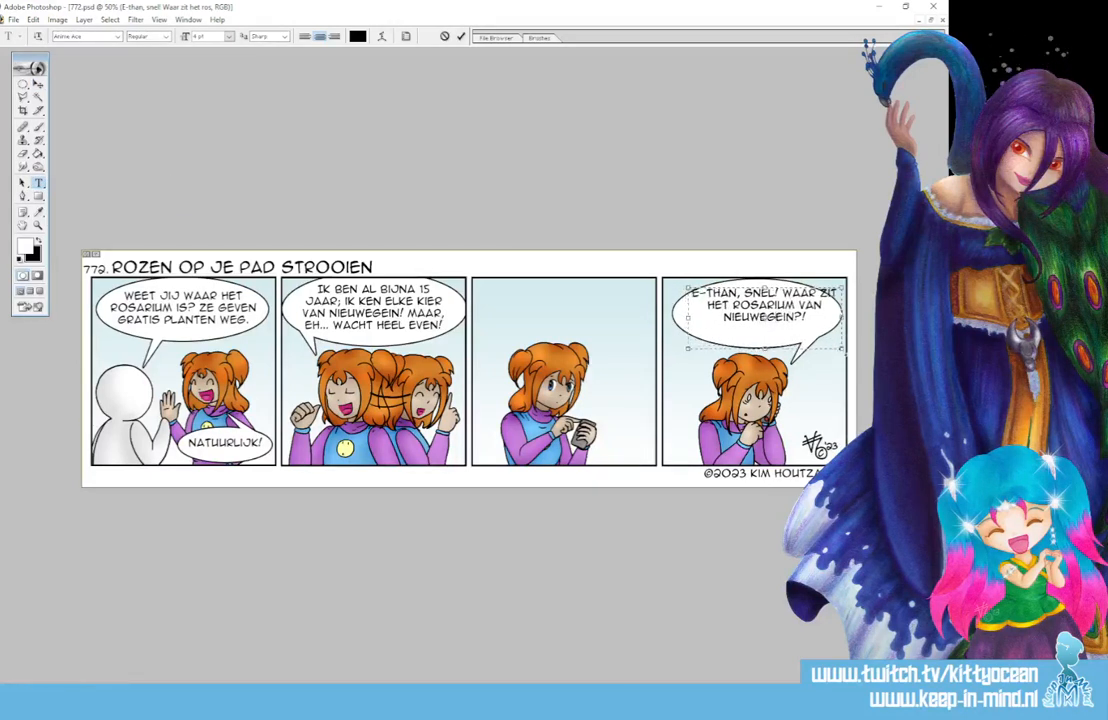
drag(843, 349, 806, 354)
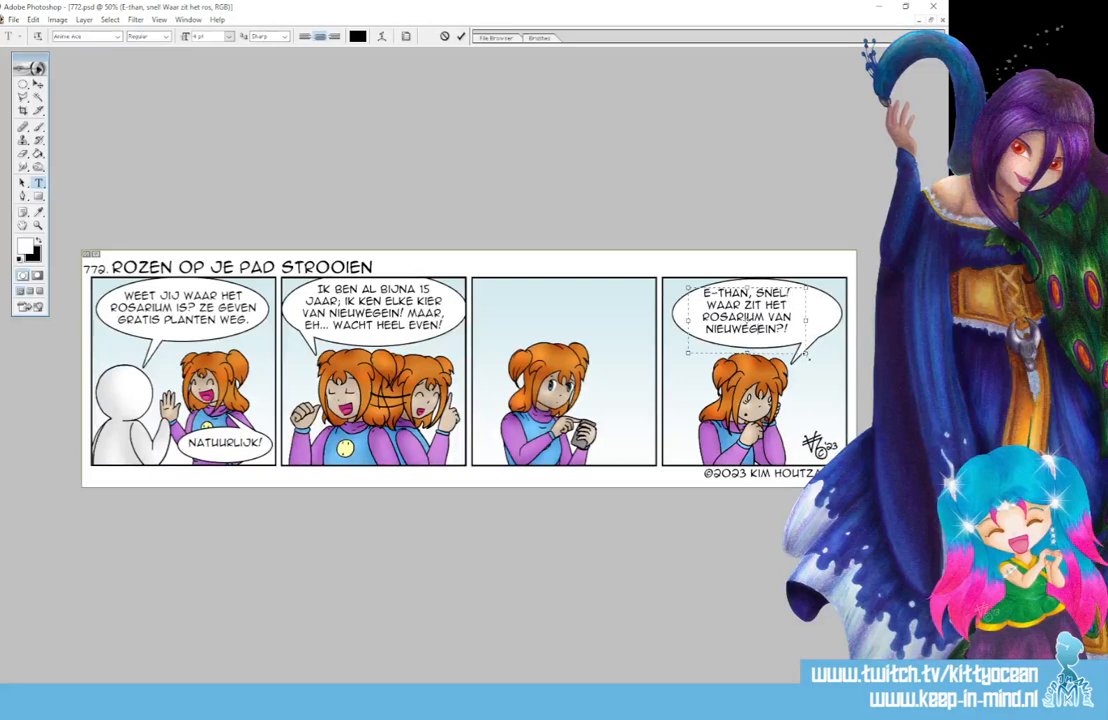
click(462, 37)
click(38, 84)
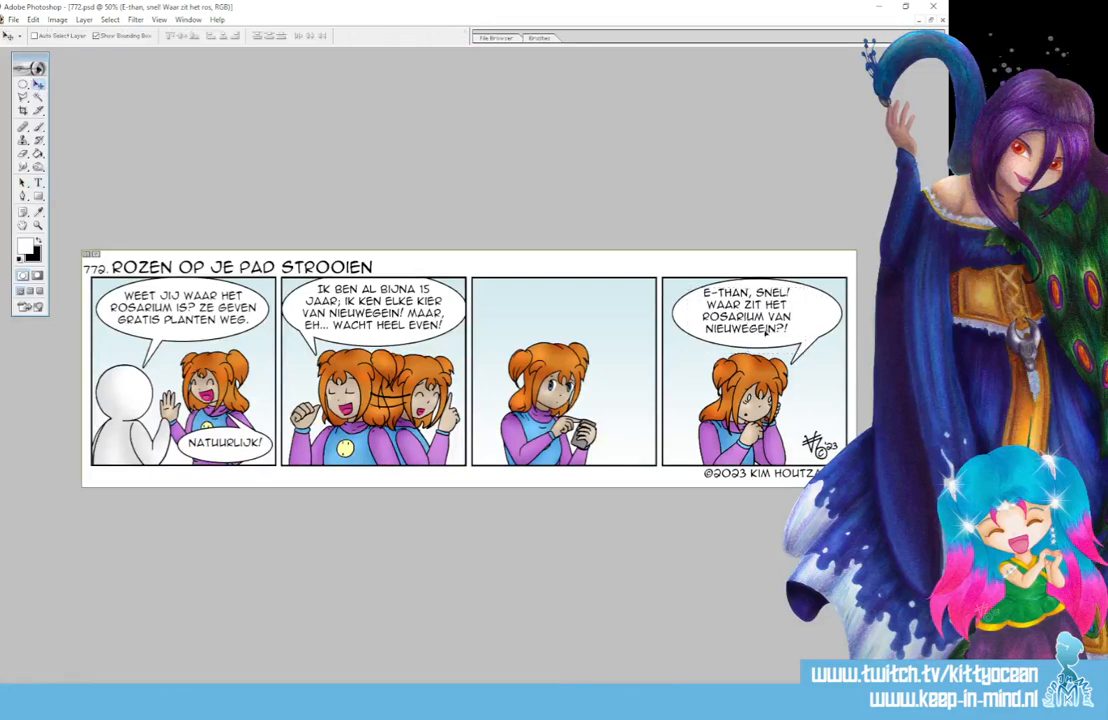
drag(765, 333, 774, 338)
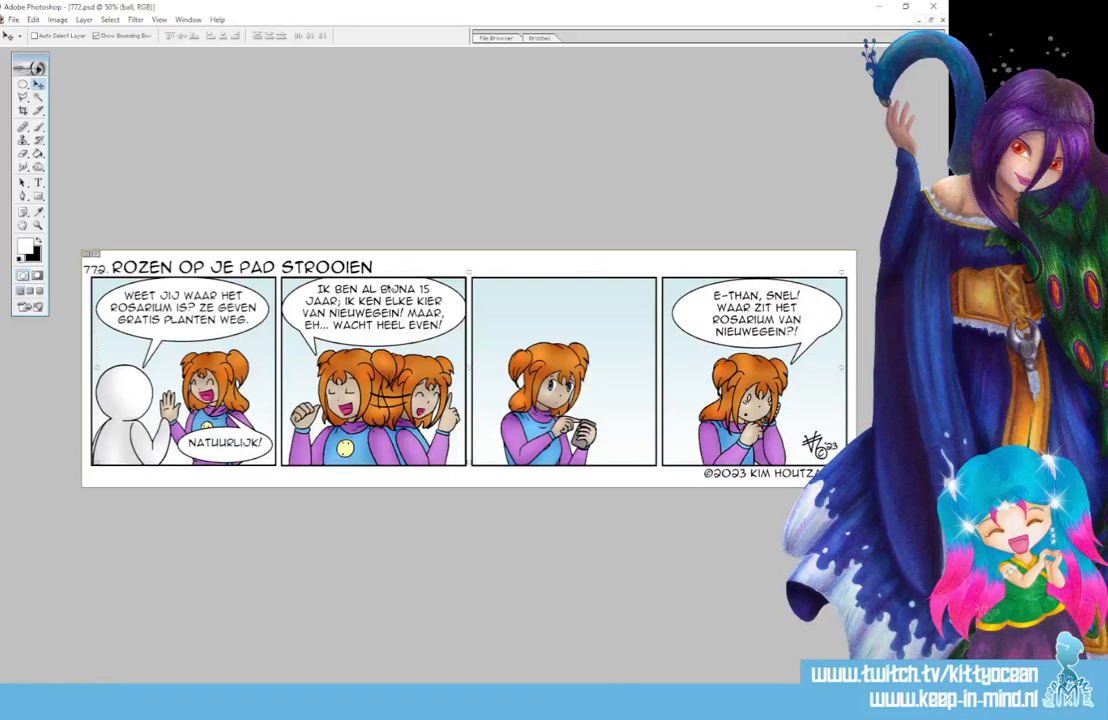
Narrow the fourth panel's balloon to about 88% width with Free Transform, deselect, and nudge its text to fit.
click(23, 85)
click(80, 86)
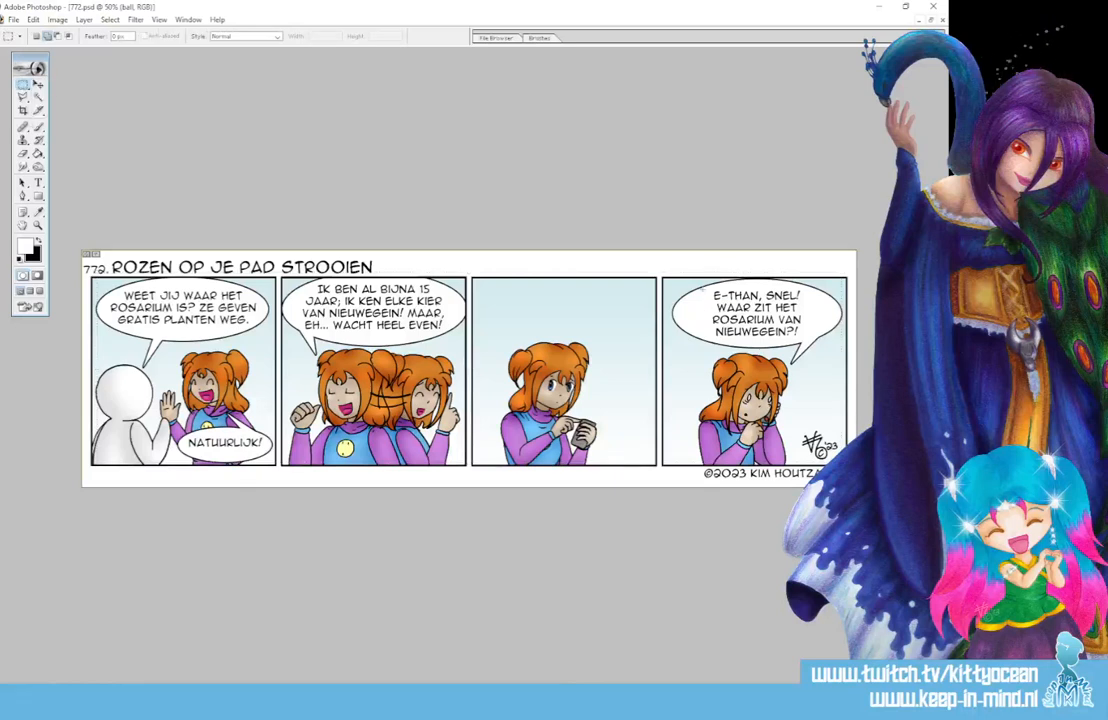
click(38, 84)
key(ctrl+t)
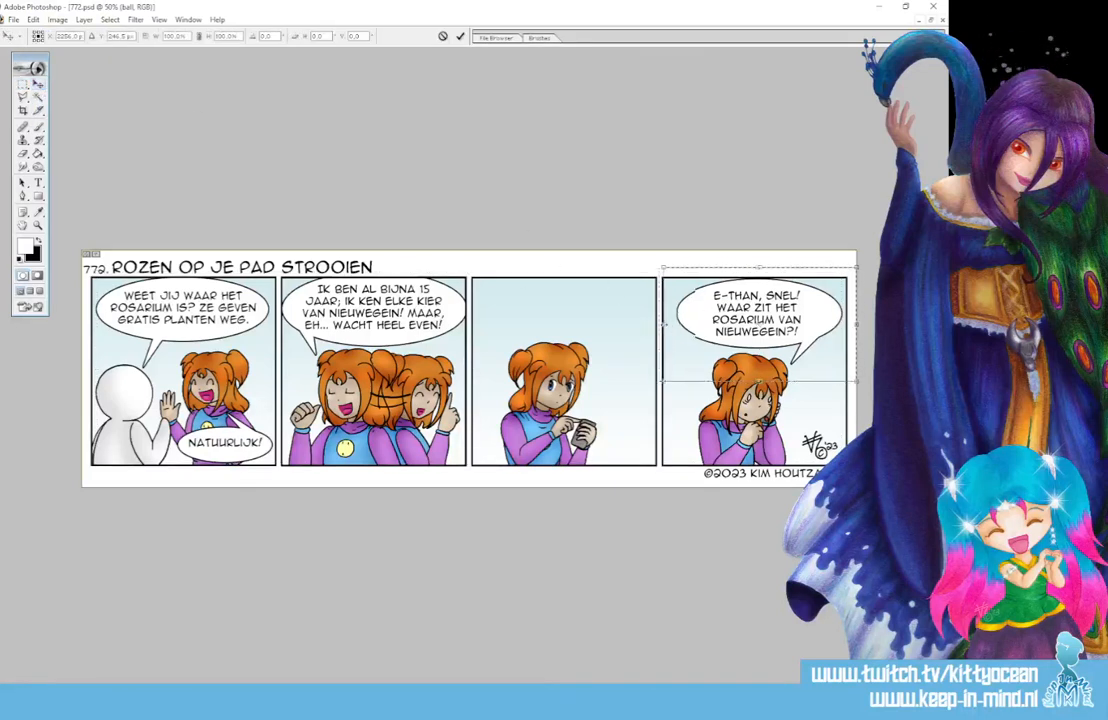
drag(855, 323, 843, 325)
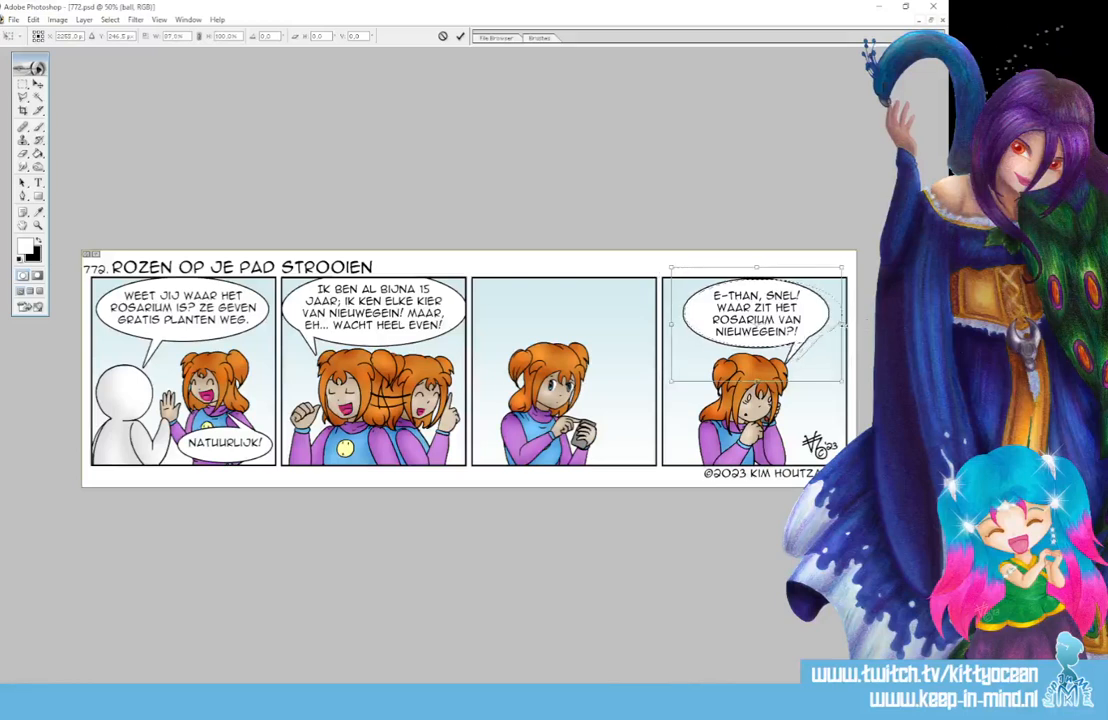
click(460, 35)
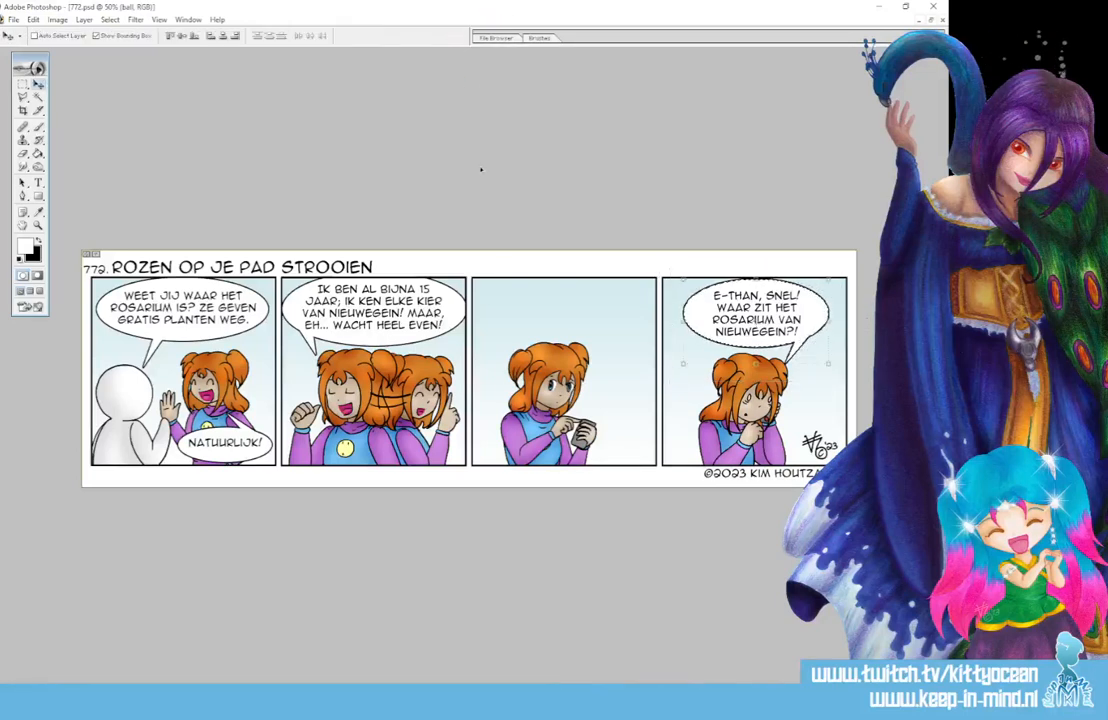
key(ctrl+d)
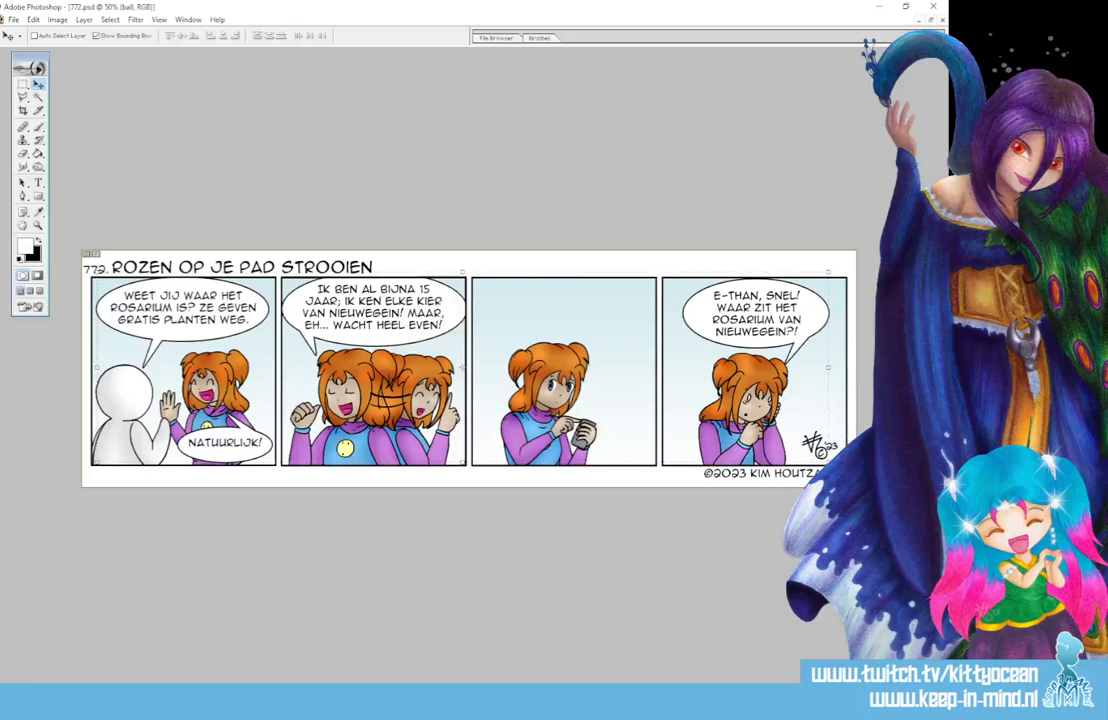
click(757, 323)
drag(797, 320, 798, 320)
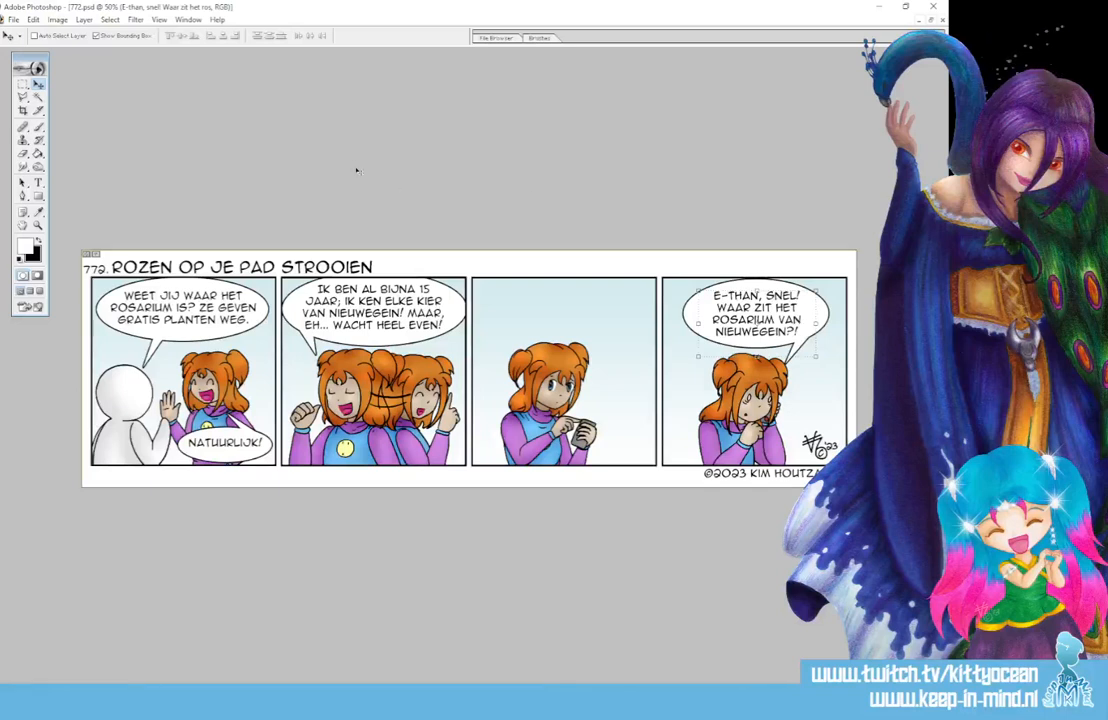
Switch to Snipping Tool, capture the complete comic strip as a rectangular snip, and close the capture window.
click(38, 127)
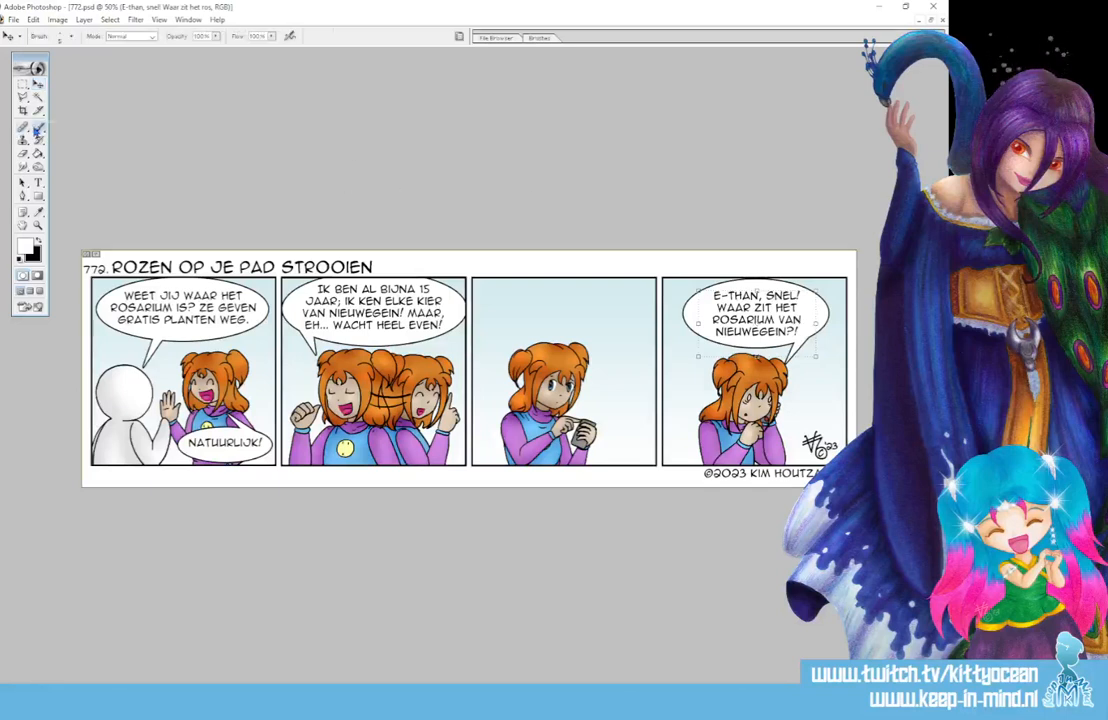
click(298, 10)
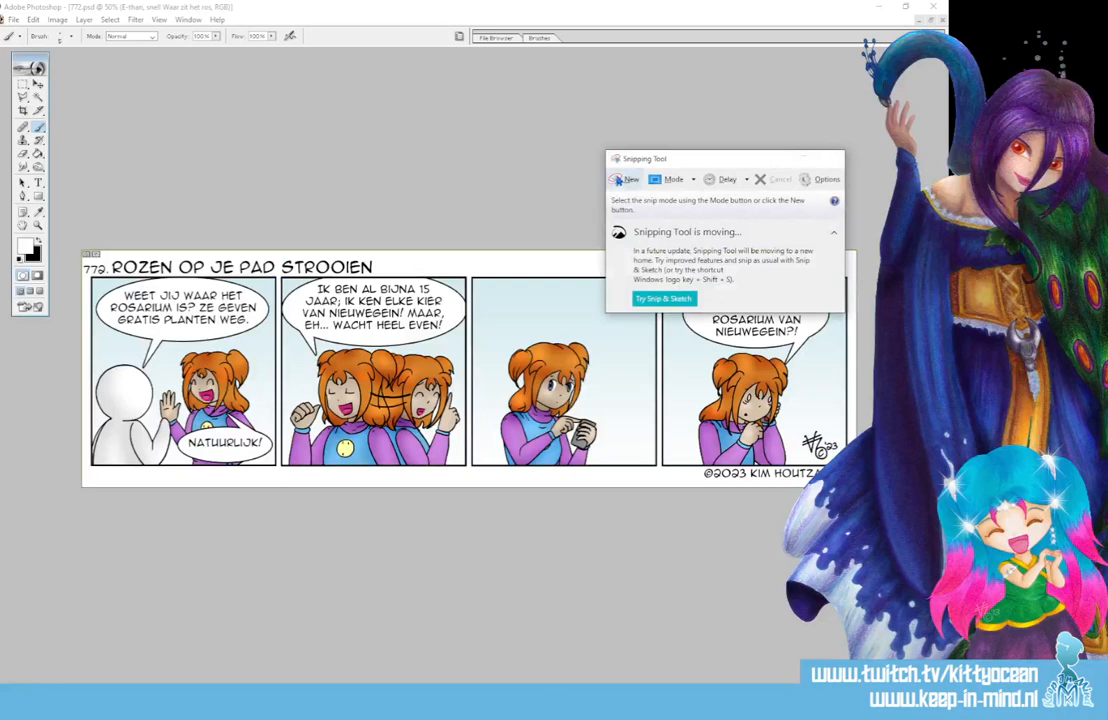
click(621, 178)
drag(73, 240, 862, 496)
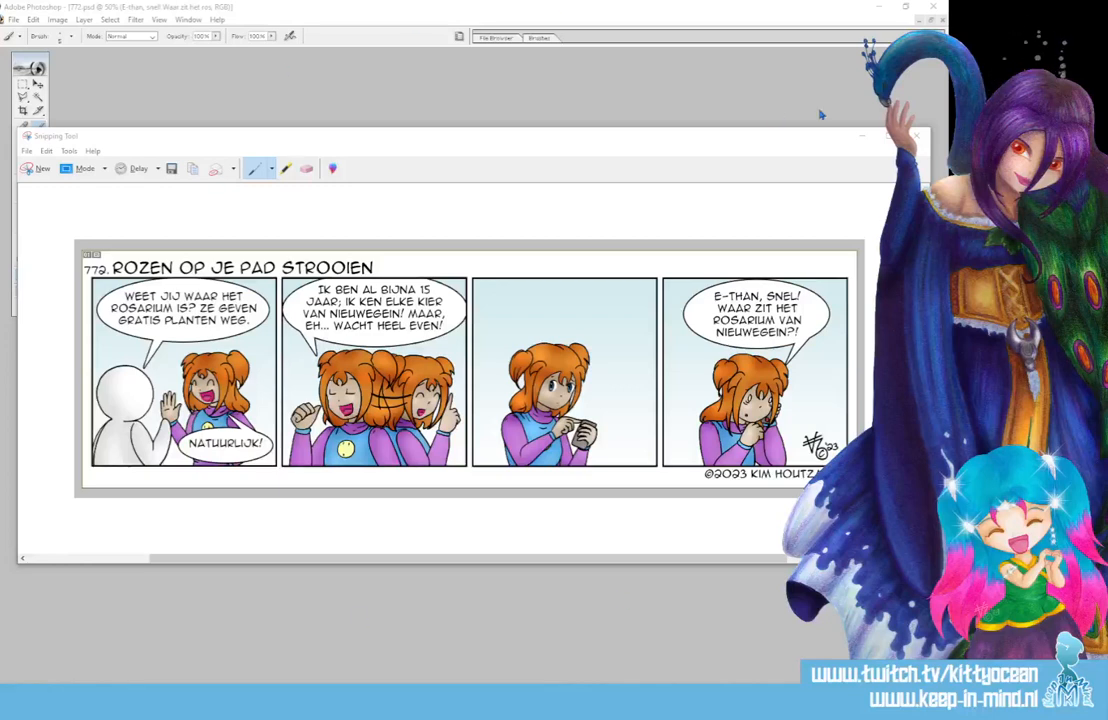
click(916, 136)
click(524, 358)
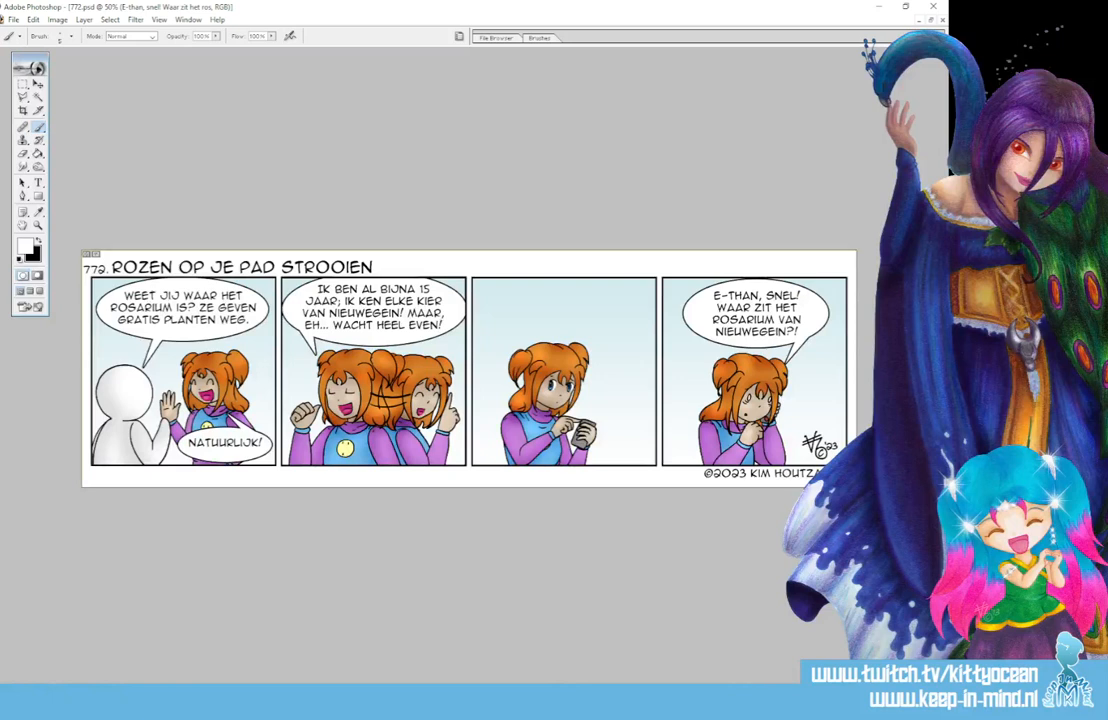
Switch to penifile V2.doc in WPS Office and open the system calendar to check today's date.
mouse_move(776, 705)
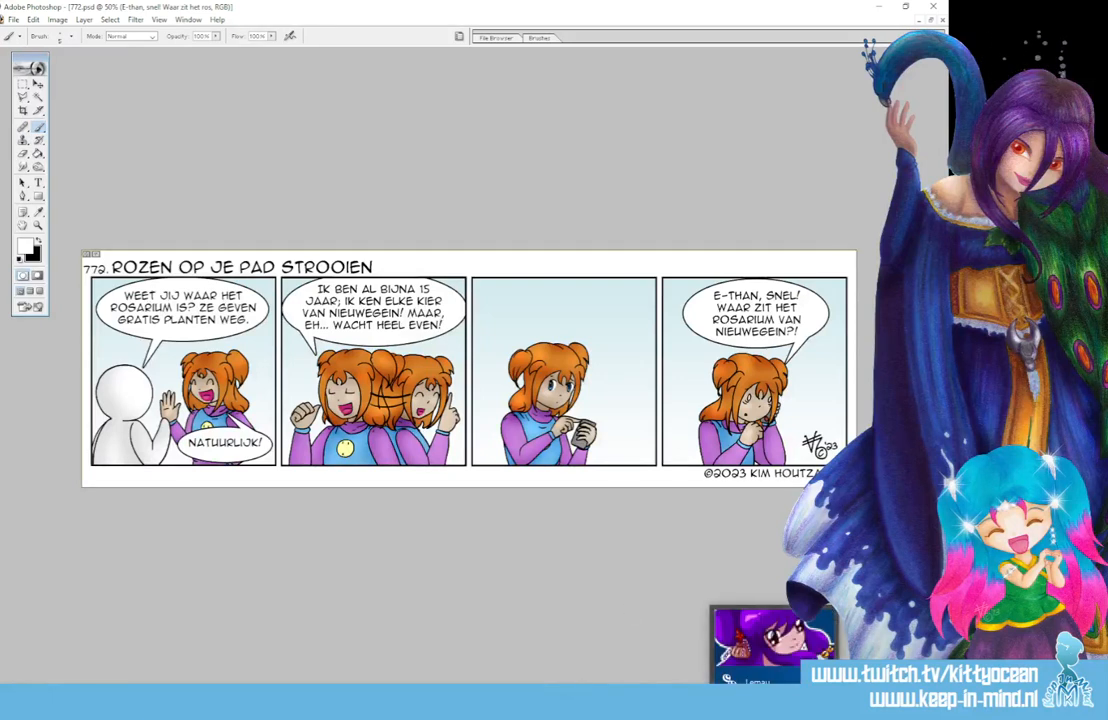
click(776, 645)
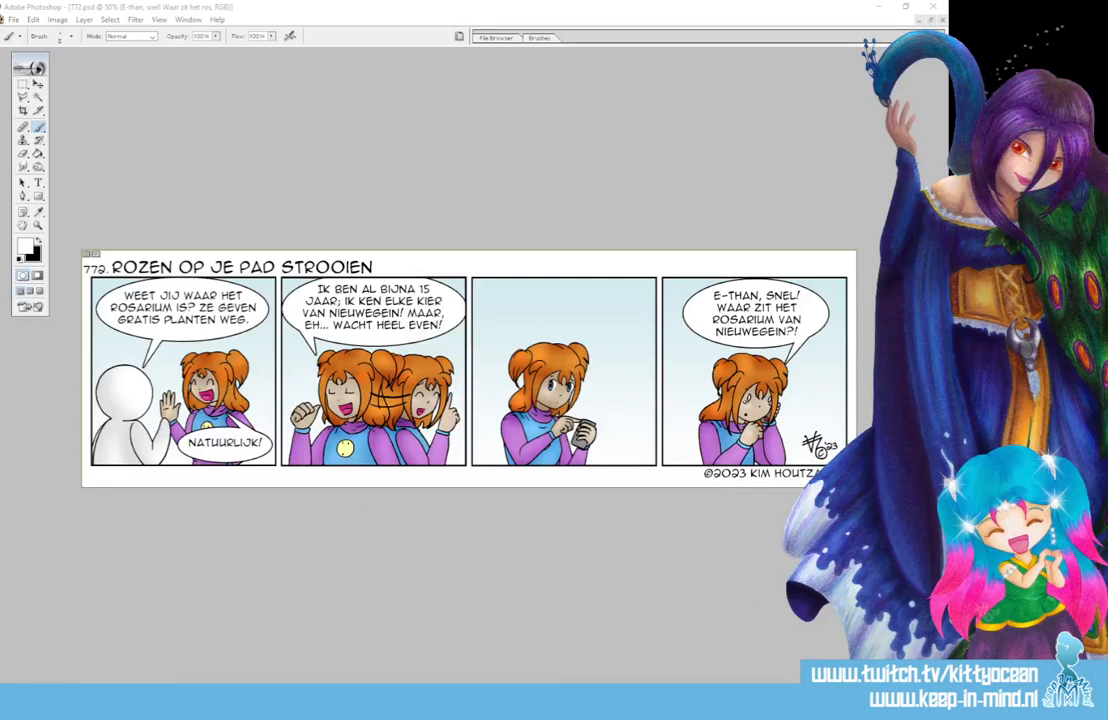
click(807, 696)
click(772, 667)
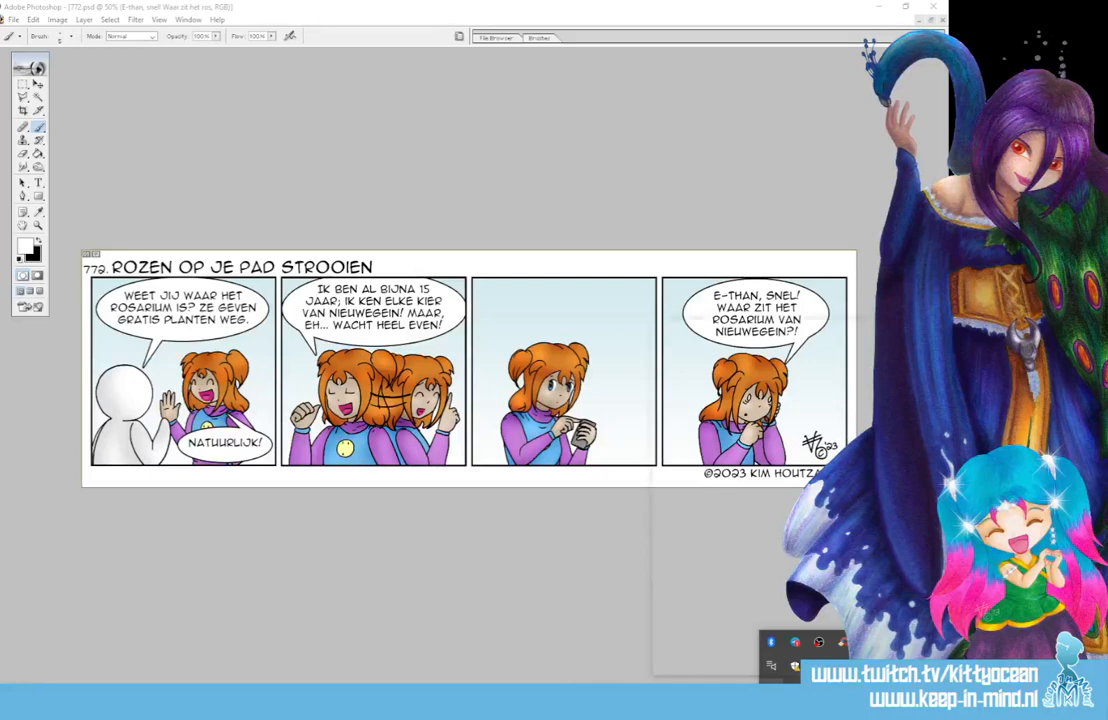
click(711, 413)
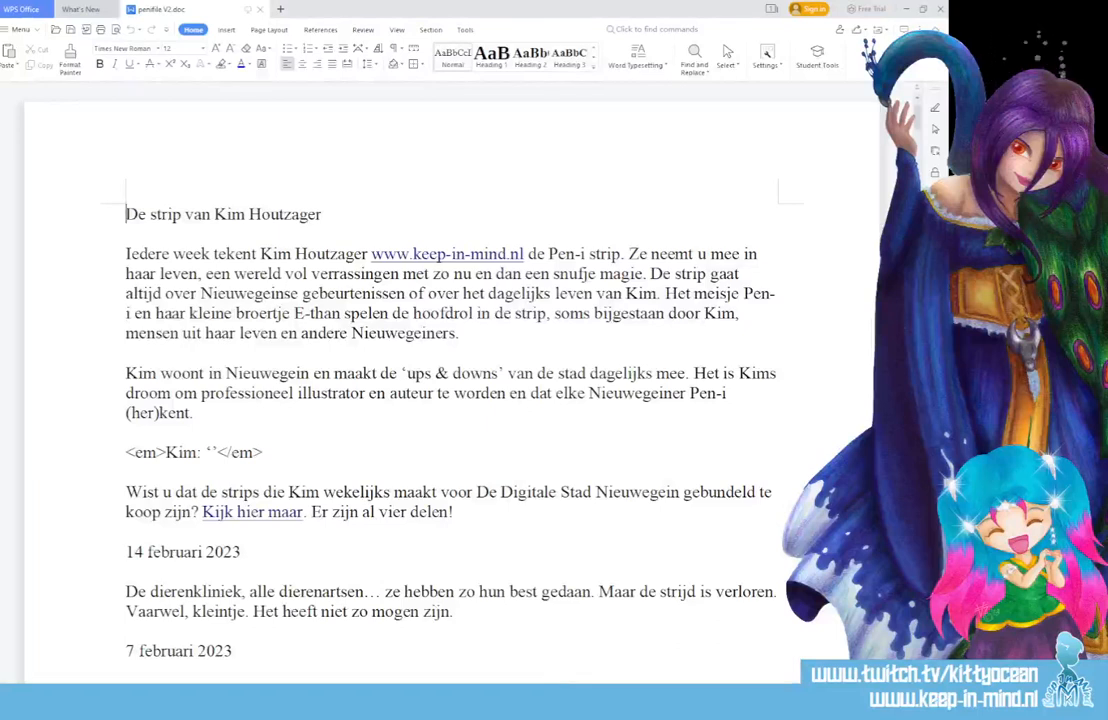
click(900, 696)
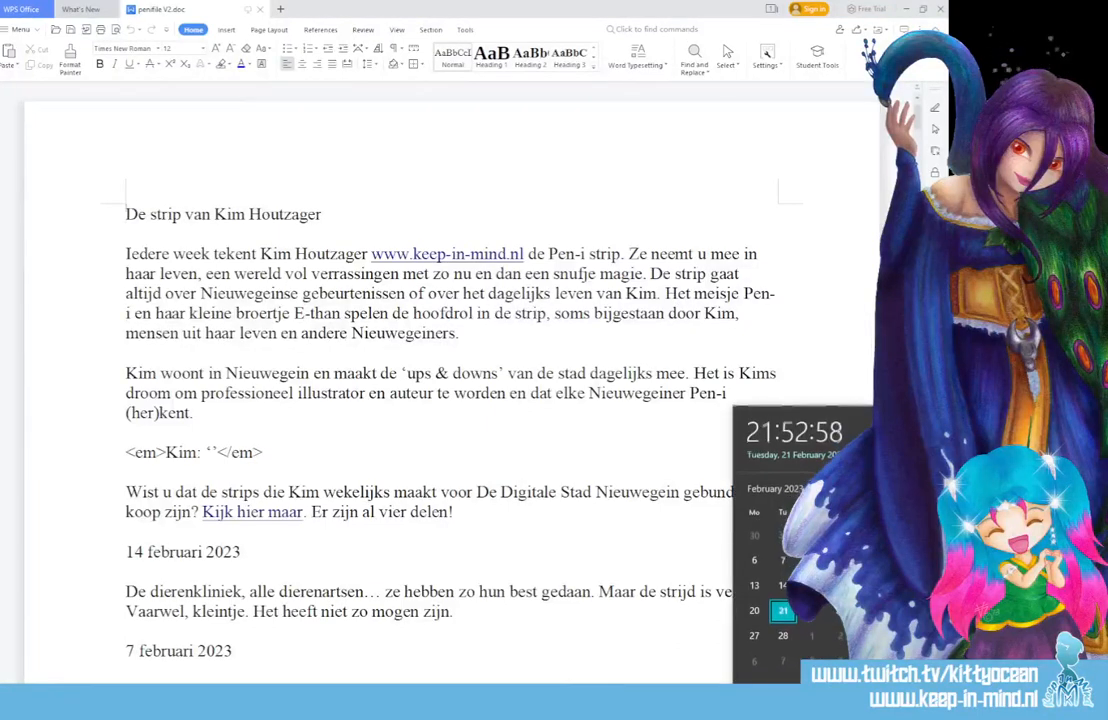
Insert a new date line "21 februari 2023" above the 14 februari 2023 entry, leaving room for text beneath it.
key(Escape)
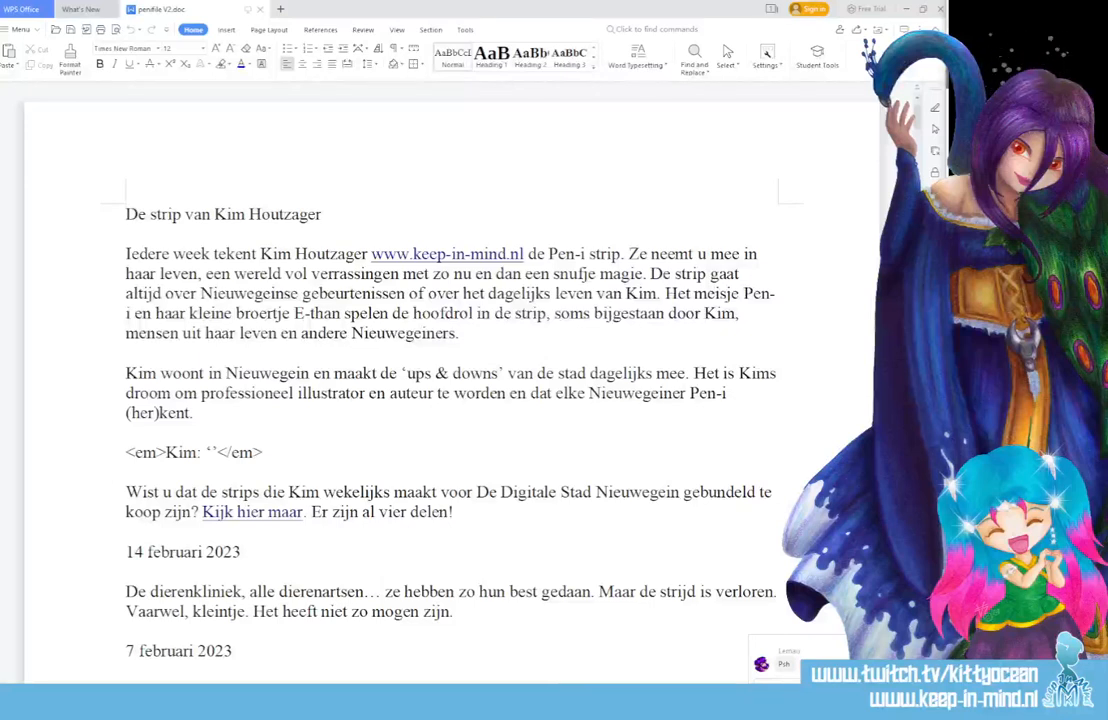
key(alt+Tab)
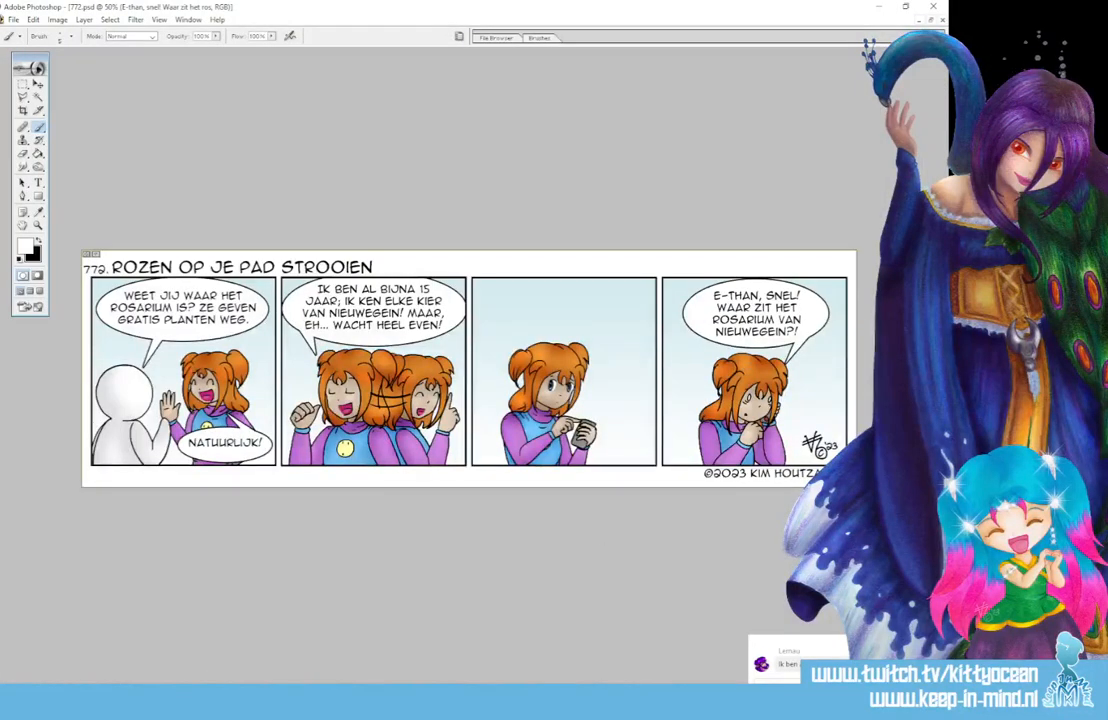
click(730, 700)
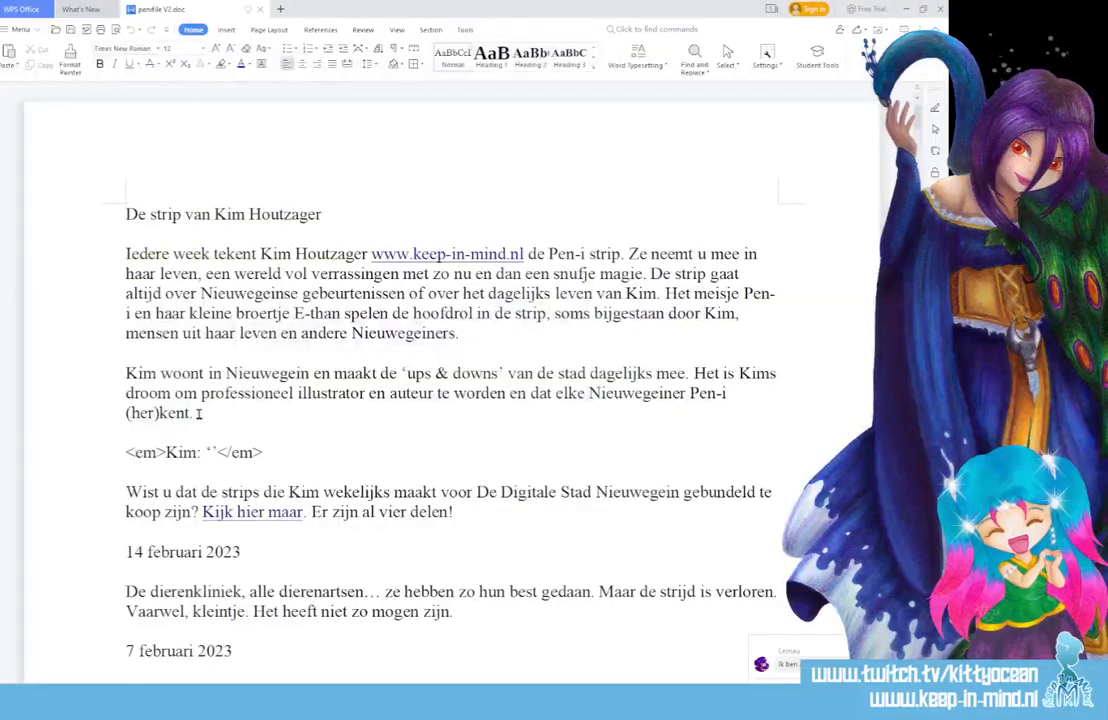
scroll(435, 468, down, 3)
click(500, 391)
key(Return)
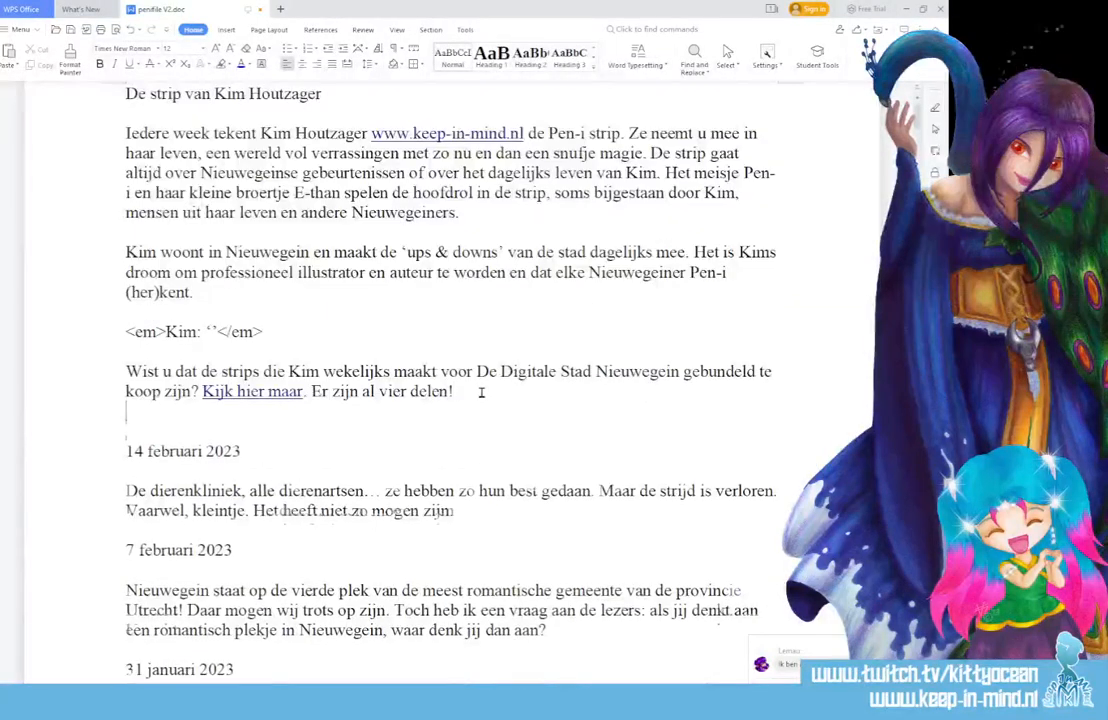
key(Return)
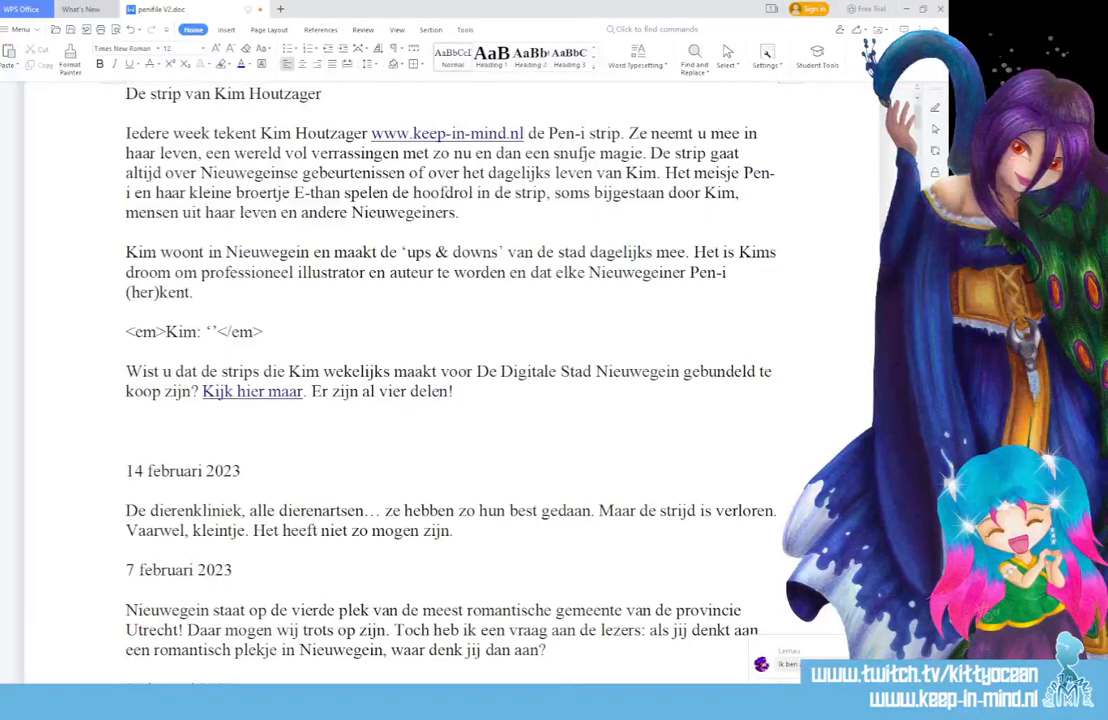
text(21 febr)
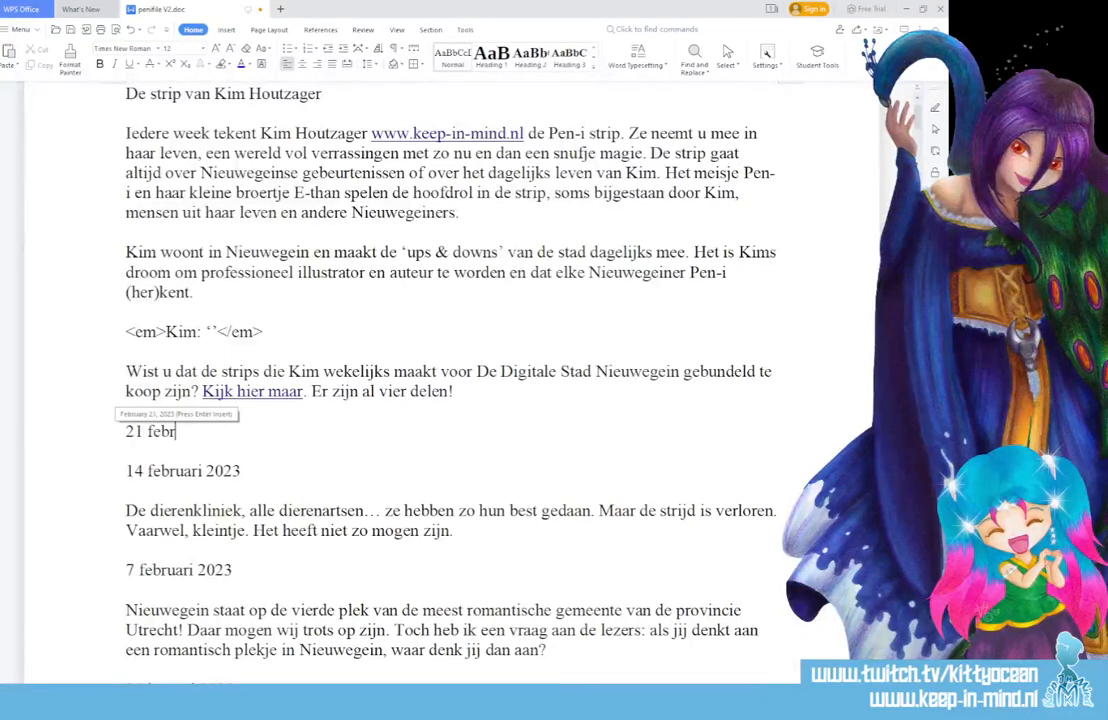
text(uari 2023)
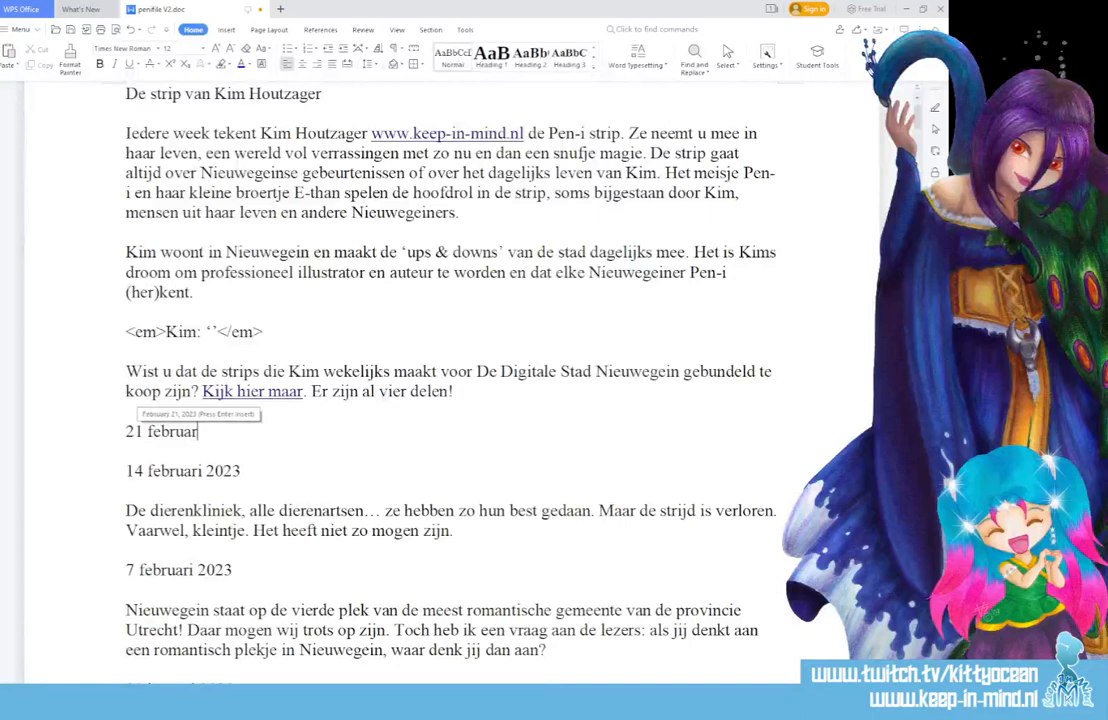
key(Return)
key(Return)
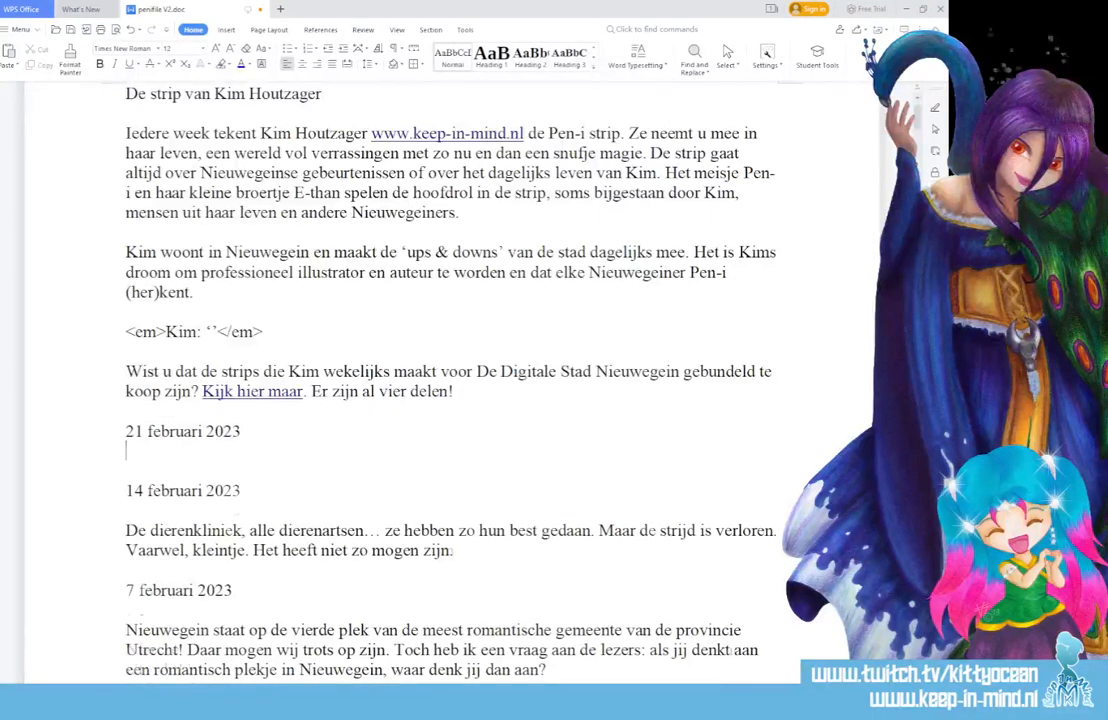
Begin the text under the 21 februari 2023 date with "Het Rosarium.".
scroll(342, 390, down, 3)
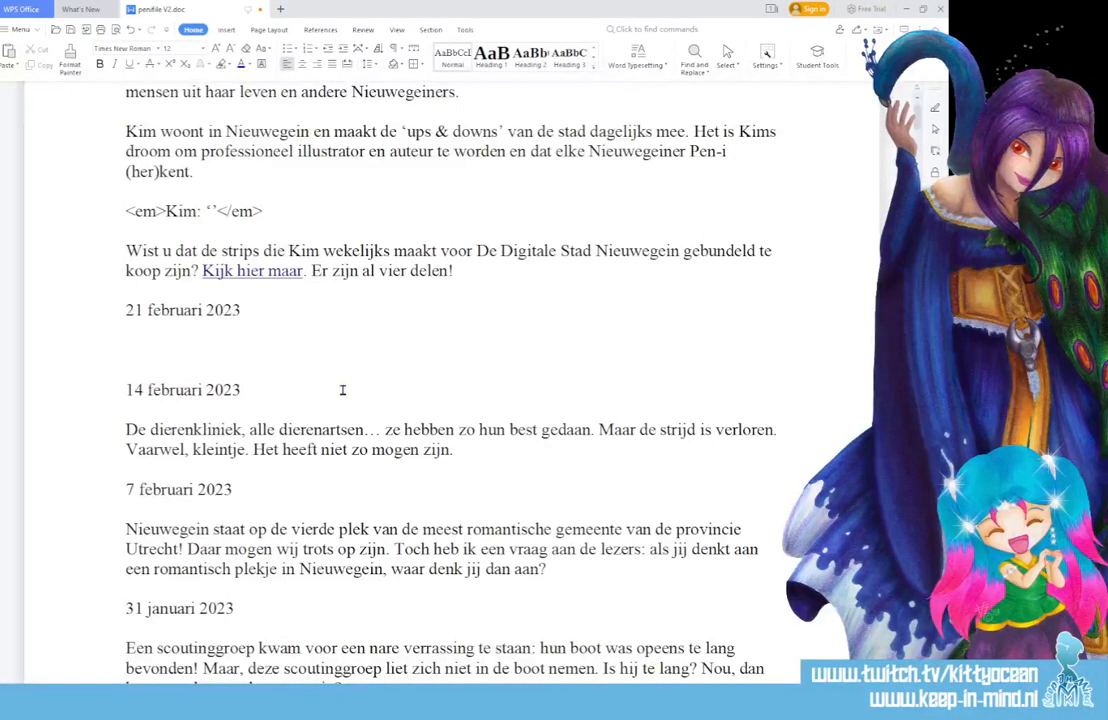
text(Het ro)
key(BackSpace)
key(BackSpace)
text(Rosaroiu)
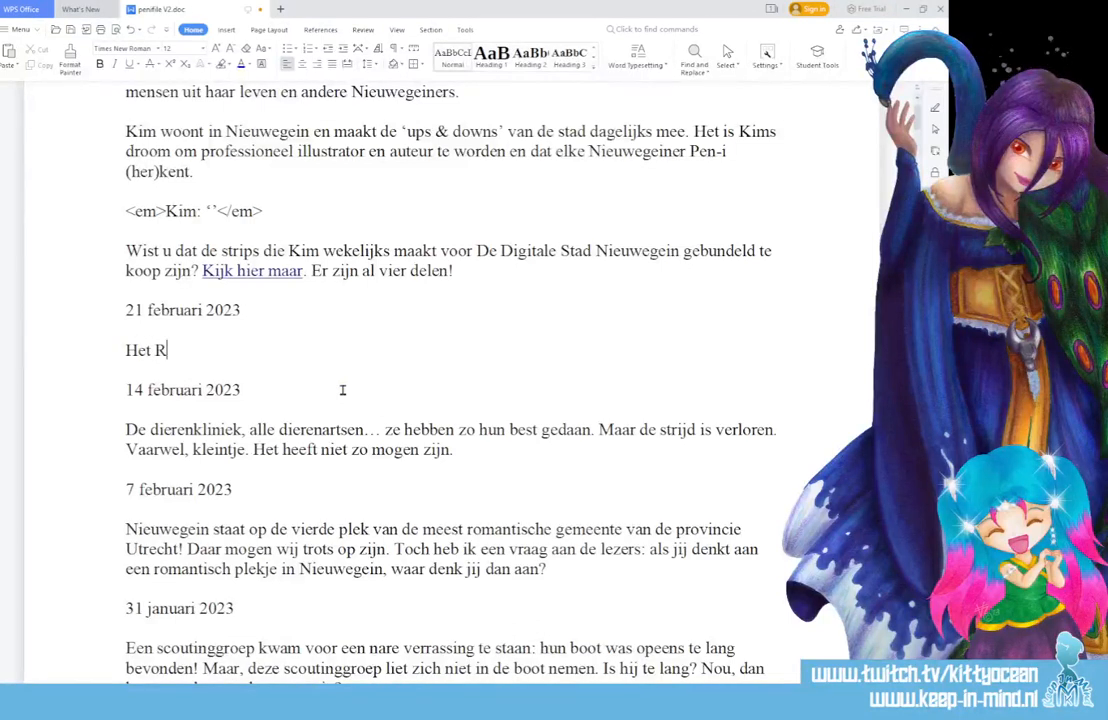
key(BackSpace)
key(BackSpace)
key(BackSpace)
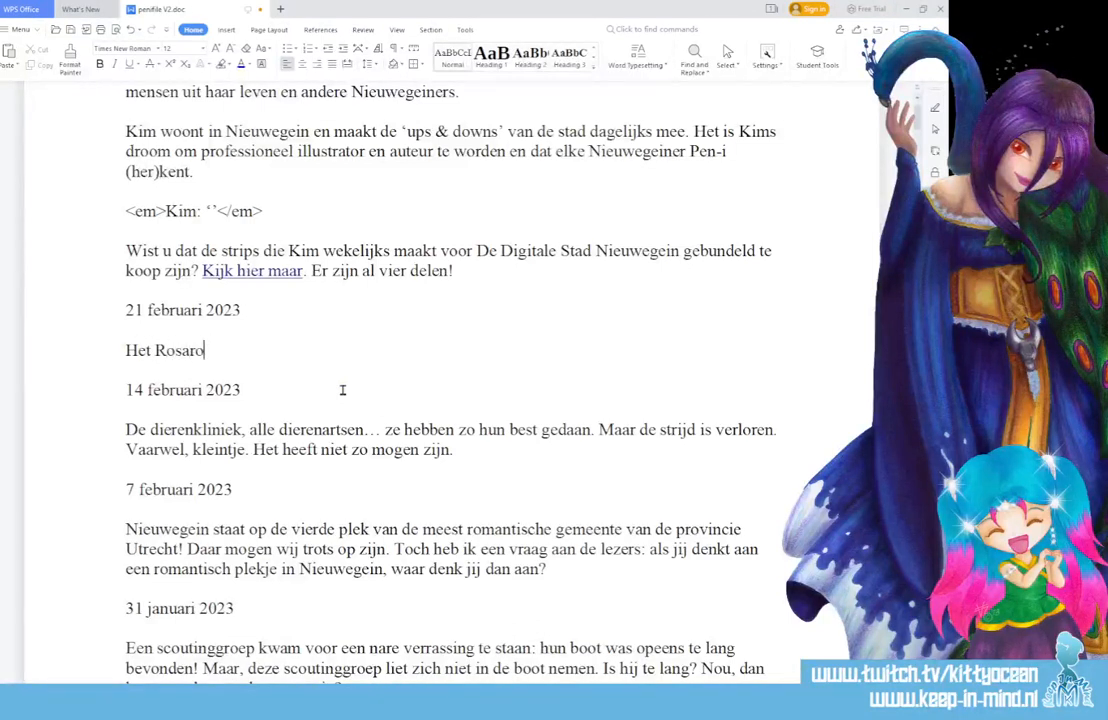
text(ium. )
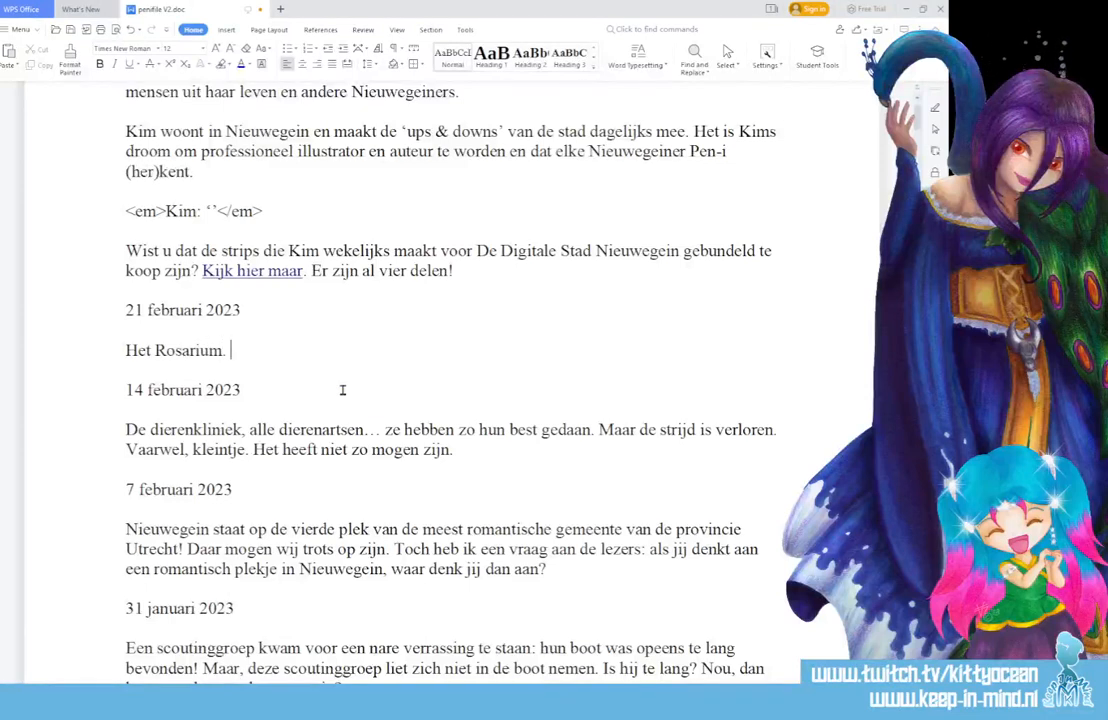
Continue the entry with "Nieuwegein heeft een rosarium: een tuin waar rozen de meest voorkomende plant is.".
text(Nieuwegein)
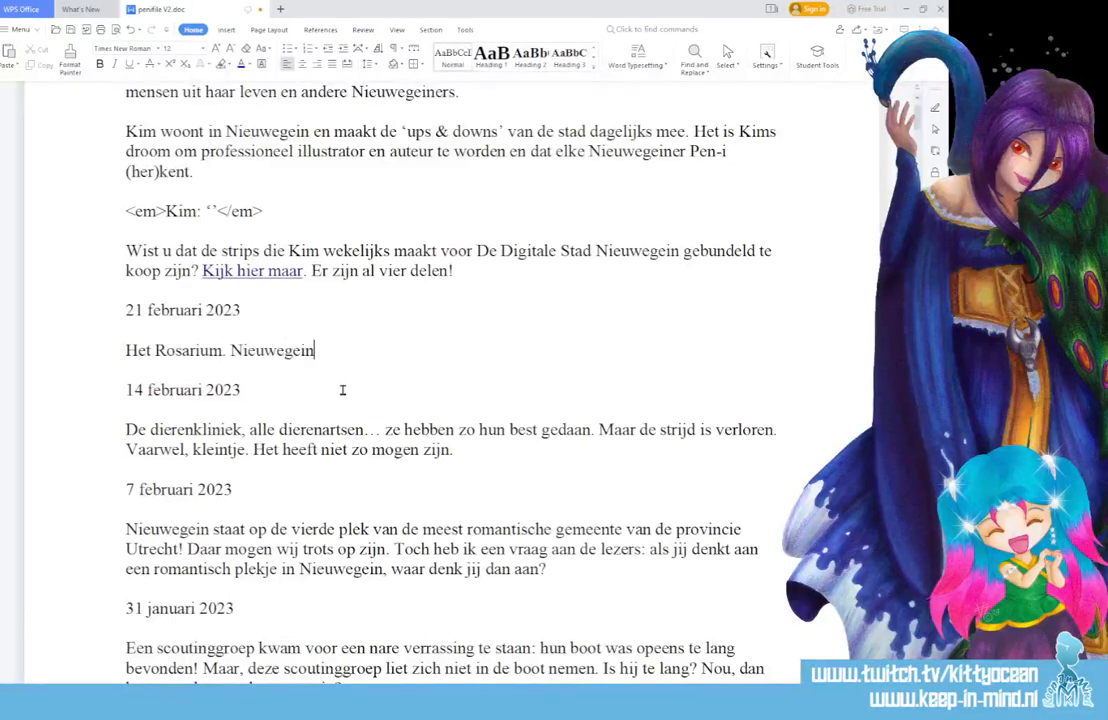
text( heeft )
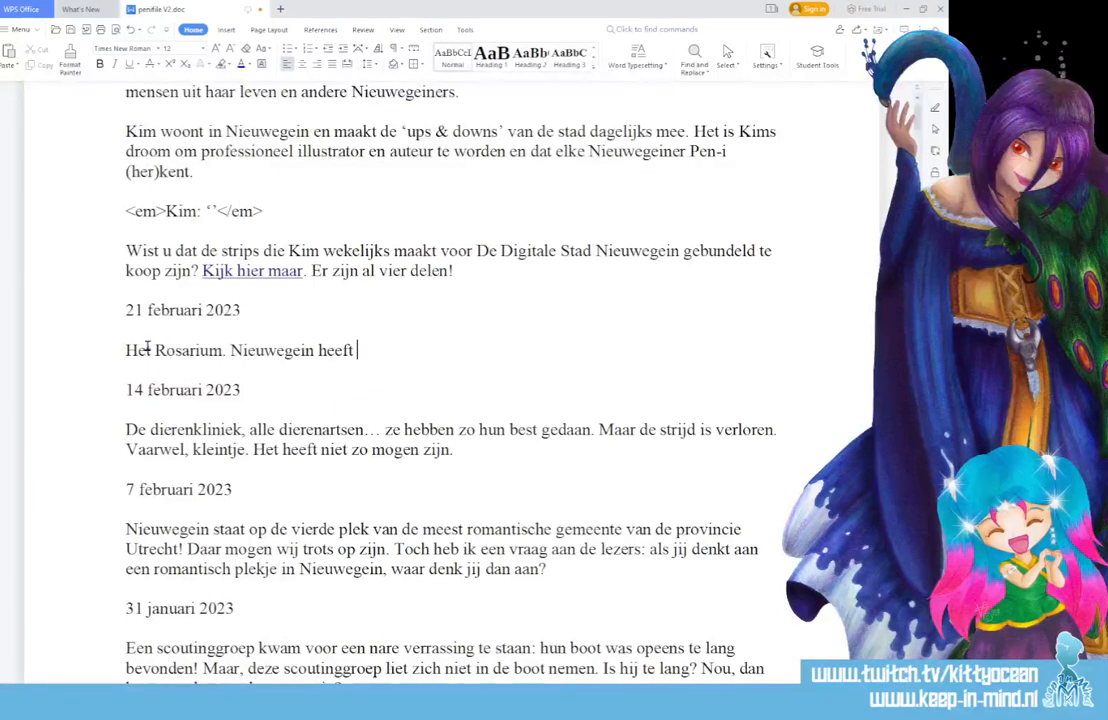
text(een r)
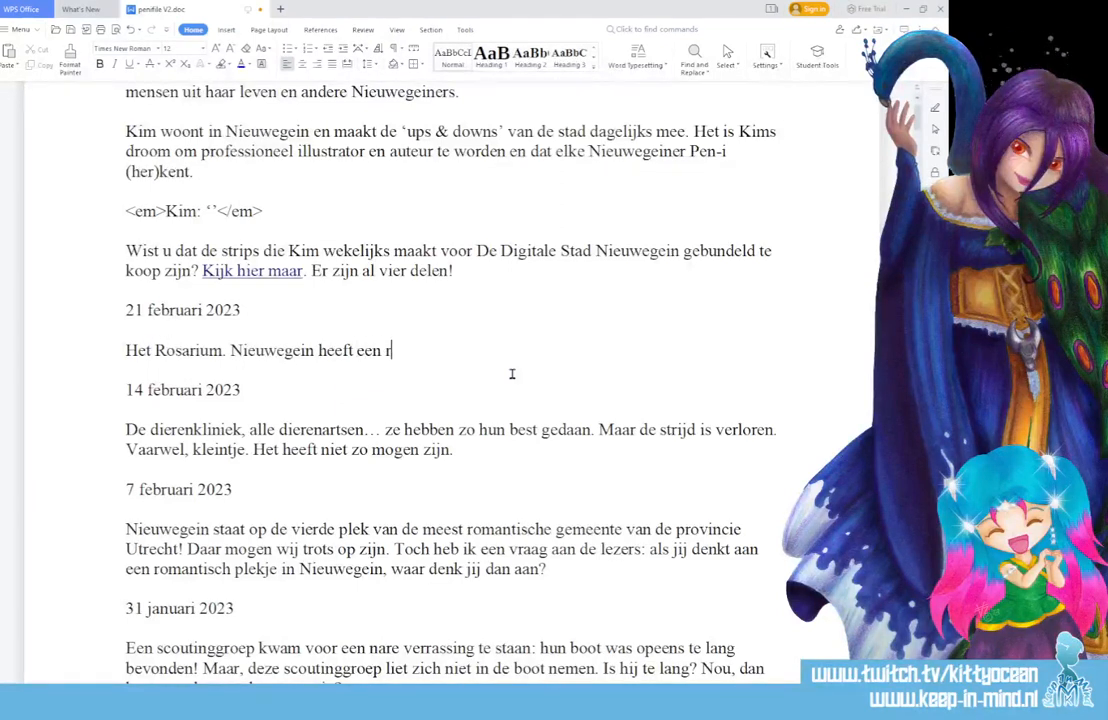
text(osarium.)
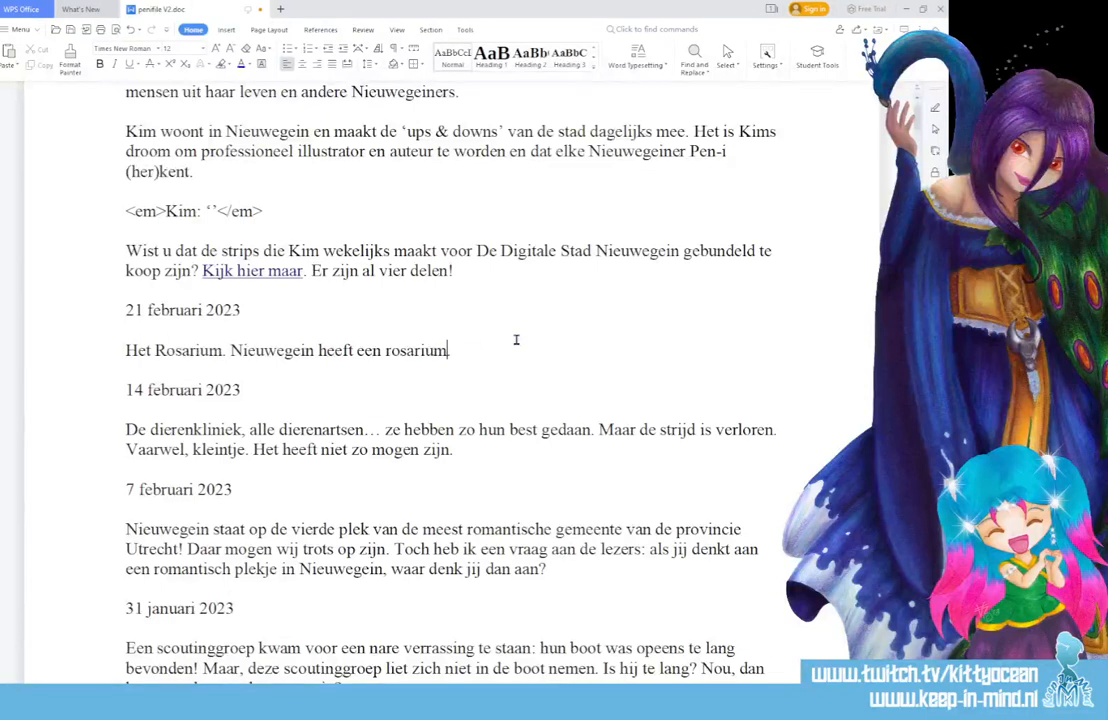
text(: een tuin waar rozen de v)
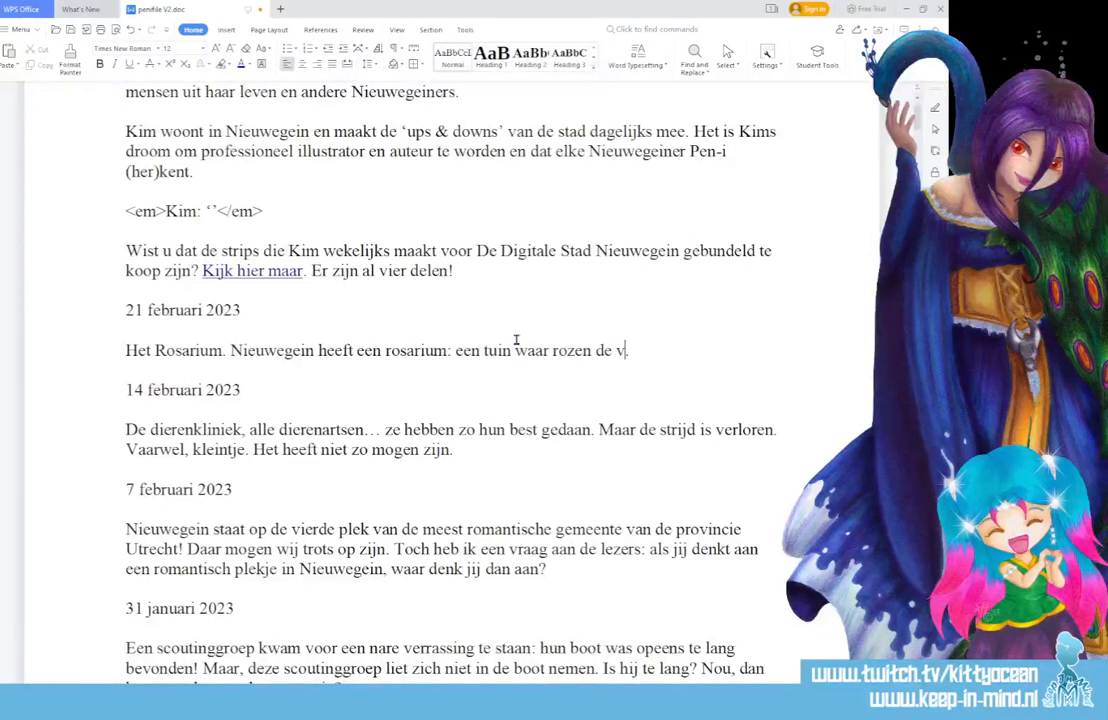
key(BackSpace)
text(meest vo)
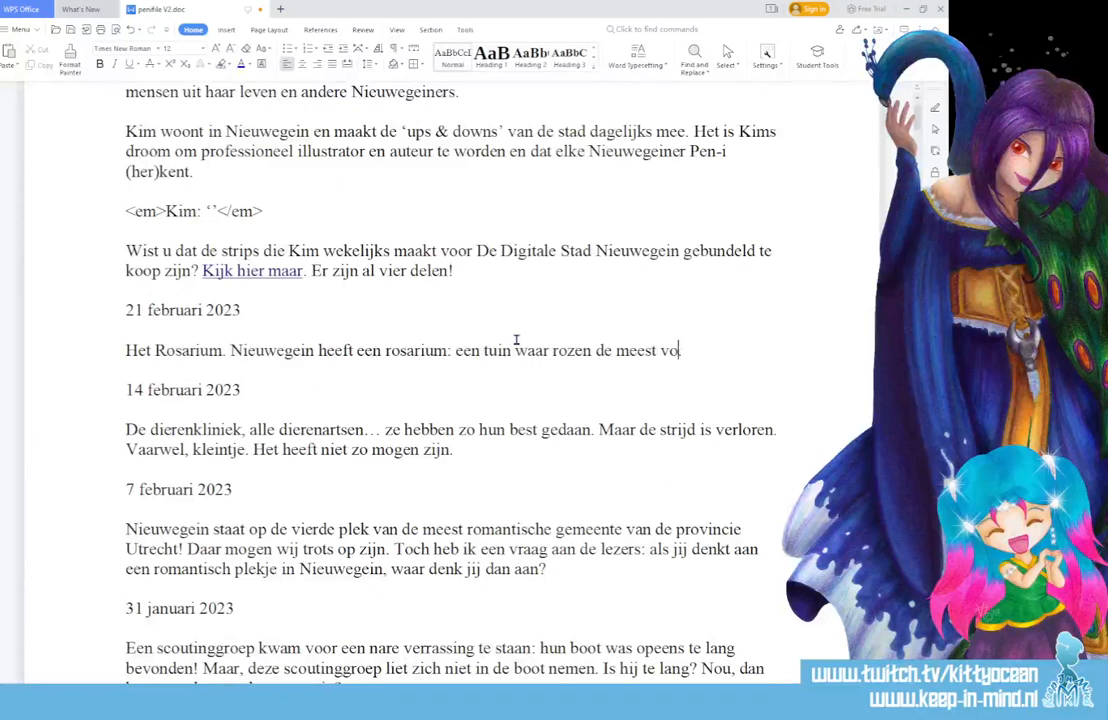
text(orkomende plant)
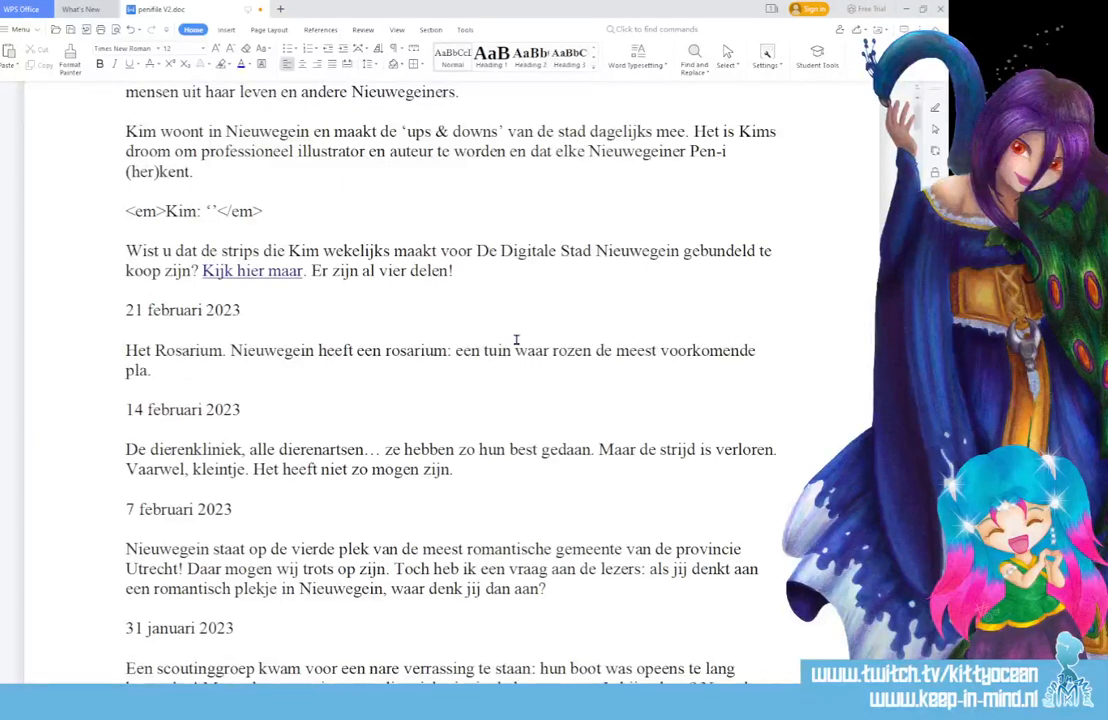
text( is.)
Shorten the entry's opening to "Een rosarium:" directly before "een tuin waar rozen de meest voorkomende plant is.".
drag(455, 350, 230, 351)
key(BackSpace)
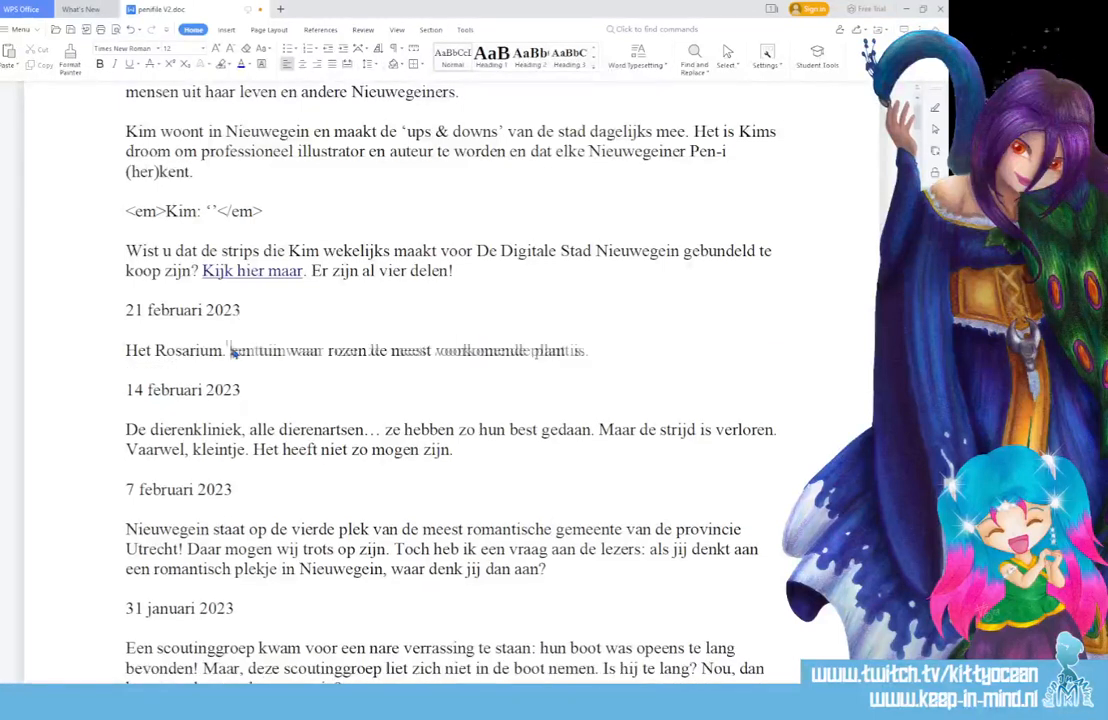
key(BackSpace)
key(BackSpace)
text(:)
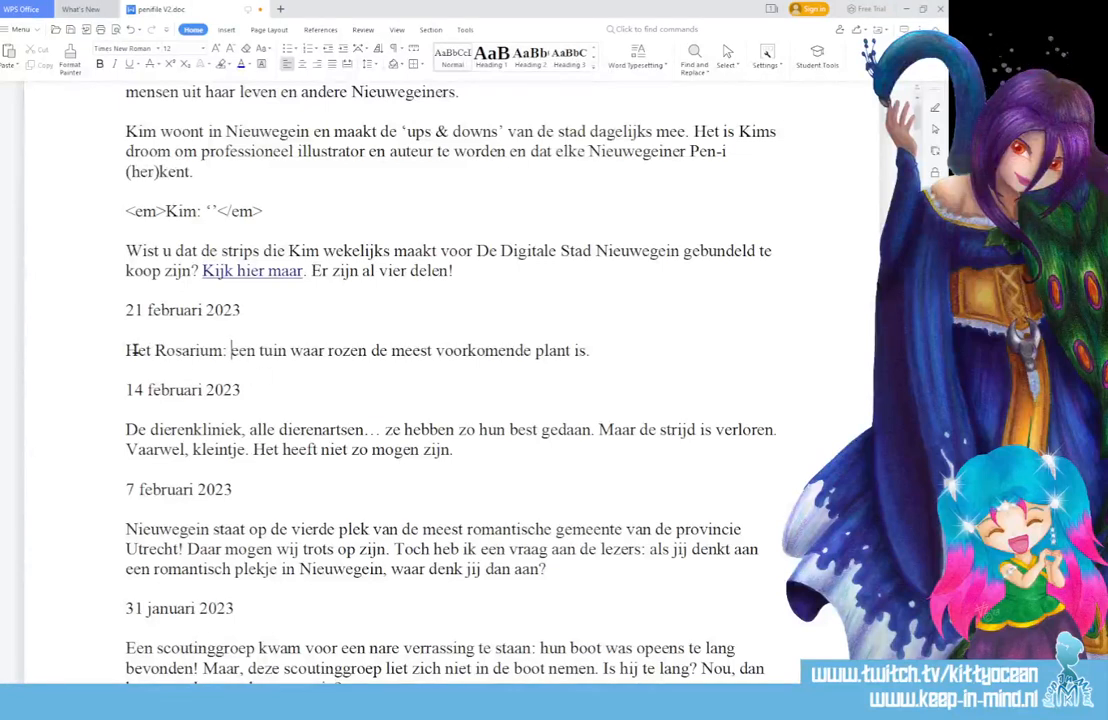
drag(126, 350, 166, 351)
text(E)
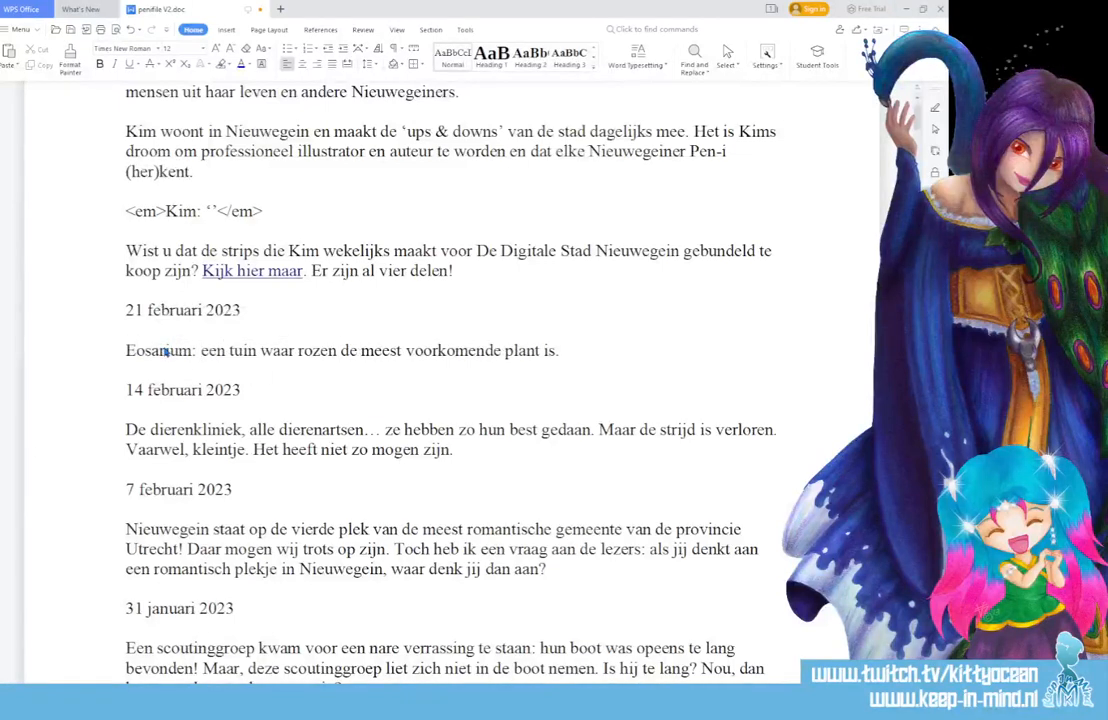
text(en r)
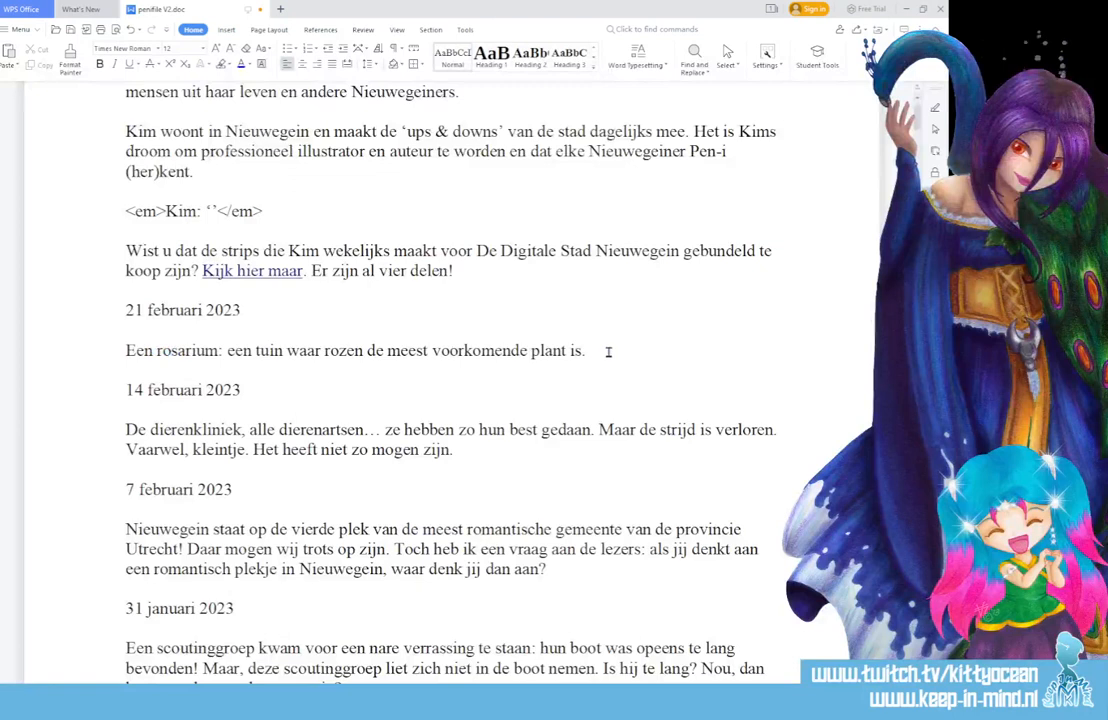
Add "Nieuwegein heeft zo'n tuin. Aan de Ruiterstede, bij het busstation." to the end of the entry.
text( Nieuwegein heeft)
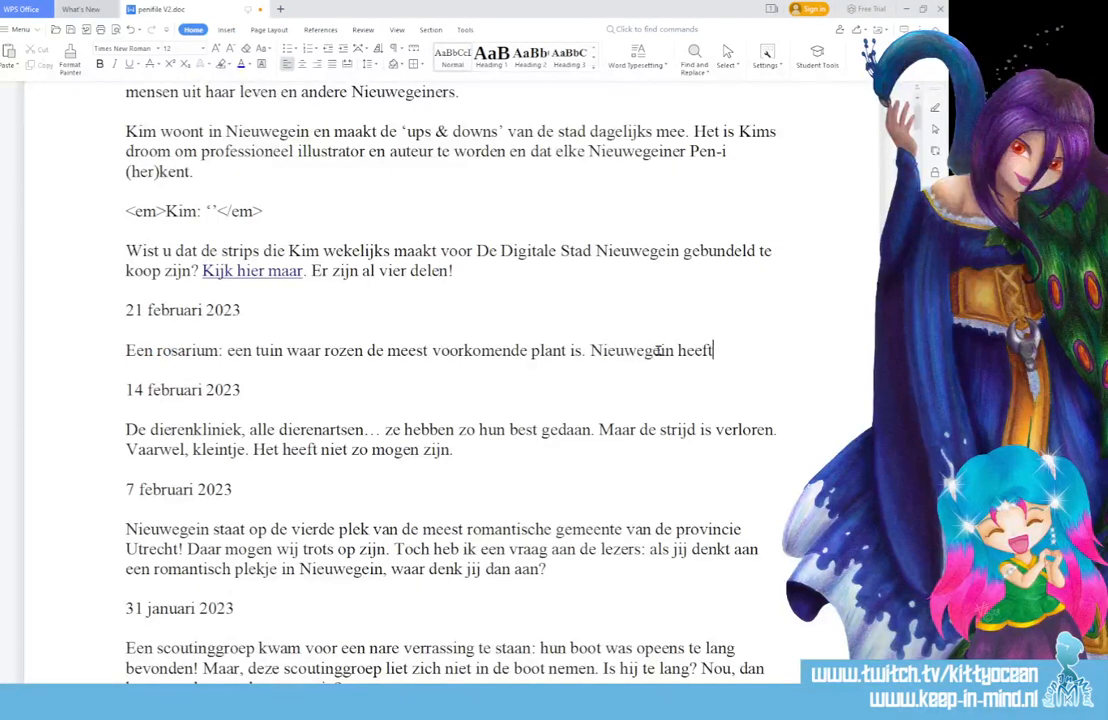
text( zo'n tuin.)
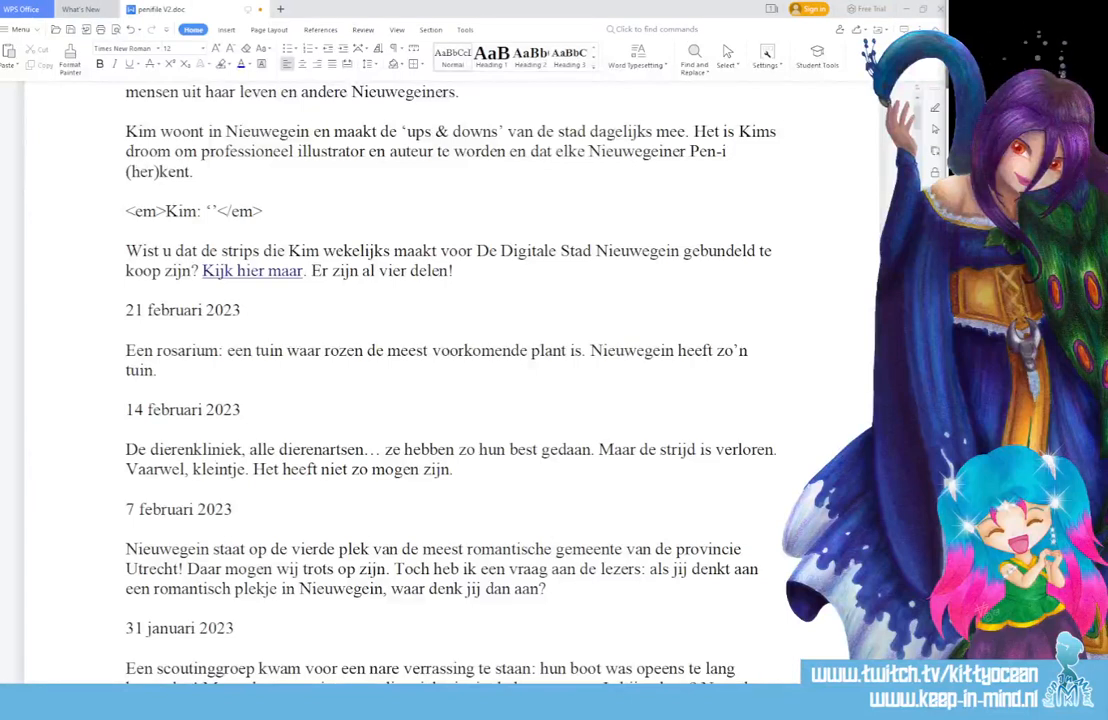
click(171, 366)
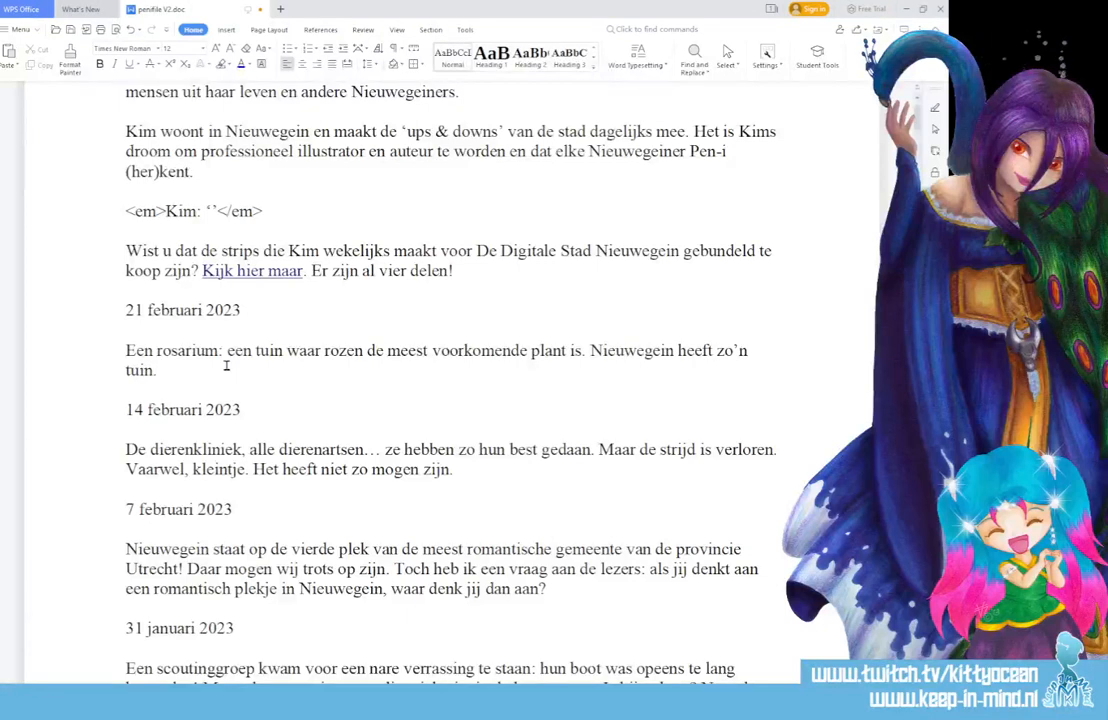
text(Aan de r )
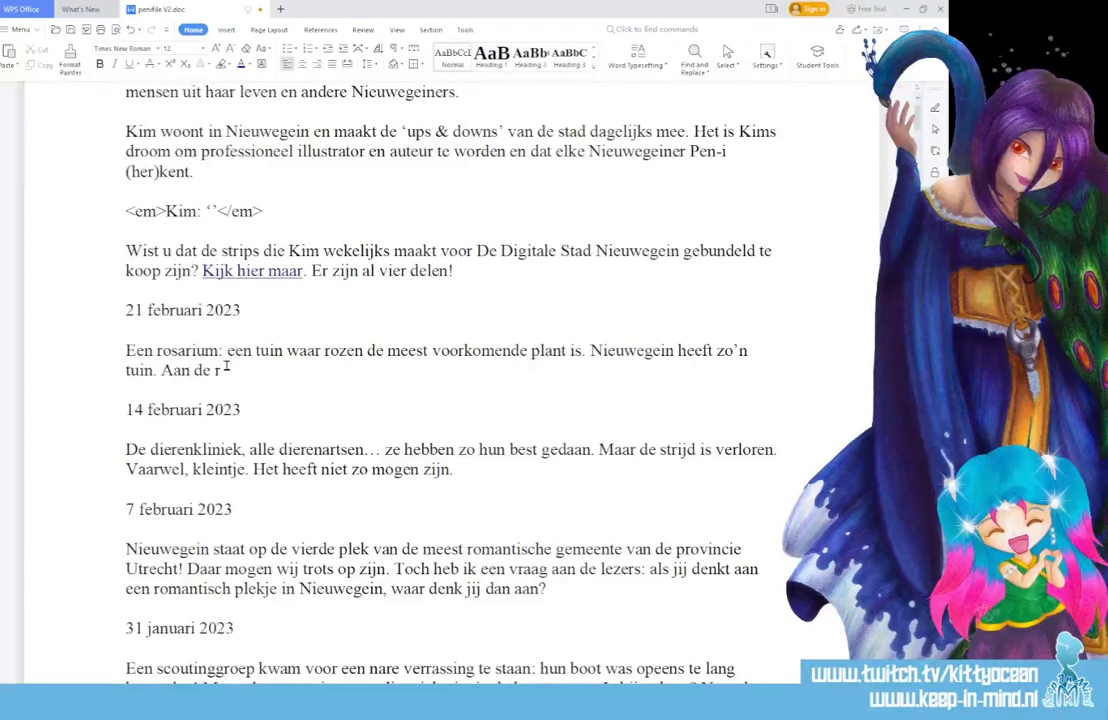
text(Ruiterstede,)
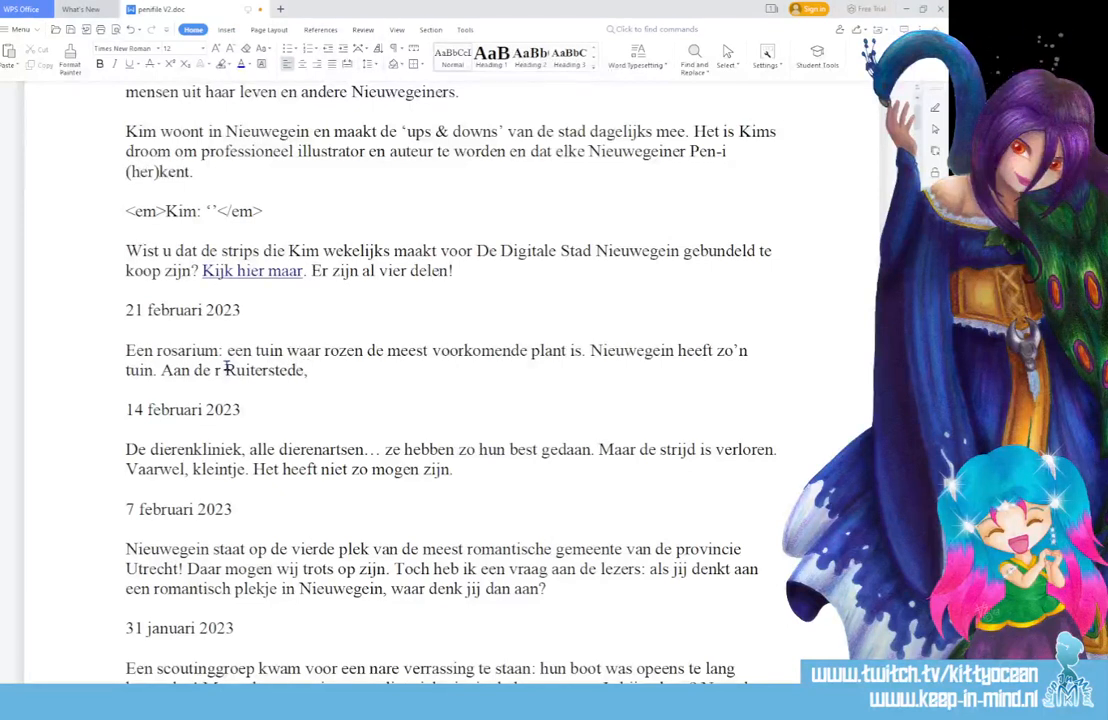
click(227, 369)
key(BackSpace)
key(BackSpace)
key(BackSpace)
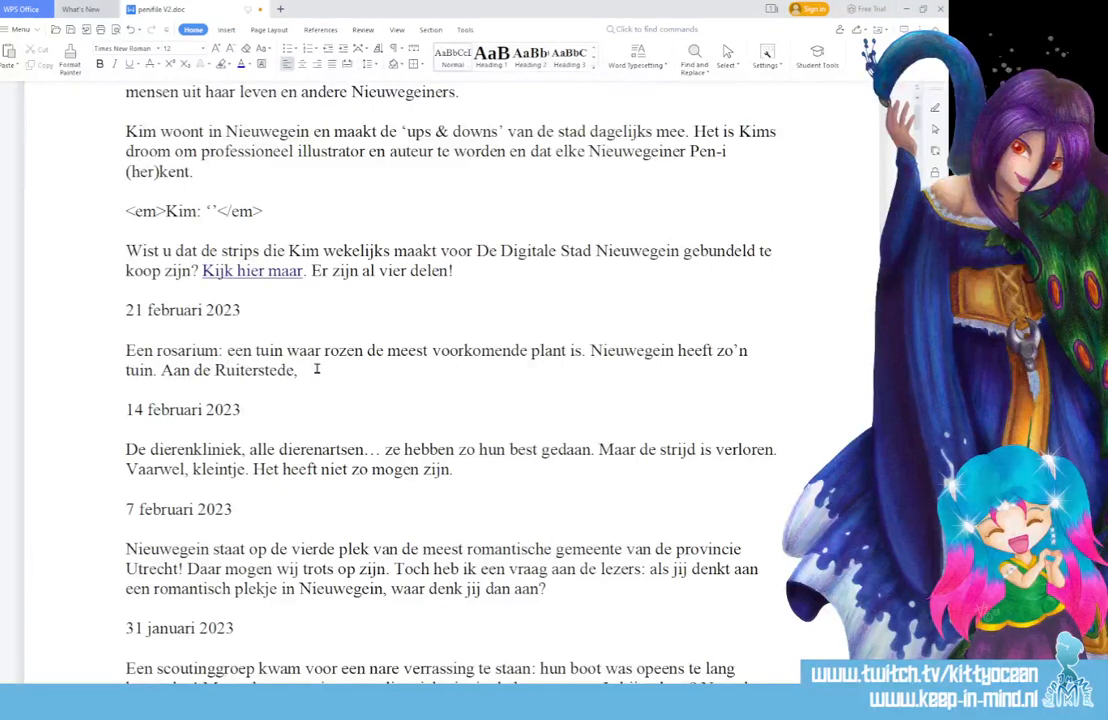
click(319, 370)
text(bij het buss)
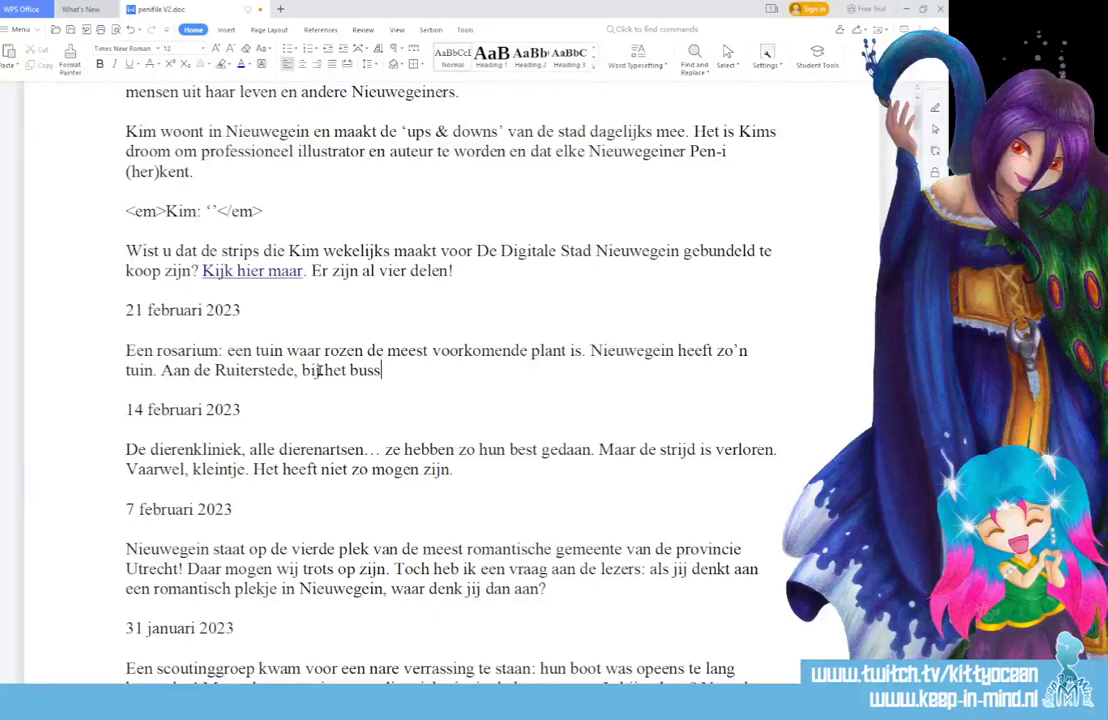
text(tation.)
Add "Nu woon ik al bijna 40 jaar in Nieuwegein… maar ik heb nooit geweten dat dat ons rosarium was…" to the end of the entry.
text(Nu wo)
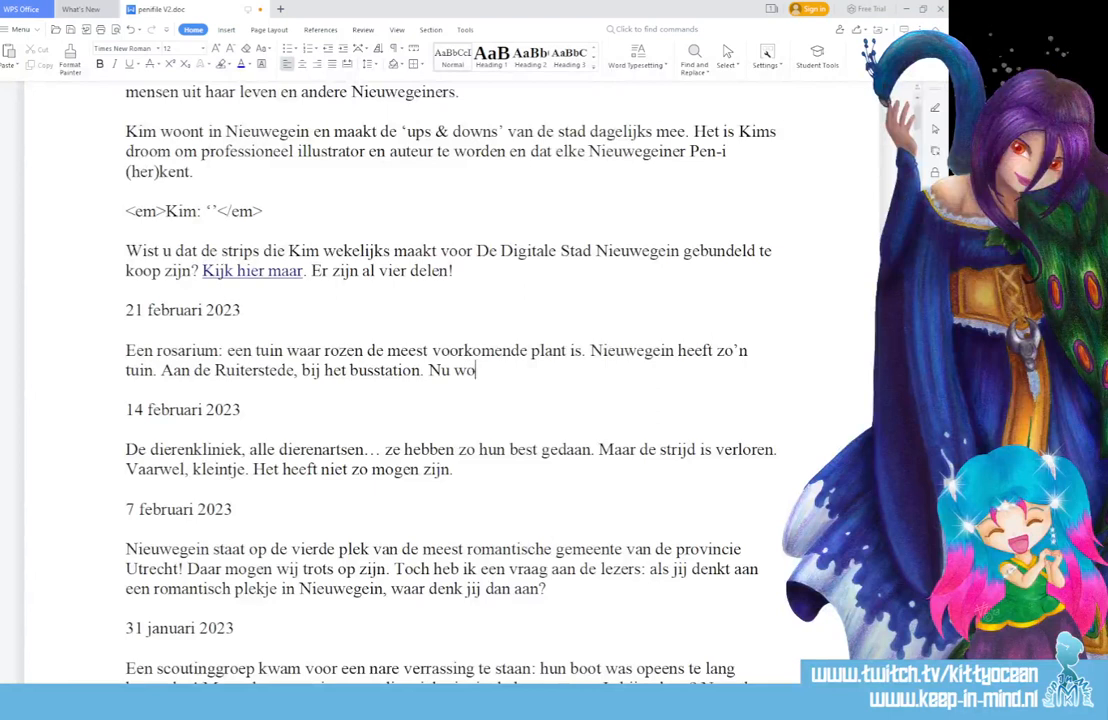
text(on ik al bijna)
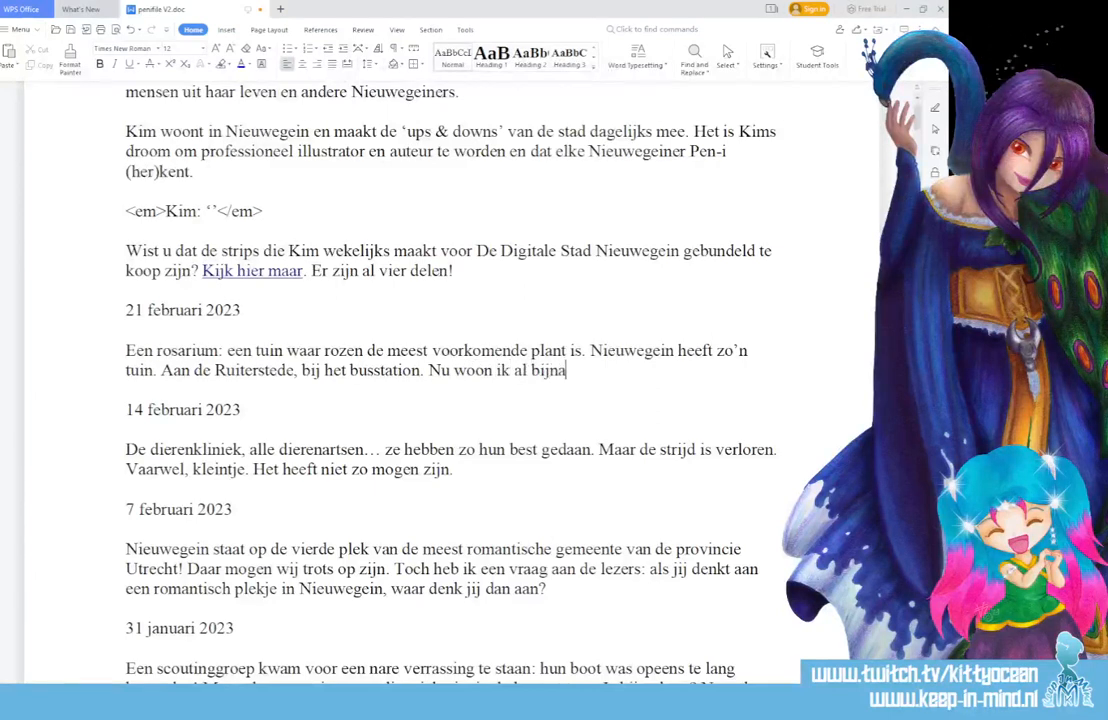
text( 40 jaar in Ni)
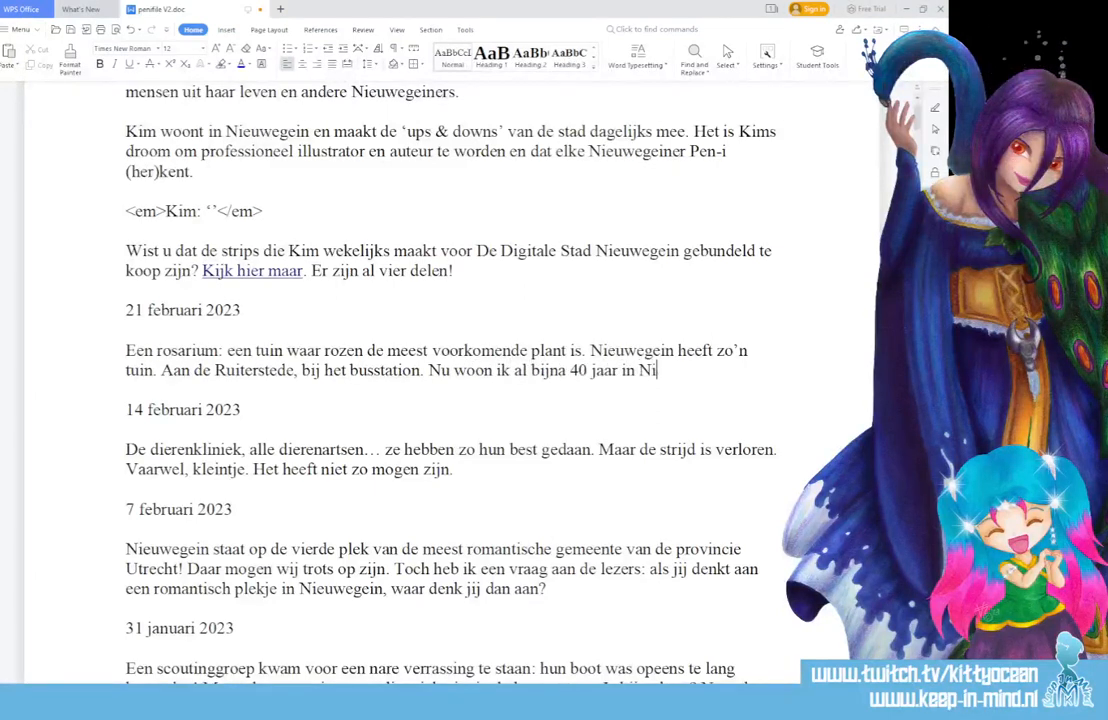
text(euwegein... maar ik heb mn)
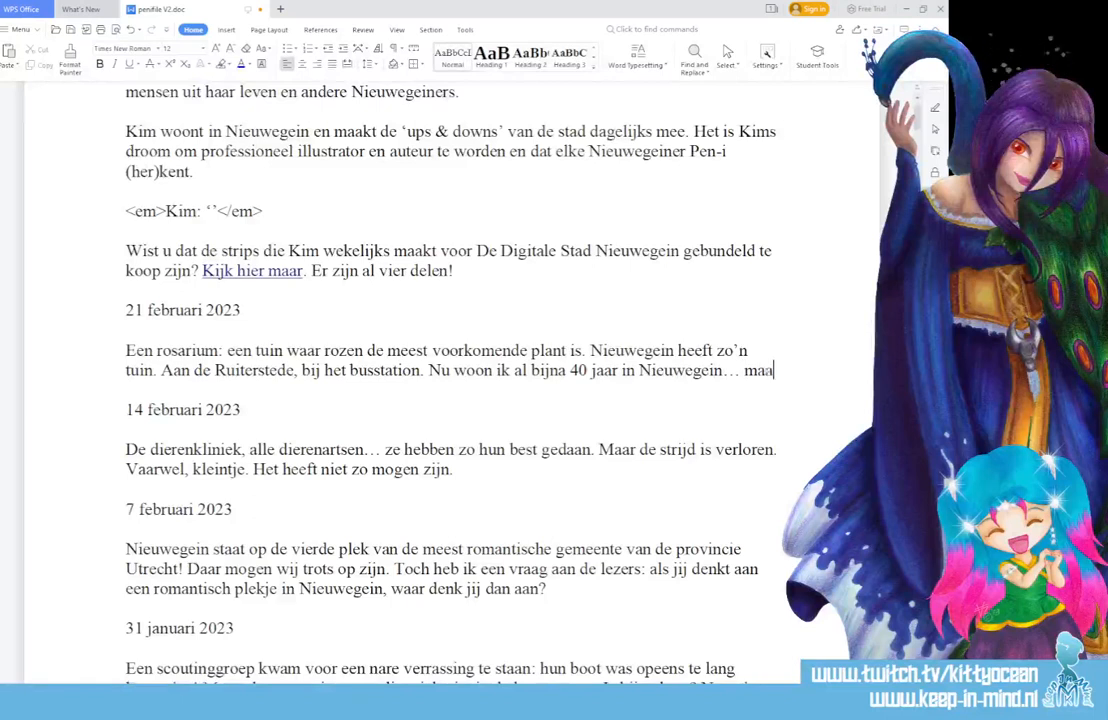
key(BackSpace)
key(BackSpace)
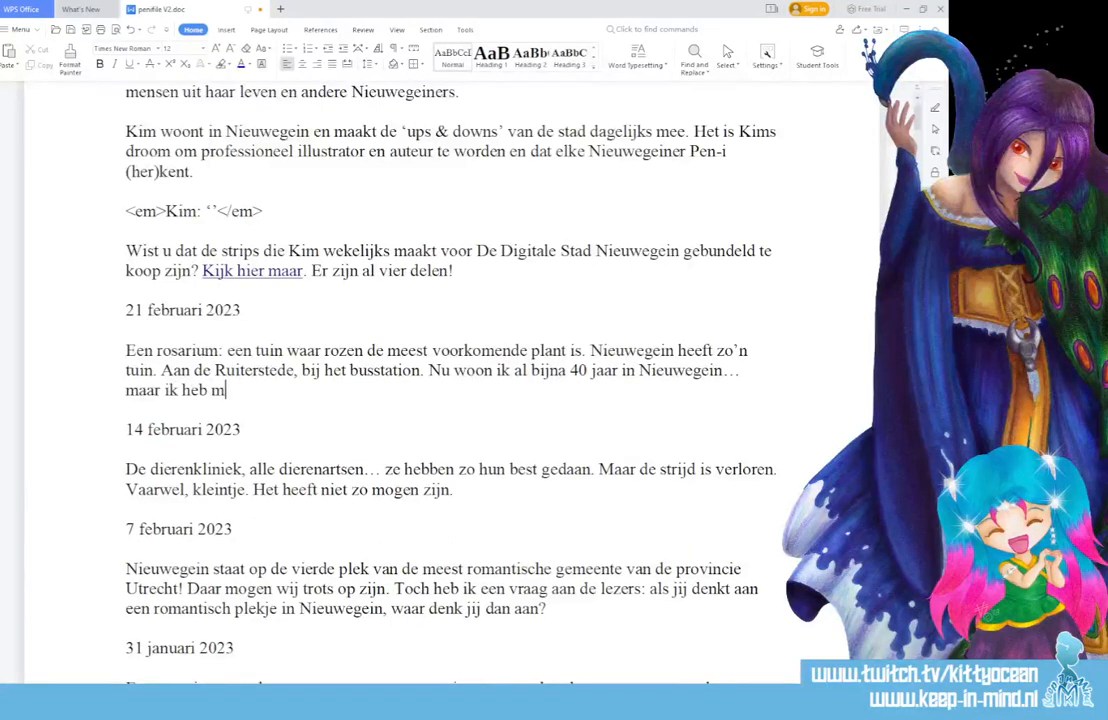
text(nooit gewet)
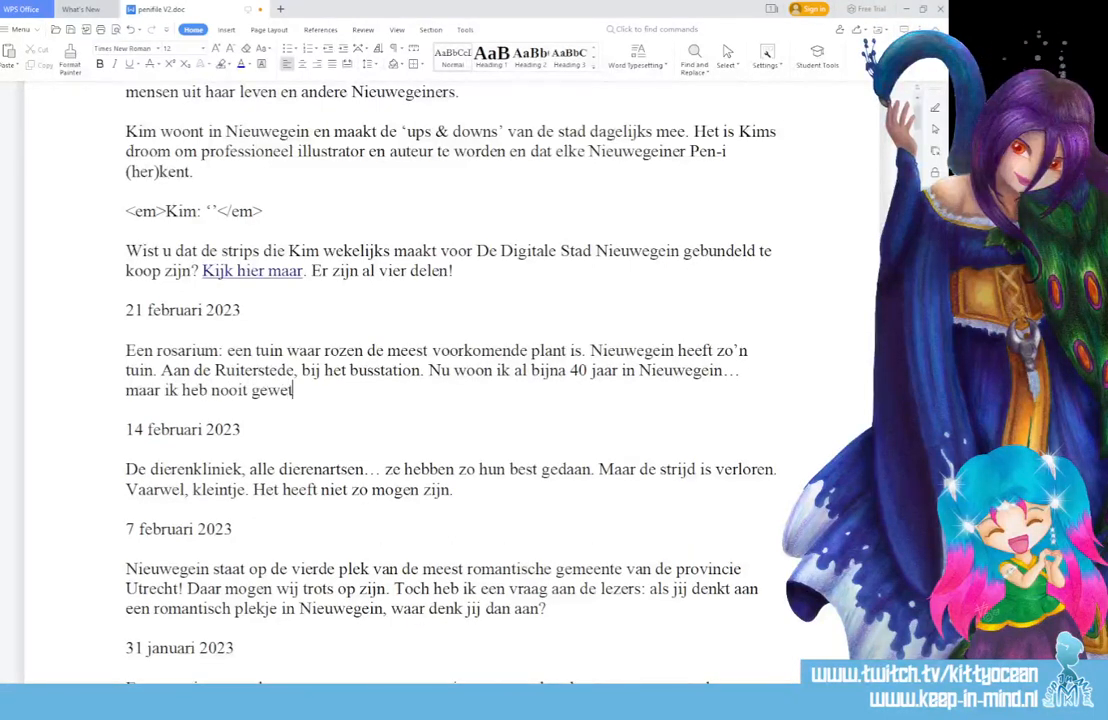
text(en dat dat on)
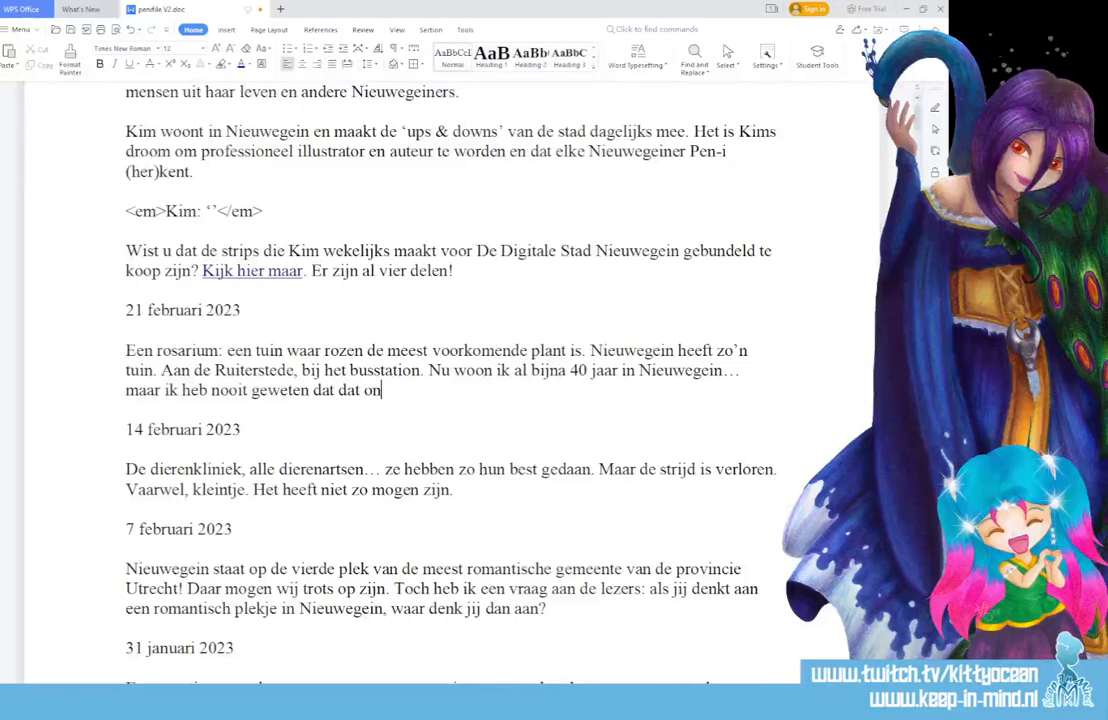
text(s rosarium was...)
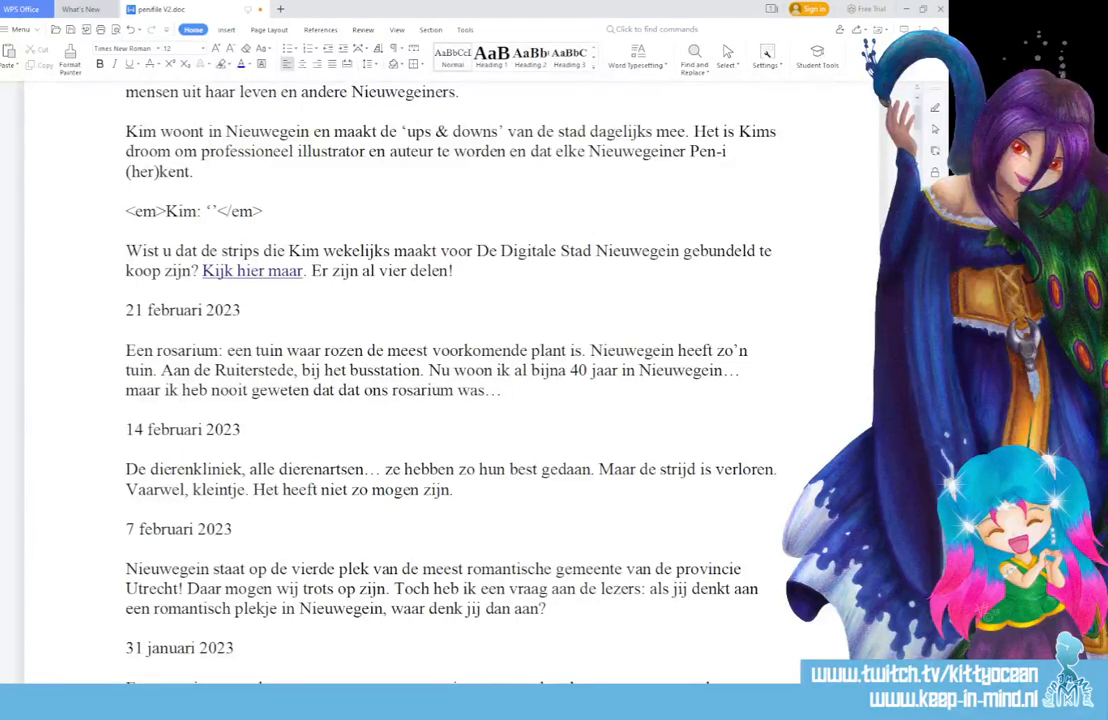
Replace "was" with "is" at the end of the 21 februari 2023 entry's last sentence.
drag(502, 390, 120, 351)
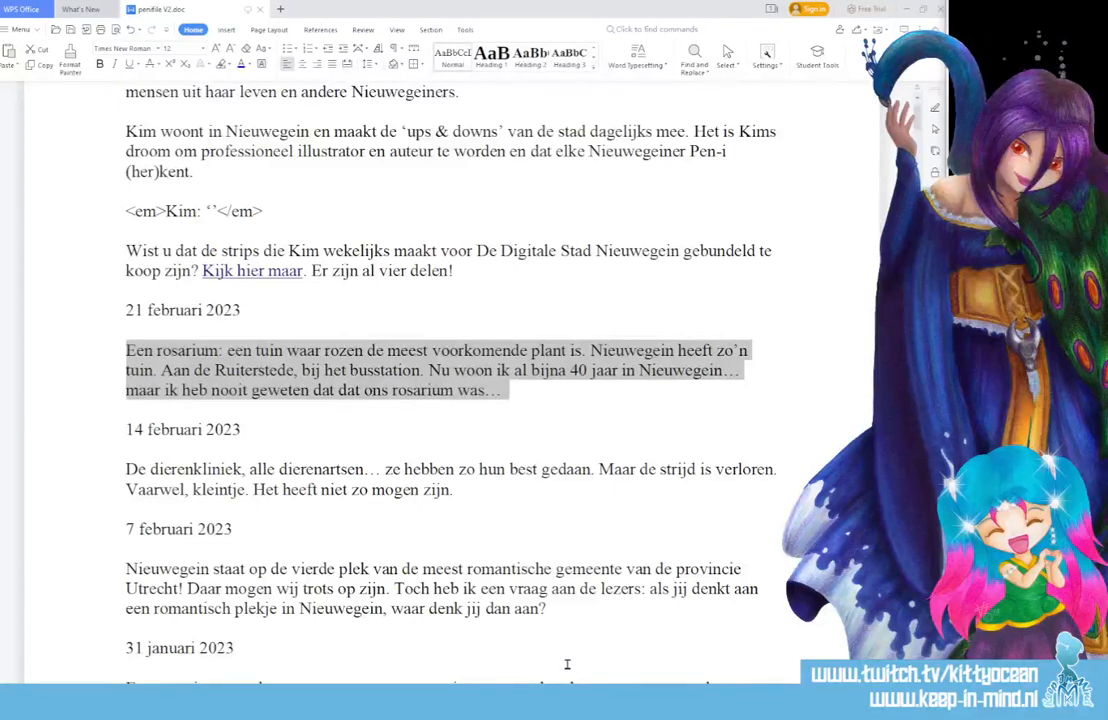
click(486, 390)
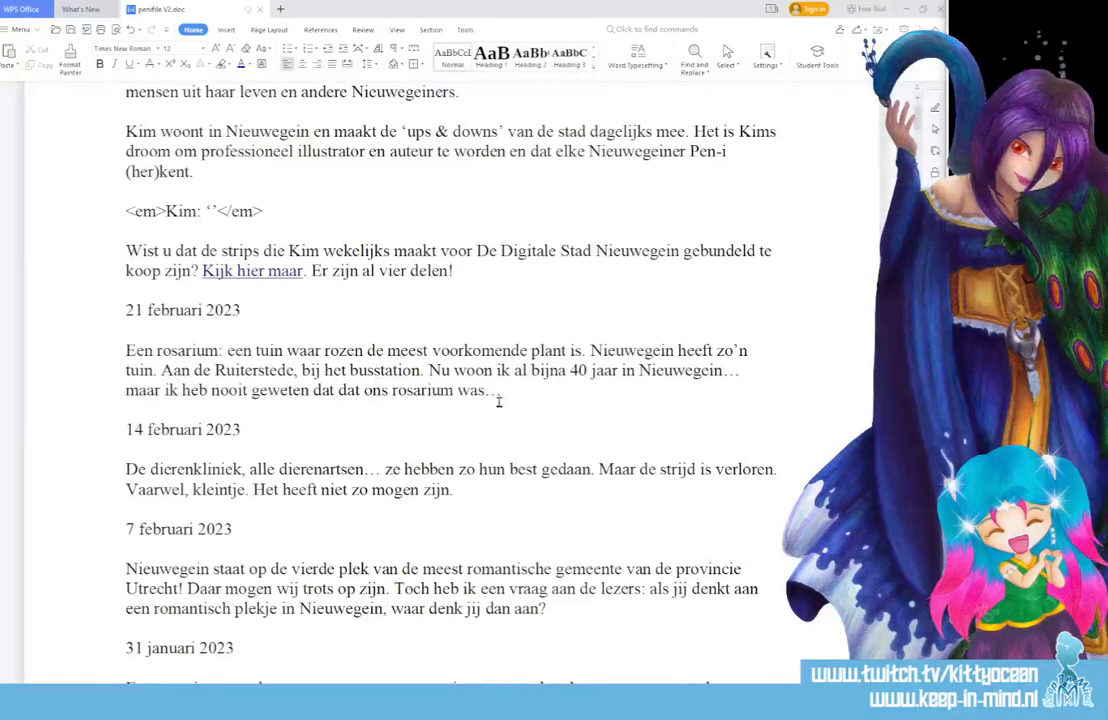
double_click(466, 391)
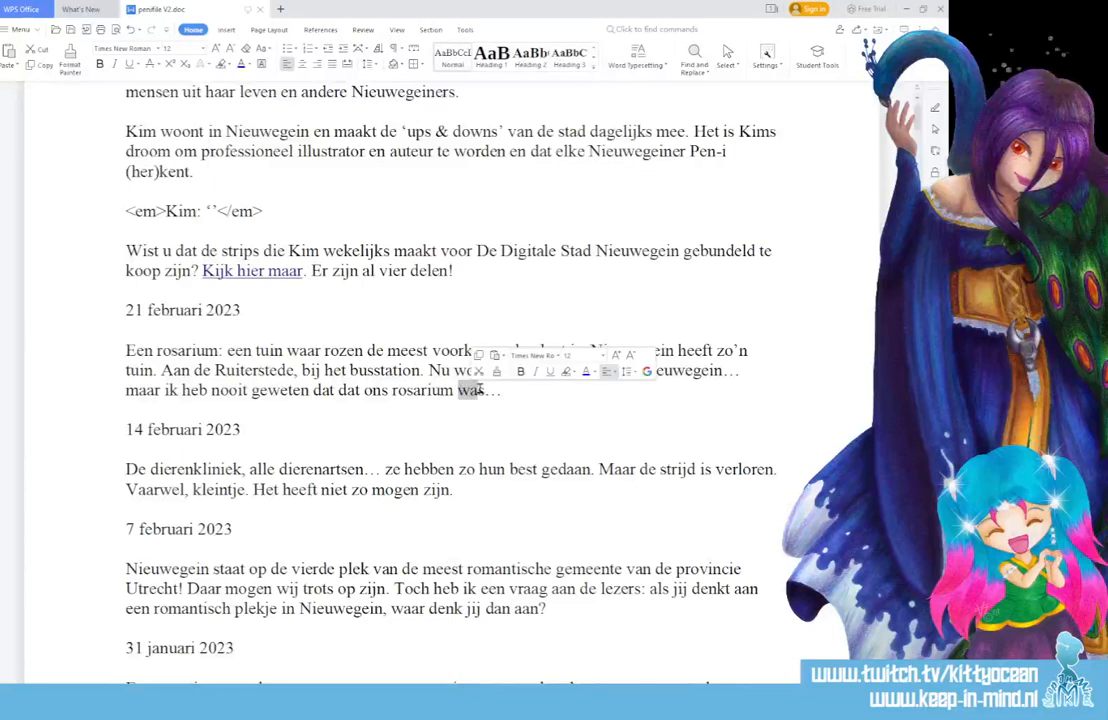
text(is)
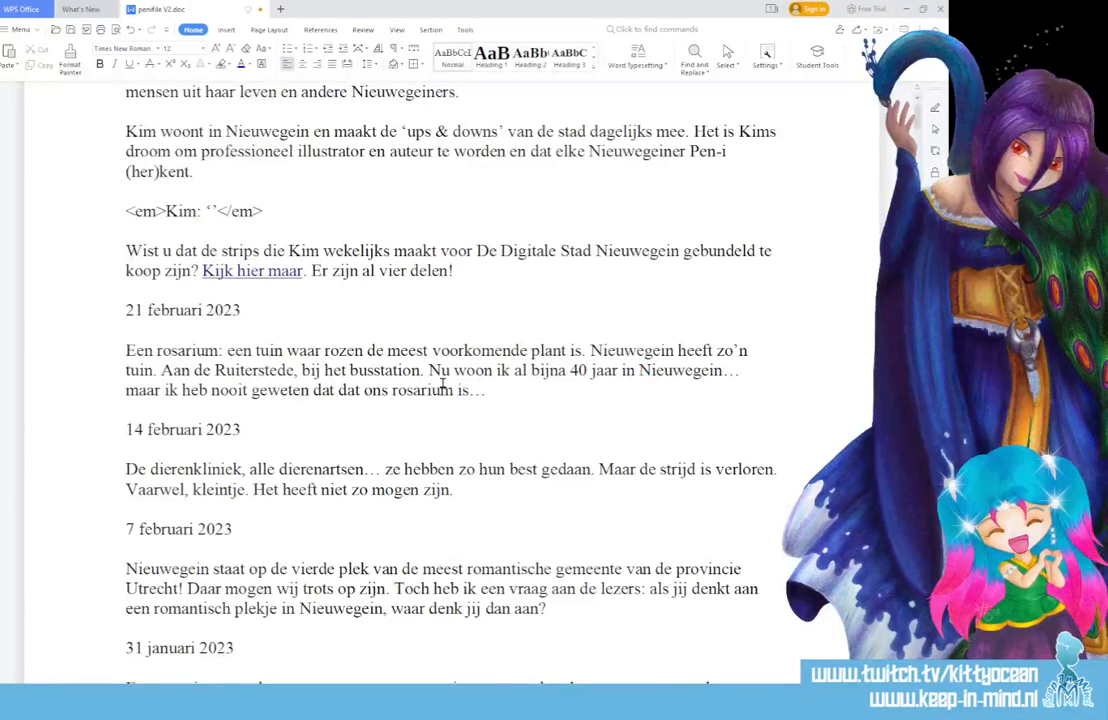
Reword "de meest voorkomende plant is" in the entry's first sentence as "flink vertegenwoordigd zijn" and select the whole entry text.
double_click(579, 351)
text(zijn)
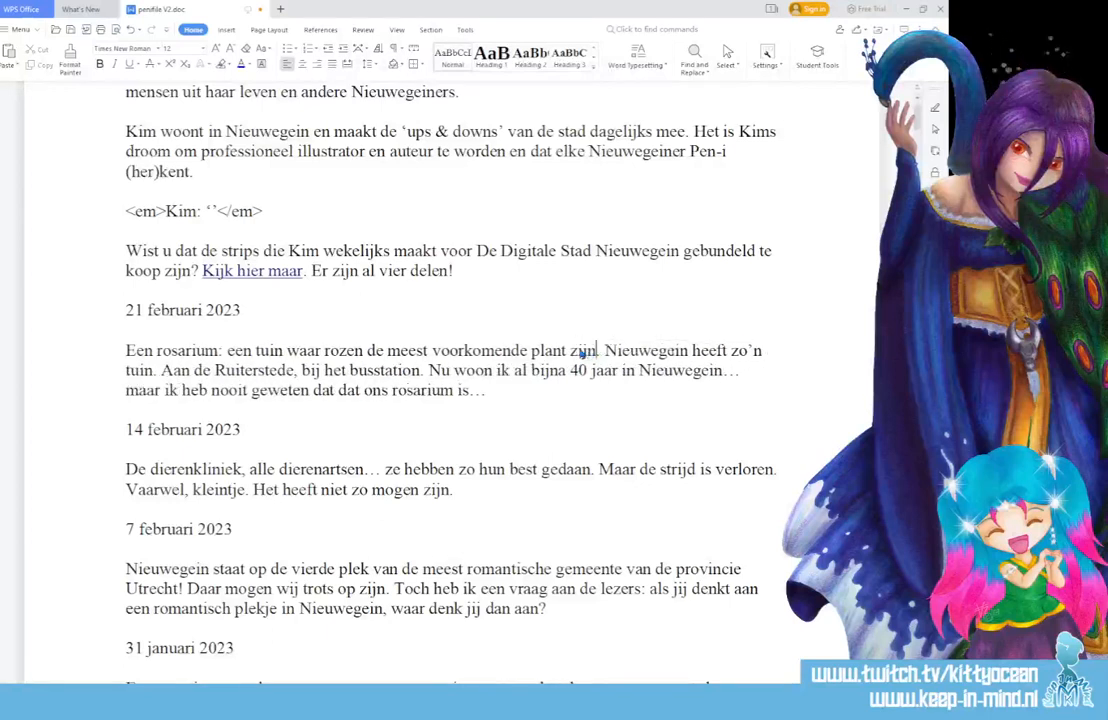
click(428, 371)
double_click(584, 351)
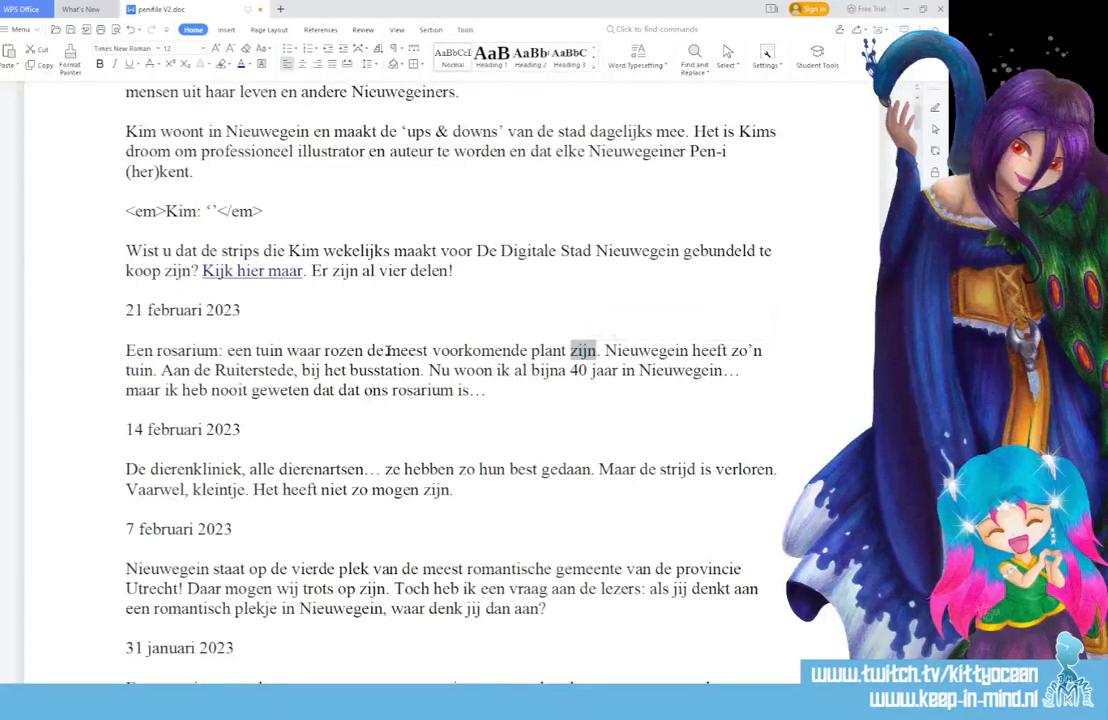
drag(366, 350, 600, 352)
text(flink vertege)
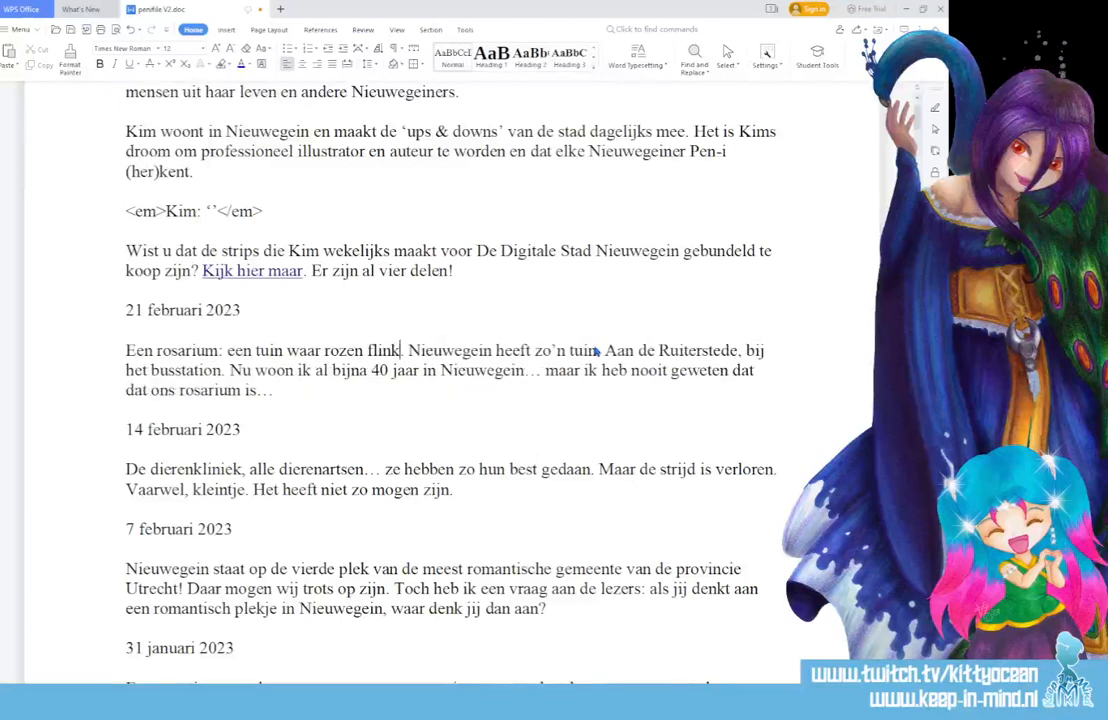
text(nwoordigd zijn)
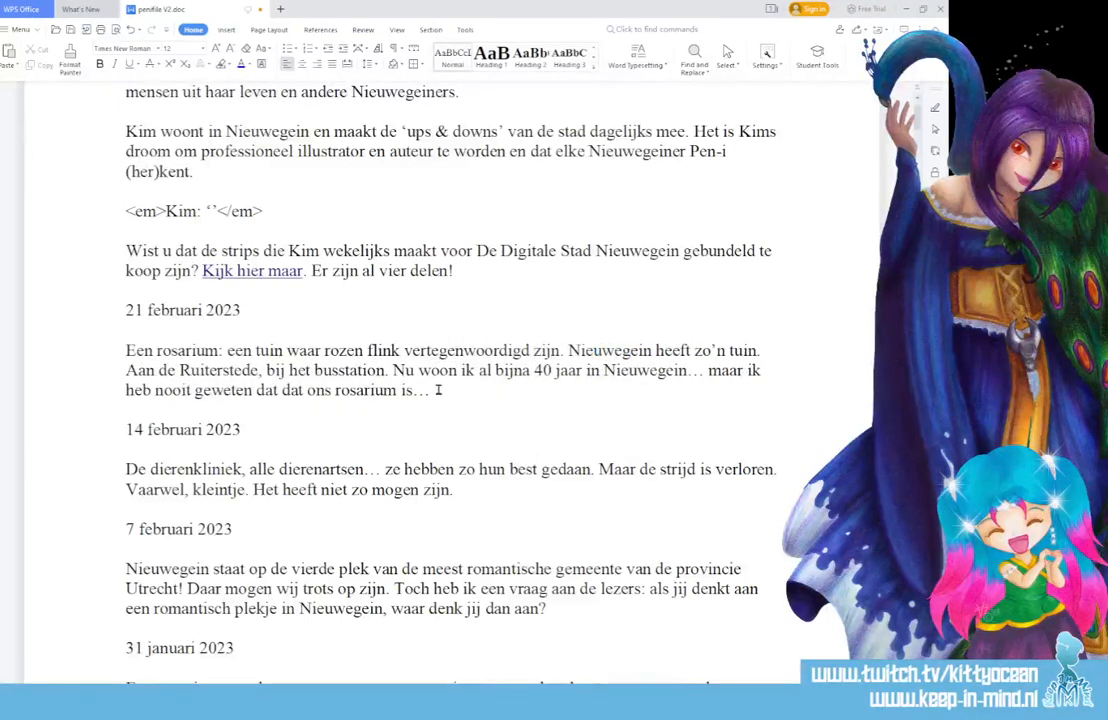
double_click(89, 361)
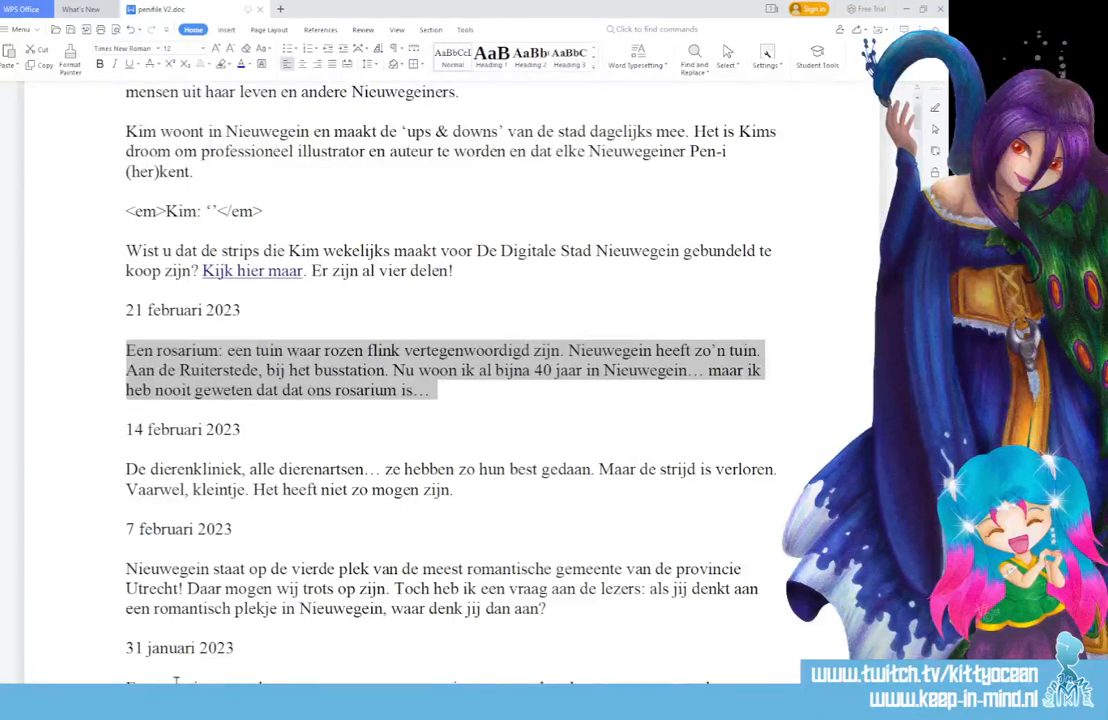
Switch to the comic strip in Photoshop and change "zit" to "is" in the last panel's speech balloon.
key(alt+Tab)
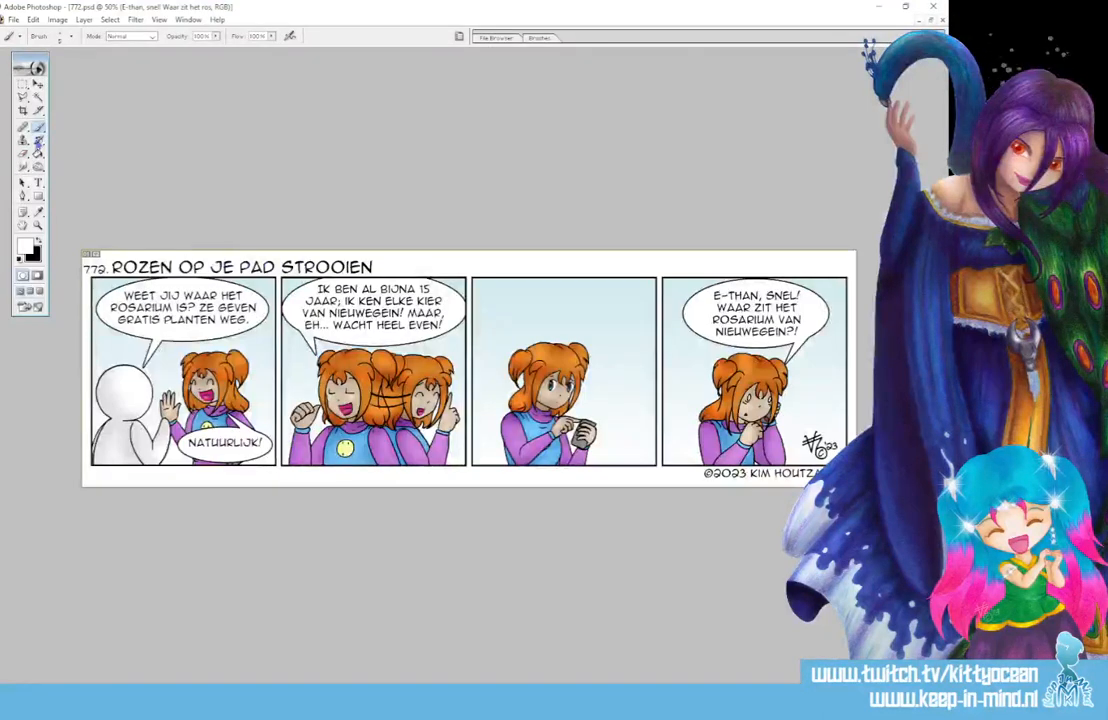
click(38, 184)
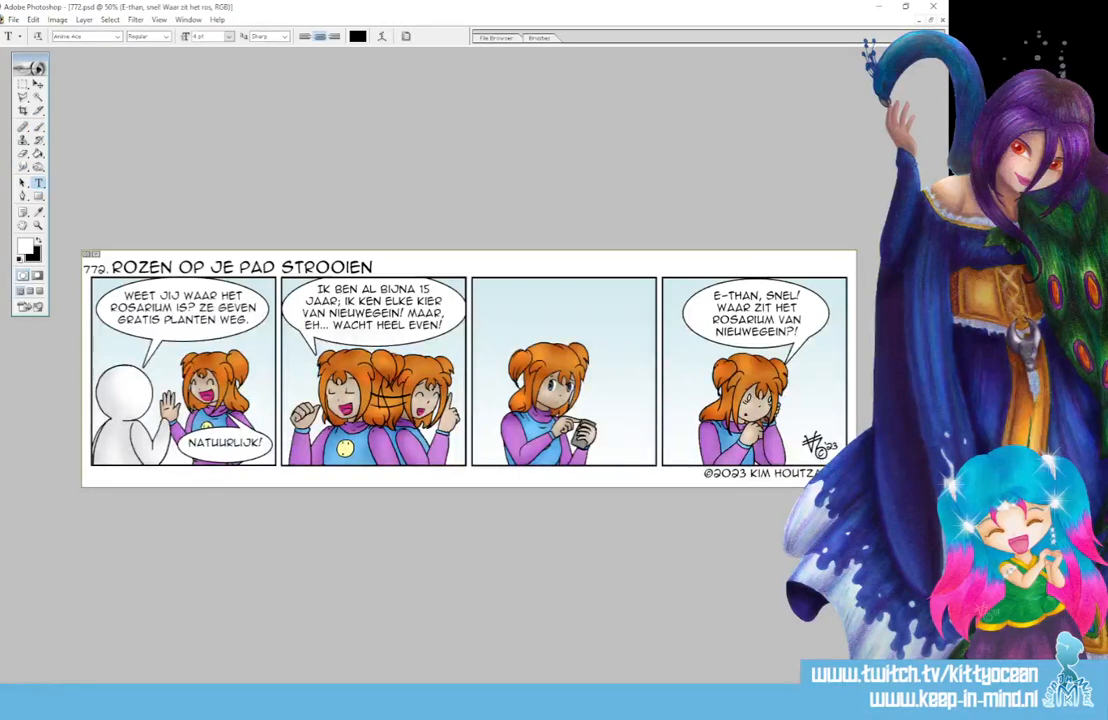
double_click(766, 308)
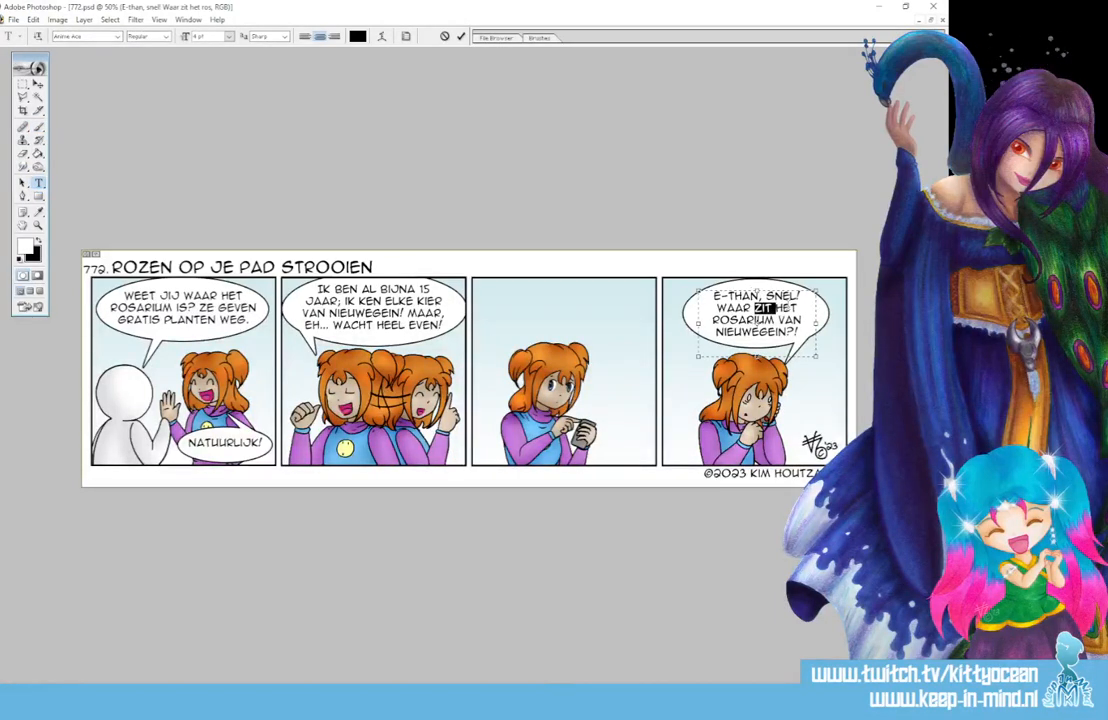
text(is)
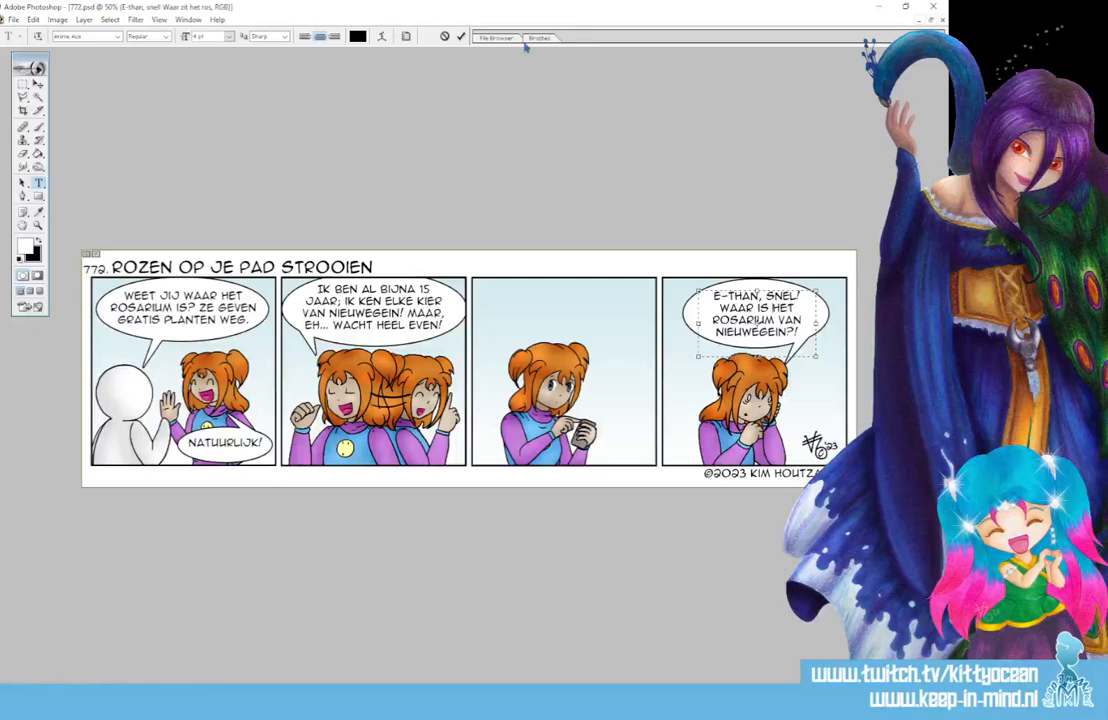
click(461, 36)
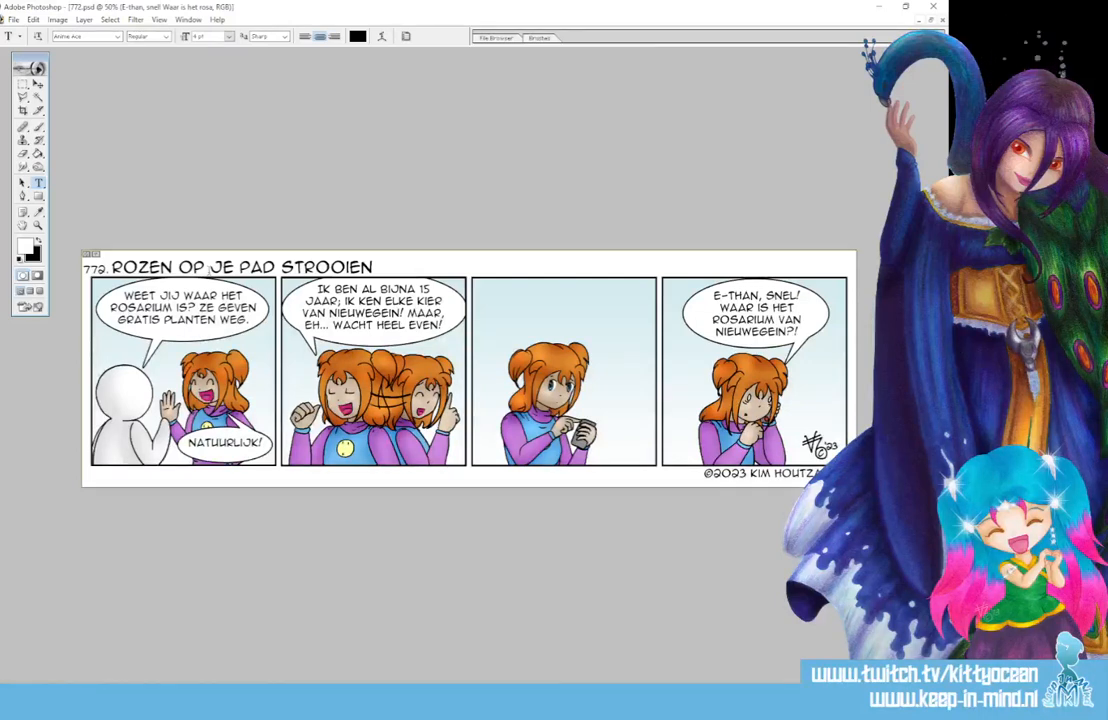
Export the strip for the web as a high-quality JPEG named 772 in the "Jaar 15 - 2022 - 2023 - 729 - 780" folder.
click(13, 19)
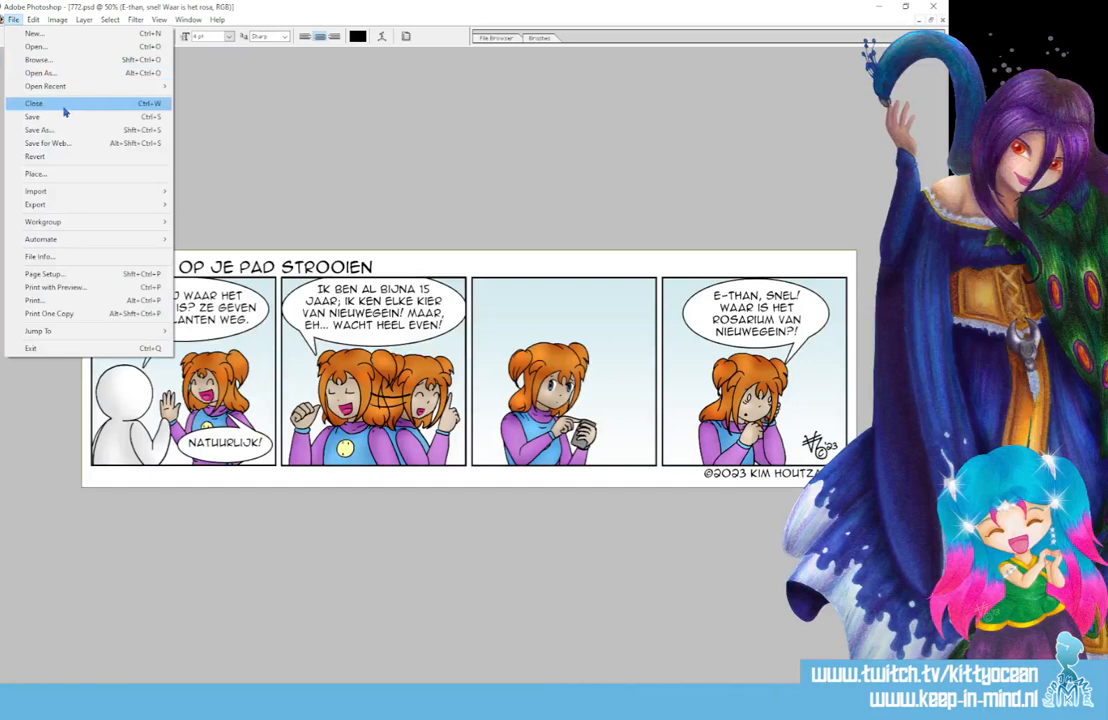
click(73, 143)
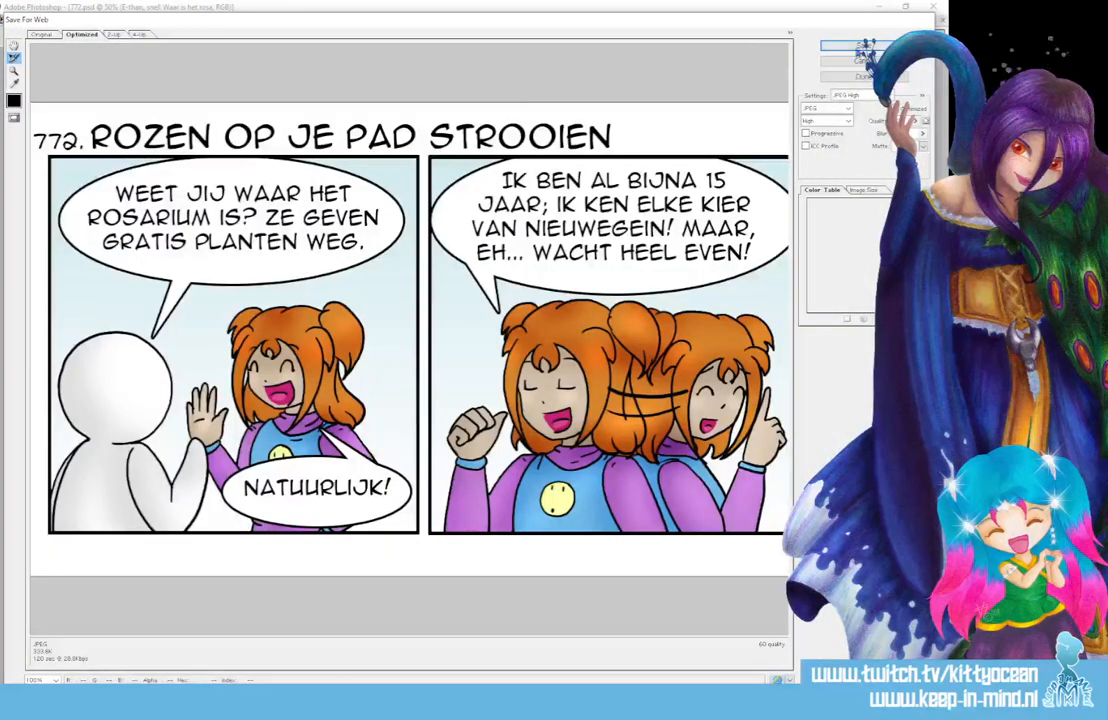
click(850, 46)
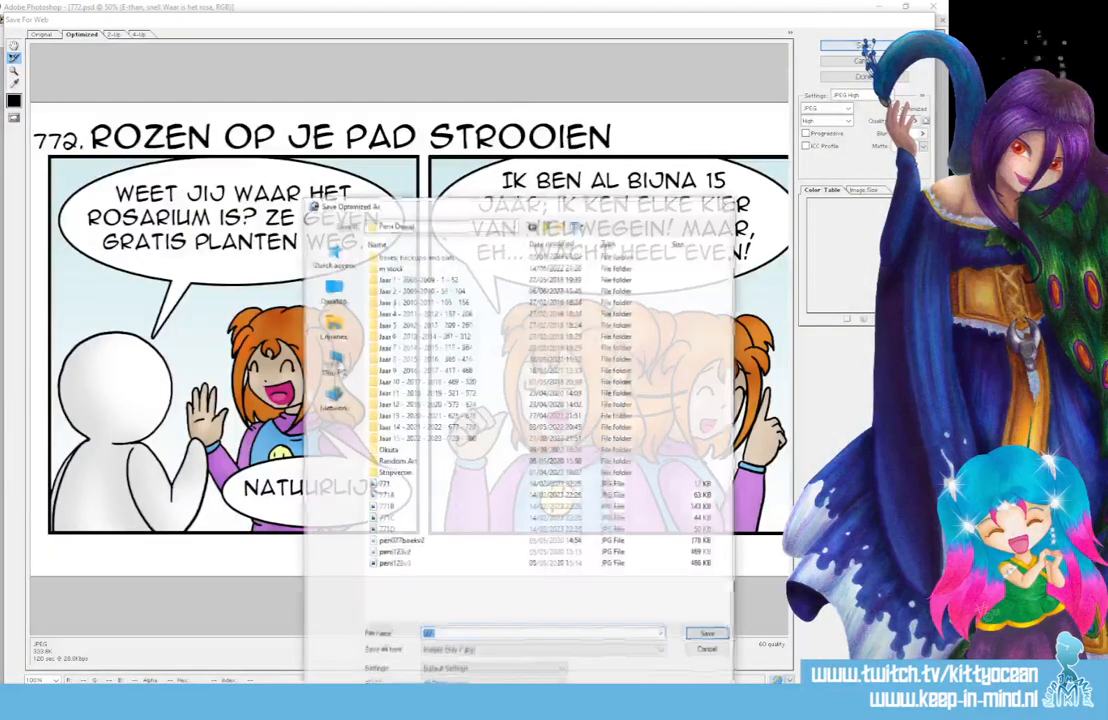
double_click(432, 438)
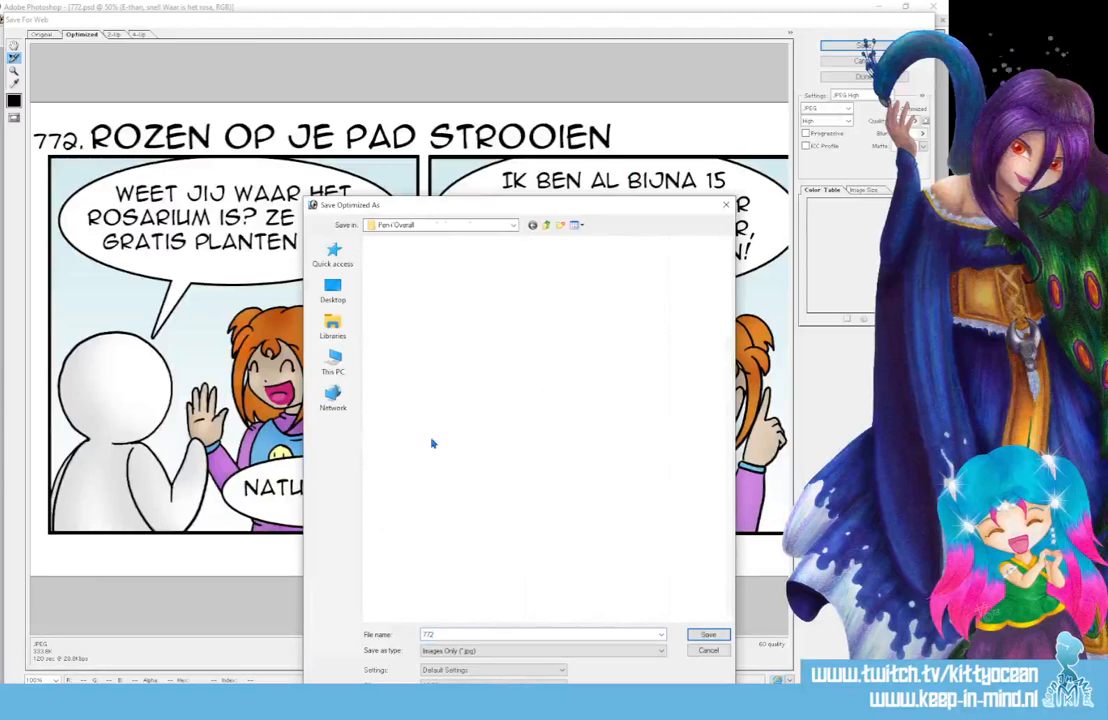
scroll(590, 590, down, 5)
scroll(601, 585, down, 3)
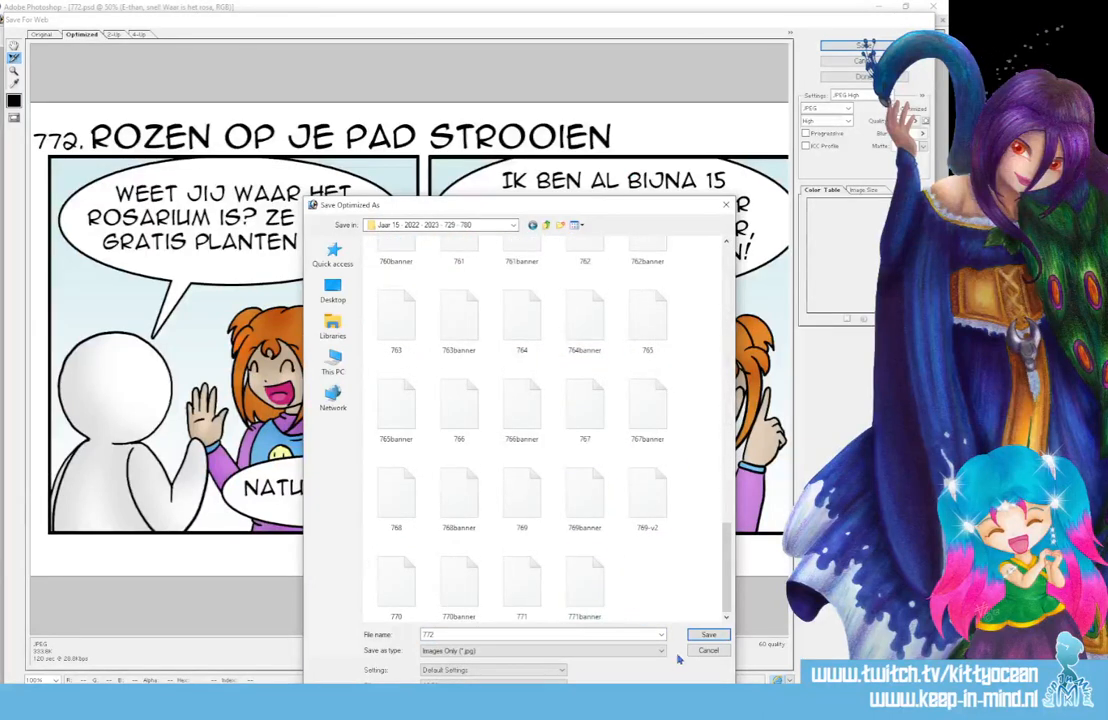
click(706, 635)
click(468, 387)
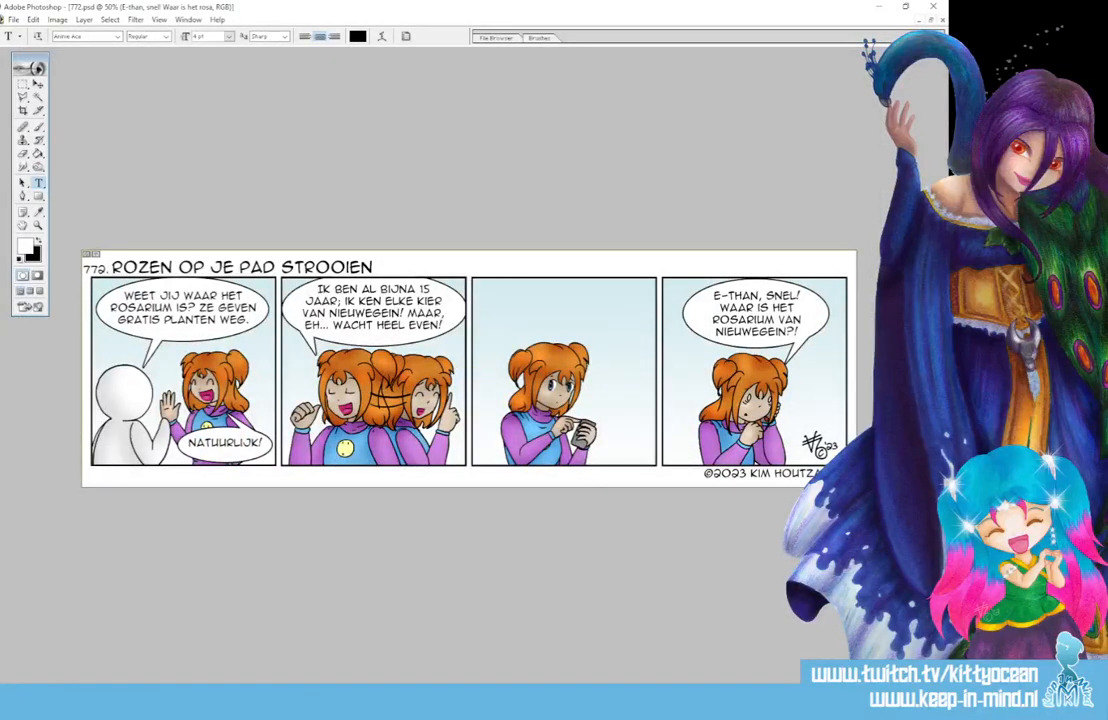
Close the strip, then reopen 772.psd from the "Jaar 15 - 2022 - 2023 - 729 - 780" folder in File Explorer and maximize its document window.
key(ctrl+w)
click(84, 705)
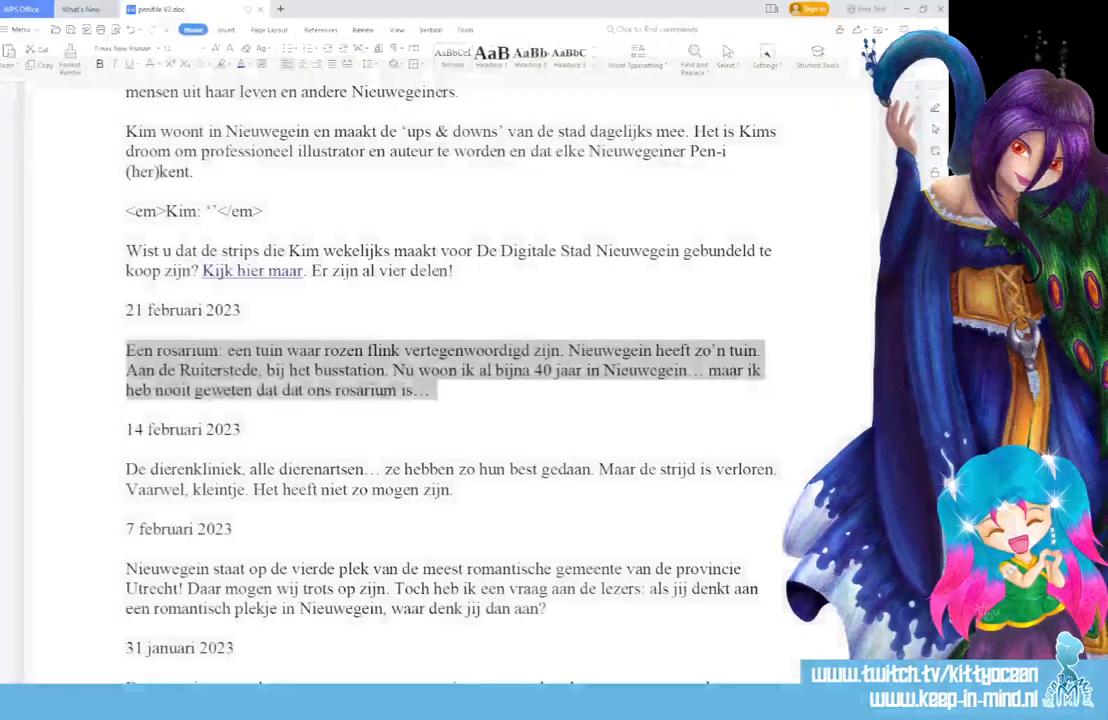
click(110, 705)
double_click(172, 337)
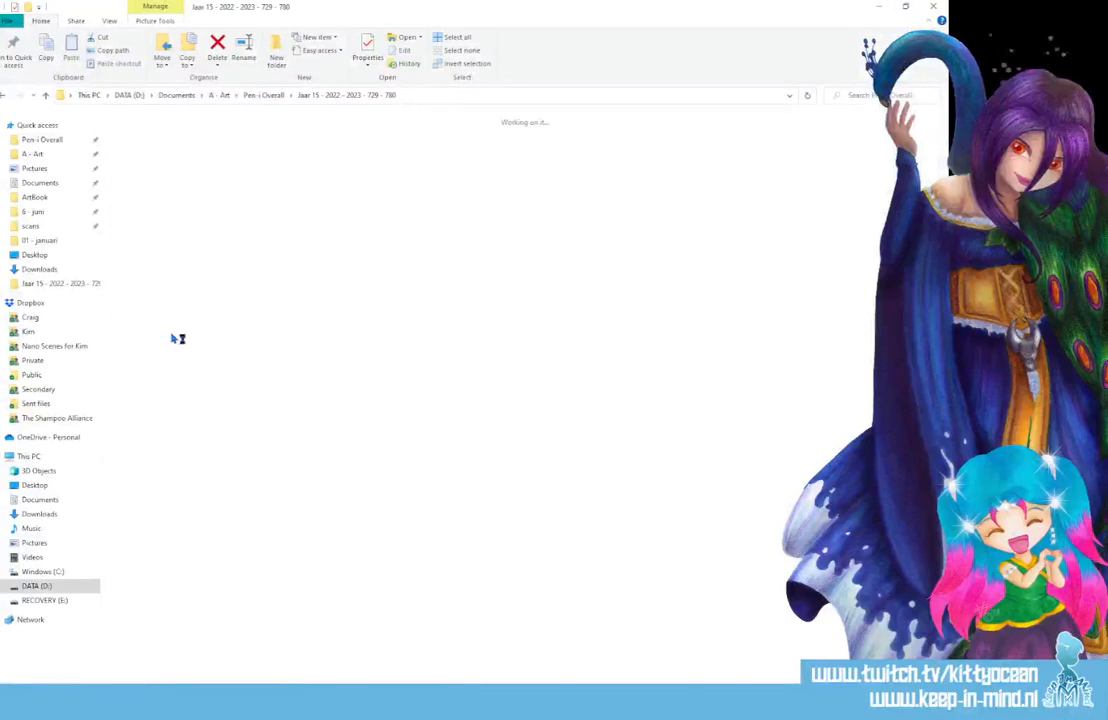
scroll(450, 524, down, 10)
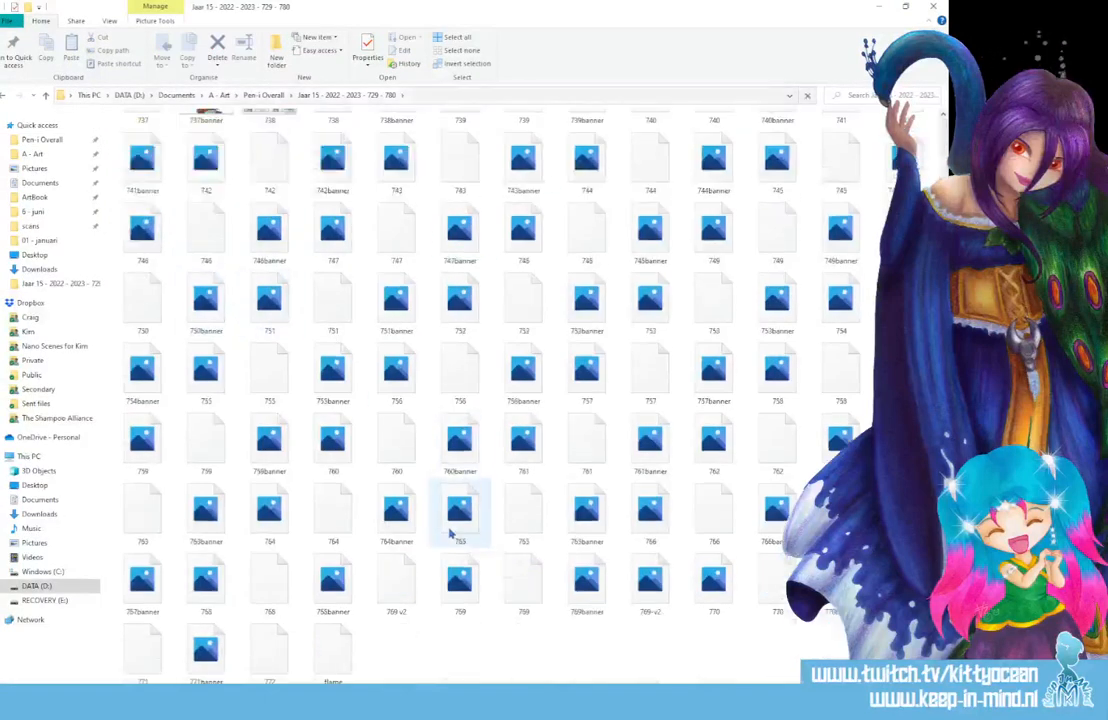
double_click(275, 644)
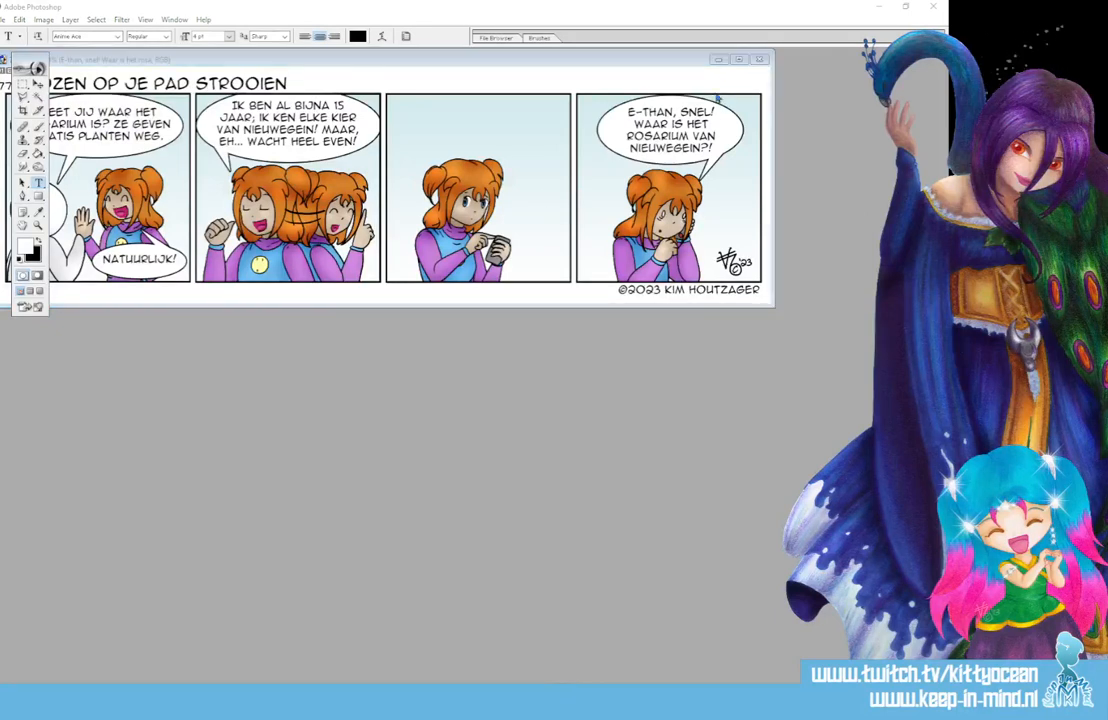
double_click(633, 60)
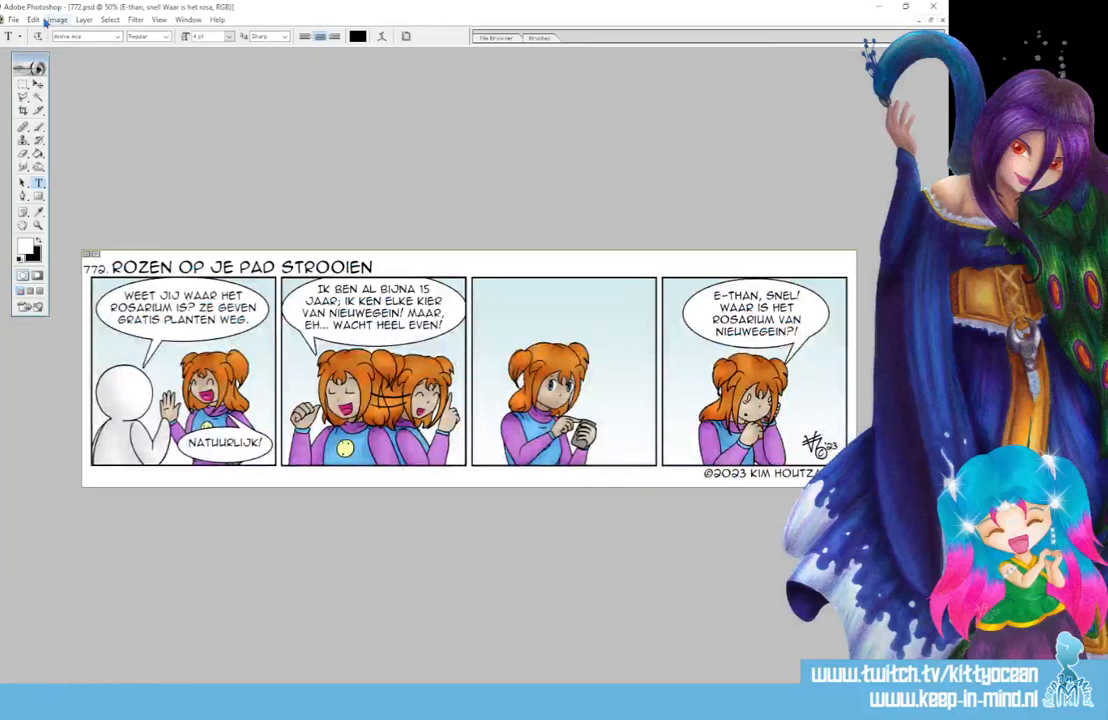
Export the strip for the web as a high-quality JPEG named 772 in the "Jaar 15 - 2022 - 2023 - 729 - 780" folder.
click(14, 19)
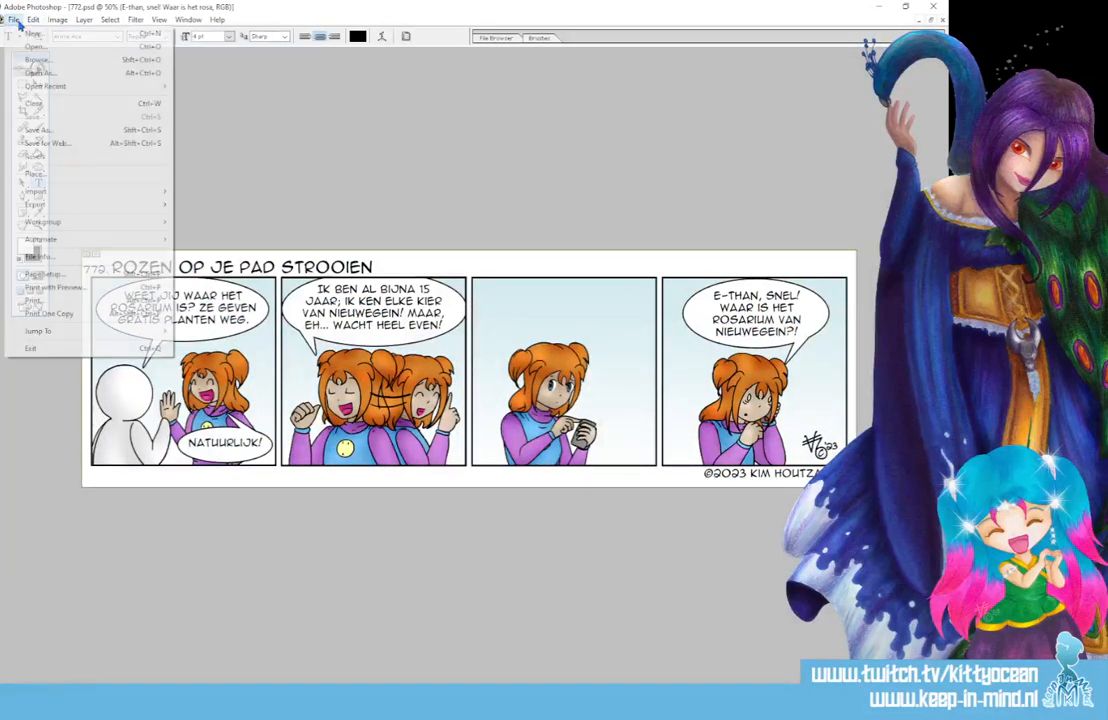
click(92, 143)
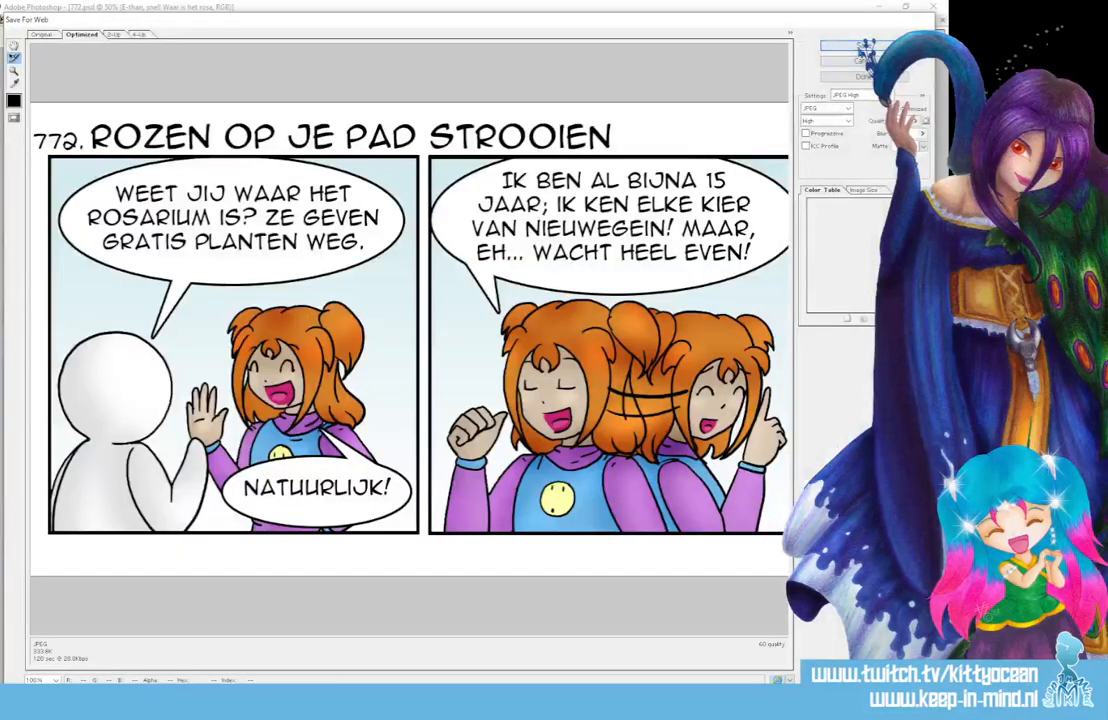
click(862, 46)
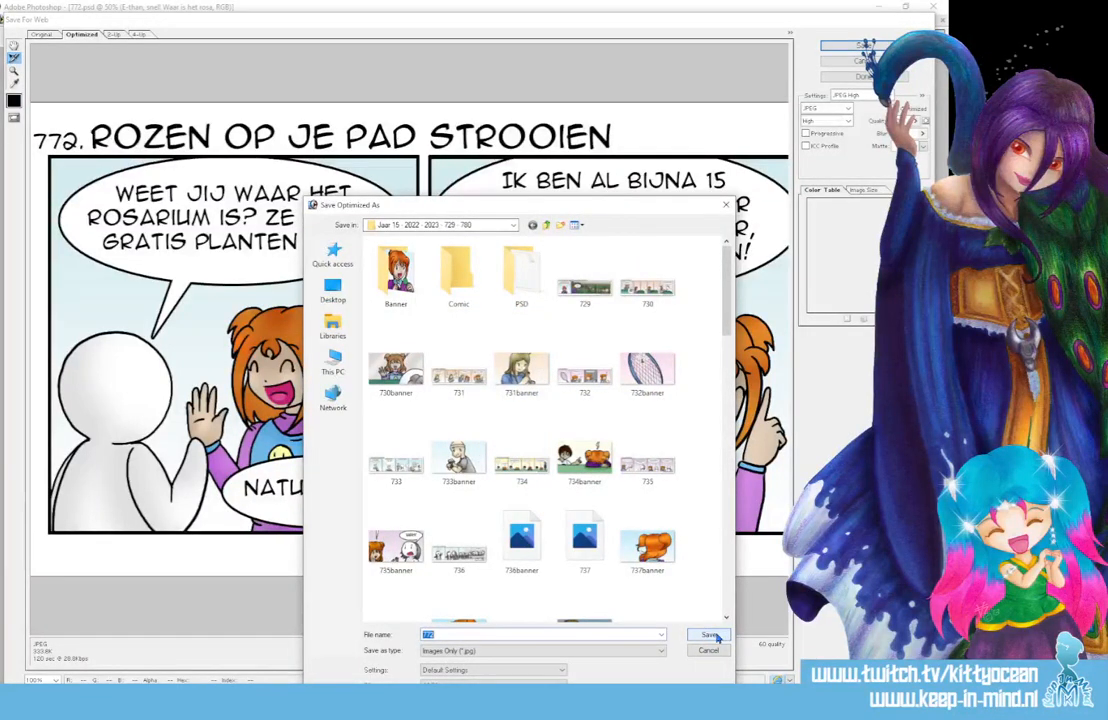
click(710, 636)
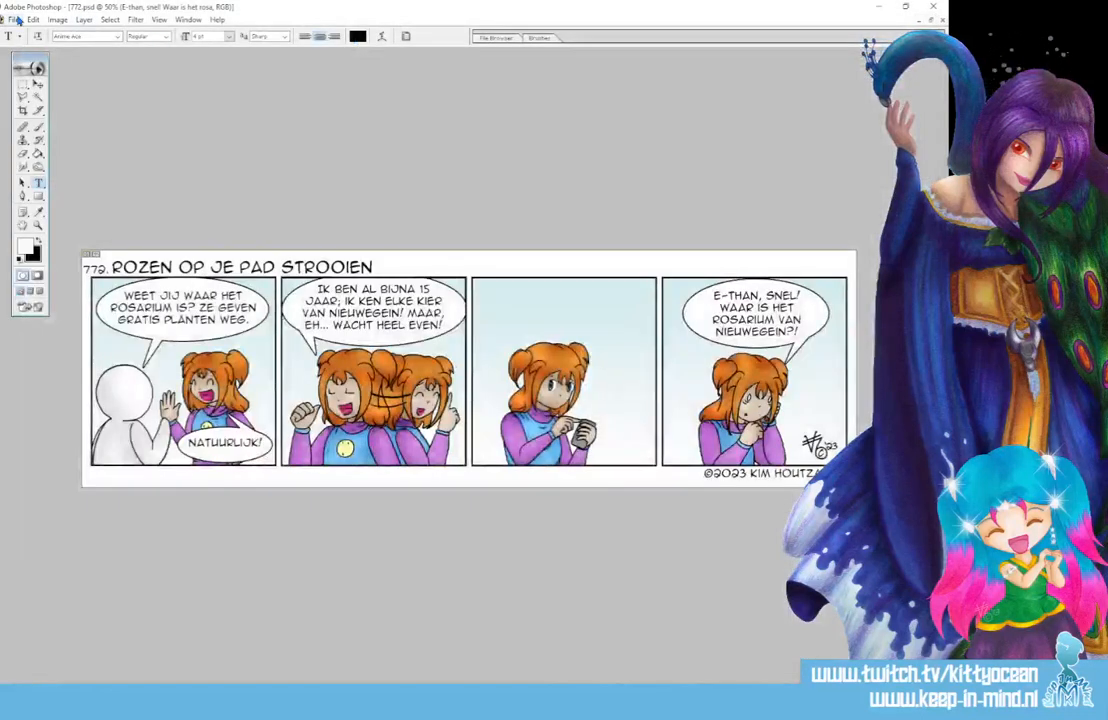
Repeat the high-quality JPEG web export of the strip under the name 772 and close 772.psd.
click(14, 20)
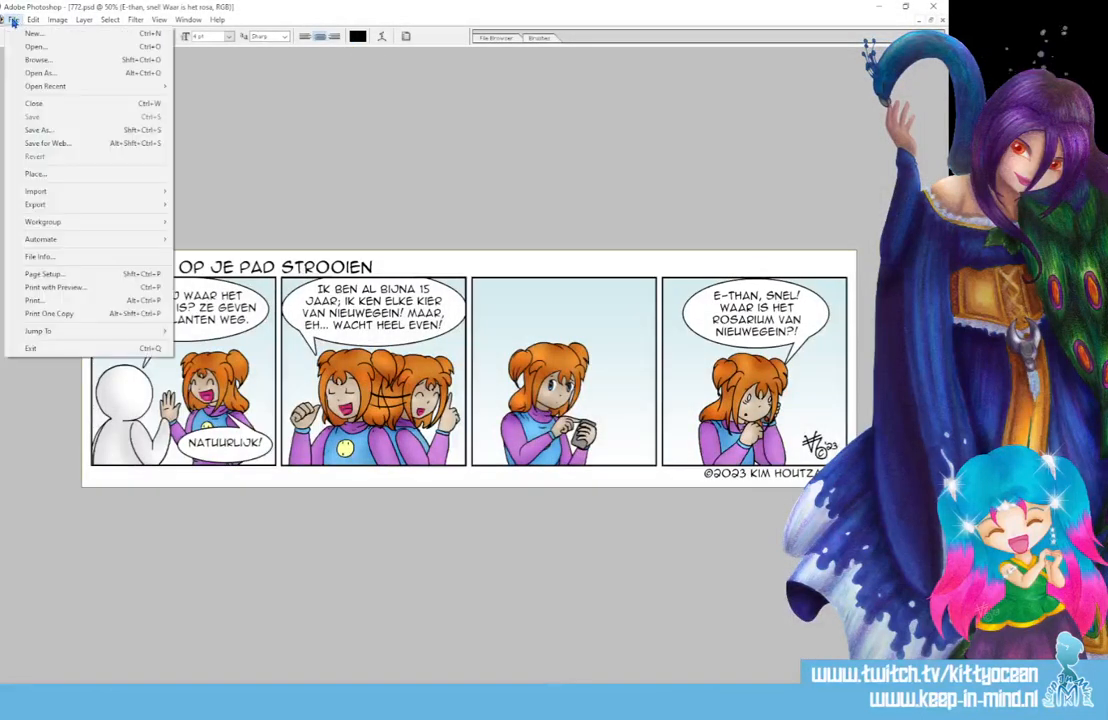
click(86, 143)
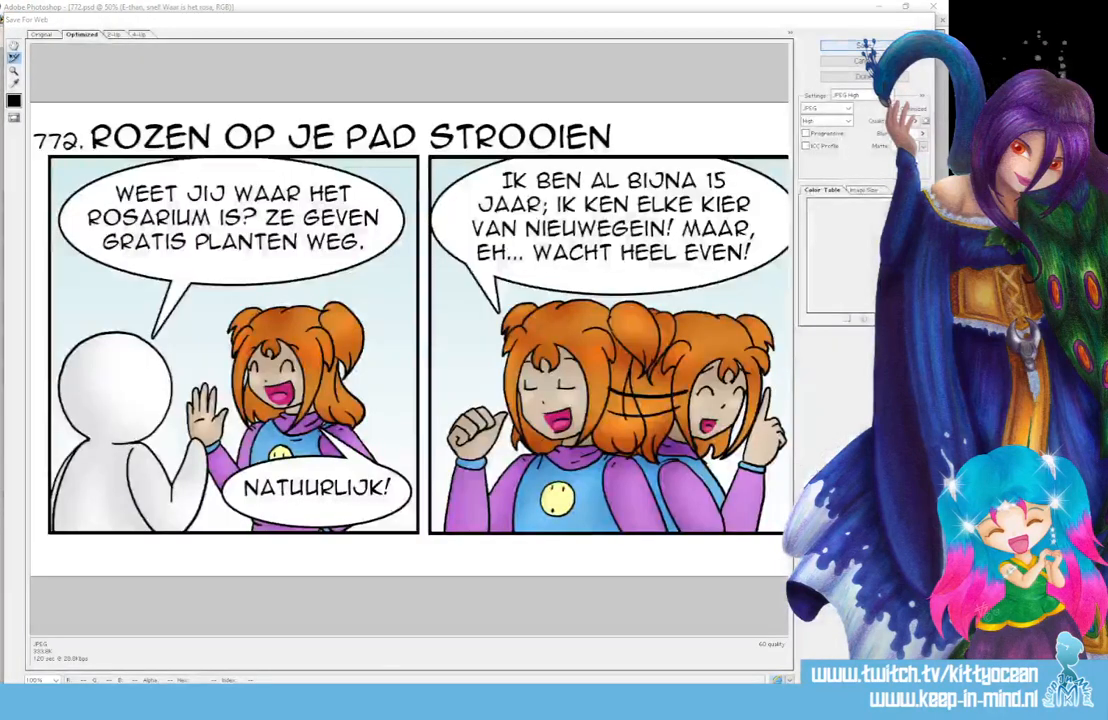
key(Return)
click(710, 636)
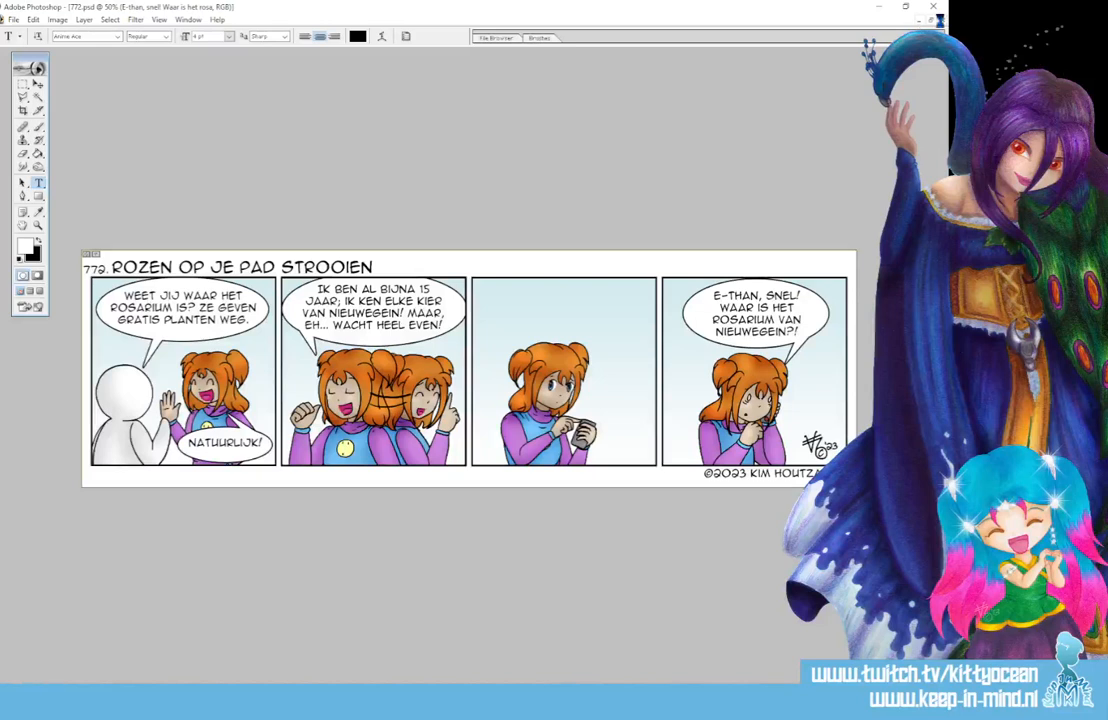
key(ctrl+w)
click(421, 239)
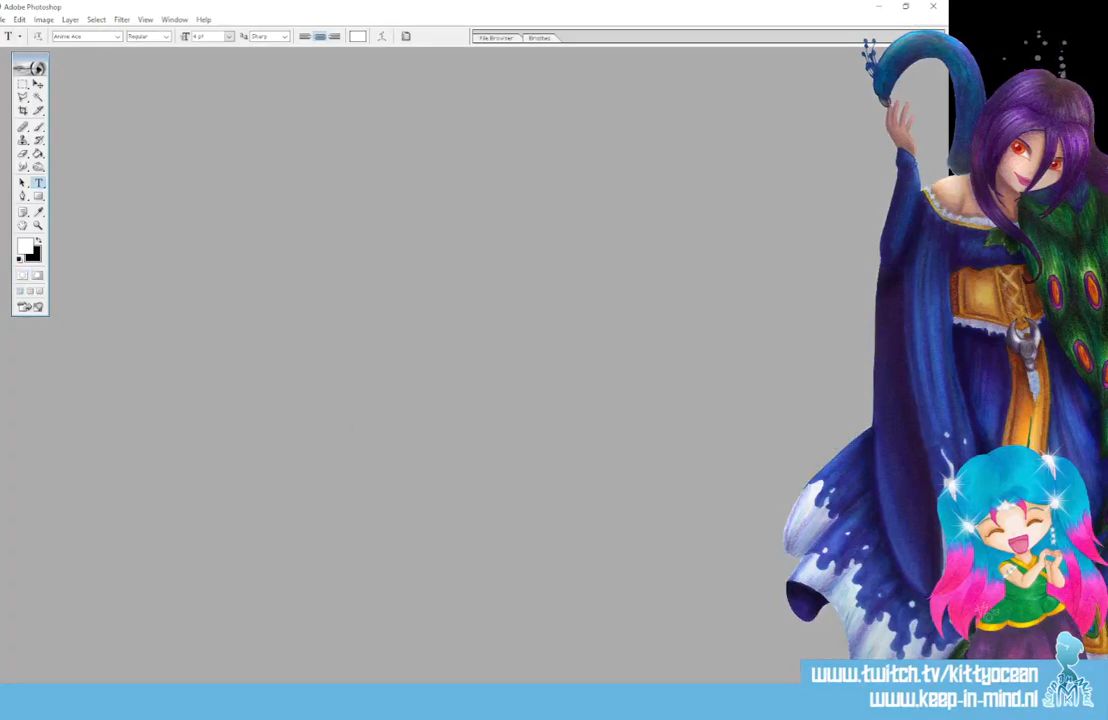
Switch to File Explorer and open NewBanner2023 from the "Pen-i Overall" folder in Photoshop.
click(150, 699)
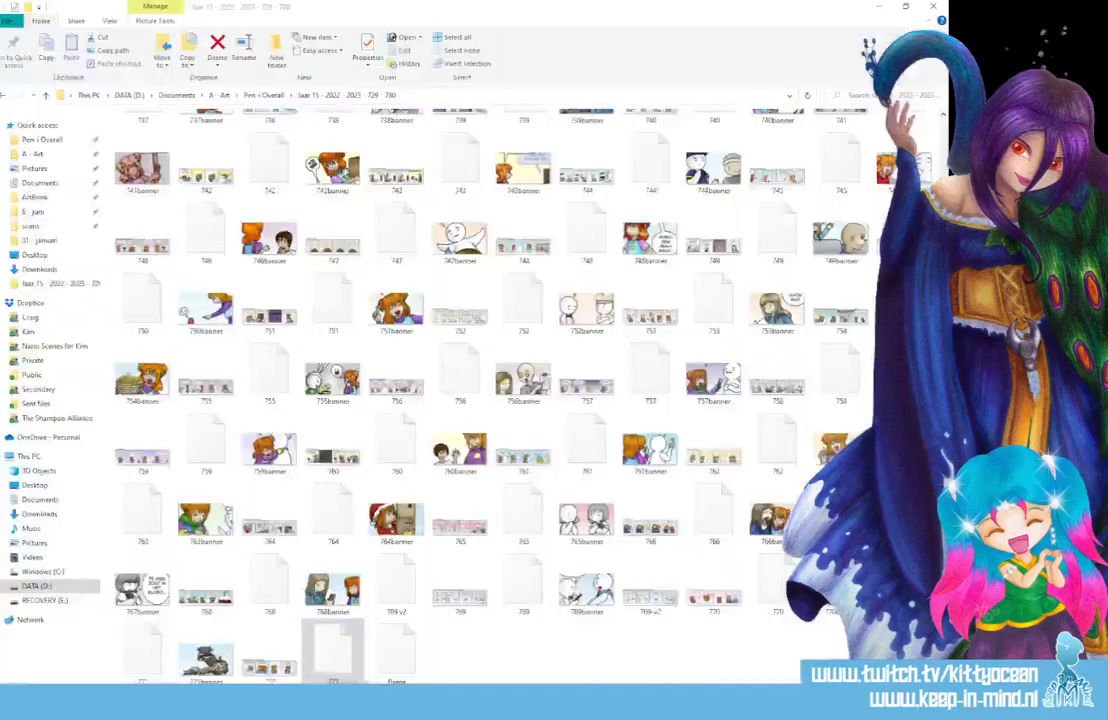
click(262, 95)
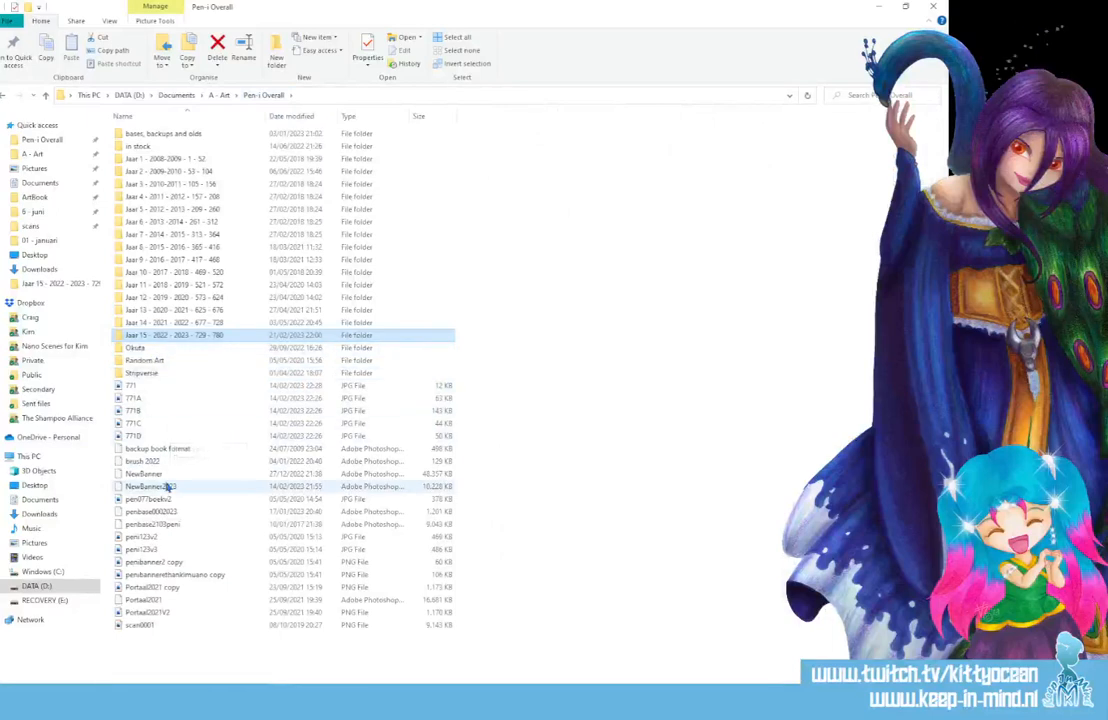
double_click(167, 486)
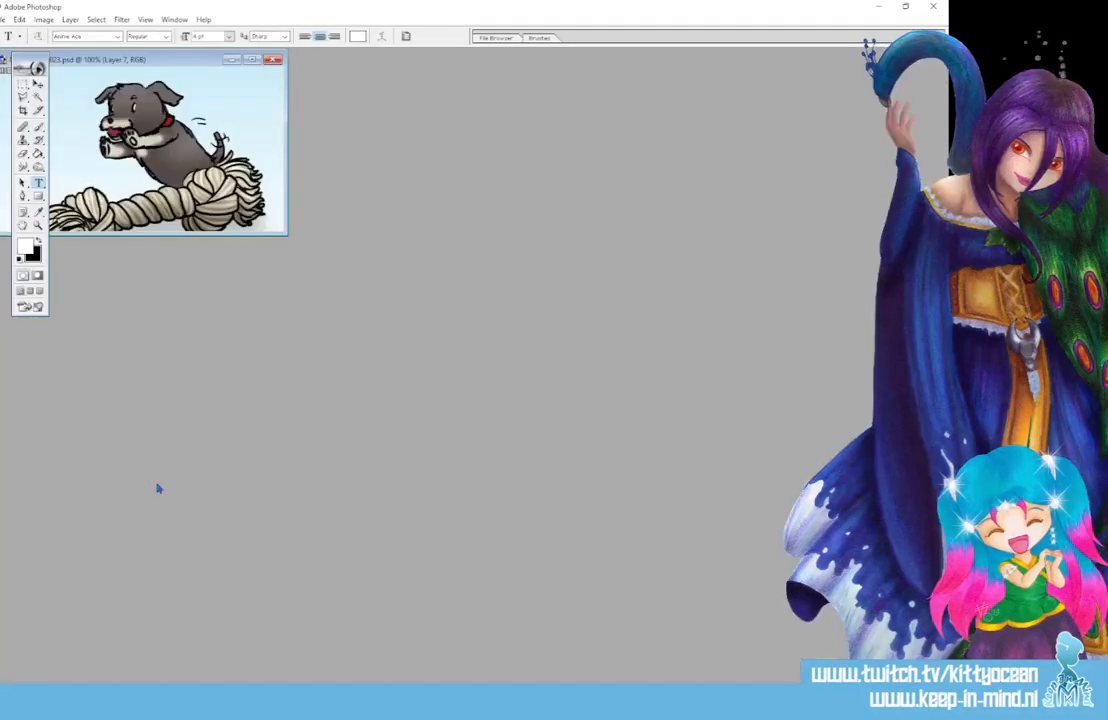
Open the exported 772 JPEG from the Jaar 15 folder and copy it into the banner, framing the first panel's two characters.
key(alt+Tab)
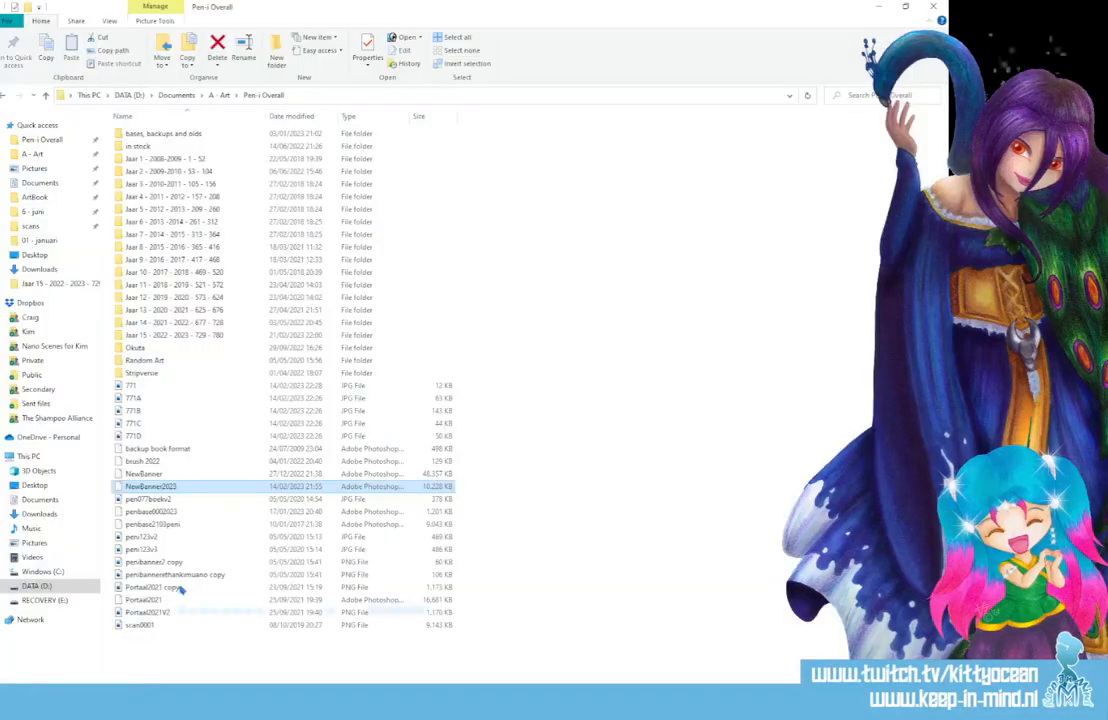
double_click(150, 292)
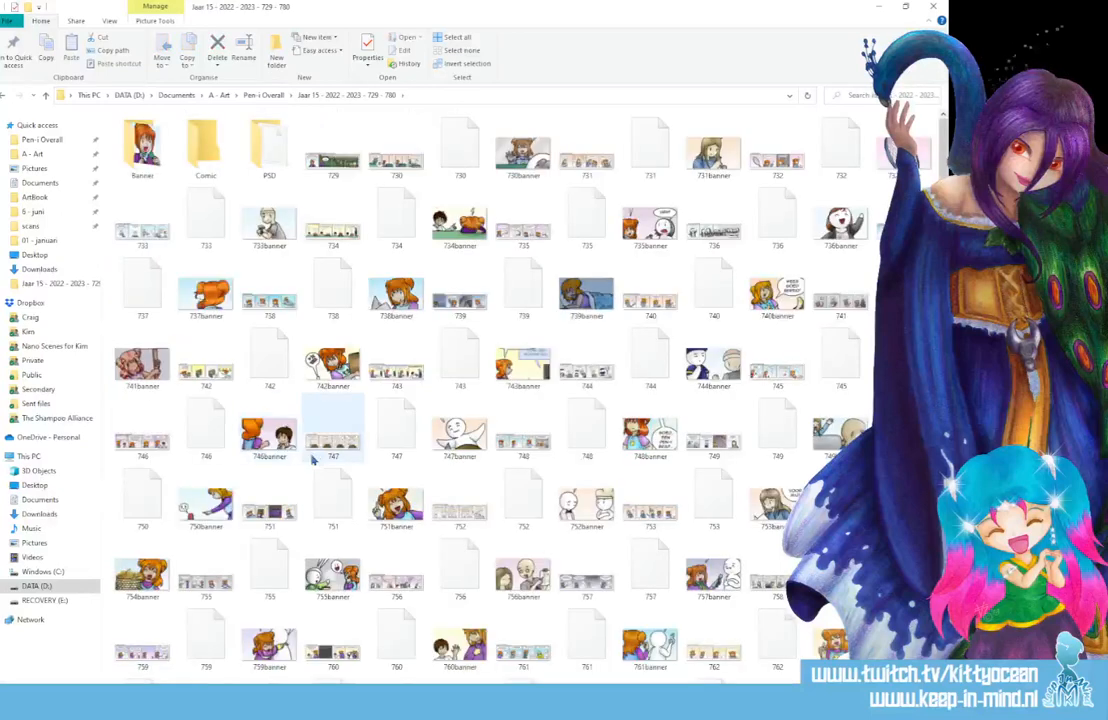
scroll(268, 650, down, 15)
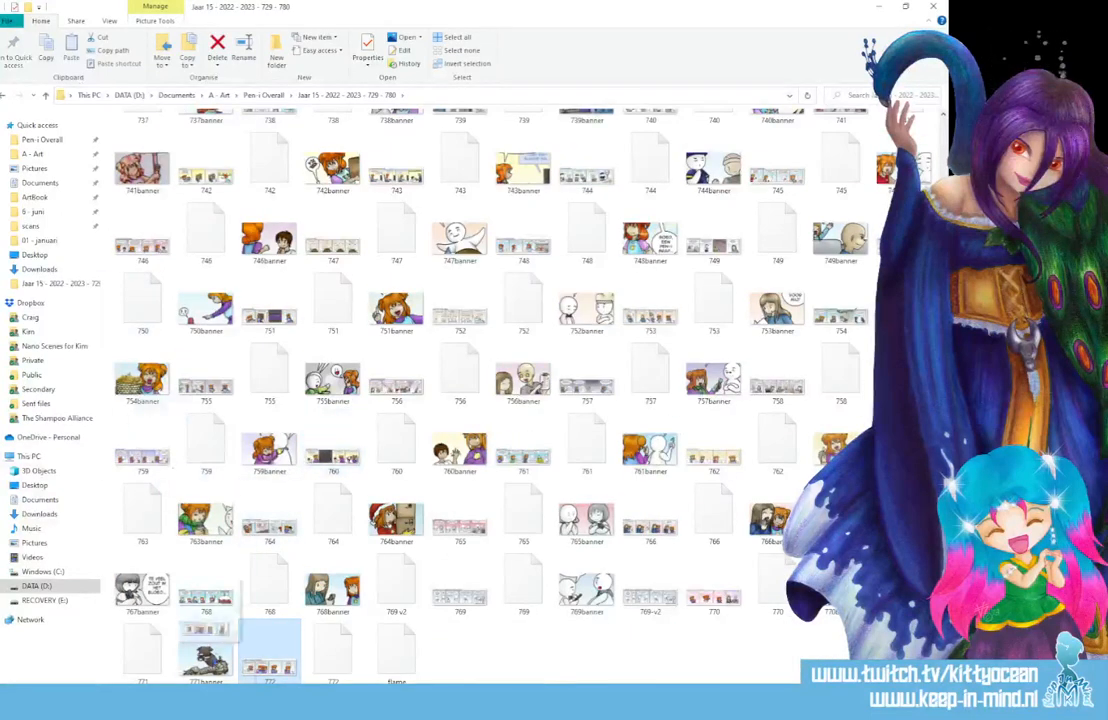
double_click(268, 655)
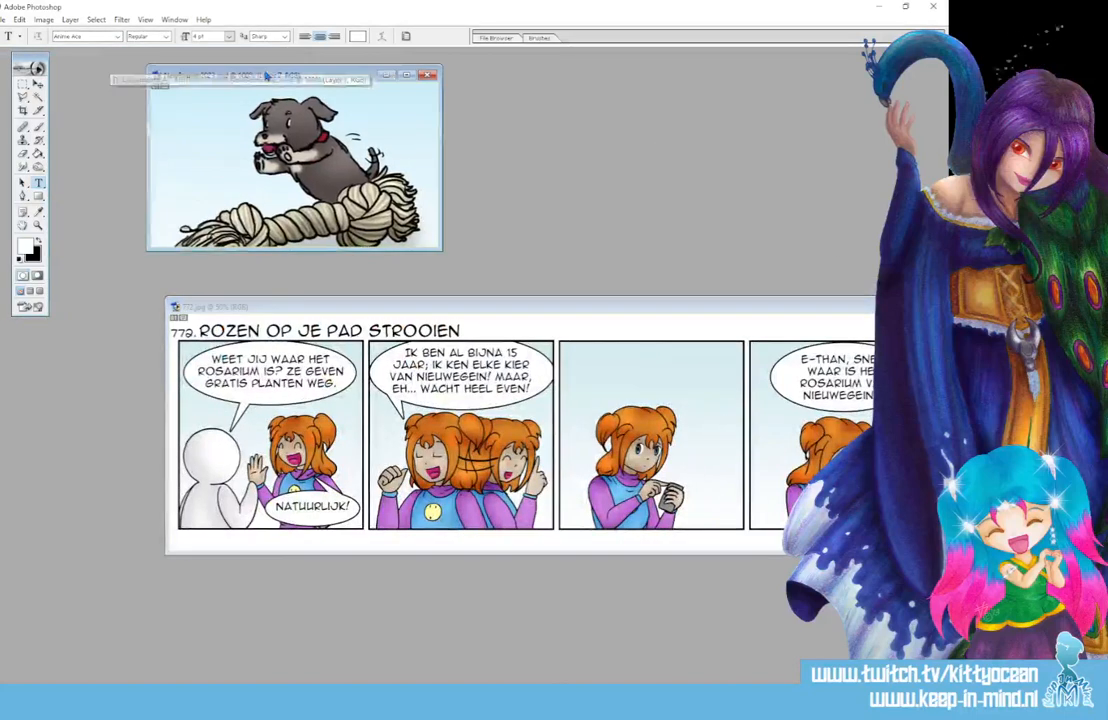
key(v)
drag(327, 395, 133, 79)
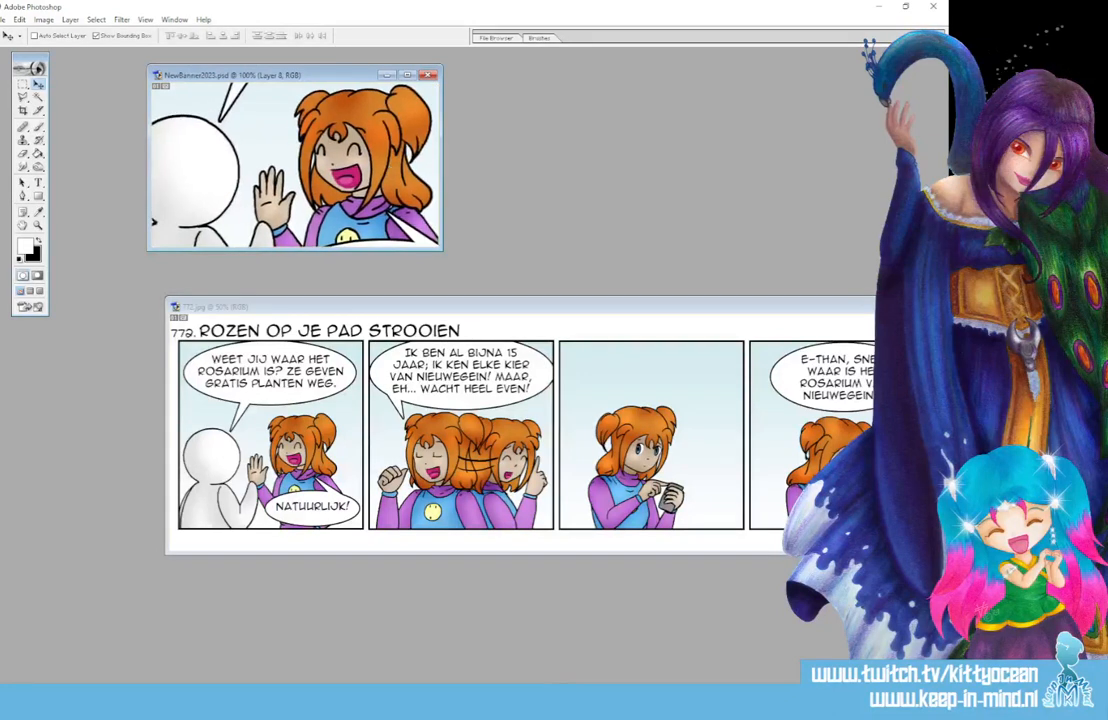
Export the banner for the web as a high-quality JPEG named 772banner in the "Jaar 15 - 2022 - 2023 - 729 - 780" folder.
click(4, 19)
click(99, 143)
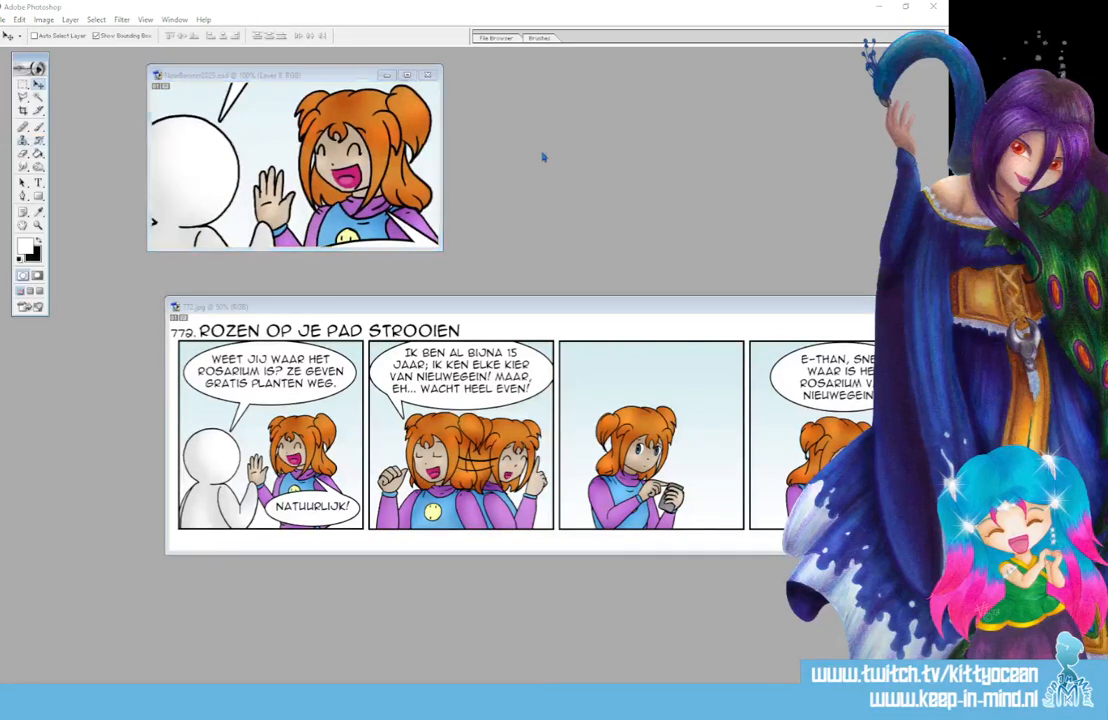
key(Return)
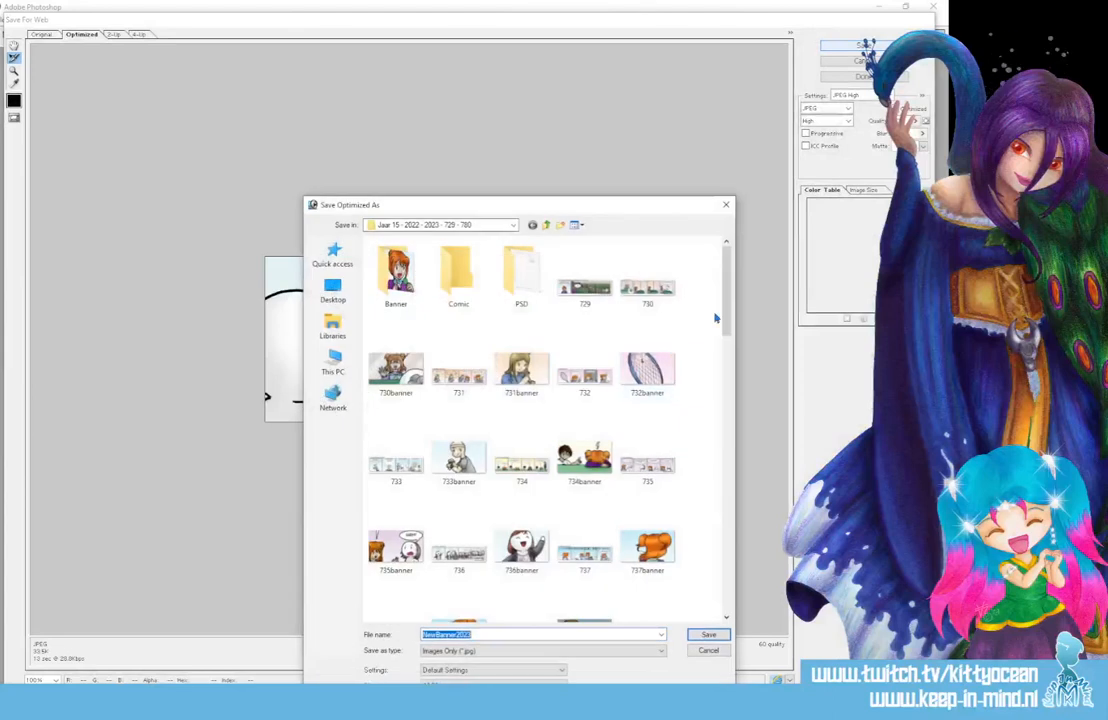
drag(725, 290, 722, 615)
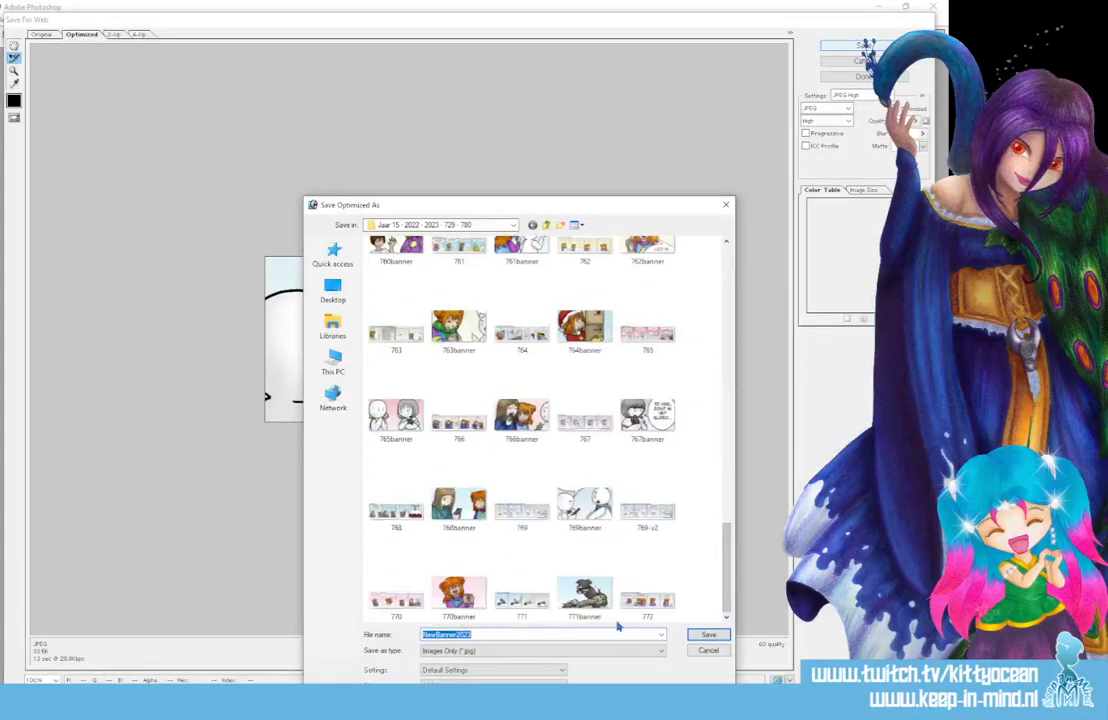
click(647, 597)
click(586, 633)
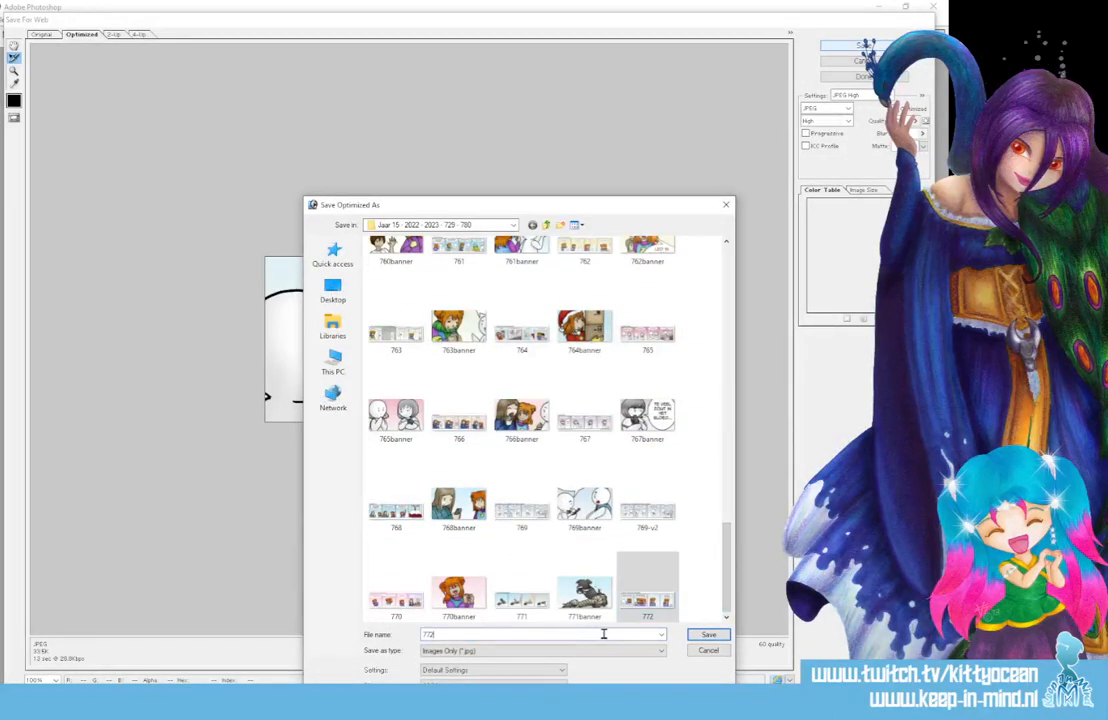
text(banner)
key(Return)
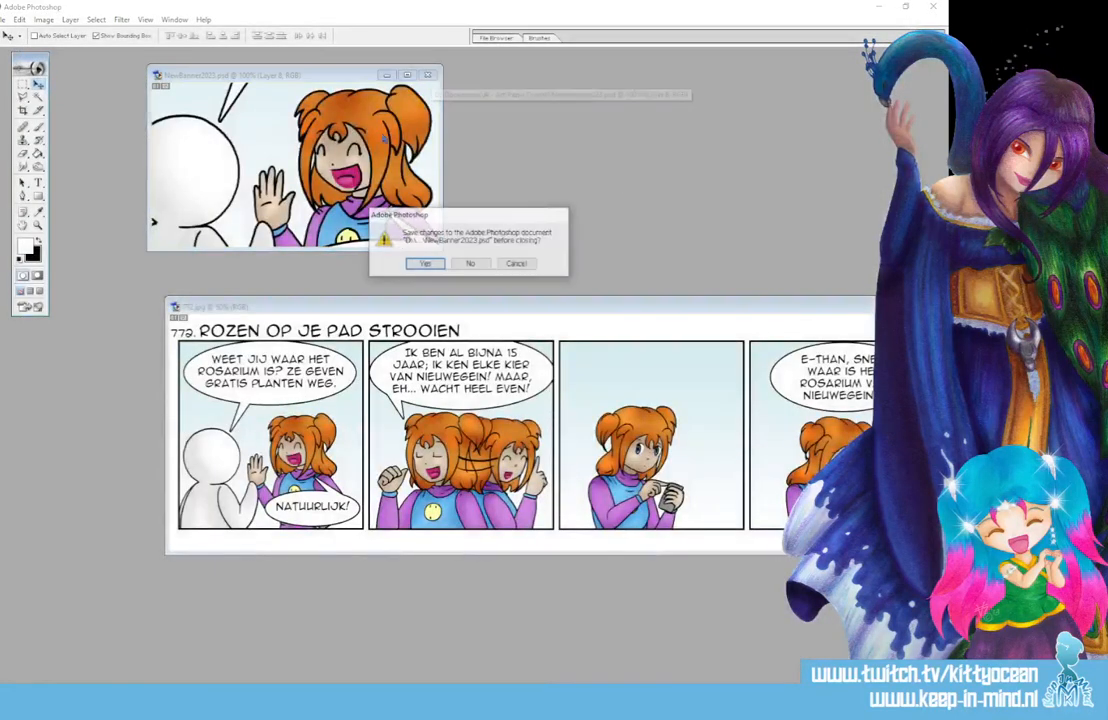
Save the changes to NewBanner2023.psd, close both the banner and the strip, and return to File Explorer.
click(429, 262)
key(ctrl+w)
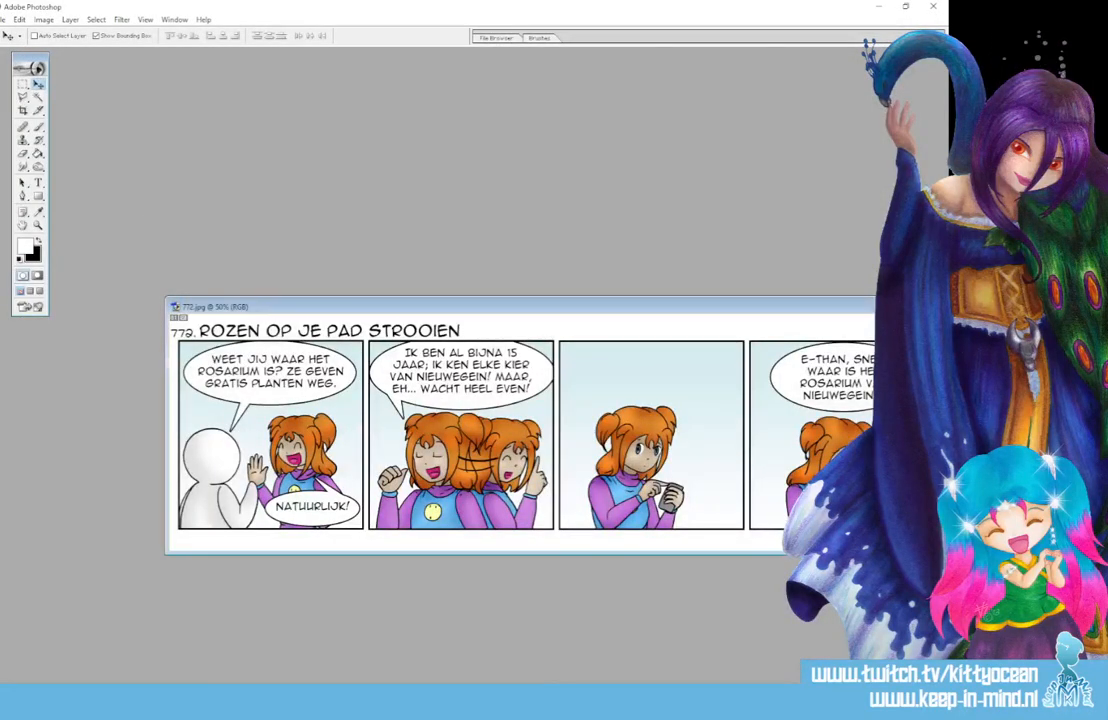
key(ctrl+w)
click(922, 16)
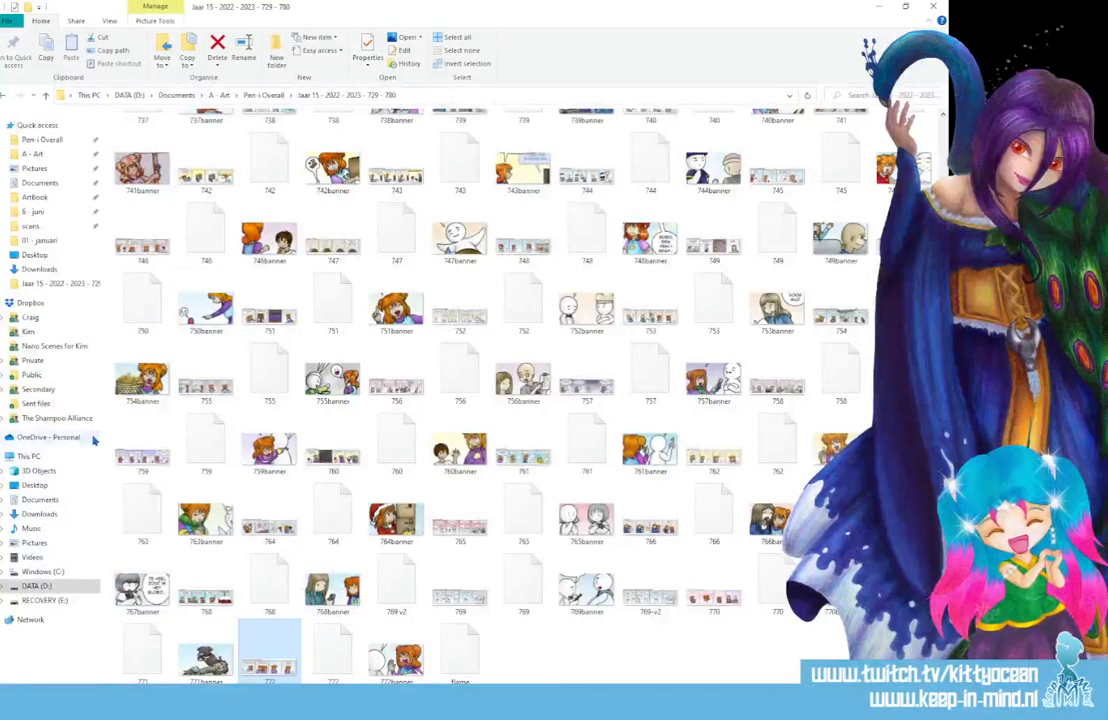
Open the graven FYE5 v3 illustration from the "01 - januari" folder using a new, maximized File Explorer window.
key(super+e)
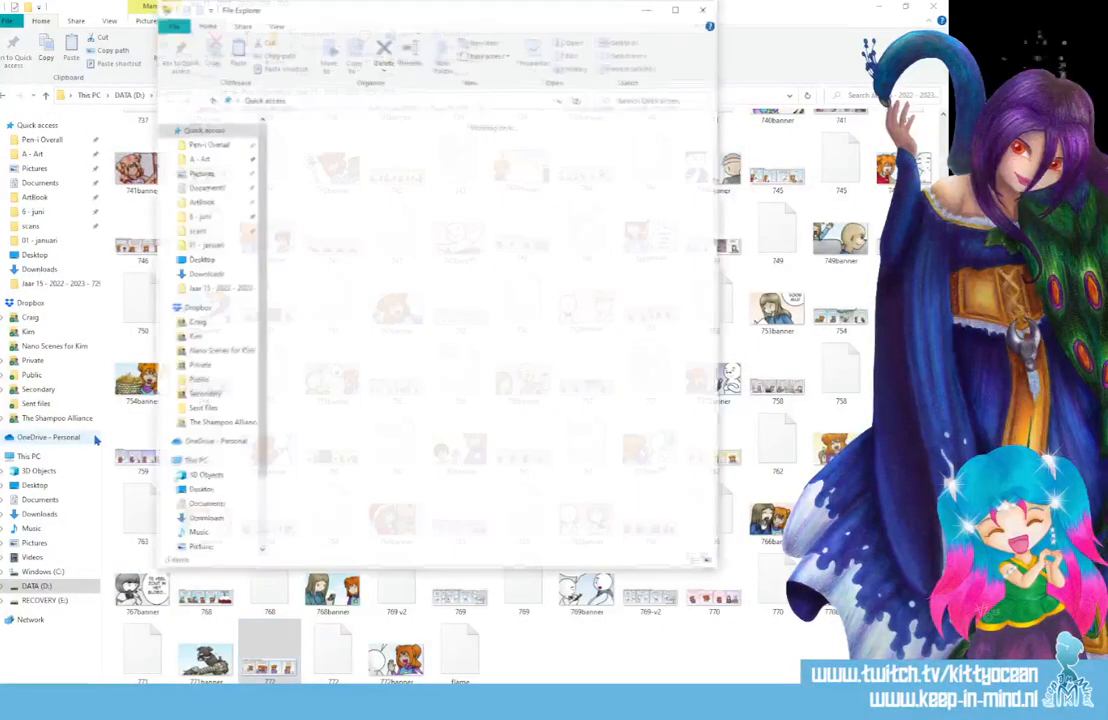
click(677, 10)
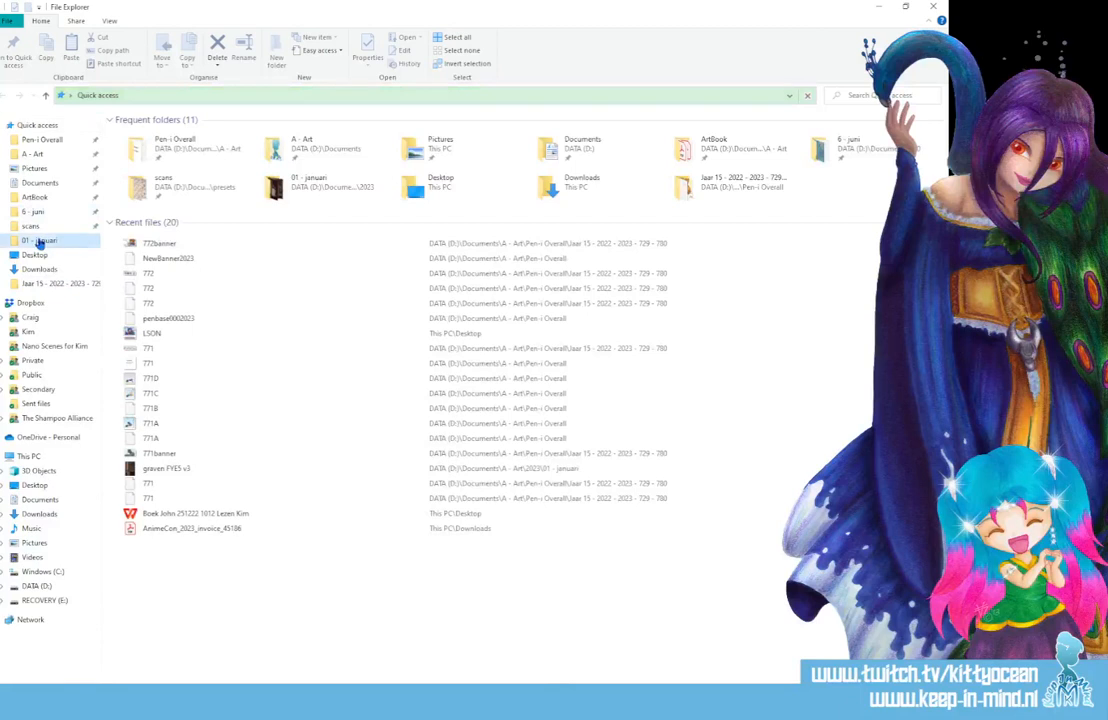
click(40, 241)
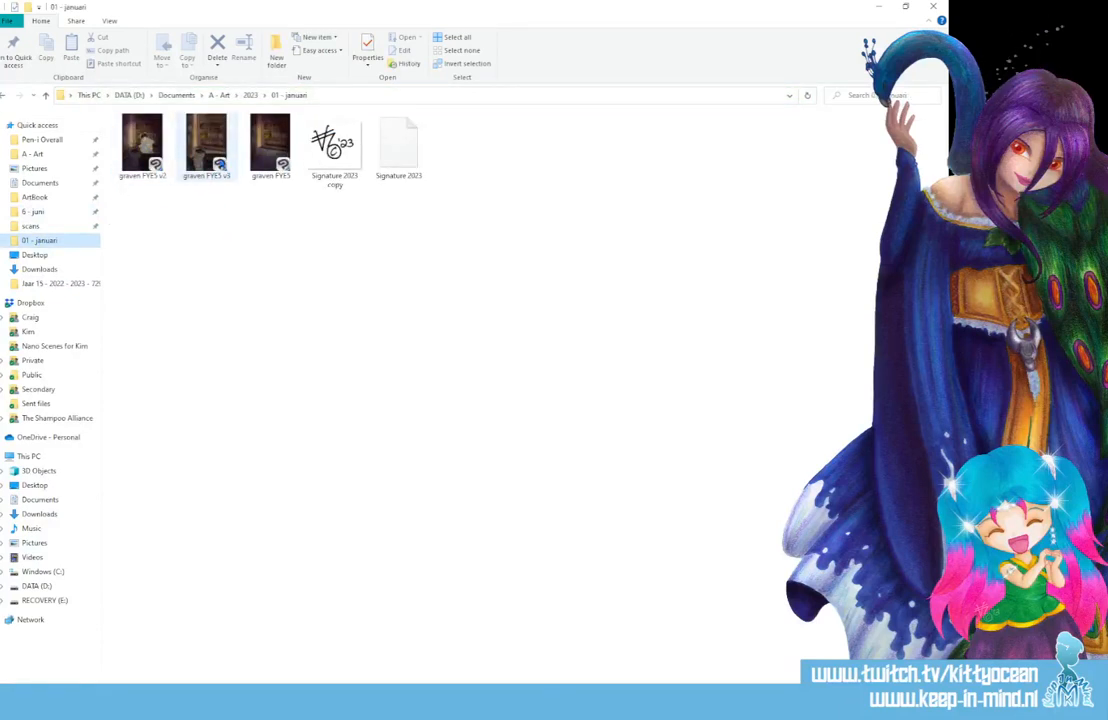
click(226, 164)
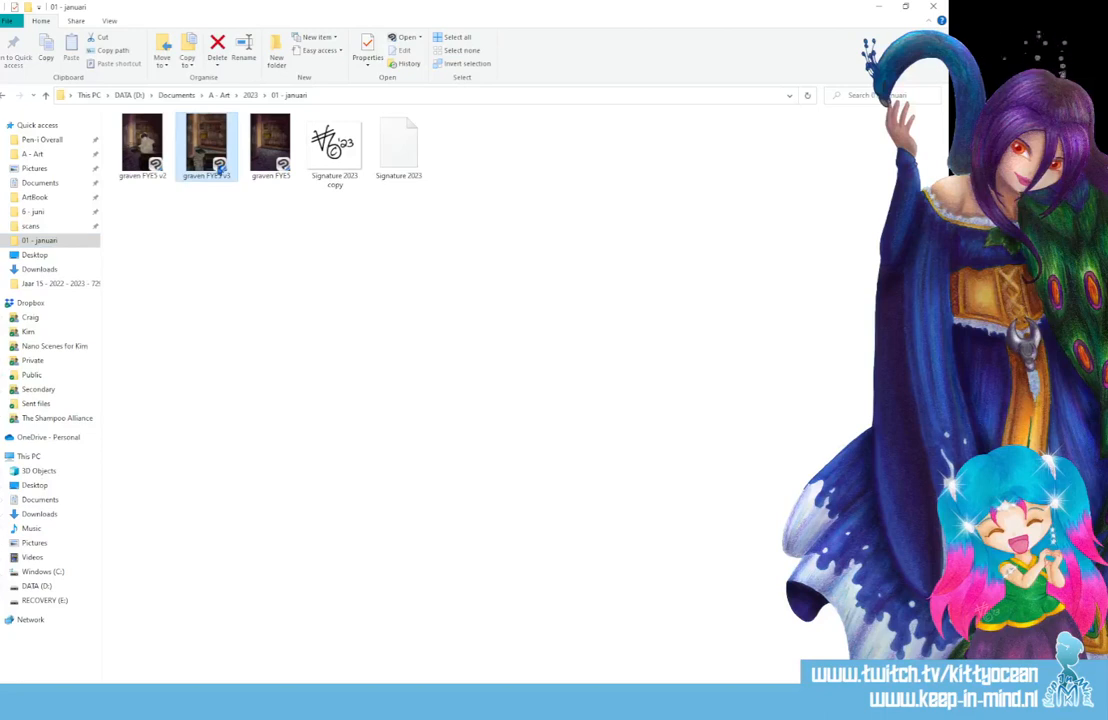
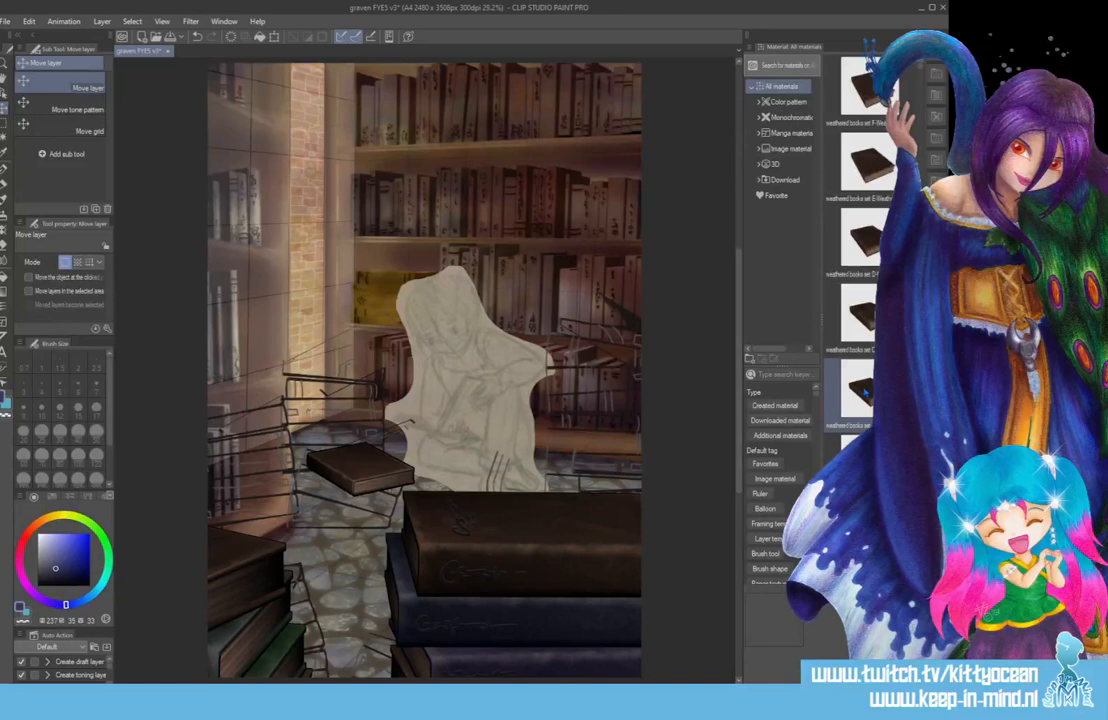
Add the "weathered books set B" 3D model to the library illustration and adjust its viewing angle to show the book's long side.
drag(868, 396, 502, 394)
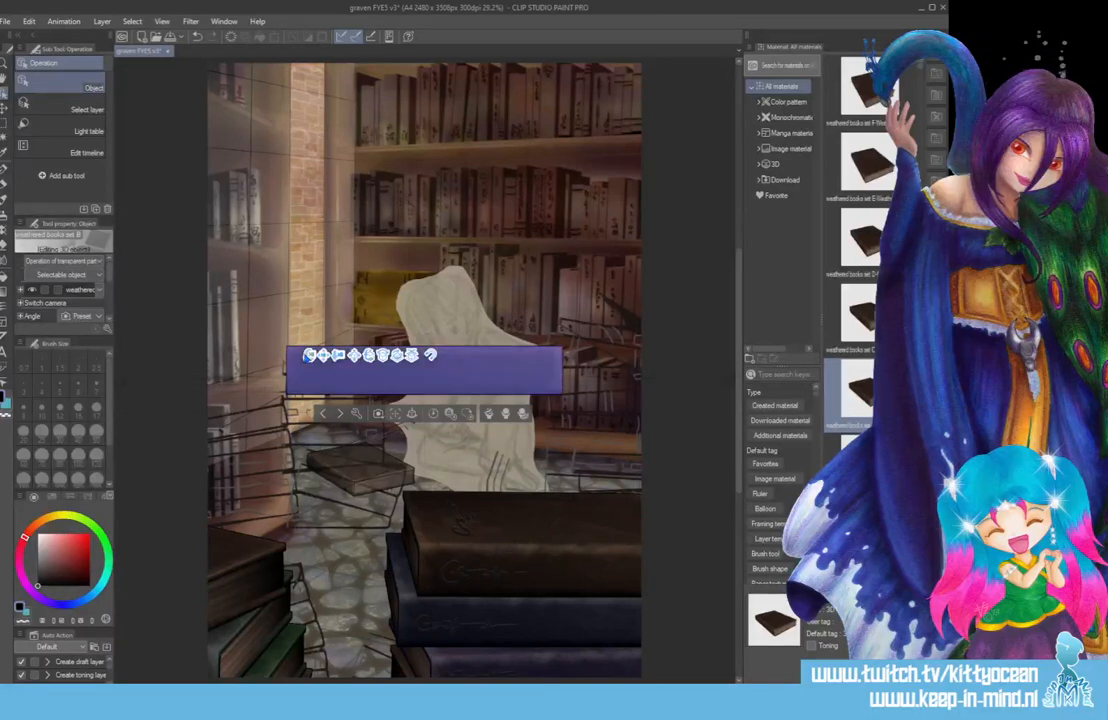
drag(309, 356, 278, 374)
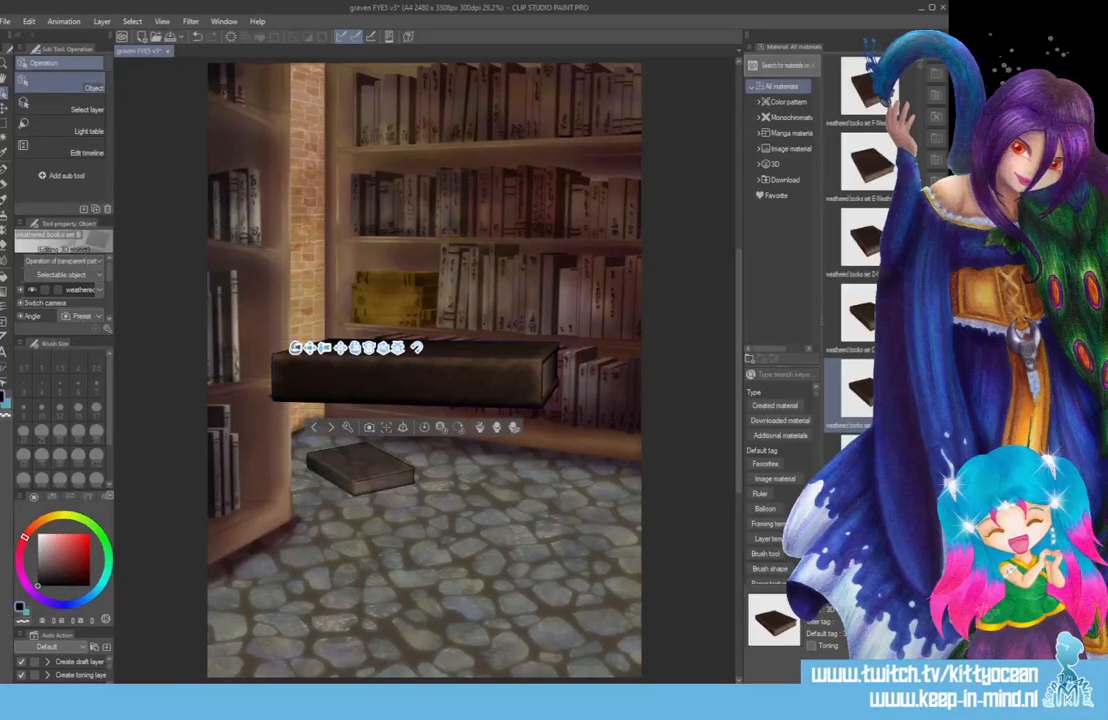
click(450, 520)
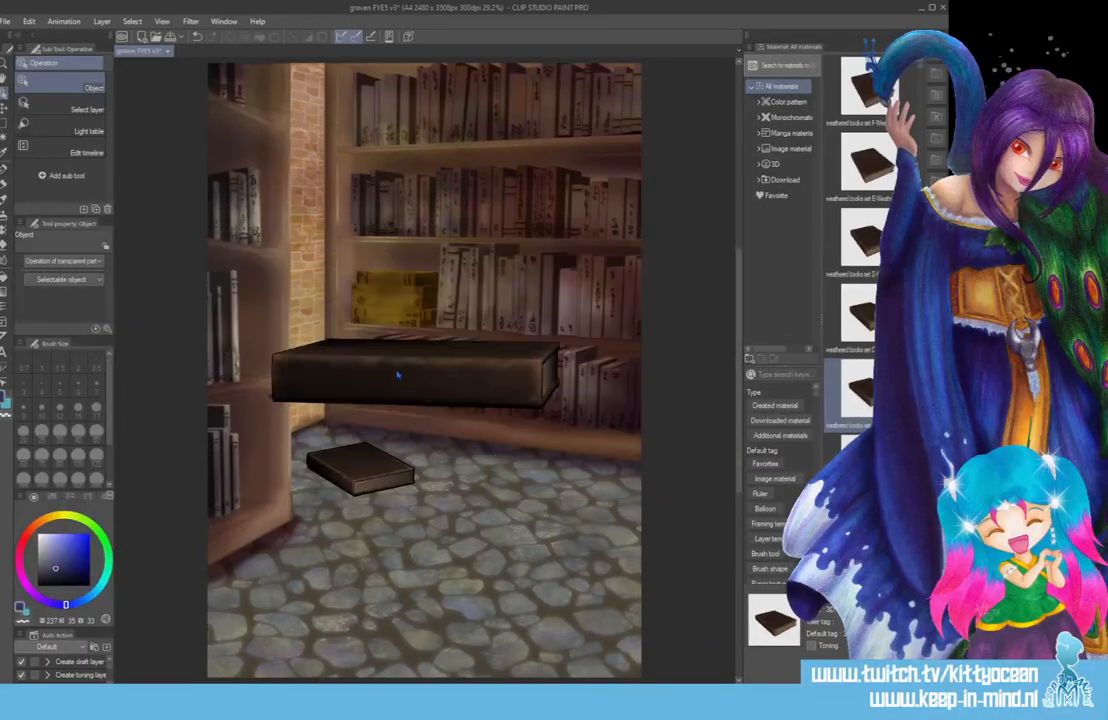
Try moving the large 3D book down toward the floor, and undo the recent changes to it.
drag(397, 375, 398, 430)
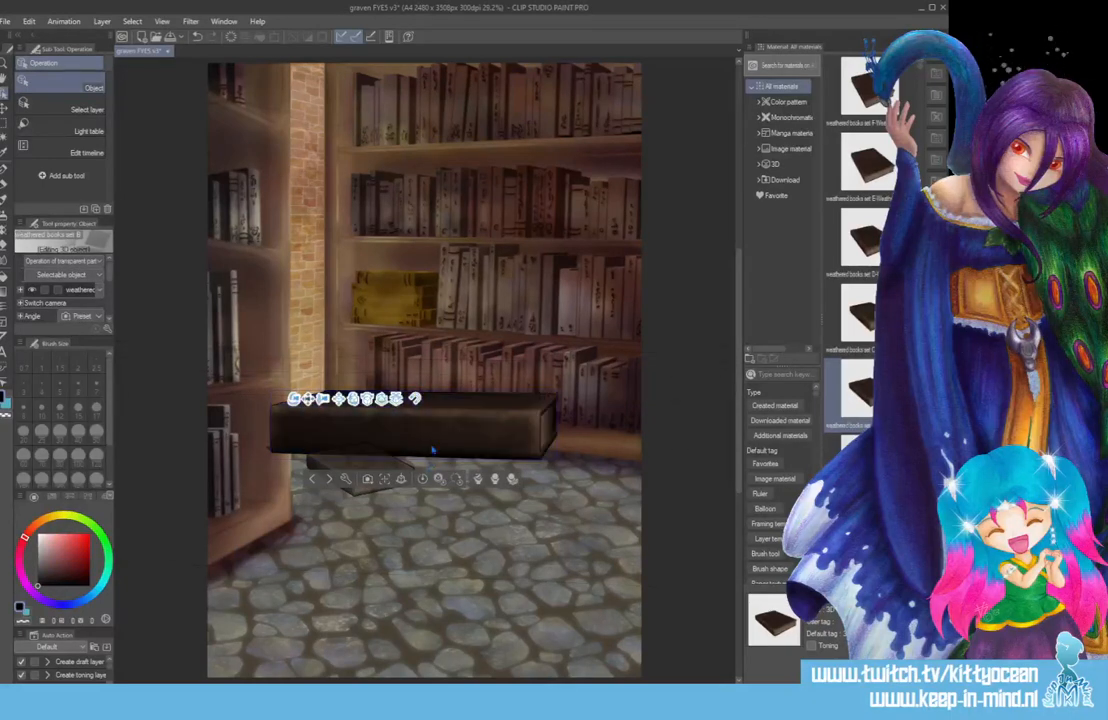
key(ctrl+z)
key(ctrl+z)
key(ctrl+z)
key(ctrl+z)
key(ctrl+z)
key(ctrl+z)
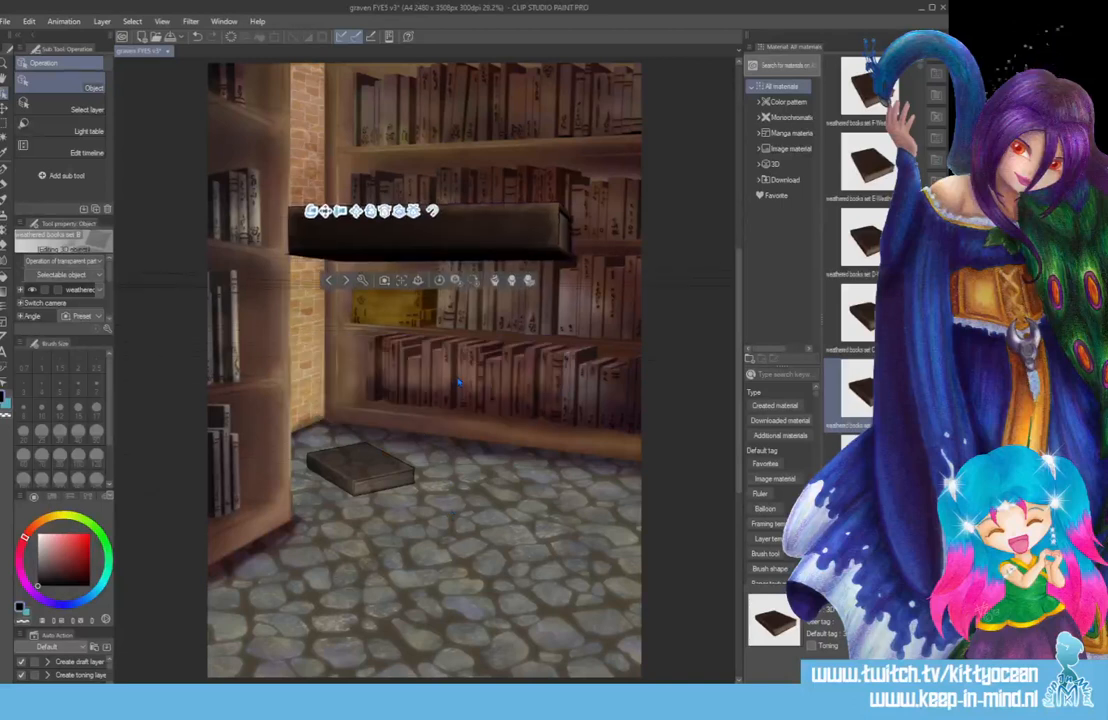
Move the large 3D book down onto the stone floor in the foreground, in front of the small book.
drag(436, 509, 390, 528)
scroll(521, 450, down, 3)
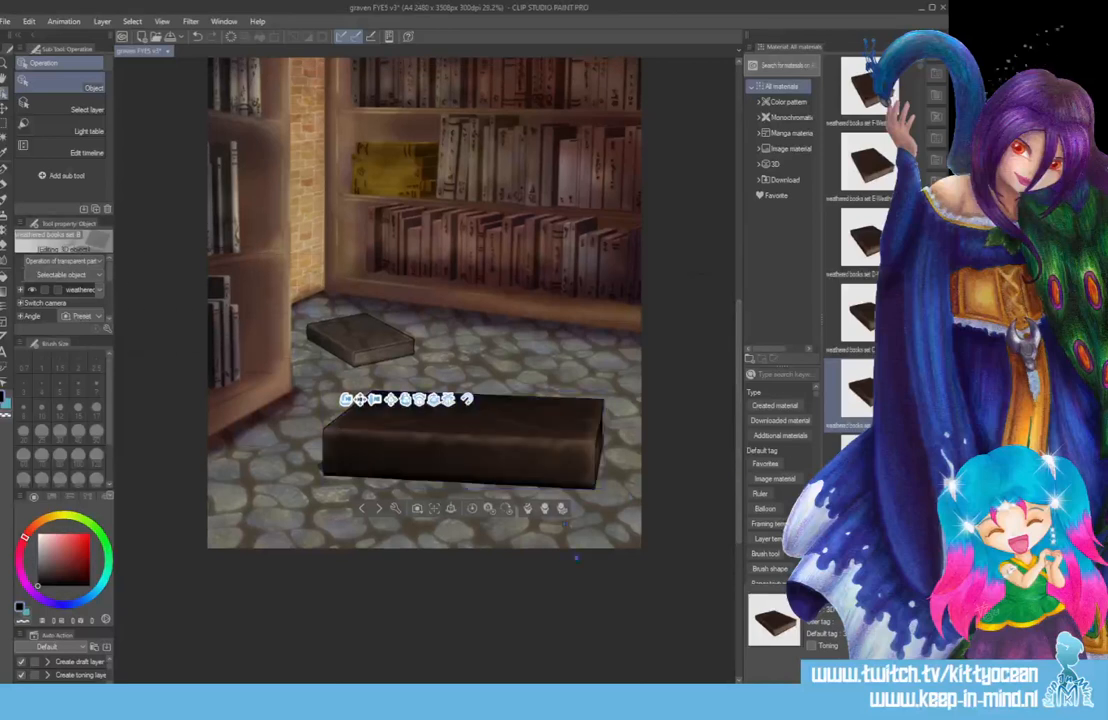
drag(576, 558, 580, 604)
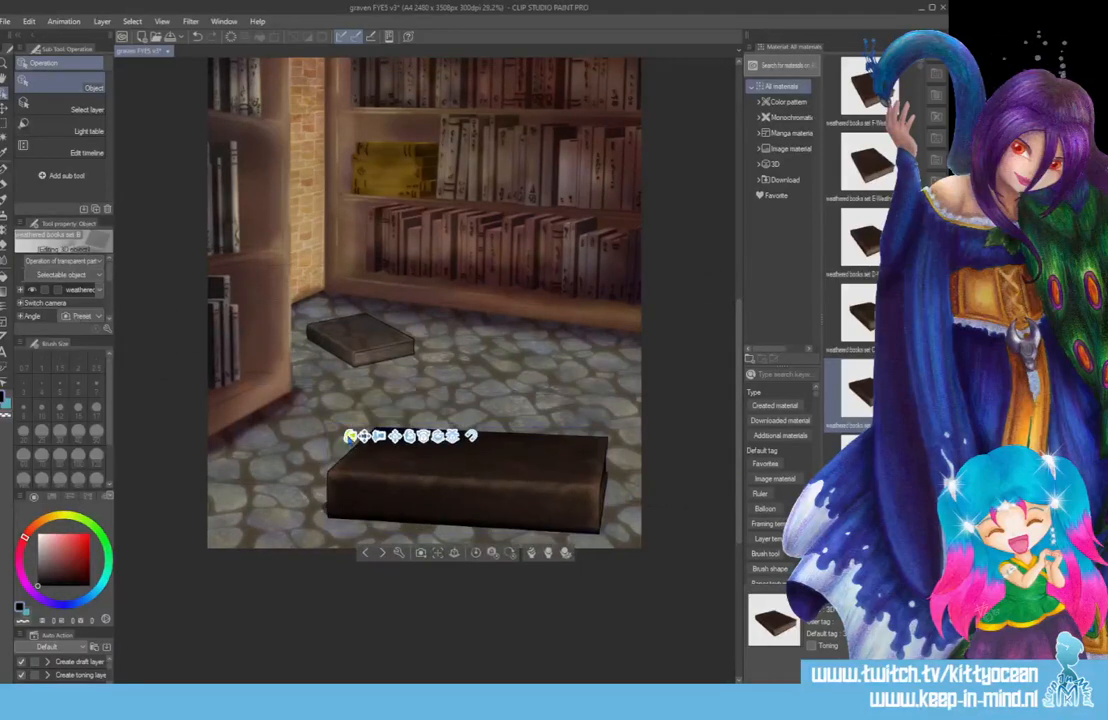
Turn the large 3D book to show its short end and shrink it to about the small book's size near the illustration's right edge.
drag(349, 436, 287, 468)
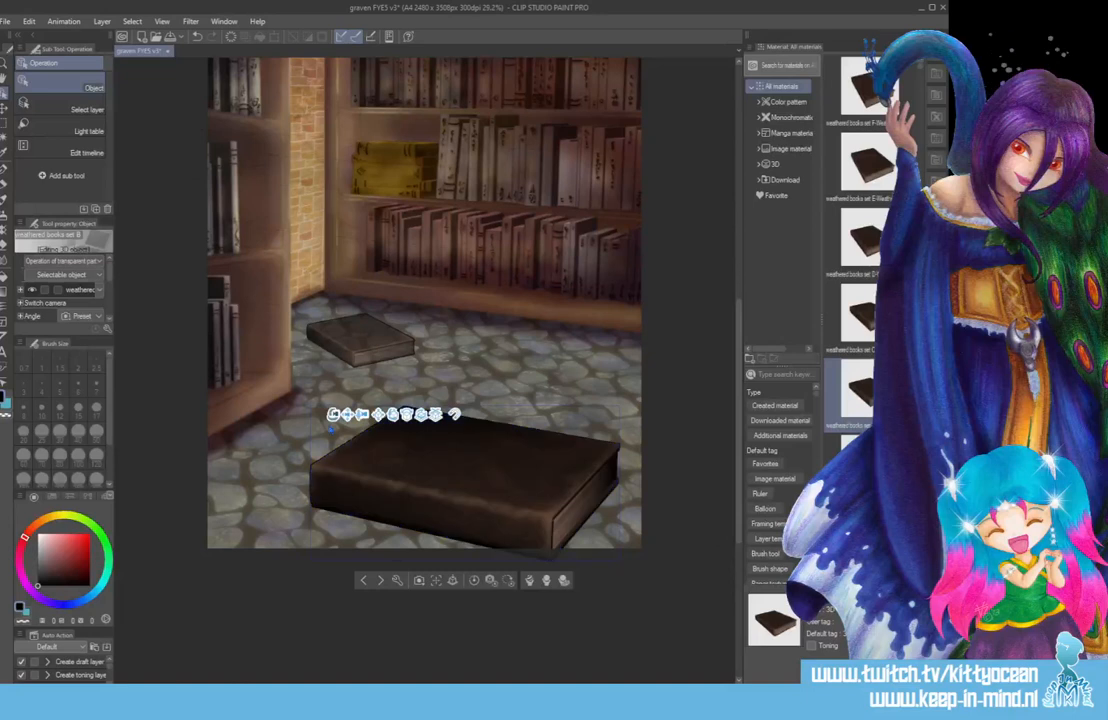
drag(541, 423, 467, 317)
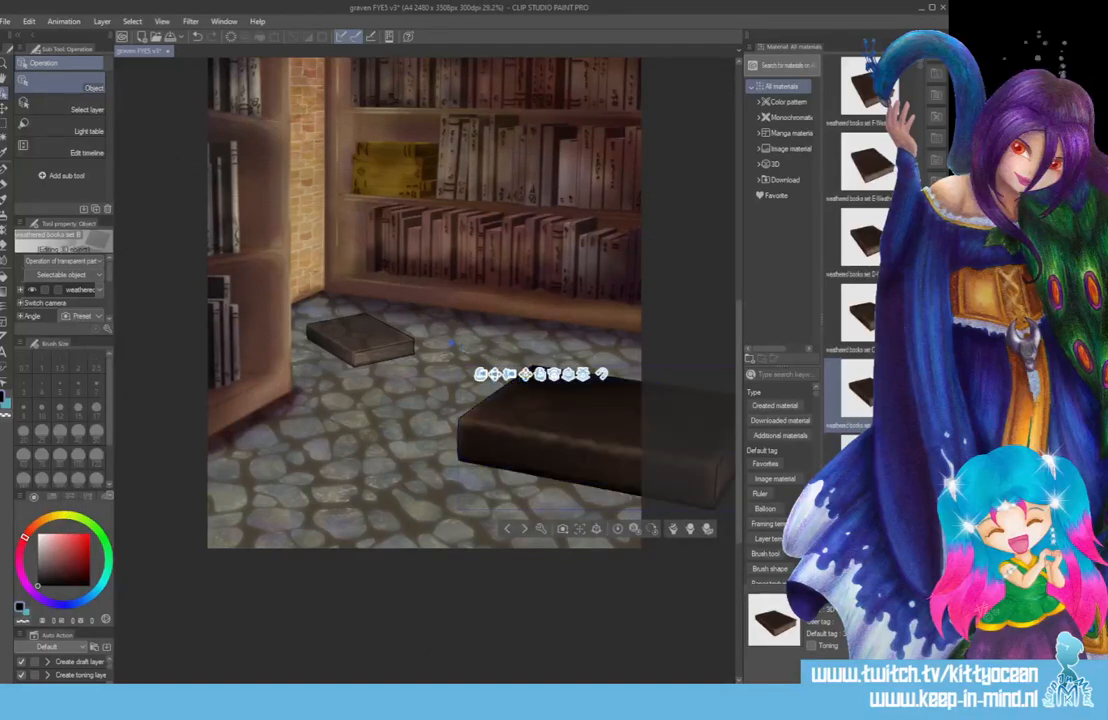
drag(447, 330, 384, 402)
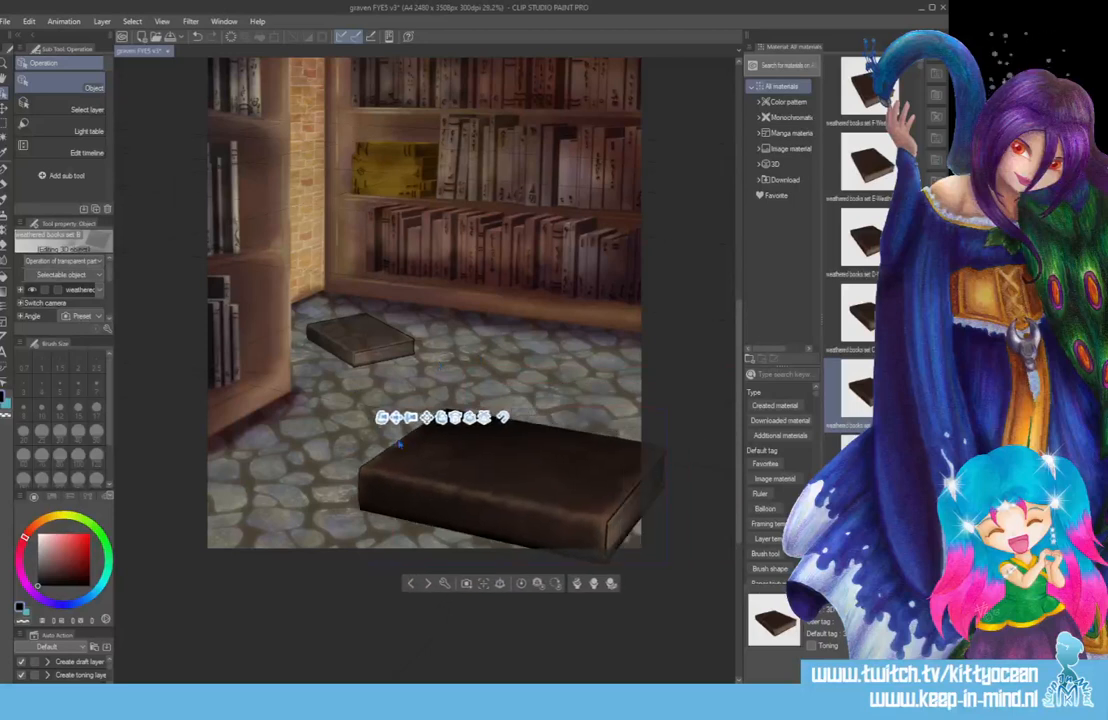
click(455, 460)
drag(495, 500, 633, 393)
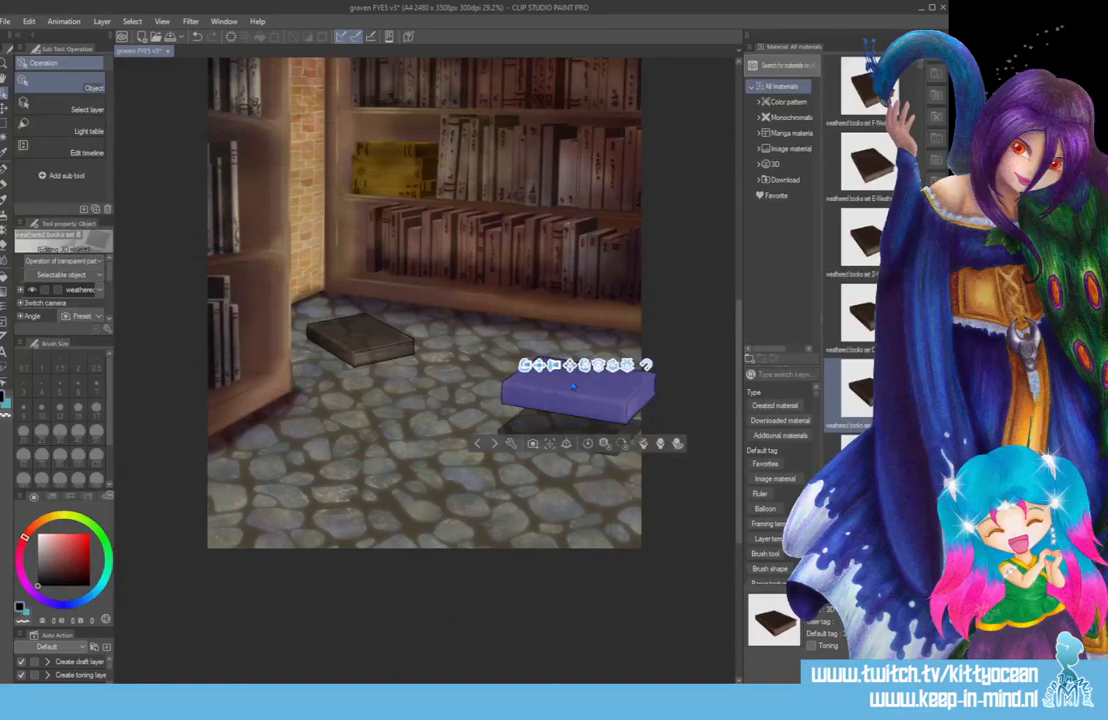
Angle the reduced book and lower it onto the stone floor so it no longer floats above its shadow.
click(386, 437)
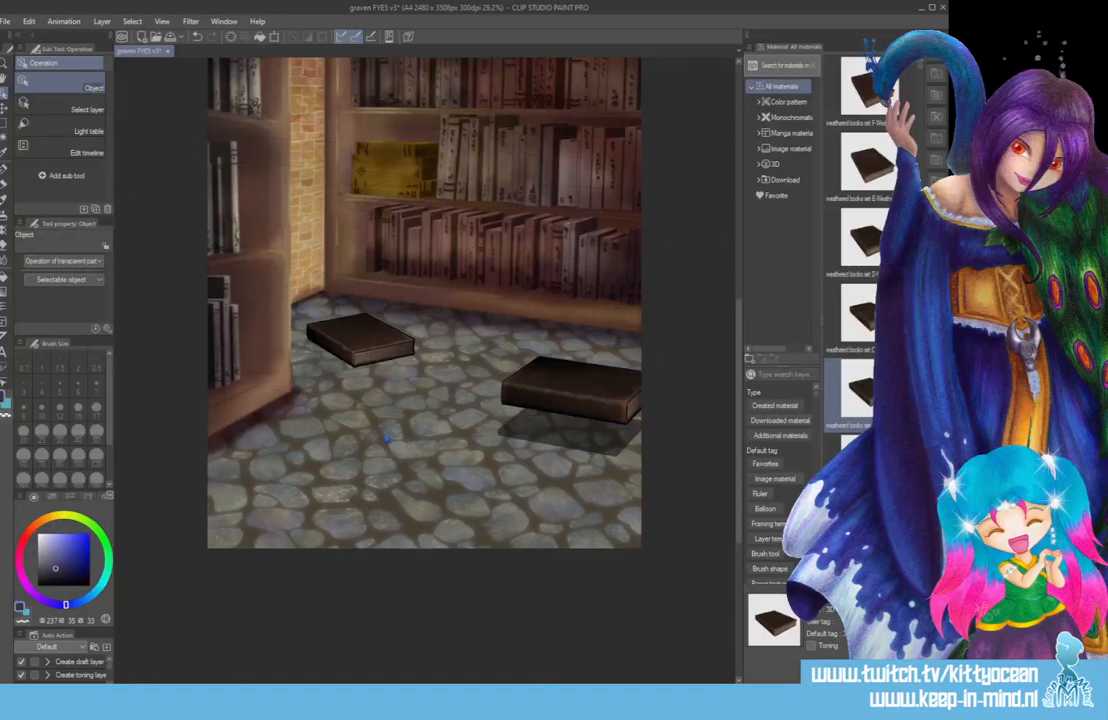
click(578, 392)
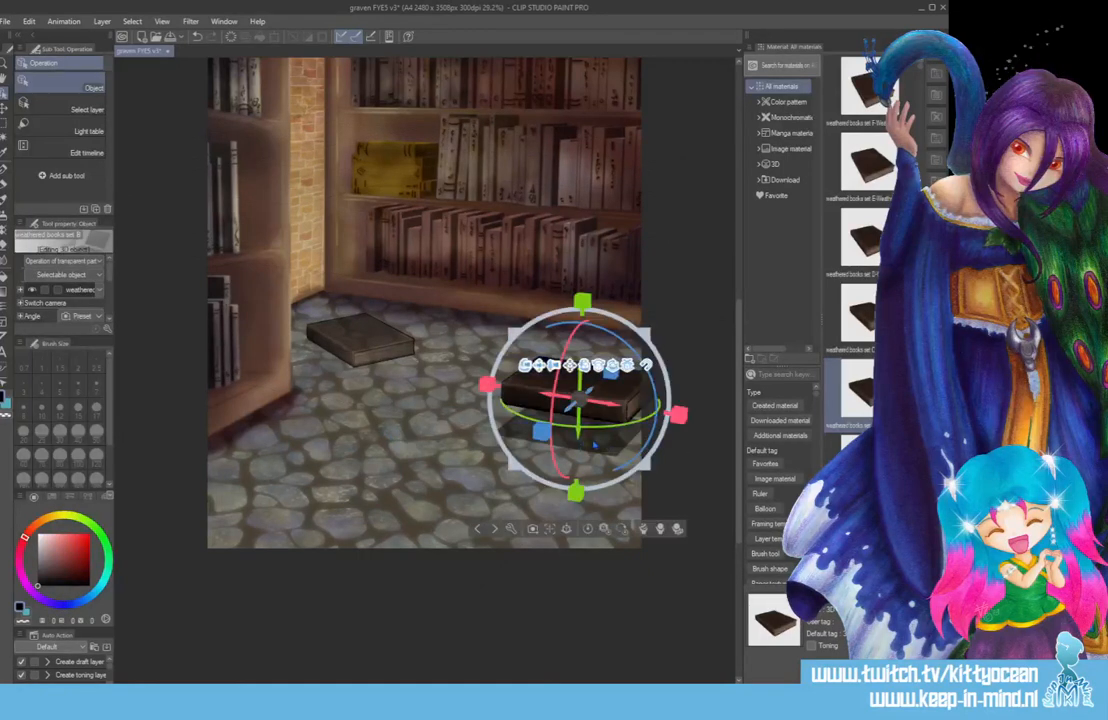
click(588, 528)
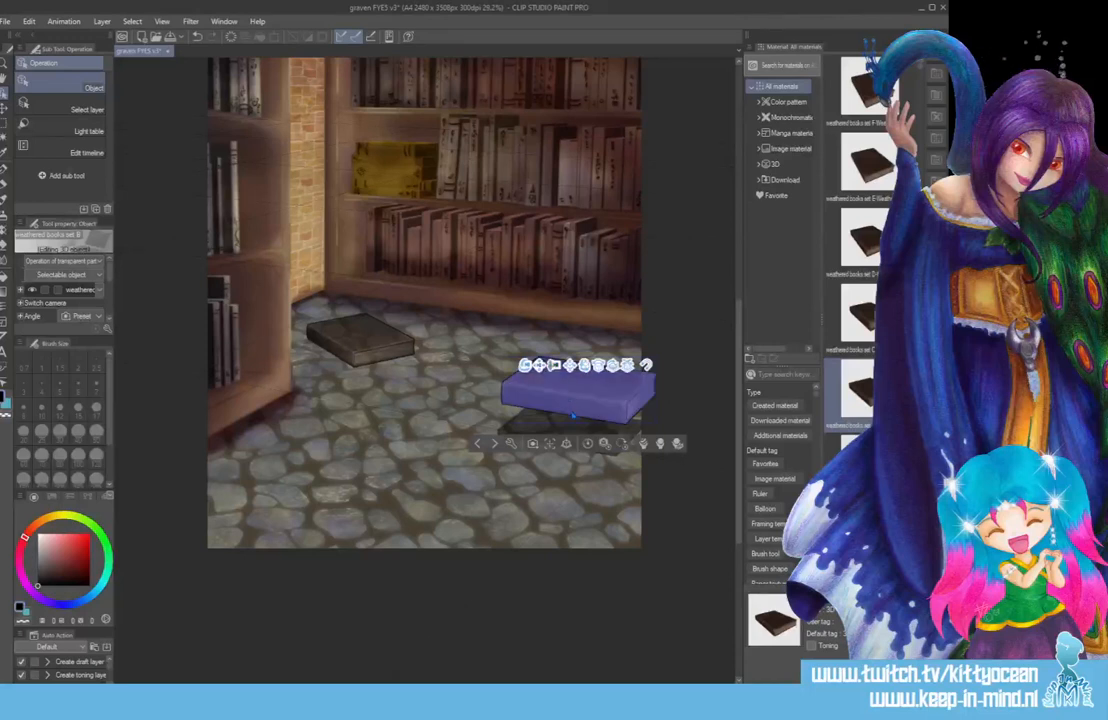
drag(588, 426, 518, 383)
click(517, 339)
drag(528, 483, 538, 456)
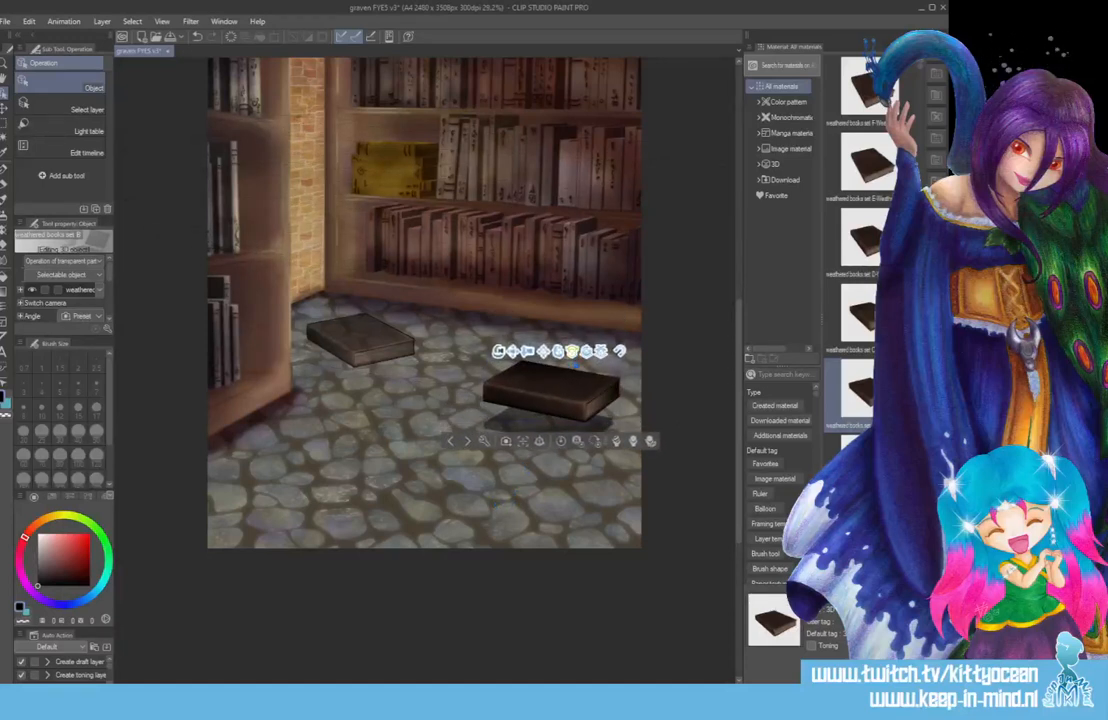
click(538, 443)
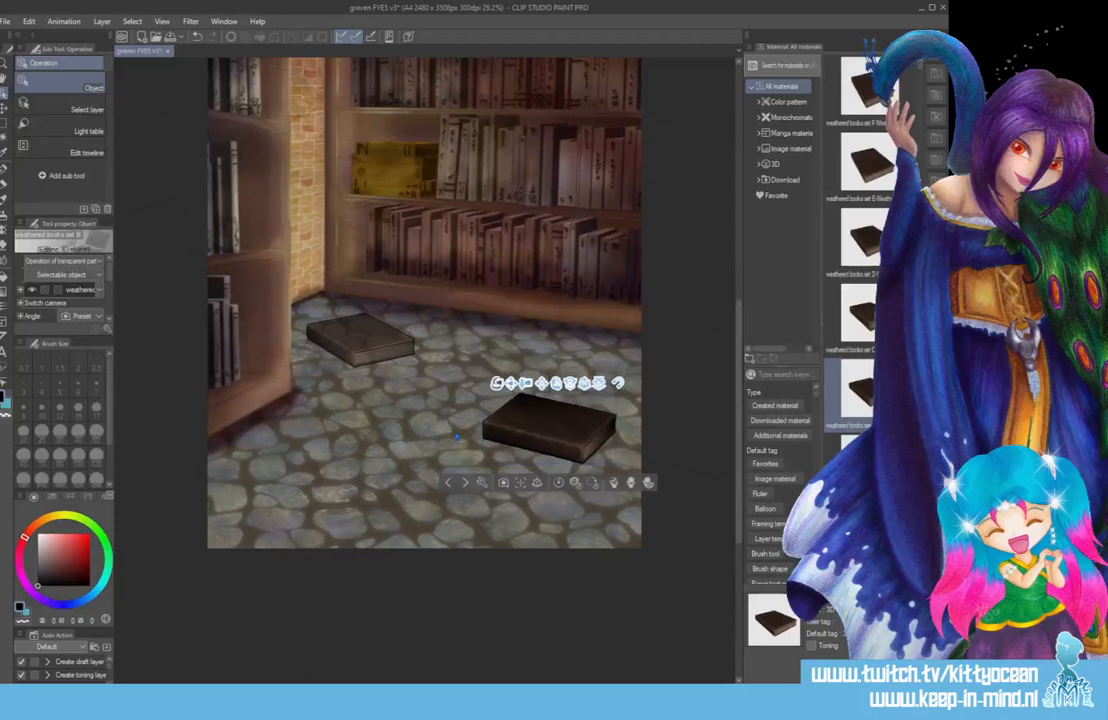
mouse_move(457, 437)
mouse_down()
mouse_move(464, 422)
mouse_move(446, 441)
mouse_up()
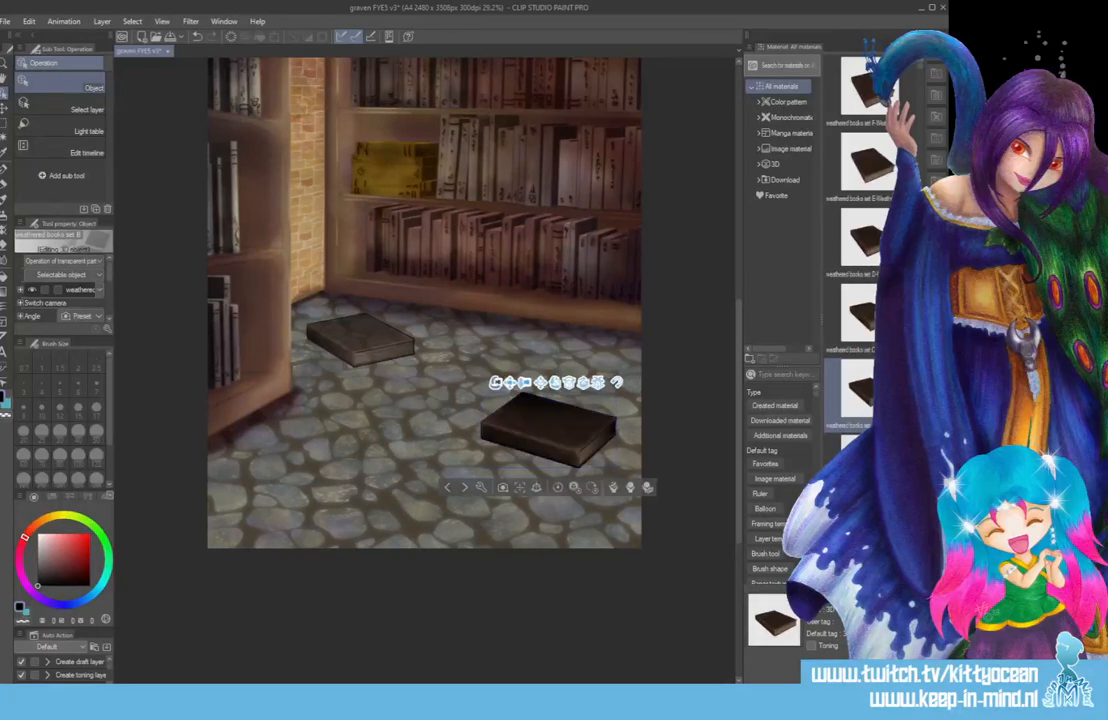
Rotate the reduced book until its long side faces the front and reposition it on the floor by the illustration's right edge.
click(432, 410)
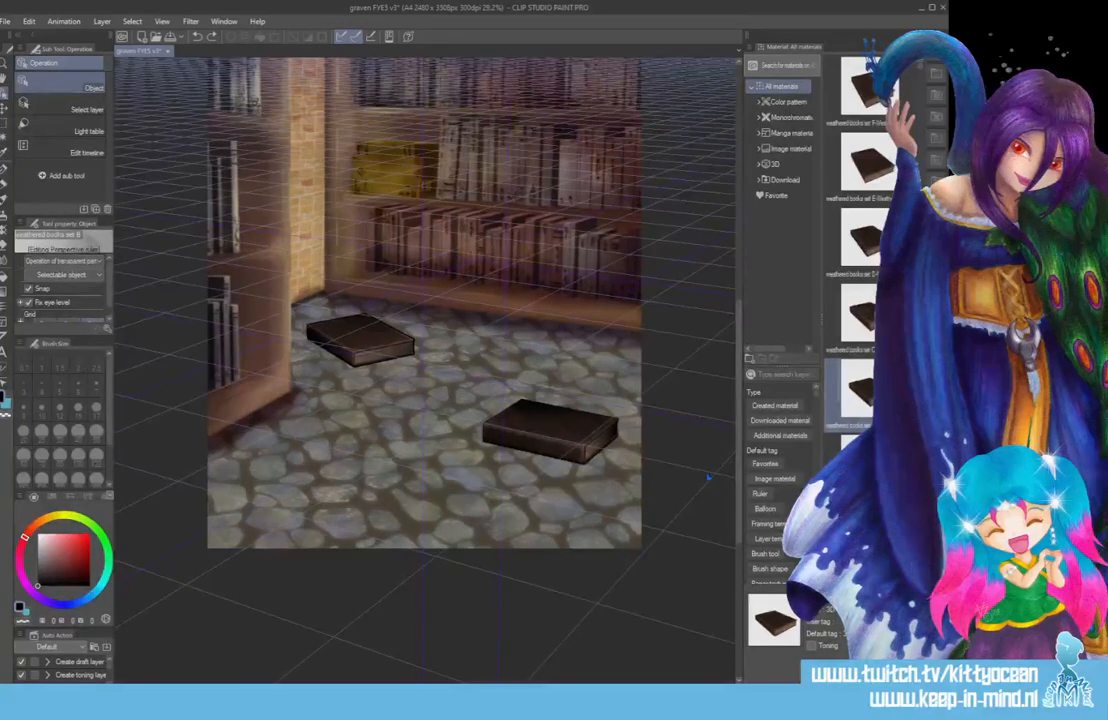
click(596, 435)
drag(596, 436, 596, 420)
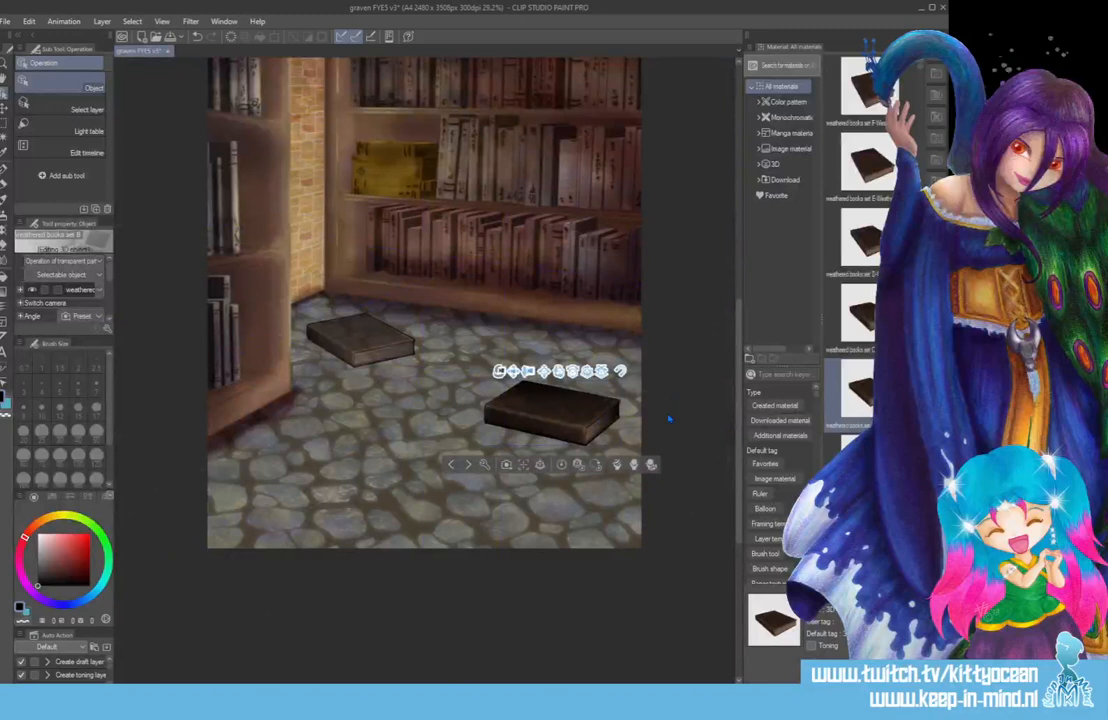
drag(657, 398, 684, 413)
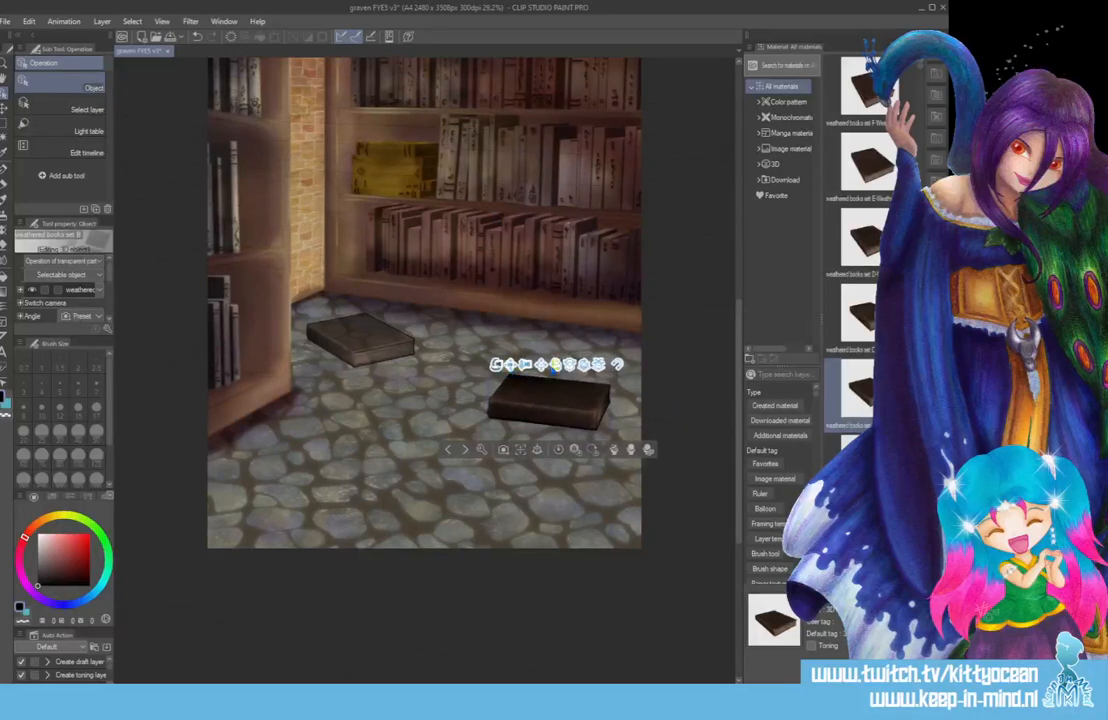
drag(632, 386, 670, 353)
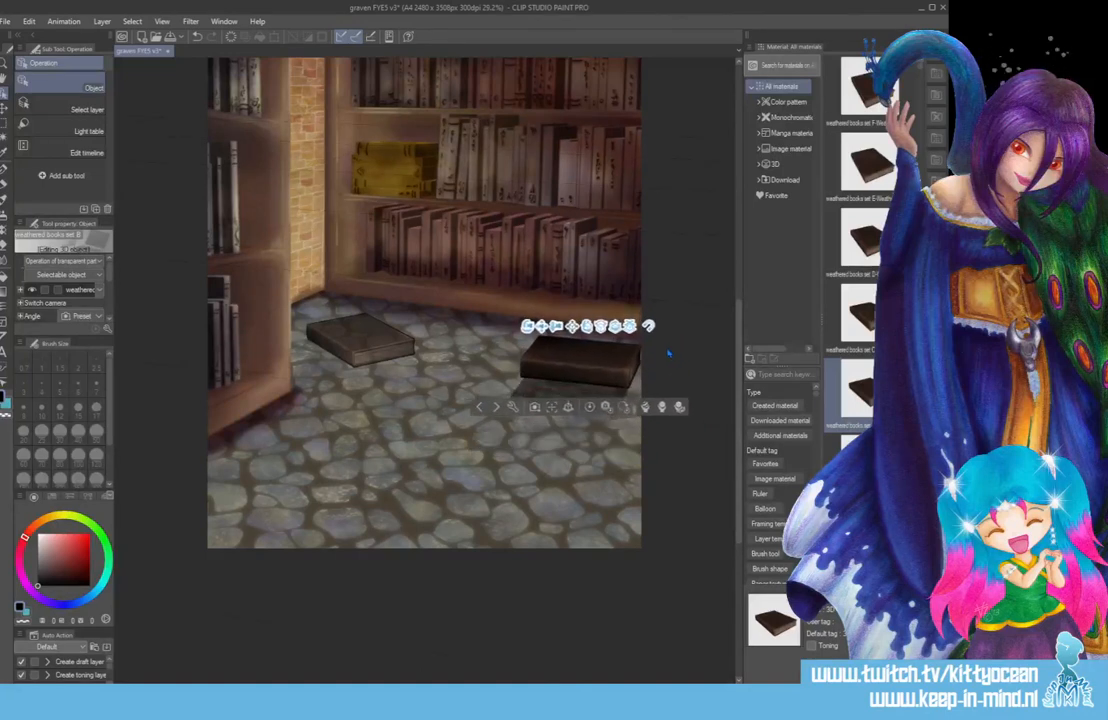
drag(569, 375, 569, 412)
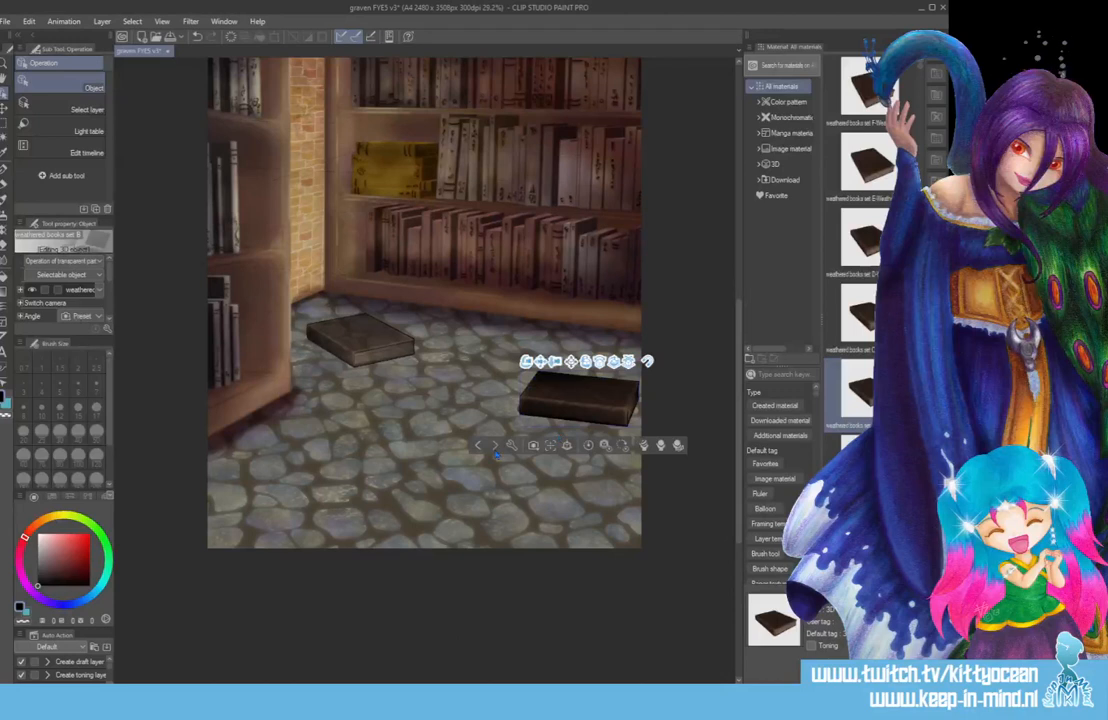
Rework the enlarged book's angle and size to match the small book, and place it on the floor against the illustration's right edge.
drag(551, 449, 487, 318)
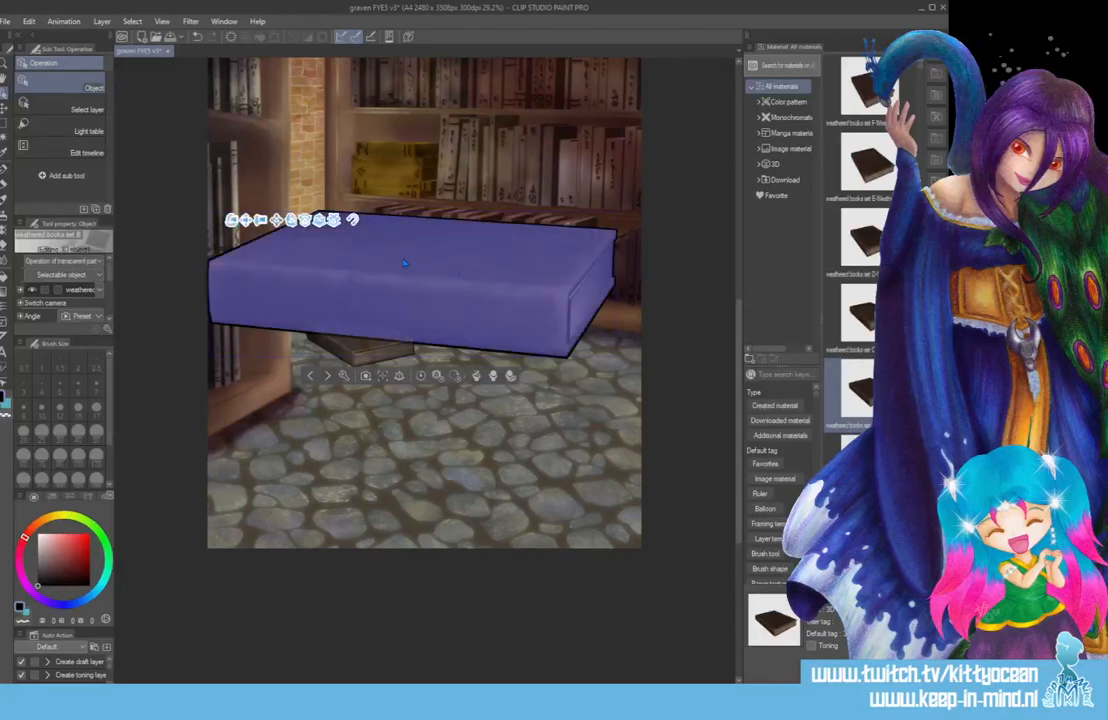
drag(558, 296, 307, 515)
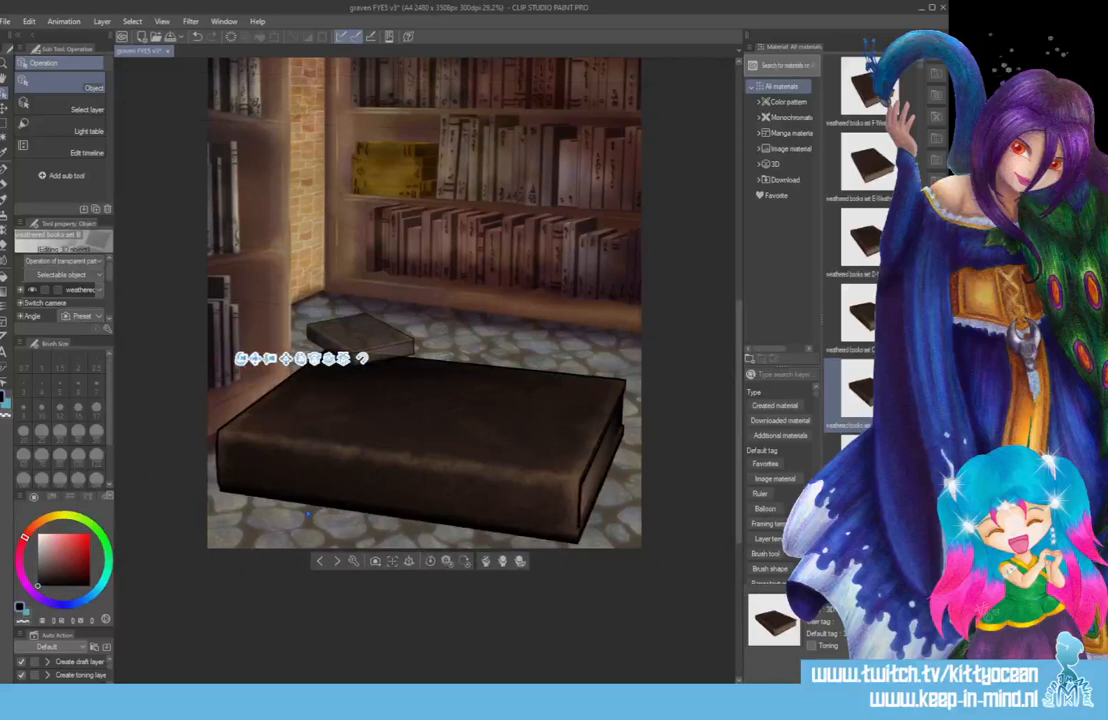
click(320, 375)
drag(371, 385, 419, 426)
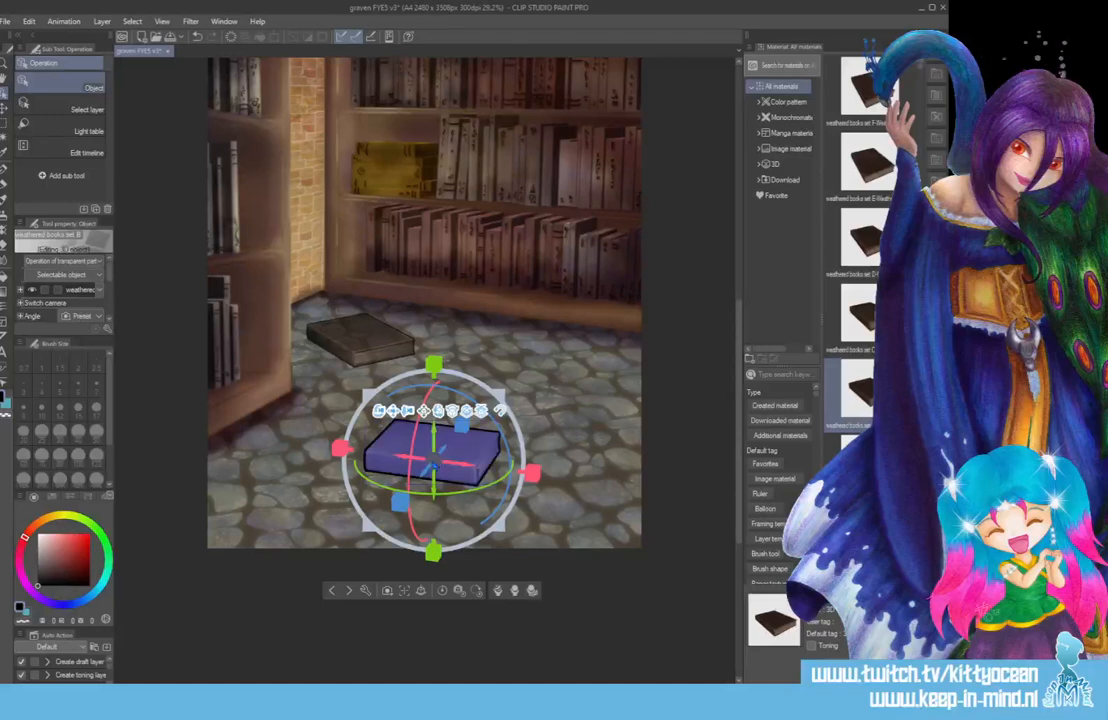
click(439, 455)
drag(439, 455, 595, 383)
drag(529, 315, 541, 318)
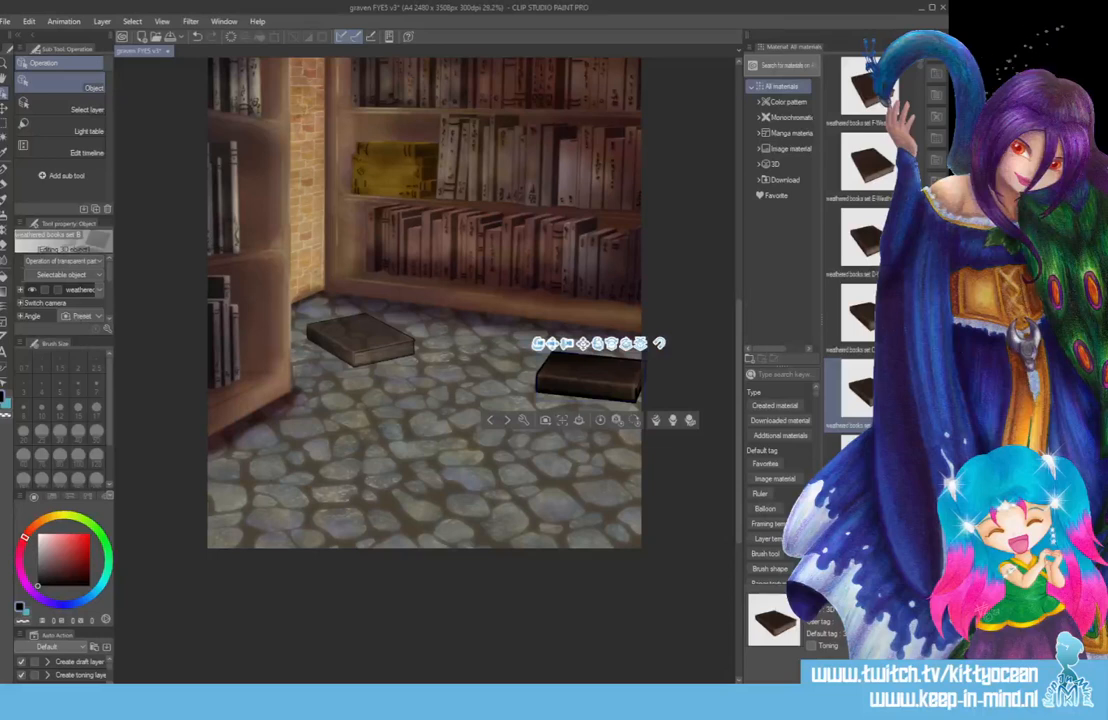
Paste a copy of the book, stack it on top of the first one, and make the copy thinner.
key(ctrl+v)
drag(504, 362, 508, 340)
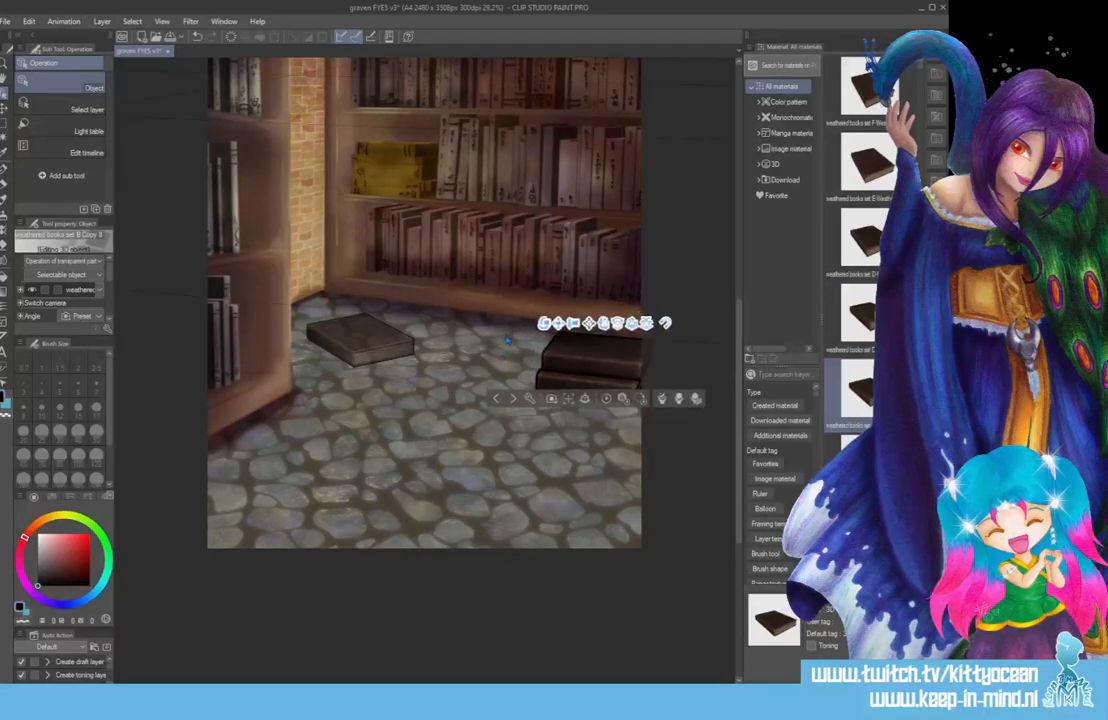
click(605, 357)
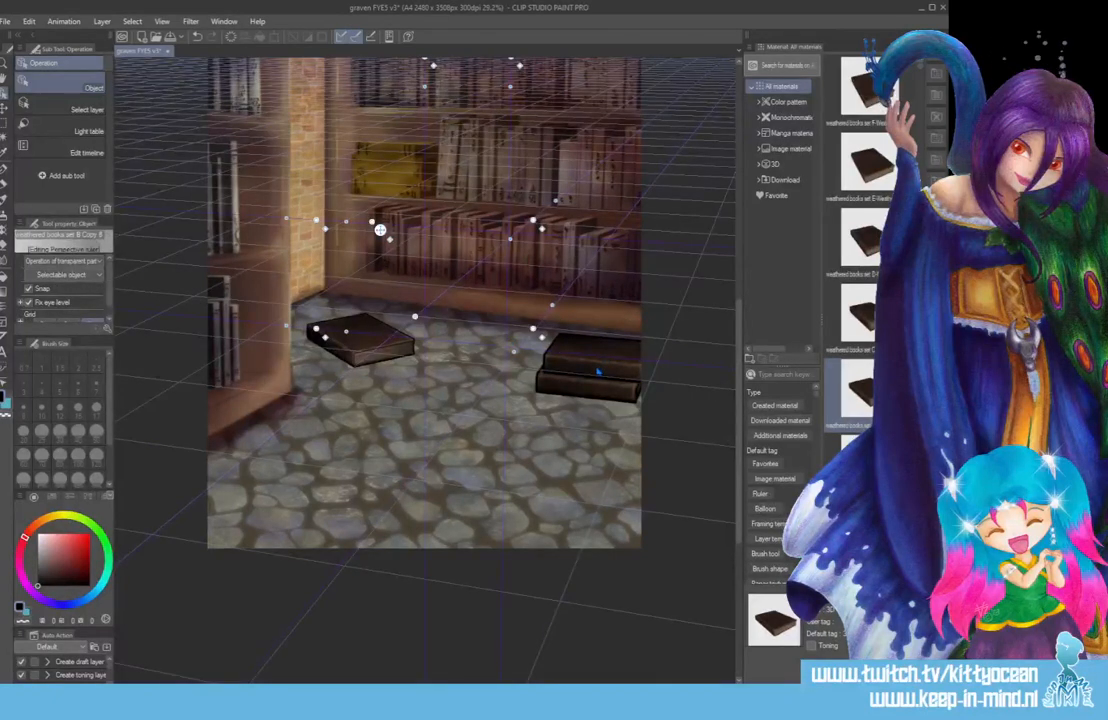
click(605, 357)
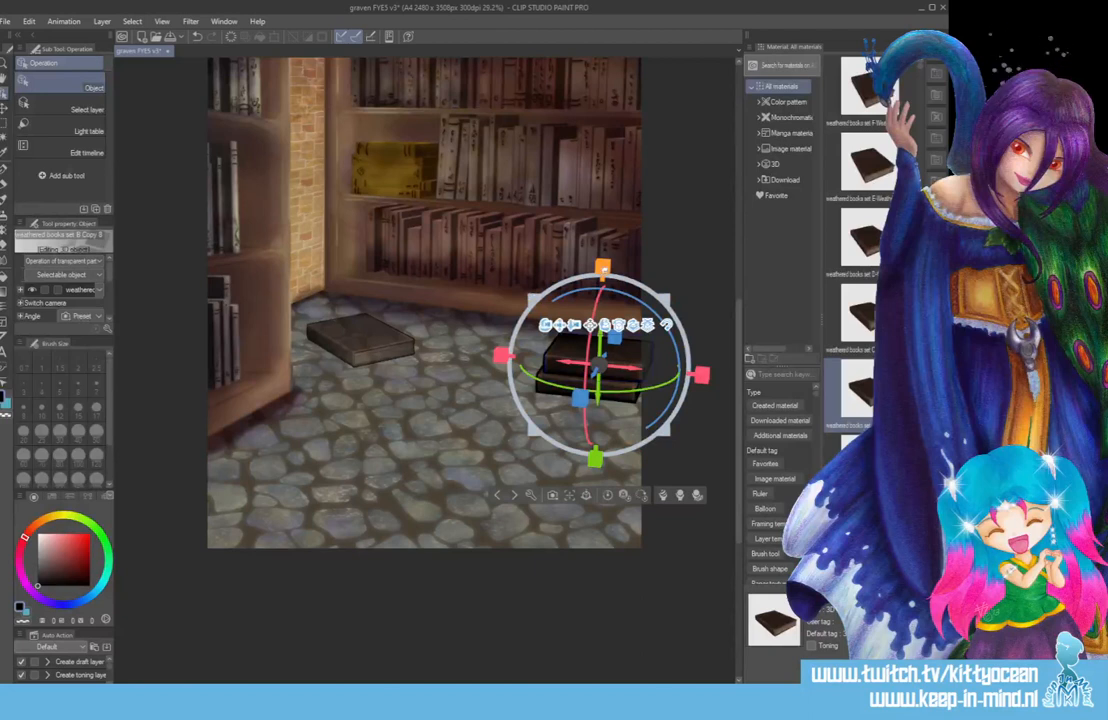
drag(605, 267, 601, 294)
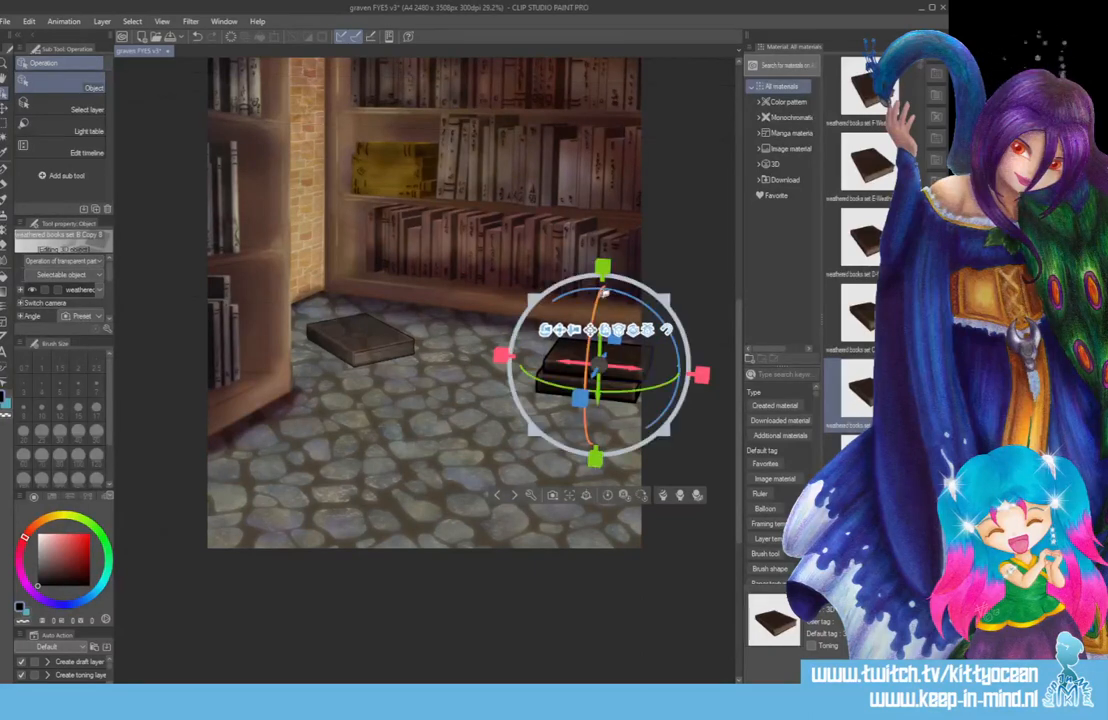
click(692, 317)
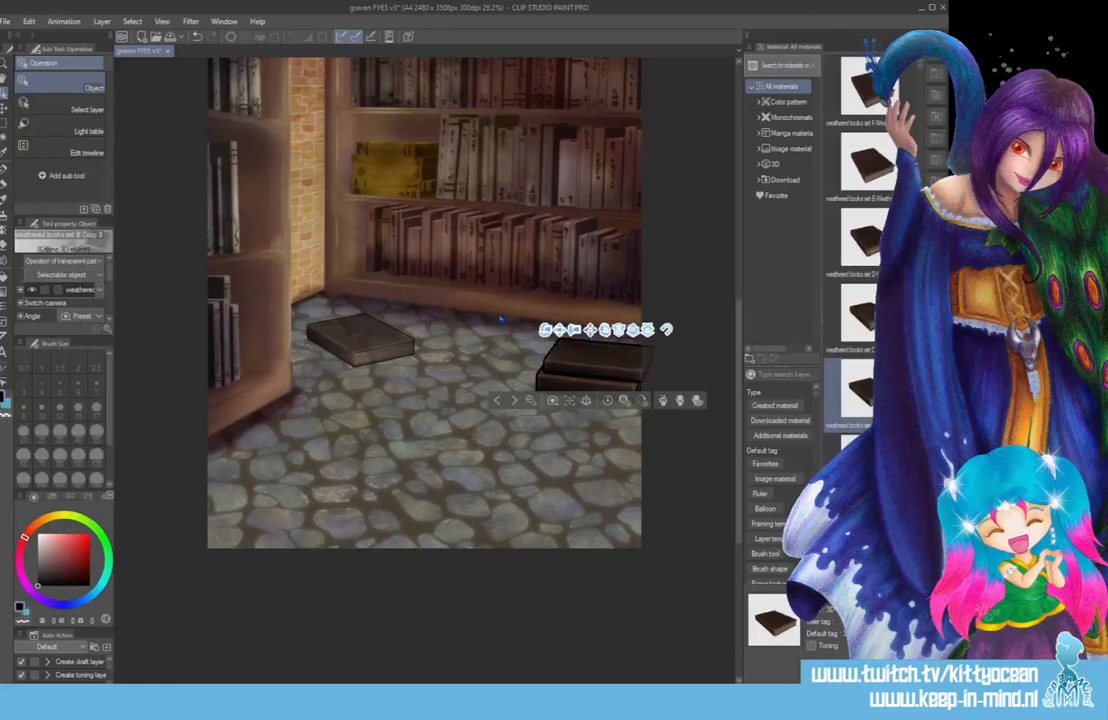
Stack two more copies of the thin book on the pile and adjust the thickness of the top one.
drag(483, 316, 481, 301)
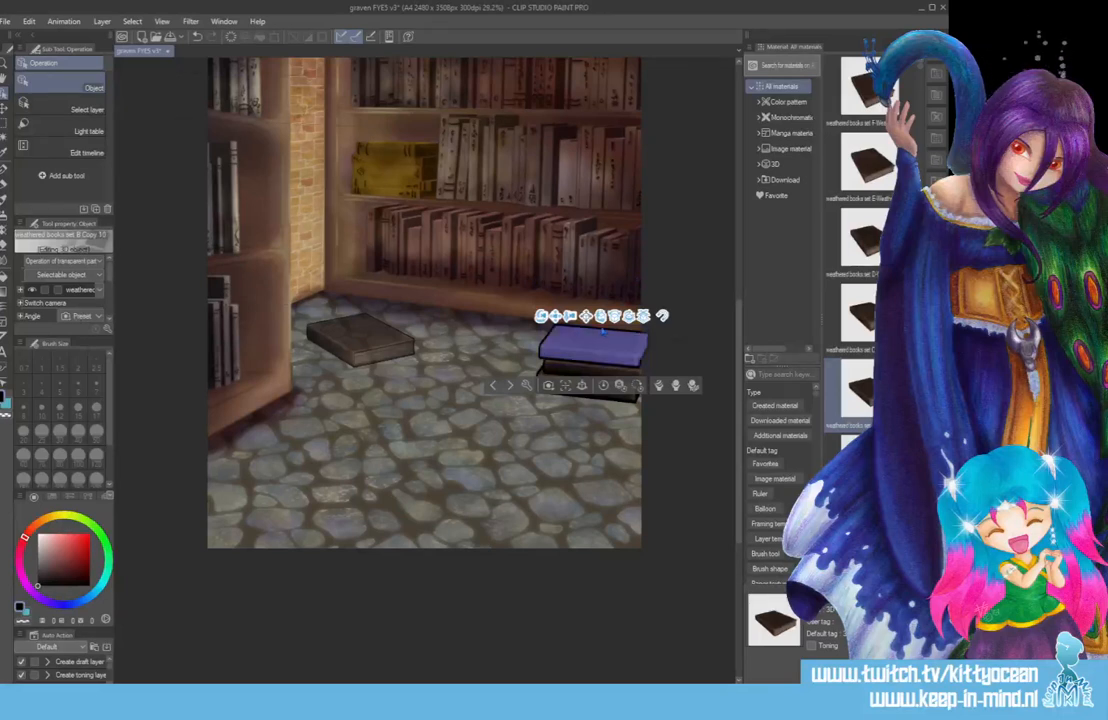
drag(601, 332, 603, 316)
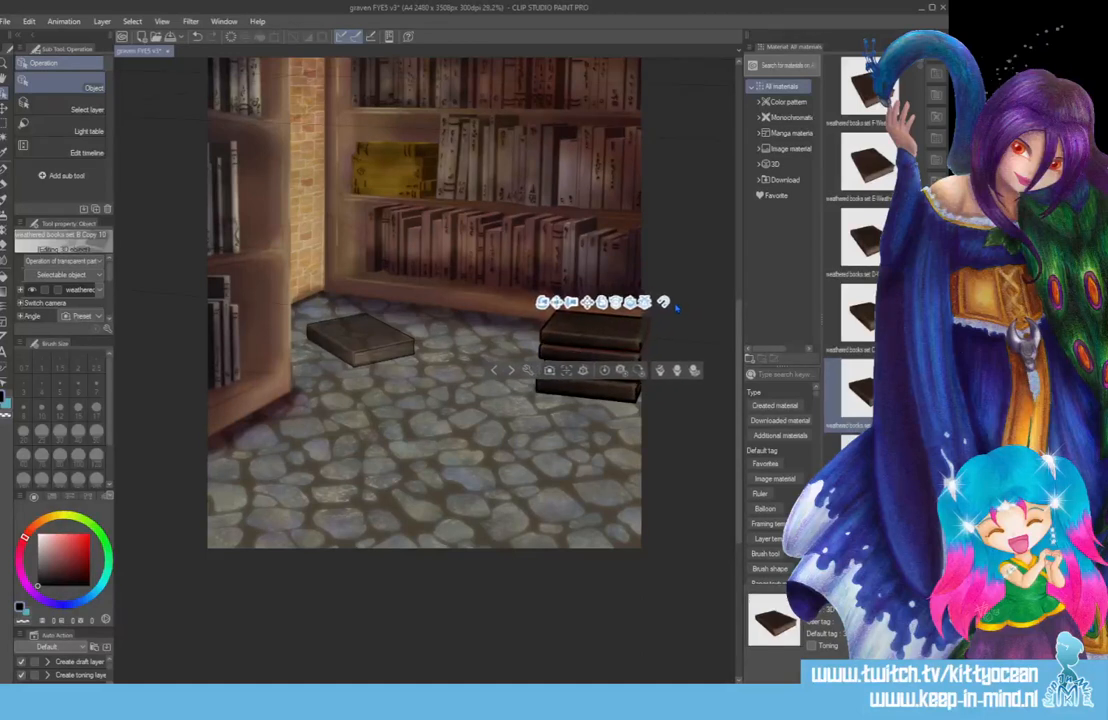
click(590, 335)
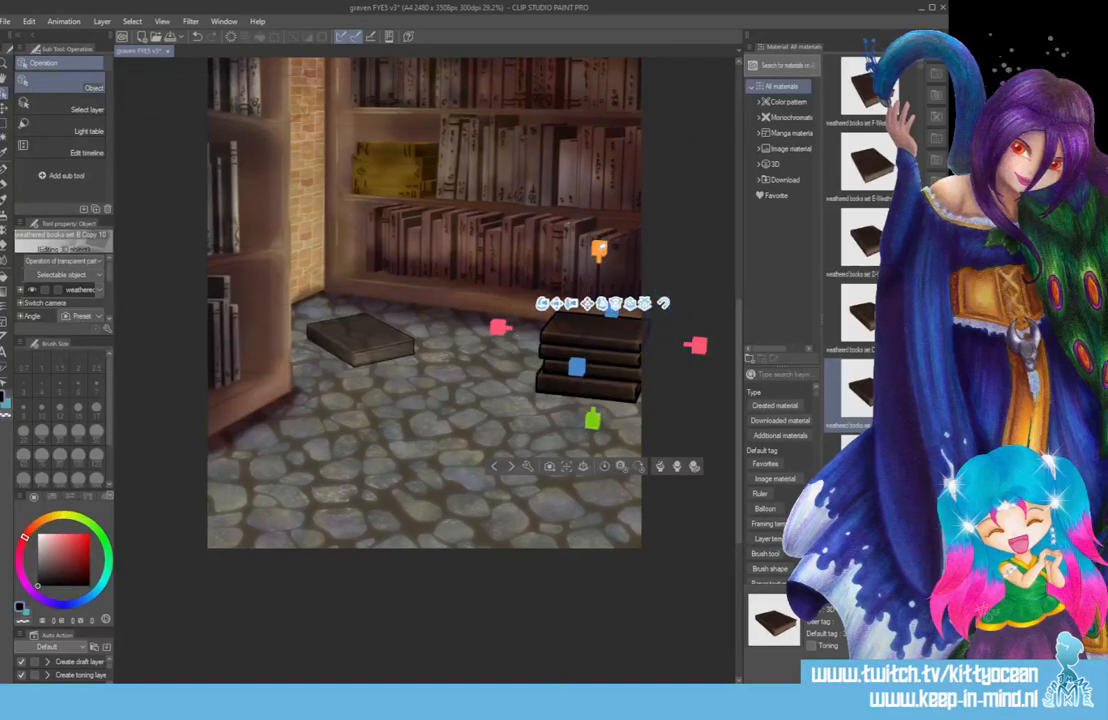
click(688, 266)
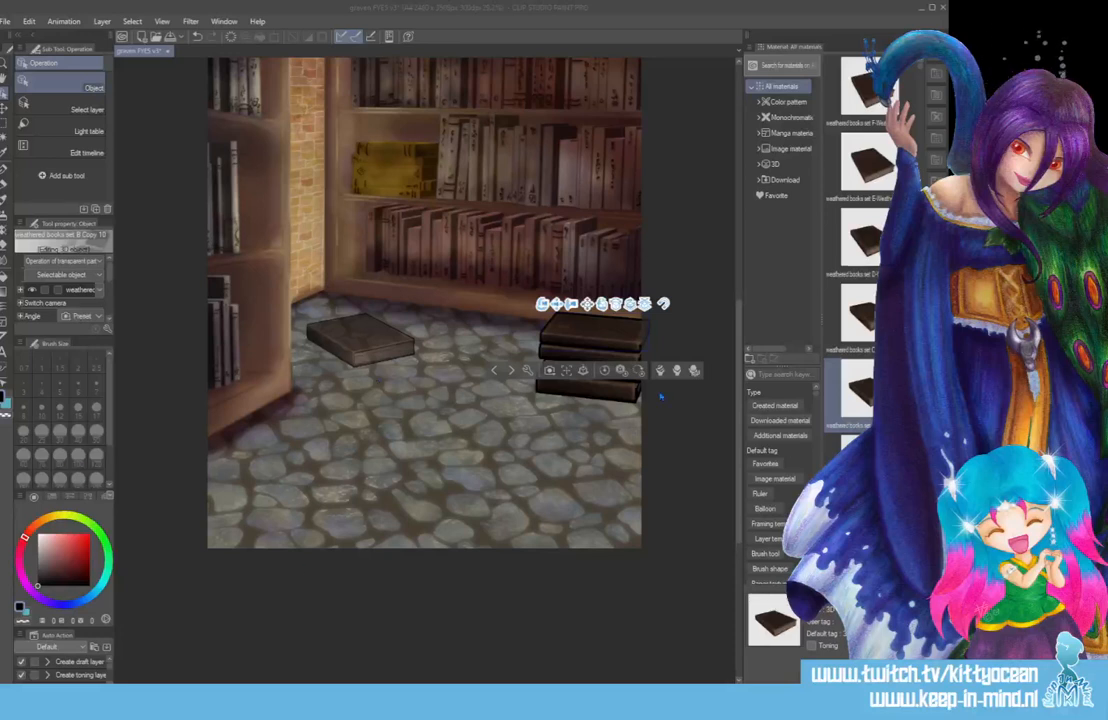
Add another book copy on top of the pile and shift it into line with the books beneath.
click(682, 313)
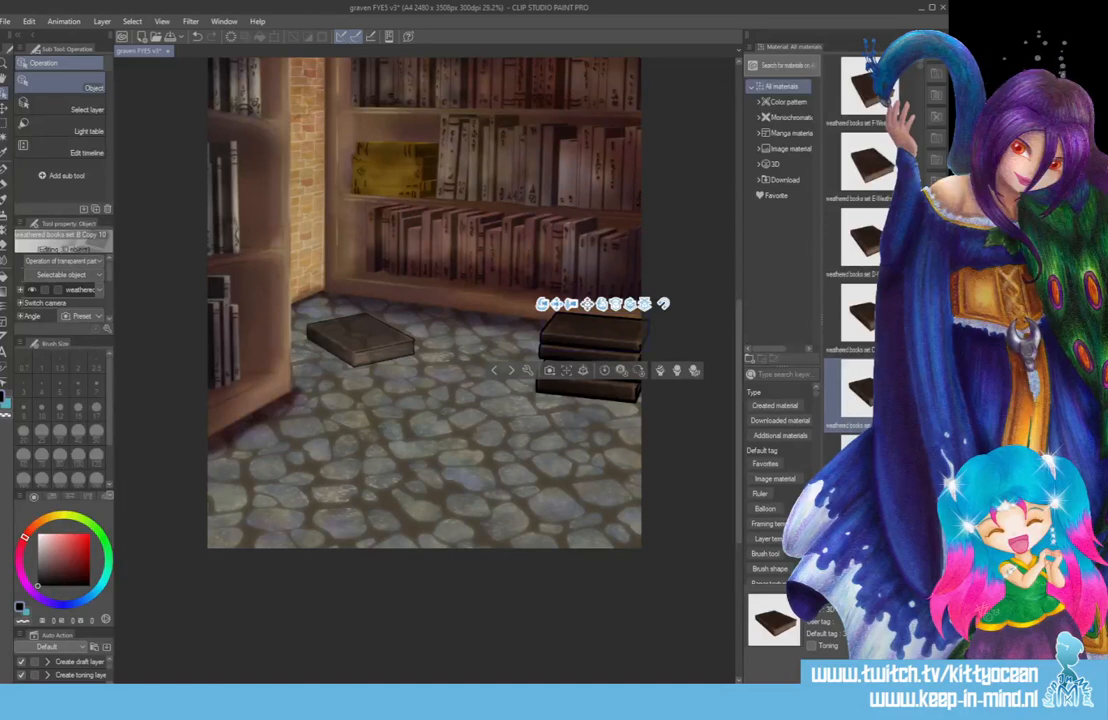
click(593, 333)
drag(614, 337, 677, 318)
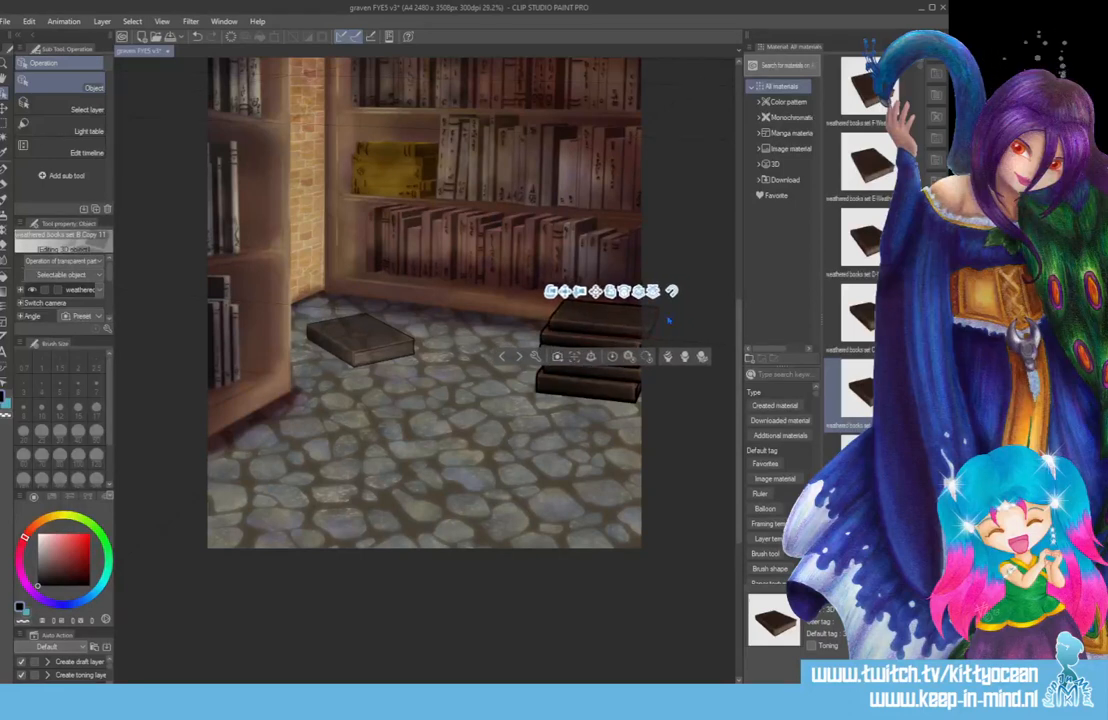
click(615, 320)
drag(709, 327, 685, 327)
click(707, 292)
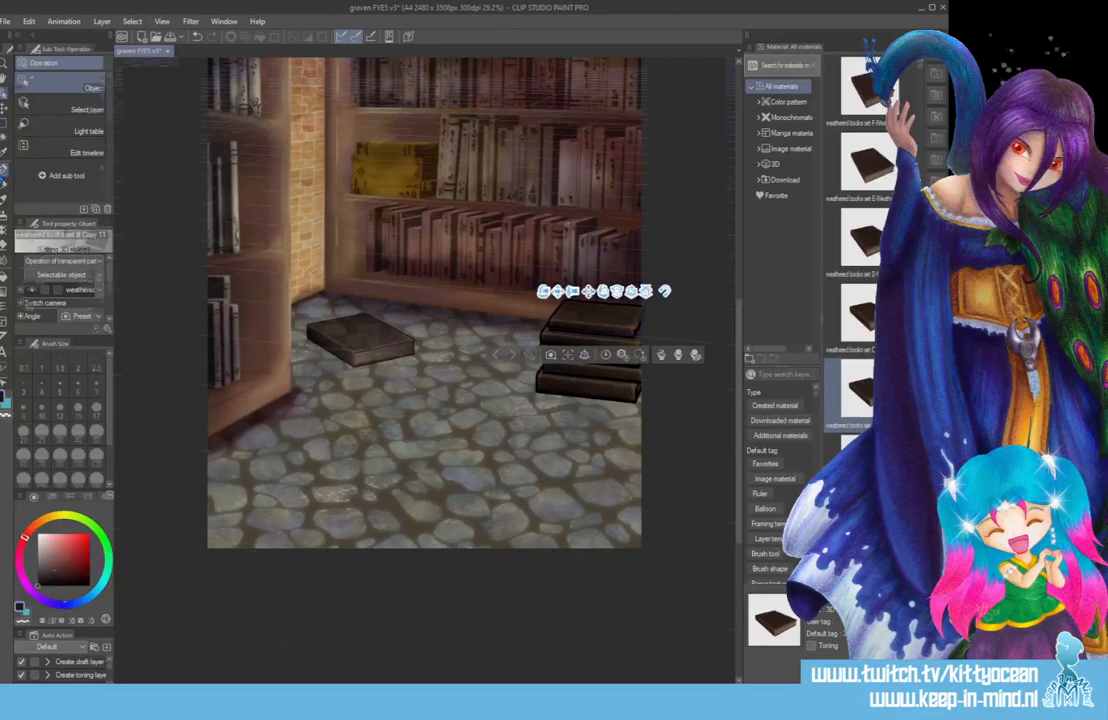
Raise one further book copy onto the top of the pile and adjust its viewing angle.
key(p)
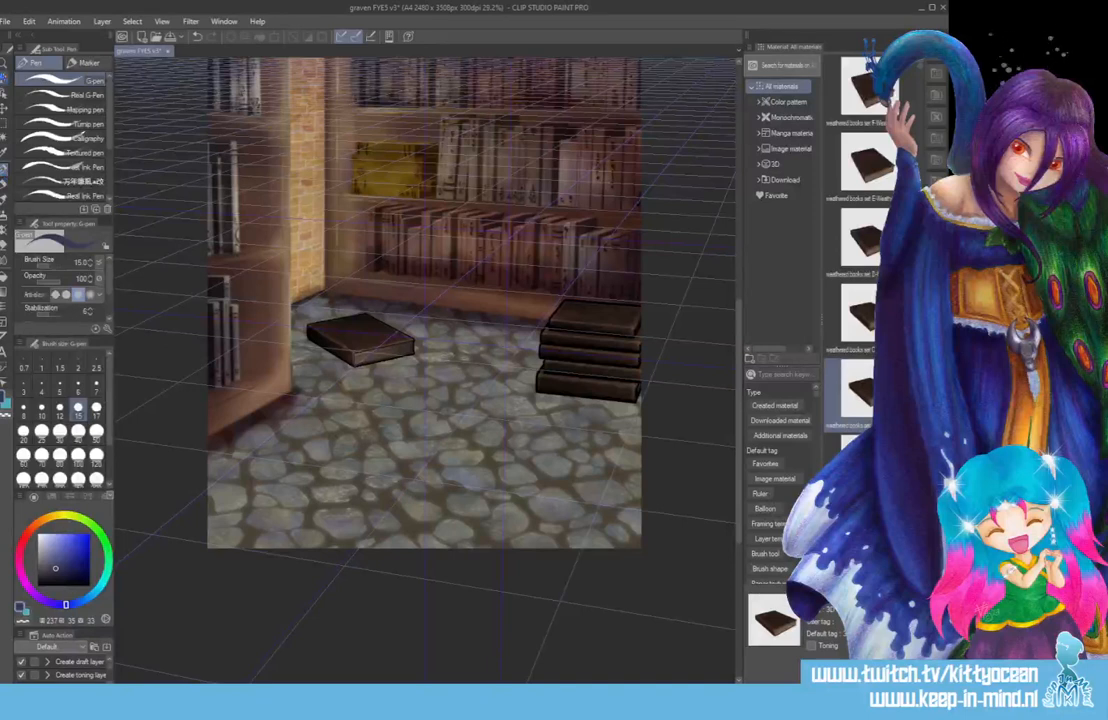
click(4, 80)
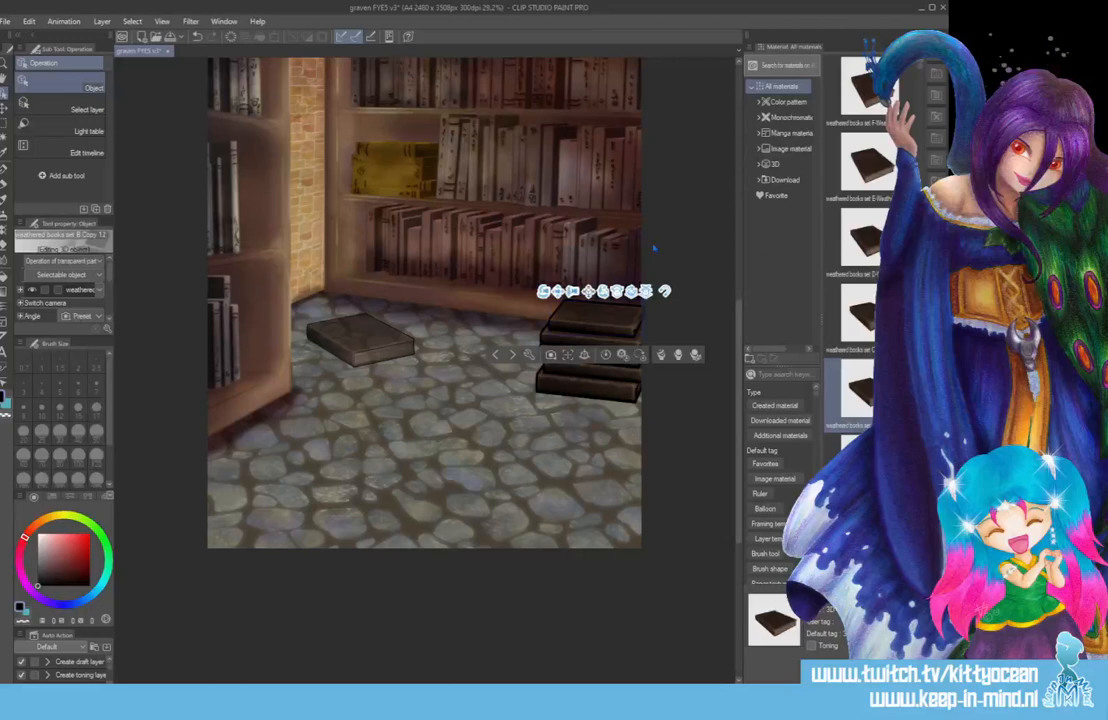
drag(684, 306, 685, 294)
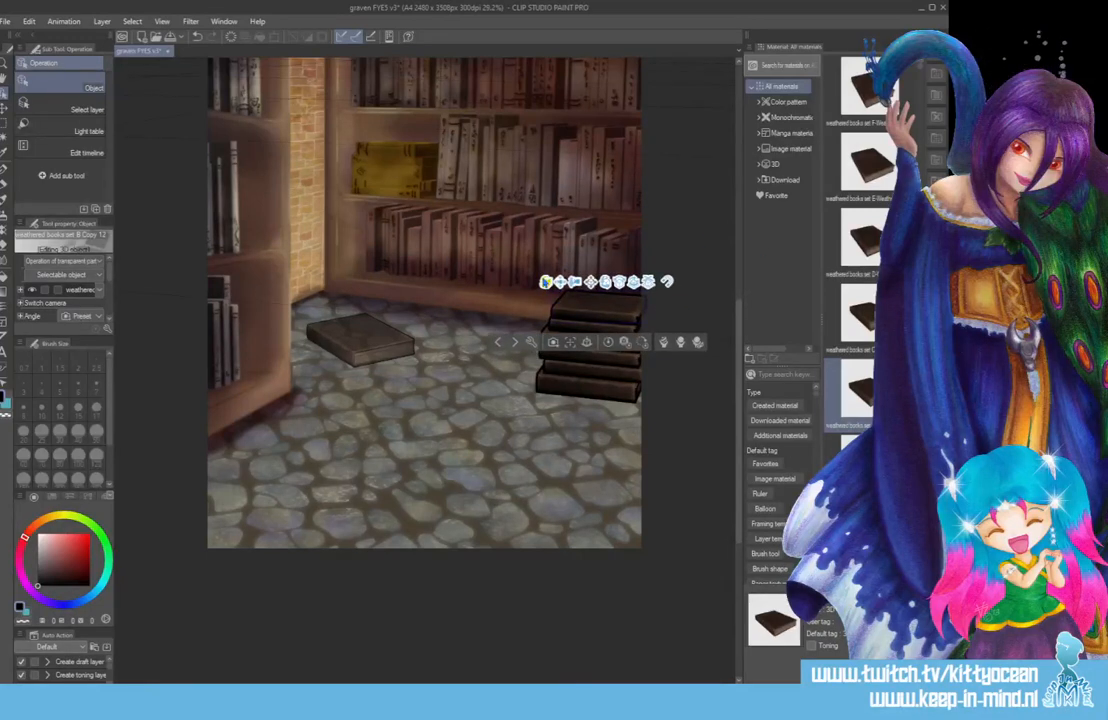
drag(545, 283, 546, 277)
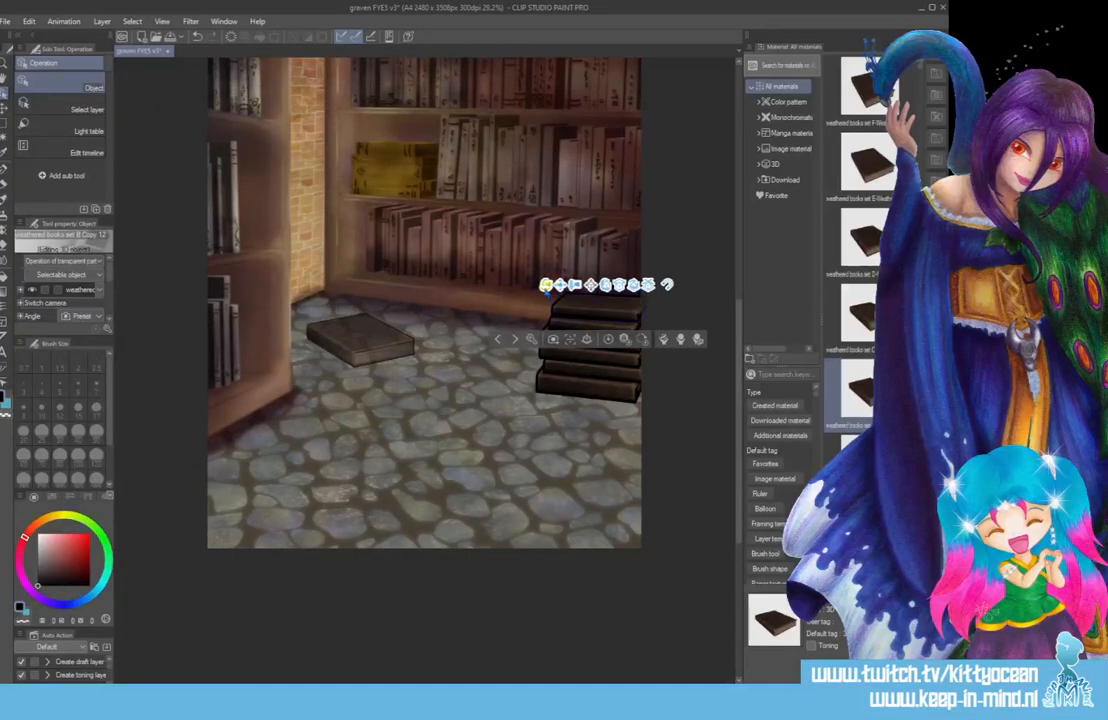
Nudge the top book into place, add another copy of it on the pile and make that copy thicker.
drag(546, 285, 548, 286)
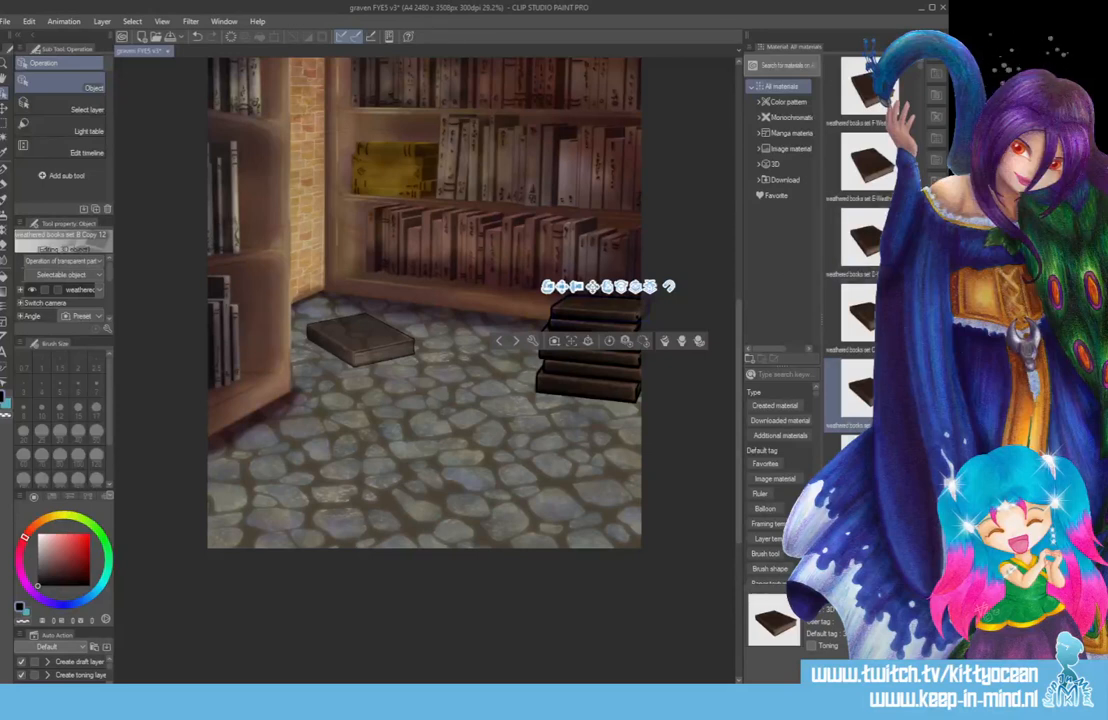
key(ctrl+v)
drag(673, 324, 670, 309)
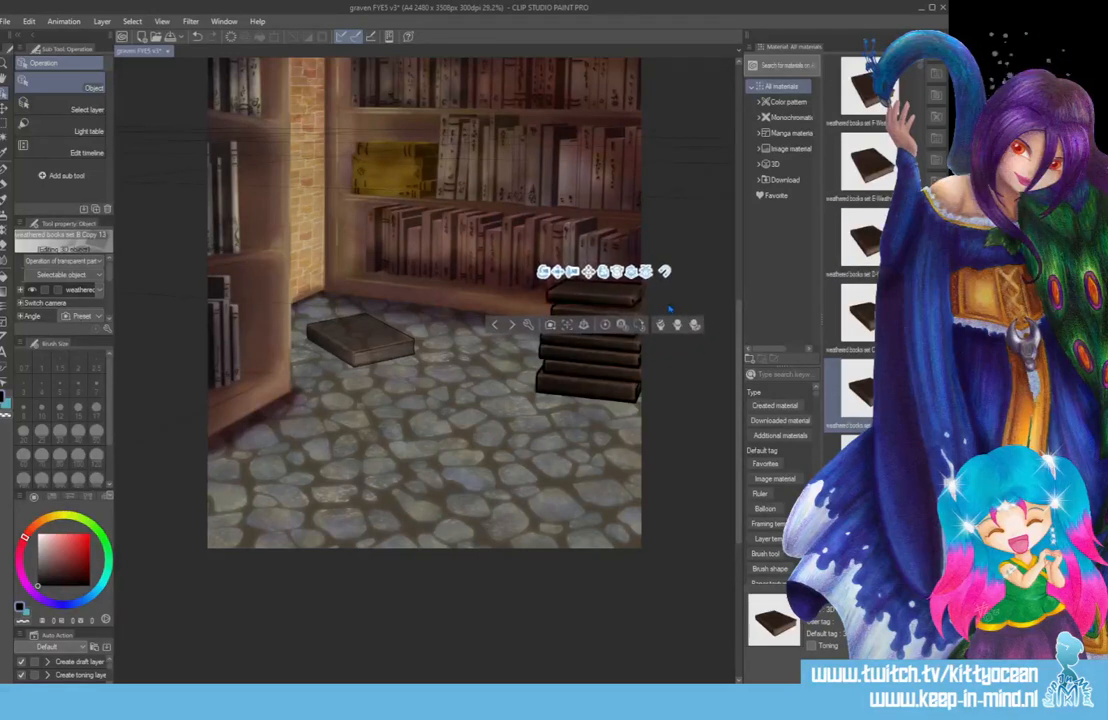
click(589, 296)
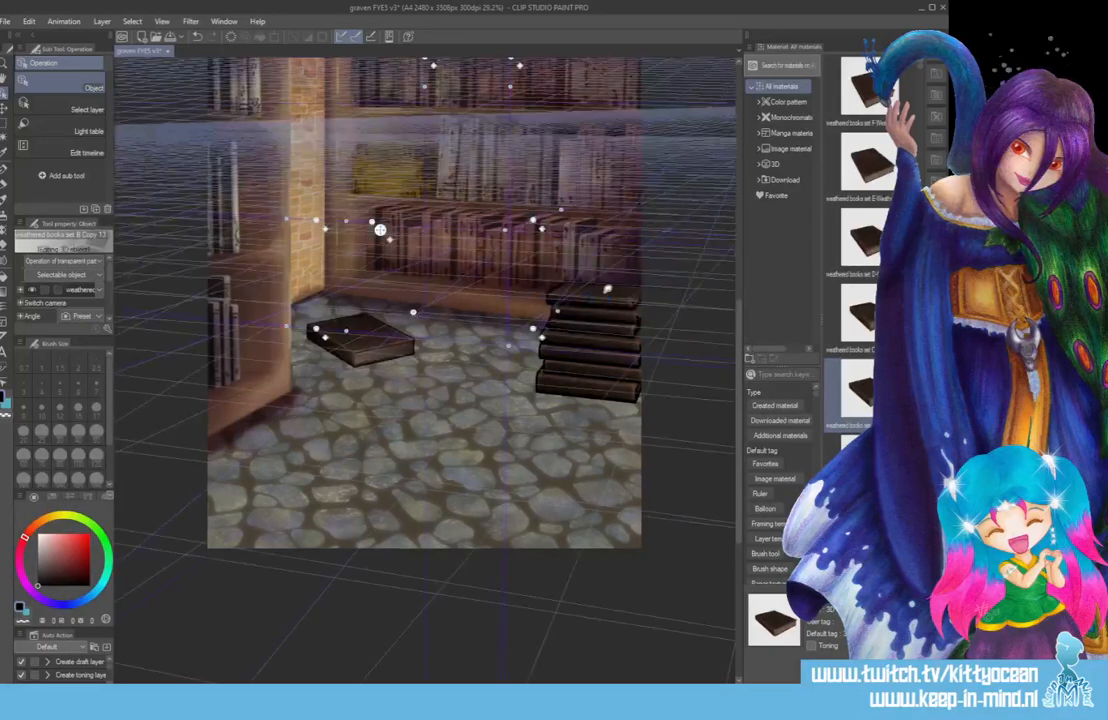
drag(601, 196, 613, 140)
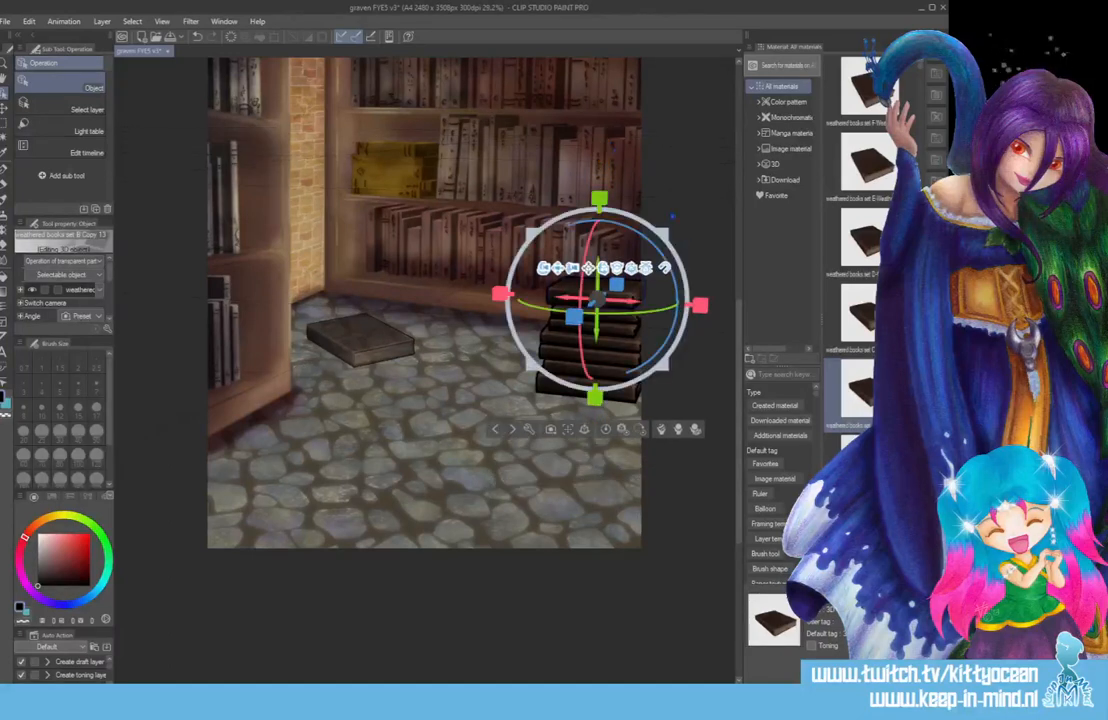
click(689, 218)
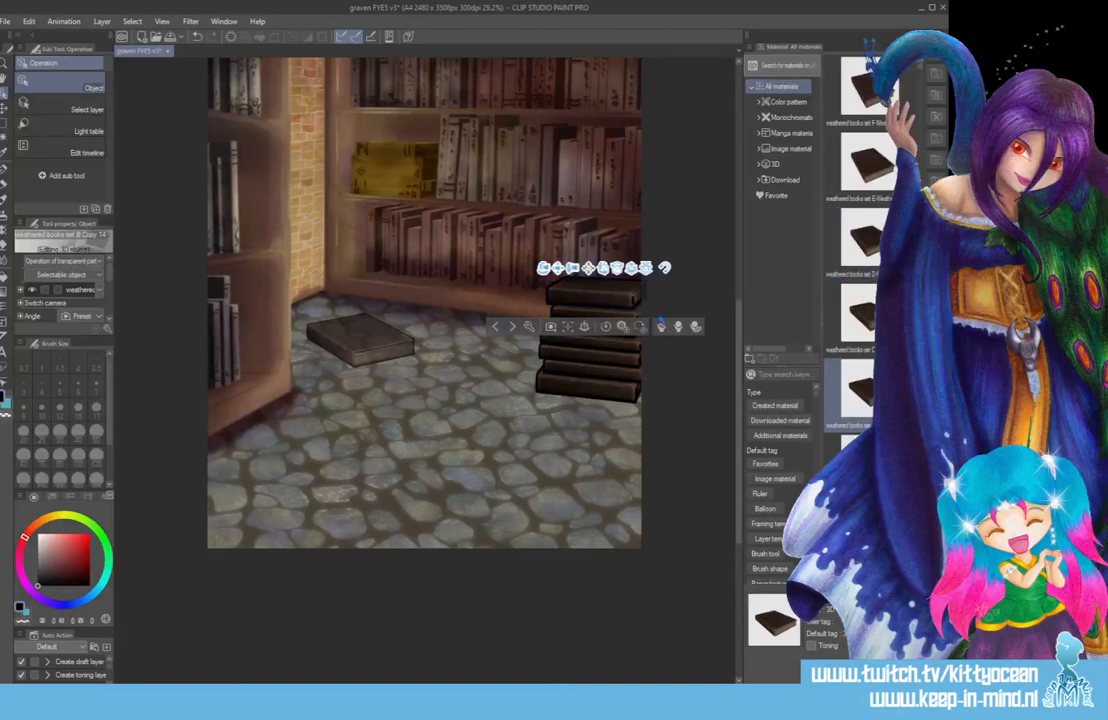
Raise a further book copy onto the top of the pile and increase its thickness slightly.
drag(672, 281, 678, 268)
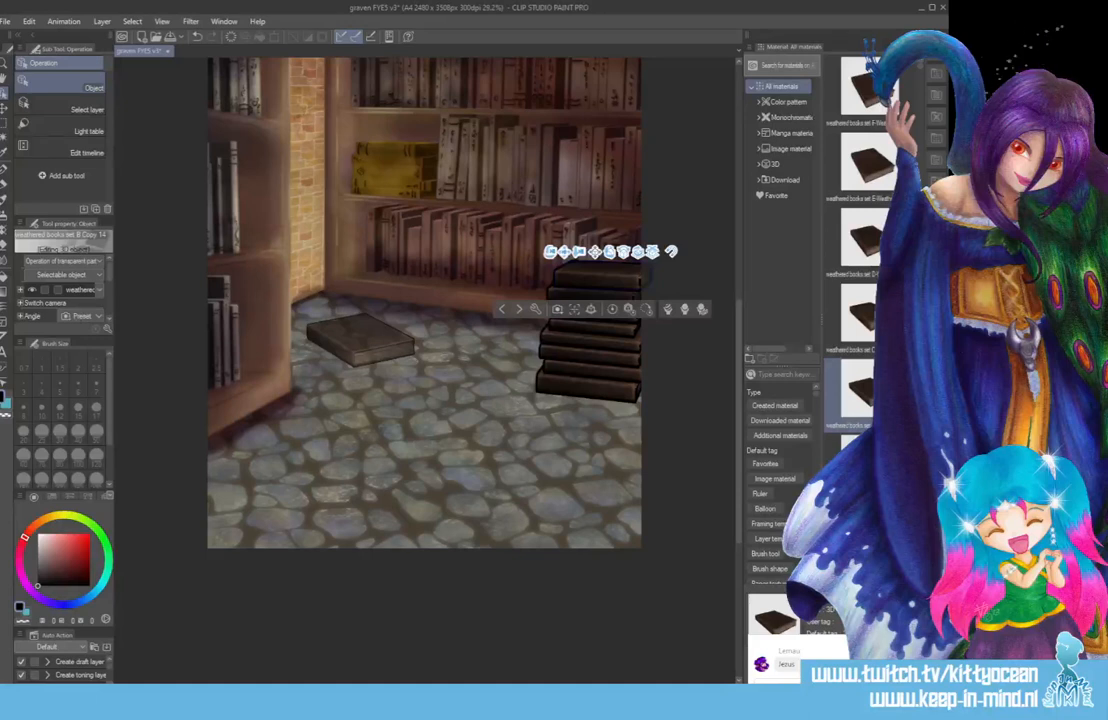
click(612, 279)
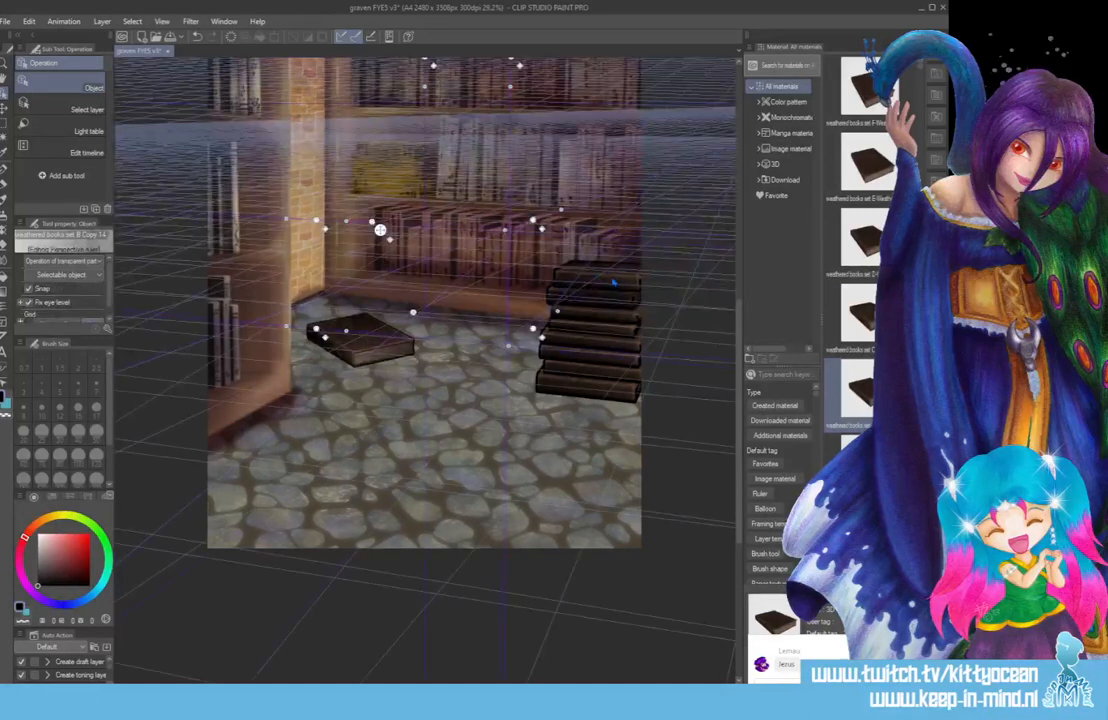
click(619, 286)
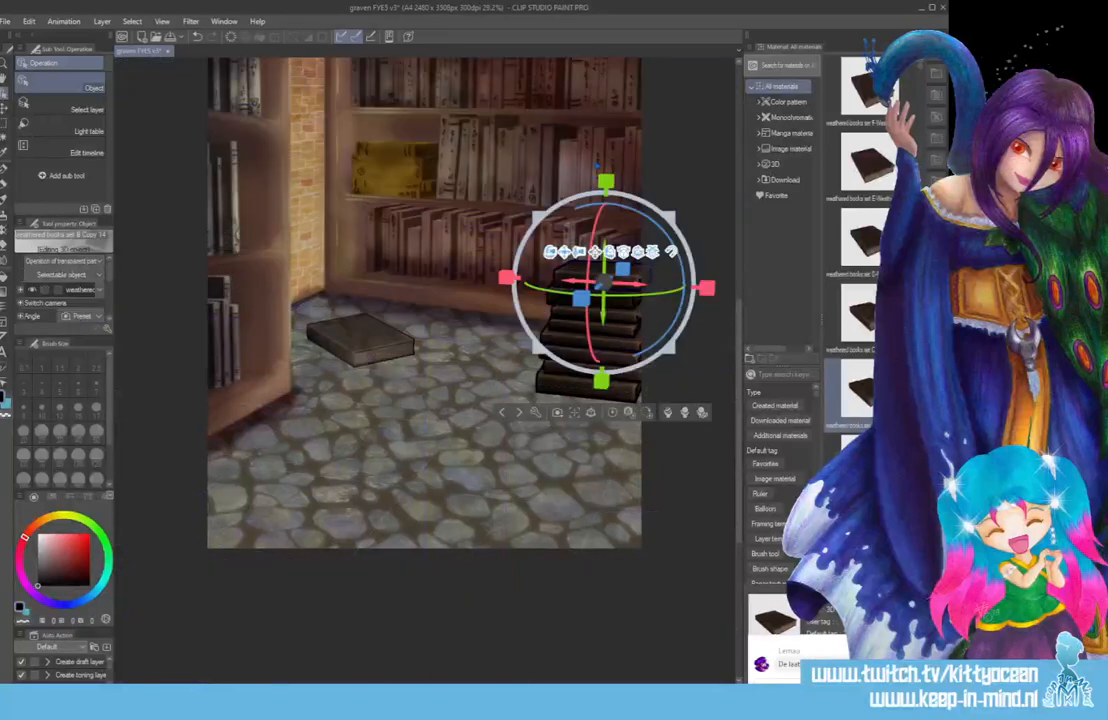
drag(612, 175, 612, 146)
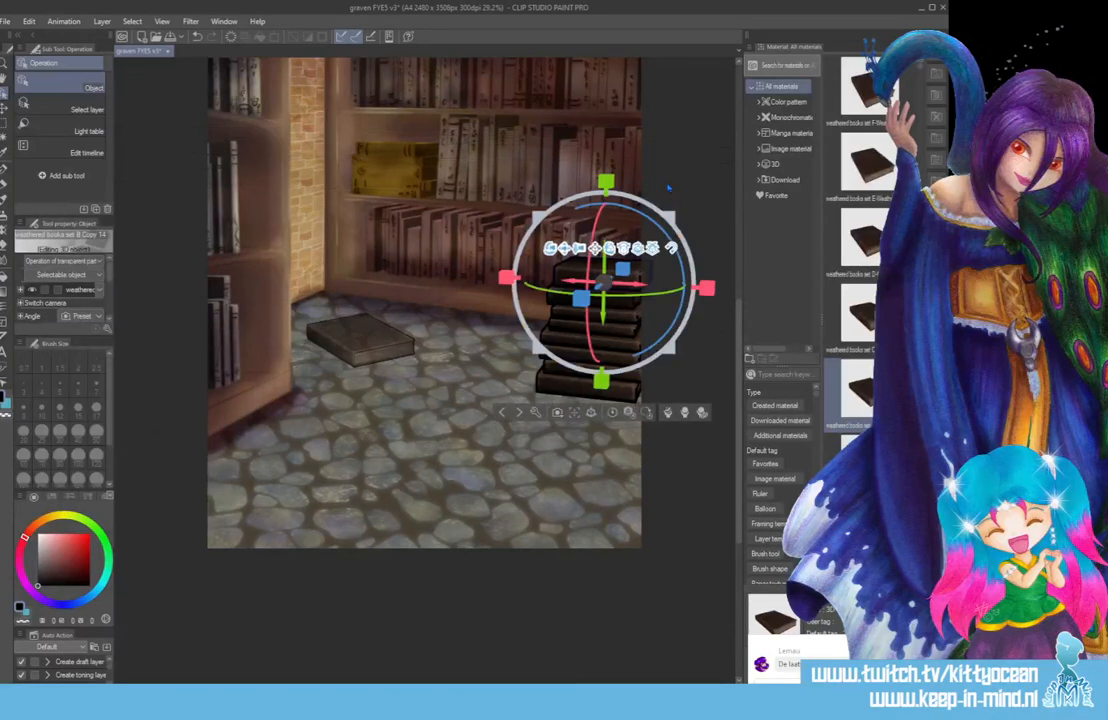
drag(661, 200, 691, 268)
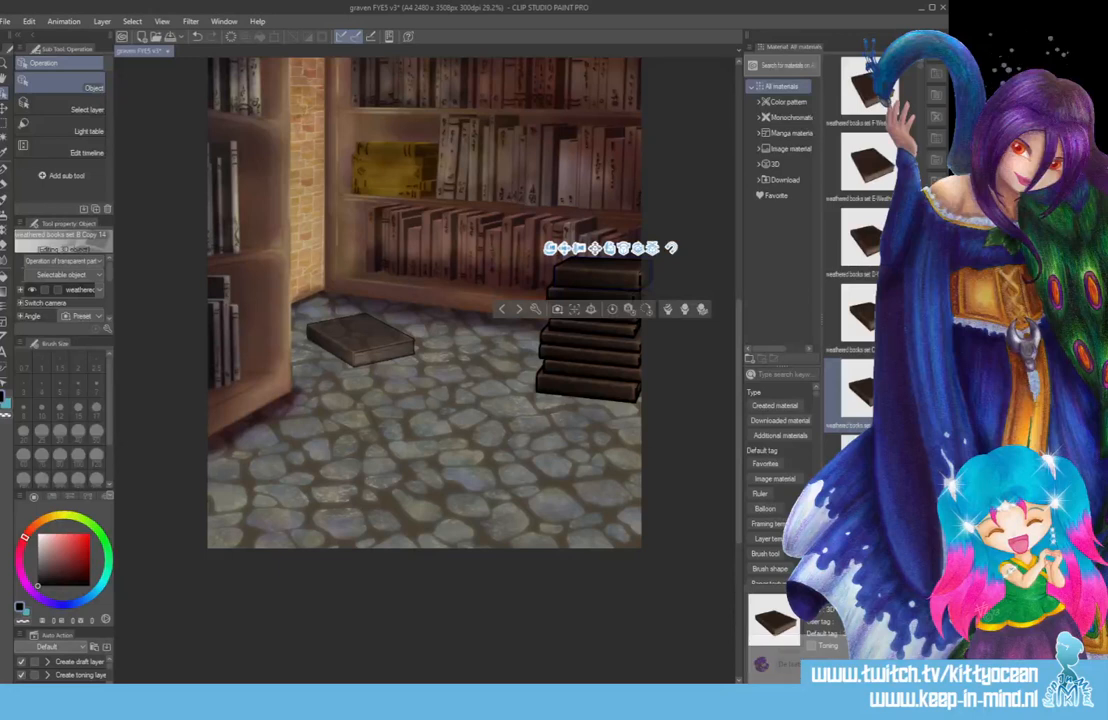
Place one more book copy on top of the pile and shift it slightly sideways over the book below.
drag(690, 356, 684, 334)
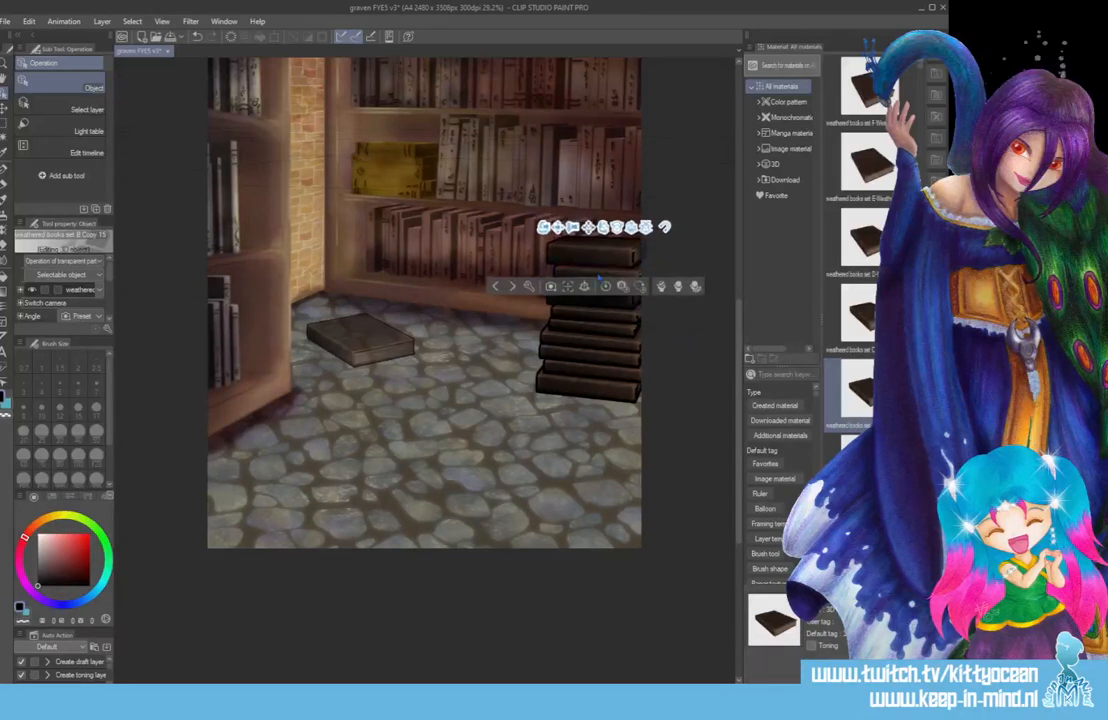
click(596, 252)
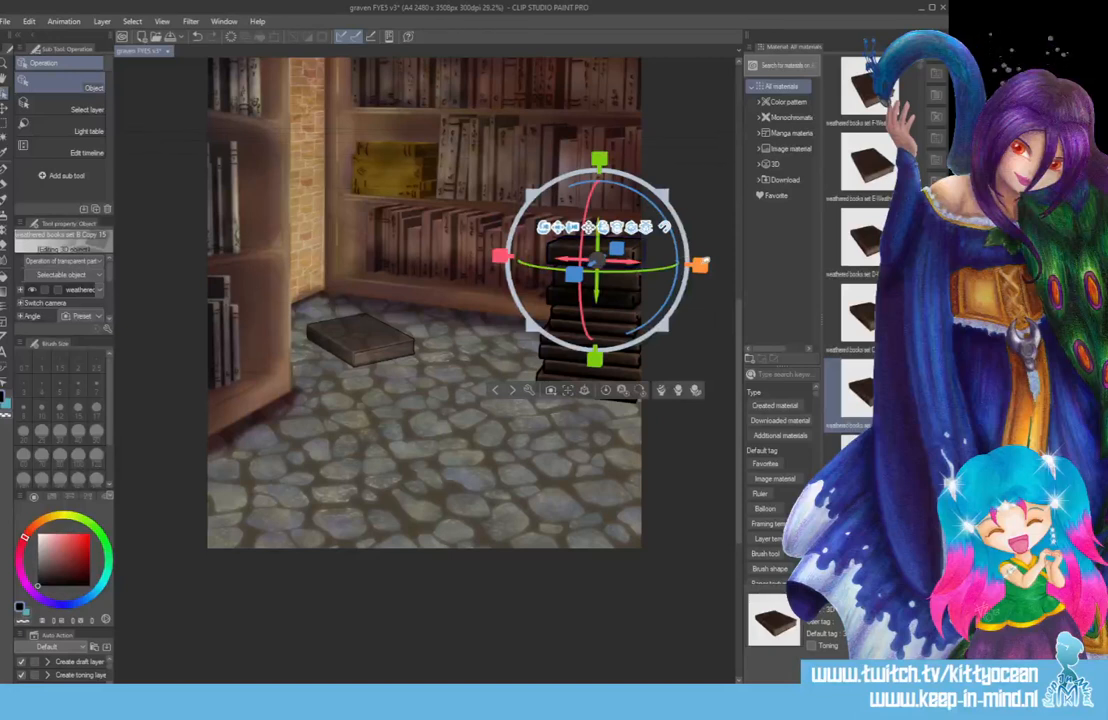
click(612, 227)
click(702, 313)
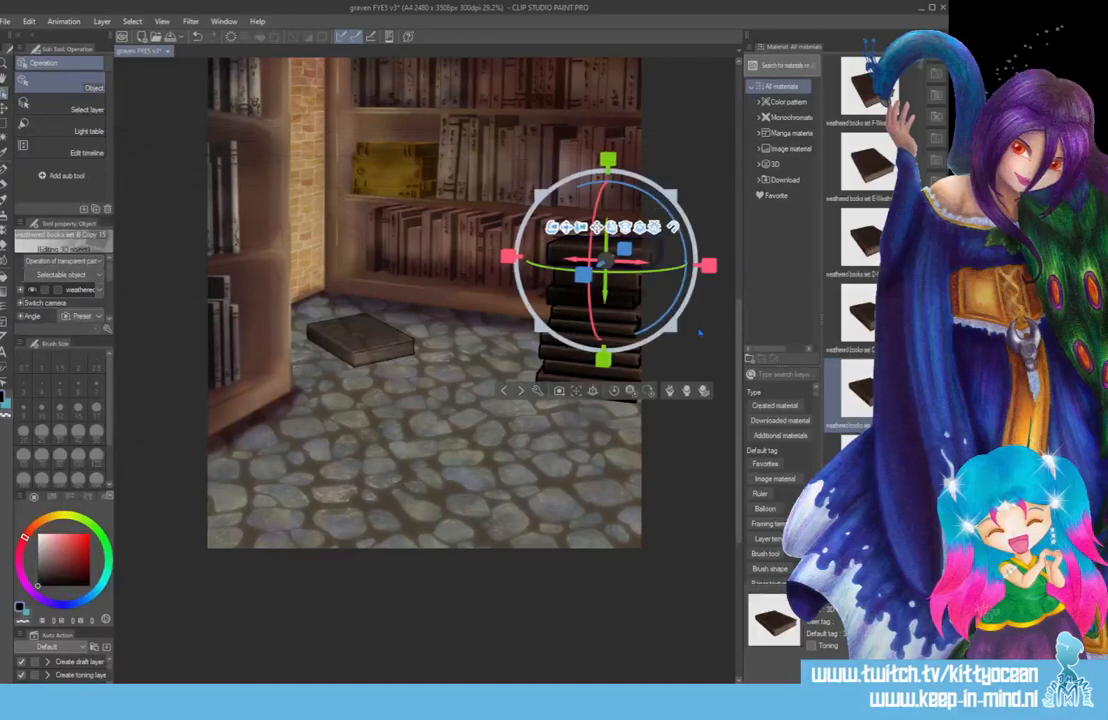
click(700, 336)
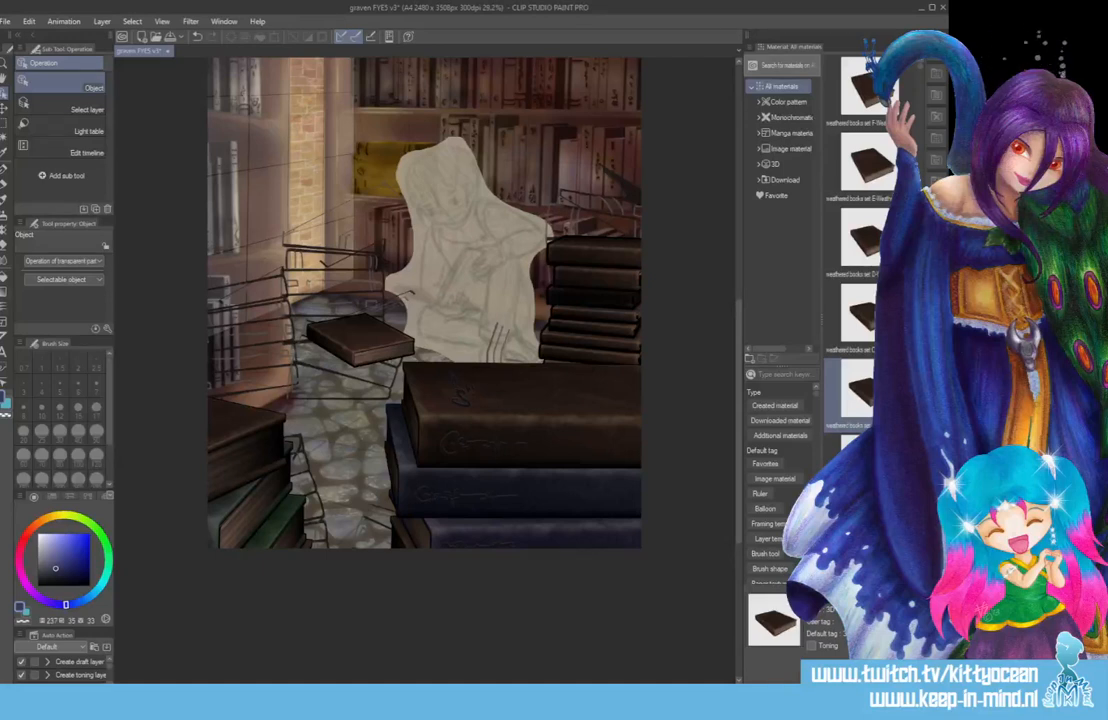
Browse the full material library past the book and Christmas ornament materials to the candle materials.
scroll(866, 328, down, 6)
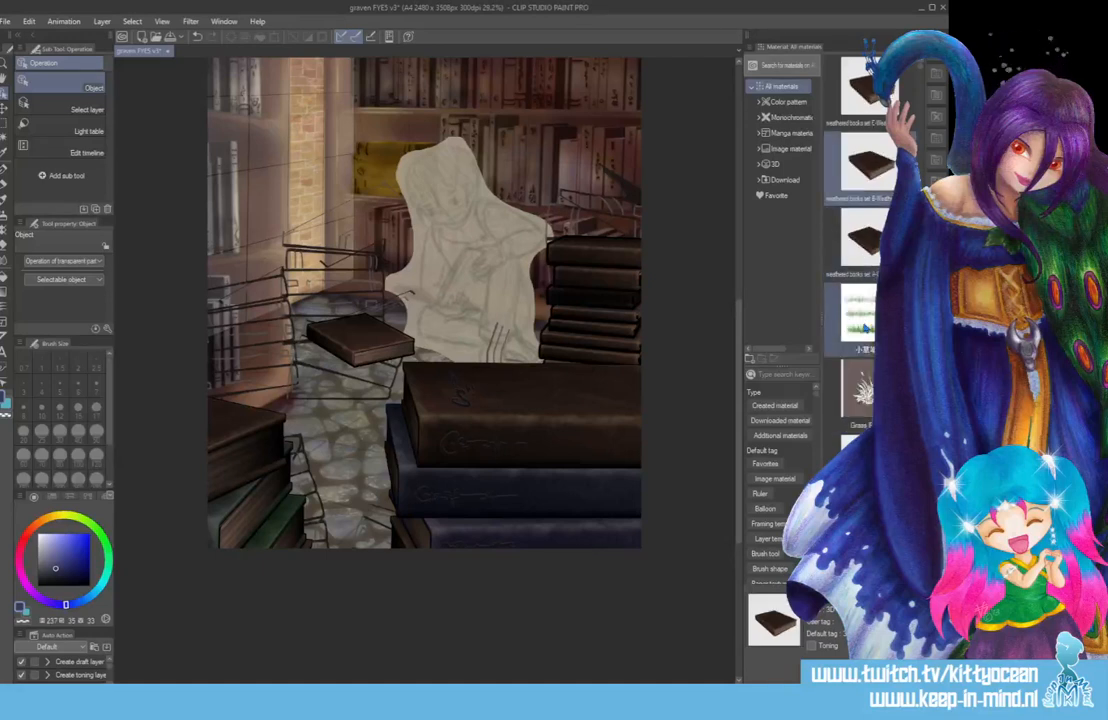
scroll(866, 328, down, 5)
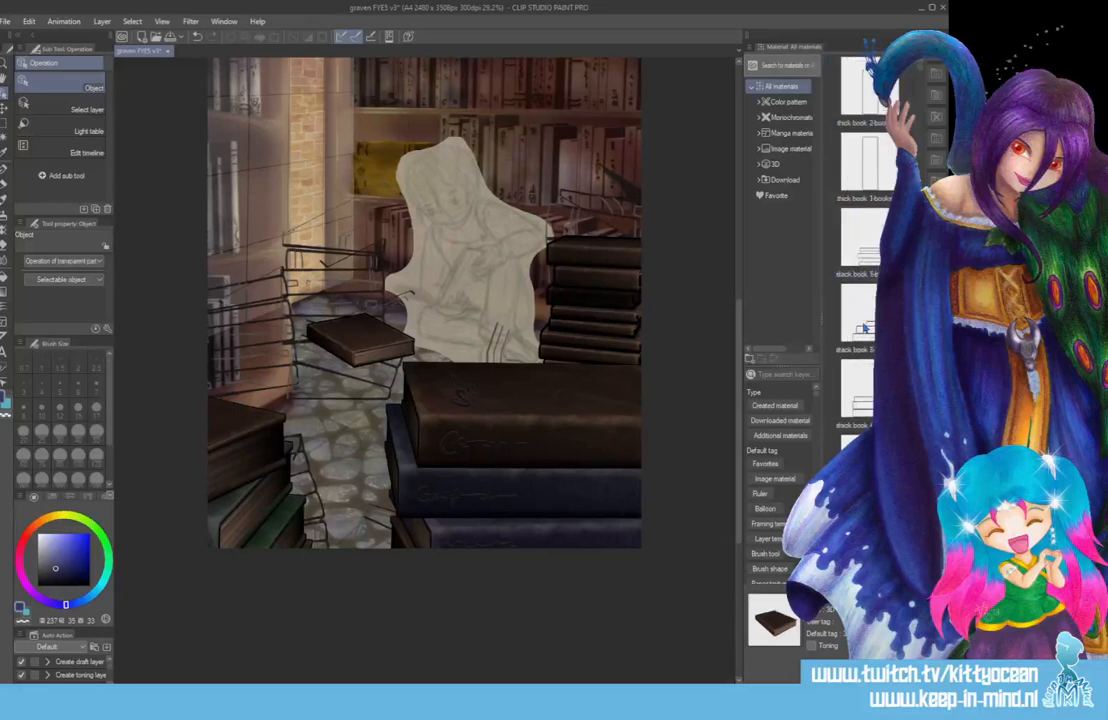
scroll(866, 328, down, 5)
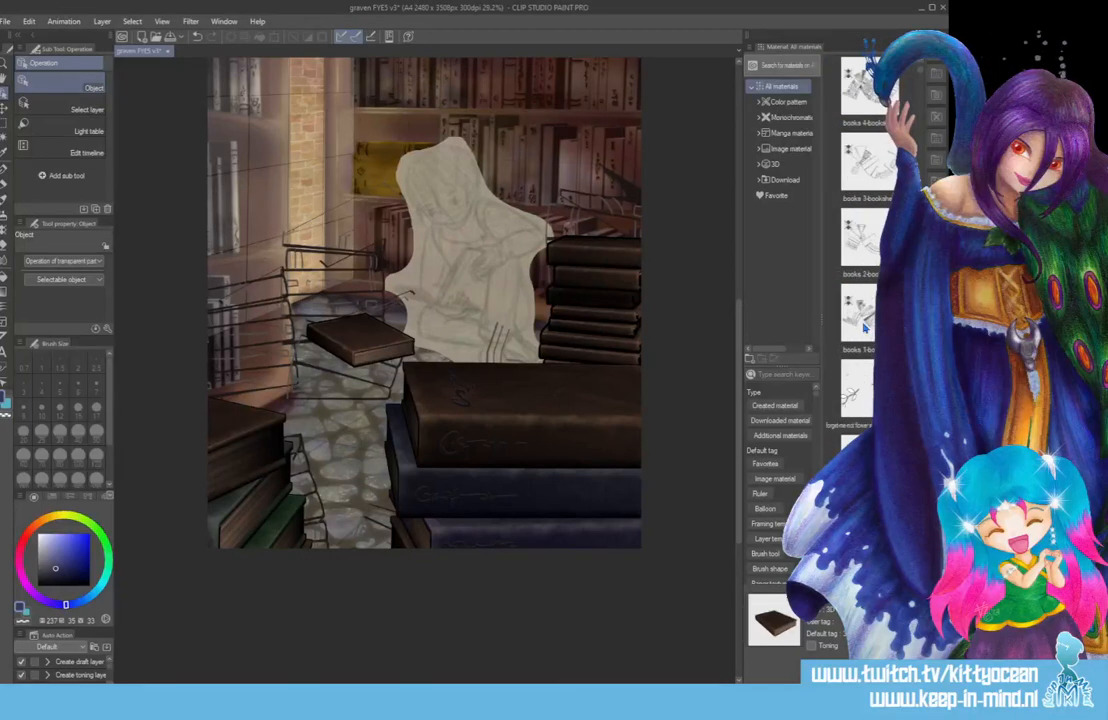
scroll(866, 328, down, 5)
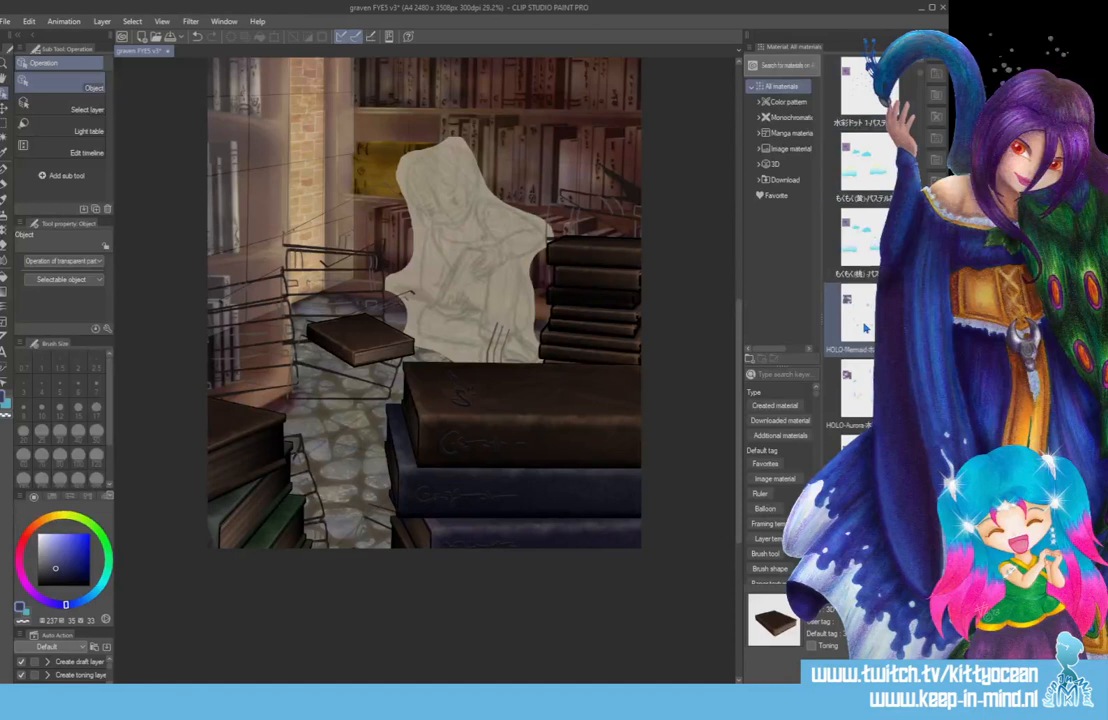
scroll(866, 327, down, 5)
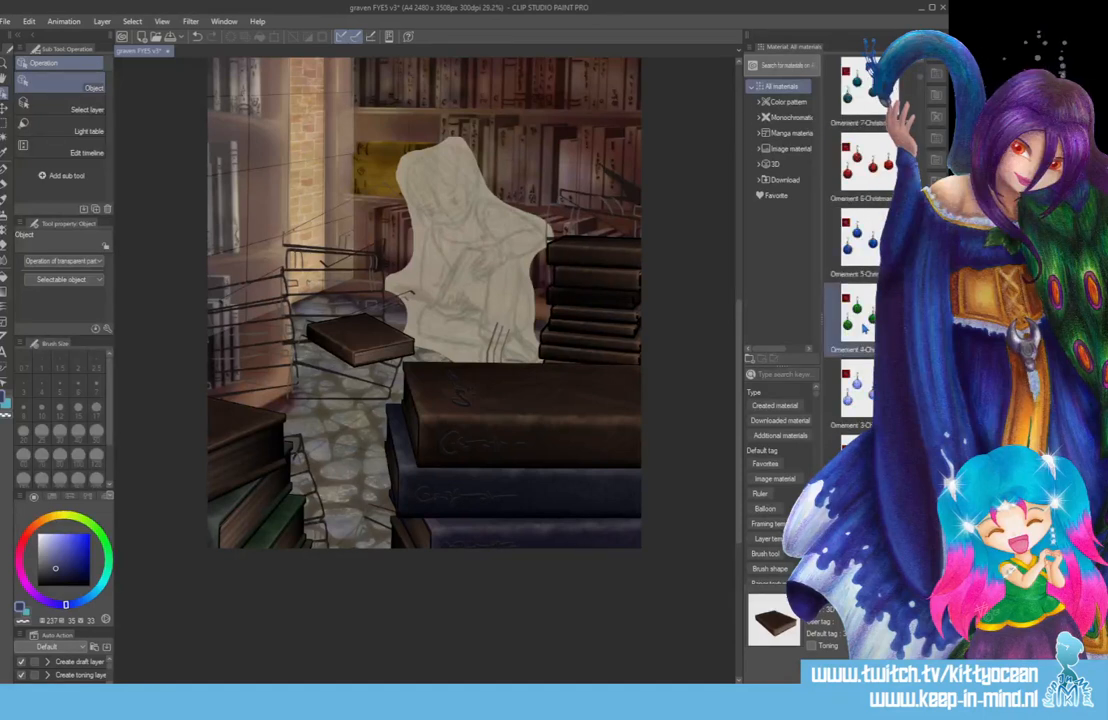
scroll(861, 326, down, 3)
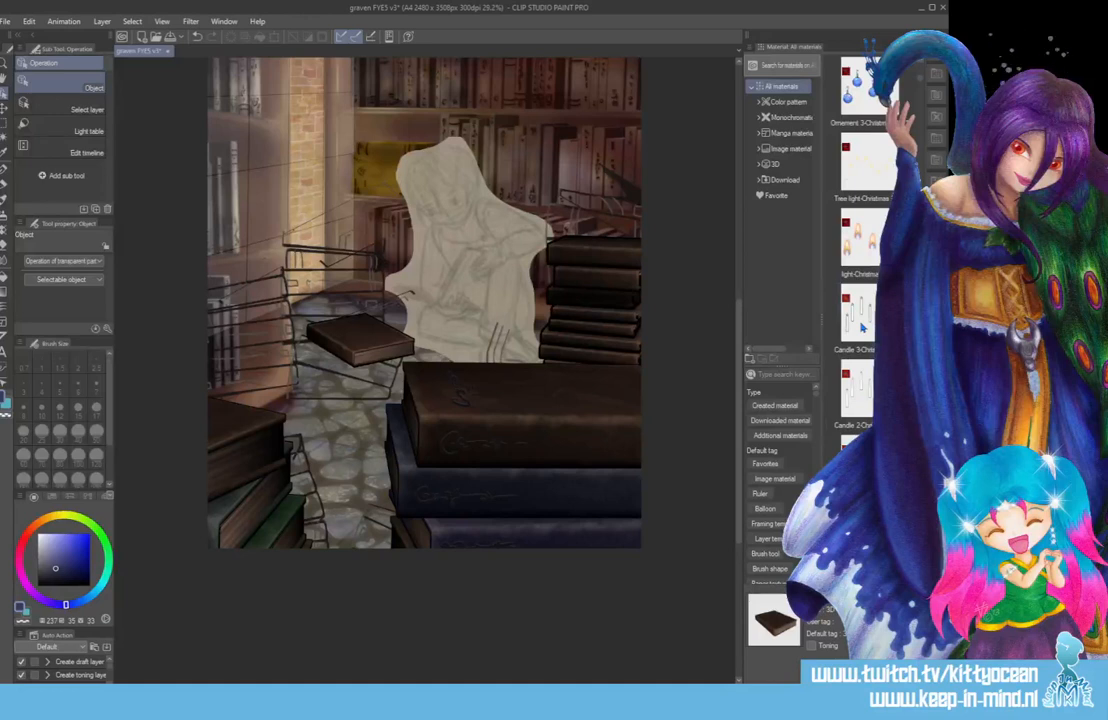
scroll(861, 326, down, 3)
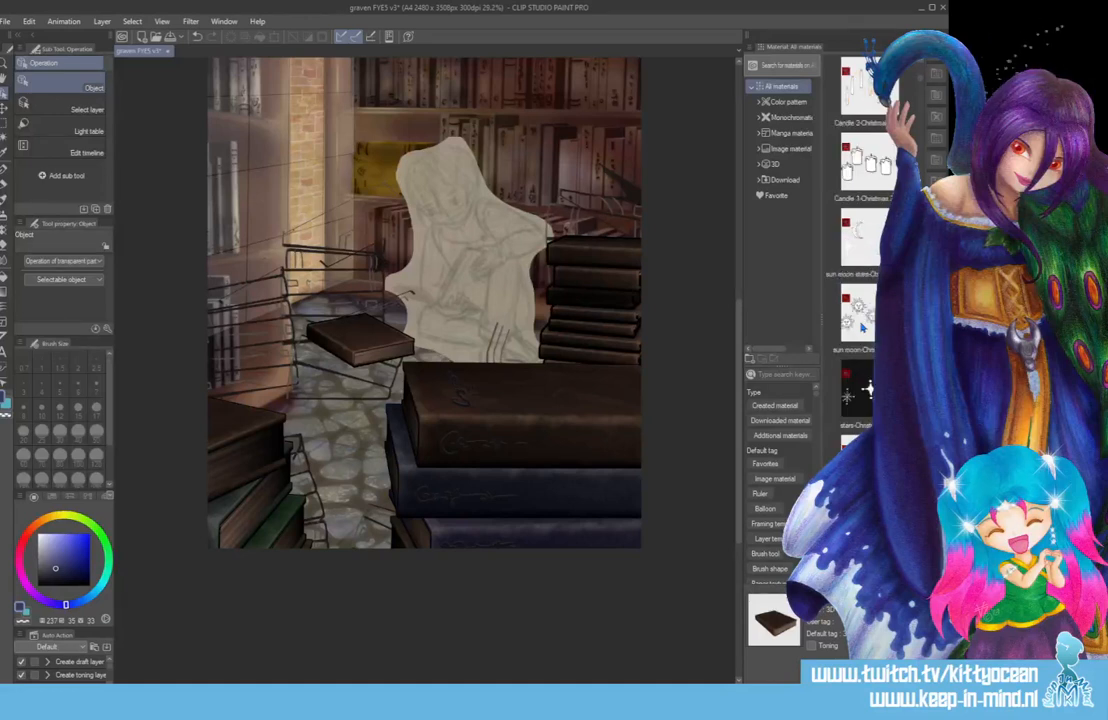
scroll(861, 326, down, 1)
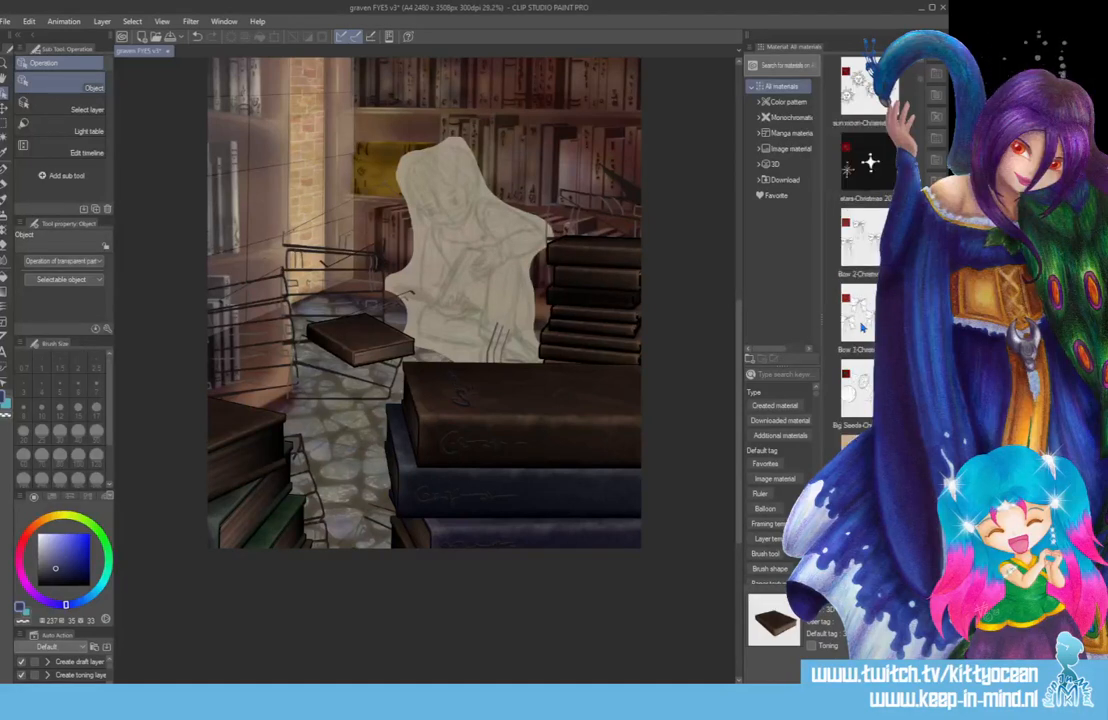
scroll(861, 326, down, 4)
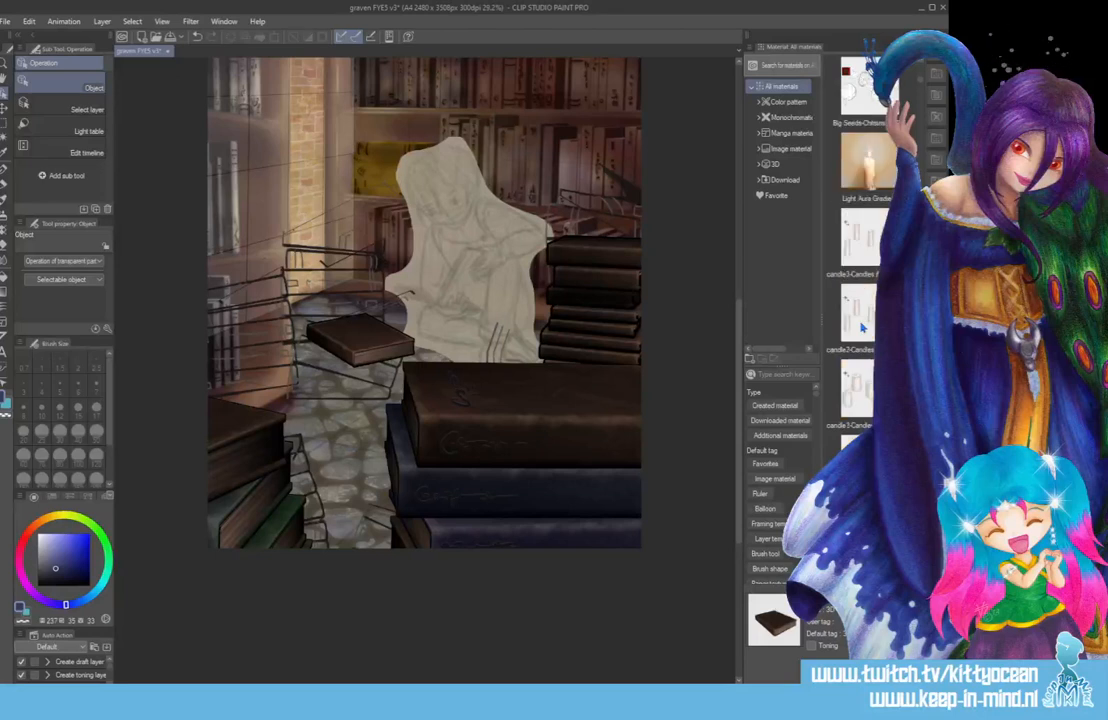
scroll(861, 326, down, 2)
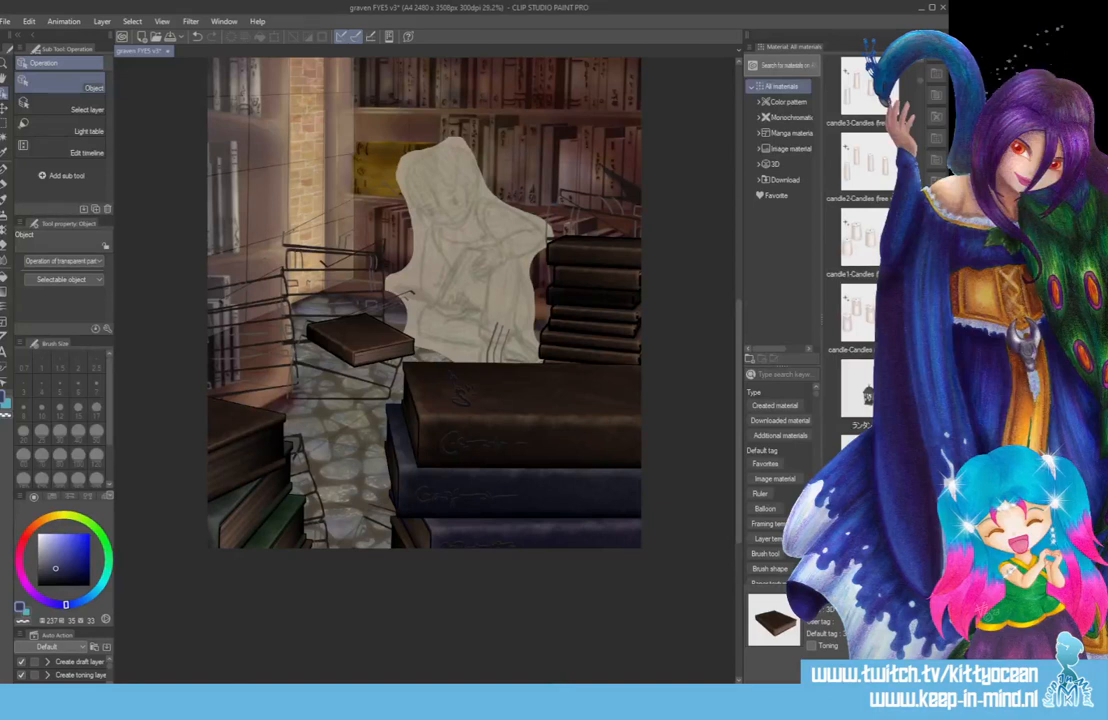
Select the books in the pile one after another from top to bottom, and save the illustration.
click(600, 252)
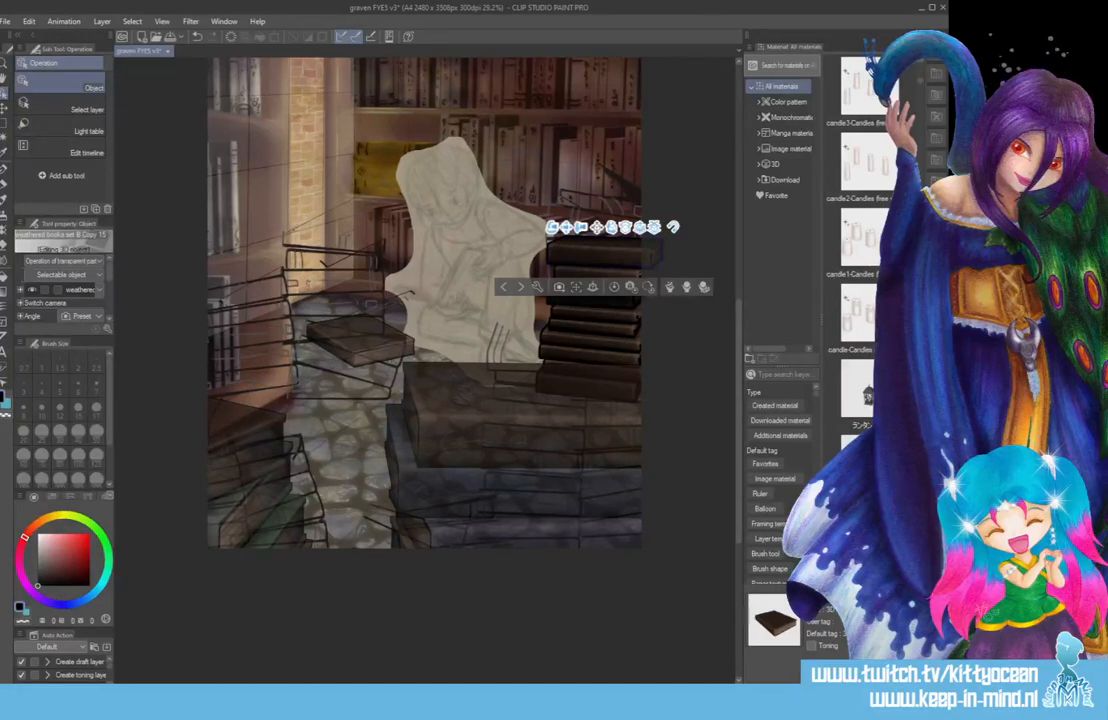
click(598, 274)
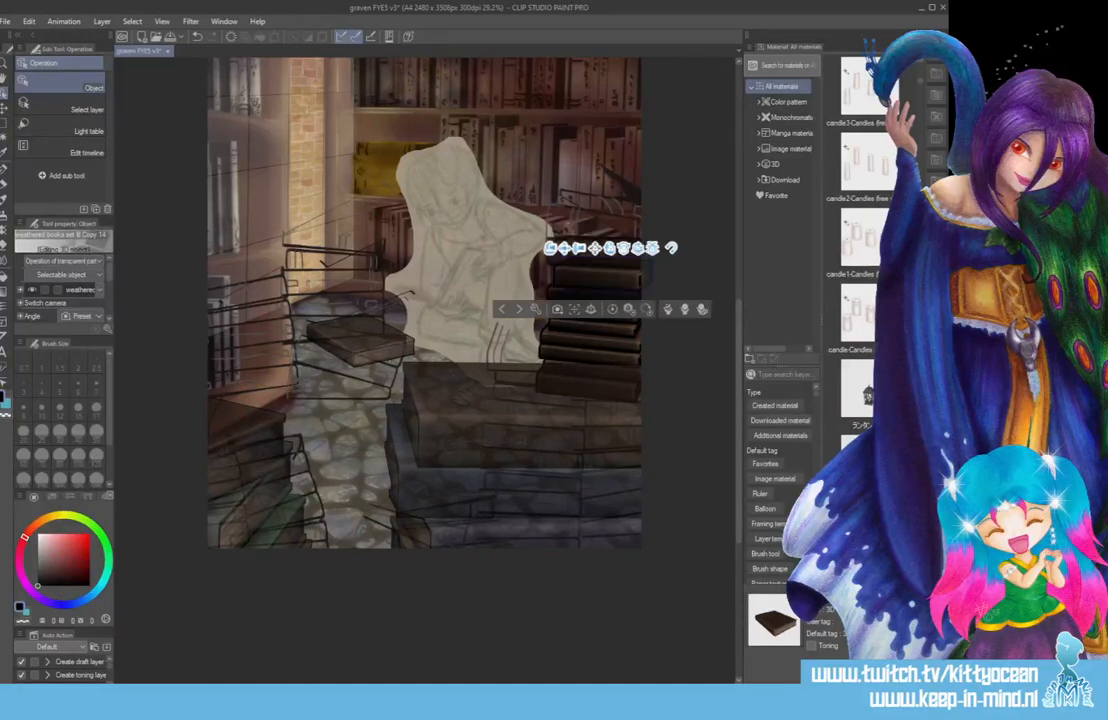
click(594, 346)
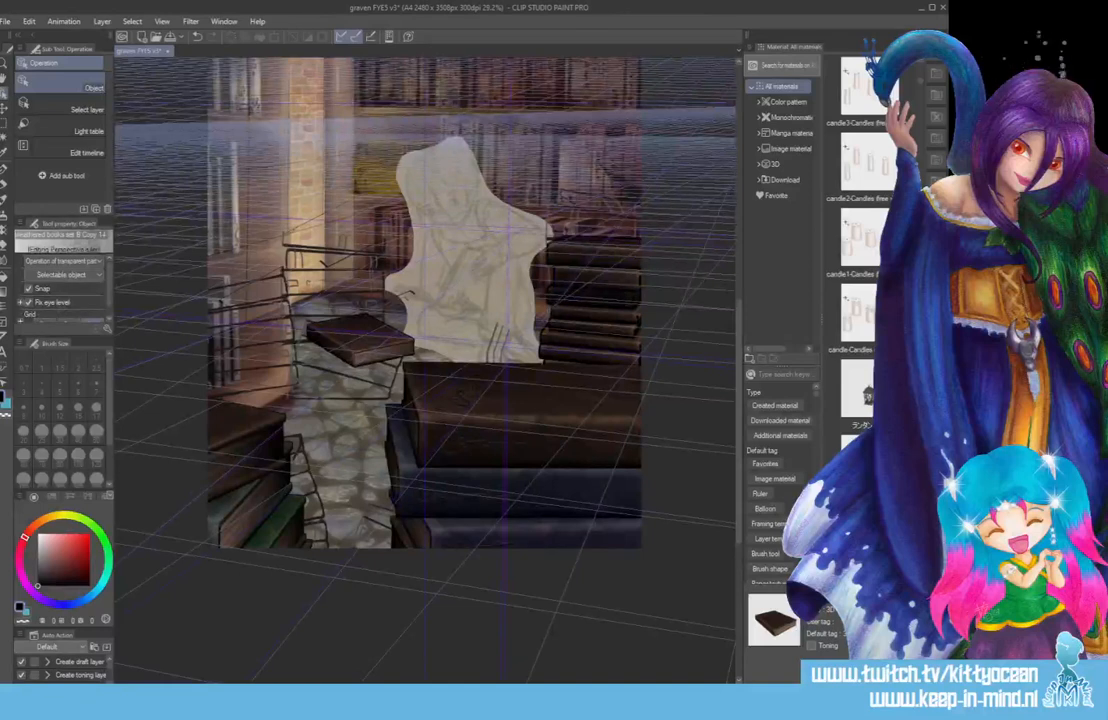
click(594, 346)
click(596, 294)
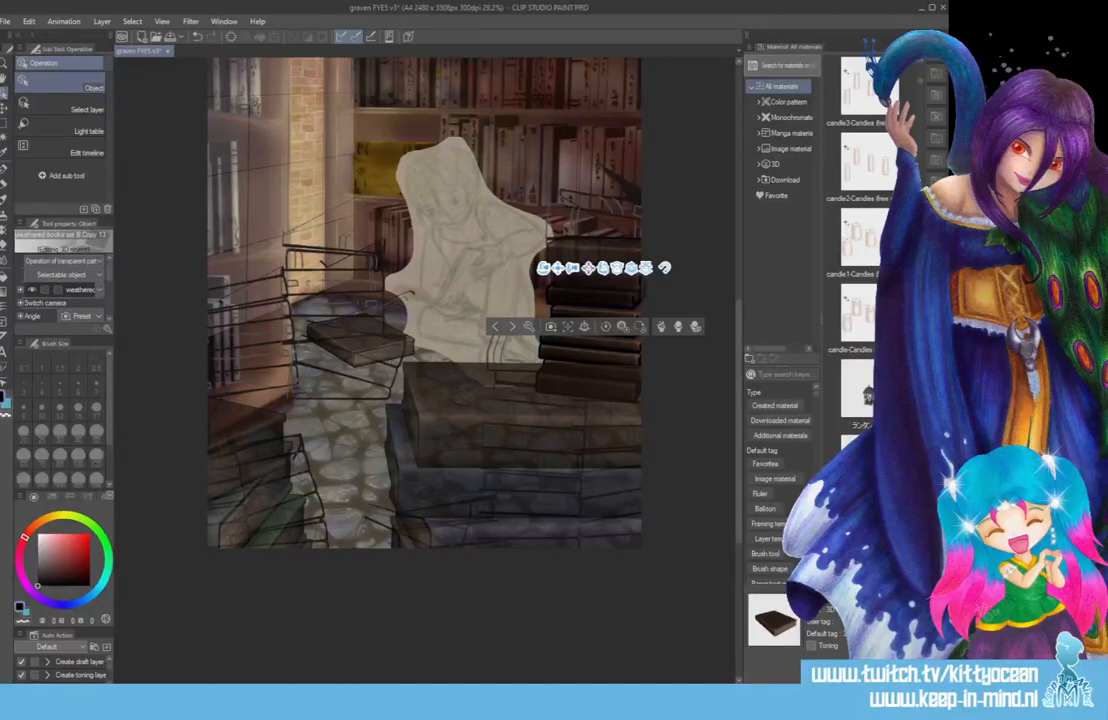
click(597, 313)
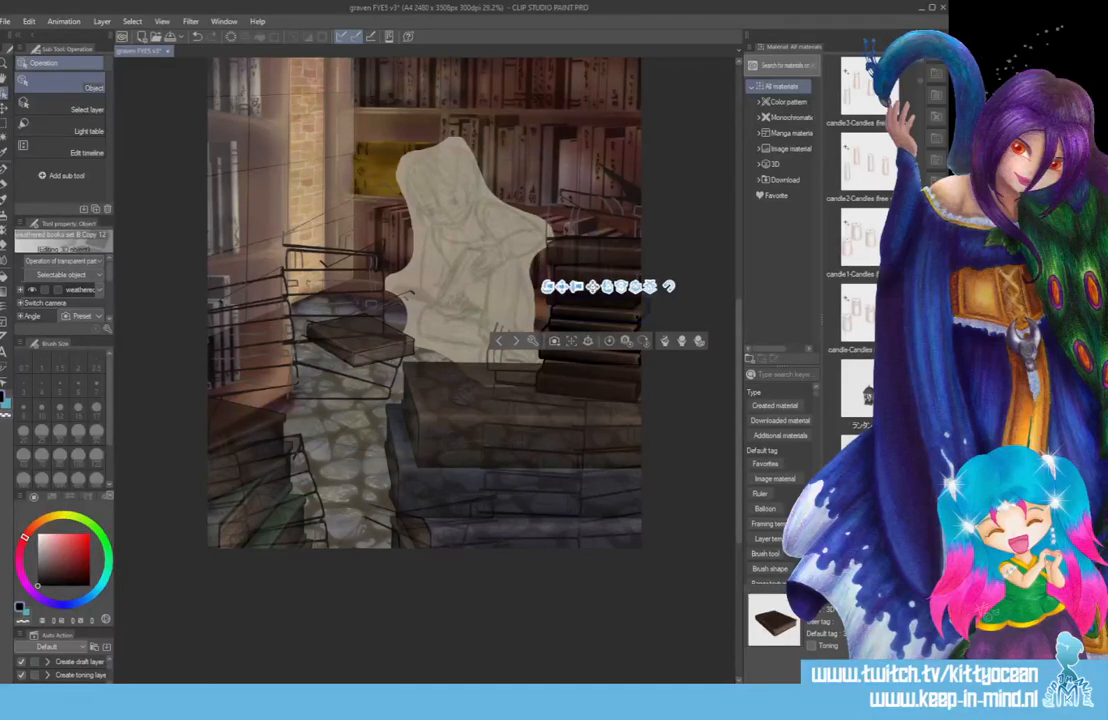
click(597, 326)
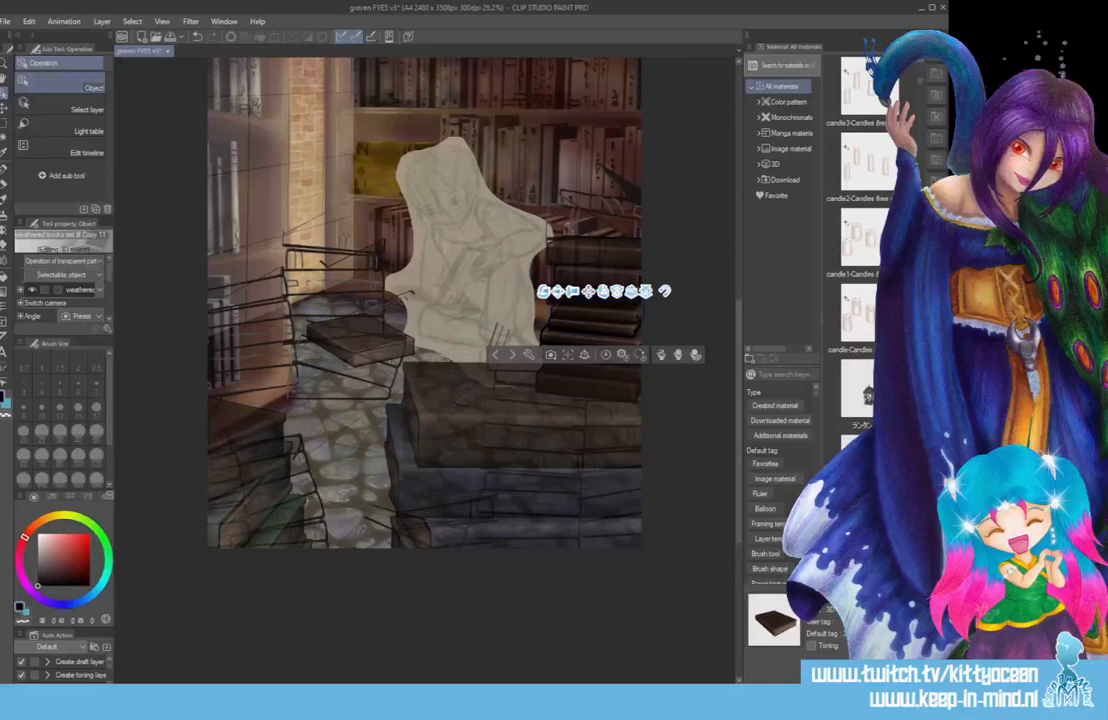
click(597, 338)
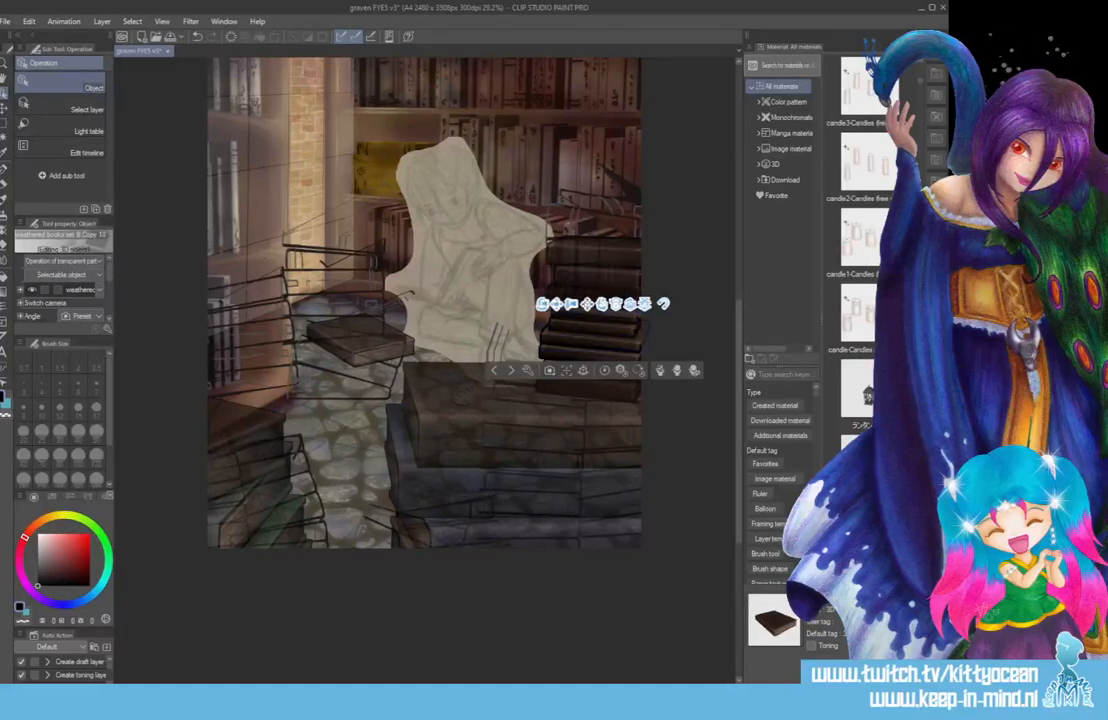
click(597, 351)
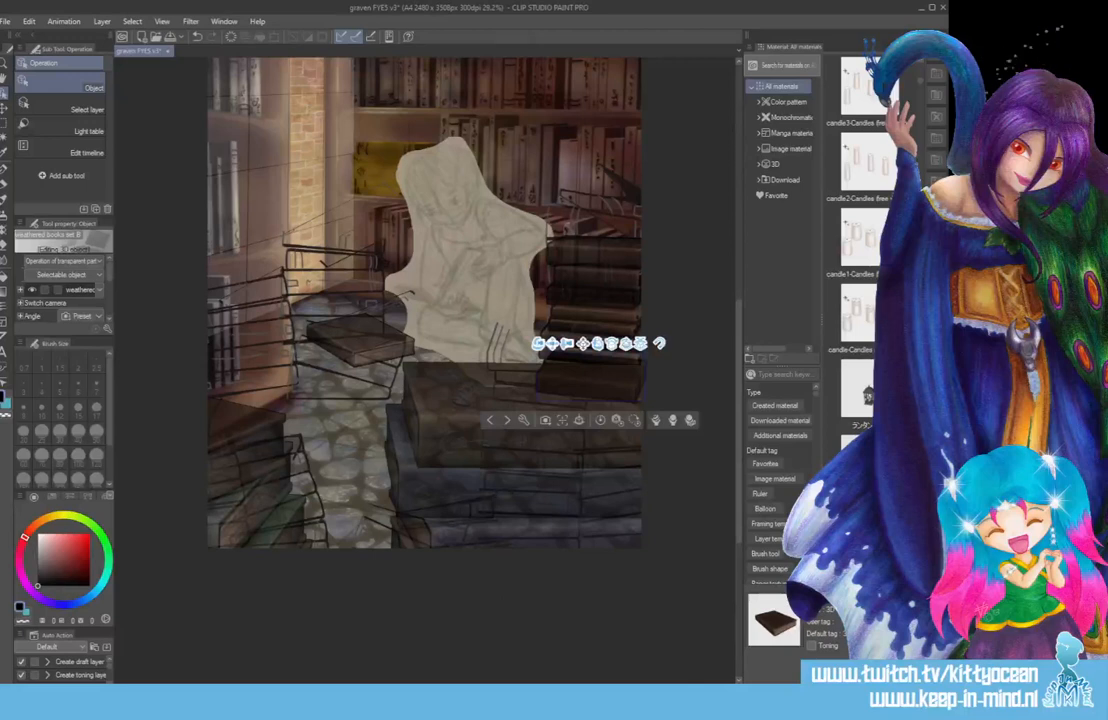
key(ctrl+s)
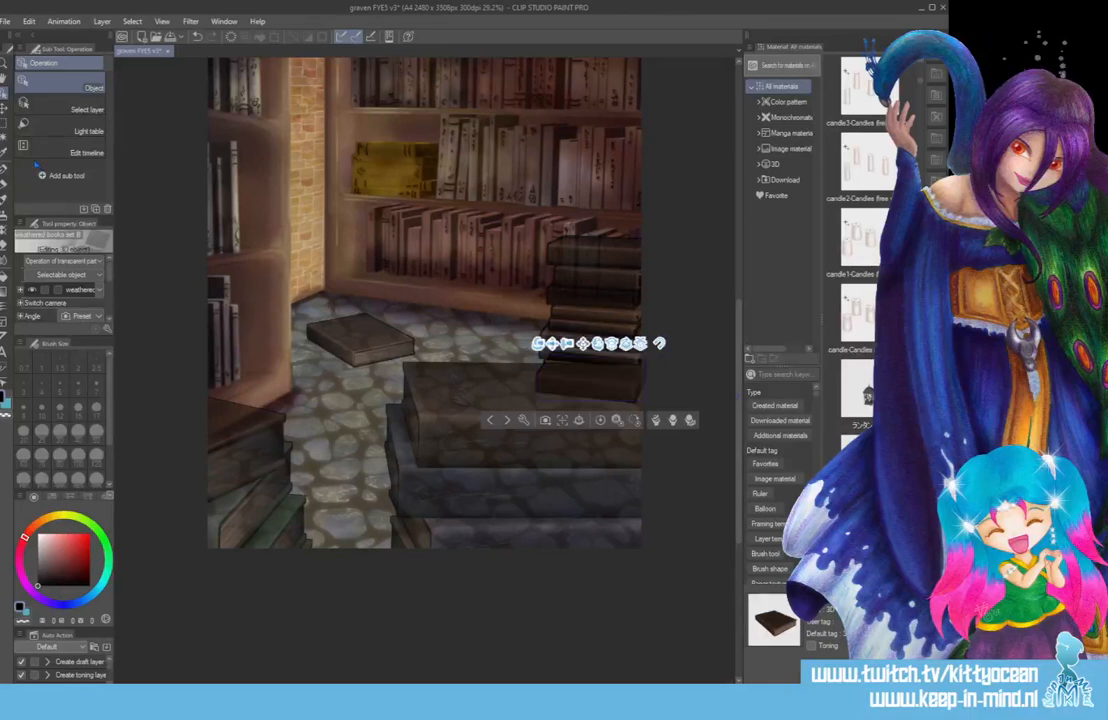
Select a rectangular area around the book pile and fill the bottom book with a muted blue of hue 237 and saturation 23.
click(4, 107)
drag(517, 193, 669, 451)
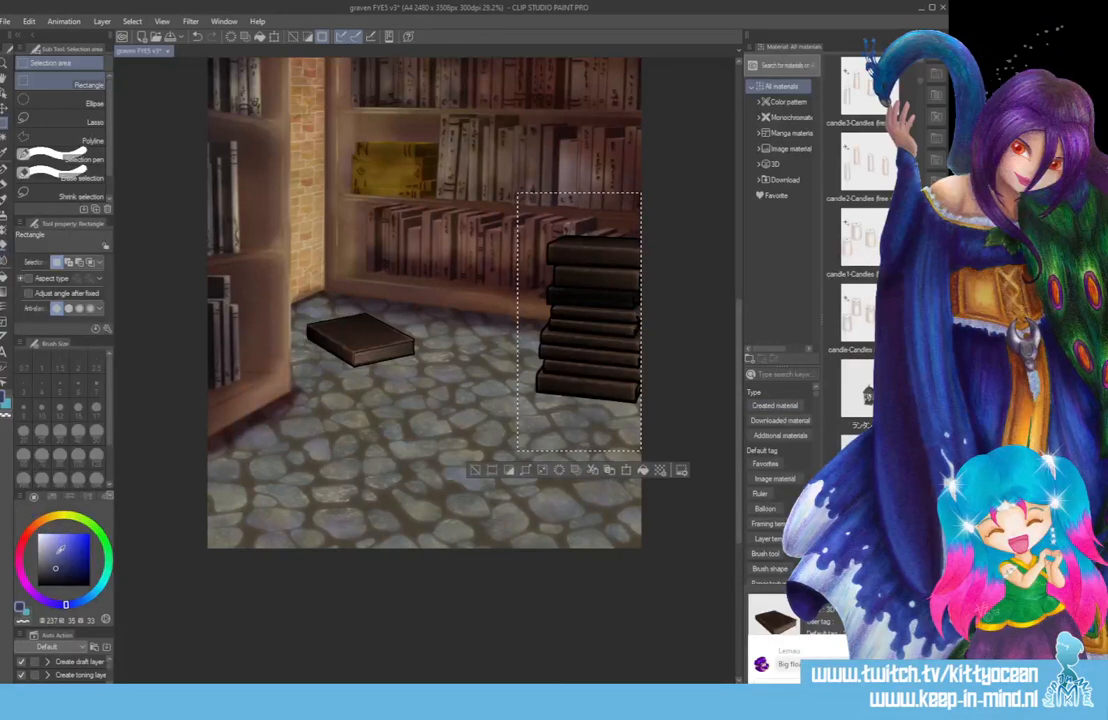
click(55, 549)
click(49, 562)
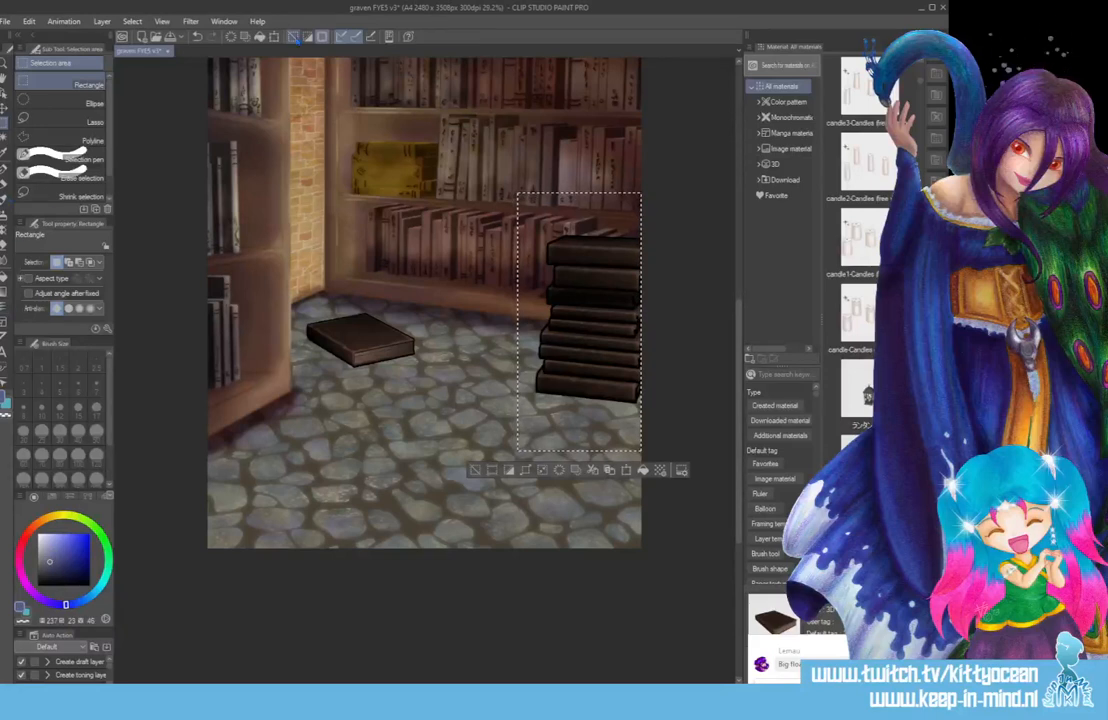
click(260, 36)
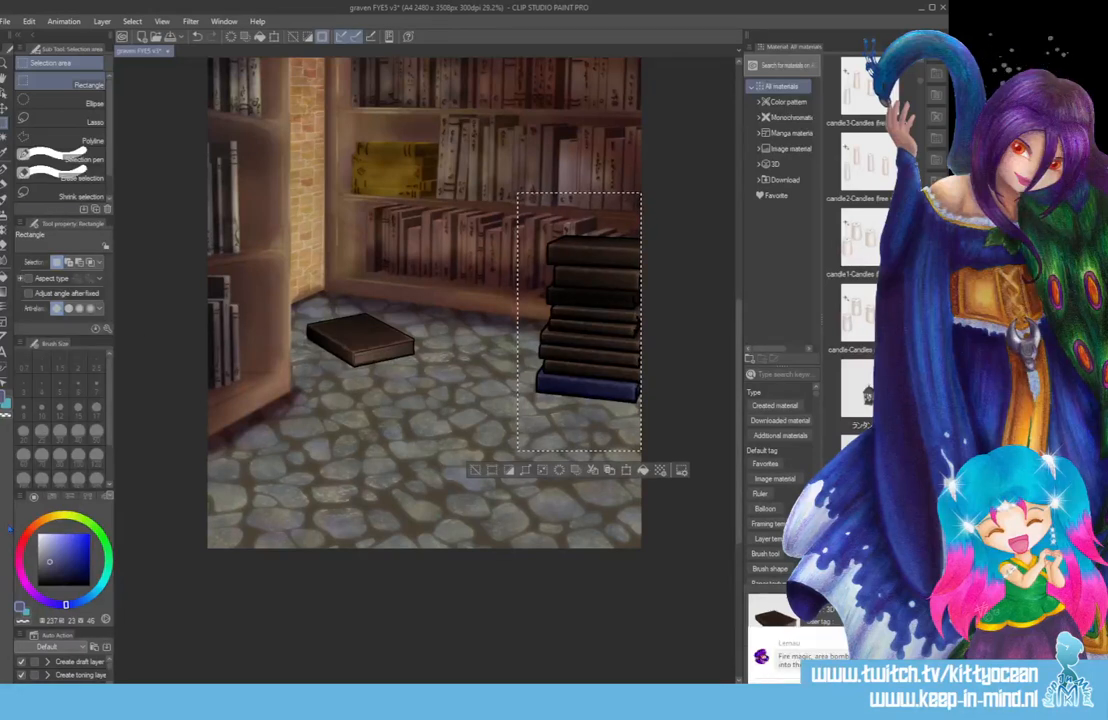
Fill the second book from the bottom and the two thin books mid-pile with orange-brown of hue 24, saturation 32 and value 46.
click(37, 524)
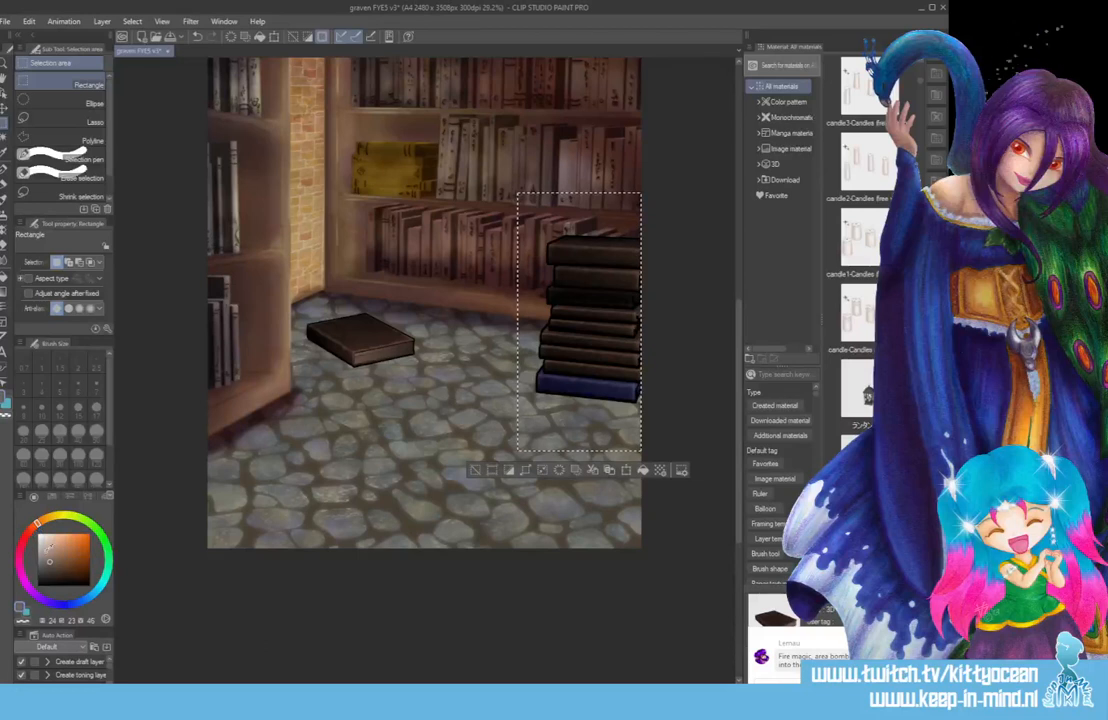
click(45, 551)
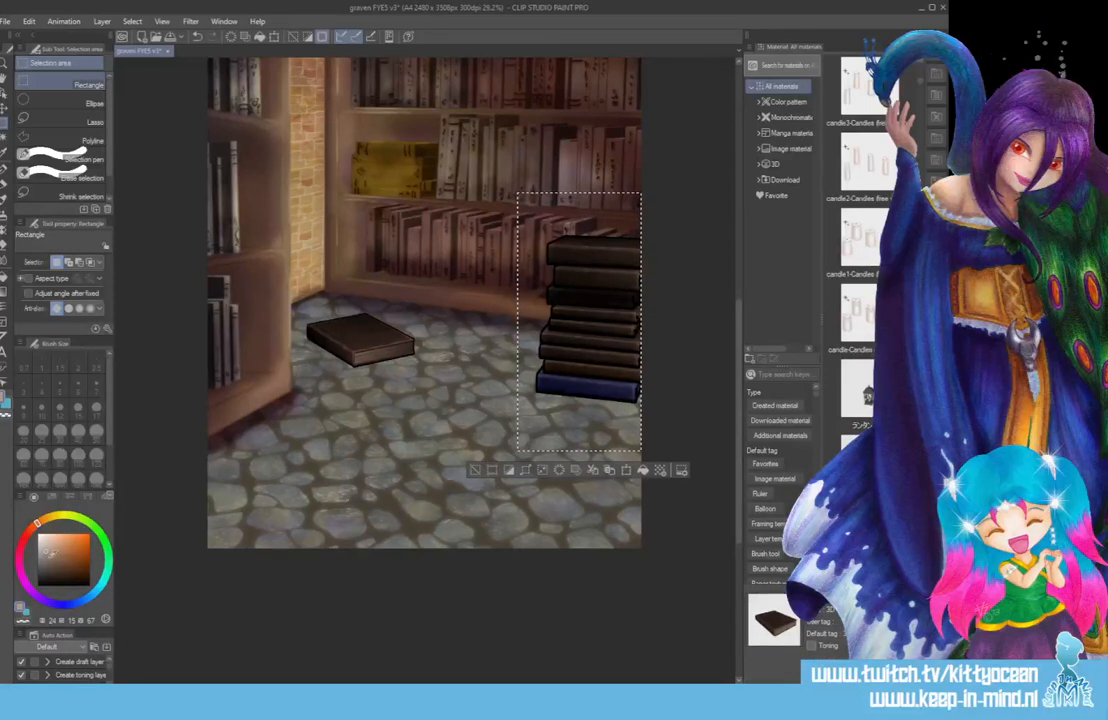
click(54, 562)
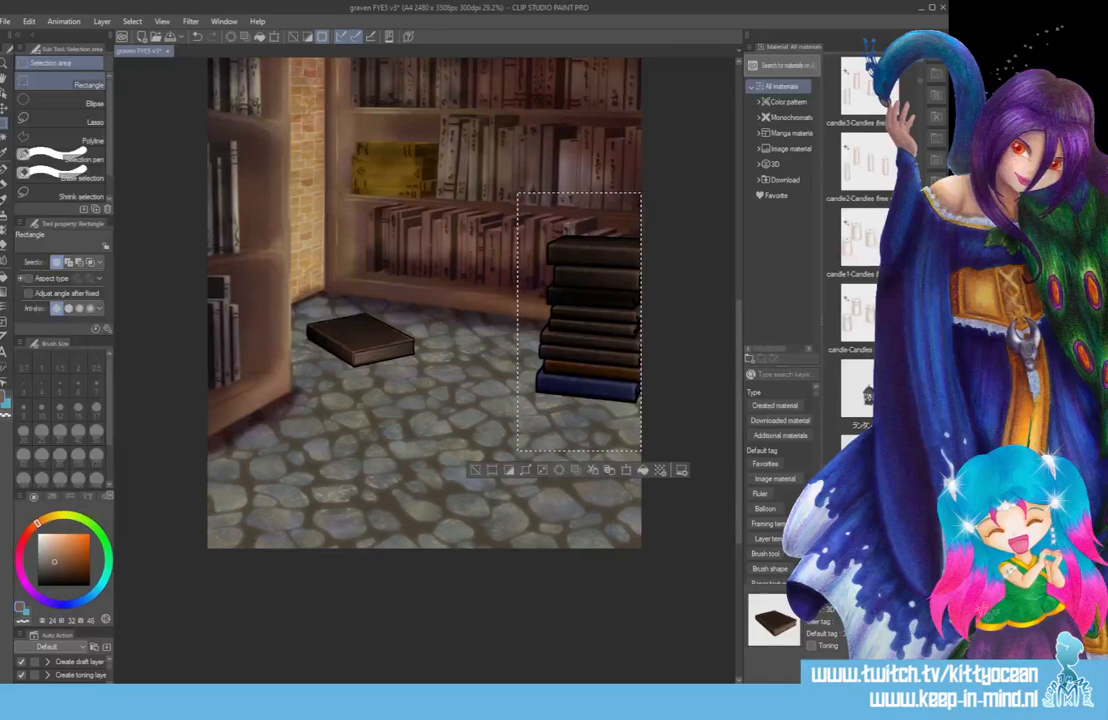
key(Delete)
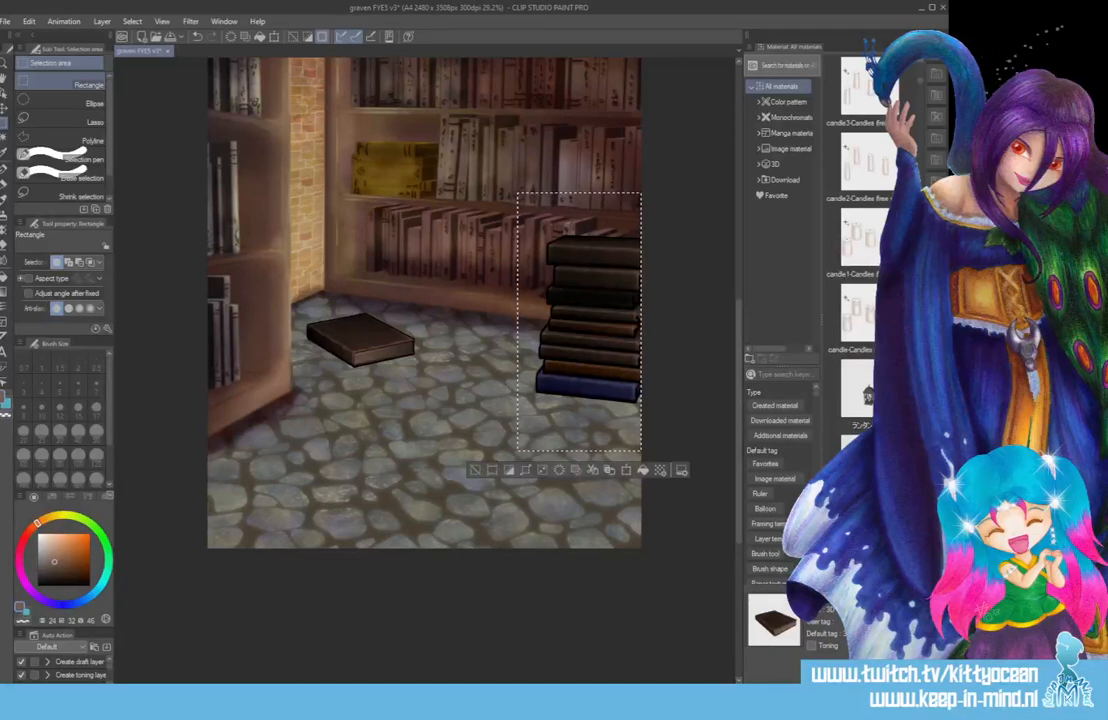
key(ctrl+v)
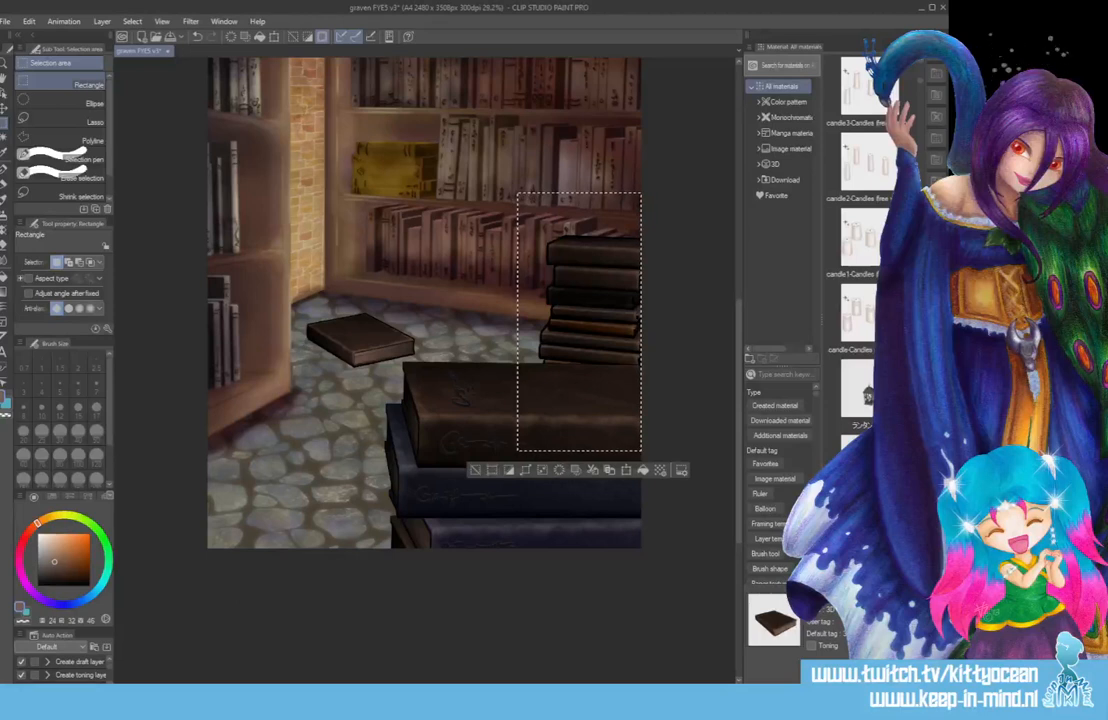
key(ctrl+z)
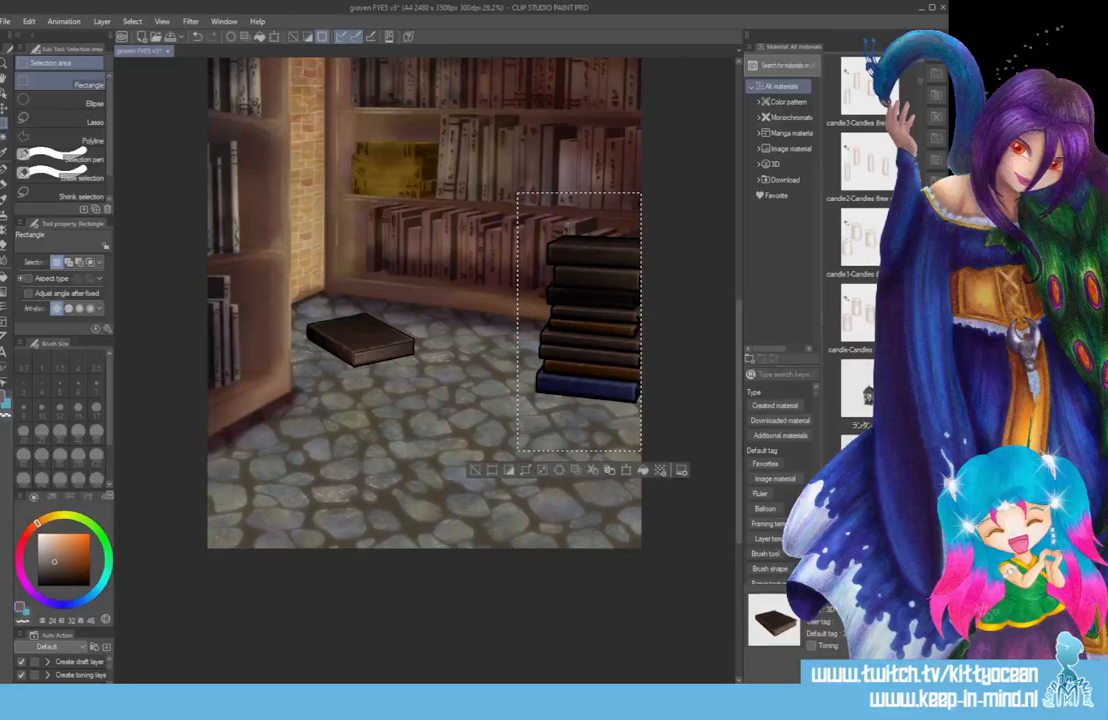
key(ctrl+z)
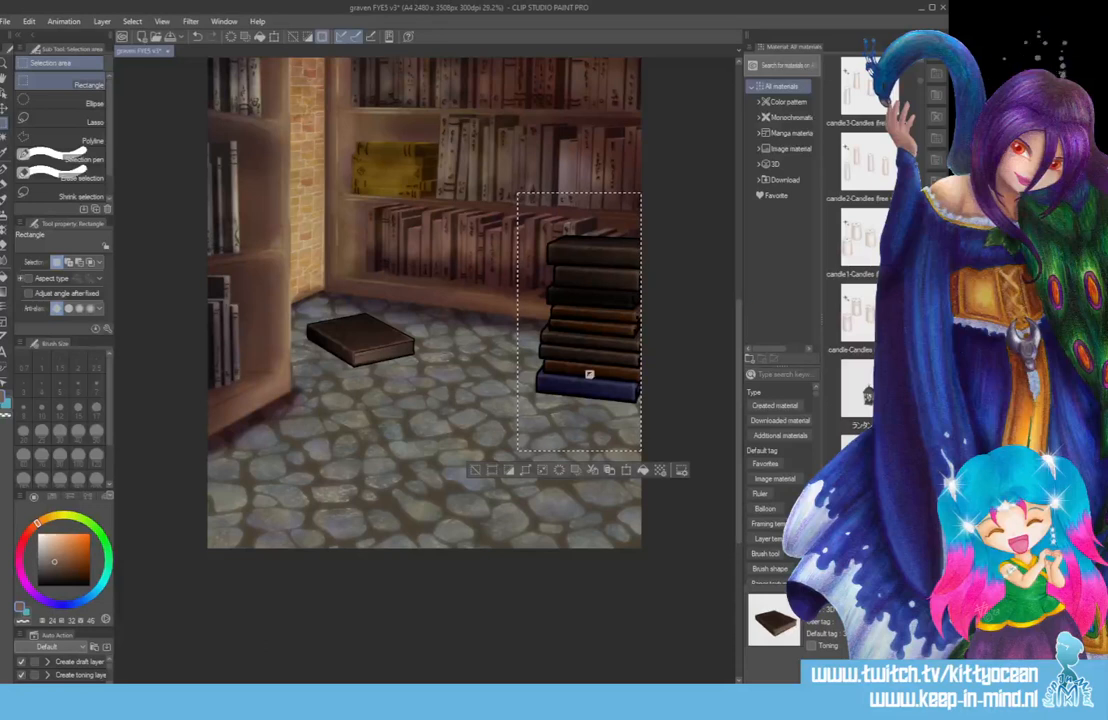
Fill the third book from the top and the top book with green of hue 125, saturation 67 and value 31, and clear the selection.
click(104, 540)
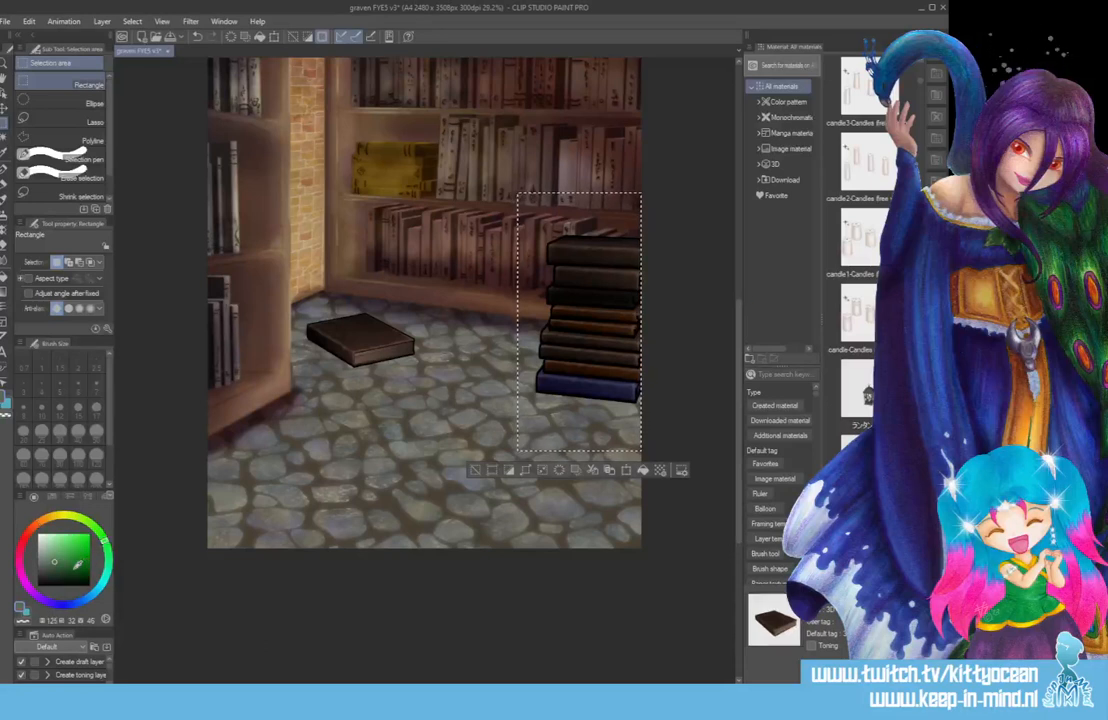
click(72, 569)
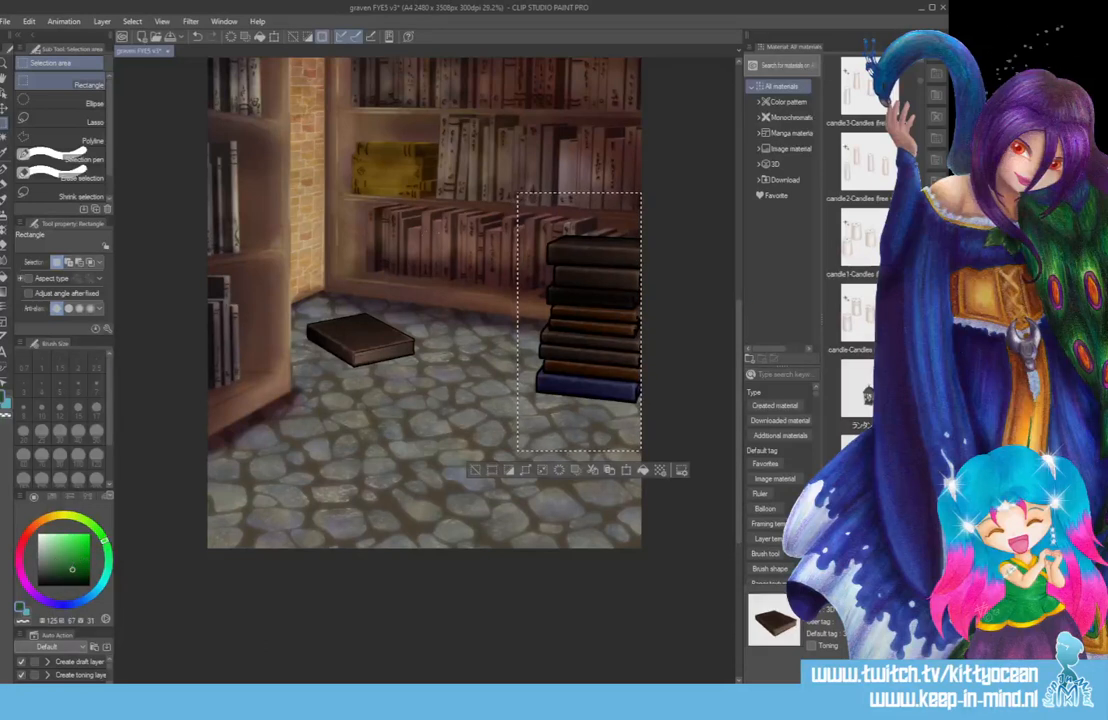
click(259, 40)
key(ctrl+plus)
key(ctrl+plus)
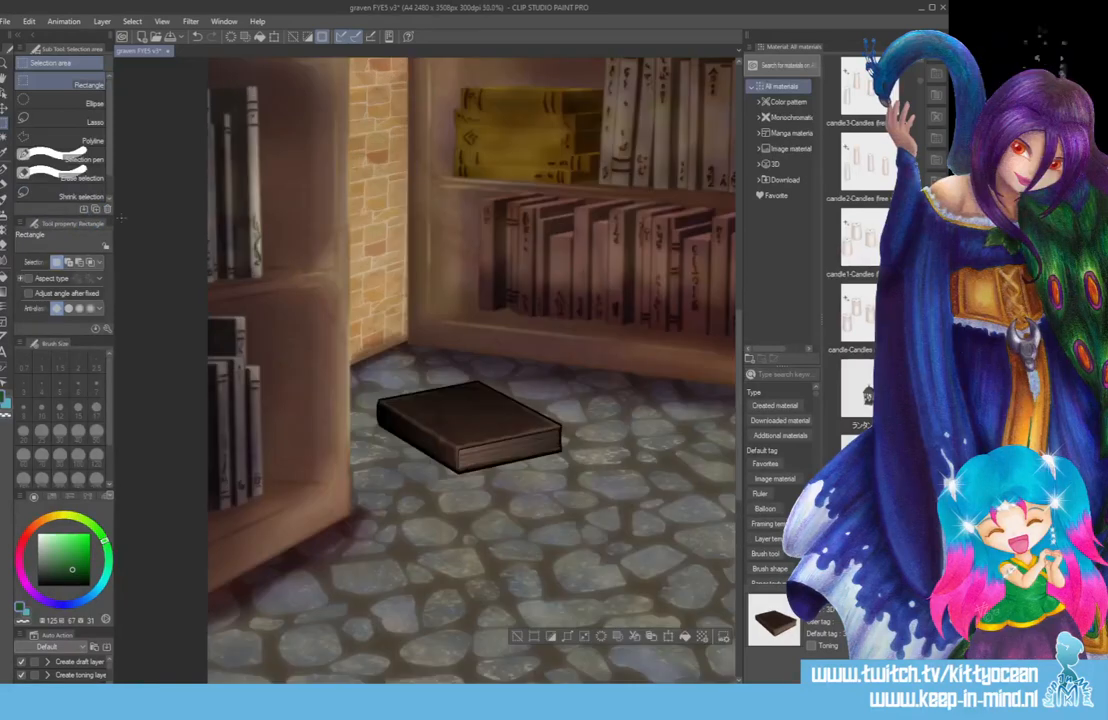
drag(377, 681, 504, 681)
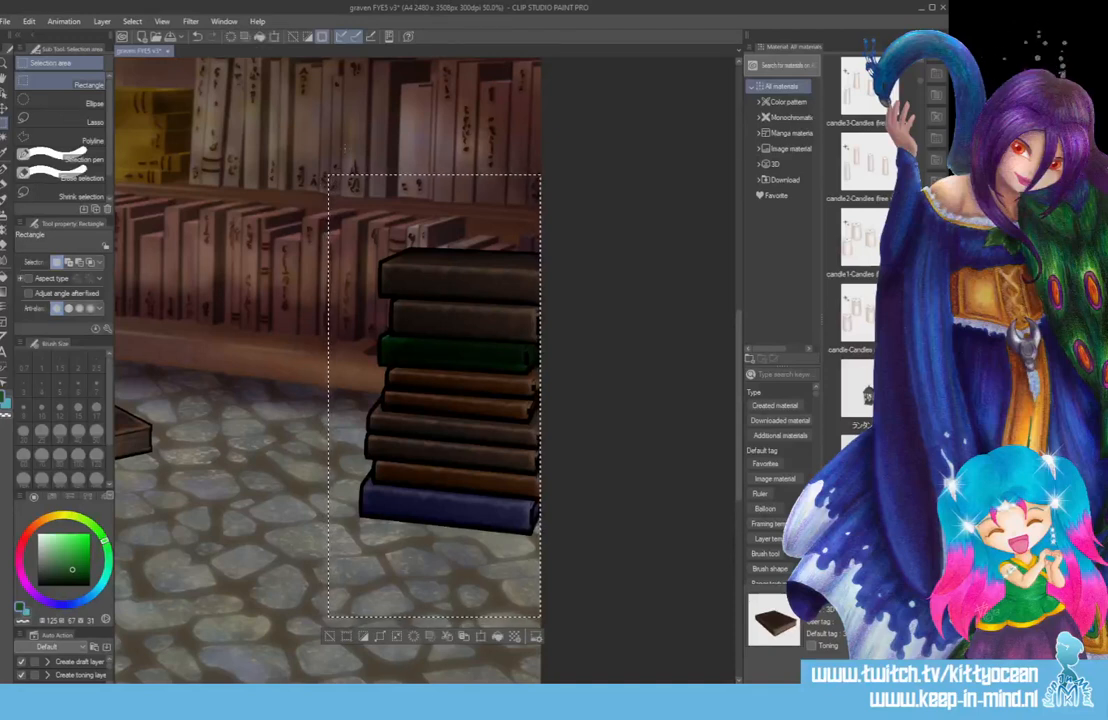
click(260, 37)
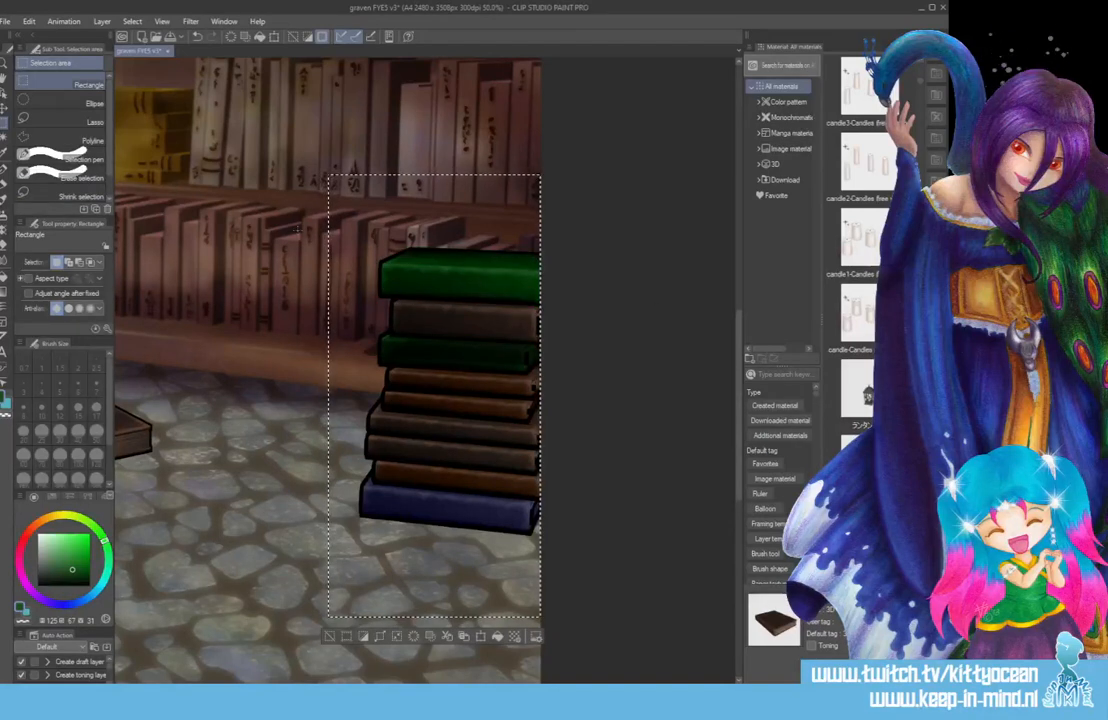
key(ctrl+d)
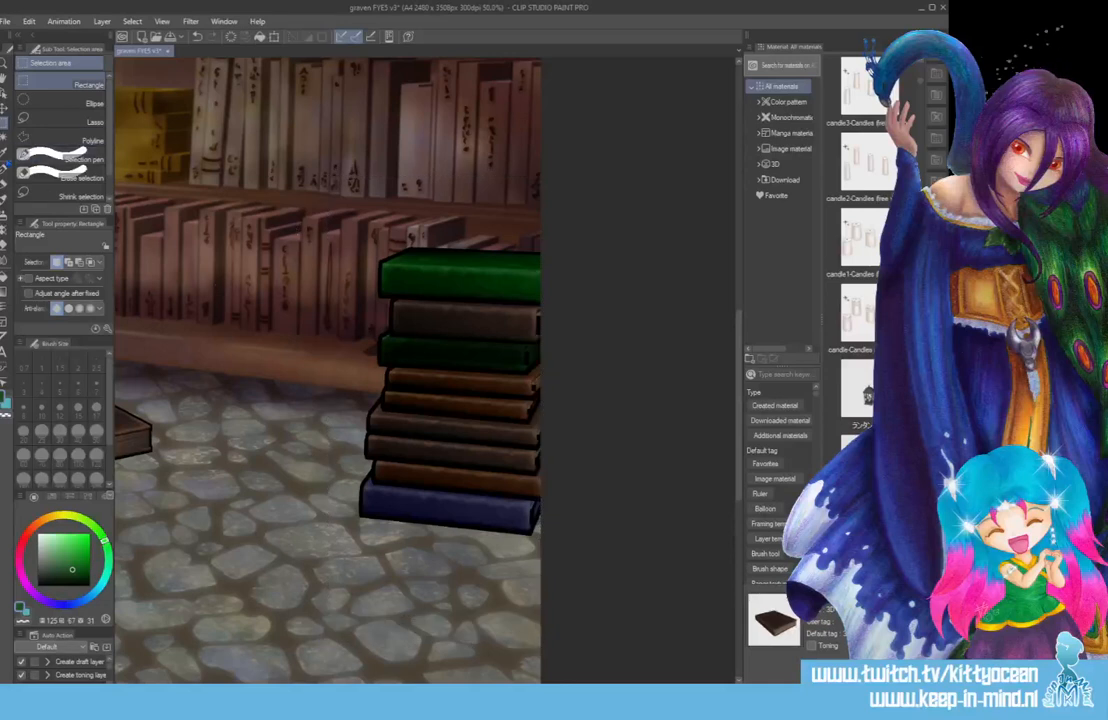
Select the green top book as a 3D object, nudge it sideways, set it to the ground and raise it back onto the pile.
click(4, 88)
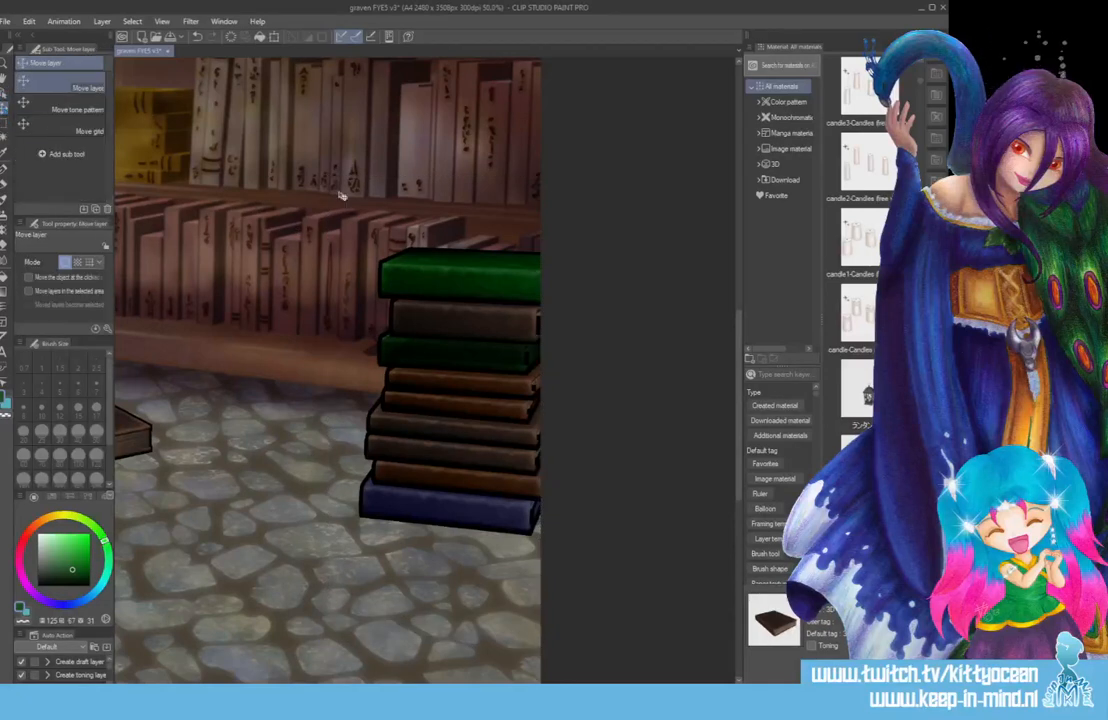
click(4, 82)
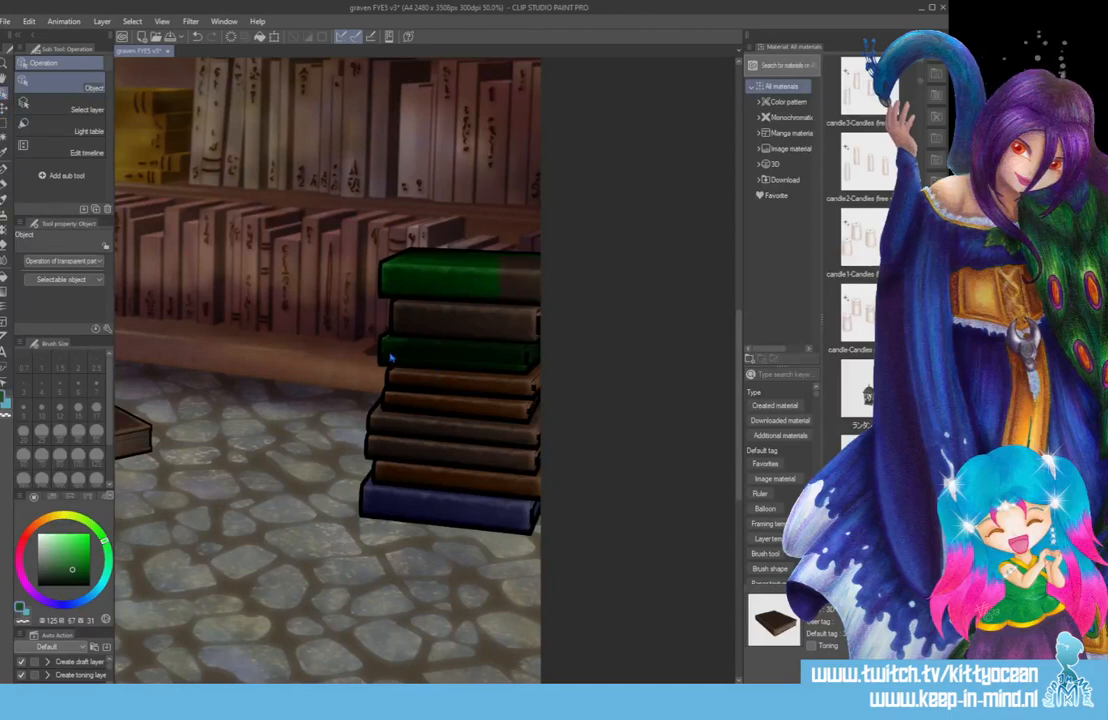
click(470, 275)
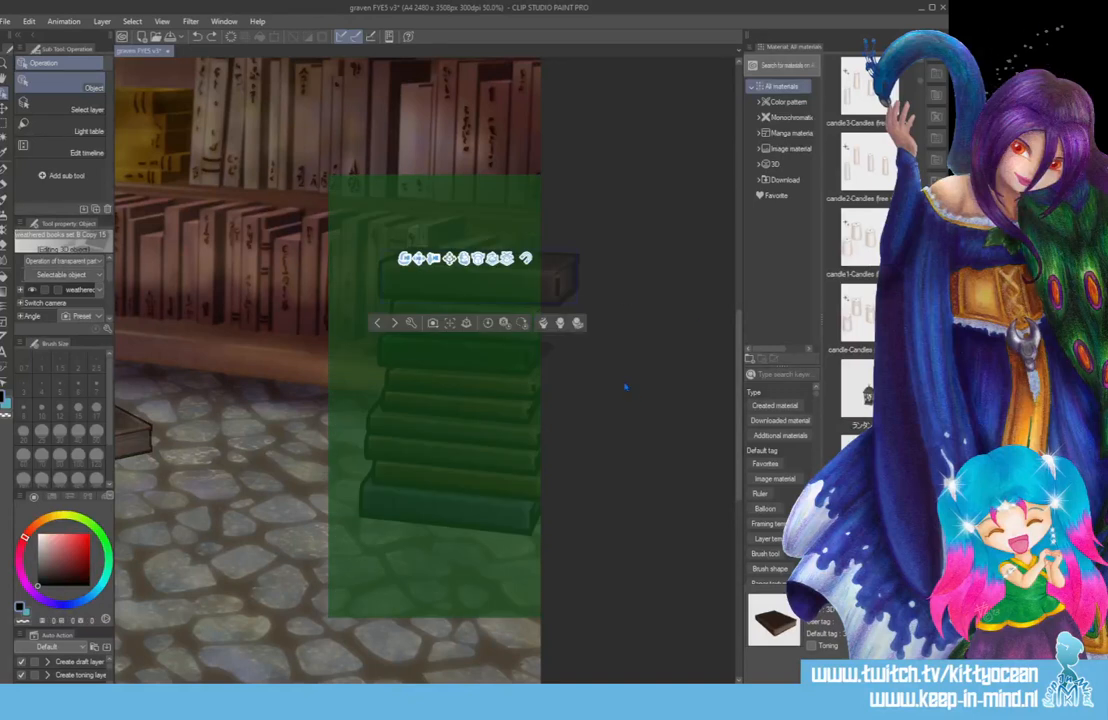
click(512, 287)
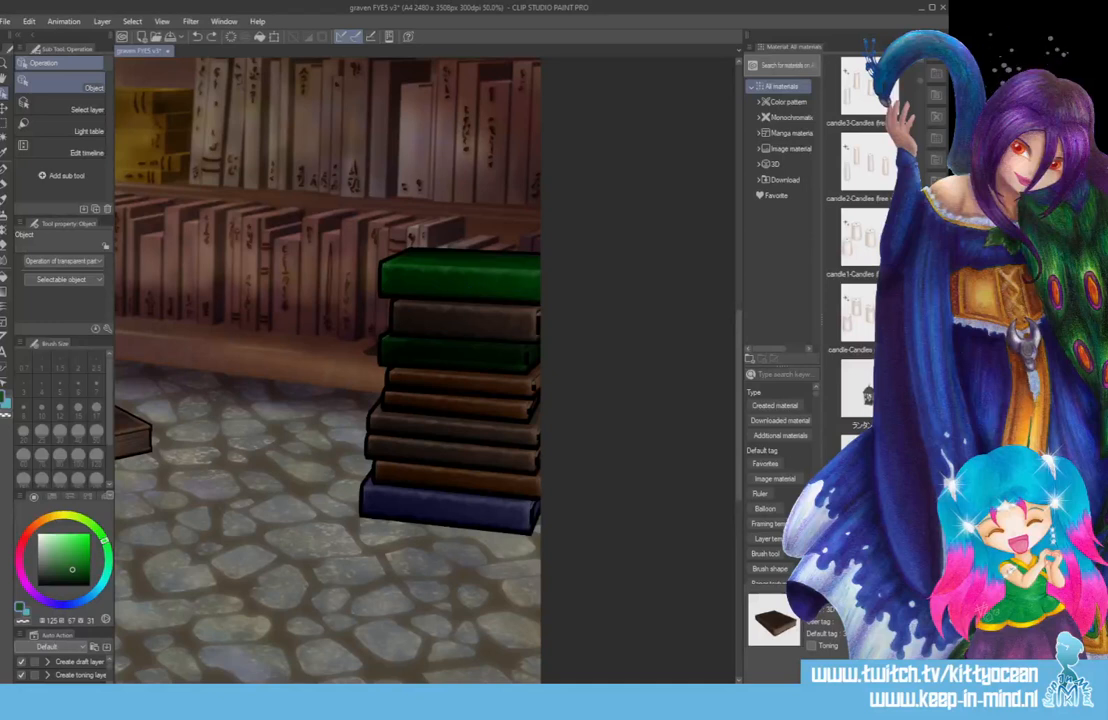
click(500, 281)
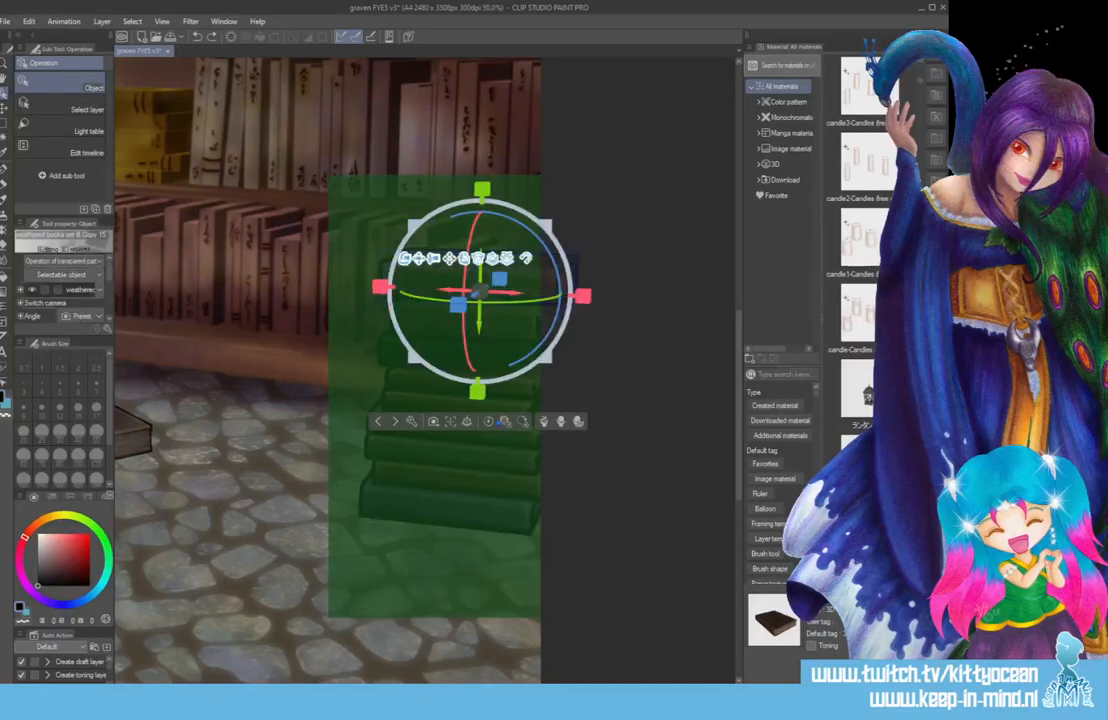
mouse_move(478, 292)
mouse_down()
mouse_move(255, 314)
mouse_move(235, 338)
mouse_move(225, 394)
mouse_move(487, 276)
mouse_move(510, 295)
mouse_move(477, 288)
mouse_up()
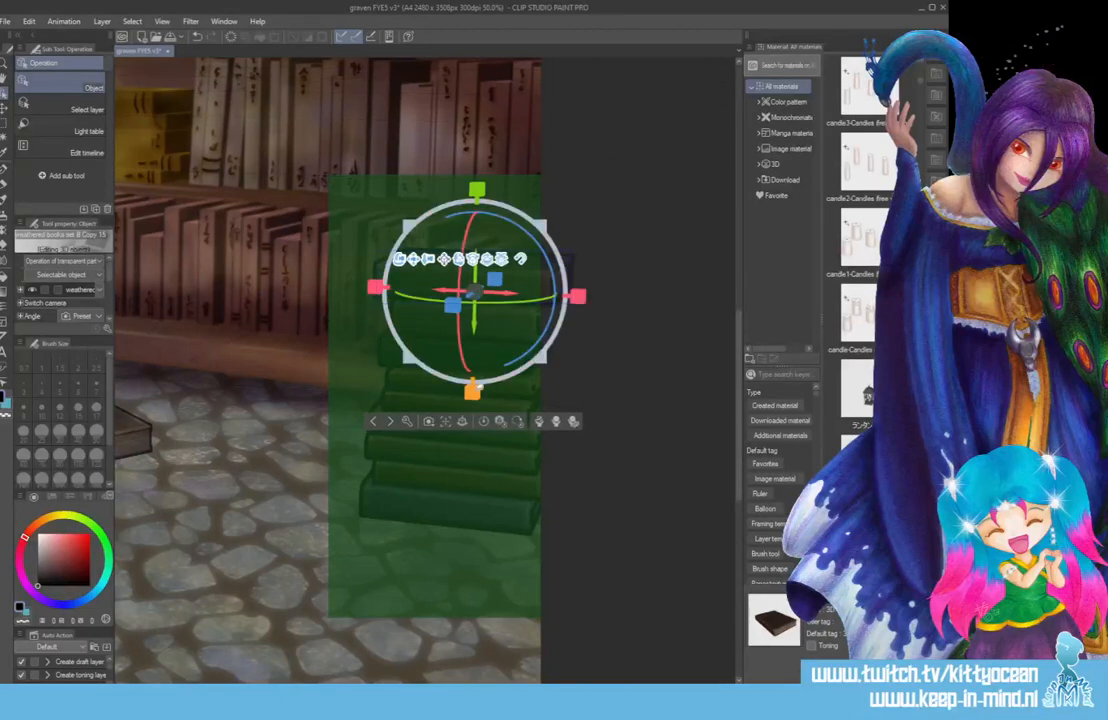
drag(474, 386, 474, 380)
click(465, 421)
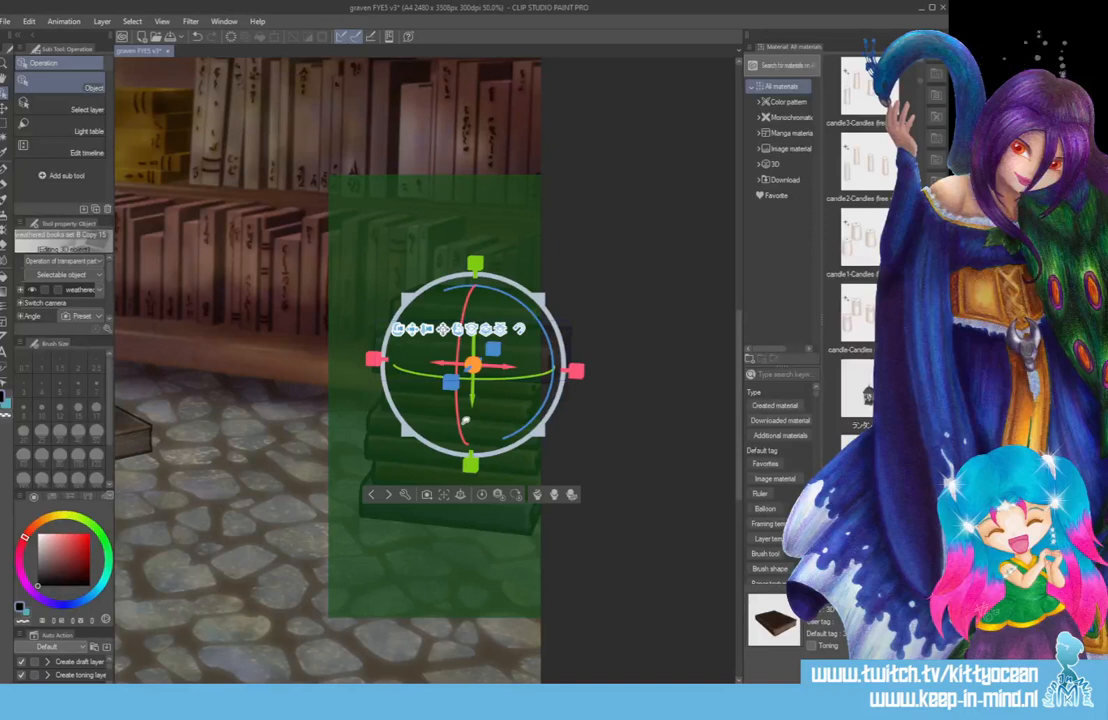
click(590, 323)
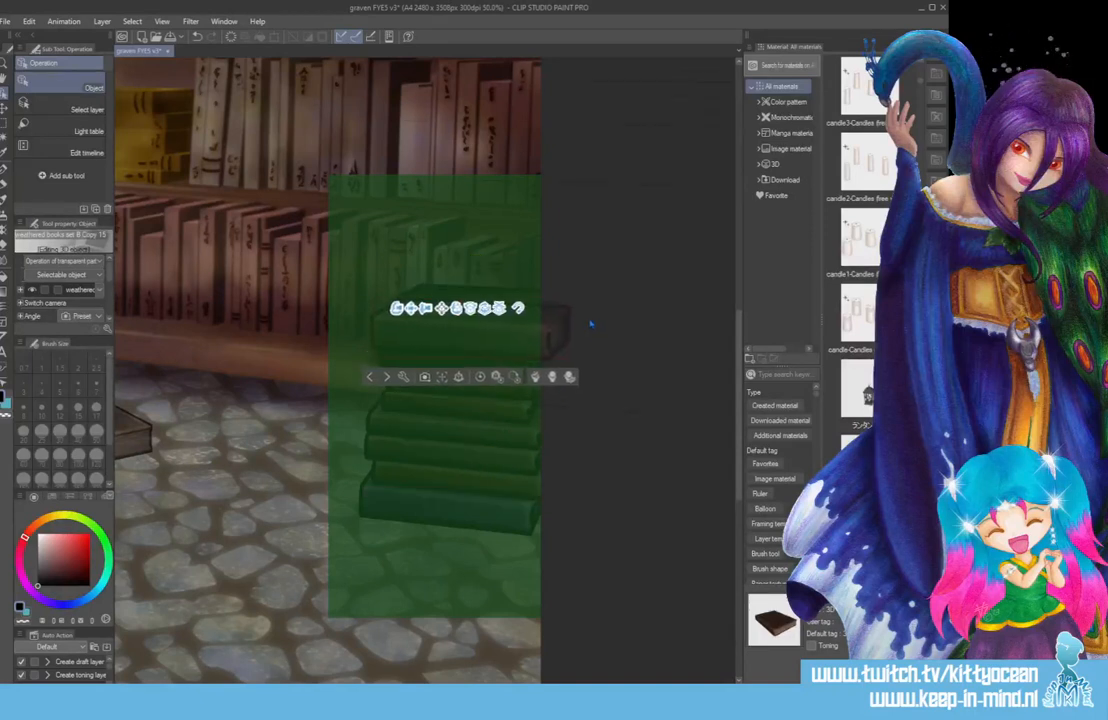
drag(590, 323, 587, 280)
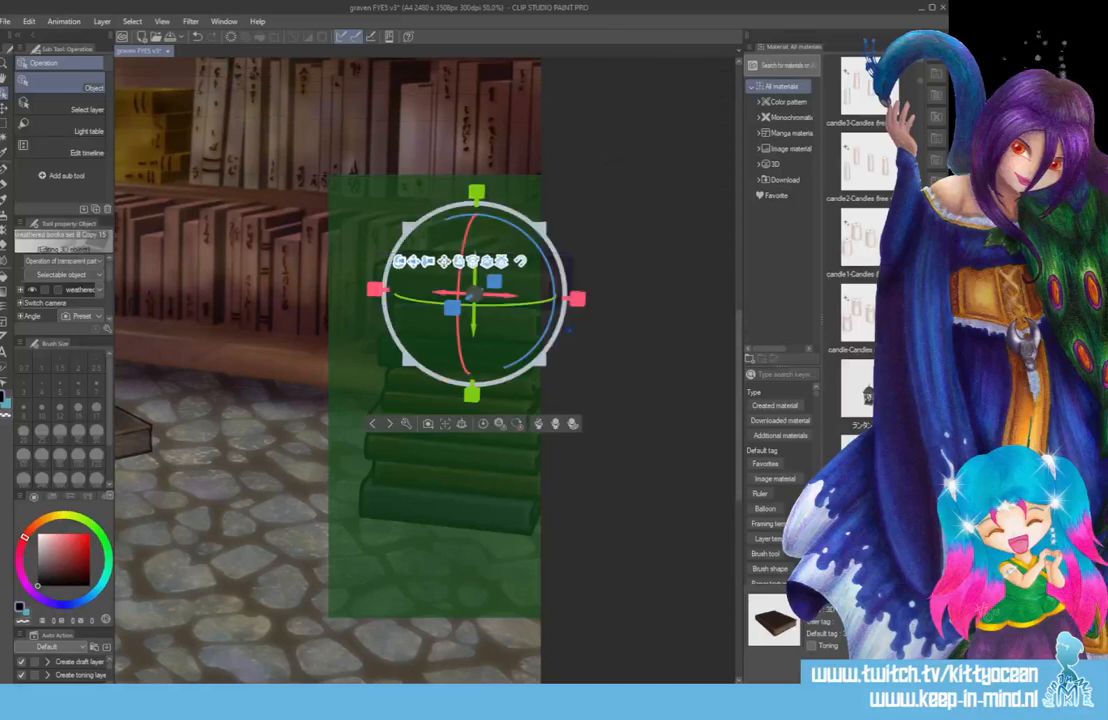
Try focusing the camera on the top book and undo the view change.
drag(458, 305, 474, 294)
click(428, 423)
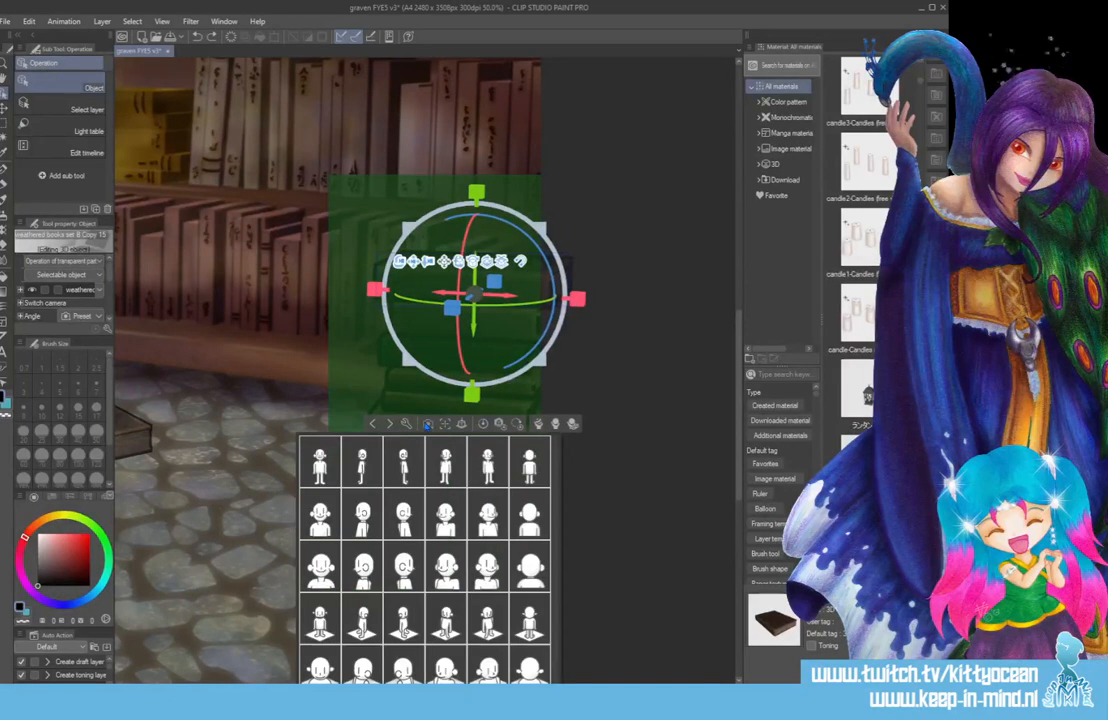
click(446, 425)
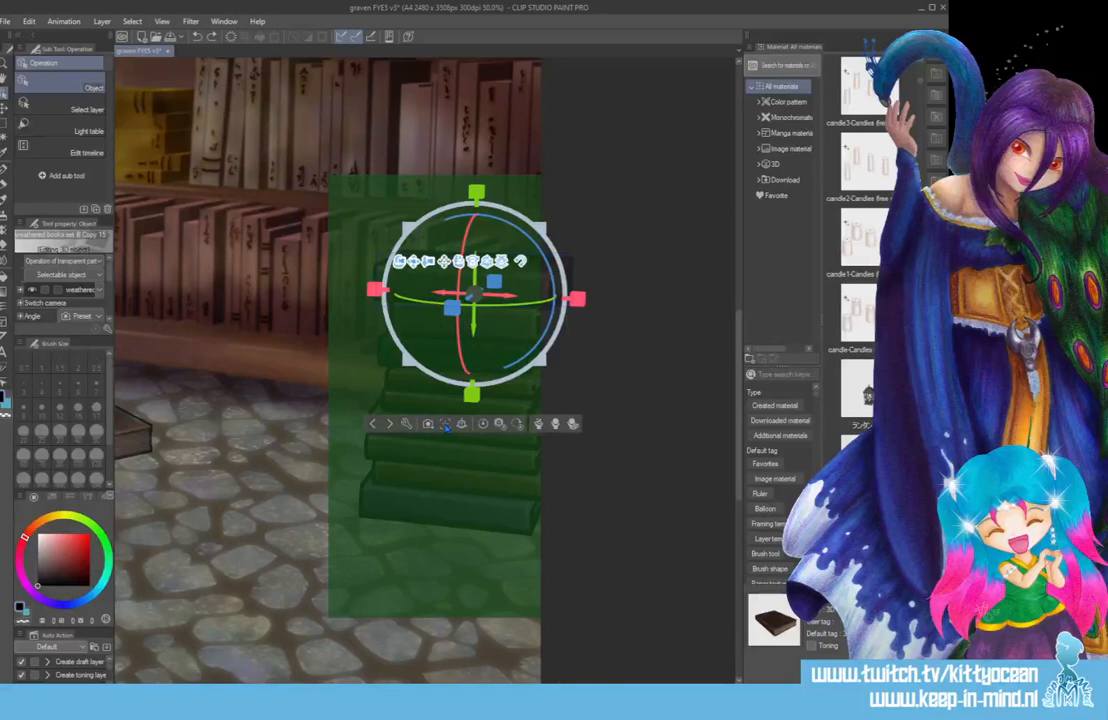
click(446, 425)
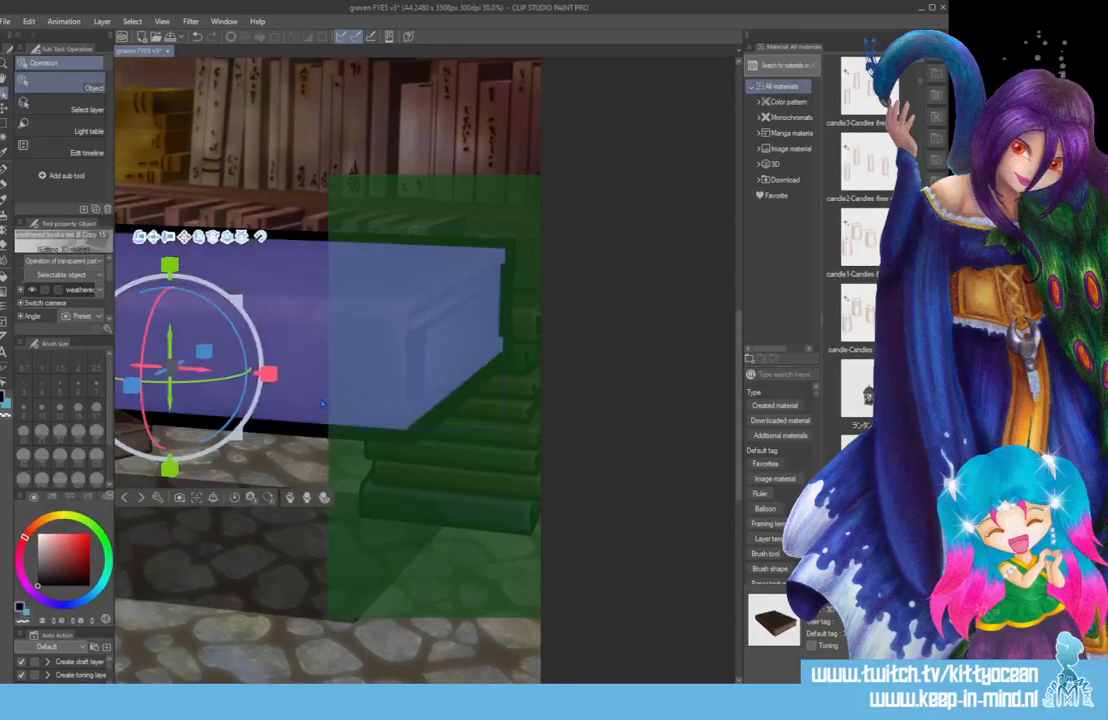
key(ctrl+z)
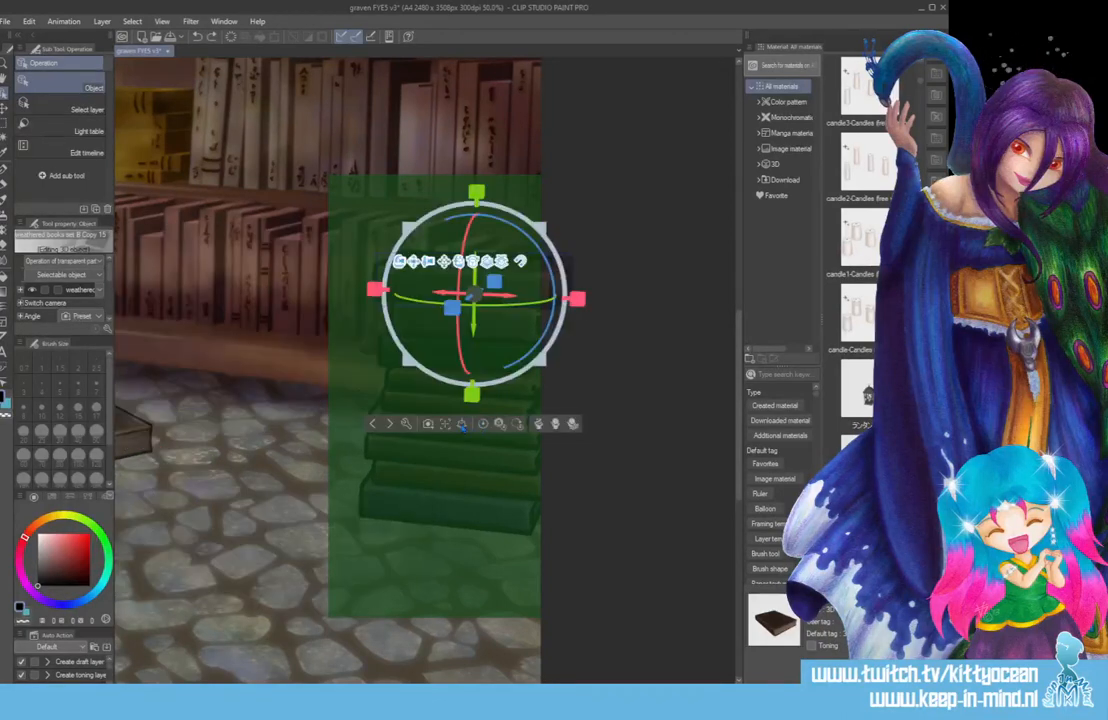
Set the top book to the ground again and move it up onto the pile, offset slightly sideways over the book below.
click(462, 424)
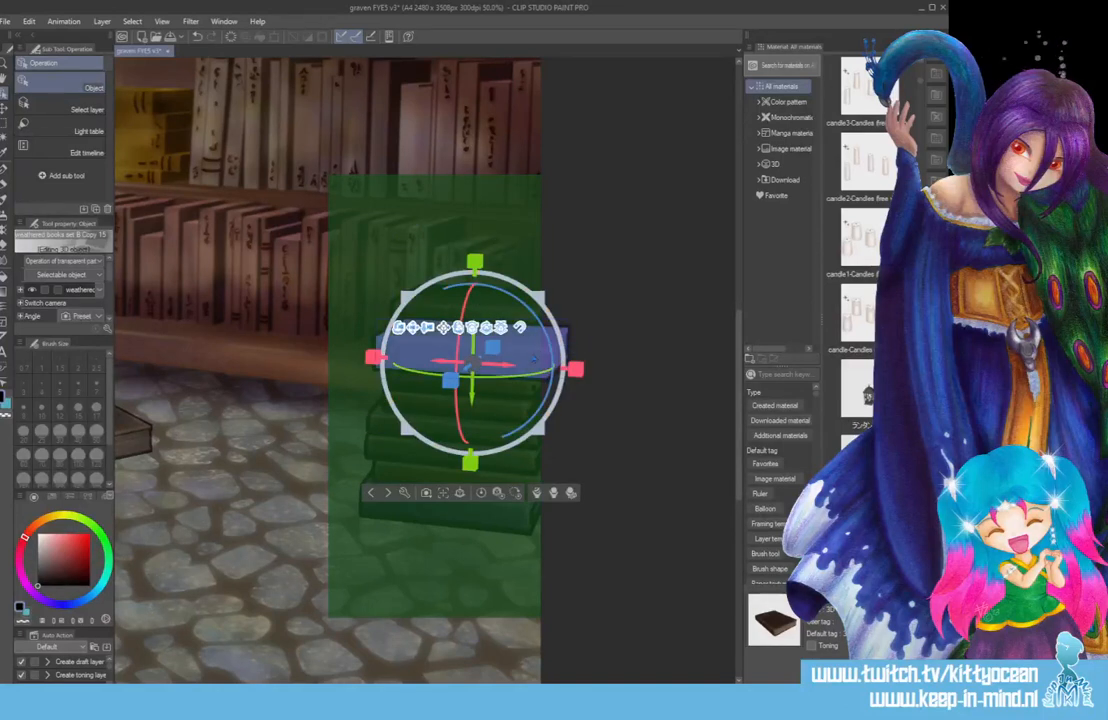
drag(528, 360, 556, 297)
click(629, 406)
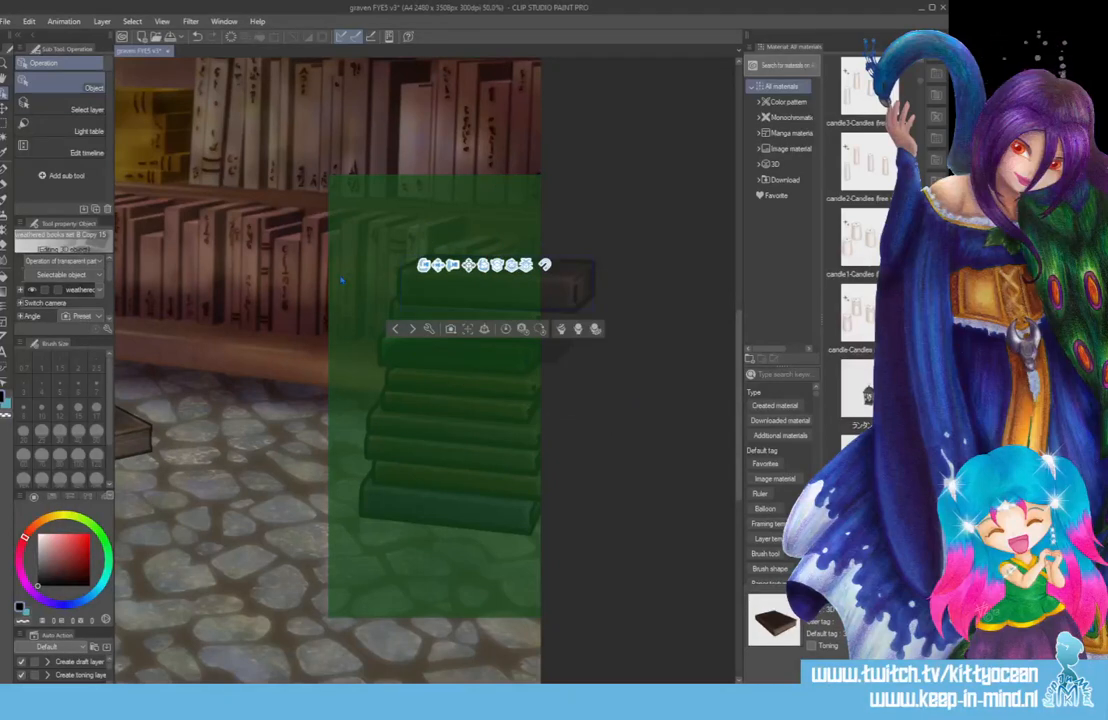
click(4, 108)
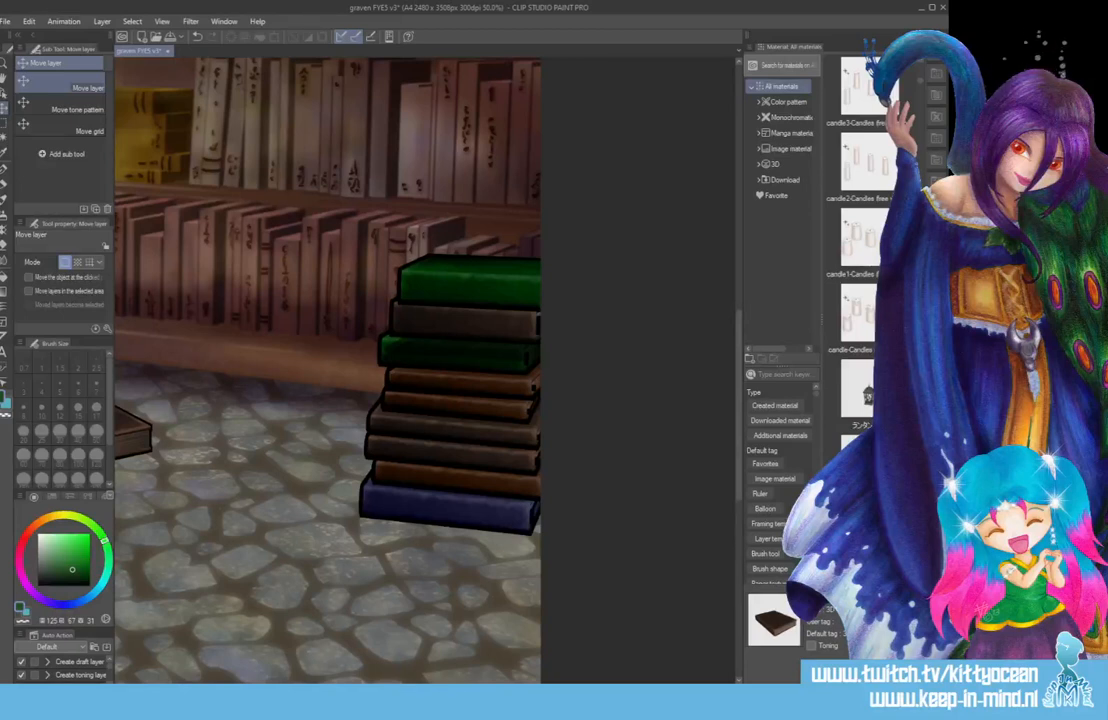
Turn off the top green book's ground shadow in its 3D object settings, keeping its light source applied.
key(o)
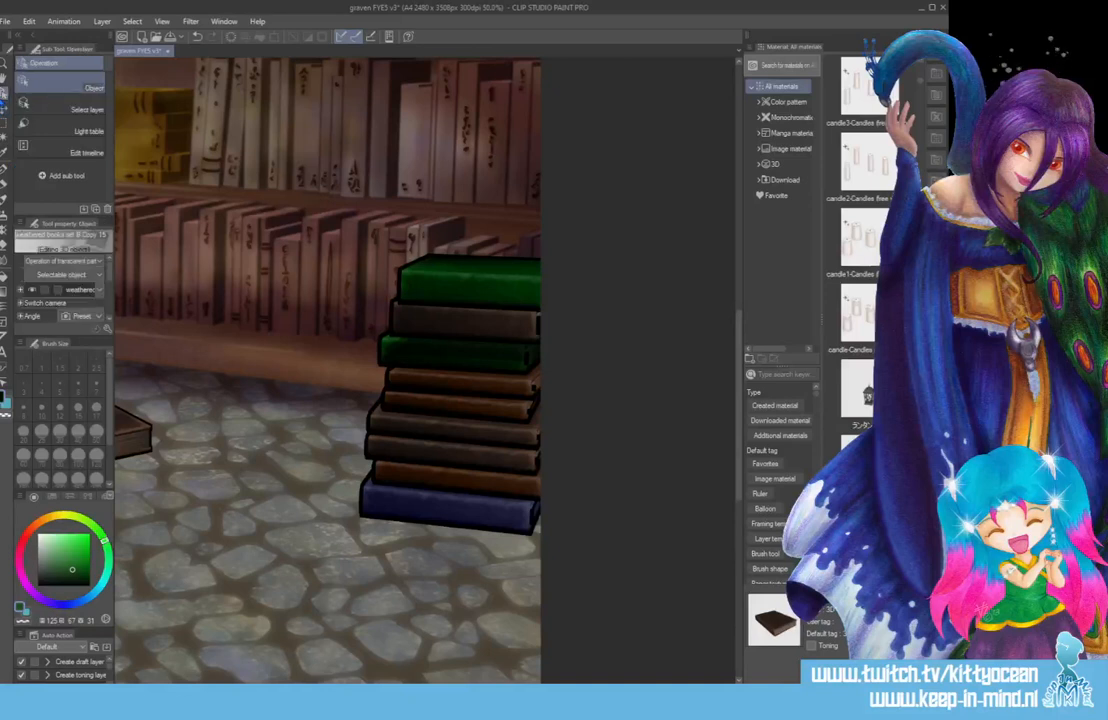
click(506, 231)
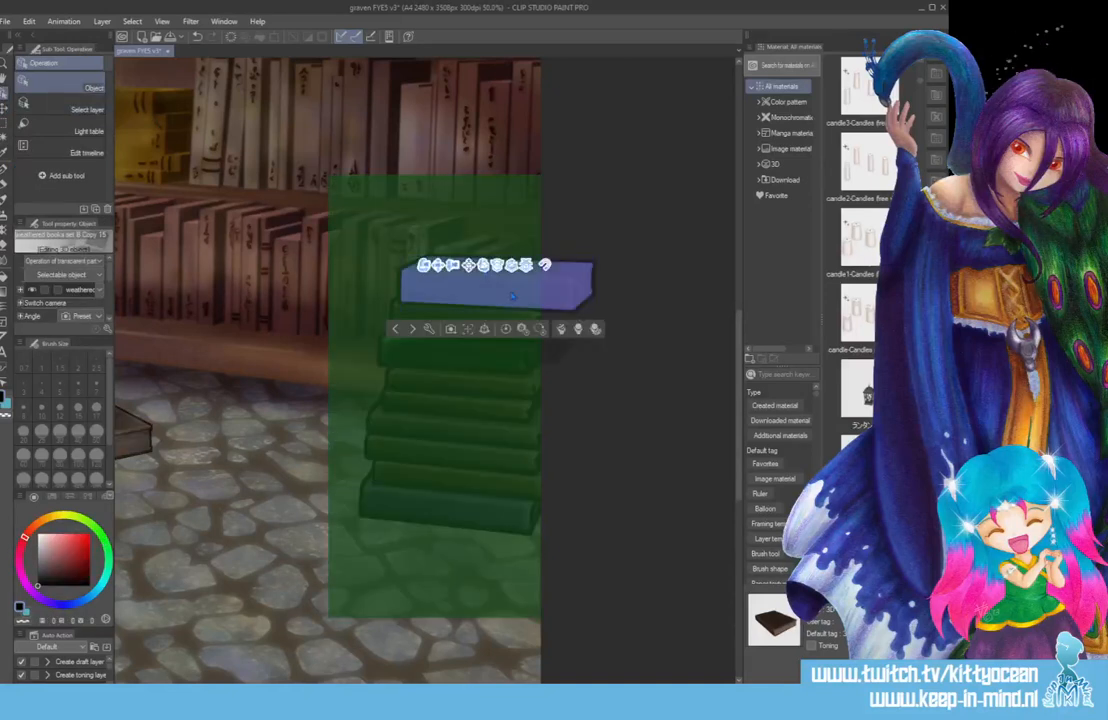
click(432, 333)
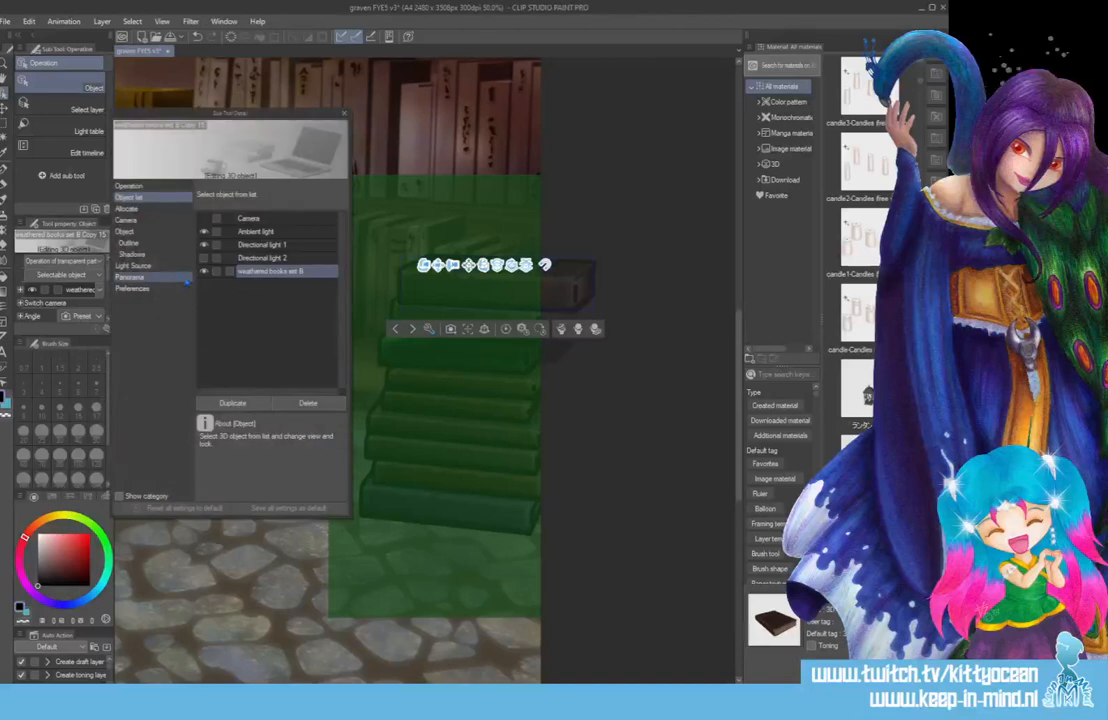
click(203, 245)
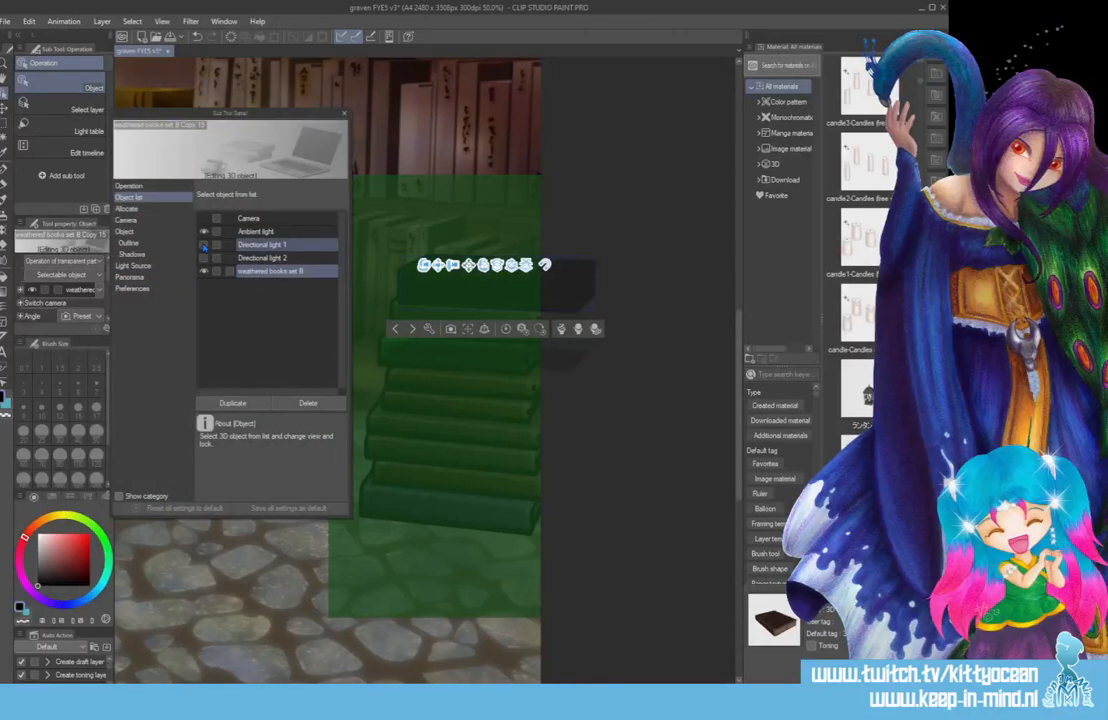
click(205, 232)
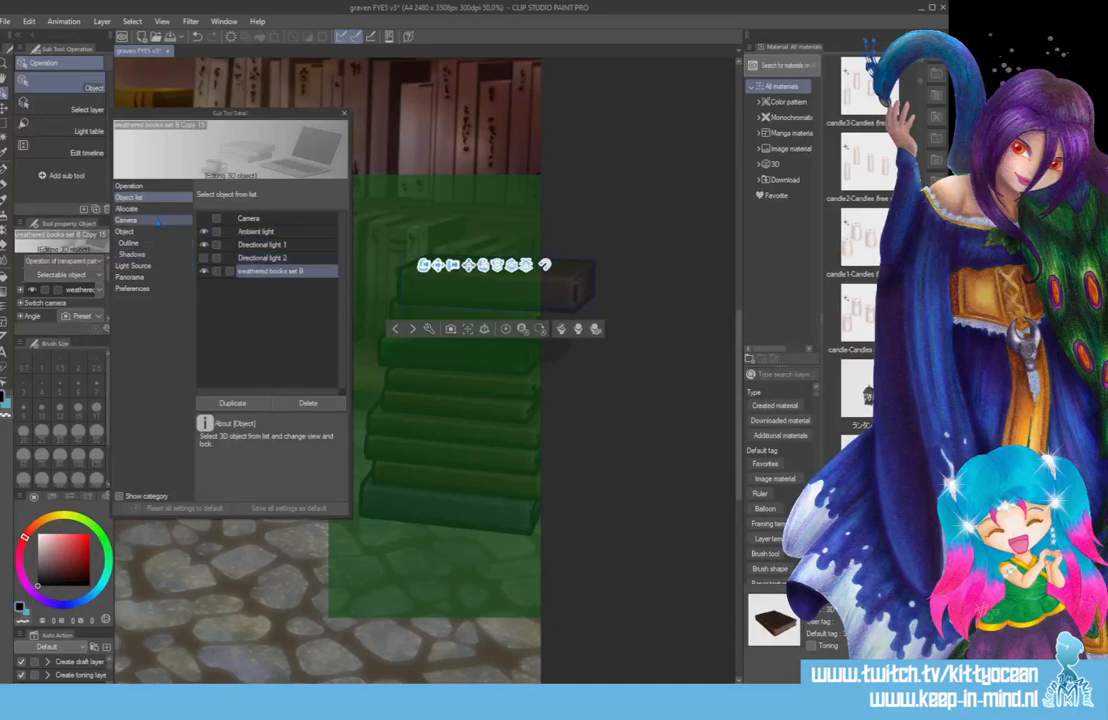
click(131, 254)
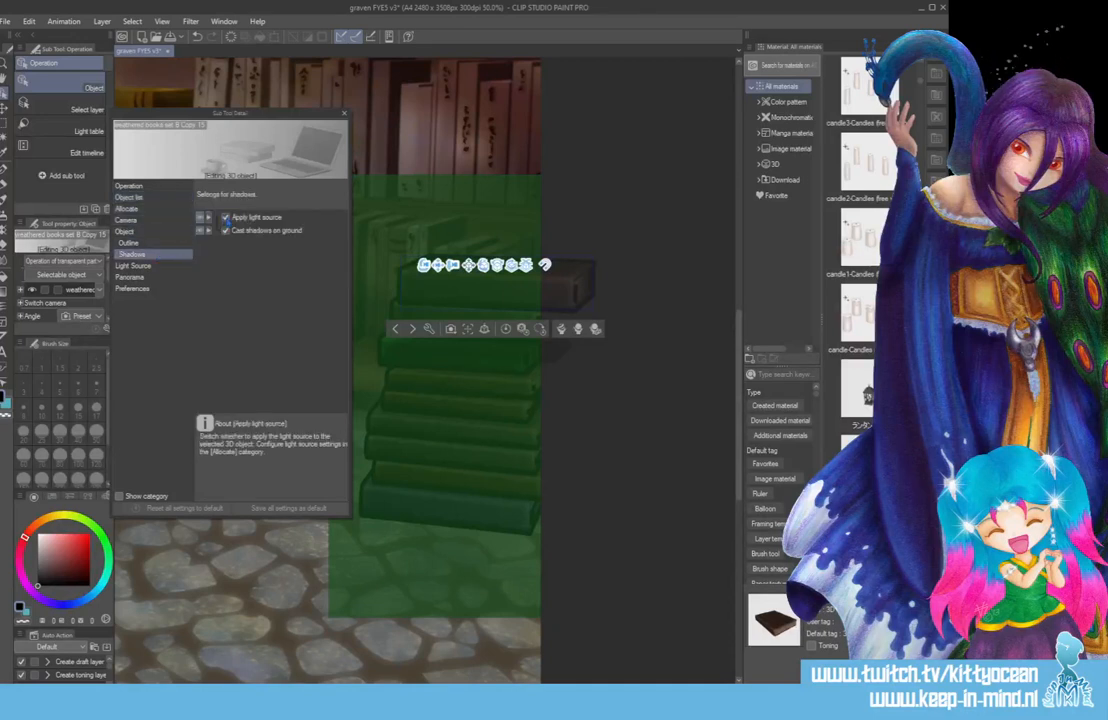
click(225, 230)
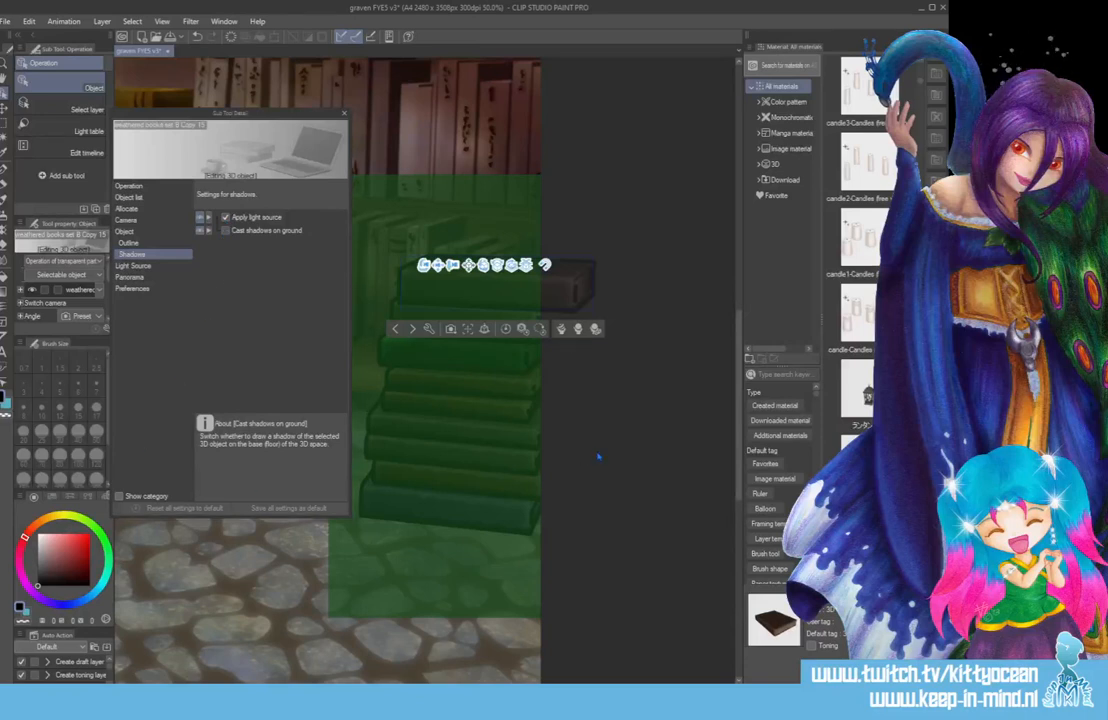
click(344, 114)
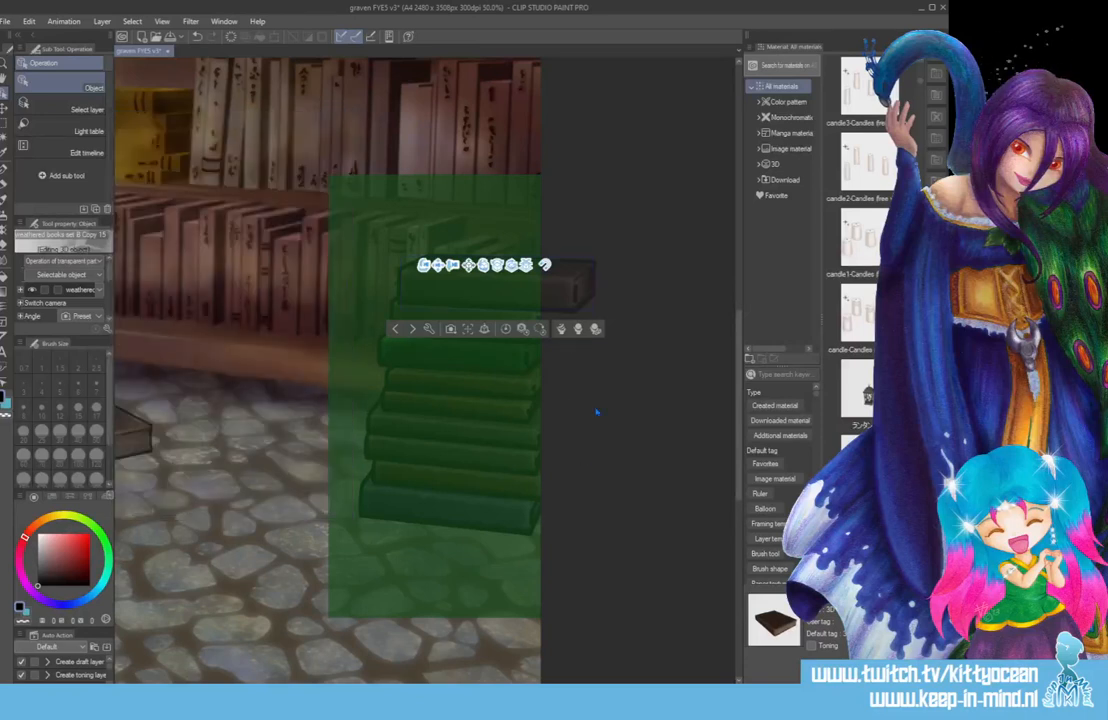
Select the second book from the top as a 3D object and turn off its shadow casting on the ground.
click(5, 104)
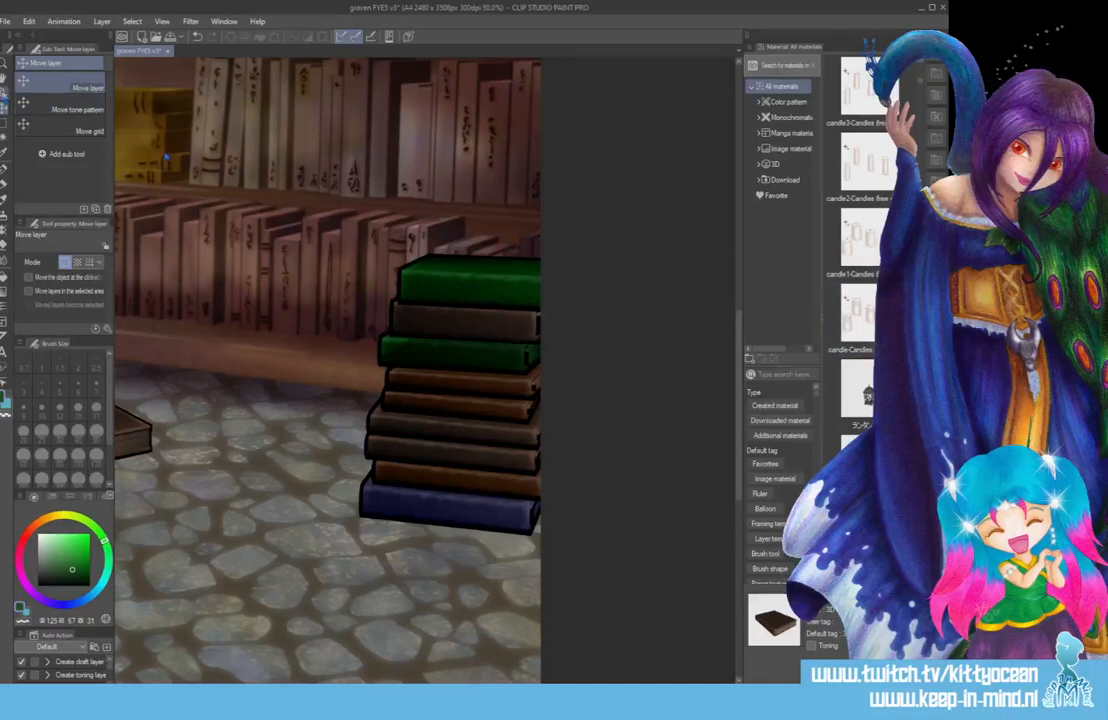
click(4, 95)
click(472, 330)
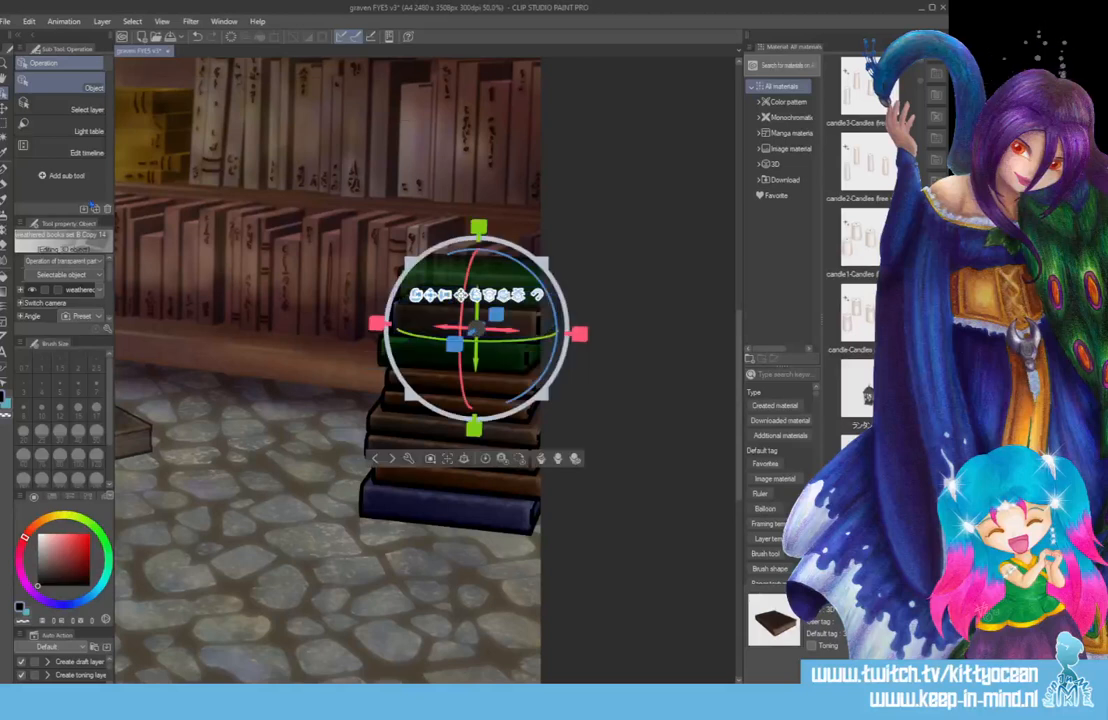
click(408, 458)
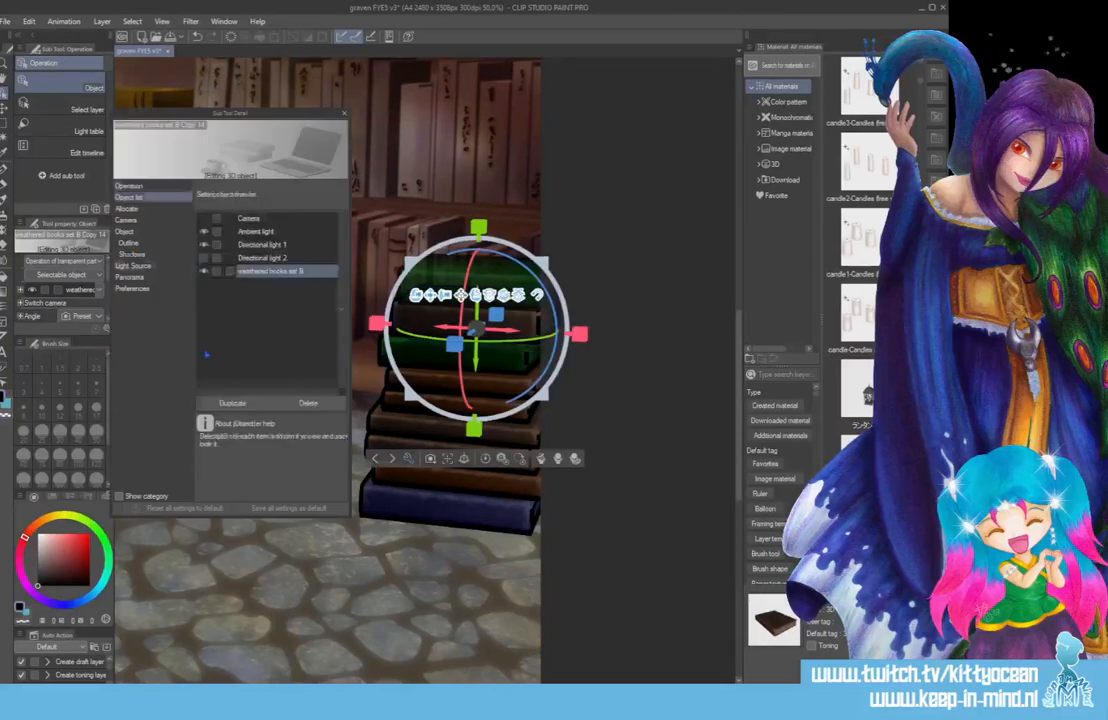
click(132, 254)
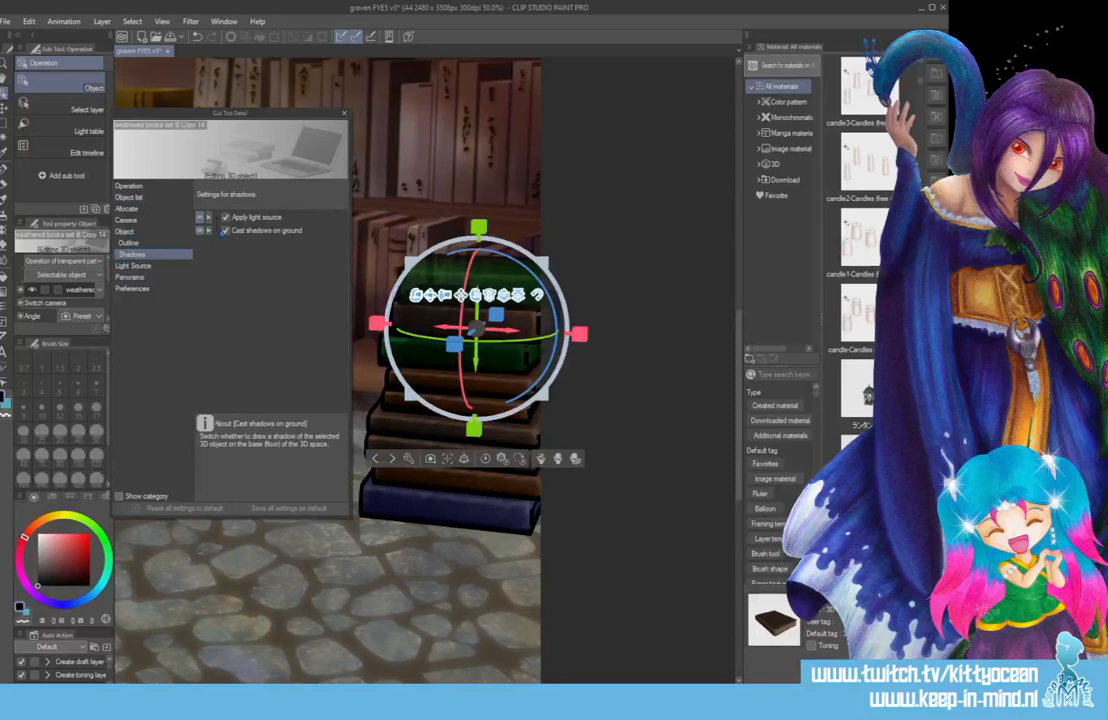
click(226, 230)
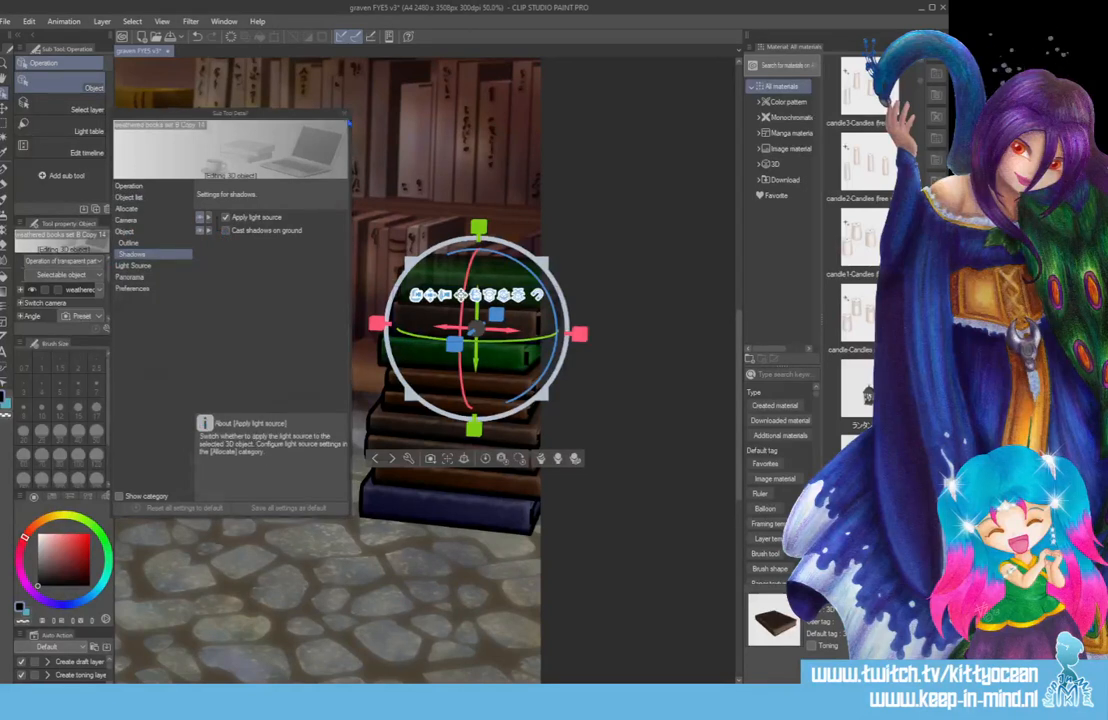
click(345, 114)
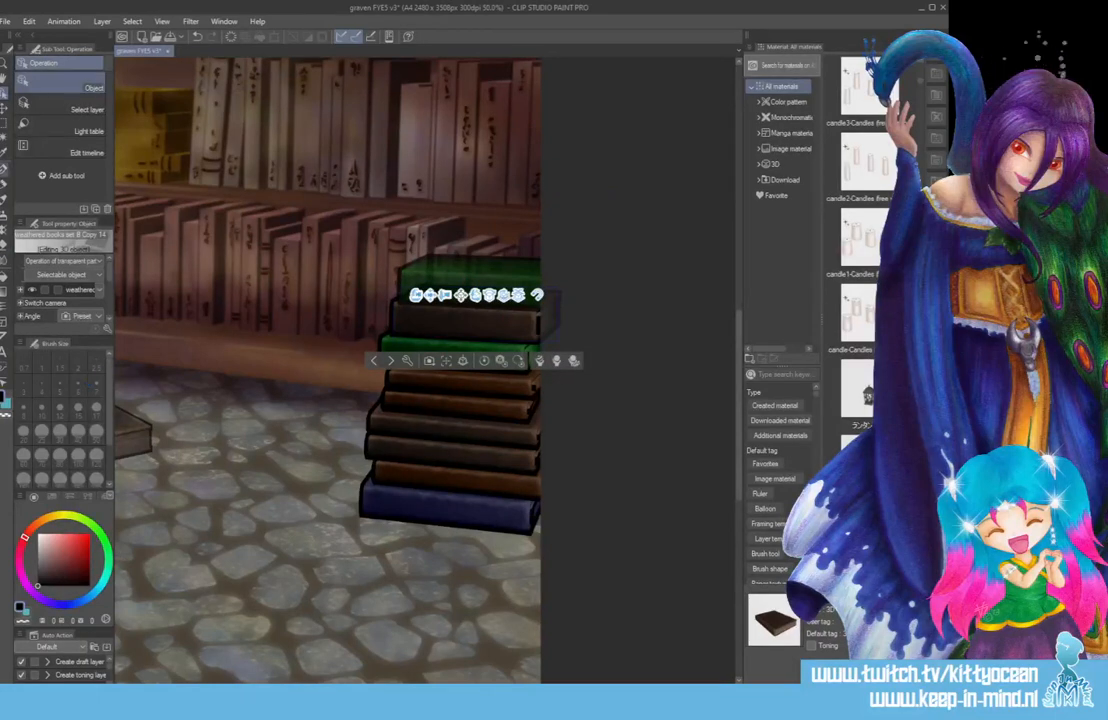
Set the G-pen brush size to 5 and the hard eraser's brush size to 15.
key(p)
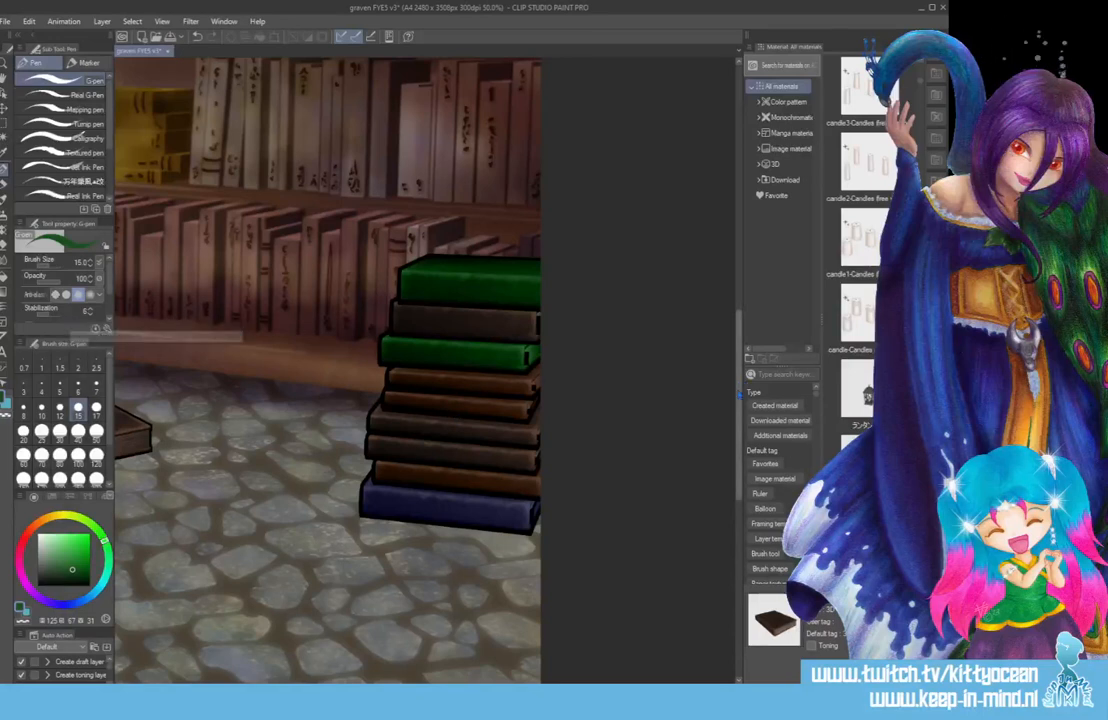
scroll(327, 370, down, 3)
scroll(327, 370, down, 2)
scroll(327, 370, up, 6)
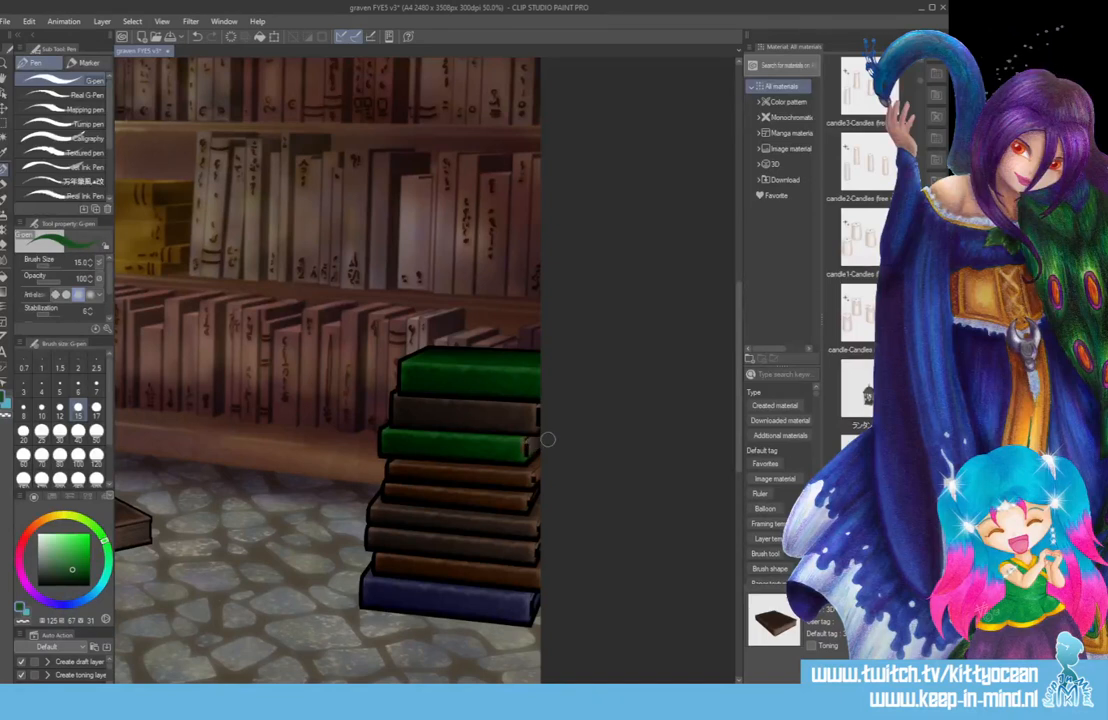
click(59, 384)
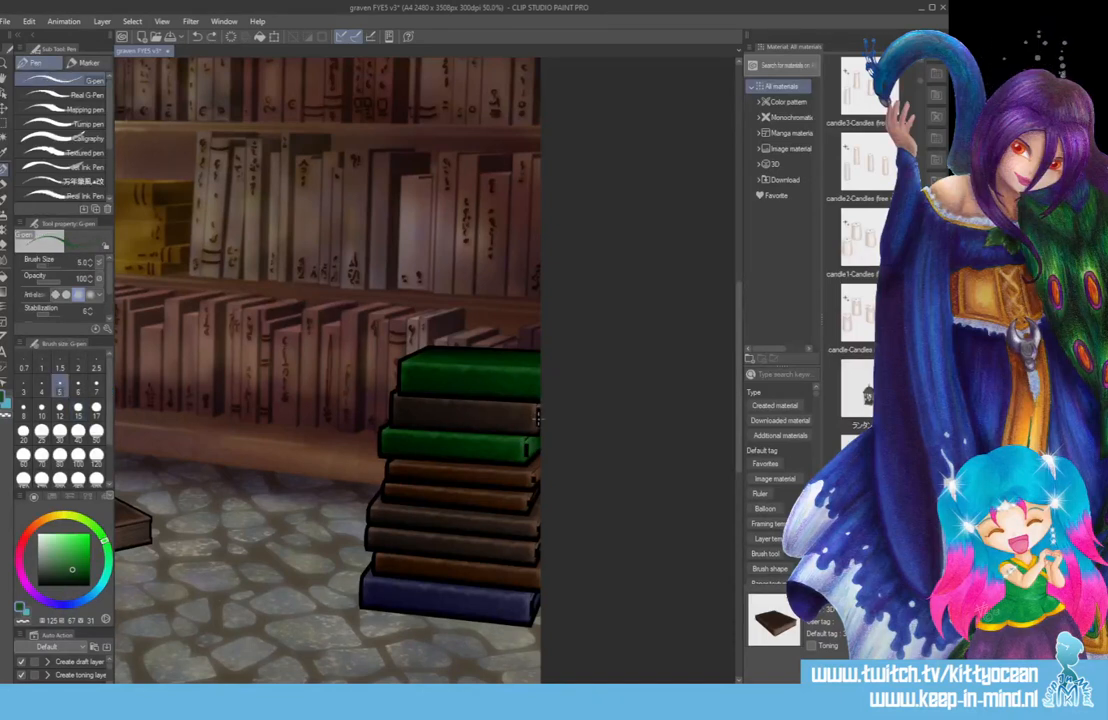
key(e)
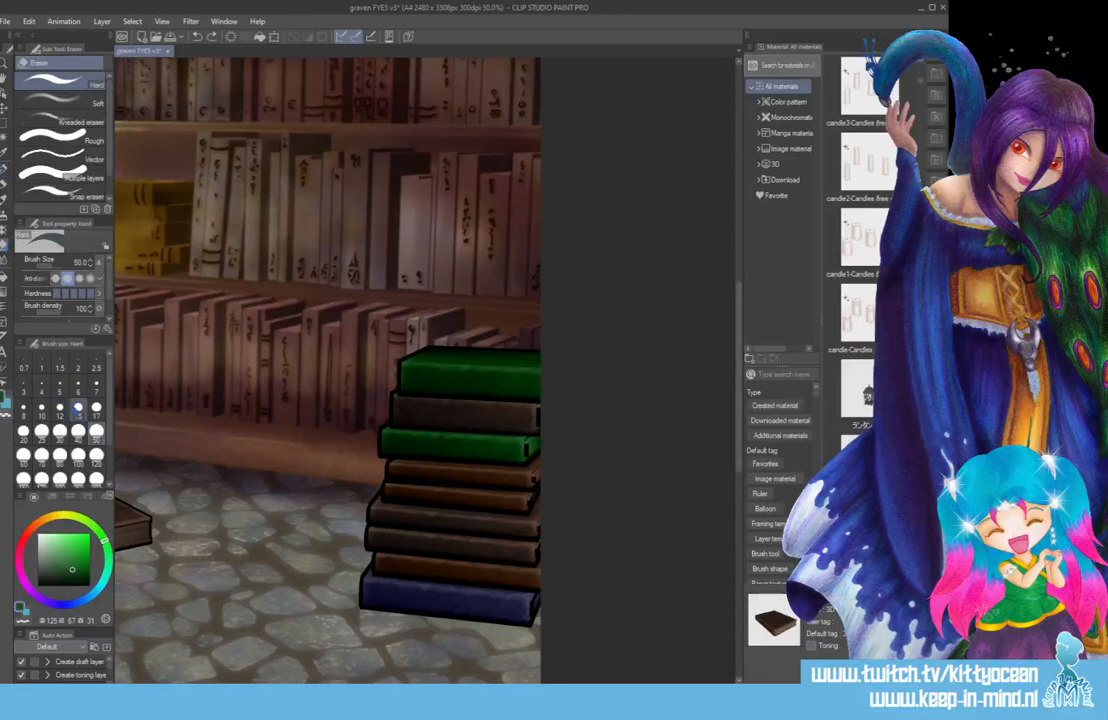
click(78, 408)
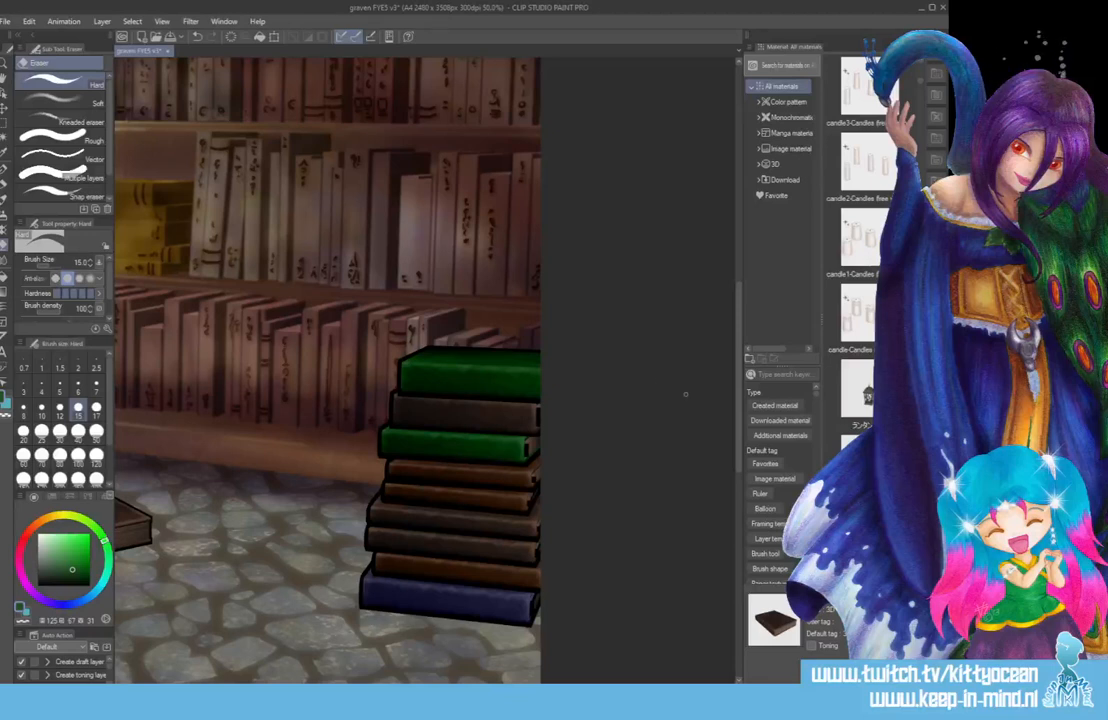
Select the top green book as a 3D object and turn off its outline width, leaving the light source applied.
scroll(685, 394, down, 6)
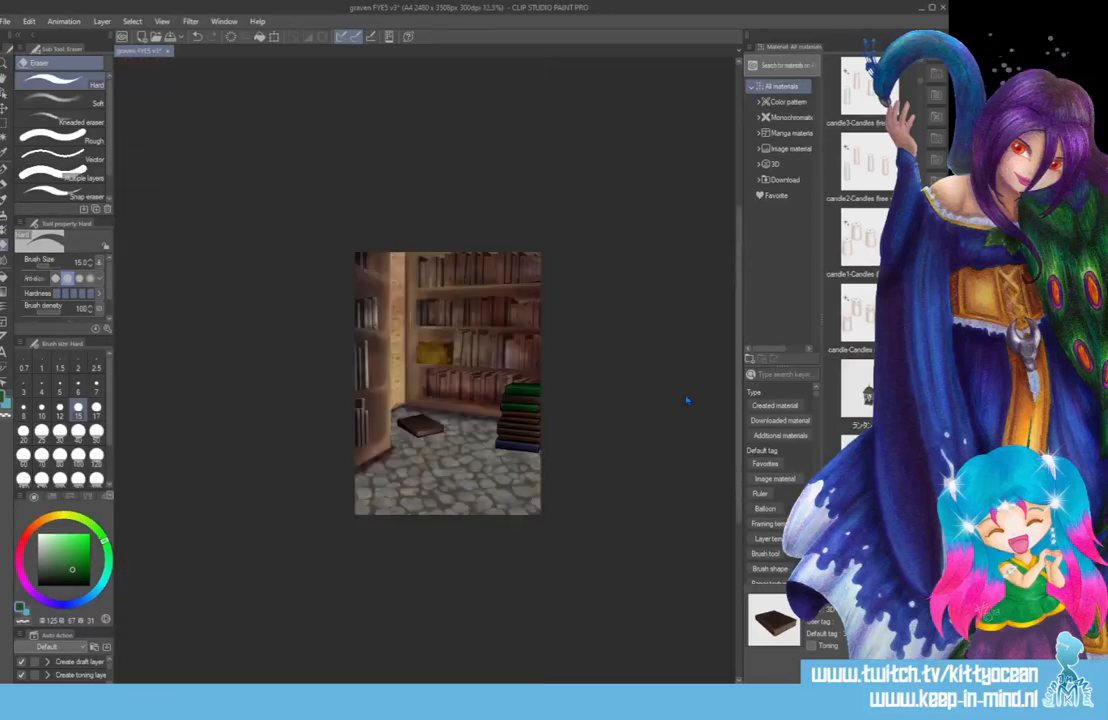
scroll(686, 400, up, 2)
scroll(686, 400, up, 1)
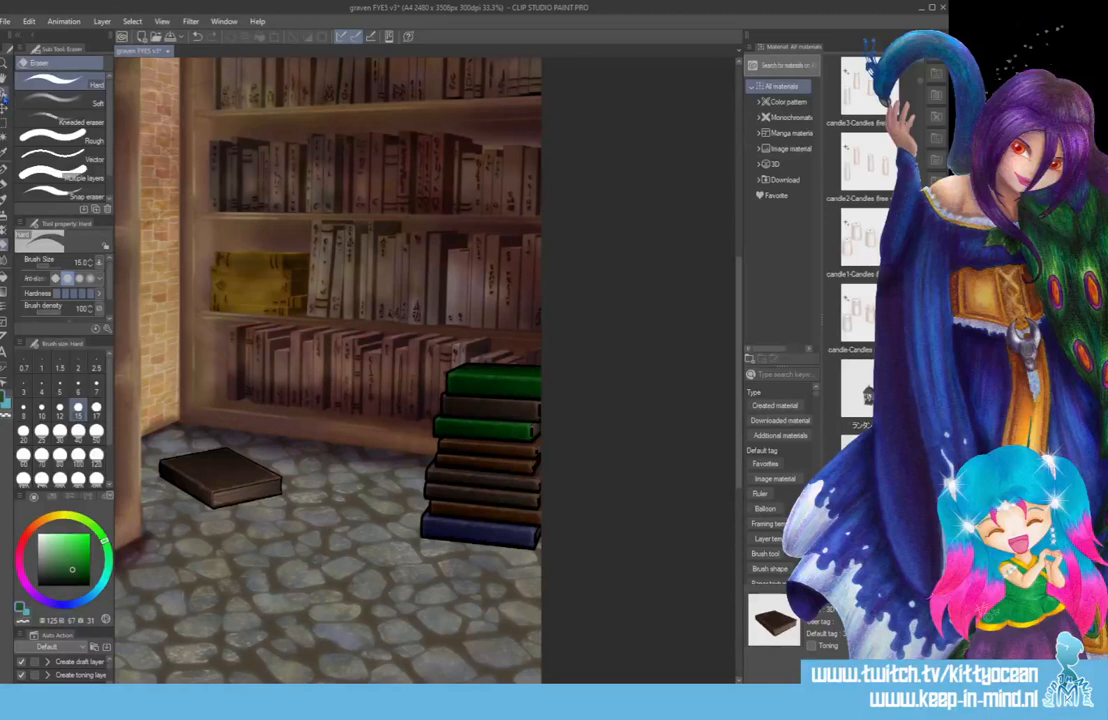
click(5, 83)
click(481, 386)
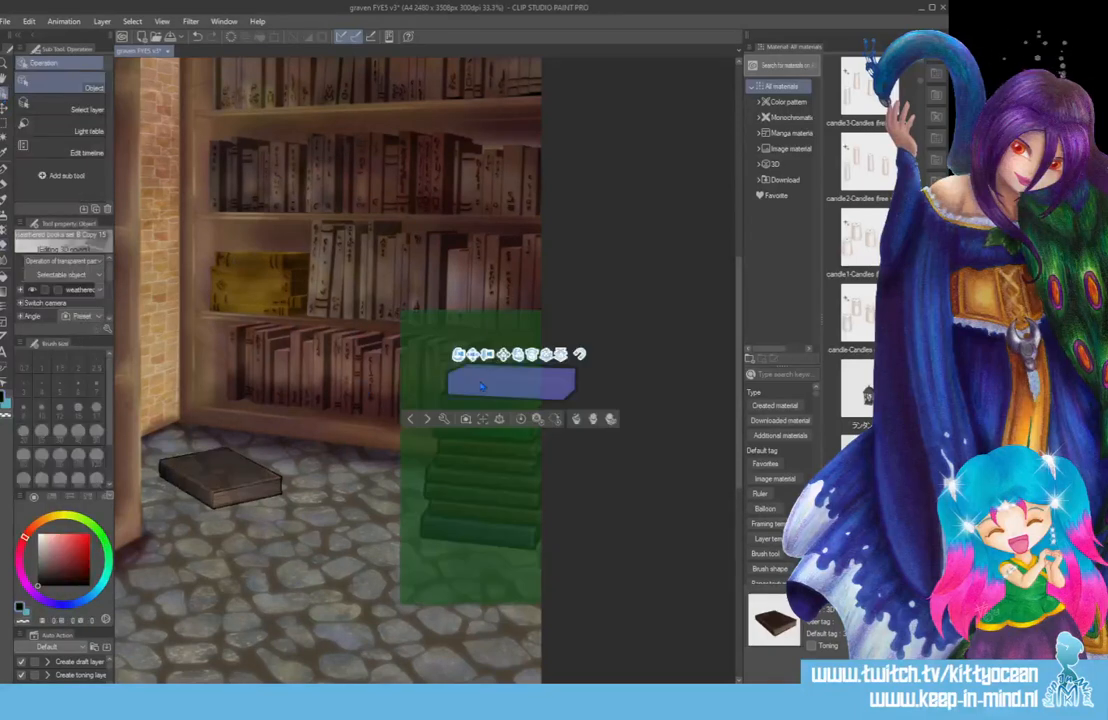
click(107, 327)
click(130, 197)
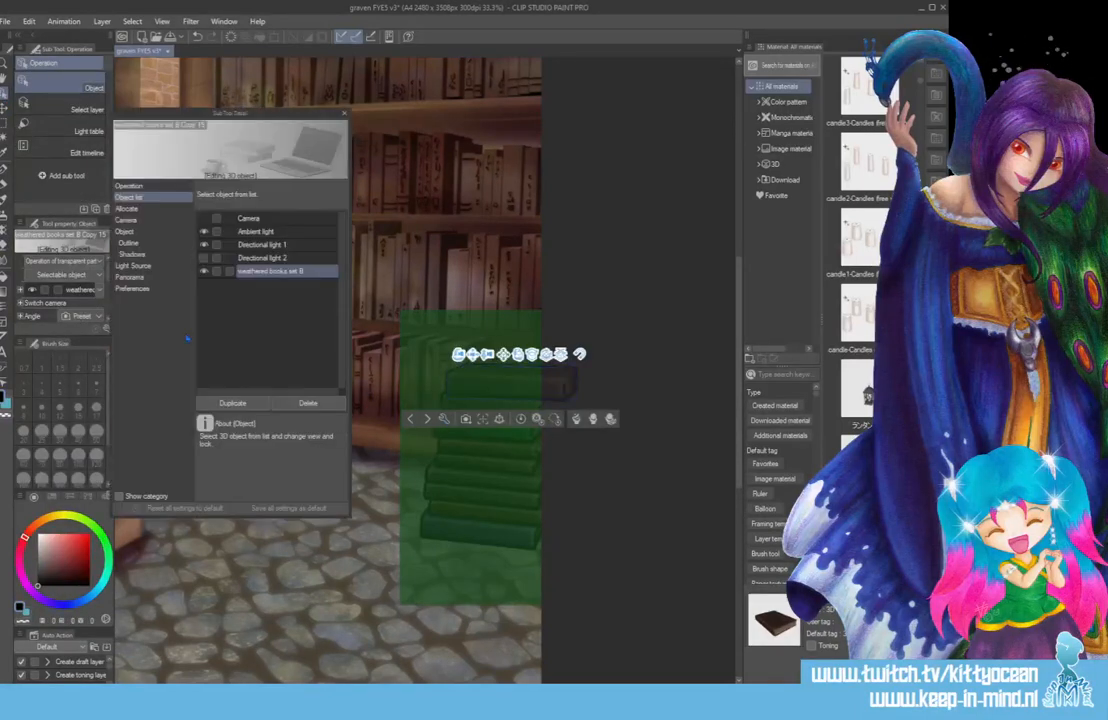
click(140, 255)
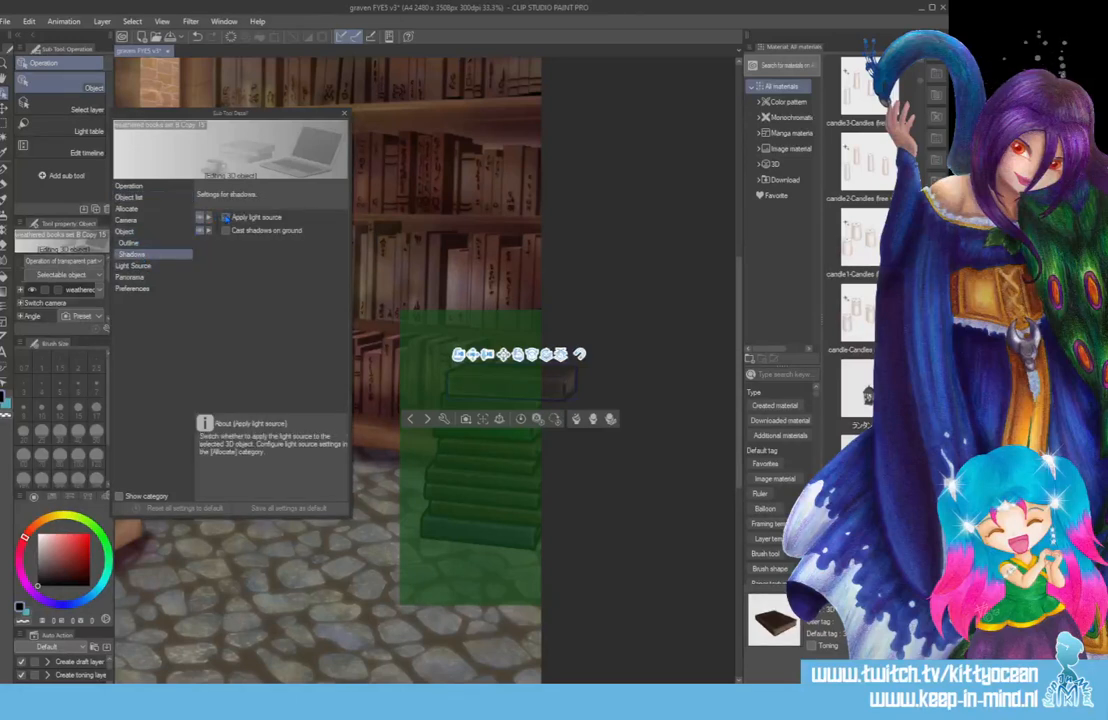
click(227, 218)
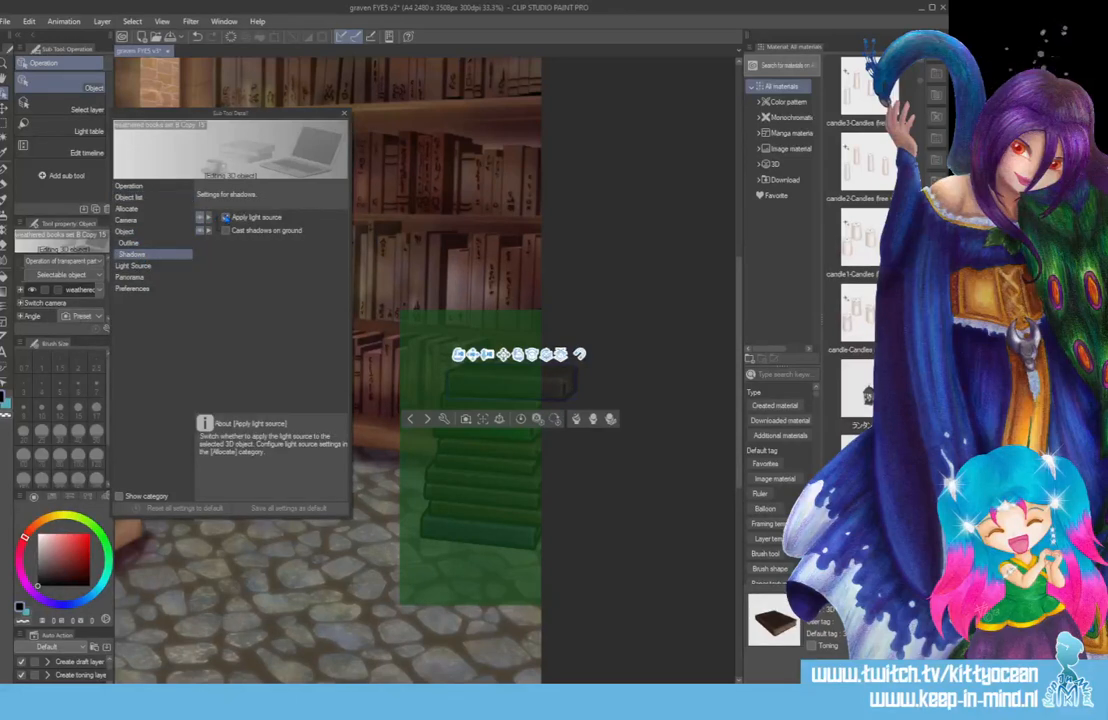
click(145, 244)
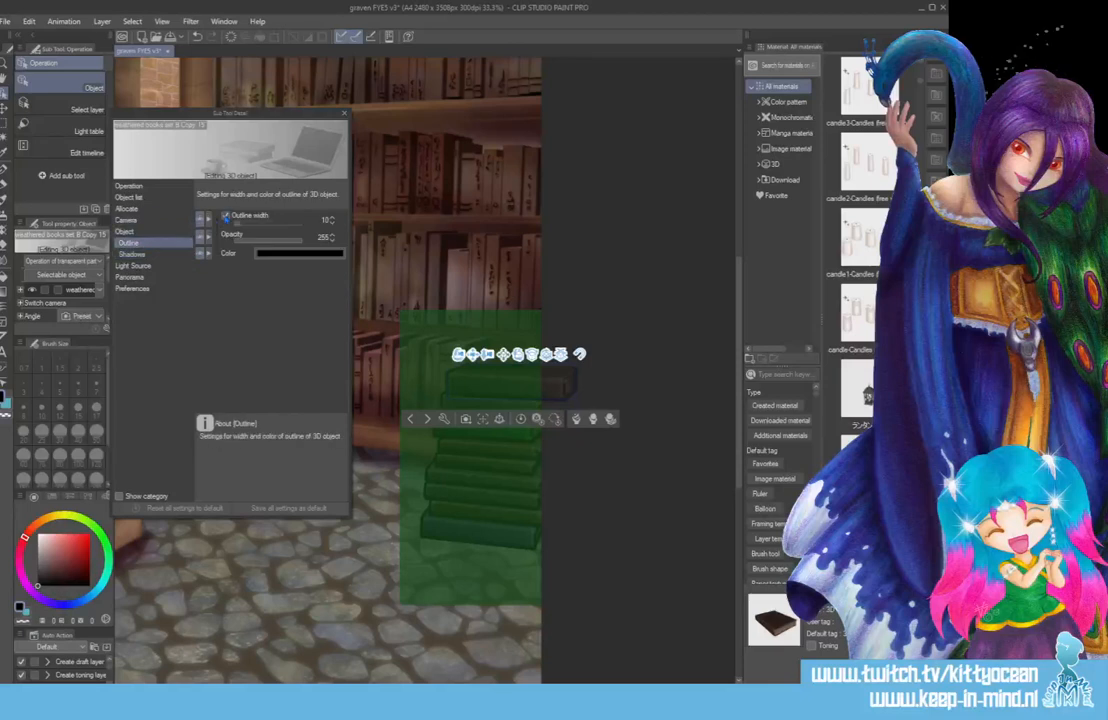
click(225, 217)
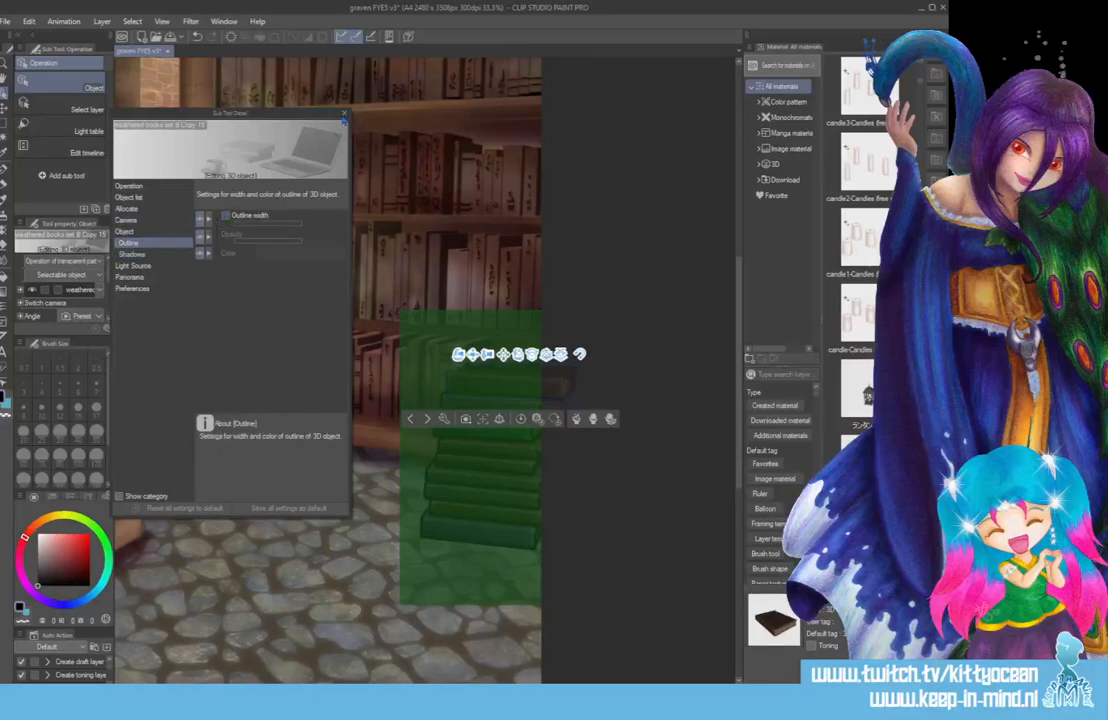
click(344, 112)
key(k)
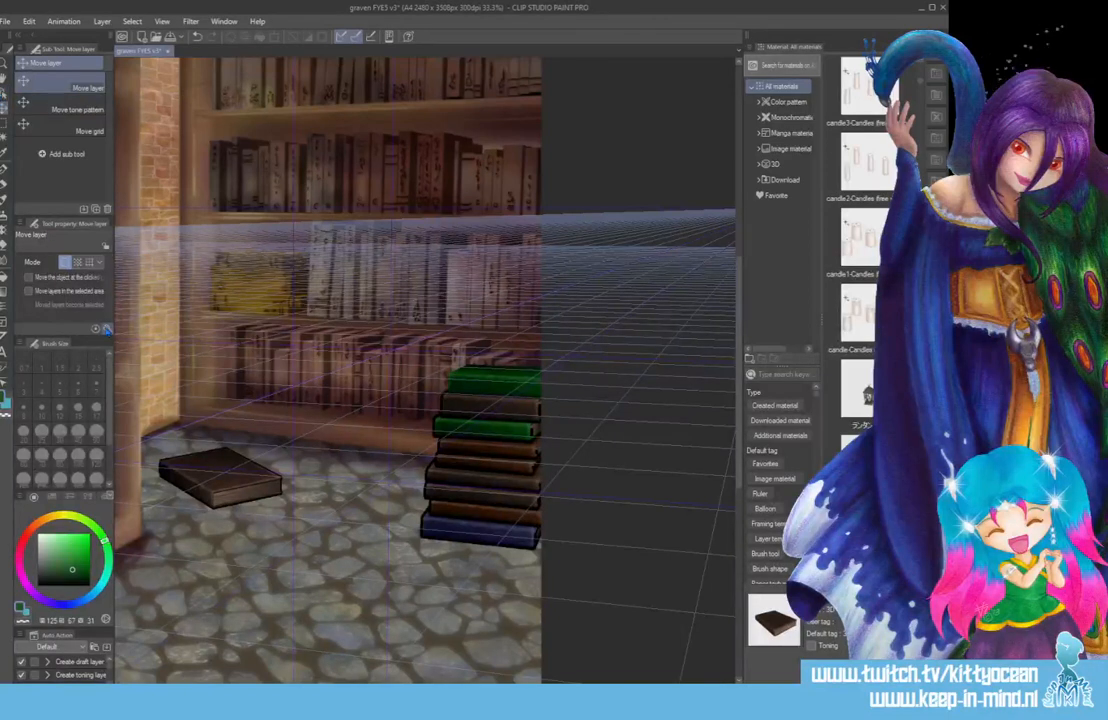
click(104, 329)
click(105, 328)
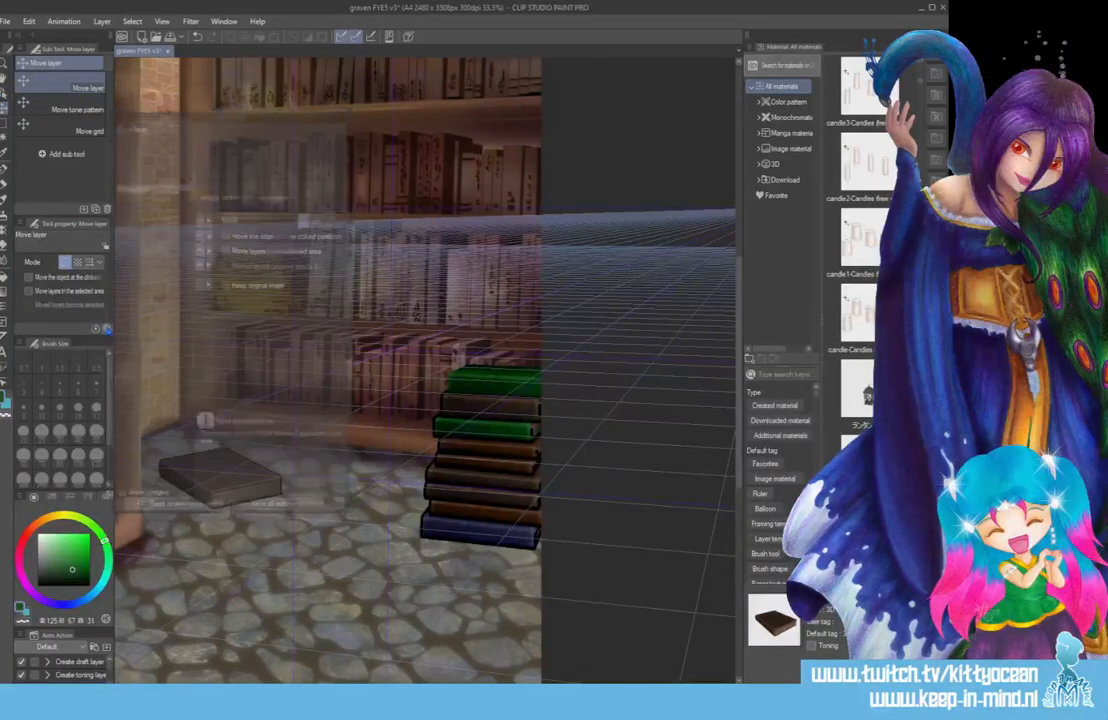
key(o)
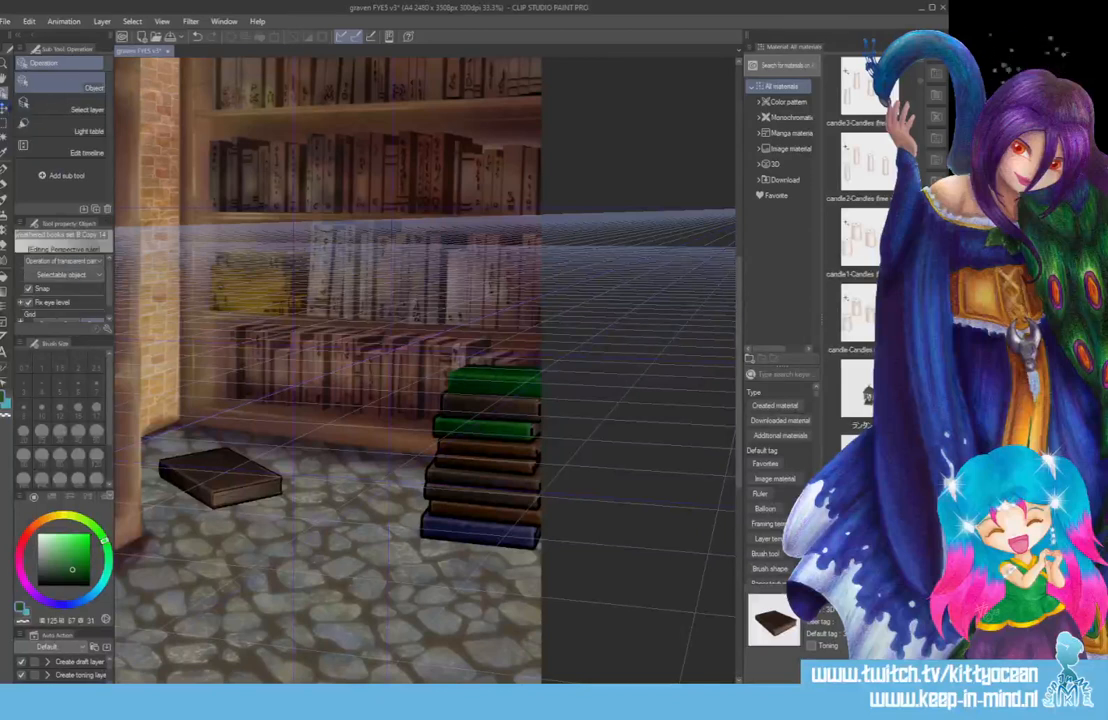
click(107, 329)
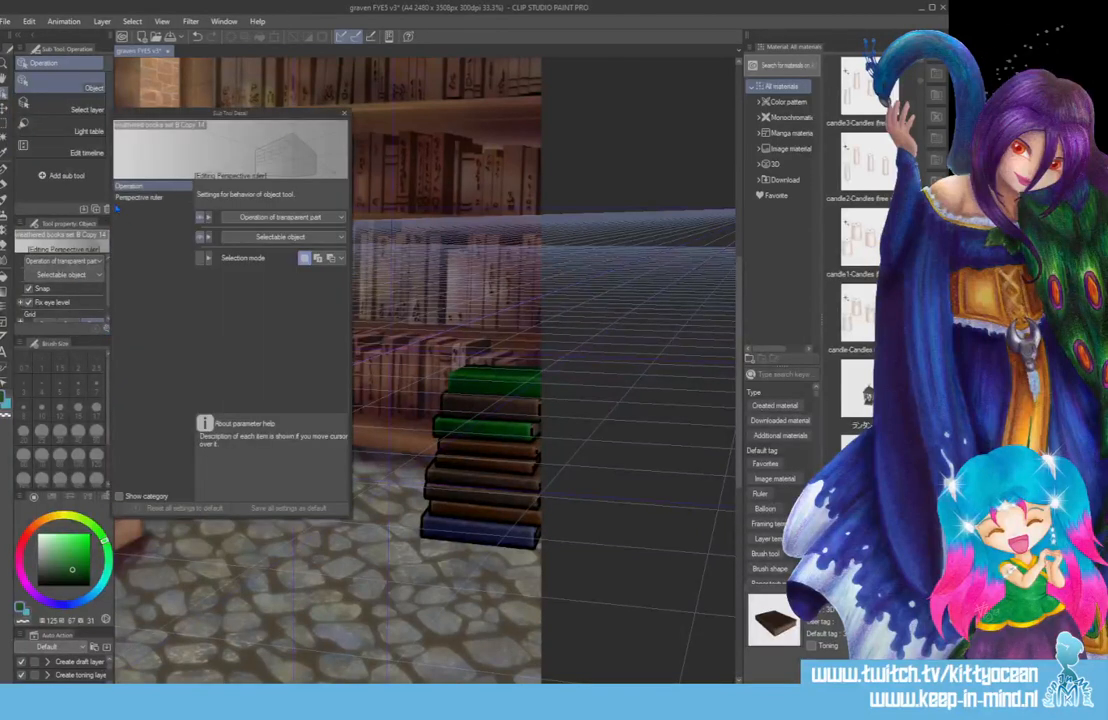
click(344, 114)
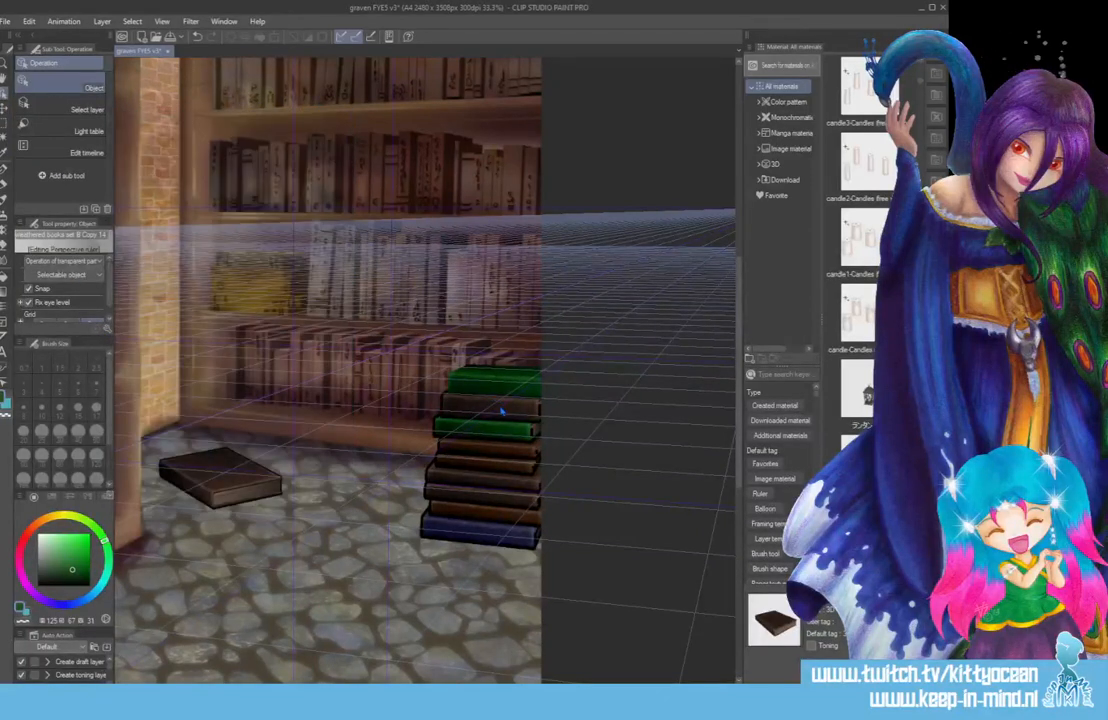
Select the second book from the top as a 3D object and turn off its outline width.
click(501, 410)
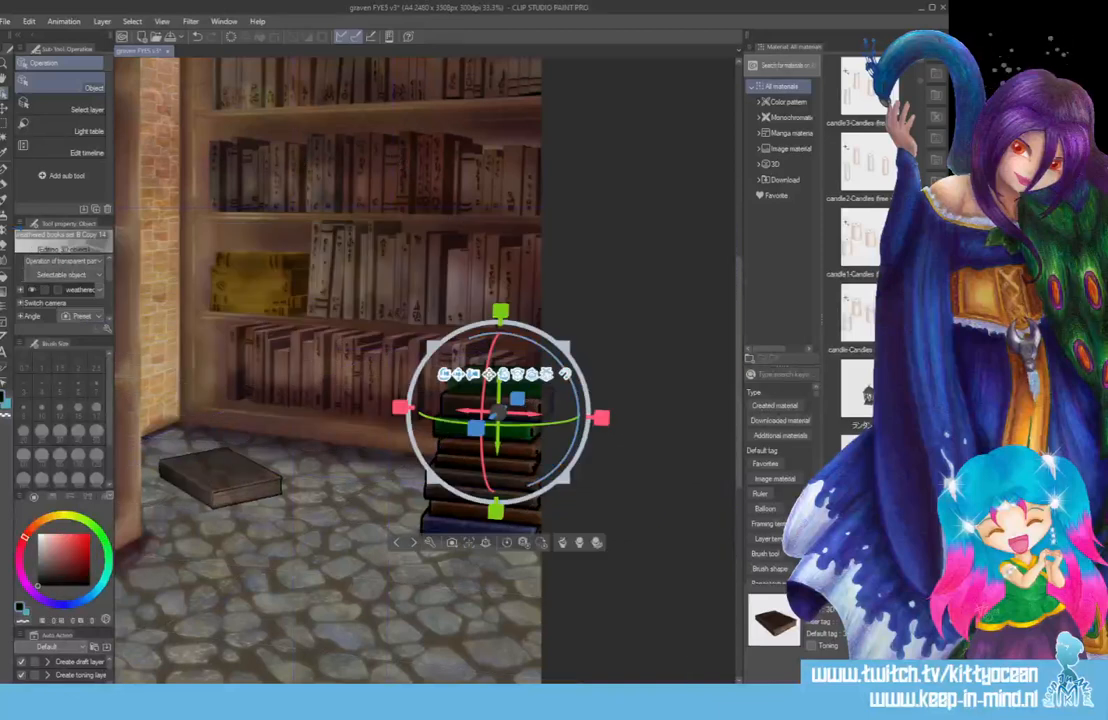
click(107, 329)
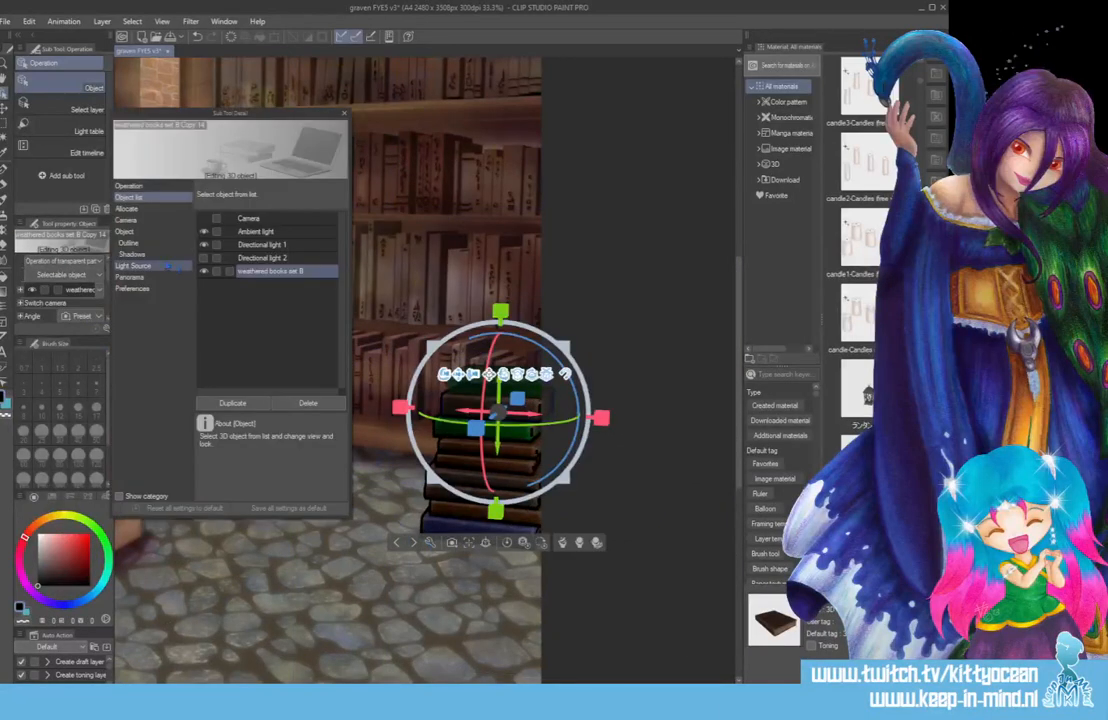
click(130, 243)
click(225, 215)
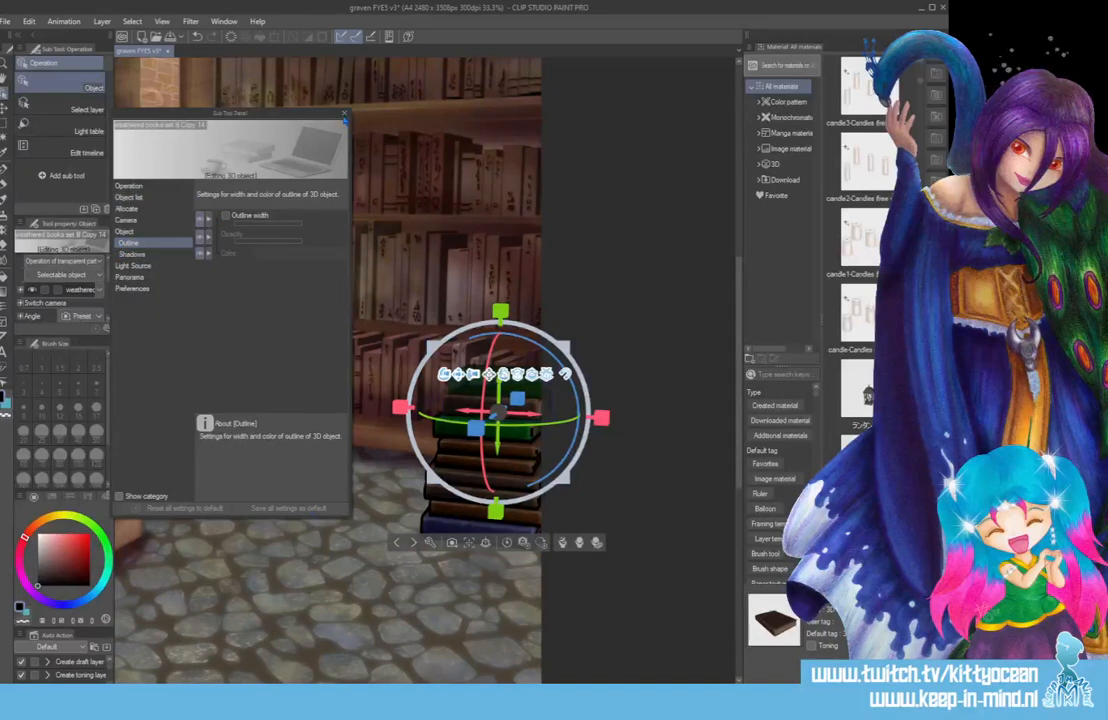
Select the third book from the top, the lower green one, and turn off its outline width and its shadow casting on the ground.
click(344, 113)
click(633, 456)
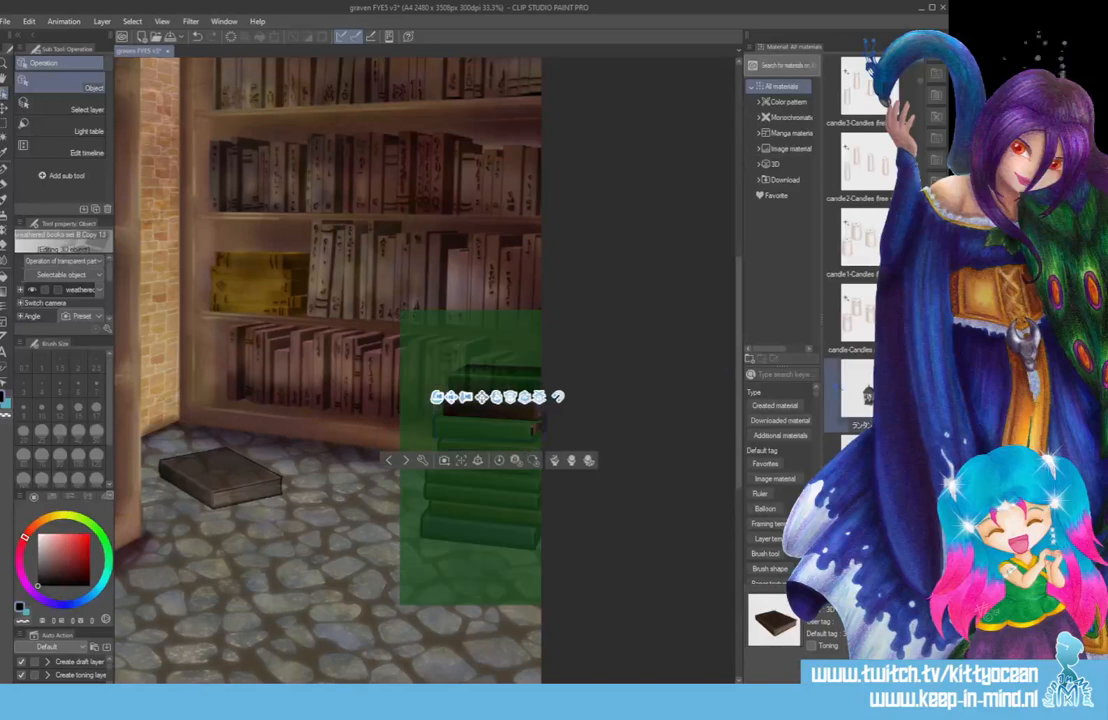
click(506, 438)
click(506, 438)
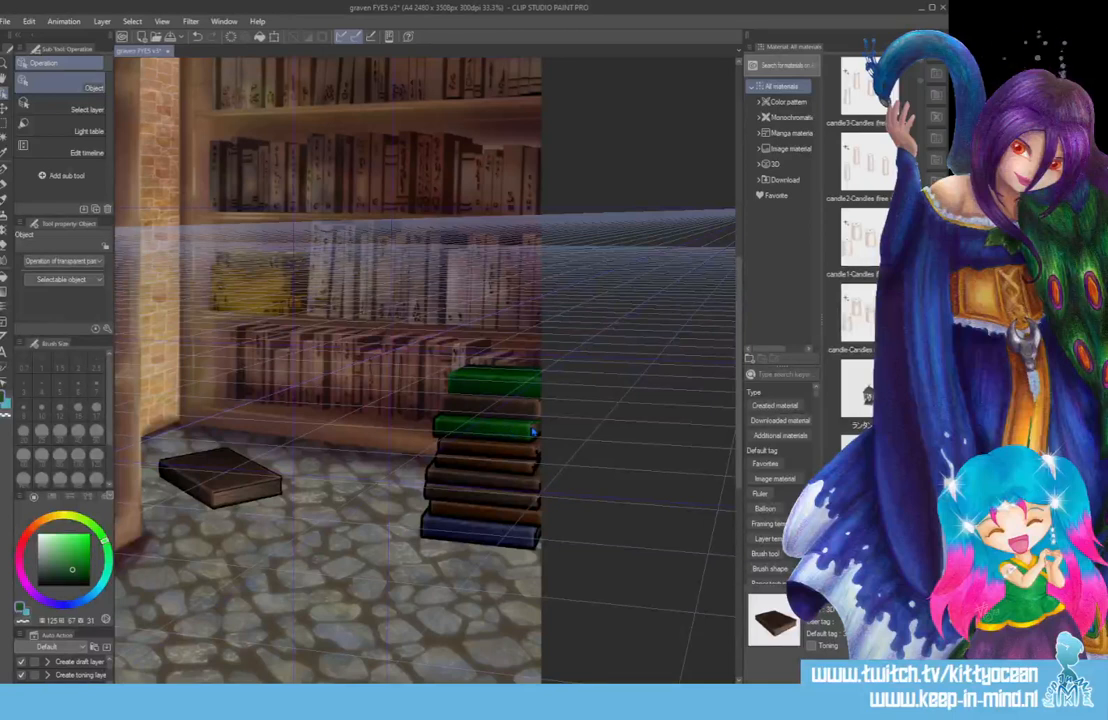
click(532, 431)
click(422, 561)
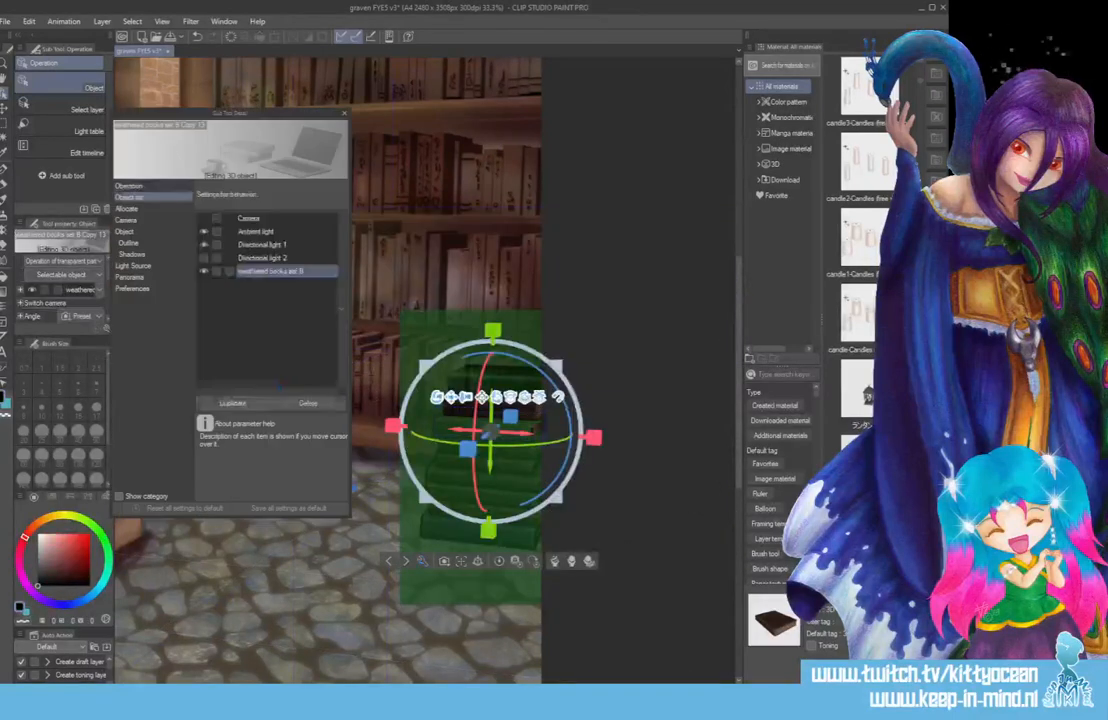
click(189, 241)
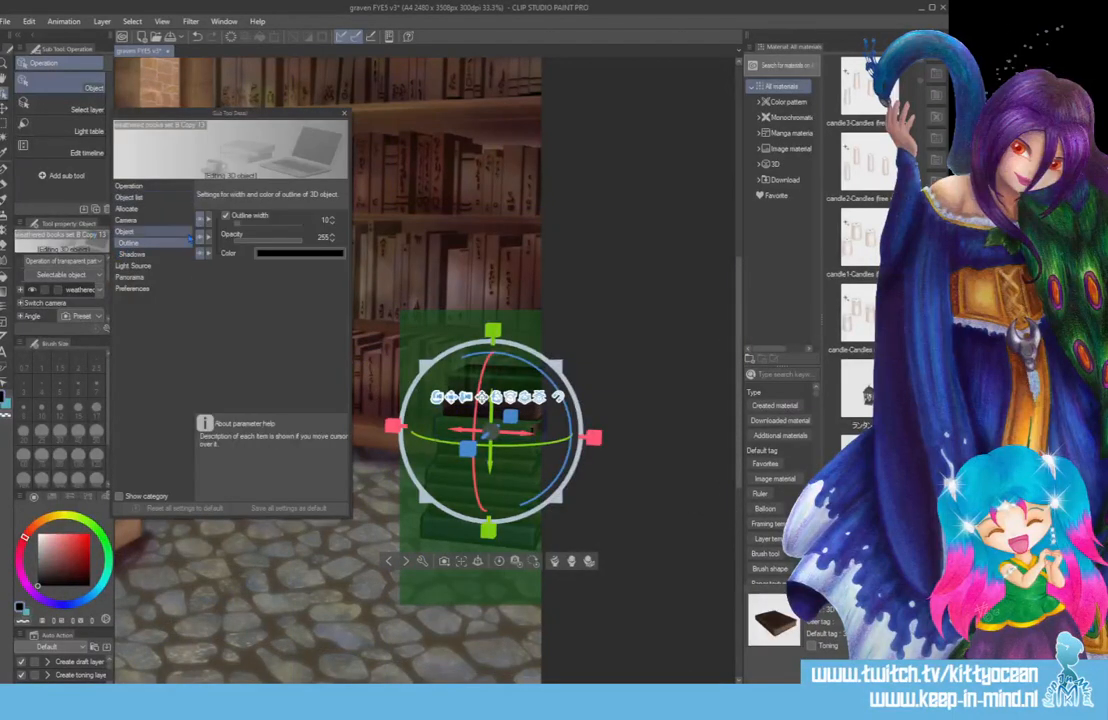
click(135, 254)
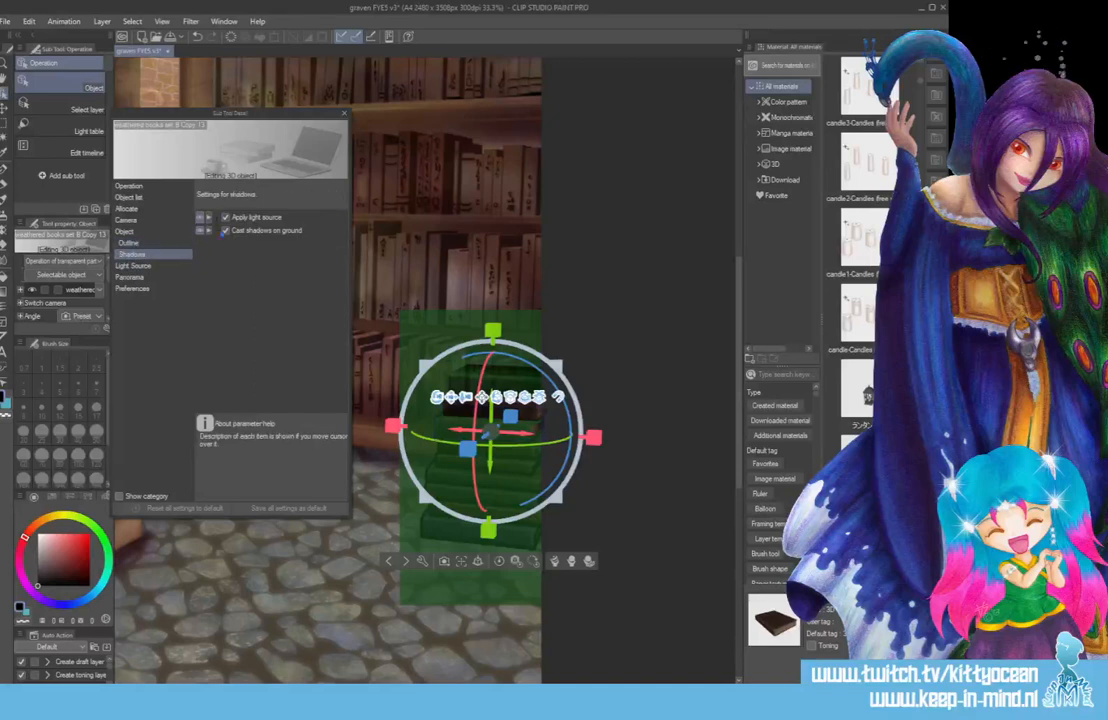
click(224, 230)
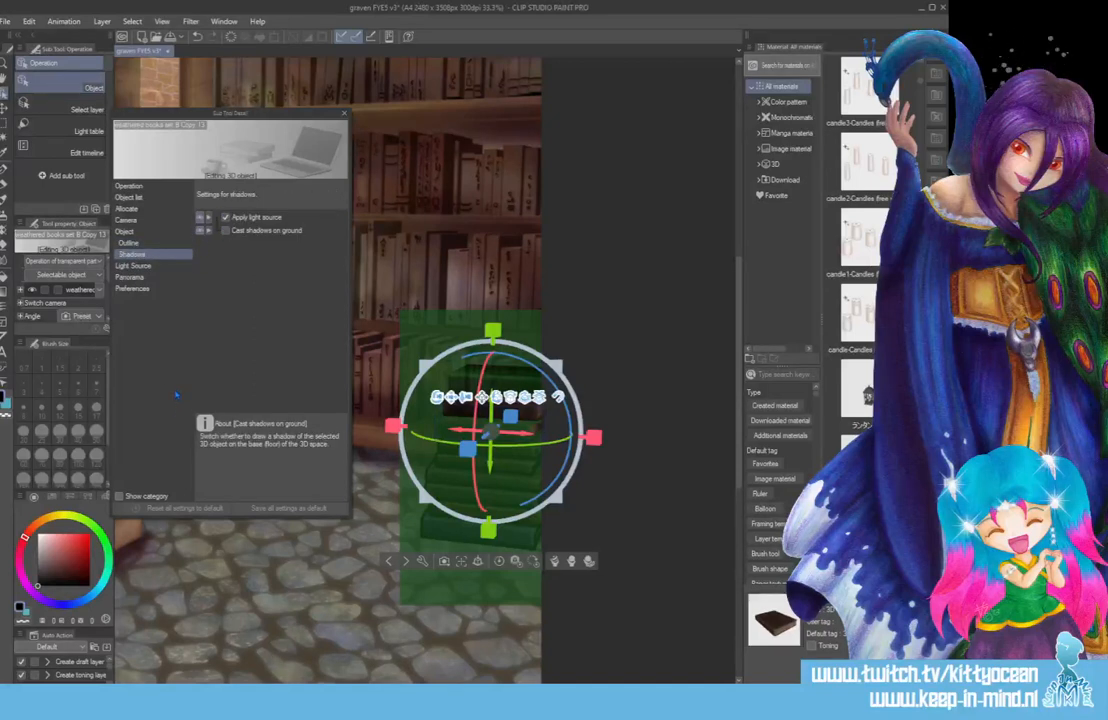
click(343, 113)
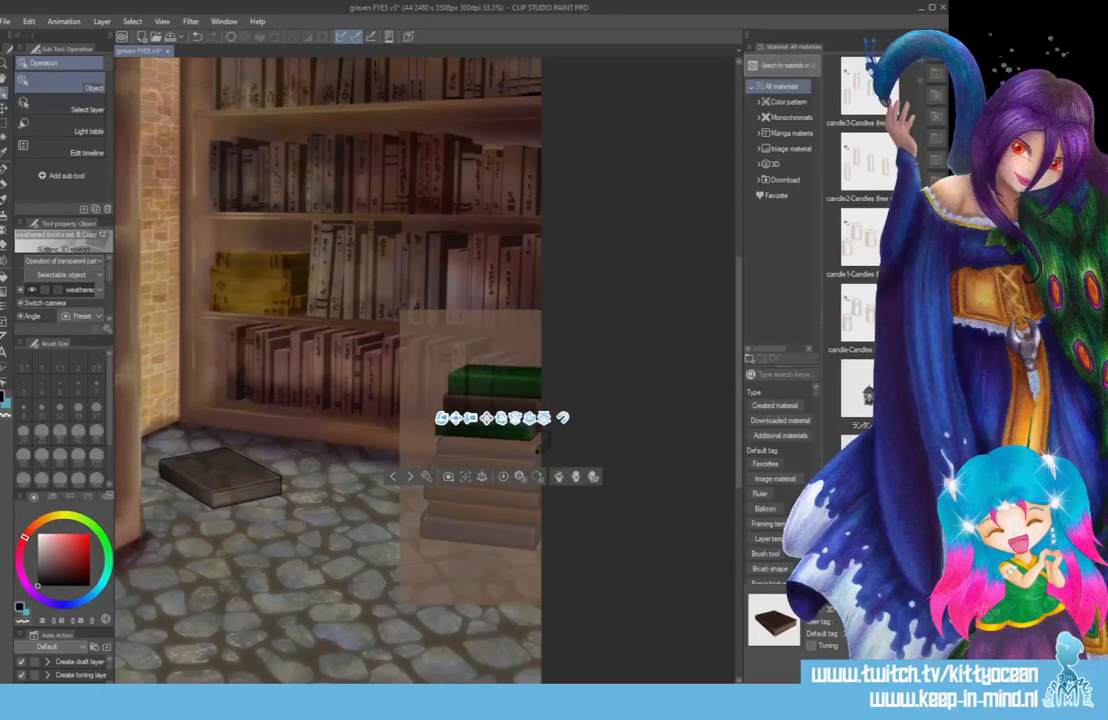
Turn off shadow casting on the ground and the outline width for the fourth book from the top.
click(427, 478)
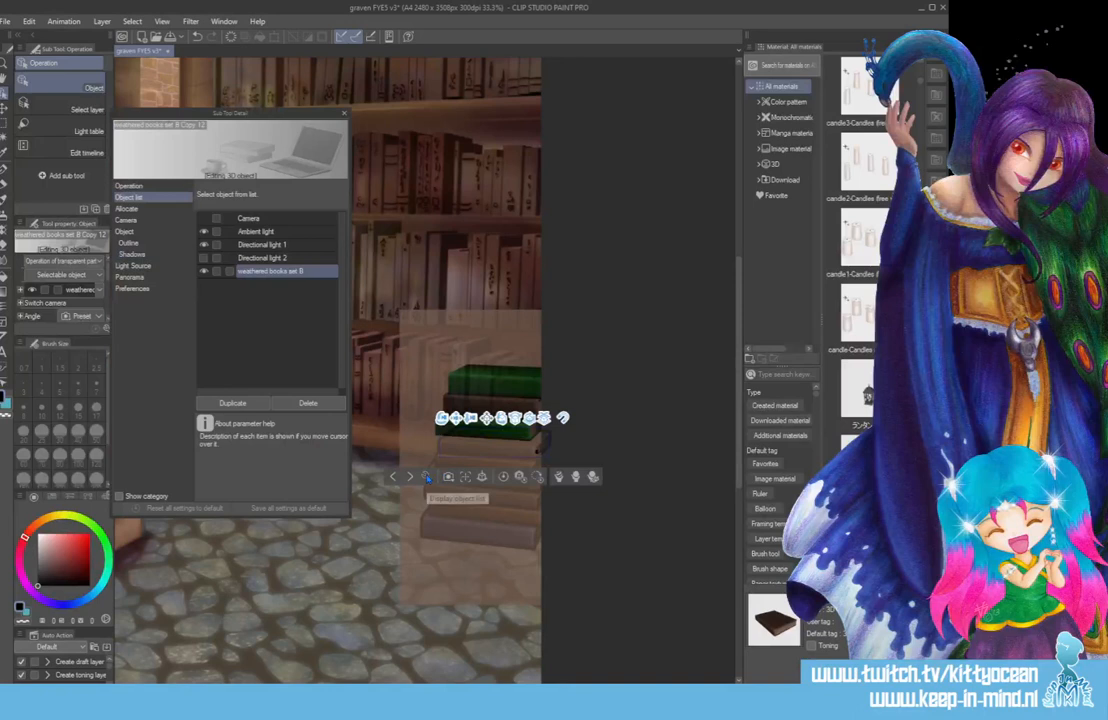
click(134, 254)
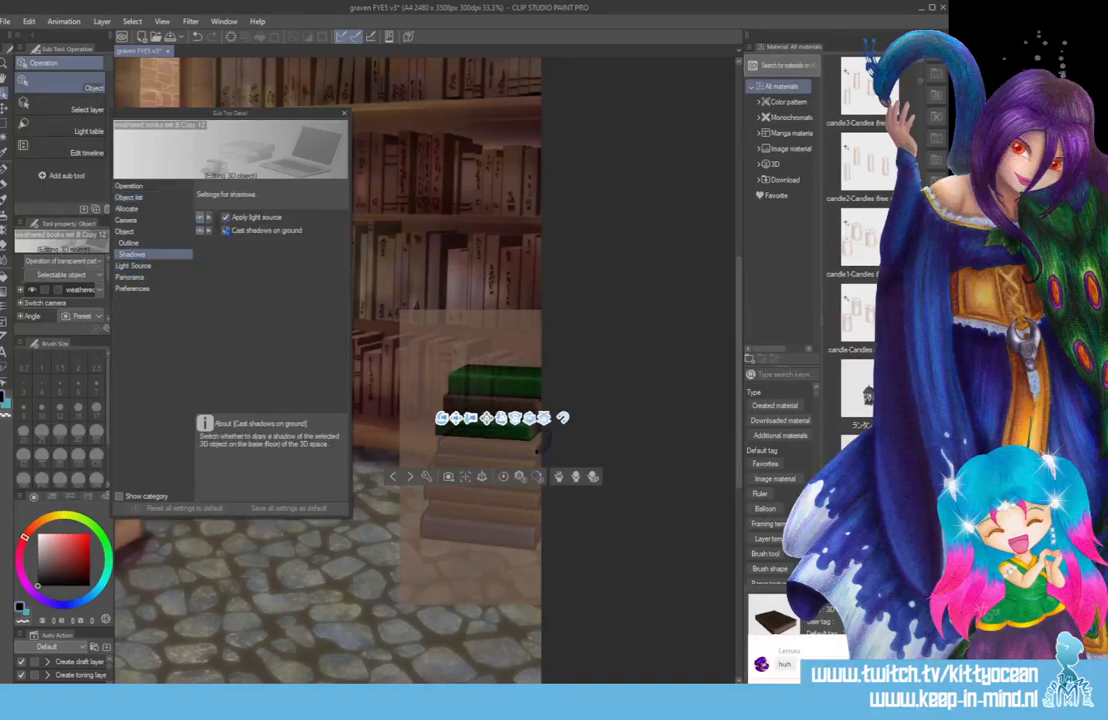
click(190, 243)
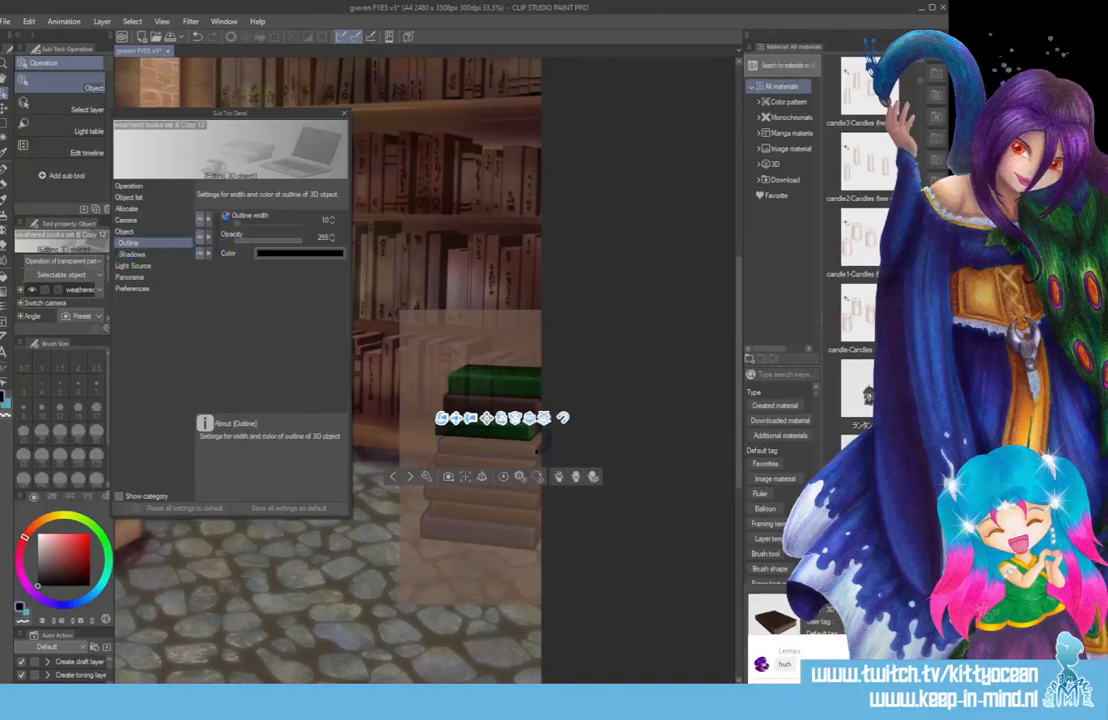
click(225, 216)
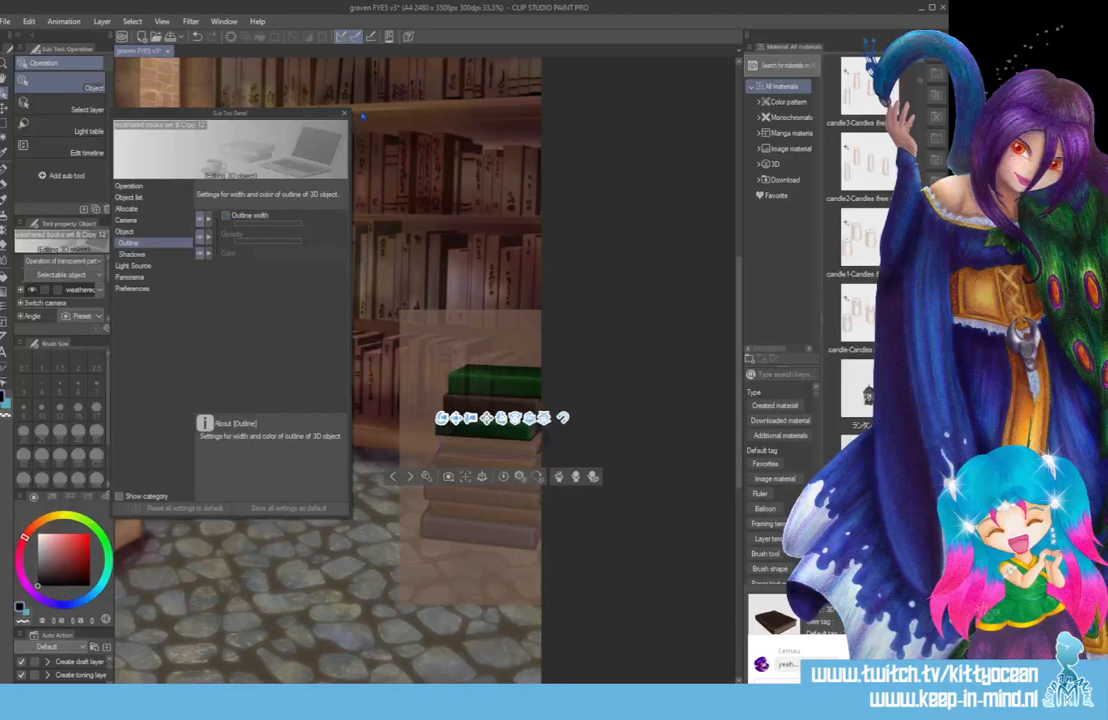
click(346, 114)
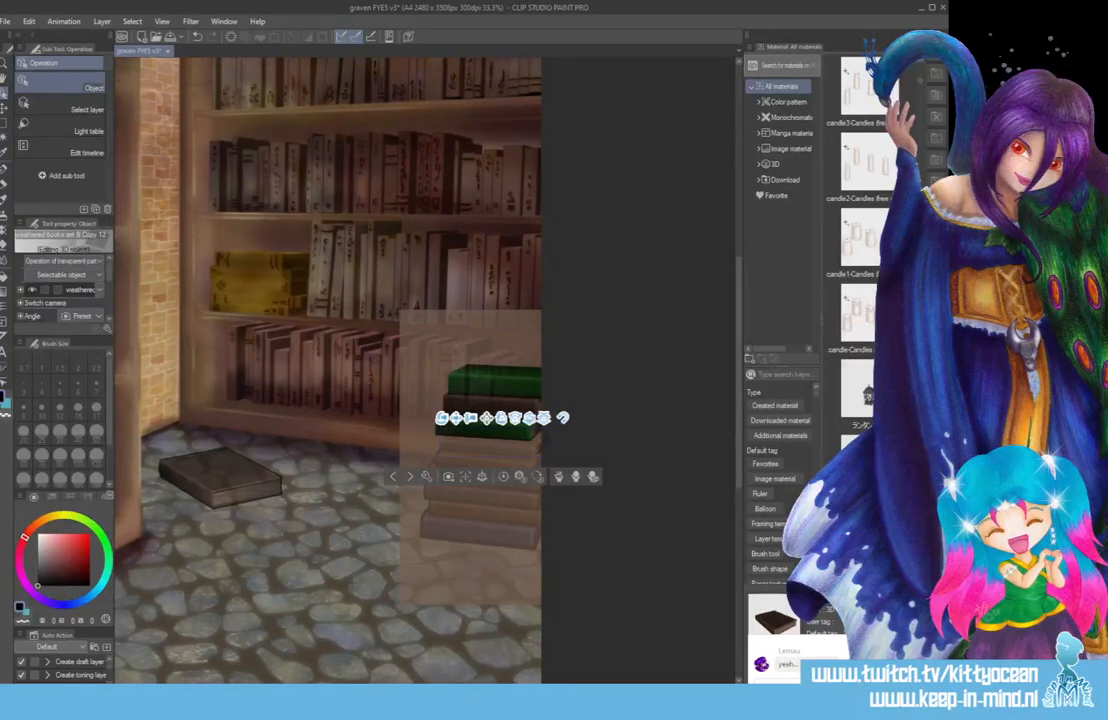
Select the fifth book from the top as a 3D object and turn off its ground shadow and outline width.
drag(487, 418, 482, 424)
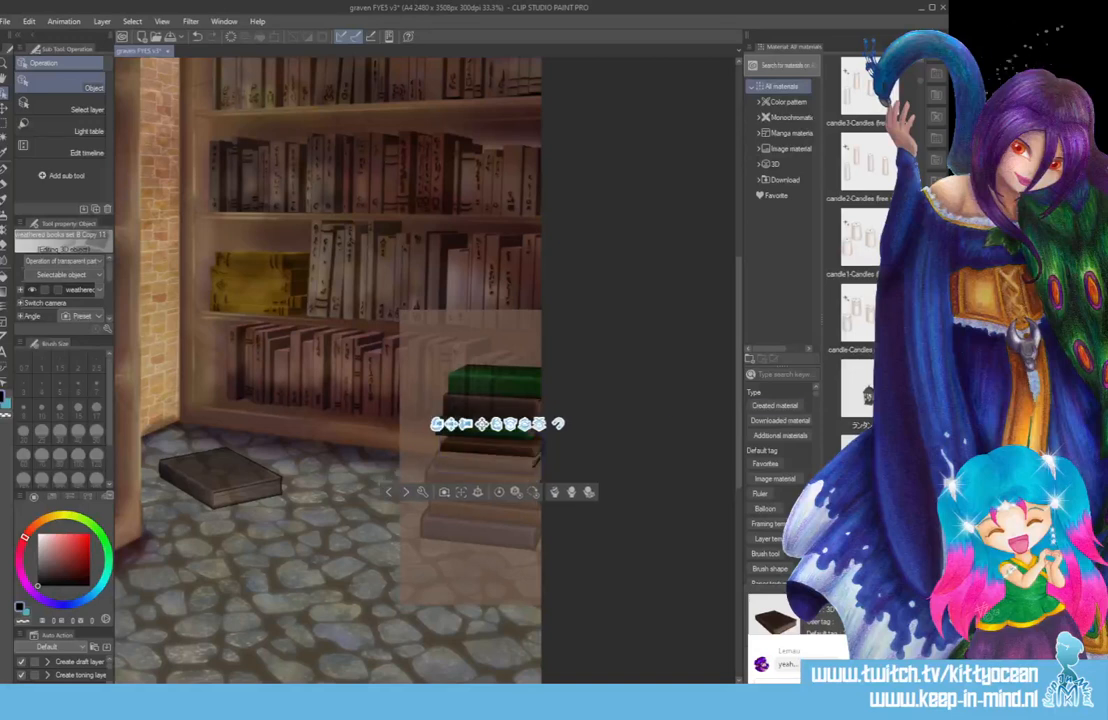
click(422, 492)
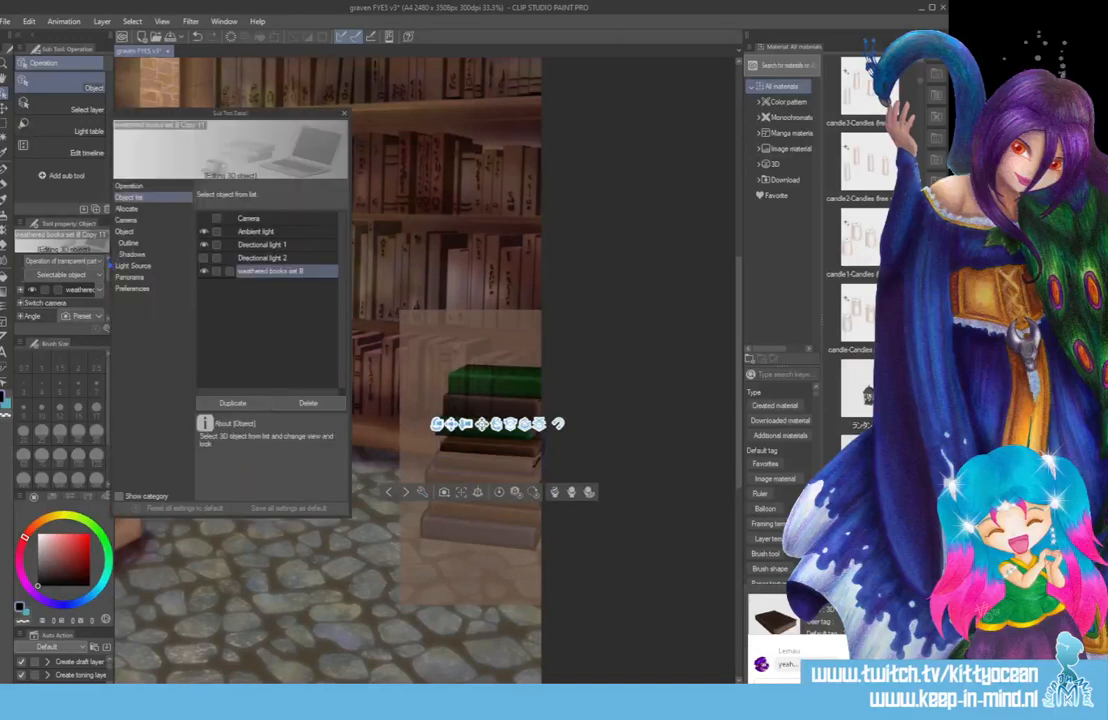
click(145, 254)
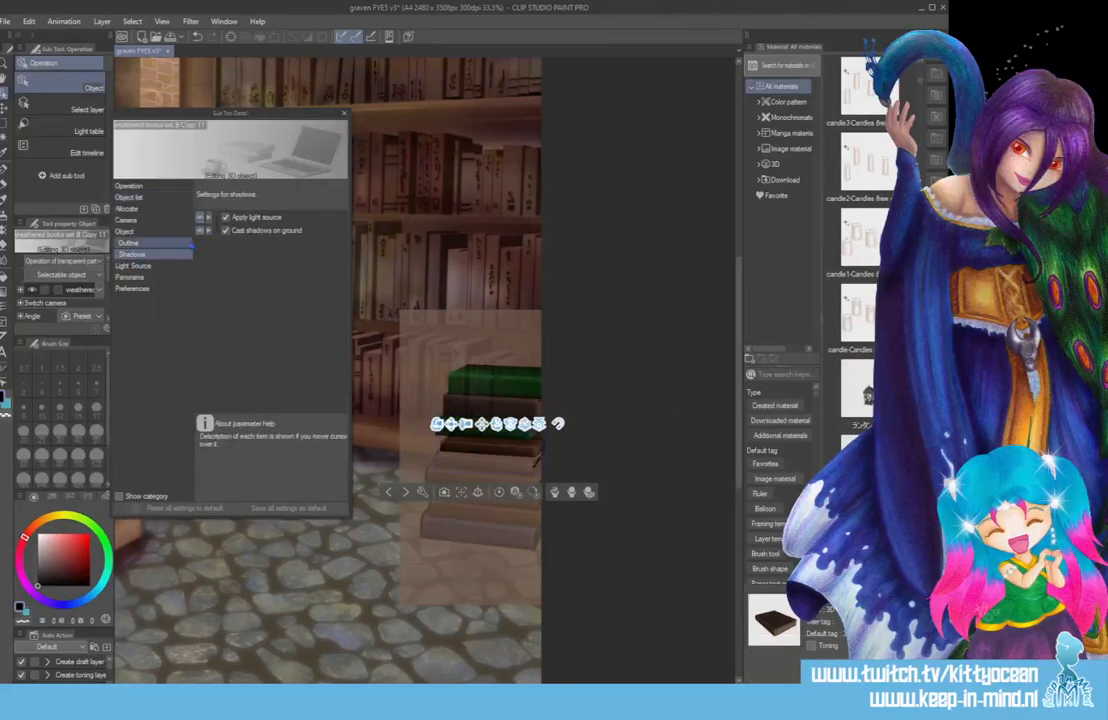
click(128, 243)
click(226, 216)
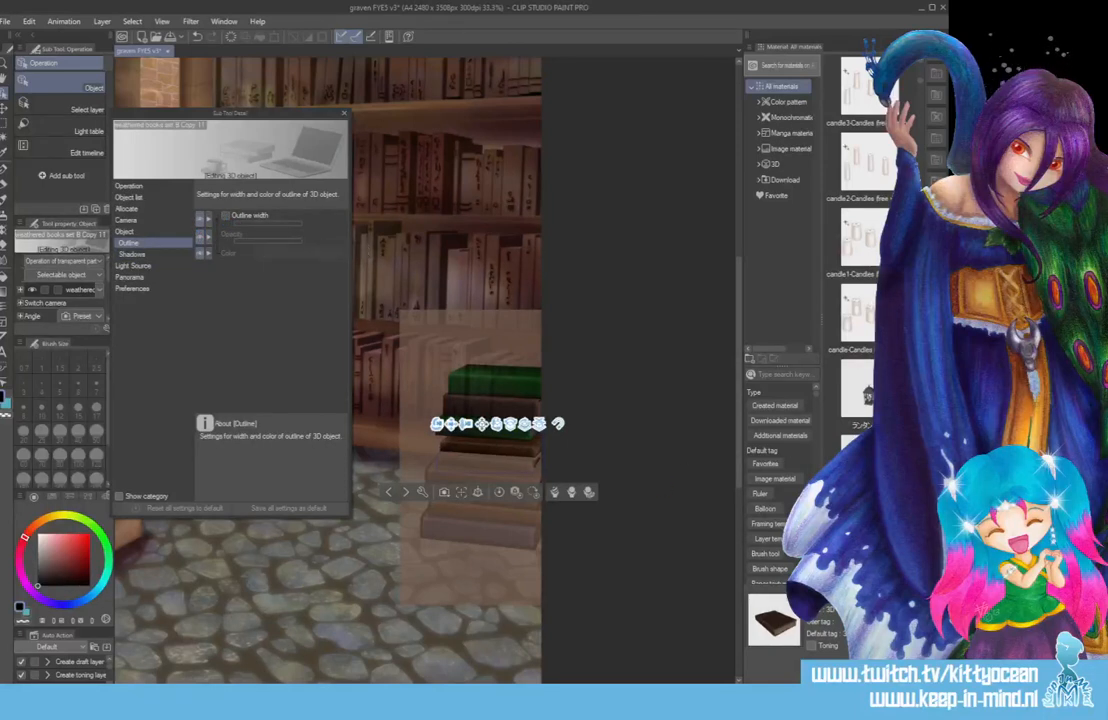
Turn off the outline width and the shadow casting on the ground for the sixth book from the top.
click(226, 216)
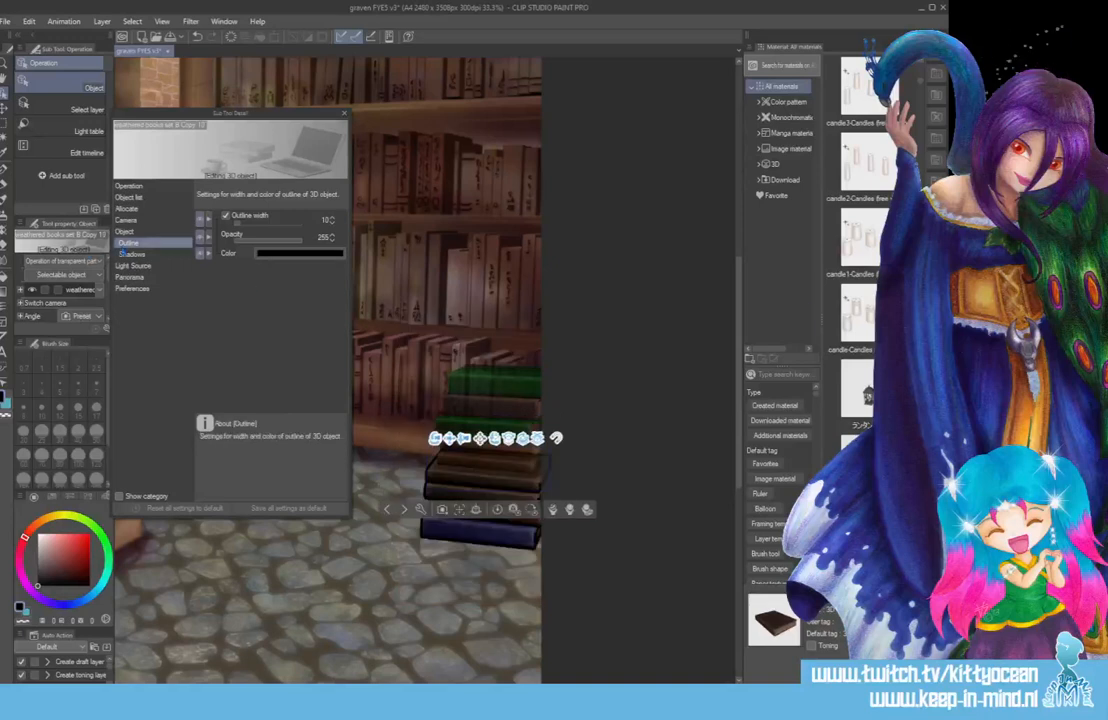
click(226, 216)
click(142, 255)
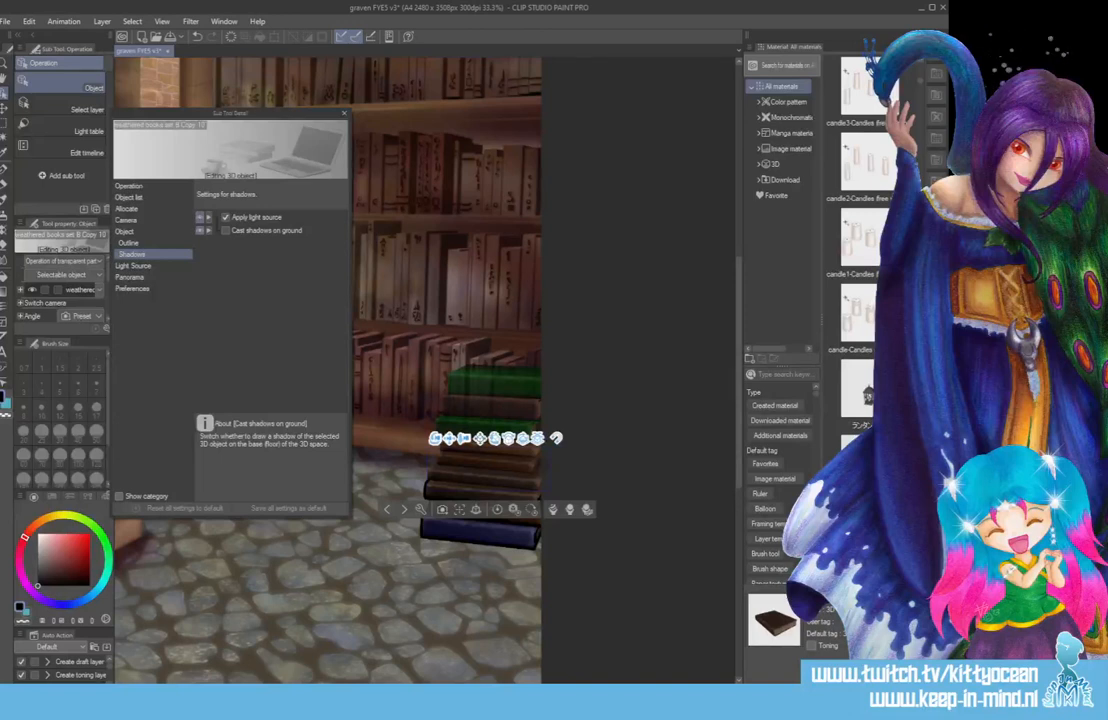
click(225, 230)
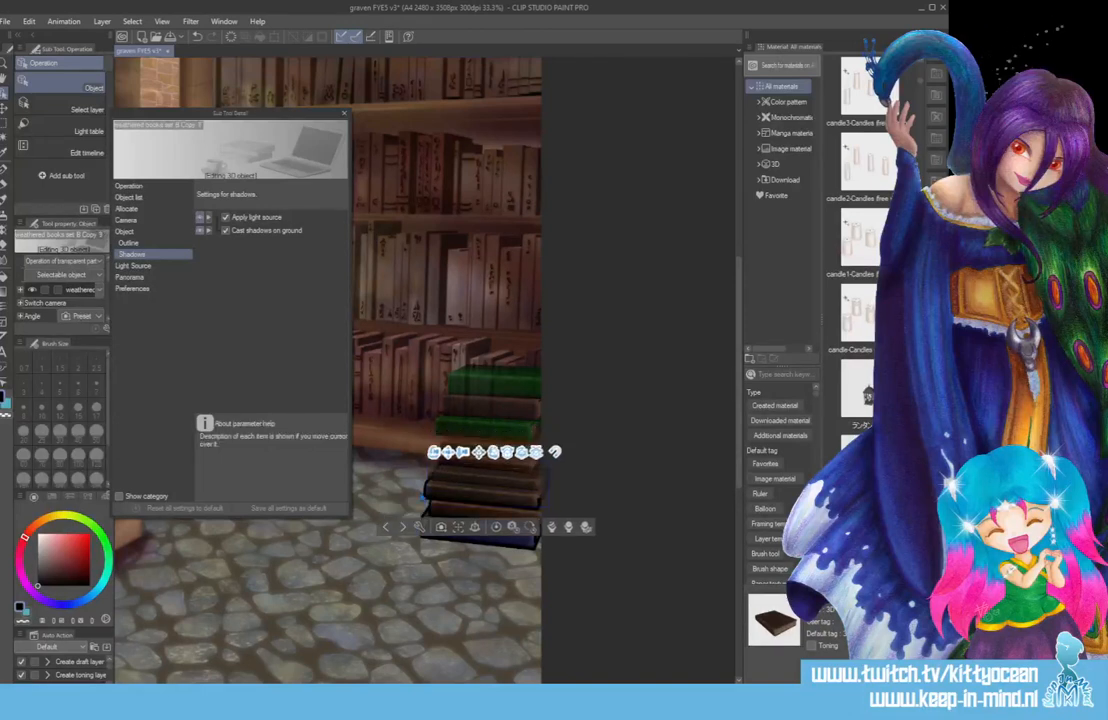
Turn off the ground shadow and the outline width for the seventh book from the top, keeping the light source applied.
click(225, 230)
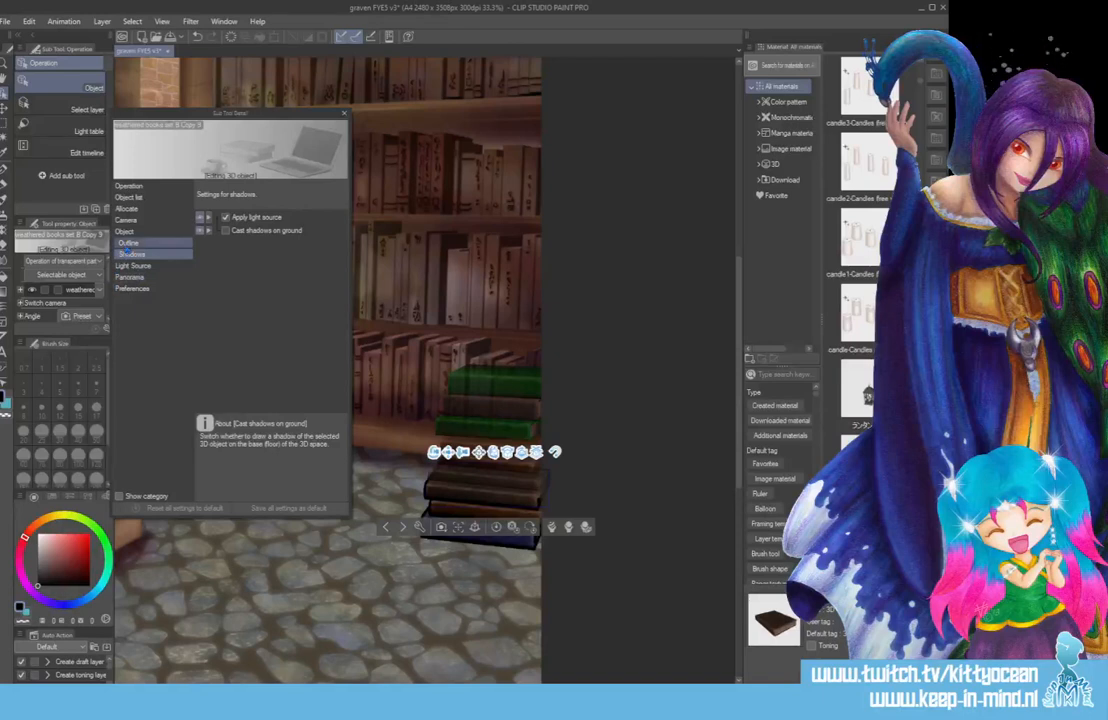
click(128, 243)
click(226, 216)
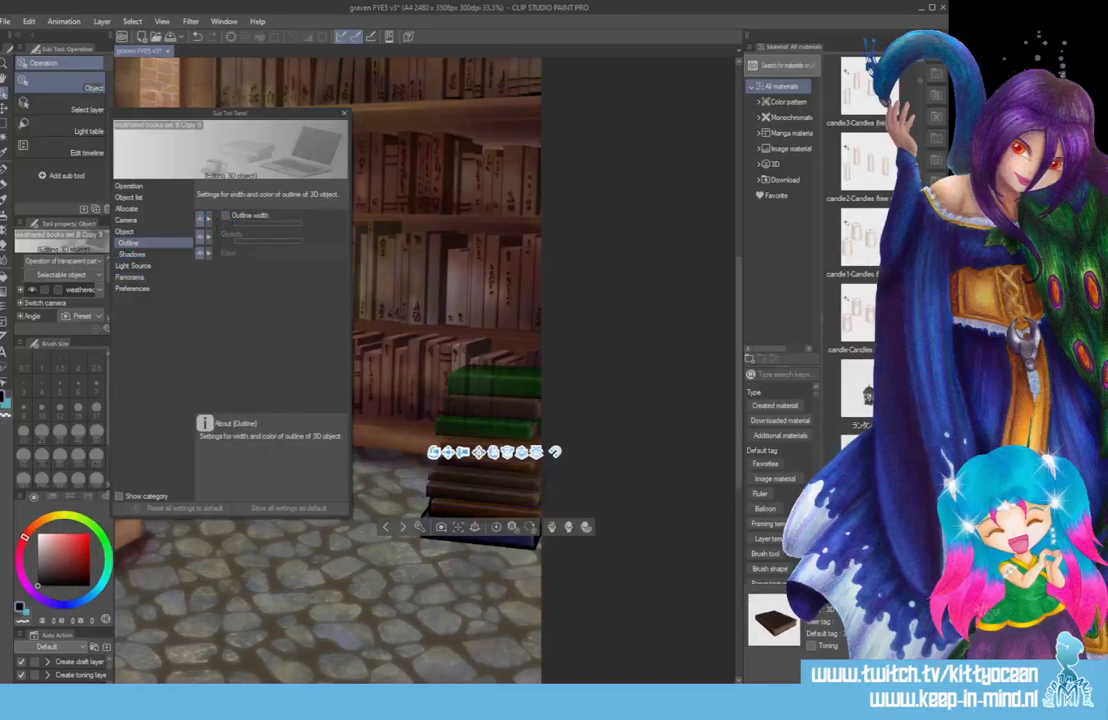
Turn off the outline width and ground shadow of the eighth book, directly above the blue one.
click(226, 216)
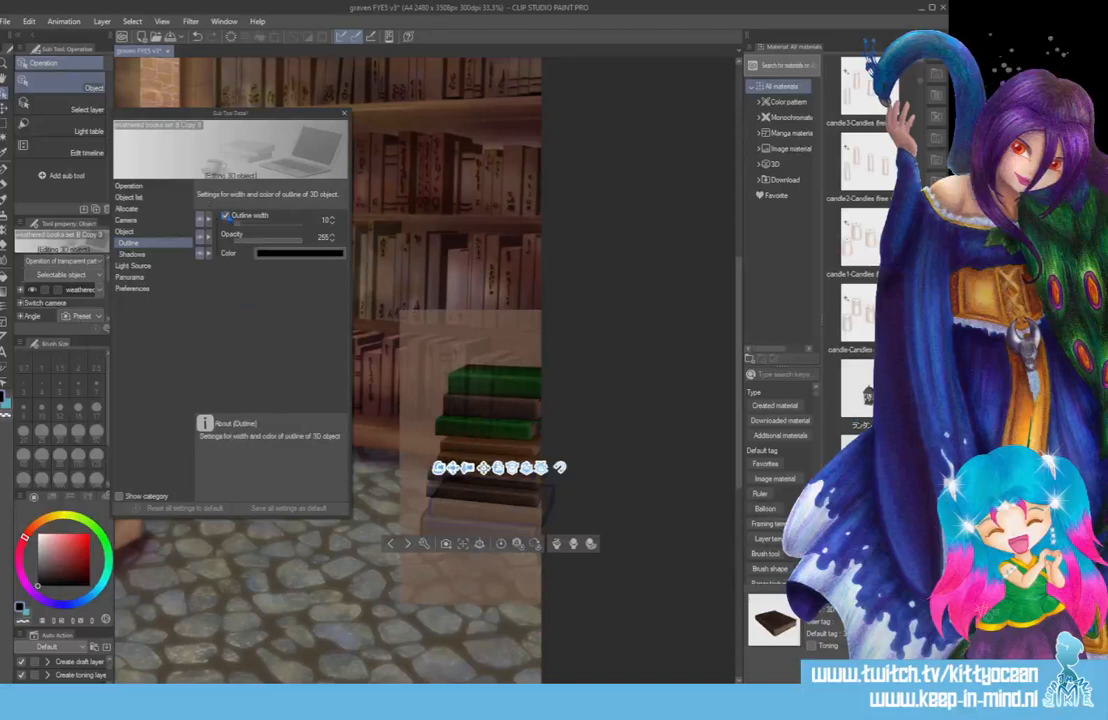
click(131, 254)
click(226, 231)
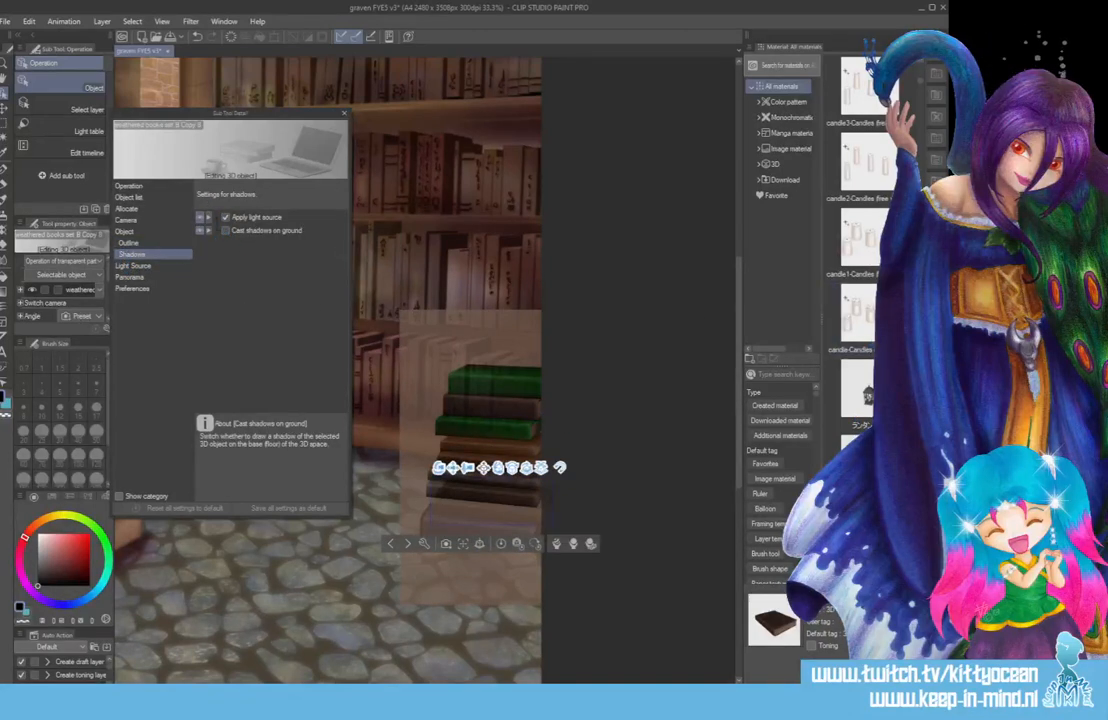
Turn off the ground shadow and outline width of the blue book at the bottom of the stack.
click(226, 230)
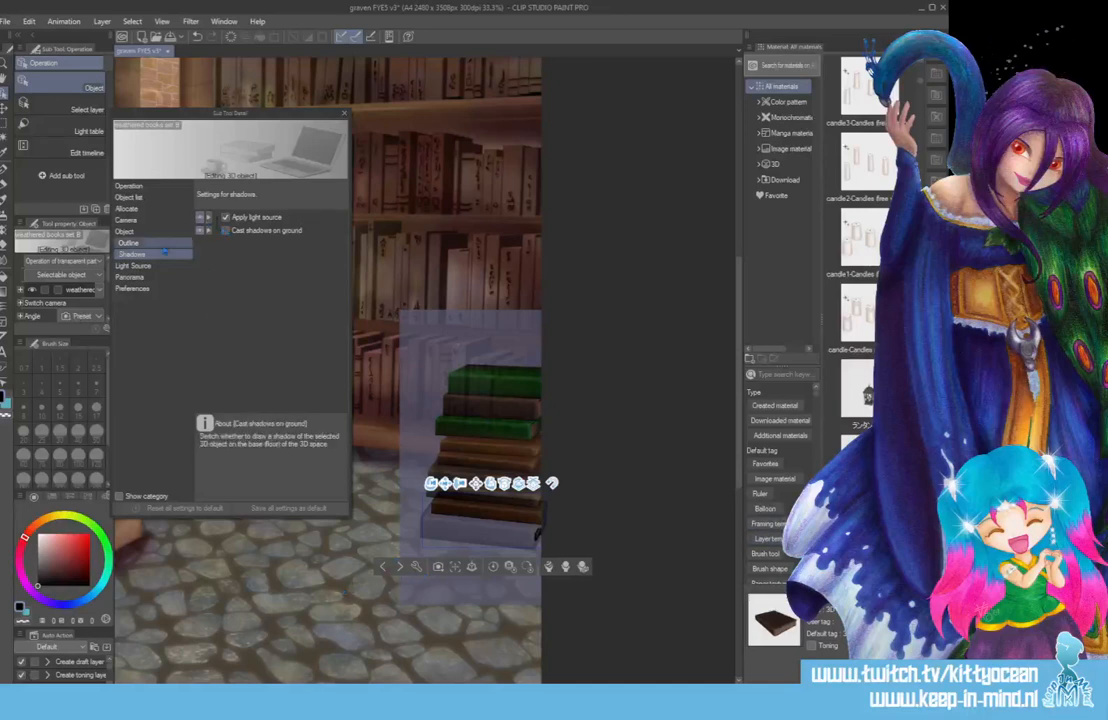
click(128, 243)
click(225, 216)
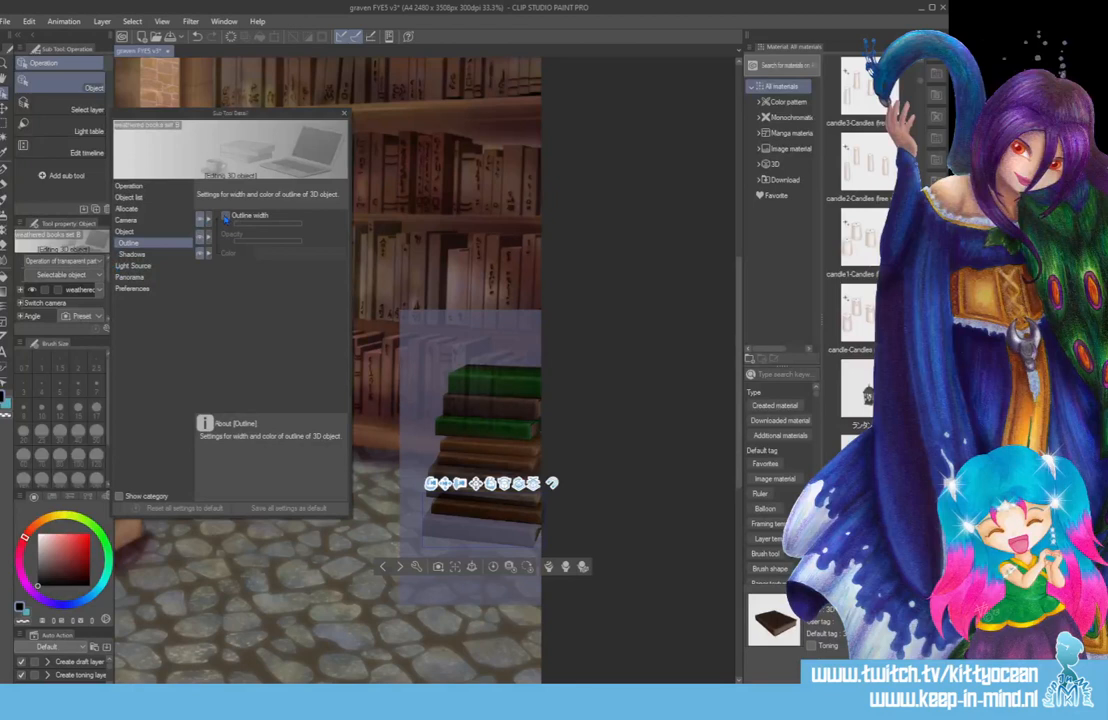
click(346, 117)
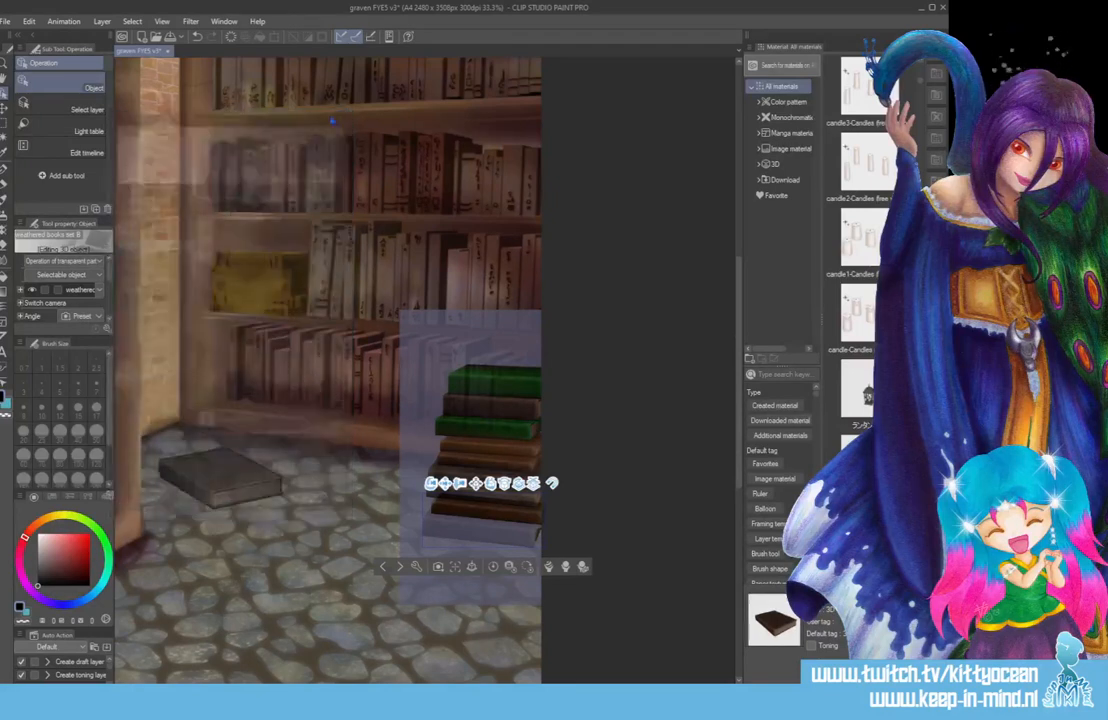
Reduce the saturation of the top green book to about -38 with a Hue/Saturation/Luminosity correction.
key(p)
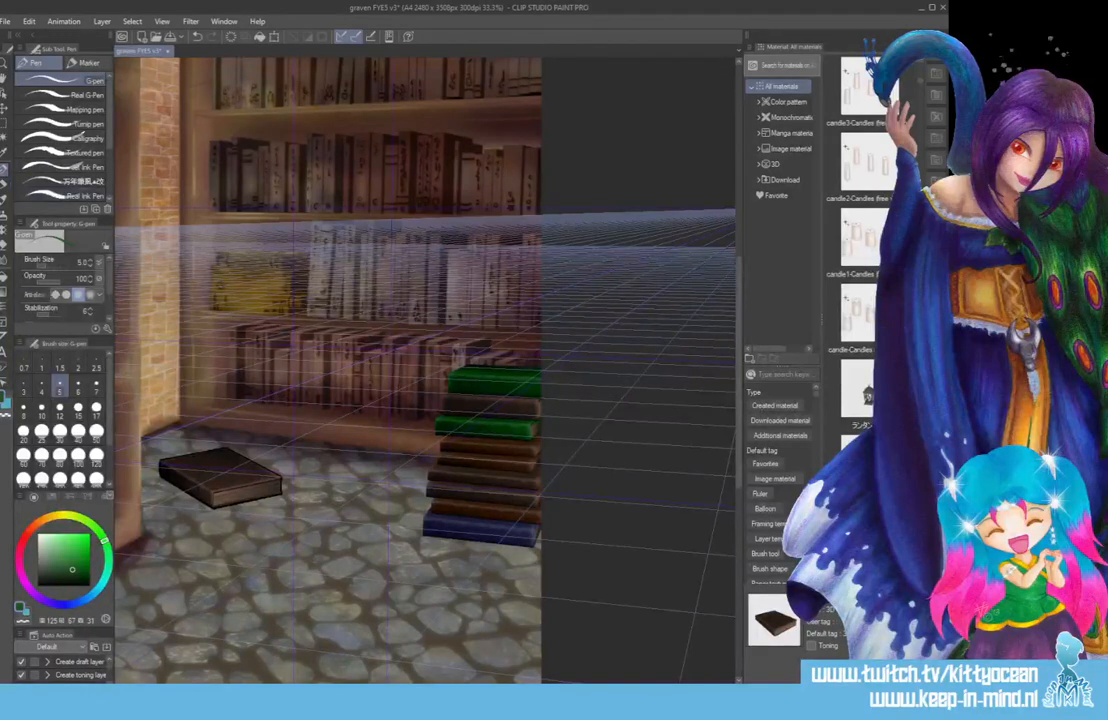
key(k)
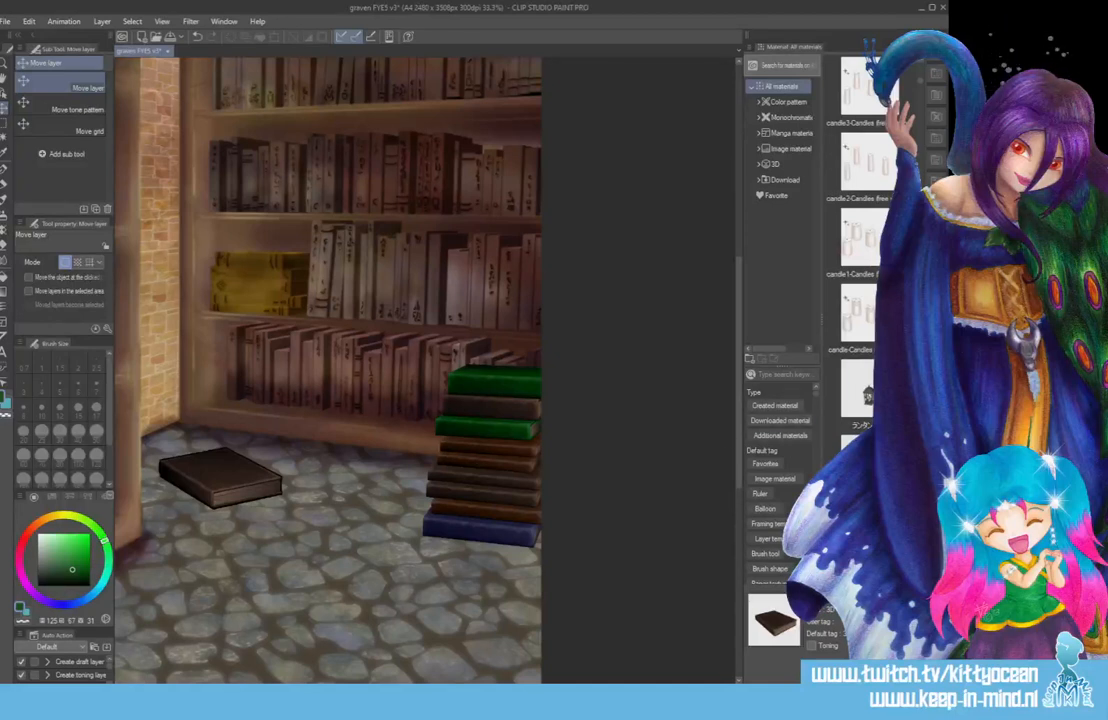
key(ctrl+u)
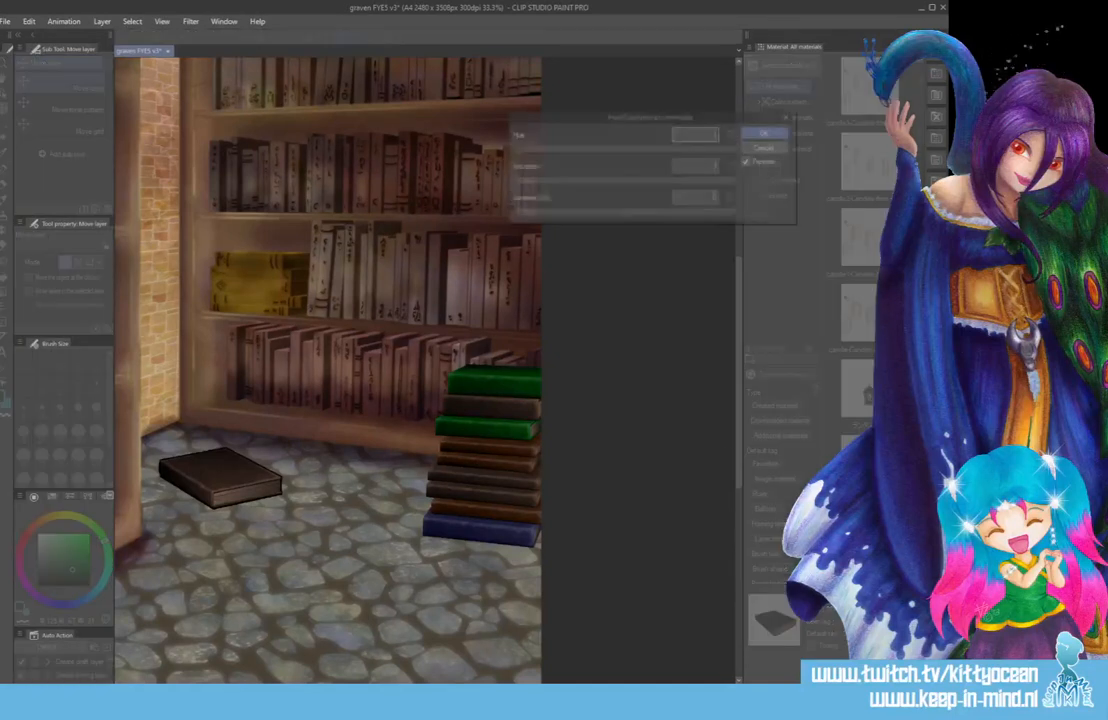
drag(600, 187, 582, 187)
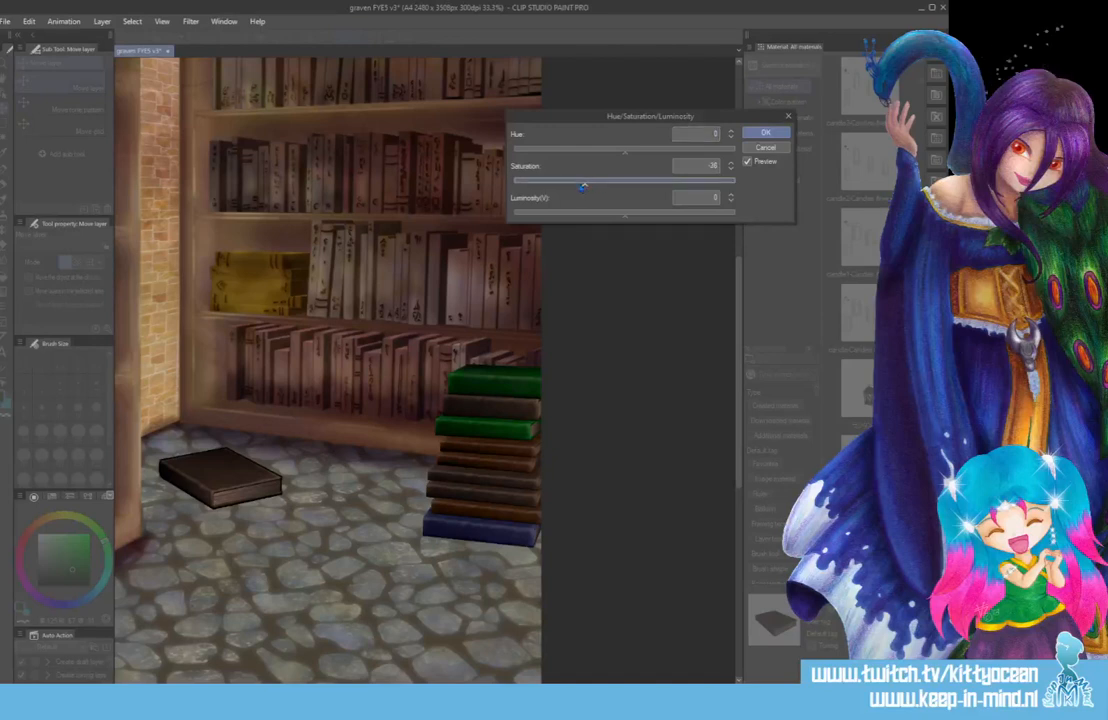
click(766, 133)
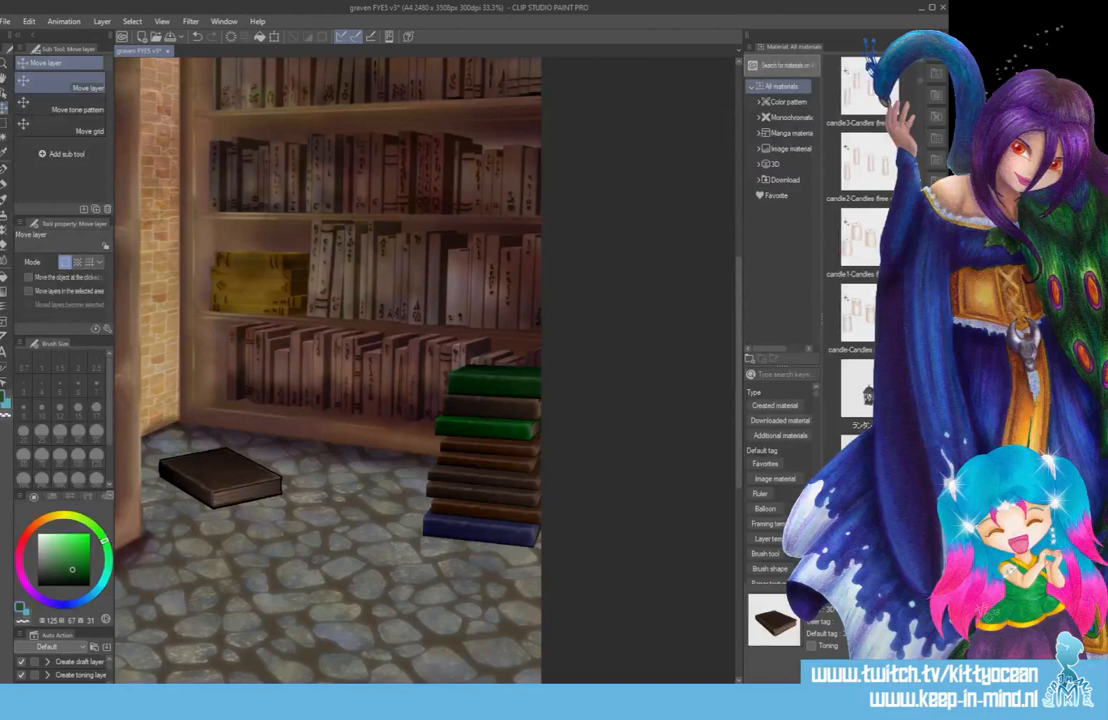
Reduce the saturation of the lower green book, third from the top, to about -78.
key(ctrl+u)
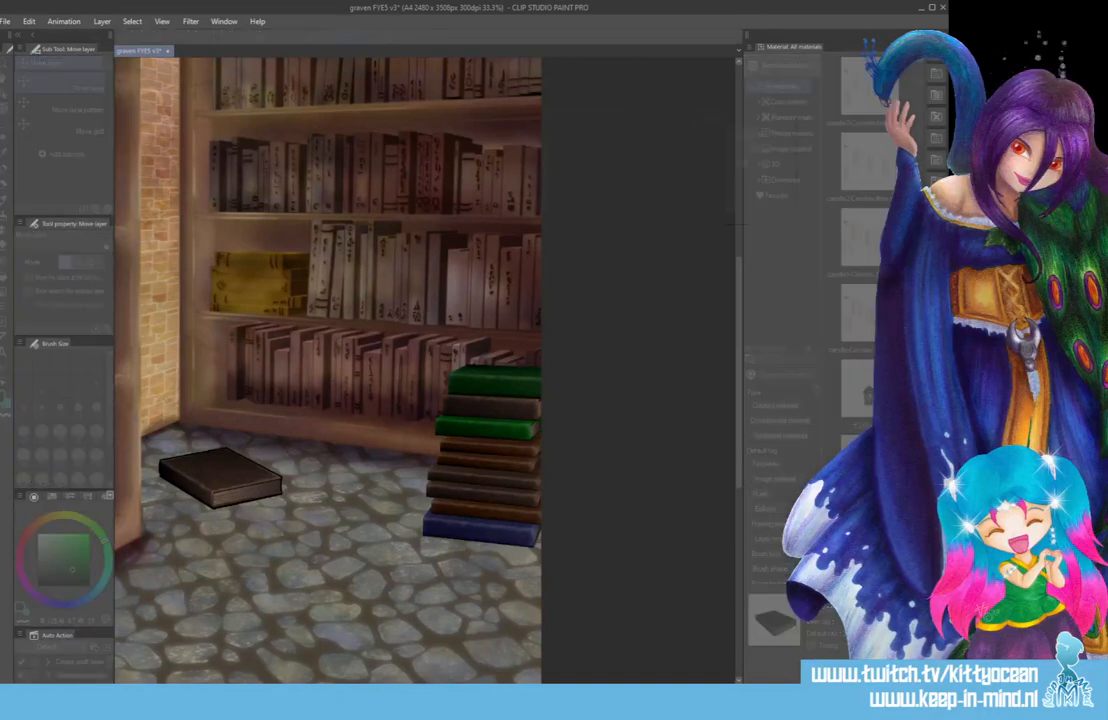
click(541, 182)
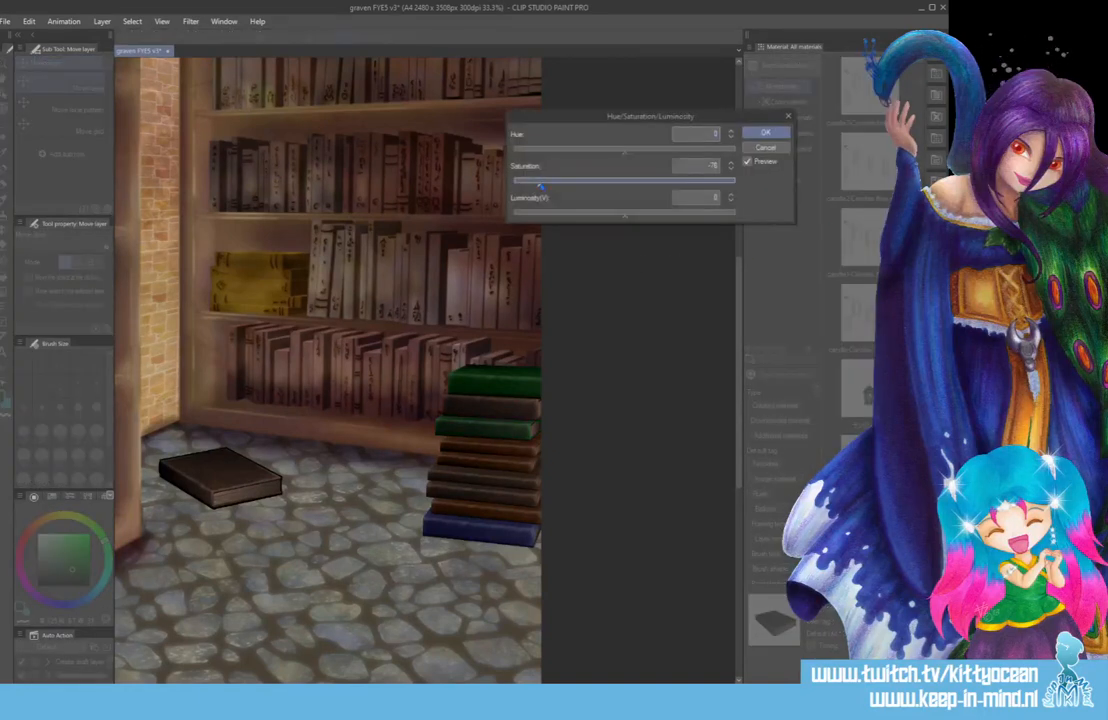
key(Return)
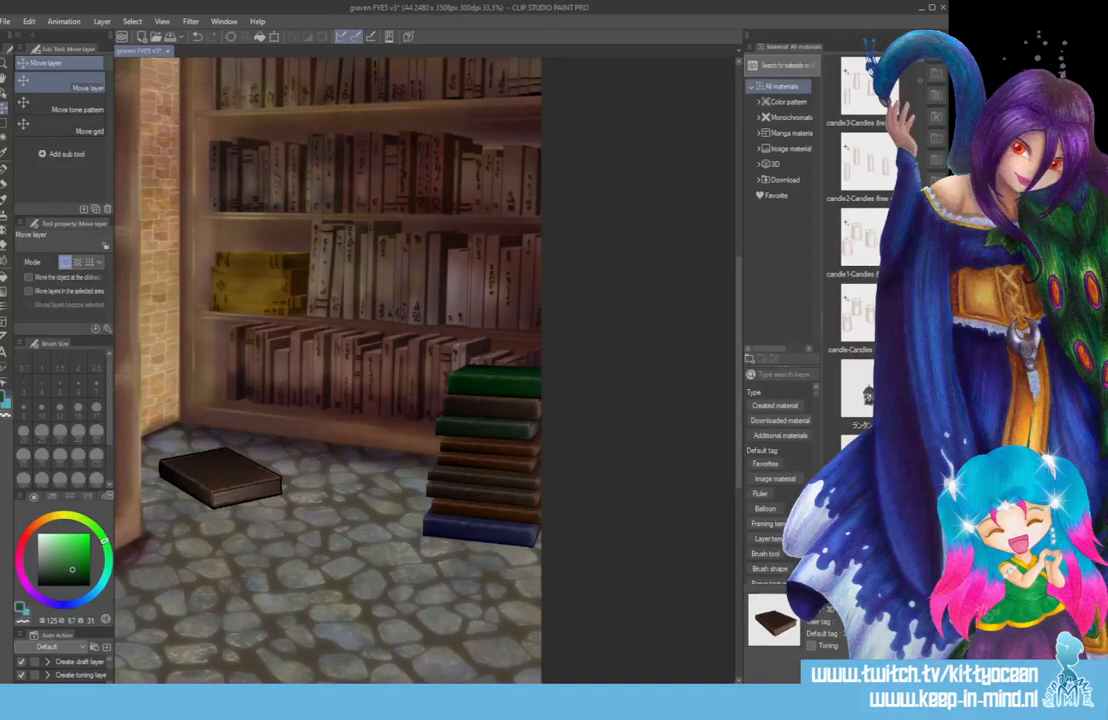
Tone down the selected book in the stack with a Hue/Saturation/Luminosity correction of about -28 saturation and -36 luminosity.
key(ctrl+u)
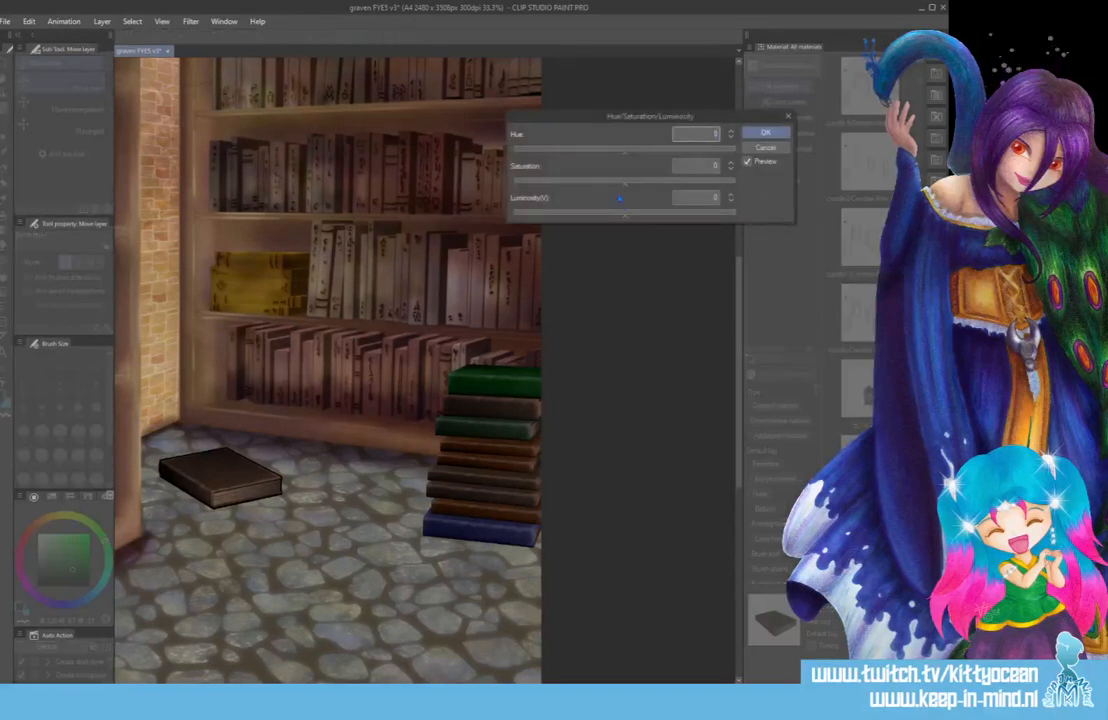
click(595, 185)
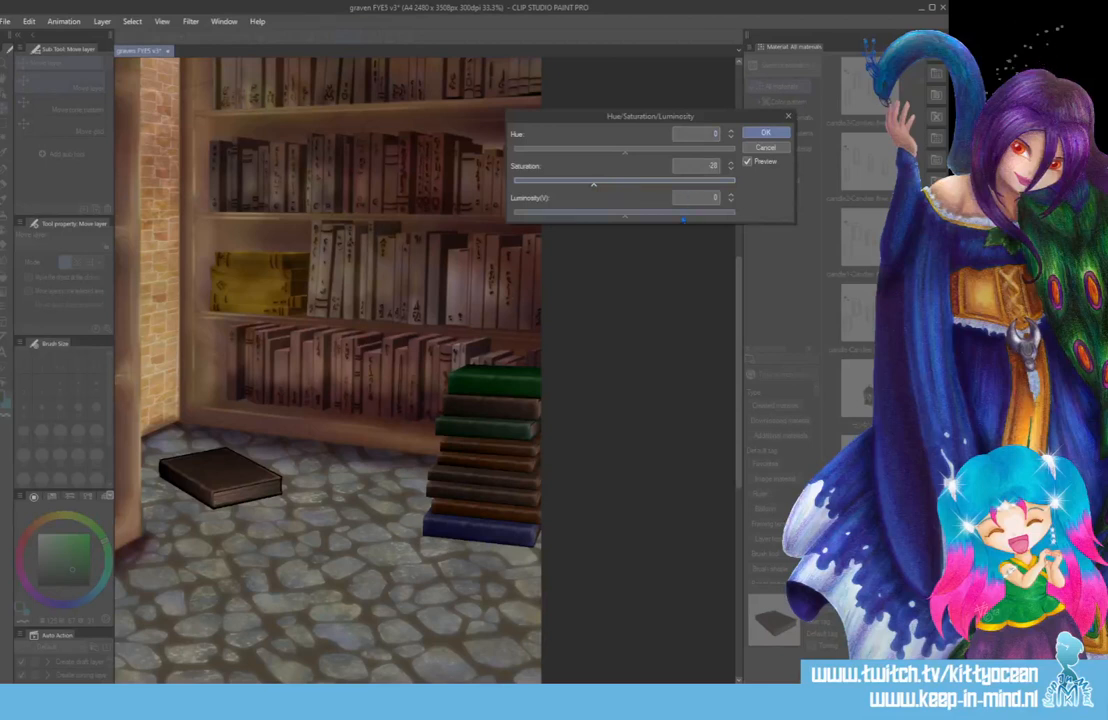
click(680, 216)
click(582, 216)
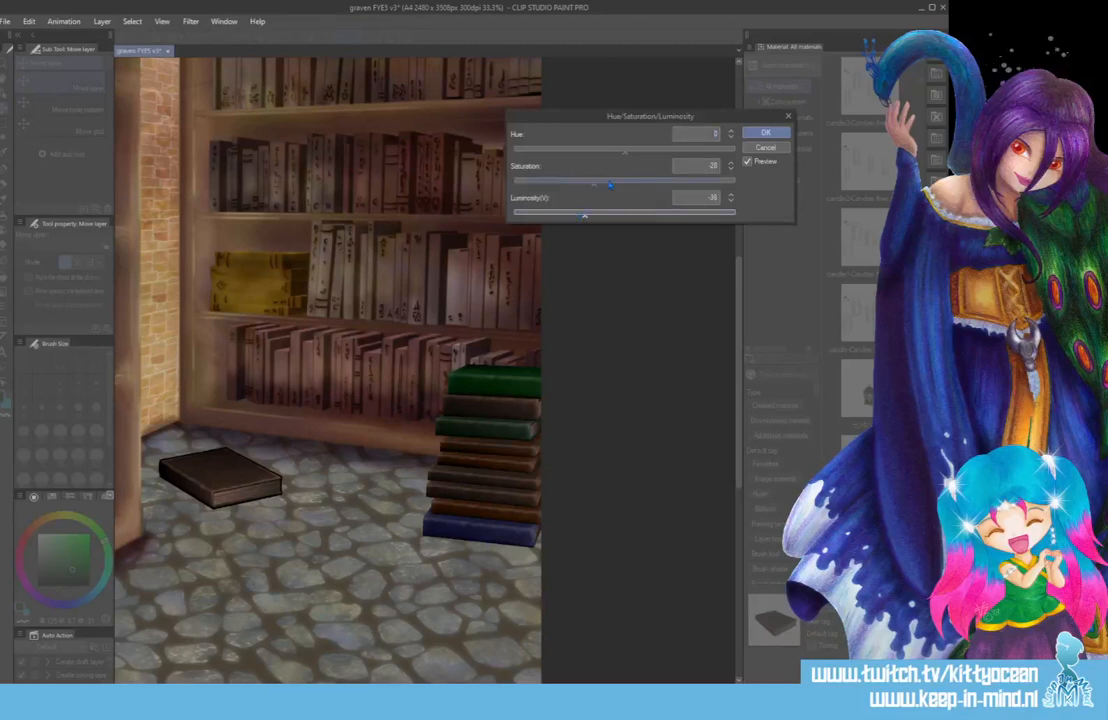
key(Return)
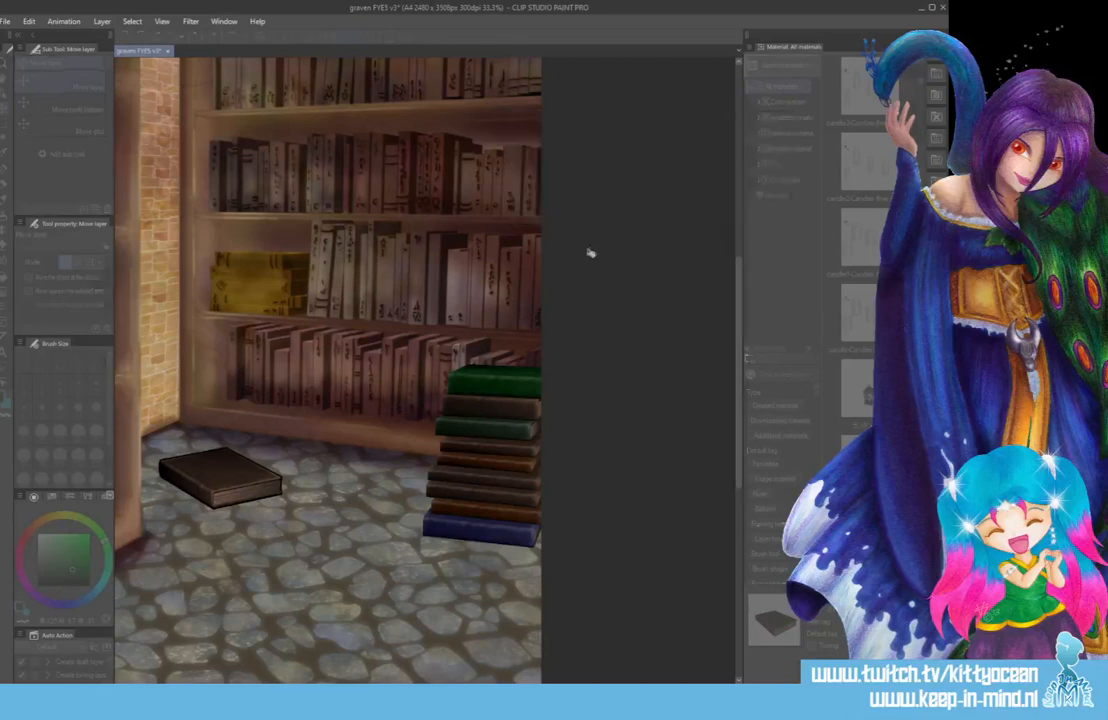
Shift the next book's hue to about -15 and its saturation to about -38 with a Hue/Saturation/Luminosity correction.
key(ctrl+u)
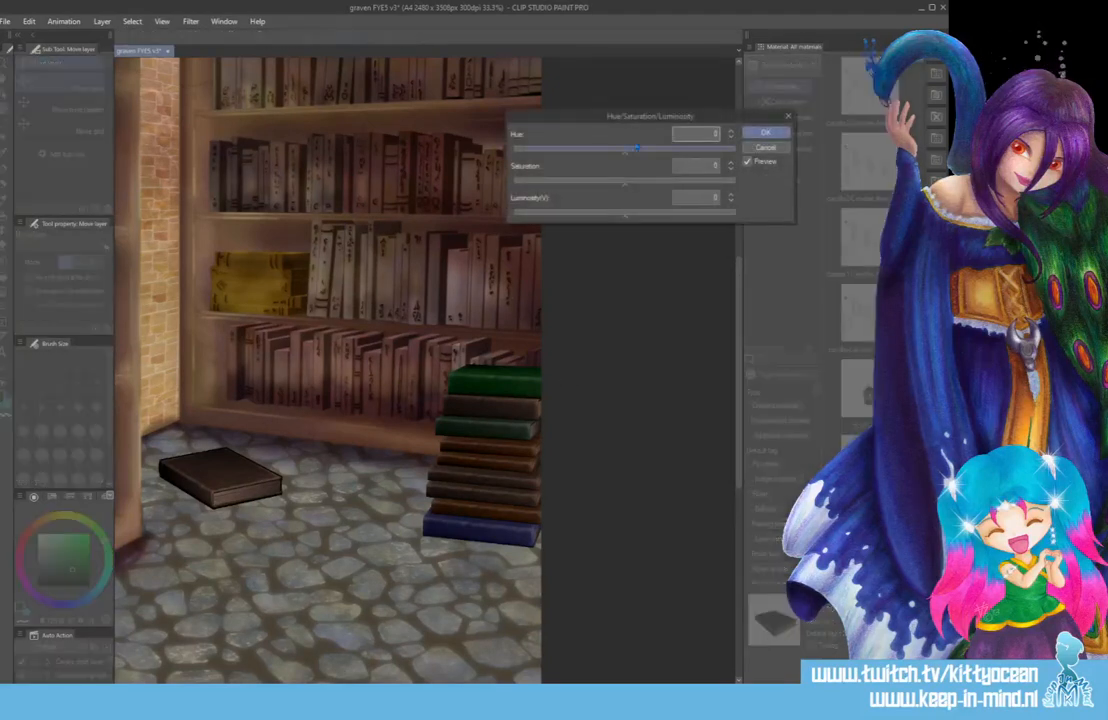
drag(576, 182, 583, 185)
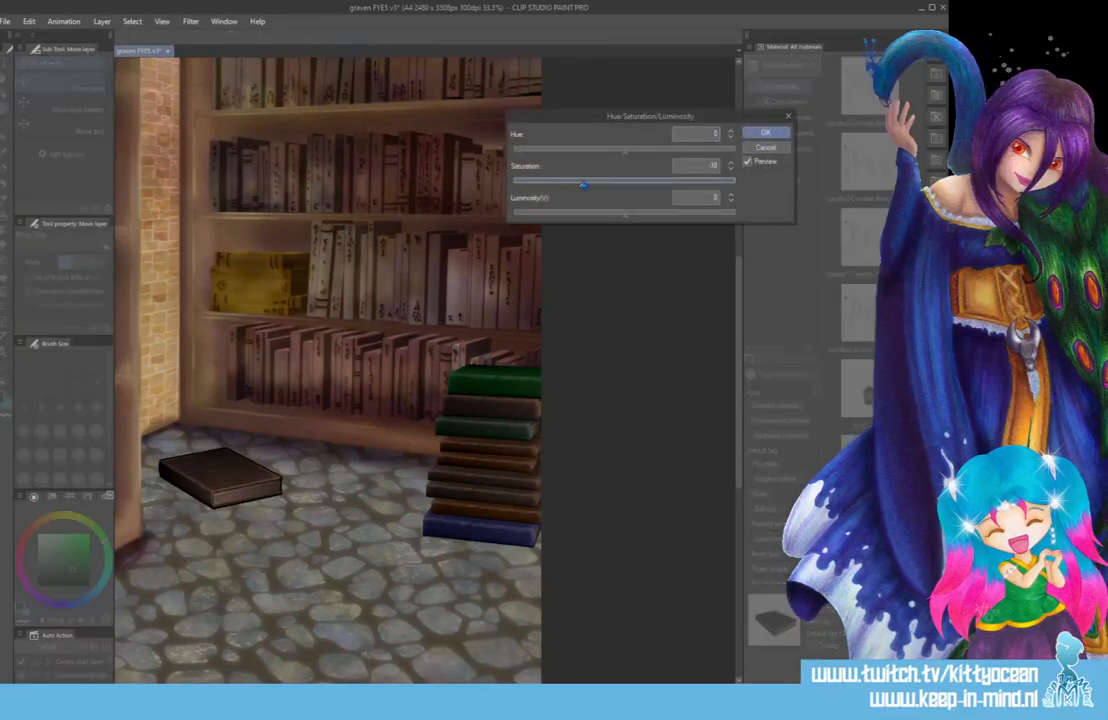
drag(655, 154, 652, 154)
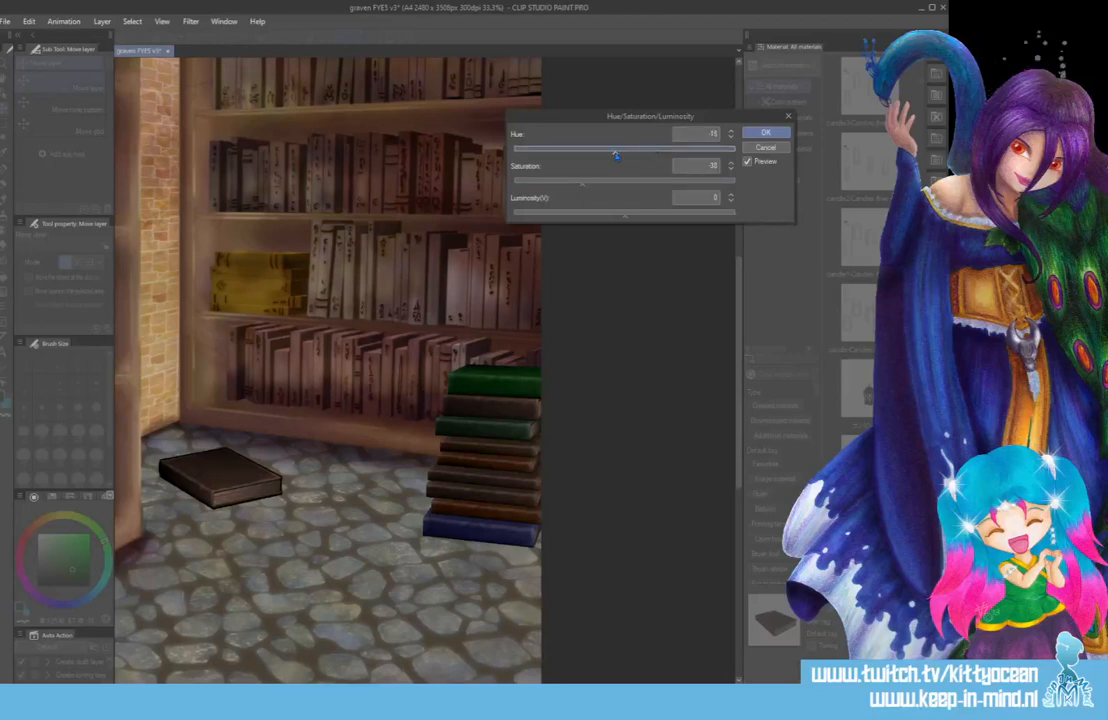
click(765, 132)
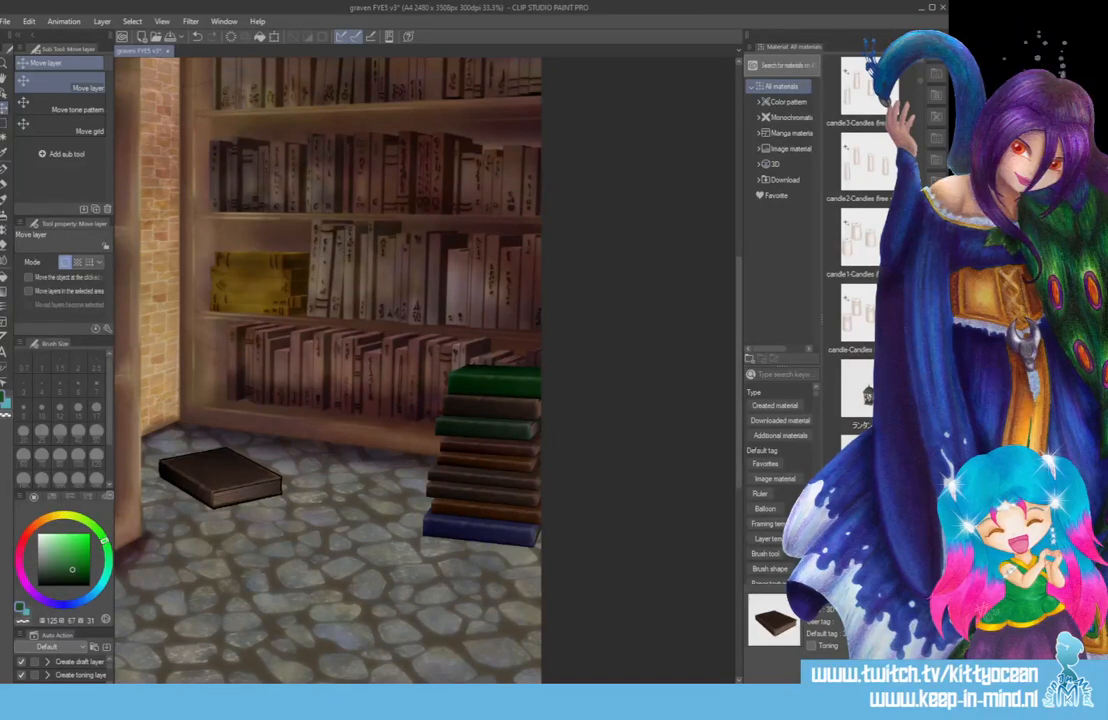
Reduce the saturation of another book in the stack to about -36 with a Hue/Saturation/Luminosity correction.
key(ctrl+u)
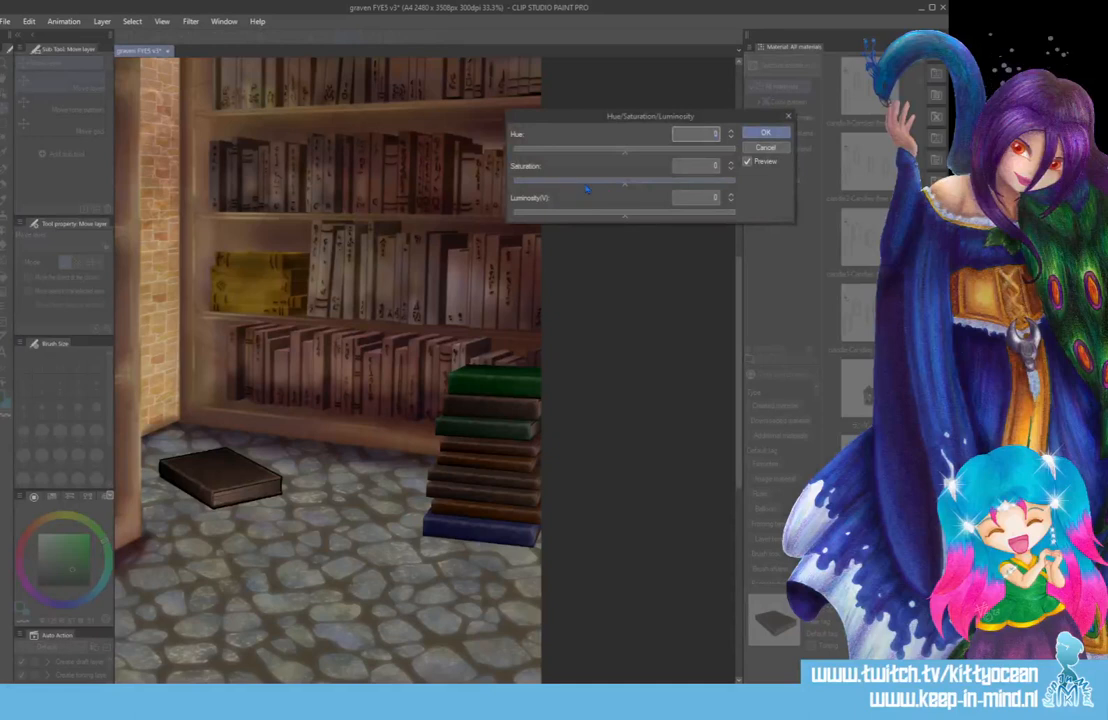
click(586, 188)
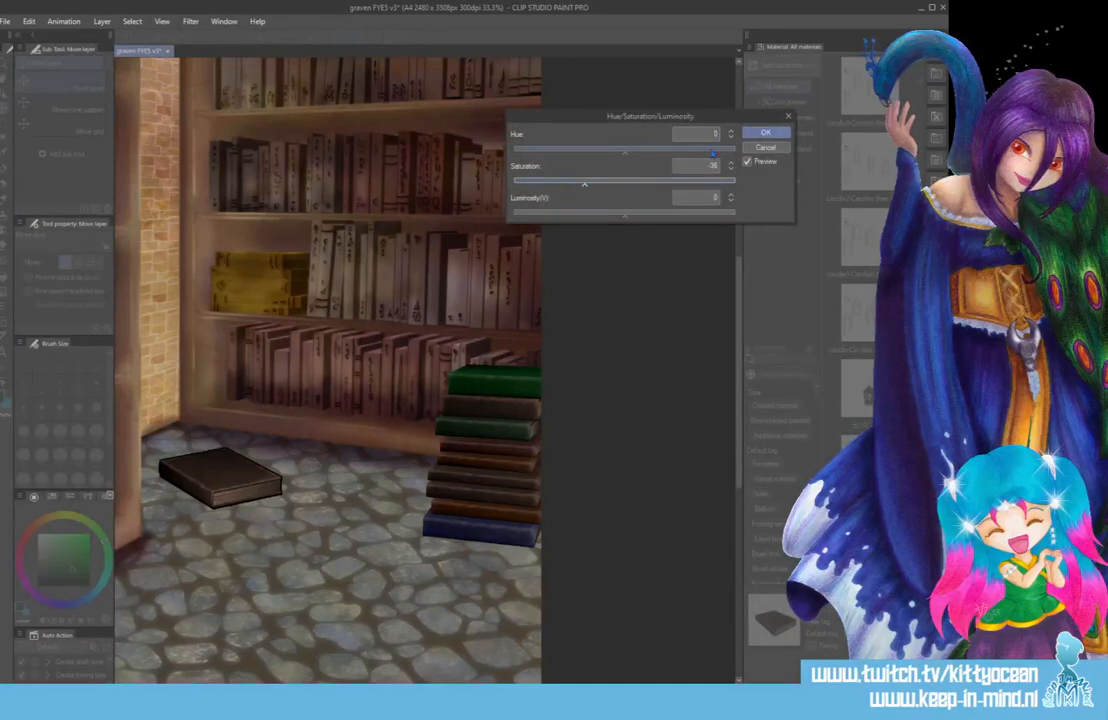
click(765, 133)
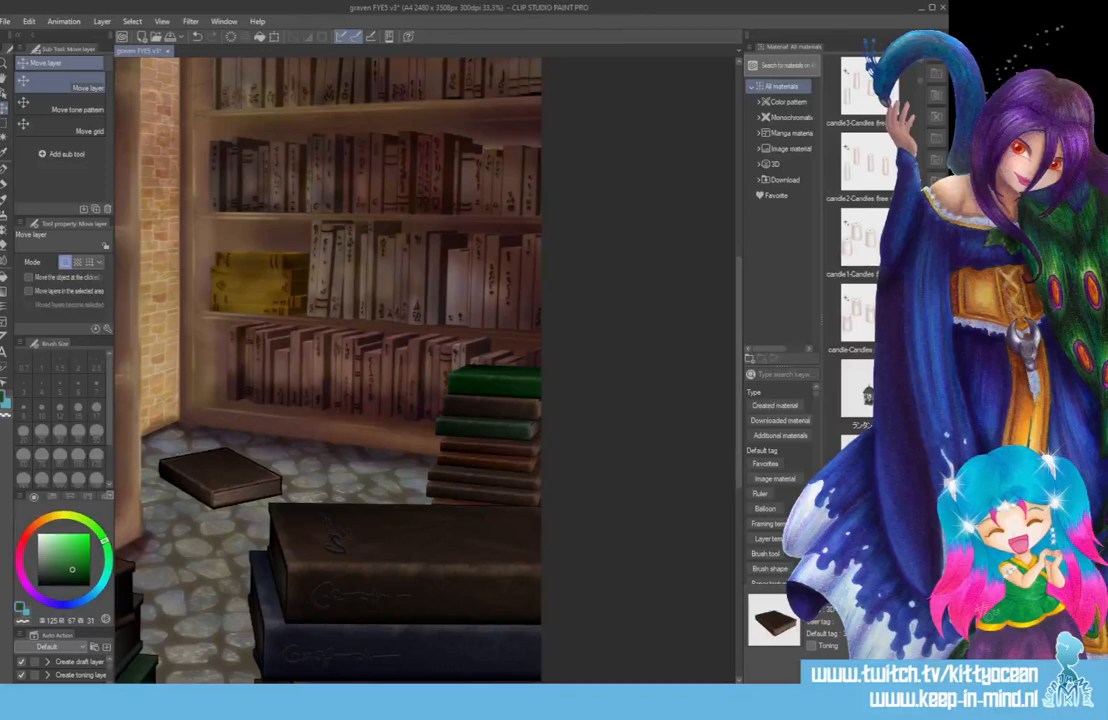
Draw curly lettering on the spine and cover of the top green book with the G-pen at size 6 in grey (125, 0, 22).
key(asciicircum)
key(asciicircum)
key(asciicircum)
key(asciicircum)
key(asciicircum)
key(asciicircum)
key(asciicircum)
key(asciicircum)
key(asciicircum)
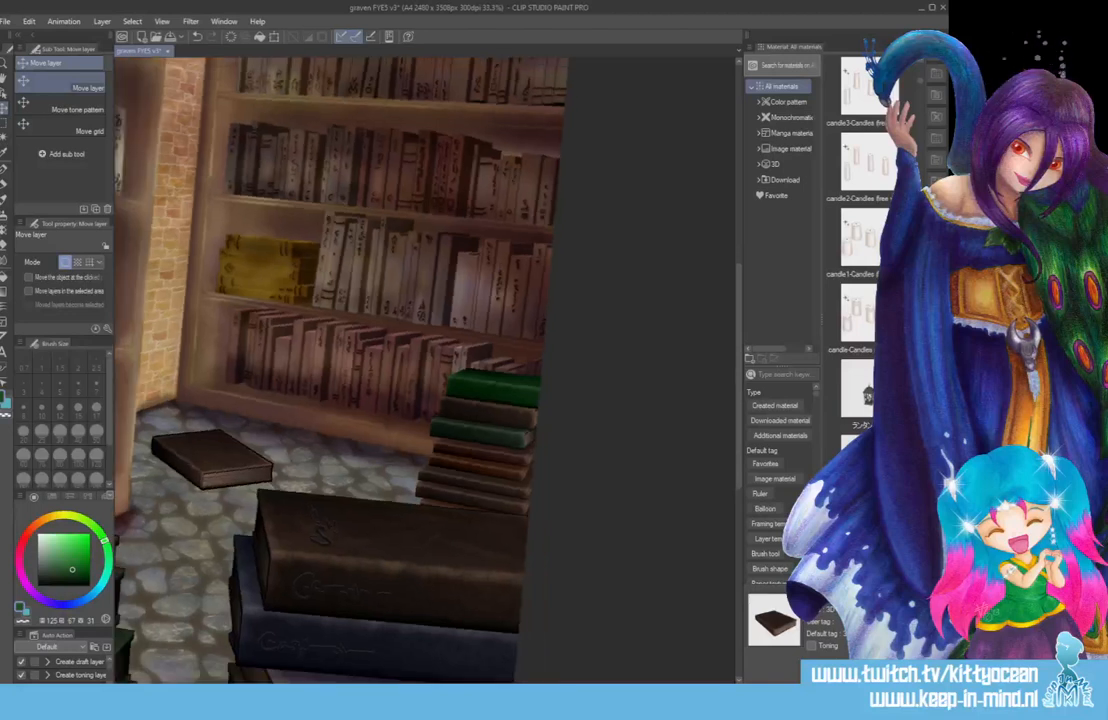
key(minus)
key(minus)
key(minus)
key(minus)
key(minus)
key(minus)
key(minus)
key(minus)
key(minus)
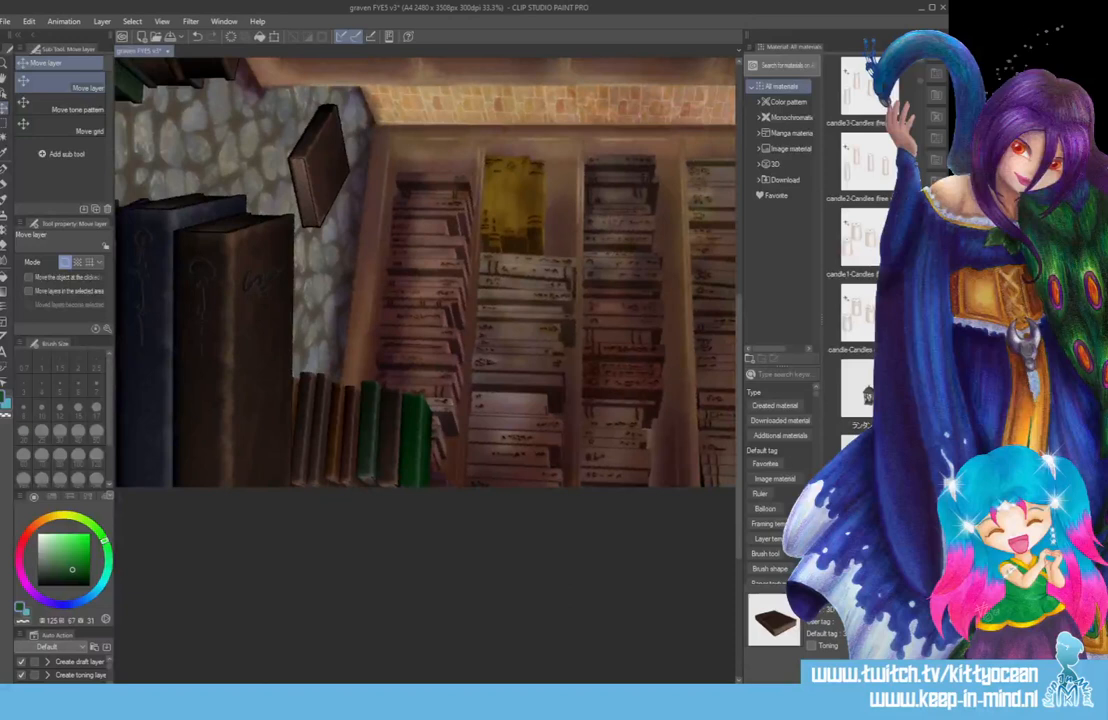
key(ctrl+plus)
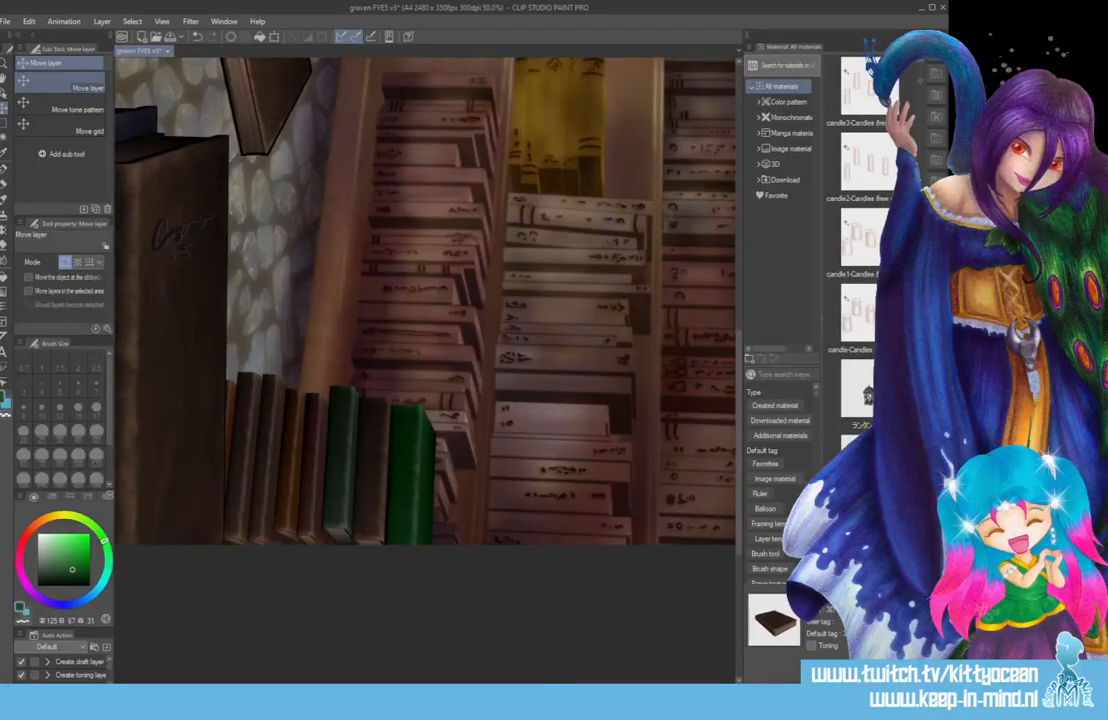
key(ctrl+plus)
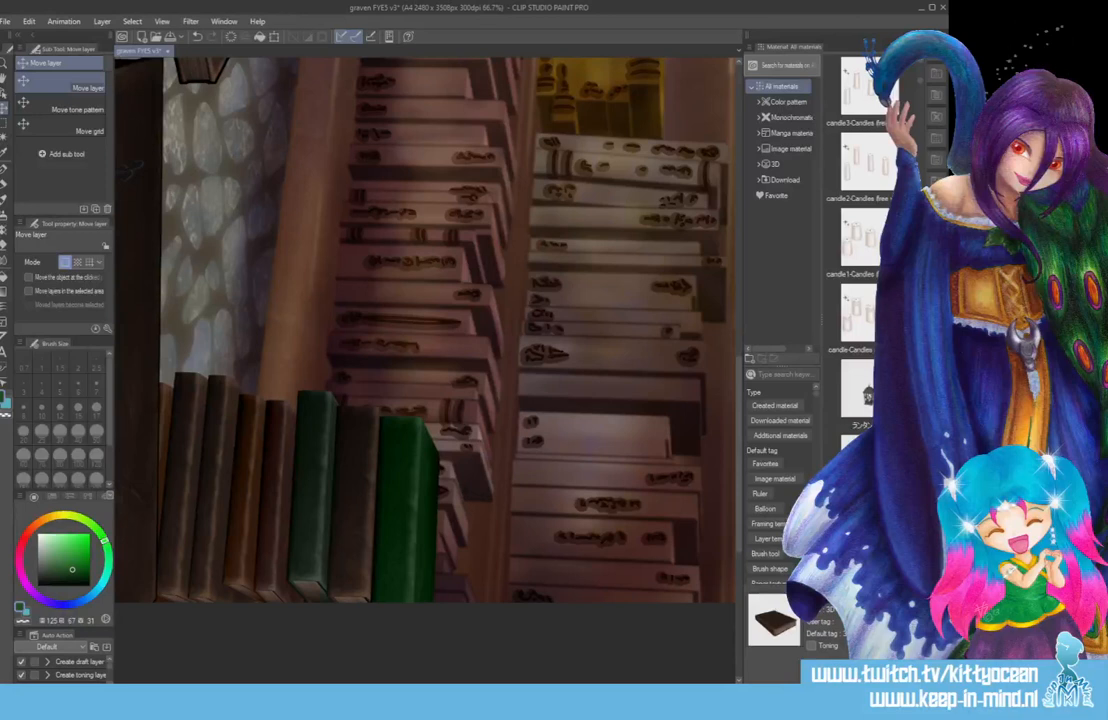
click(6, 150)
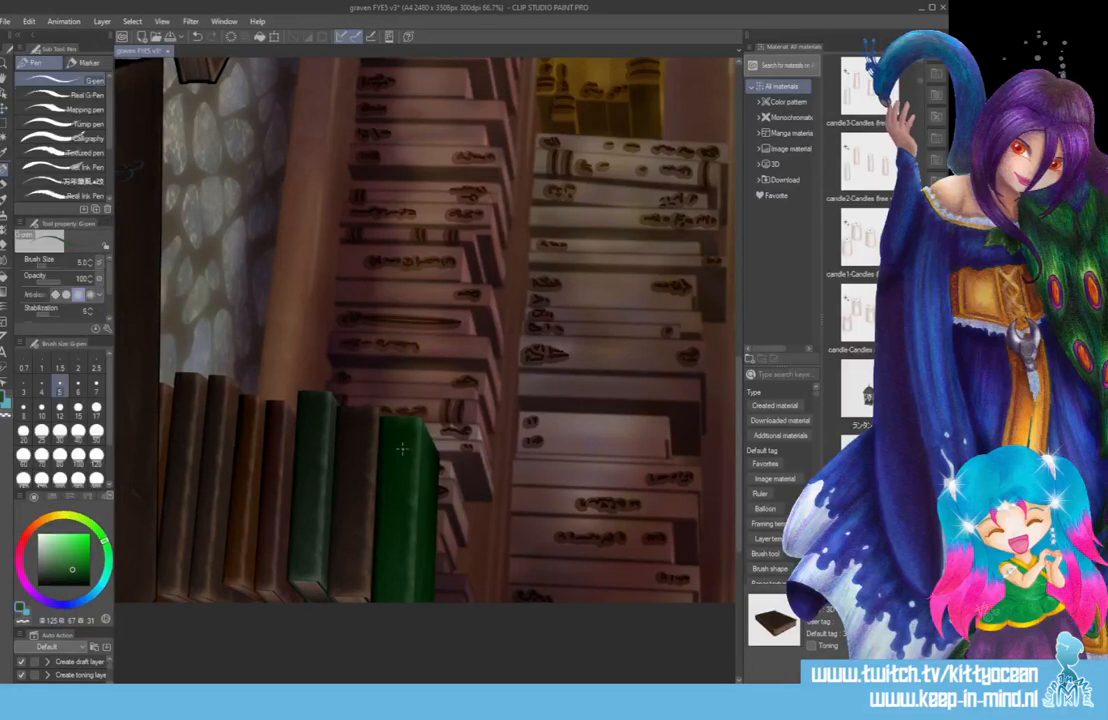
scroll(403, 475, up, 1)
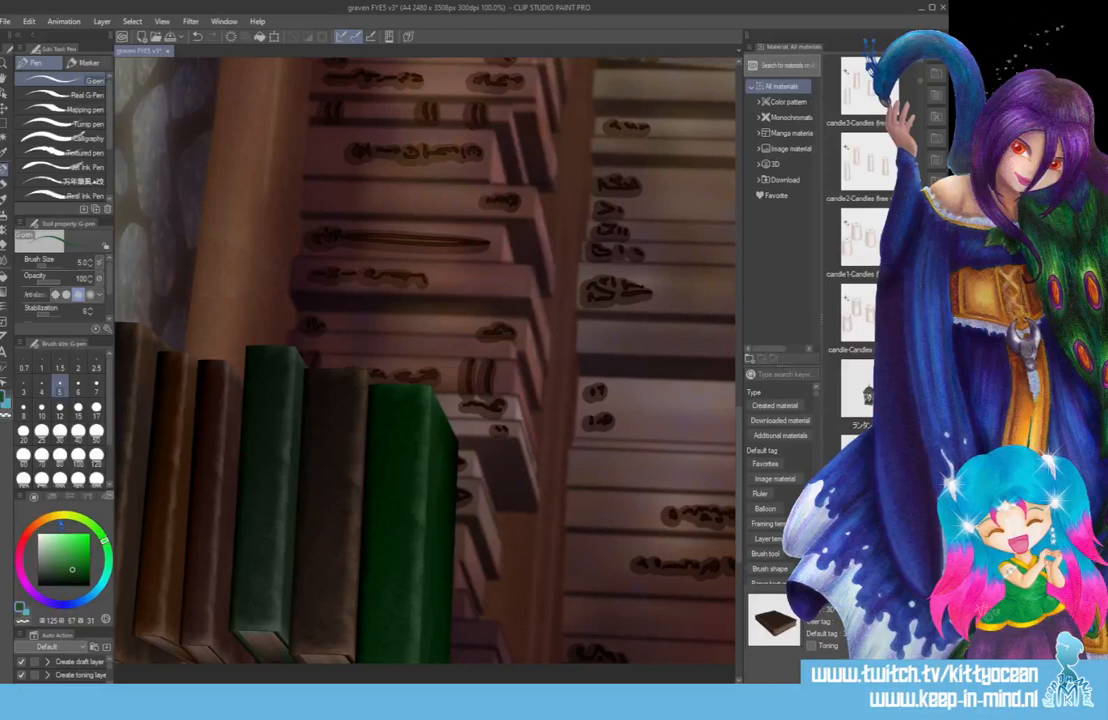
click(45, 543)
drag(46, 545, 38, 574)
key(bracketright)
drag(399, 401, 386, 588)
click(395, 422)
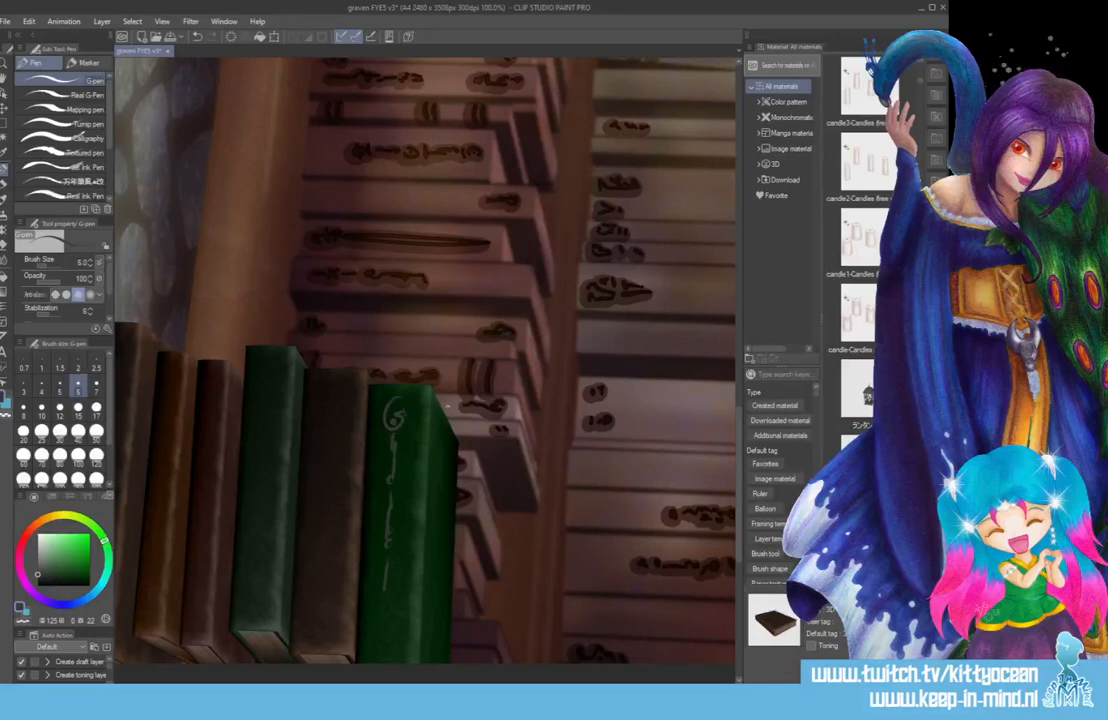
drag(441, 457, 448, 475)
Draw lettering on the spine of the brown second book and decorative bands across both ends of the lower green book's spine.
mouse_move(326, 398)
mouse_down()
mouse_move(337, 405)
mouse_move(334, 434)
mouse_move(318, 446)
mouse_move(327, 480)
mouse_up()
mouse_move(333, 469)
mouse_down()
mouse_move(320, 514)
mouse_move(321, 582)
mouse_up()
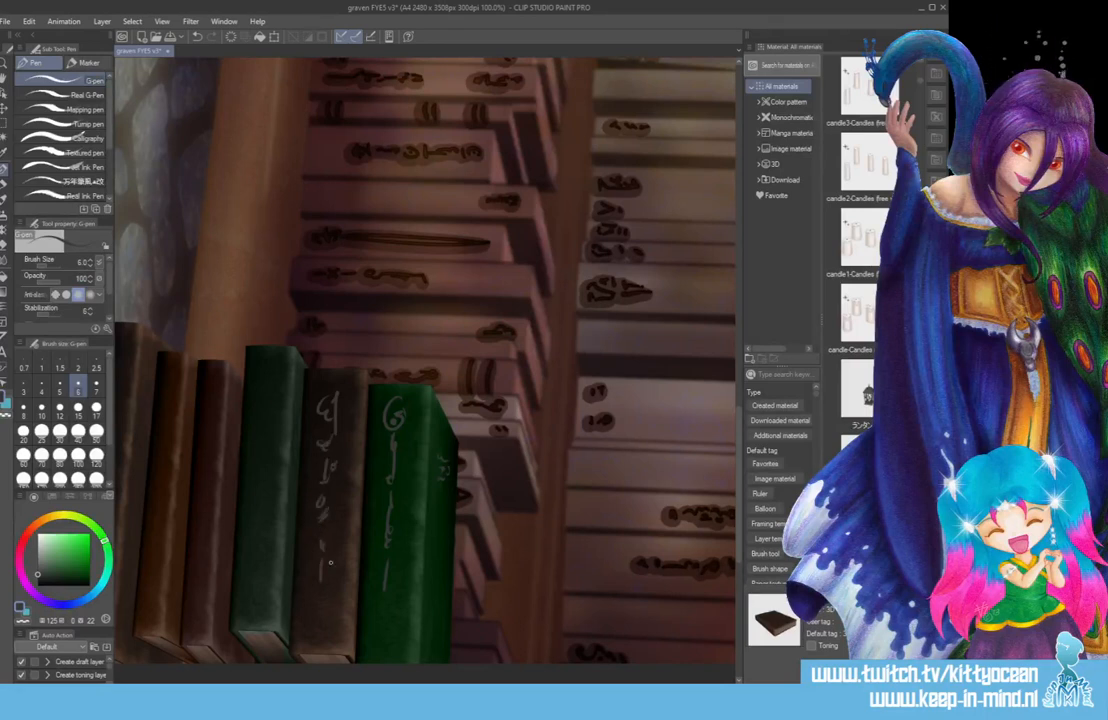
mouse_move(244, 386)
mouse_down()
mouse_move(287, 384)
mouse_move(290, 404)
mouse_up()
drag(235, 600, 271, 603)
key(ctrl+z)
drag(234, 605, 273, 603)
Draw short lettering marks on the spines of the four thinner brown books below the lower green book.
scroll(409, 452, down, 3)
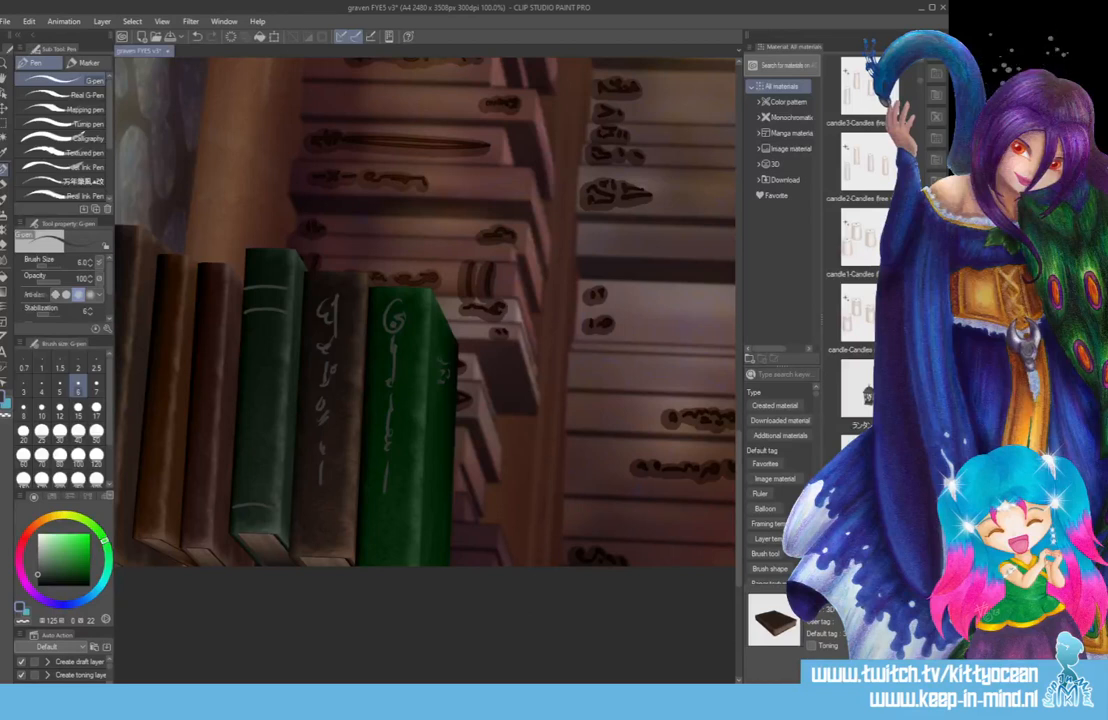
scroll(425, 310, left, 5)
drag(459, 290, 458, 315)
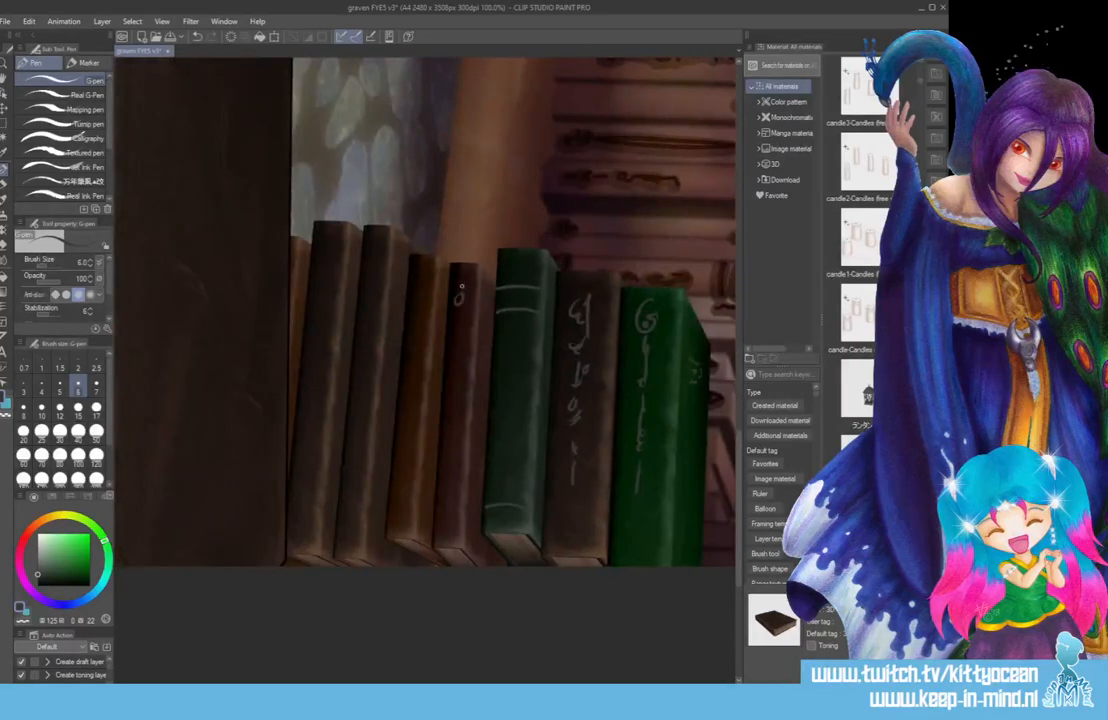
drag(418, 278, 424, 308)
drag(370, 257, 372, 285)
drag(351, 528, 352, 515)
drag(328, 242, 326, 297)
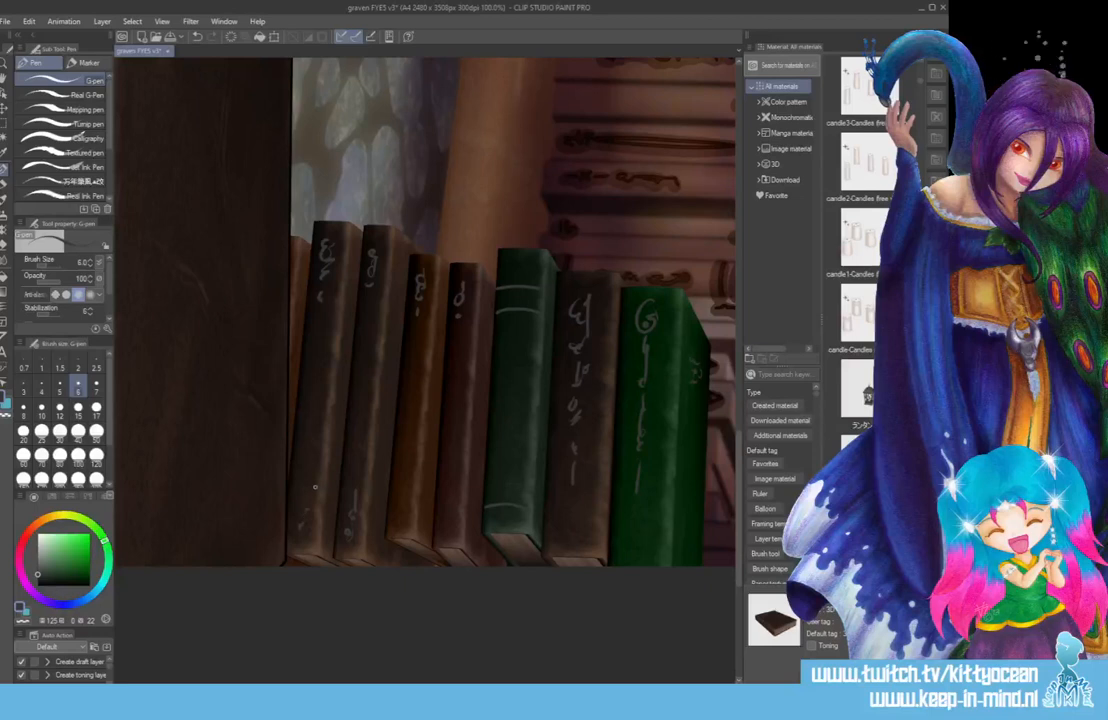
Darken the new spine lettering with a Hue/Saturation/Luminosity correction of about -4 saturation and -58 luminosity.
scroll(315, 487, down, 2)
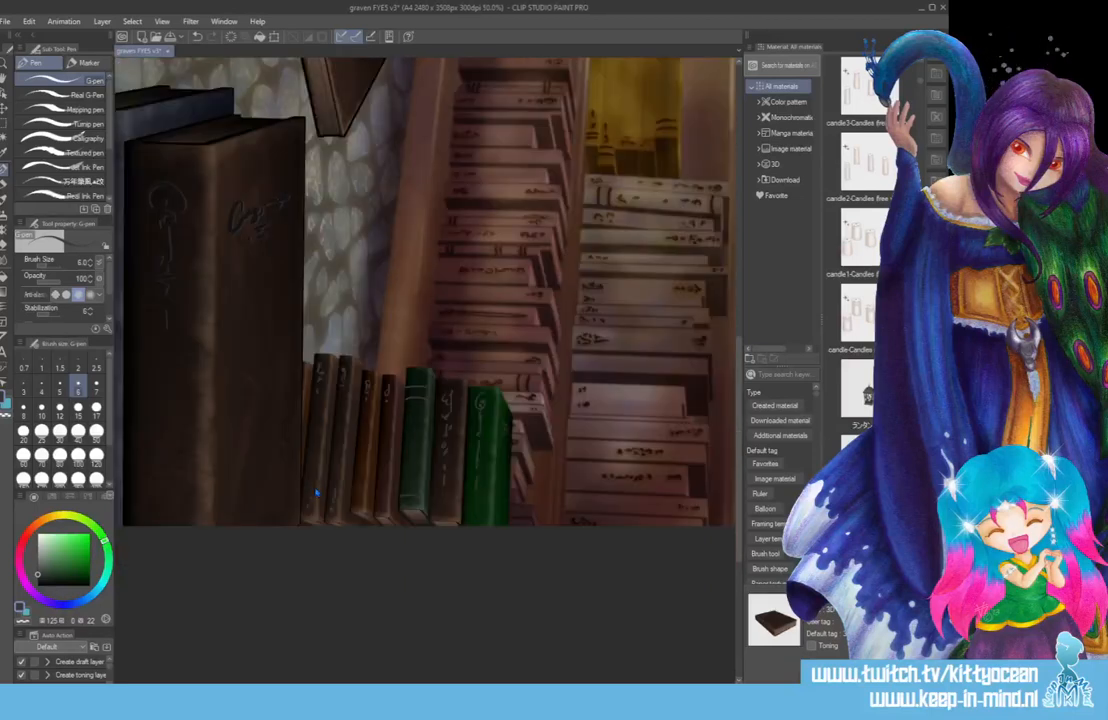
key(minus)
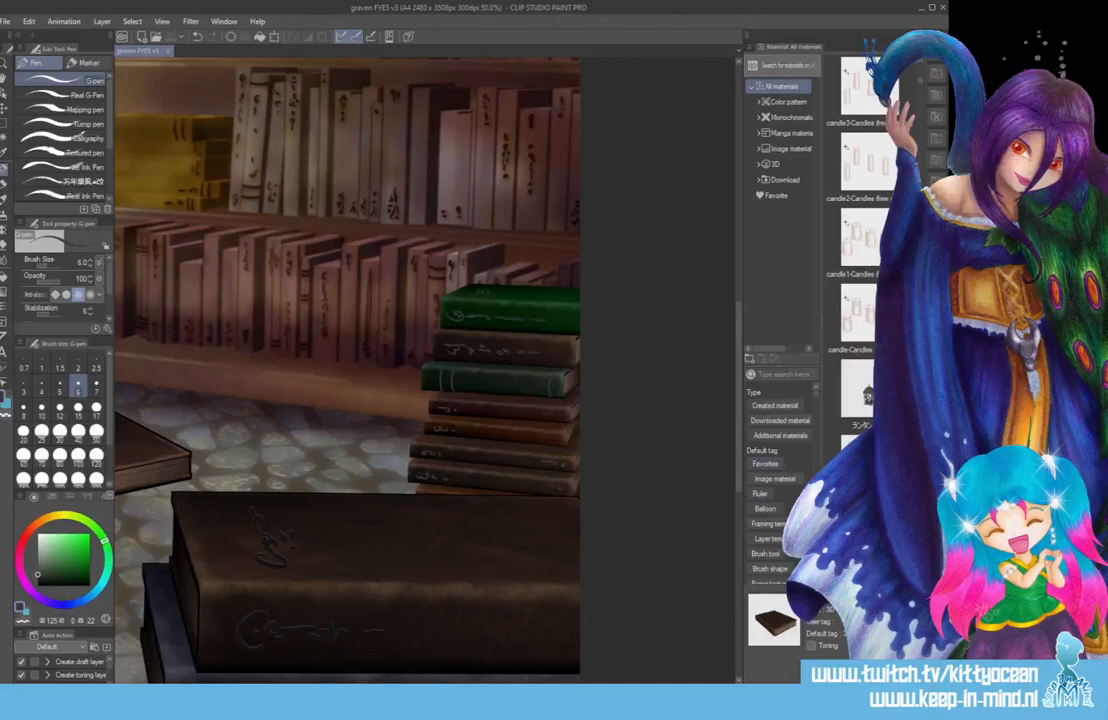
key(ctrl+u)
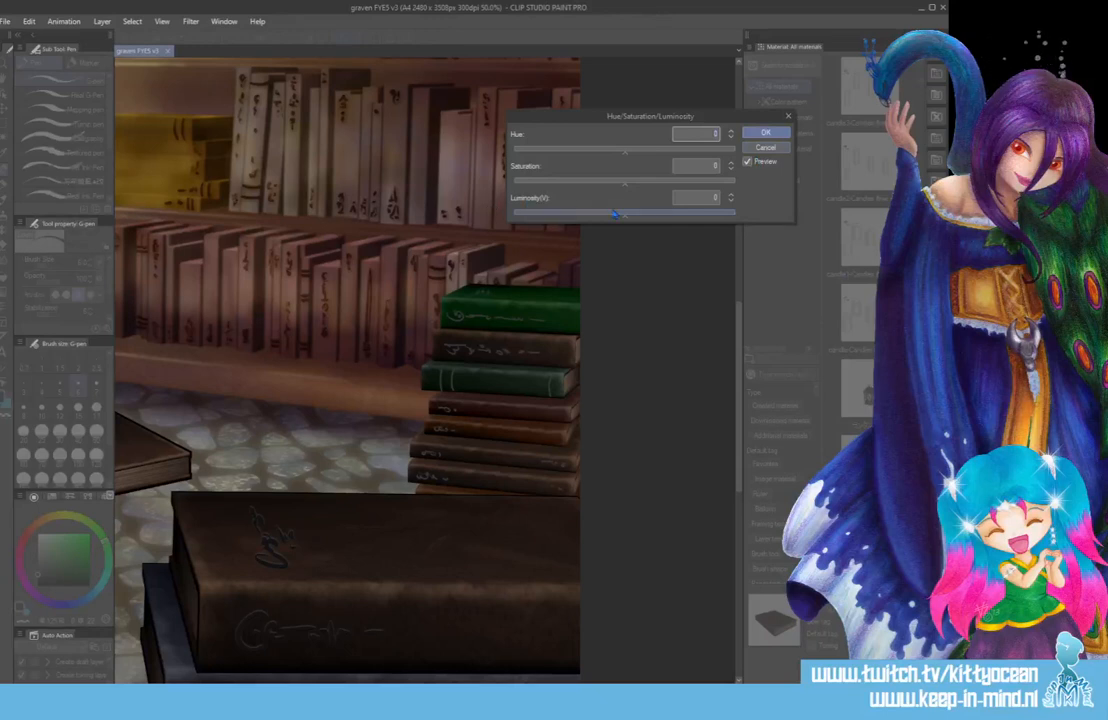
drag(623, 185, 622, 188)
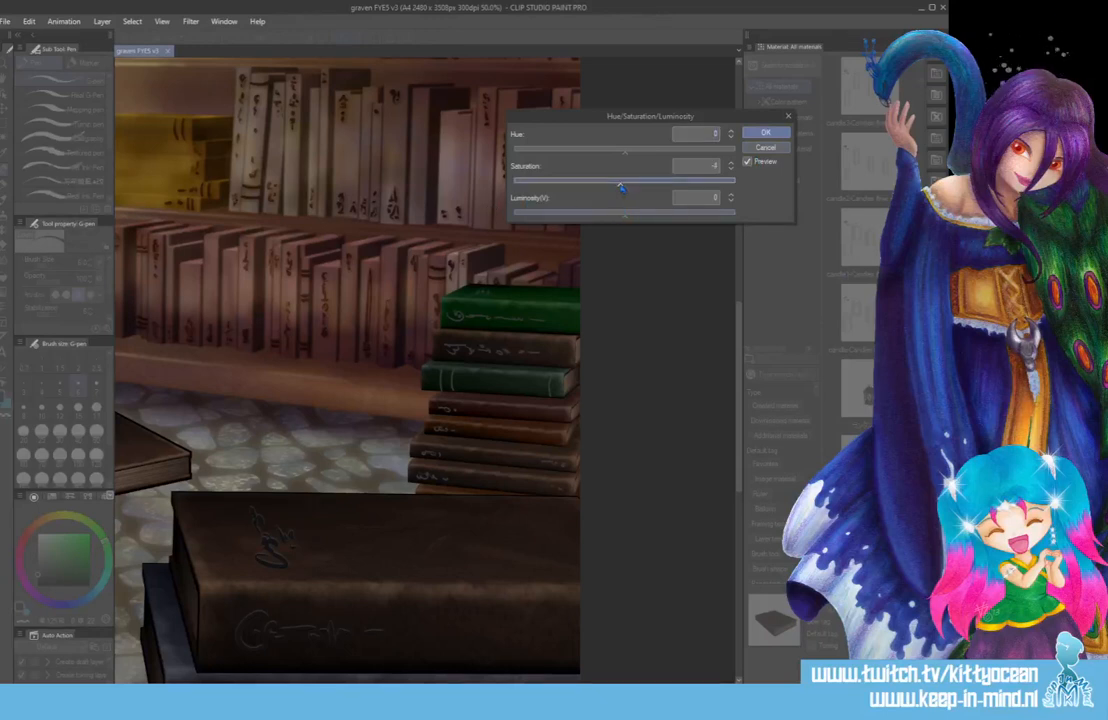
mouse_move(560, 216)
mouse_down()
mouse_move(547, 216)
mouse_move(559, 216)
mouse_up()
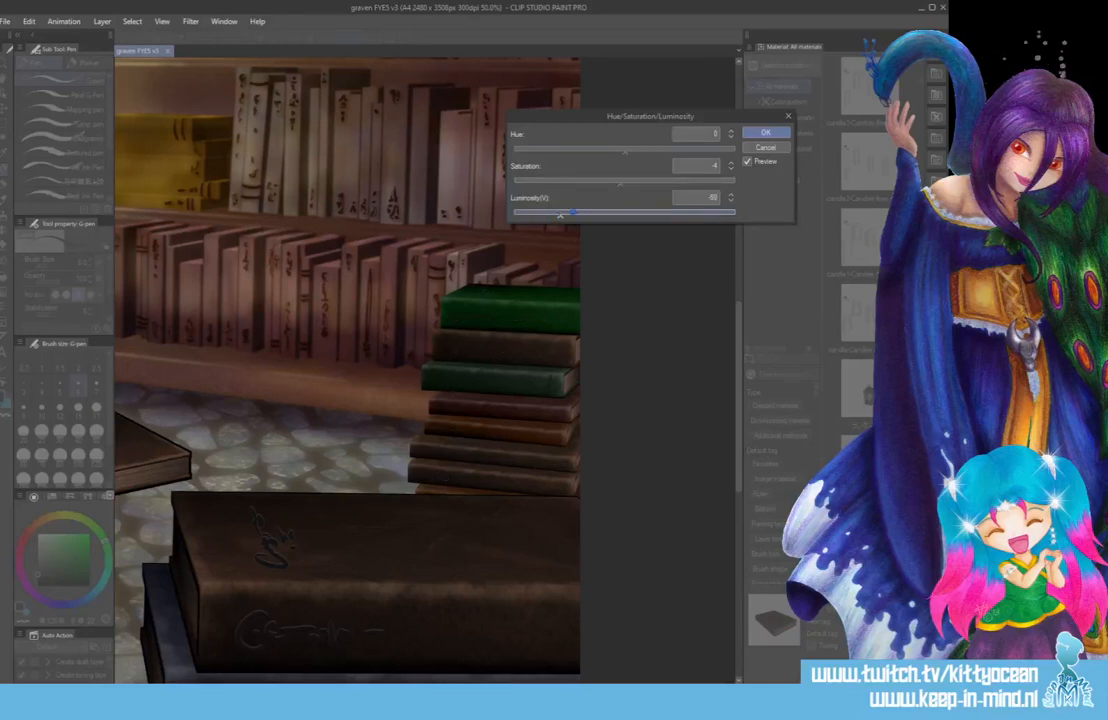
click(765, 133)
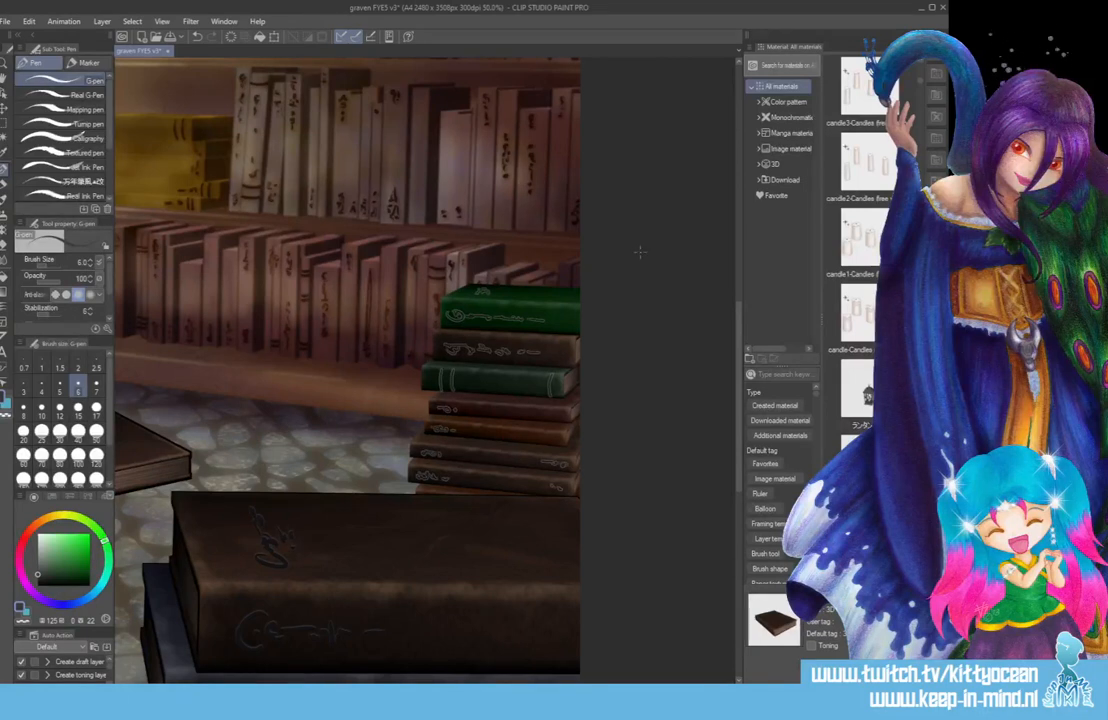
Examine the lettering on the book stack up close, and review the whole library illustration centred in the canvas area.
click(5, 105)
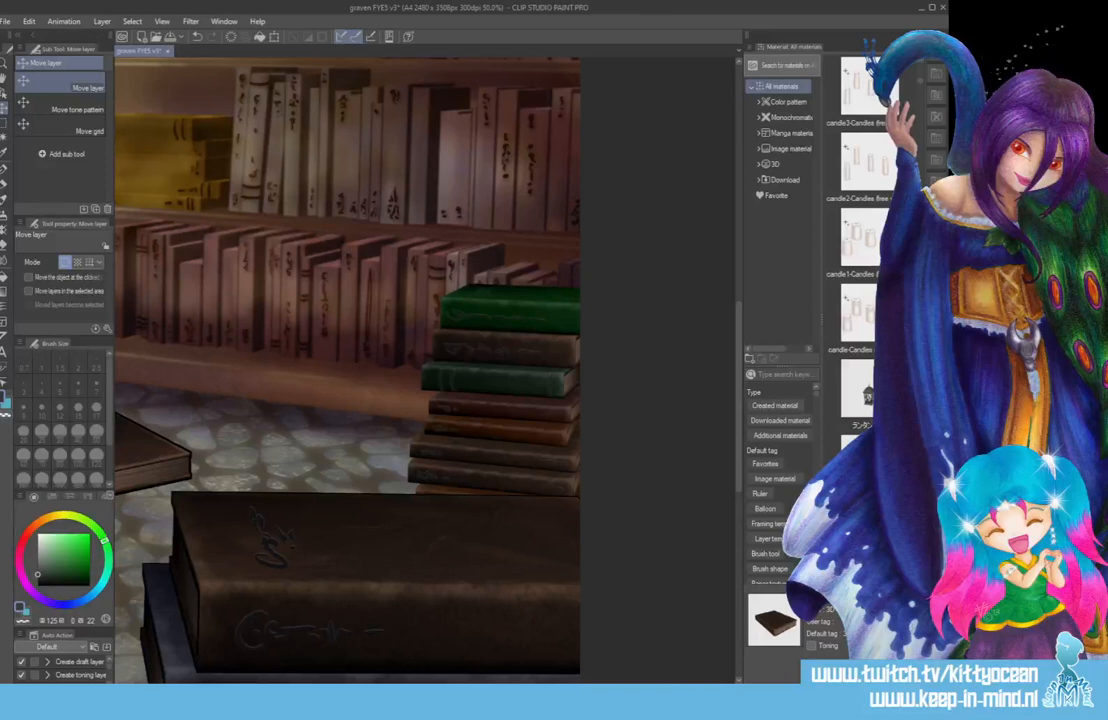
key(ctrl+plus)
key(ctrl+plus)
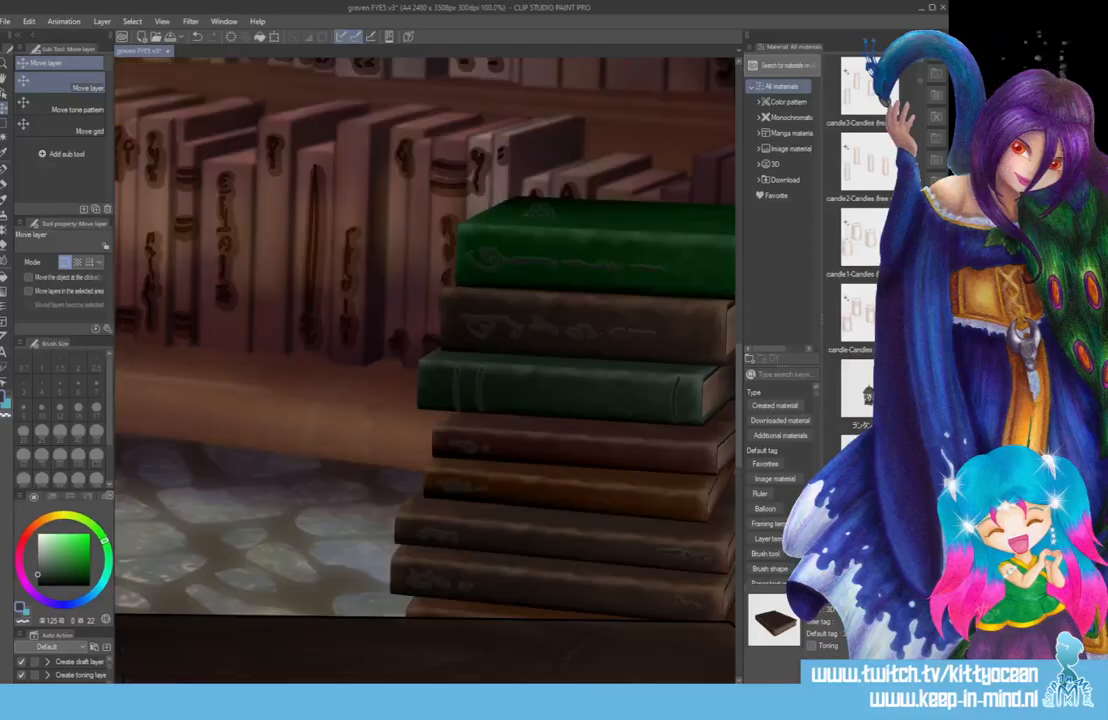
key(ctrl+minus)
key(ctrl+minus)
key(ctrl+minus)
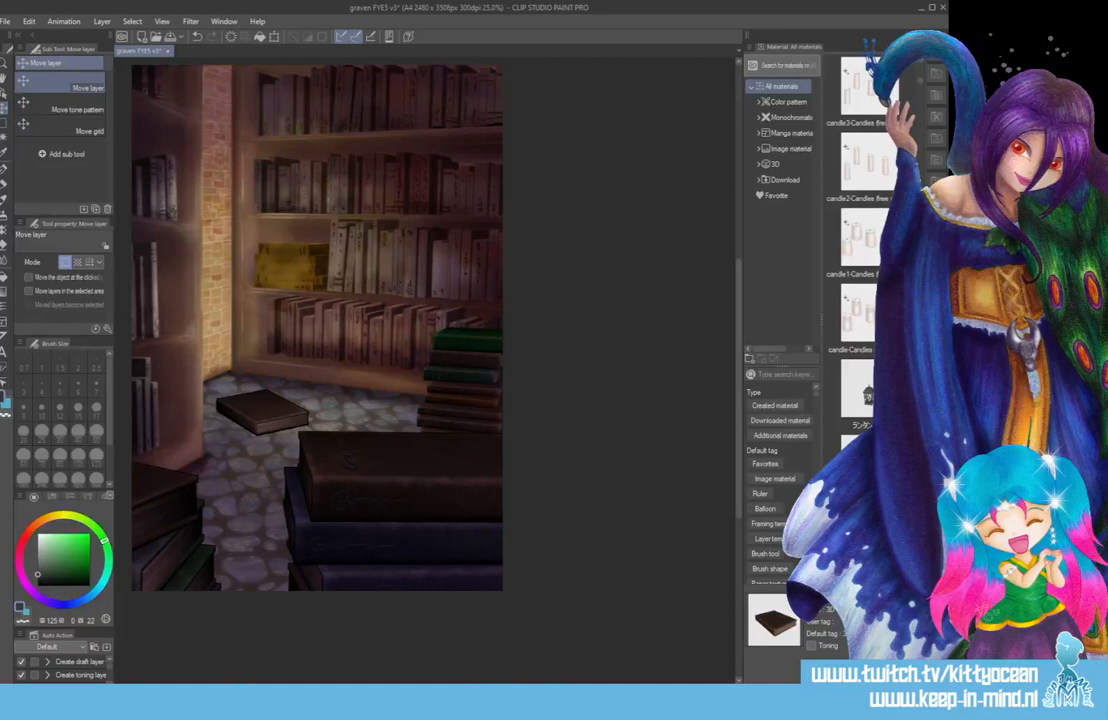
drag(348, 462, 577, 462)
drag(607, 681, 470, 681)
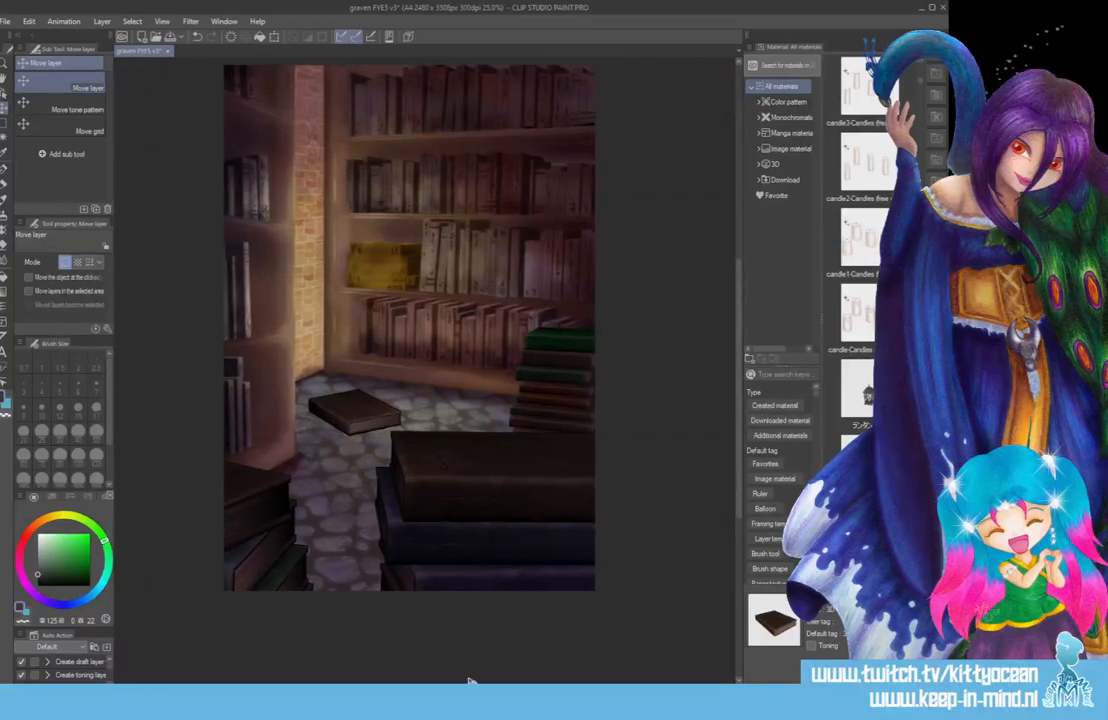